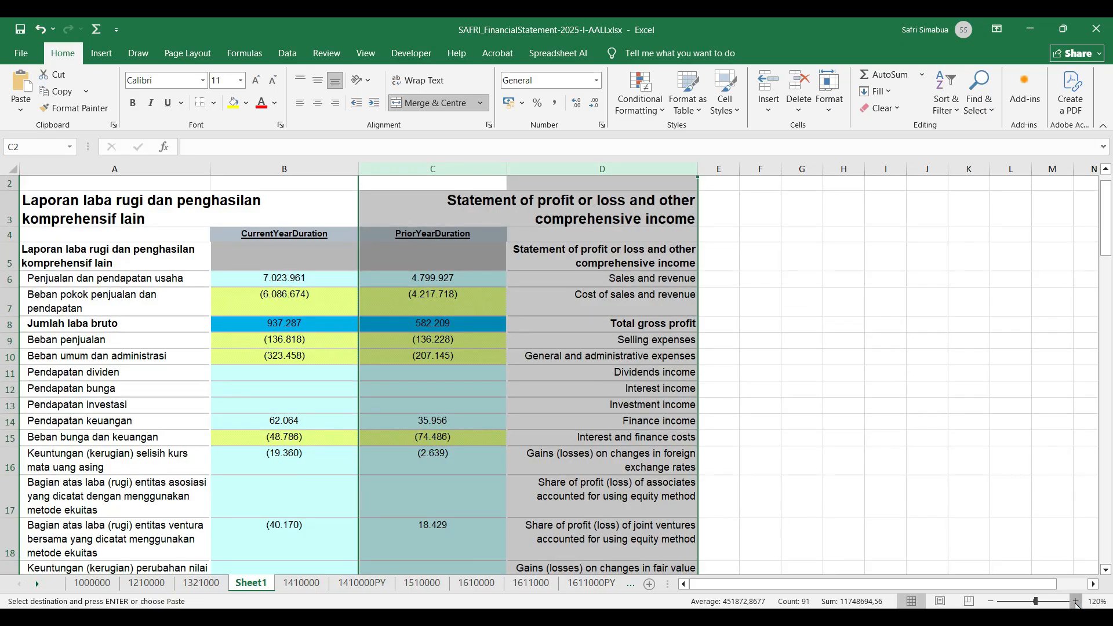
Step: Delete columns C and D holding the PriorYearDuration figures and the English account labels
right_click(489, 170)
left_click(525, 315)
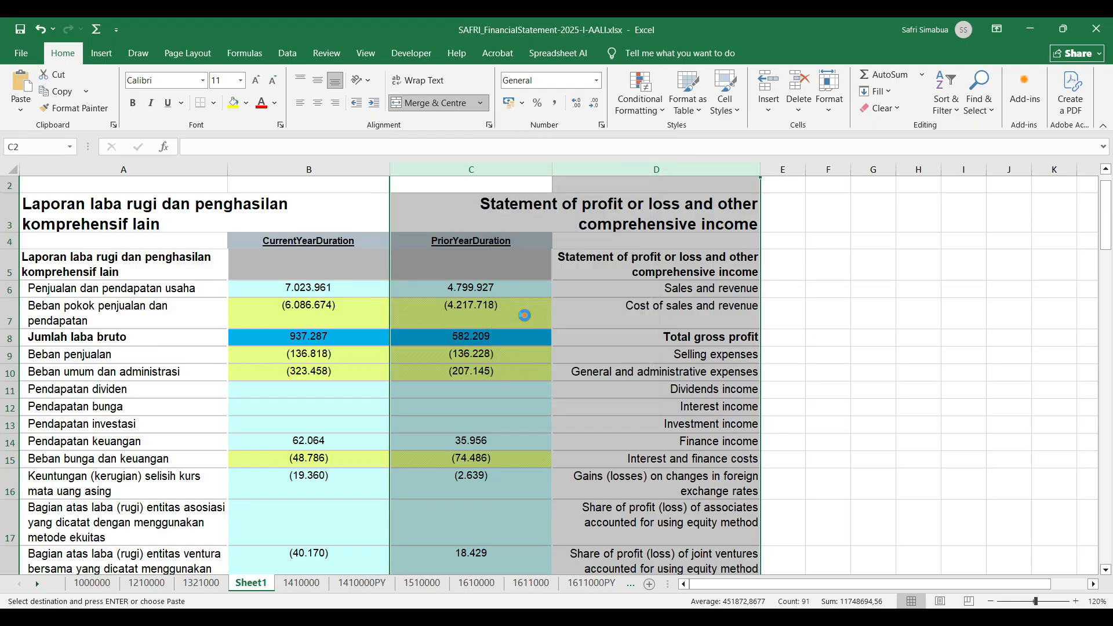
left_click(293, 372)
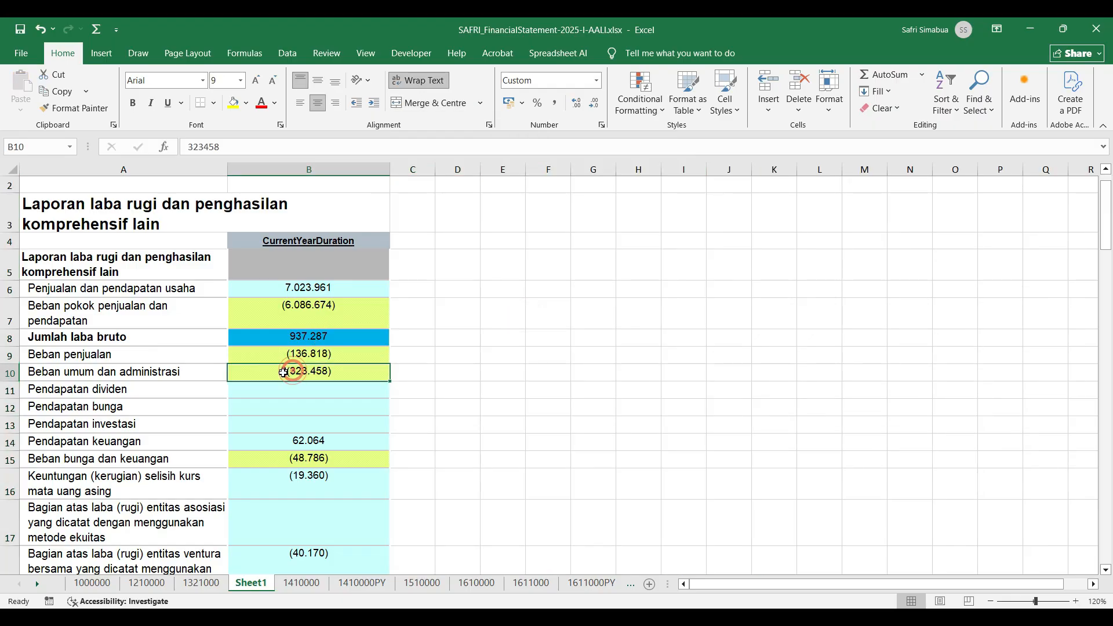
Step: Delete every row from row 31 to the end of the sheet, below Jumlah laba (rugi)
scroll(272, 371, "down", 7)
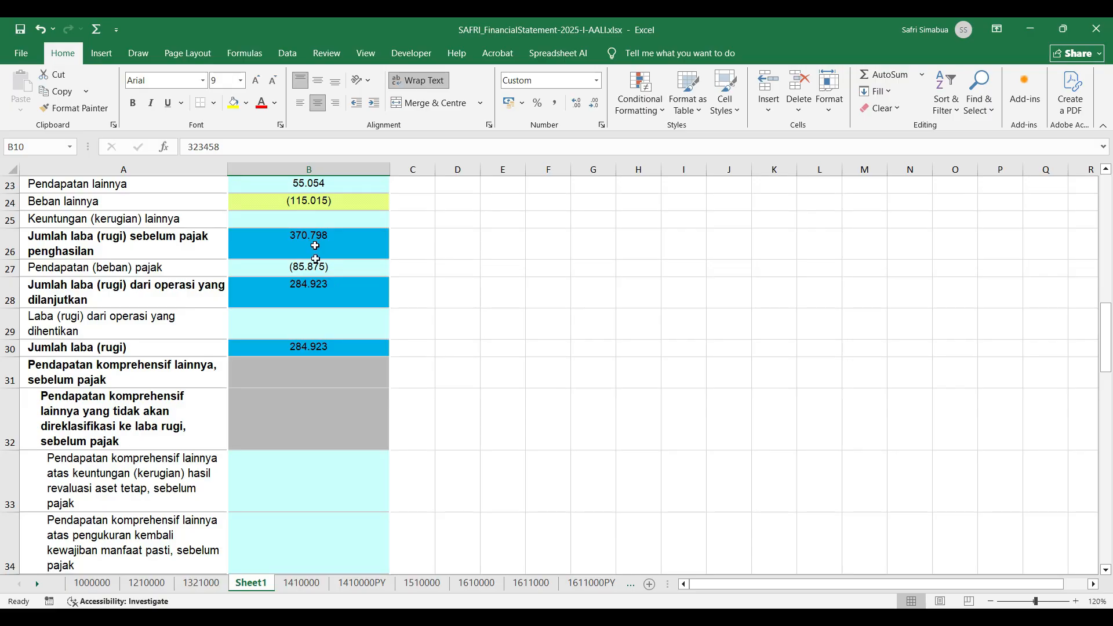
left_click(304, 299)
left_click(290, 349)
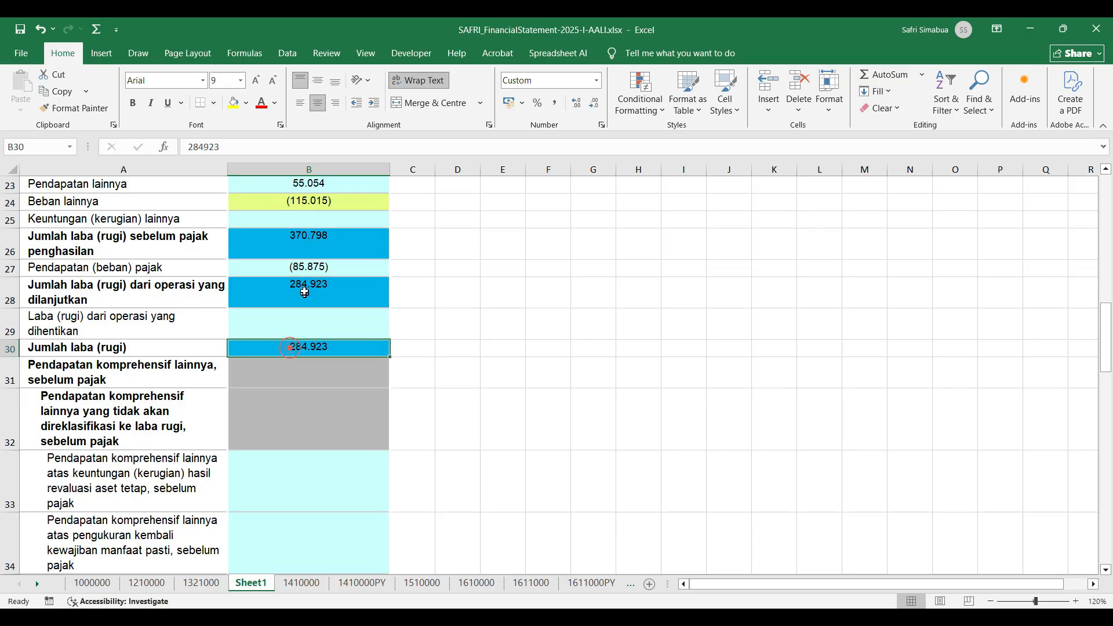
left_click(304, 283)
left_click(303, 346)
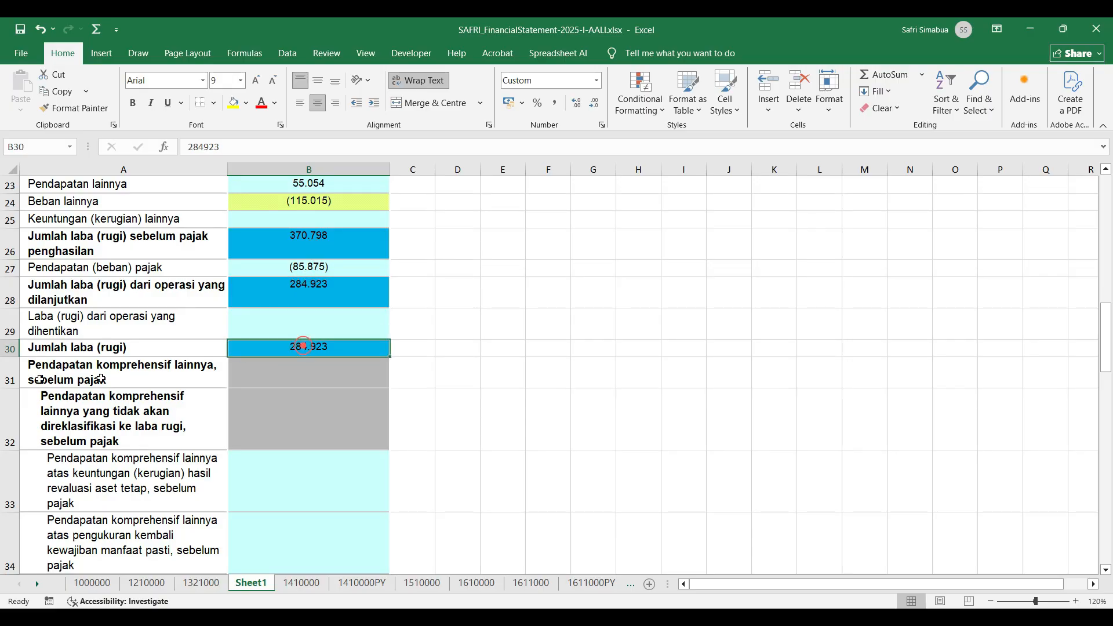
left_click(5, 372)
key("ctrl+shift+Down")
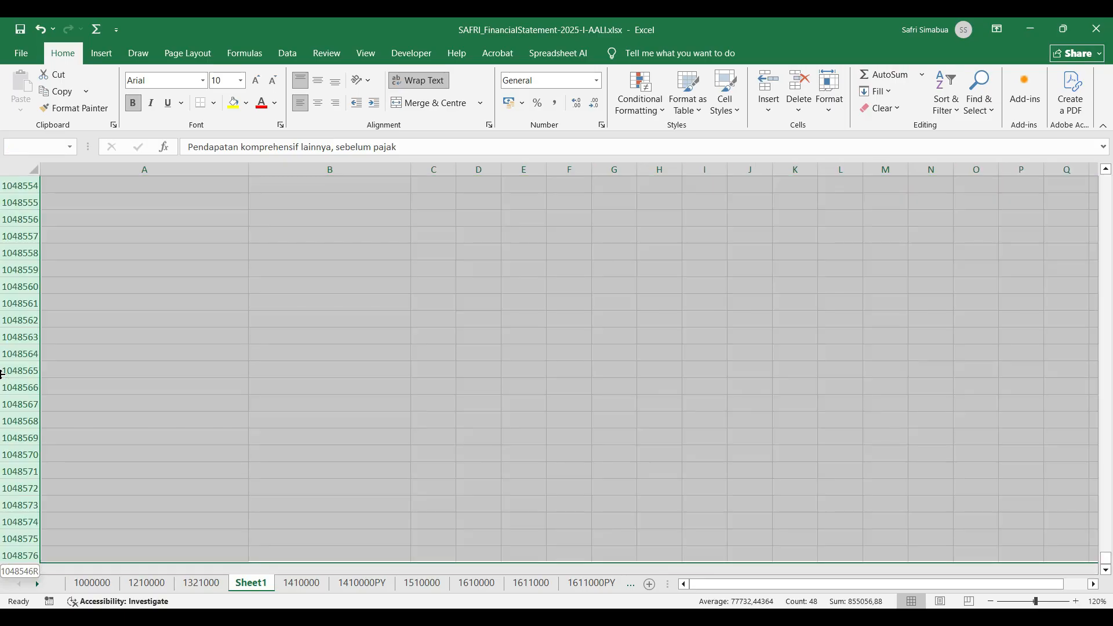
right_click(17, 328)
left_click(62, 475)
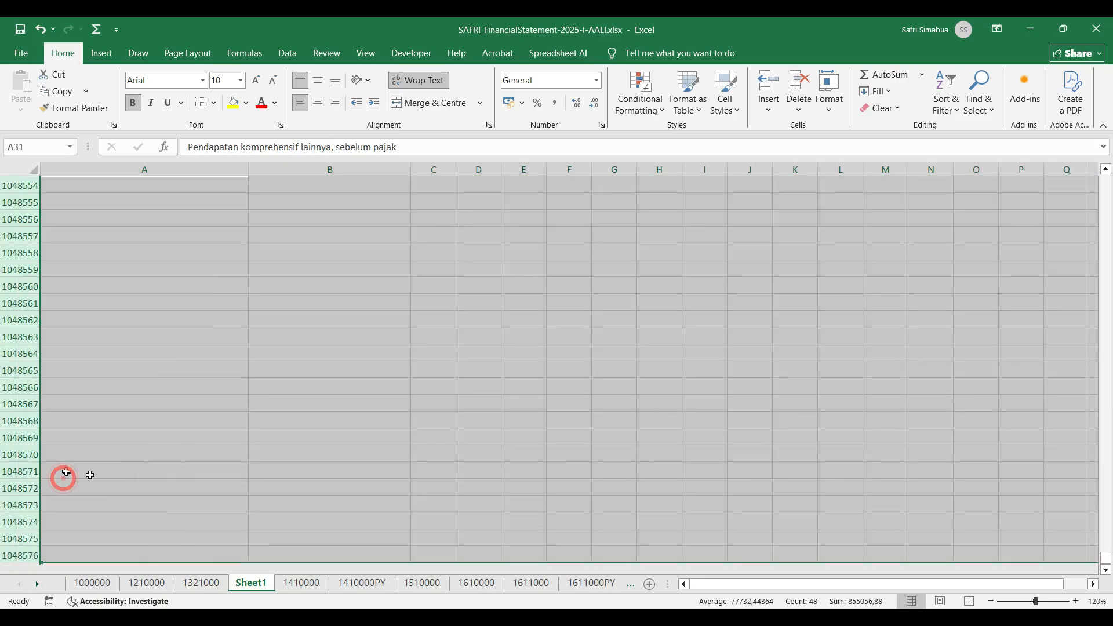
left_click(474, 363)
Step: Delete rows 1 through 4 containing the report titles and the CurrentYearDuration header
scroll(447, 351, "up", 7)
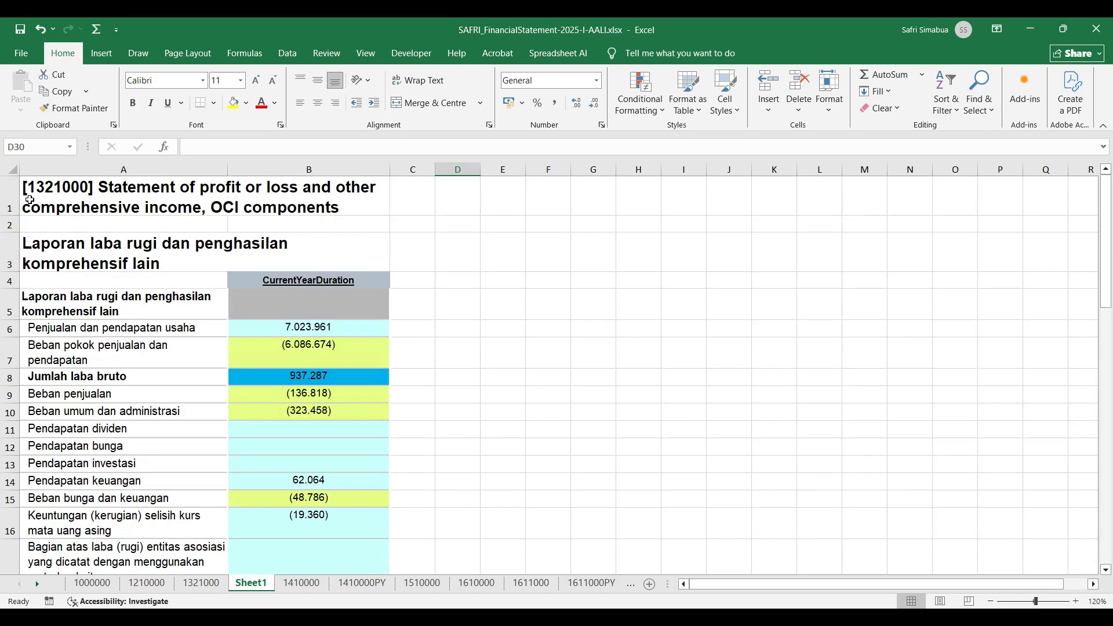
left_click_drag(11, 194, 11, 281)
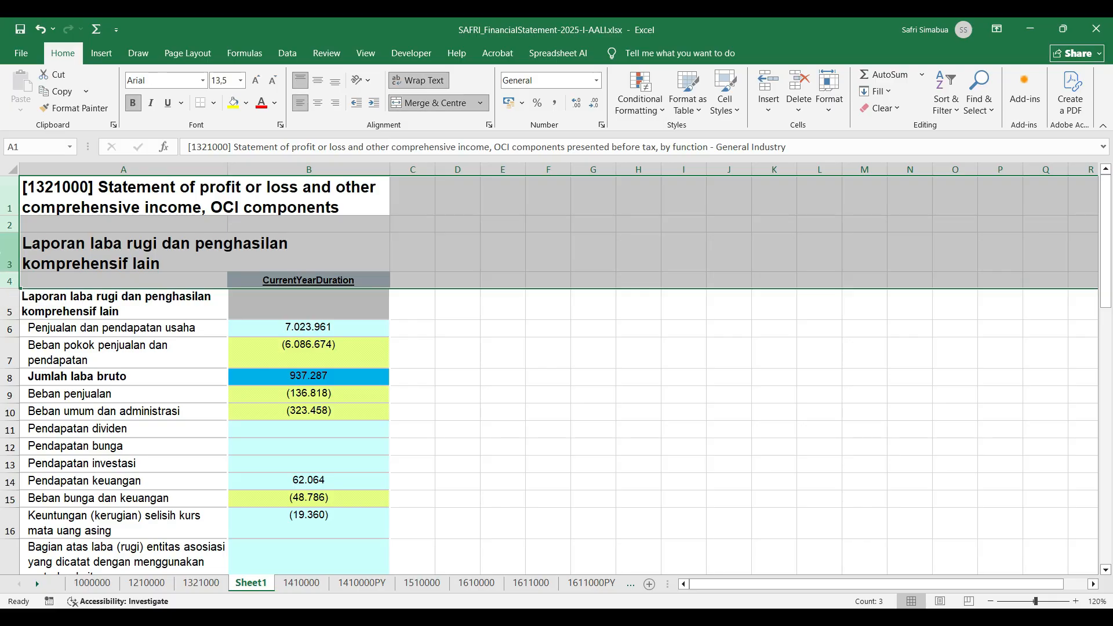
right_click(11, 250)
left_click(51, 393)
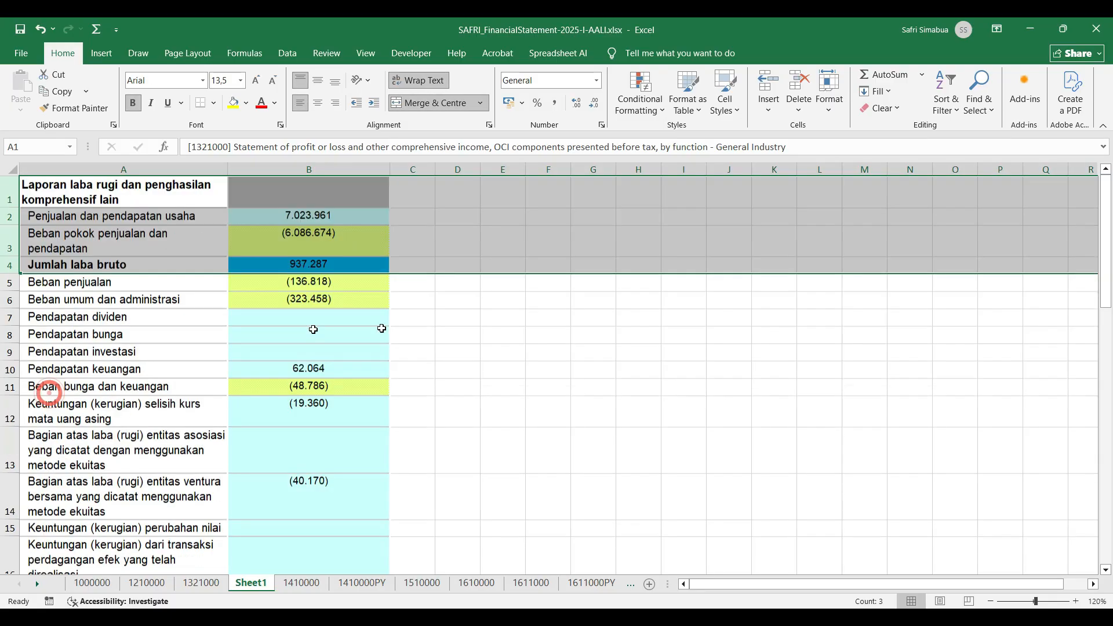
left_click(477, 356)
Step: Copy the amounts in column B into column D, leaving column C empty
left_click(305, 171)
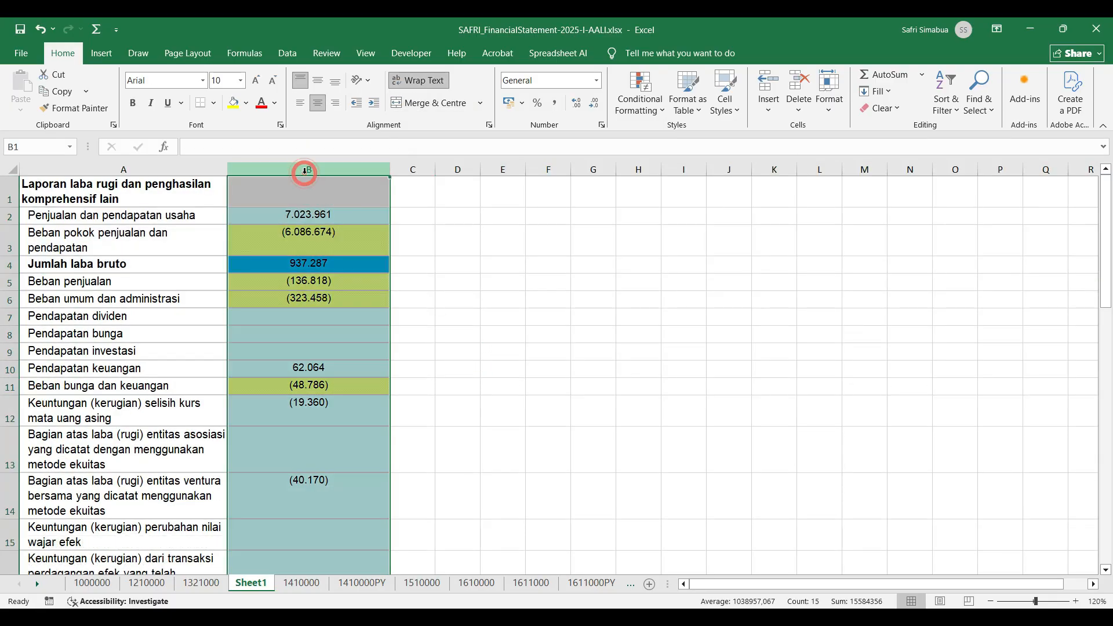
key("ctrl+c")
left_click(459, 170)
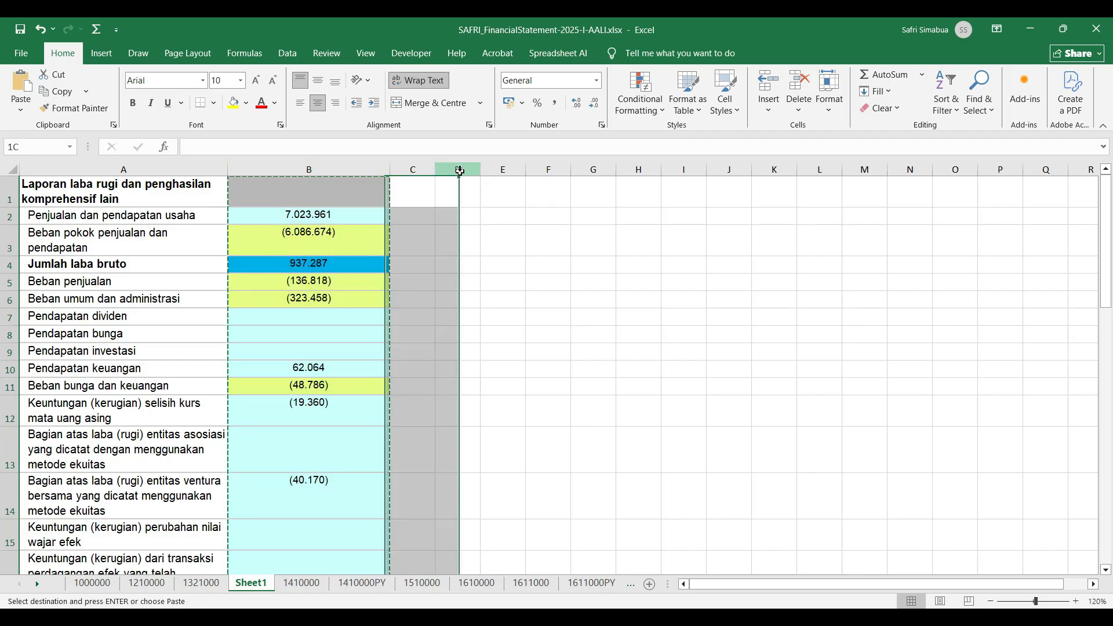
key("ctrl+v")
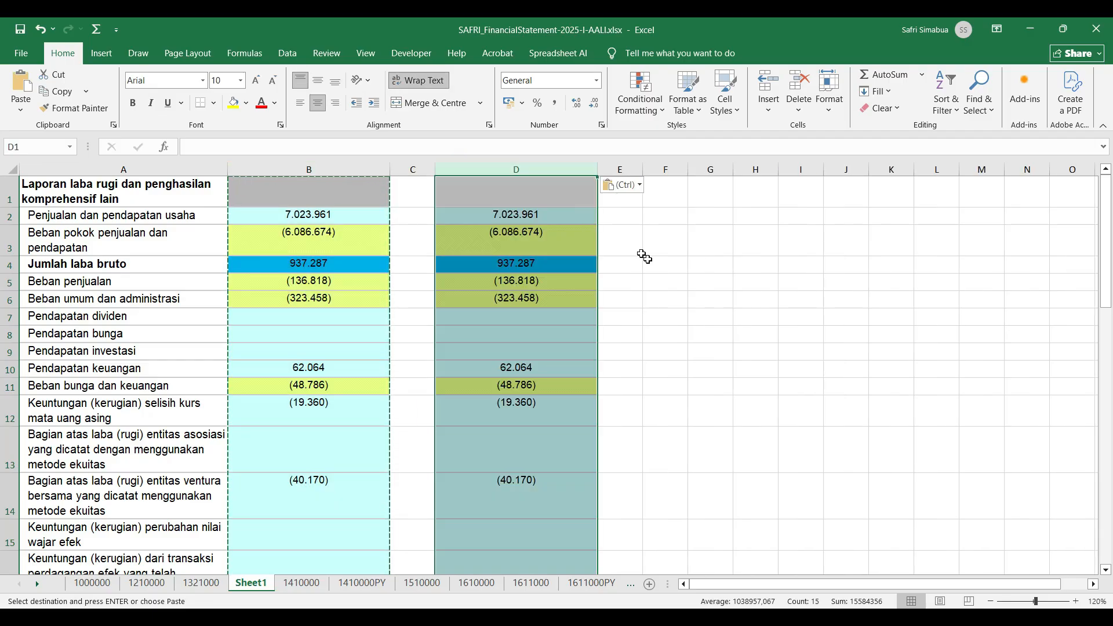
left_click(699, 290)
left_click(297, 218)
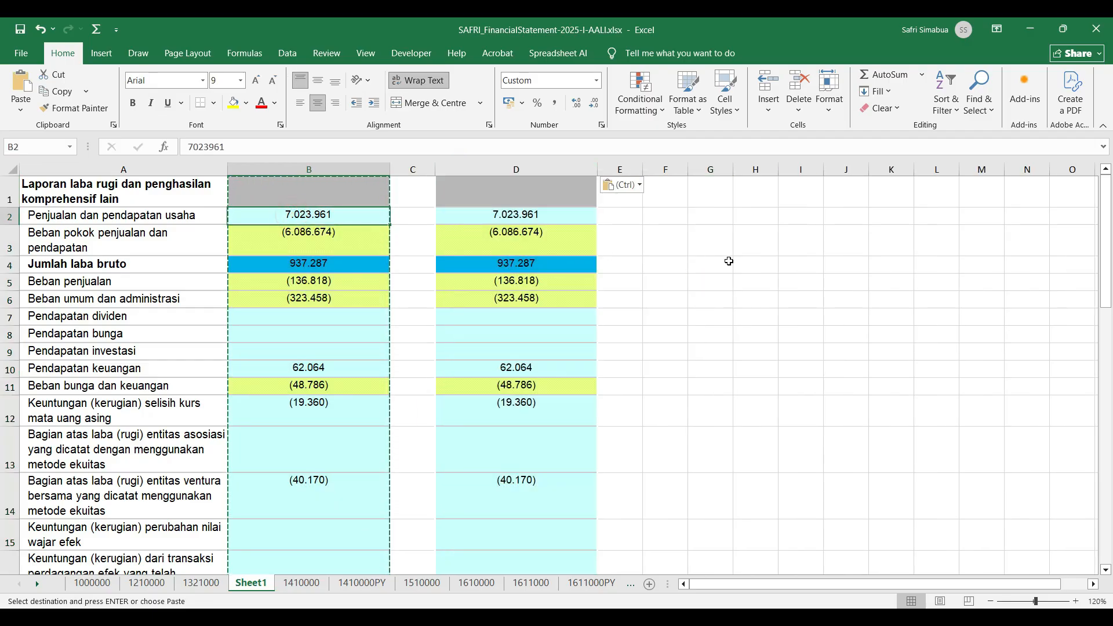
left_click(745, 263)
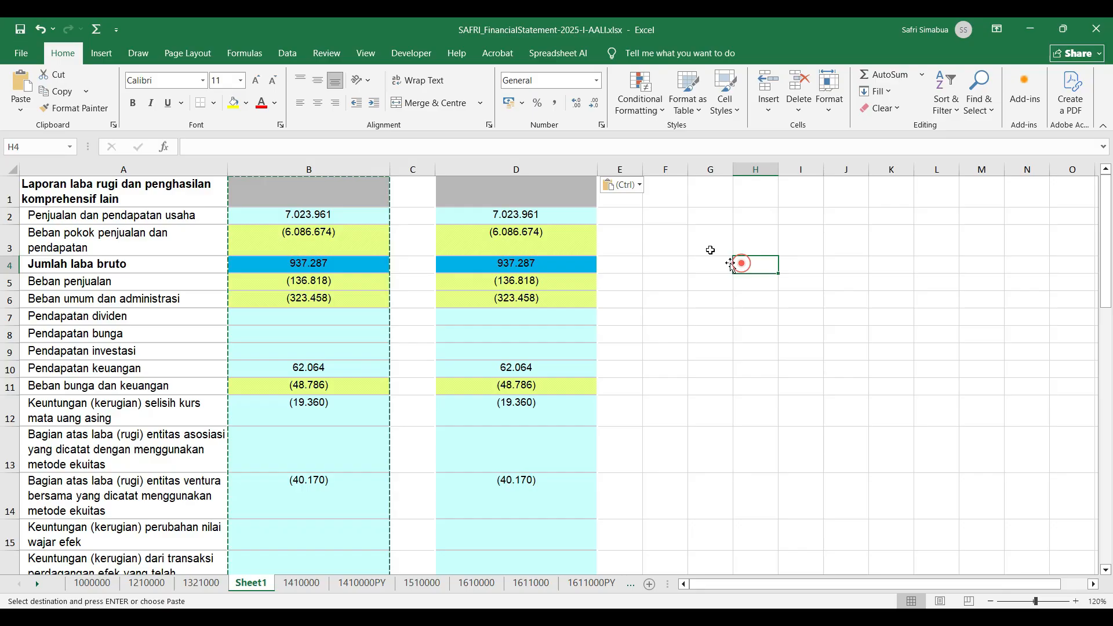
Step: Enter the headers D in E1 and K in F1, and widen columns E and F
left_click(635, 202)
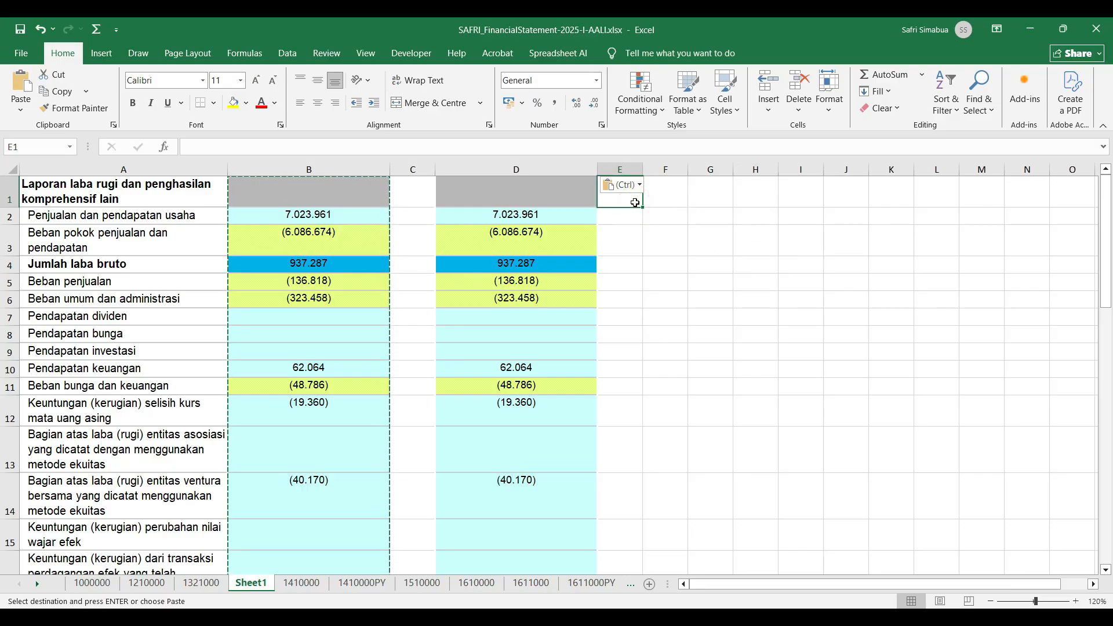
type("D")
key("Tab")
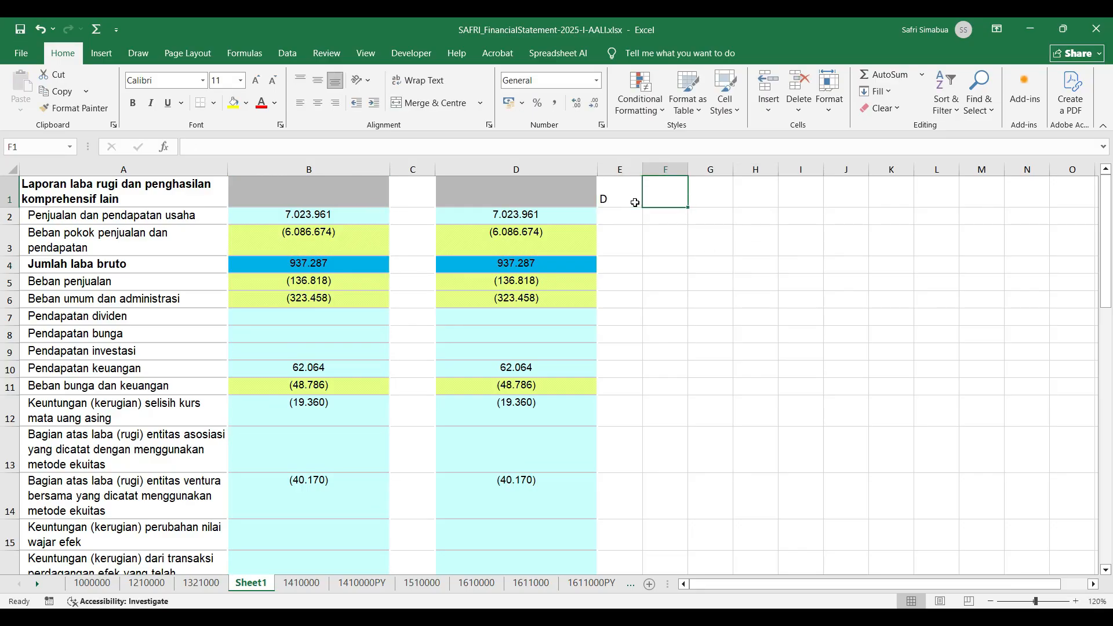
type("K")
left_click(652, 313)
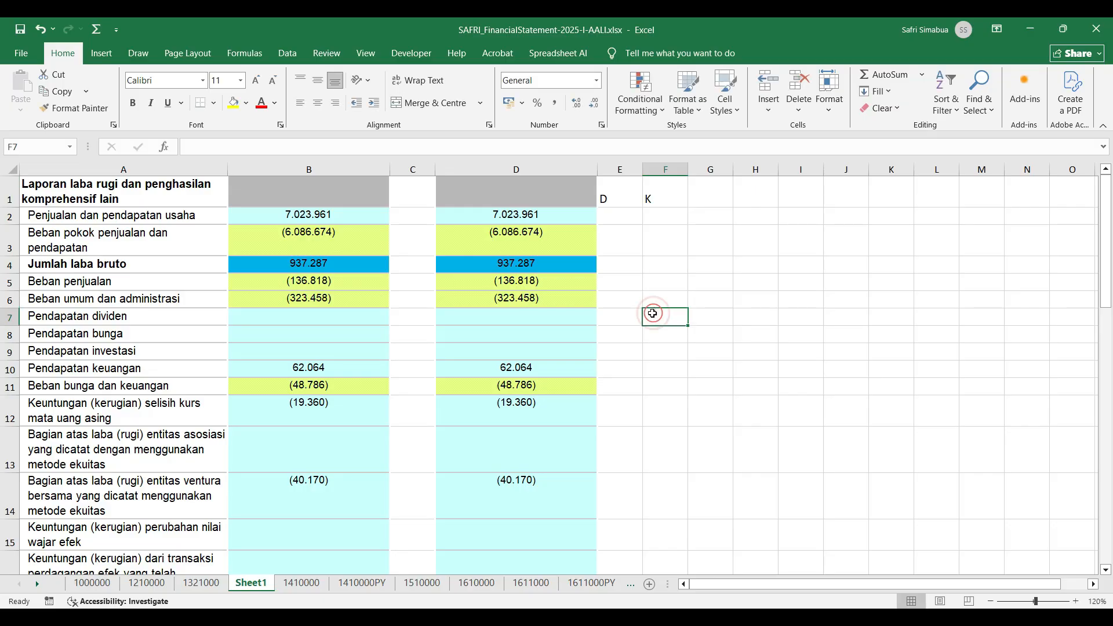
left_click(527, 217)
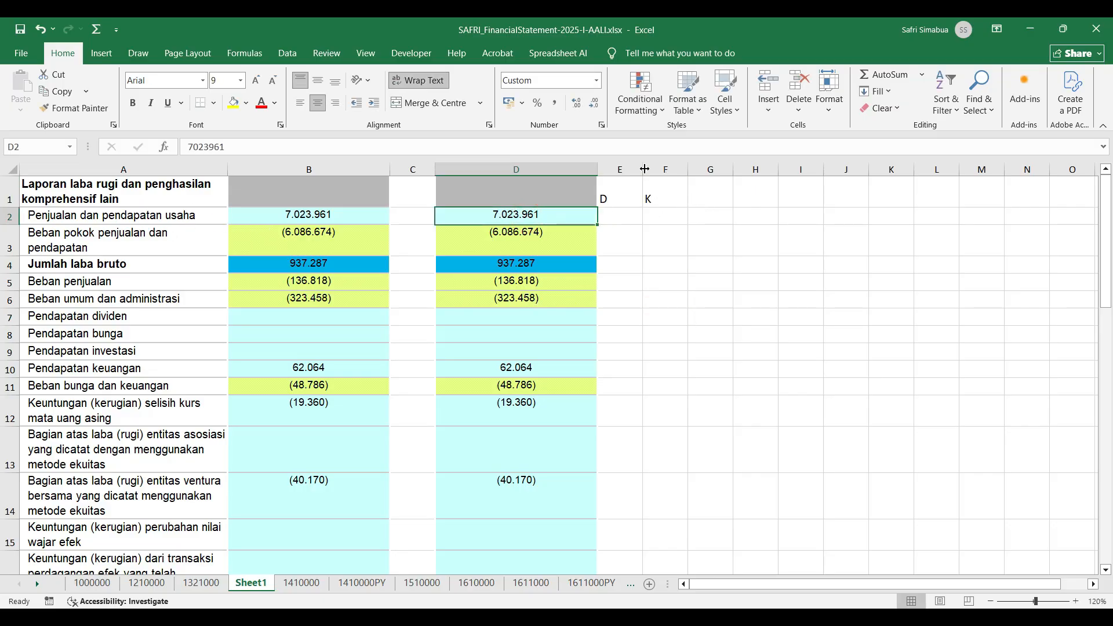
left_click_drag(643, 168, 801, 166)
Step: Link the sales revenue into the K column with =D2 in F2 and the cost of sales into the D column with =D3 in E3
left_click(725, 215)
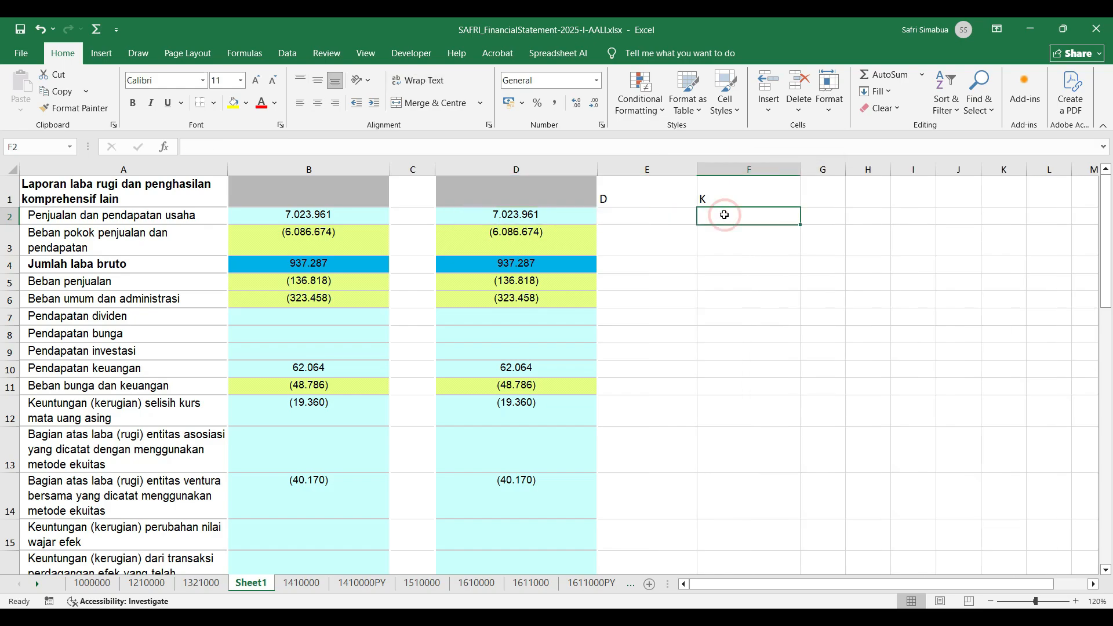
type("=")
left_click(538, 215)
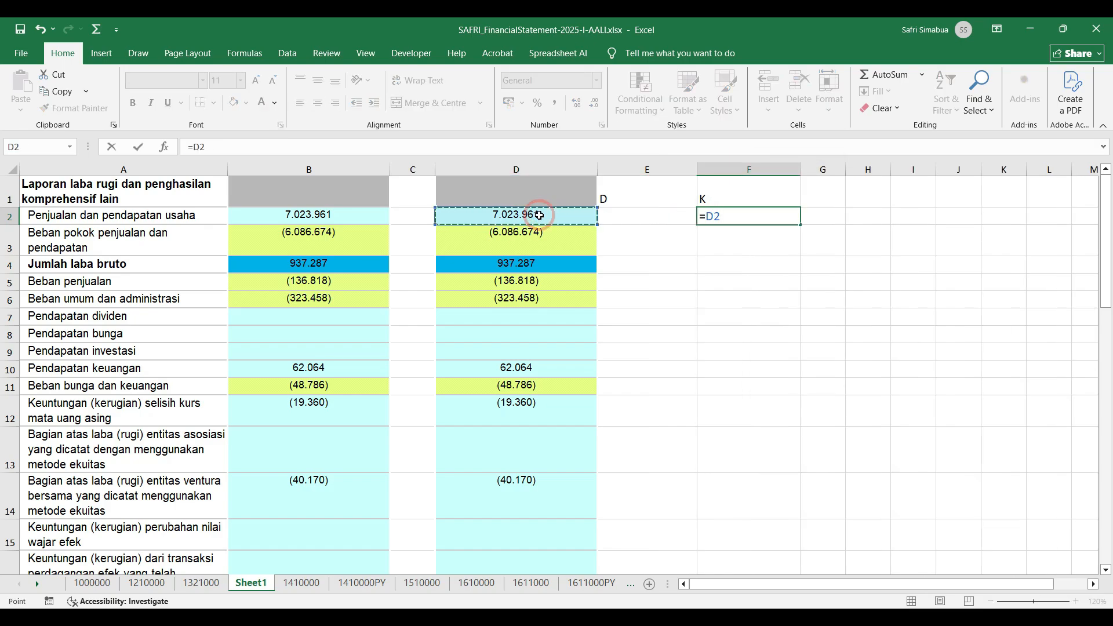
key("Return")
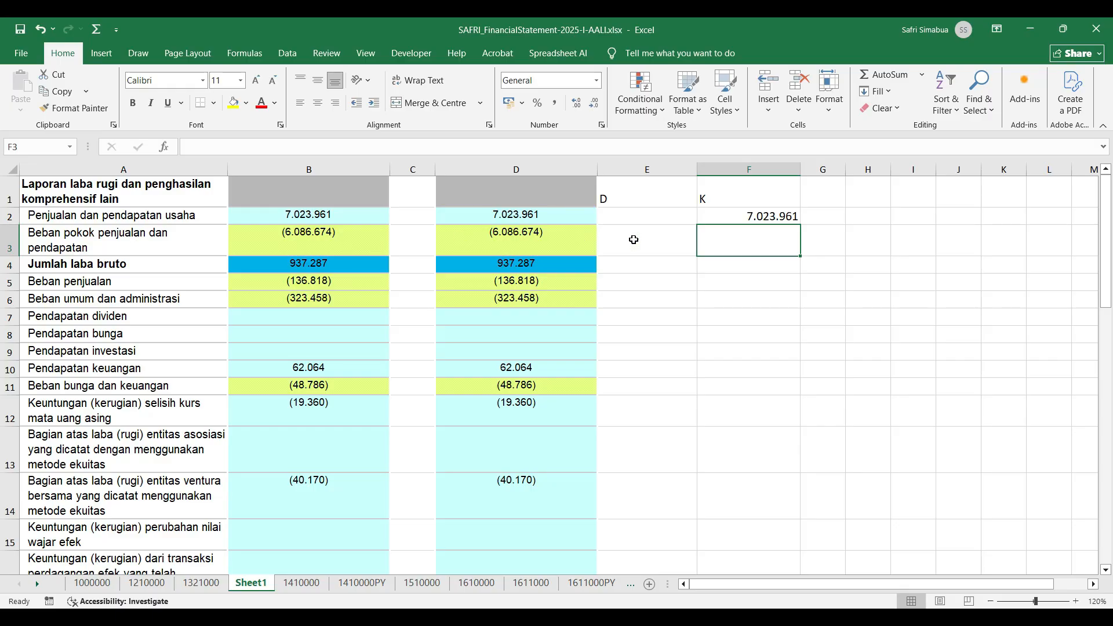
left_click(633, 239)
type("=")
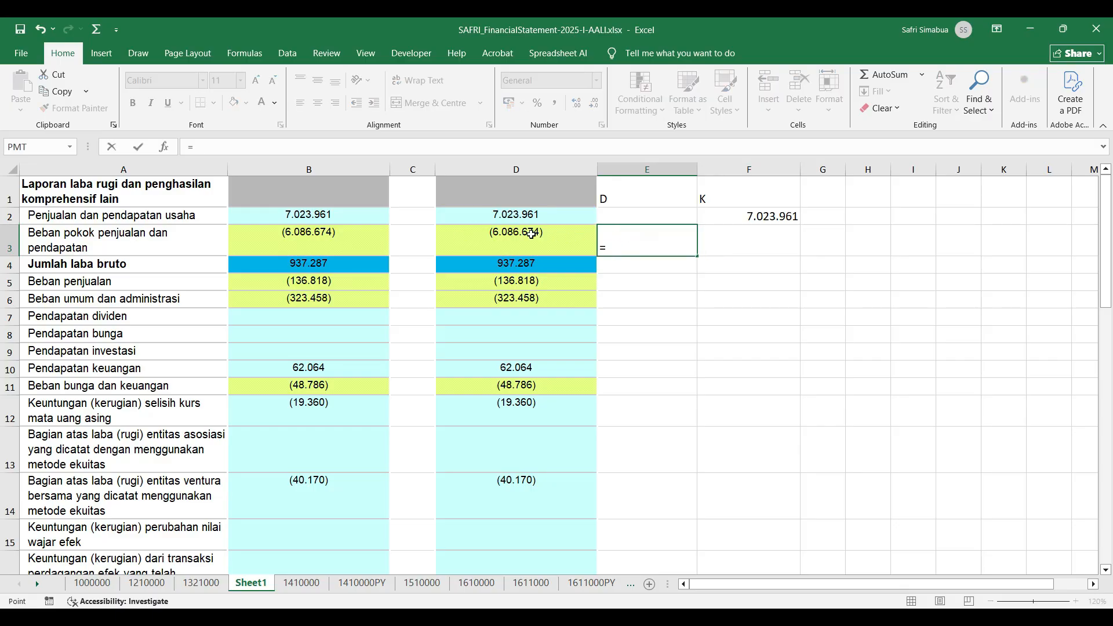
left_click(531, 234)
key("Return")
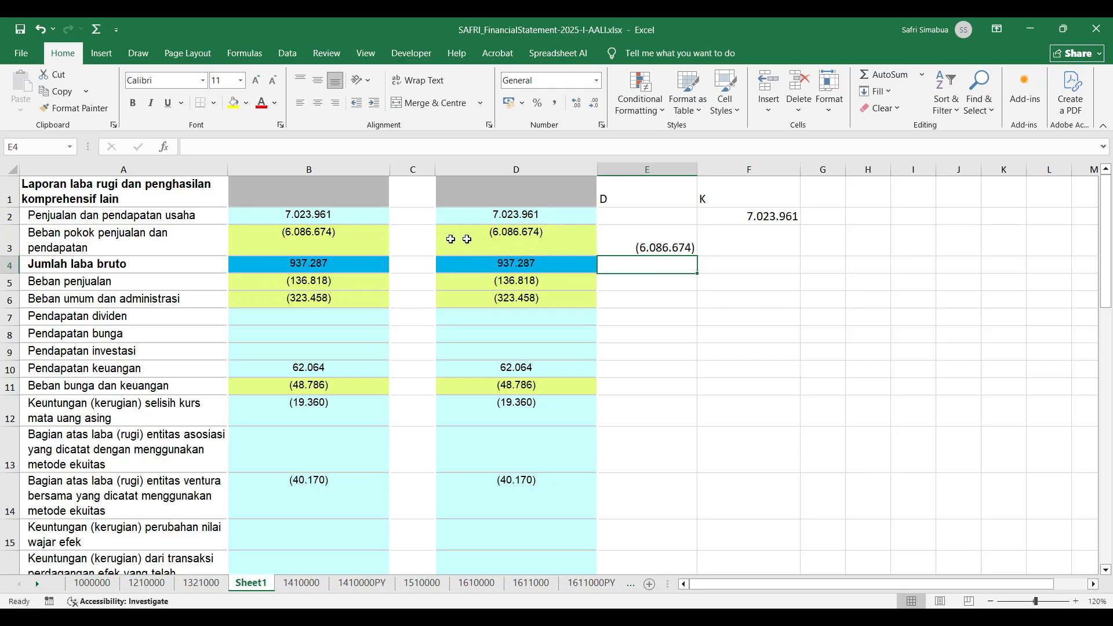
Step: Fill the subtotal and total labels in A4, A22, A24 and A26 with yellow
left_click(106, 264)
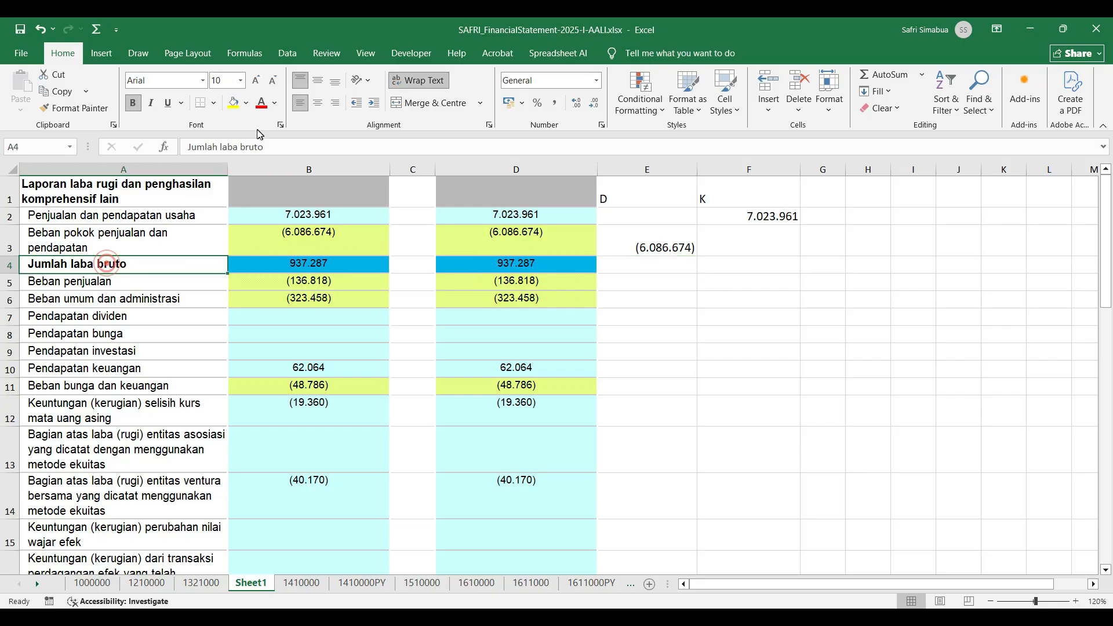
left_click(234, 102)
scroll(171, 341, "down", 4)
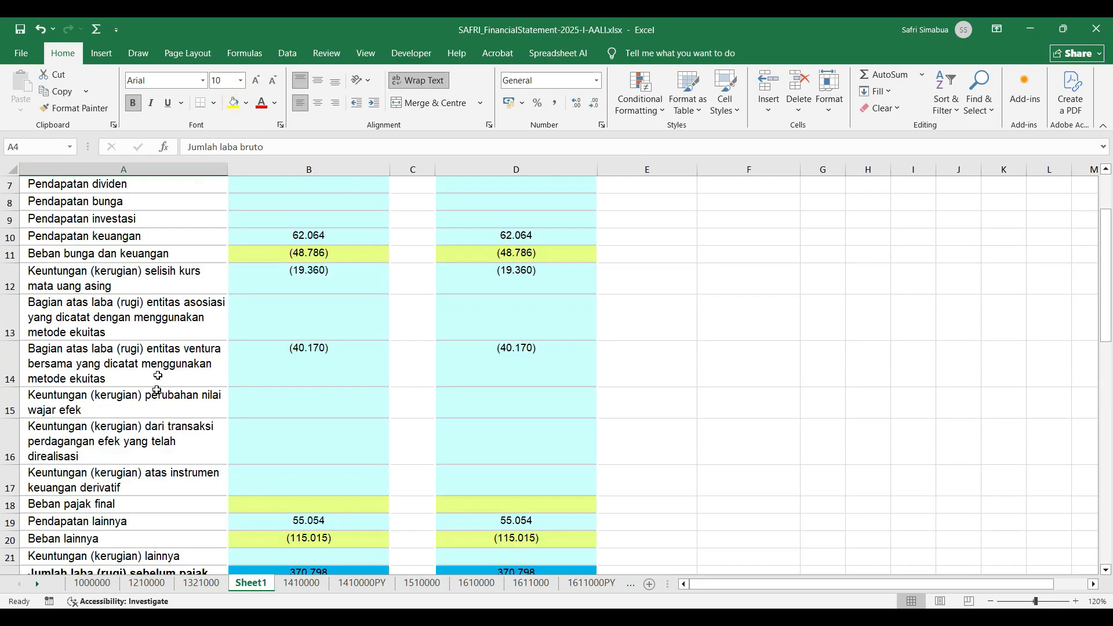
left_click(89, 464)
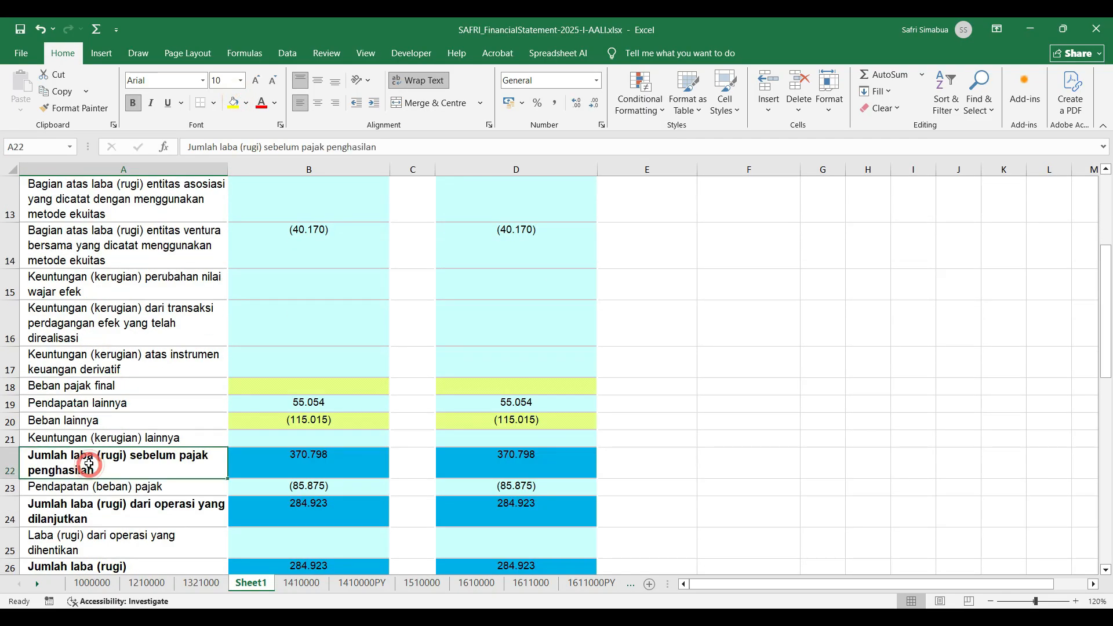
key("F4")
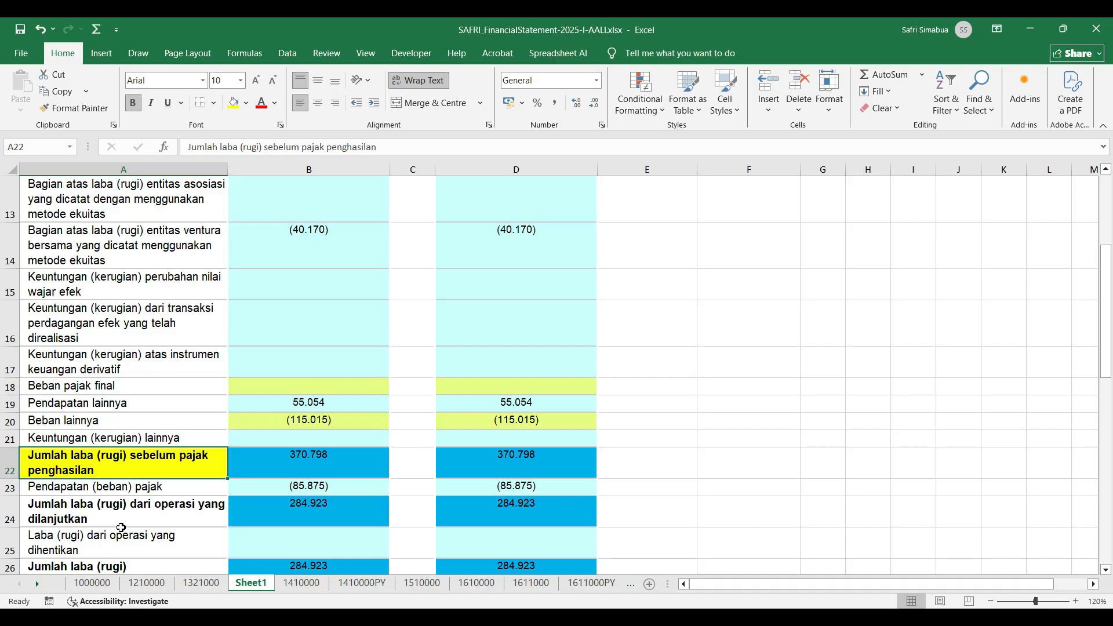
left_click(103, 509)
key("F4")
scroll(137, 494, "down", 2)
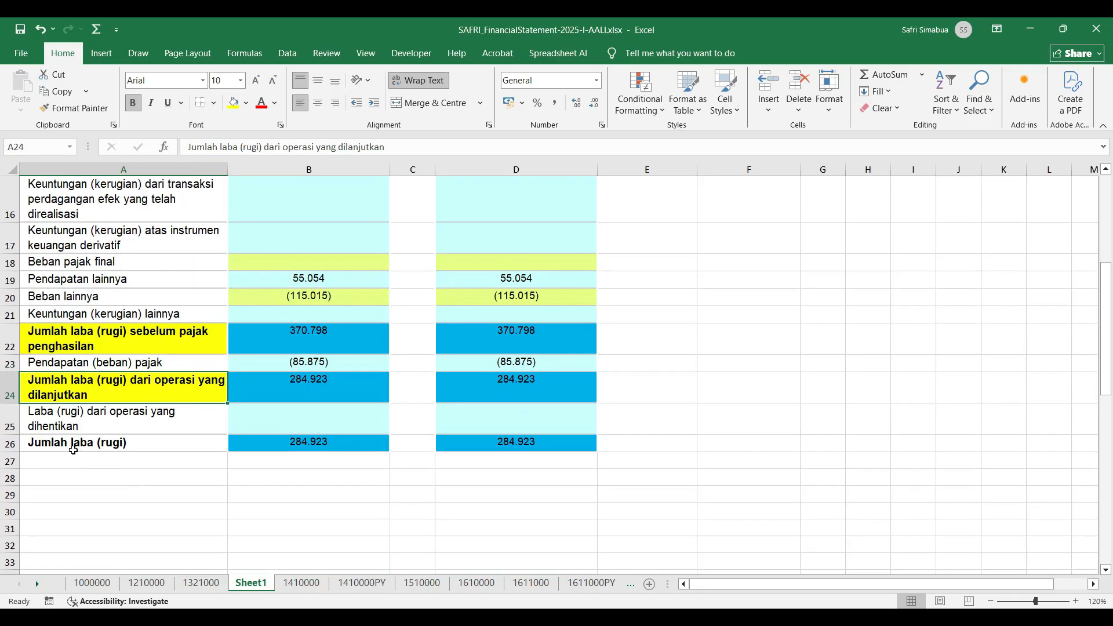
left_click(68, 447)
key("F4")
scroll(607, 390, "up", 5)
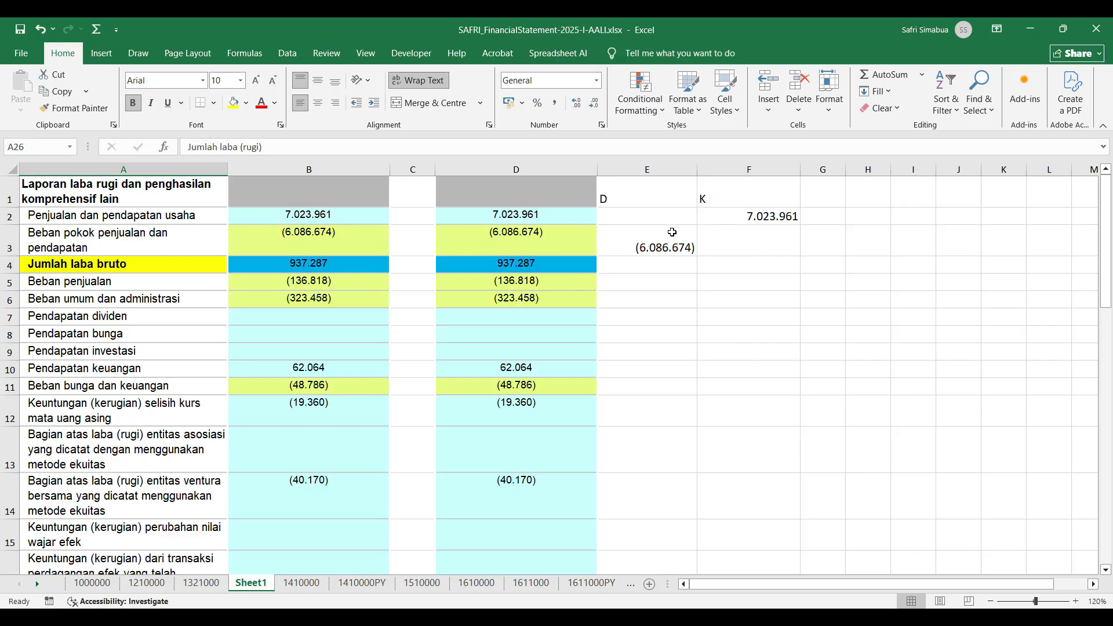
Step: Link the selling and the general and administrative expenses into the D column with =D5 in E5 and =D6 in E6
left_click(647, 247)
left_click(639, 286)
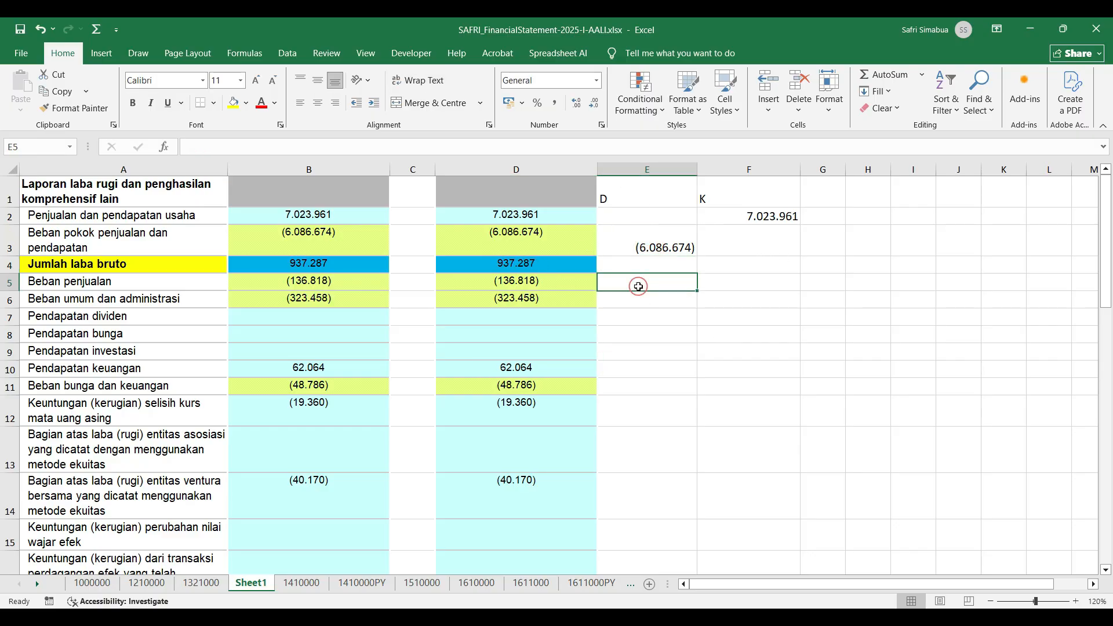
type("=")
left_click(525, 284)
key("Return")
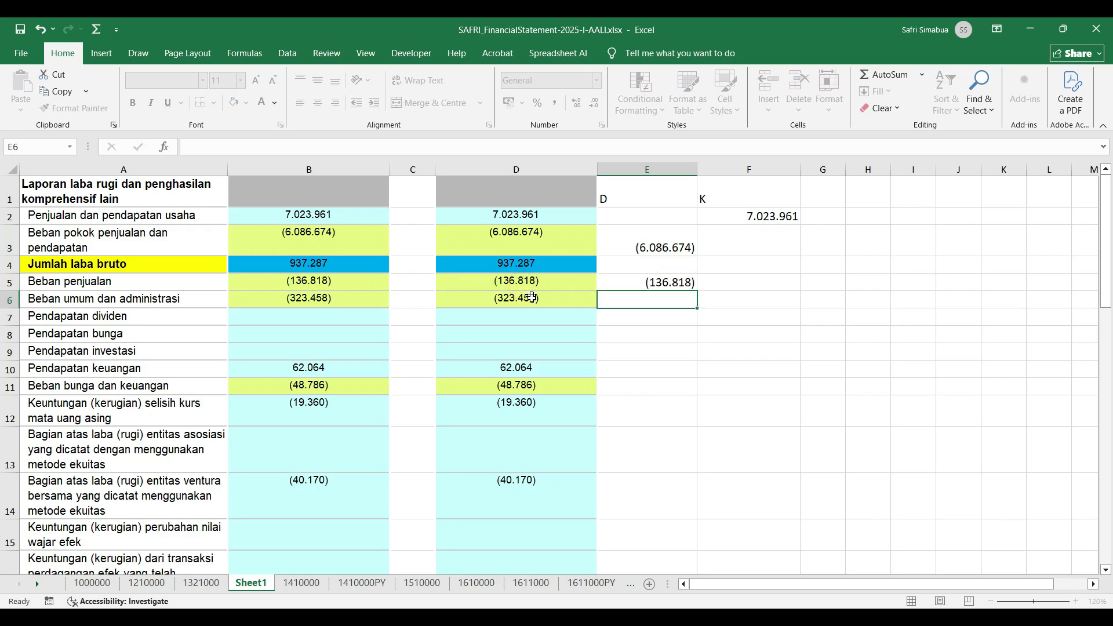
type("=")
left_click(527, 301)
key("Return")
Step: Link the finance income (Pendapatan keuangan) into the K column with =D10 in F10
left_click(736, 374)
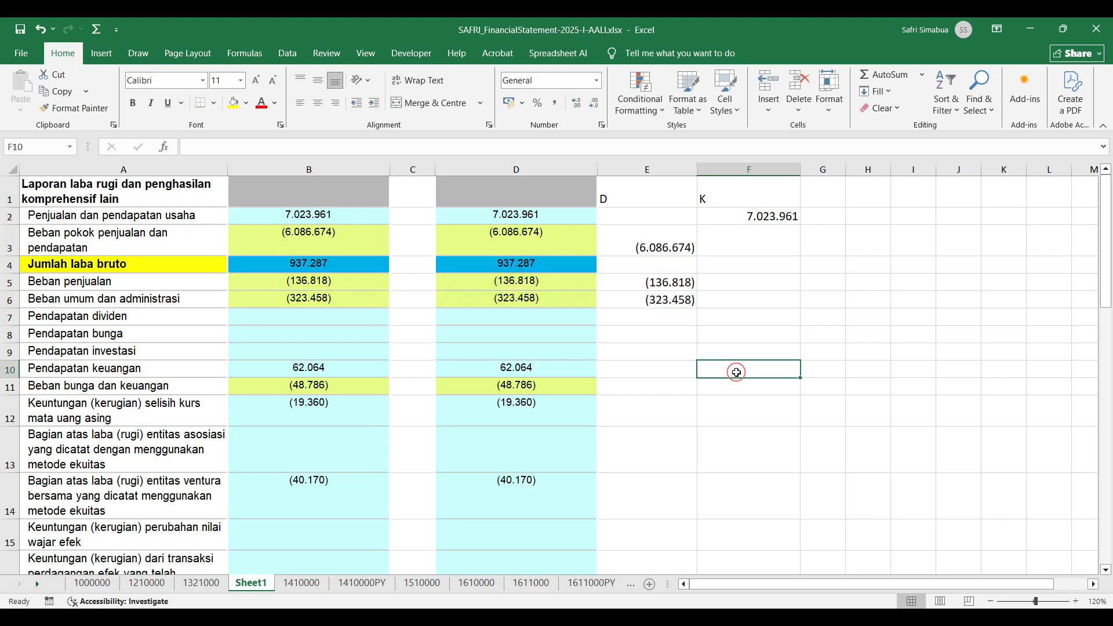
type("=")
left_click(513, 368)
key("Return")
Step: Link the interest and finance expense and the foreign exchange loss into the D column with =D11 in E11 and =D12 in E12
left_click(647, 389)
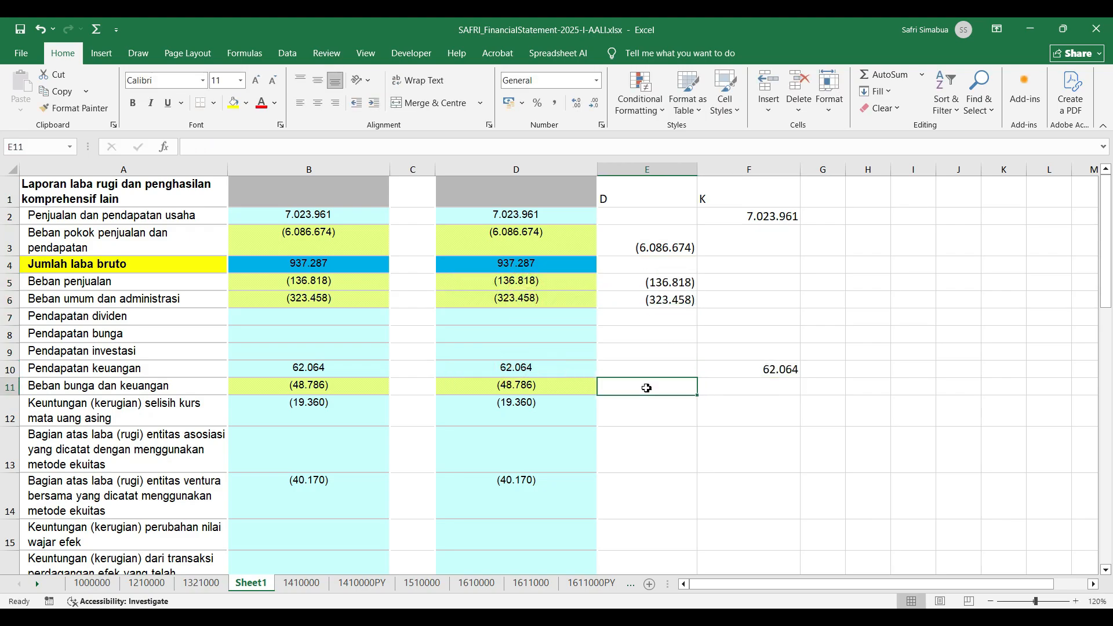
type("=")
left_click(529, 384)
key("Return")
type("=")
left_click(533, 405)
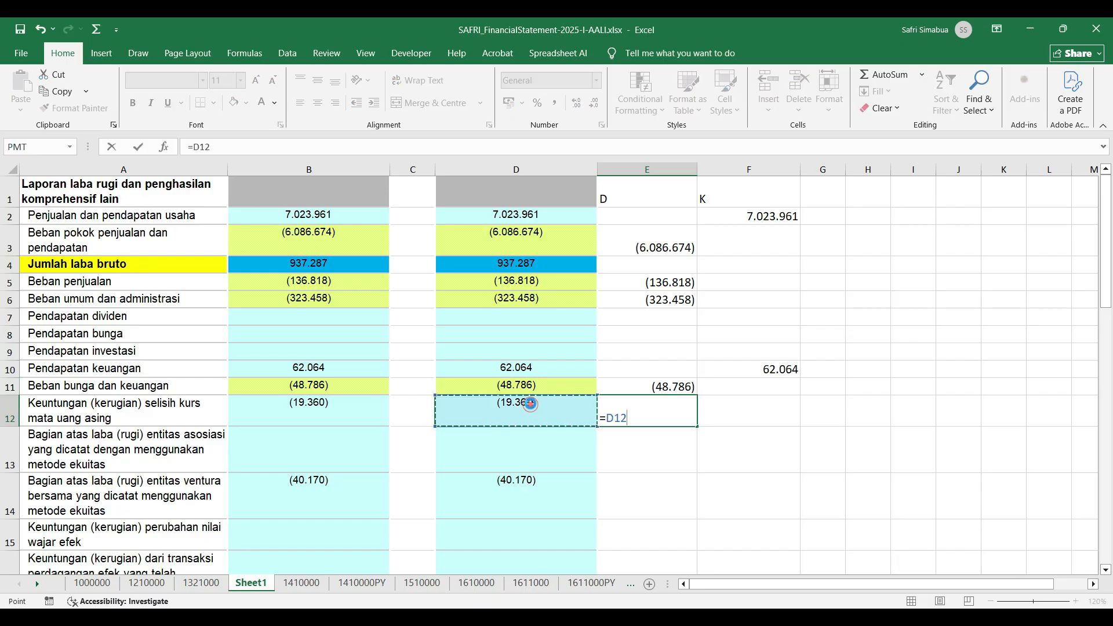
key("Return")
Step: Link the share of joint venture loss into the D column with =D14 in E14
left_click(635, 490)
type("=")
left_click(538, 481)
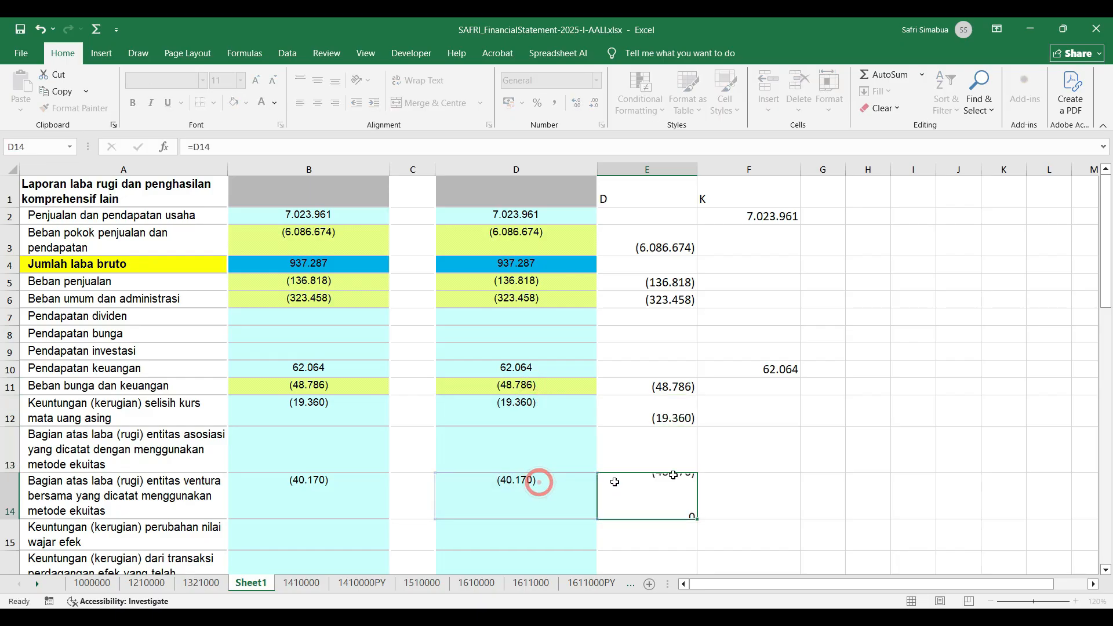
key("Return")
Step: Link other income (Pendapatan lainnya) into the K column with =D19 in F19 and other expenses into the D column with =D20 in E20
scroll(680, 463, "down", 2)
scroll(680, 462, "down", 2)
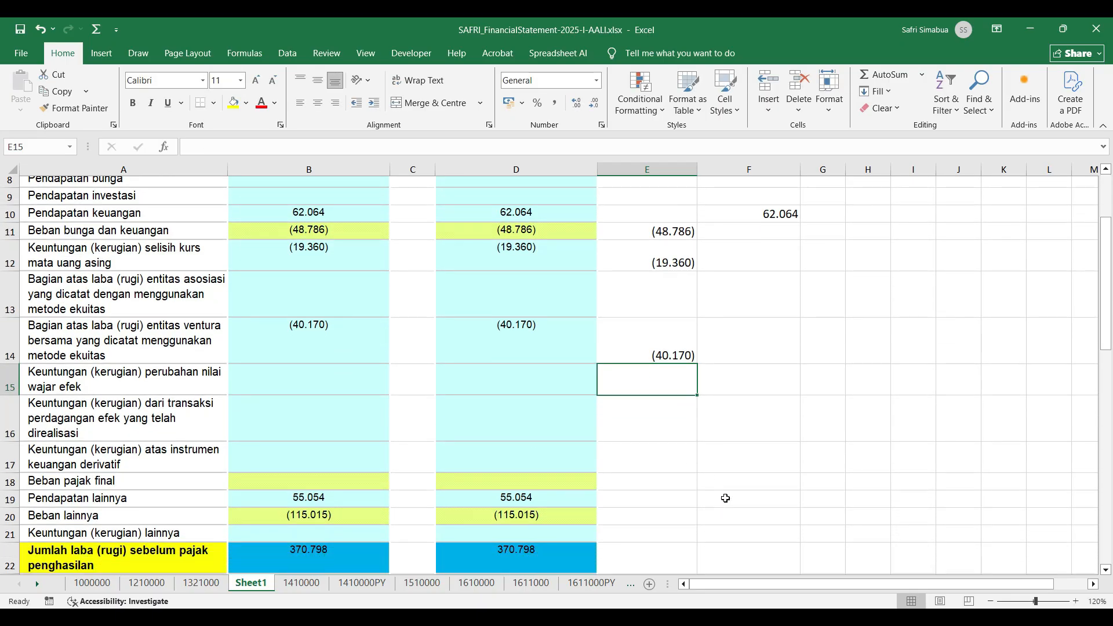
left_click(737, 406)
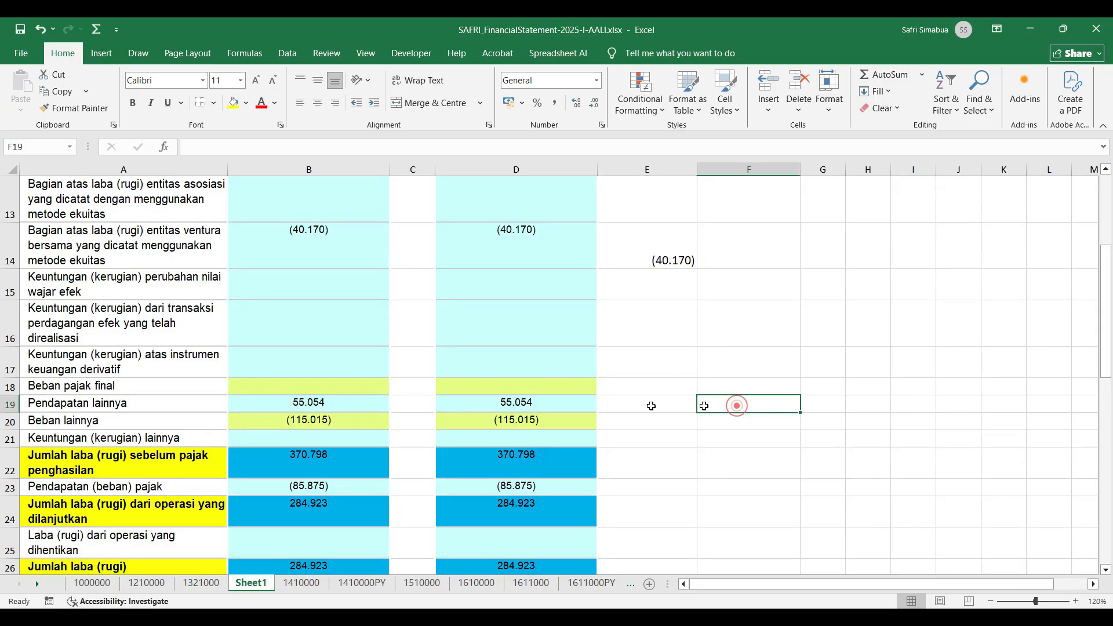
type("=")
left_click(530, 401)
key("Return")
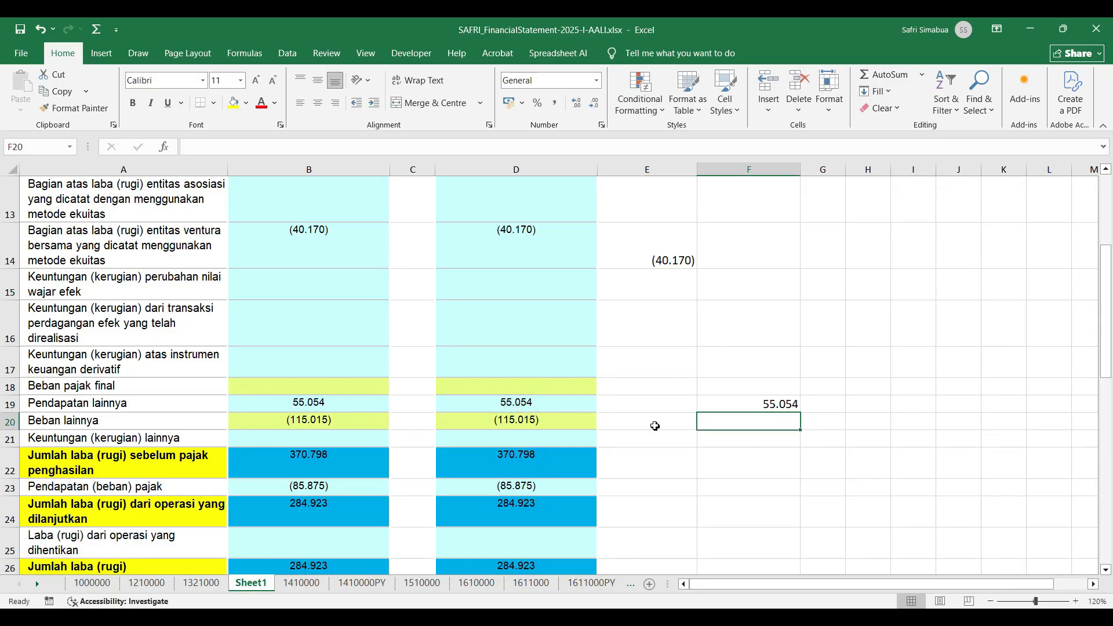
left_click(655, 426)
type("=")
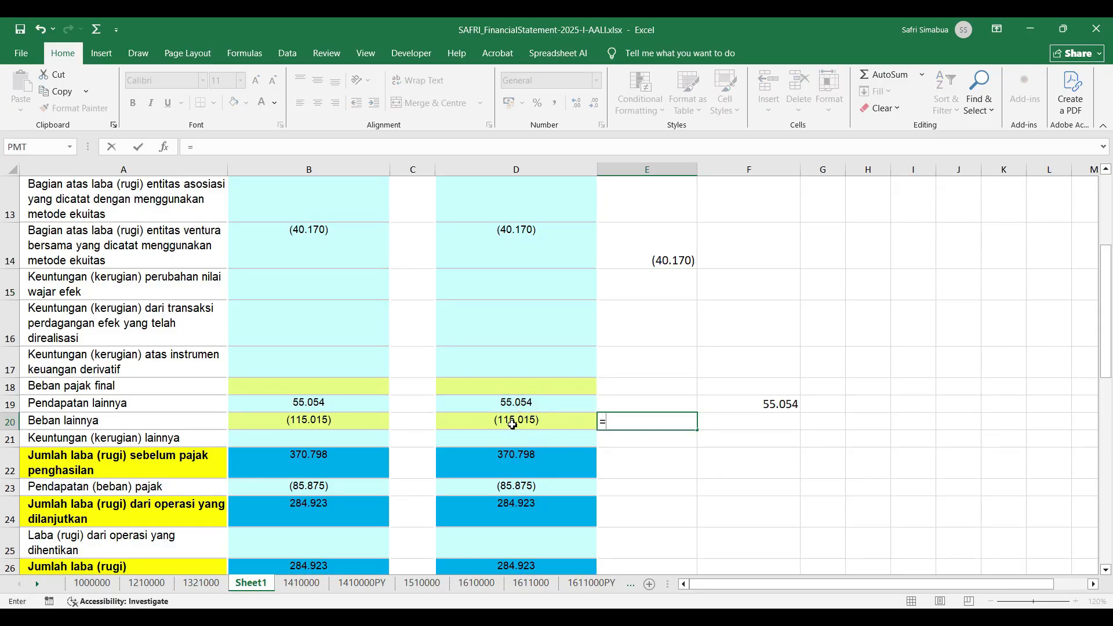
left_click(513, 421)
key("Return")
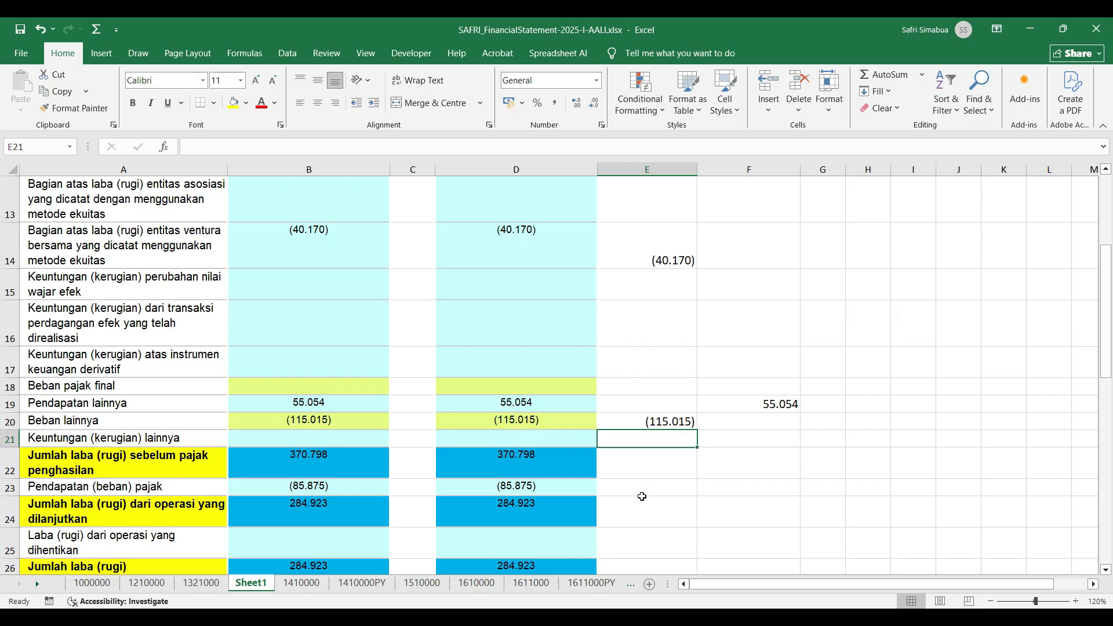
Step: Link the income tax expense (Pendapatan (beban) pajak) into the D column with =D23 in E23
key("Down")
left_click(644, 488)
type("=")
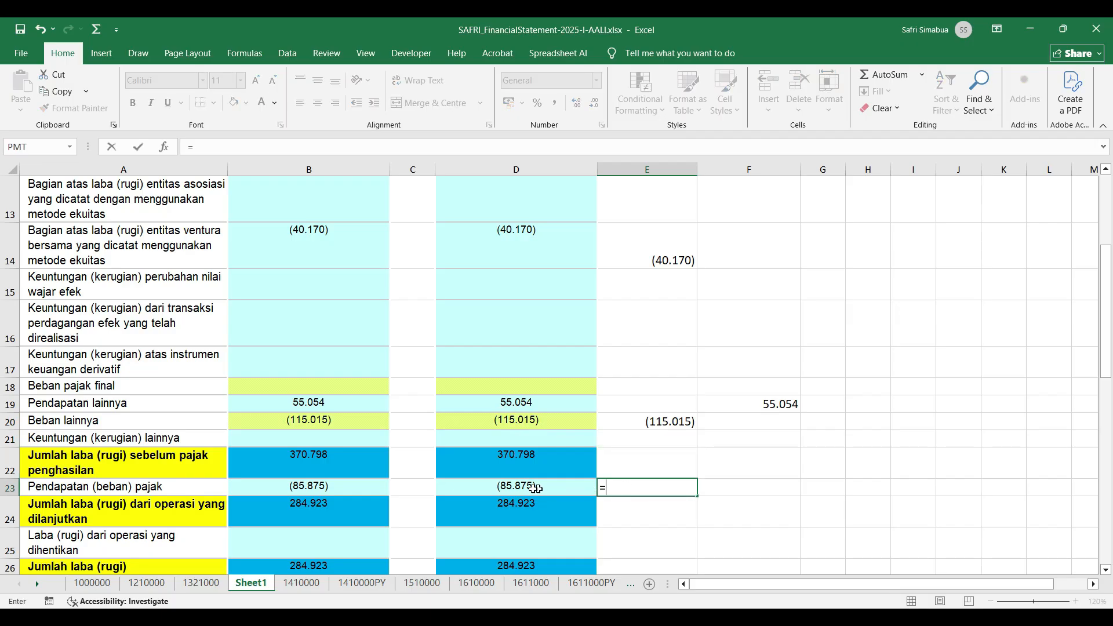
left_click(526, 487)
key("Return")
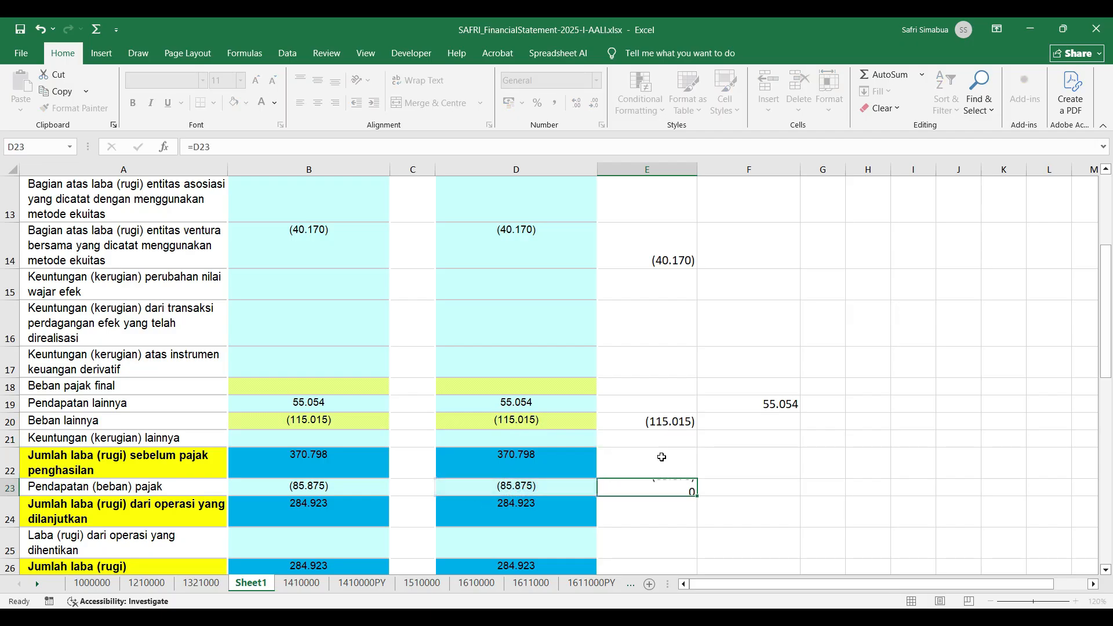
Step: Replace the linked formulas in columns E and F with their values by copying and pasting values in place
scroll(662, 457, "down", 2)
scroll(662, 457, "down", 1)
scroll(662, 457, "up", 5)
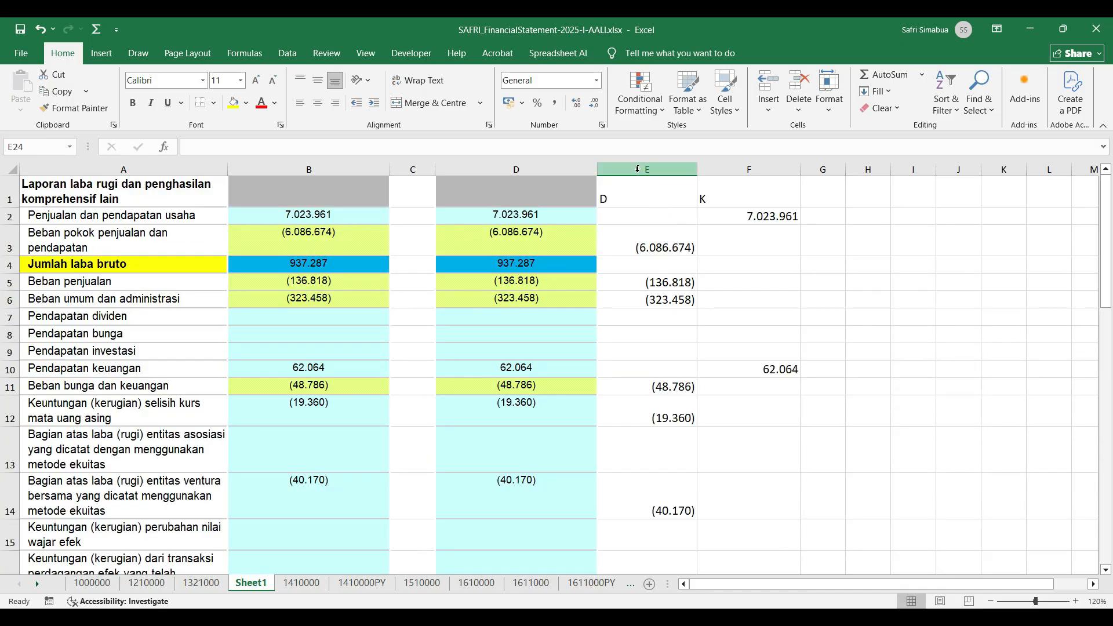
left_click(665, 239)
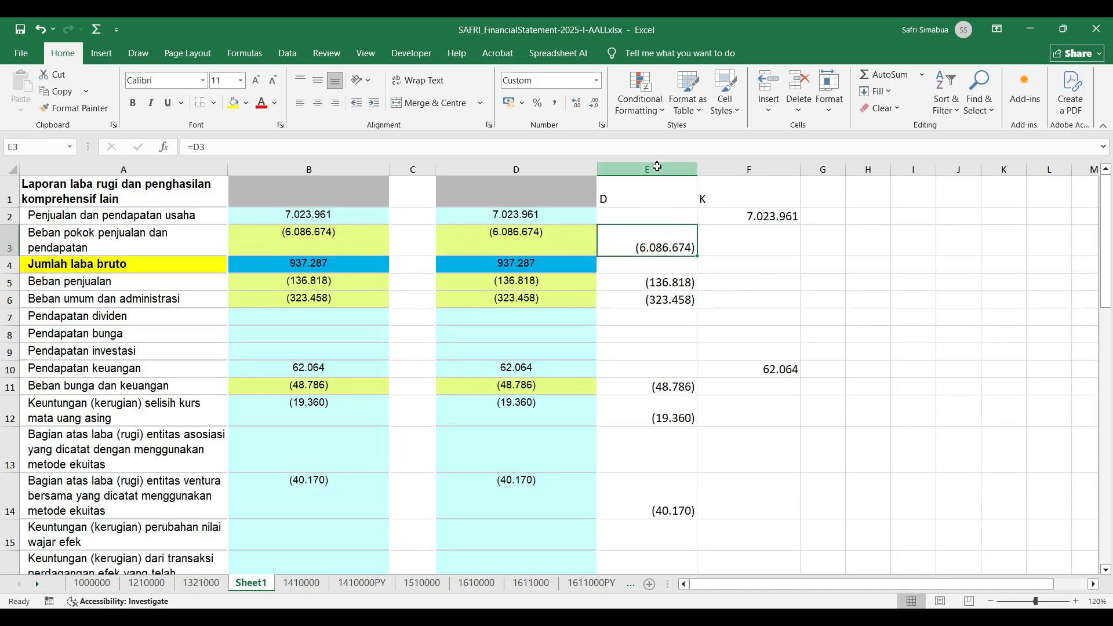
left_click_drag(657, 168, 753, 183)
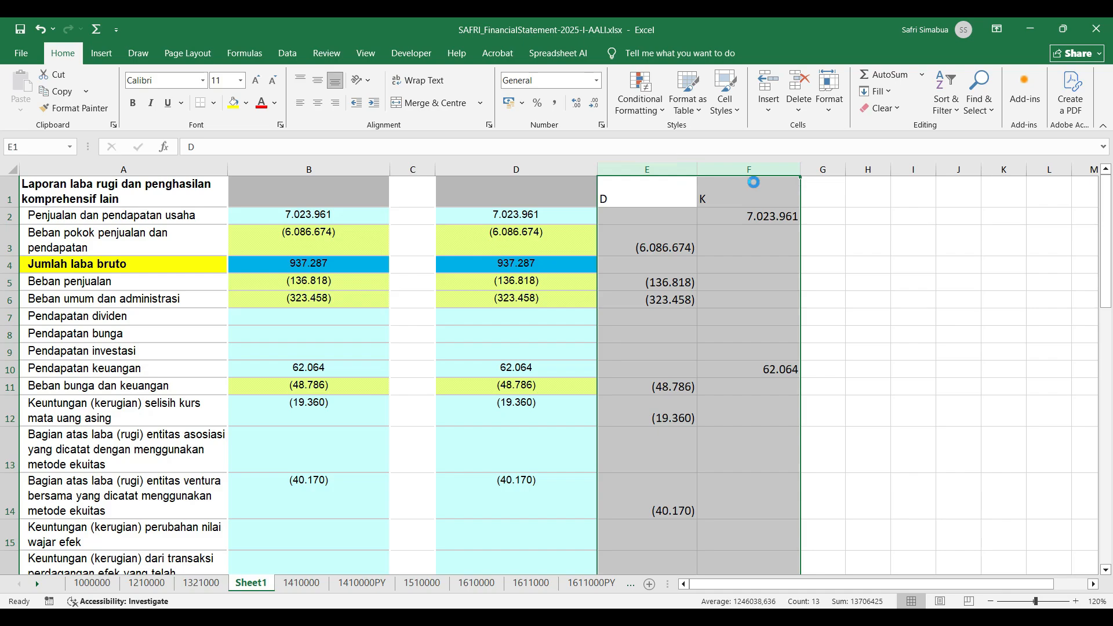
key("ctrl+c")
right_click(668, 175)
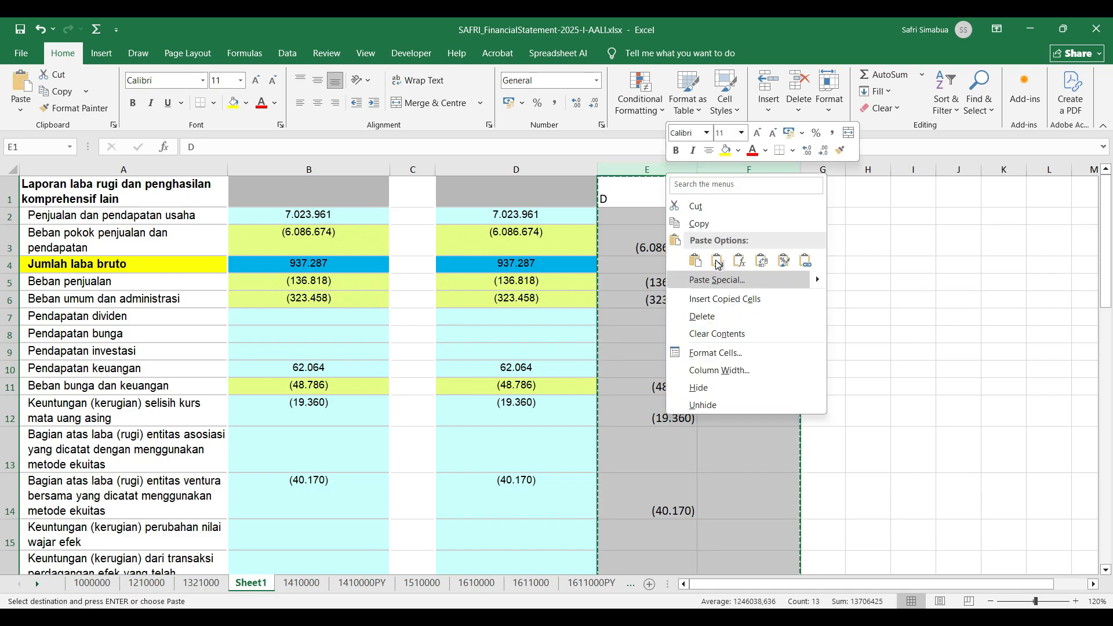
left_click(717, 261)
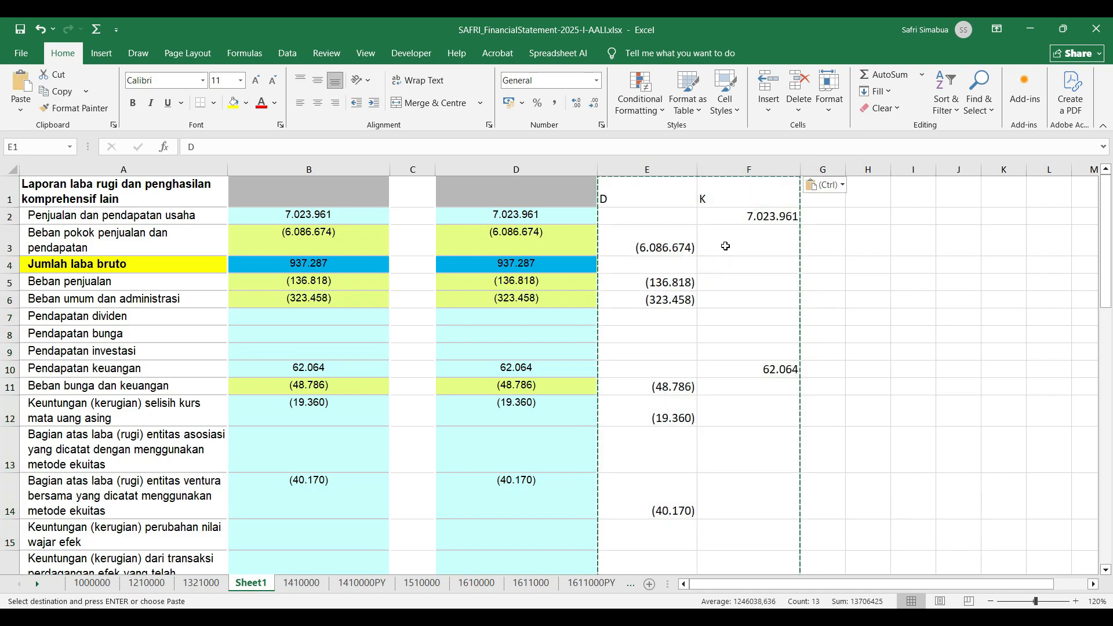
Step: Clear the formats of columns E and F and apply the comma number style to them
left_click(897, 111)
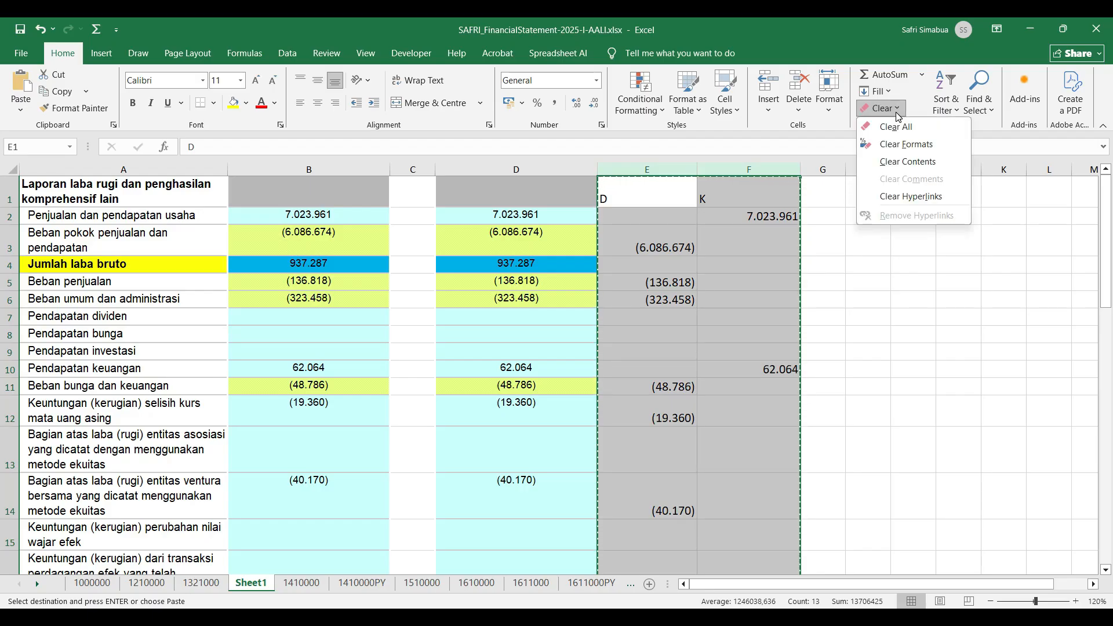
left_click(921, 152)
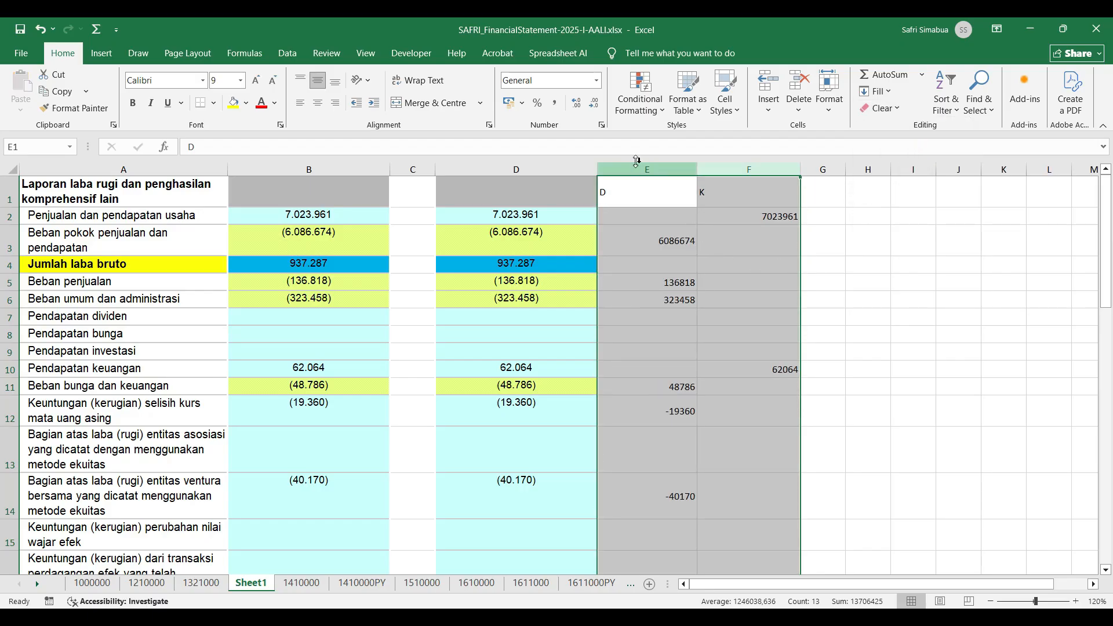
left_click(555, 104)
left_click(651, 241)
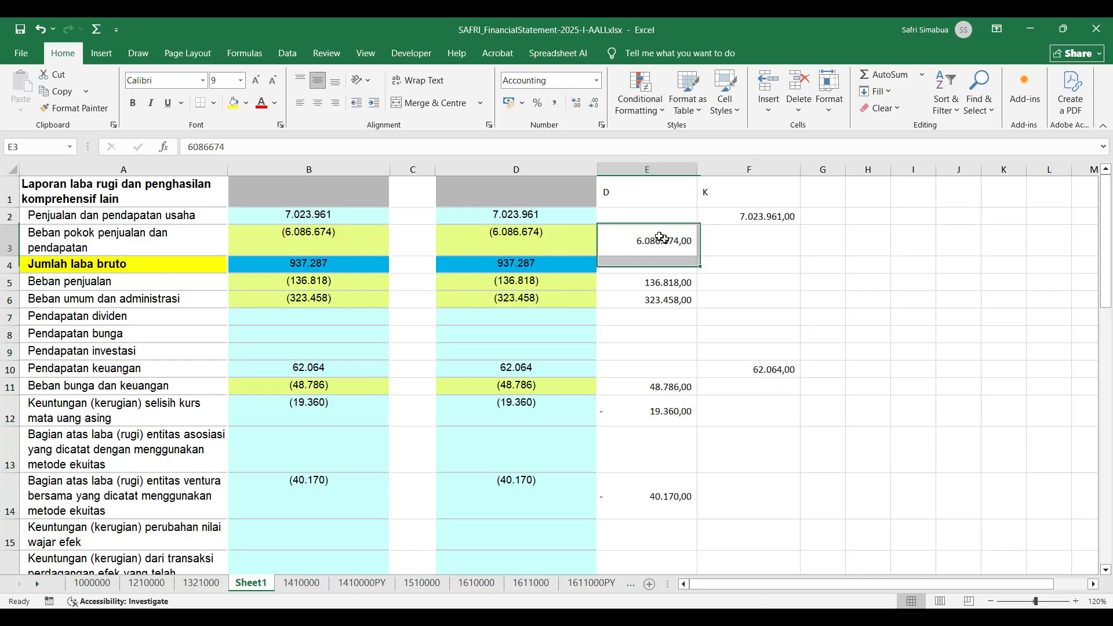
Step: Remove the minus signs from the foreign exchange and joint venture losses, making E12 19360 and E14 40170
scroll(700, 301, "down", 1)
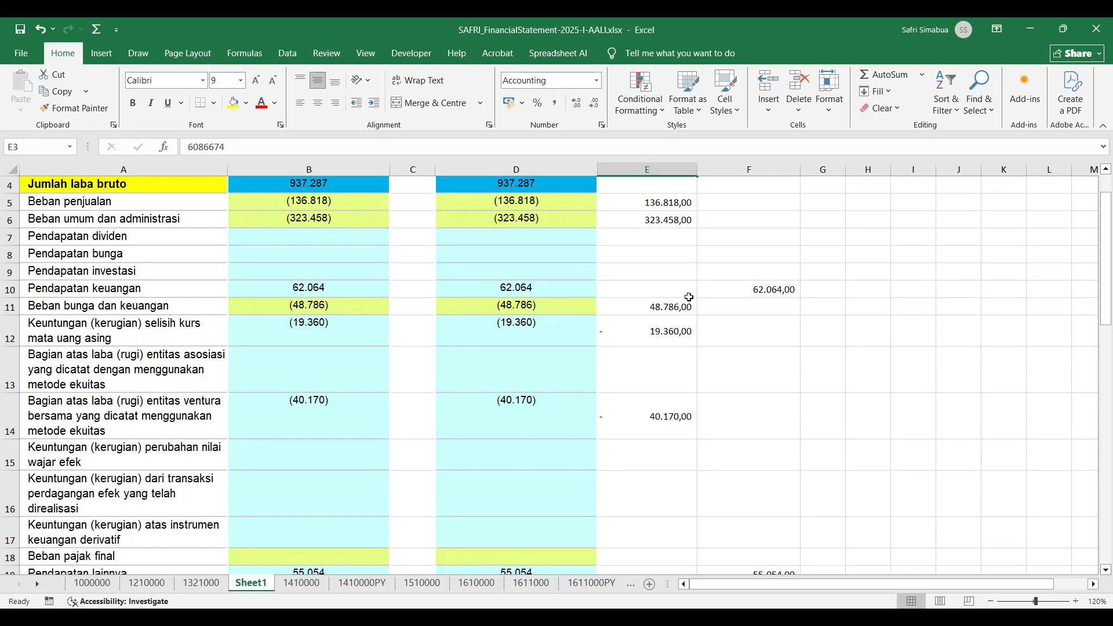
left_click(635, 336)
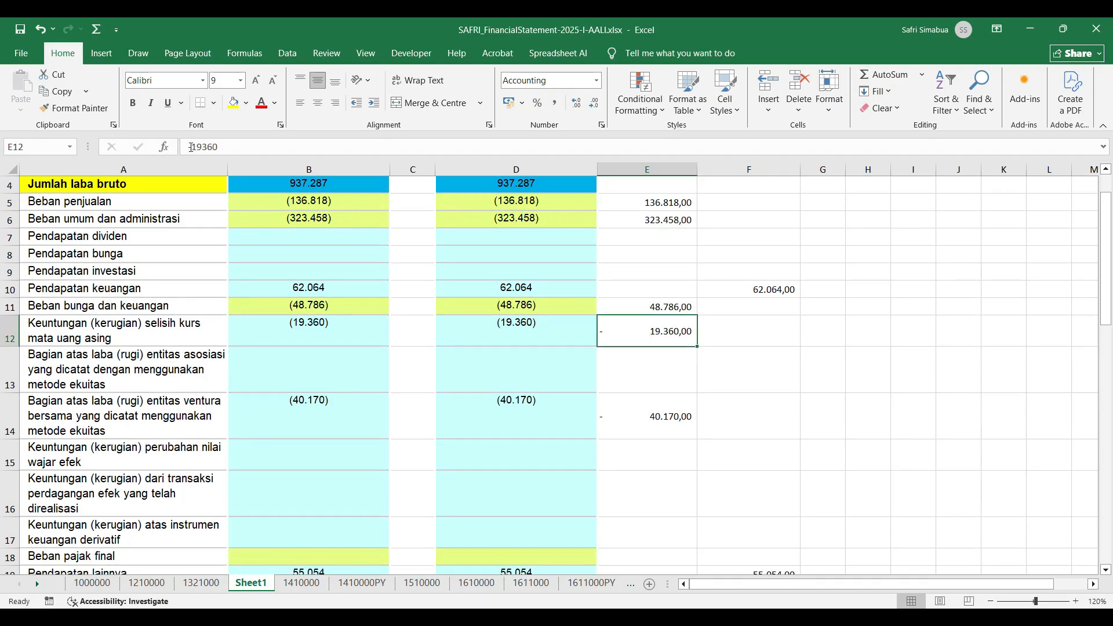
left_click(191, 147)
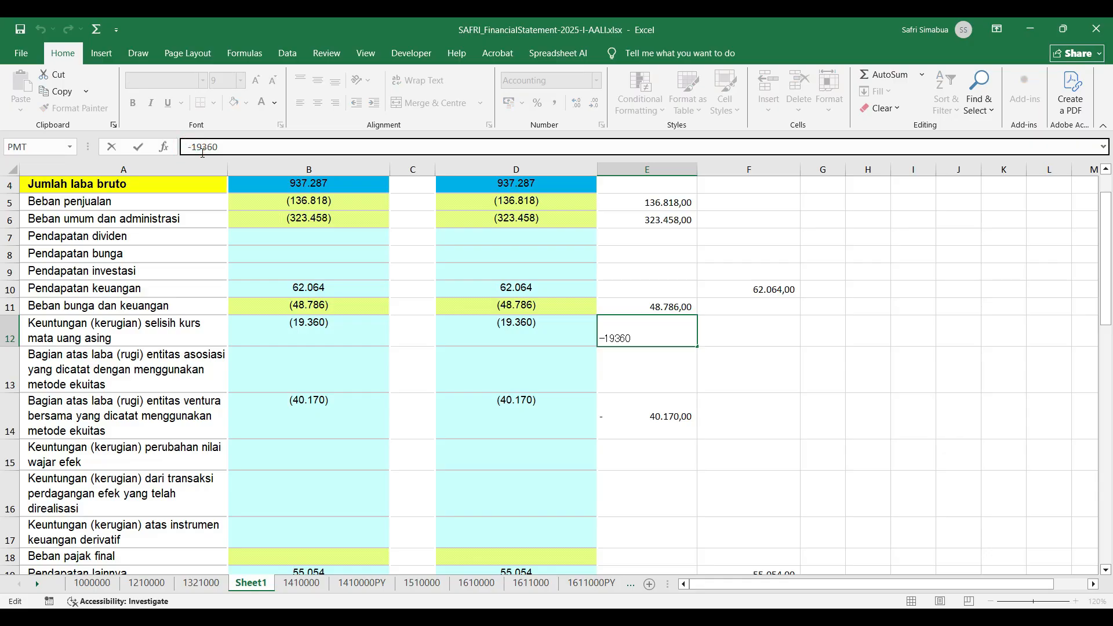
key("BackSpace")
left_click(798, 410)
left_click(665, 418)
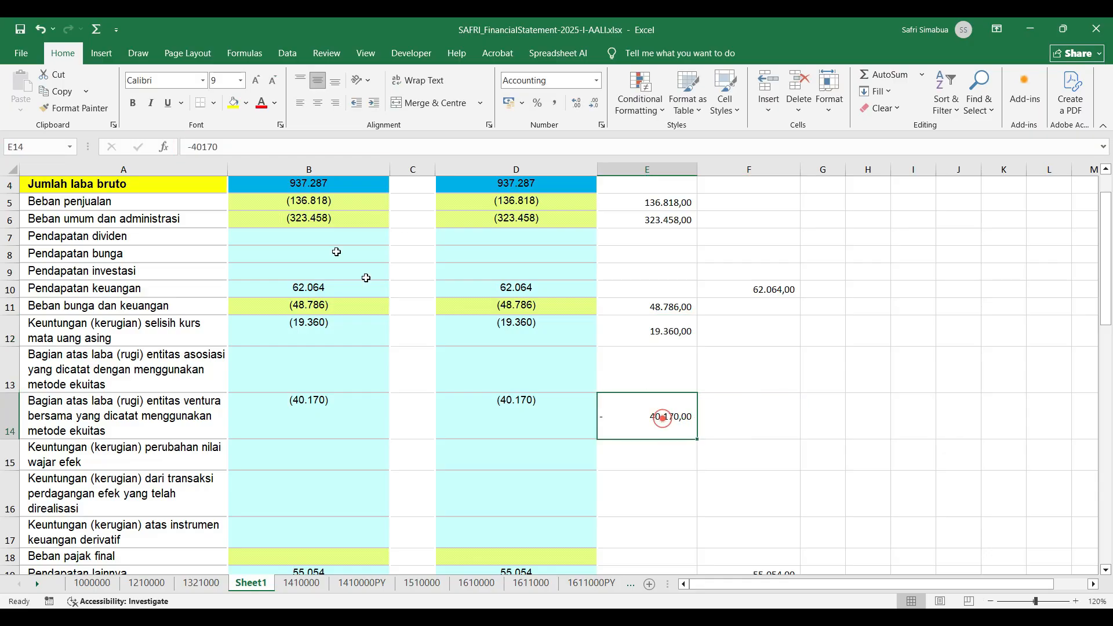
left_click(194, 146)
key("BackSpace")
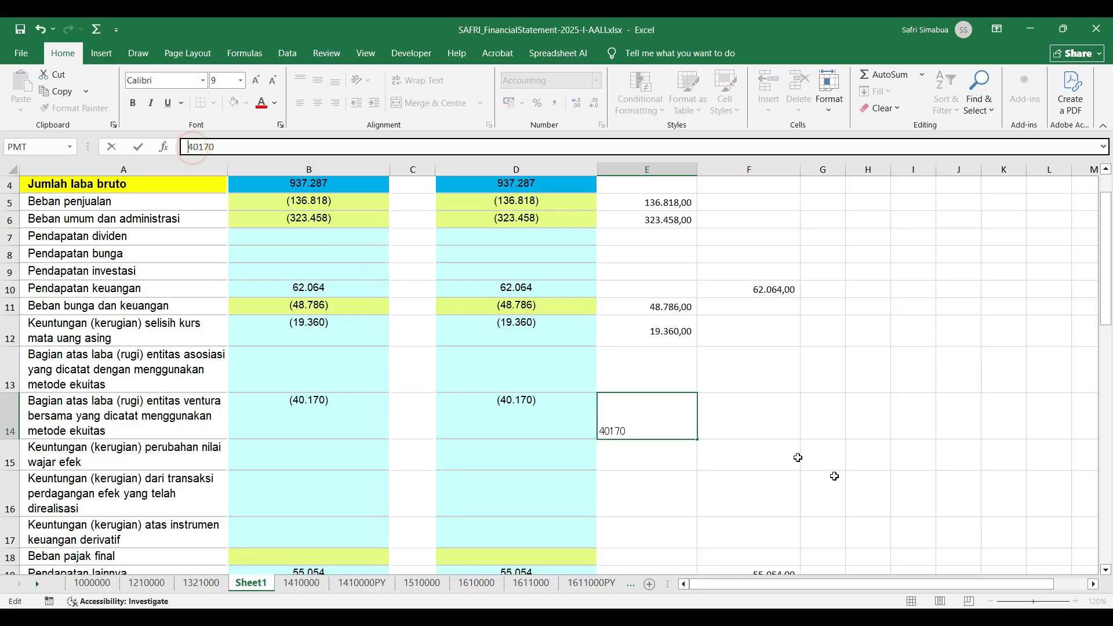
left_click(877, 492)
Step: Total the D column in E27 with =SUM(E2:E26)
scroll(760, 407, "down", 1)
scroll(760, 407, "down", 5)
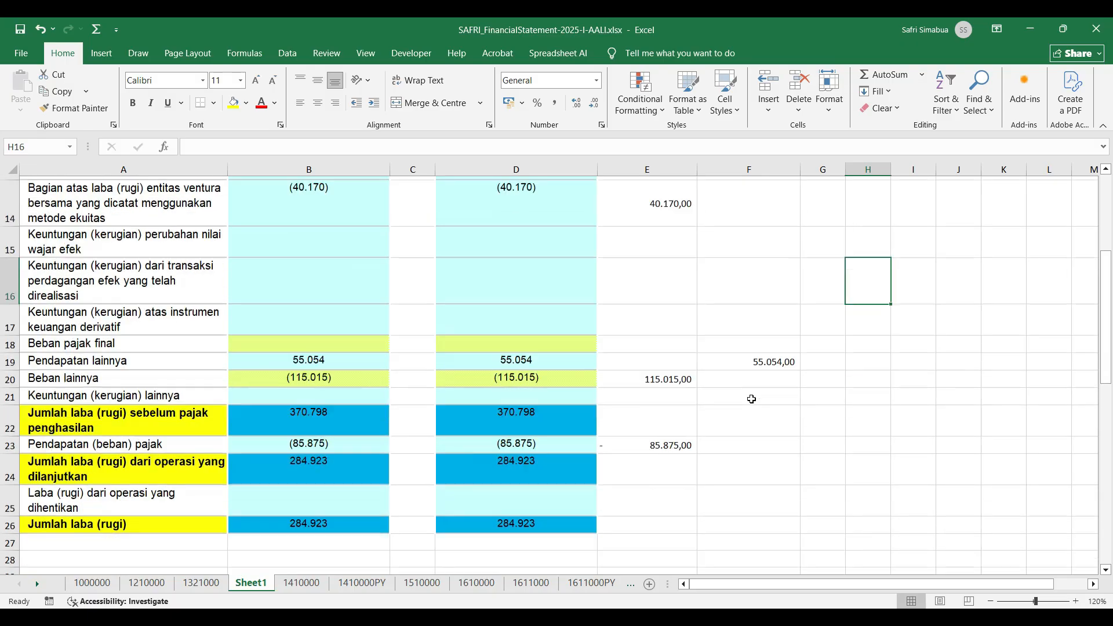
left_click(649, 365)
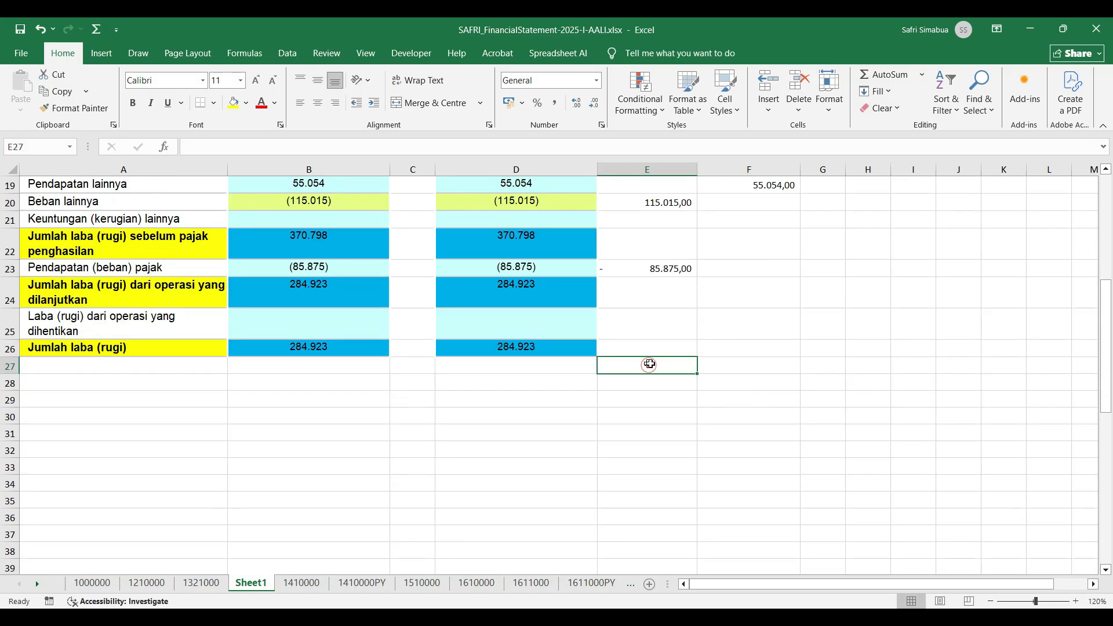
left_click(868, 83)
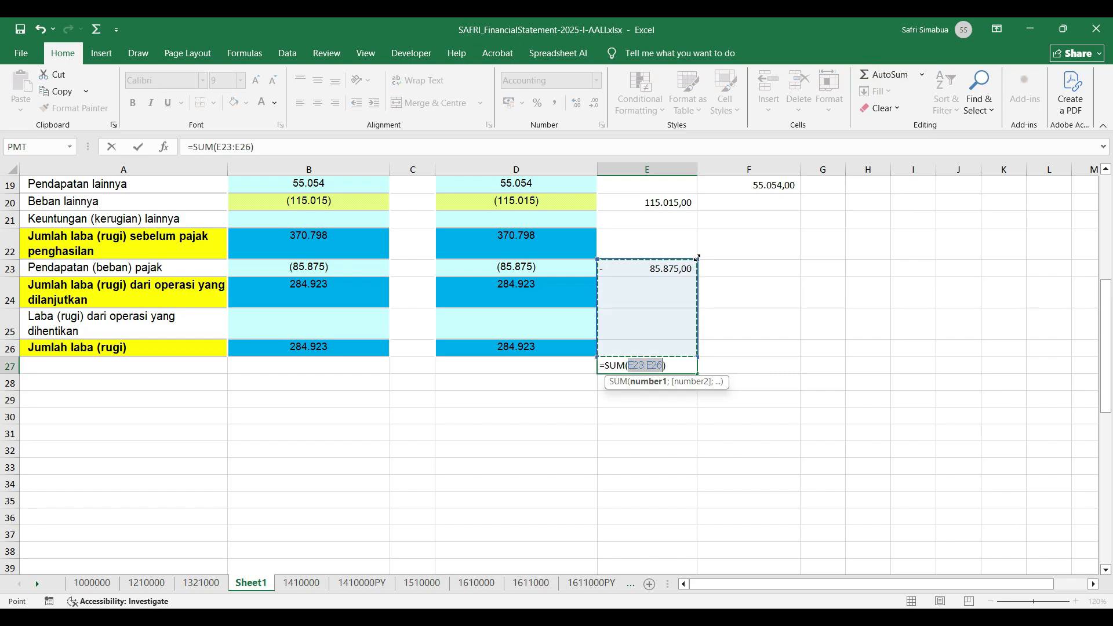
left_click_drag(698, 259, 677, 87)
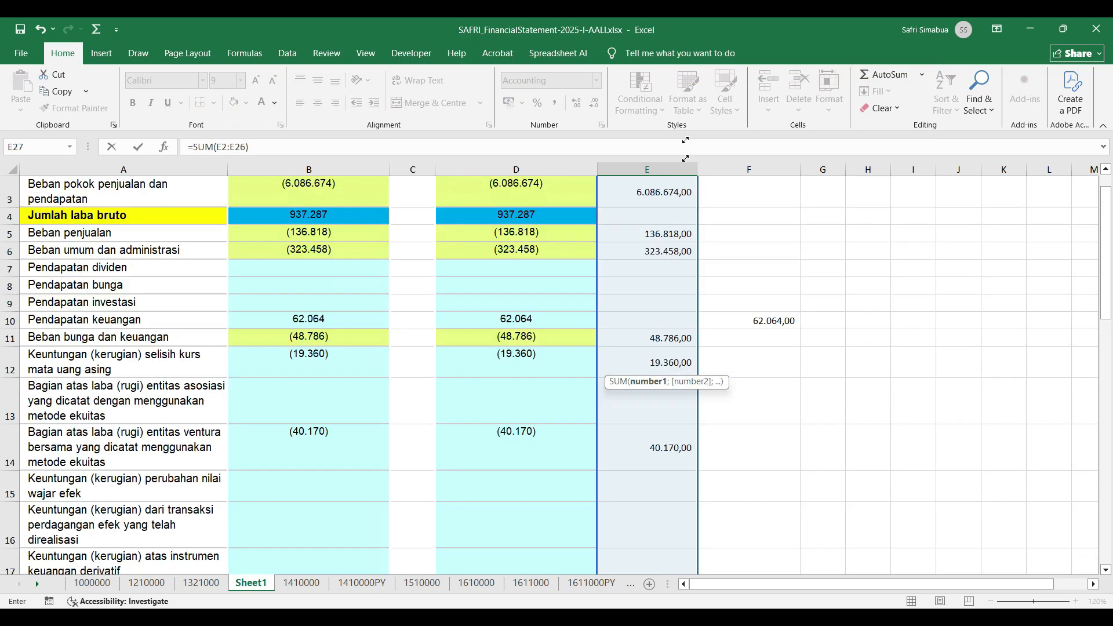
left_click_drag(686, 149, 666, 209)
key("Return")
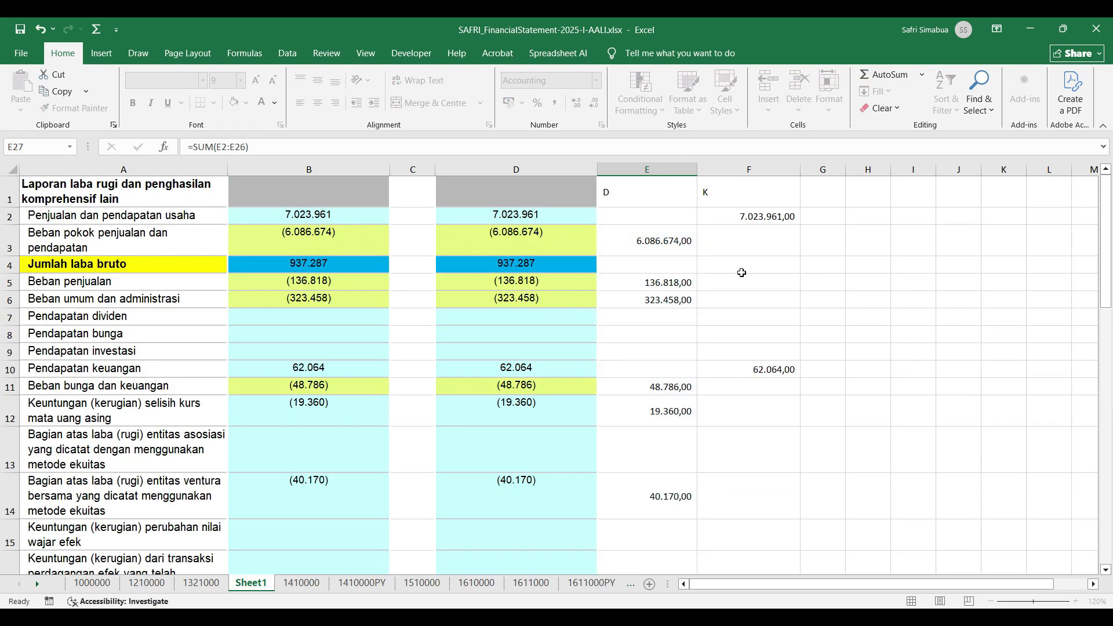
Step: Copy the D column's sum formula from E27 into F27 to total the K column
left_click(649, 346)
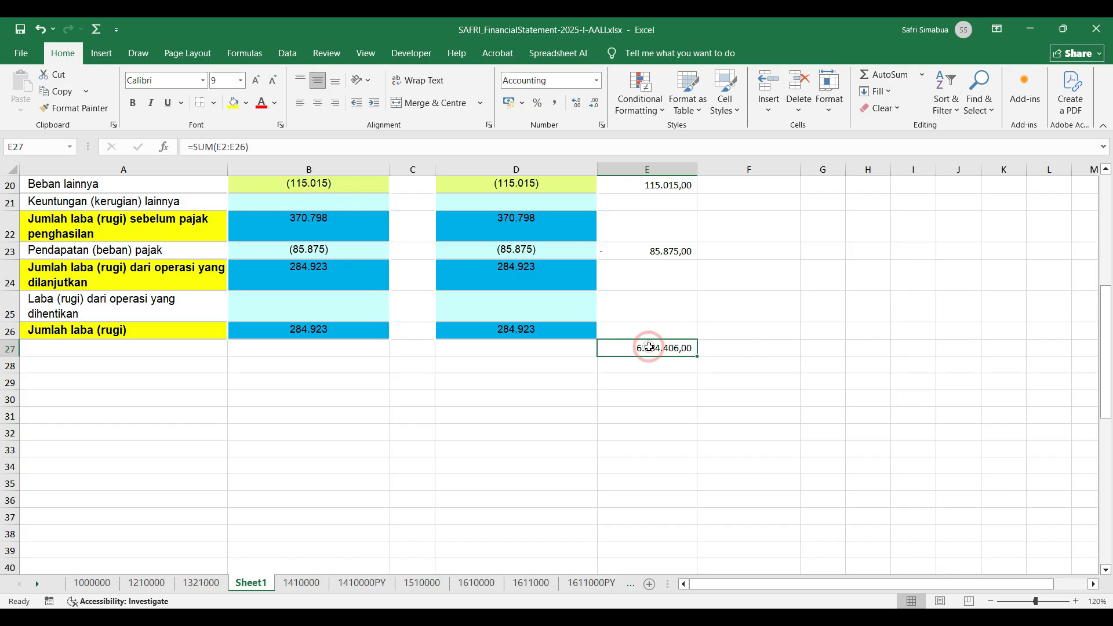
key("ctrl+c")
left_click(752, 352)
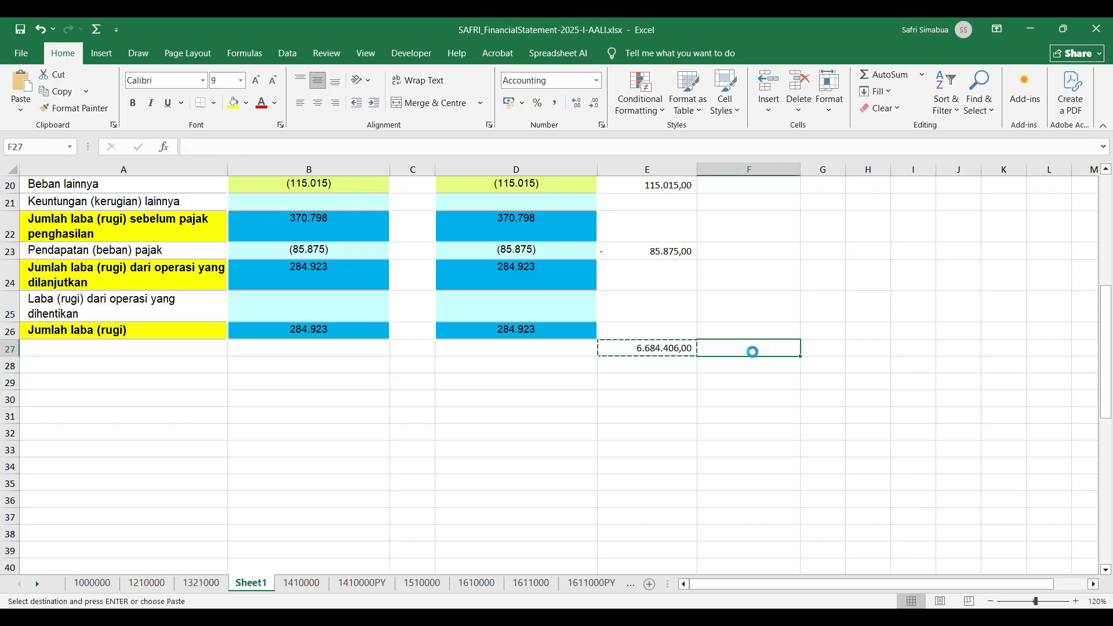
key("ctrl+v")
left_click(818, 305)
Step: Remove the minus sign from the tax expense in E23, making it 85875
left_click(646, 251)
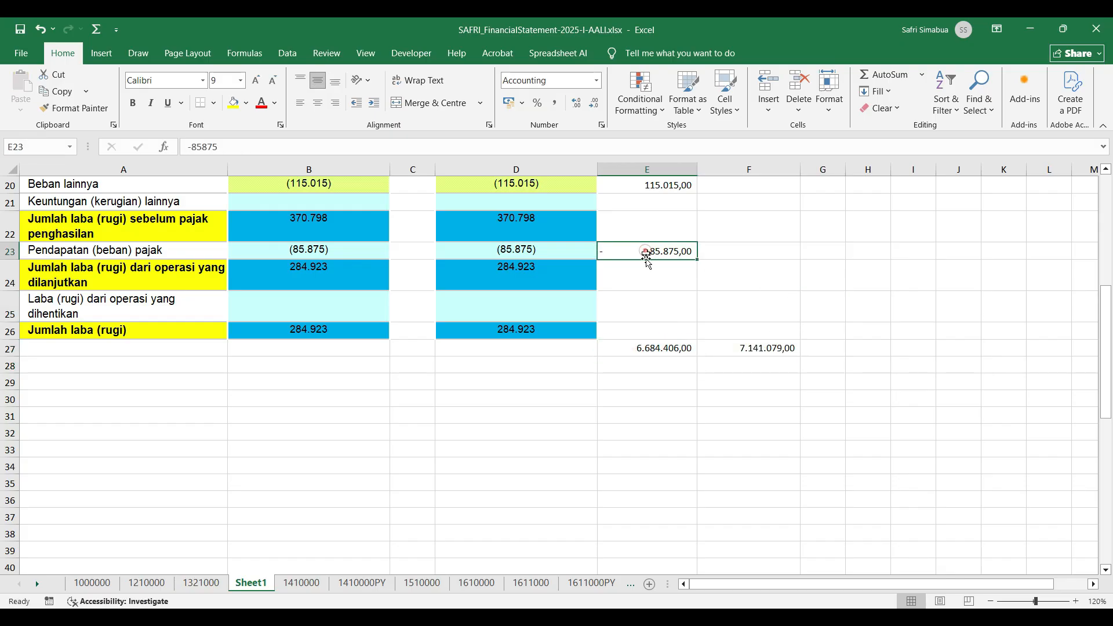
left_click(194, 150)
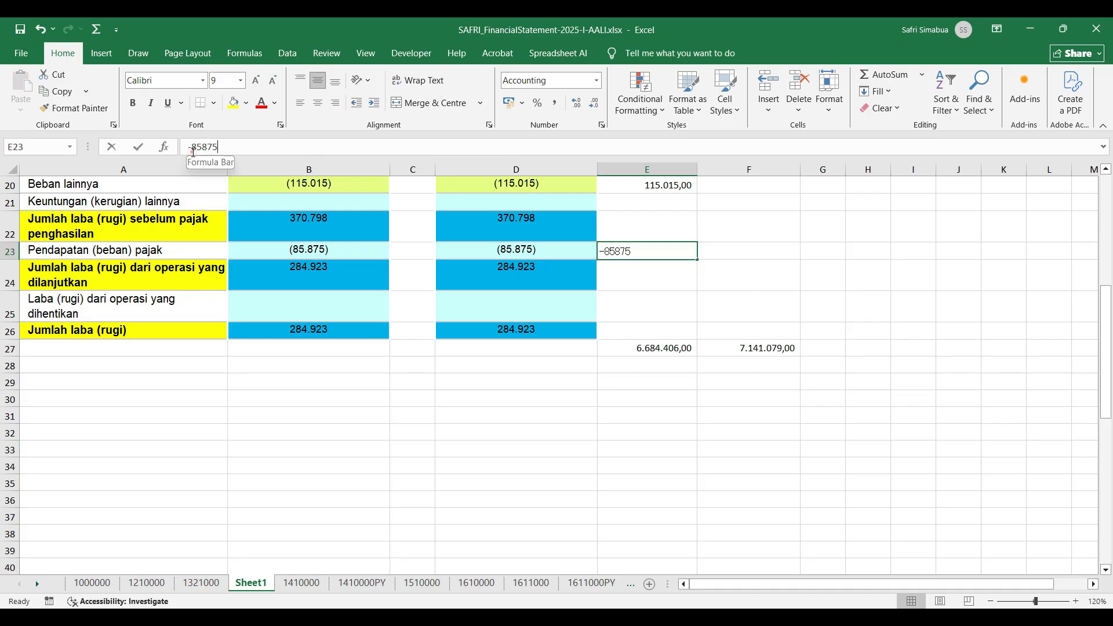
key("BackSpace")
left_click(778, 408)
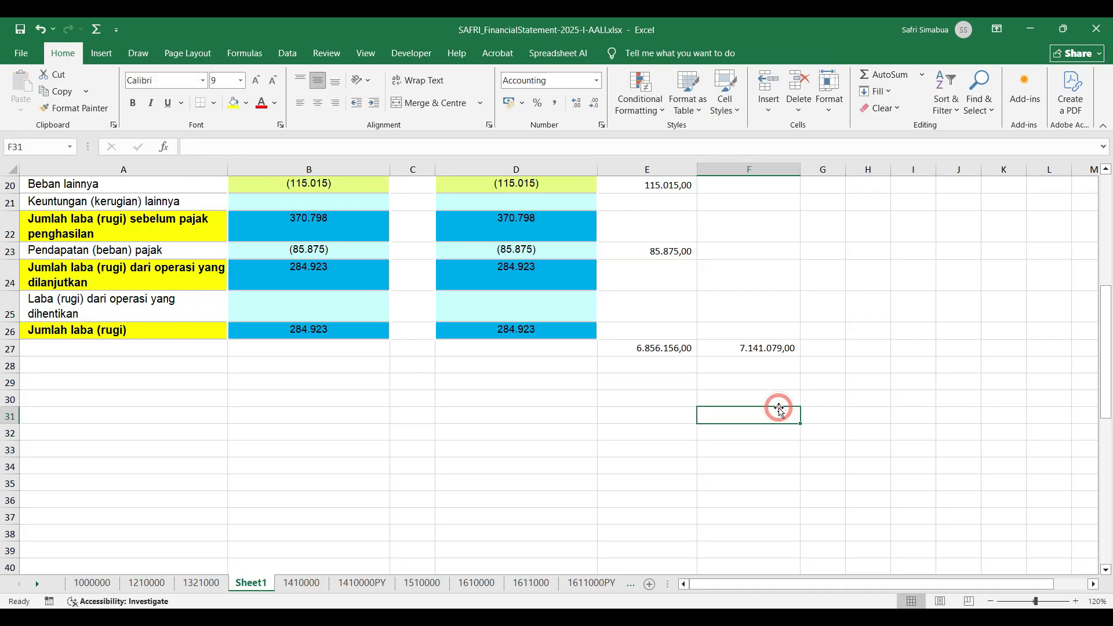
Step: Compute the K total minus the D total in F29 with =F27-E27 and compare it with Jumlah laba (rugi) in D26
left_click(743, 386)
type("=")
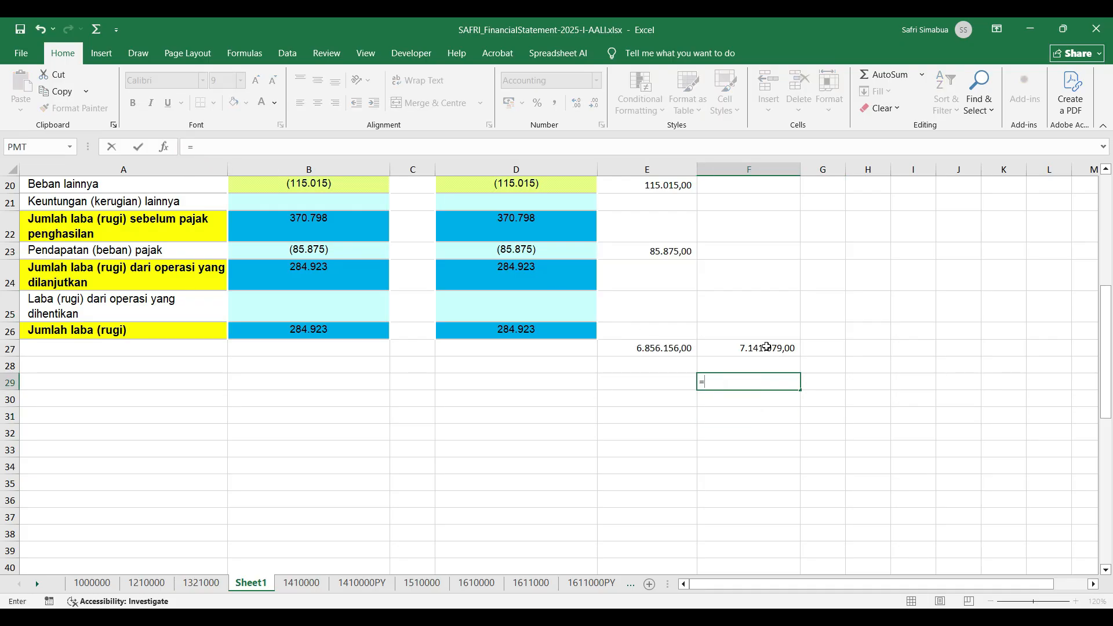
left_click(766, 349)
type("-")
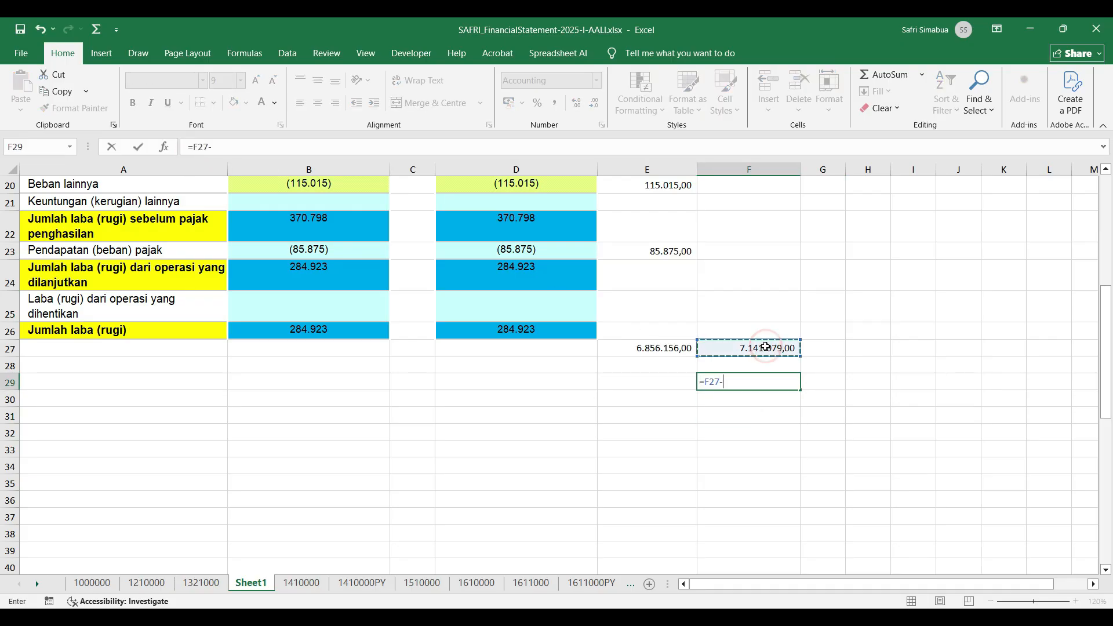
left_click(670, 348)
key("Return")
left_click(736, 378)
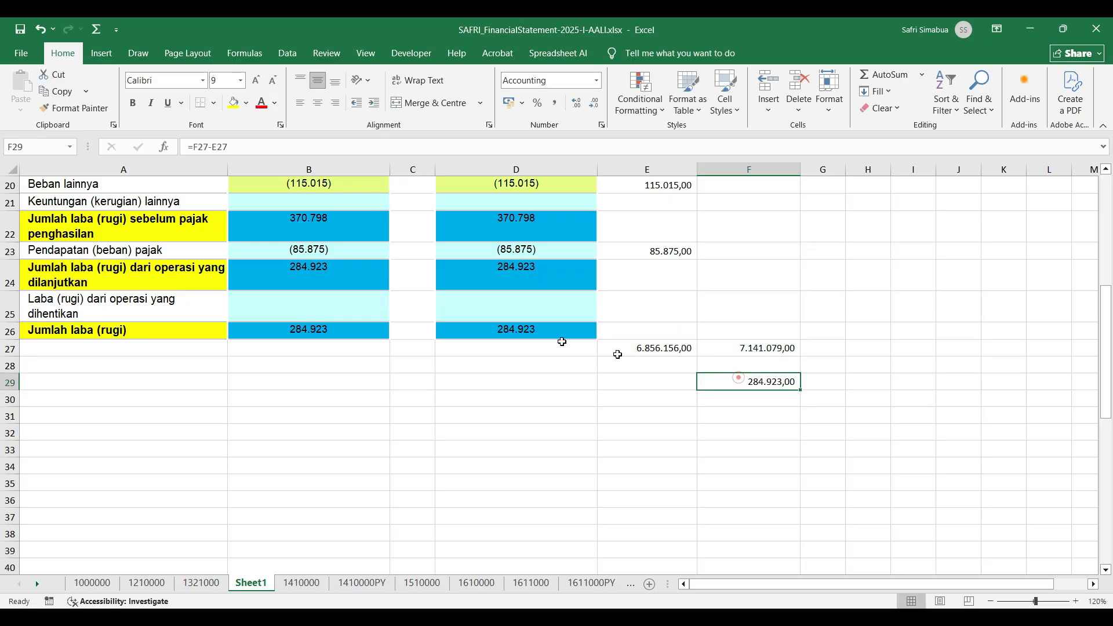
left_click(522, 329)
left_click(762, 381)
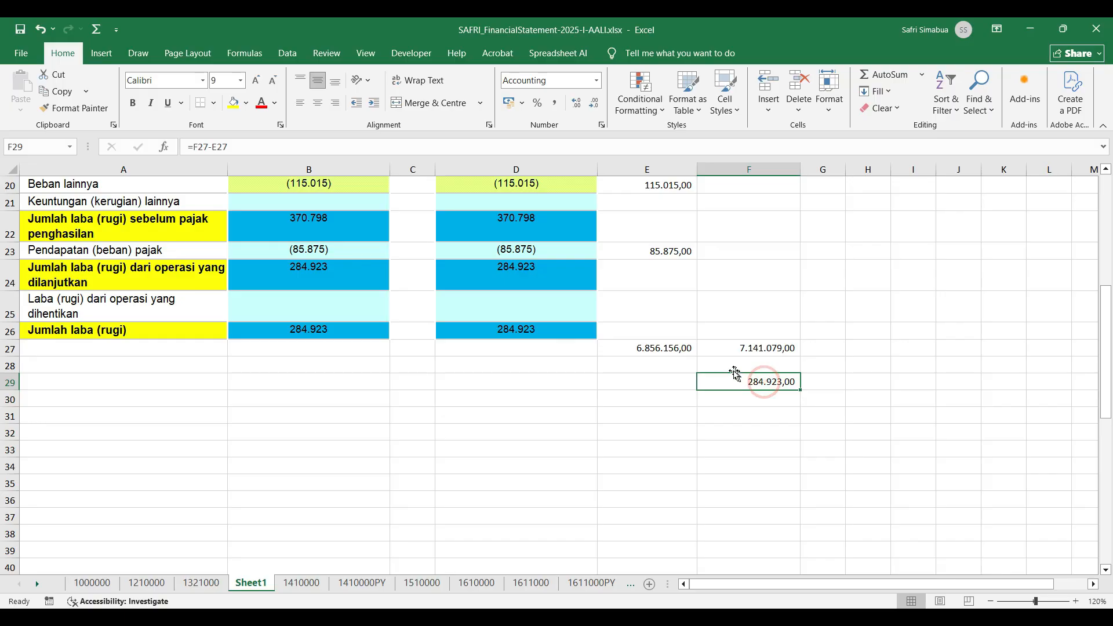
Step: Delete the Jumlah laba bruto subtotal row, row 4
scroll(693, 329, "up", 7)
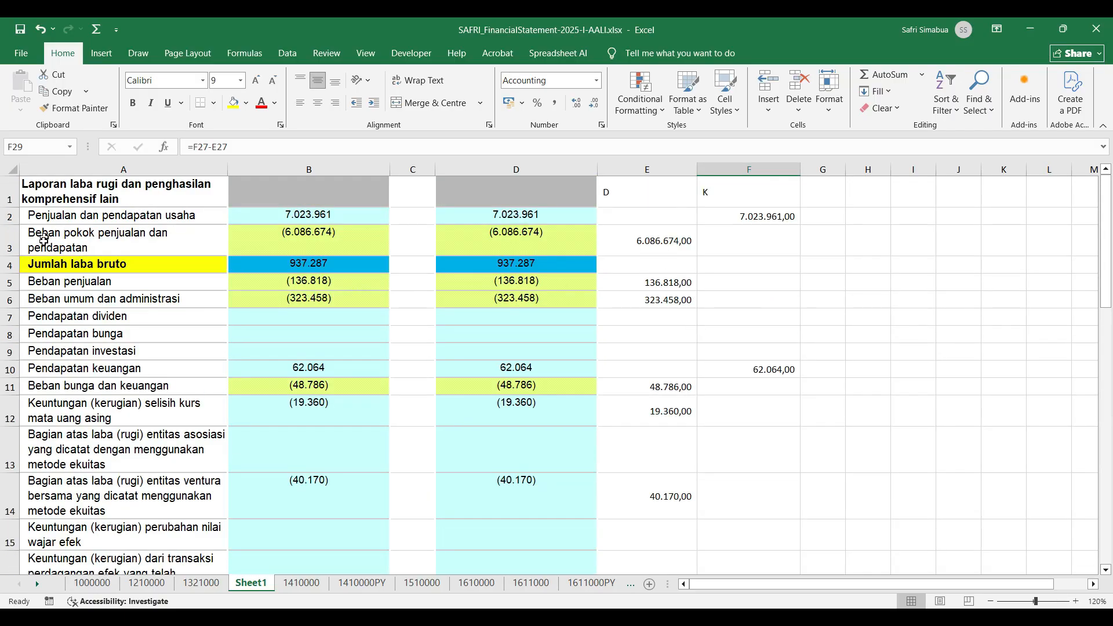
left_click(4, 266)
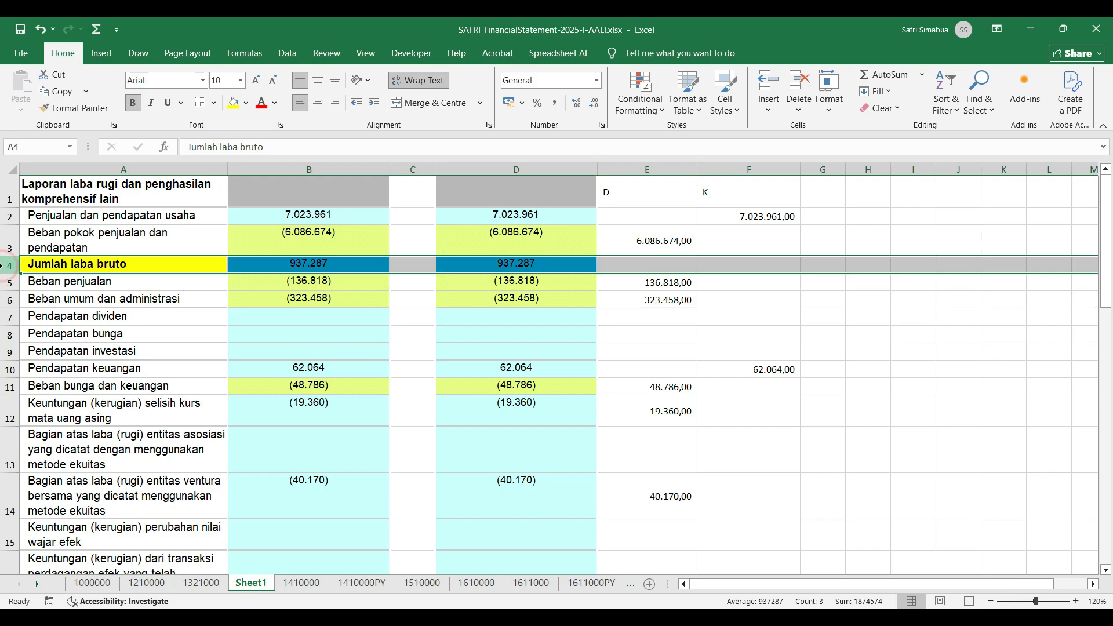
right_click(3, 266)
left_click(51, 412)
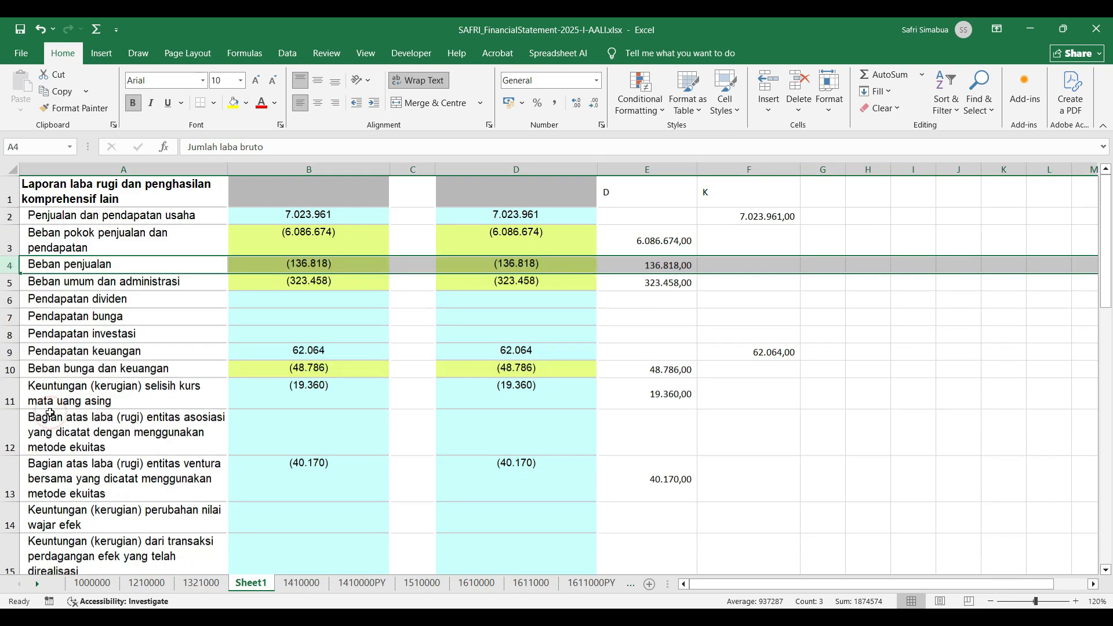
Step: Delete the empty Pendapatan dividen, Pendapatan bunga and Pendapatan investasi rows, rows 6 to 8
scroll(98, 353, "down", 1)
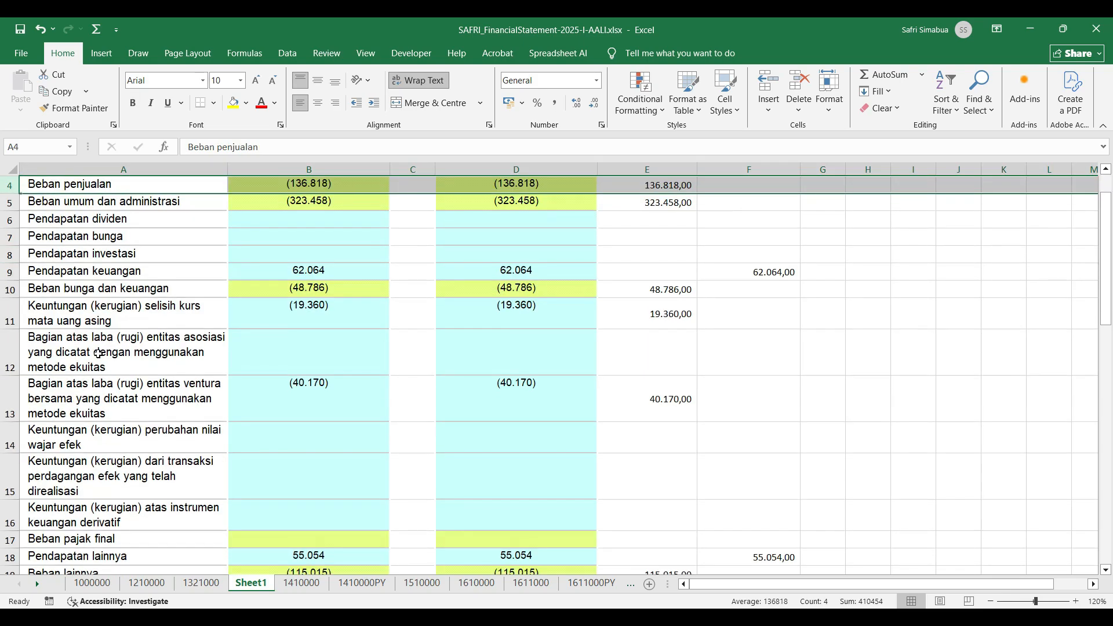
scroll(98, 353, "down", 2)
scroll(91, 352, "up", 3)
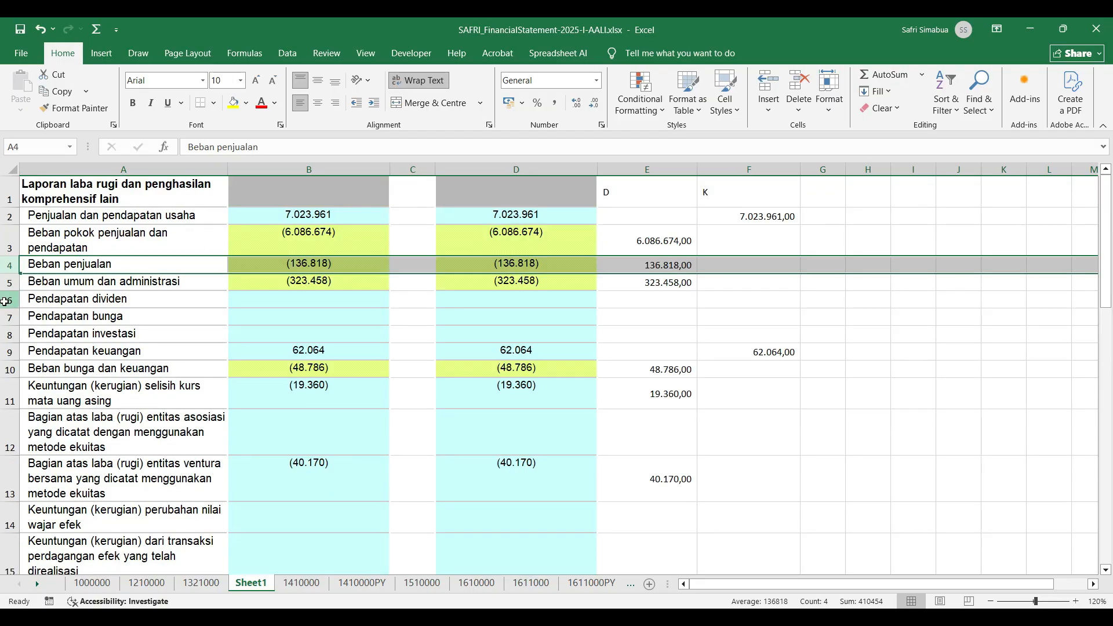
left_click_drag(4, 302, 2, 330)
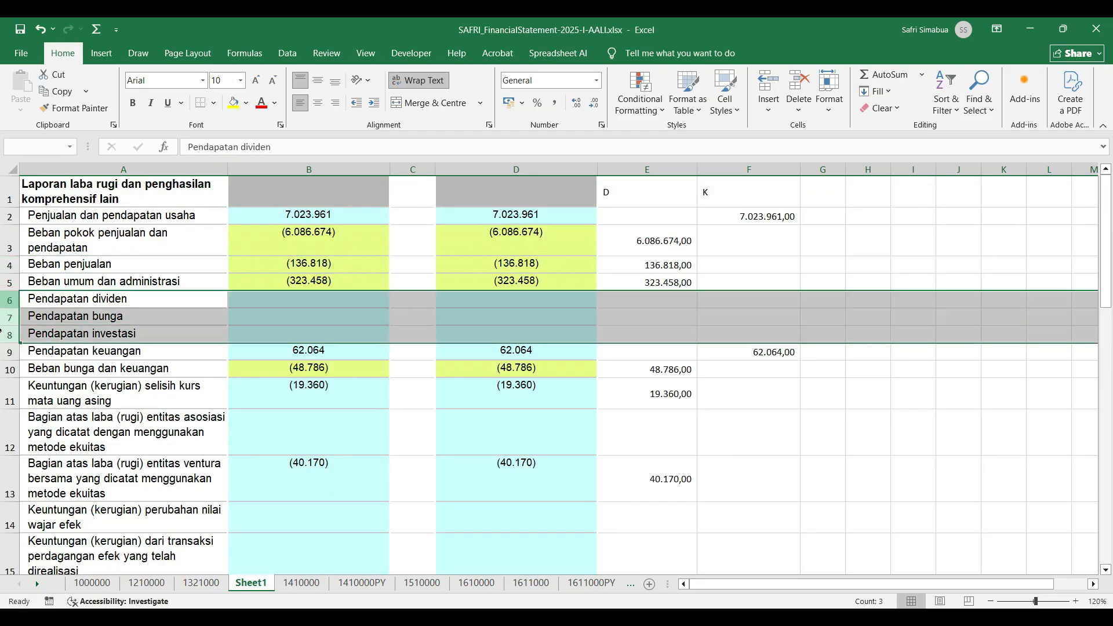
right_click(4, 314)
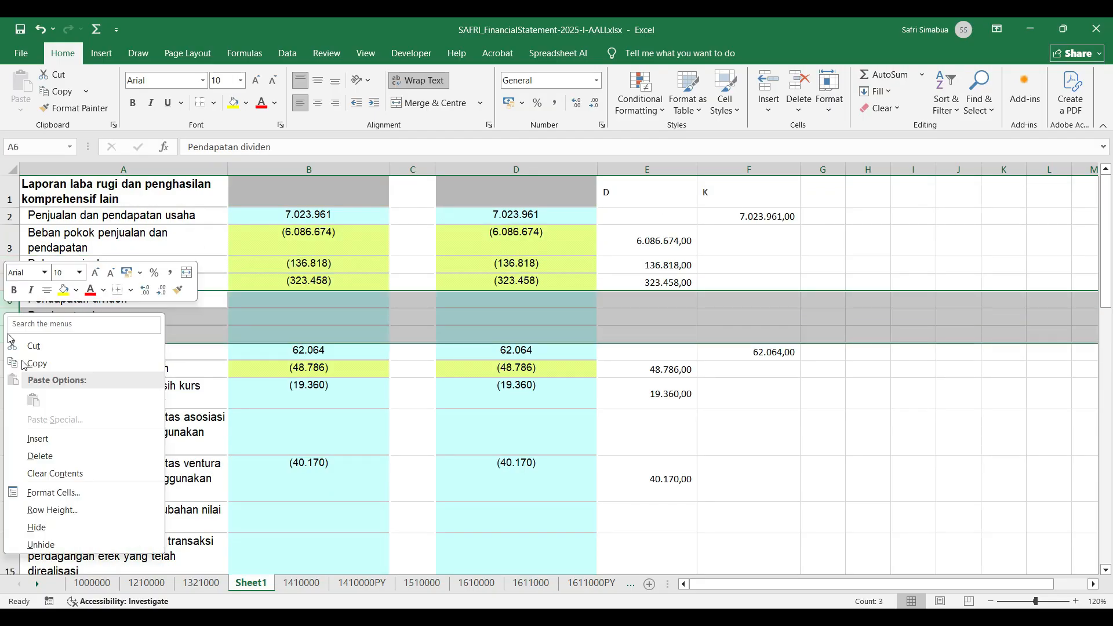
left_click(43, 449)
Step: Delete the empty rows for the associate share, the securities and derivative gains or losses, Beban pajak final and Keuntungan (kerugian) lainnya
scroll(41, 417, "down", 1)
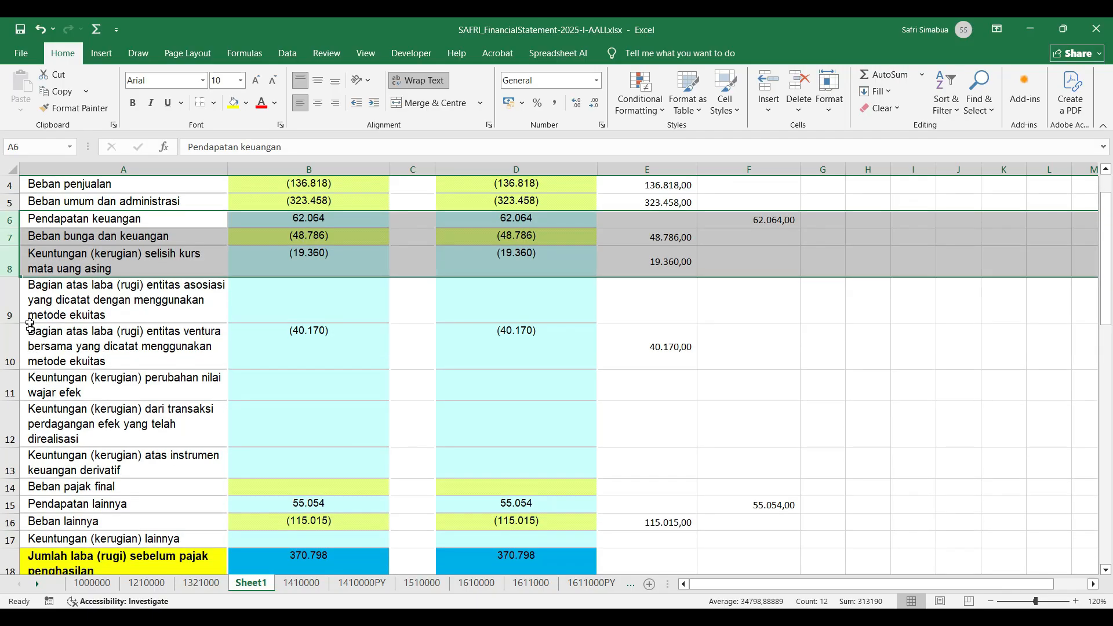
left_click(4, 306)
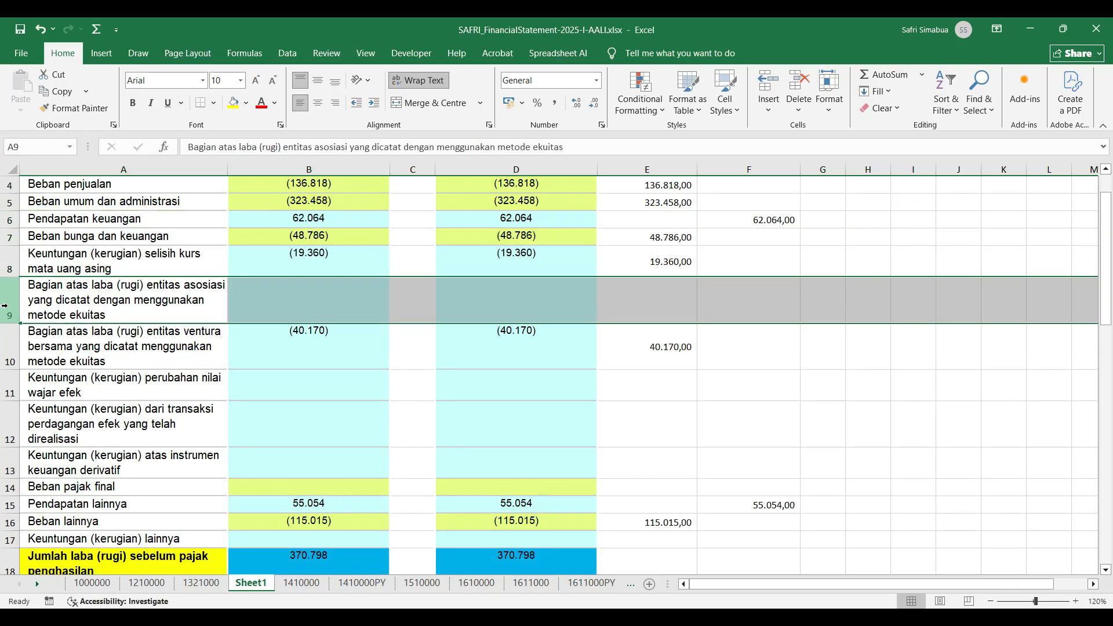
key("ctrl+minus")
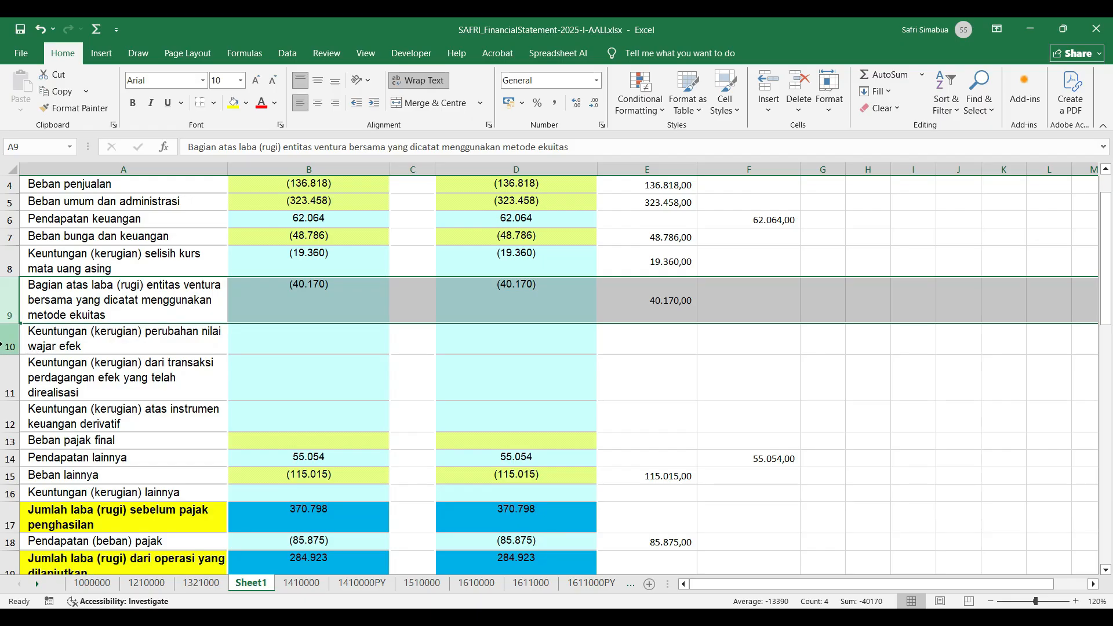
left_click_drag(4, 343, 3, 443)
key("ctrl+minus")
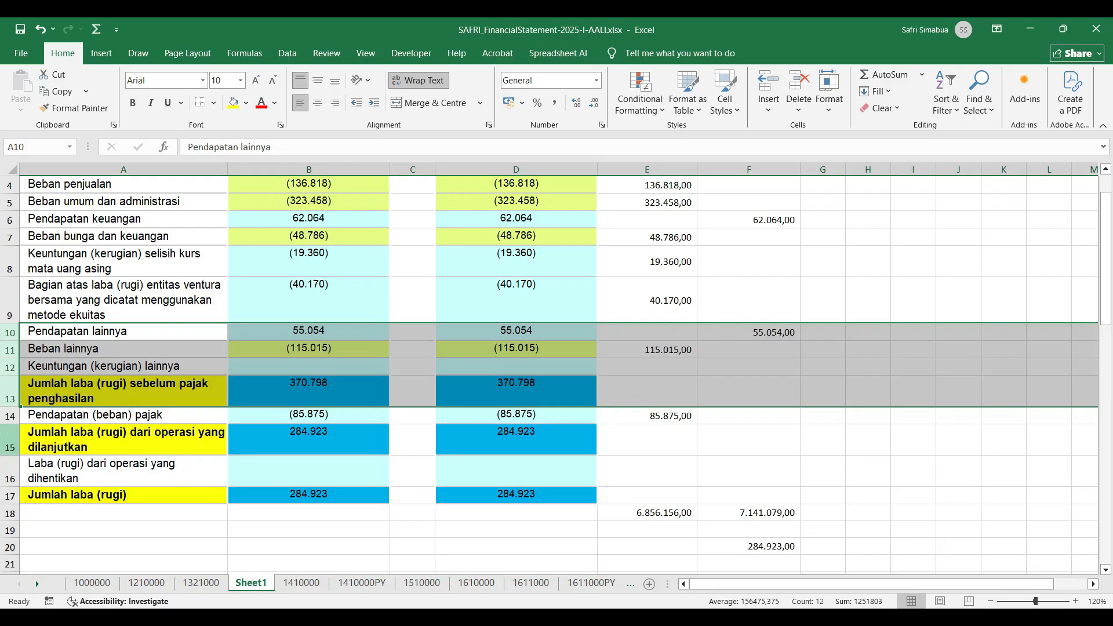
left_click(2, 372)
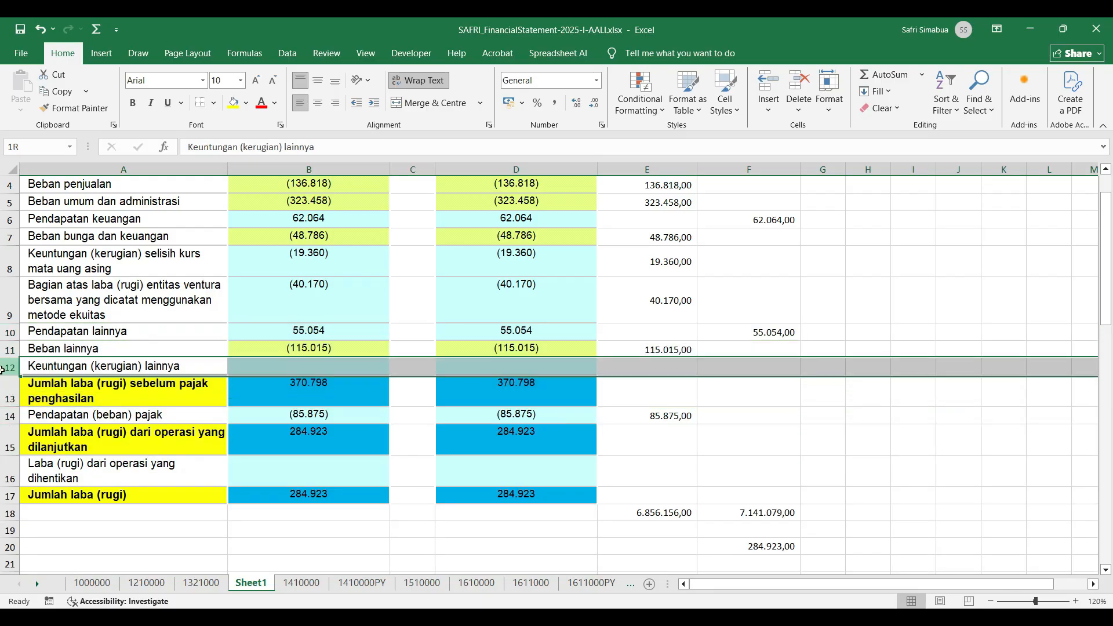
key("ctrl+minus")
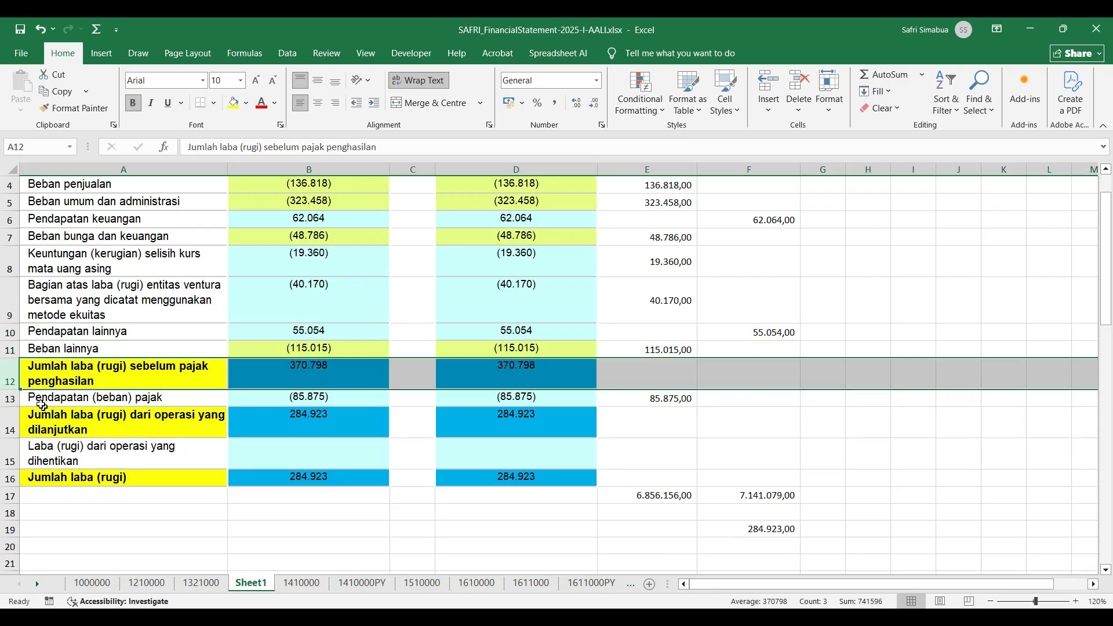
Step: Compare the difference in F19 with Jumlah laba (rugi) in D16, and delete the Jumlah laba (rugi) sebelum pajak penghasilan row
left_click(2, 372)
left_click(766, 529)
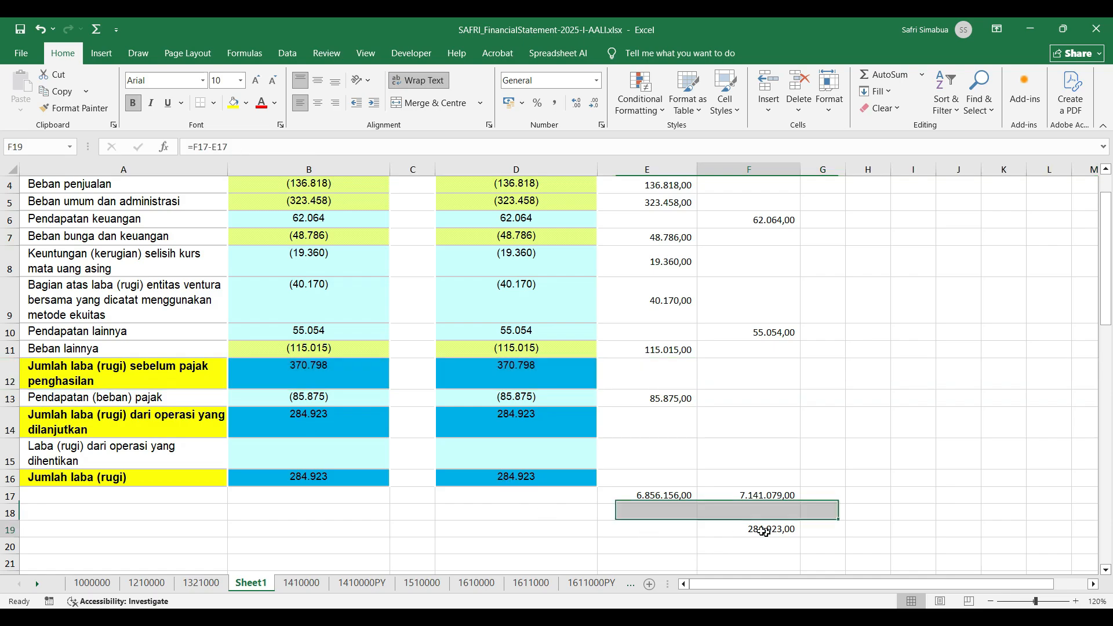
left_click(557, 479)
left_click(754, 527)
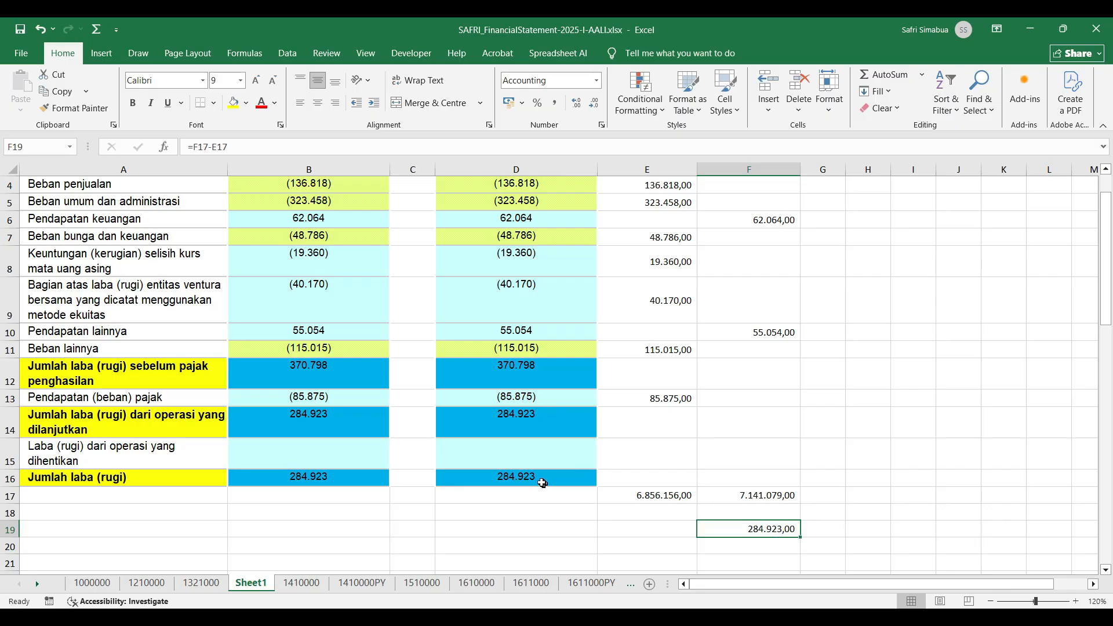
left_click(3, 380)
key("ctrl+minus")
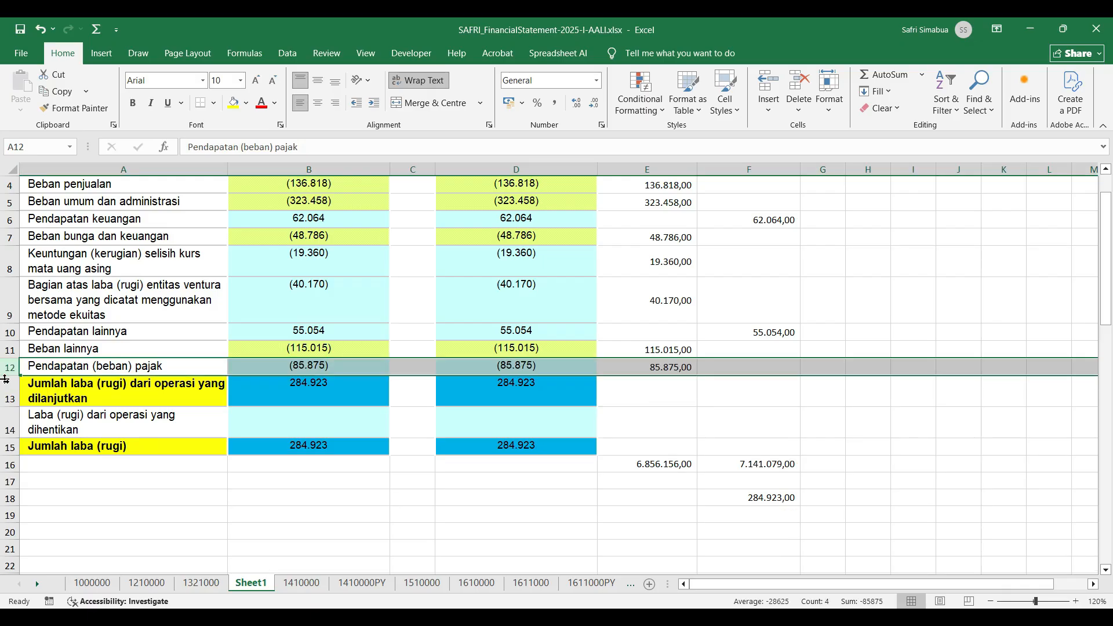
Step: Delete the remaining profit rows: continuing operations, discontinued operations and Jumlah laba (rugi)
left_click(3, 389)
key("ctrl+minus")
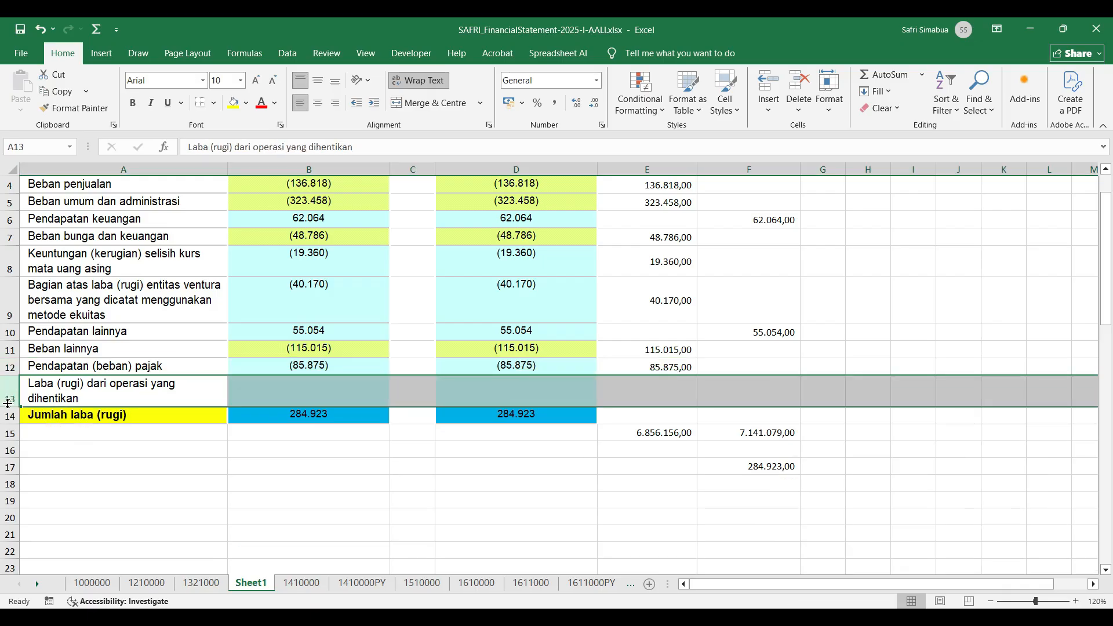
key("ctrl+minus")
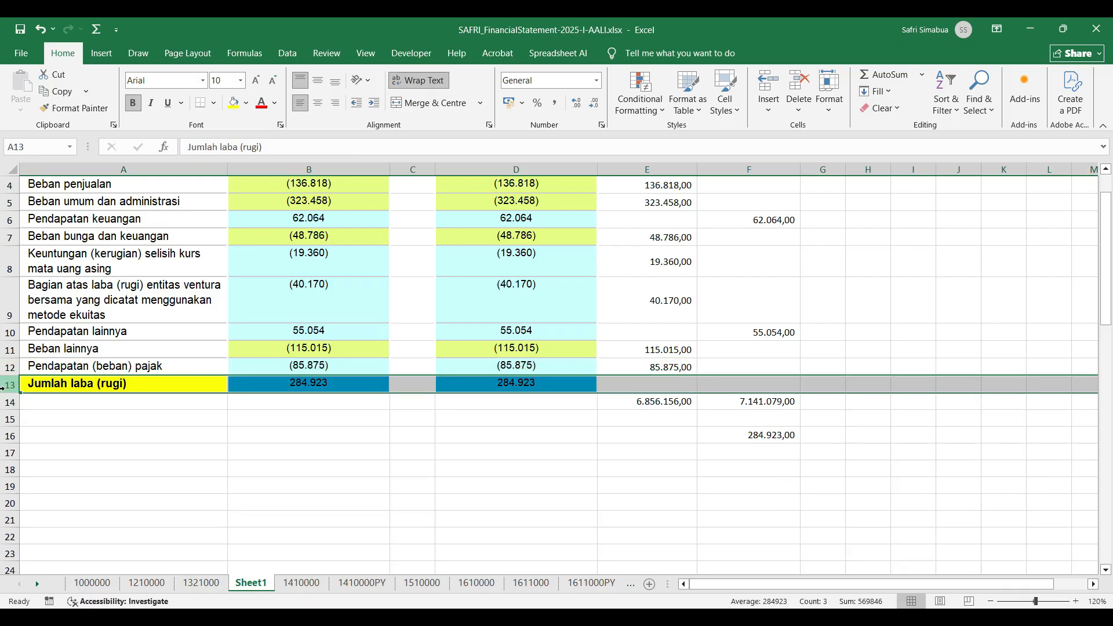
key("ctrl+minus")
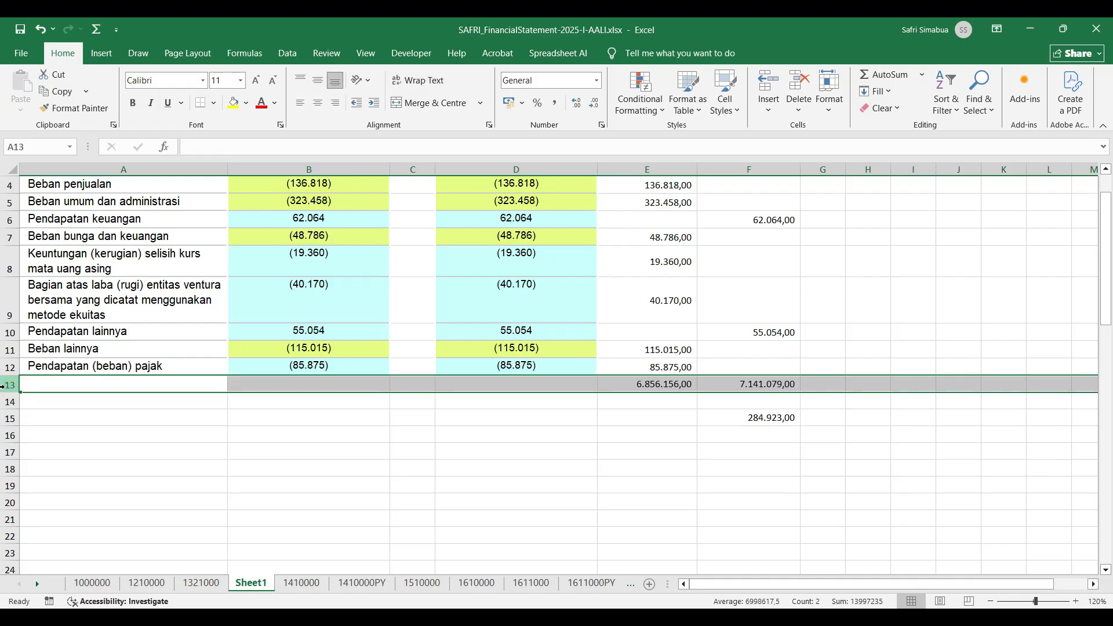
left_click(552, 450)
Step: Delete column D, the duplicate of the amounts in column B
scroll(551, 452, "up", 1)
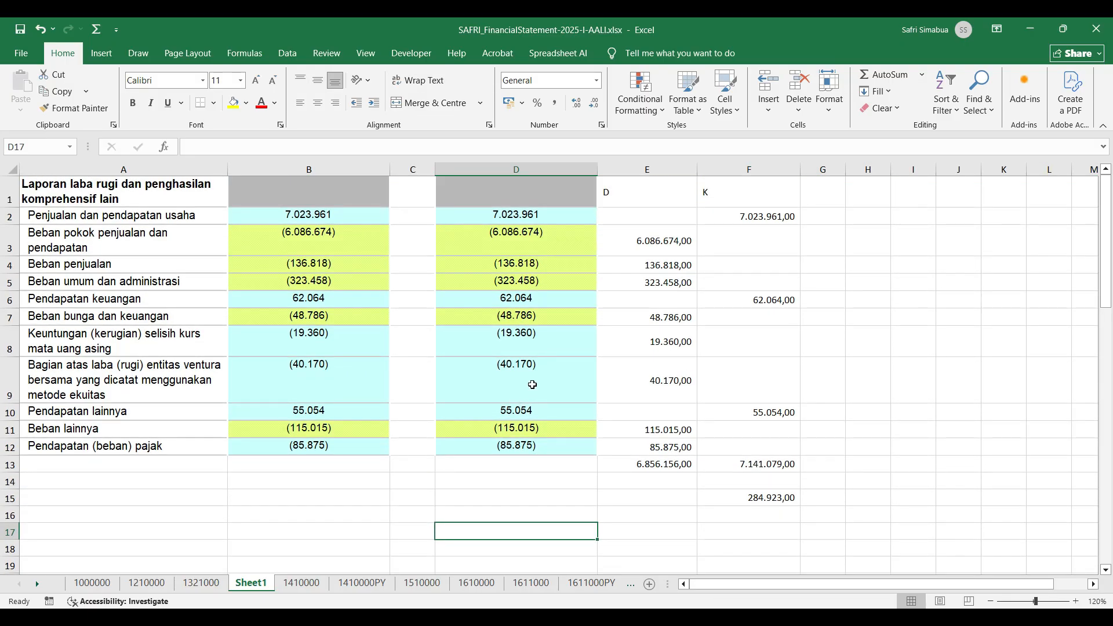
left_click(499, 161)
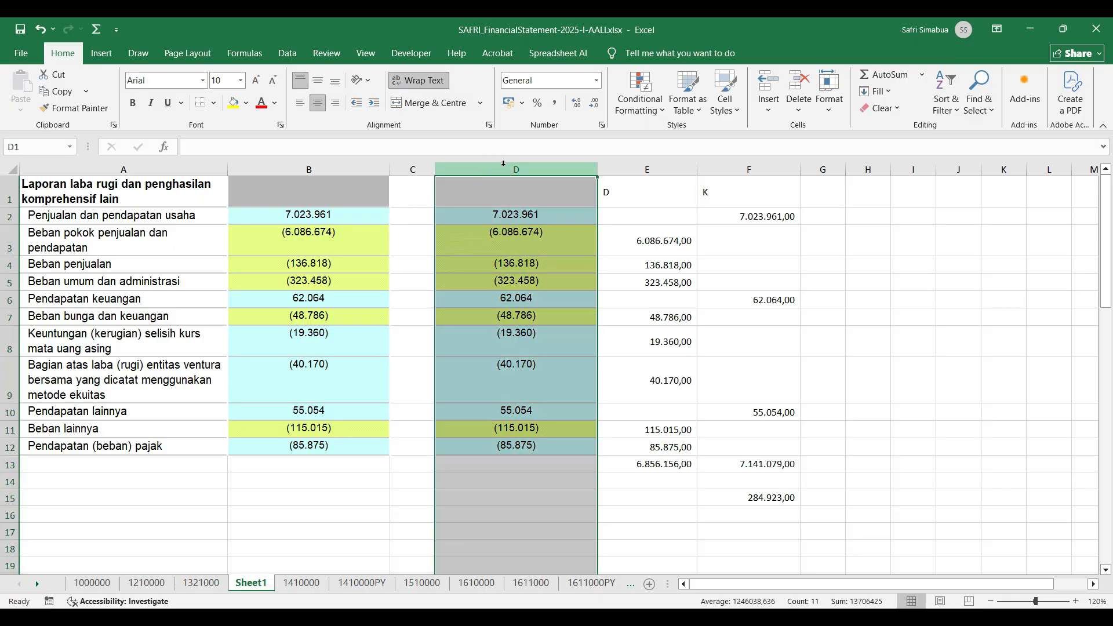
right_click(506, 169)
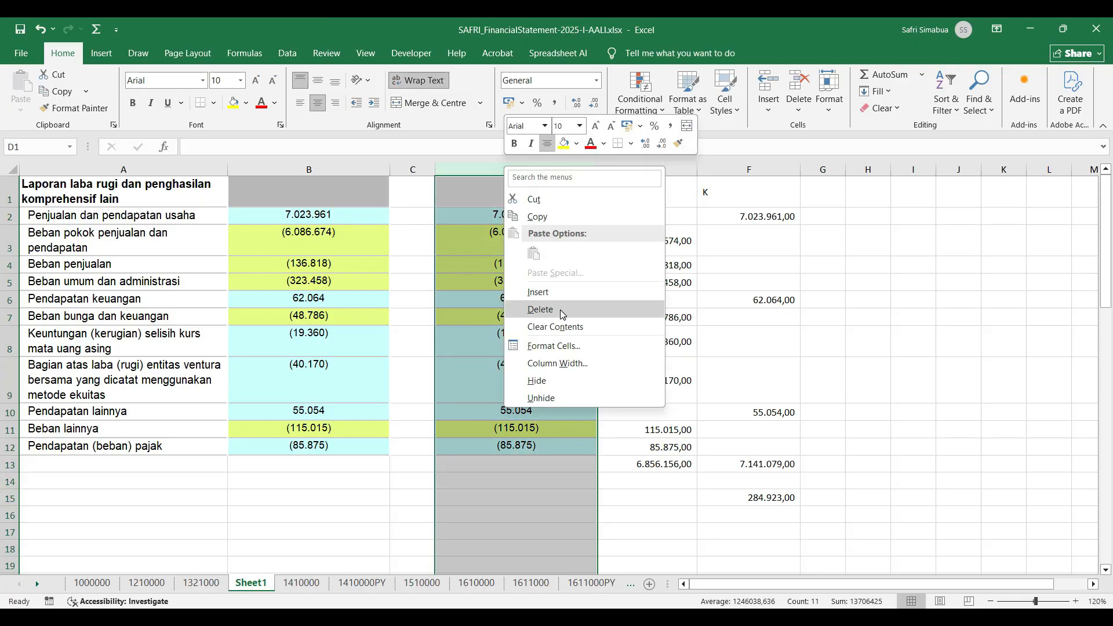
left_click(562, 315)
Step: Enter the heading TIPE AKUN in C1 and widen column C to fit it
left_click(401, 217)
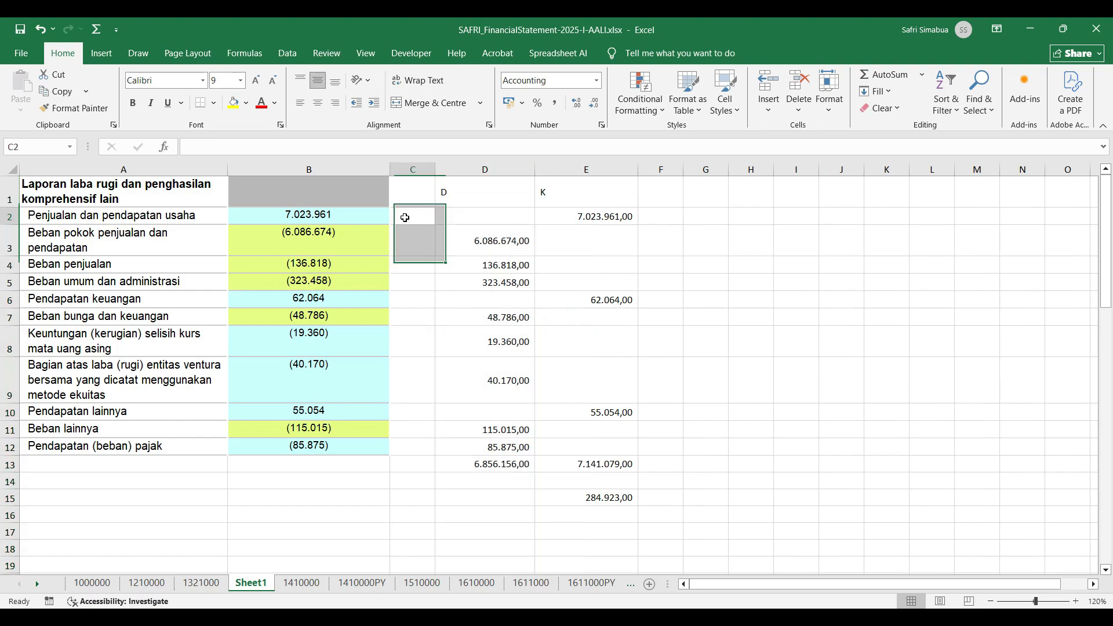
left_click(420, 191)
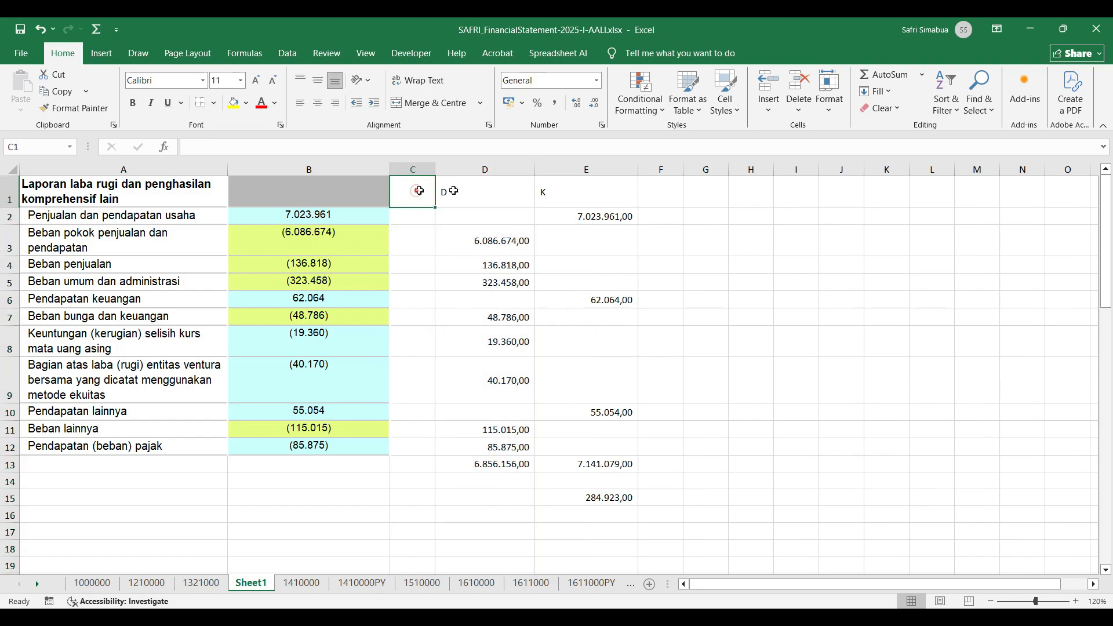
type("T")
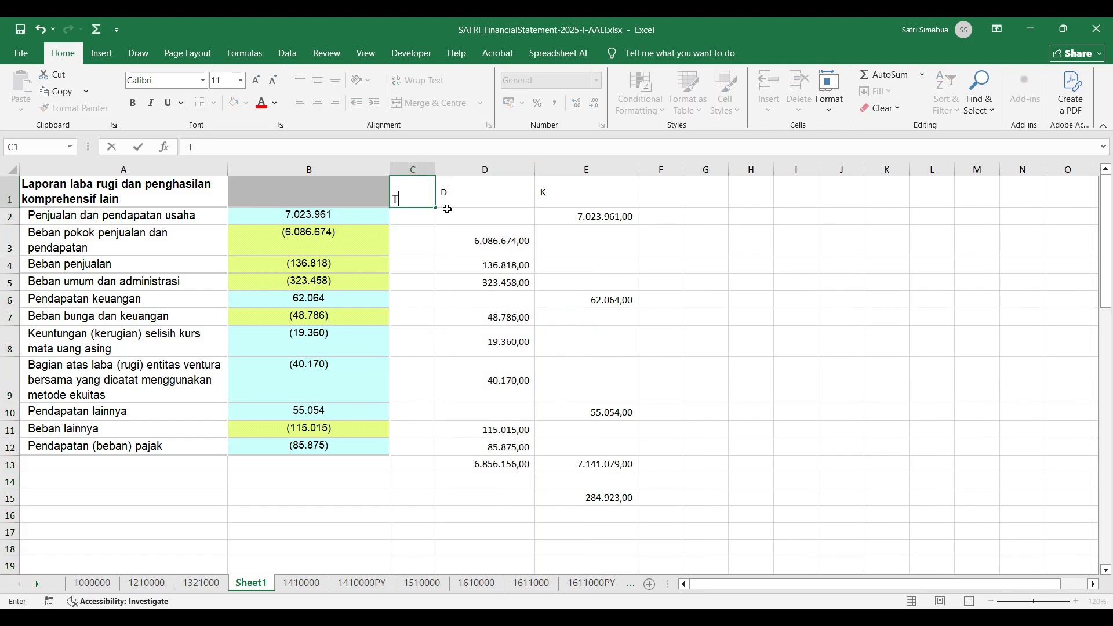
type("I")
type("E")
key("BackSpace")
key("BackSpace")
type("IPE AKUN")
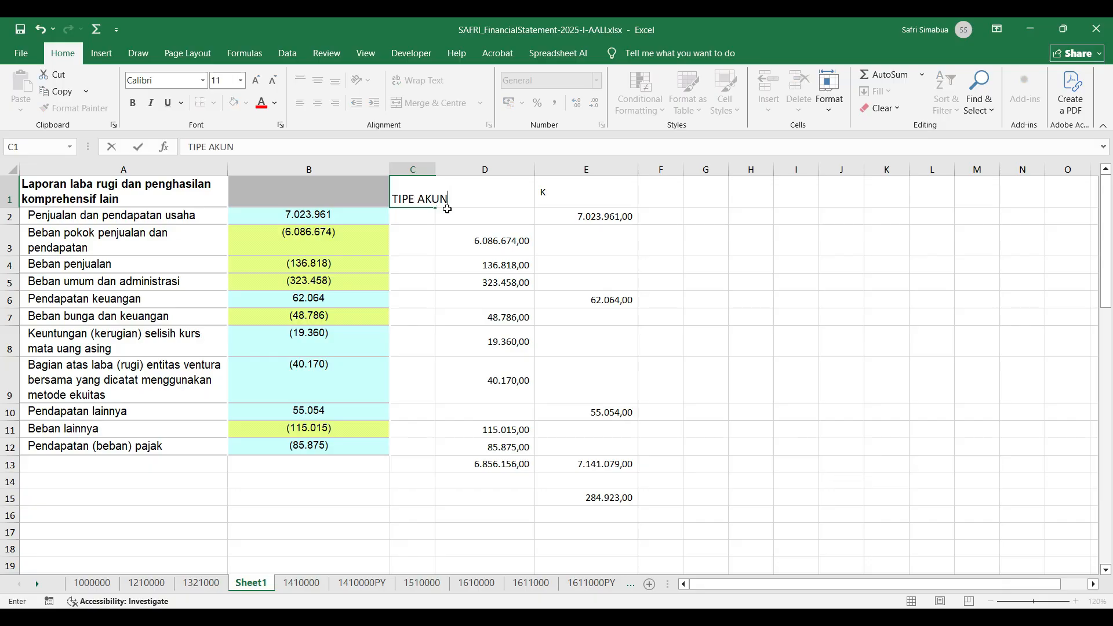
left_click(469, 265)
left_click_drag(434, 169, 486, 169)
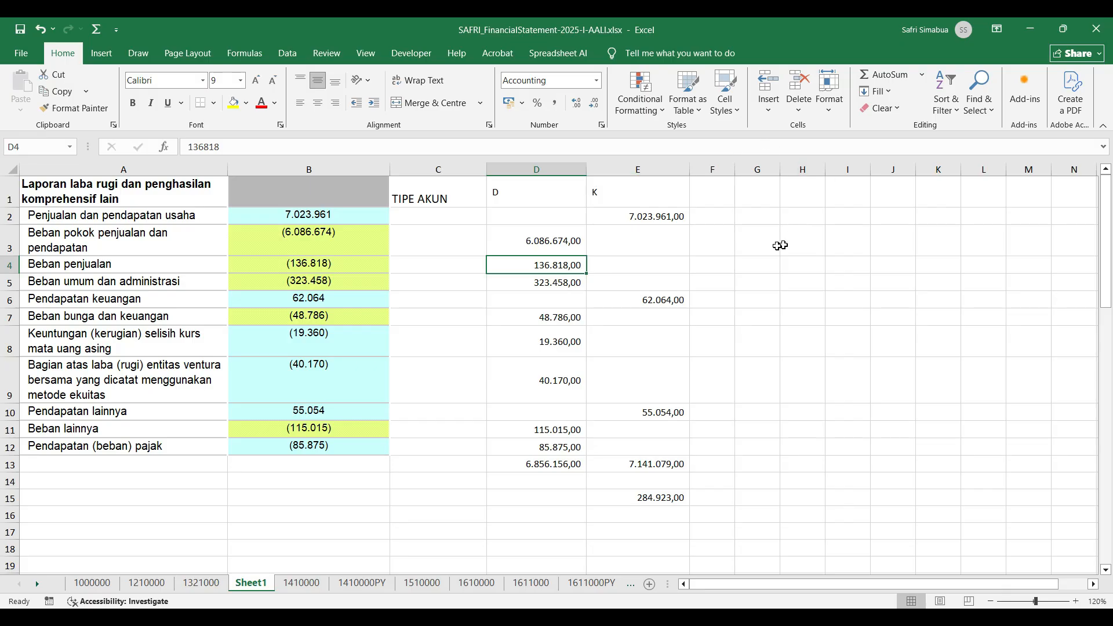
Step: Enter the numbers 1, 2, 3 and 4 in cells G2 to G5
left_click(746, 214)
type("1")
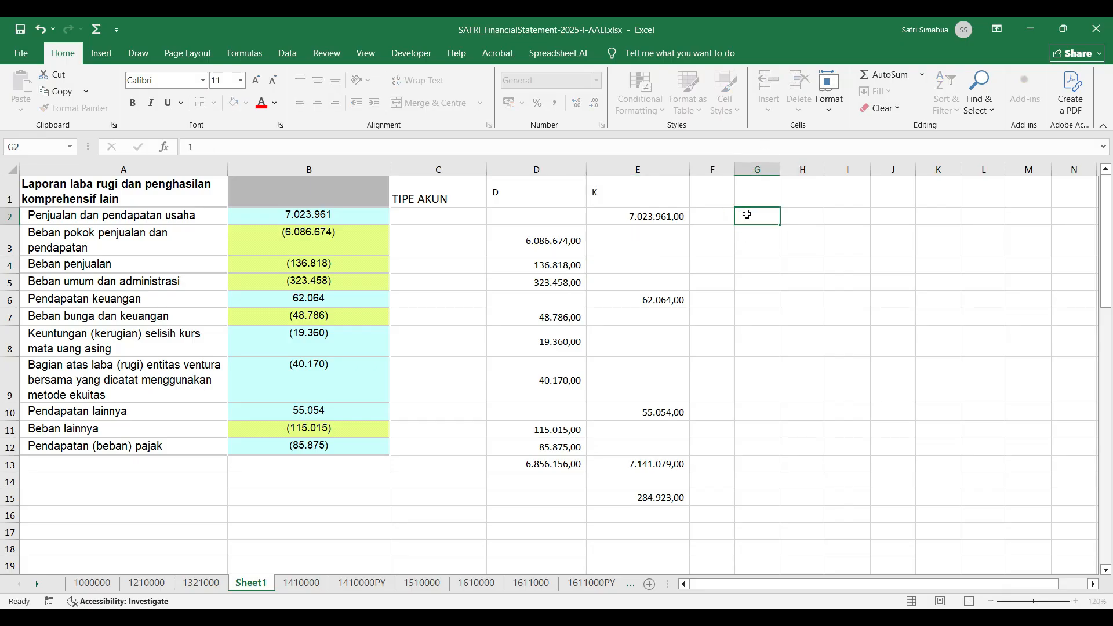
key("Return")
type("2")
key("Return")
type("3")
key("Return")
type("4")
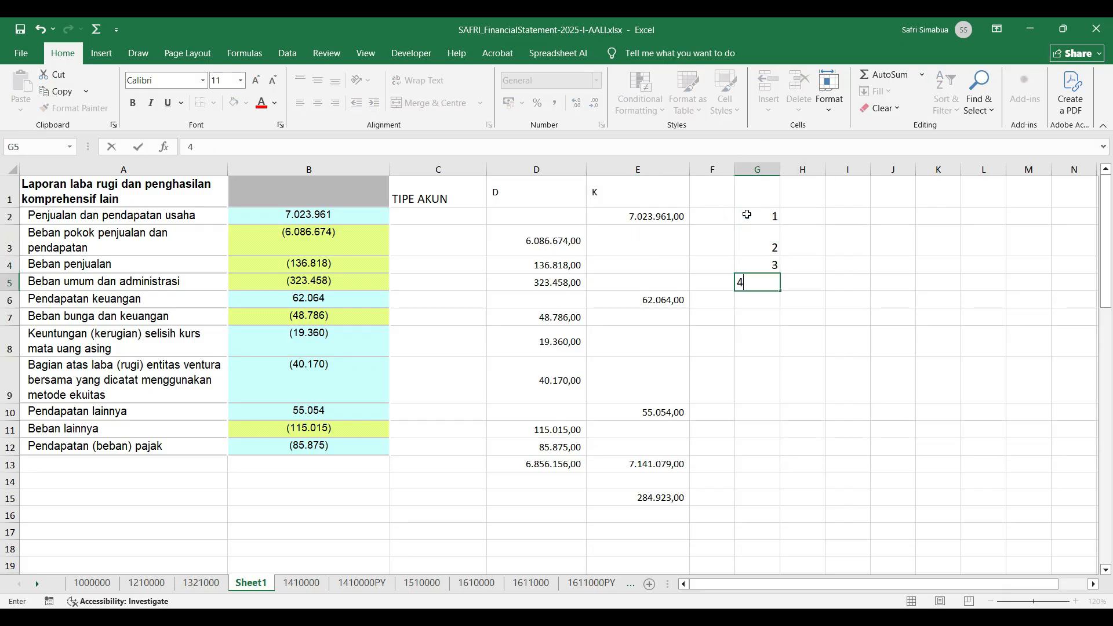
key("Return")
Step: Extend the number series in column G down to G17, ending at 16
left_click_drag(775, 222, 761, 536)
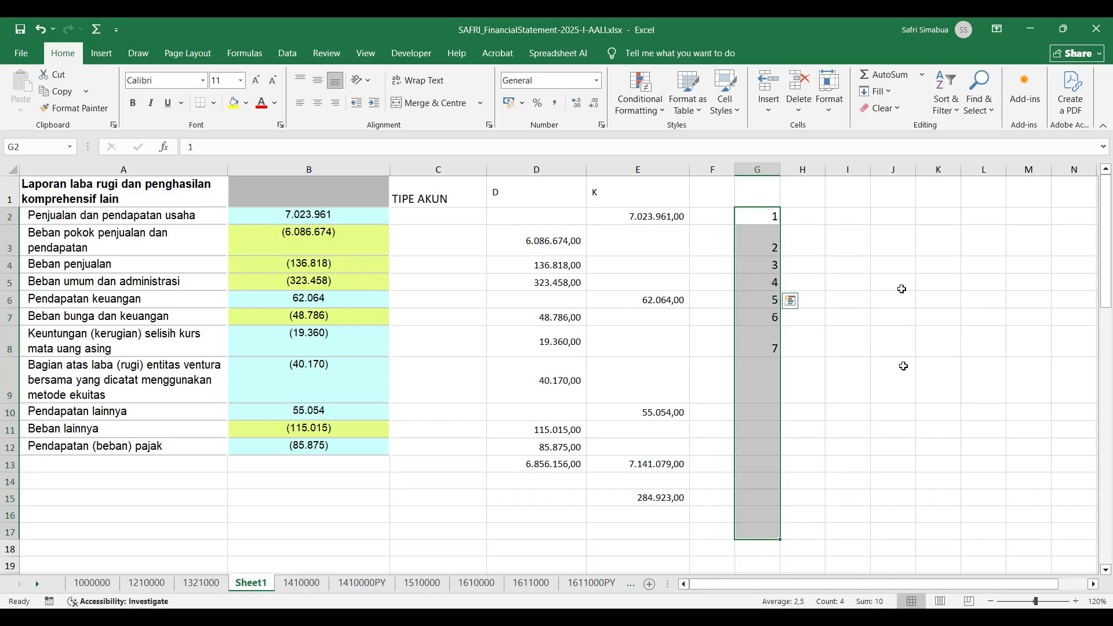
left_click(67, 213)
left_click(847, 262)
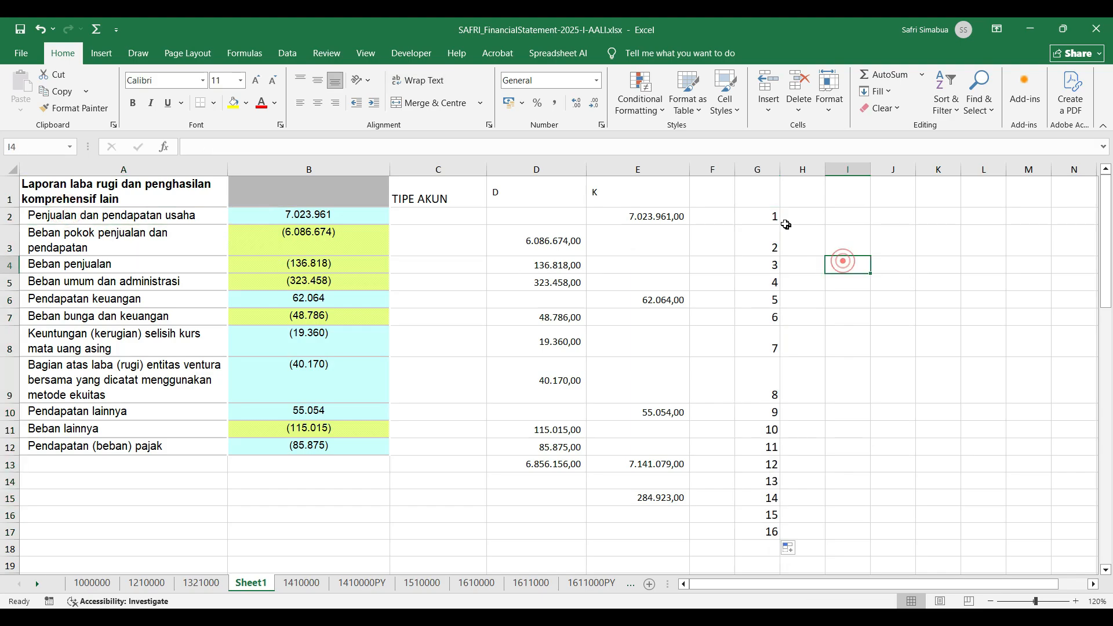
Step: Highlight the numbers 1 to 3 in cells G2 to G4 with a yellow fill
left_click(774, 216)
left_click(770, 242)
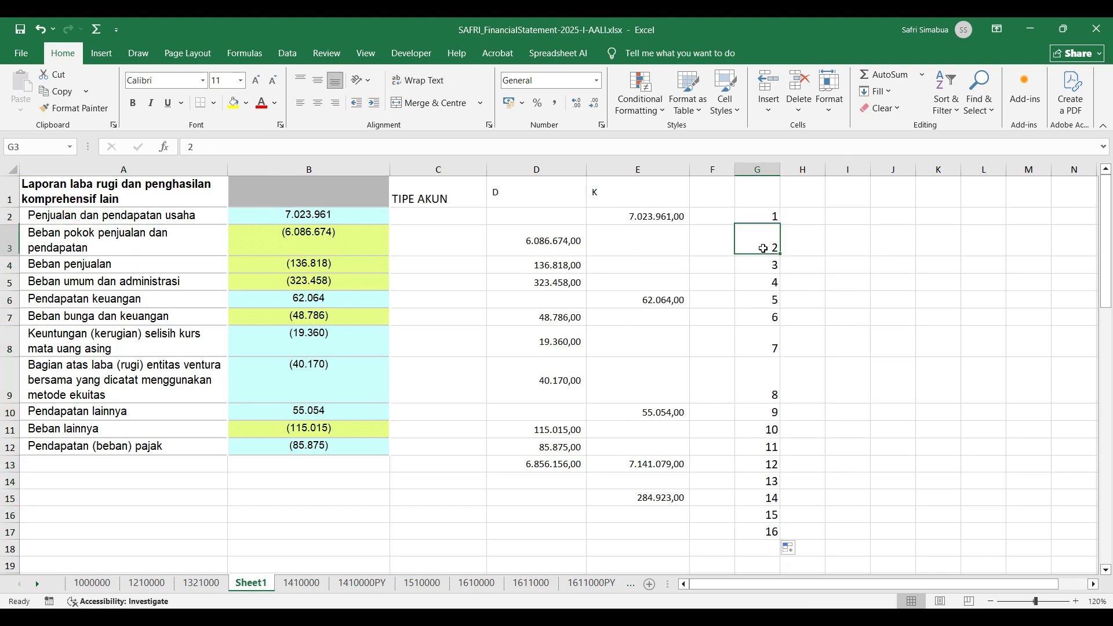
left_click(752, 267)
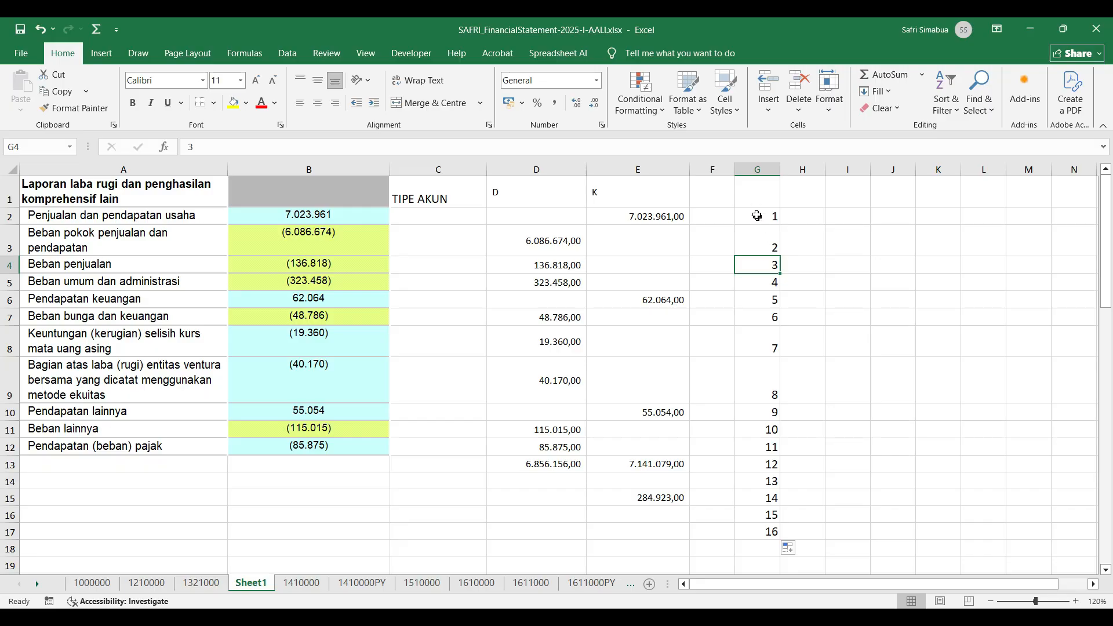
left_click_drag(756, 215, 755, 258)
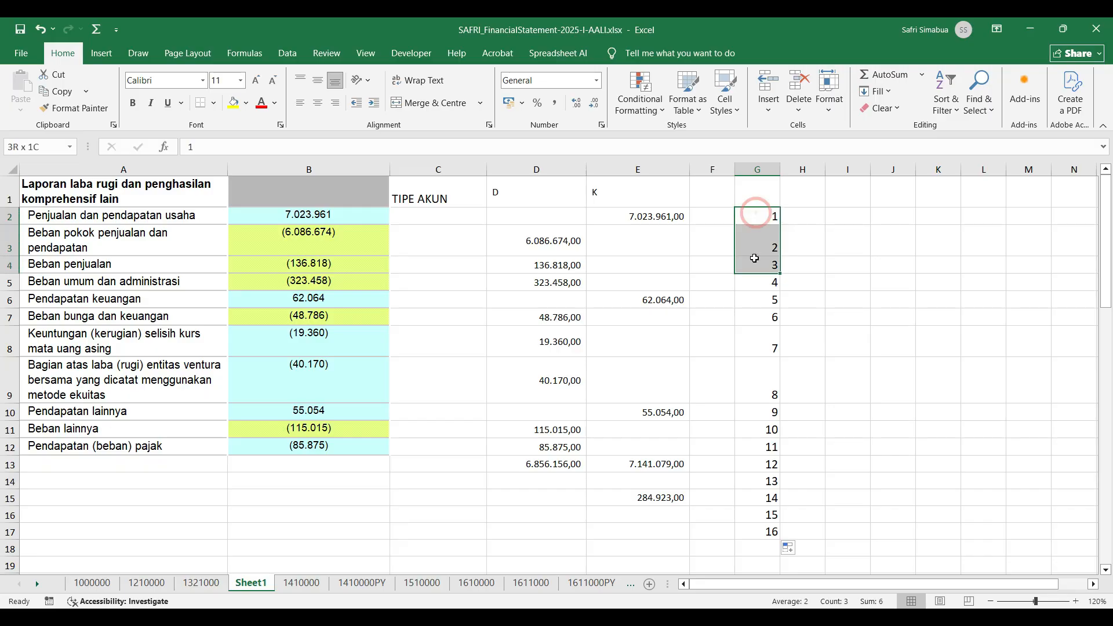
left_click(234, 103)
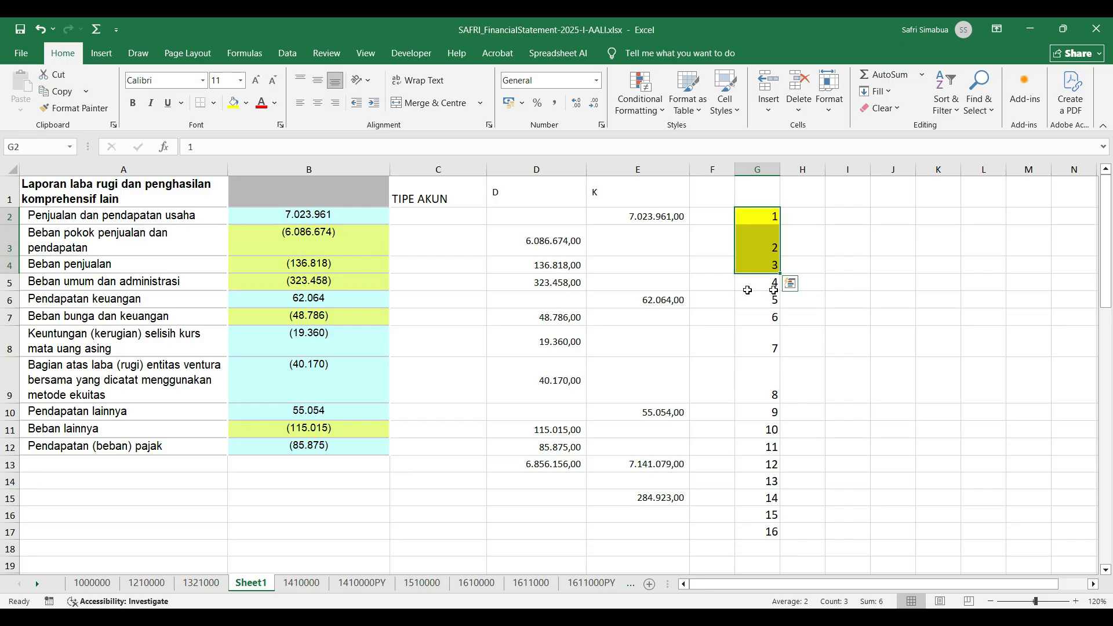
left_click(812, 284)
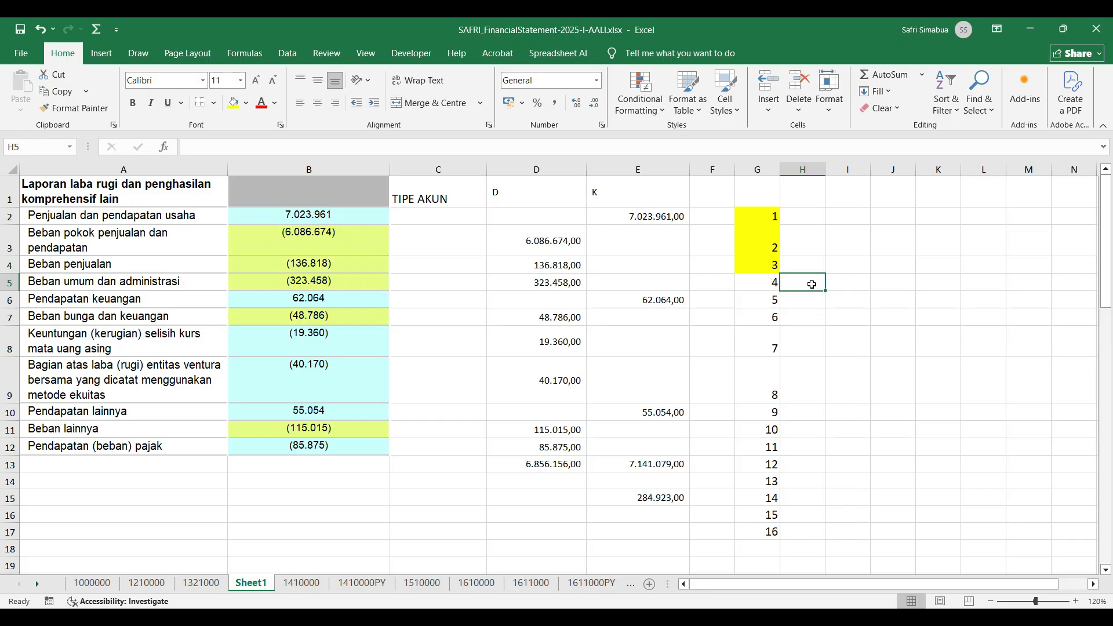
type("REVE")
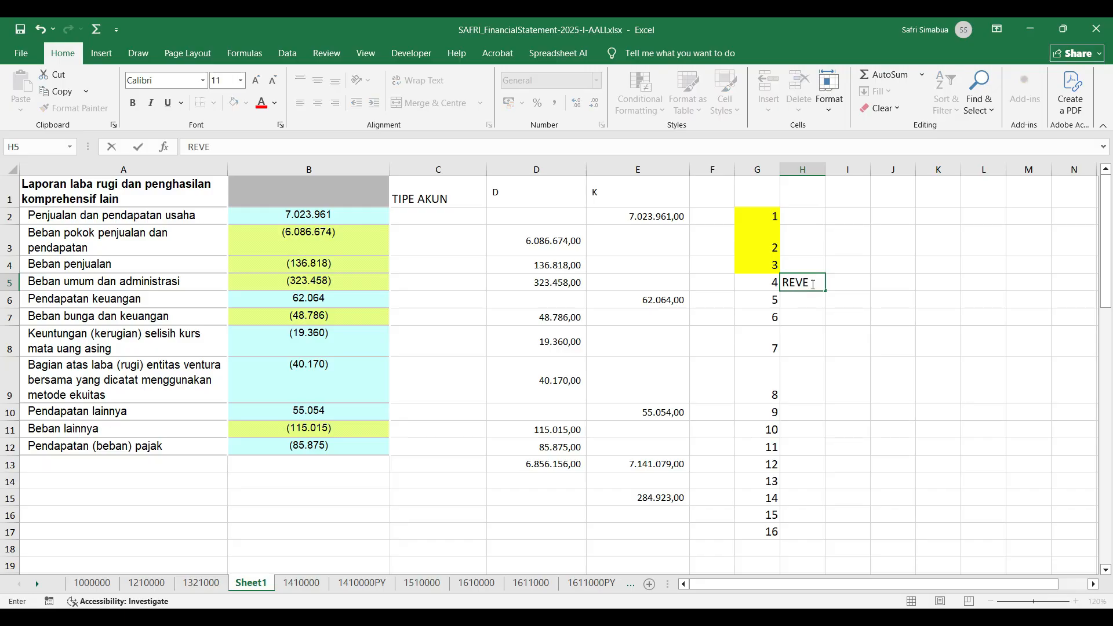
key("Return")
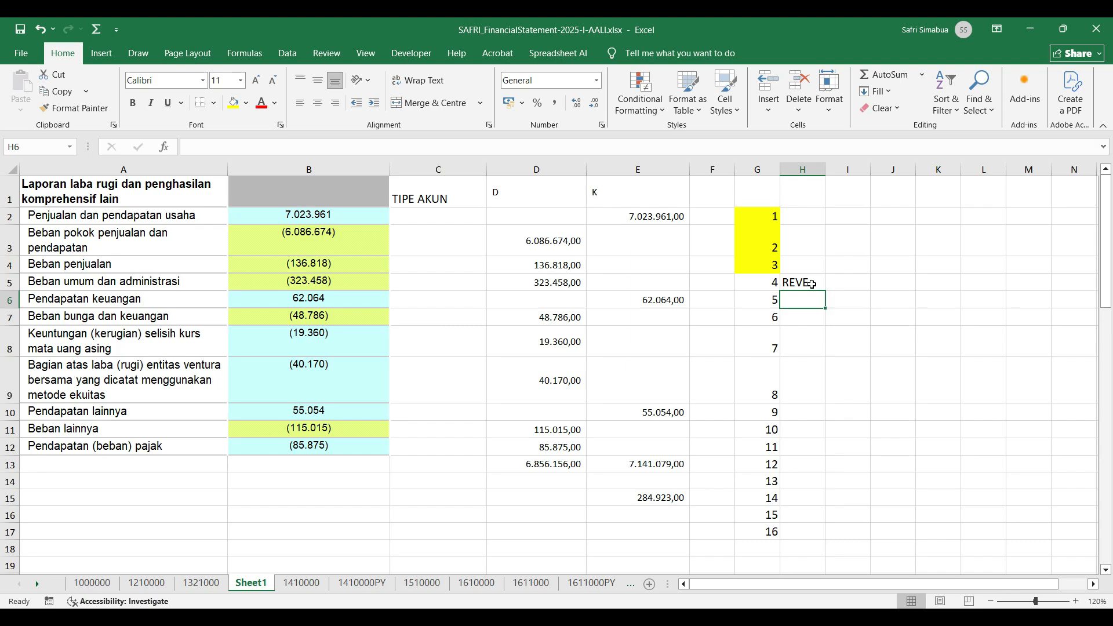
type("COGS")
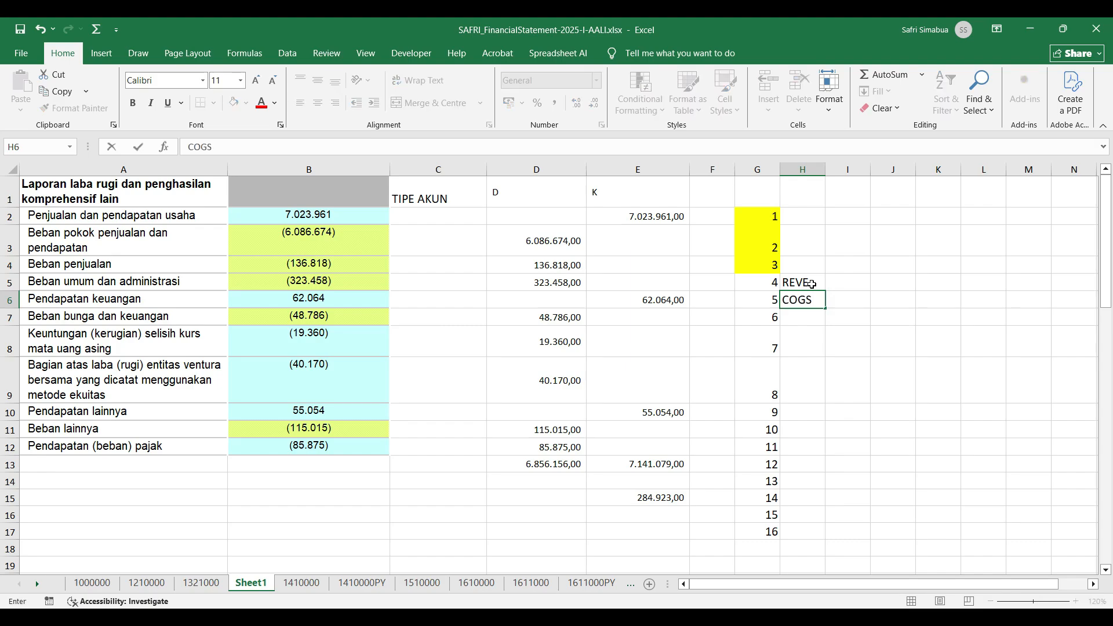
key("Return")
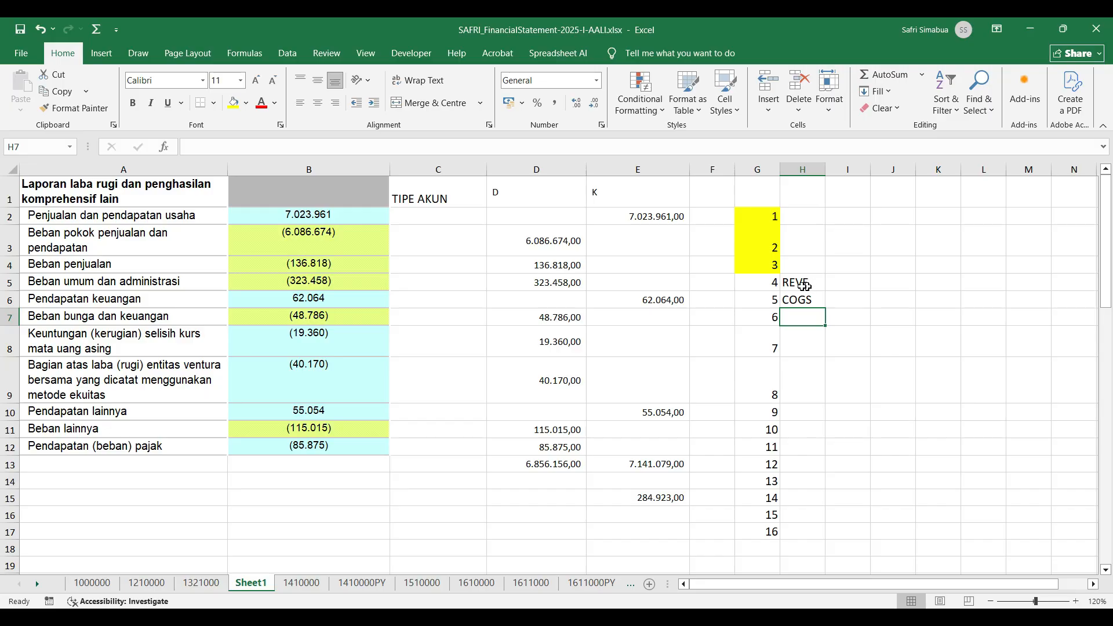
left_click_drag(811, 288, 804, 301)
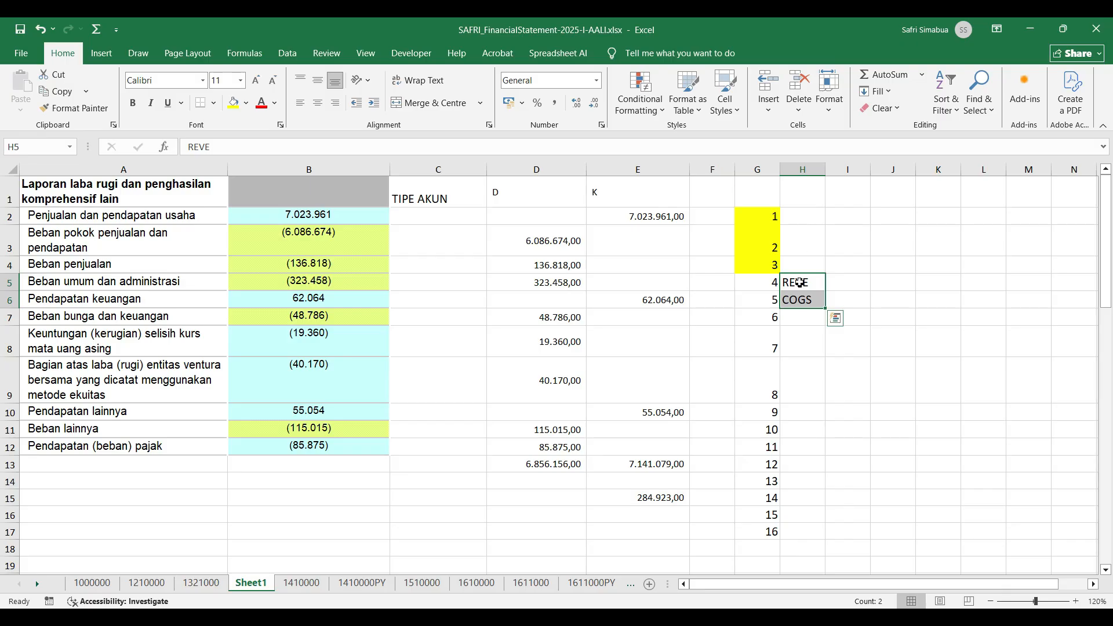
key("Delete")
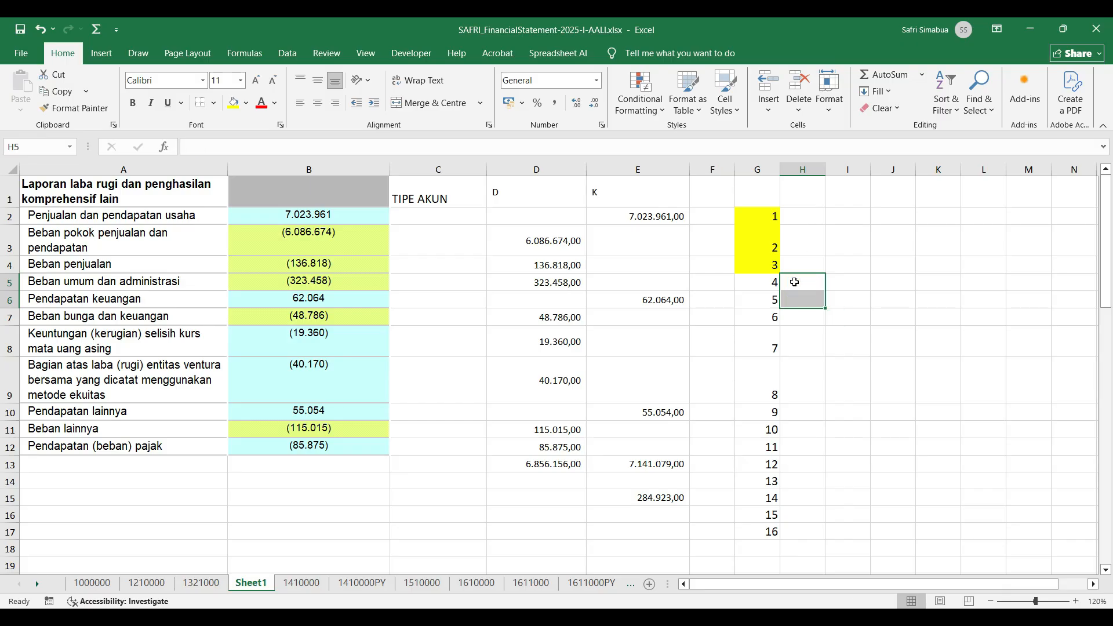
Step: Enter the account type codes BANK, AREC and INVE in cells H2 to H4, beside numbers 1 to 3
left_click(804, 218)
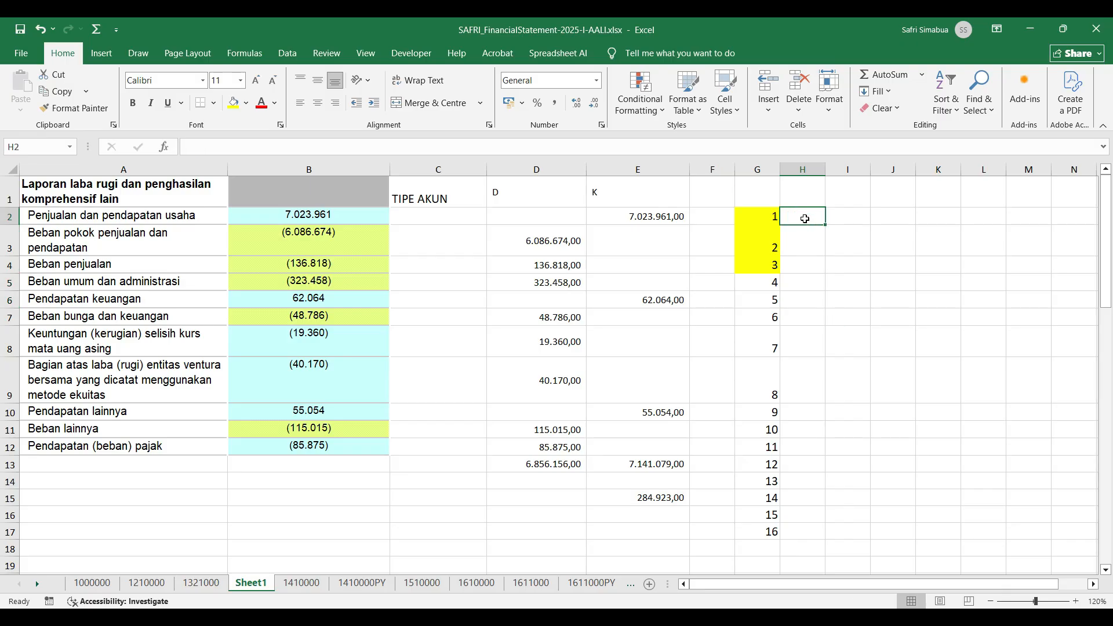
type("BANK")
key("Return")
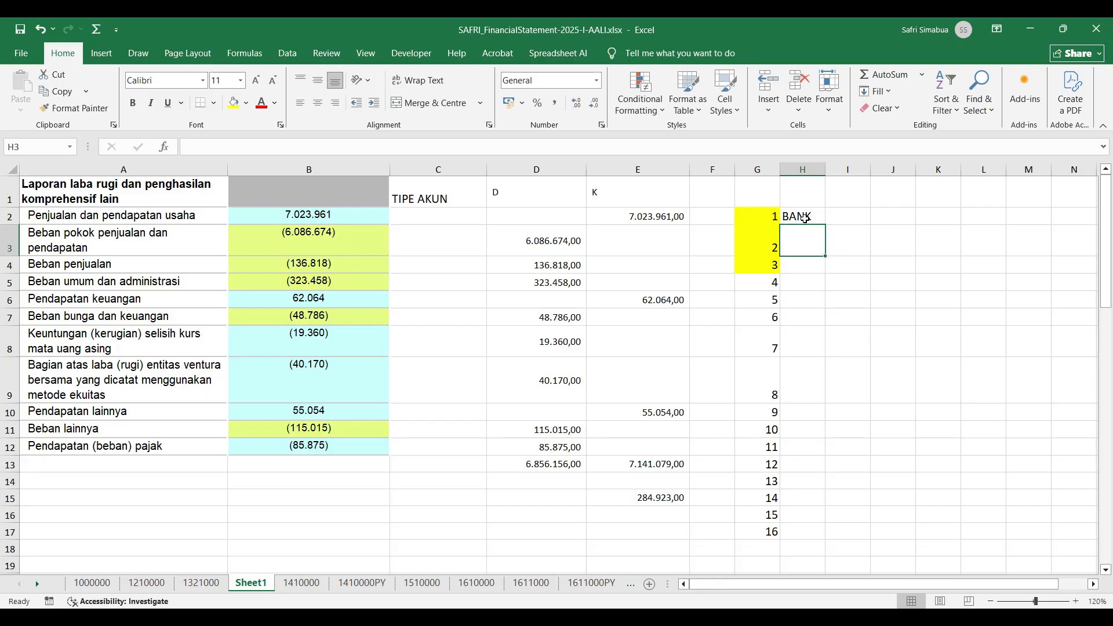
type("AREC")
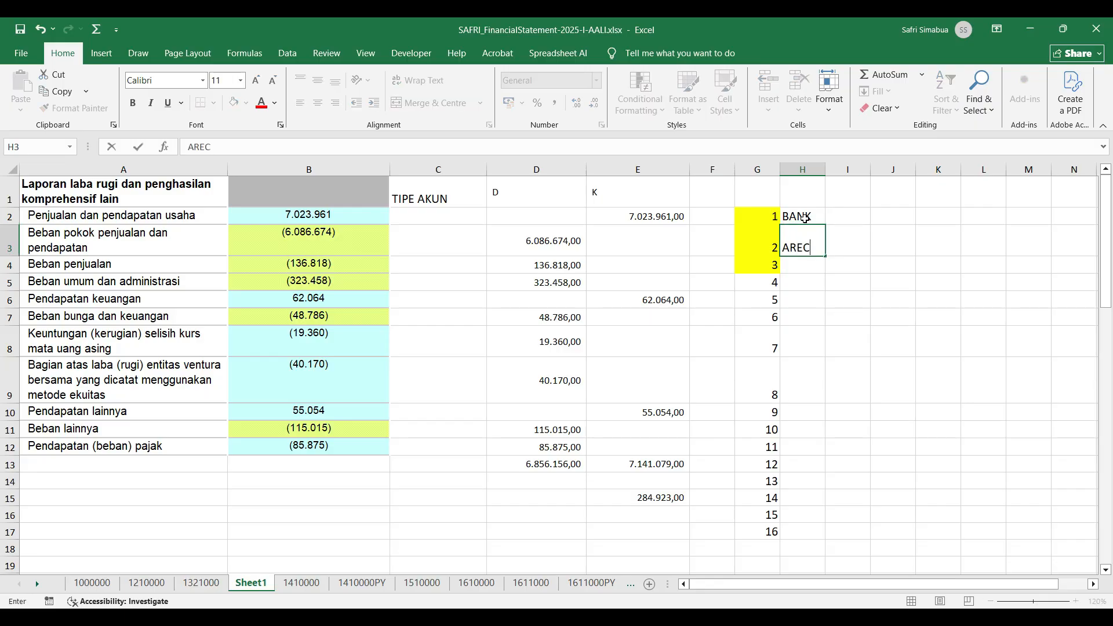
key("Return")
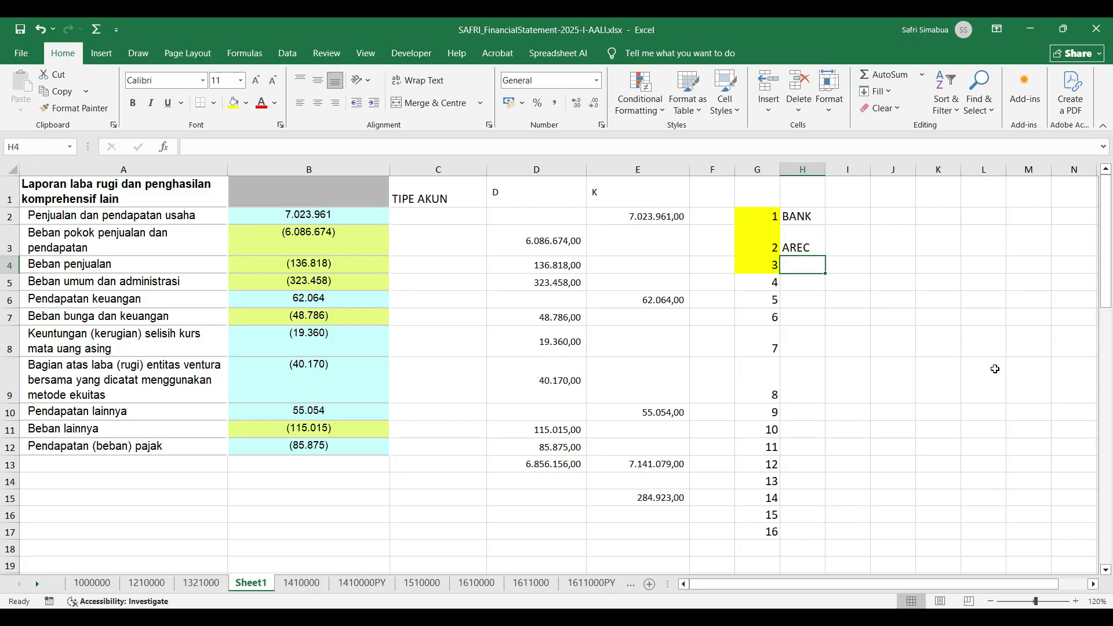
type("INVE")
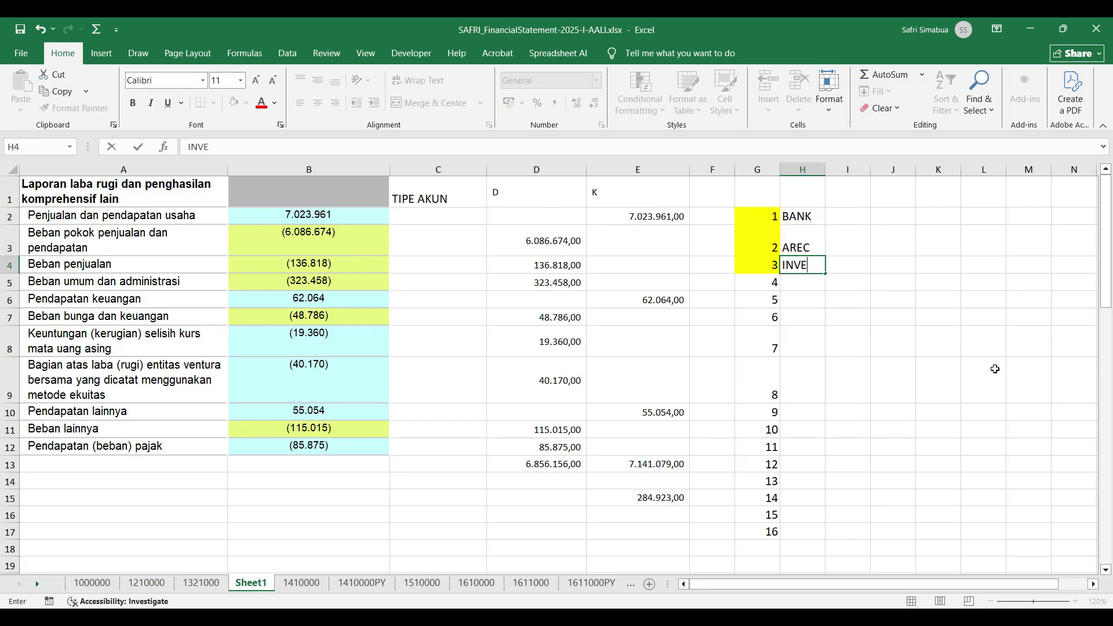
key("Return")
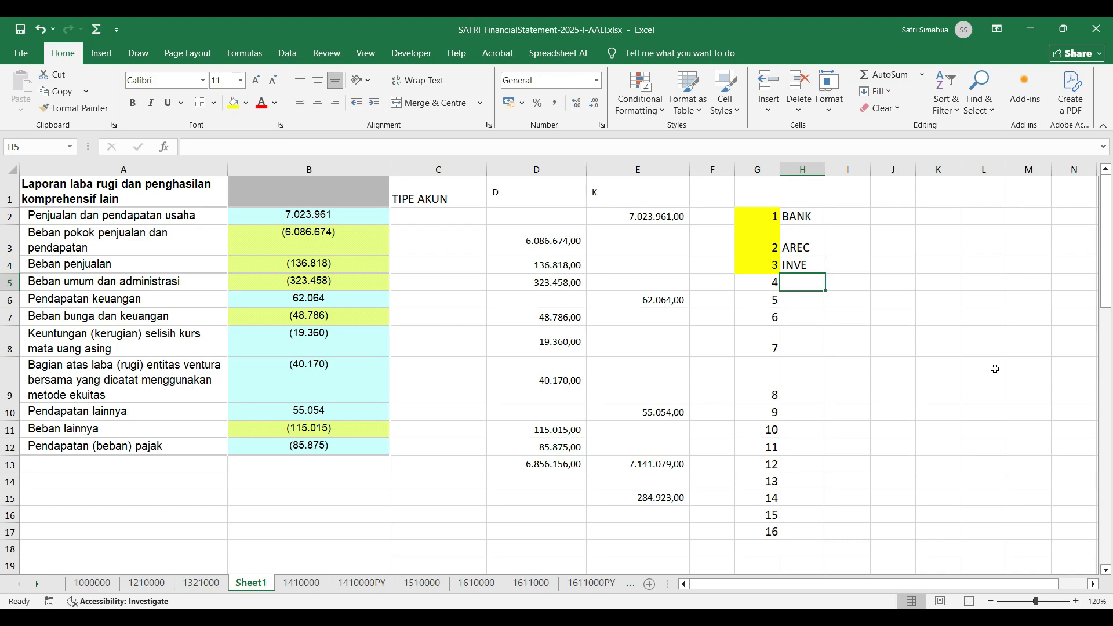
Step: Enter the asset type codes OCAS, FASS, DEPR and OASS in cells H5 to H8, beside numbers 4 to 7
type("OCAS")
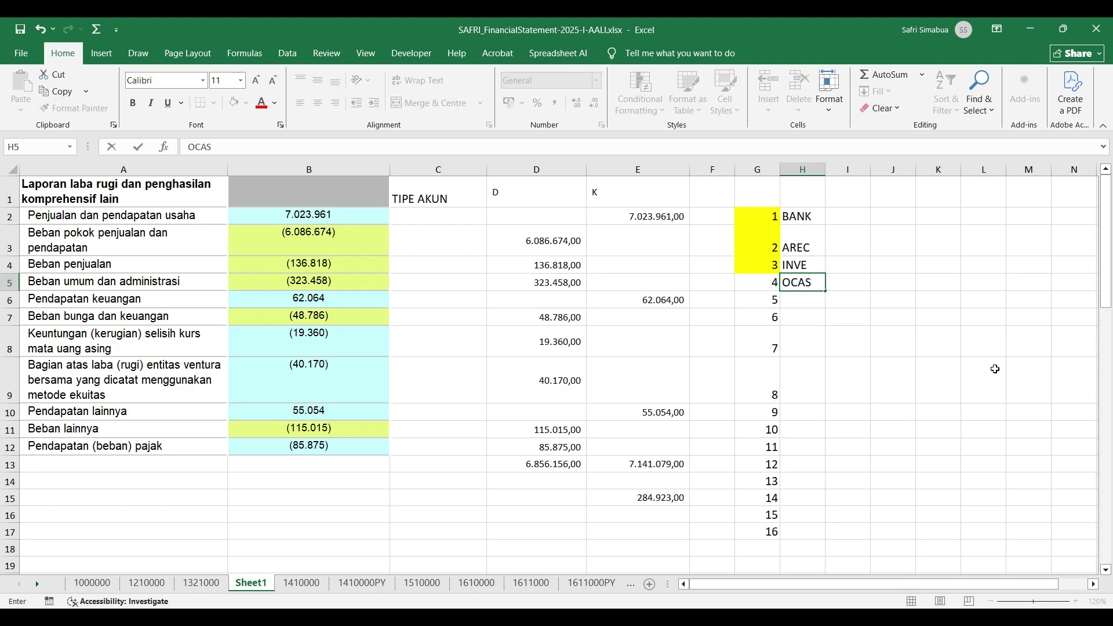
key("Return")
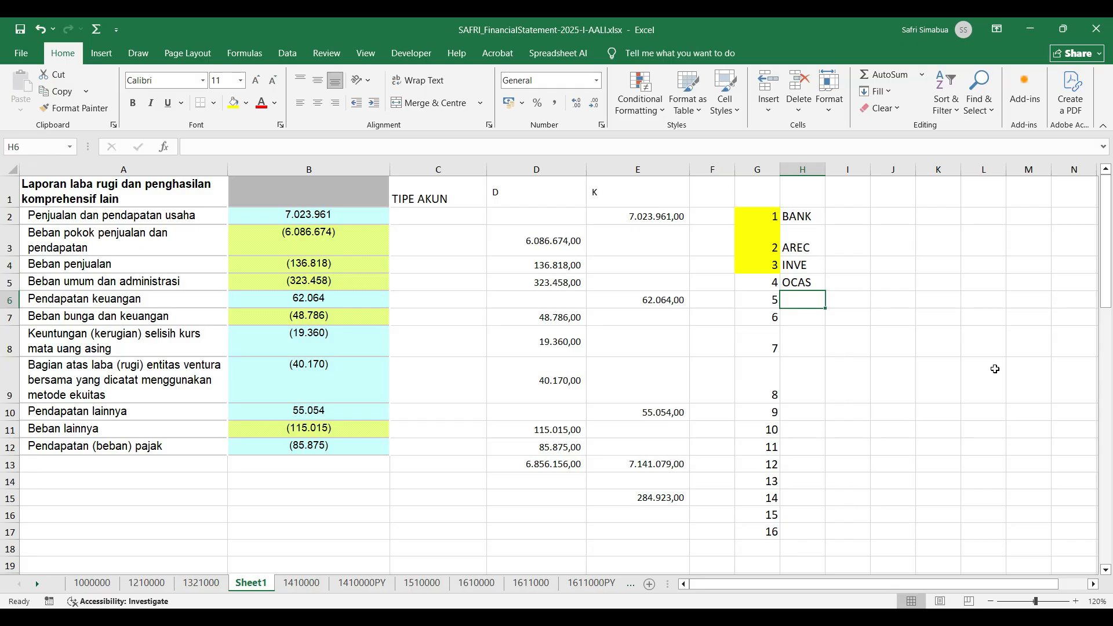
type("FASS")
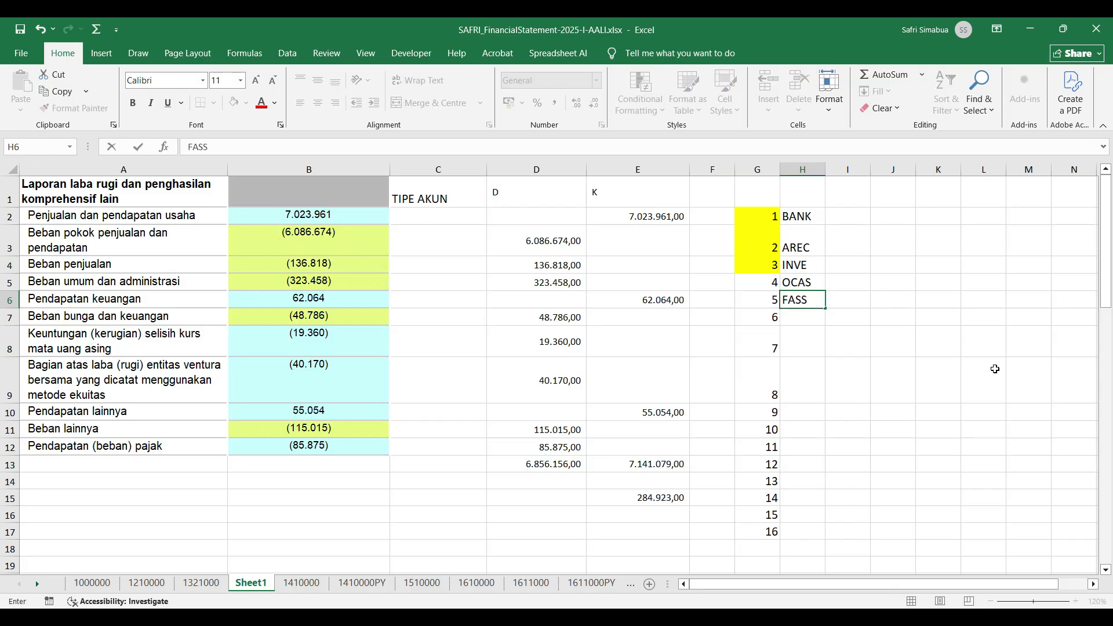
key("Return")
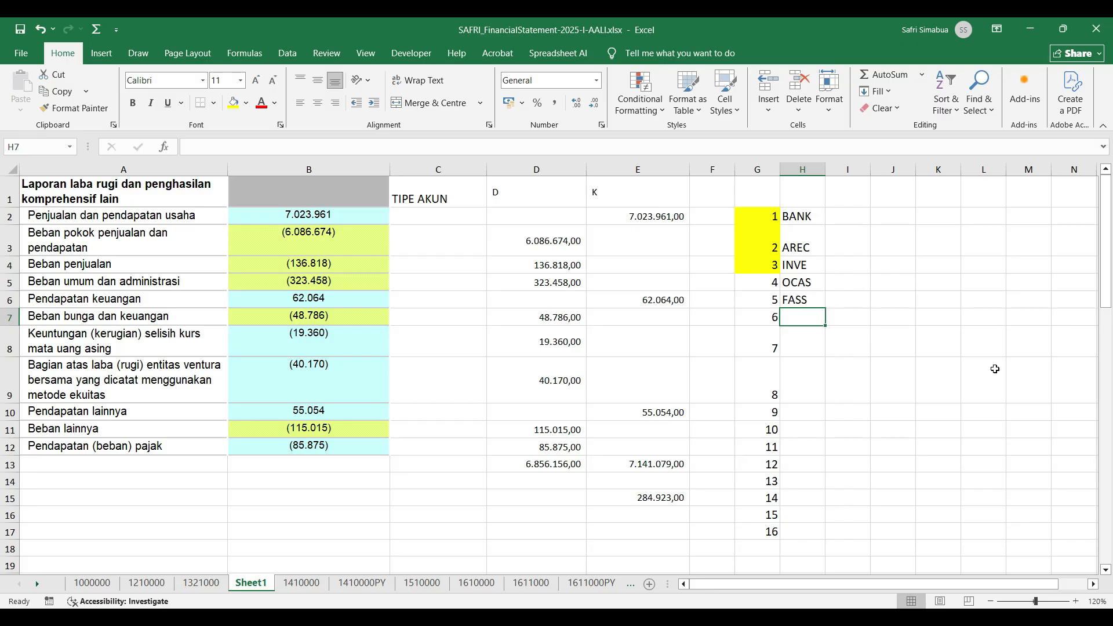
type("DEPR")
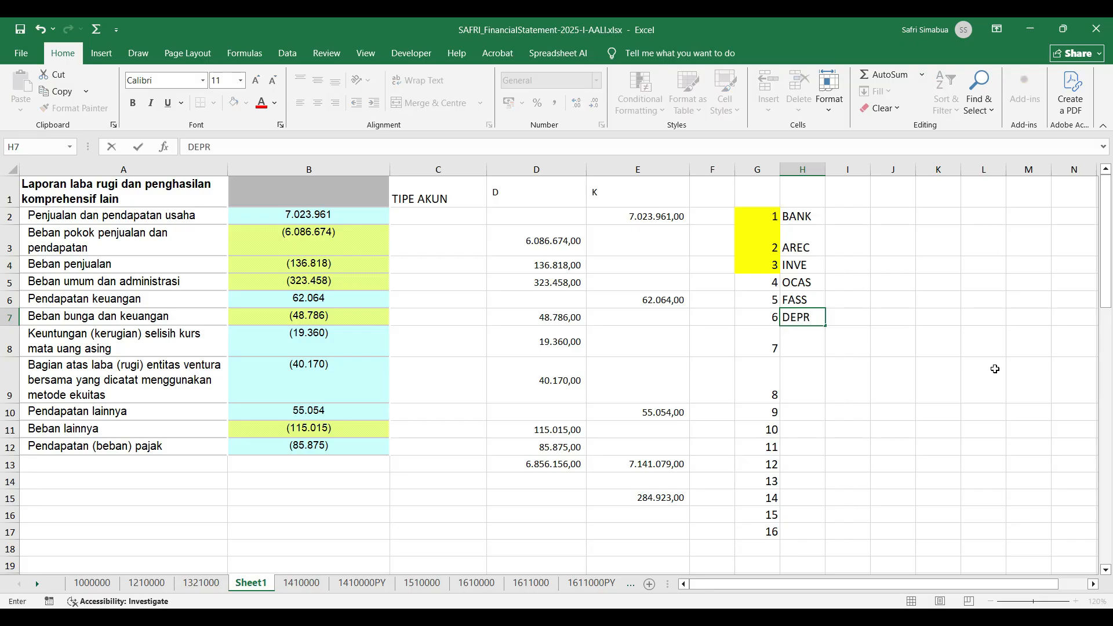
key("Return")
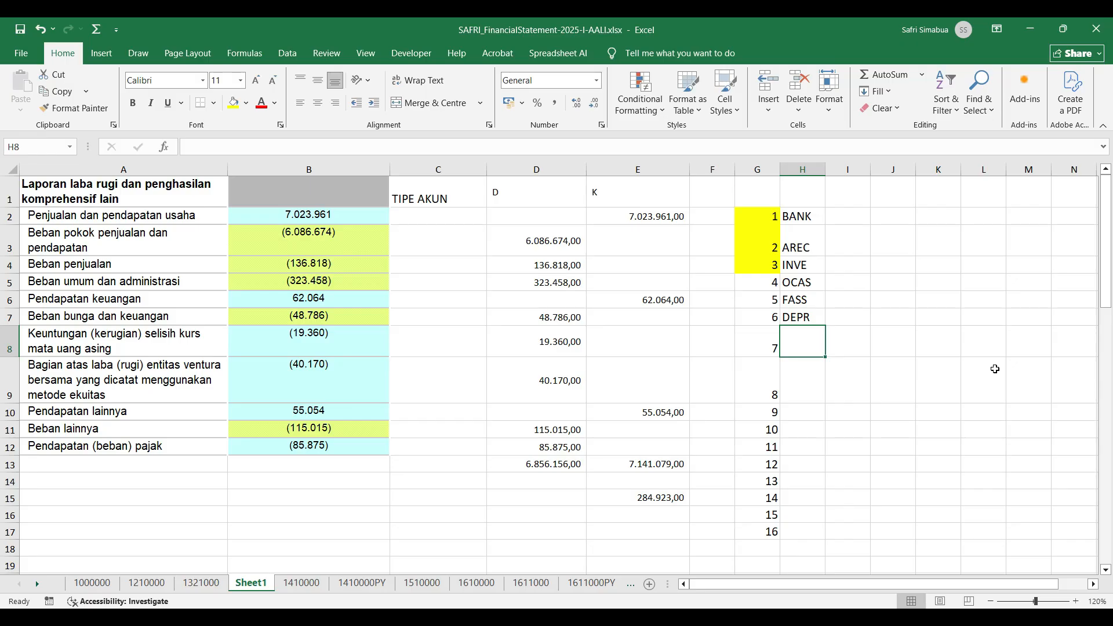
type("OASS")
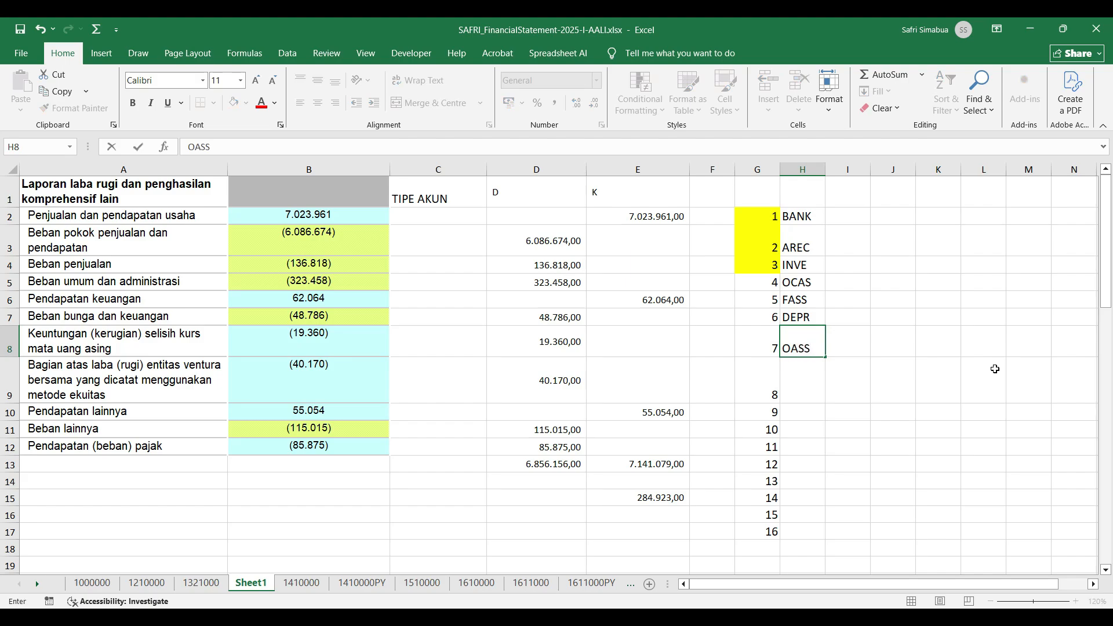
key("Return")
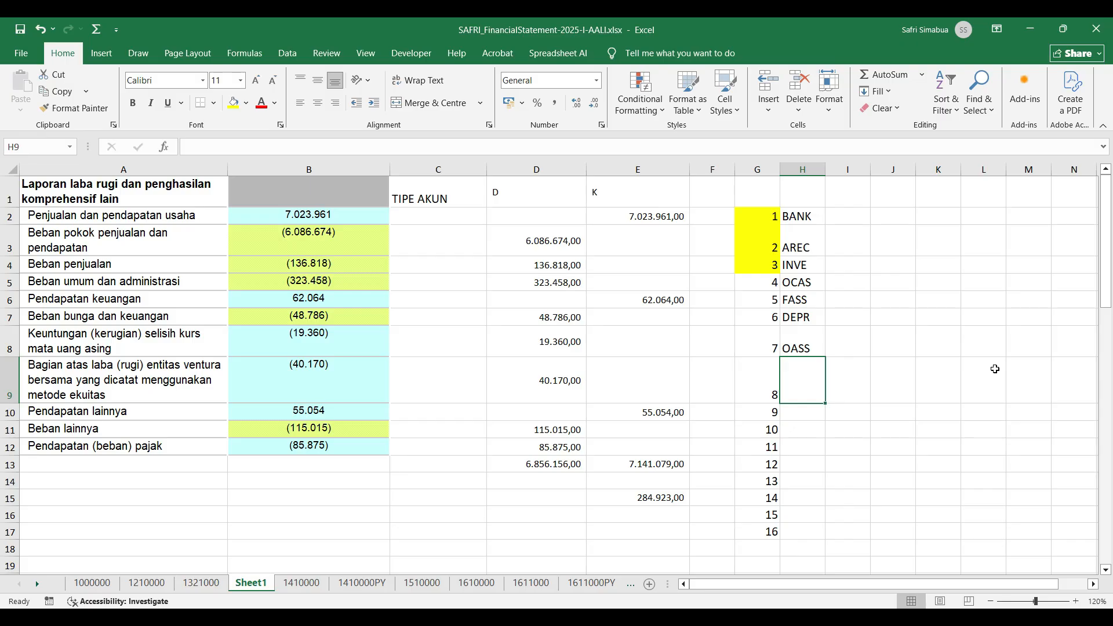
Step: Enter the account type codes APAY, OCLY, LTLY, EQTY and REVE in cells H9 to H13, beside numbers 8 to 12
type("APAY")
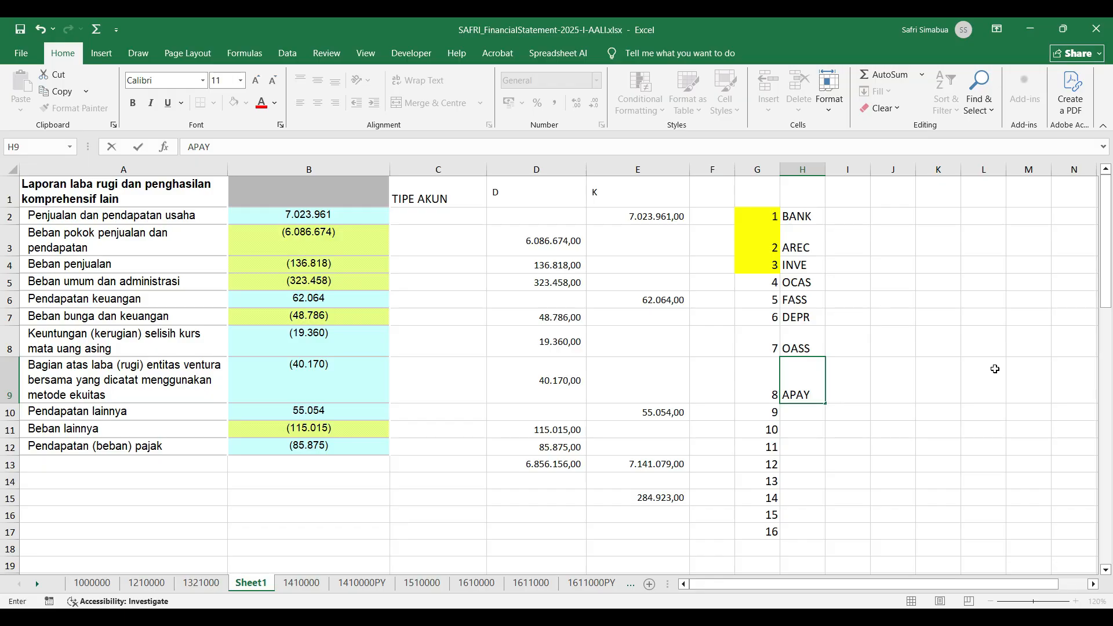
key("Return")
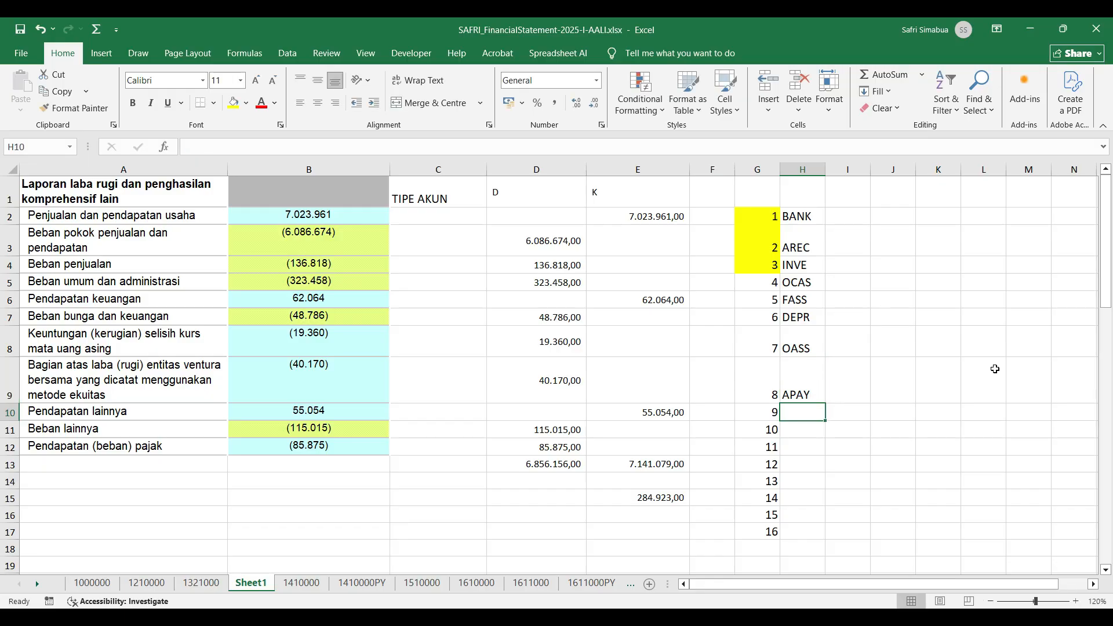
type("OCLY")
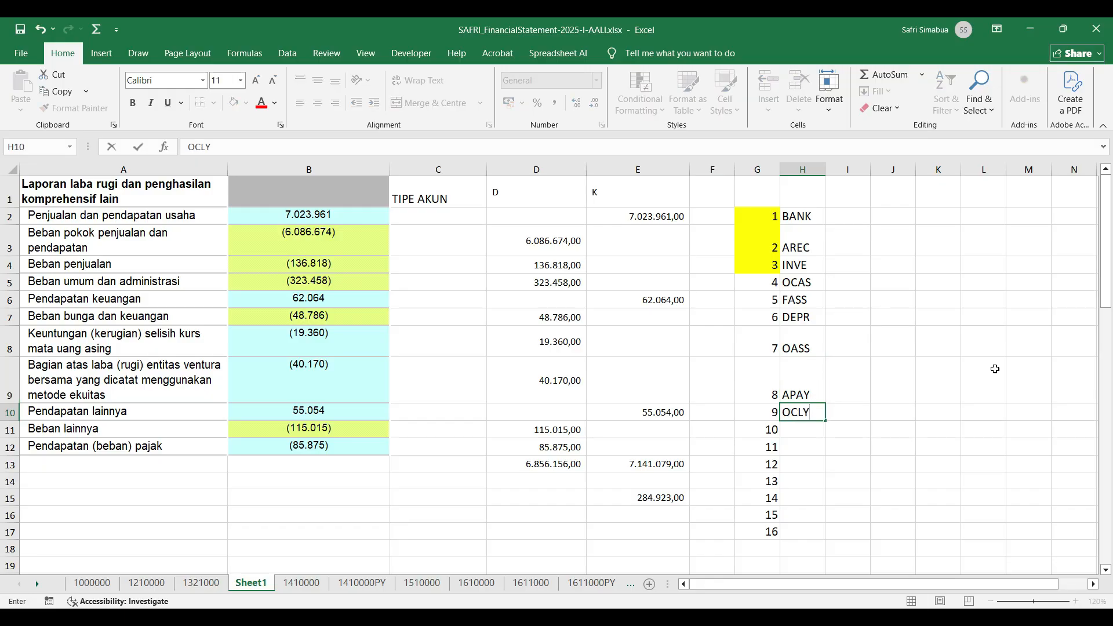
key("Return")
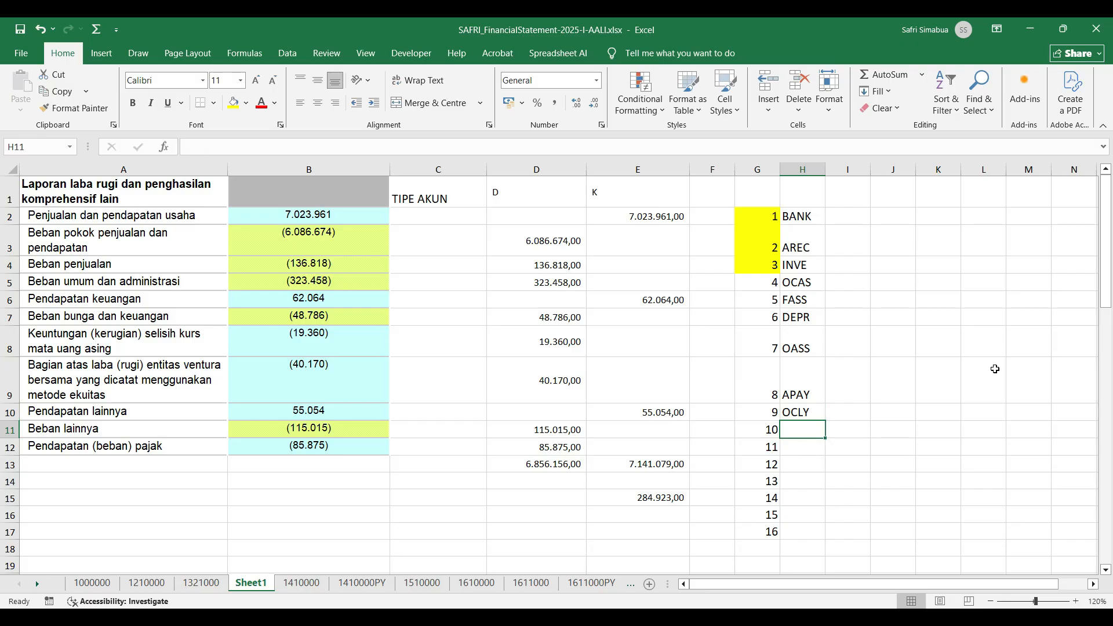
type("LTLY")
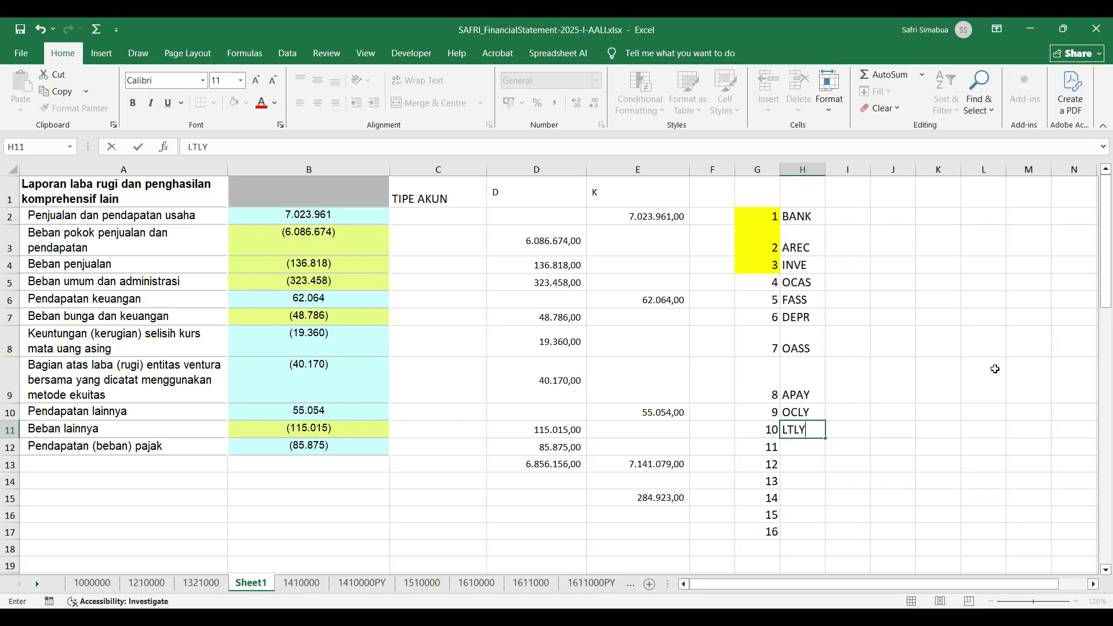
key("Return")
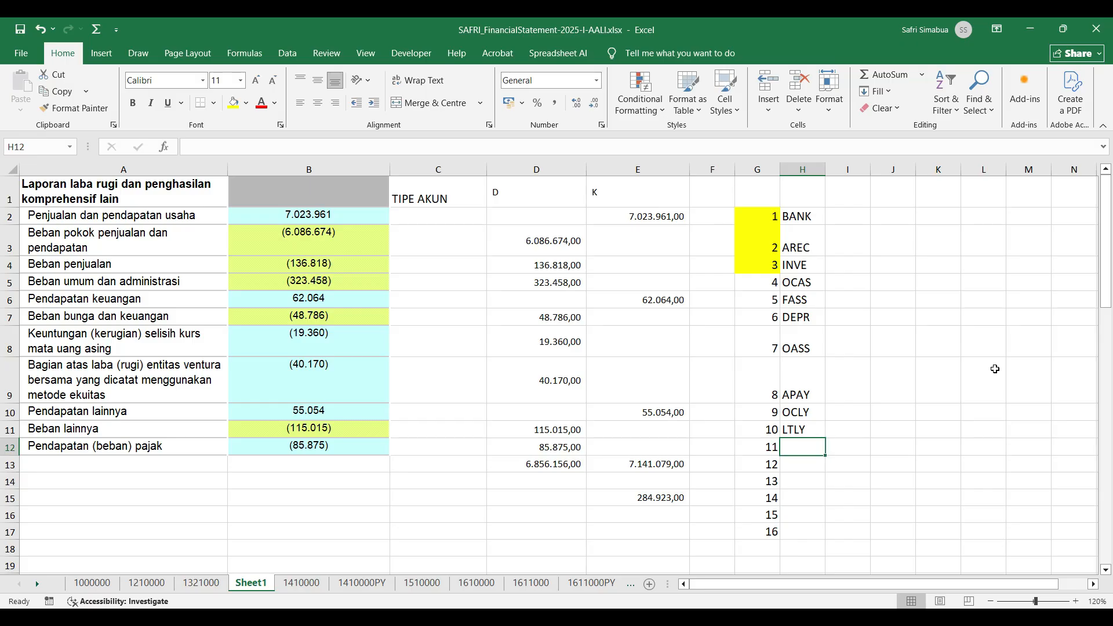
type("EQTY")
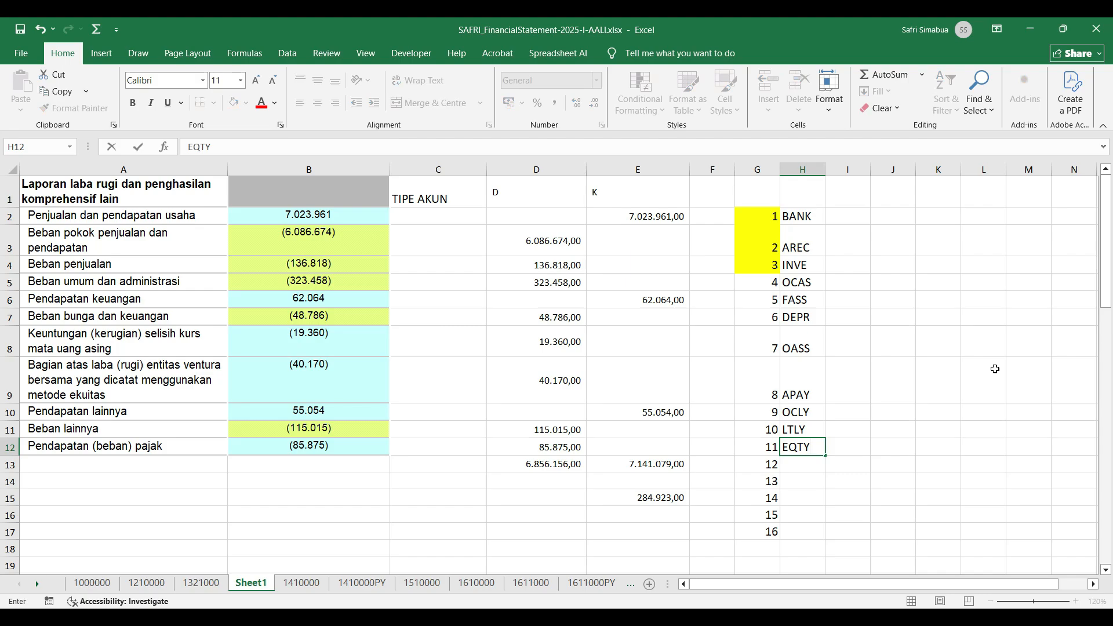
key("Return")
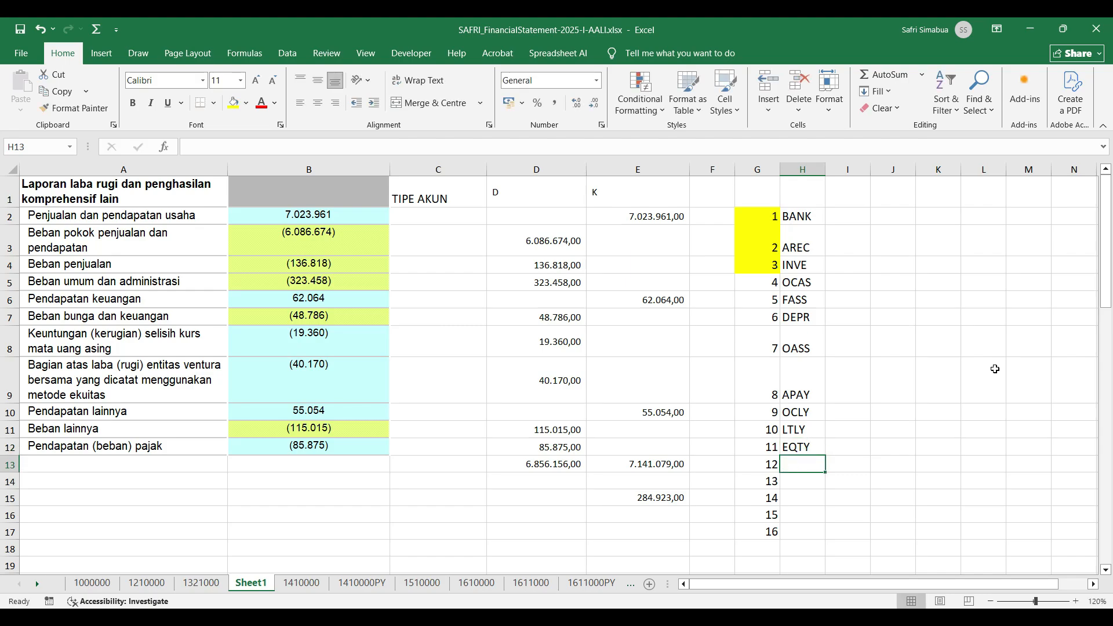
type("REVE")
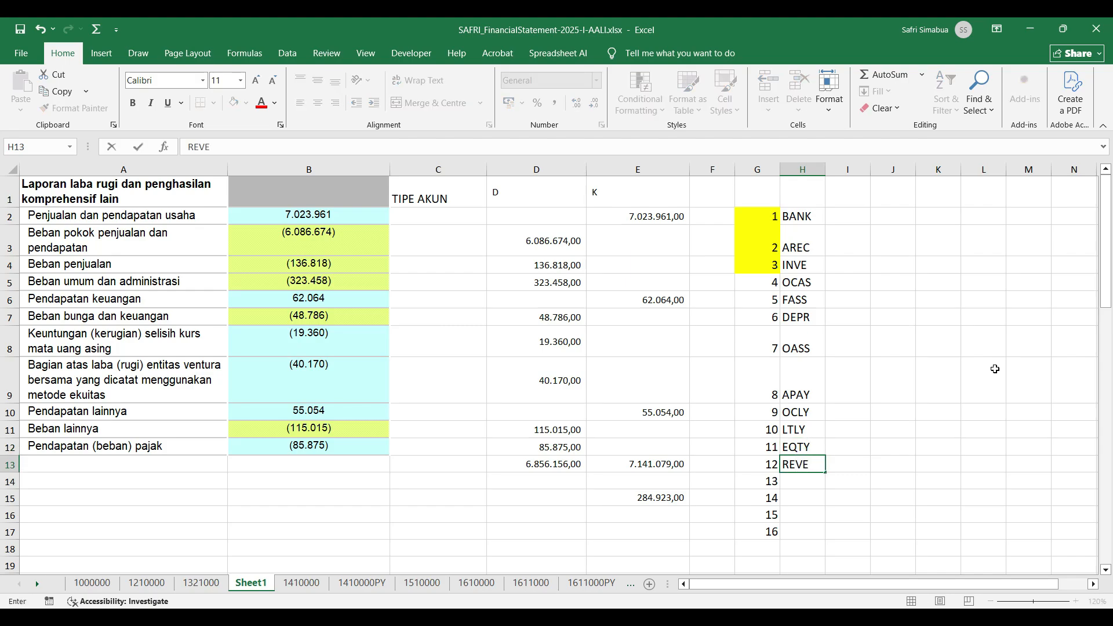
key("Return")
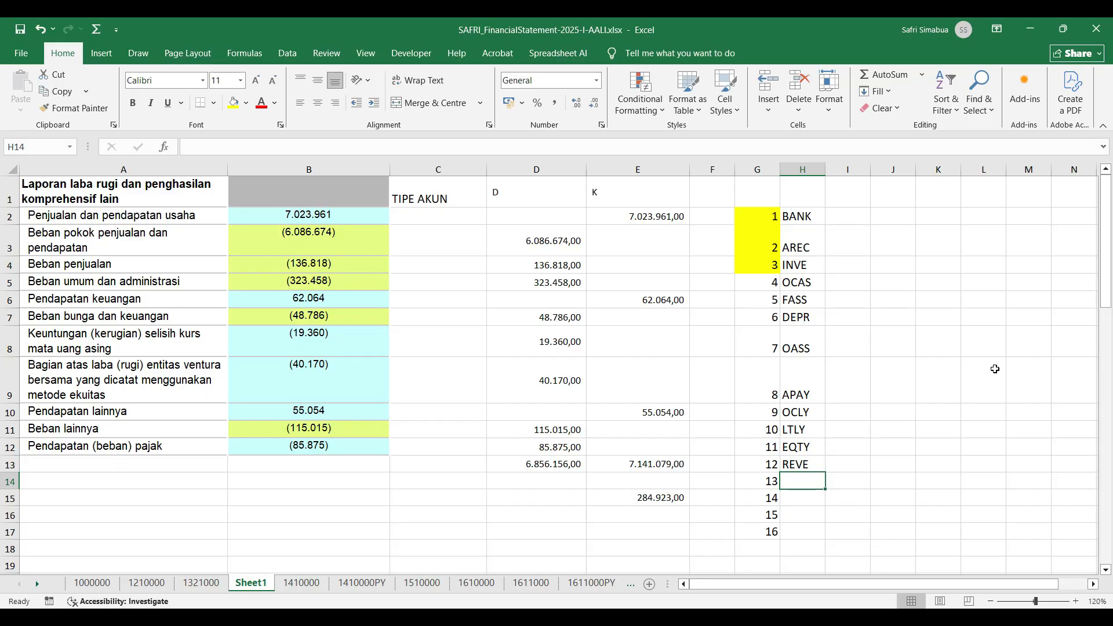
Step: Enter the account type codes COGS, EXPS, OINC and OEXP in cells H14 to H17, beside numbers 13 to 16
type("COGS")
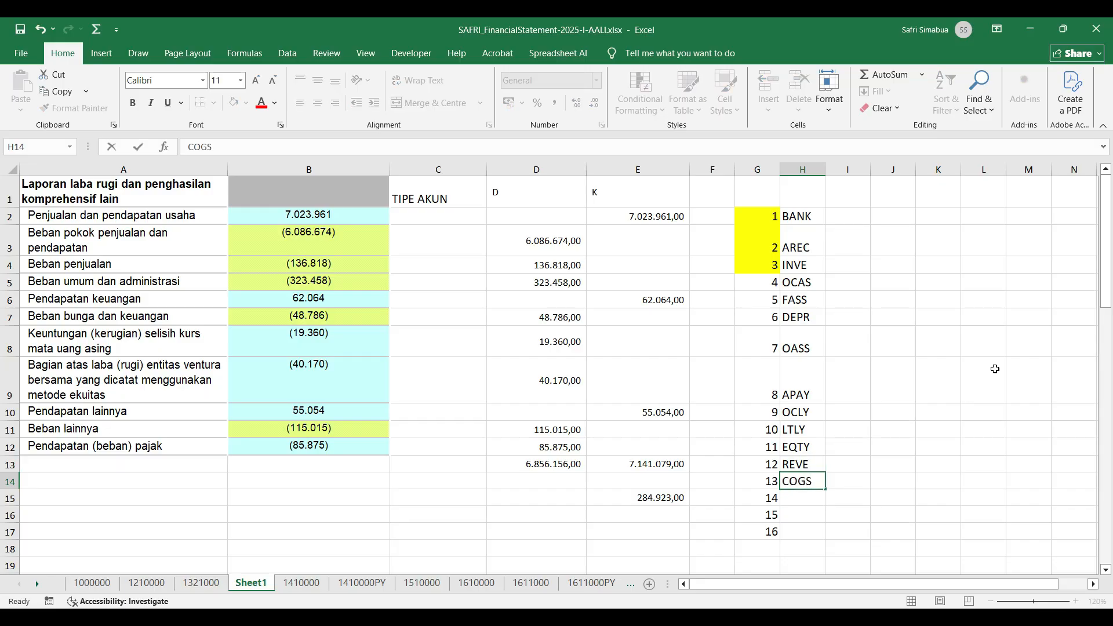
key("Return")
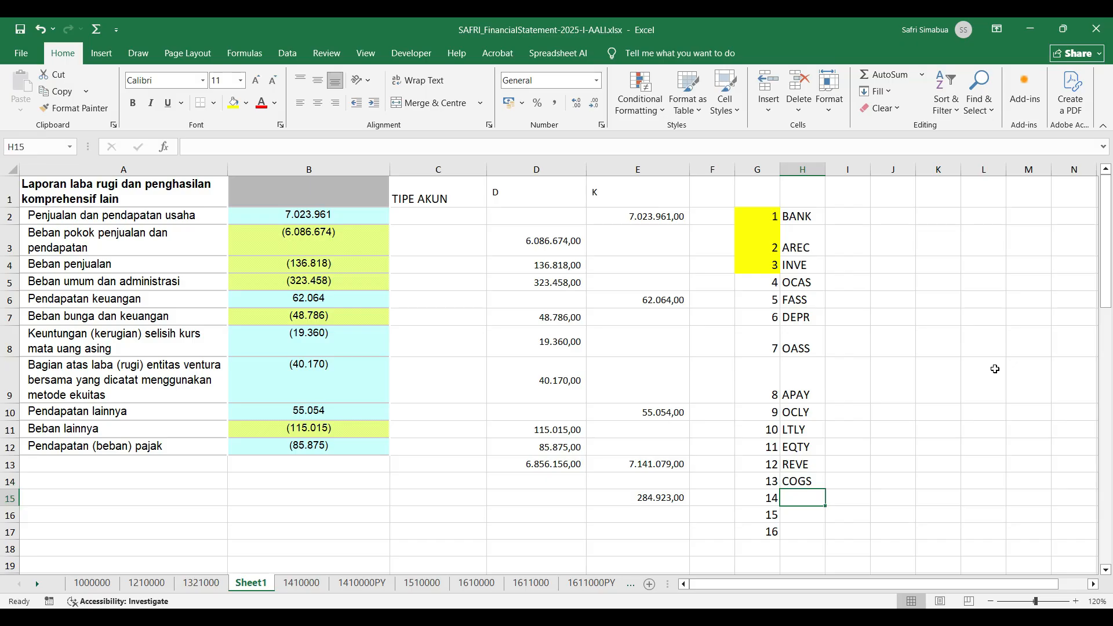
type("EXPS")
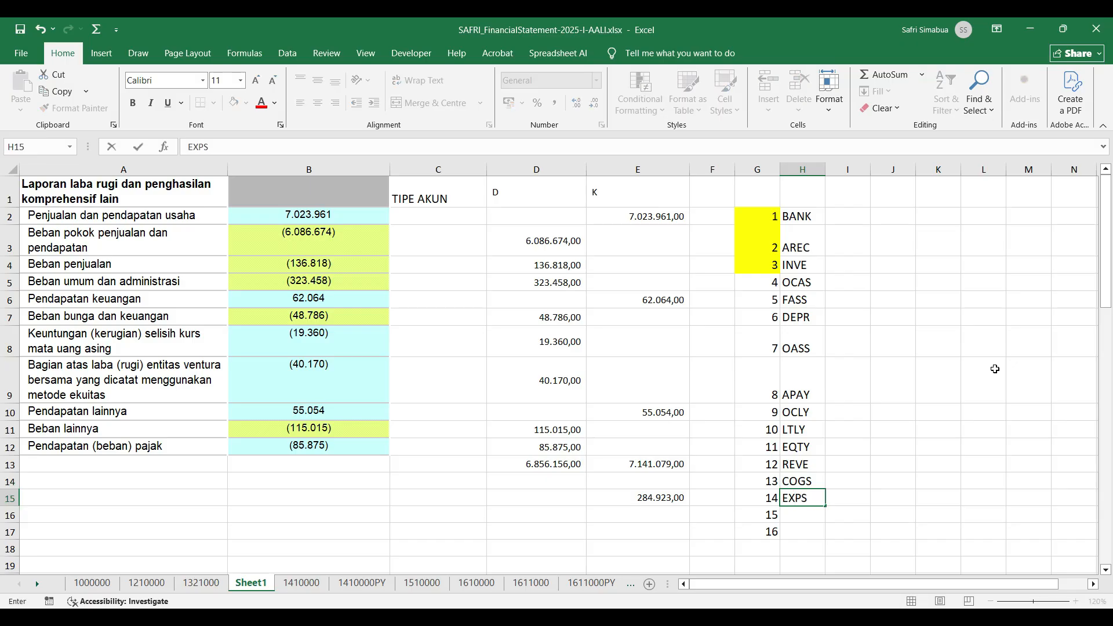
key("Return")
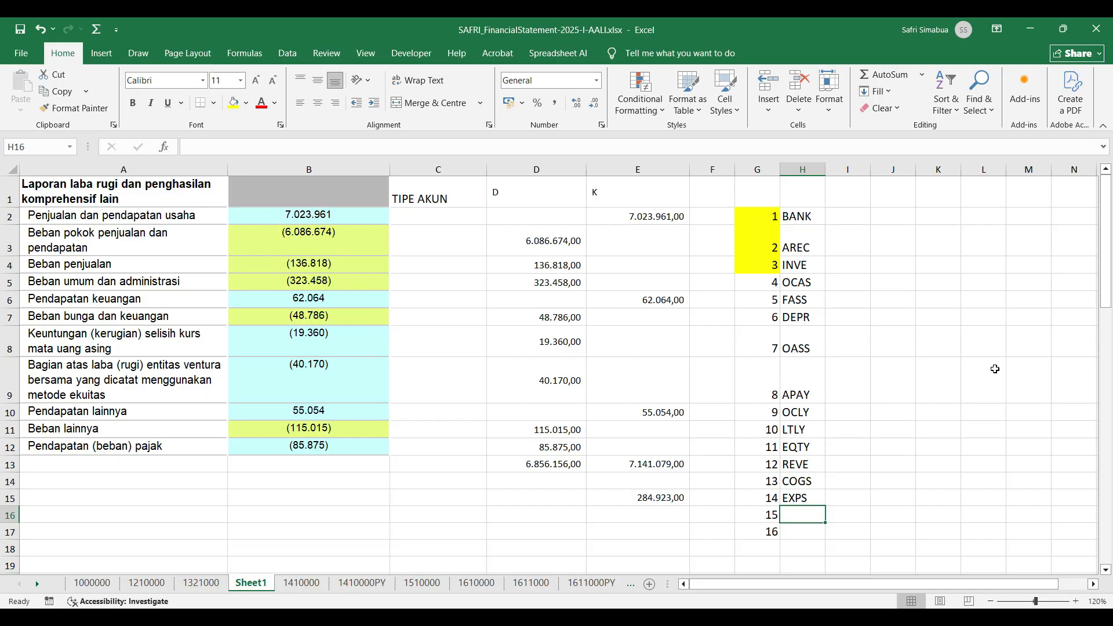
type("OI")
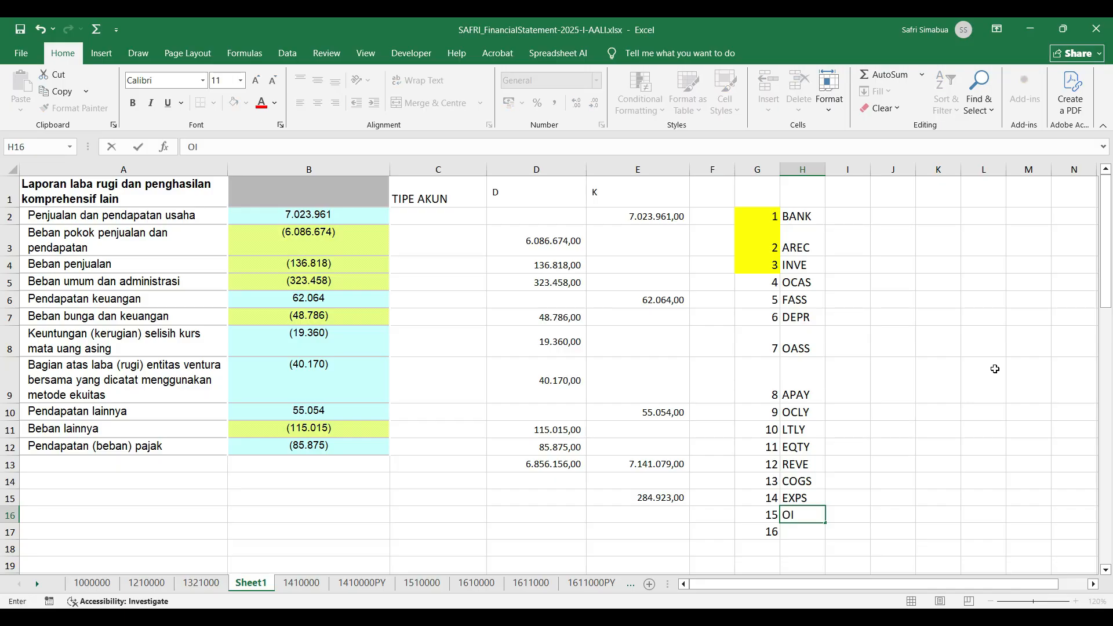
type("NC")
key("Return")
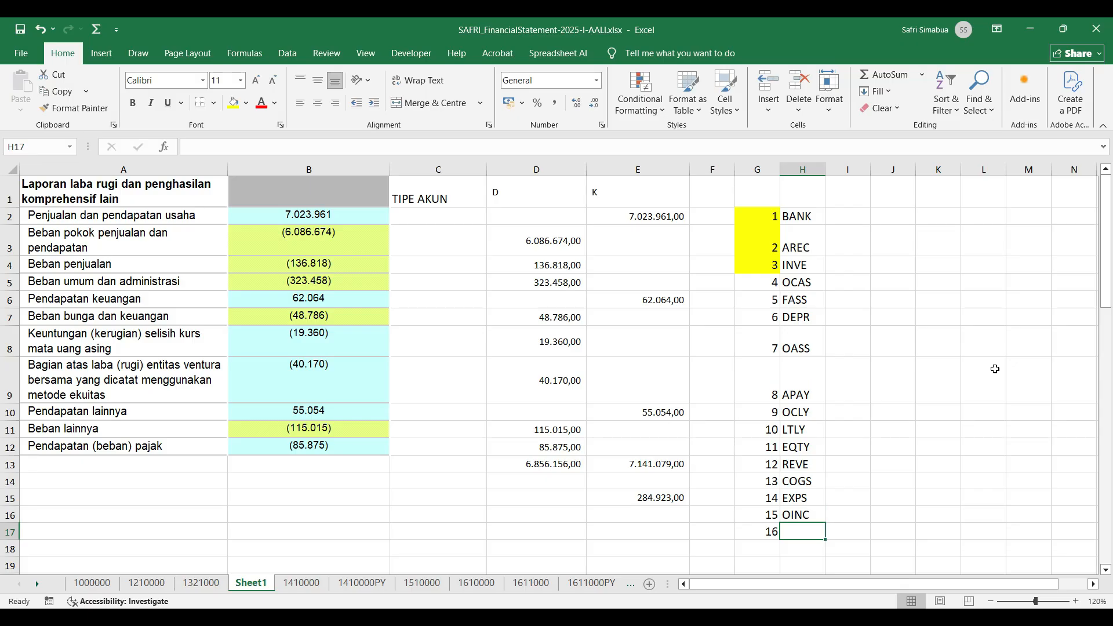
type("OEXP")
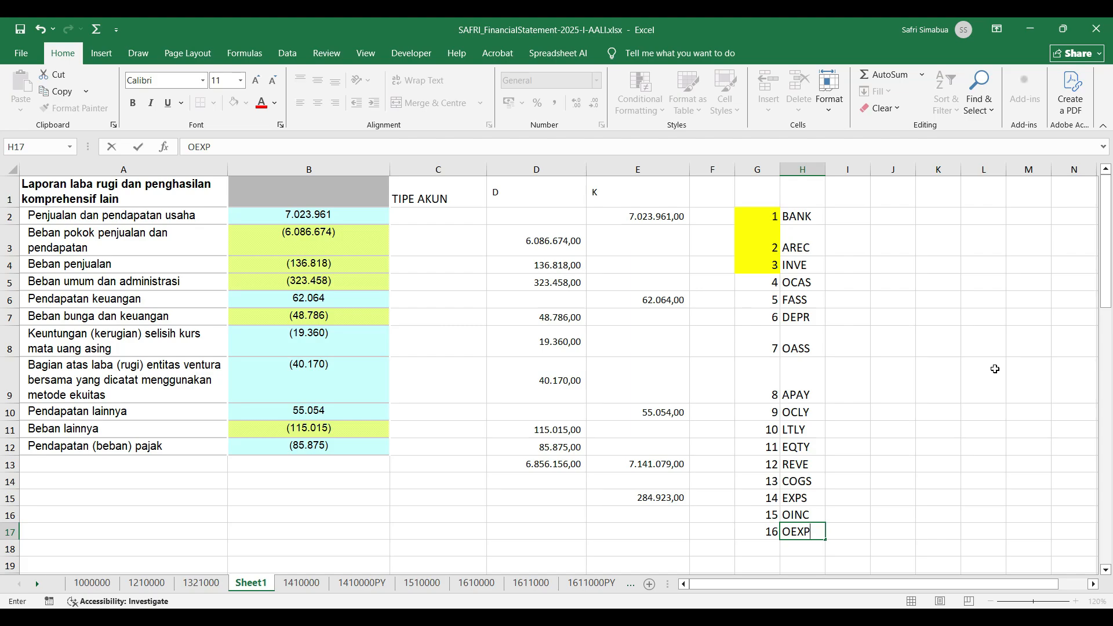
Step: Assign account type REVE to Penjualan dan pendapatan usaha in C2 and COGS to Beban pokok penjualan dan pendapatan in C3
left_click(454, 221)
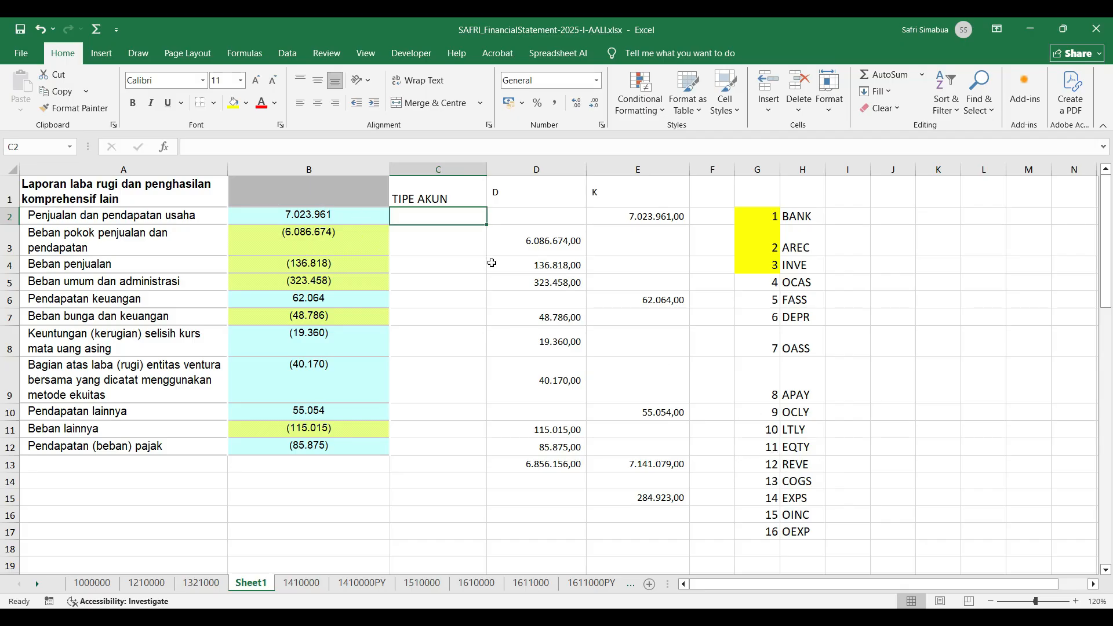
type("REV")
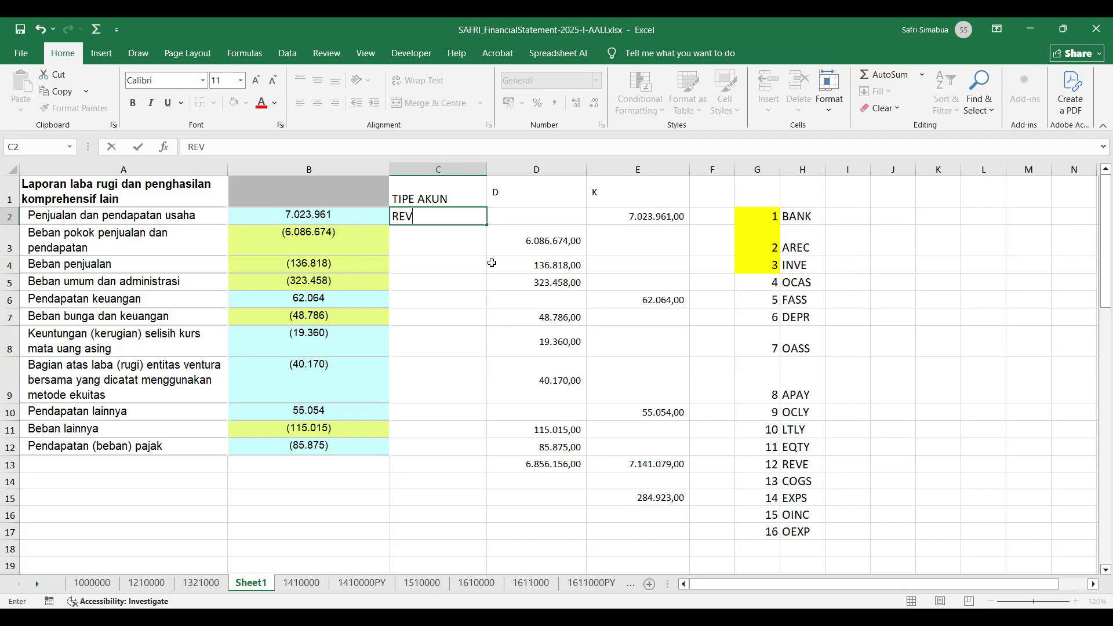
type("E")
left_click(455, 240)
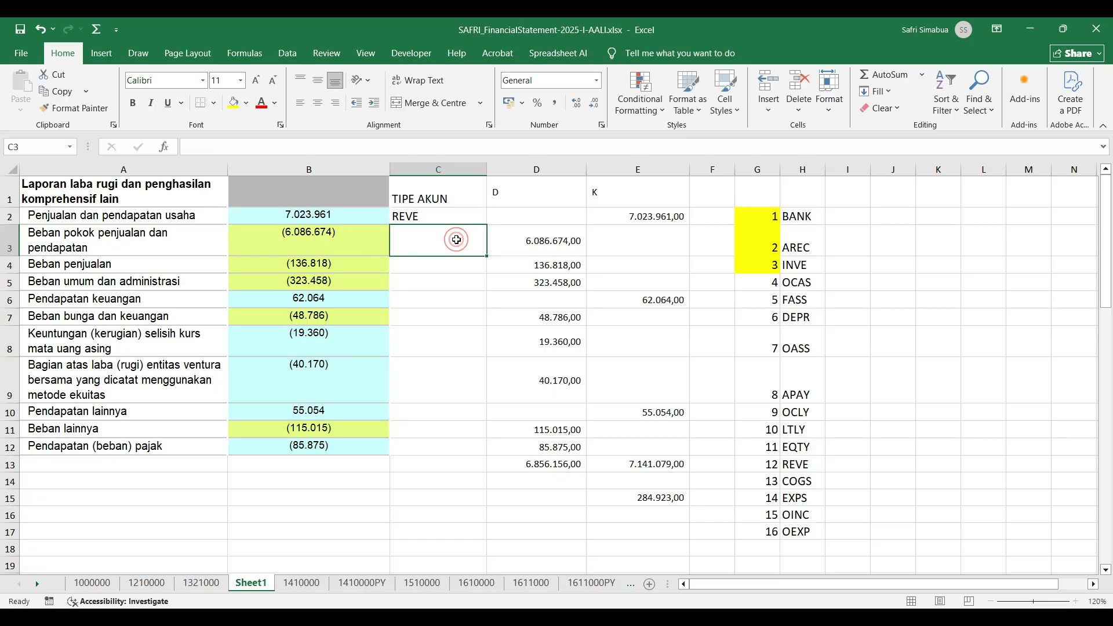
type("CO")
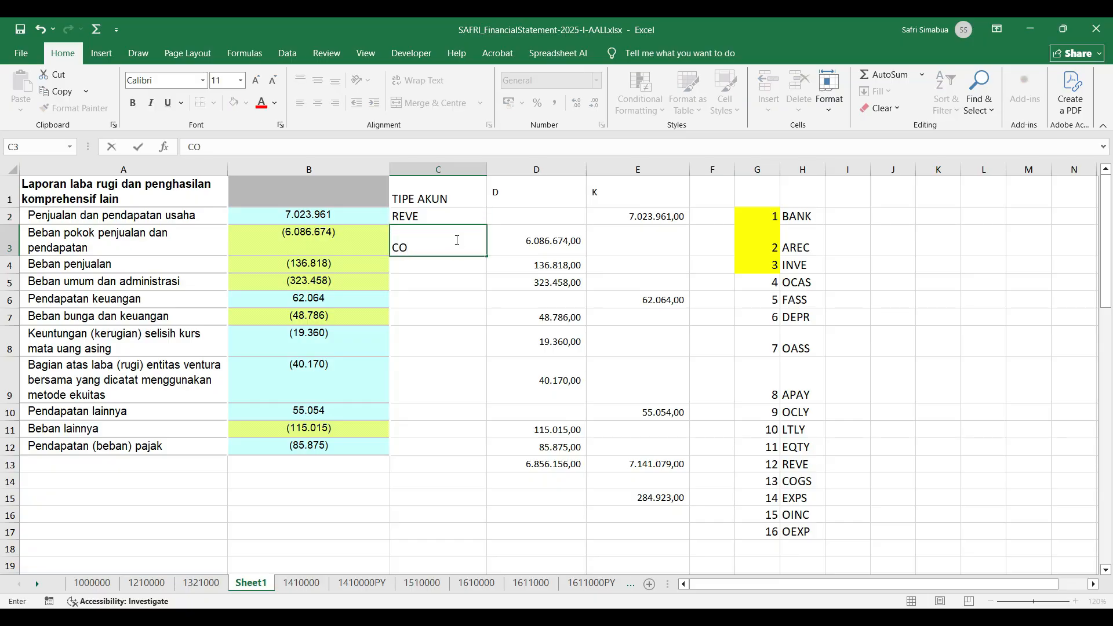
type("GS")
left_click(435, 264)
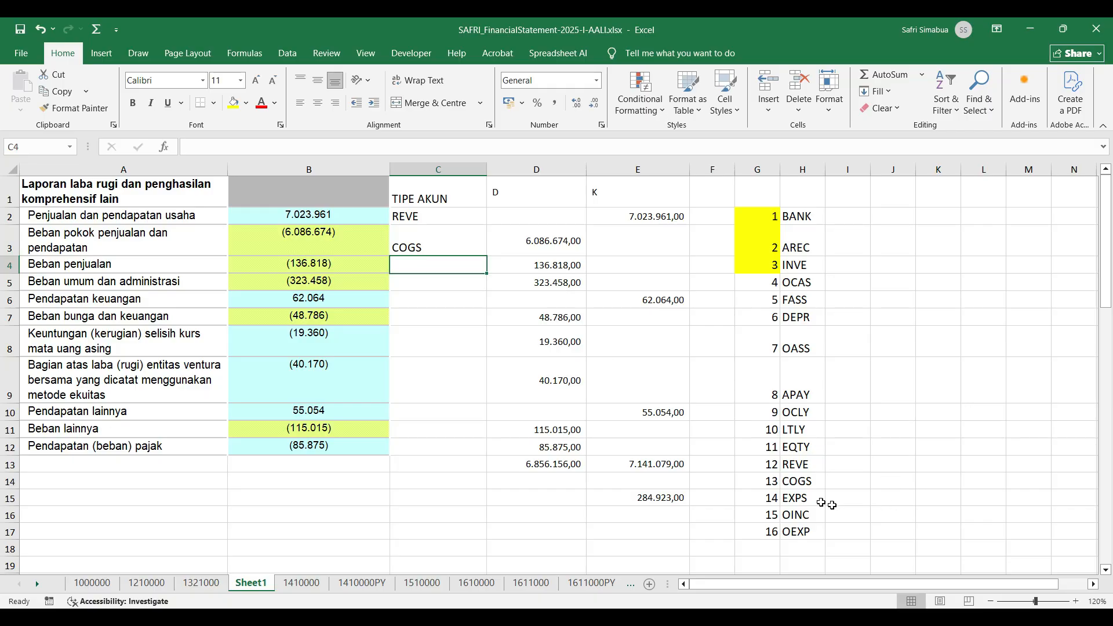
left_click(795, 497)
key("ctrl+c")
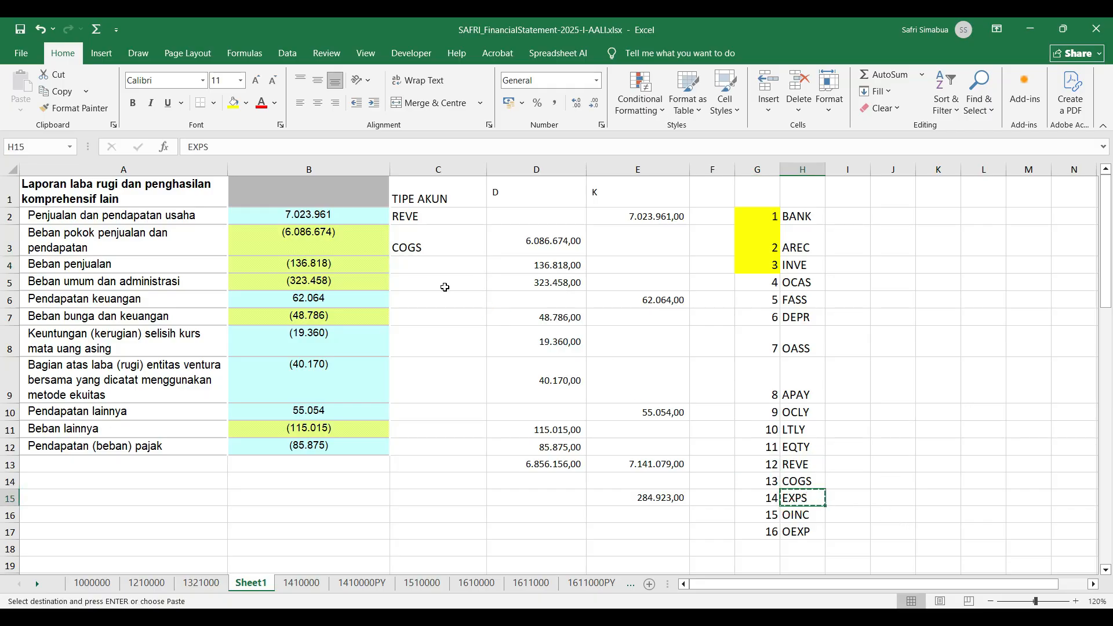
key("Escape")
left_click_drag(94, 258, 81, 392)
key("ctrl+v")
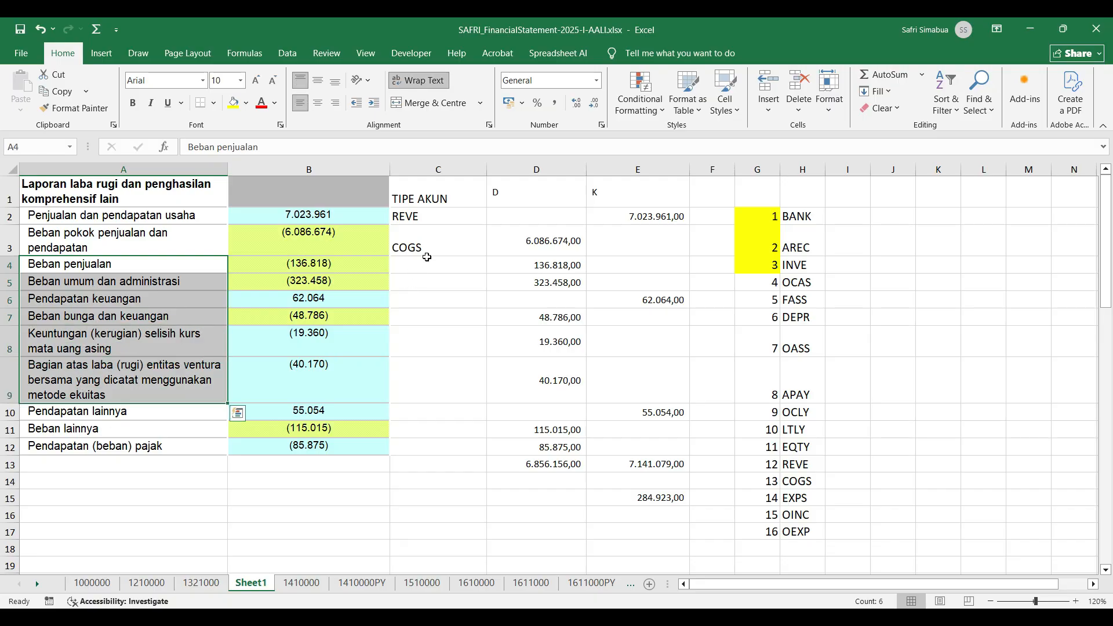
Step: Fill cells C4 to C9 with account type EXPS, from Beban penjualan through the entitas ventura bersama share
left_click_drag(428, 264, 426, 377)
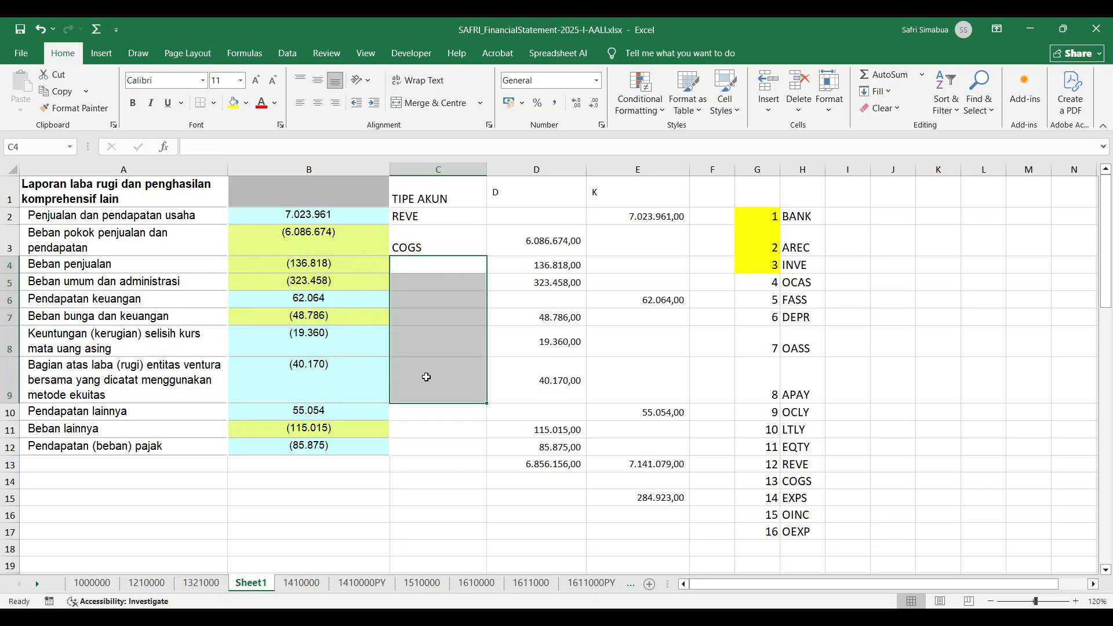
type("e")
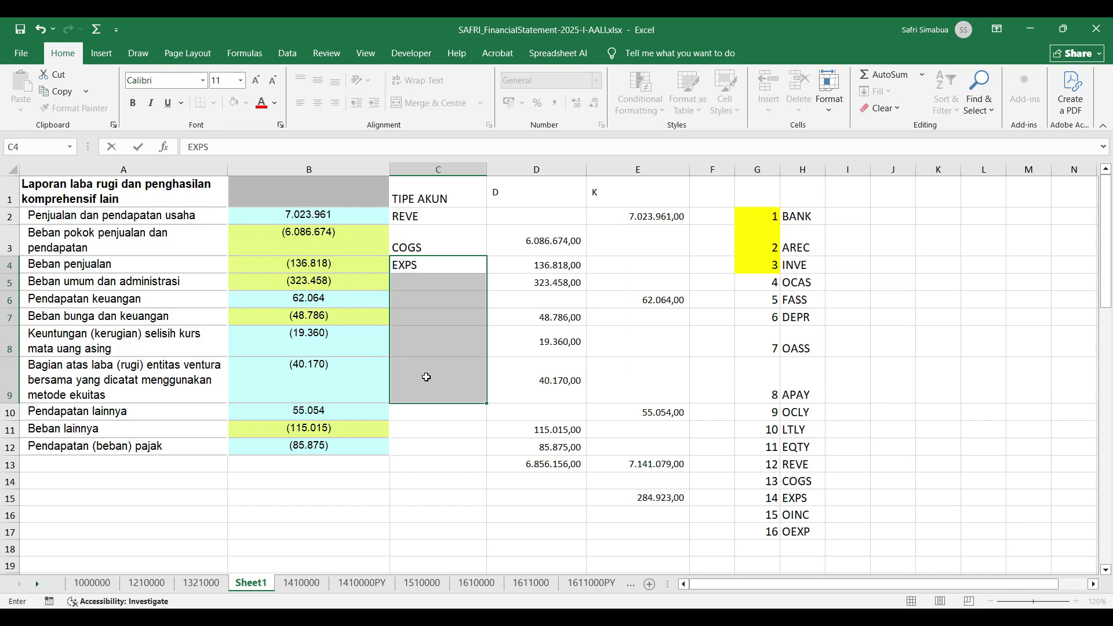
key("ctrl+Return")
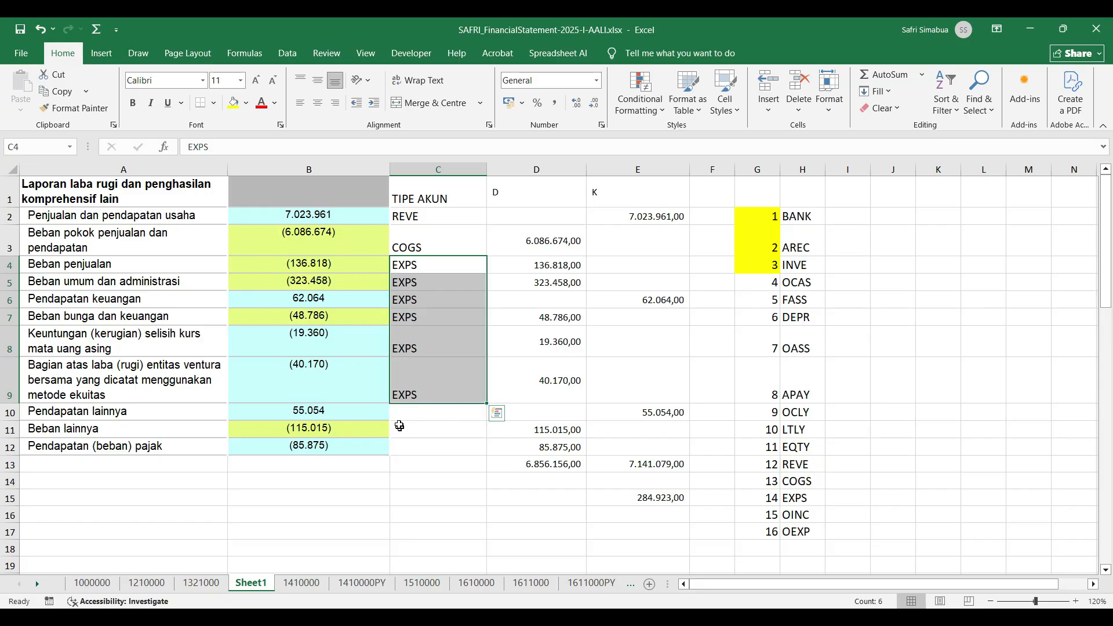
Step: Assign account type OINC to Pendapatan lainnya in C10, and OEXP to Beban lainnya and Pendapatan (beban) pajak in C11 and C12
left_click(402, 415)
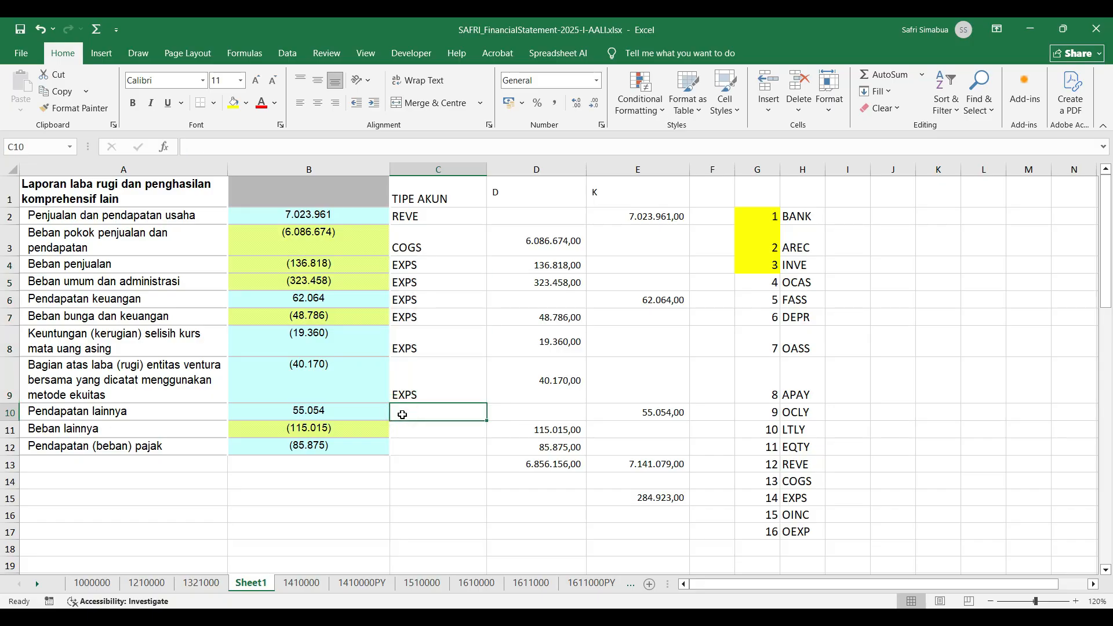
left_click(786, 515)
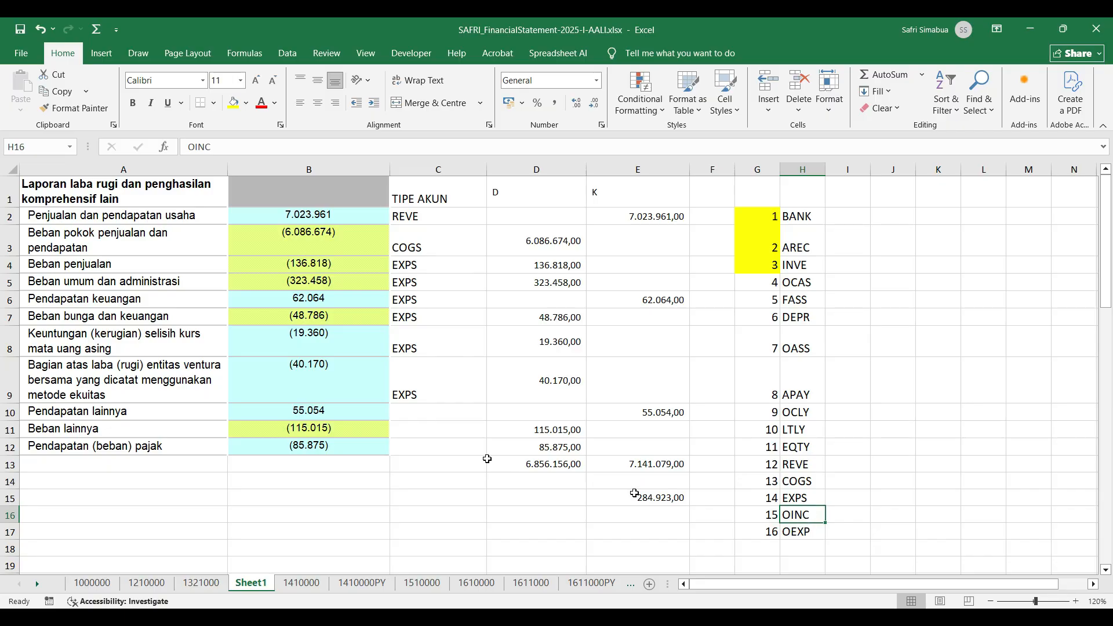
left_click(431, 414)
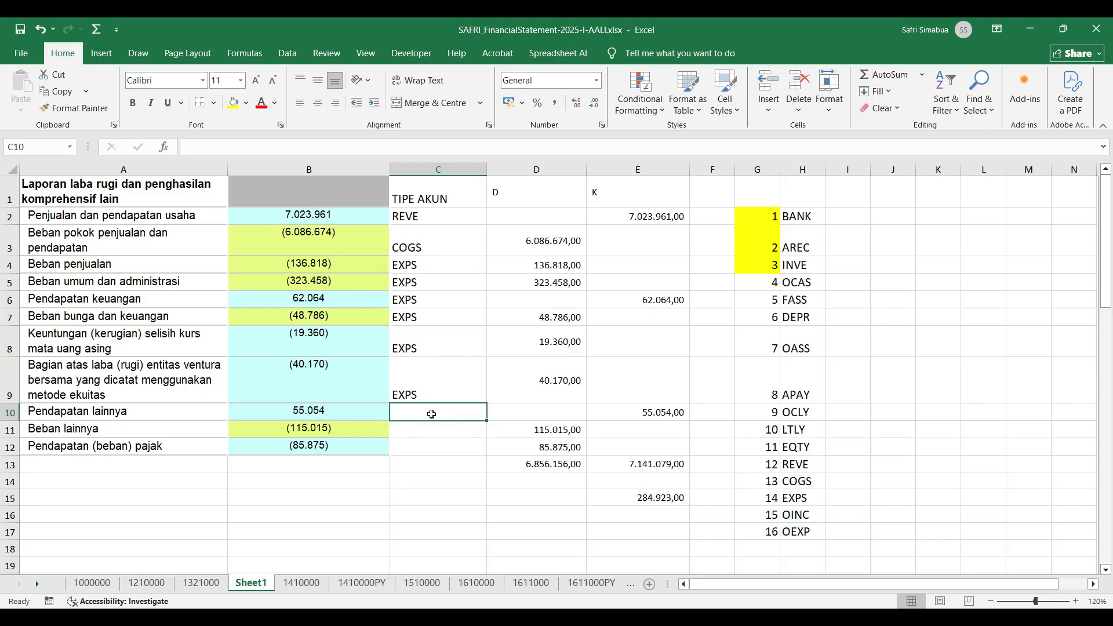
type("OINC")
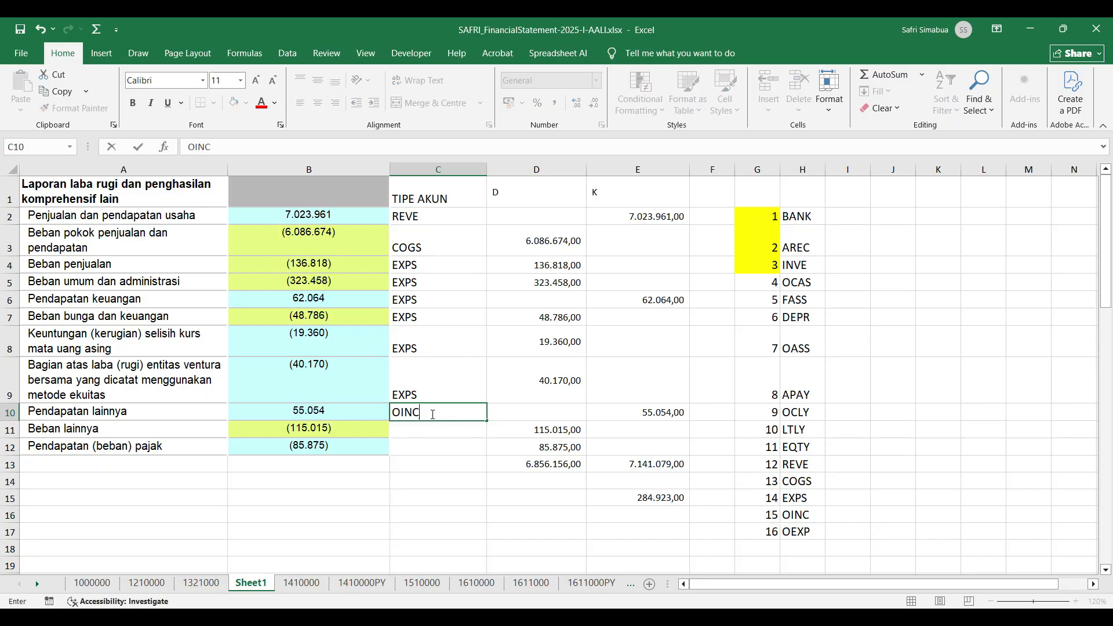
left_click(404, 428)
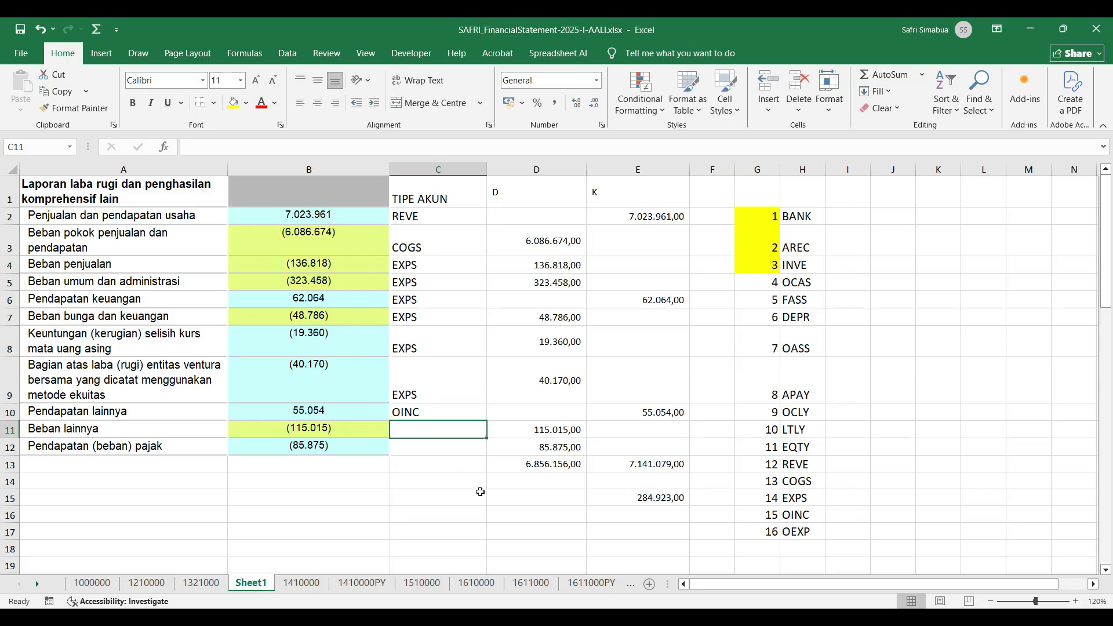
type("OEXP")
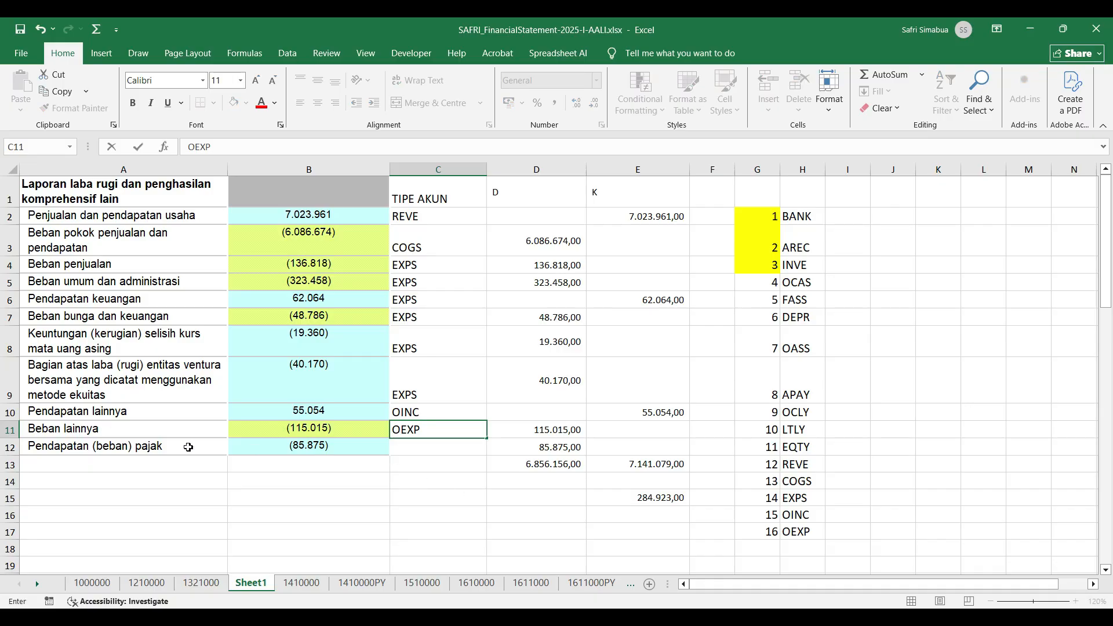
left_click(168, 447)
left_click(434, 448)
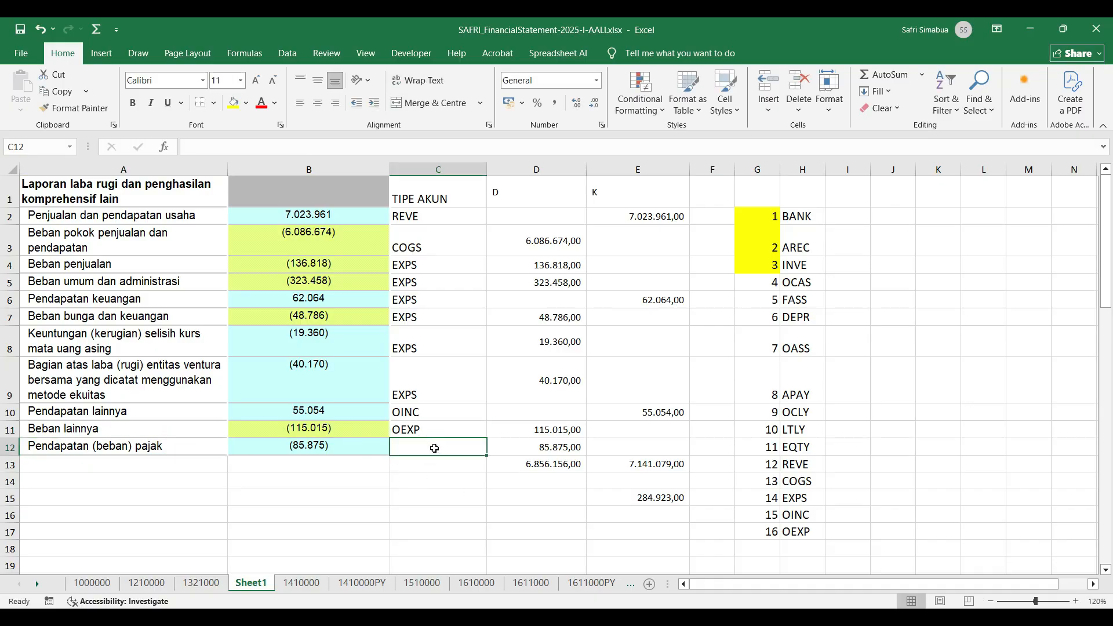
type("OEXP")
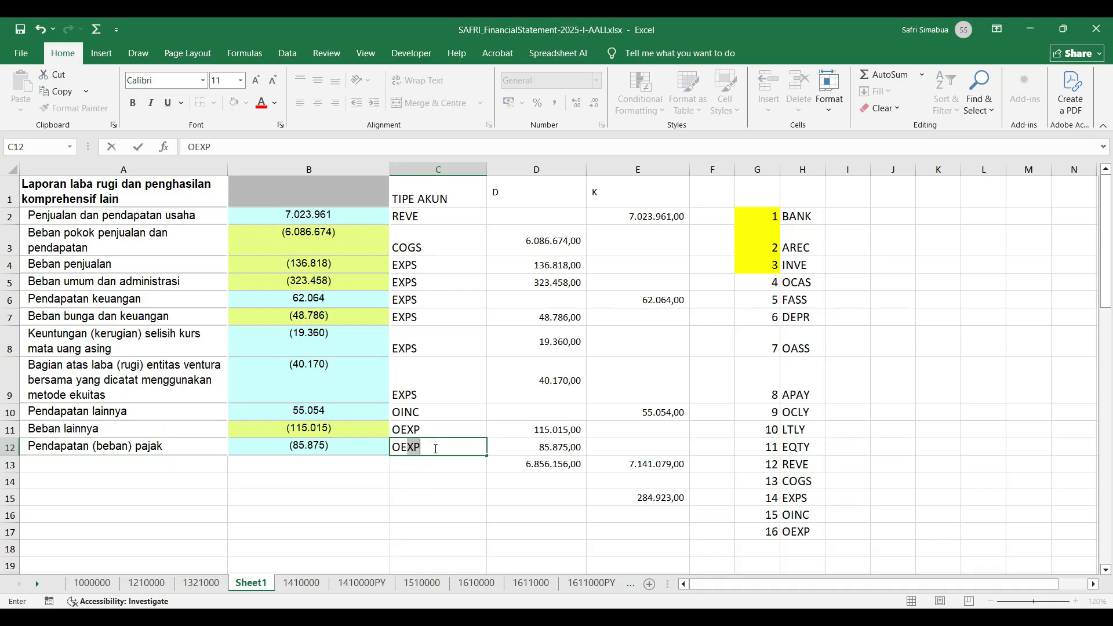
left_click(535, 501)
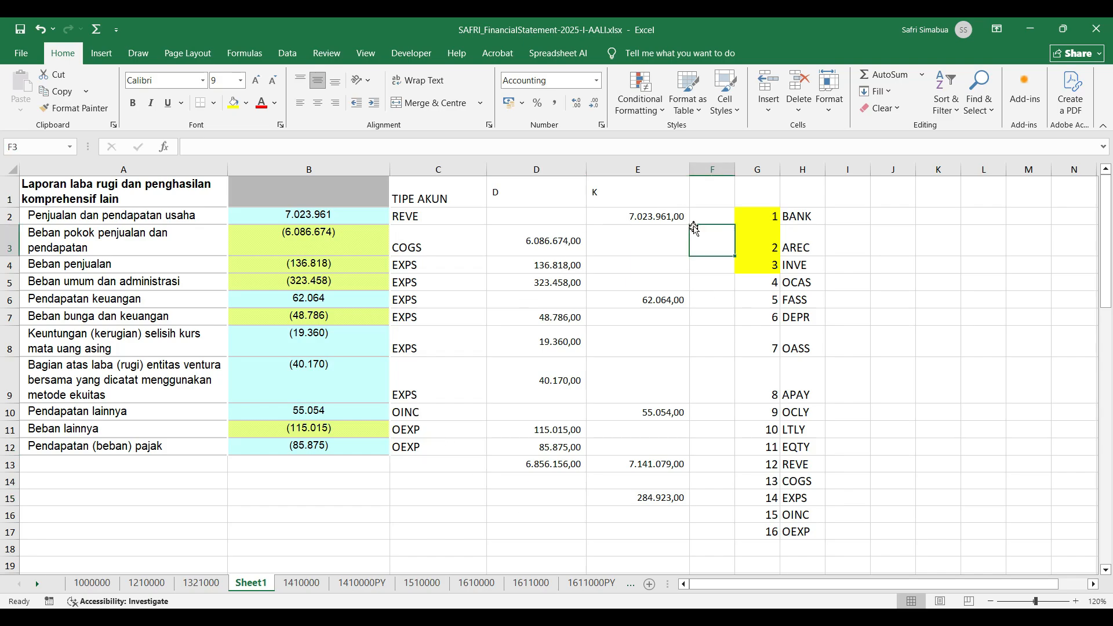
left_click(620, 210)
left_click(592, 259)
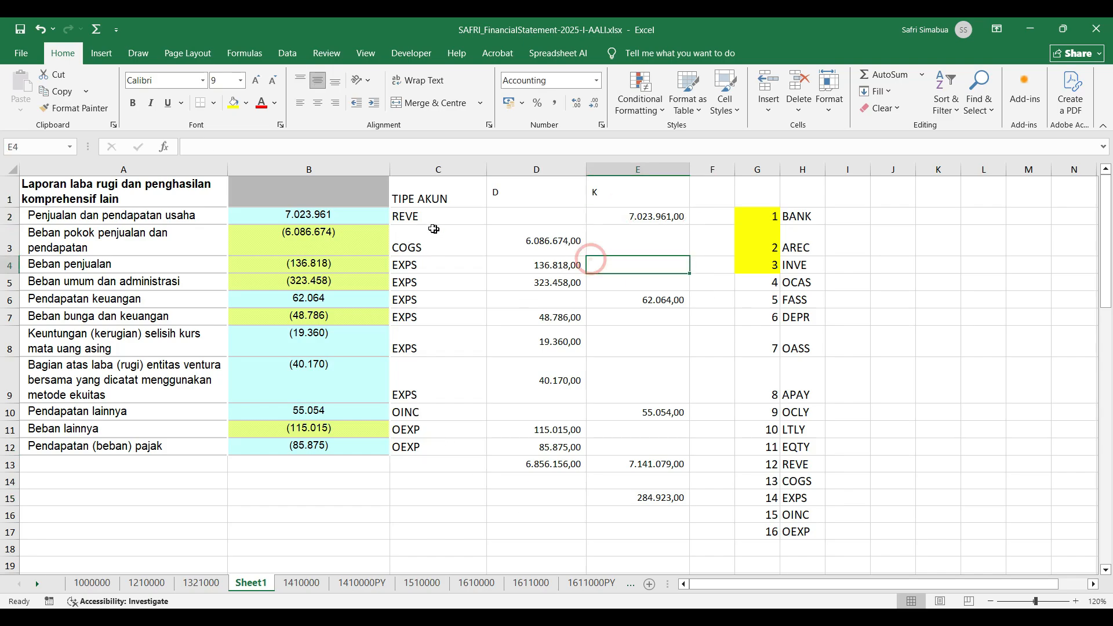
left_click_drag(423, 214, 416, 457)
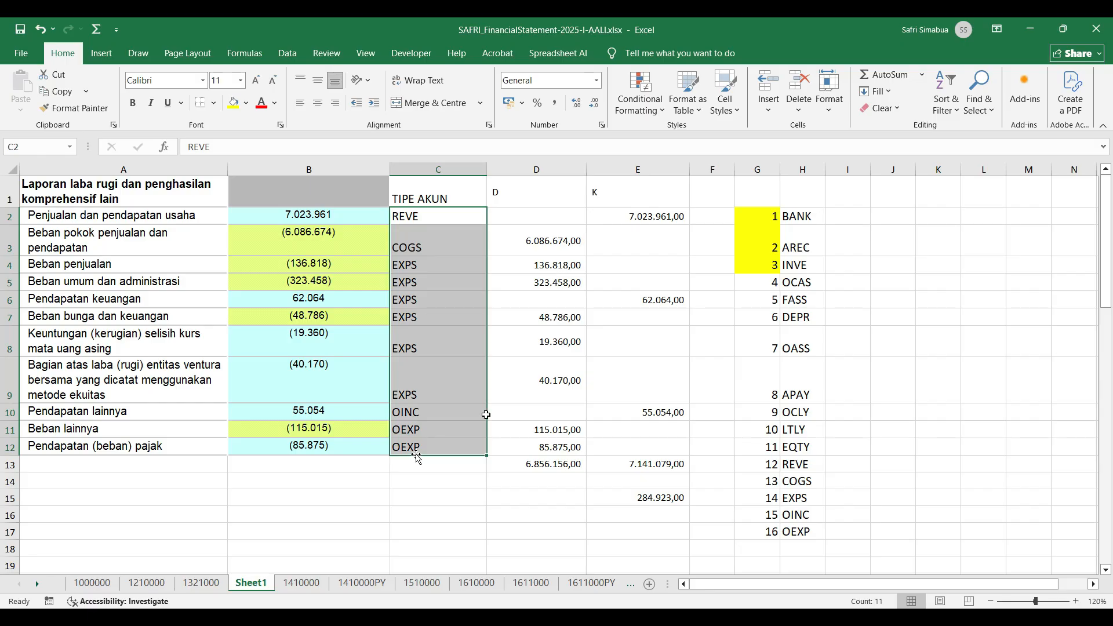
left_click(441, 220)
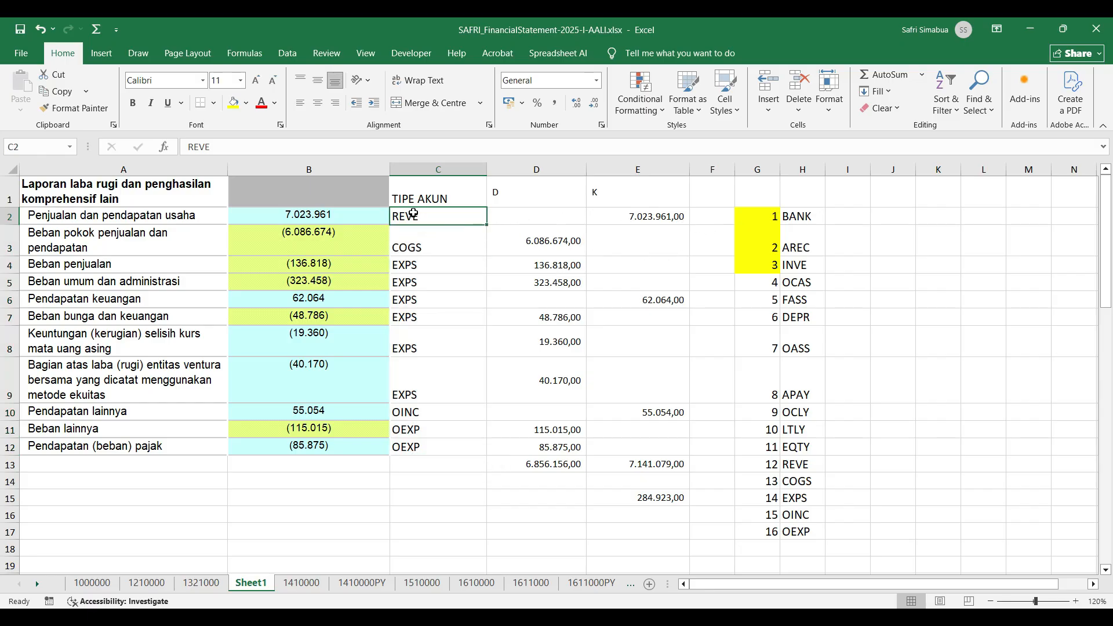
left_click(437, 266)
left_click_drag(418, 198, 396, 448)
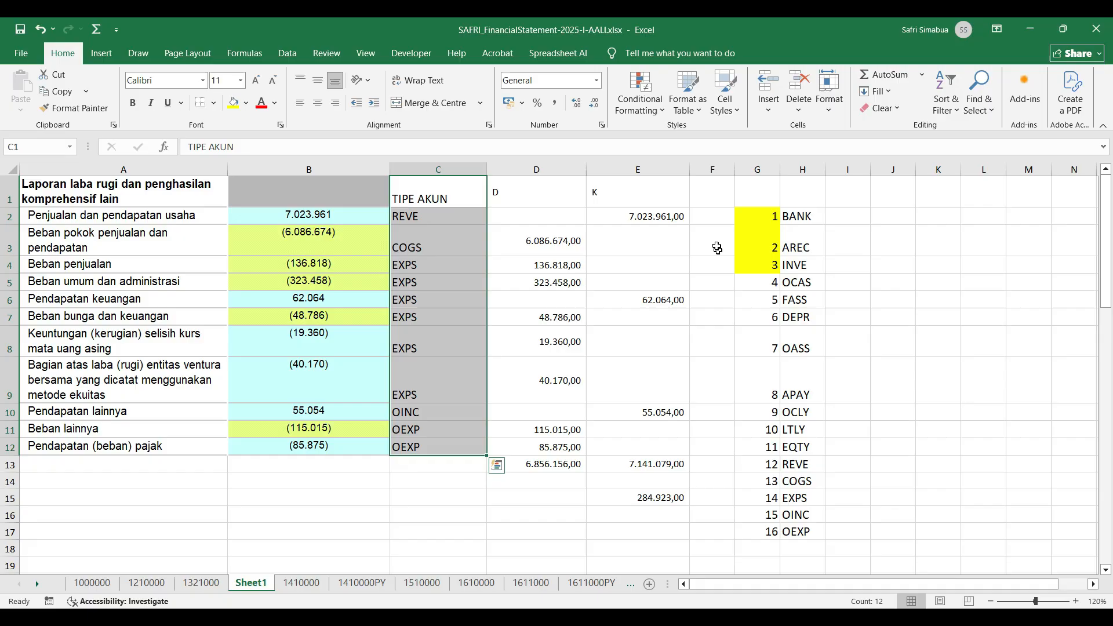
Step: Move the Penjualan dan pendapatan usaha amount from credit cell E2 to debit cell D2
left_click(664, 215)
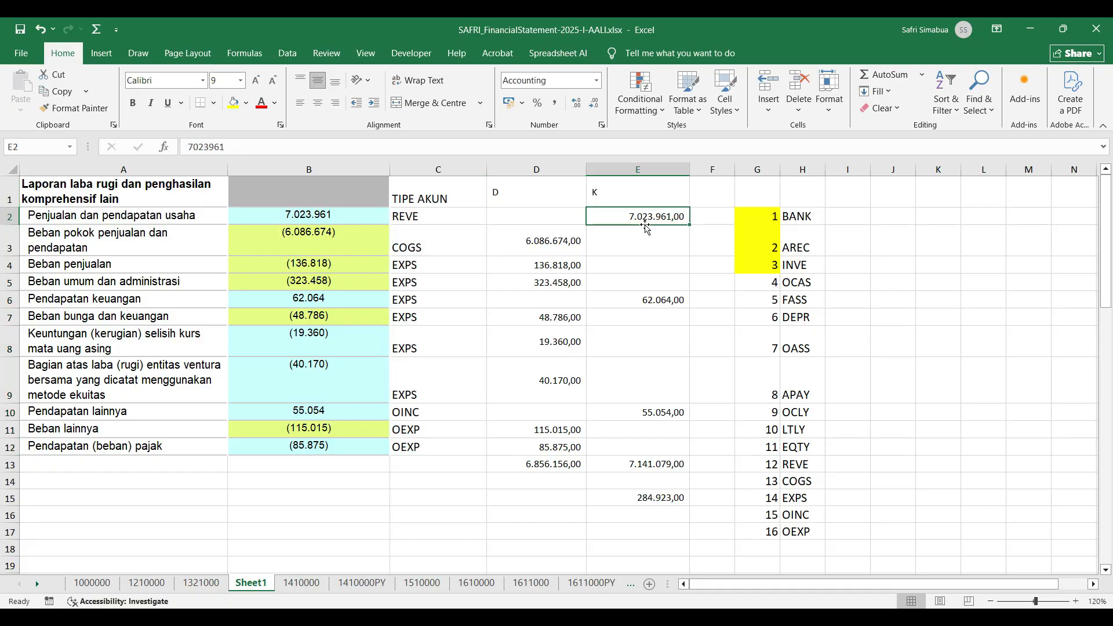
left_click_drag(647, 228, 567, 228)
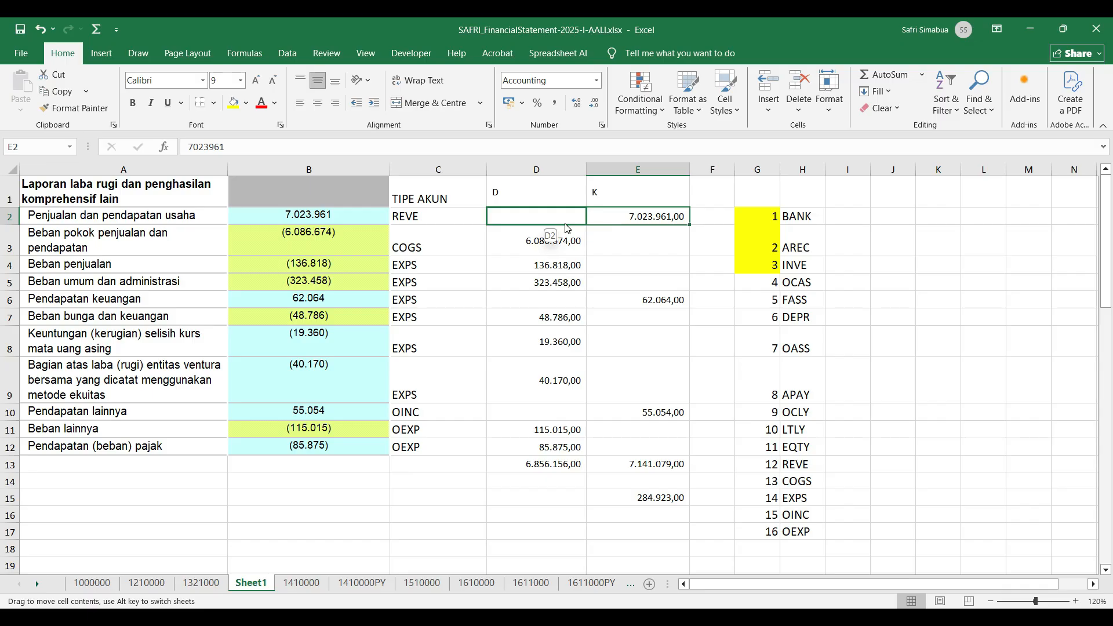
left_click_drag(567, 227, 567, 227)
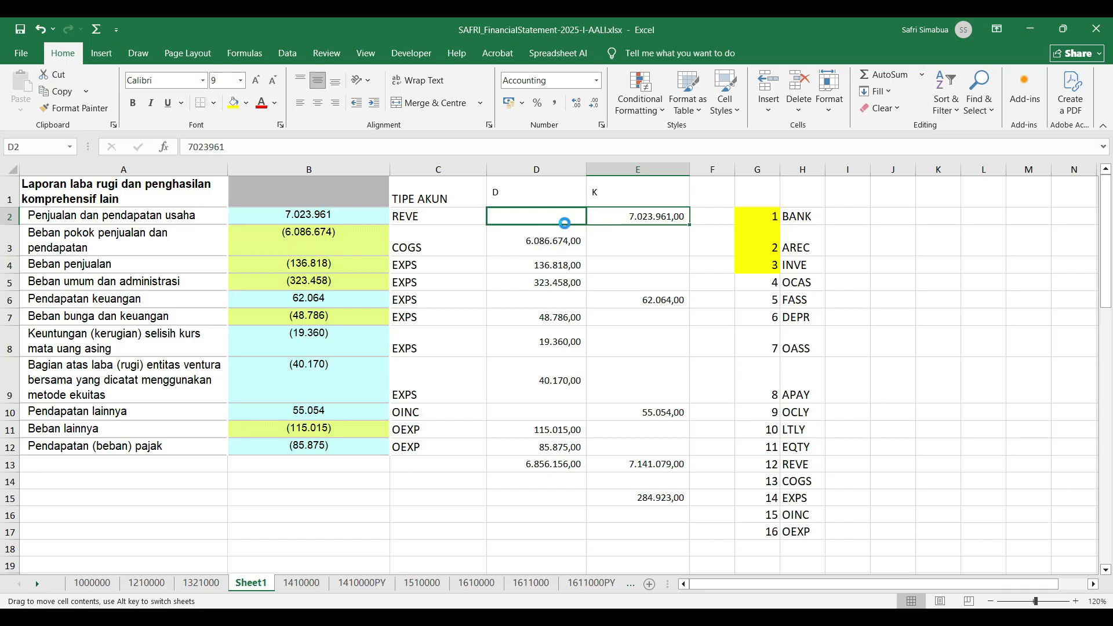
left_click(636, 300)
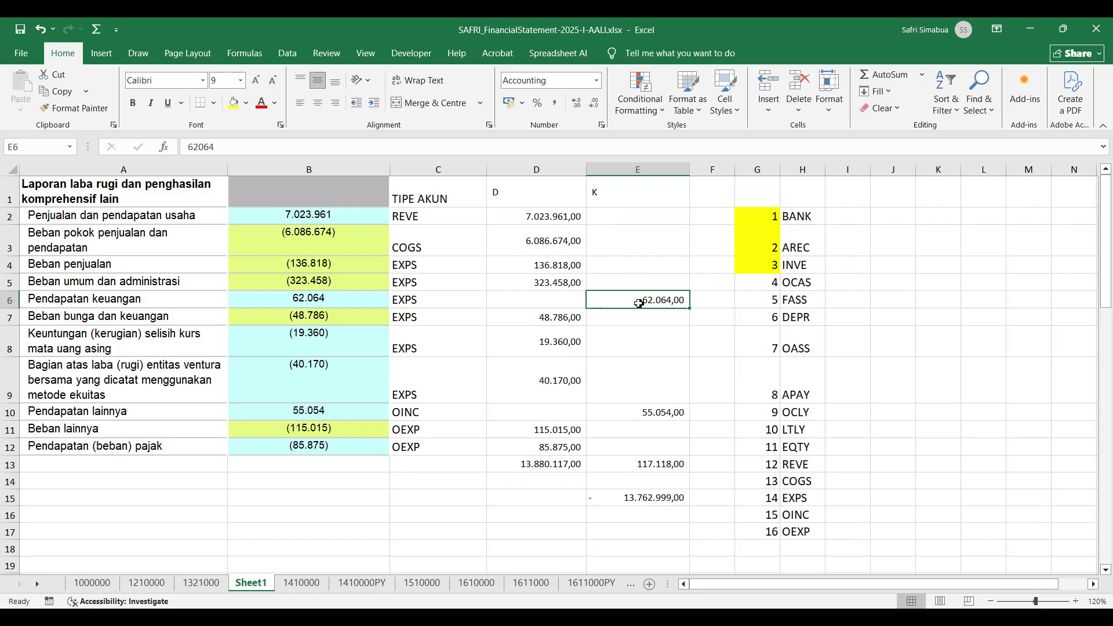
left_click(635, 335)
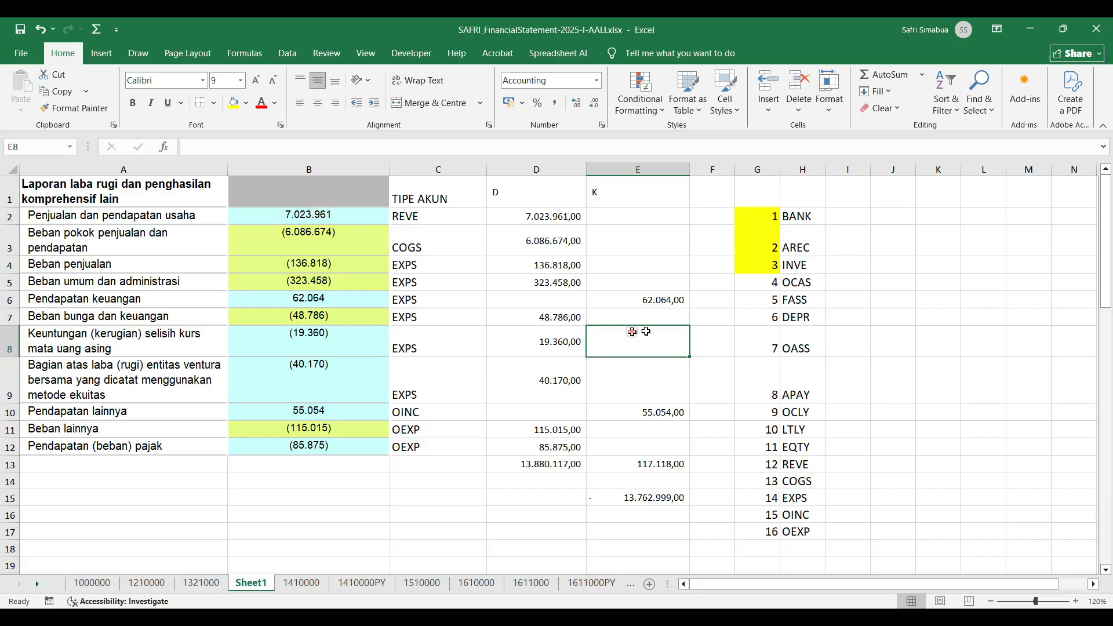
Step: Move the Pendapatan keuangan amount from credit cell E6 to debit cell D6 and make it negative, -62064
left_click(644, 300)
left_click_drag(424, 264, 421, 347)
left_click(649, 303)
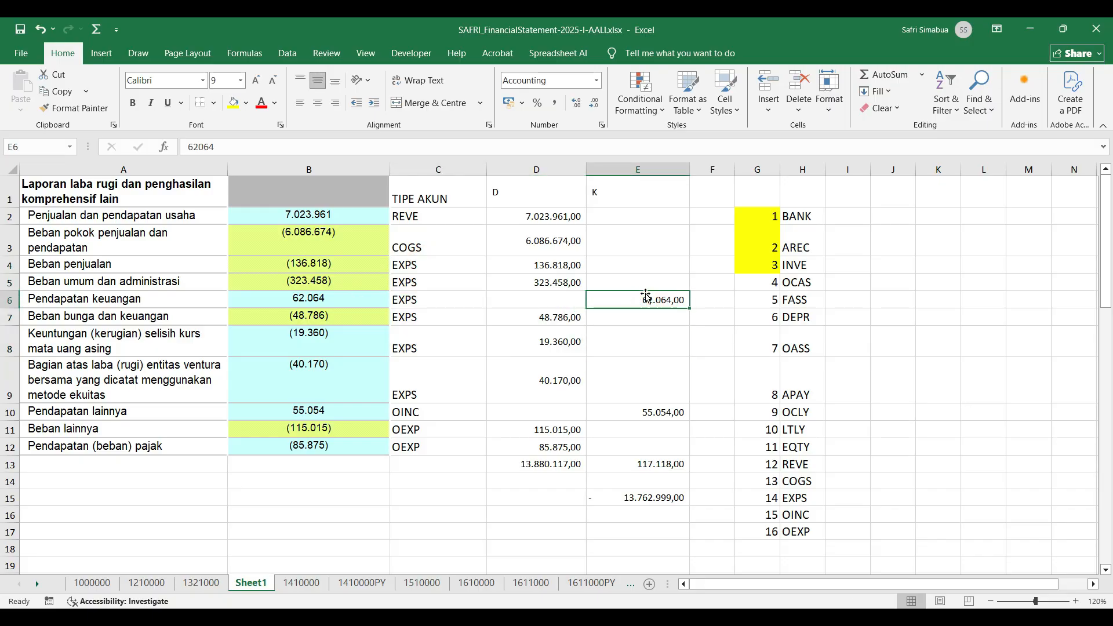
left_click_drag(617, 310, 539, 298)
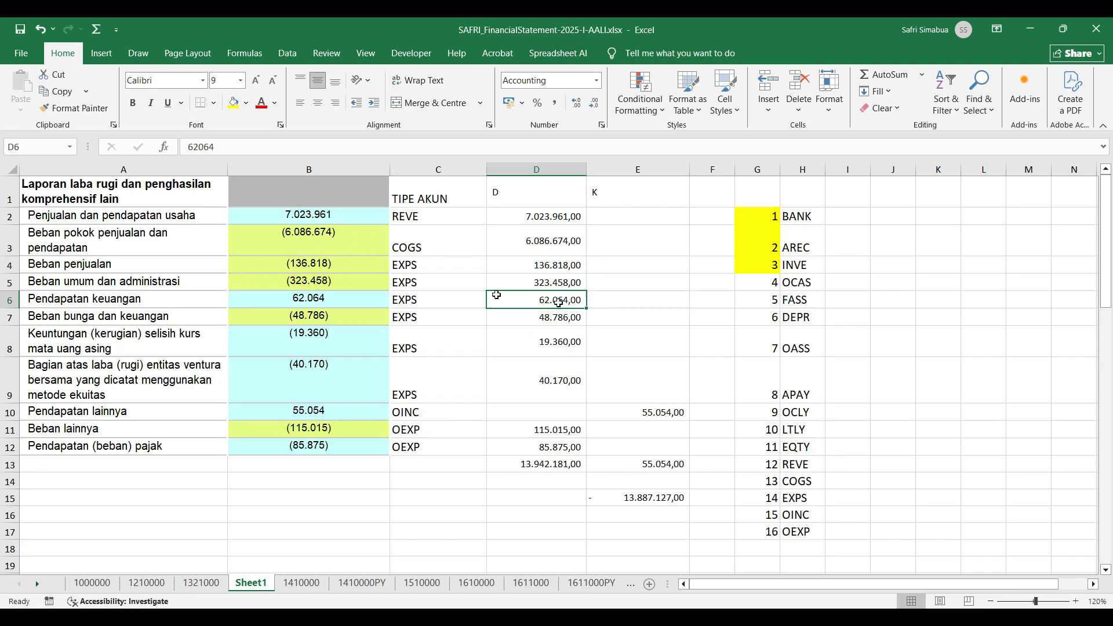
left_click(189, 145)
type("-")
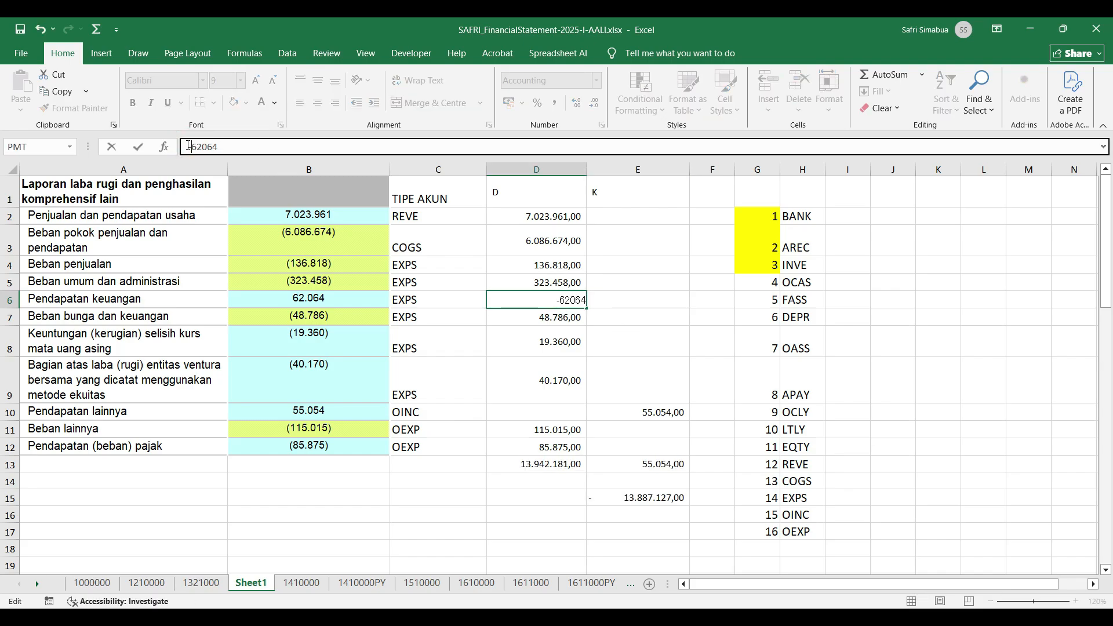
key("Return")
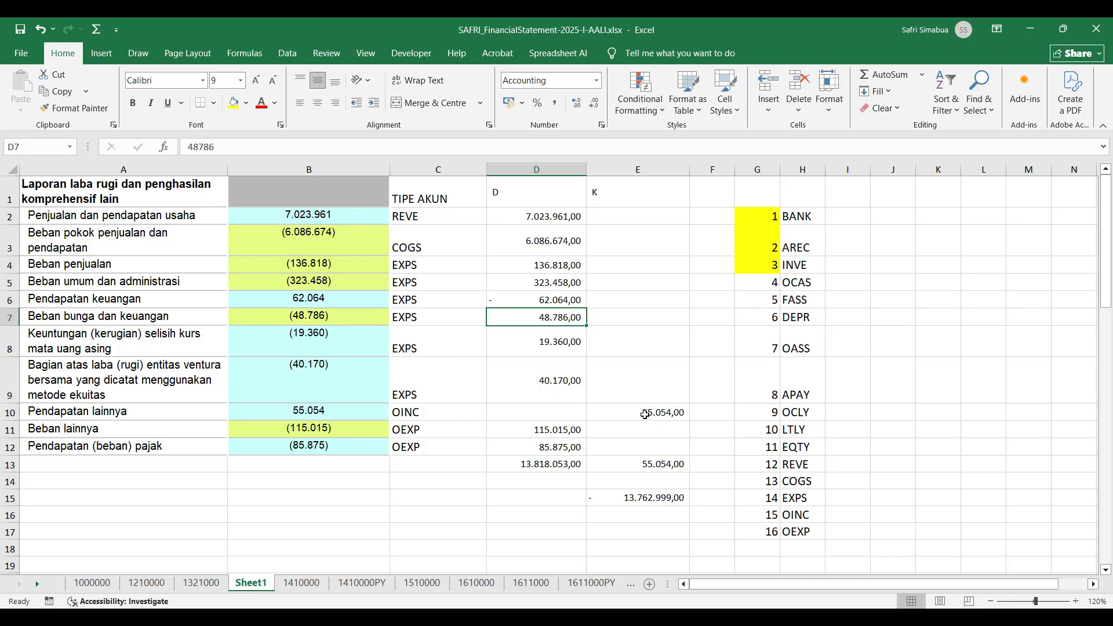
Step: Move the Pendapatan lainnya amount from credit cell E10 to debit cell D10
left_click(645, 414)
left_click_drag(648, 421, 569, 425)
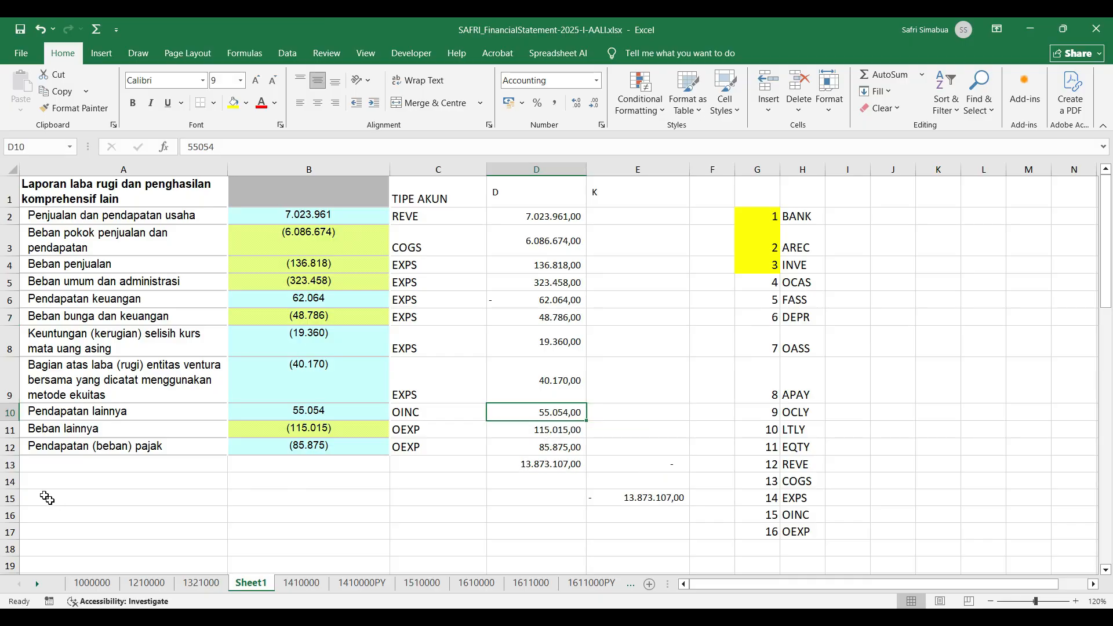
left_click(11, 466)
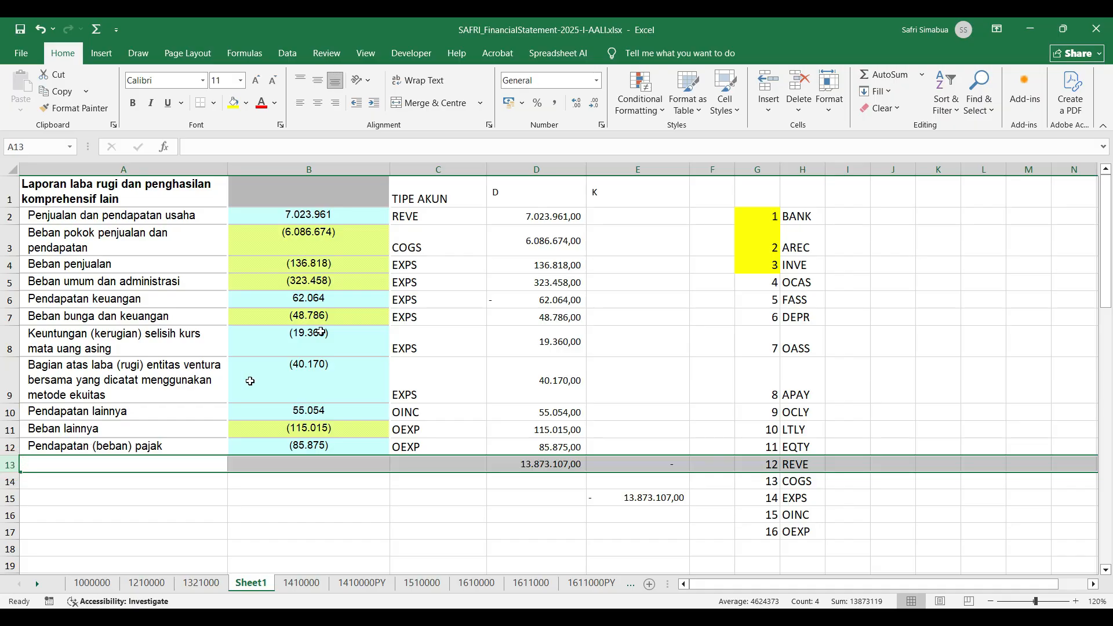
Step: Change the debit column heading in D1 to SALDO AWAL
left_click(540, 186)
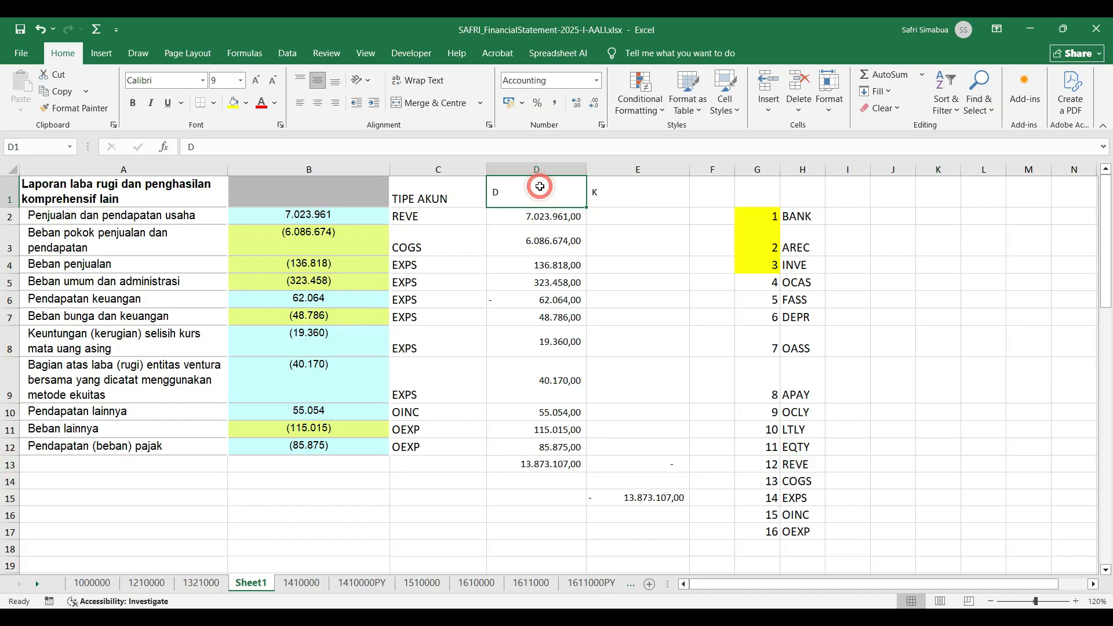
type("SA")
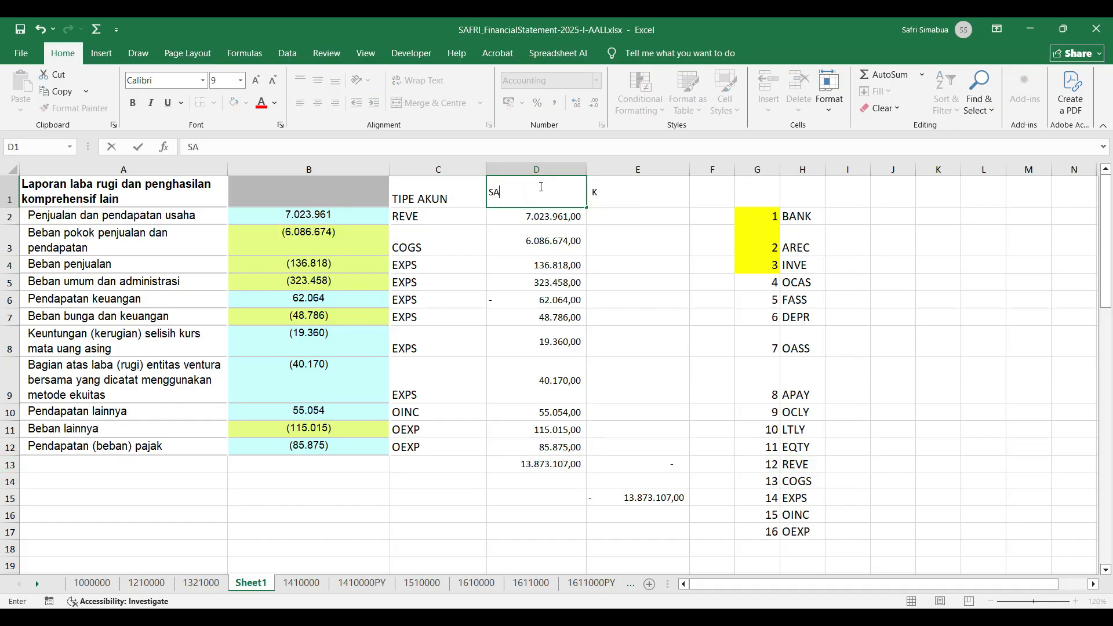
type("LDO AWAL")
left_click(743, 328)
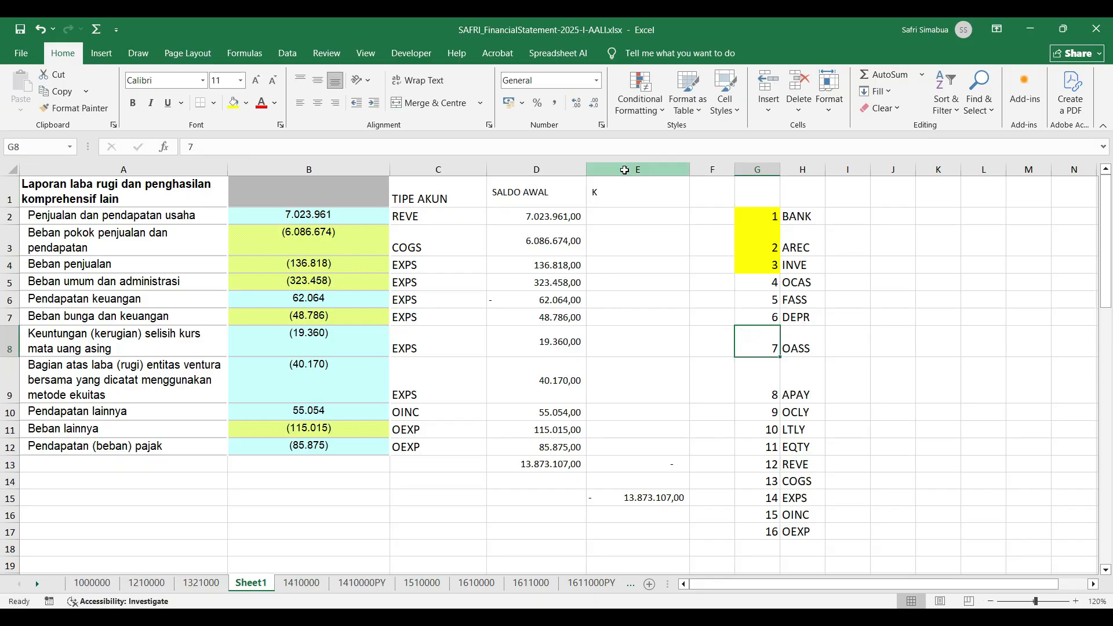
Step: Delete the whole credit column E, headed K
left_click_drag(624, 170, 672, 194)
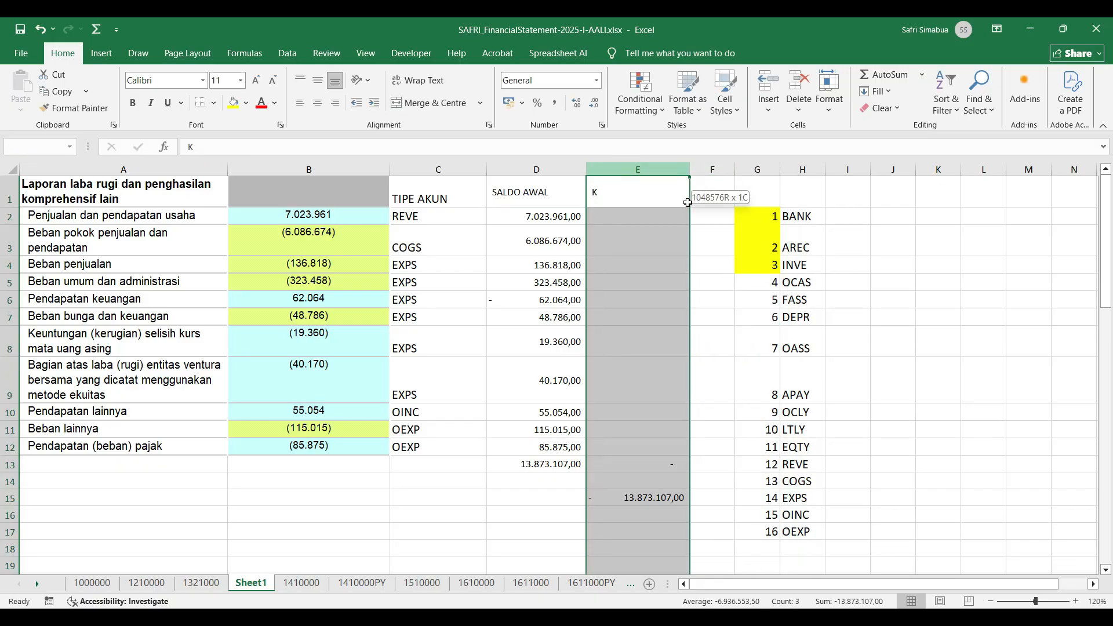
right_click(651, 169)
left_click(686, 313)
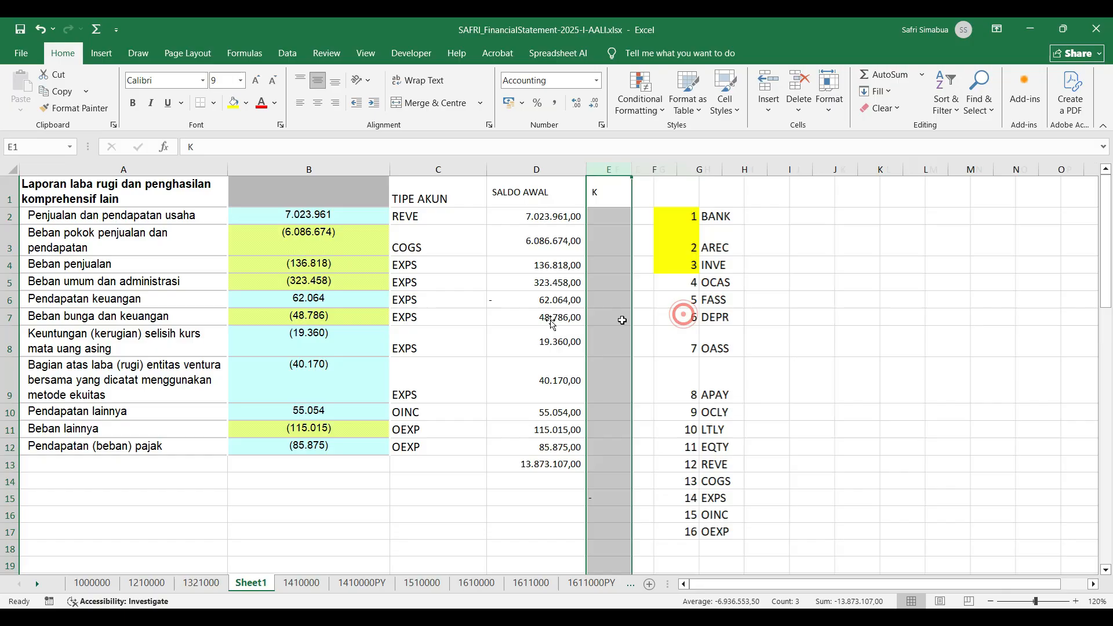
left_click(392, 321)
key("Left")
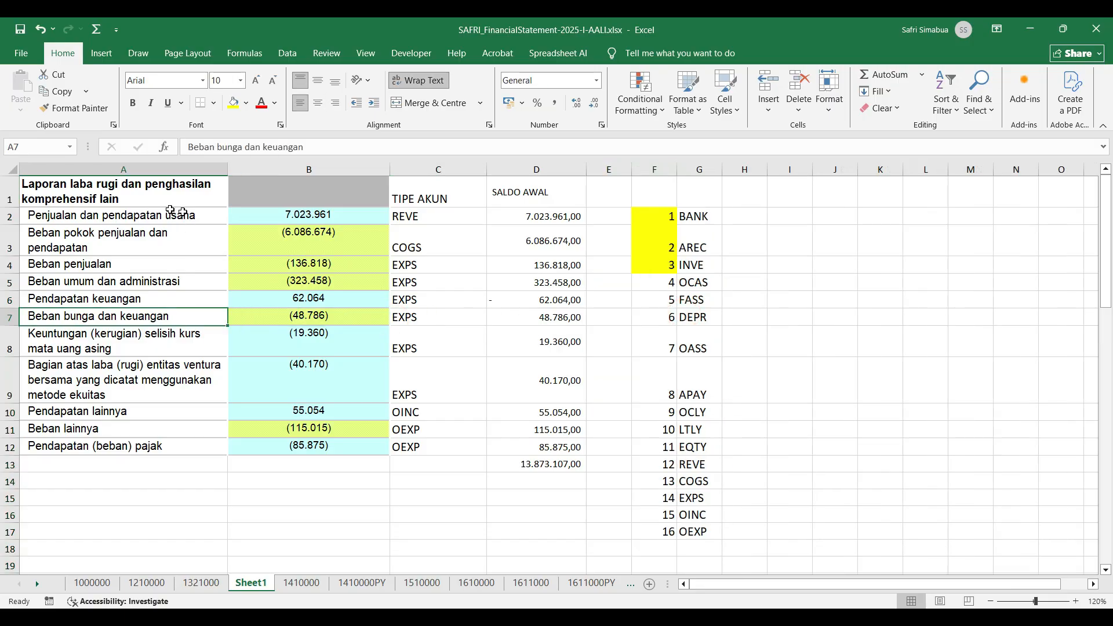
Step: Replace the report title in A1 with the heading NAMA AKUN
left_click(33, 189)
type("NA")
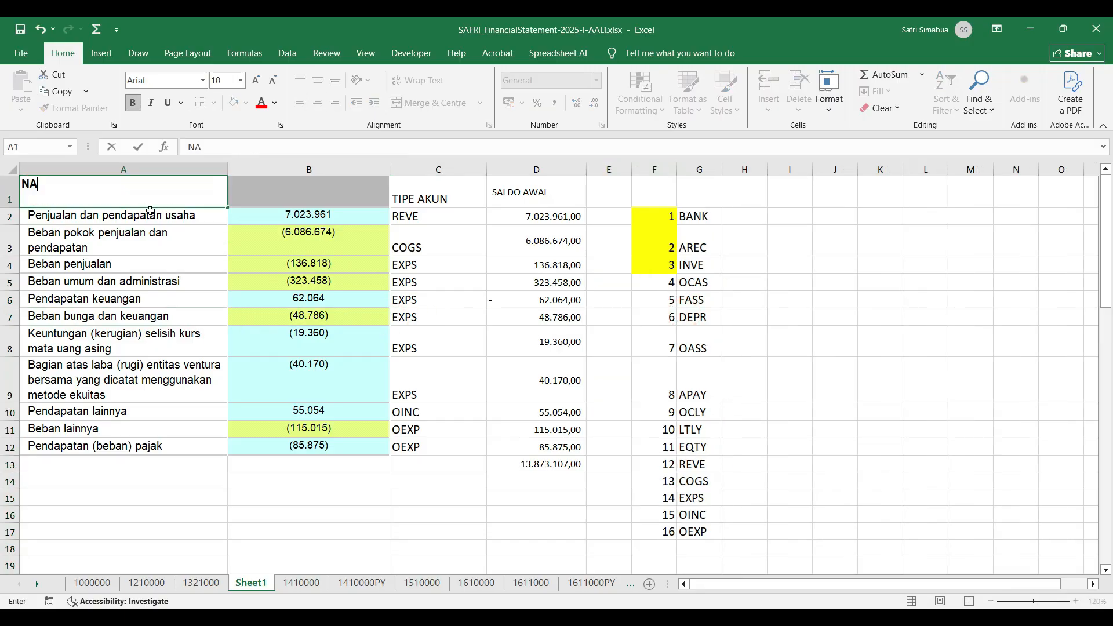
type("MA AKUN")
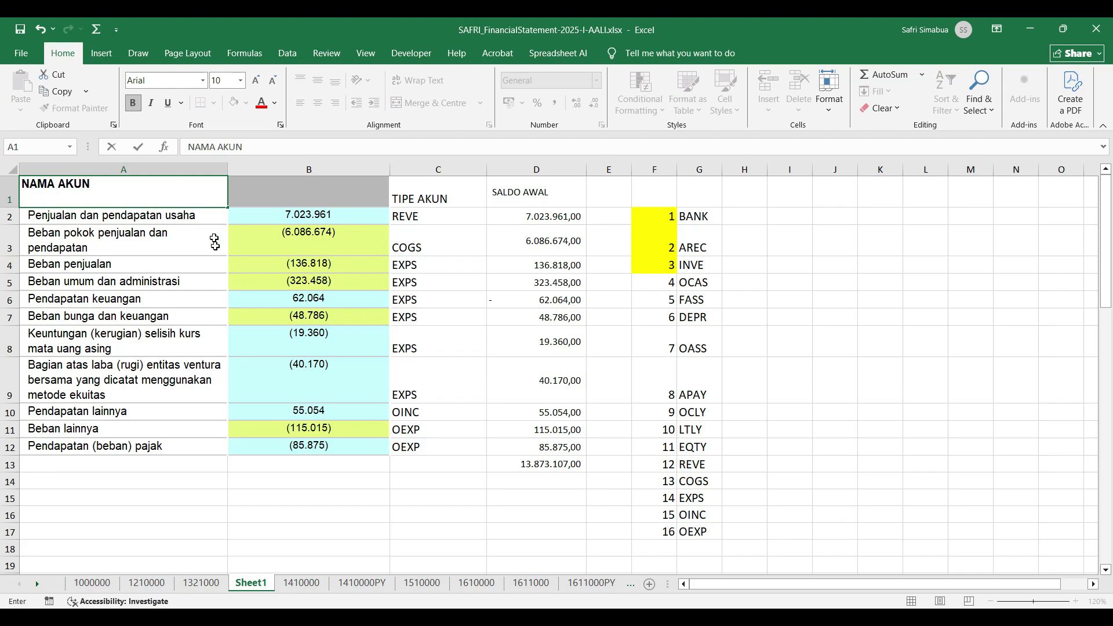
left_click(210, 313)
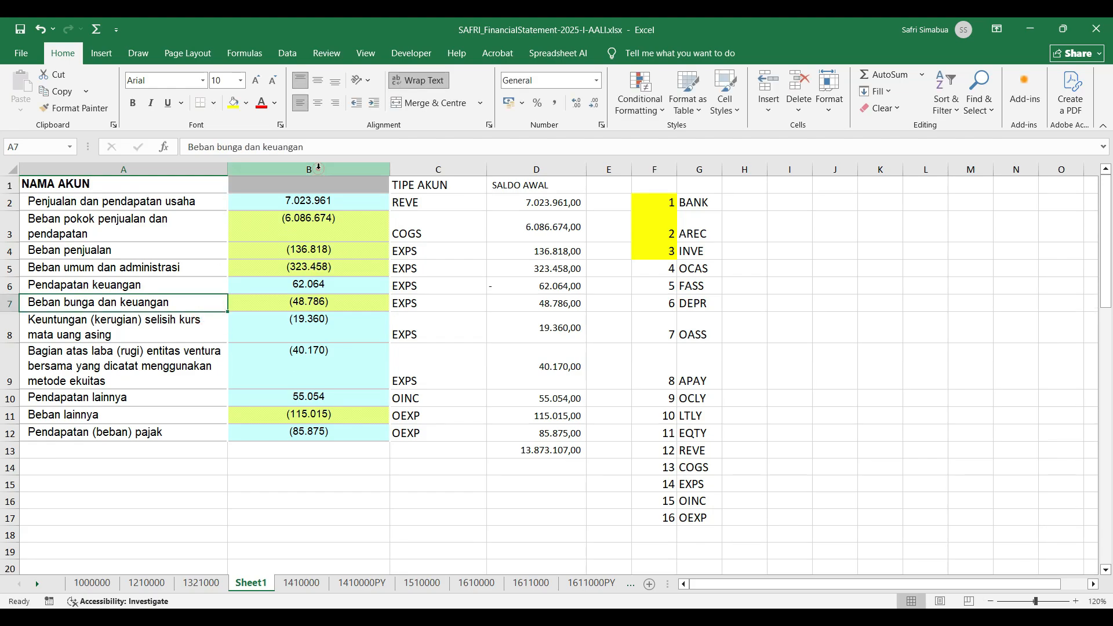
Step: Delete column B with the original colour-filled report amounts
left_click(318, 167)
right_click(312, 173)
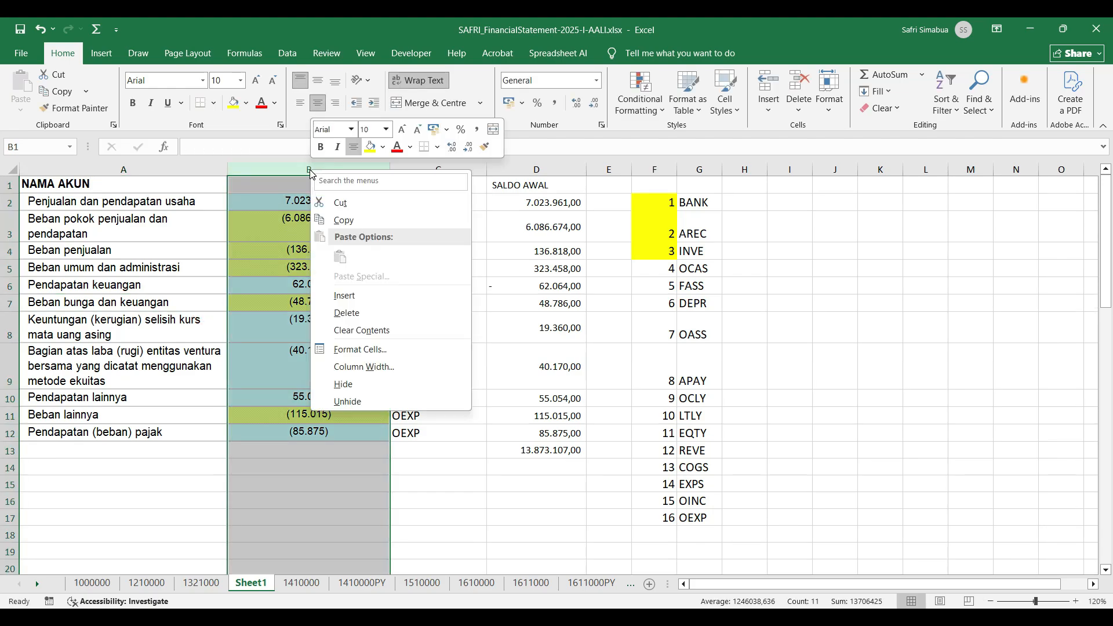
left_click(348, 313)
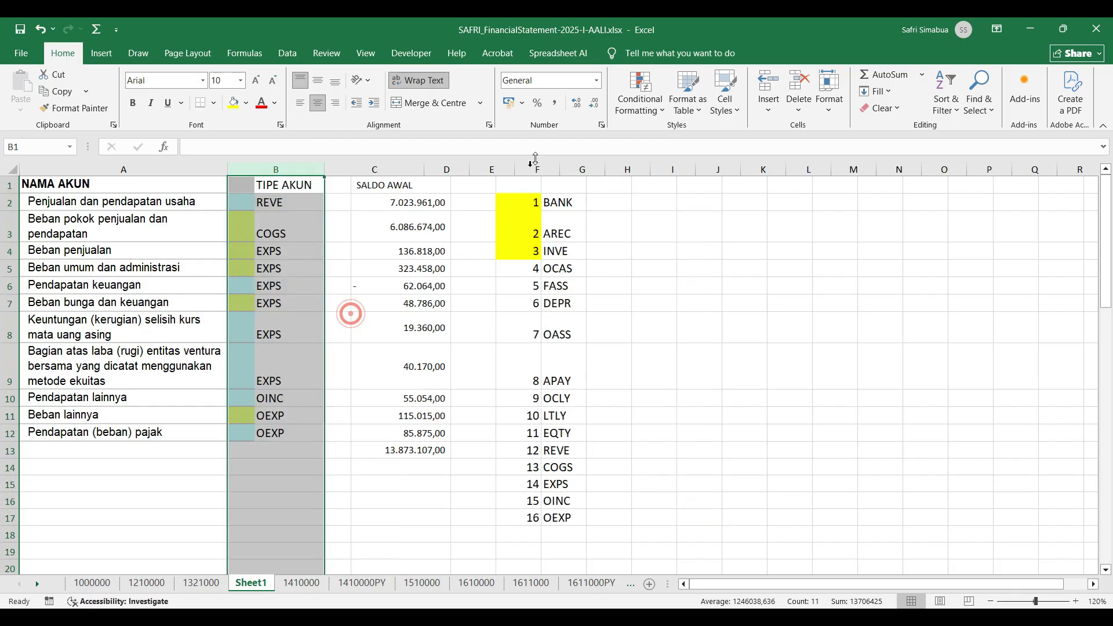
left_click(406, 203)
Step: Insert six blank columns before the NAMA AKUN column
left_click(93, 169)
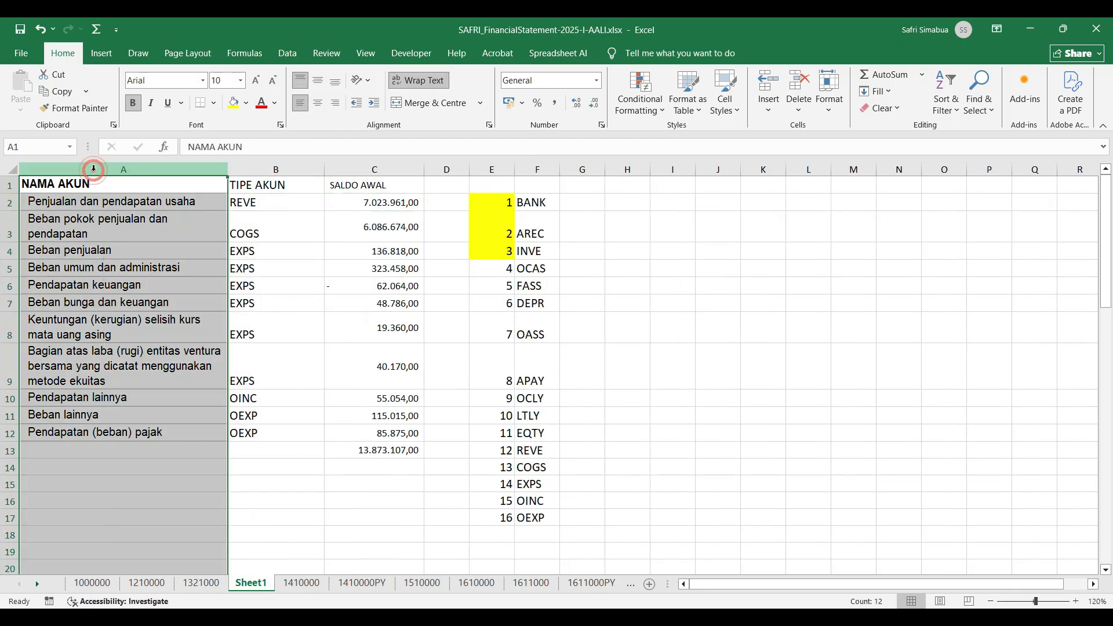
right_click(94, 169)
left_click(128, 297)
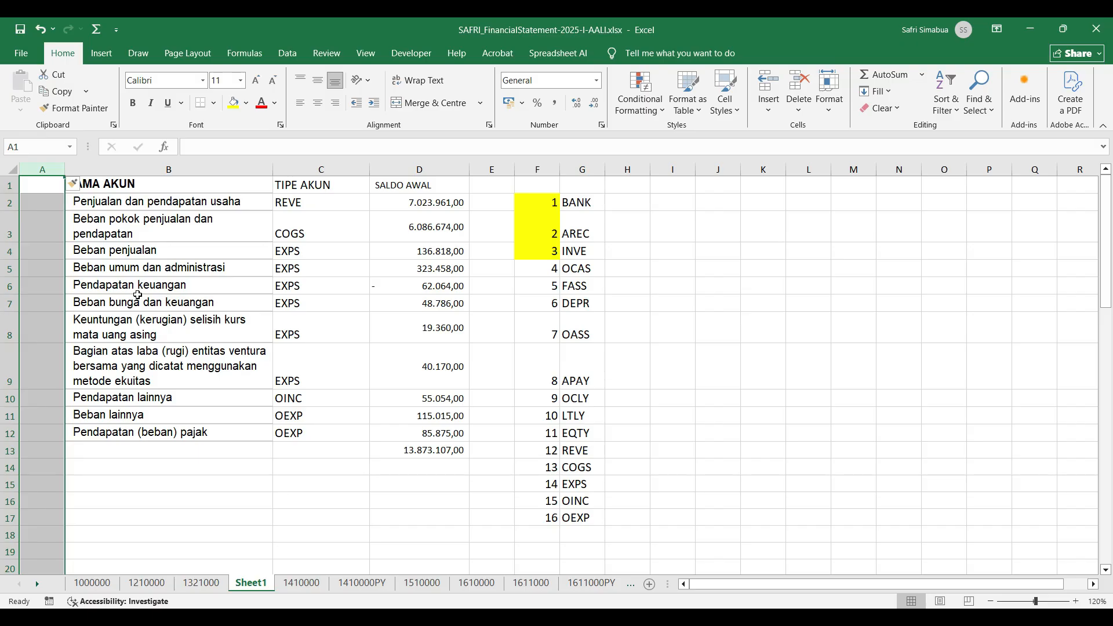
key("F4")
key("F4")
key("F4")
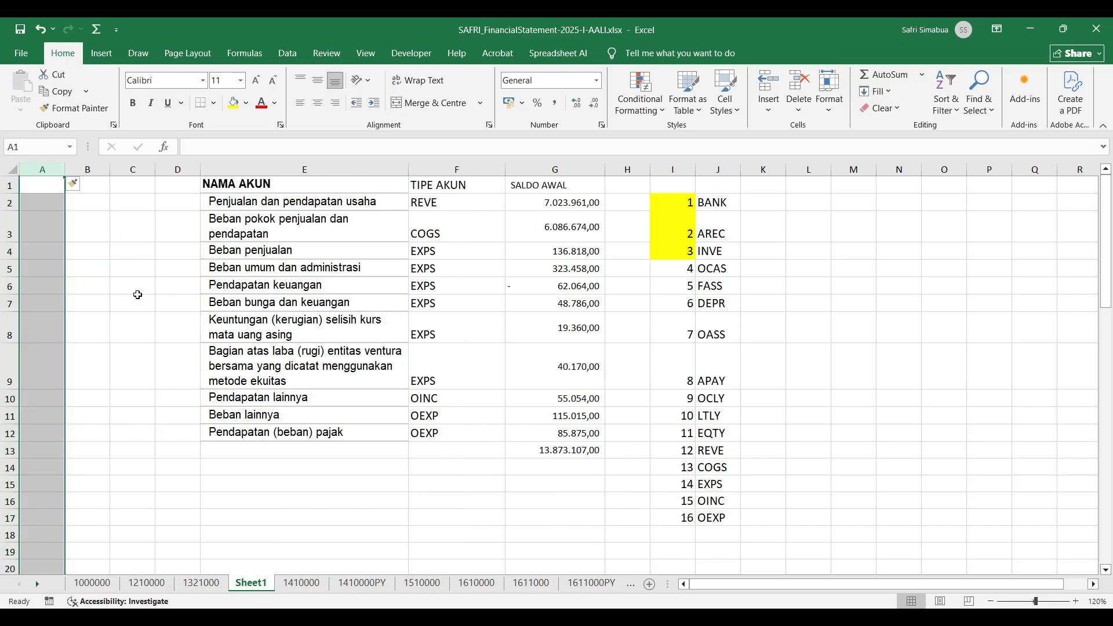
key("F4")
key("F4")
Step: Enter the heading NOMOR AKUN in F1, beside NAMA AKUN
left_click(260, 186)
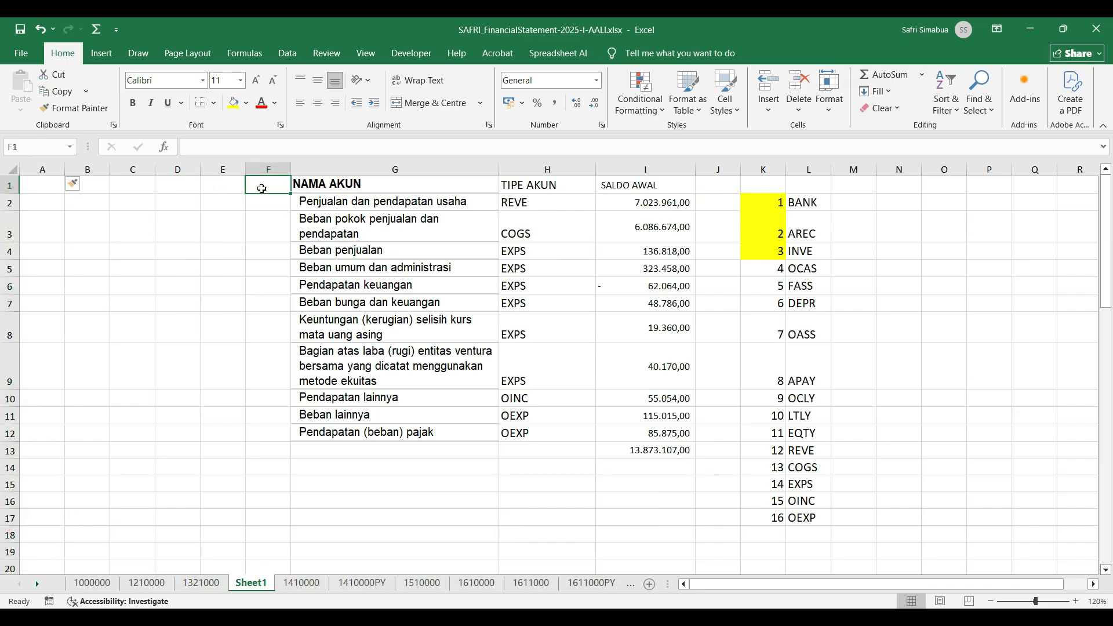
type("NO")
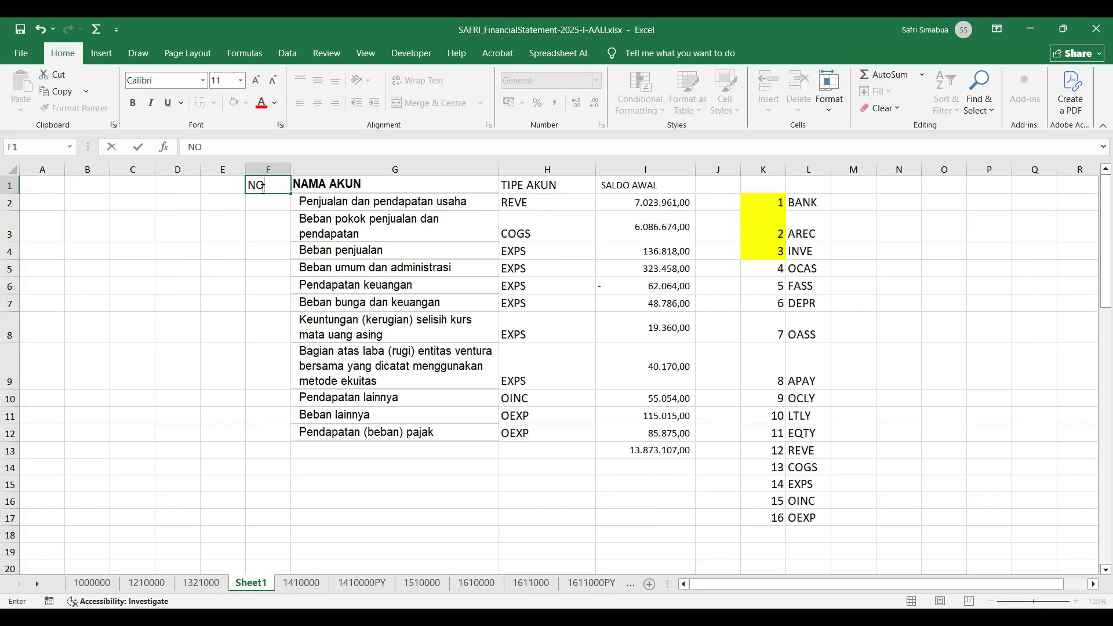
type("MOR A")
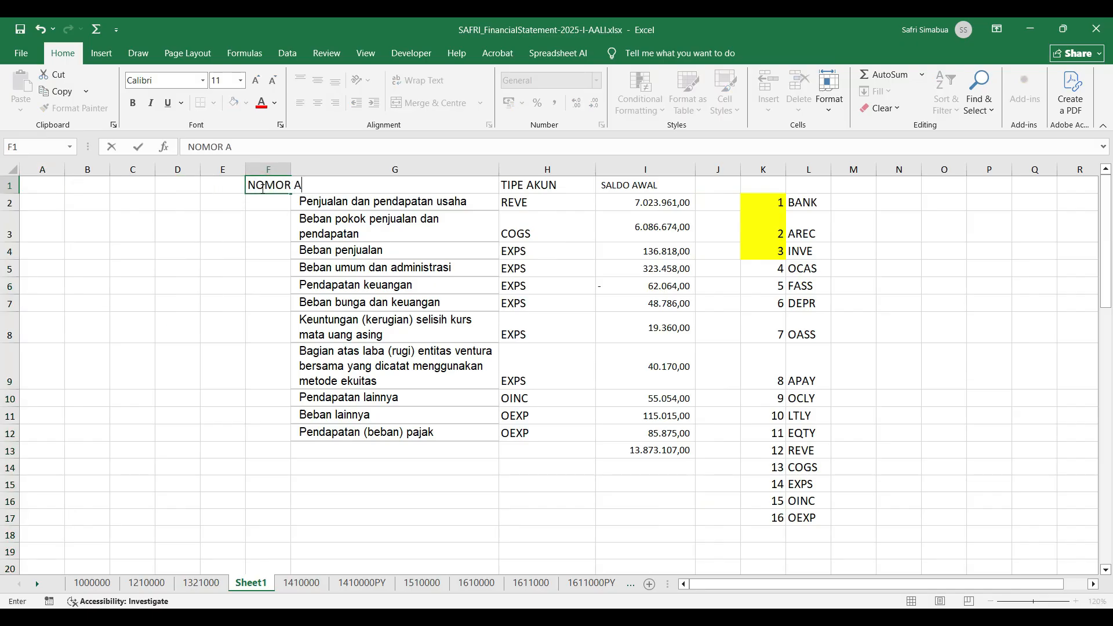
type("KUN")
left_click(393, 383)
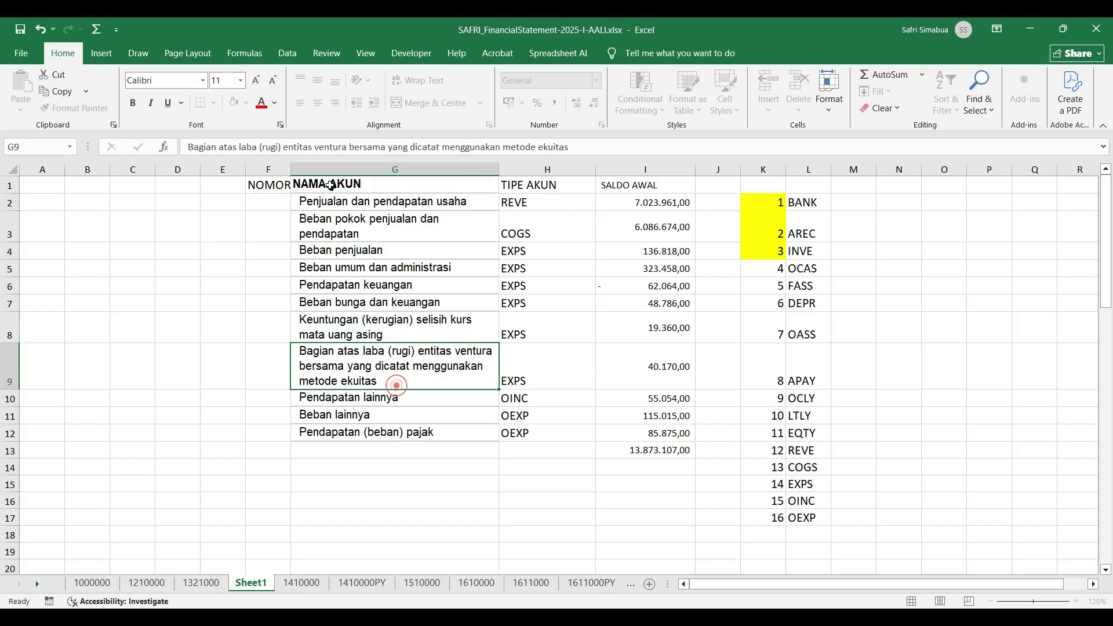
Step: Fit column F to the width of its NOMOR AKUN heading and make the headings in F1 to I1 bold
left_click_drag(294, 167, 675, 190)
double_click(293, 167)
left_click(305, 189)
left_click(549, 196)
key("ctrl+b")
left_click(762, 342)
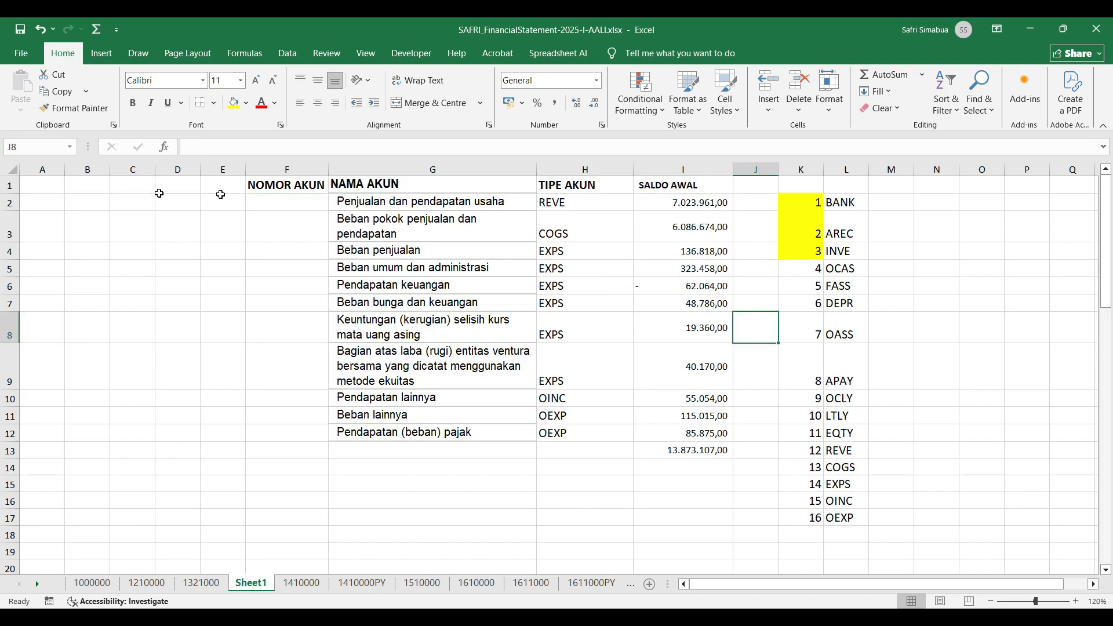
Step: Enter the leading account digit 4 in A2 for Penjualan dan pendapatan usaha and 5 in A3 for Beban pokok penjualan dan pendapatan
left_click(48, 202)
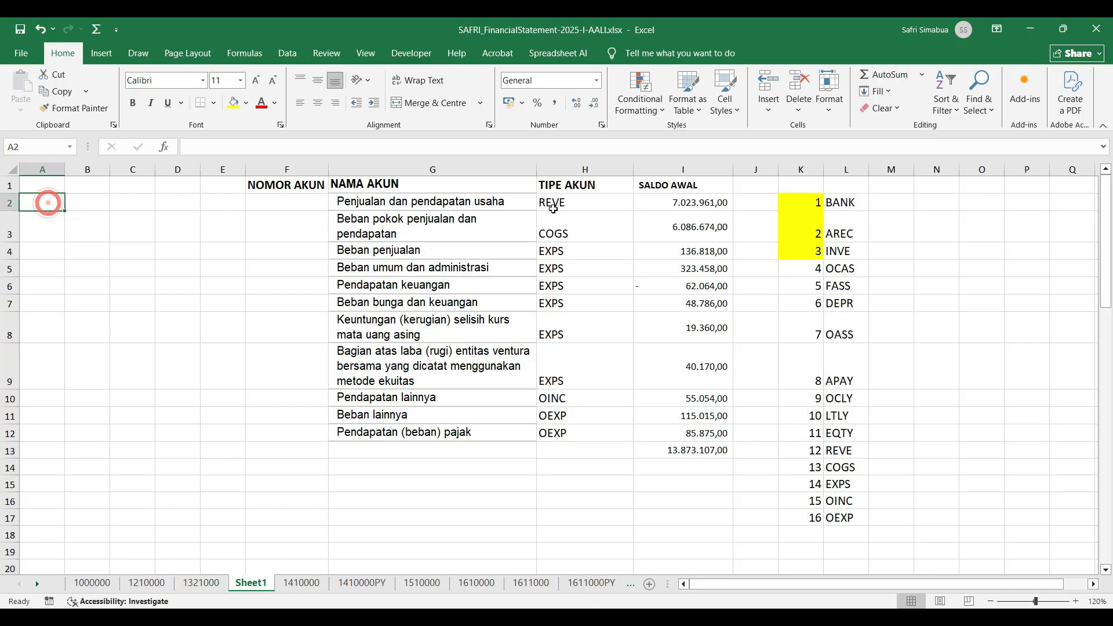
left_click(383, 204)
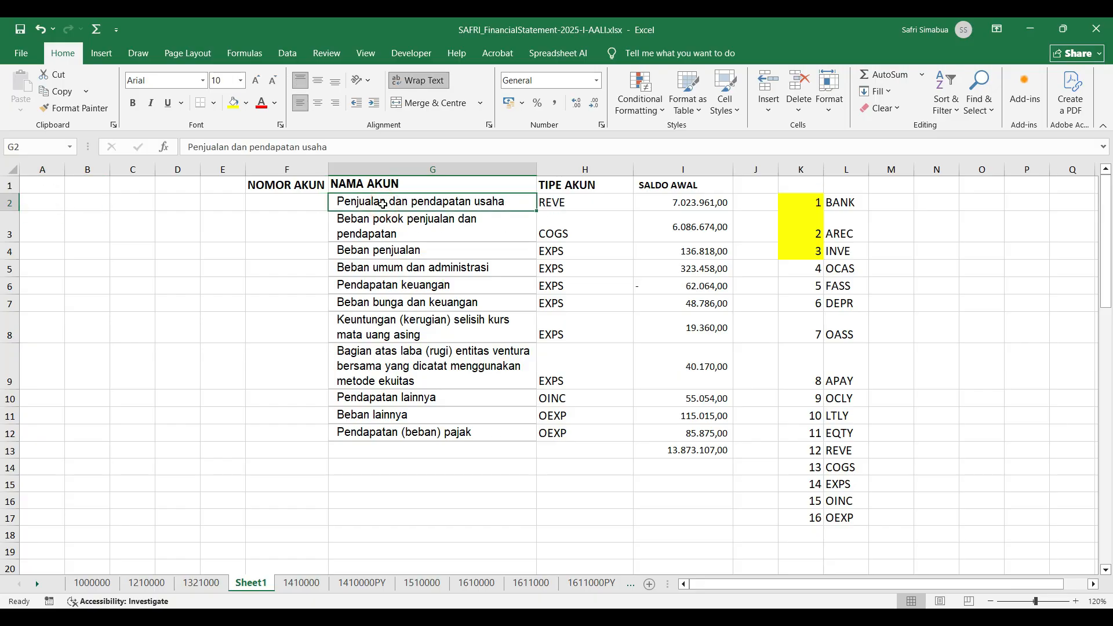
left_click(43, 203)
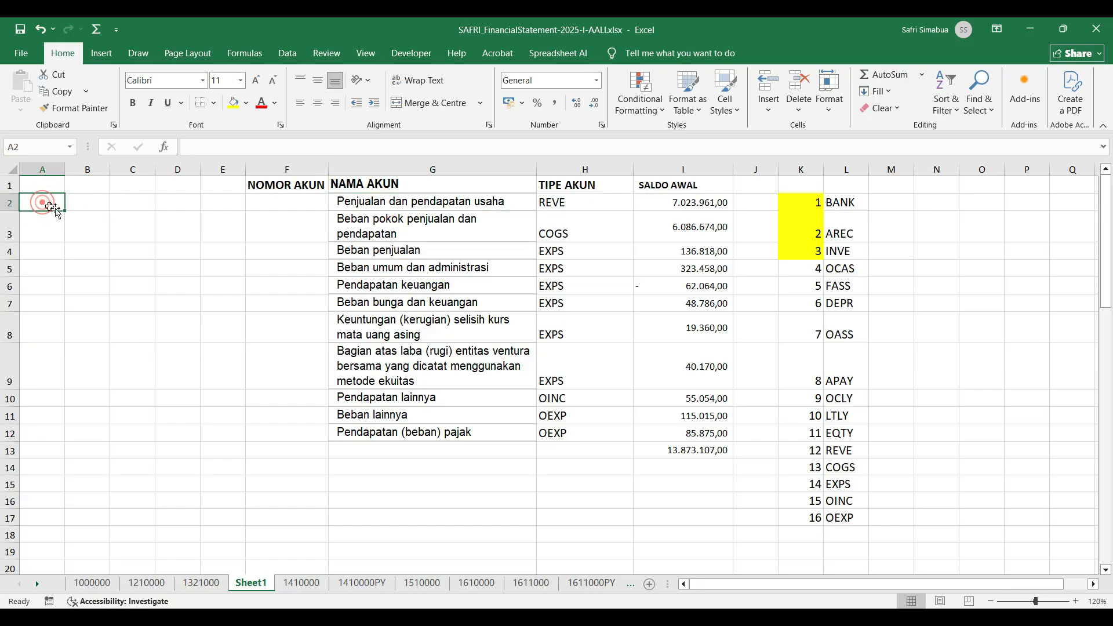
type("4")
left_click(108, 265)
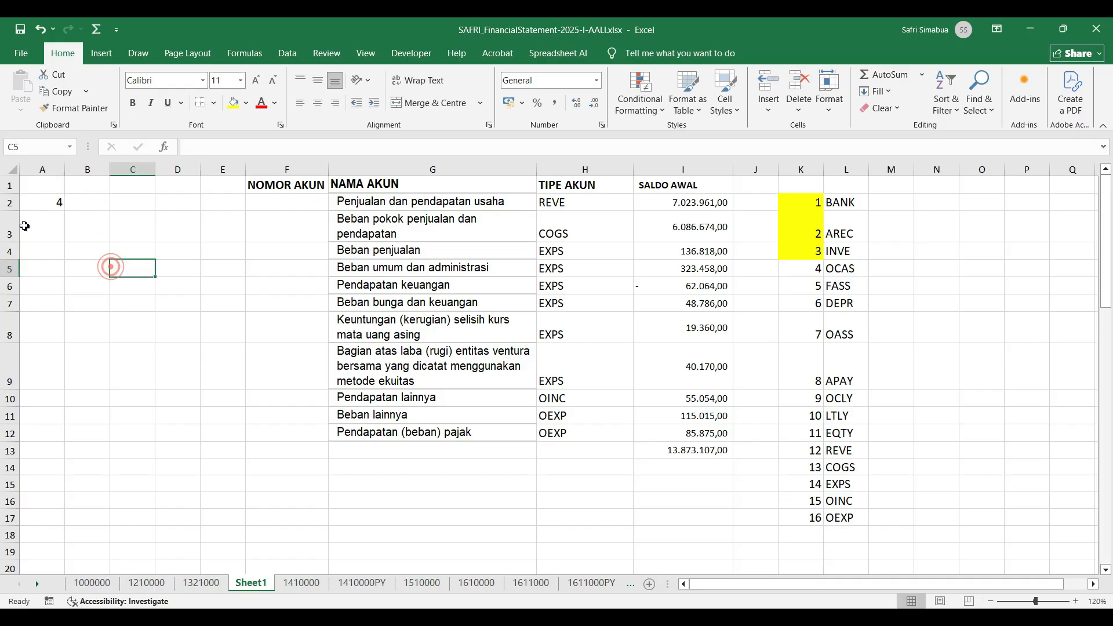
left_click(24, 226)
type("6")
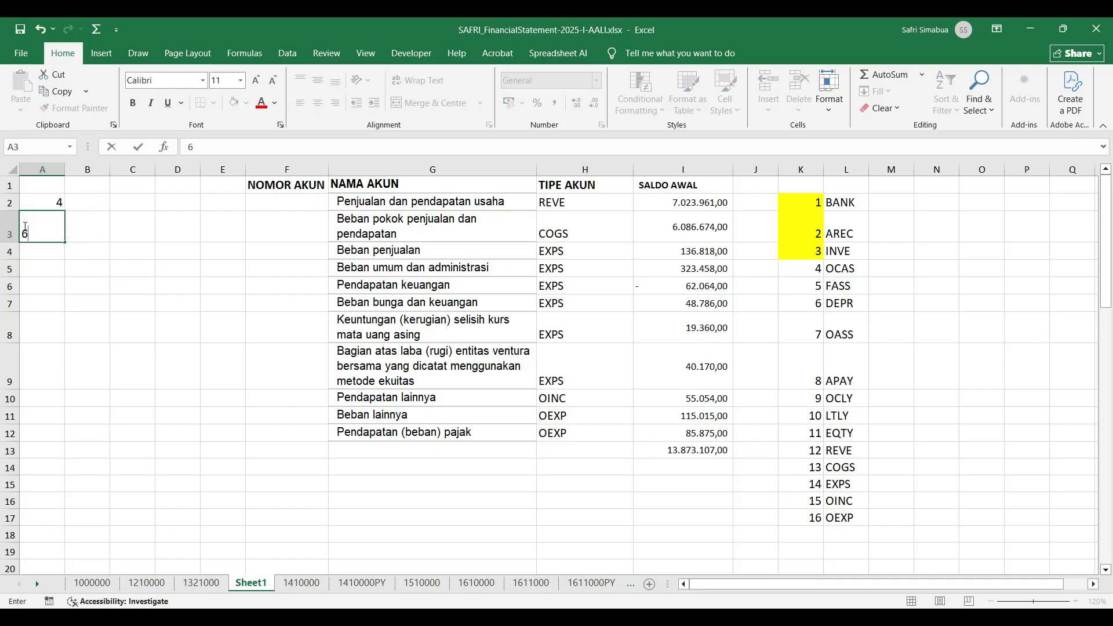
left_click(100, 310)
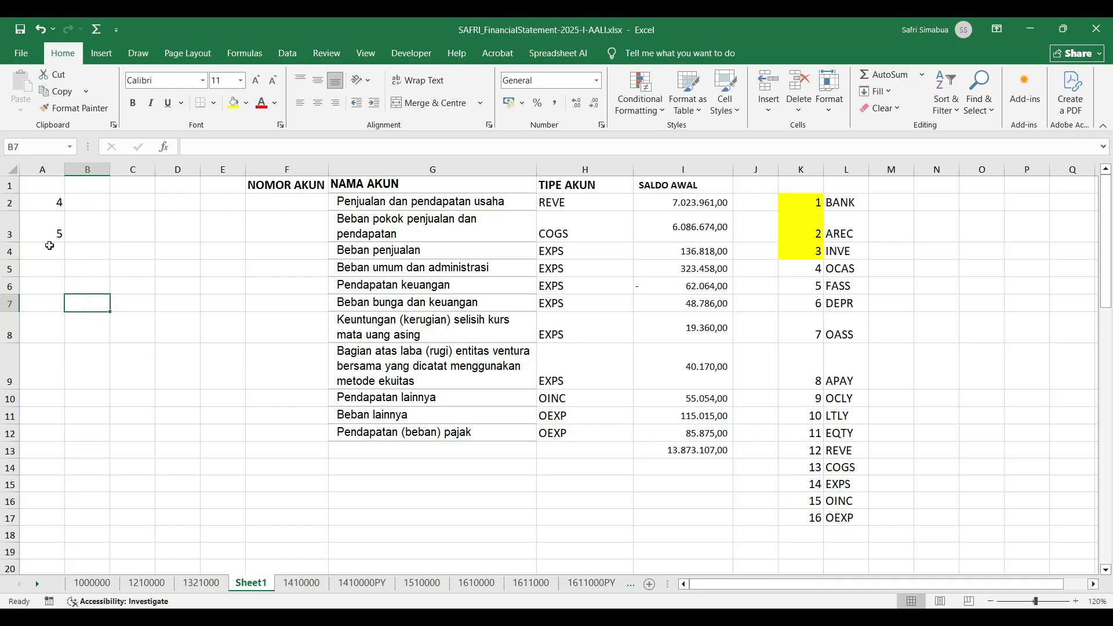
Step: Fill cells A4 to A9 with the digit 6 for the EXPS accounts
left_click_drag(53, 251, 51, 353)
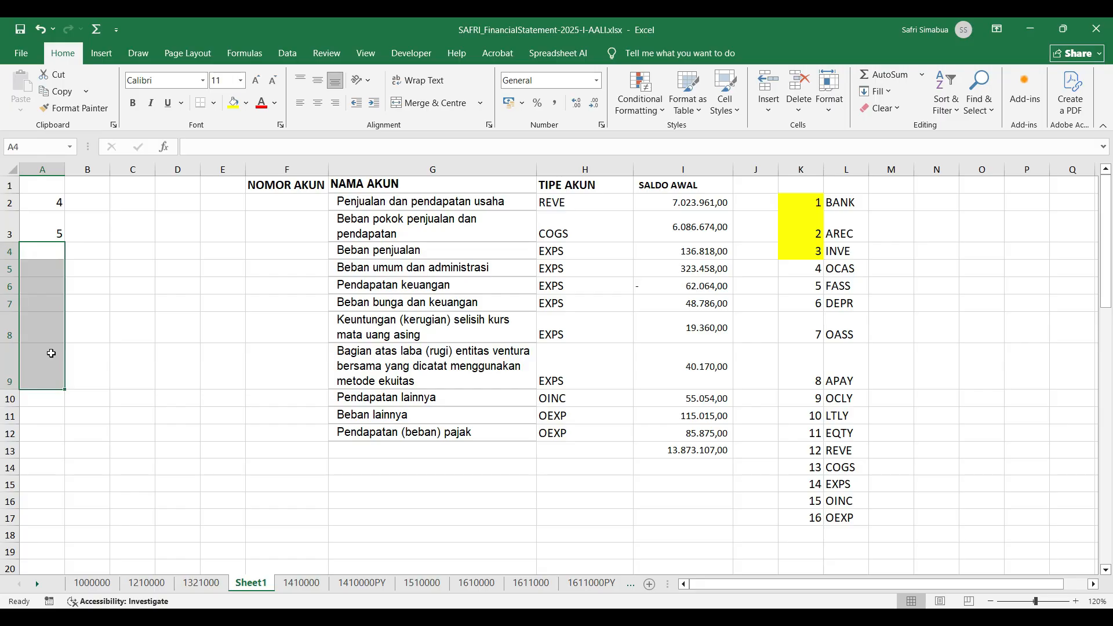
type("6")
key("ctrl+Return")
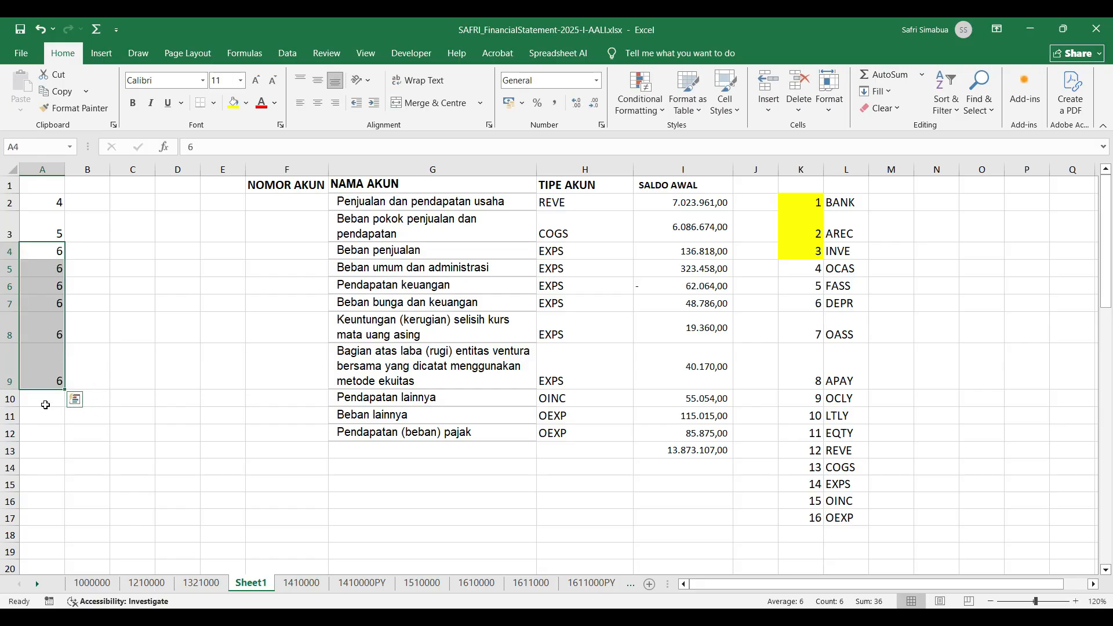
Step: Enter 7 in A10 for Pendapatan lainnya and 8 in A11 and A12 for the OEXP accounts
left_click(43, 403)
type("7")
left_click_drag(53, 417, 50, 430)
type("8")
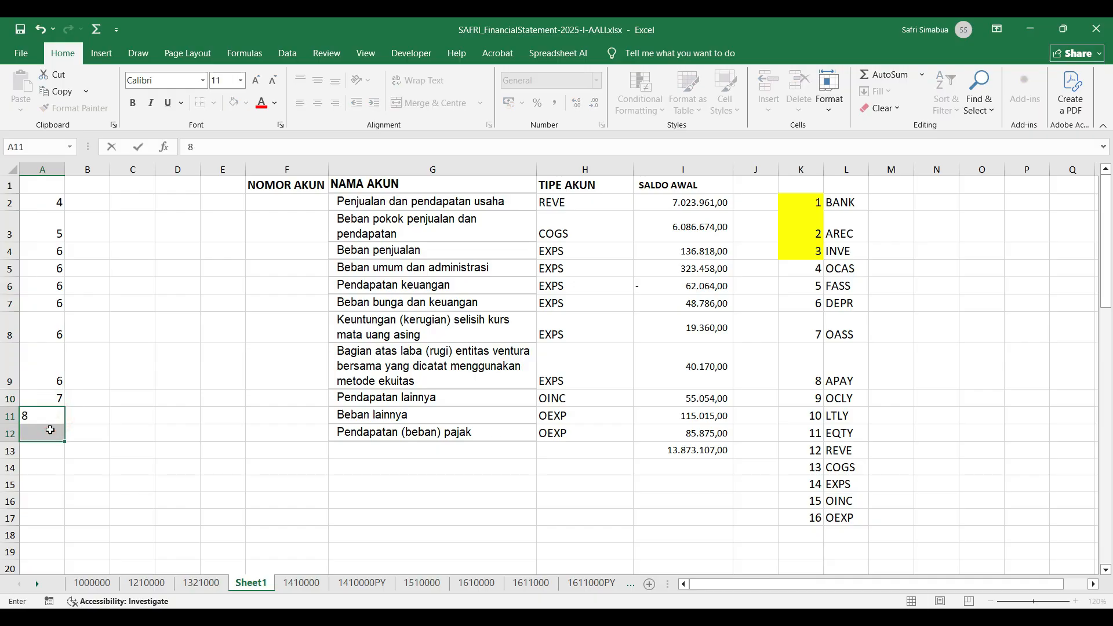
key("ctrl+Return")
left_click(161, 439)
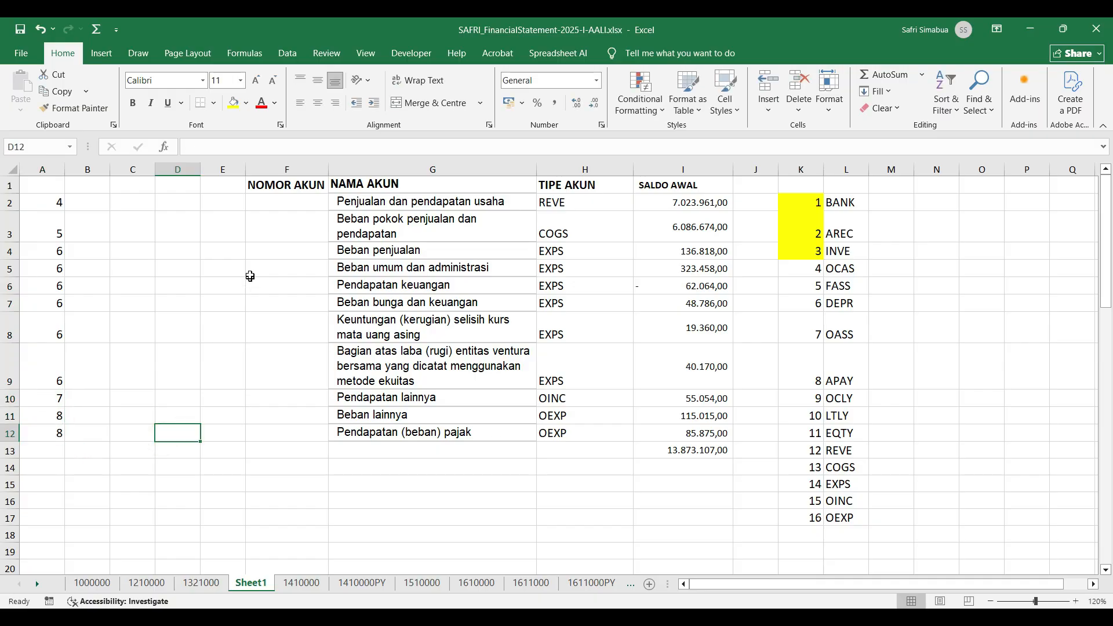
Step: Build the NOMOR AKUN in F2 with the formula =A2&B2&C2&D2&E2 and fill it down to F12
left_click(279, 200)
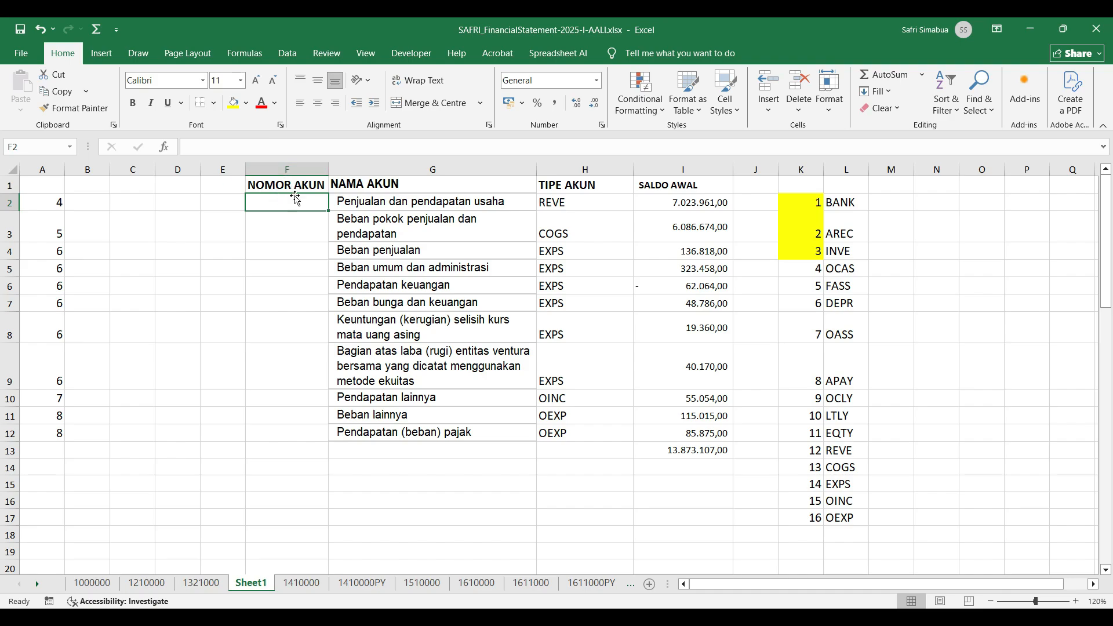
type("=")
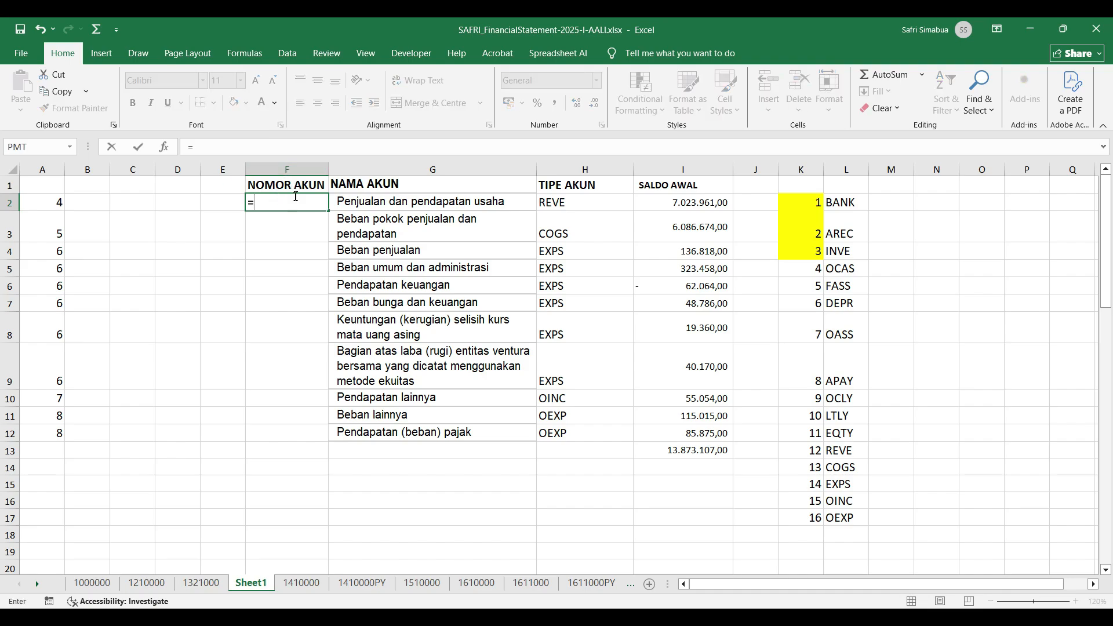
left_click(53, 204)
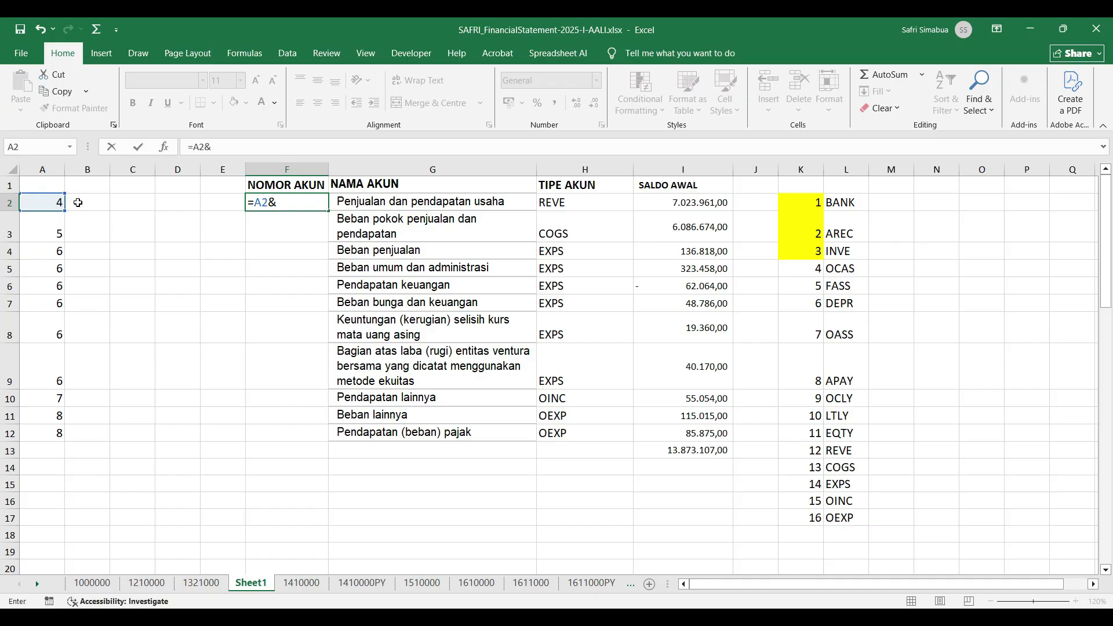
left_click(78, 203)
type("&")
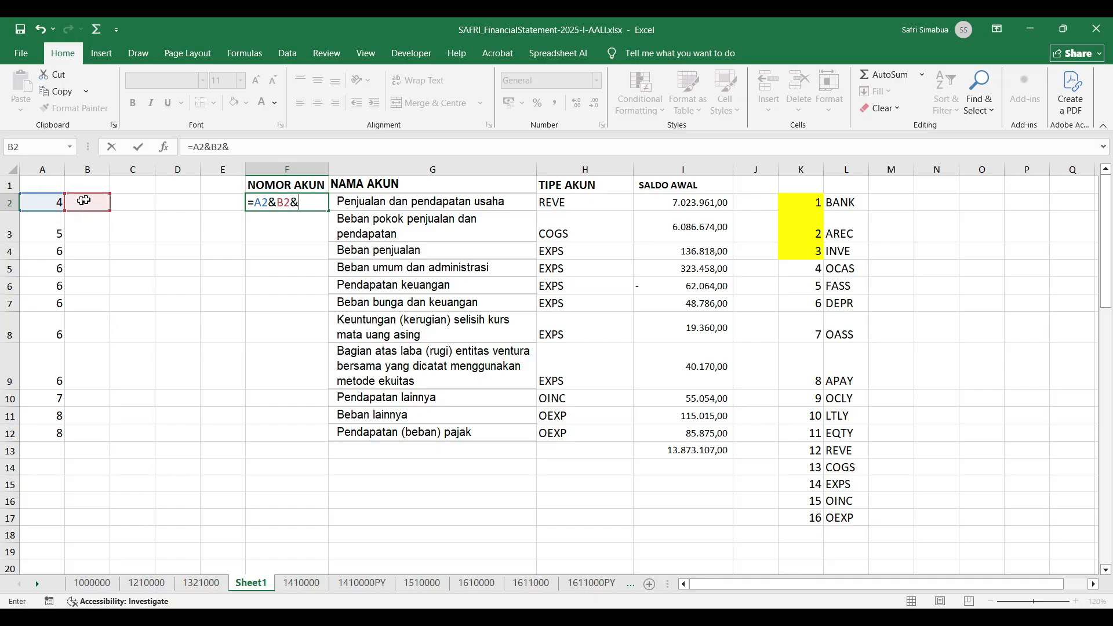
left_click(145, 204)
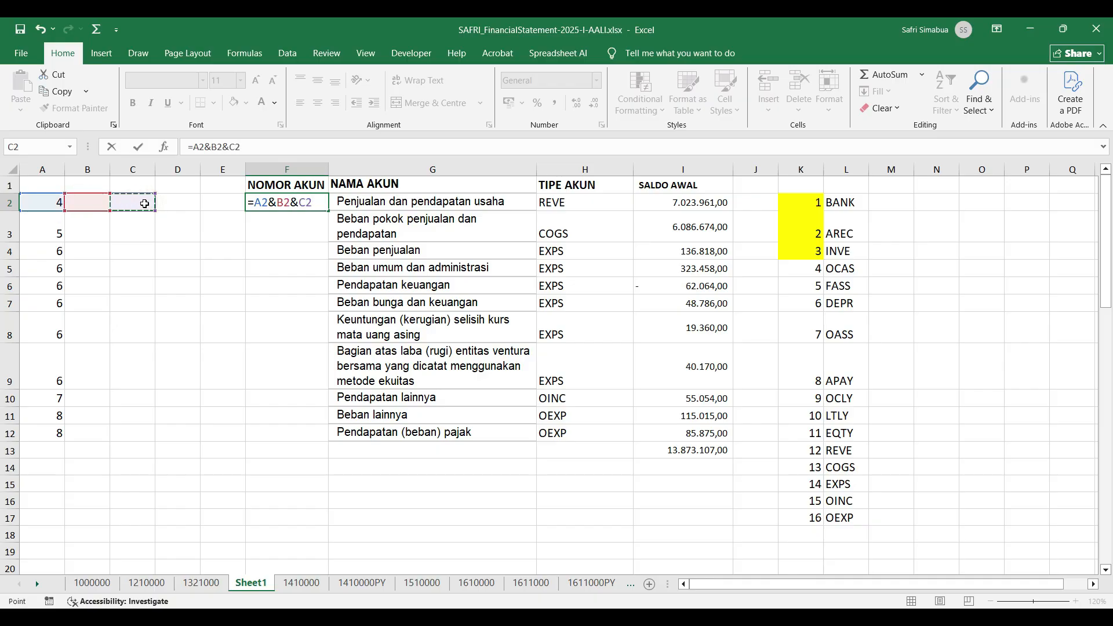
type("&")
left_click(184, 202)
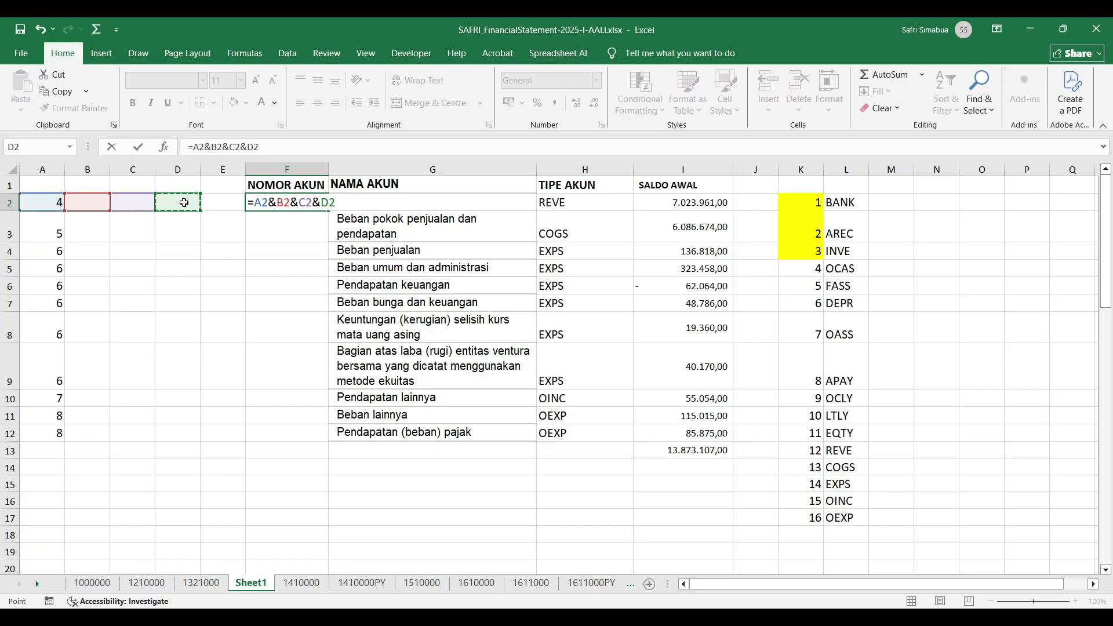
type("&")
left_click(214, 206)
key("Return")
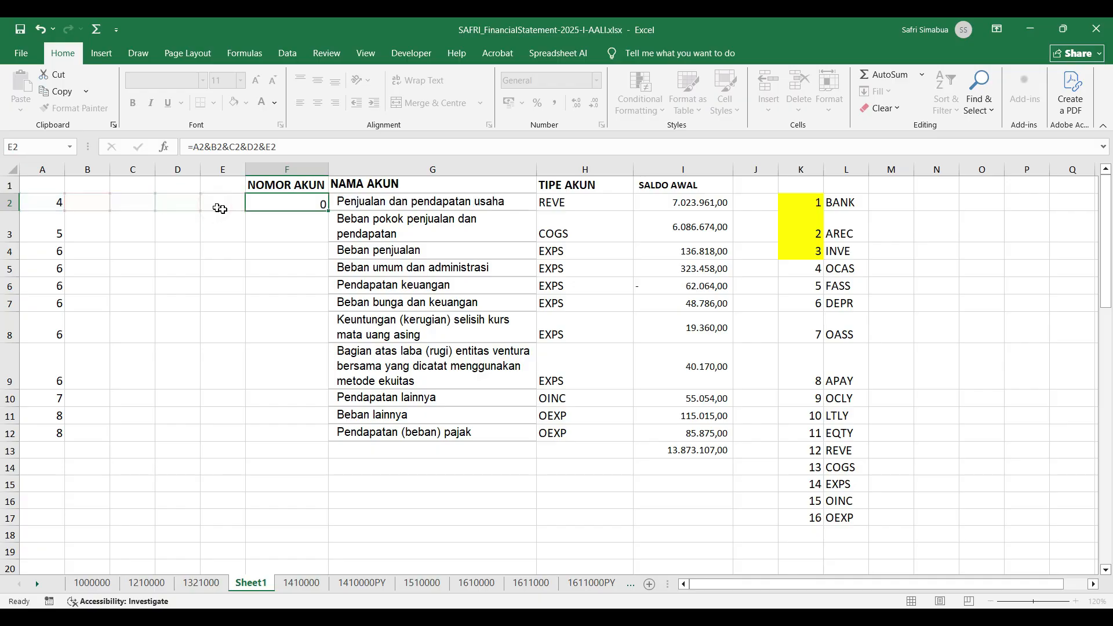
left_click(302, 196)
left_click_drag(328, 214, 313, 441)
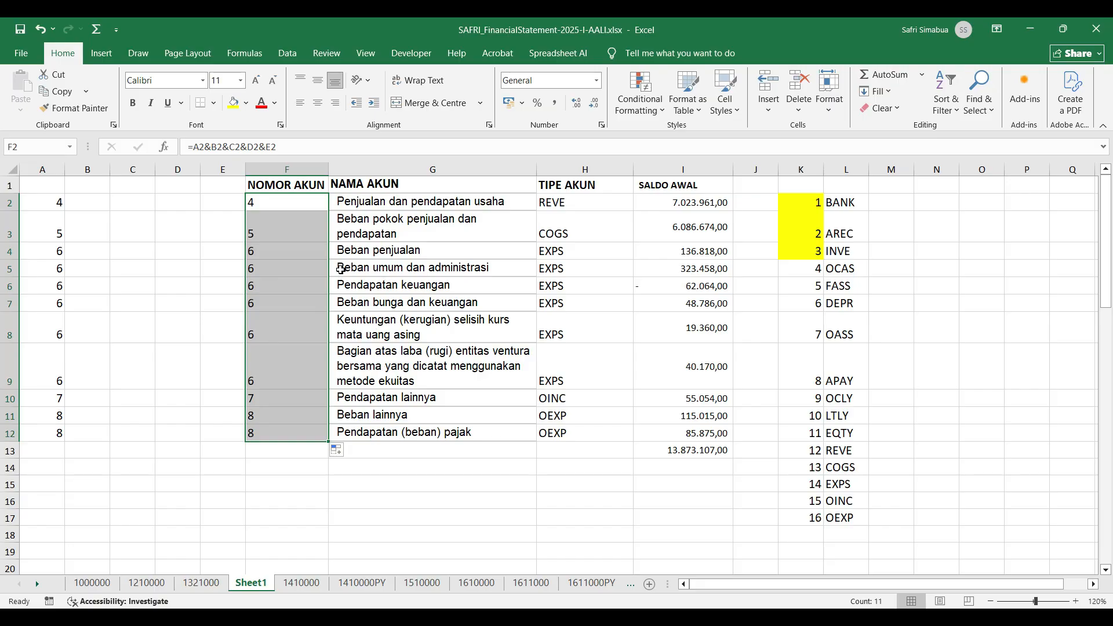
Step: Add a conditional format to column F that marks duplicate values with Light Red Fill with Dark Red Text
left_click(317, 165)
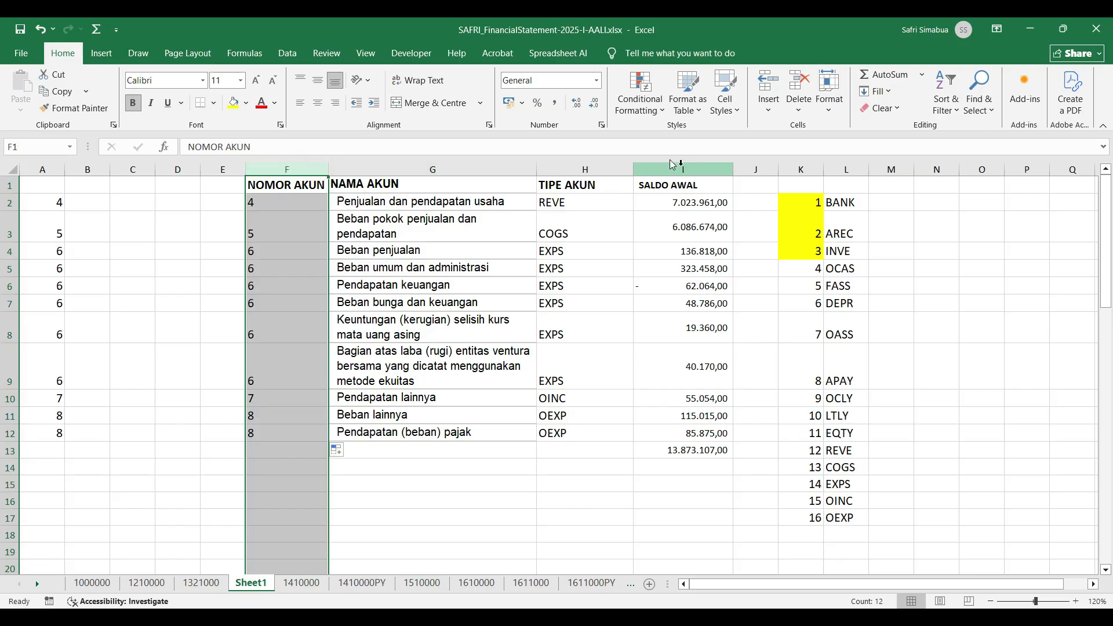
left_click(661, 109)
mouse_move(722, 135)
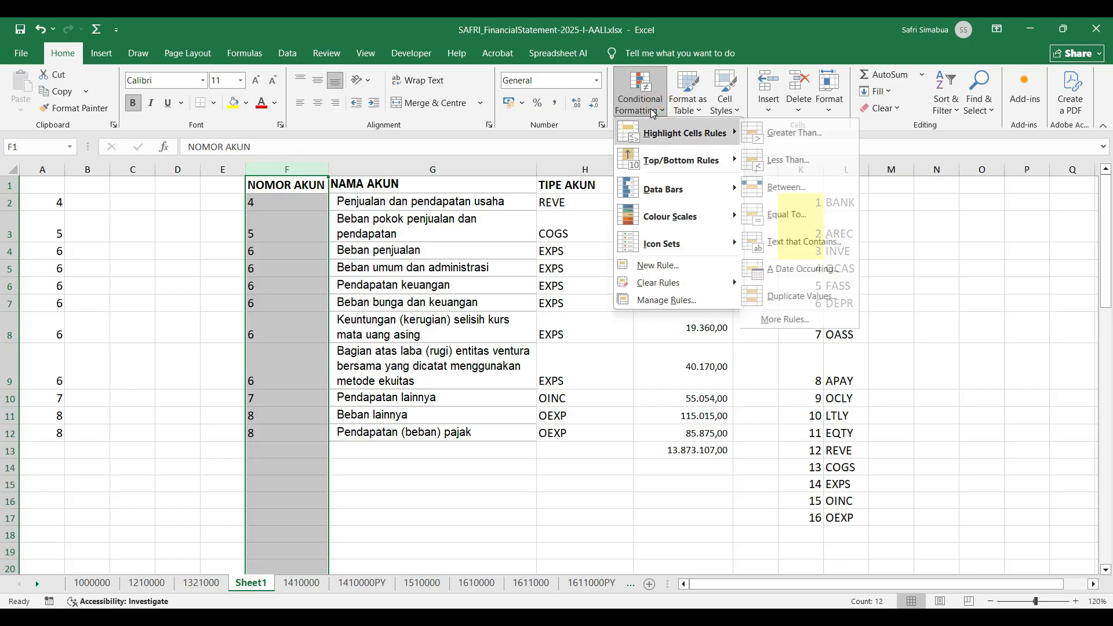
left_click(801, 298)
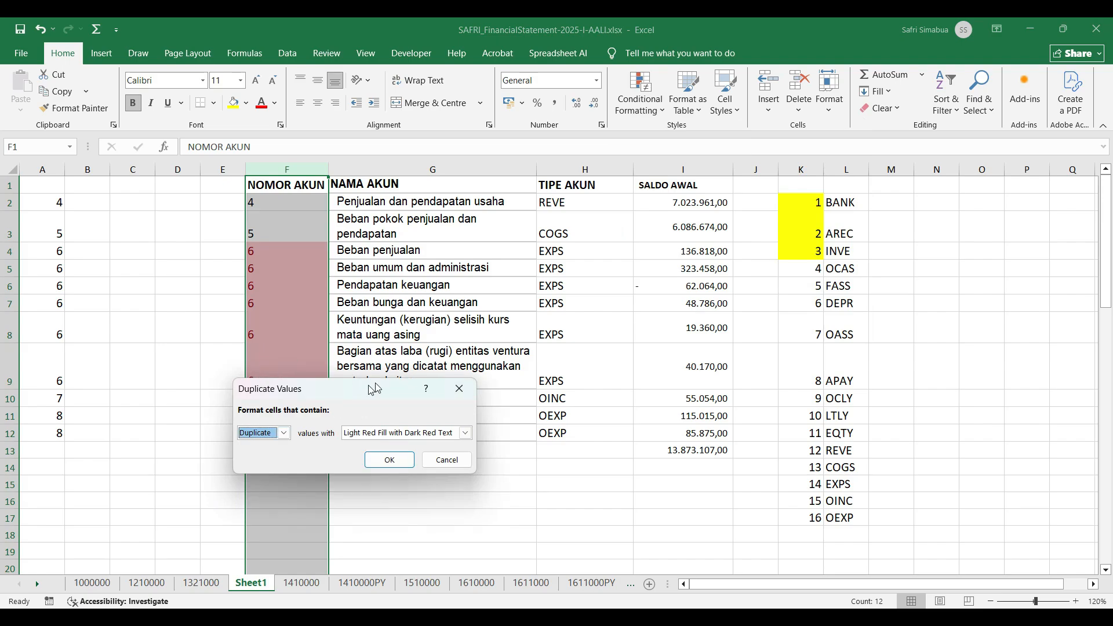
left_click(390, 461)
left_click(371, 413)
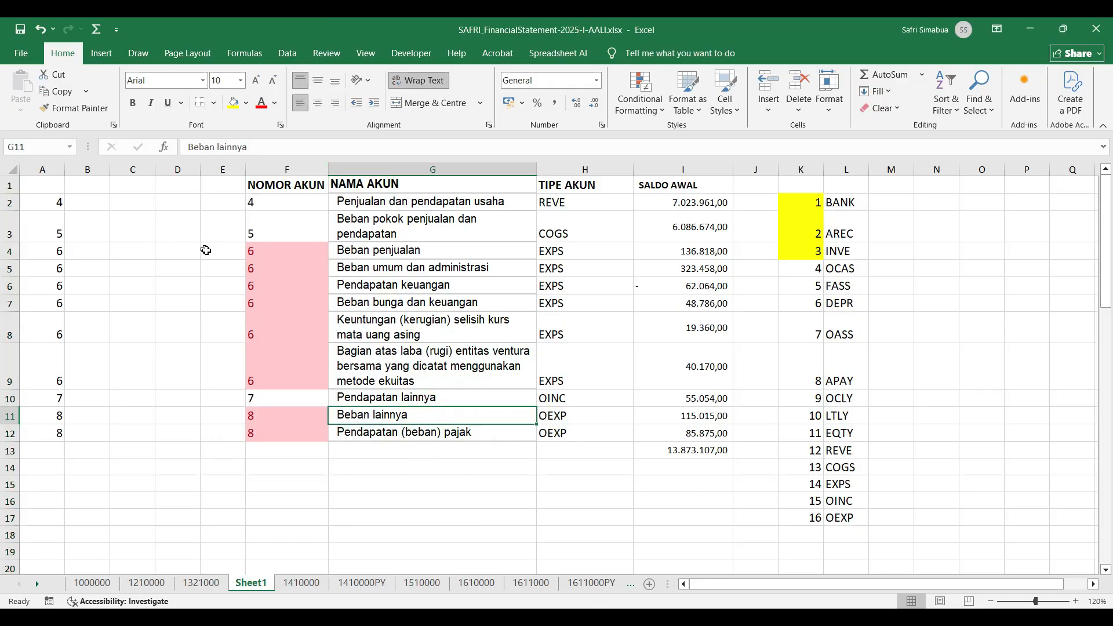
Step: Fill cells B2 to E3 with 0 for the REVE and COGS accounts
left_click_drag(85, 203, 205, 229)
type("0")
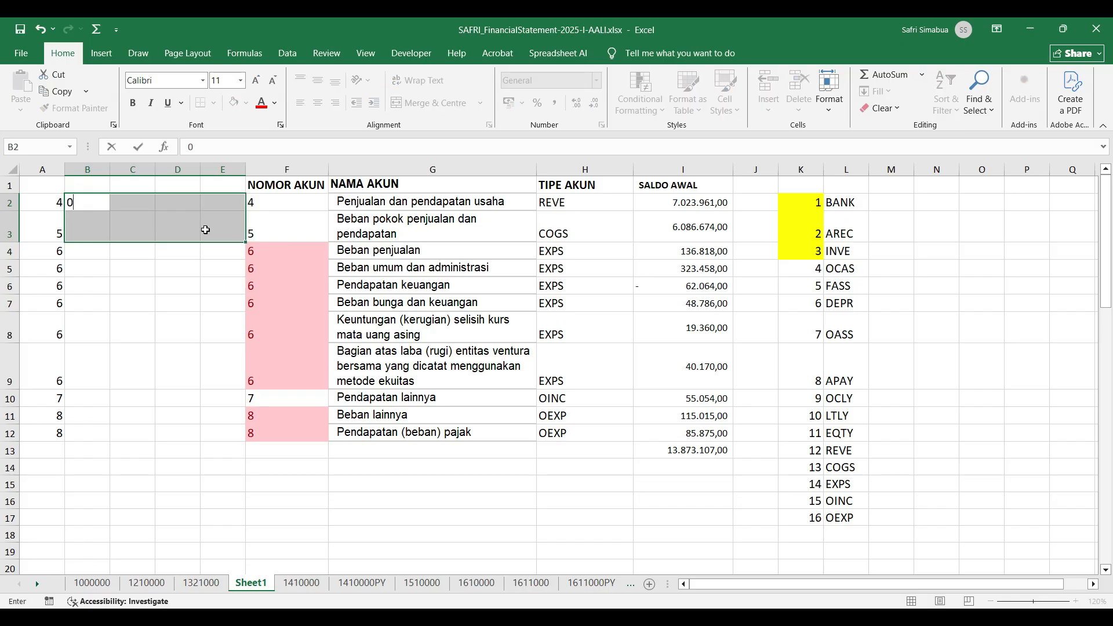
key("ctrl+Return")
left_click(315, 324)
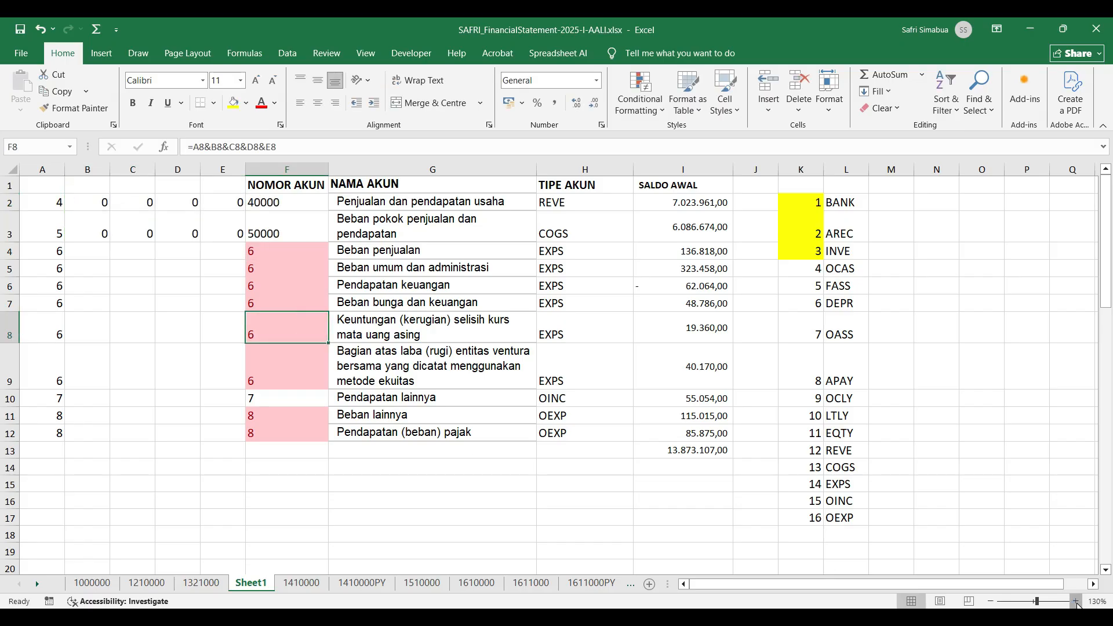
Step: Number the EXPS accounts in C4 to C9 with the series 1 to 6
left_click(1077, 603)
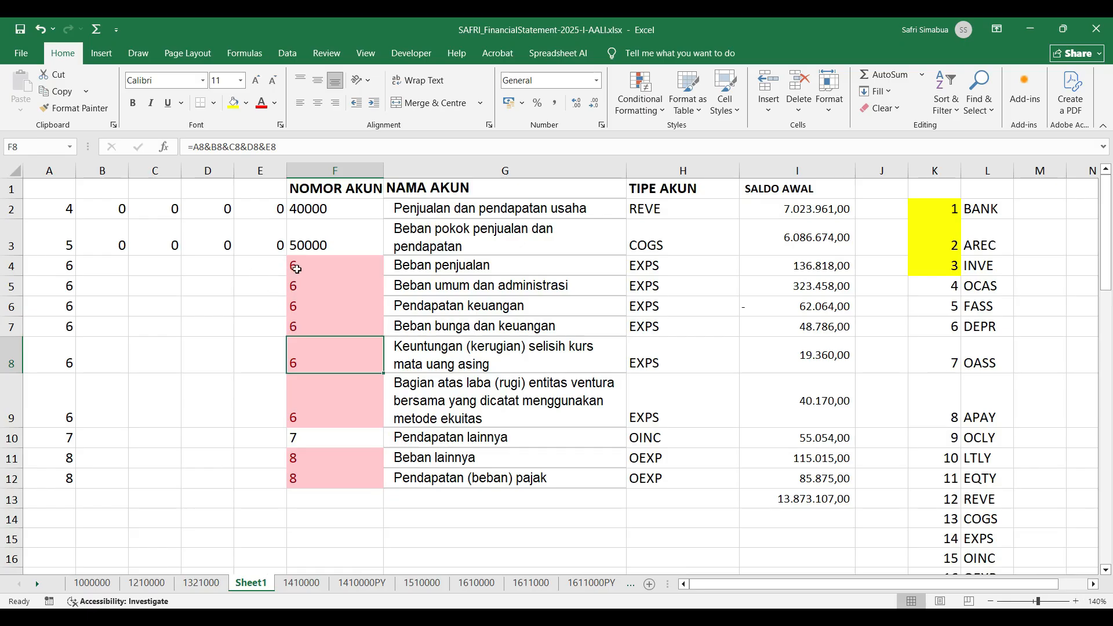
left_click(296, 269)
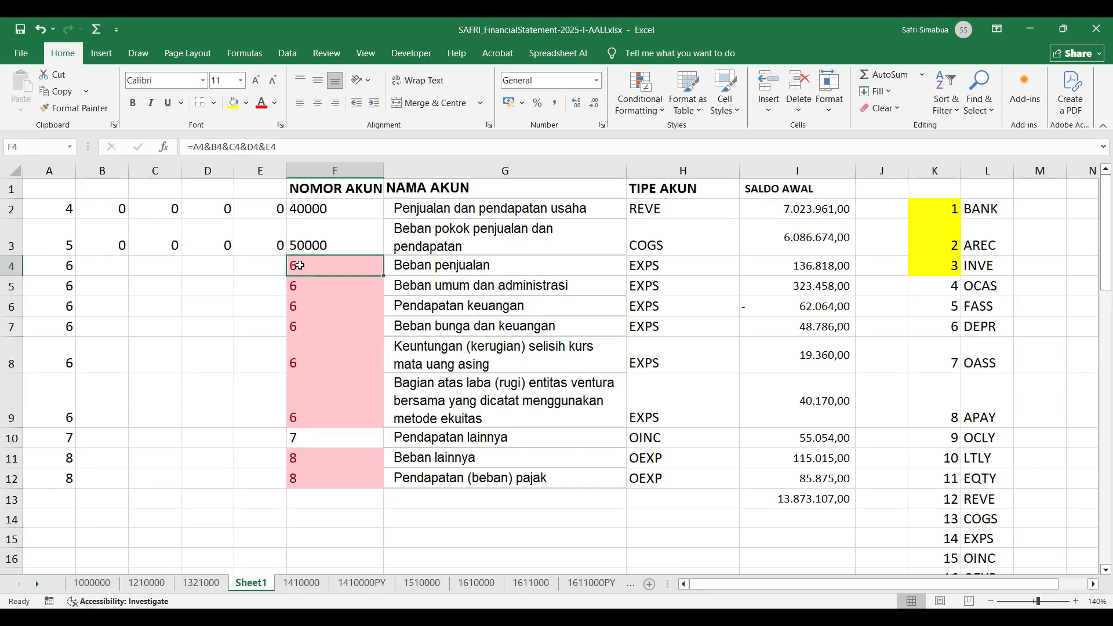
left_click_drag(299, 266, 296, 415)
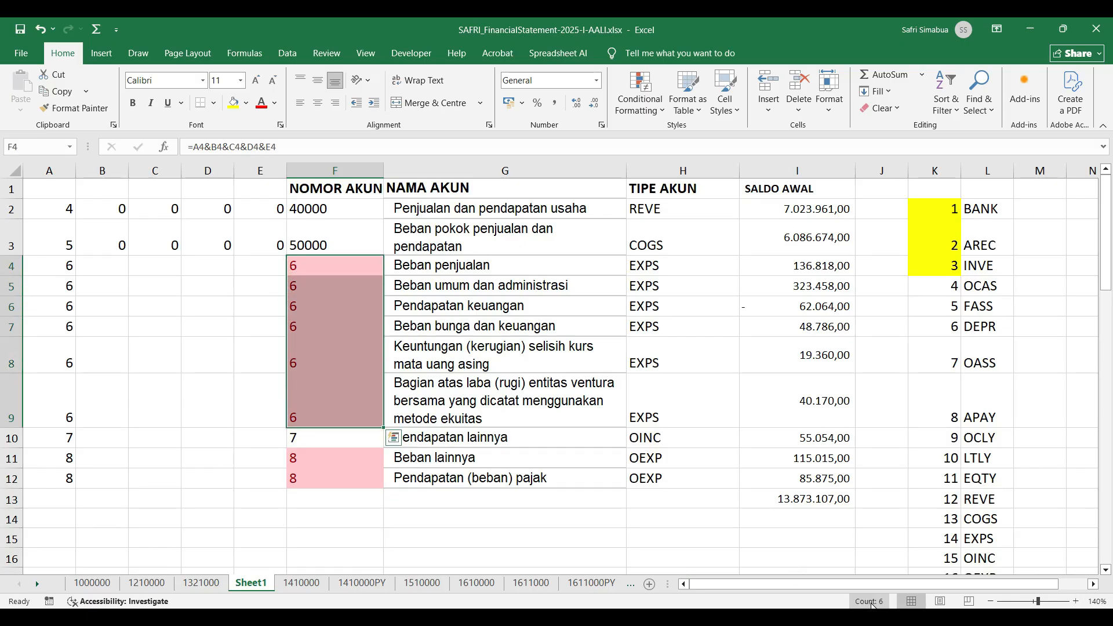
left_click(168, 285)
left_click(157, 265)
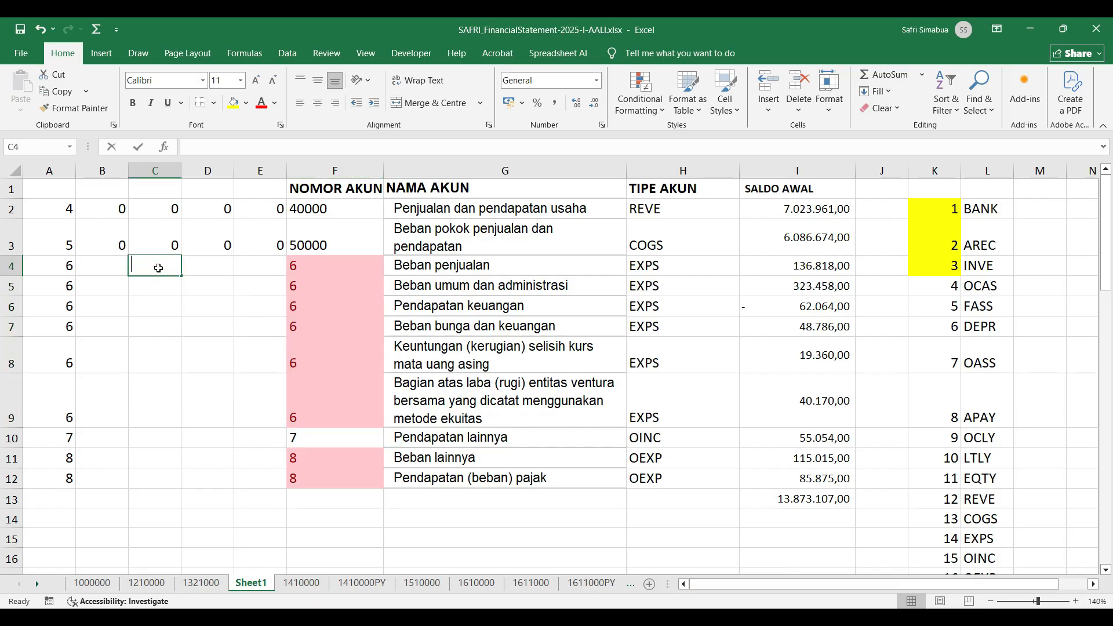
type("0")
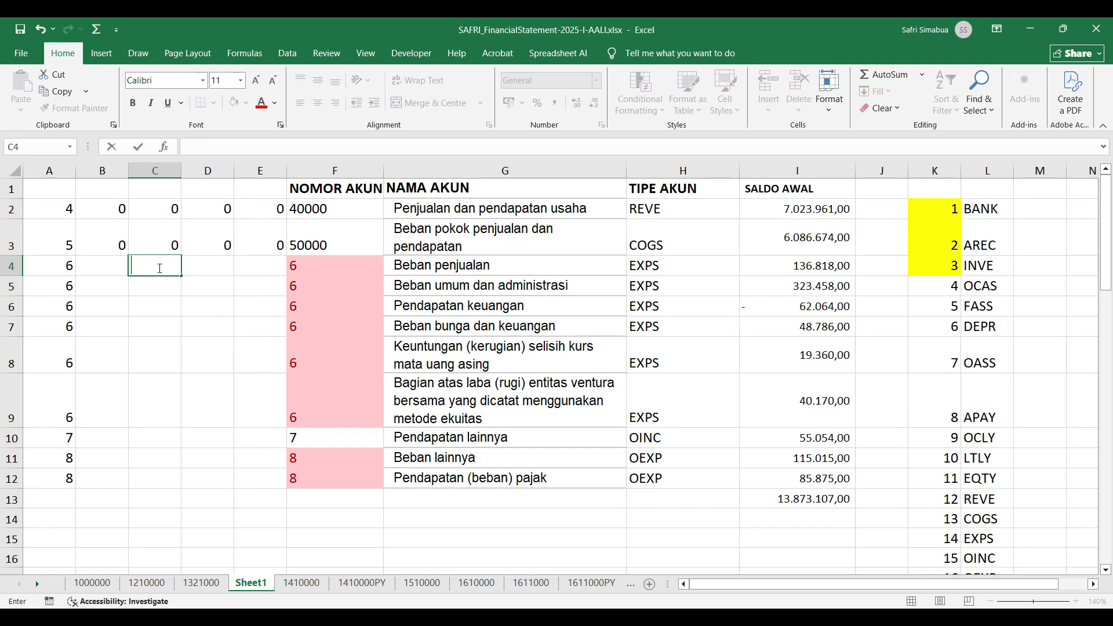
key("Return")
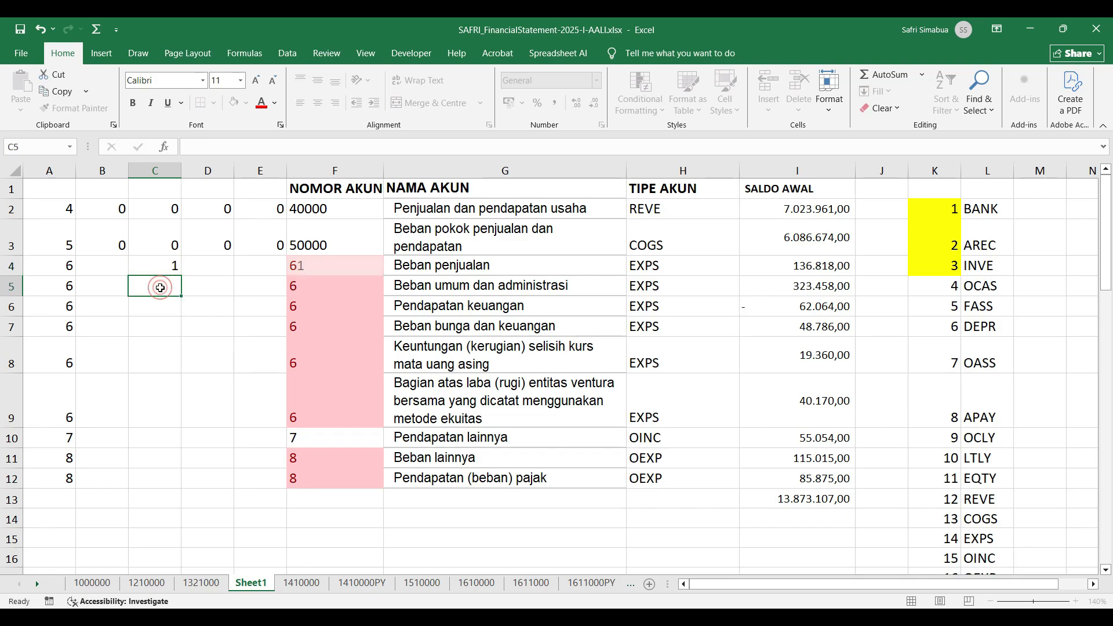
type("2")
left_click(207, 335)
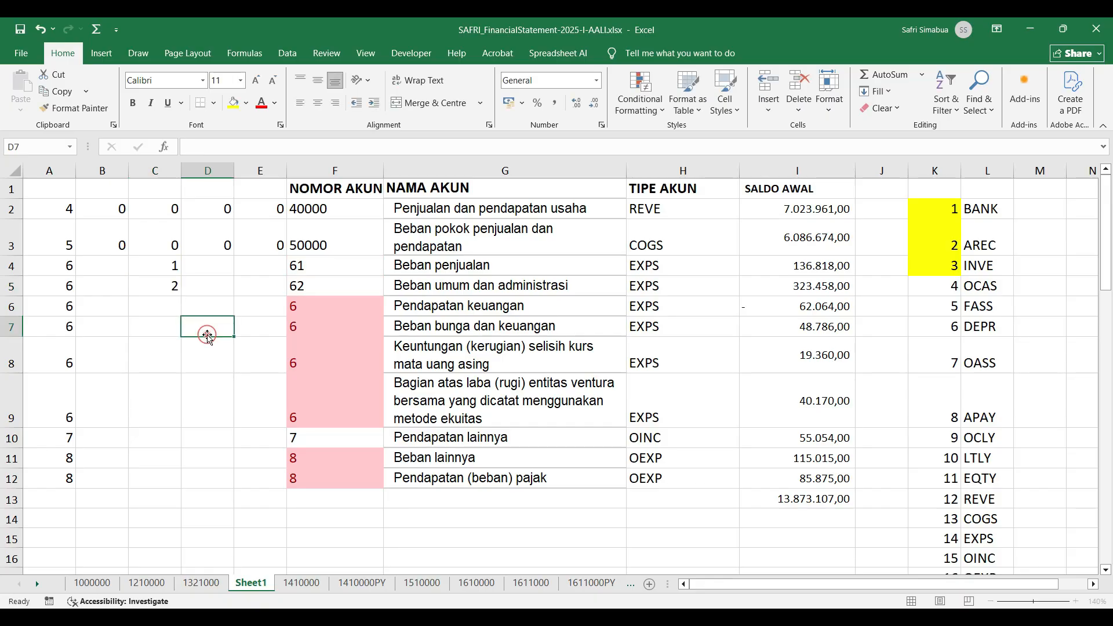
left_click_drag(172, 266, 154, 421)
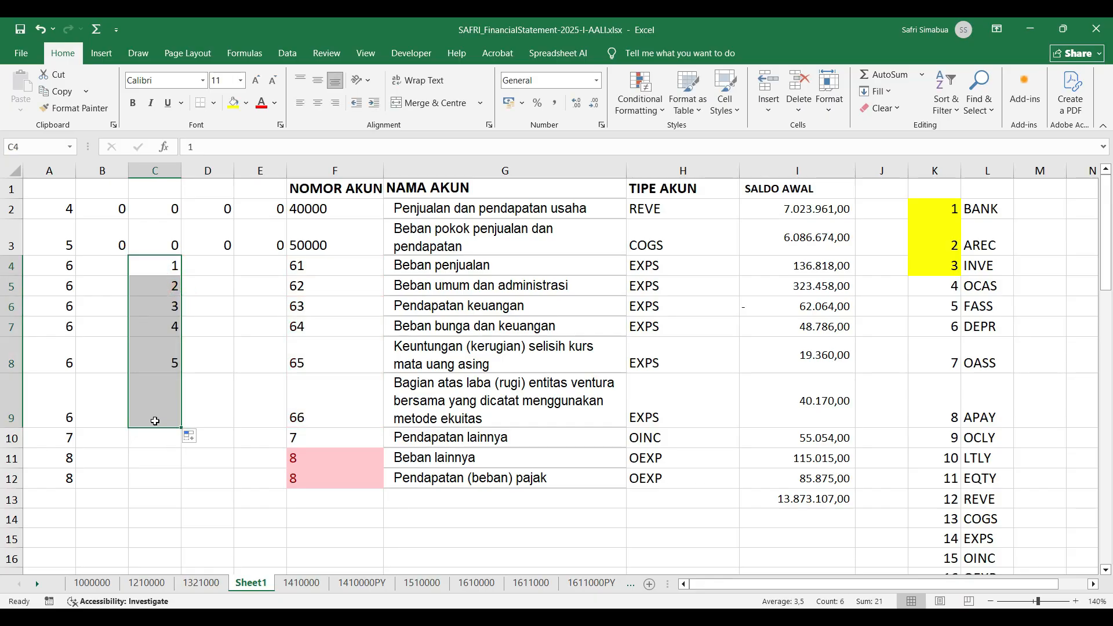
Step: Fill the remaining digit cells of the EXPS accounts, D4 to E9 and B4 to B9, with 0
left_click_drag(215, 261, 253, 405)
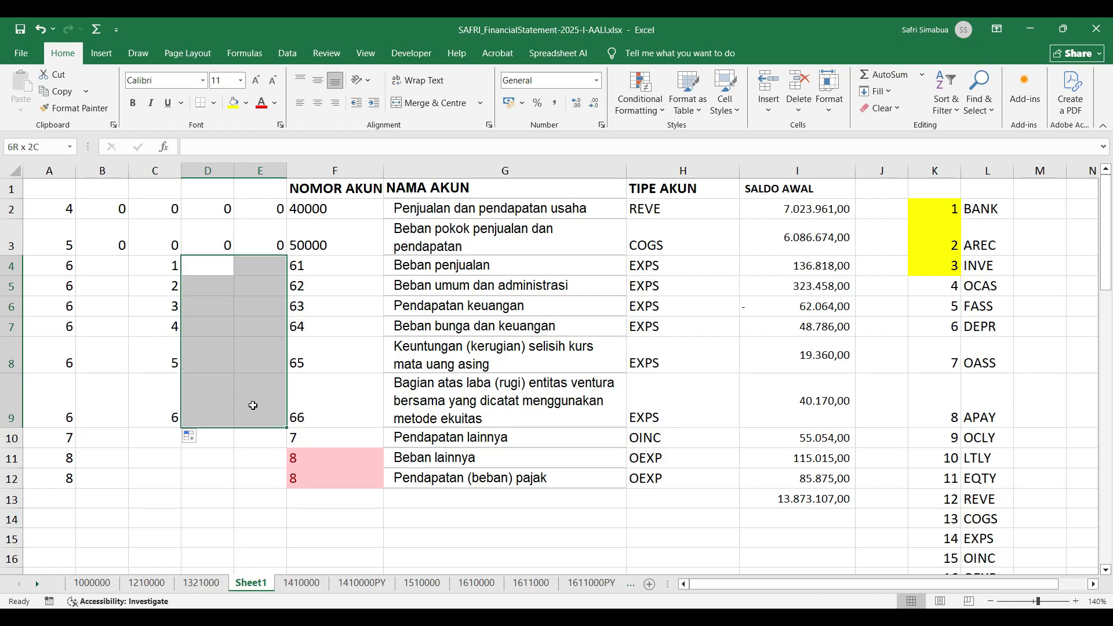
type("0")
key("ctrl+Return")
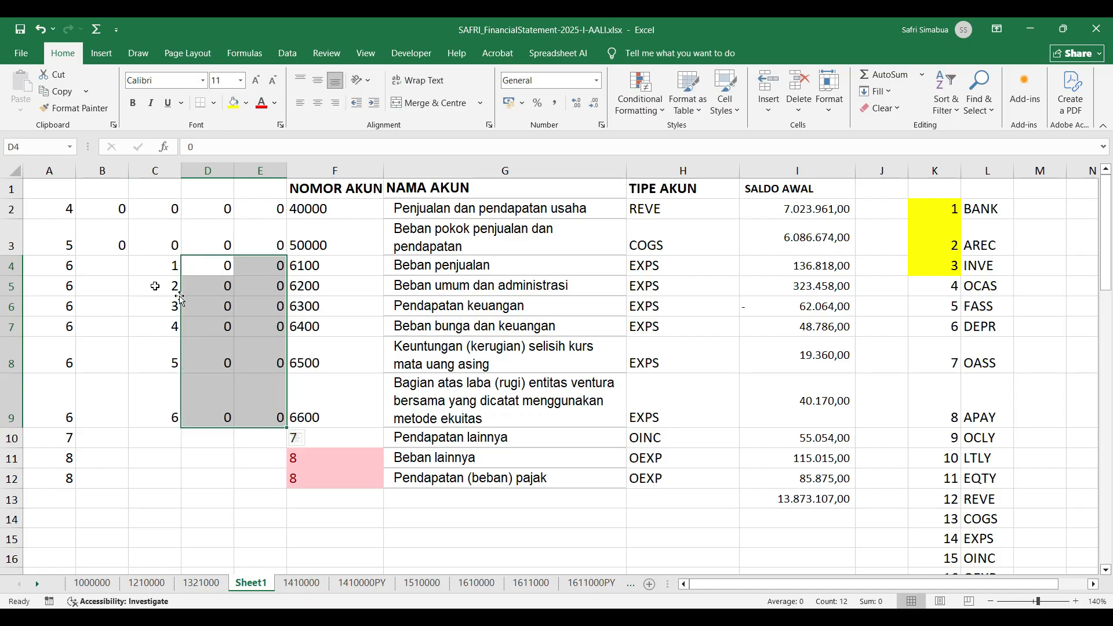
left_click_drag(107, 265, 107, 424)
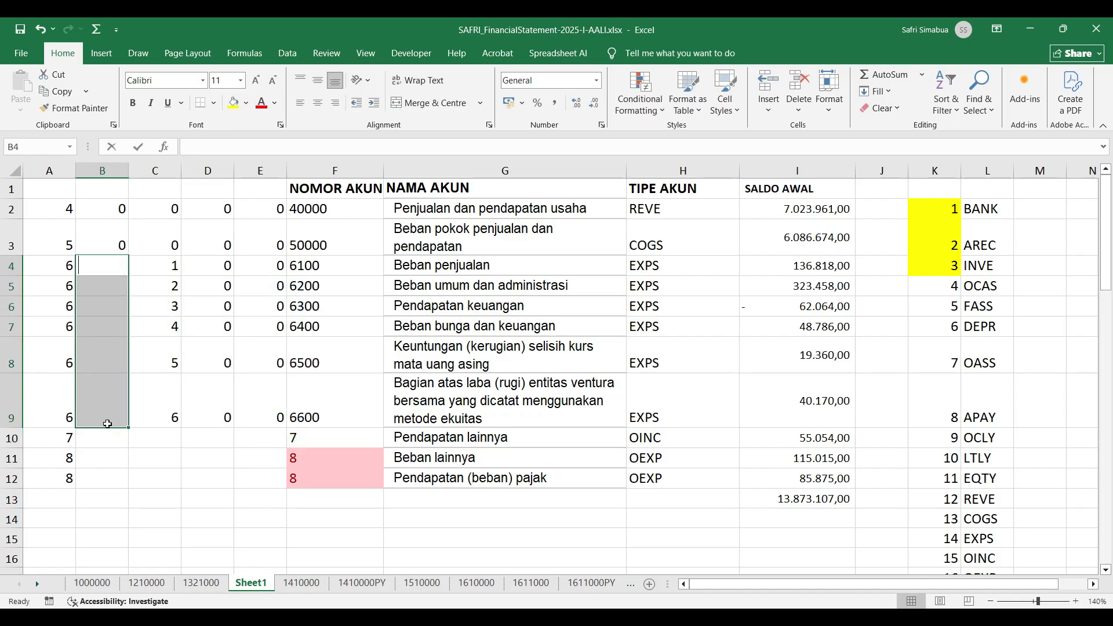
type("0")
key("ctrl+Return")
left_click(200, 474)
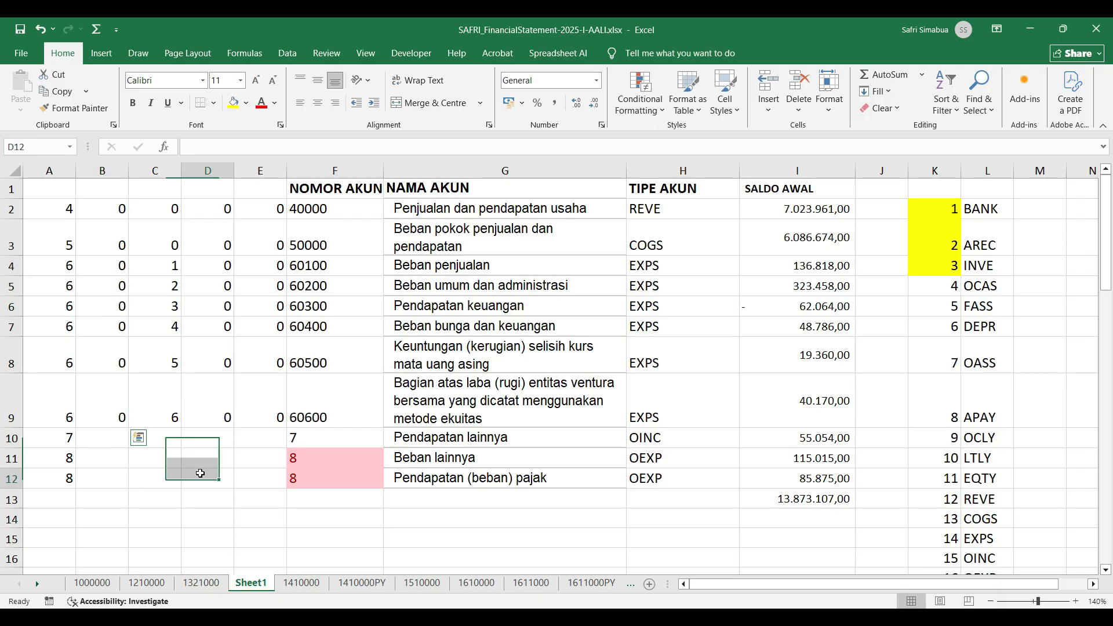
Step: Fill cells B10 to E10 with 0 for Pendapatan lainnya
left_click_drag(107, 436, 258, 451)
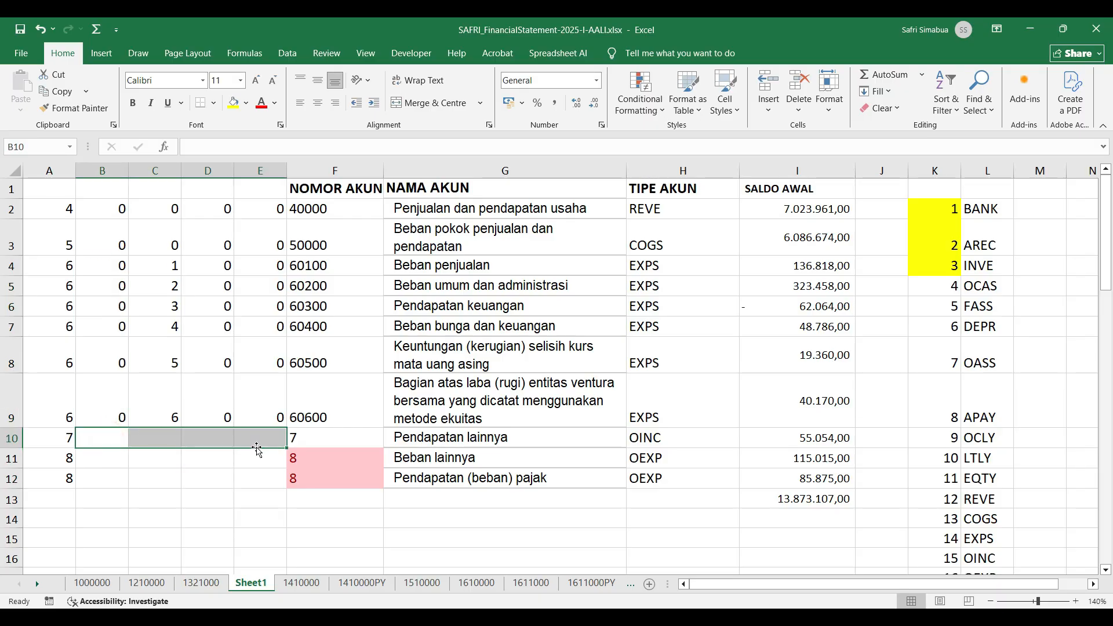
type("0")
key("ctrl+Return")
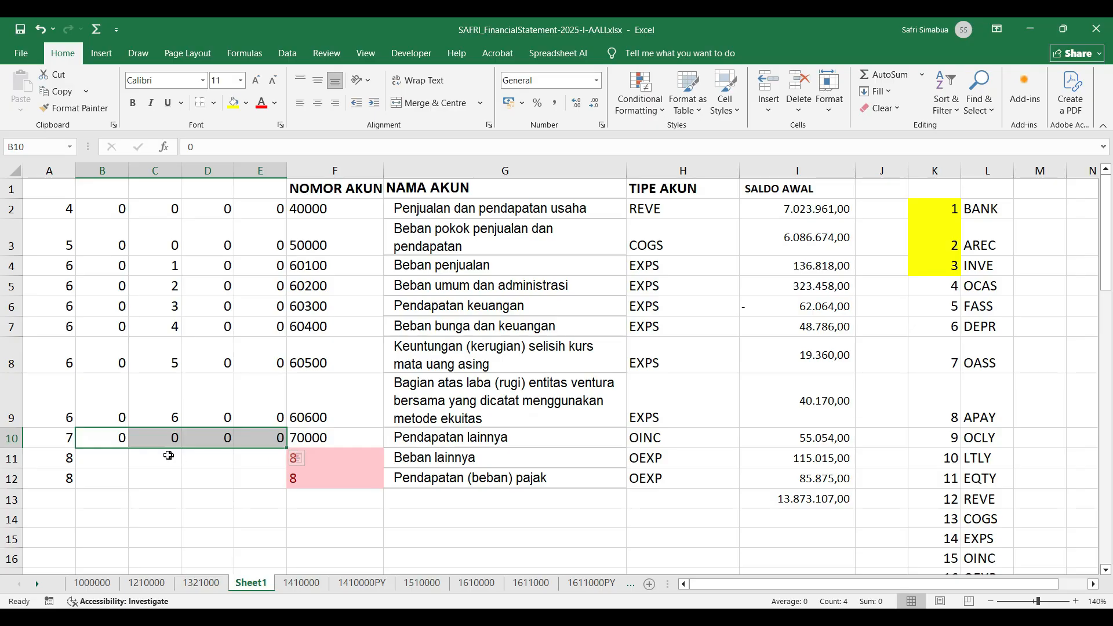
Step: Enter 1 in B11 and 2 in B12 for the OEXP accounts and fill C11 to E12 with 0
left_click(107, 457)
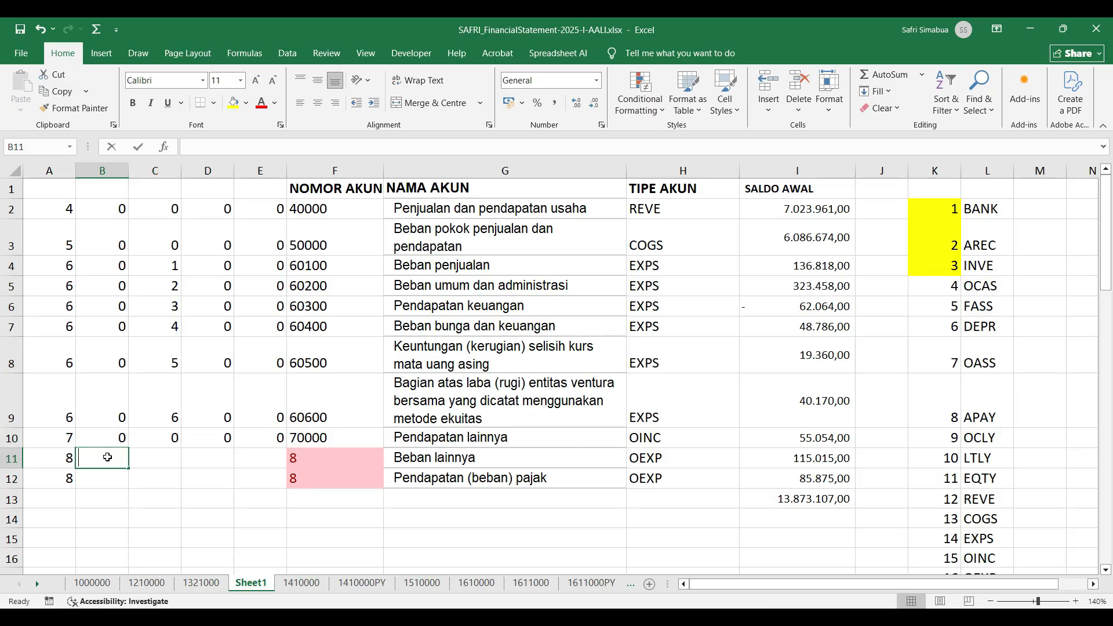
type("1")
key("Return")
type("2")
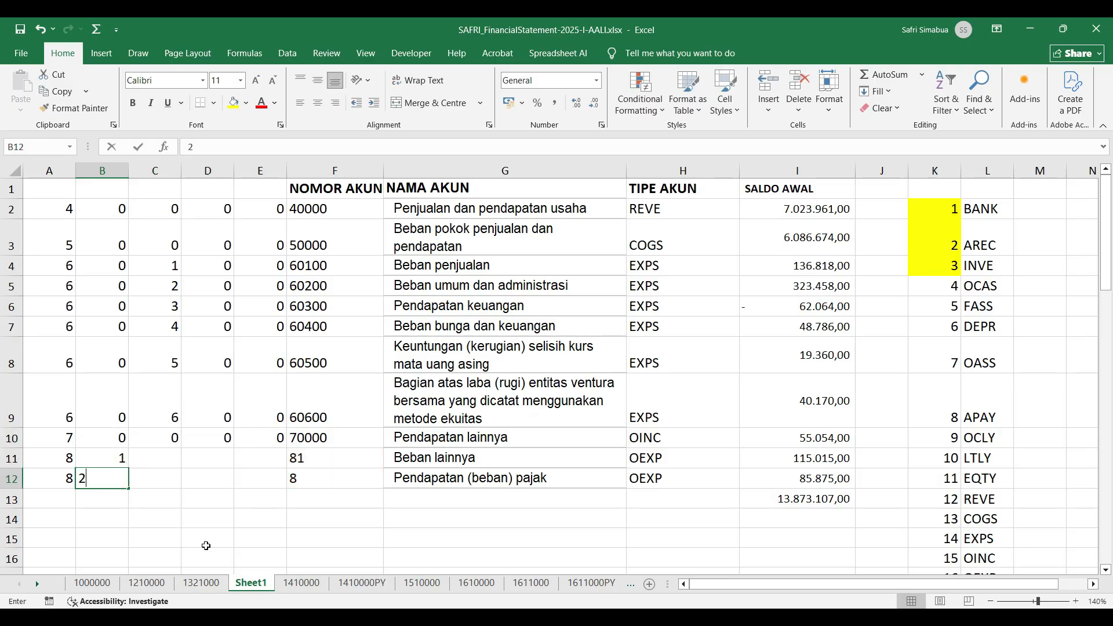
key("Return")
left_click_drag(156, 456, 258, 484)
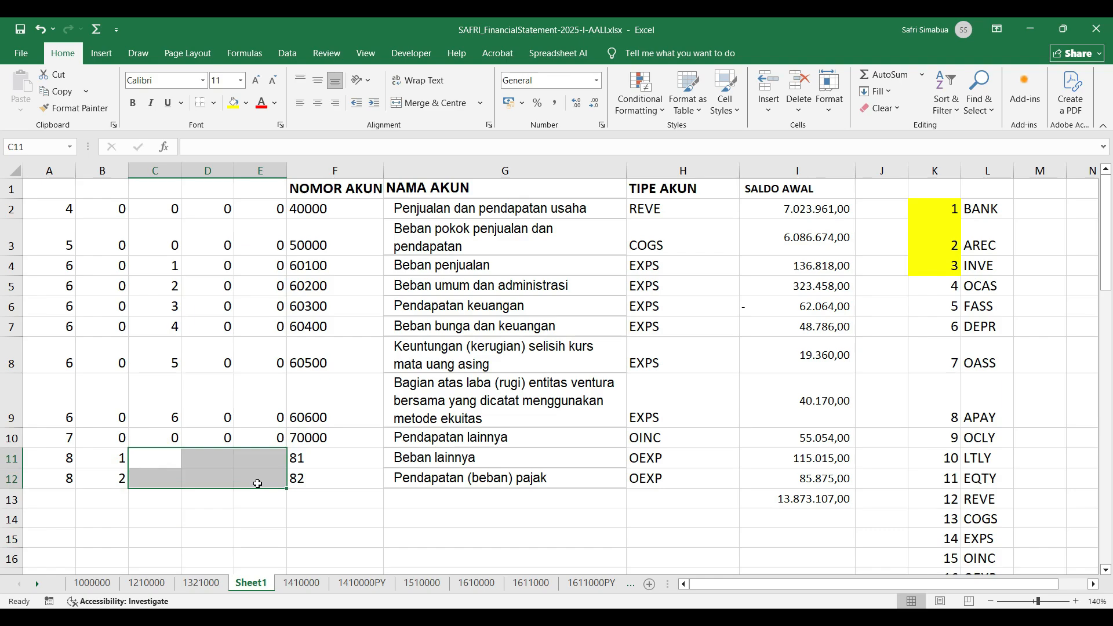
type("0")
key("ctrl+Return")
left_click(415, 442)
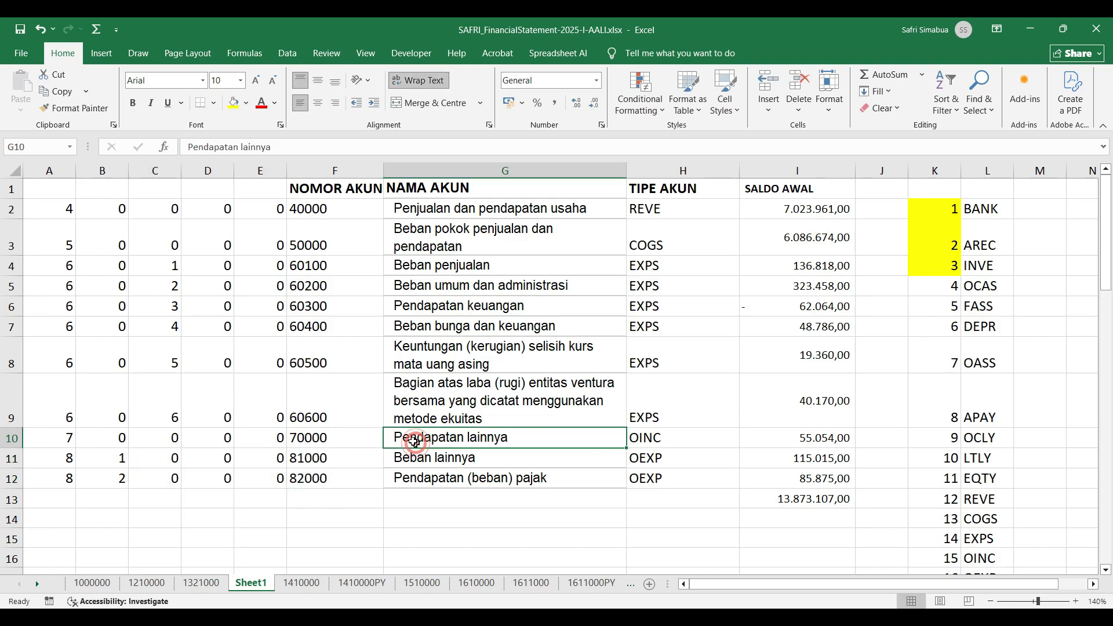
Step: Replace the NOMOR AKUN formulas in column F with their values by copying the column and pasting values in place
left_click(323, 169)
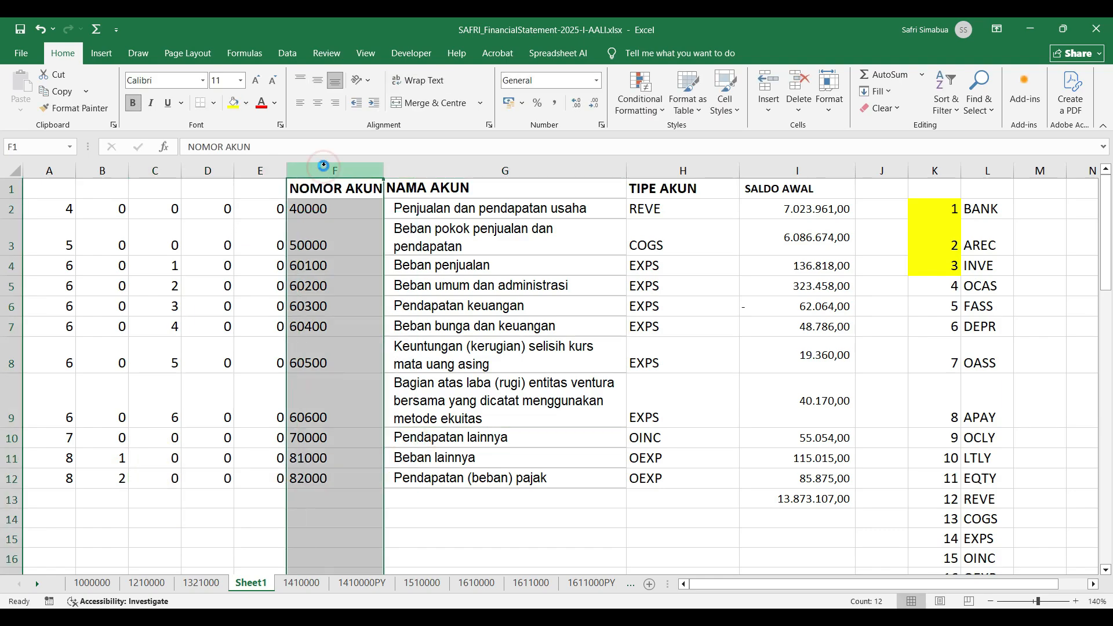
key("ctrl+c")
right_click(324, 166)
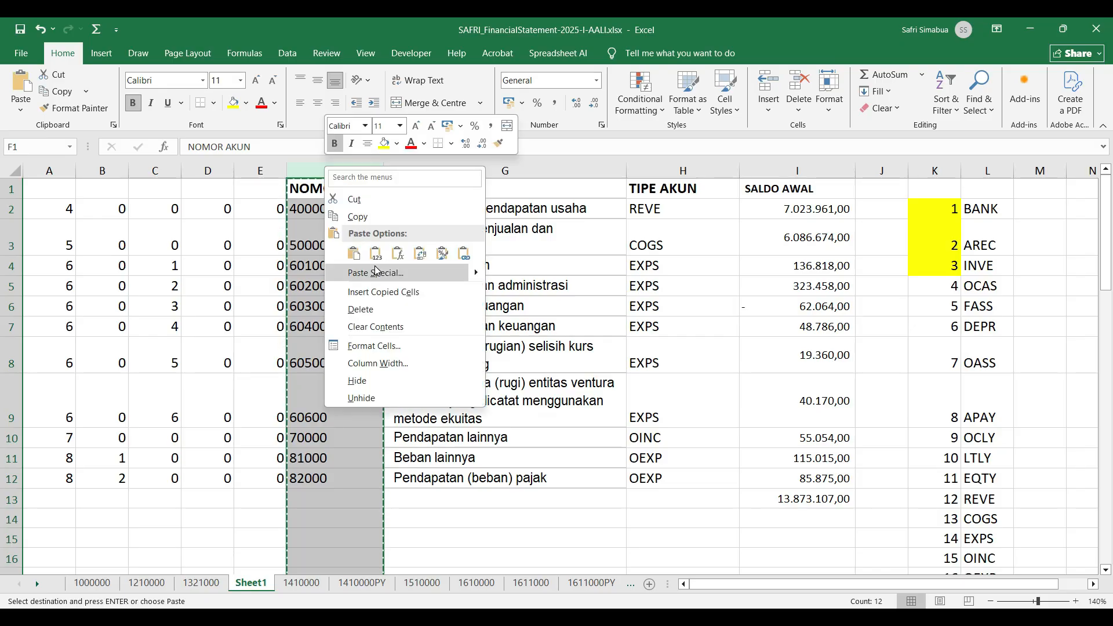
left_click(374, 252)
left_click(204, 234)
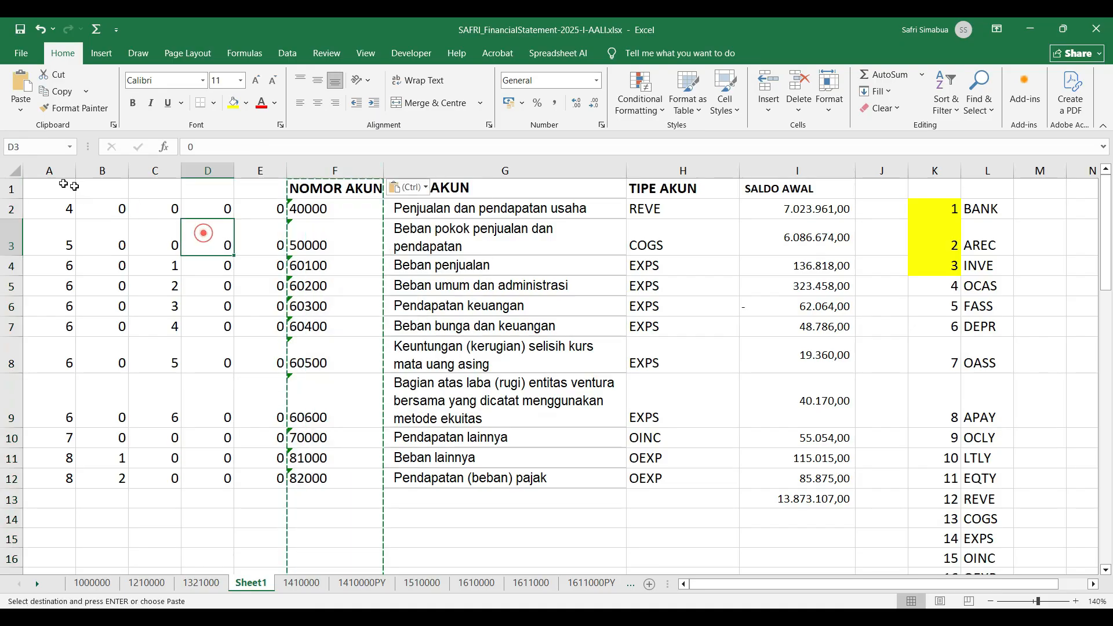
Step: Delete the helper digit columns A to E on Sheet1
left_click_drag(47, 172, 264, 225)
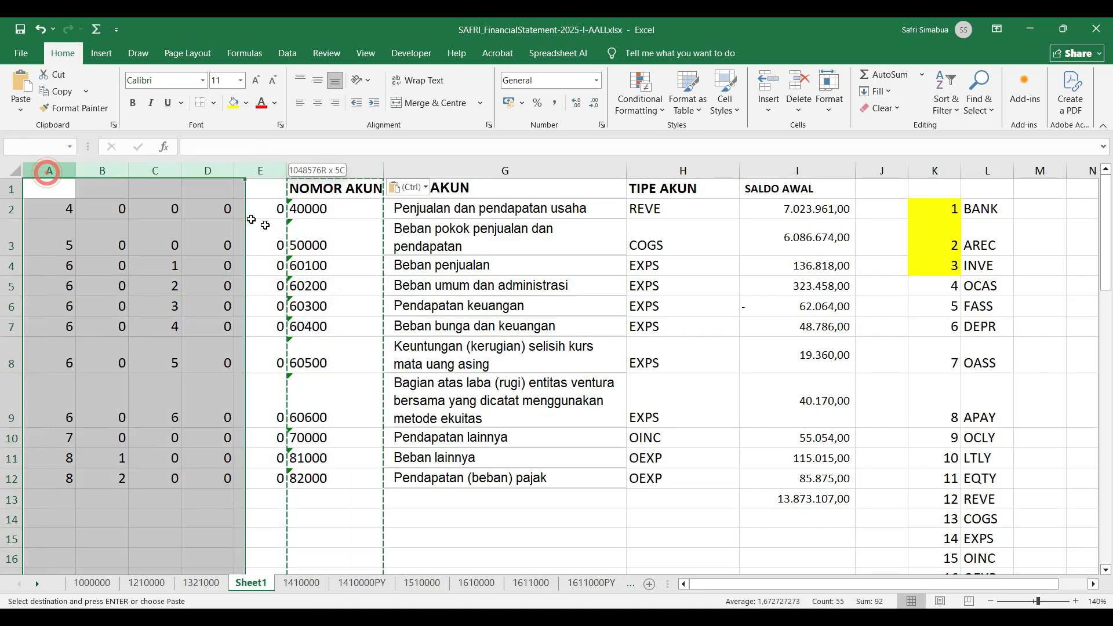
right_click(214, 172)
left_click(266, 321)
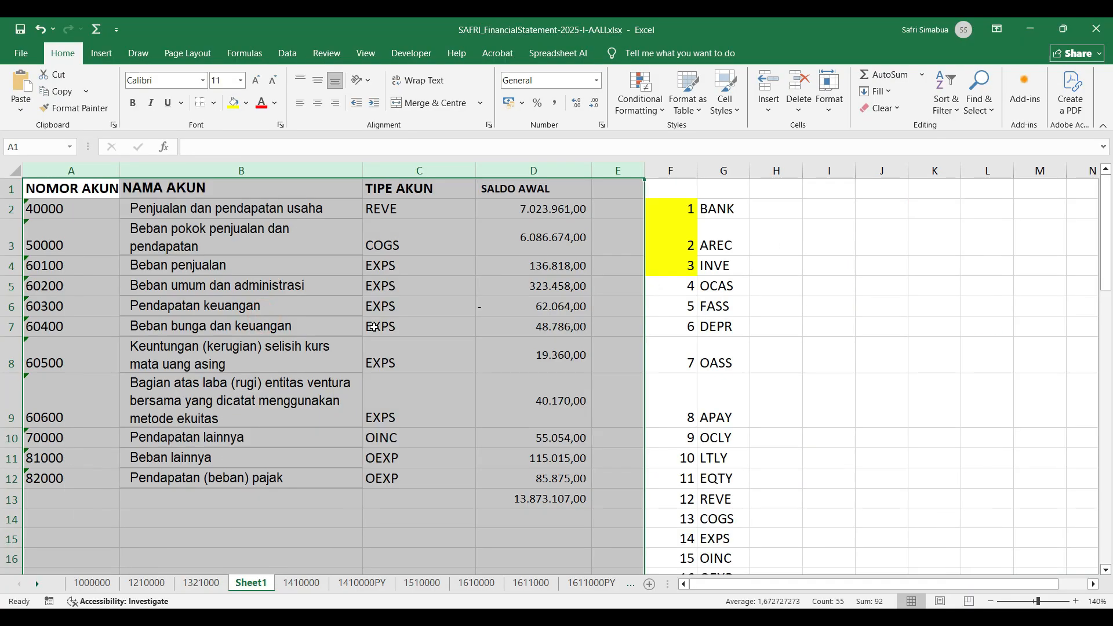
left_click(375, 335)
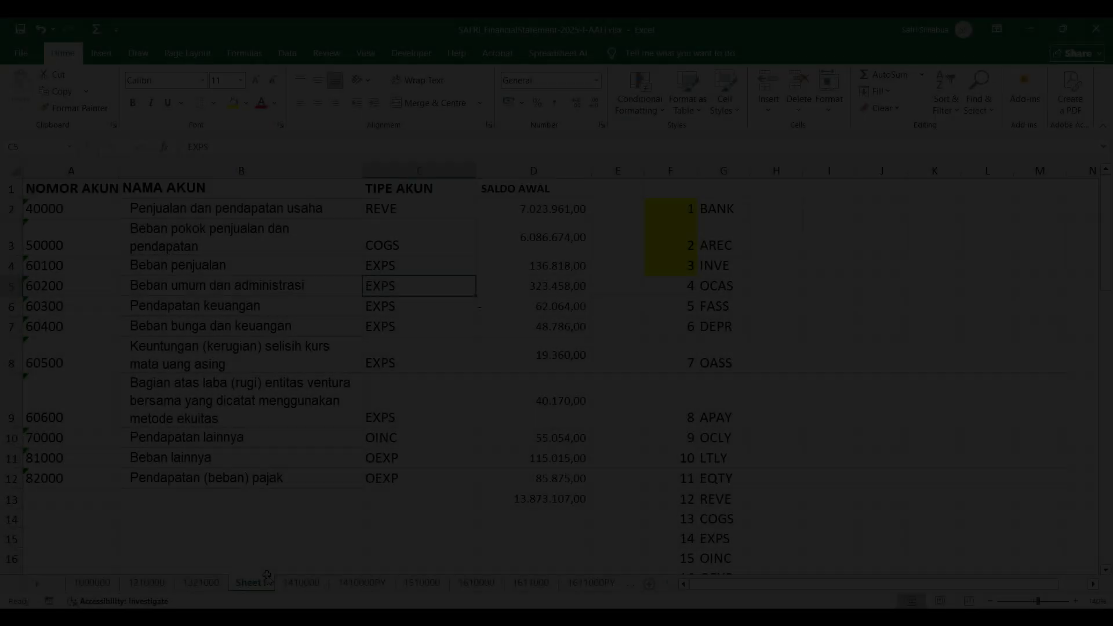
Step: Colour the Sheet1 tab red
right_click(267, 577)
mouse_move(315, 515)
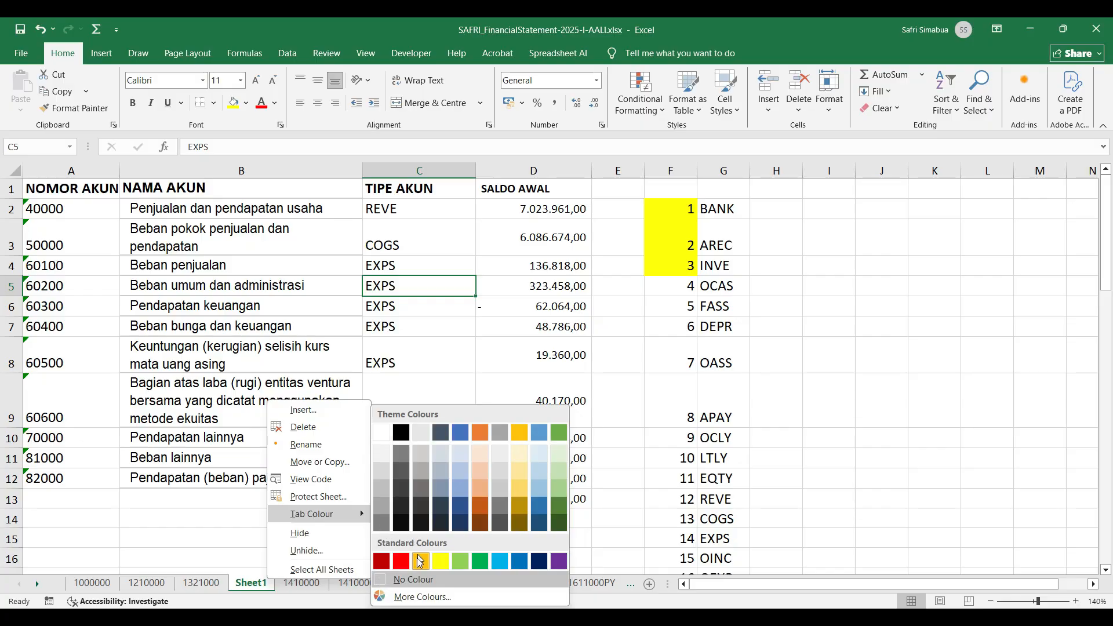
left_click(397, 561)
left_click(431, 410)
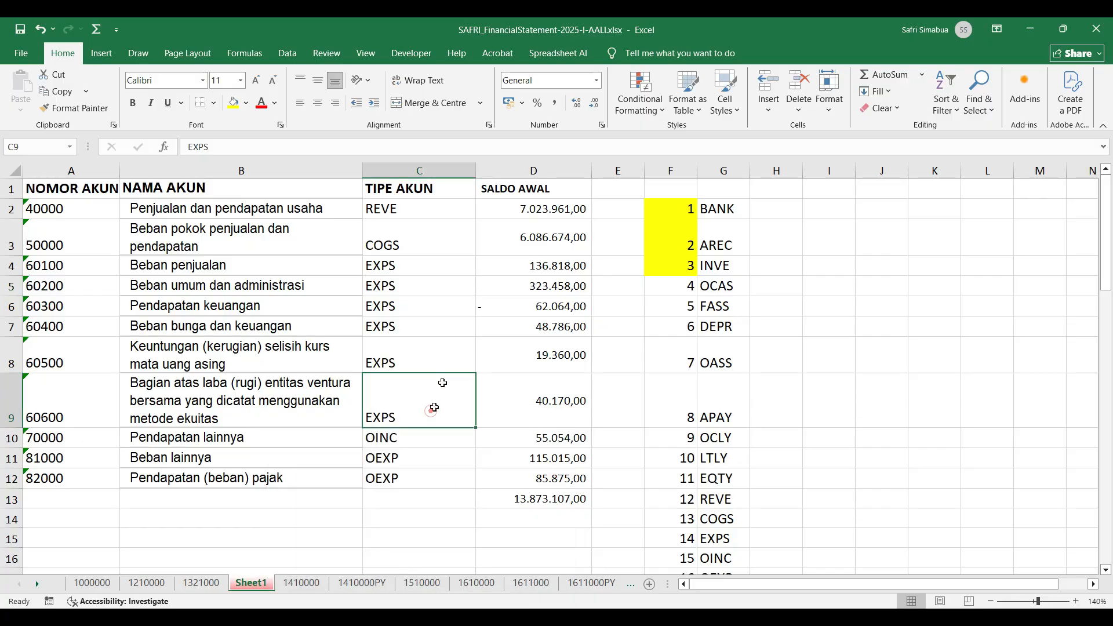
left_click(481, 259)
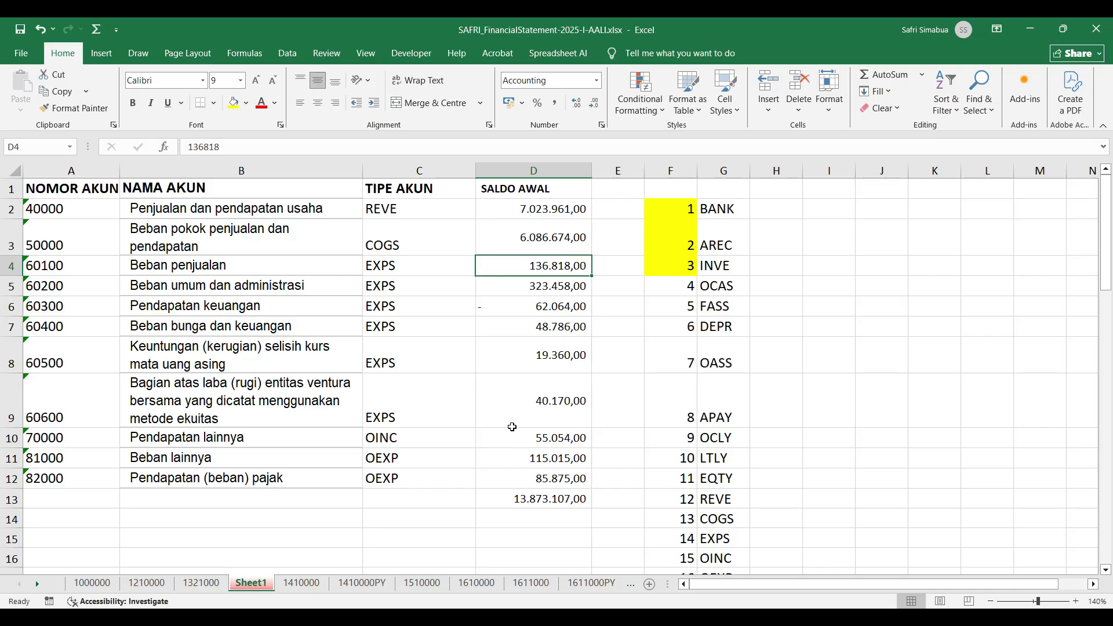
Step: Insert a new blank sheet directly after sheet 1210000 and colour its tab red
left_click(145, 584)
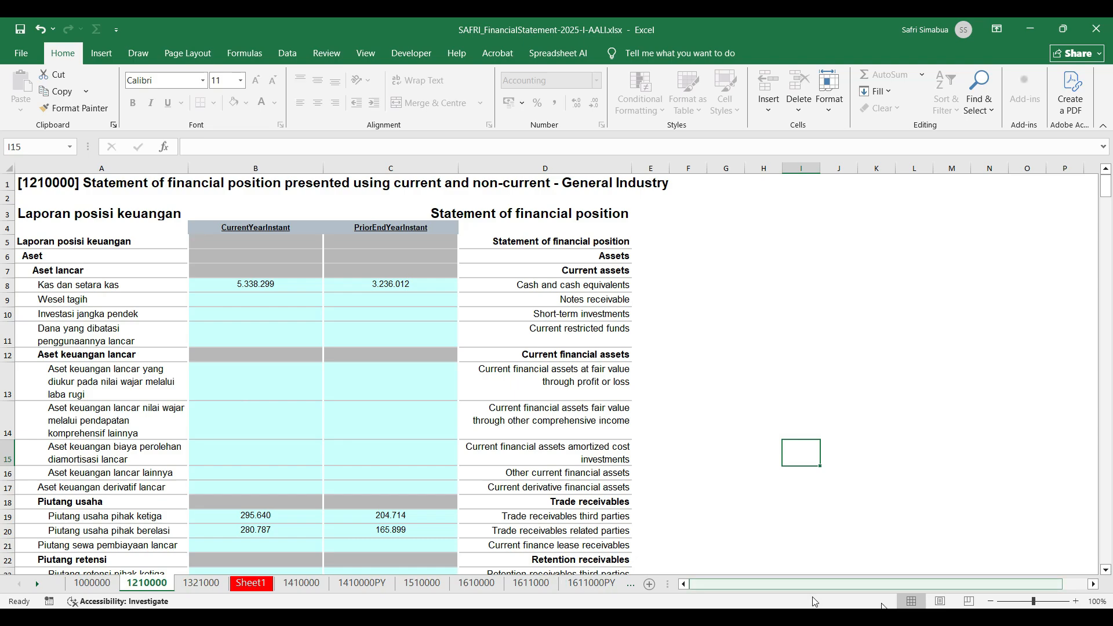
left_click(650, 584)
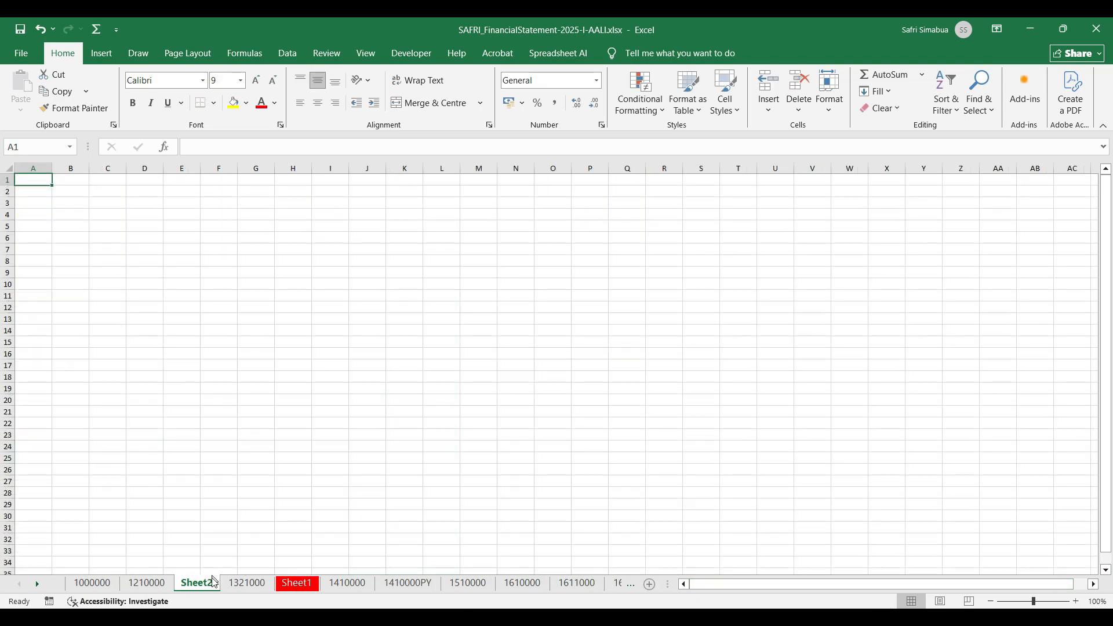
right_click(214, 582)
mouse_move(306, 515)
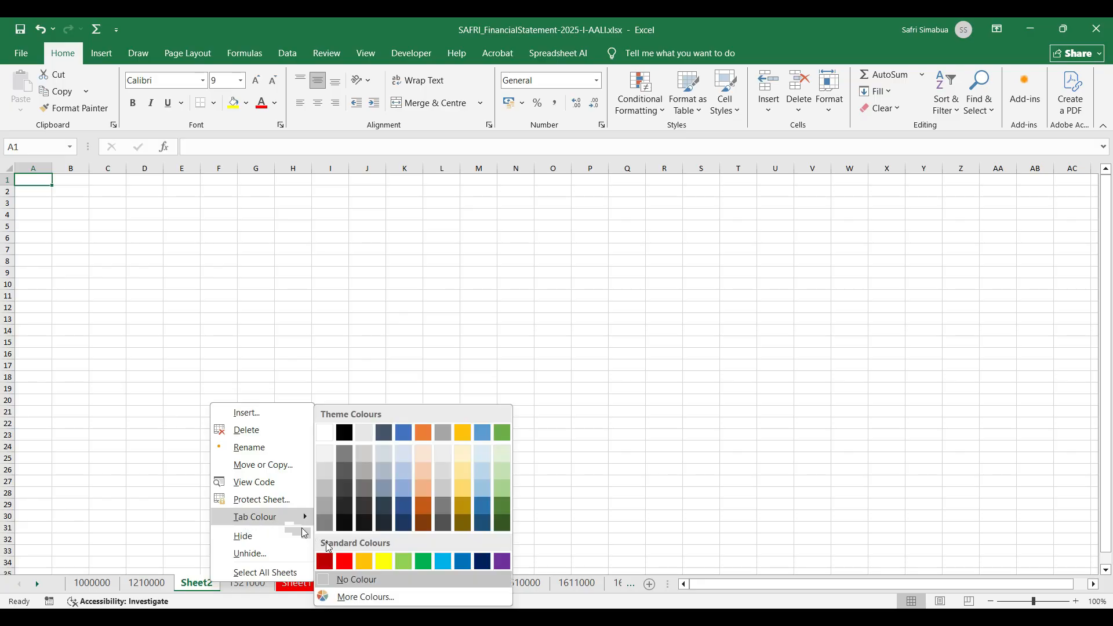
left_click(345, 562)
left_click(265, 467)
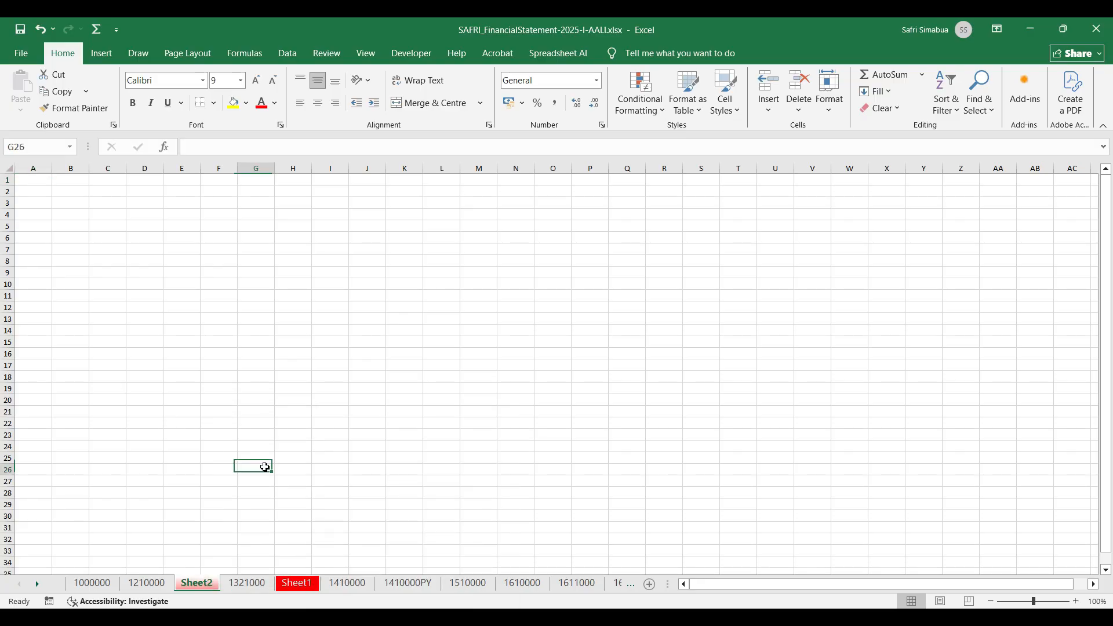
Step: Copy the entire contents of sheet 1210000 and paste them over all cells of Sheet2
left_click(152, 584)
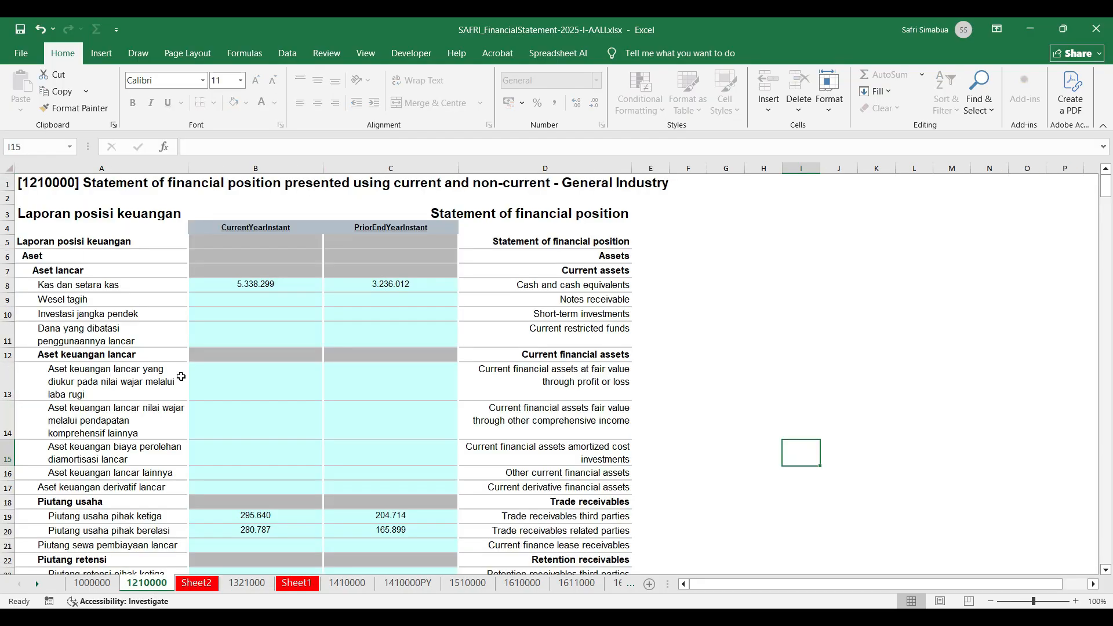
left_click(9, 169)
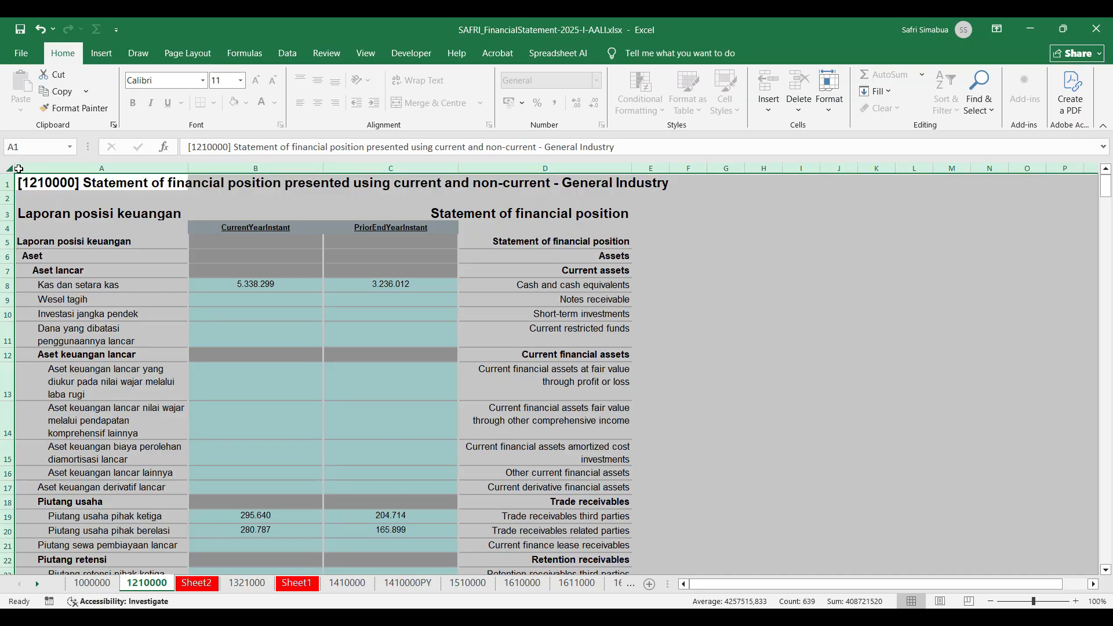
key("ctrl+c")
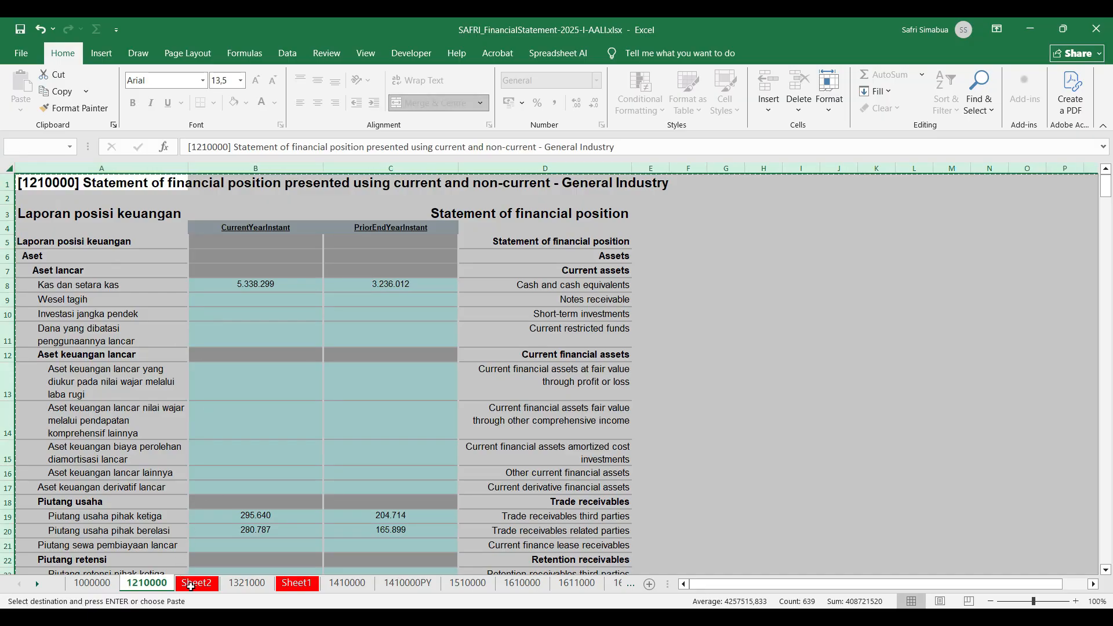
left_click(208, 581)
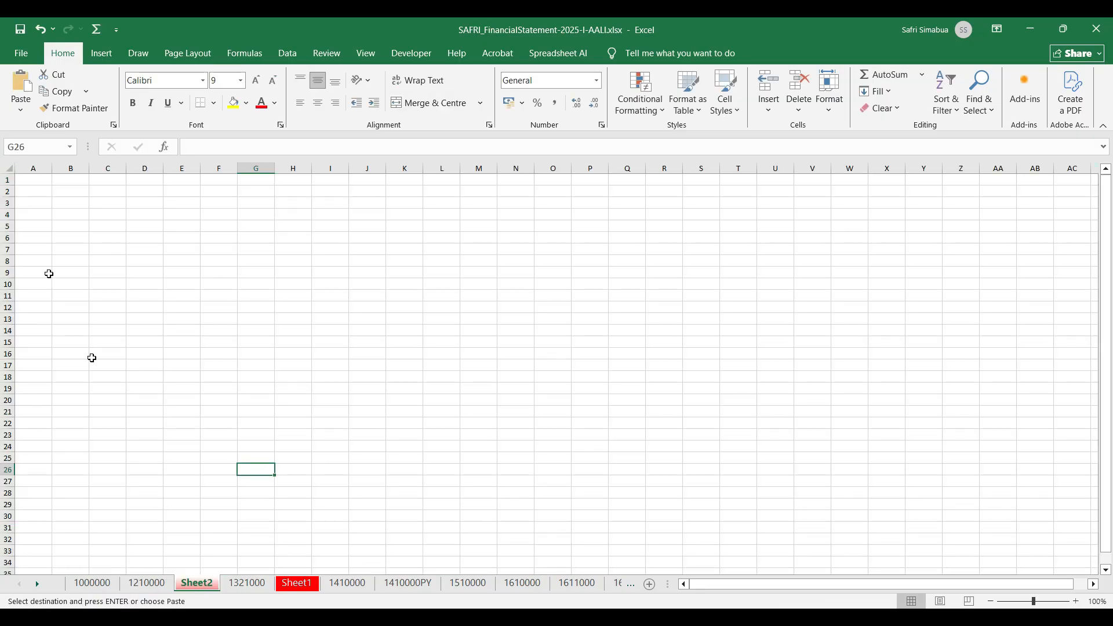
left_click(6, 166)
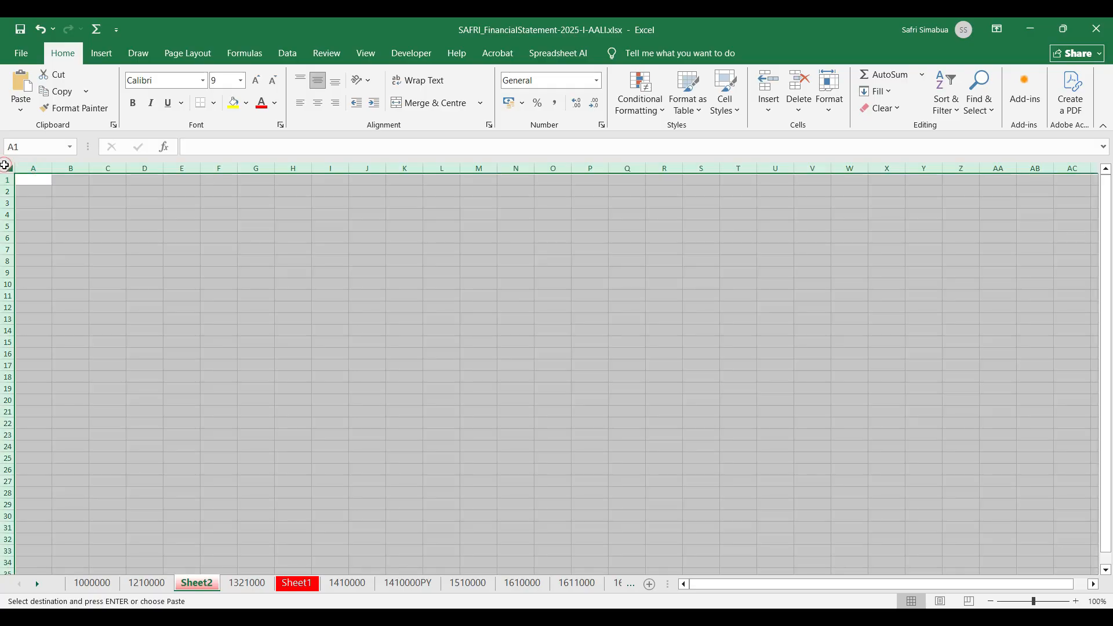
key("ctrl+v")
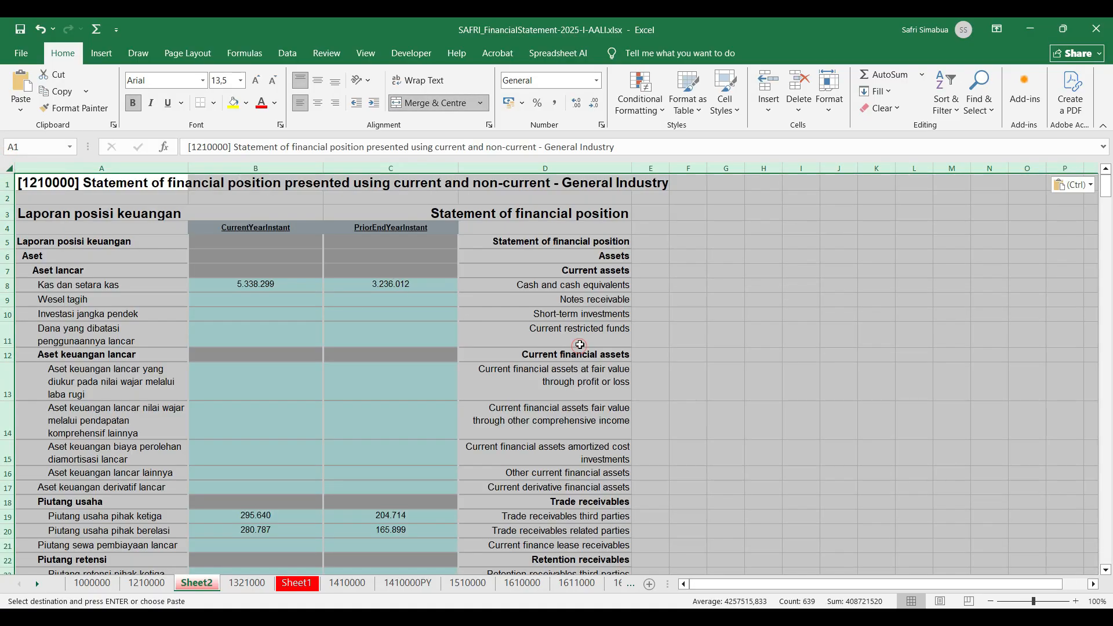
left_click(580, 345)
left_click(718, 342)
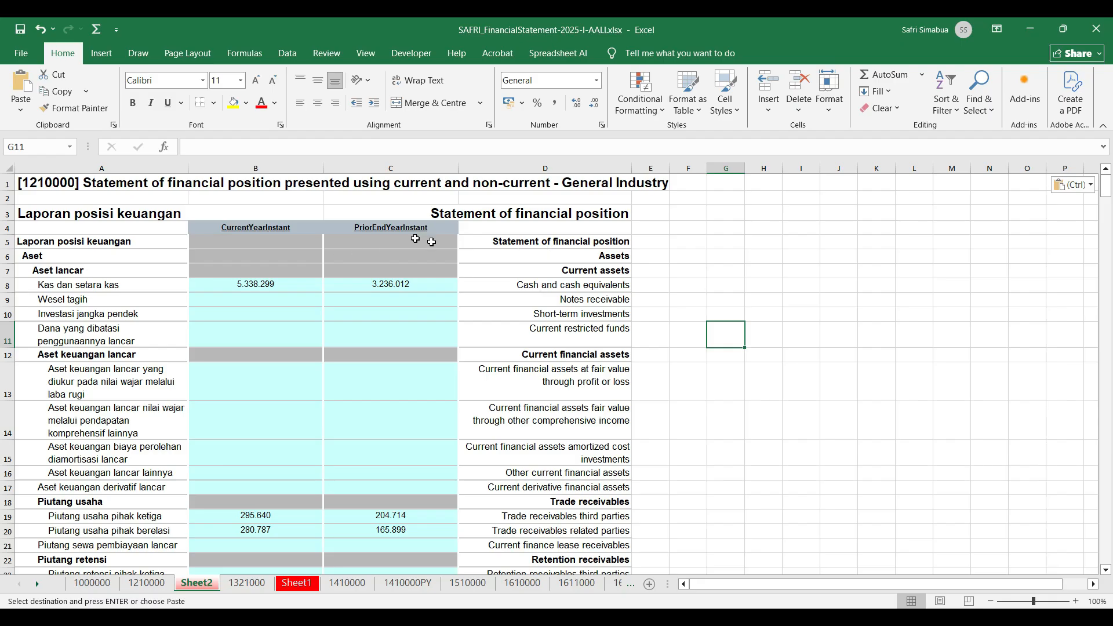
left_click(720, 242)
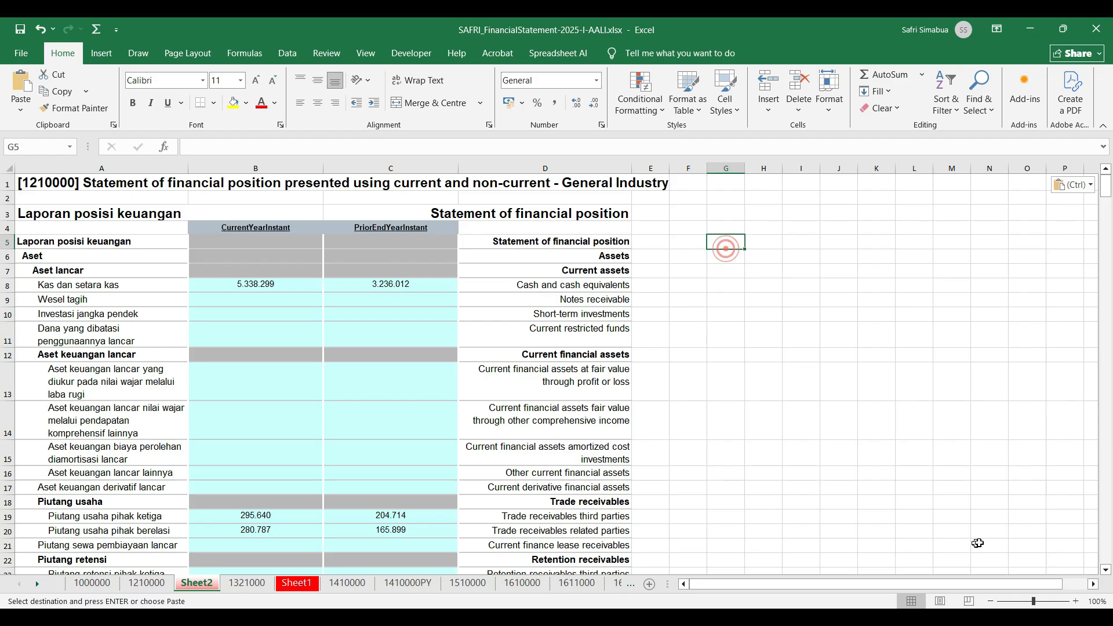
Step: Delete columns C to E with the prior-year figures and English labels on Sheet2, and widen column A
left_click(1075, 602)
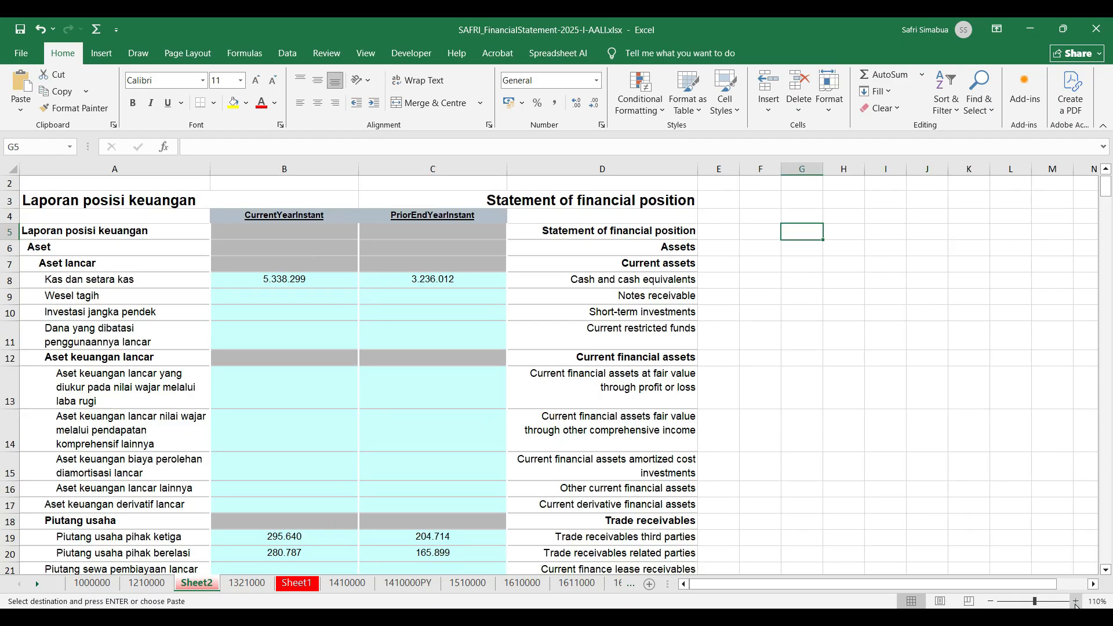
left_click(270, 218)
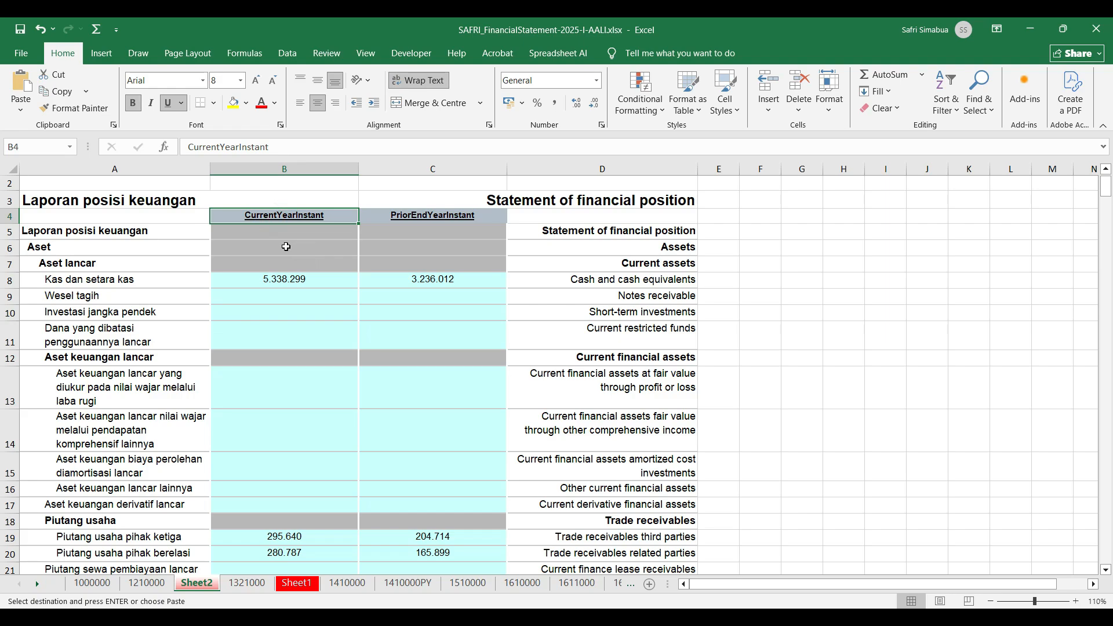
scroll(286, 247, "up", 1)
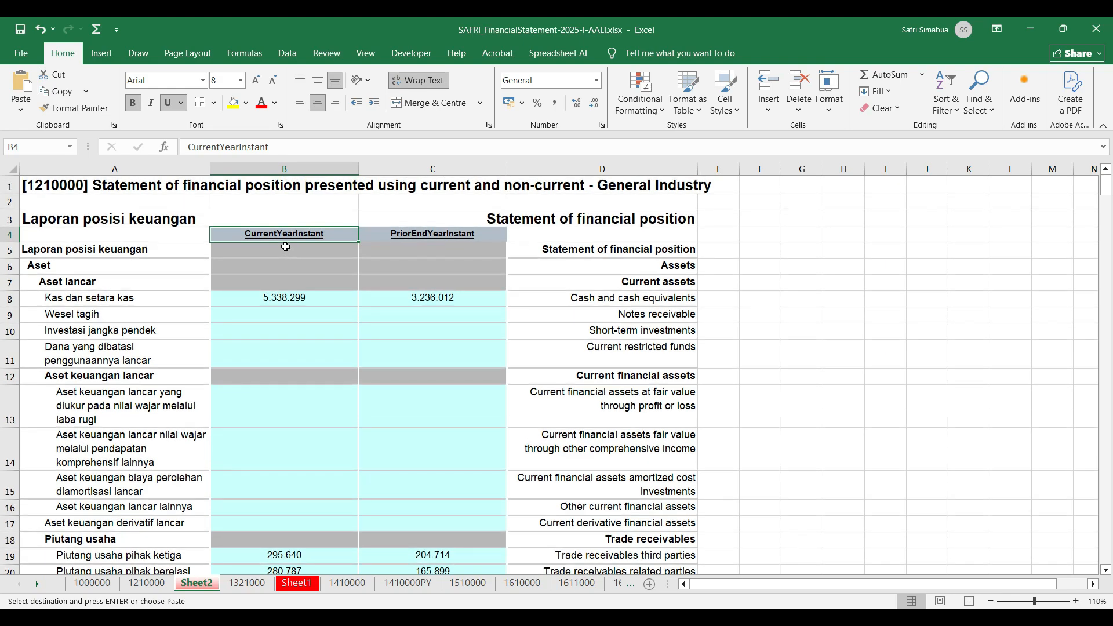
left_click(446, 233)
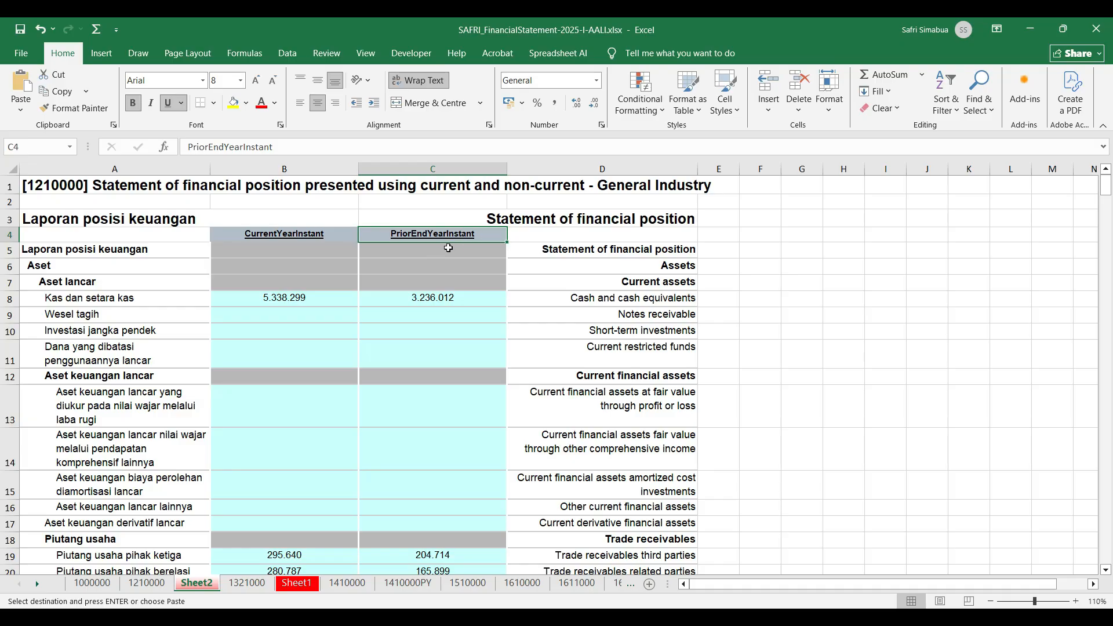
left_click(431, 170)
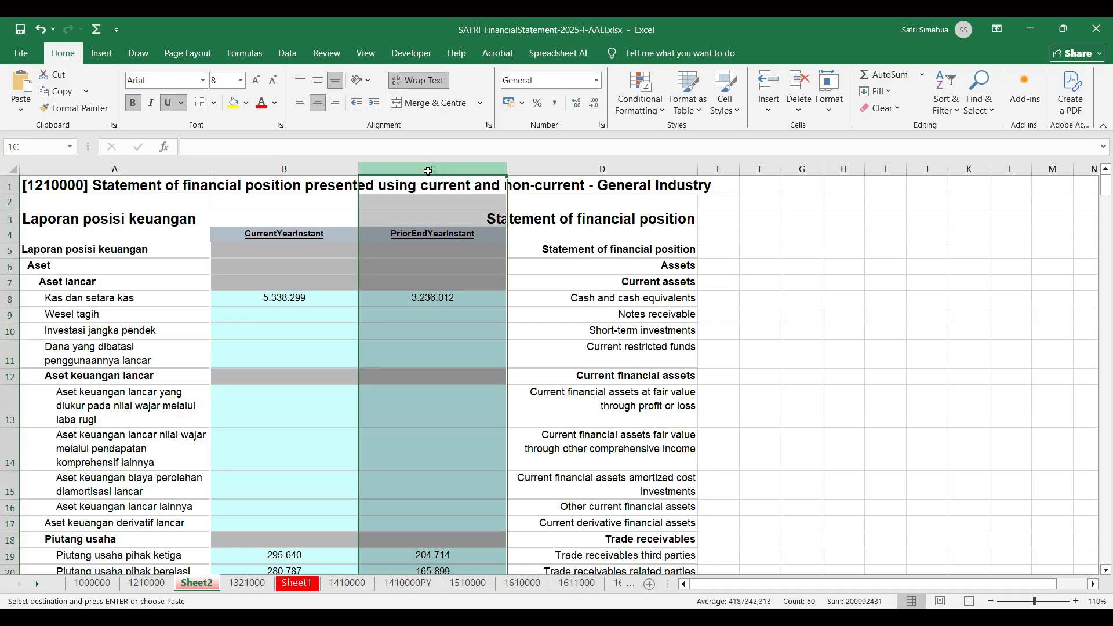
left_click_drag(556, 168, 719, 169)
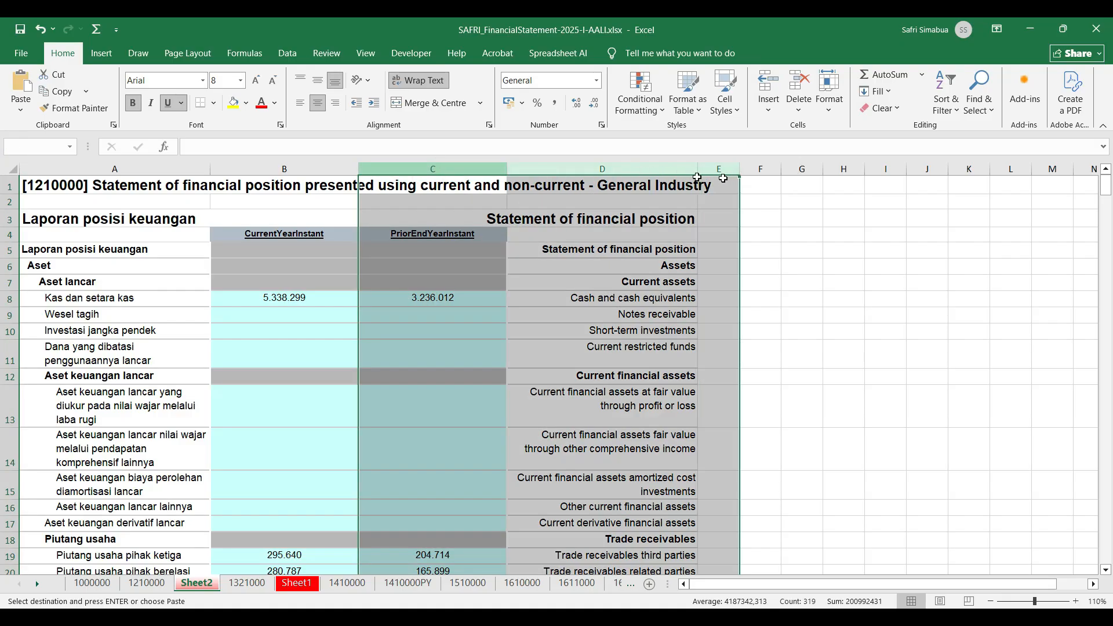
right_click(628, 169)
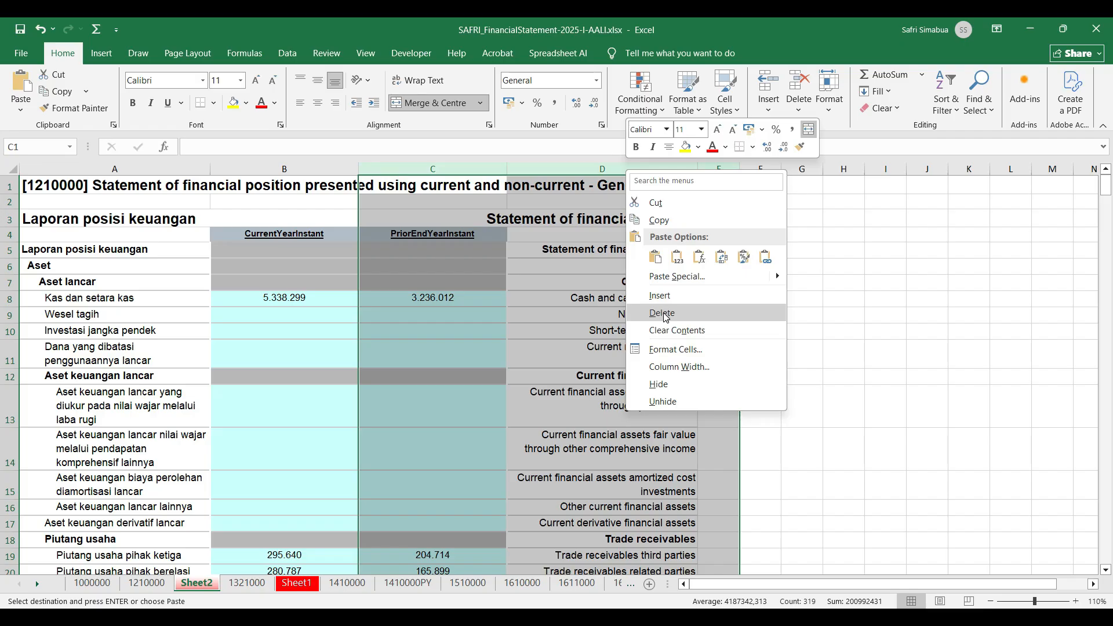
left_click(663, 313)
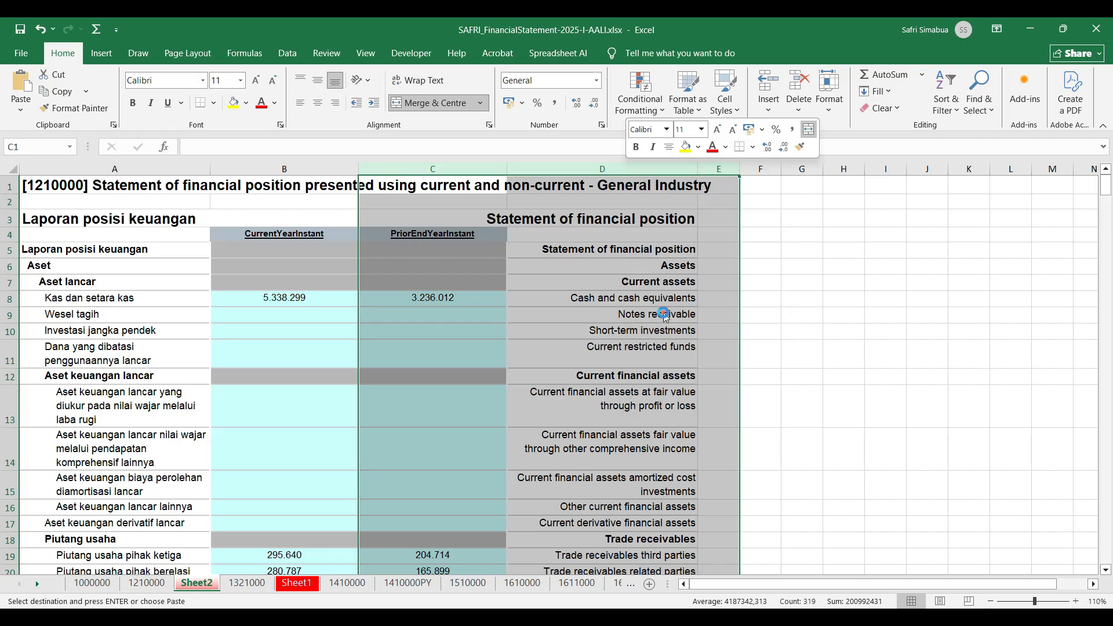
left_click(276, 321)
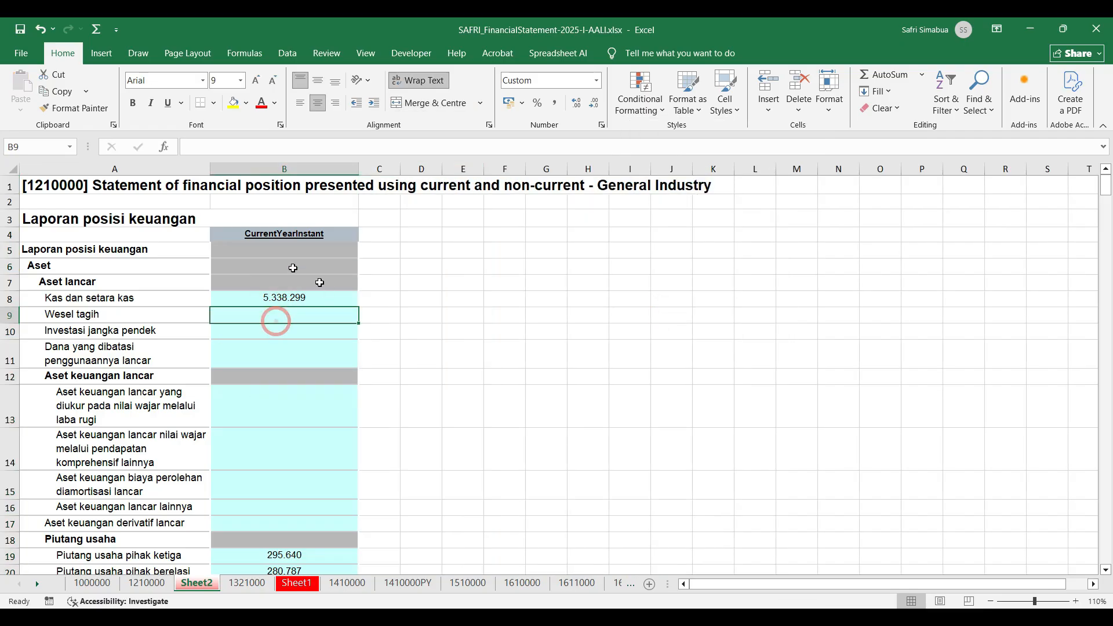
left_click_drag(212, 168, 264, 169)
left_click(566, 273)
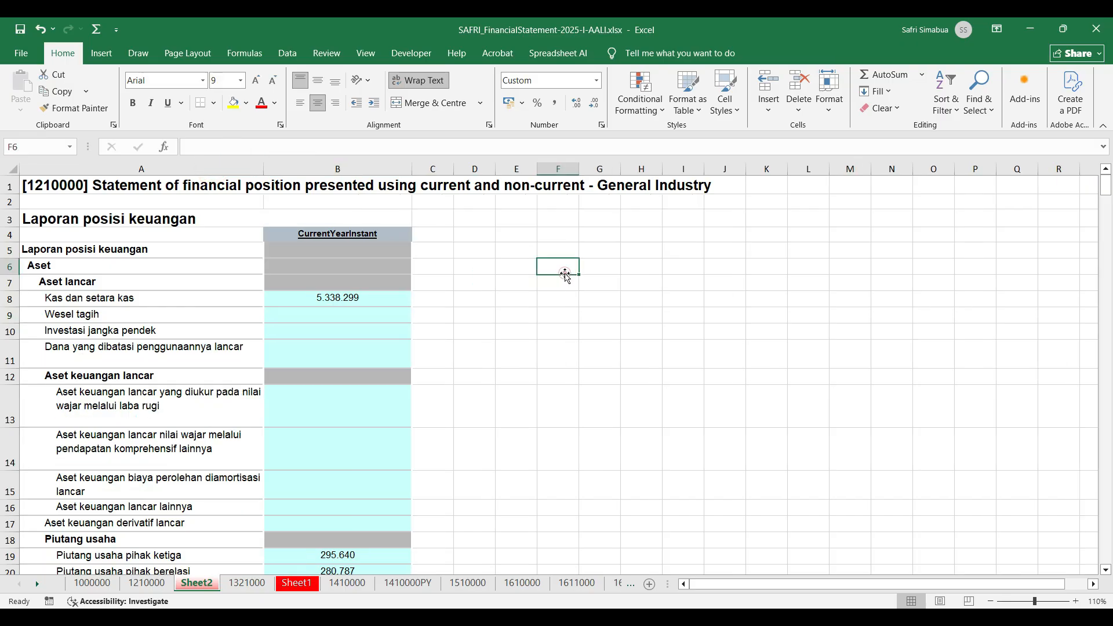
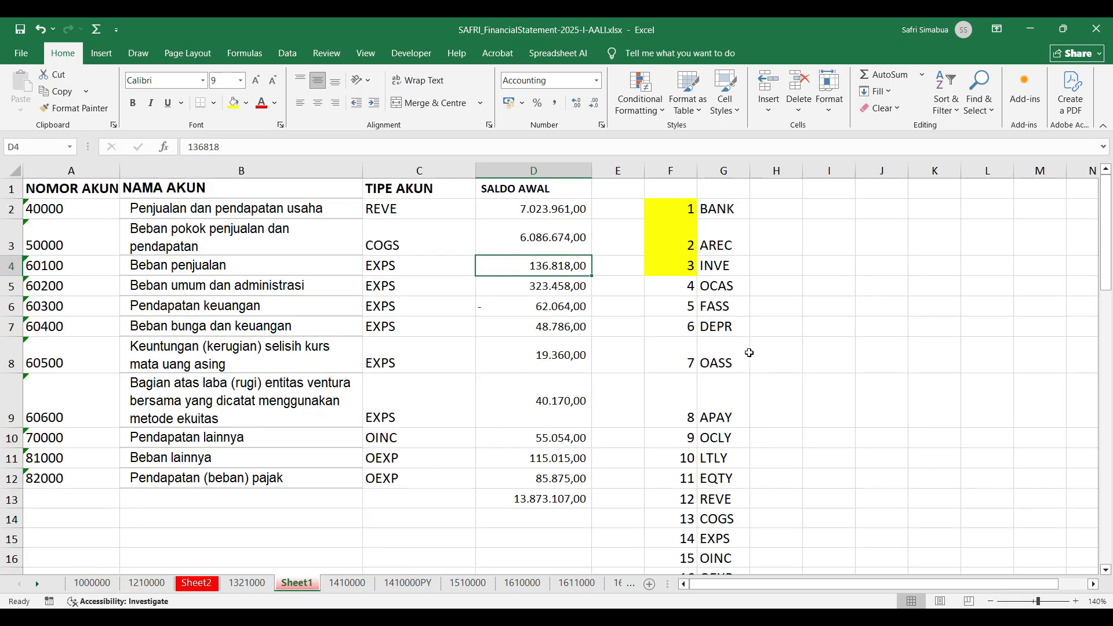
Step: Copy the numbered account type list in columns F and G of Sheet1 to columns J and K of Sheet2
left_click_drag(681, 170, 719, 182)
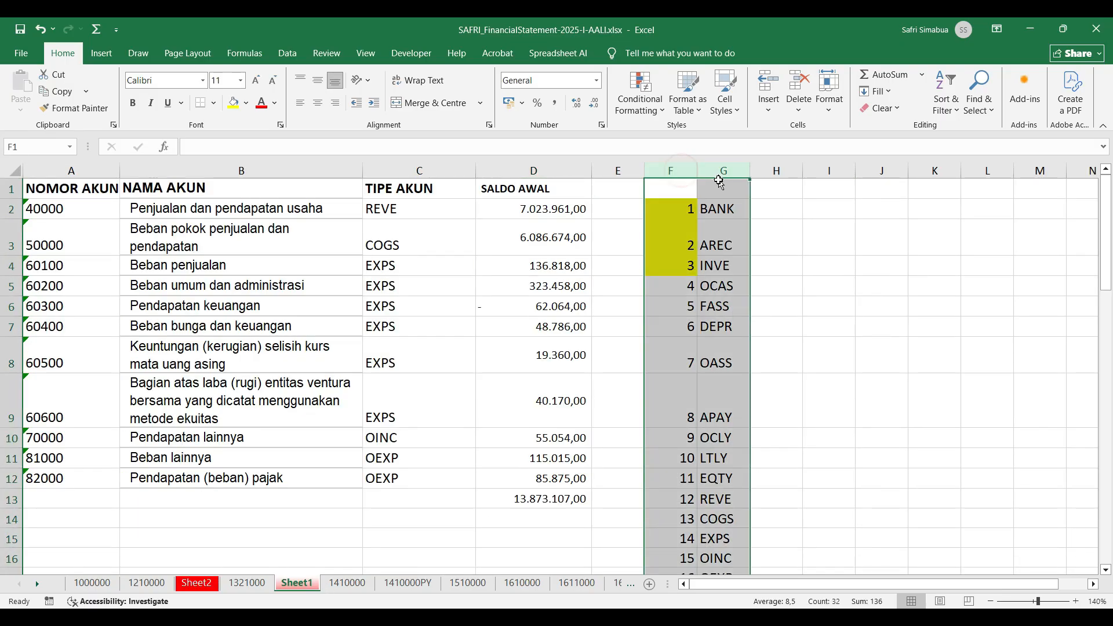
key("ctrl+c")
left_click(197, 582)
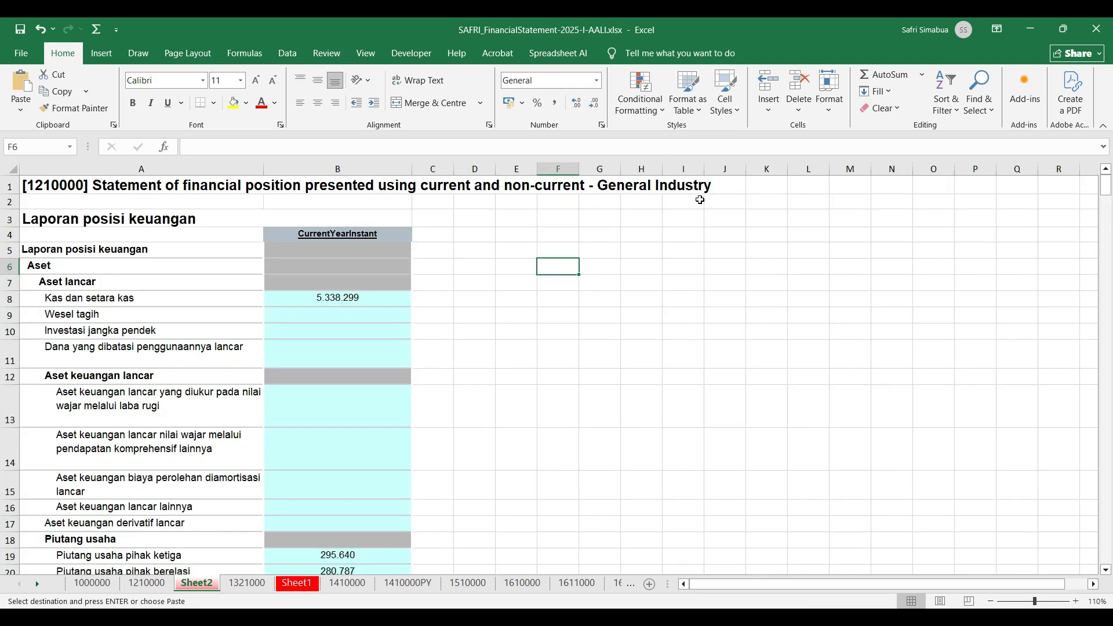
left_click(719, 169)
key("ctrl+v")
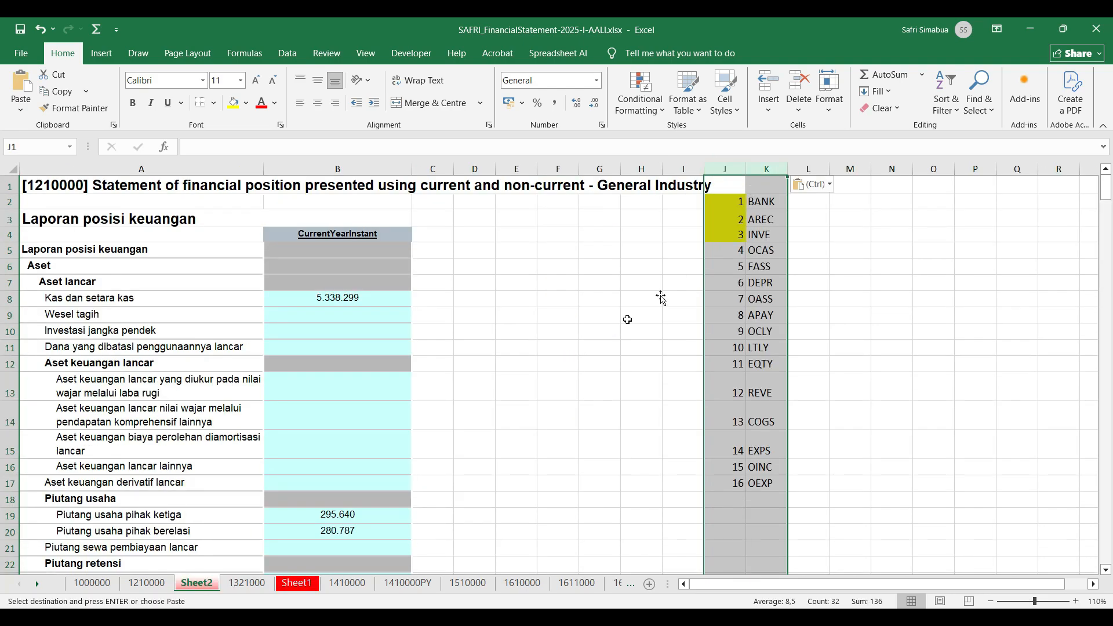
left_click(560, 354)
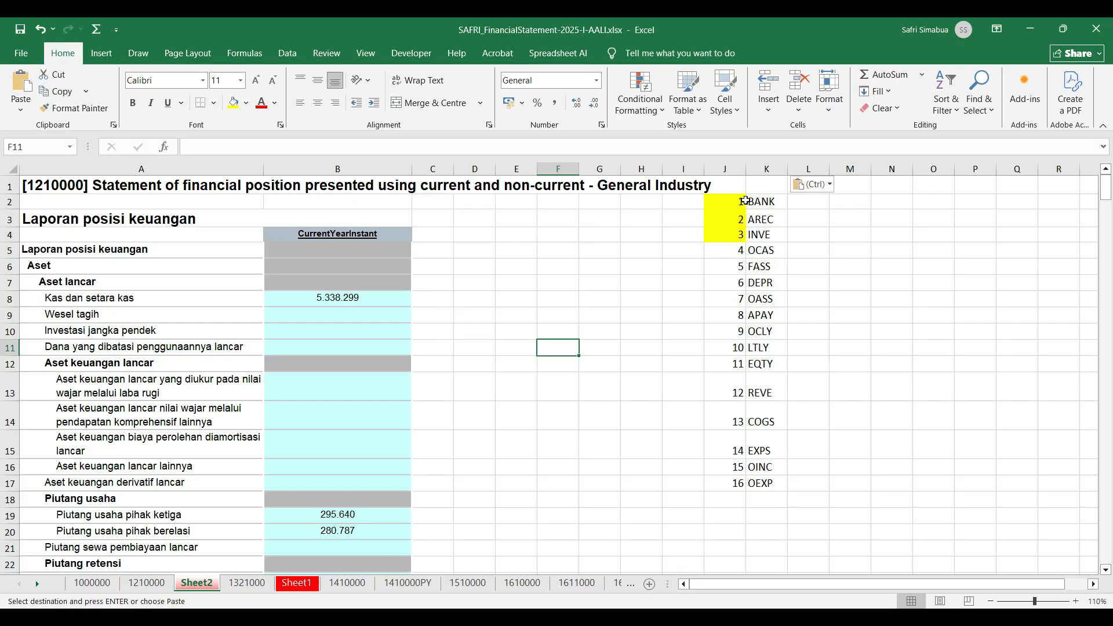
Step: Fill the asset account types BANK to OASS, cells J2 to K8 on Sheet2, with yellow
left_click_drag(746, 200, 769, 301)
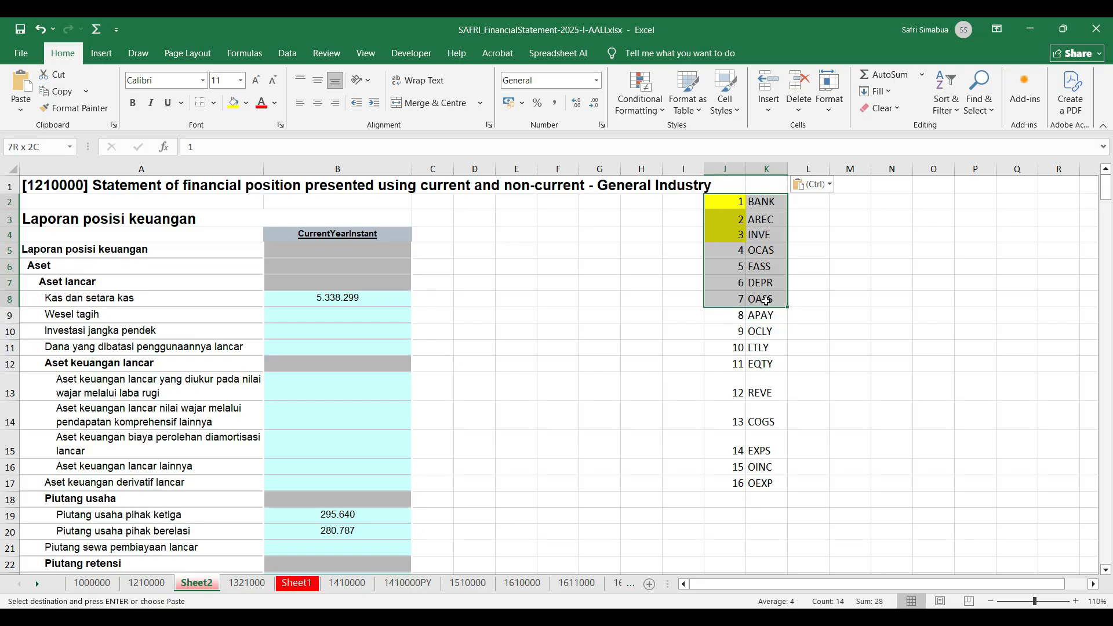
left_click(241, 108)
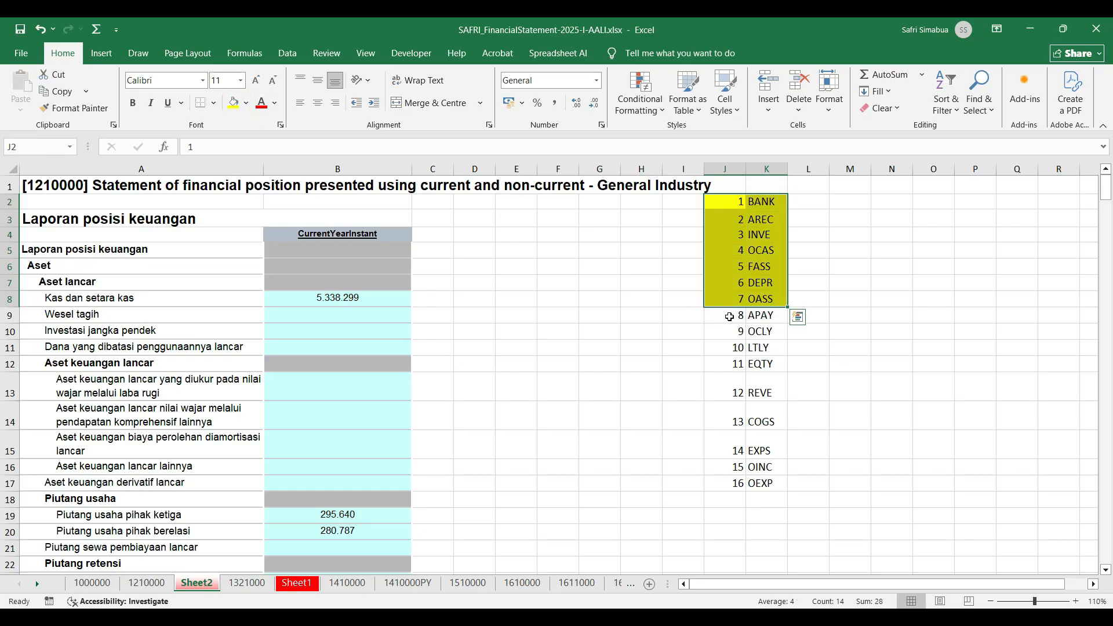
Step: Fill the liability and equity account types APAY to EQTY, cells J9 to K12 on Sheet2, with light orange
left_click_drag(729, 317, 767, 361)
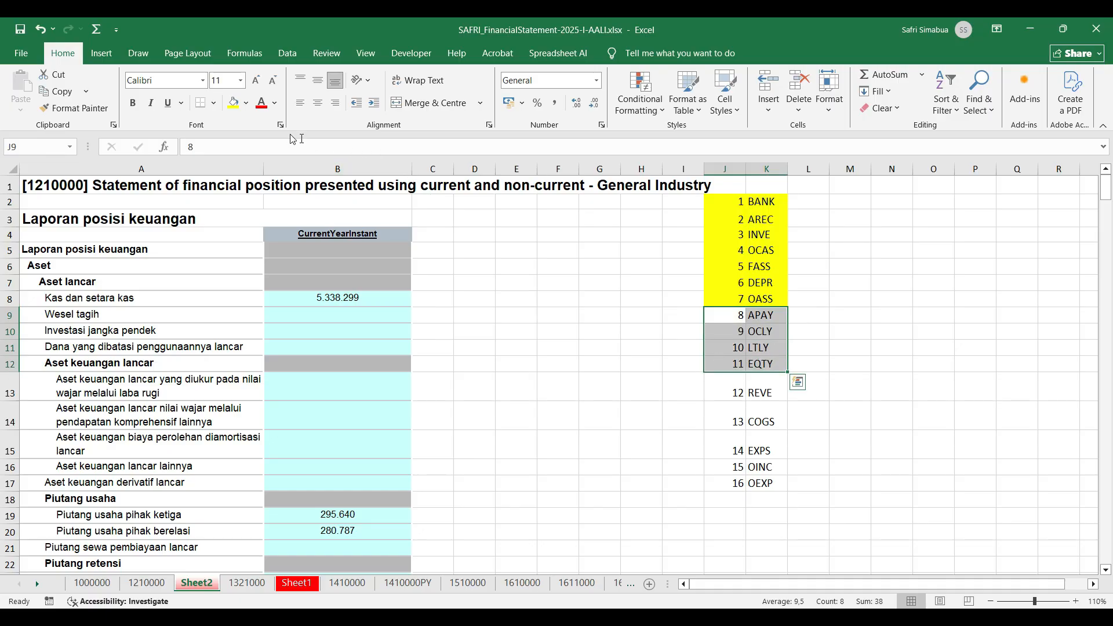
left_click(246, 105)
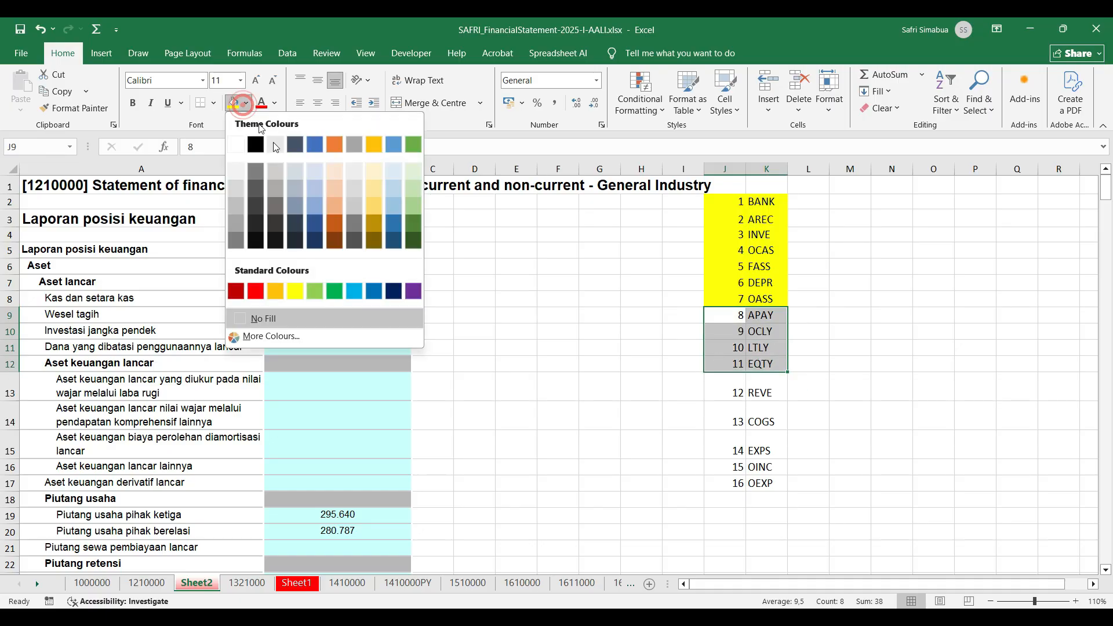
left_click(336, 207)
left_click(847, 250)
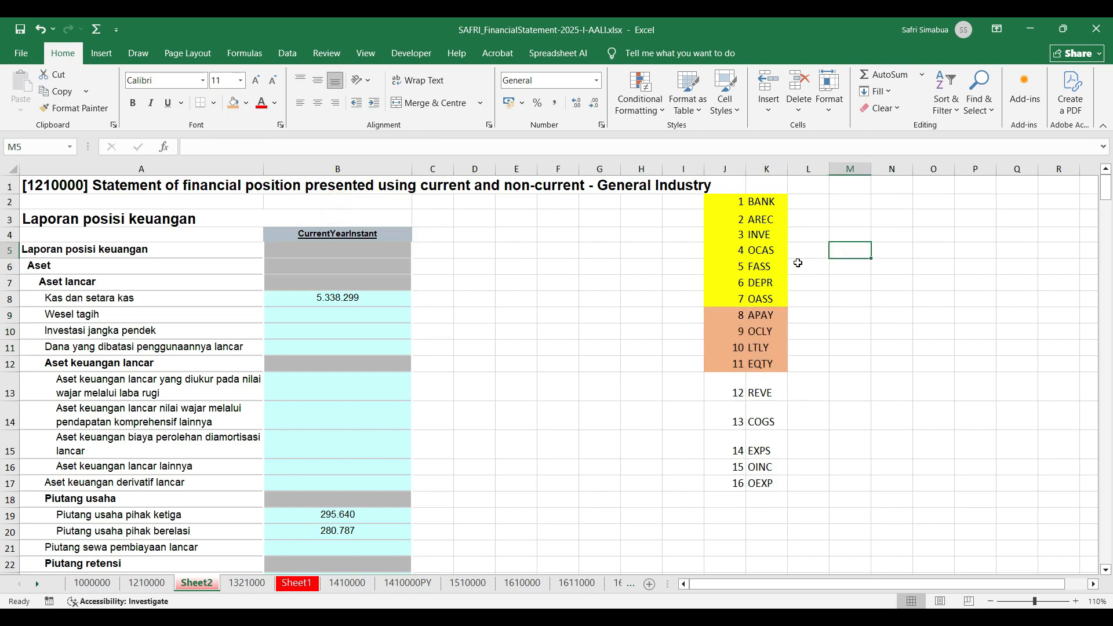
left_click(575, 300)
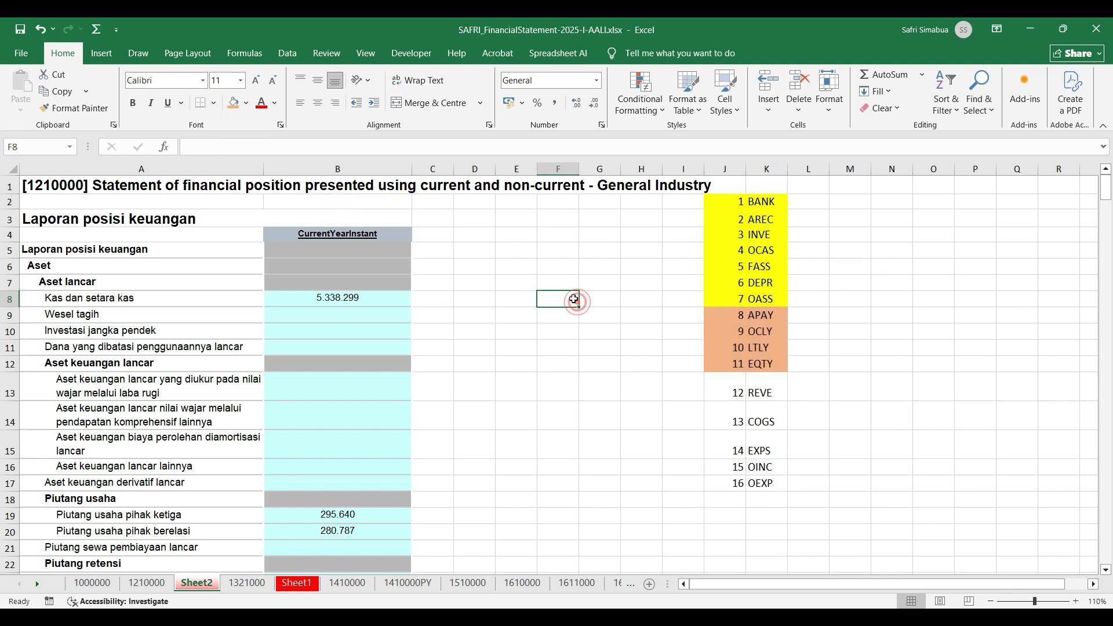
left_click(562, 332)
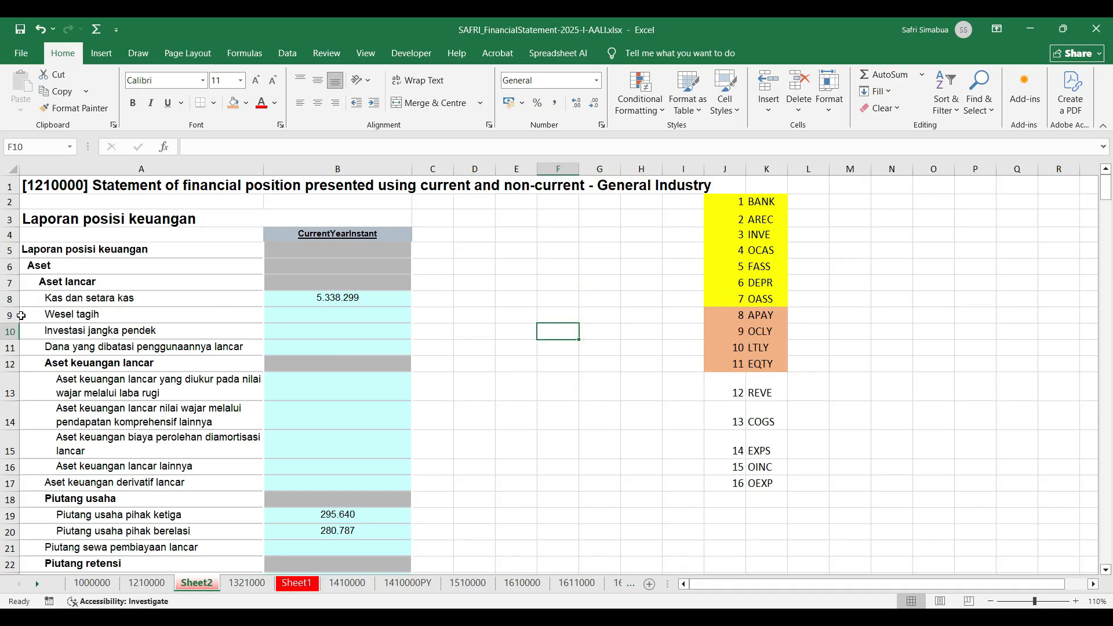
Step: Delete cells A9 to C11, from Wesel tagih to Dana yang dibatasi penggunaannya lancar, shifting the cells below up
left_click_drag(486, 319, 22, 345)
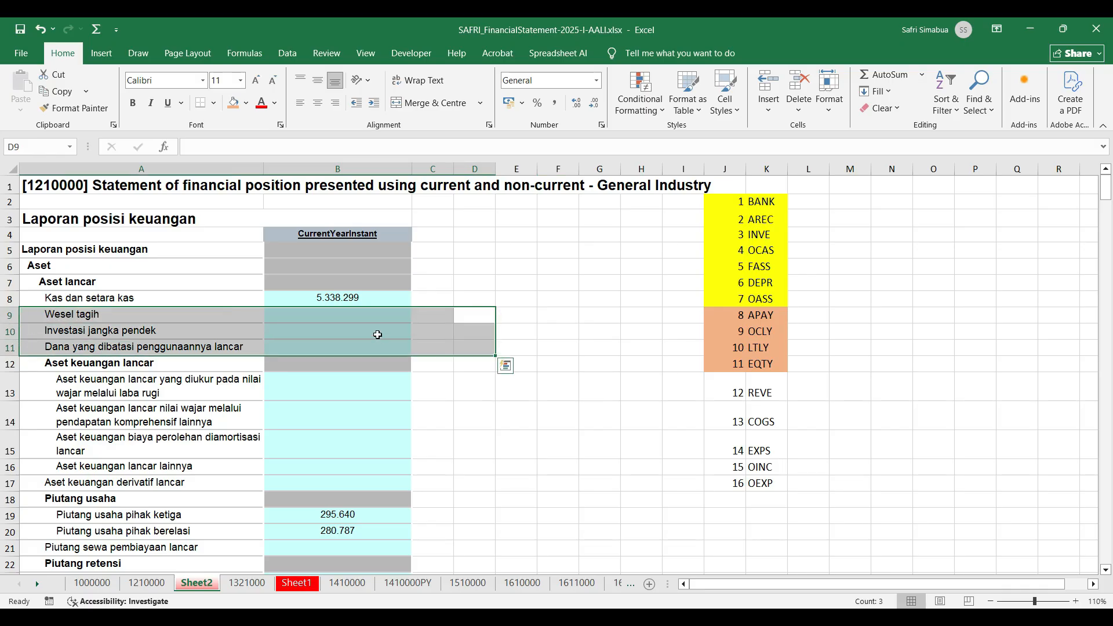
left_click(388, 398)
left_click(344, 362)
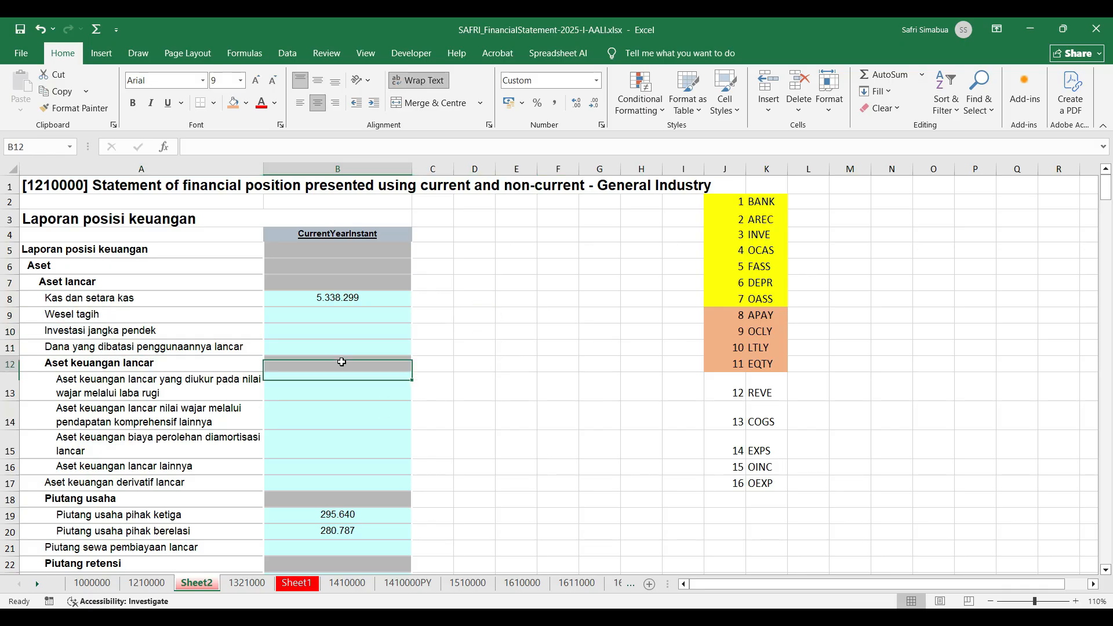
left_click(27, 313)
left_click_drag(283, 313, 429, 341)
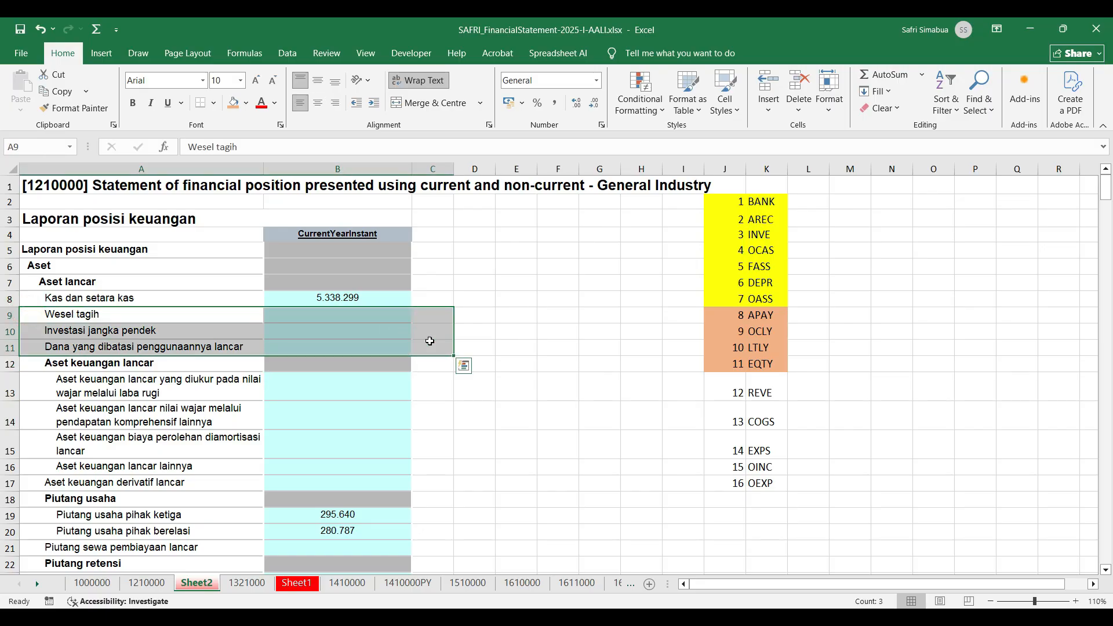
right_click(391, 328)
left_click(457, 377)
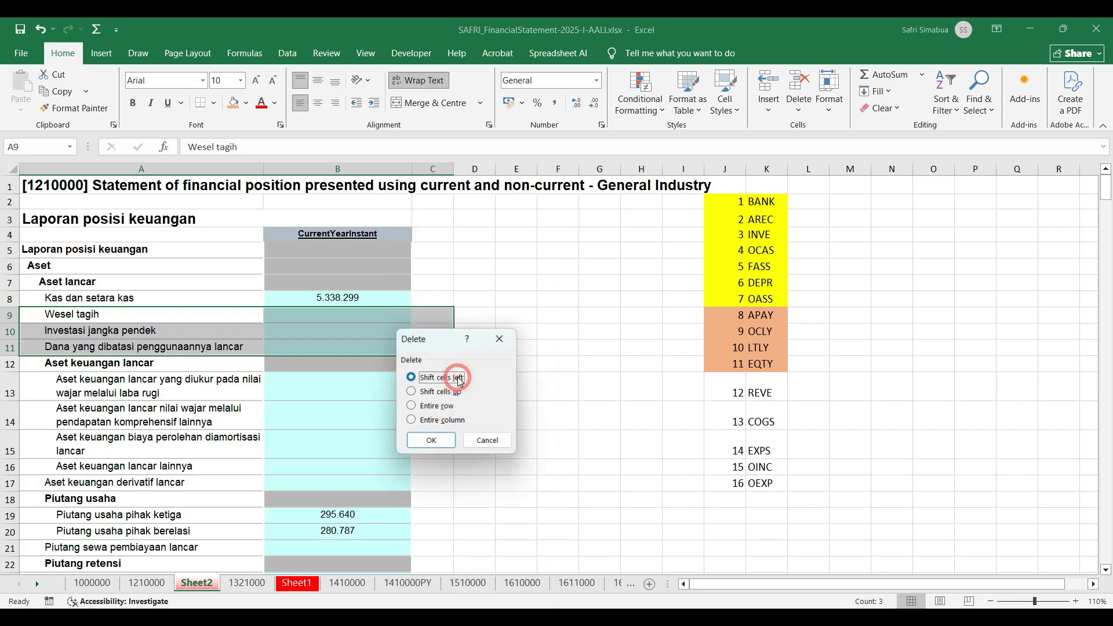
left_click(449, 391)
left_click(447, 441)
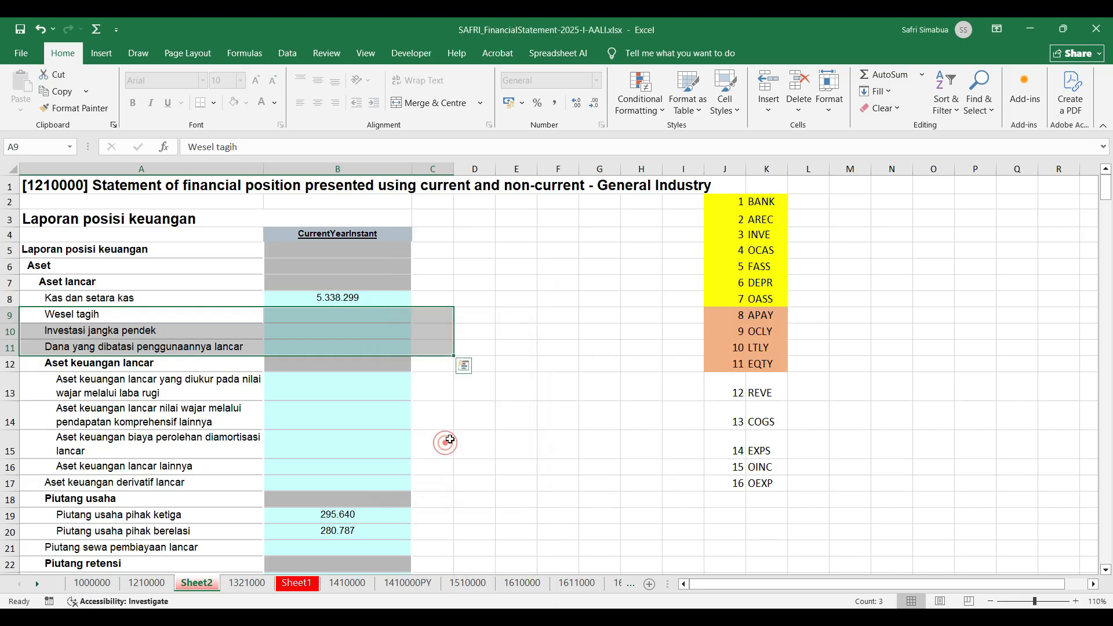
left_click(492, 434)
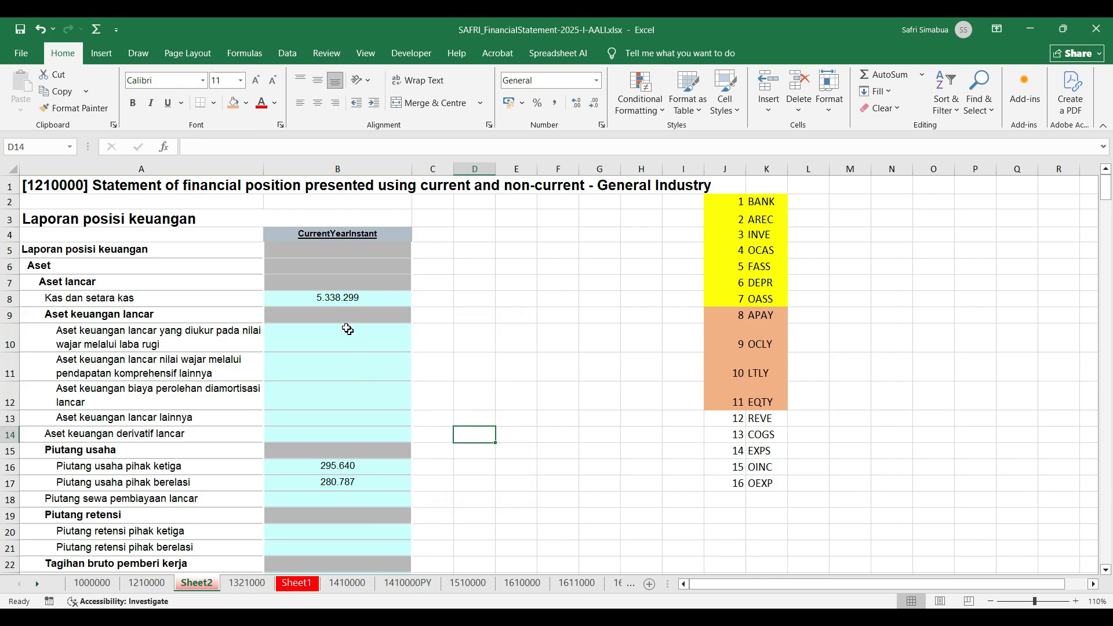
Step: Delete cells A9 to C14, from Aset keuangan lancar to Aset keuangan derivatif lancar, shifting the cells below up
left_click(337, 313)
left_click(396, 372)
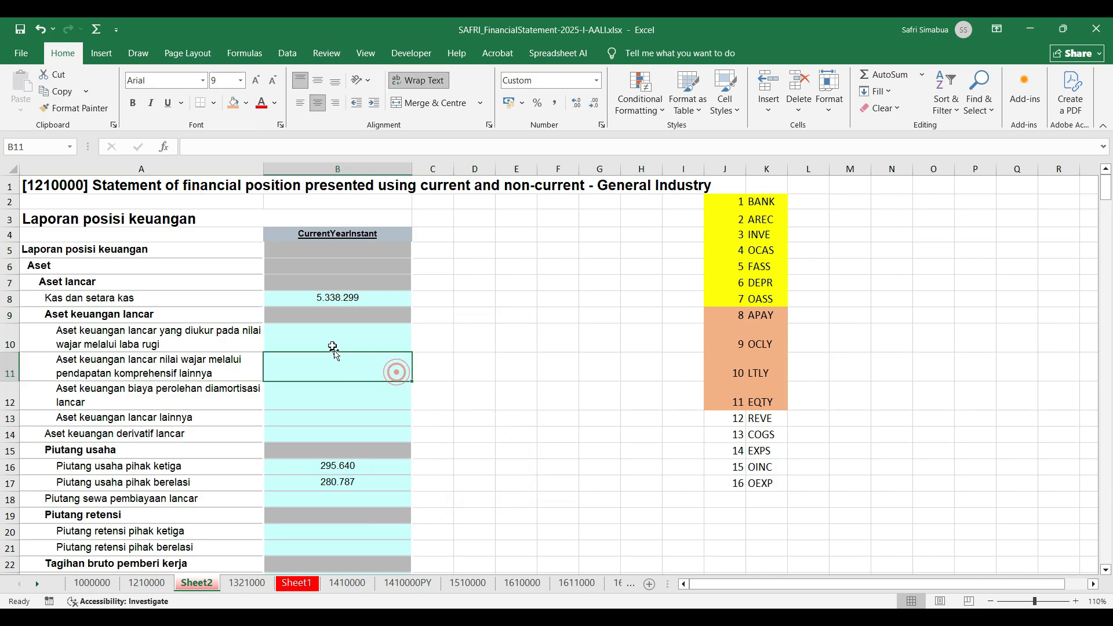
mouse_move(328, 333)
left_mouse_down()
mouse_move(325, 429)
mouse_move(337, 332)
left_mouse_up()
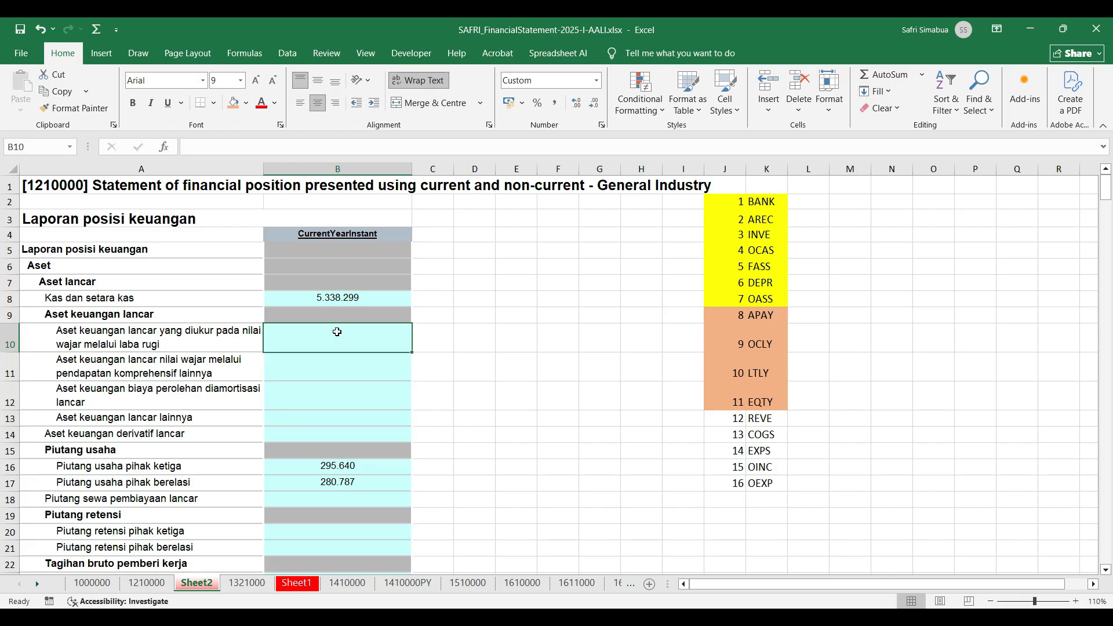
left_click_drag(48, 317, 421, 430)
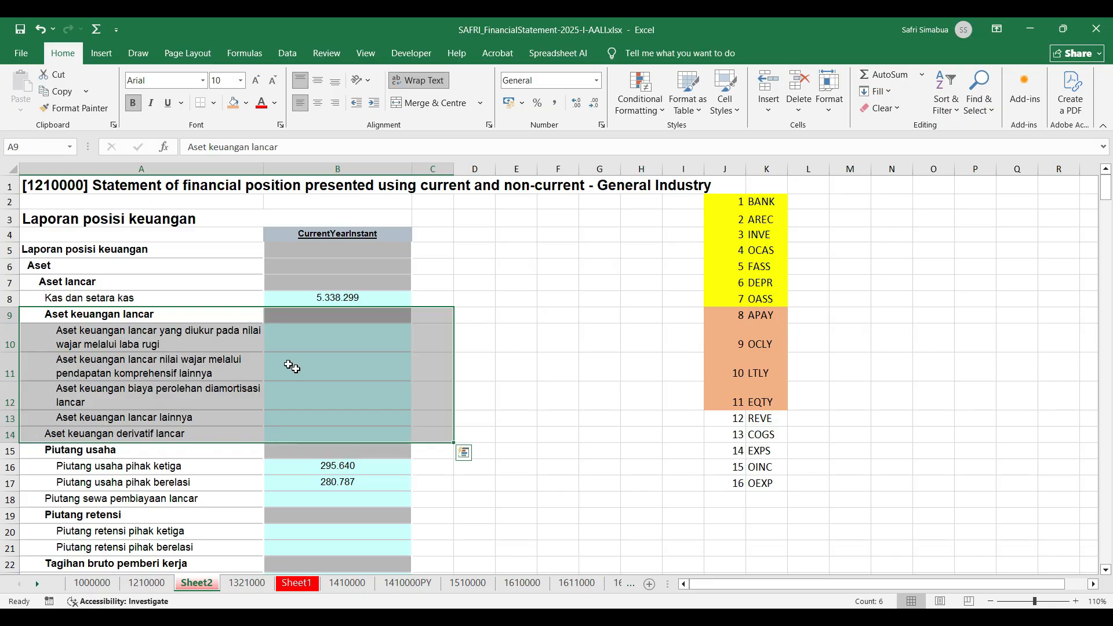
right_click(272, 359)
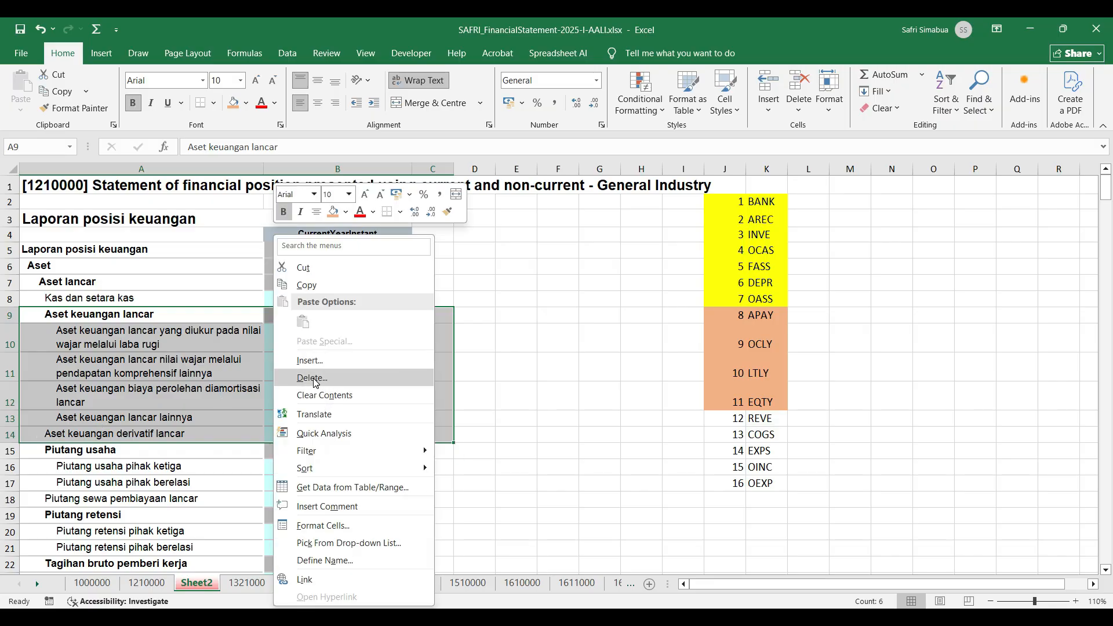
left_click(313, 378)
left_click(278, 390)
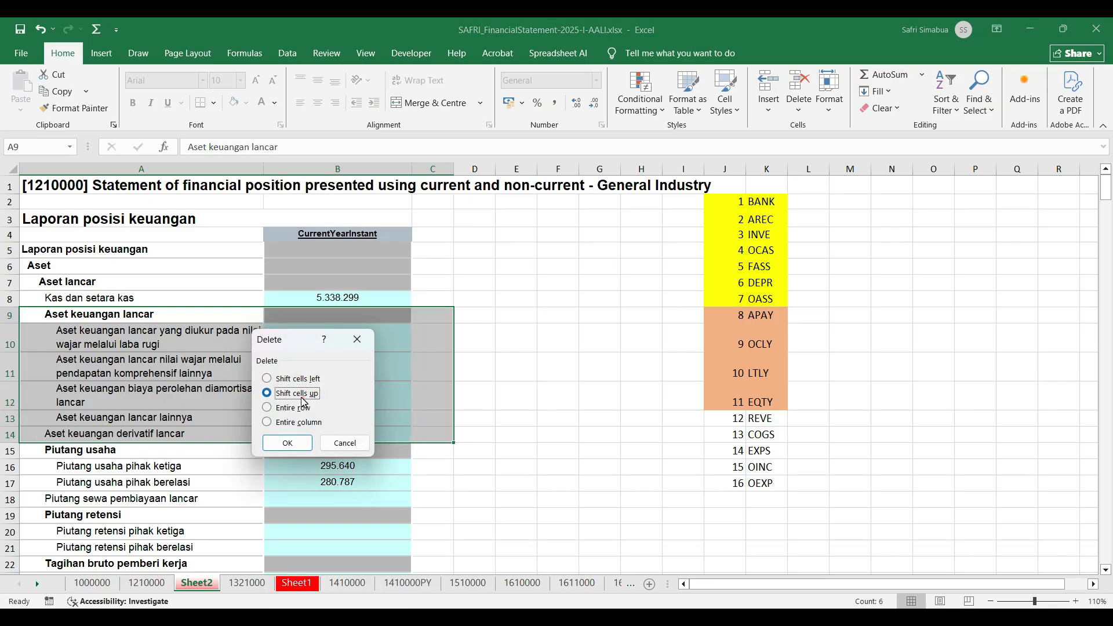
left_click(296, 439)
left_click(504, 347)
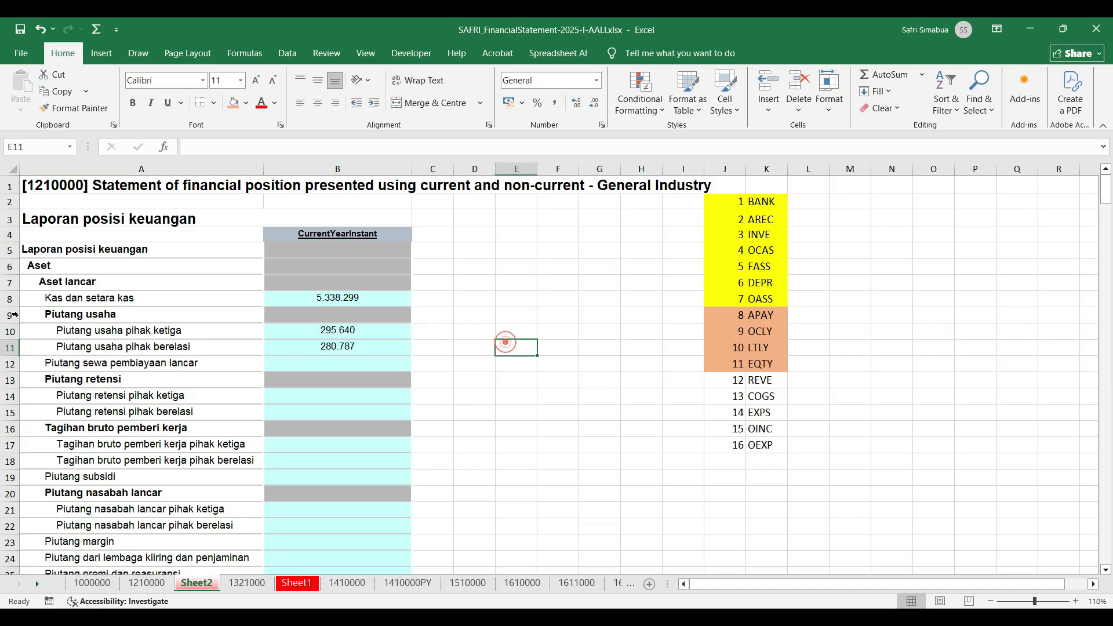
Step: Delete the empty receivable lines from Piutang sewa pembiayaan lancar through Piutang dividen dan bunga, shifting the cells below up
left_click(40, 316)
left_click_drag(331, 333, 335, 348)
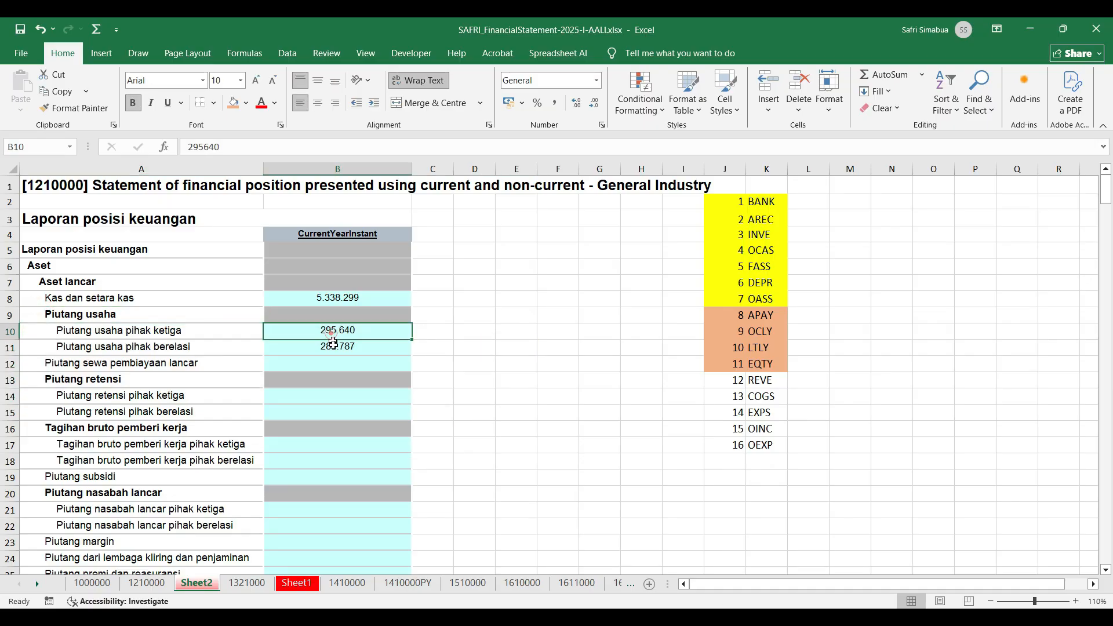
left_click_drag(27, 364, 398, 361)
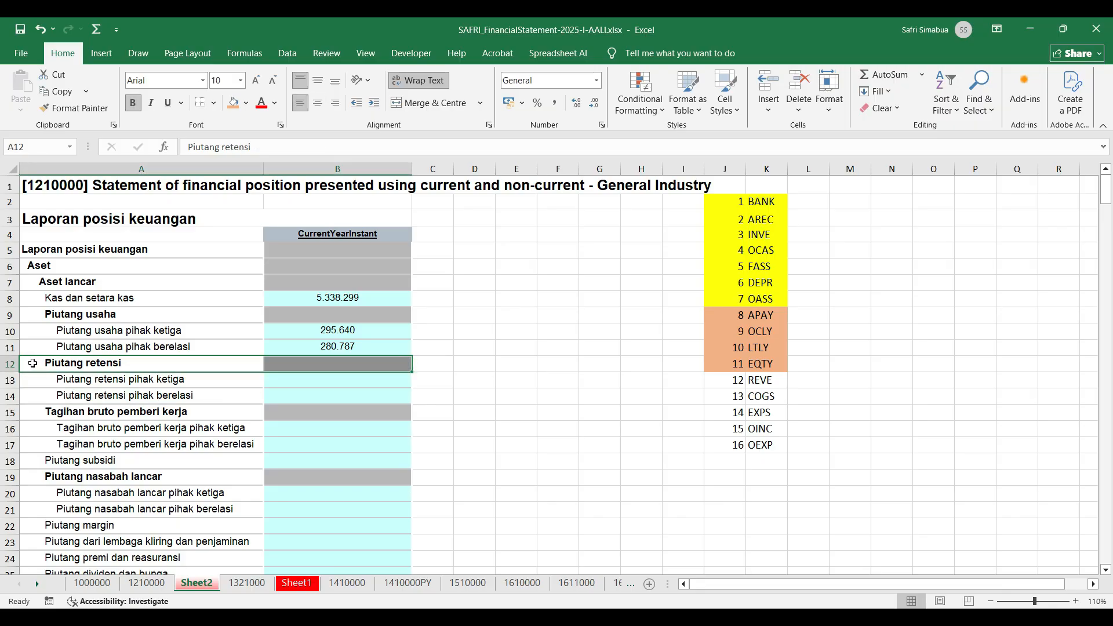
left_click_drag(32, 362, 416, 456)
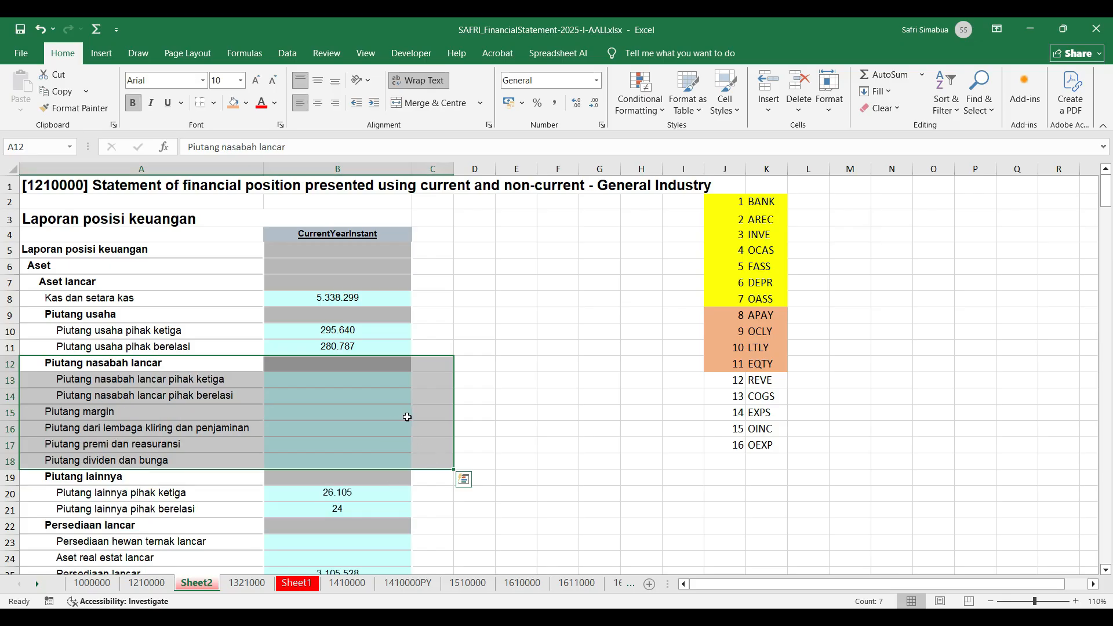
left_click(407, 417)
left_click_drag(34, 360, 393, 460)
key("F4")
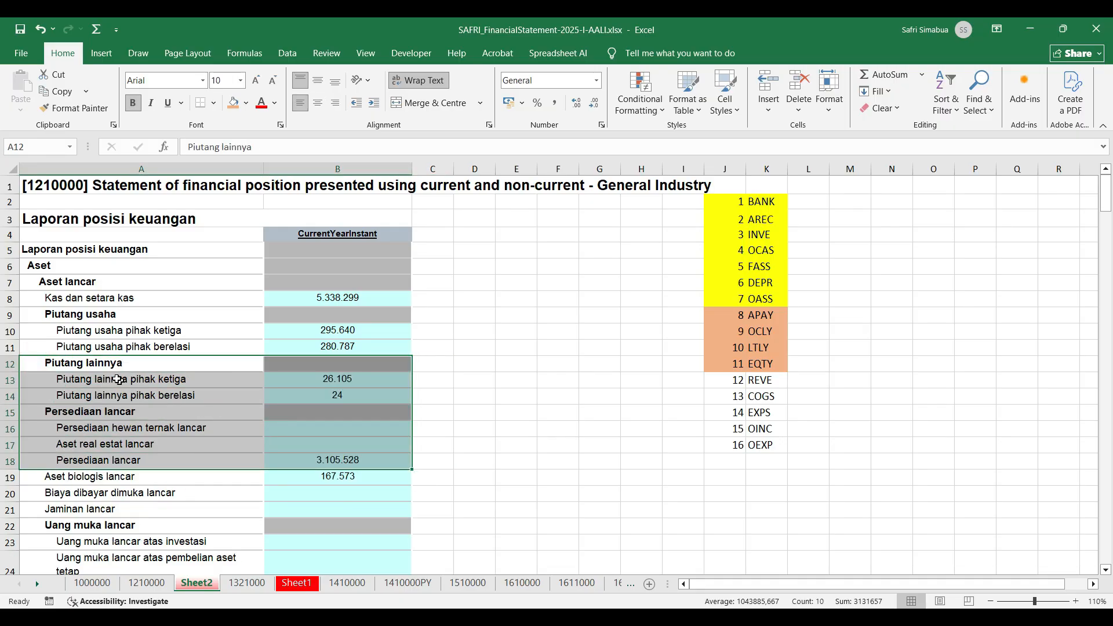
Step: Delete the empty lines Persediaan hewan ternak lancar and Aset real estat lancar, shifting the cells below up
left_click(84, 365)
left_click(345, 393)
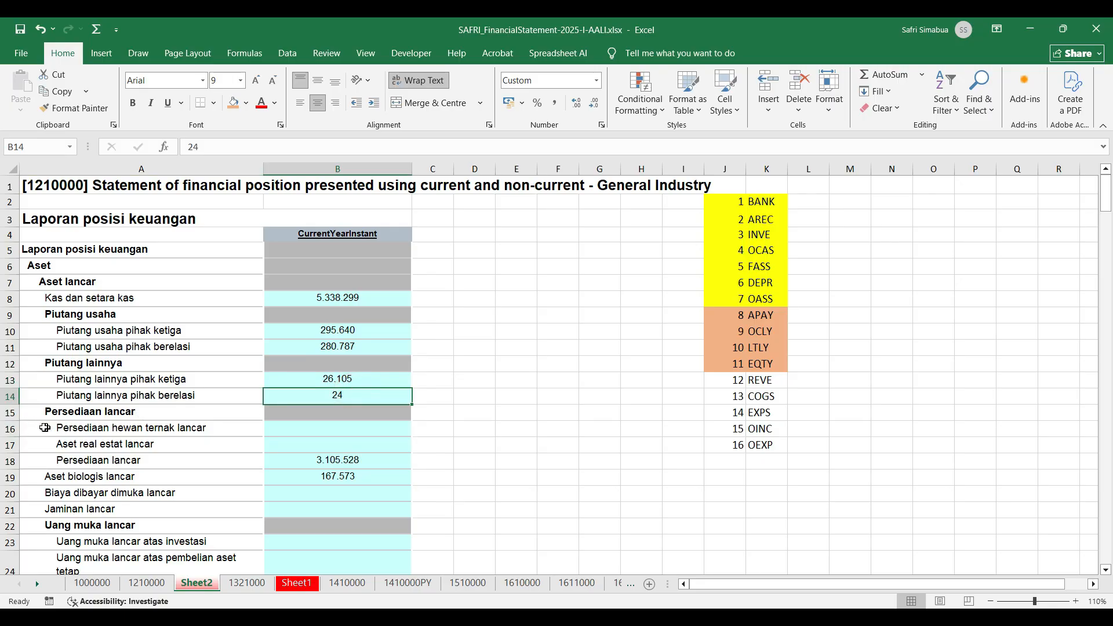
left_click_drag(34, 427, 427, 455)
key("F4")
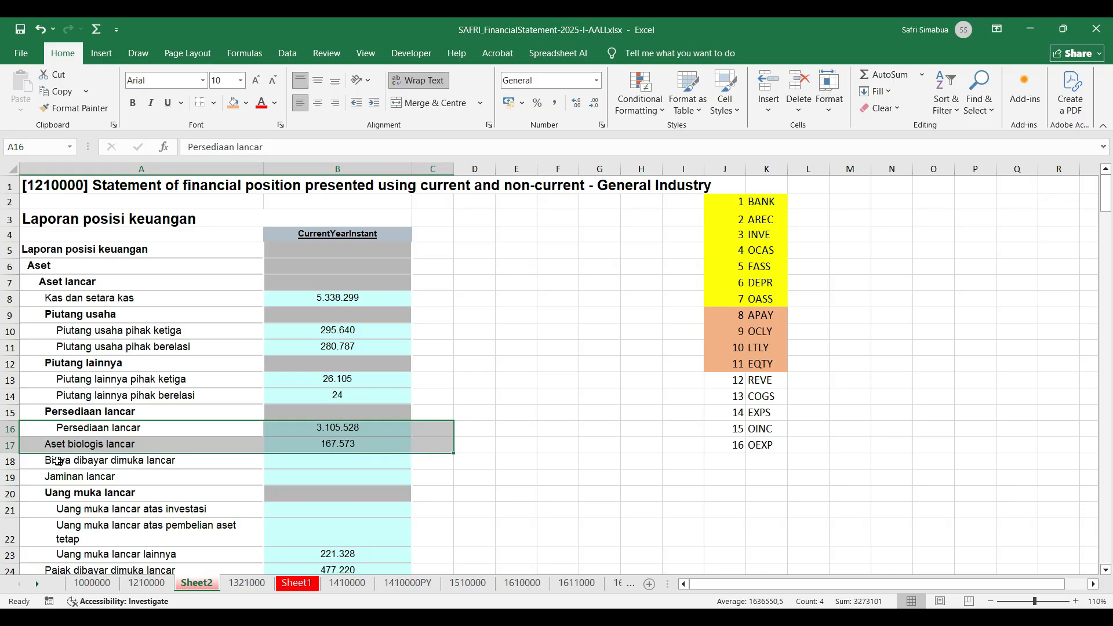
Step: Delete the empty lines Biaya dibayar dimuka lancar, Jaminan lancar, and the Uang muka lancar lines for investasi and pembelian aset tetap
left_click_drag(57, 461, 412, 470)
key("F4")
scroll(405, 465, "down", 1)
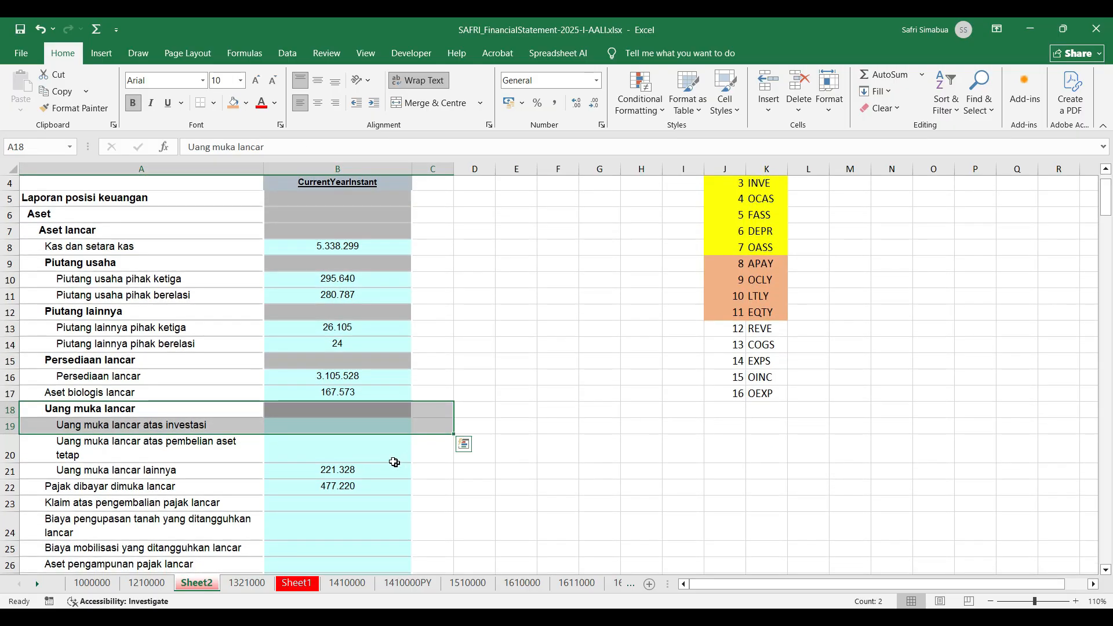
left_click_drag(37, 427, 422, 462)
key("F4")
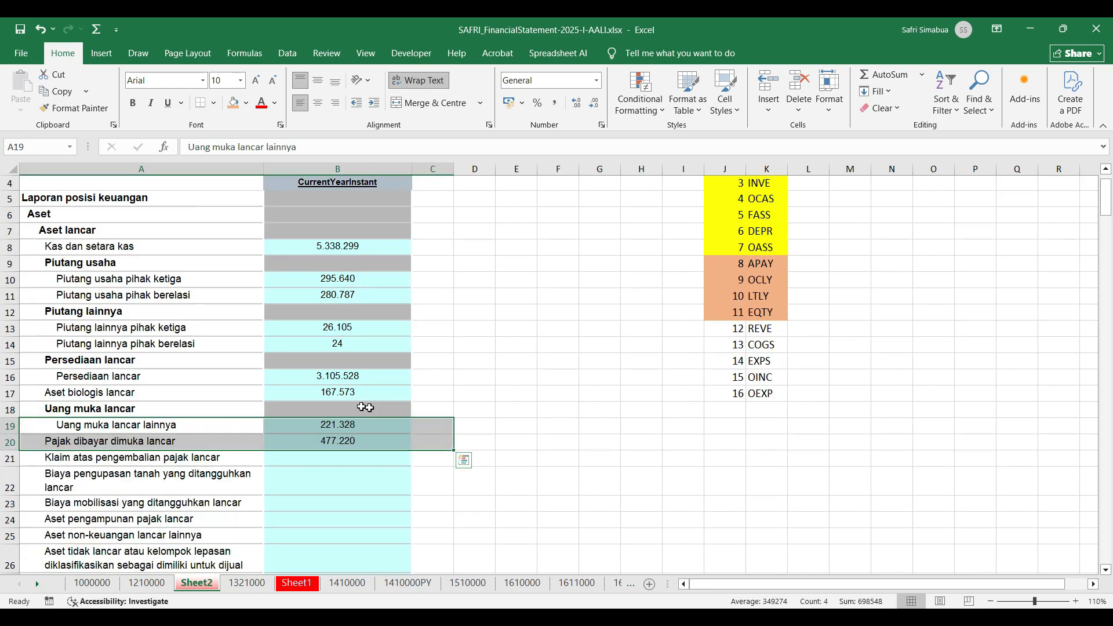
Step: Delete the empty lines from Klaim atas pengembalian pajak lancar down to the last one above Jumlah aset lancar
left_click(355, 406)
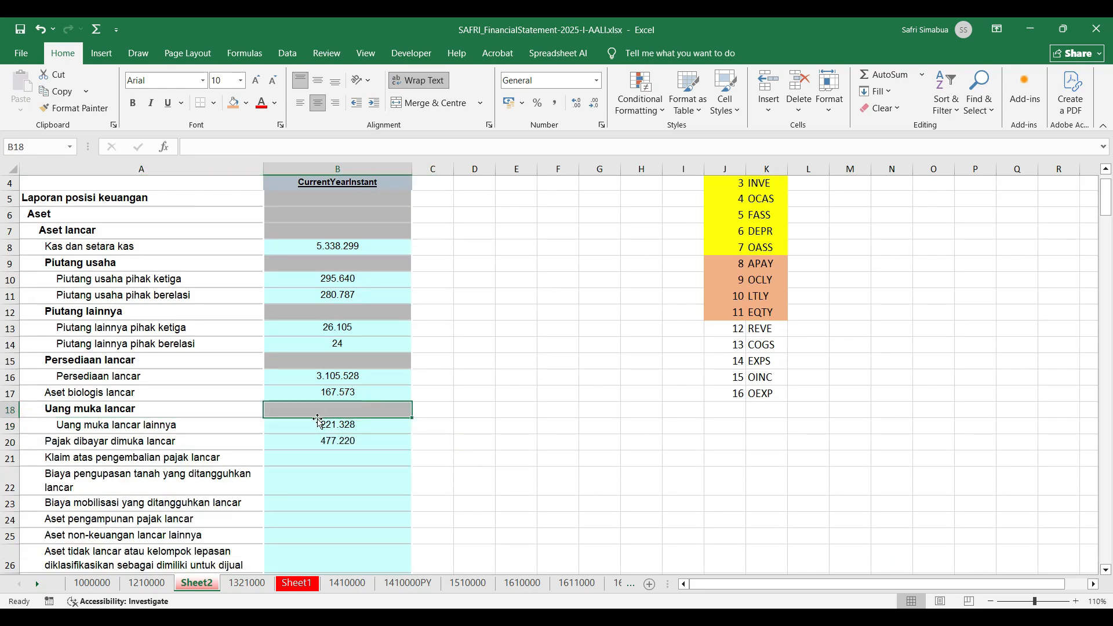
scroll(312, 420, "down", 1)
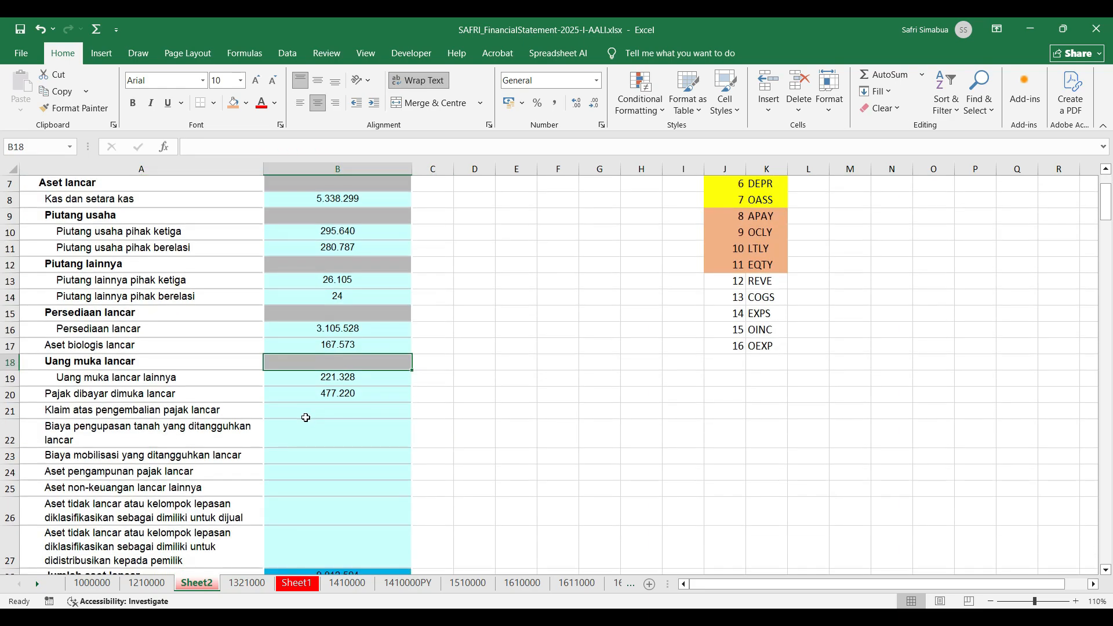
left_click(320, 376)
scroll(48, 414, "down", 2)
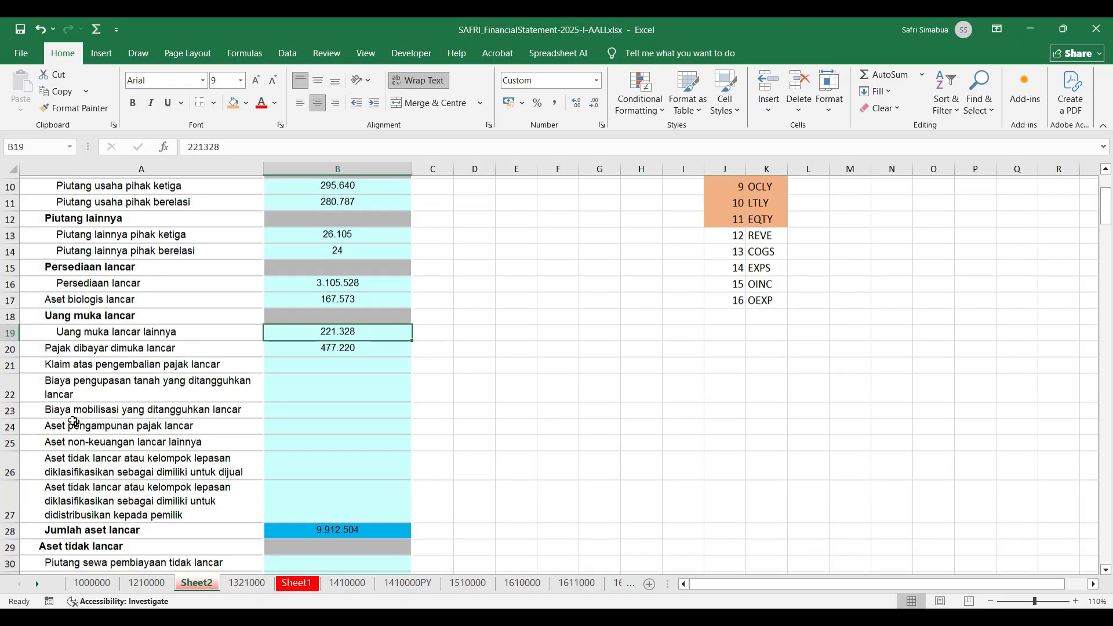
left_click_drag(36, 314, 442, 446)
key("F4")
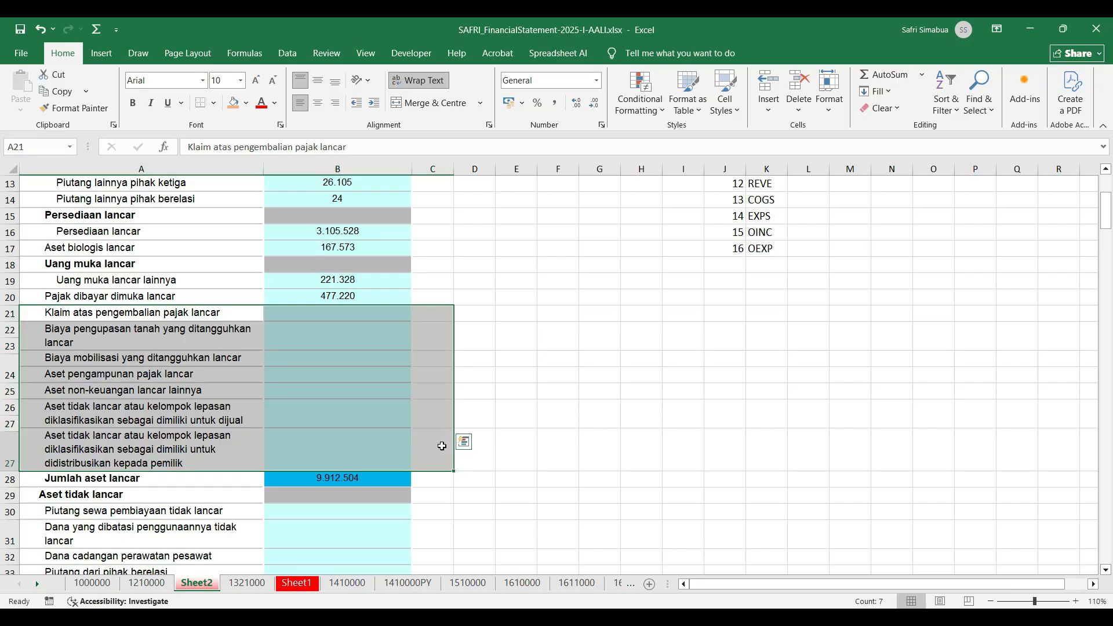
Step: Widen column C slightly and enter the sum of B5 to B20 in C21 with the comma number style
left_click(435, 309)
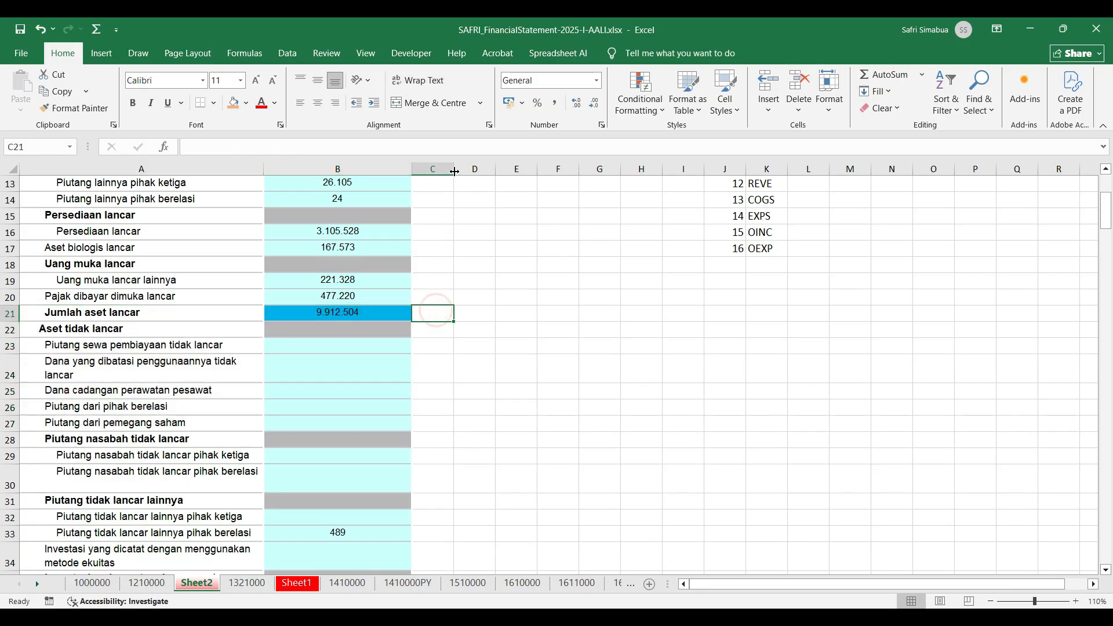
left_click_drag(454, 169, 478, 170)
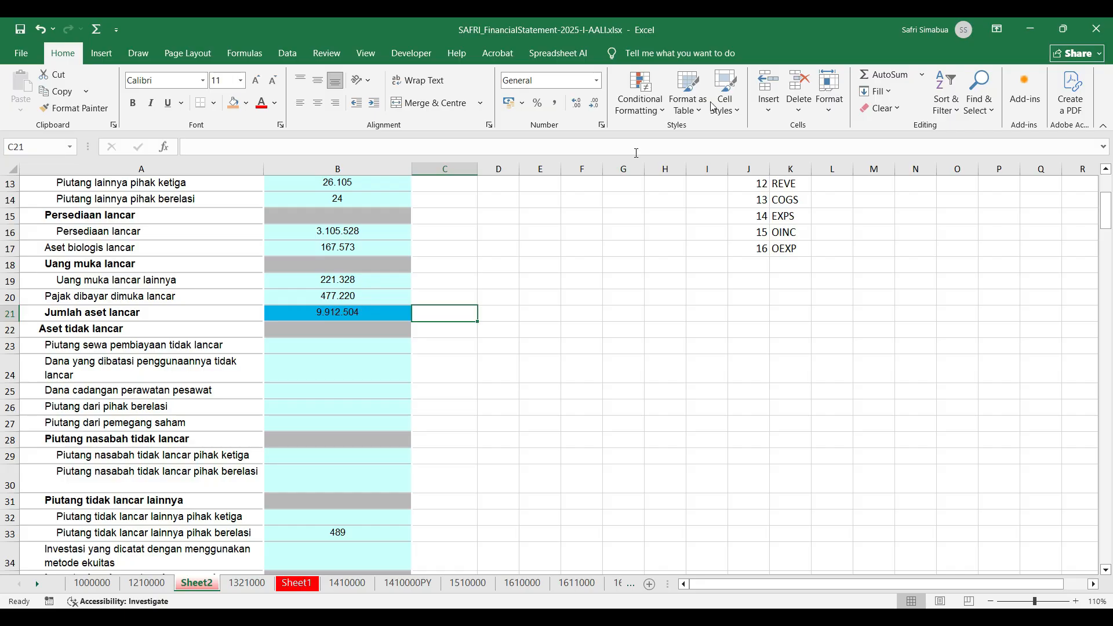
left_click(883, 74)
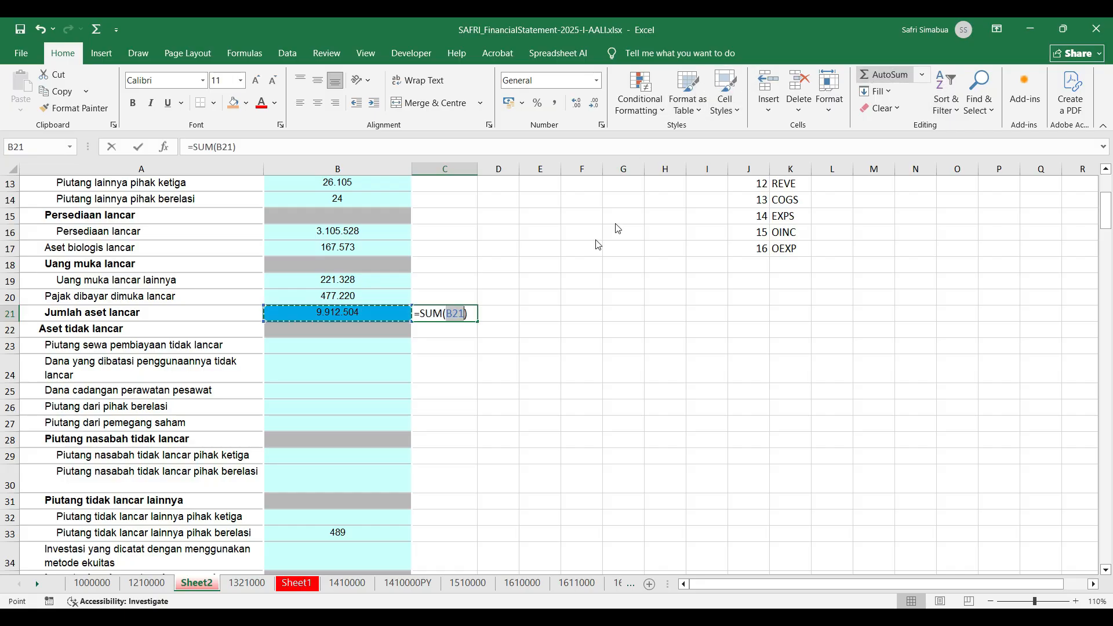
left_click(355, 296)
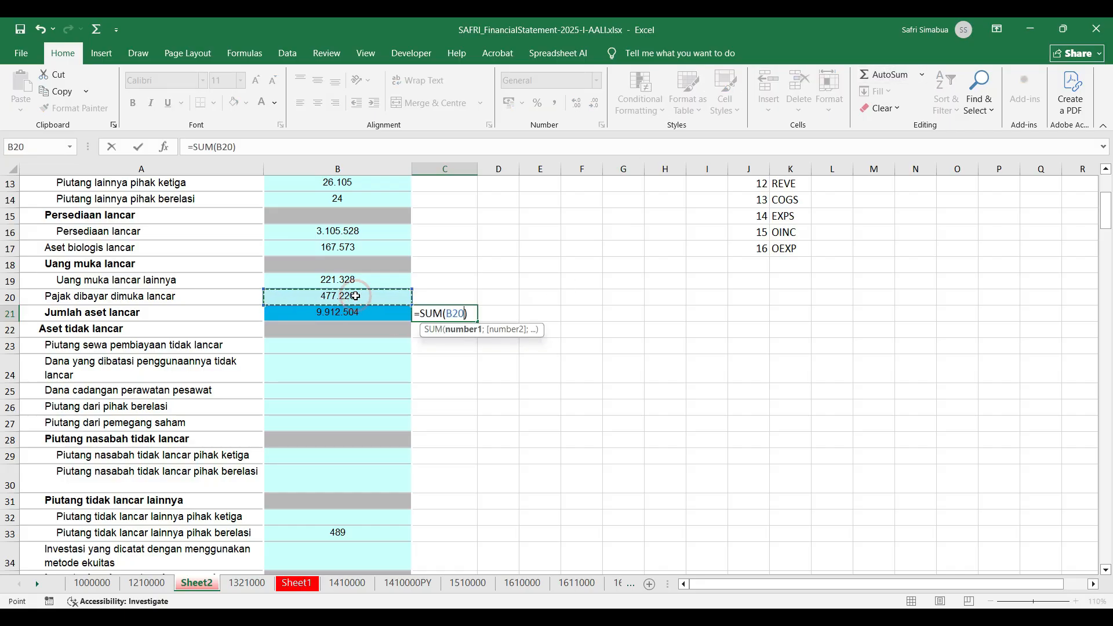
left_click_drag(356, 296, 348, 236)
key("Return")
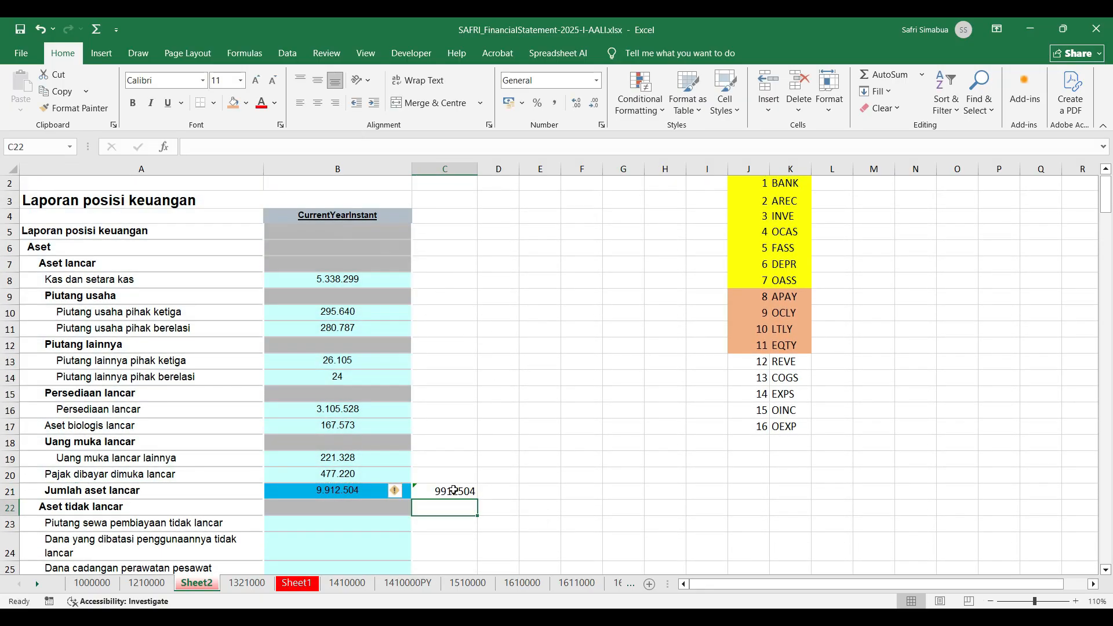
left_click(454, 491)
left_click(555, 102)
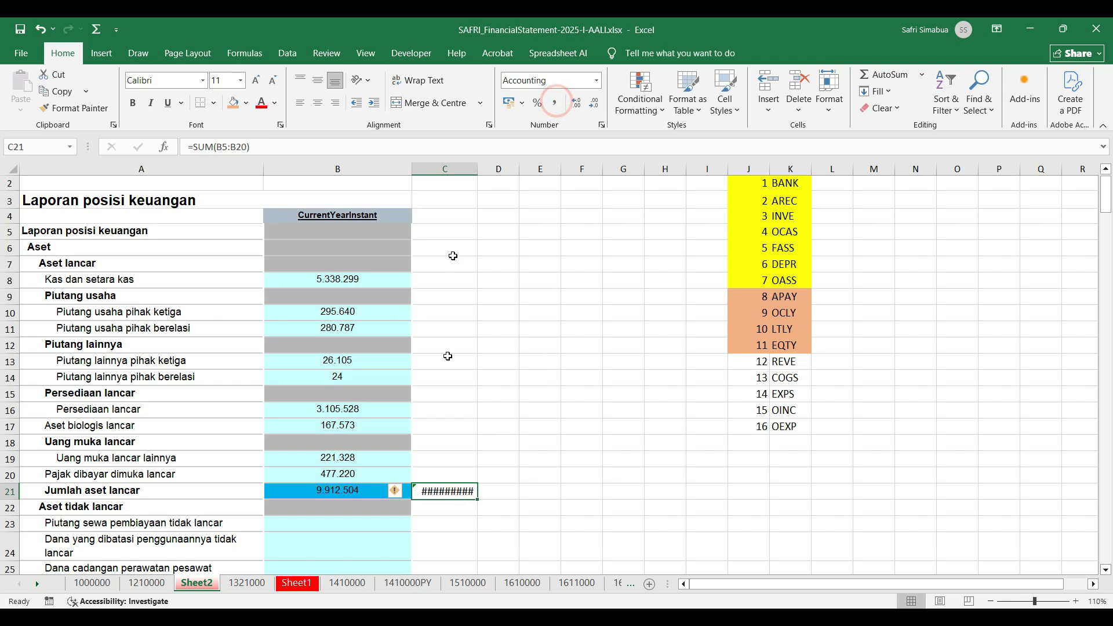
Step: Widen column C to fit its total and enter the formula =B21-C21 in D21
left_click_drag(481, 167, 487, 168)
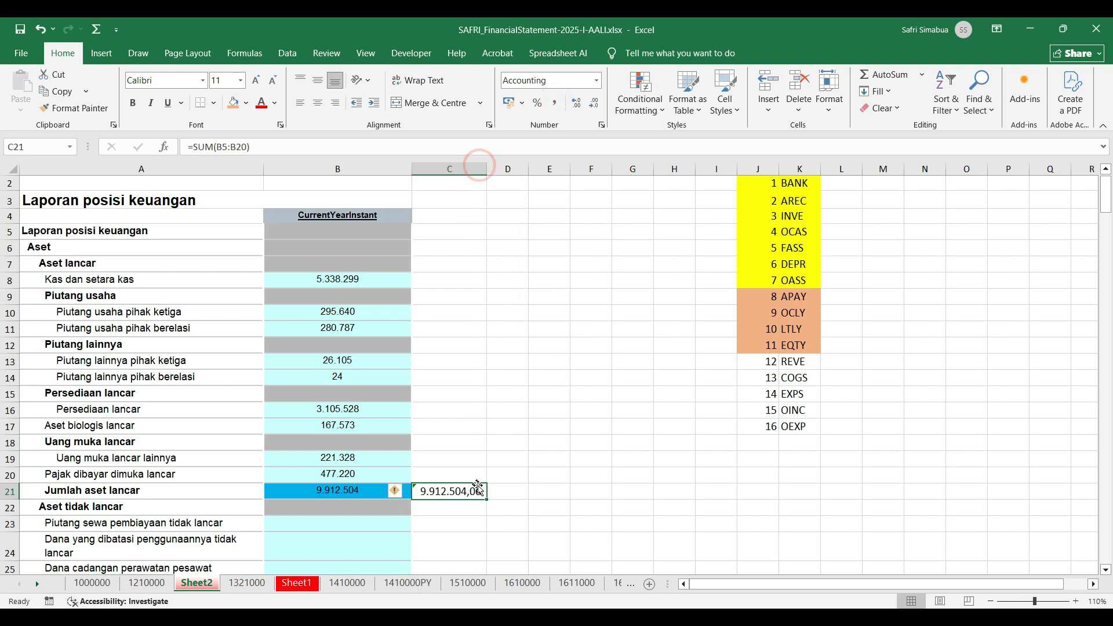
left_click(507, 495)
double_click(507, 492)
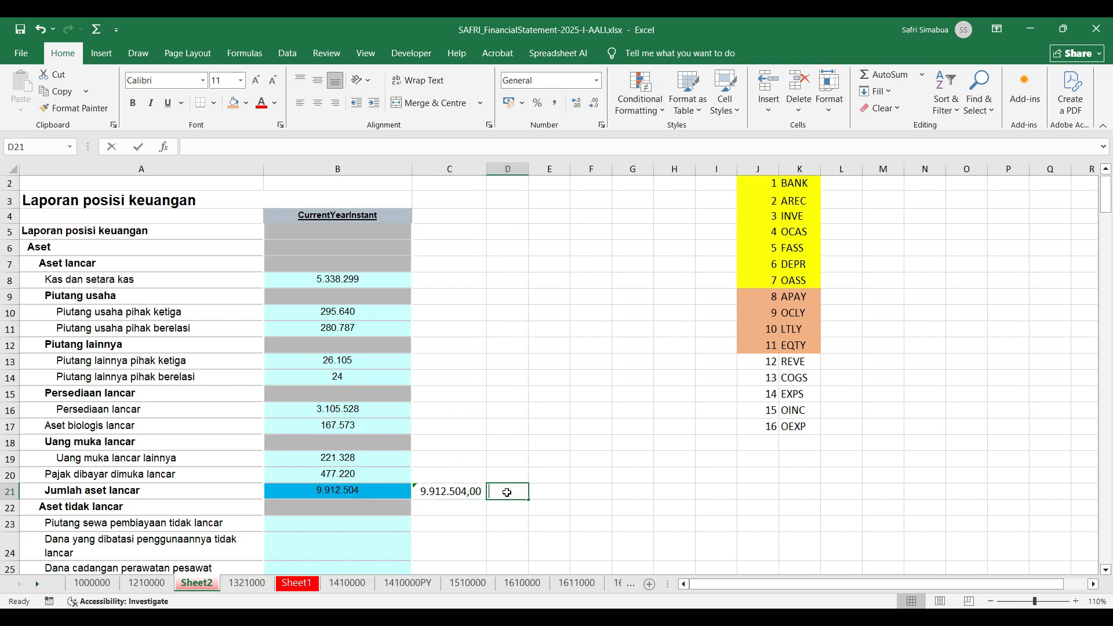
left_click(351, 491)
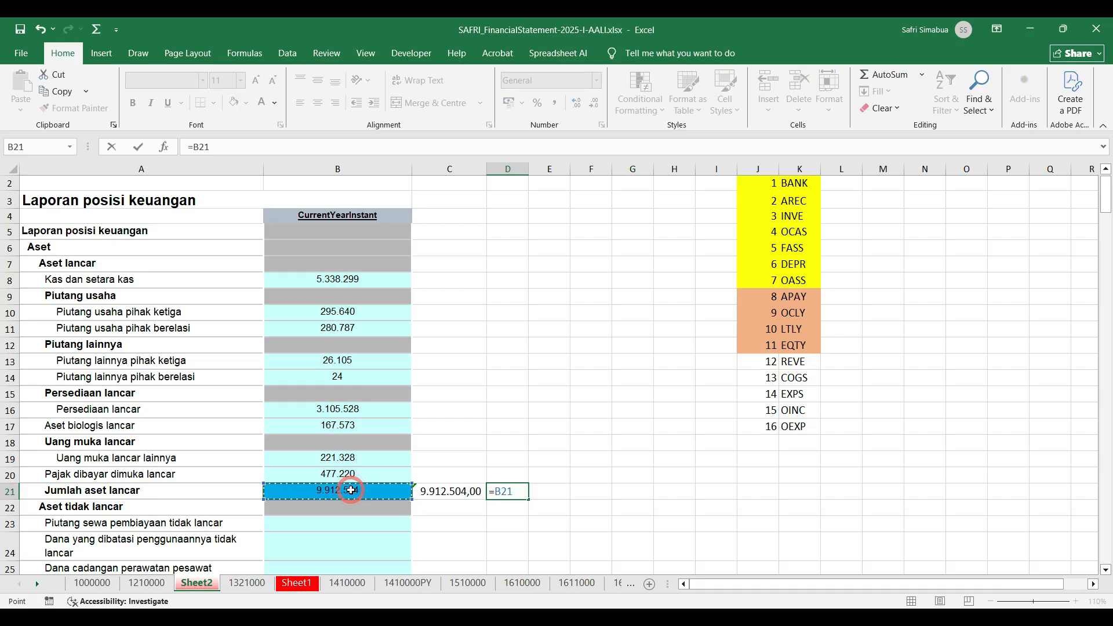
type("-")
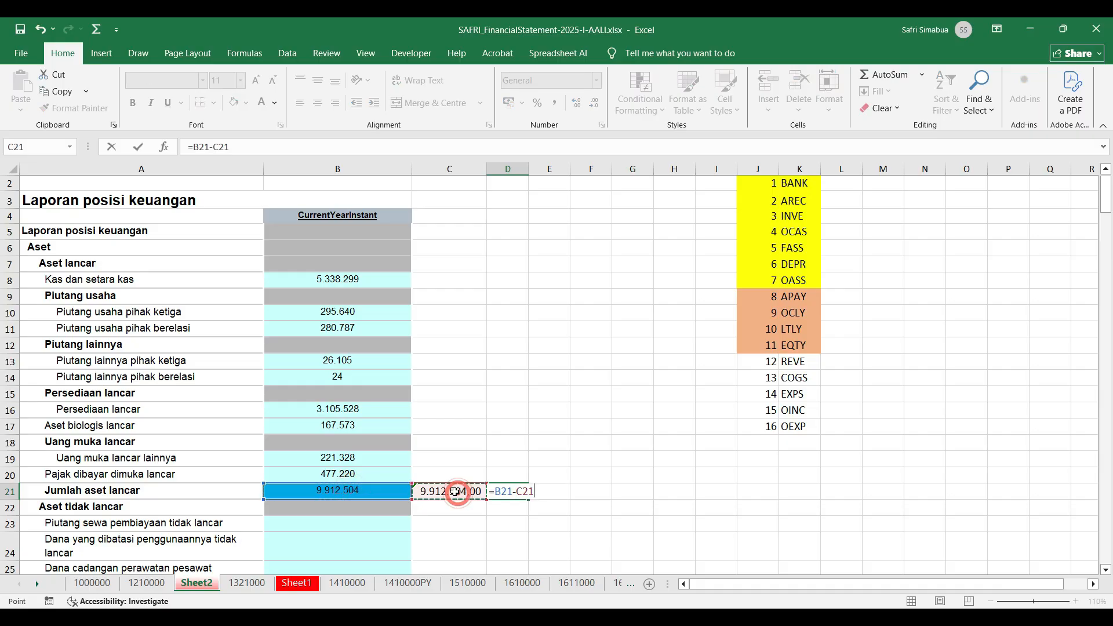
key("Return")
left_click(514, 493)
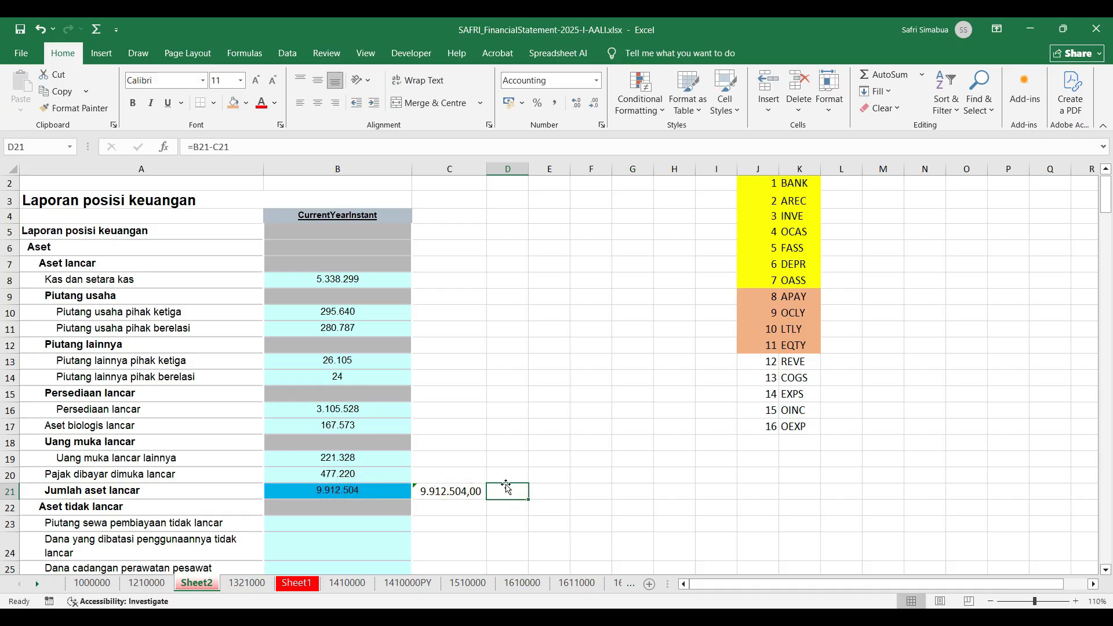
Step: Delete the empty rows from Piutang sewa pembiayaan tidak lancar down to Piutang nasabah tidak lancar pihak berelasi
scroll(503, 482, "down", 2)
scroll(499, 481, "down", 1)
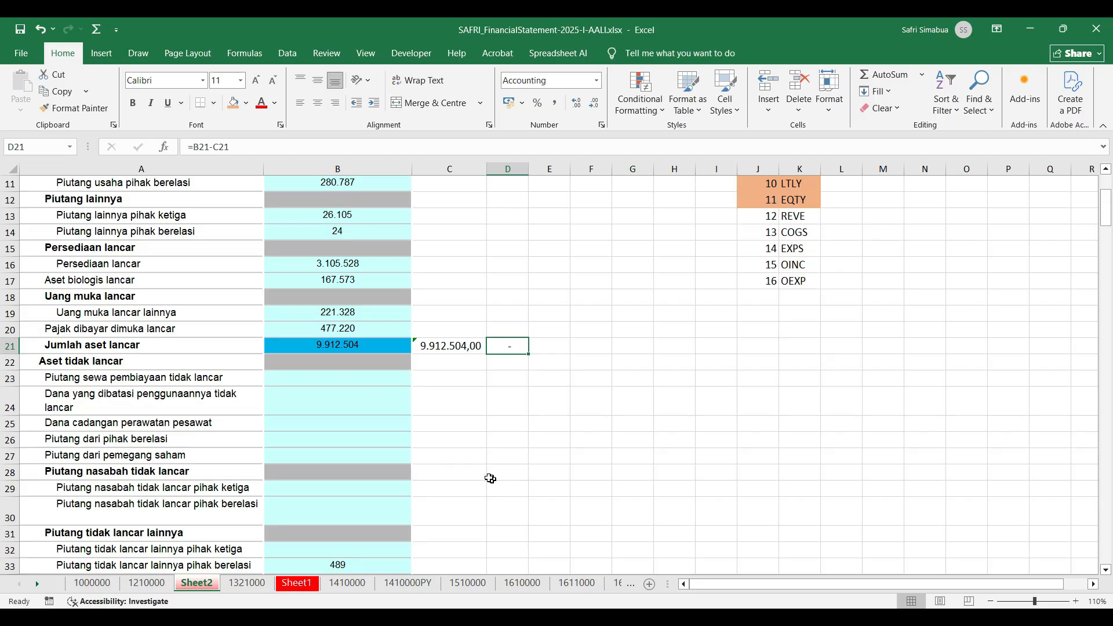
scroll(491, 479, "down", 1)
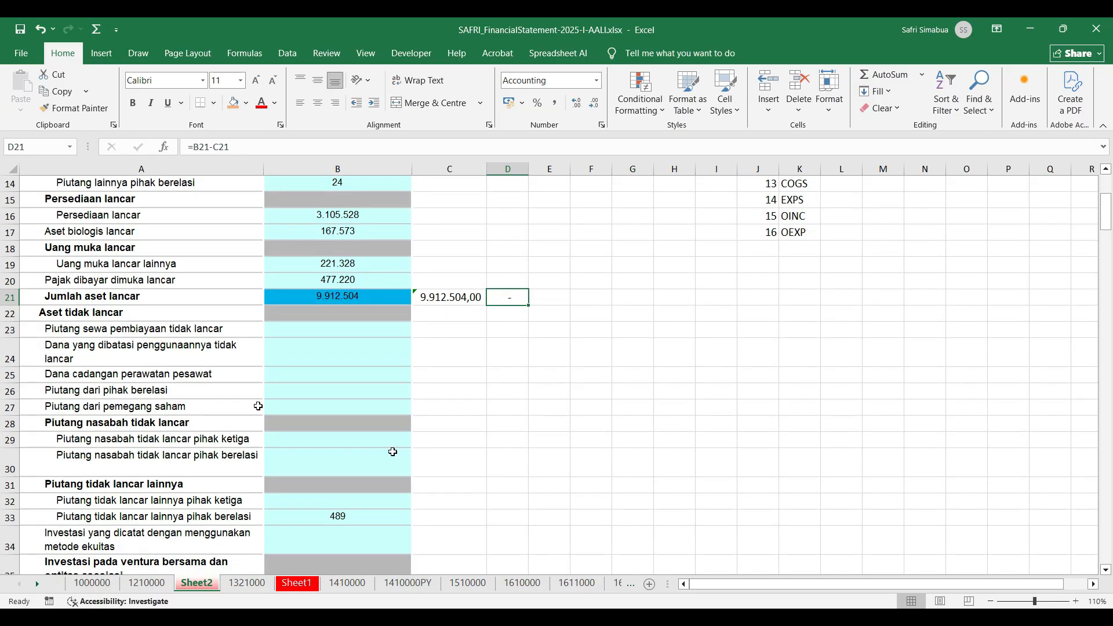
left_click(10, 312)
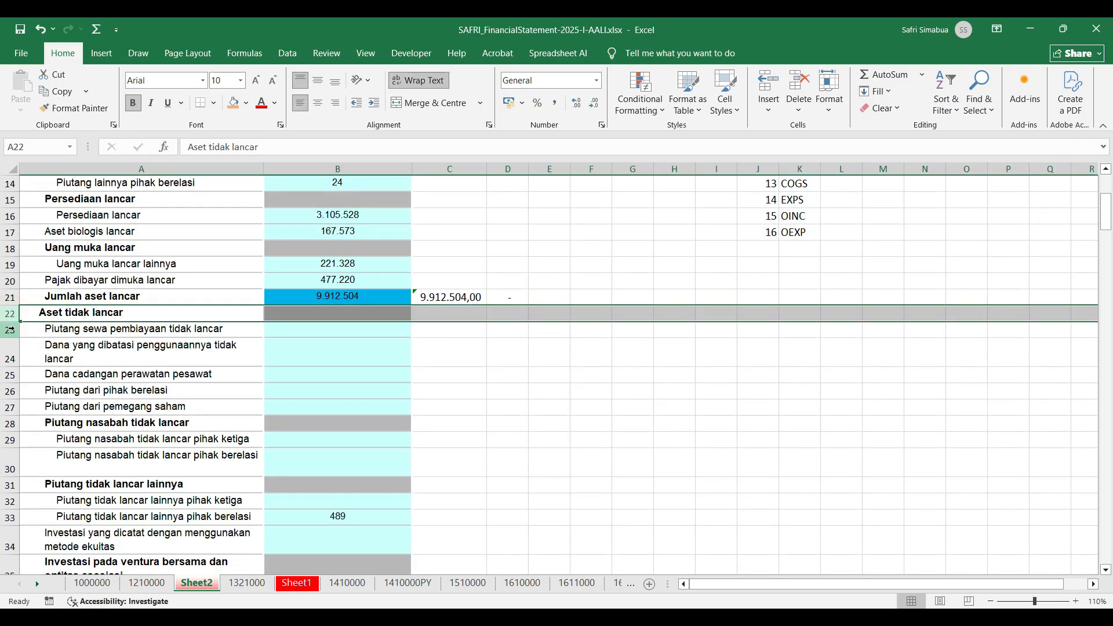
left_click_drag(10, 329, 14, 472)
right_click(14, 464)
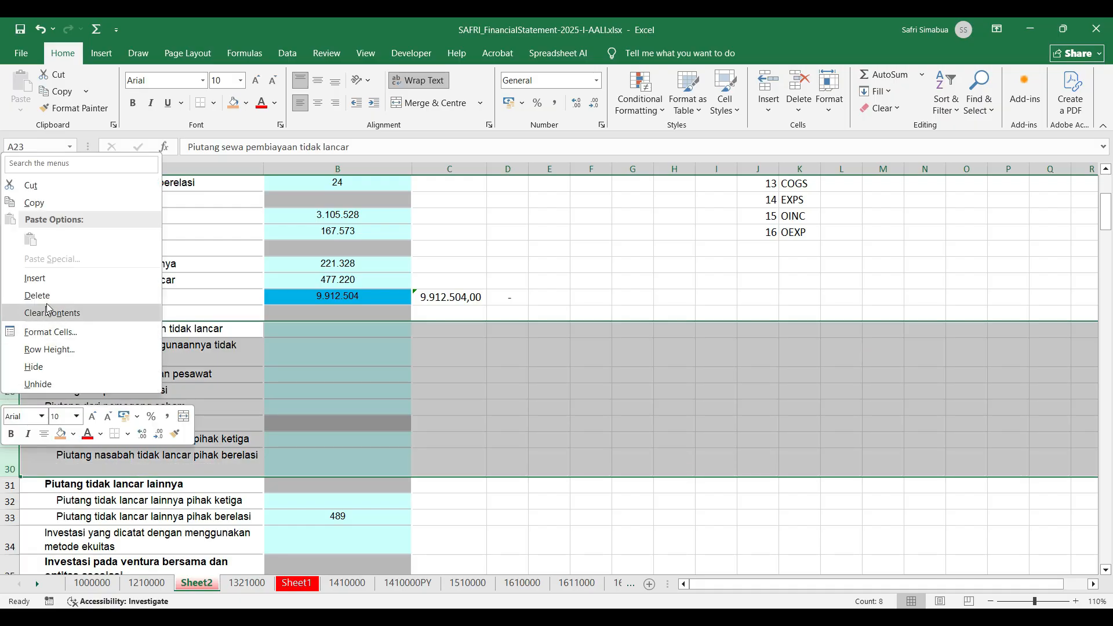
left_click(49, 292)
left_click(272, 362)
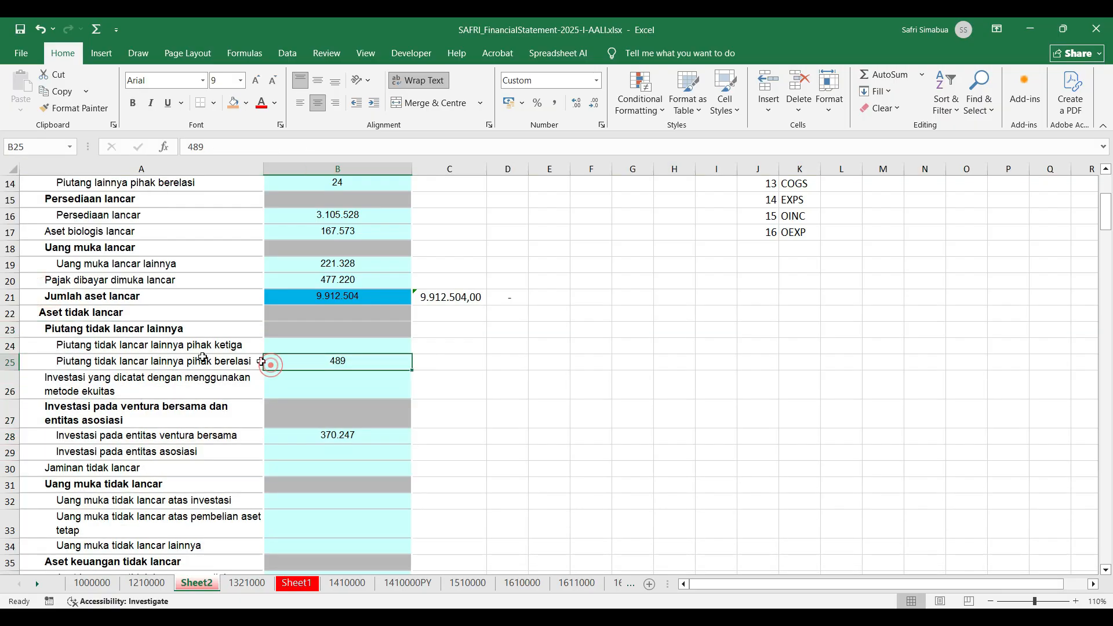
Step: Delete the empty rows Piutang tidak lancar lainnya pihak ketiga and Investasi yang dicatat dengan menggunakan metode ekuitas
left_click(8, 345)
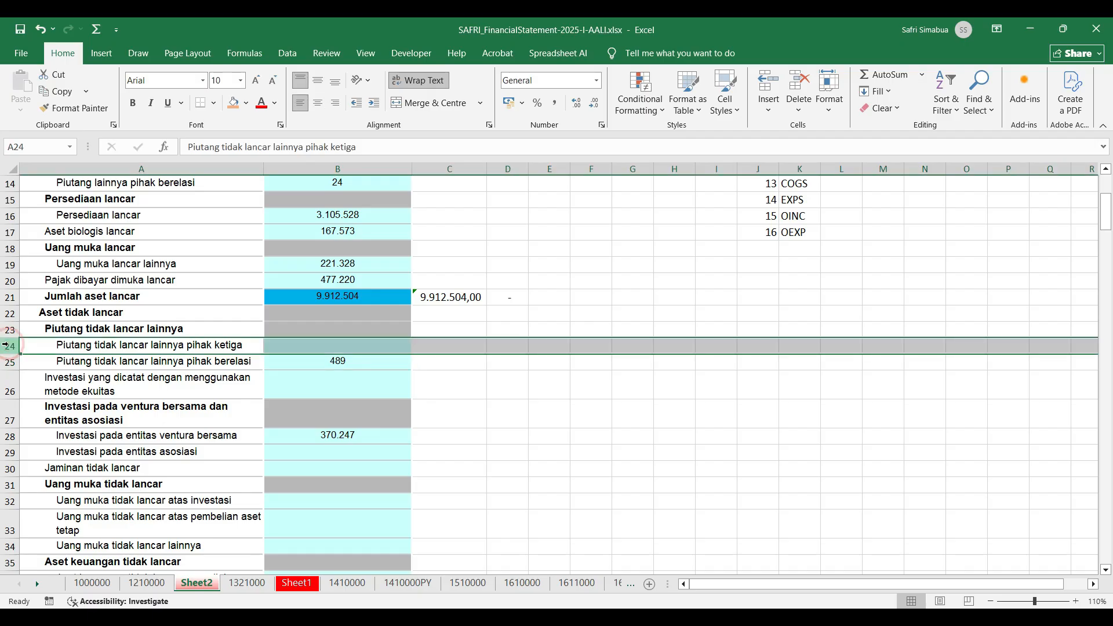
key("ctrl+minus")
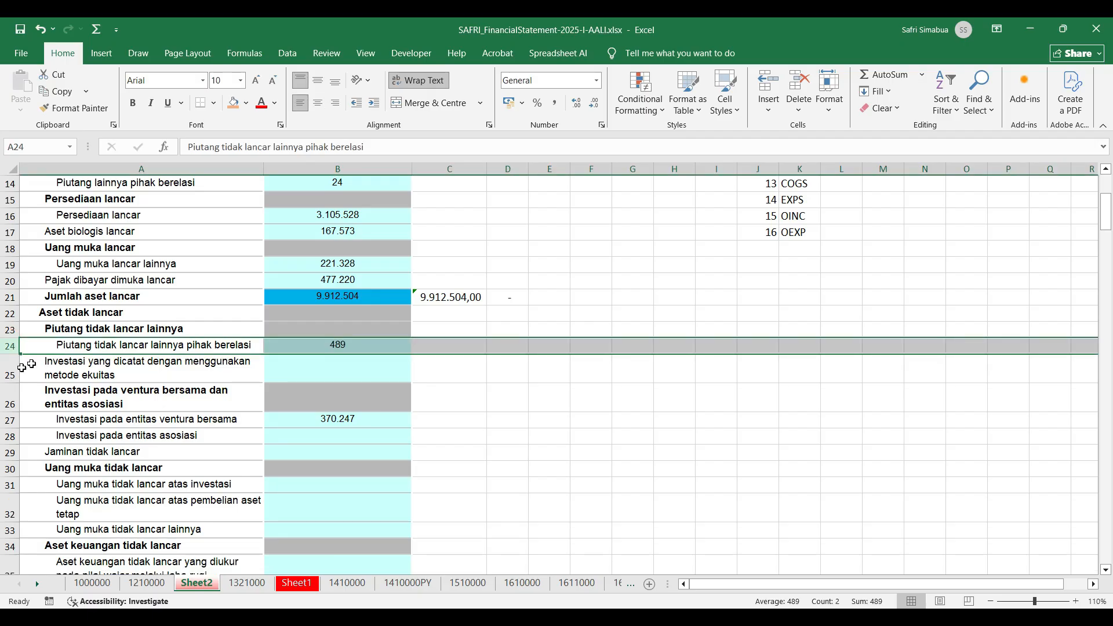
left_click(7, 370)
key("ctrl+minus")
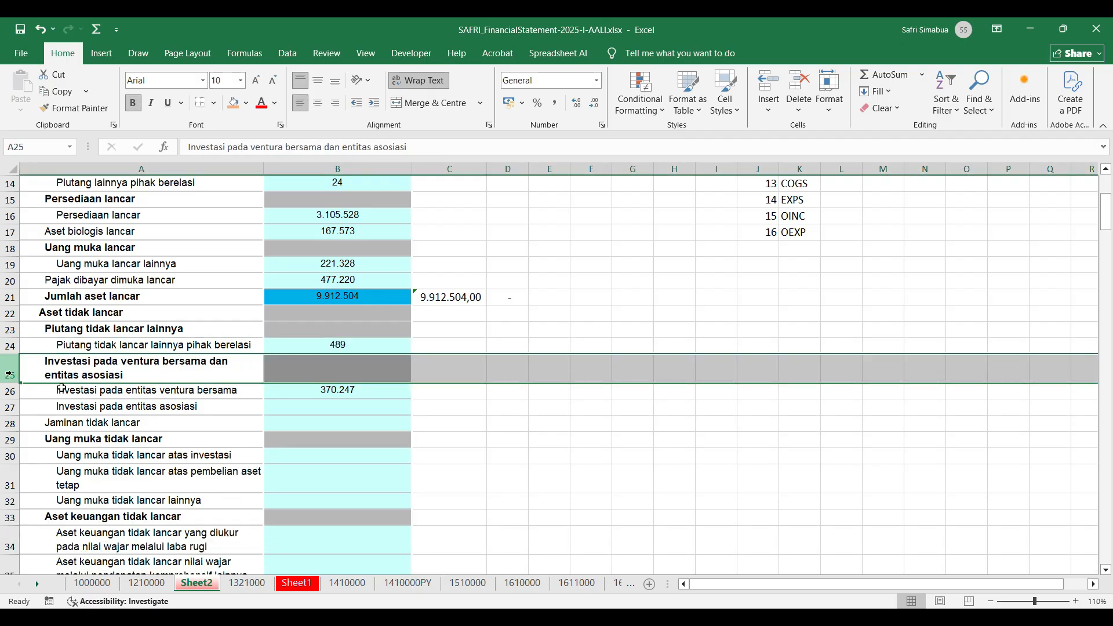
Step: Delete the rows Investasi pada entitas asosiasi and Jaminan tidak lancar, plus the Uang muka tidak lancar heading with its three empty lines
left_click(3, 407)
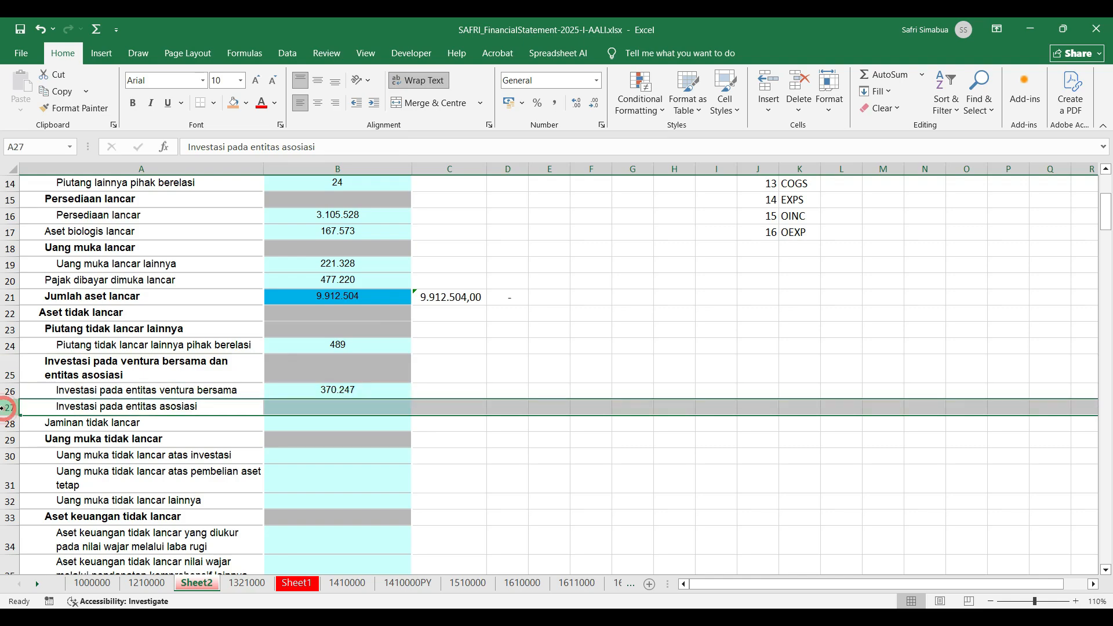
key("ctrl+minus")
key("ctrl+minus")
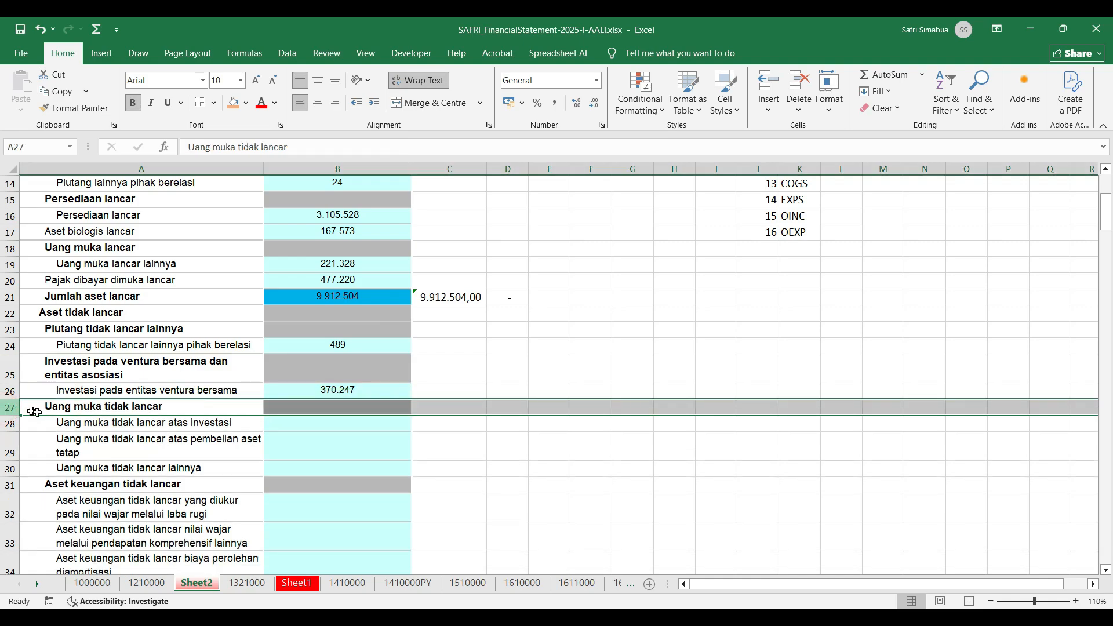
left_click_drag(12, 407, 7, 464)
key("ctrl+minus")
Step: Delete the empty rows between the Aset keuangan tidak lancar heading and Aset pajak tangguhan, along with that heading
scroll(6, 464, "down", 1)
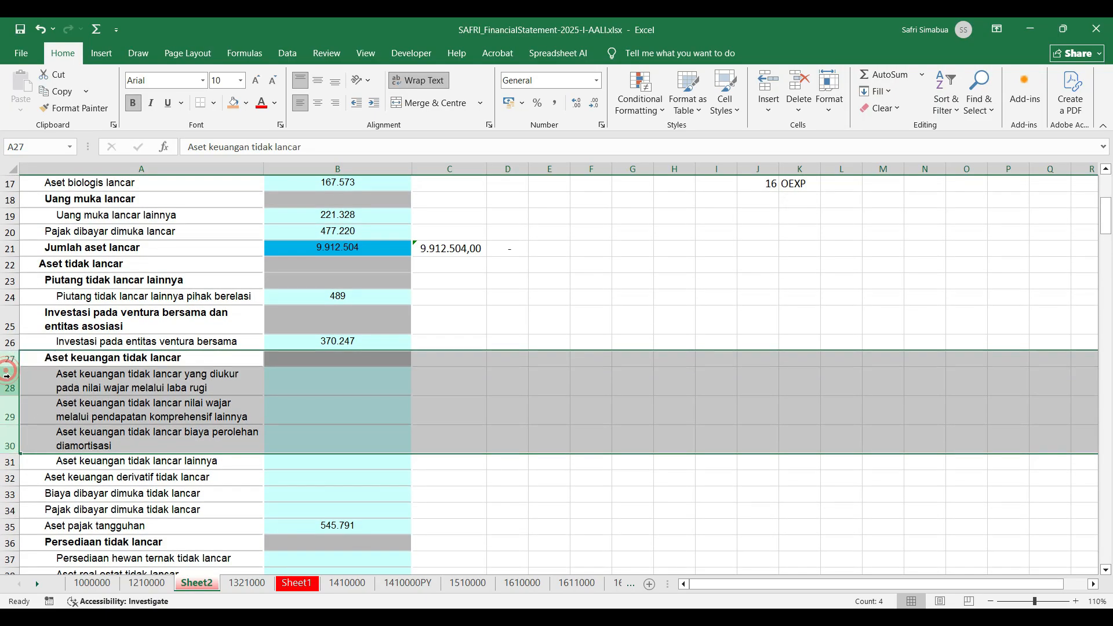
left_click_drag(7, 376, 10, 511)
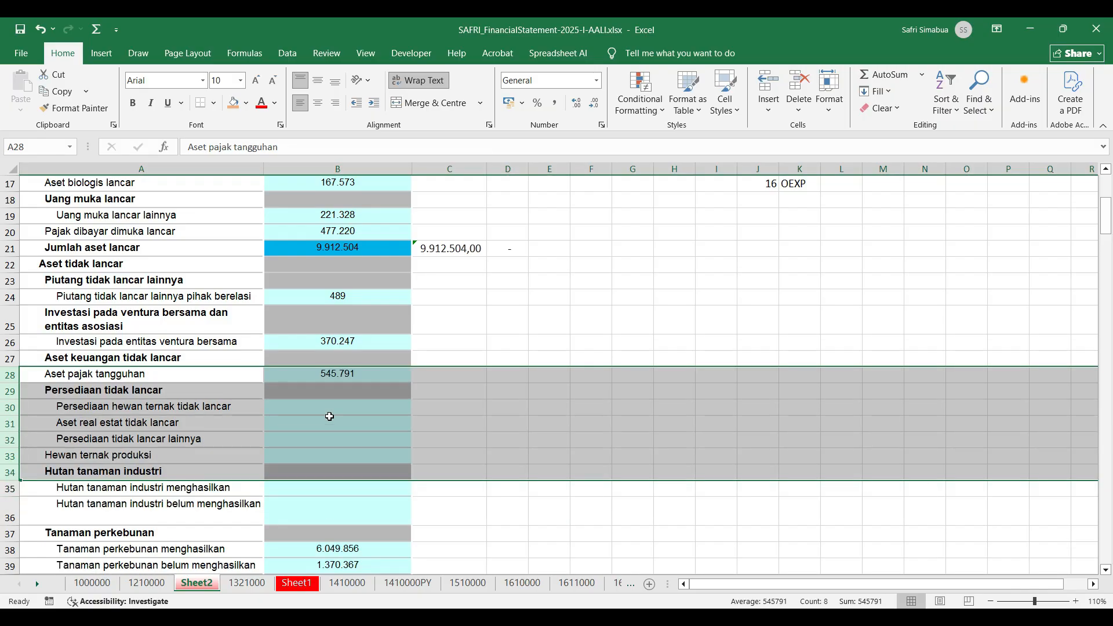
left_click(337, 391)
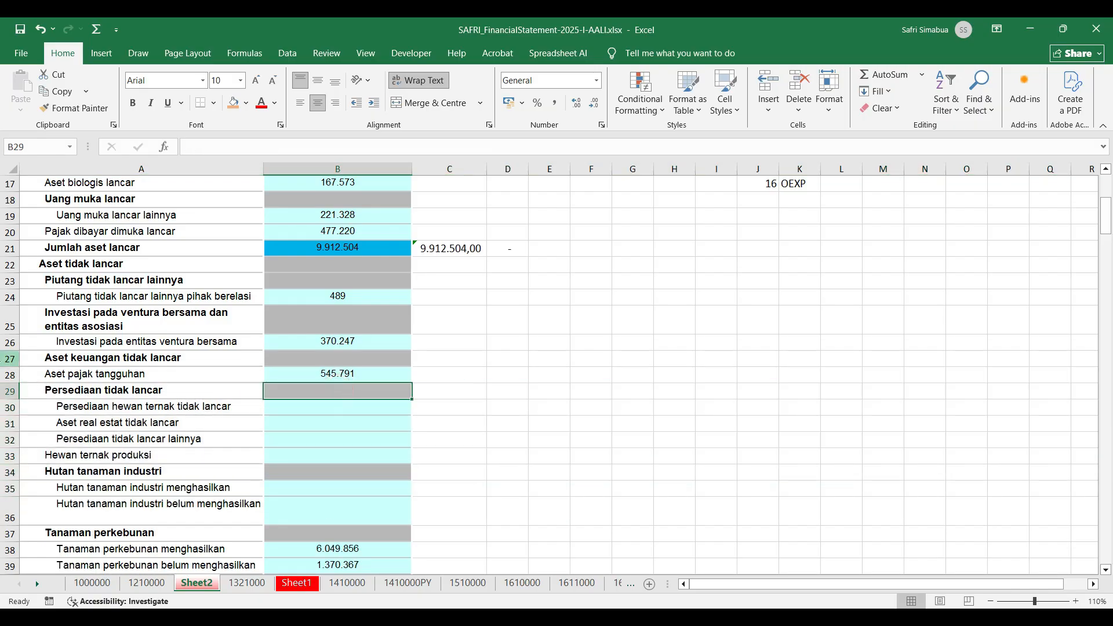
left_click(9, 359)
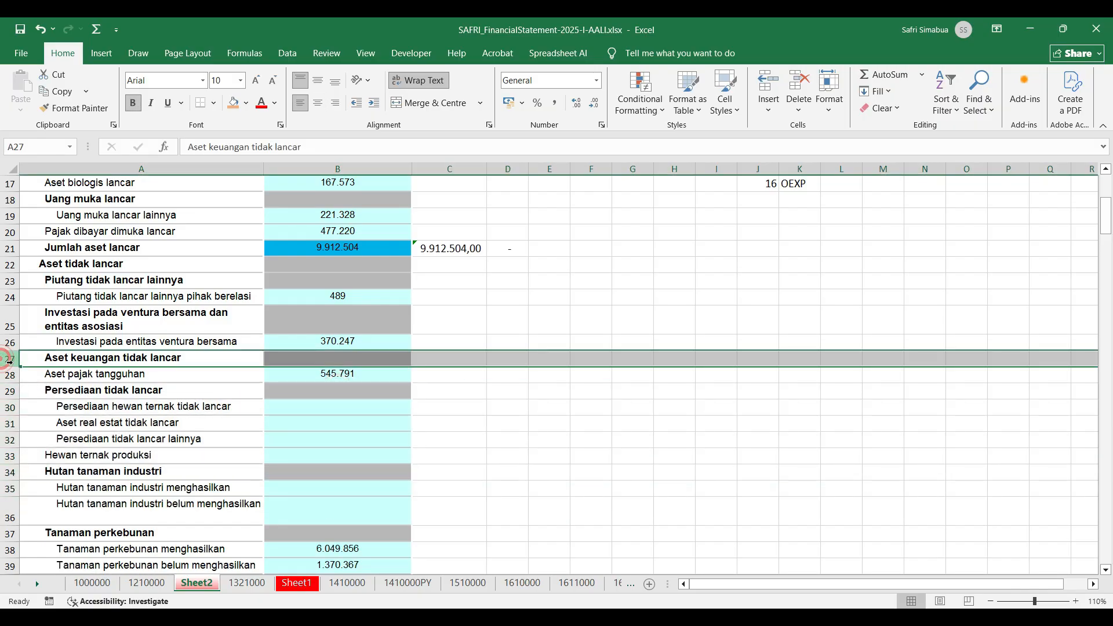
left_click(84, 375)
left_click(85, 356)
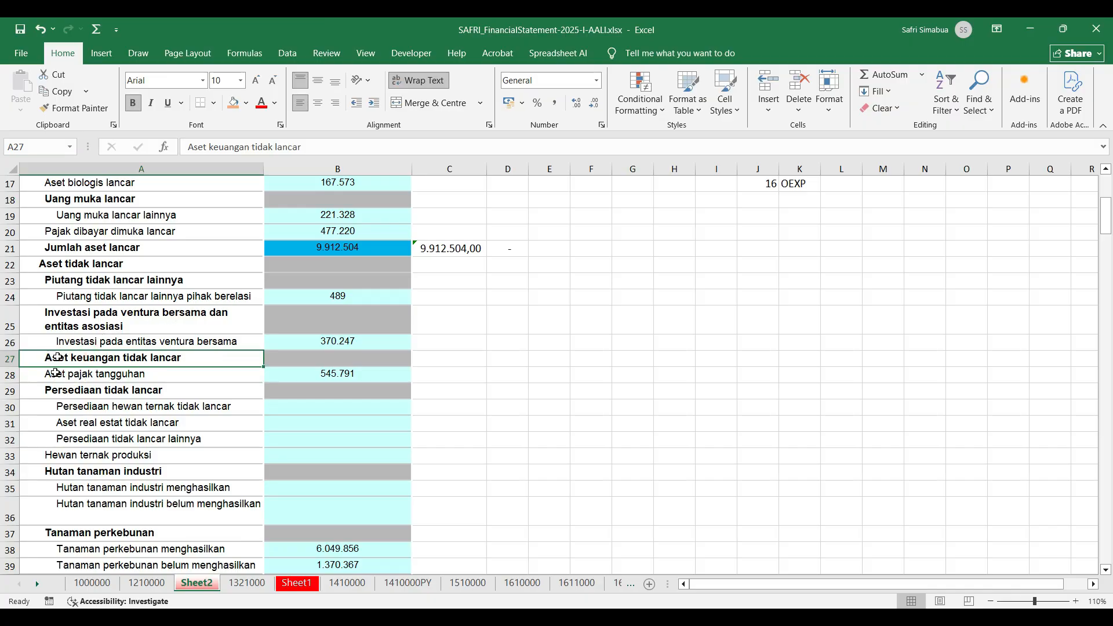
left_click(5, 359)
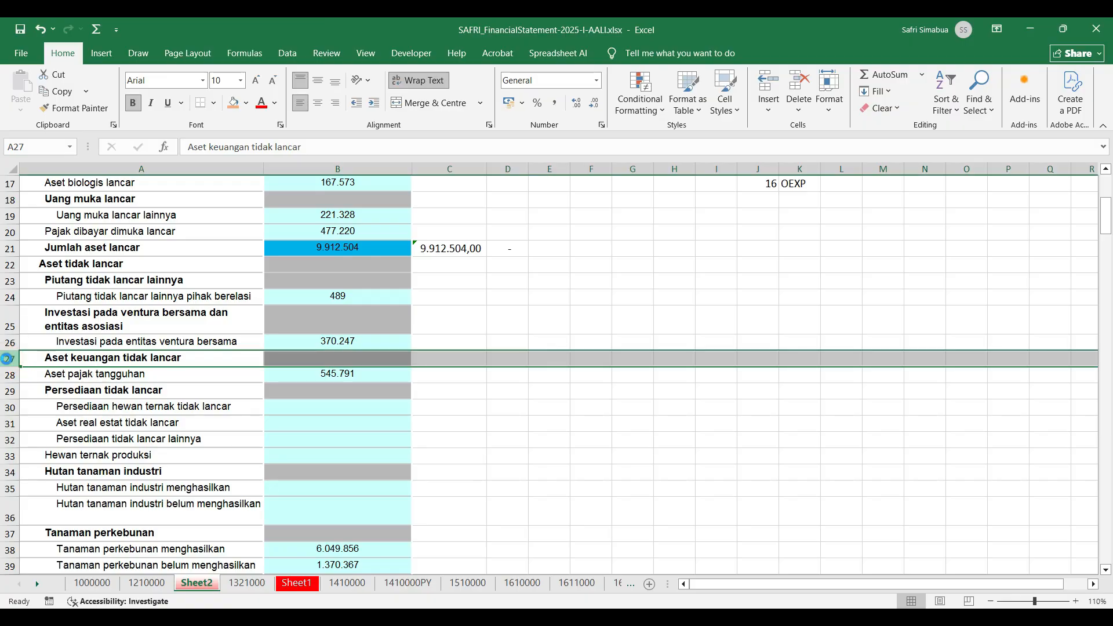
key("ctrl+minus")
Step: Delete the empty Persediaan tidak lancar group, Hewan ternak produksi, and the Hutan tanaman industri group with its two lines
left_click_drag(3, 377, 5, 441)
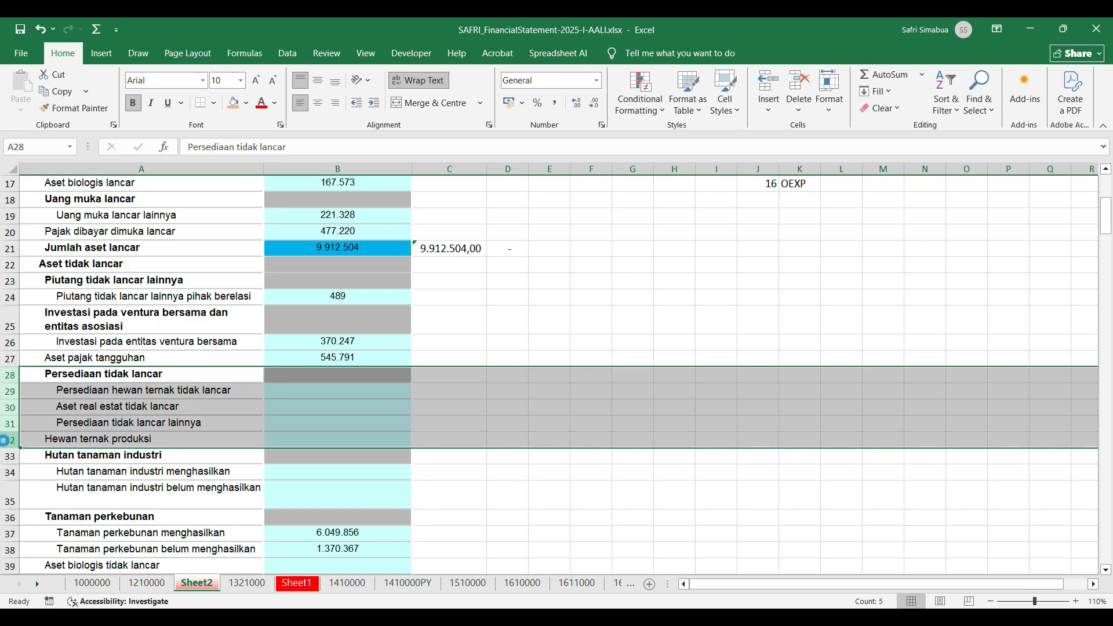
key("ctrl+minus")
left_click(6, 376)
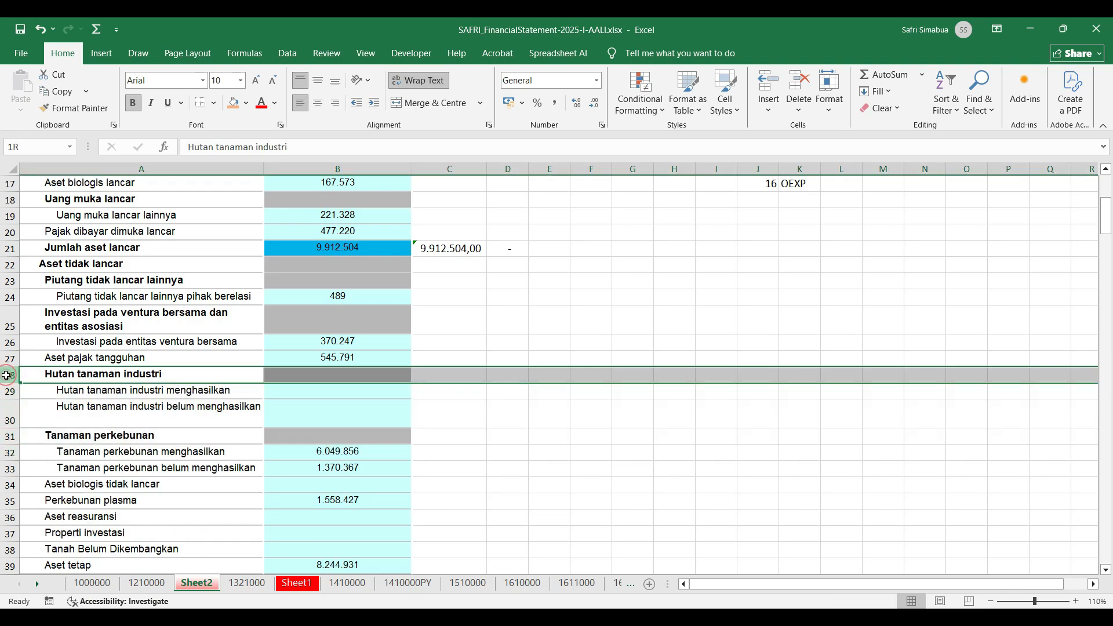
left_click_drag(5, 379, 3, 423)
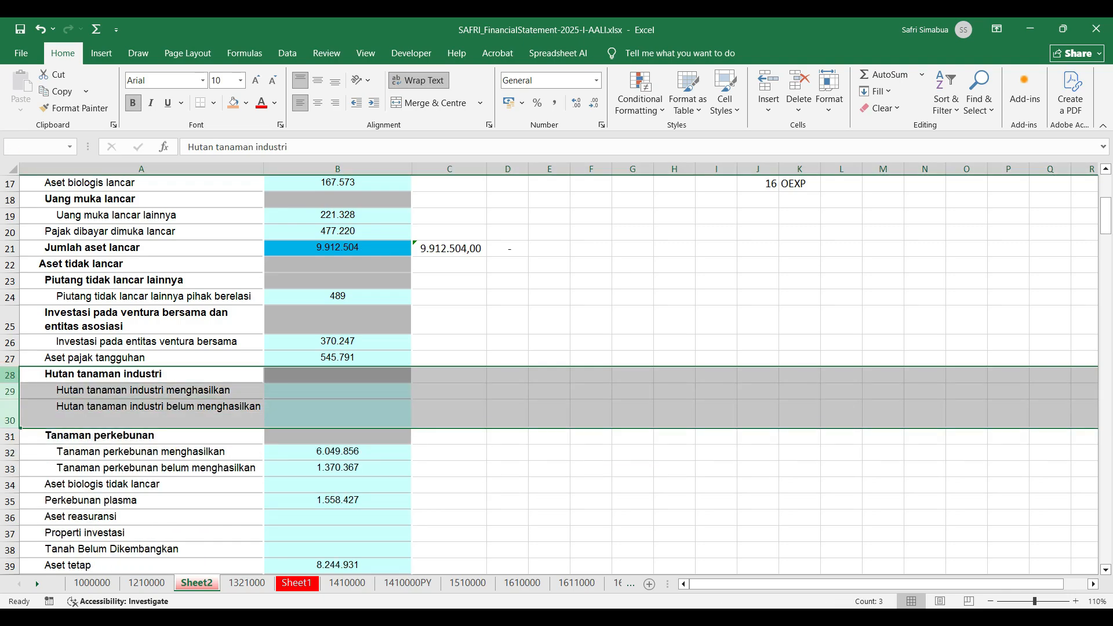
key("ctrl+minus")
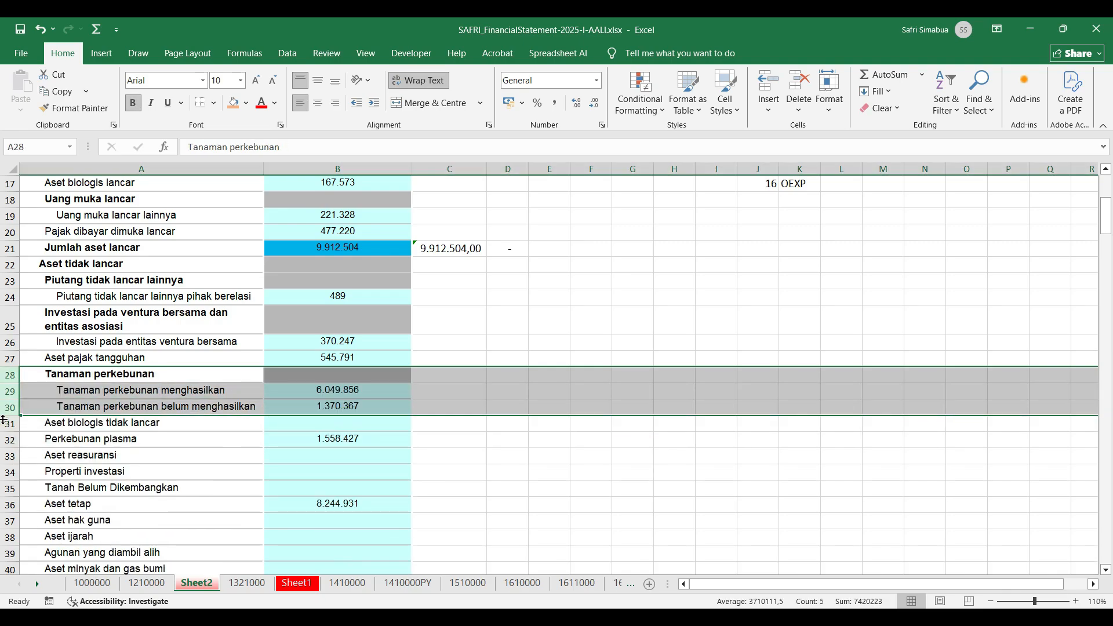
left_click(74, 386)
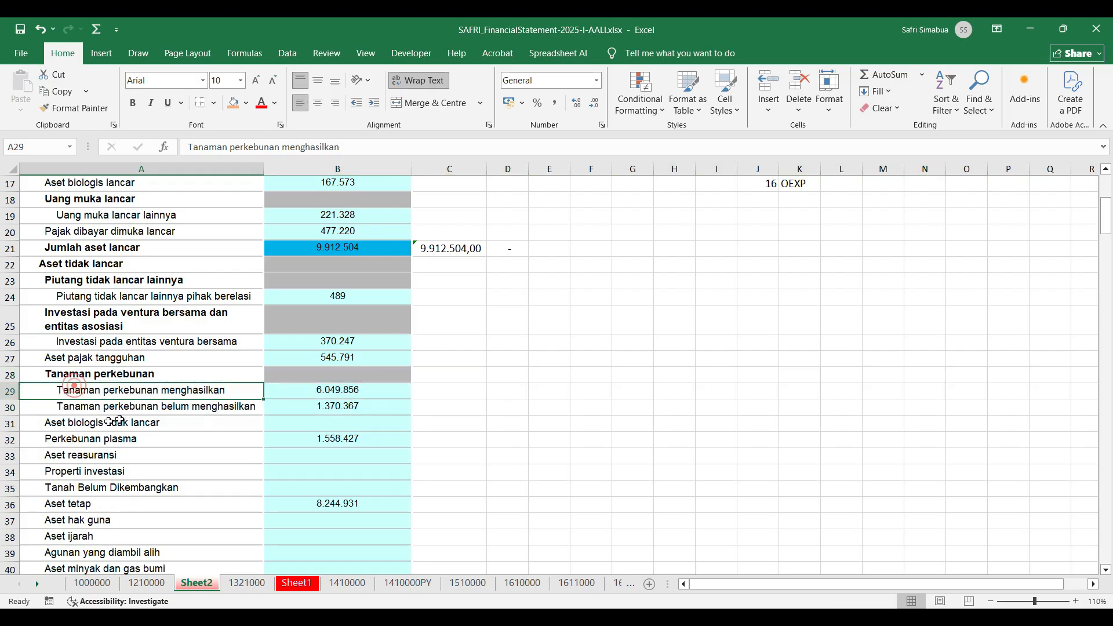
Step: Delete the empty rows Aset biologis tidak lancar, Aset reasuransi, Properti investasi and Tanah Belum Dikembangkan
left_click(4, 427)
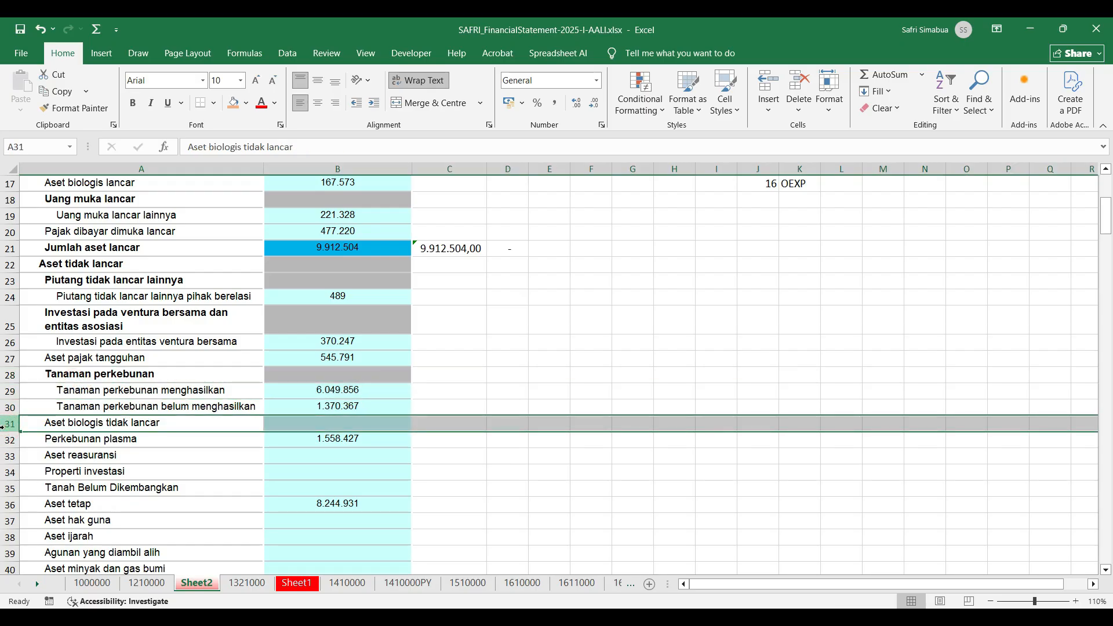
key("ctrl+minus")
scroll(6, 406, "down", 1)
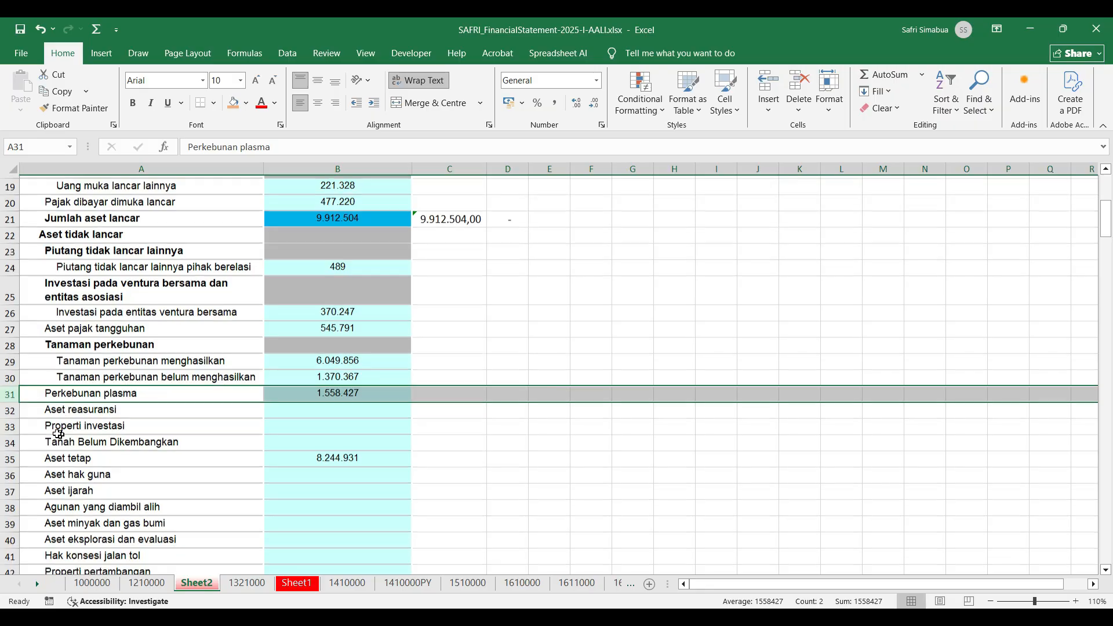
left_click_drag(7, 390, 7, 419)
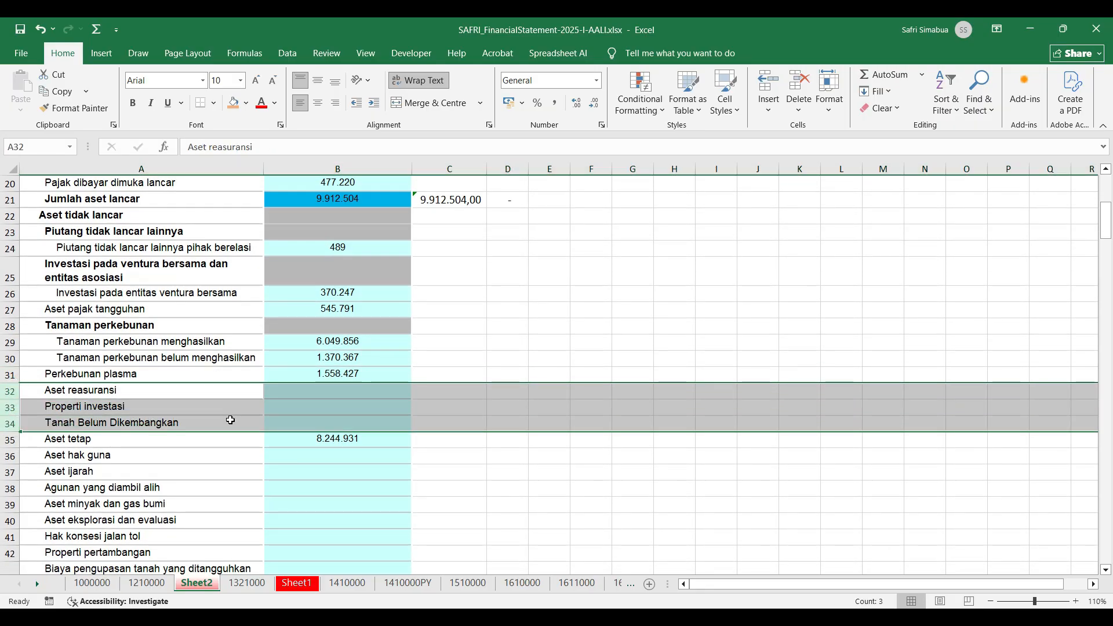
key("ctrl+minus")
Step: Delete the empty rows from Aset hak guna down to Biaya mobilisasi yang ditangguhkan tidak lancar
scroll(230, 420, "down", 1)
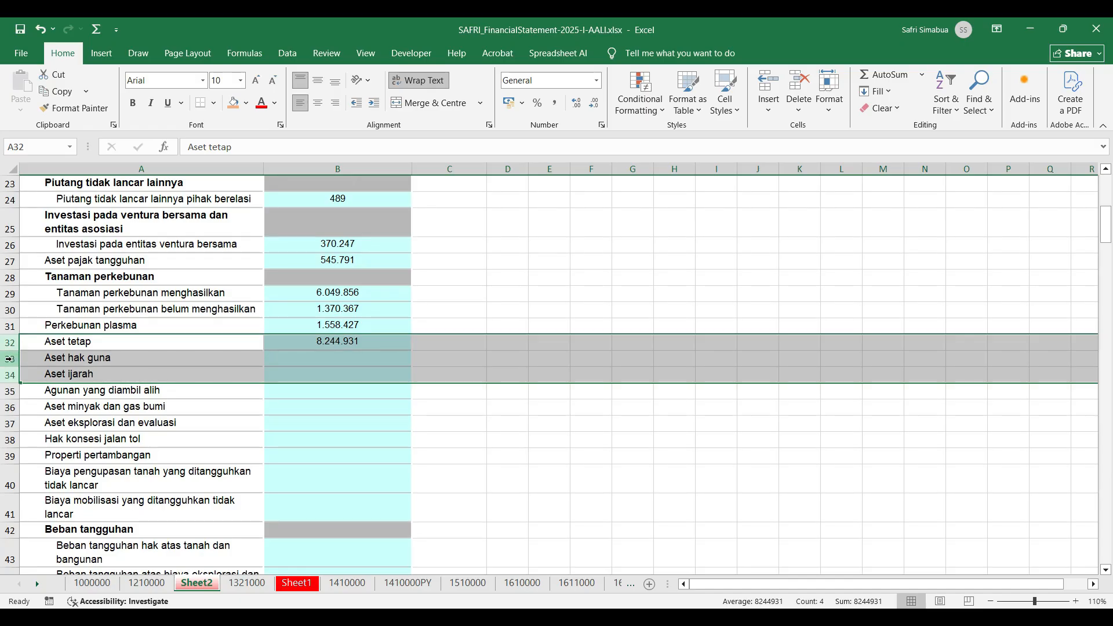
left_click_drag(9, 358, 14, 513)
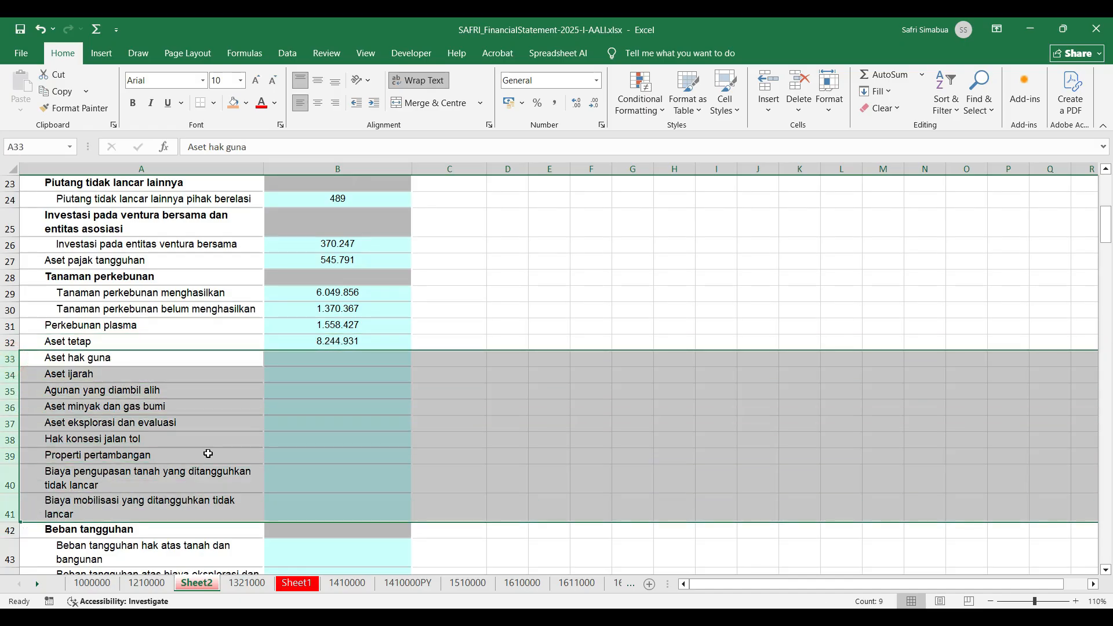
key("ctrl+minus")
Step: Delete the five empty detail rows beneath the Beban tangguhan heading
scroll(138, 322, "down", 1)
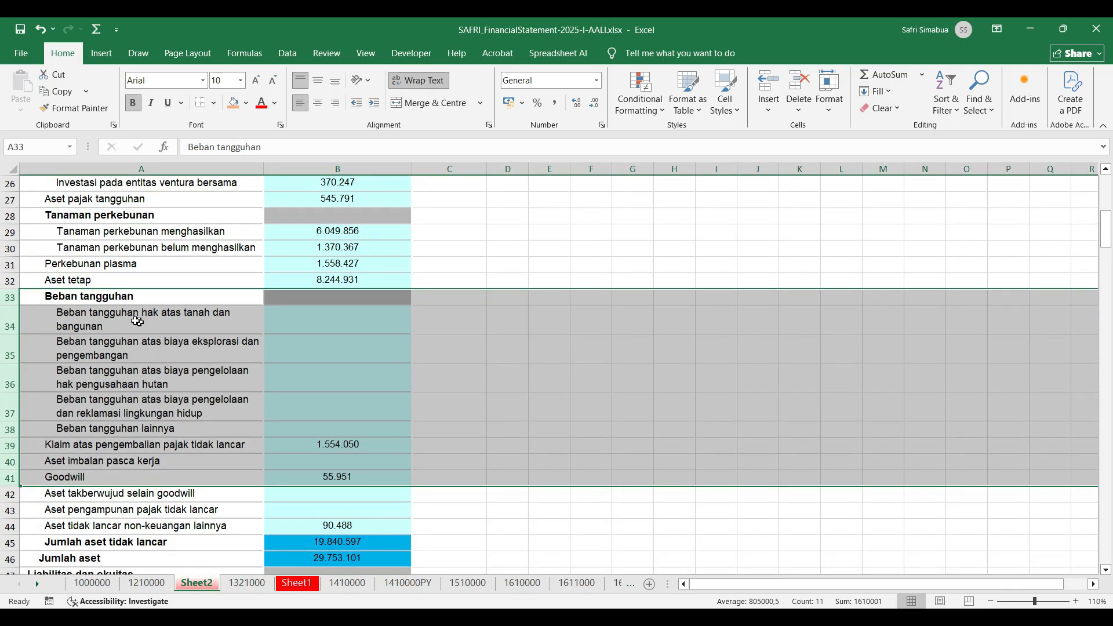
left_click(9, 324)
left_click_drag(9, 327, 11, 430)
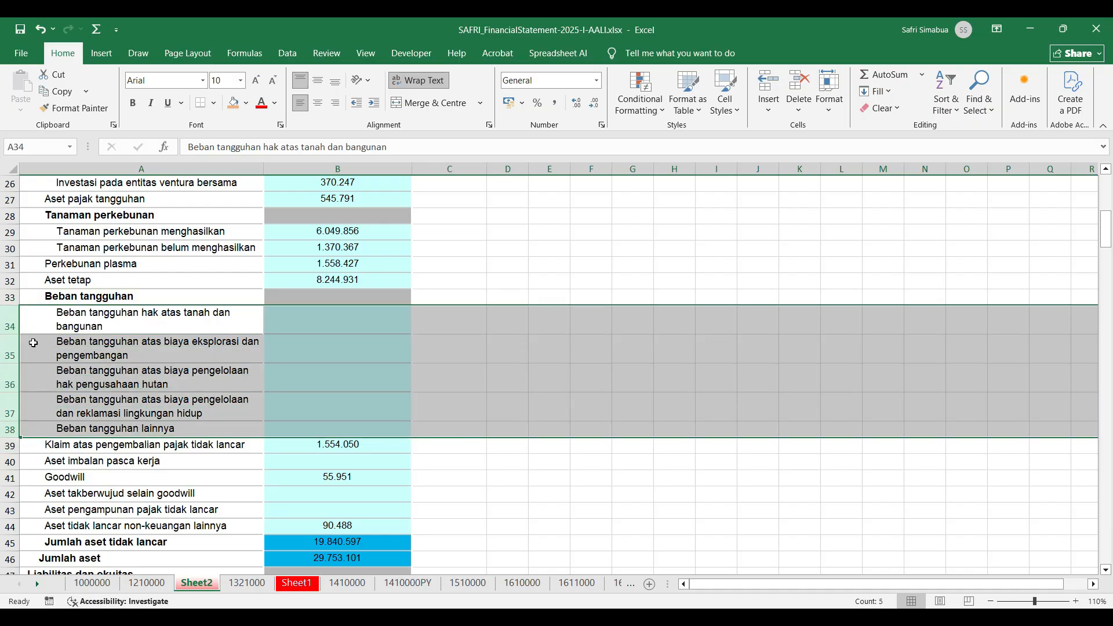
key("ctrl+minus")
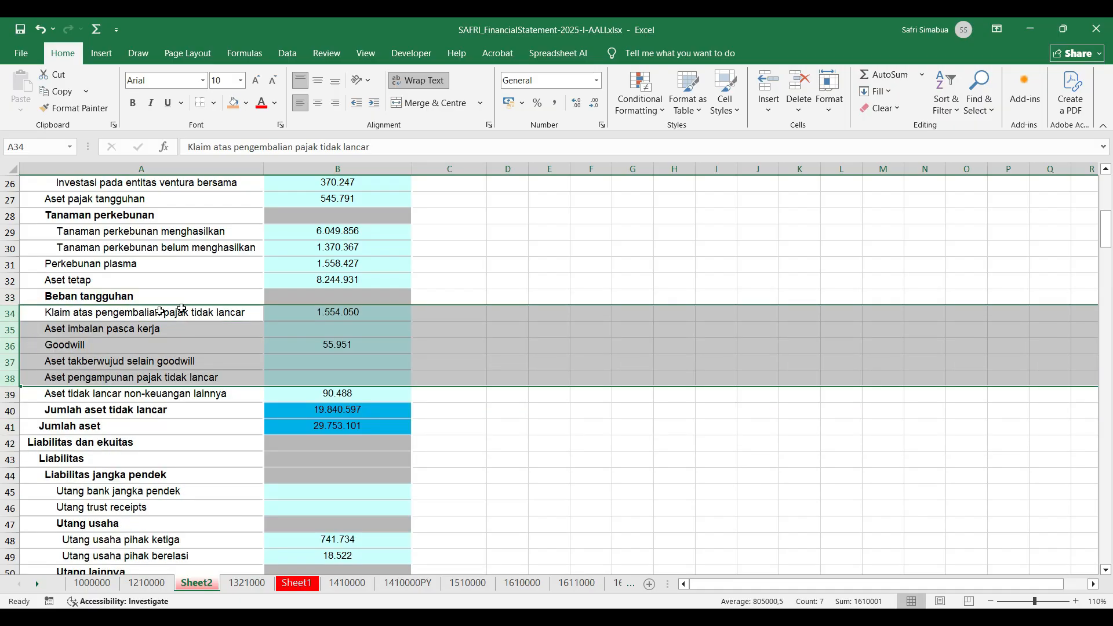
left_click(90, 315)
left_click(87, 296)
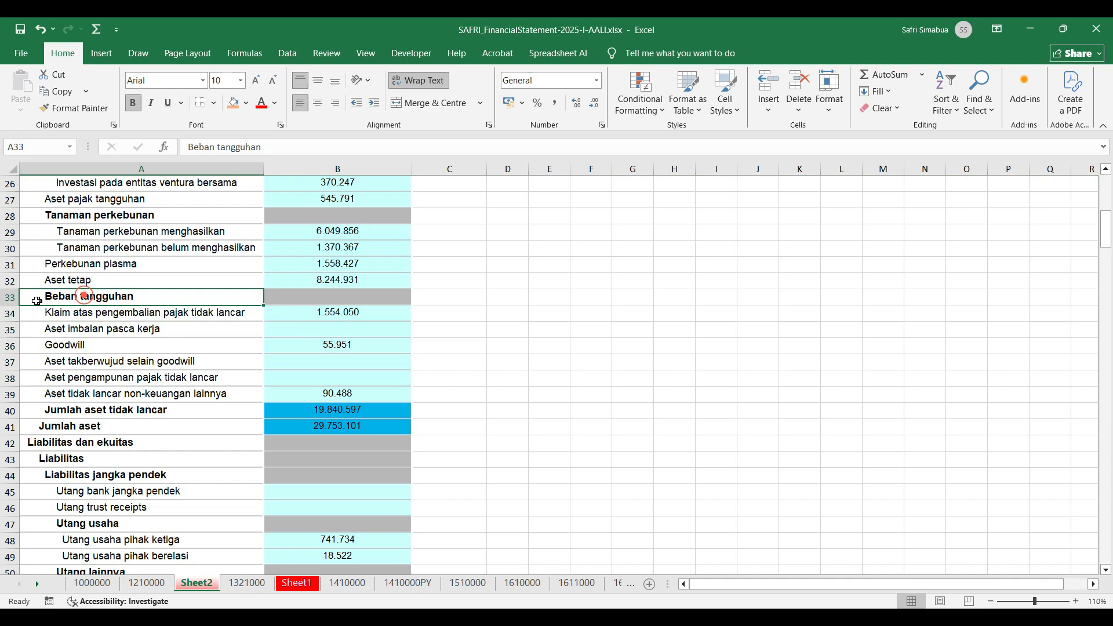
Step: Delete the rows Beban tangguhan, Aset imbalan pasca kerja, Aset takberwujud selain goodwill and Aset pengampunan pajak tidak lancar
left_click(3, 297)
key("ctrl+minus")
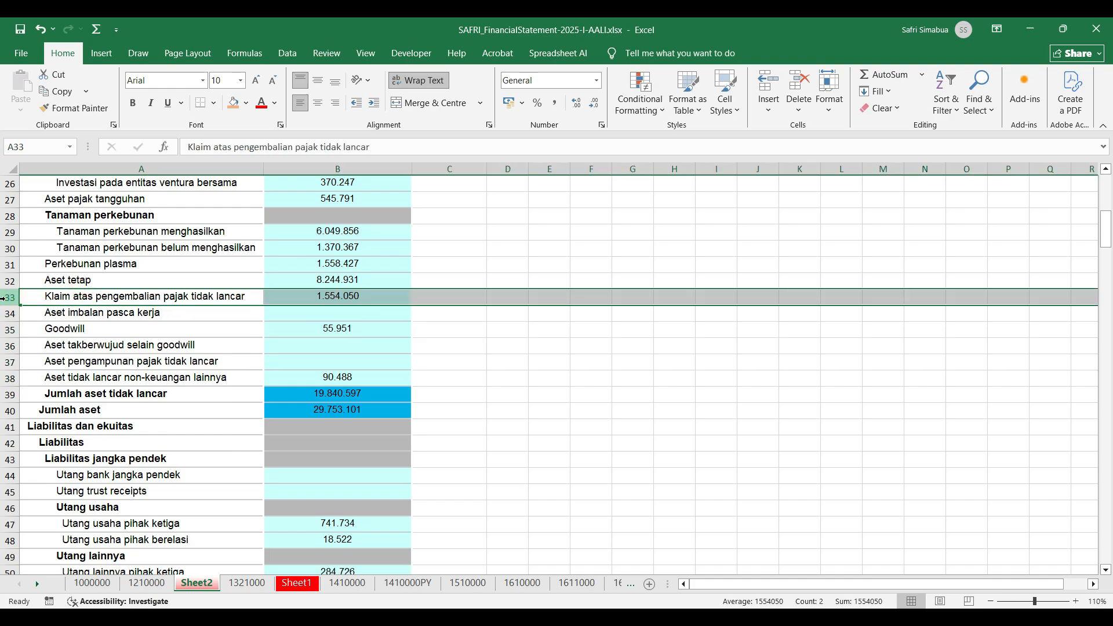
left_click(7, 315)
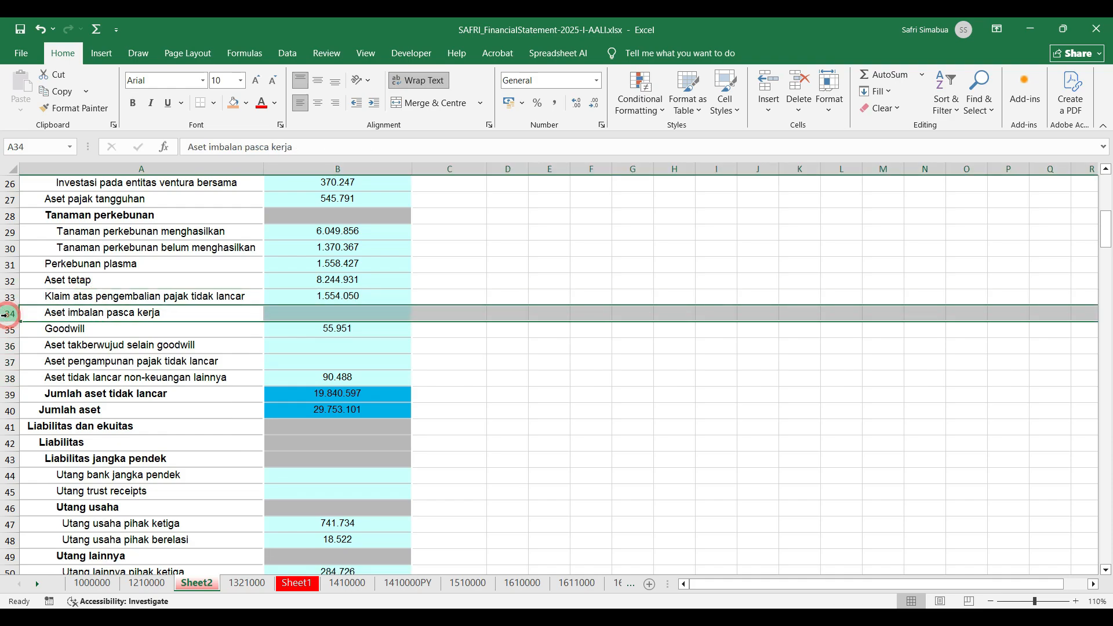
key("ctrl+minus")
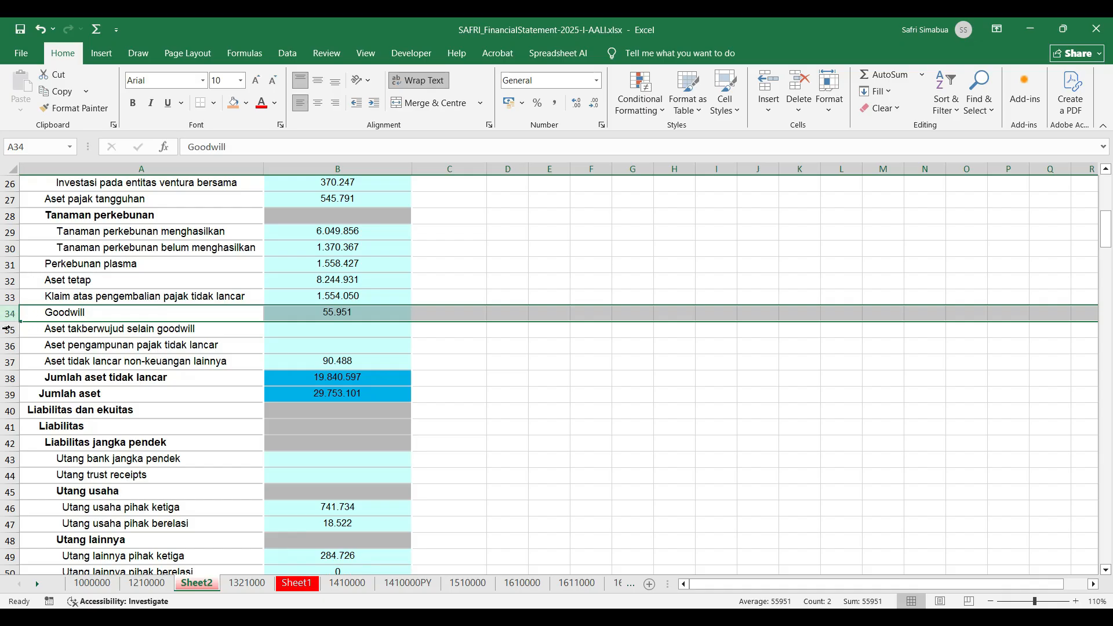
left_click_drag(4, 330, 3, 346)
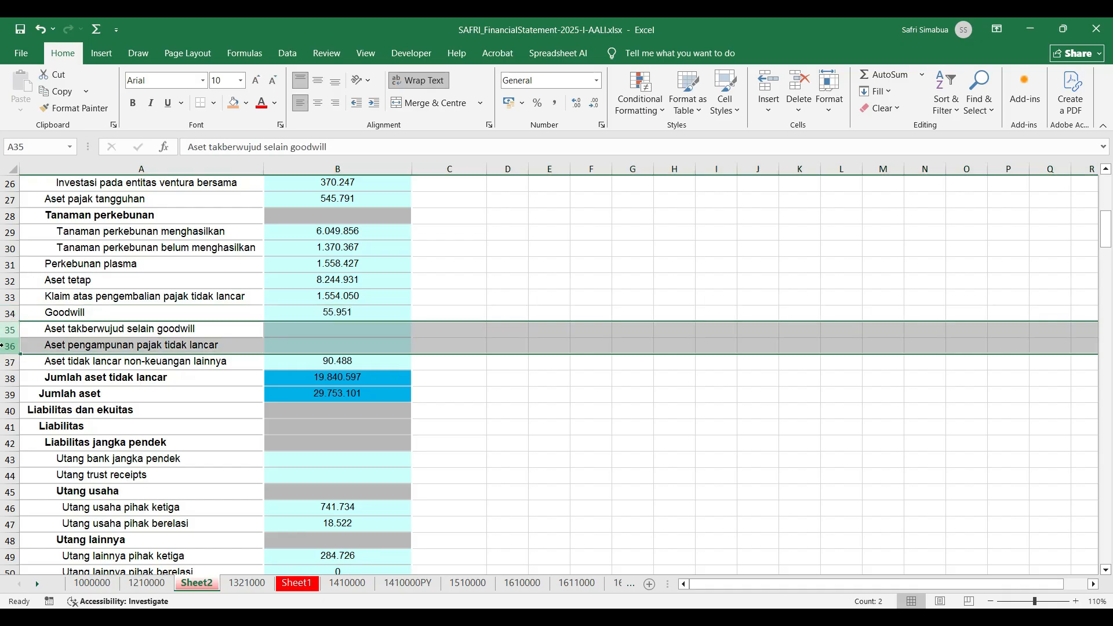
key("ctrl+minus")
left_click(92, 346)
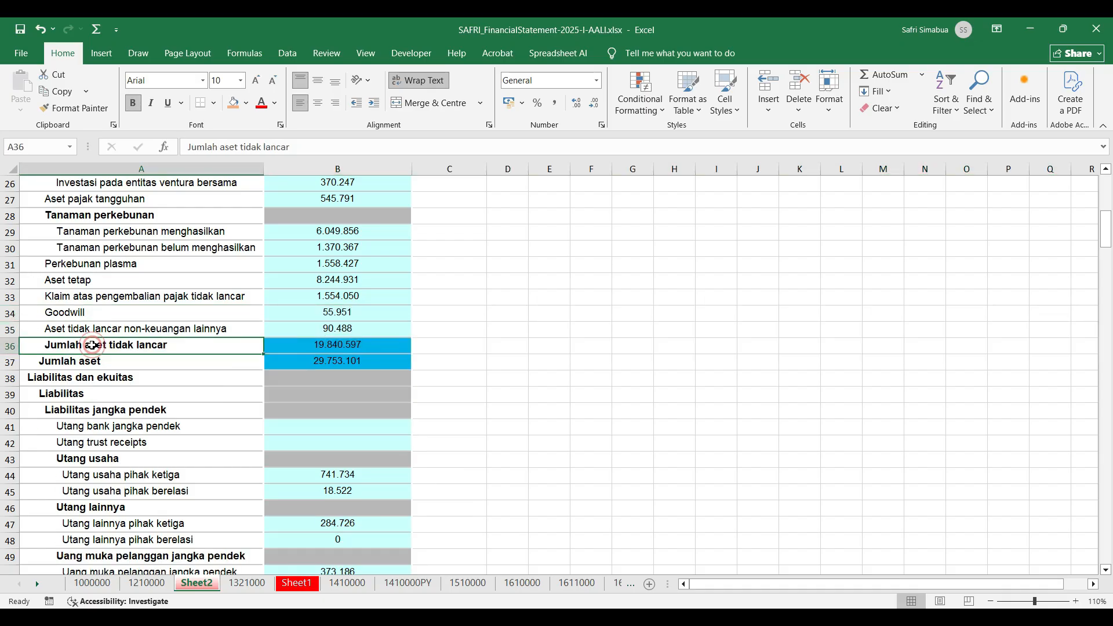
Step: Sum B22:B35 in C36 beside Jumlah aset tidak lancar and apply the comma-style Accounting format to the result
left_click(428, 347)
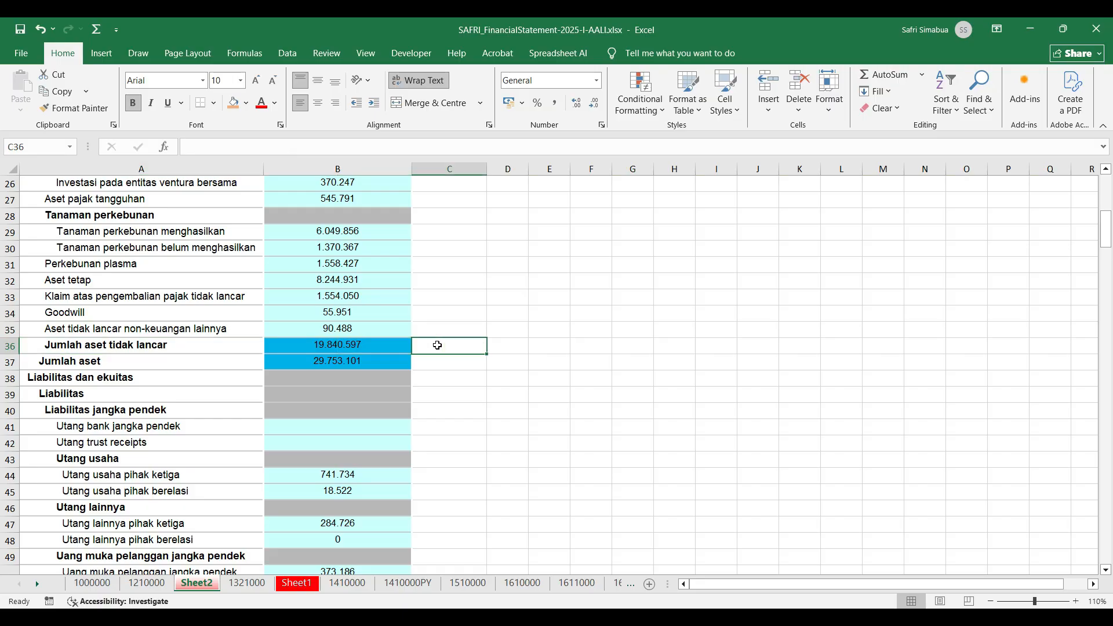
double_click(428, 347)
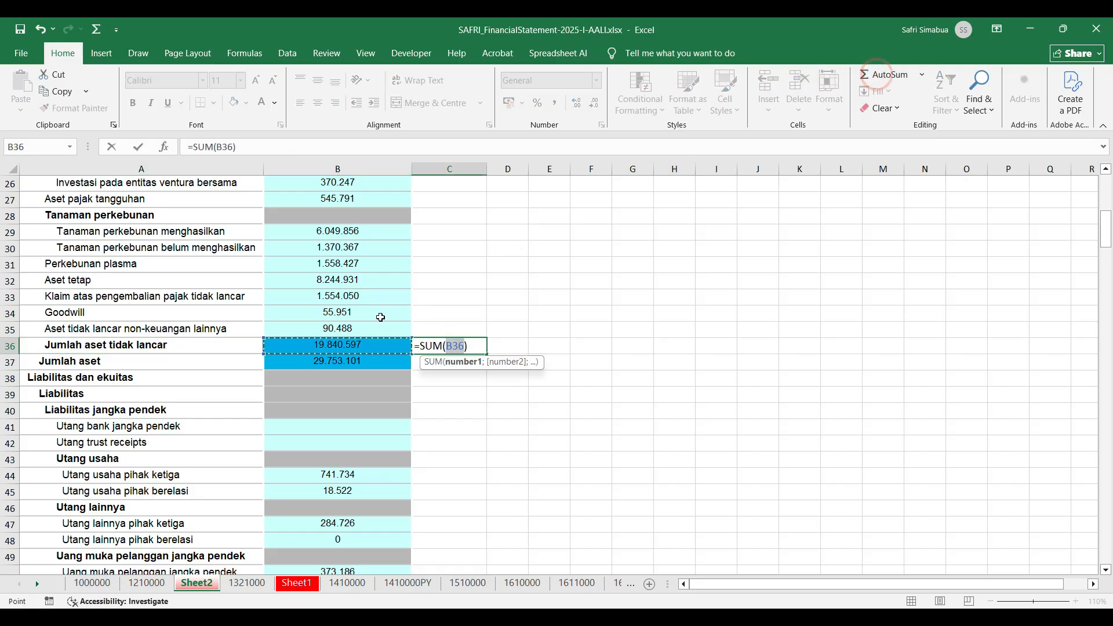
left_click_drag(373, 326, 371, 267)
key("Return")
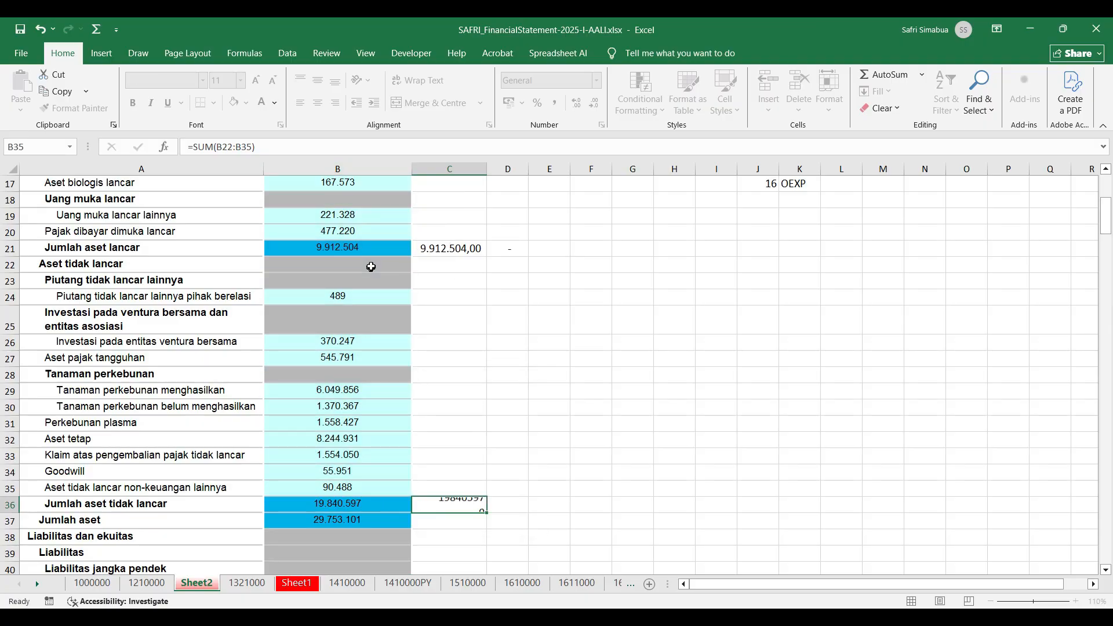
left_click(454, 502)
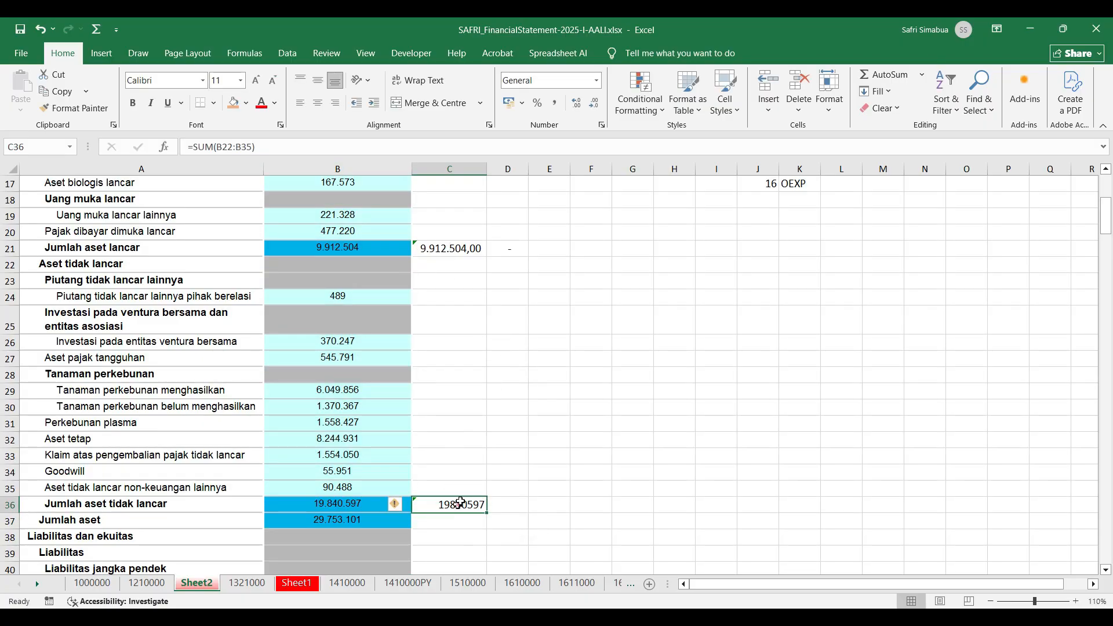
left_click(557, 103)
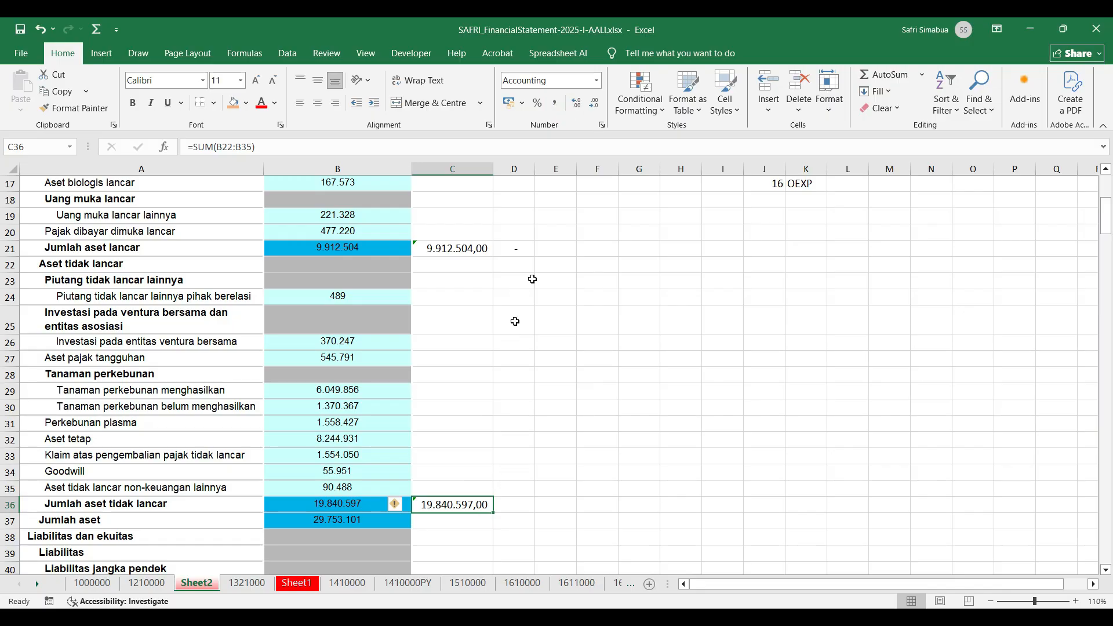
Step: Copy the difference check formula from D21 to D36 for the Jumlah aset tidak lancar row
left_click(514, 253)
key("ctrl+c")
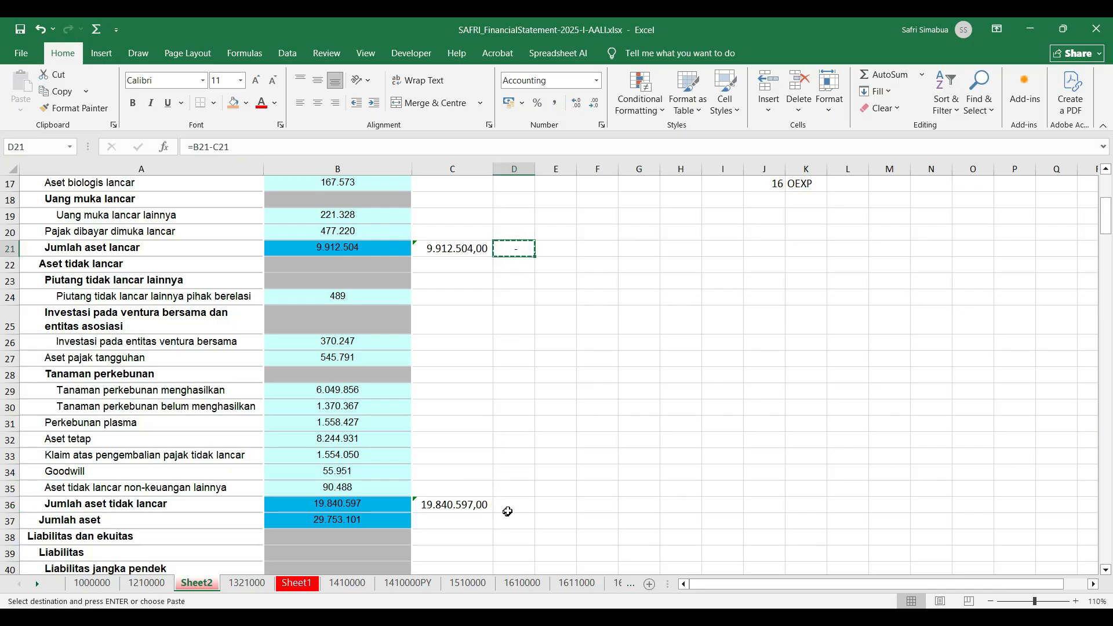
left_click(525, 505)
key("ctrl+v")
left_click(587, 471)
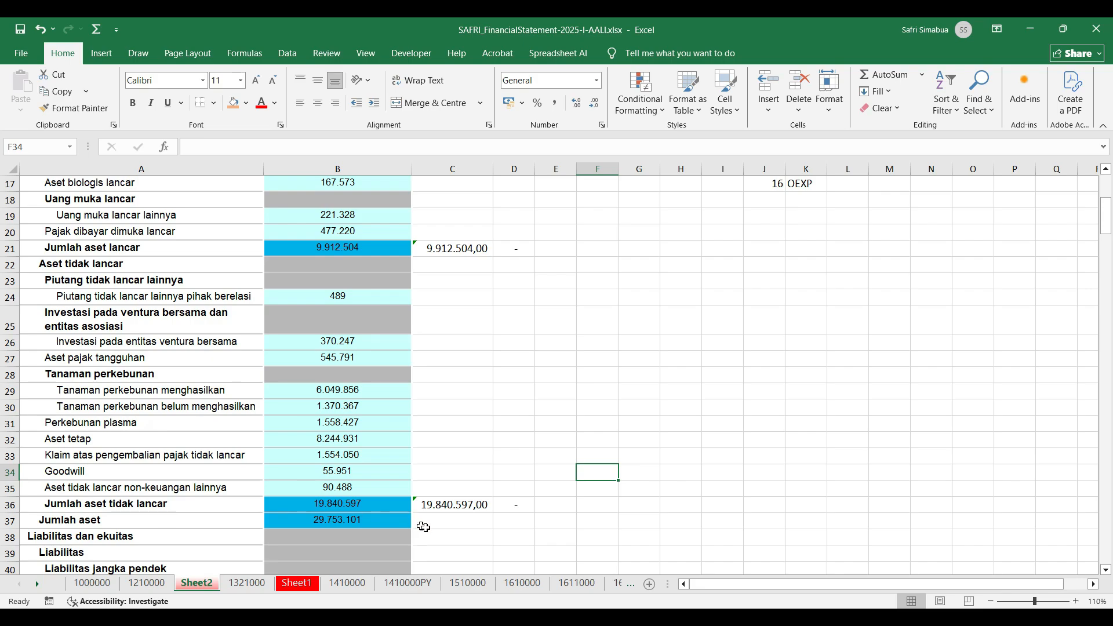
Step: In C37 beside Jumlah aset, add the two recalculated subtotals with the formula =C21+C36
left_click(441, 517)
type("=")
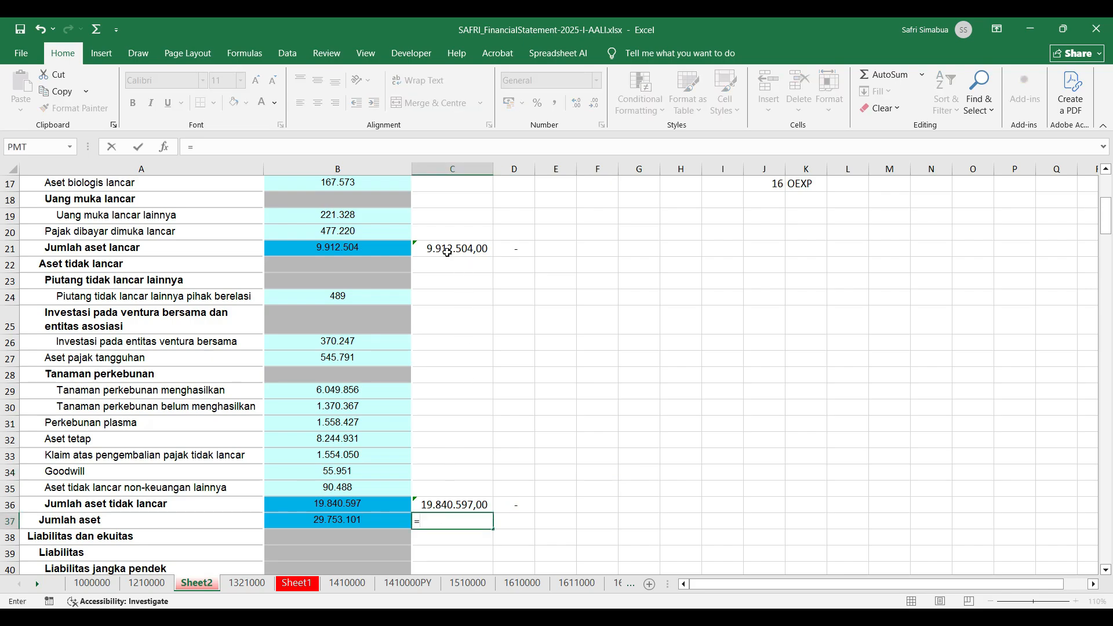
left_click(447, 251)
type("+")
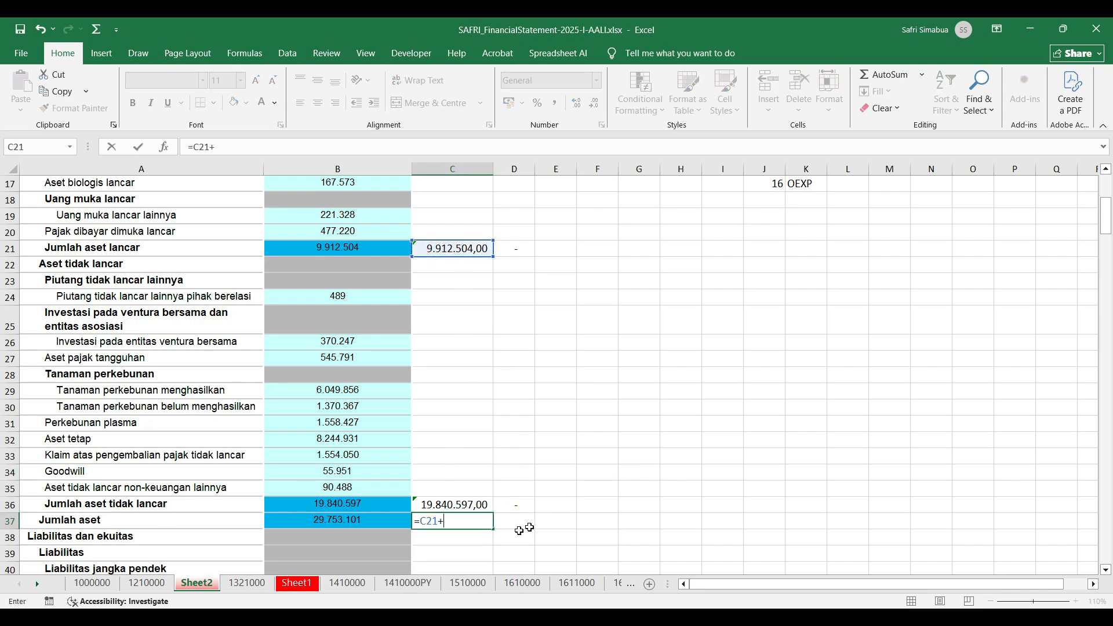
left_click(444, 502)
key("Return")
left_click(514, 506)
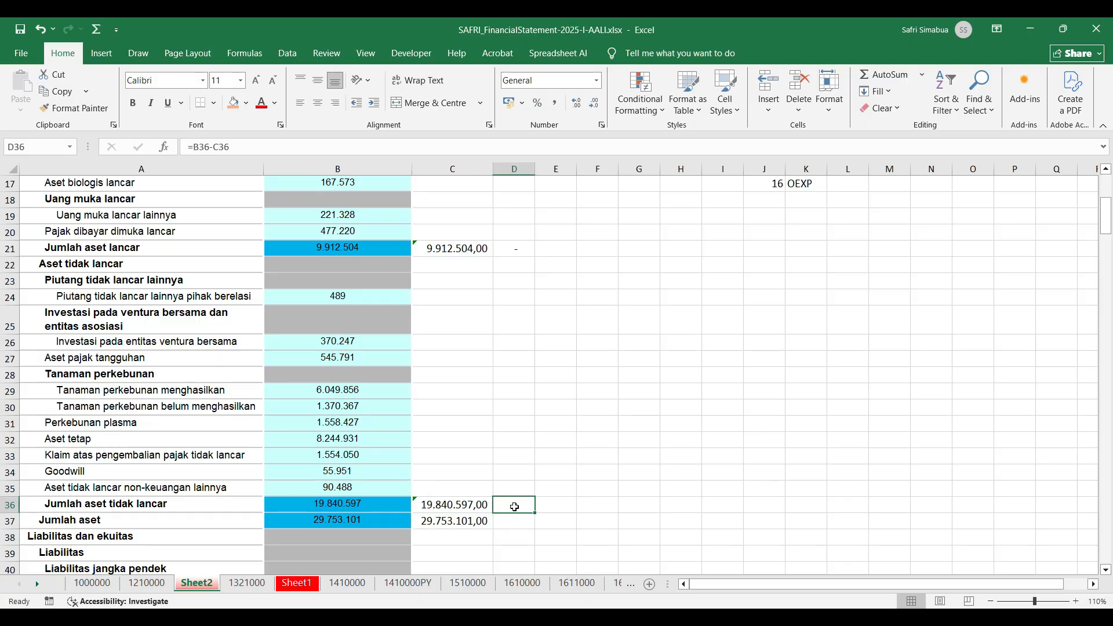
Step: Copy the check formula from D36 to D37 so it subtracts C37 from B37 for Jumlah aset
key("ctrl+c")
left_click(510, 520)
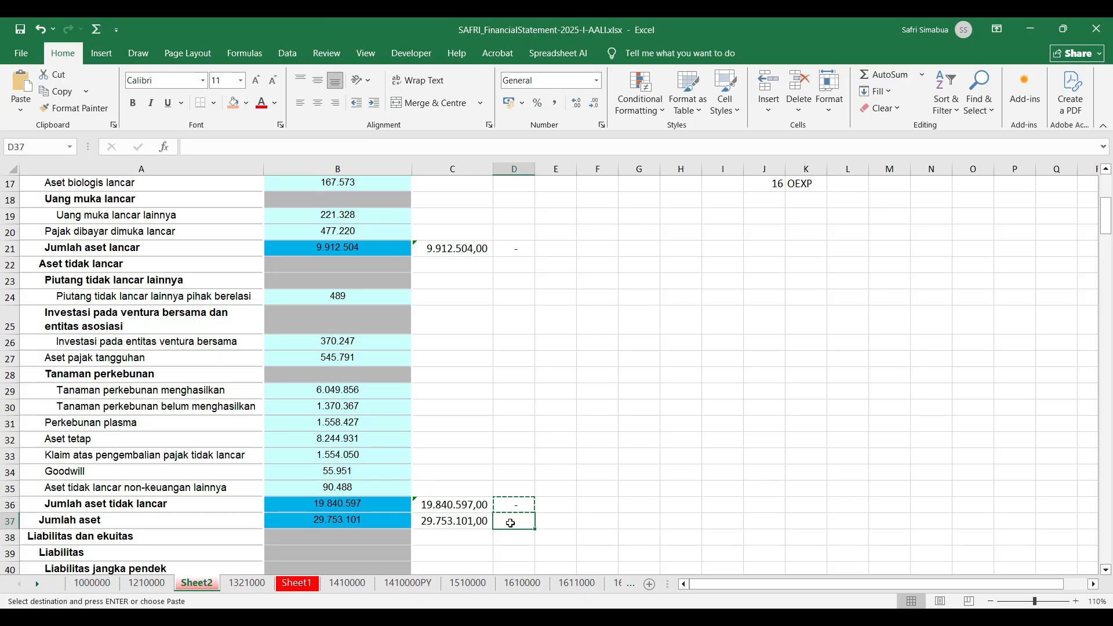
key("ctrl+v")
left_click(614, 480)
key("Escape")
left_click(518, 522)
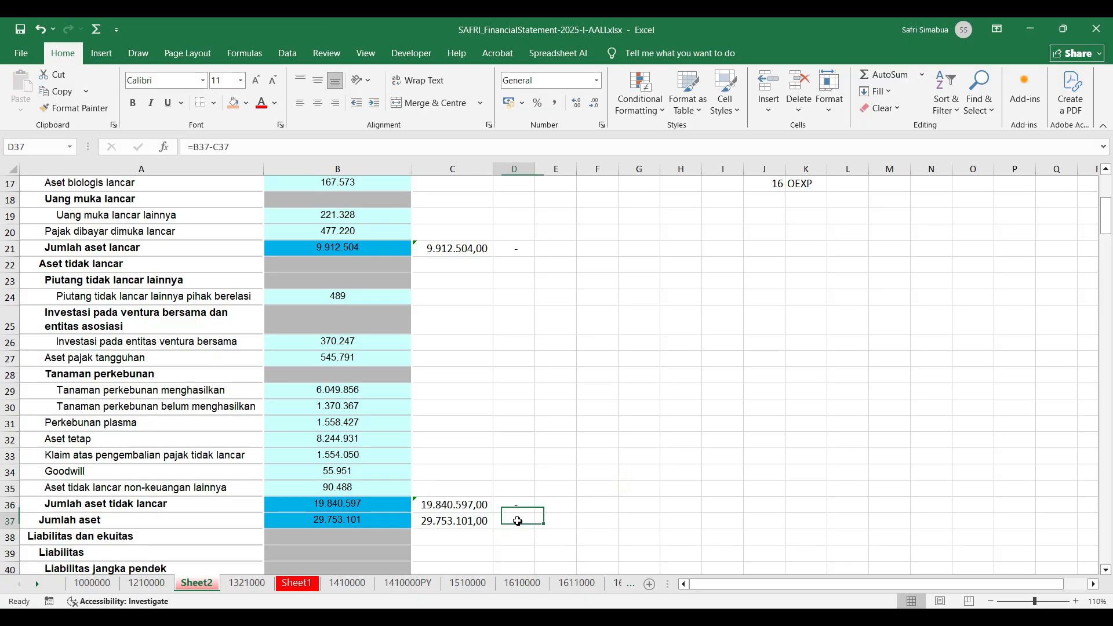
Step: Delete rows 40 to 42, from Liabilitas jangka pendek through Utang trust receipts
scroll(596, 482, "down", 2)
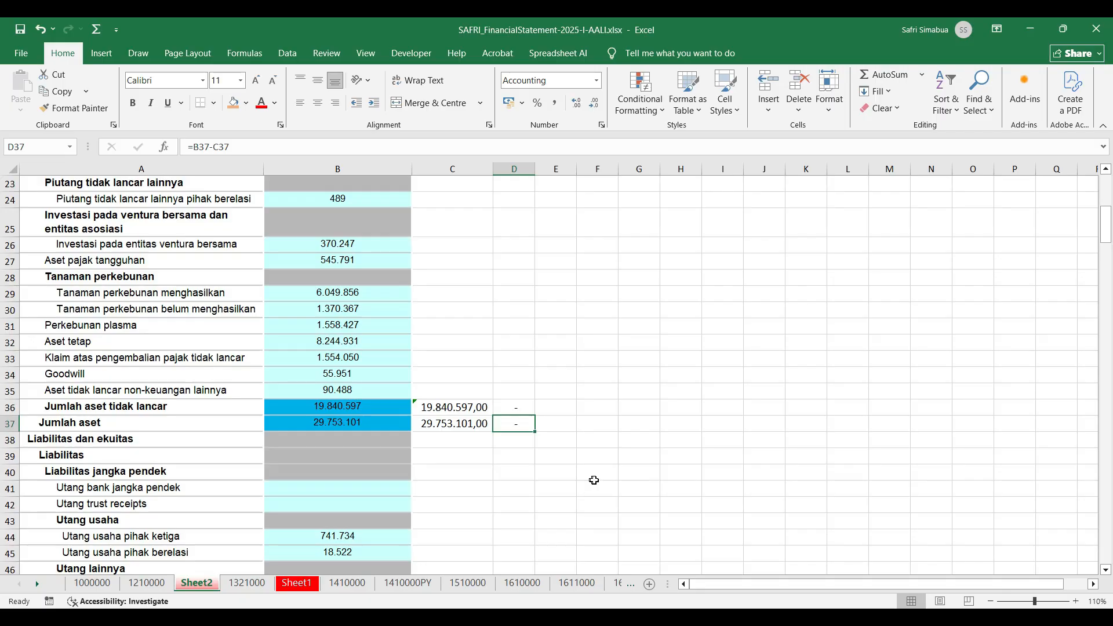
scroll(594, 480, "down", 1)
scroll(135, 394, "down", 1)
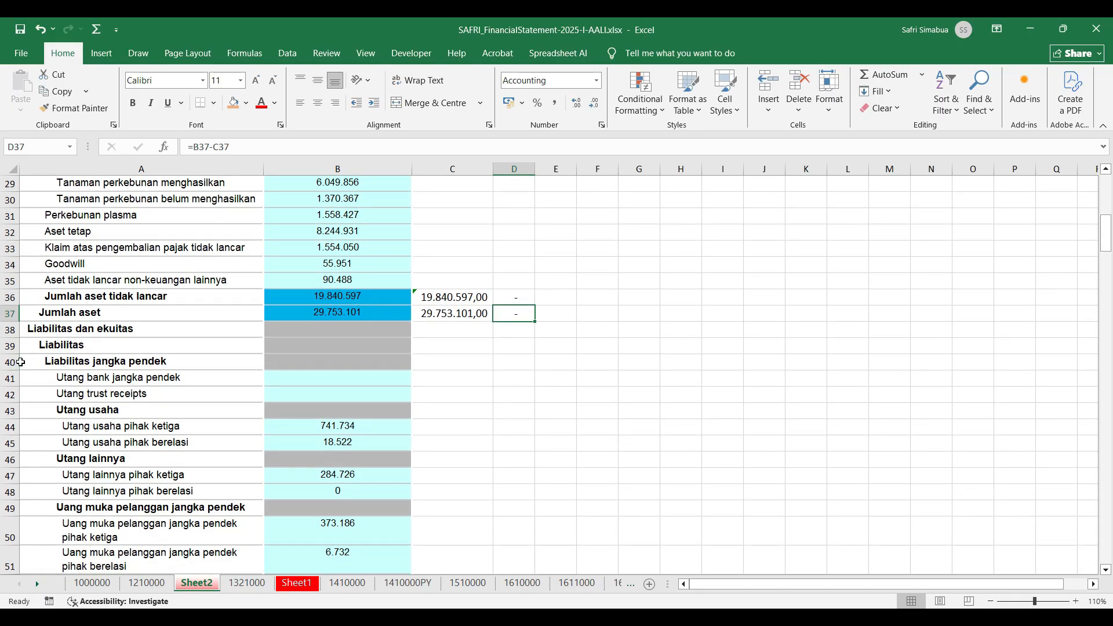
left_click_drag(13, 361, 9, 392)
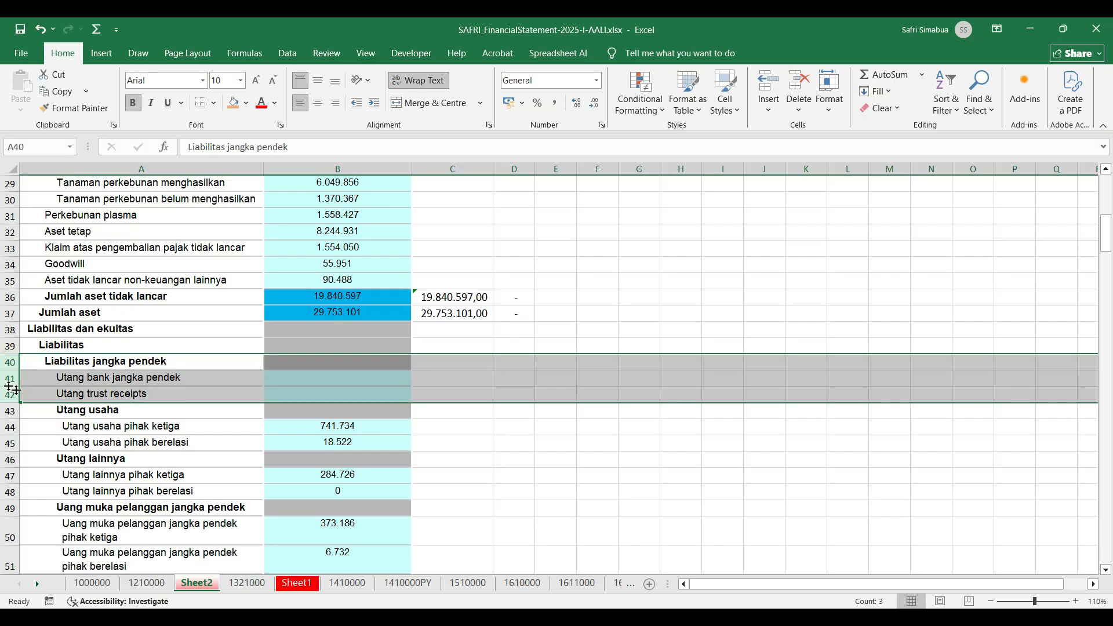
right_click(8, 385)
left_click(63, 285)
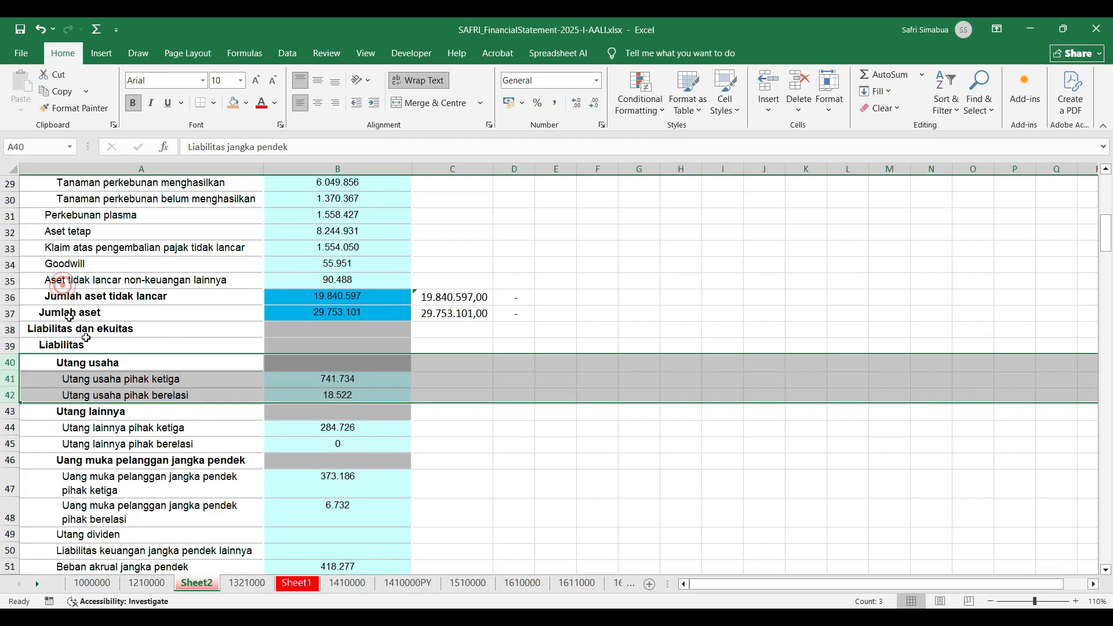
Step: Delete row 45, the zero-value Utang lainnya pihak berelasi line
scroll(119, 361, "down", 1)
left_click(220, 348)
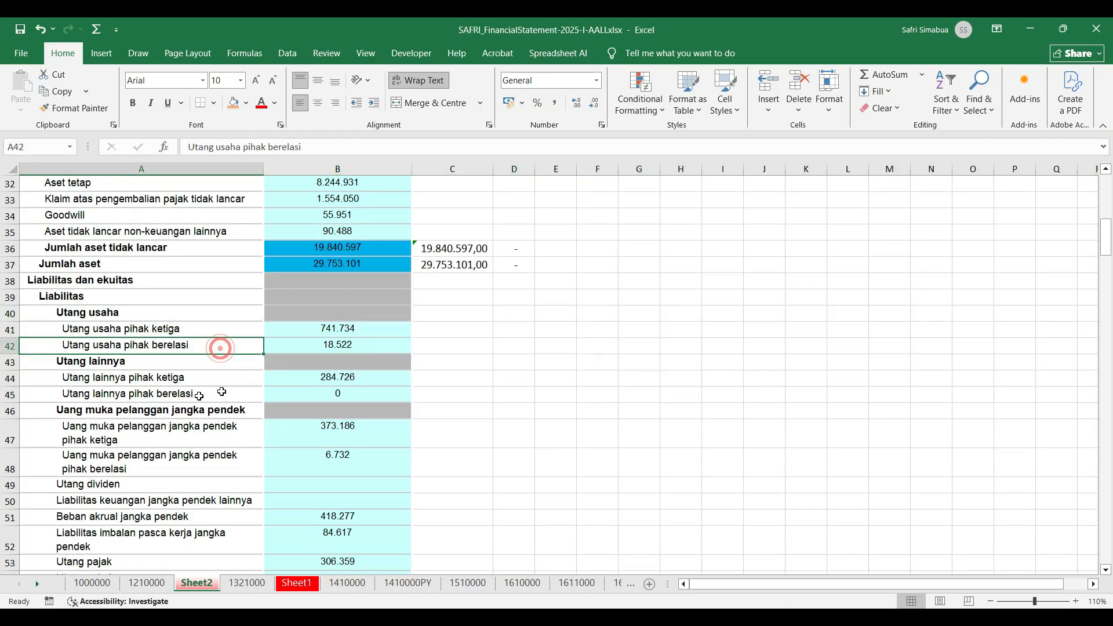
left_click(10, 396)
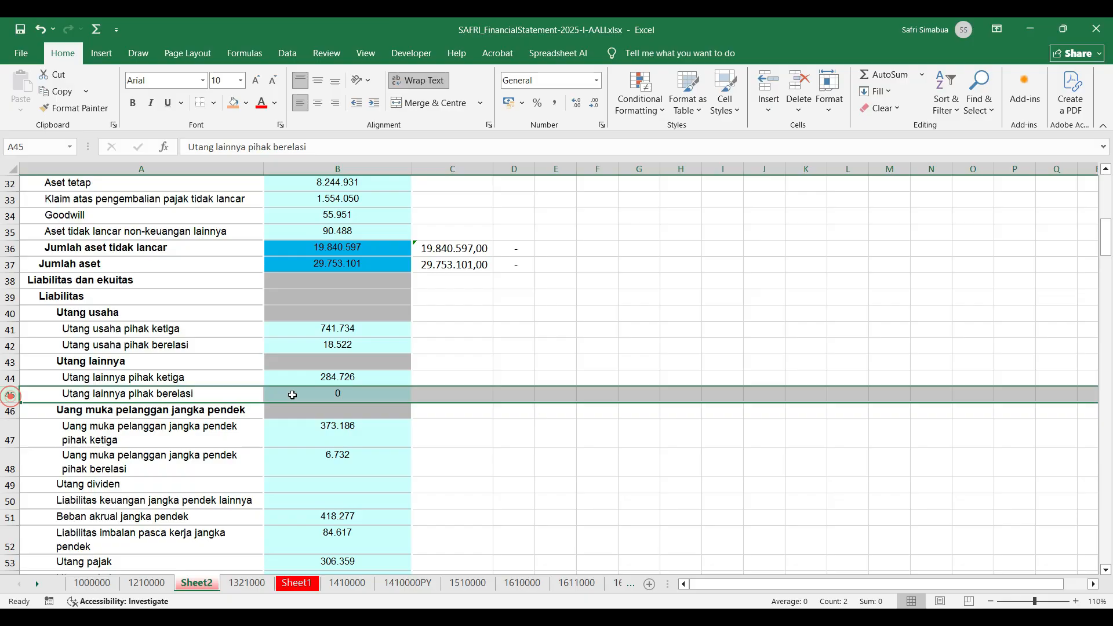
left_click(322, 393)
left_click(10, 393)
right_click(10, 394)
left_click(54, 297)
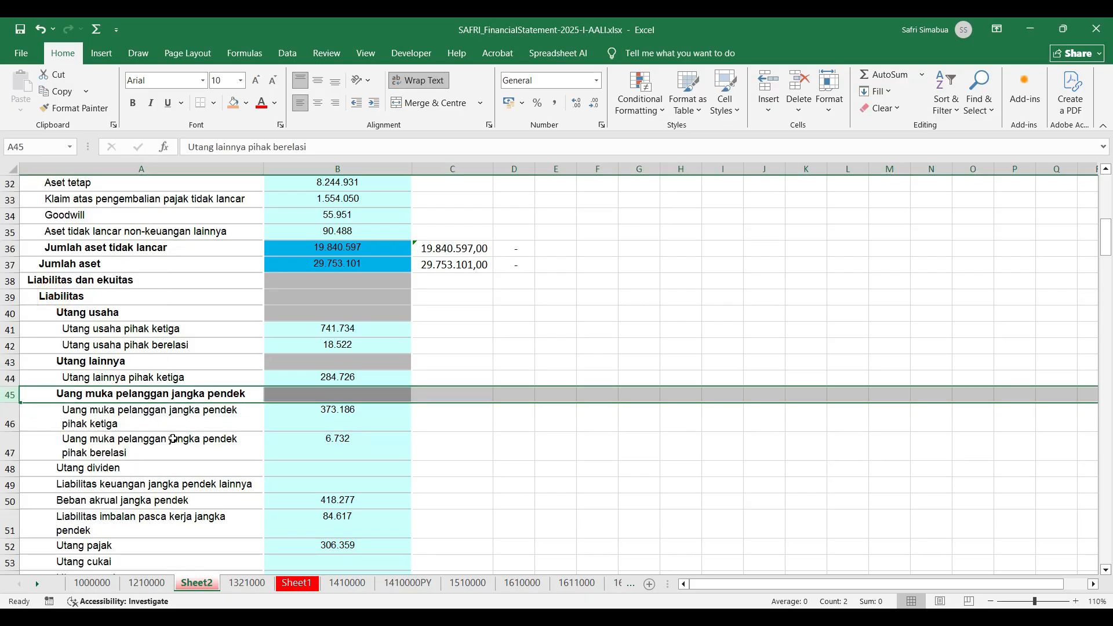
Step: Delete the empty Utang dividen and Liabilitas keuangan jangka pendek lainnya rows, 48 and 49
scroll(104, 400, "down", 2)
left_click_drag(17, 369, 13, 382)
right_click(13, 383)
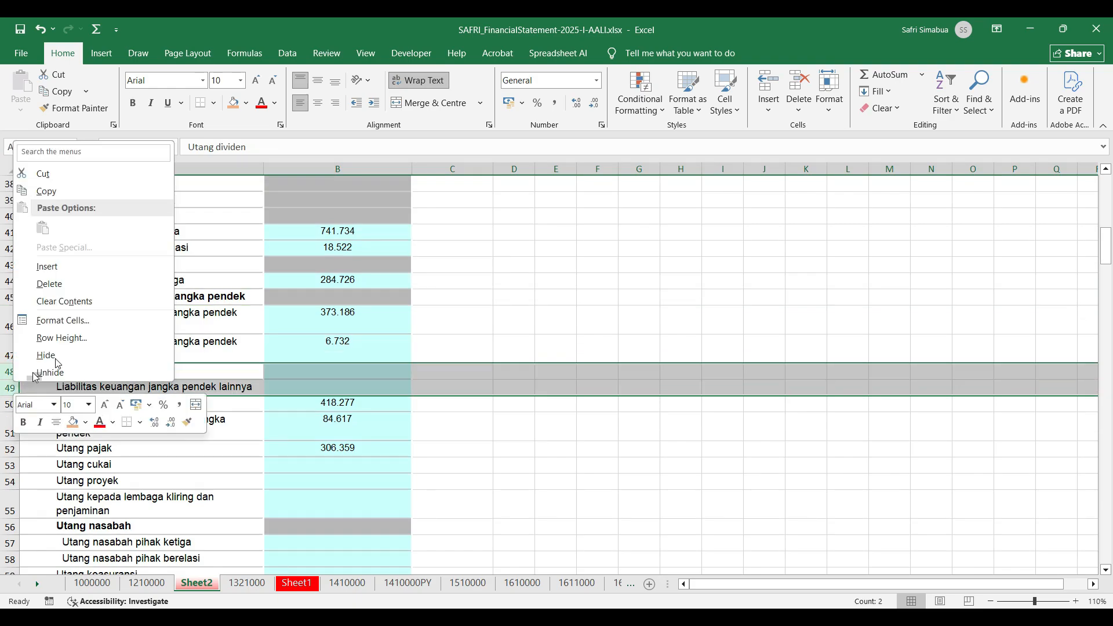
left_click(65, 285)
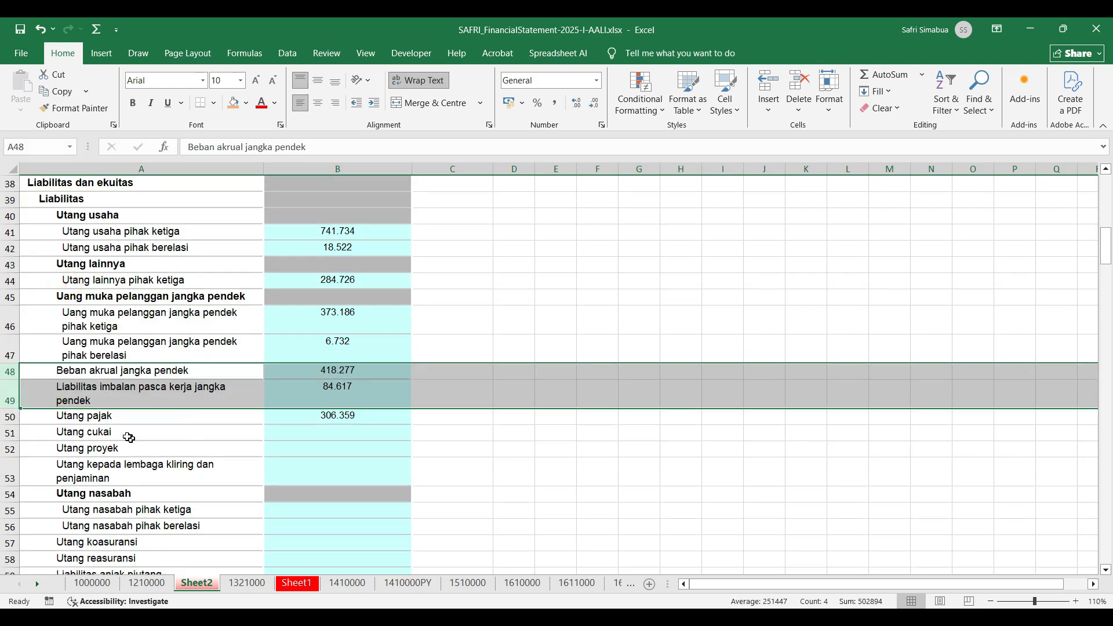
Step: Delete empty rows 51 to 53, from Utang cukai through Utang kepada lembaga kliring dan penjaminan
left_click(7, 432)
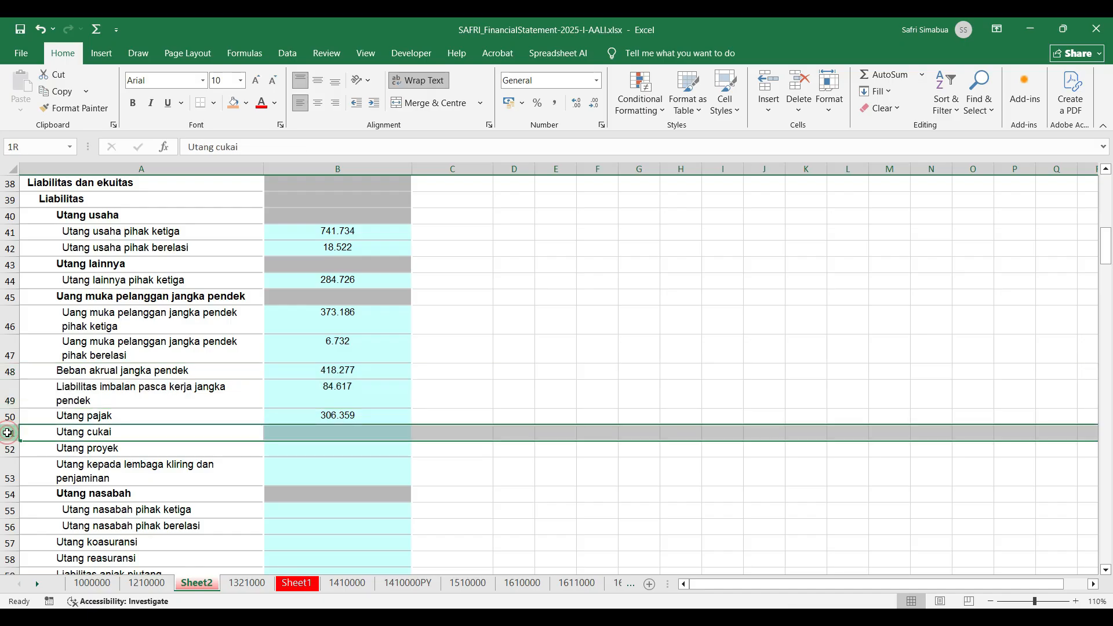
left_click_drag(8, 435, 9, 481)
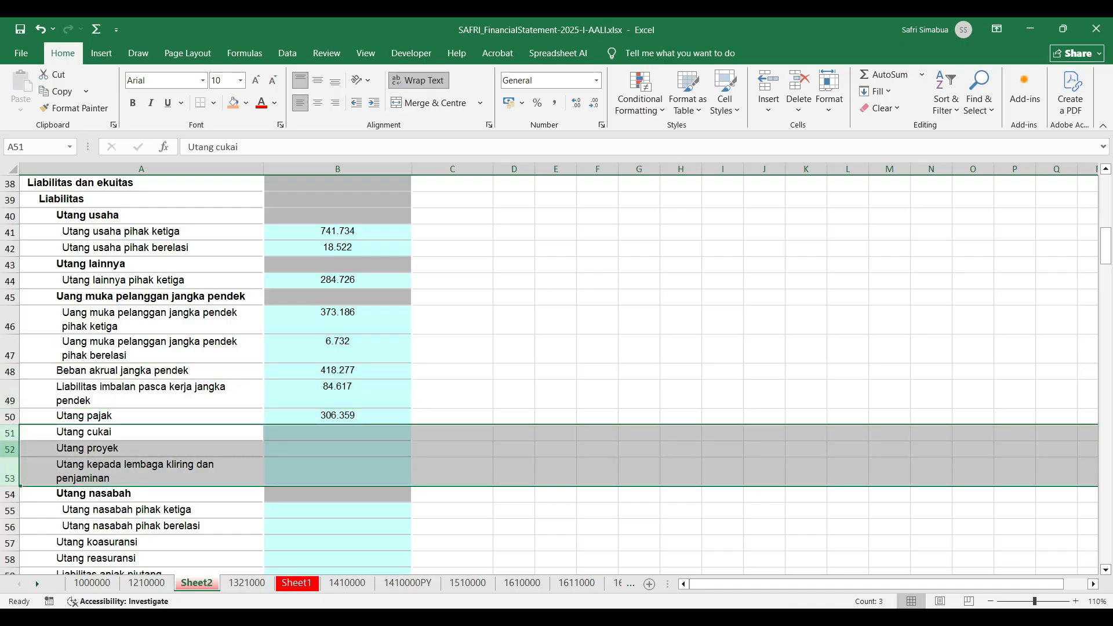
right_click(9, 456)
left_click(64, 357)
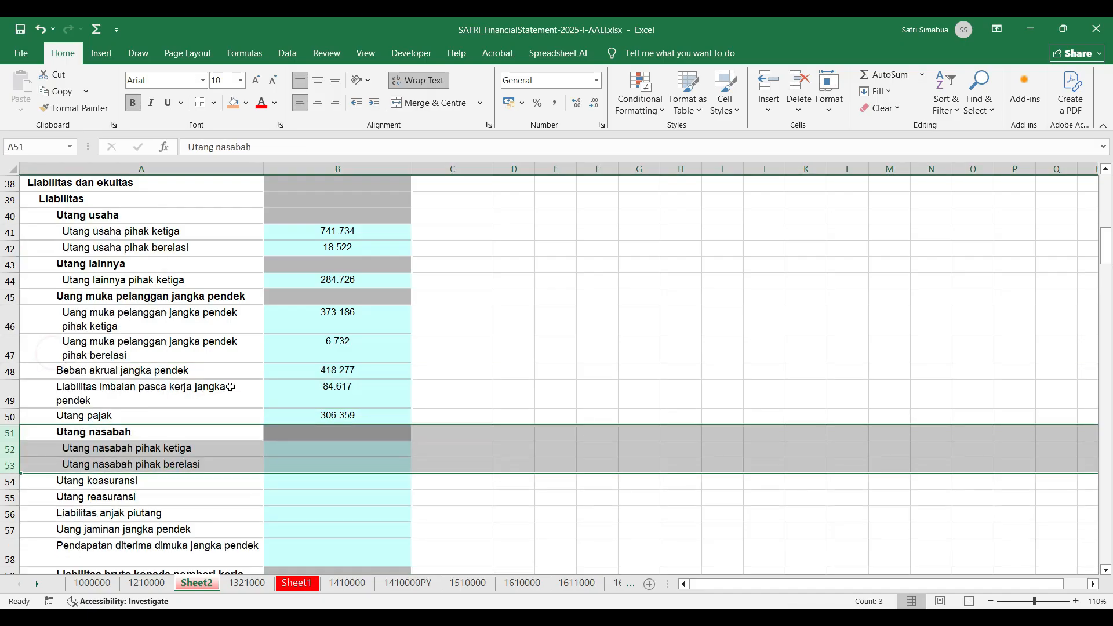
Step: Delete empty rows 51 to 58, from Utang nasabah through Pendapatan diterima dimuka jangka pendek
scroll(230, 387, "down", 1)
scroll(231, 387, "down", 1)
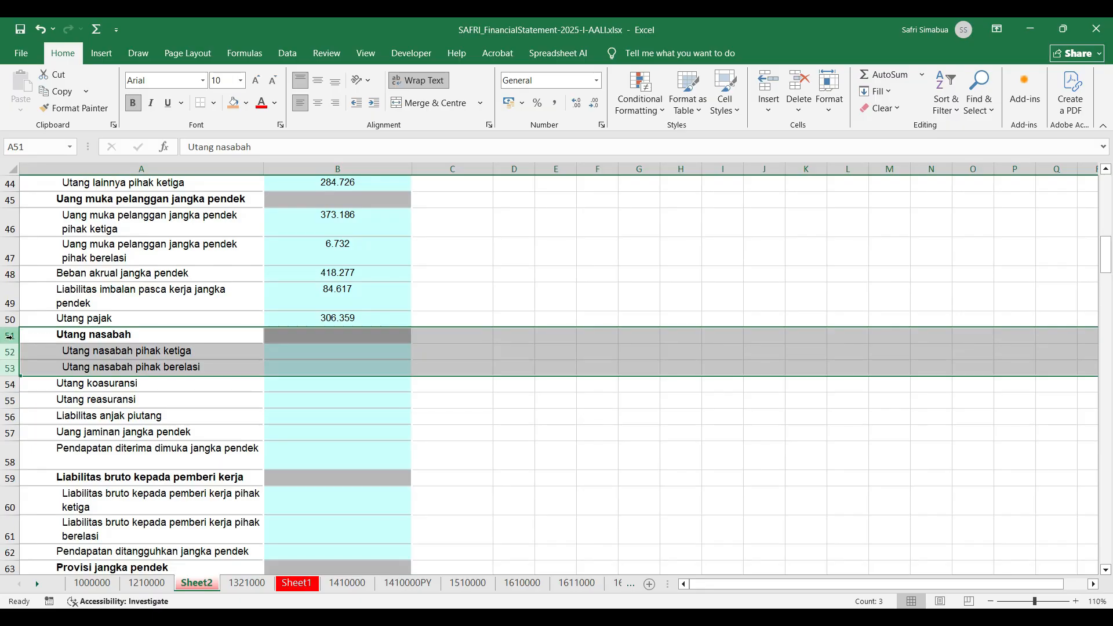
left_click_drag(9, 336, 23, 461)
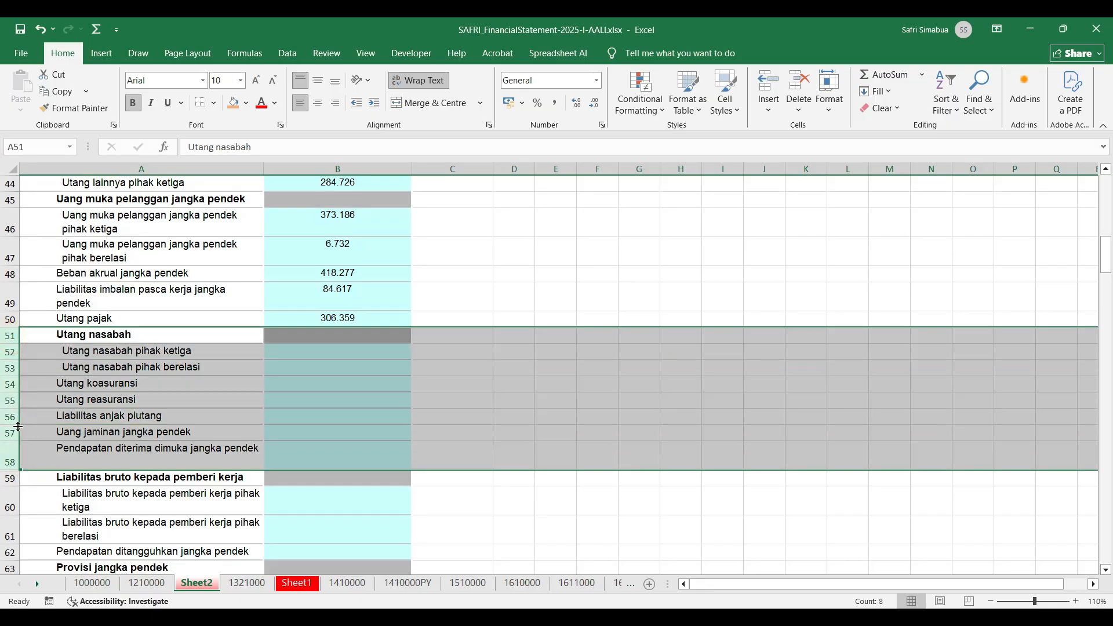
right_click(18, 427)
left_click(54, 327)
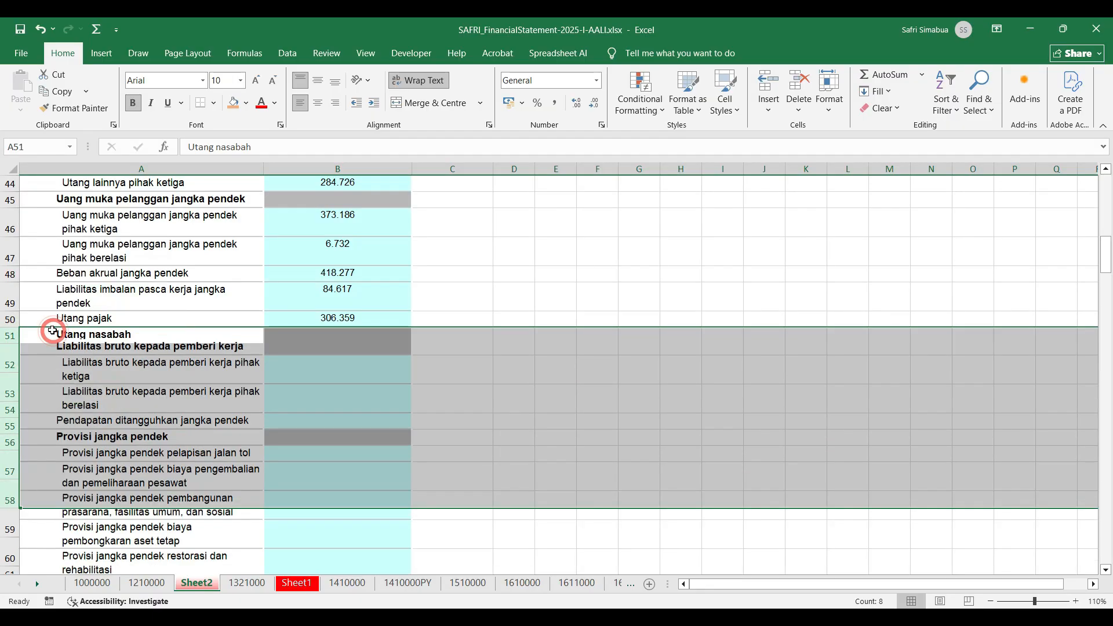
Step: Delete empty rows 51 to 54, from Liabilitas bruto kepada pemberi kerja through Pendapatan ditangguhkan jangka pendek
scroll(81, 325, "down", 1)
left_click_drag(10, 274, 11, 348)
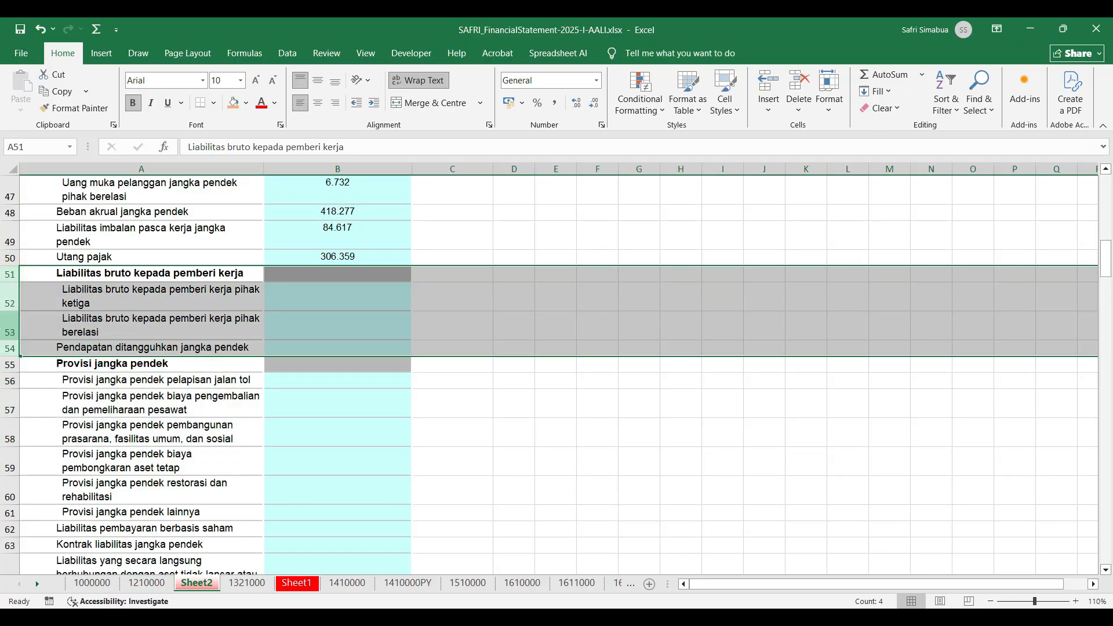
right_click(4, 331)
left_click(55, 472)
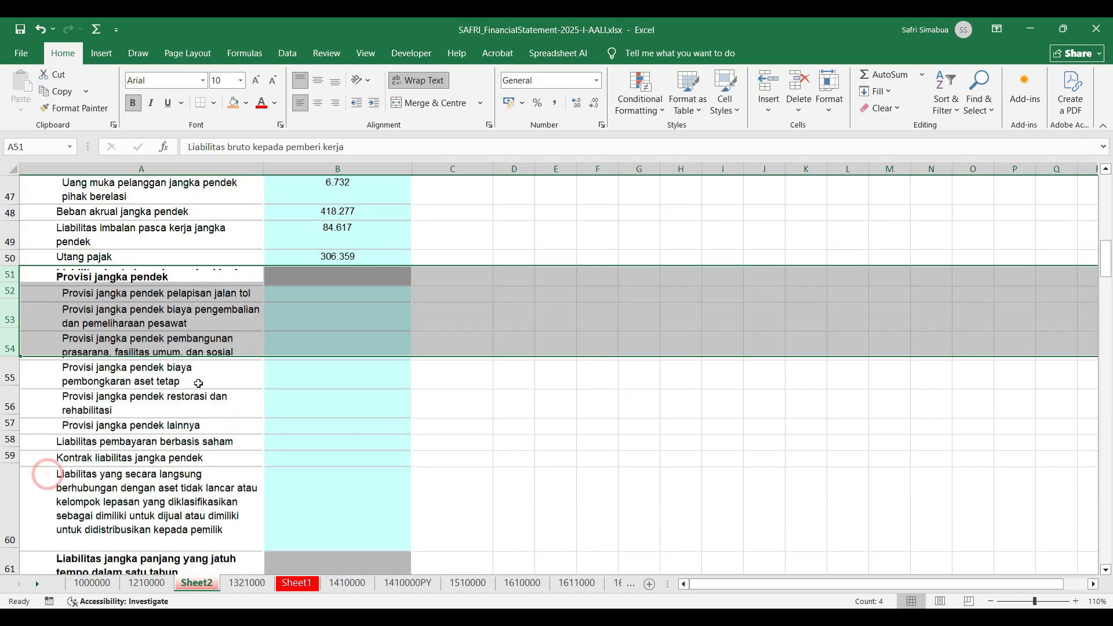
Step: Delete empty rows 51 to 60, from Provisi jangka pendek through the liabilities directly related to assets held for sale
scroll(185, 380, "down", 1)
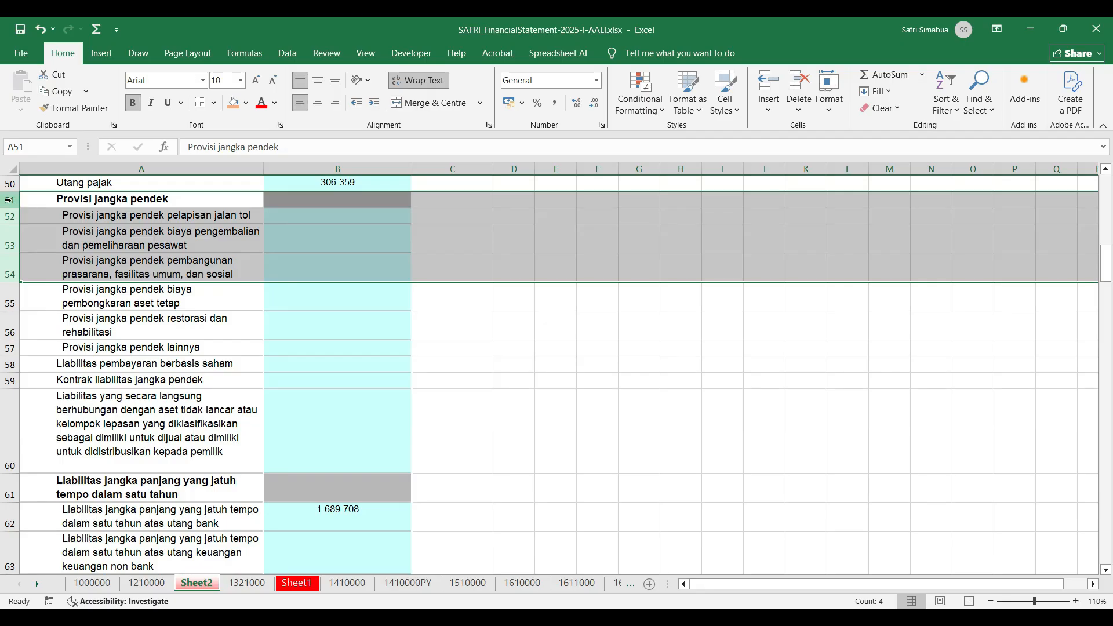
left_click_drag(8, 199, 9, 464)
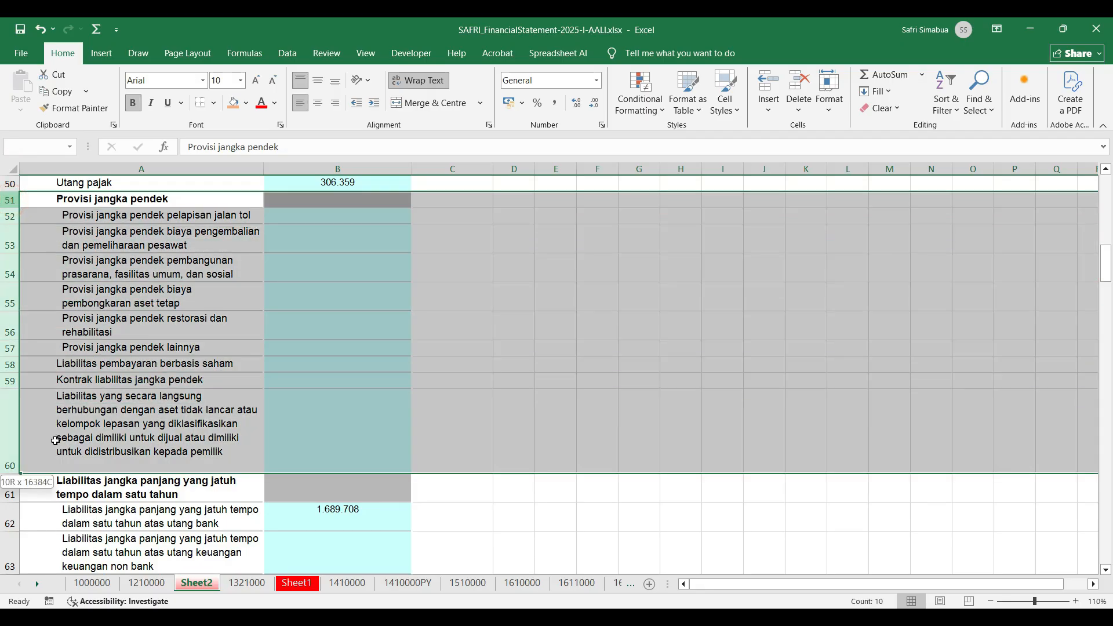
right_click(7, 364)
left_click(52, 505)
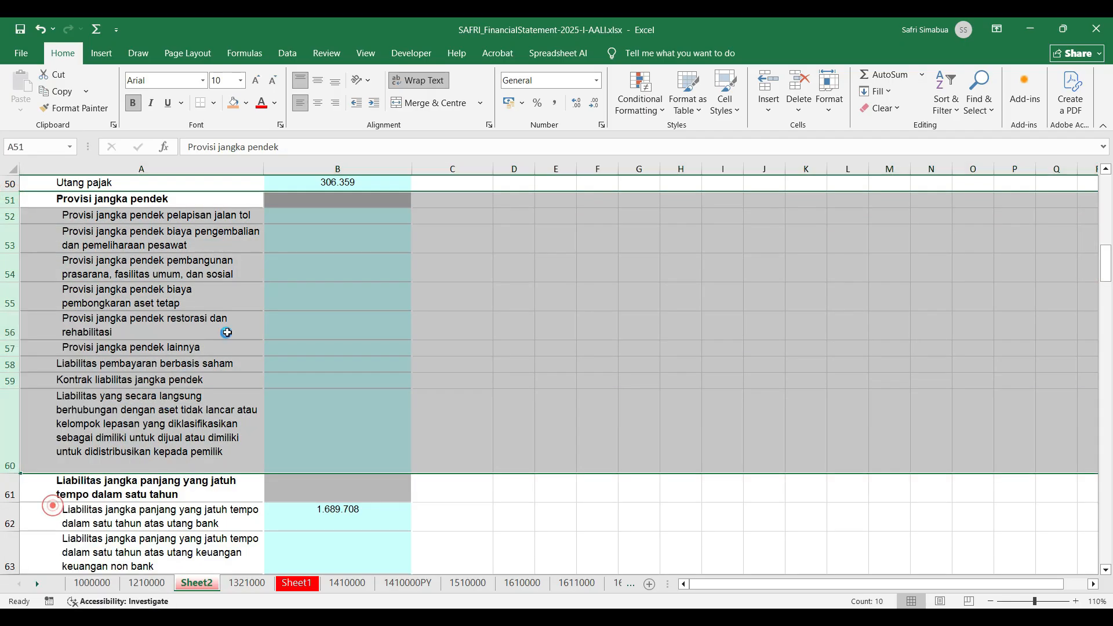
Step: Delete the empty Liabilitas jangka panjang yang jatuh tempo dalam satu tahun rows below utang bank, through the pinjaman lainnya row
left_click(286, 262)
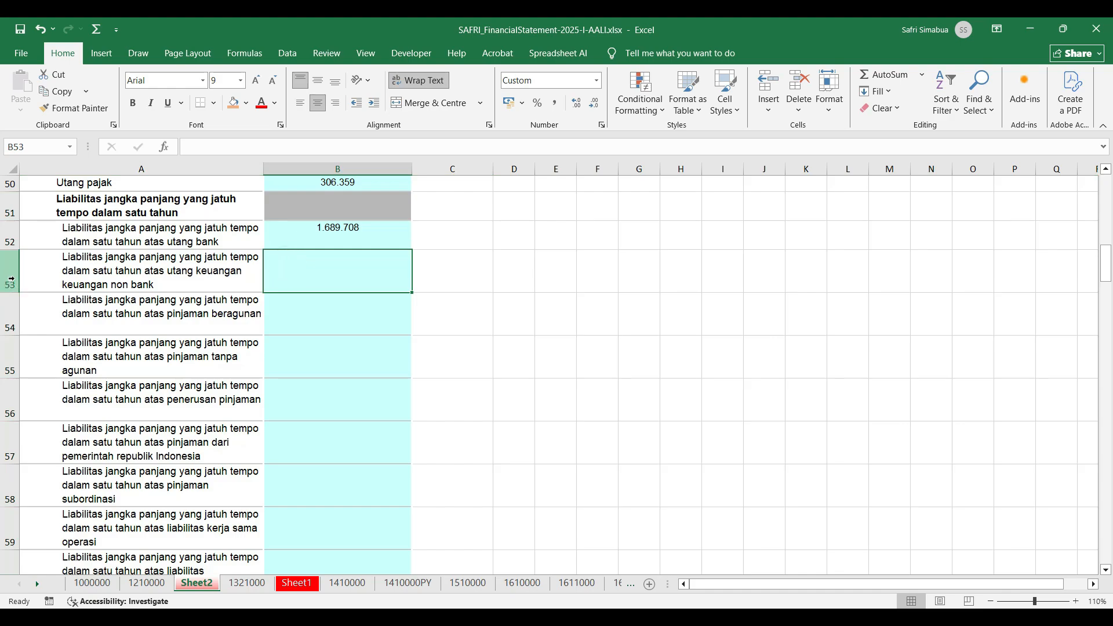
left_click_drag(11, 279, 2, 493)
right_click(9, 400)
left_click(51, 293)
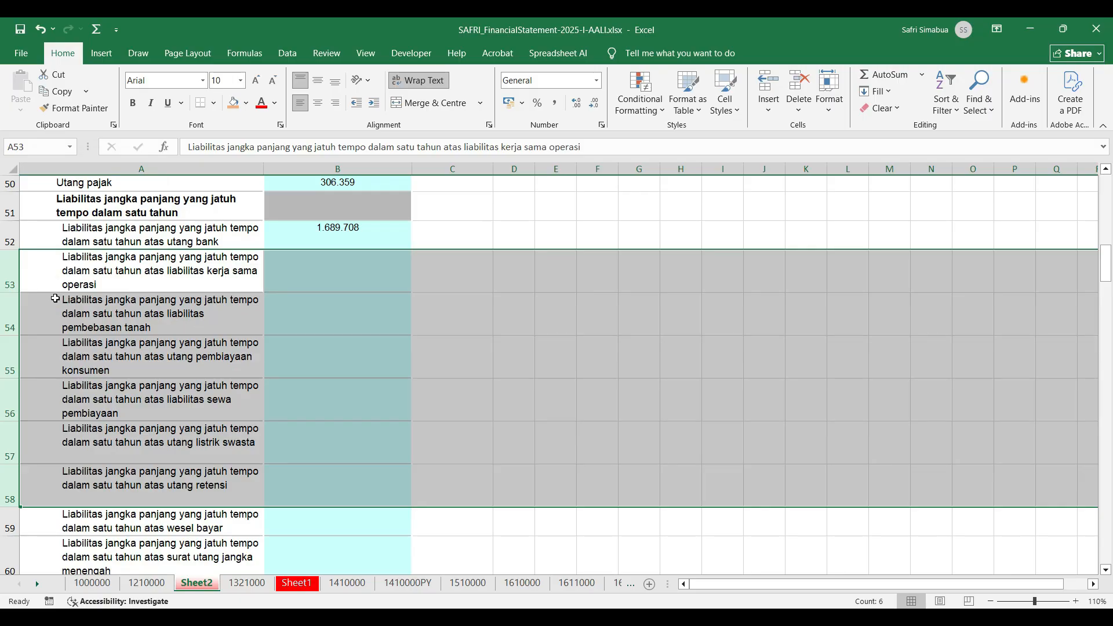
key("ctrl+minus")
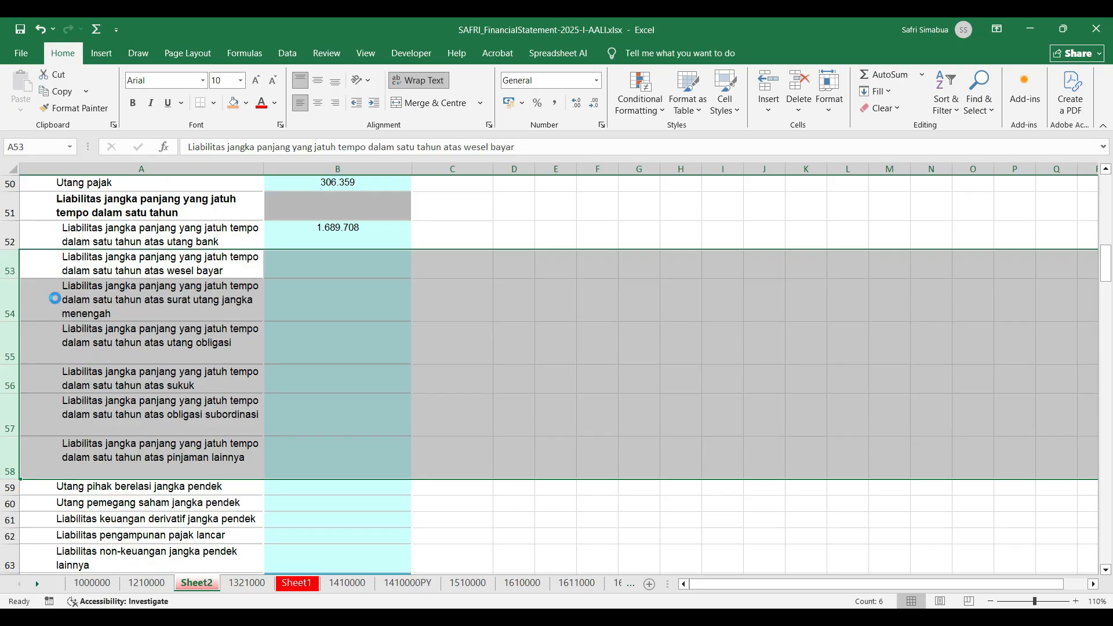
key("F4")
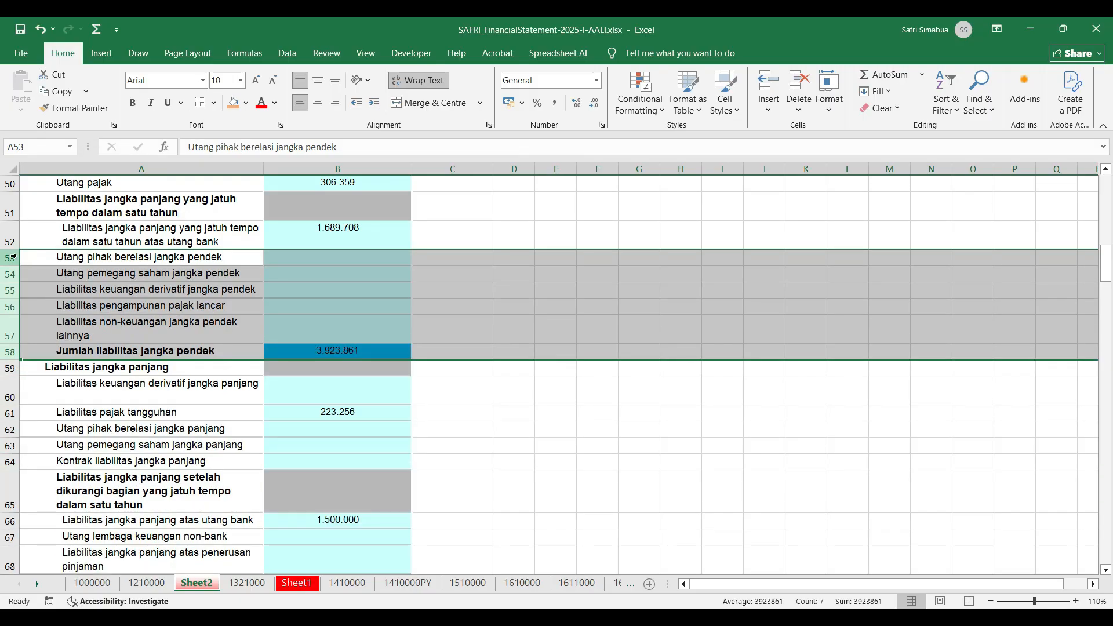
Step: Delete empty rows 53 to 57, from Utang pihak berelasi jangka pendek through Liabilitas non-keuangan jangka pendek lainnya
left_click_drag(15, 257, 12, 334)
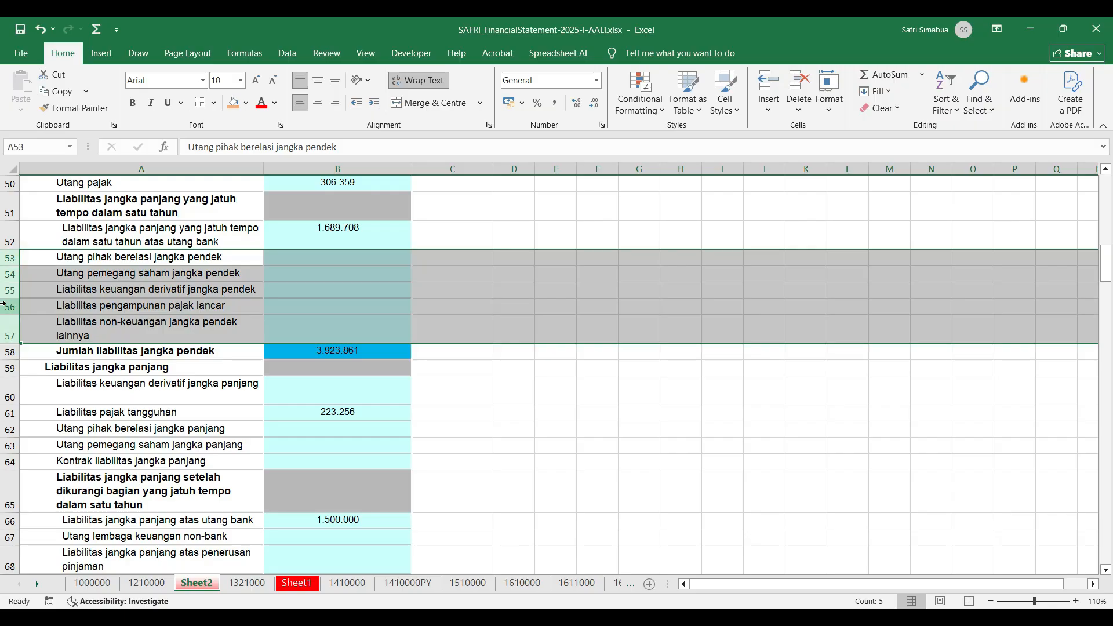
right_click(9, 309)
left_click(61, 445)
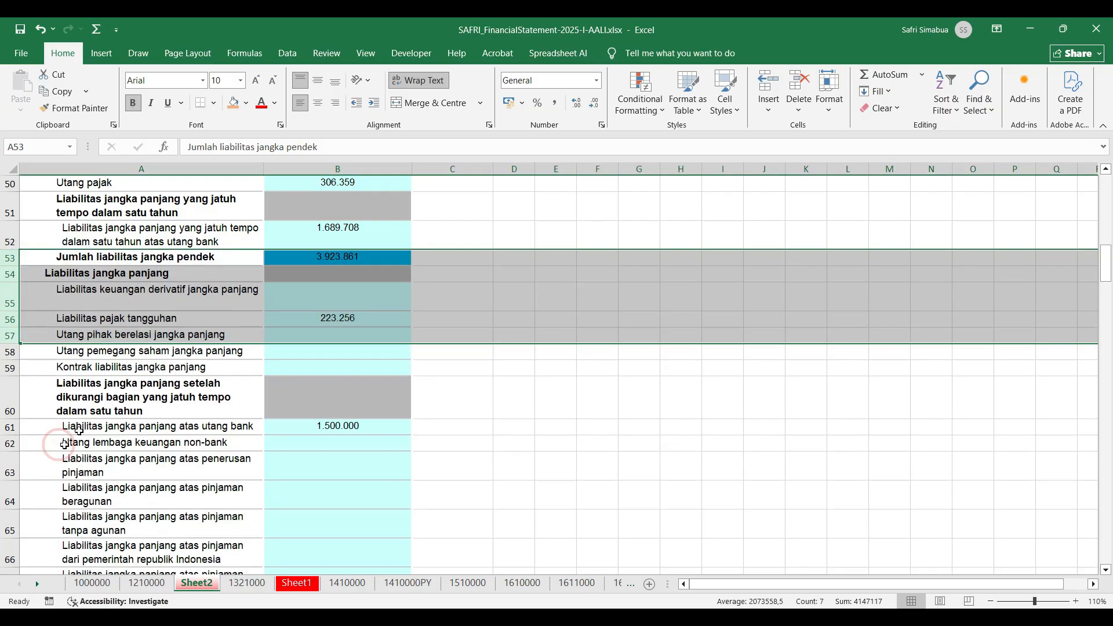
Step: In C53, sum the column B current liability amounts from Utang usaha pihak ketiga through row 52
left_click(459, 335)
left_click(443, 257)
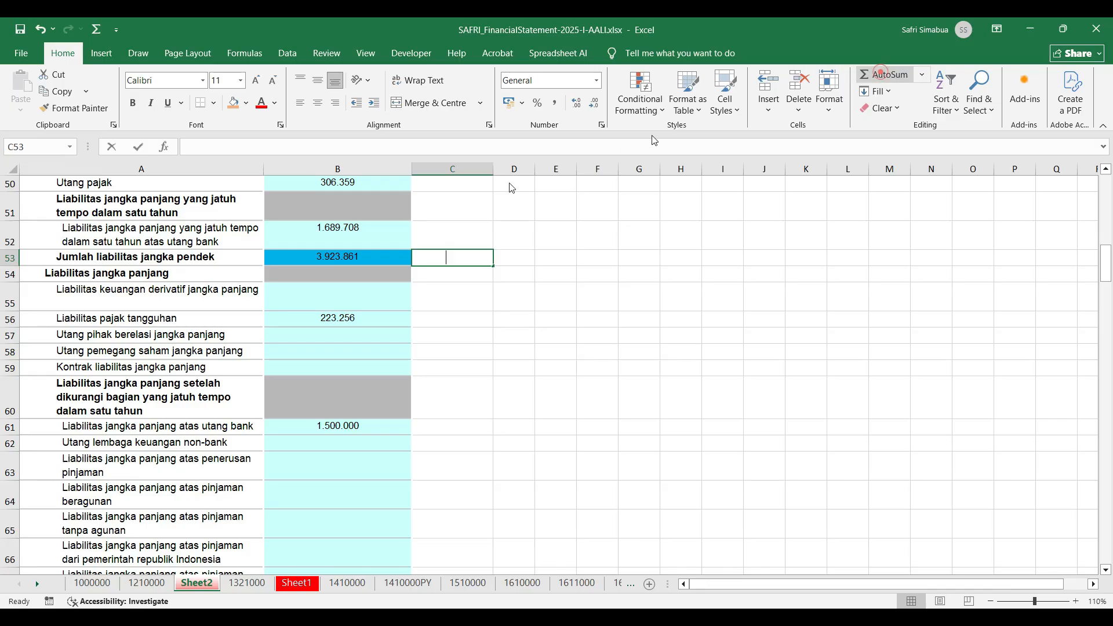
left_click_drag(373, 232, 335, 390)
key("Return")
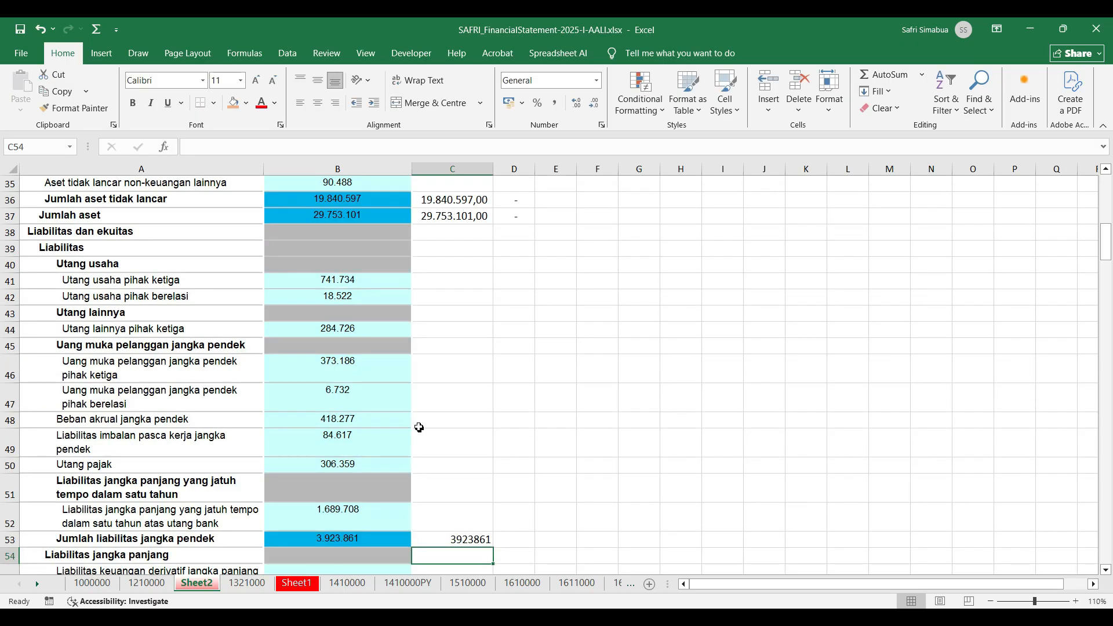
Step: Enter the check formula =B53-C53 in D53 for Jumlah liabilitas jangka pendek
scroll(504, 471, "down", 2)
left_click(512, 442)
type("=")
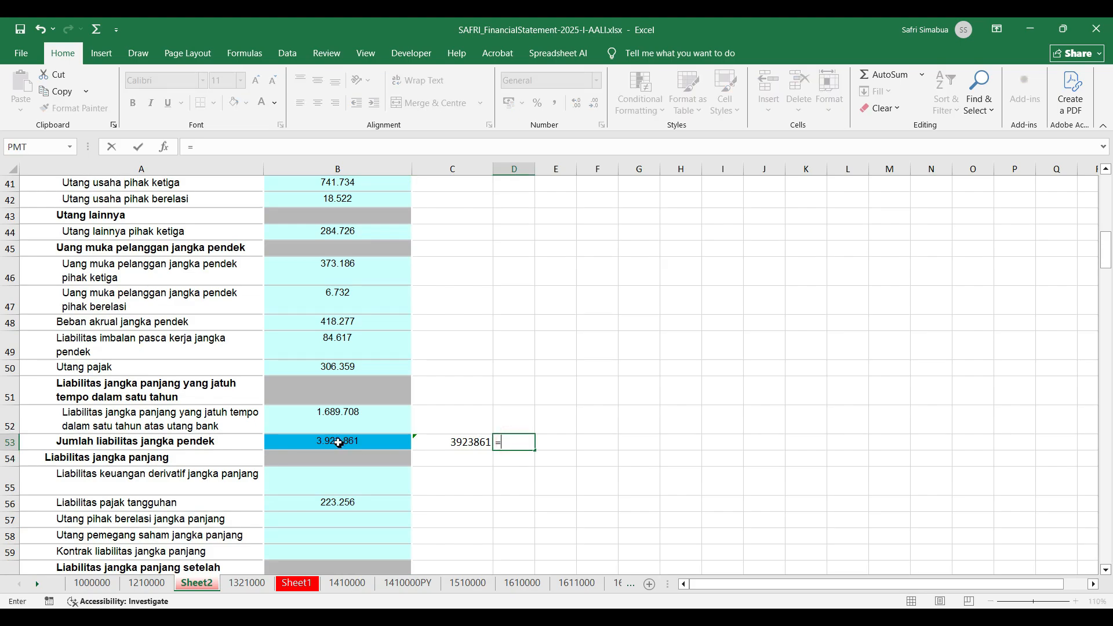
left_click(331, 440)
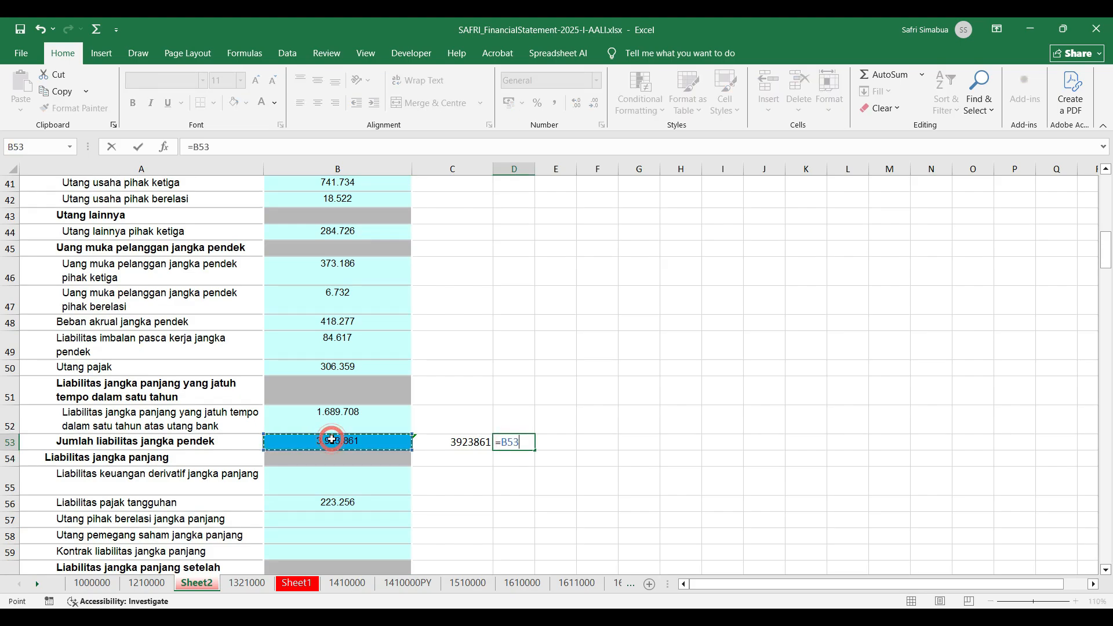
type("-")
left_click(440, 442)
key("Return")
Step: Apply the comma number style to the difference in D53
left_click(516, 441)
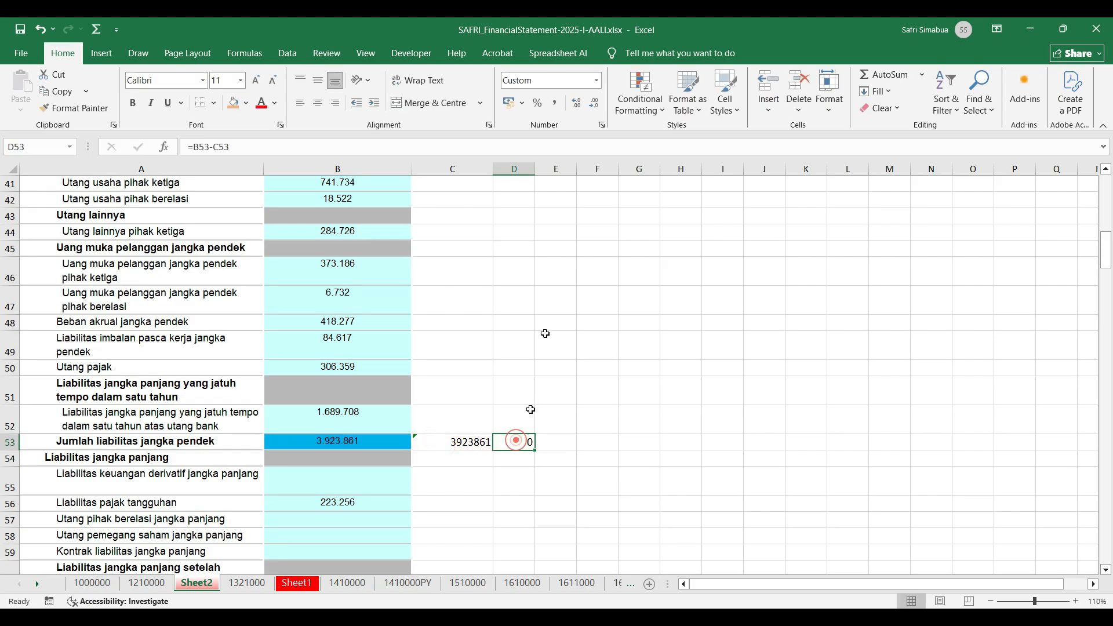
left_click(555, 102)
left_click(529, 478)
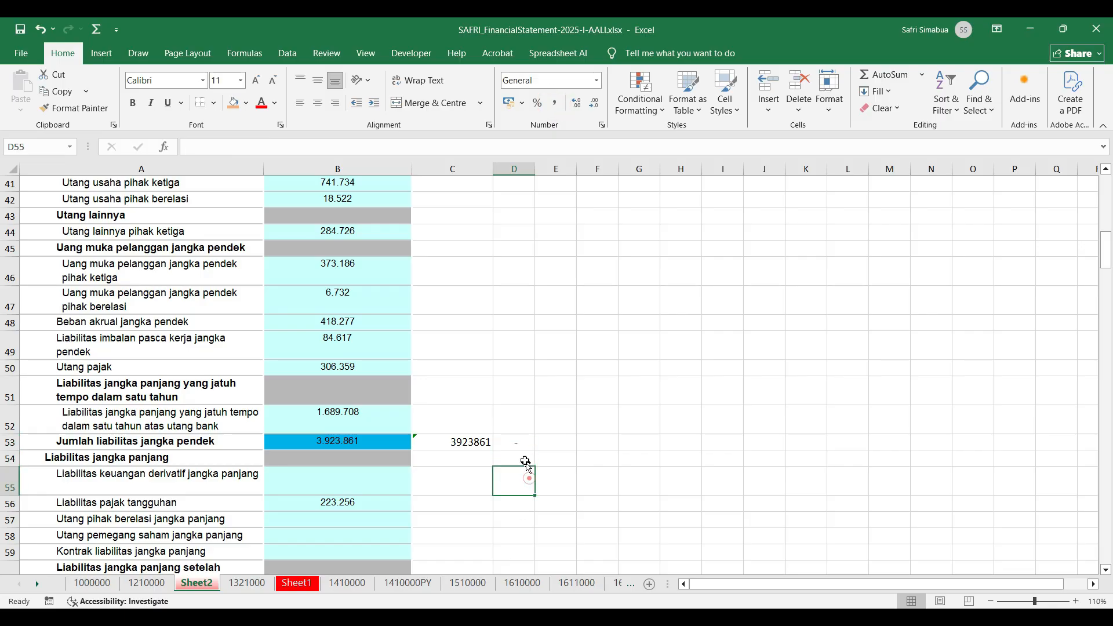
left_click(511, 442)
scroll(496, 441, "down", 2)
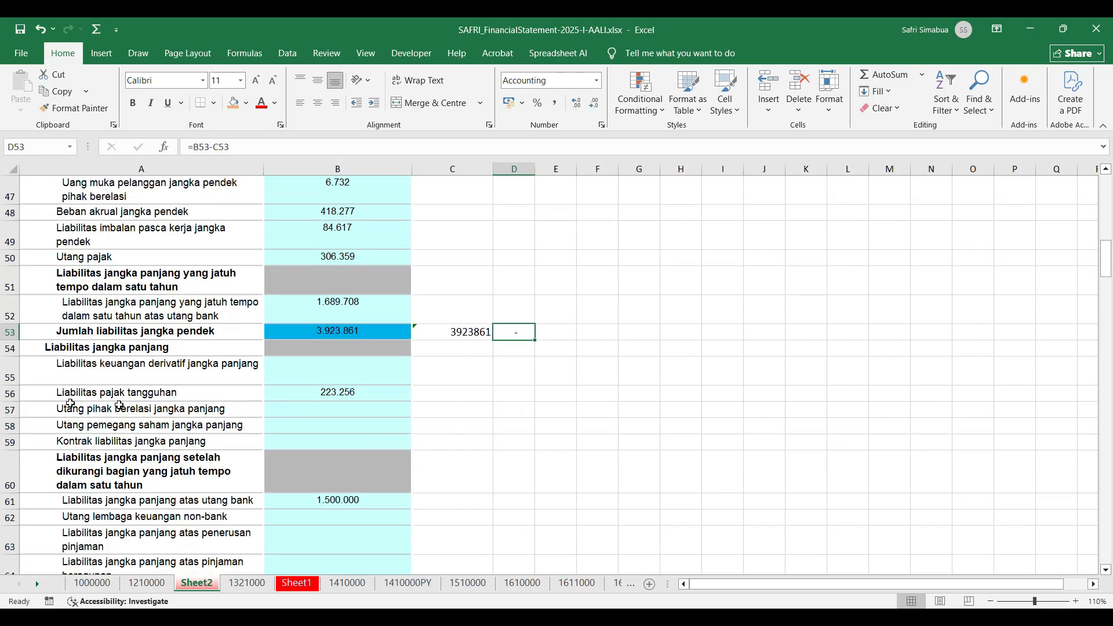
Step: Delete the empty long-term liability rows Liabilitas keuangan derivatif jangka panjang and Utang pihak berelasi through Kontrak liabilitas jangka panjang
left_click(10, 375)
right_click(11, 375)
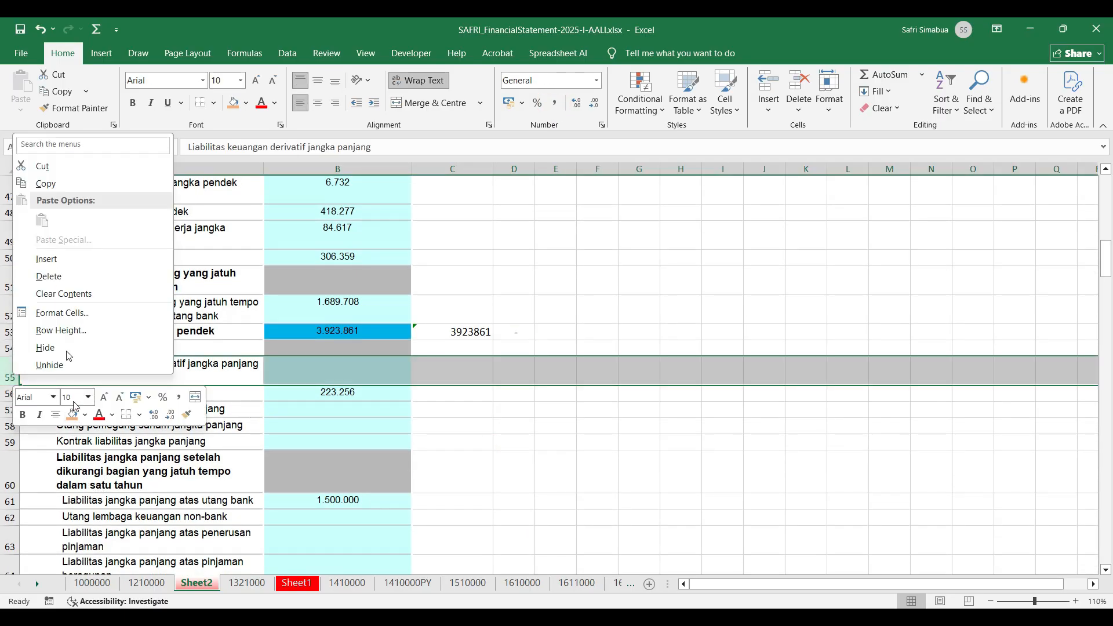
left_click(68, 276)
scroll(168, 386, "down", 1)
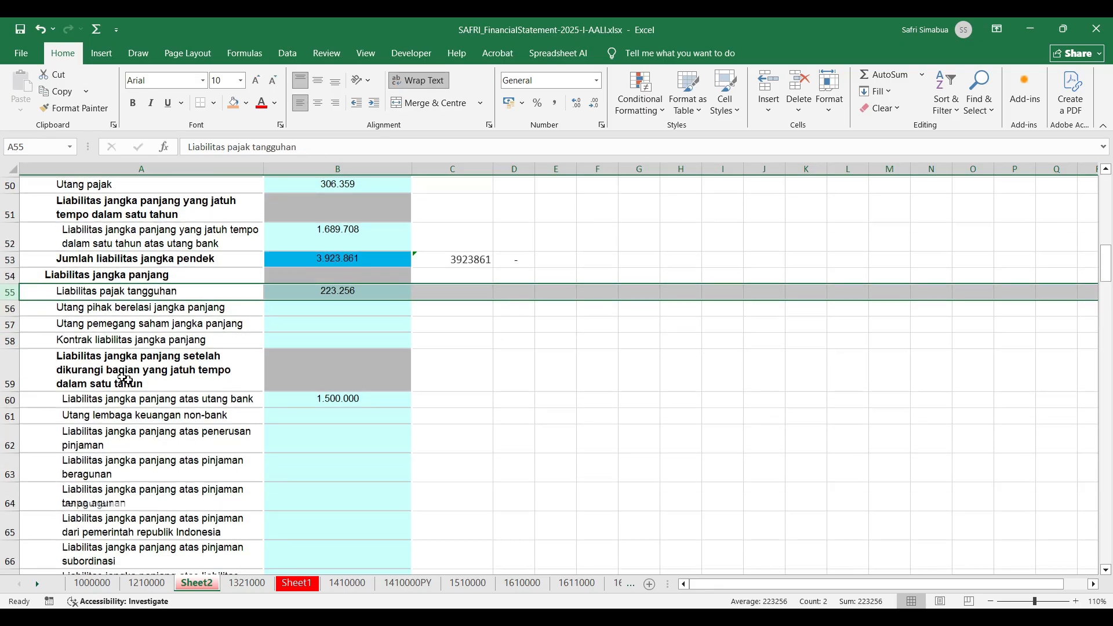
left_click_drag(10, 306, 17, 347)
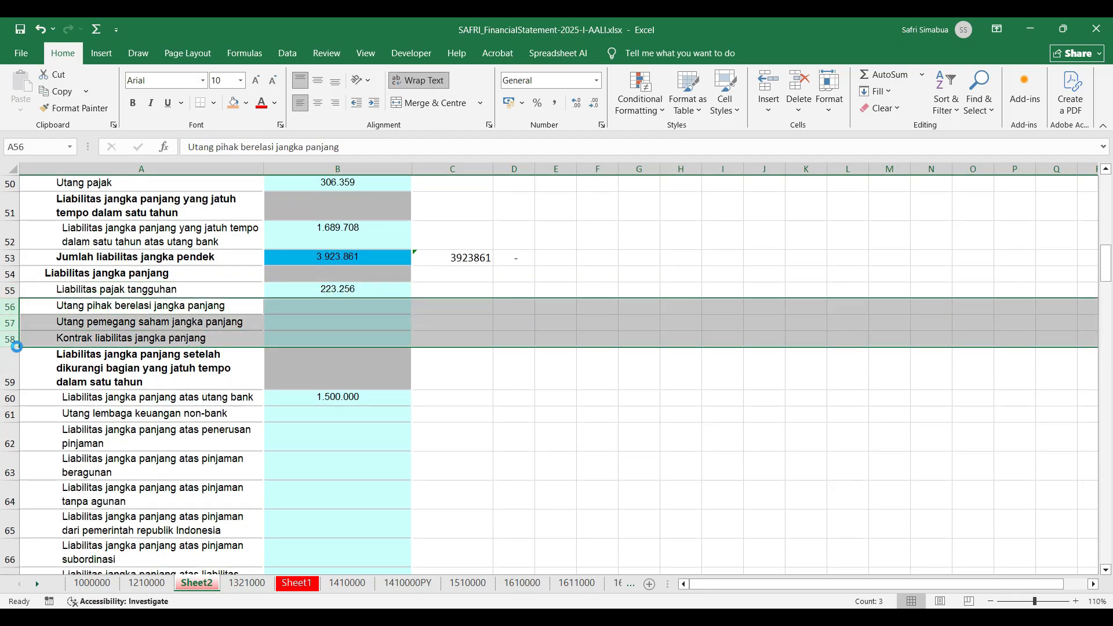
key("ctrl+minus")
left_click(362, 320)
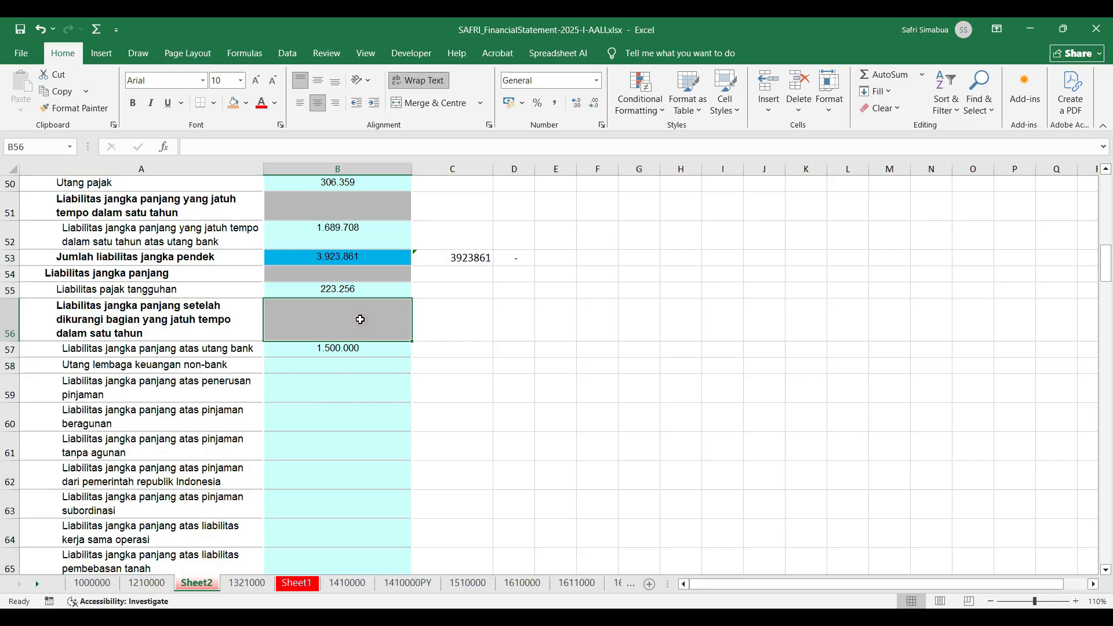
Step: Delete the empty rows from Utang lembaga keuangan non-bank through Pendapatan diterima dimuka jangka panjang
left_click(315, 353)
scroll(173, 348, "down", 2)
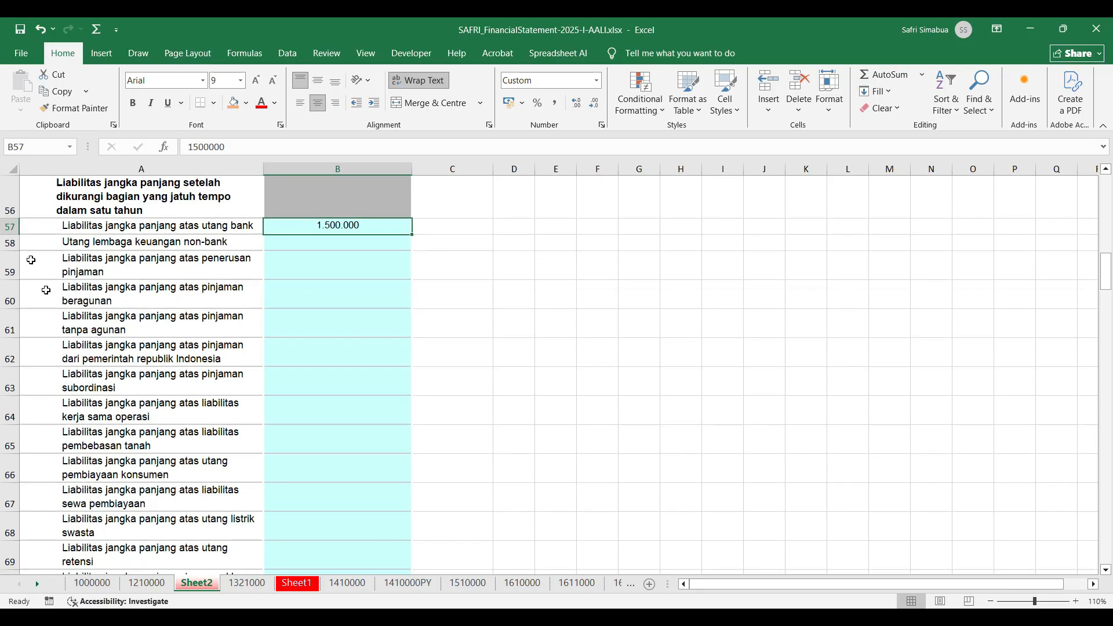
left_click_drag(8, 244, 36, 487)
key("ctrl+minus")
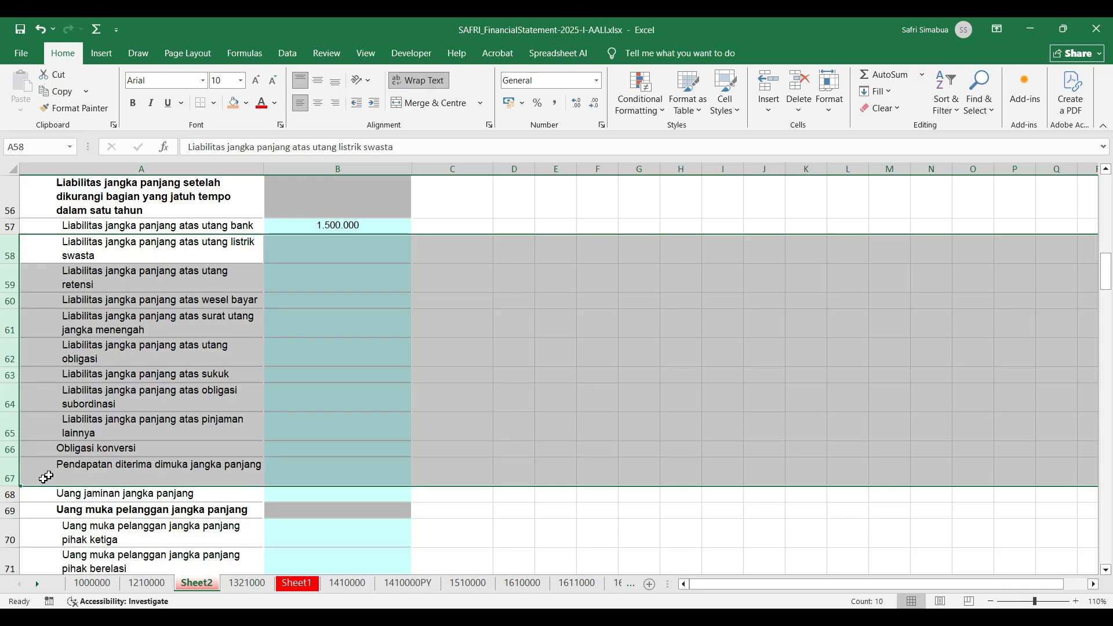
key("ctrl+minus")
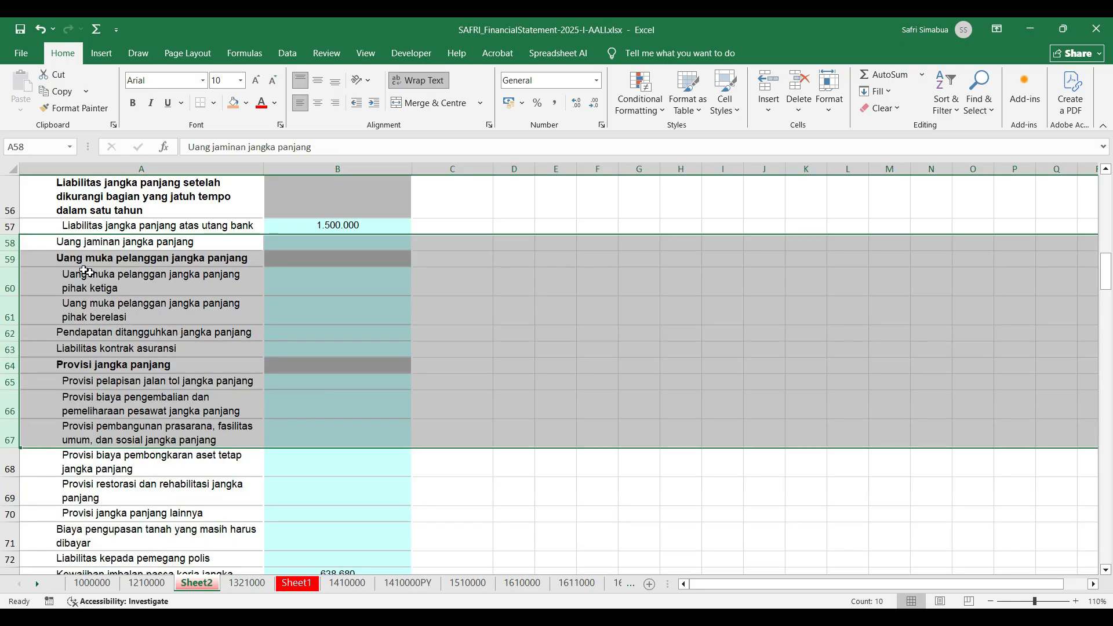
Step: Delete empty rows 58 to 63, from Uang jaminan jangka panjang through Liabilitas kontrak asuransi
left_click(8, 244)
left_click_drag(10, 249, 11, 346)
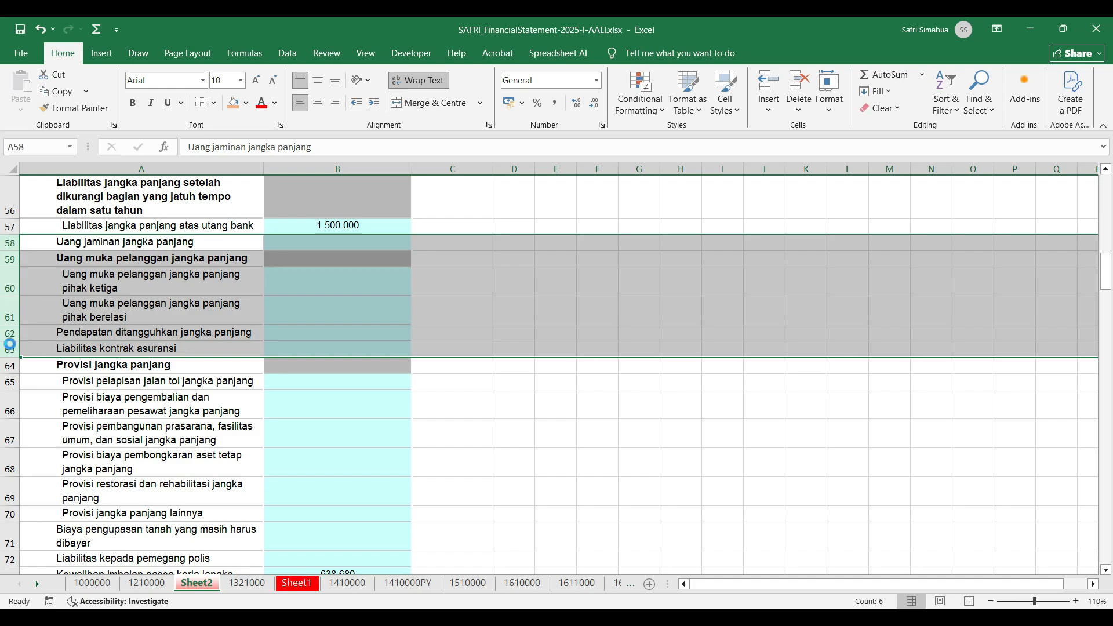
key("ctrl+minus")
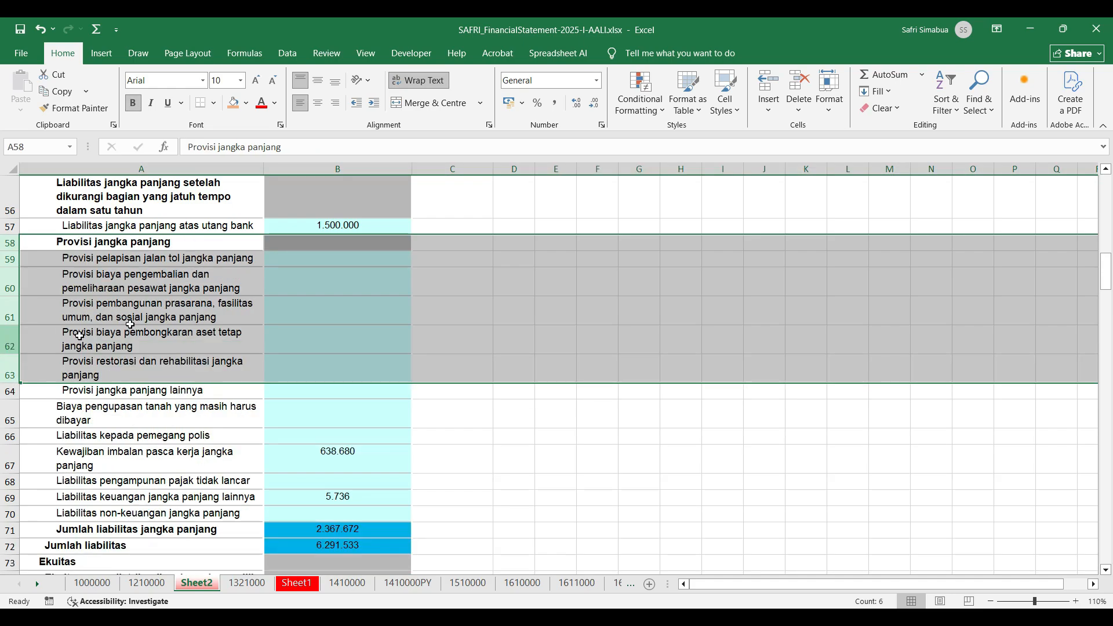
Step: Delete the Provisi jangka panjang heading row and the empty rows below it through Liabilitas kepada pemegang polis
left_click(323, 328)
left_click_drag(11, 260, 13, 436)
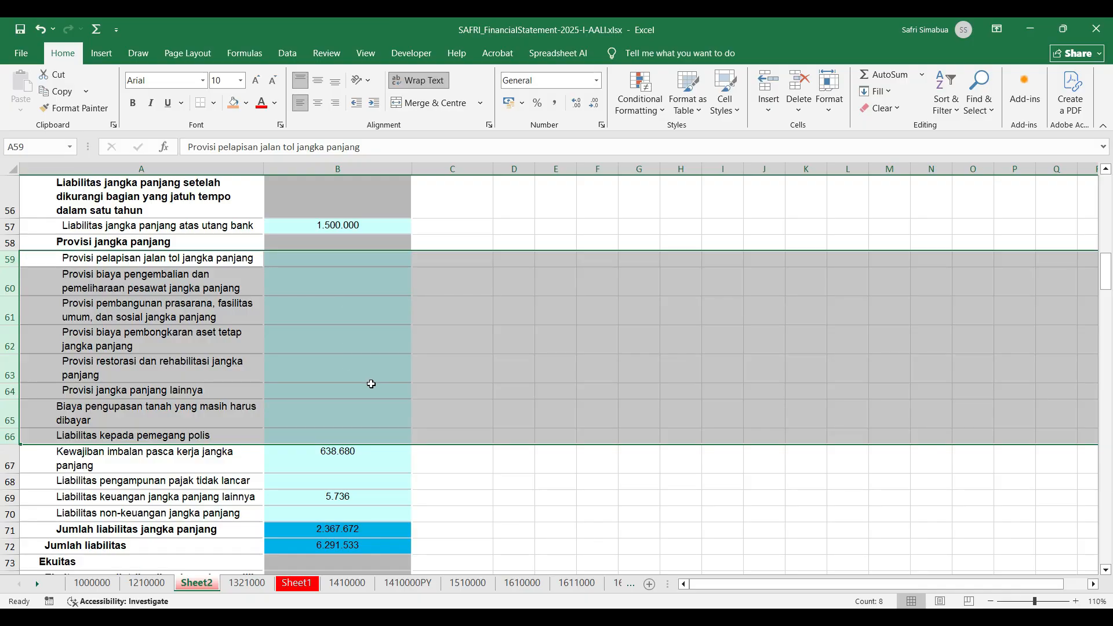
key("ctrl+minus")
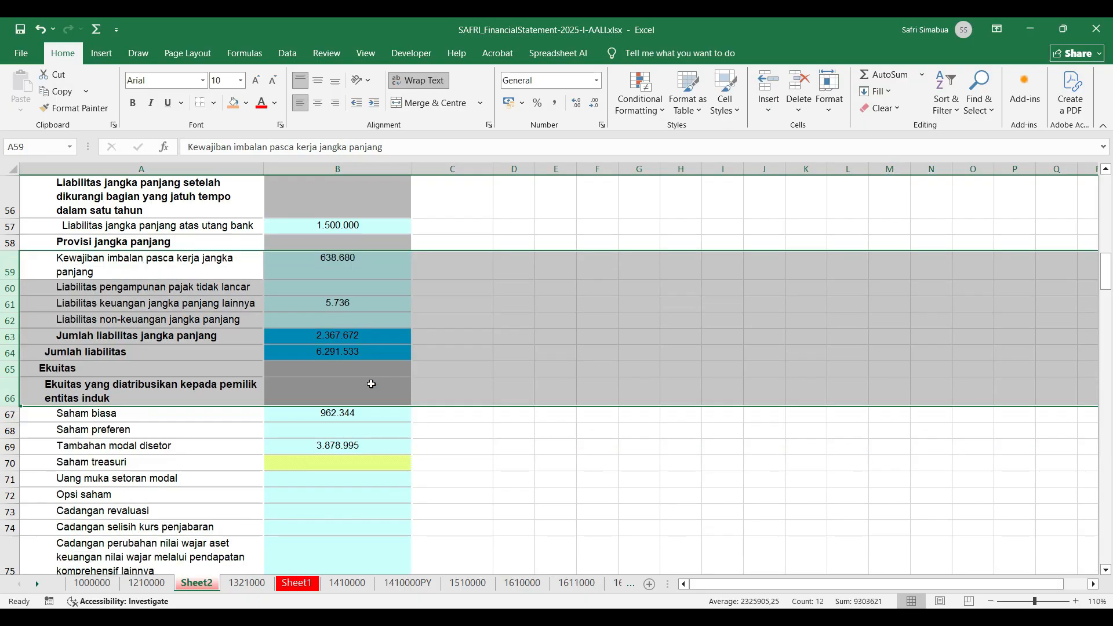
left_click(108, 264)
left_click(92, 240)
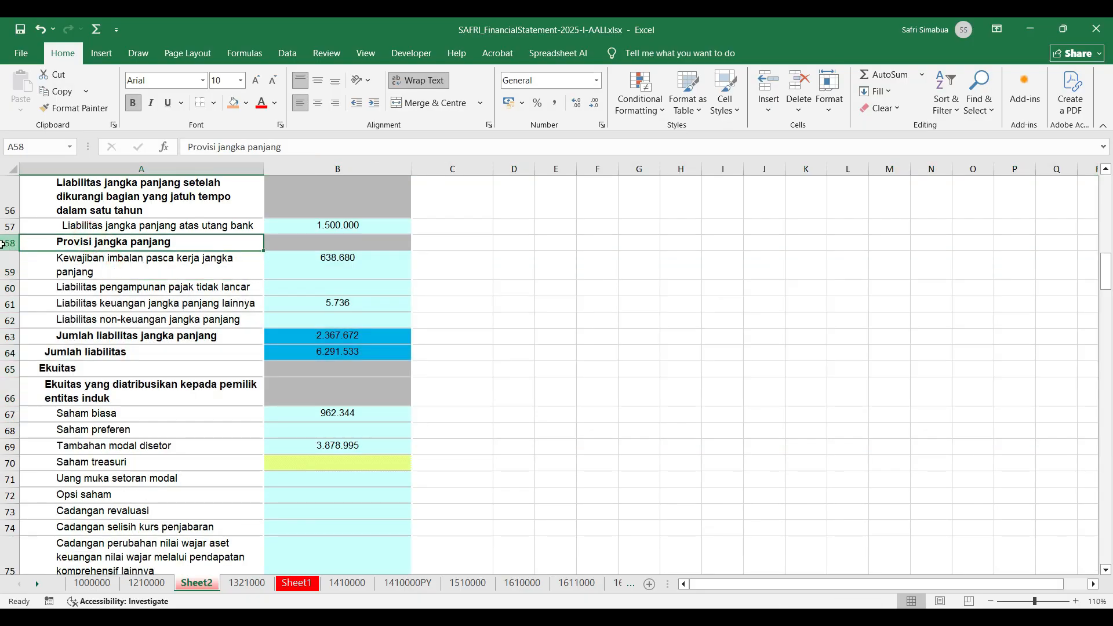
left_click(2, 244)
right_click(3, 243)
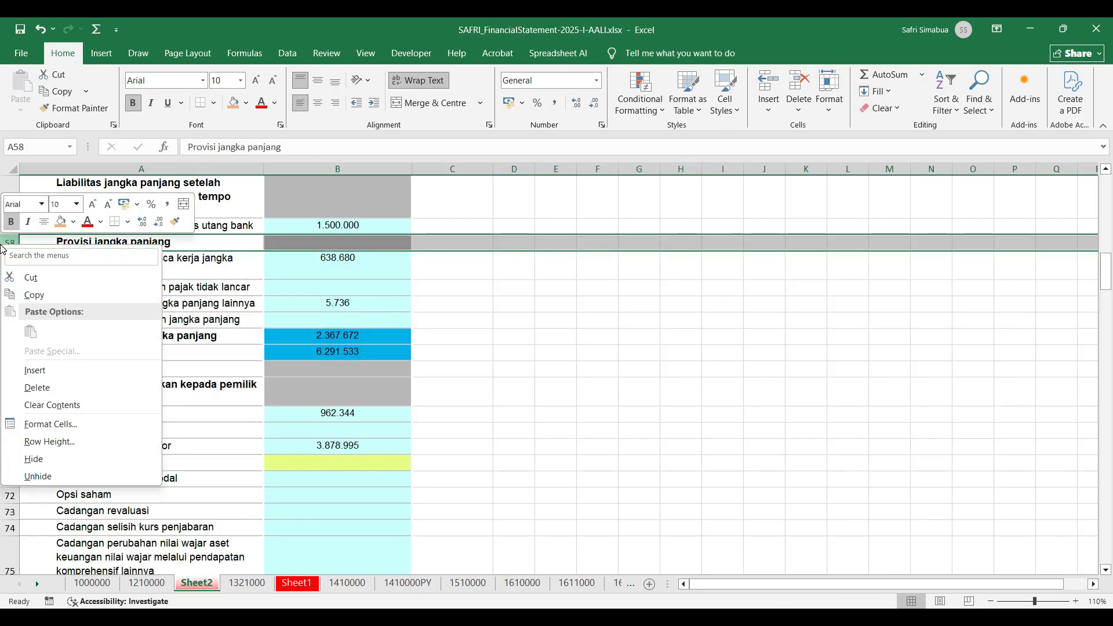
left_click(63, 392)
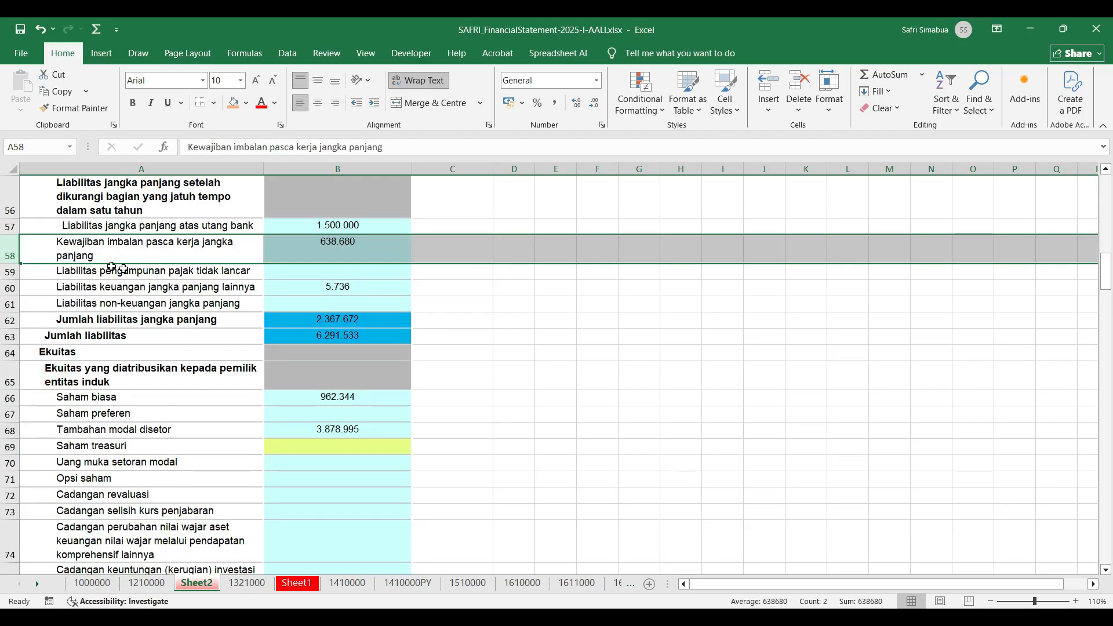
Step: Delete the empty rows Liabilitas pengampunan pajak tidak lancar and Liabilitas non-keuangan jangka panjang
left_click(2, 271)
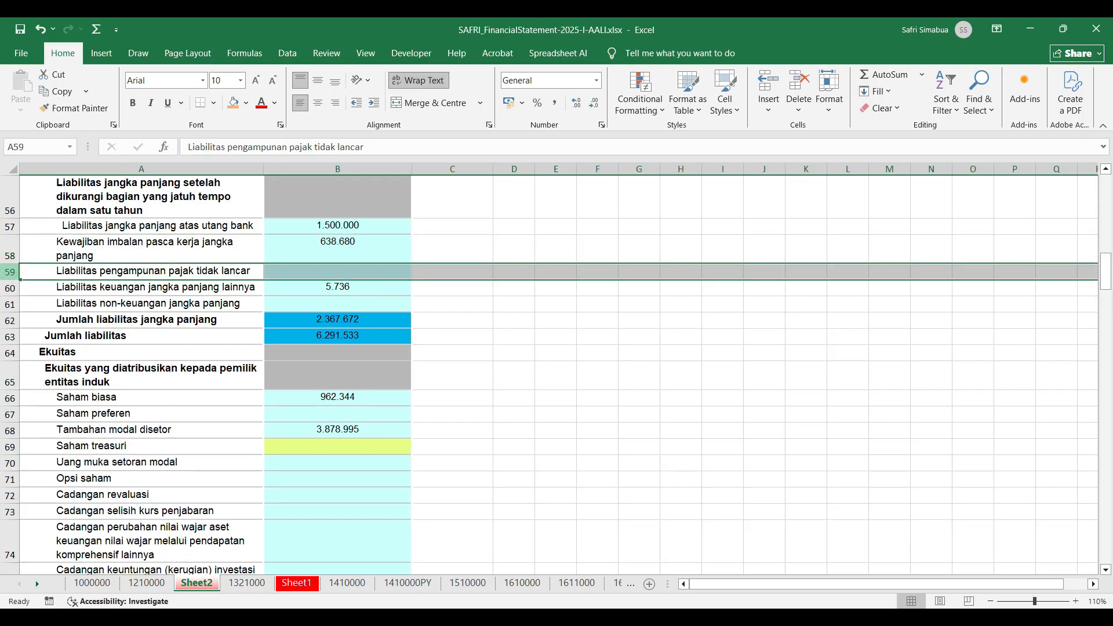
key("ctrl+minus")
left_click(3, 287)
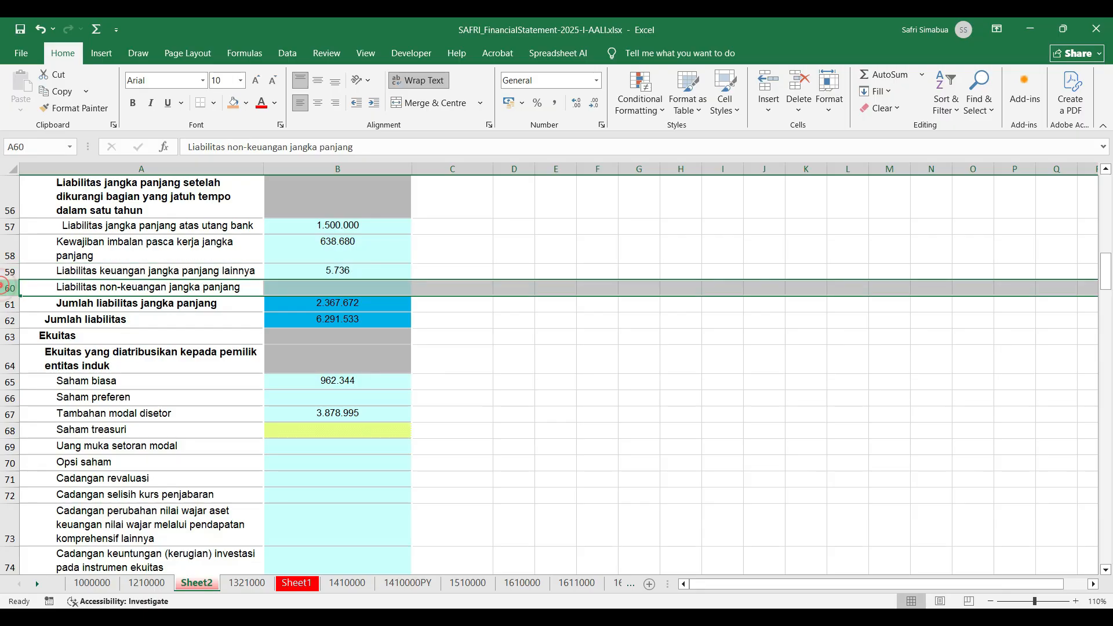
key("ctrl+minus")
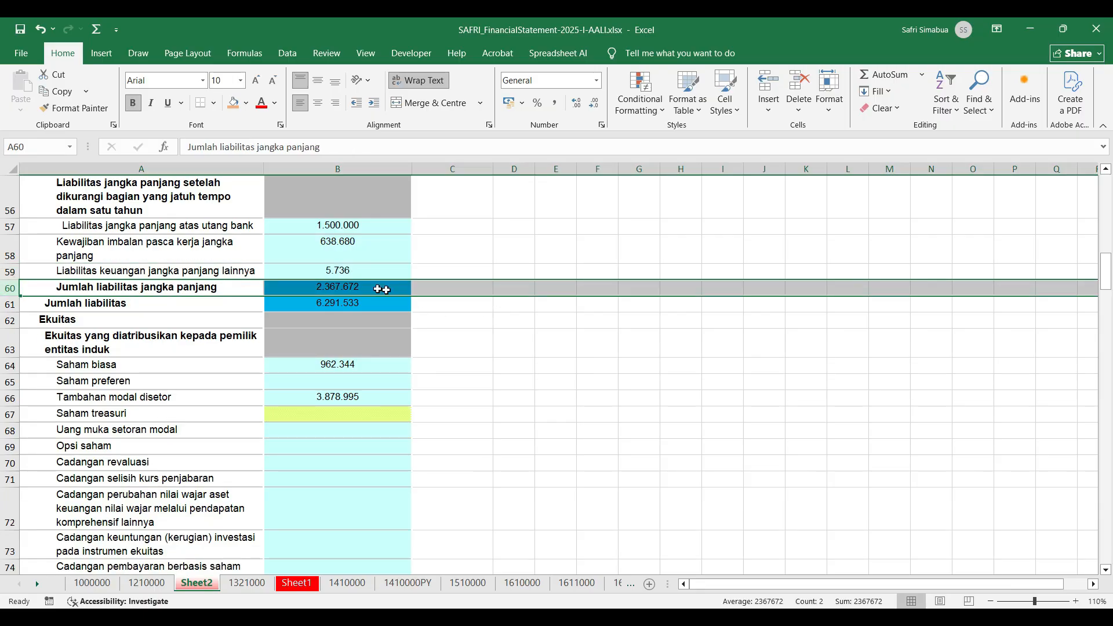
Step: Enter =SUM(B54:B59) in C60 to total the long-term liabilities beside Jumlah liabilitas jangka panjang
left_click(439, 287)
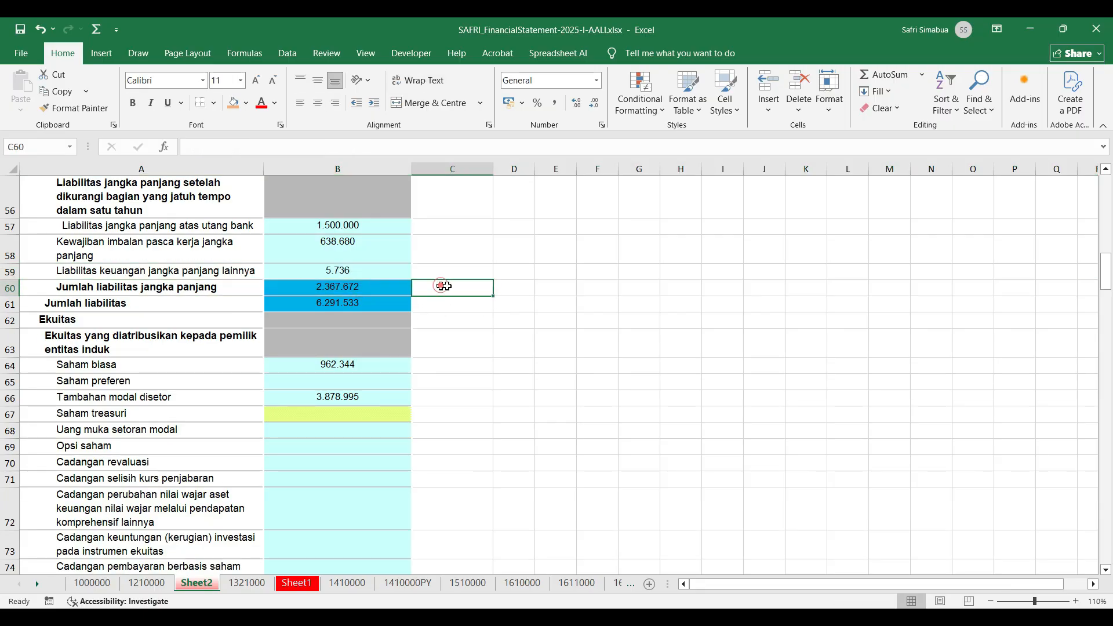
left_click(873, 77)
mouse_move(368, 269)
left_mouse_down()
mouse_move(356, 149)
mouse_move(374, 254)
left_mouse_up()
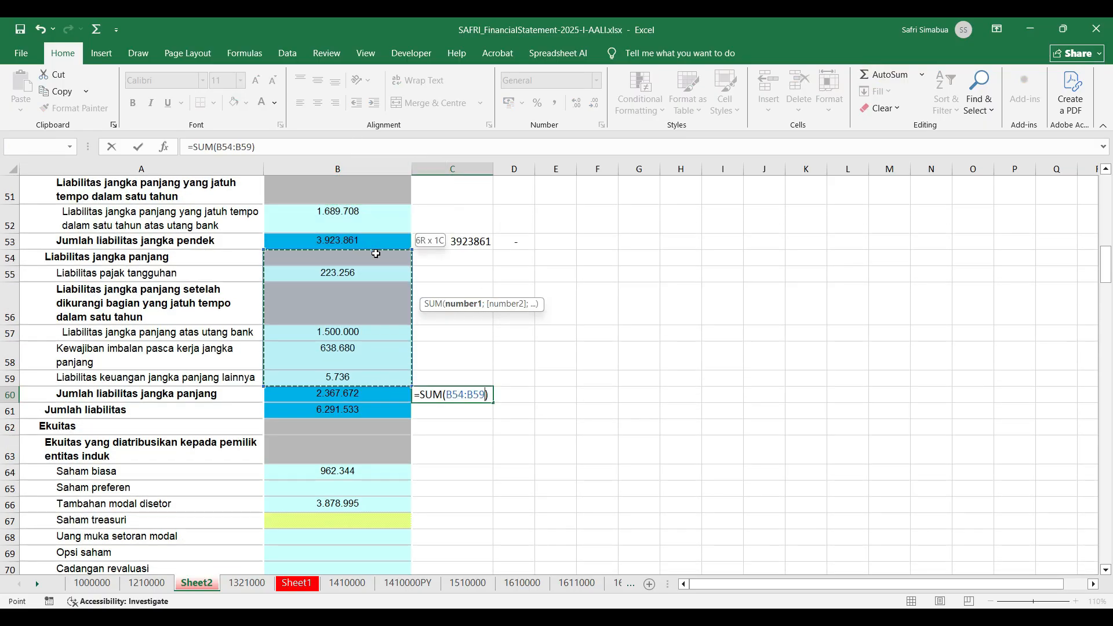
key("Return")
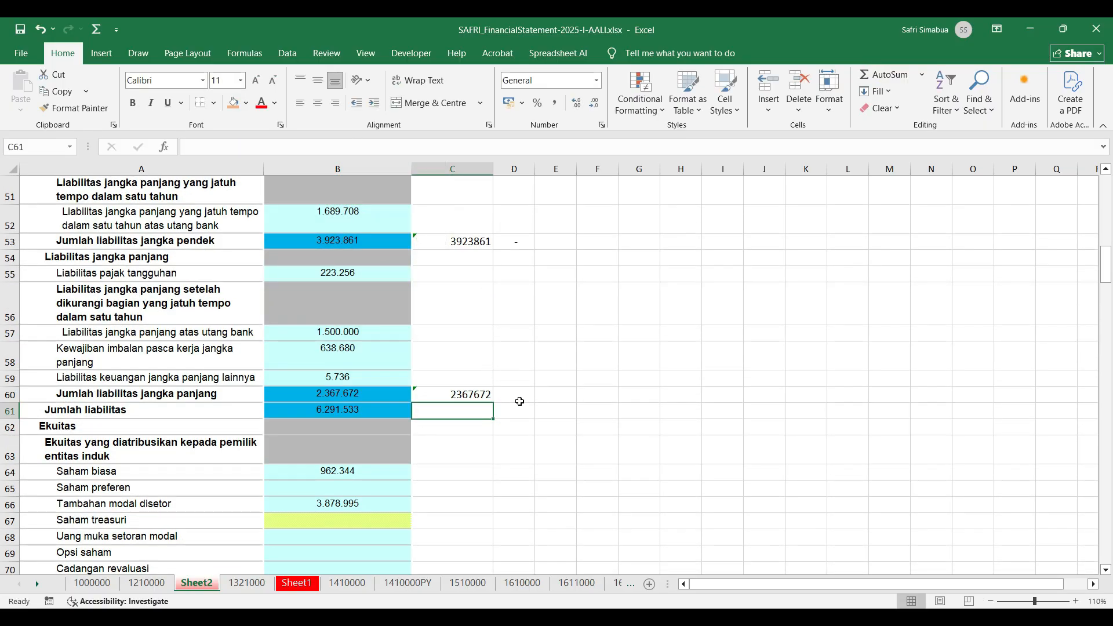
Step: Copy the difference check formula from D53 to D60 for Jumlah liabilitas jangka panjang
left_click(518, 240)
key("ctrl+c")
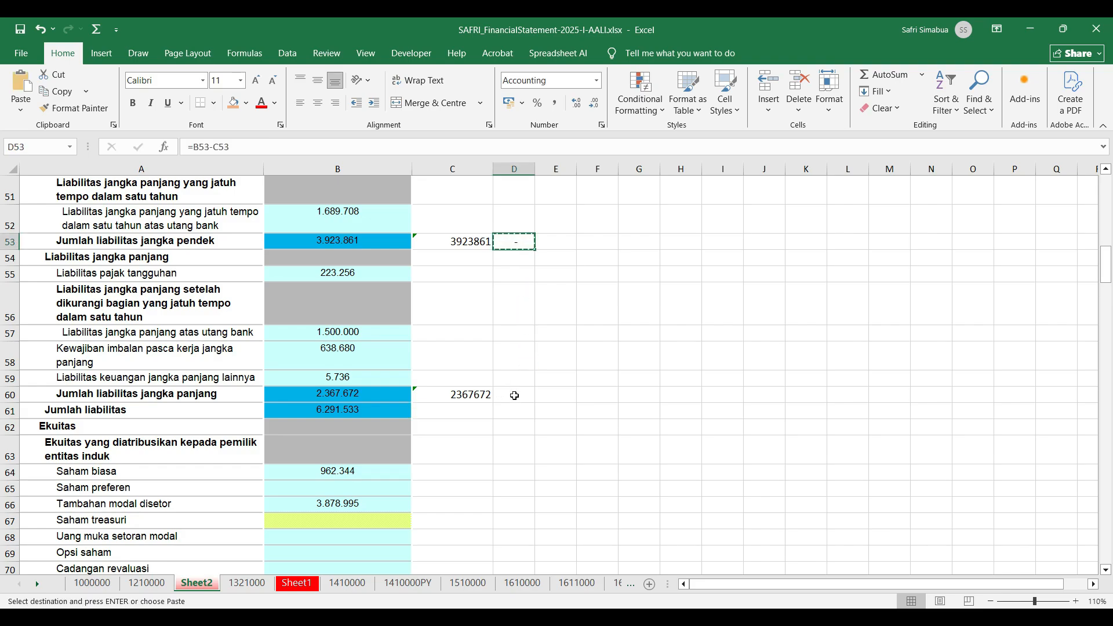
left_click(514, 393)
key("ctrl+v")
left_click(509, 445)
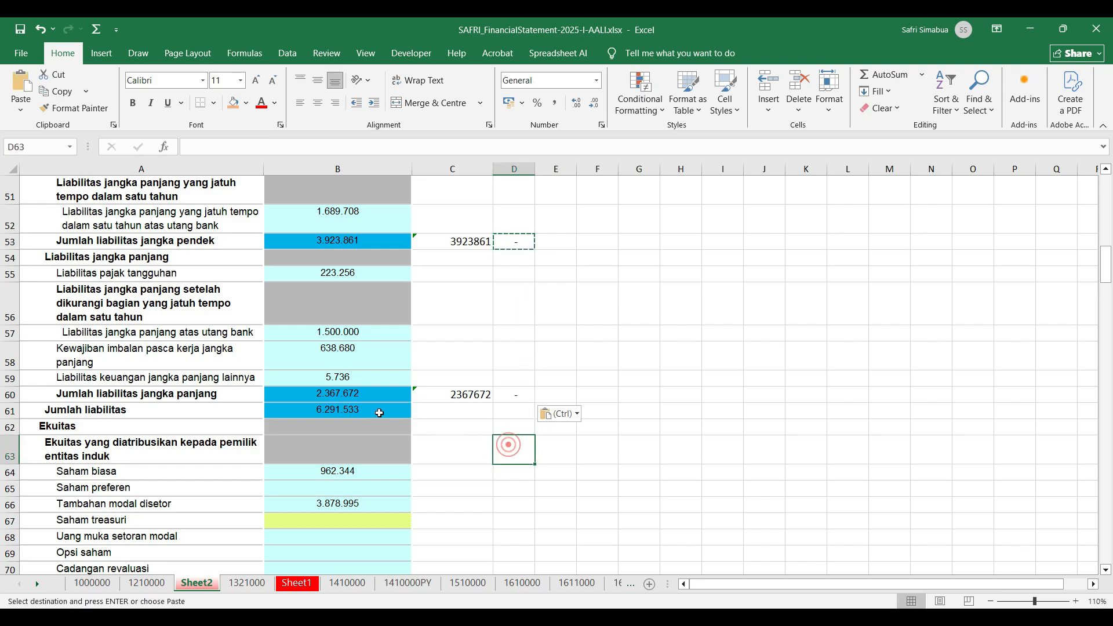
Step: Enter the formula =C53+C60 in C61 to add both liability subtotals for Jumlah liabilitas
left_click(446, 411)
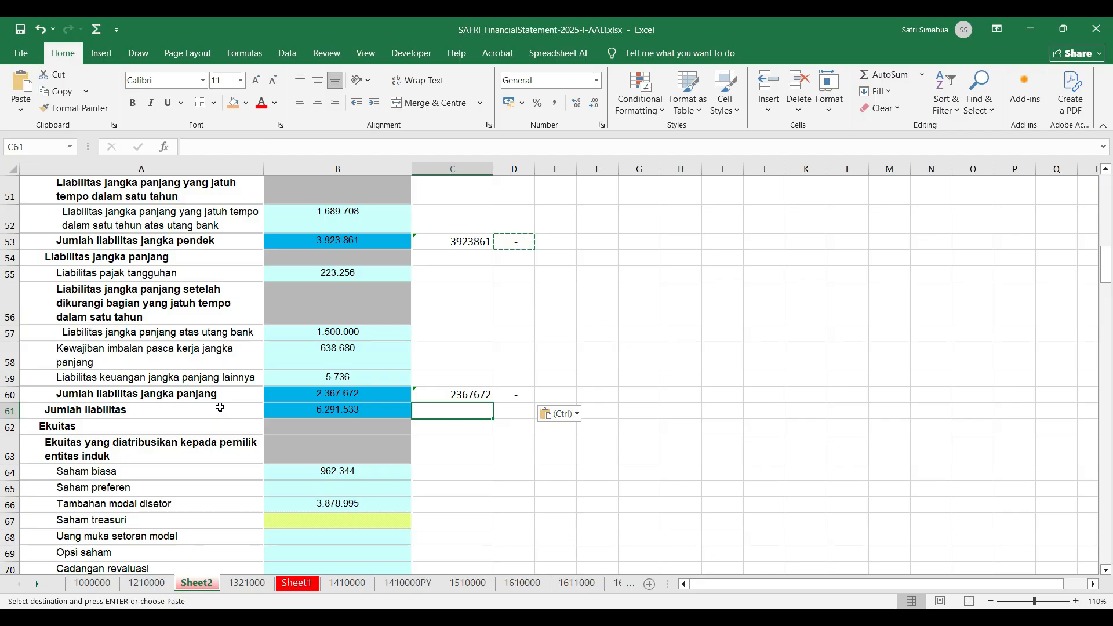
key("Escape")
type("=")
left_click(470, 243)
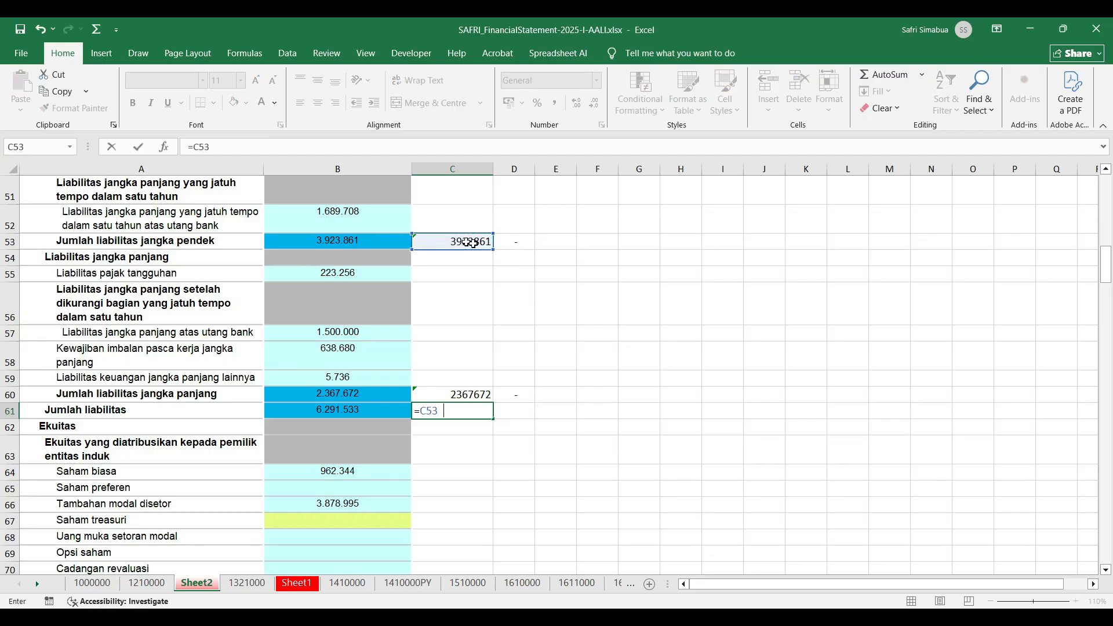
type("+")
left_click(466, 395)
key("Return")
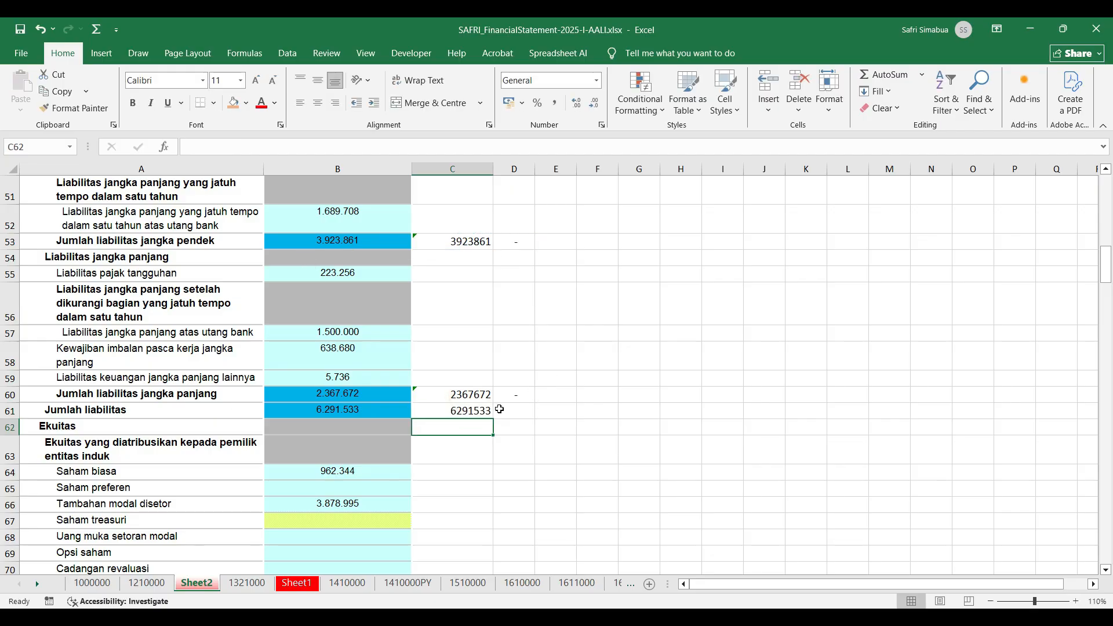
Step: Copy the difference check formula from D60 to D61 for Jumlah liabilitas
left_click(511, 394)
key("ctrl+c")
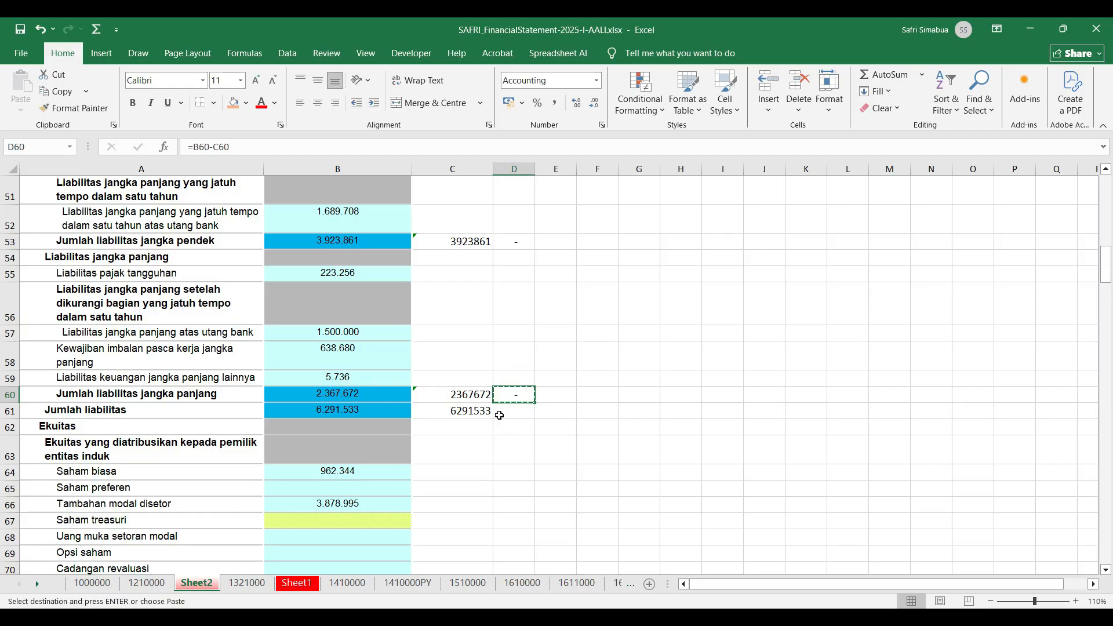
left_click(499, 415)
key("ctrl+v")
left_click(509, 447)
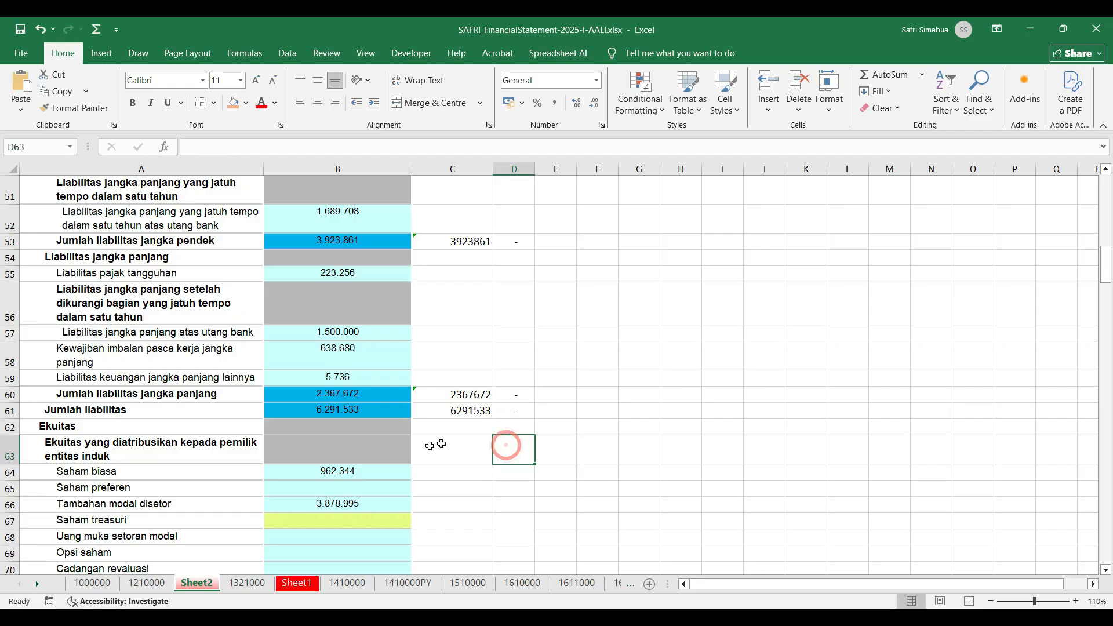
Step: Delete the empty Saham preferen row 65 from the Ekuitas section
scroll(376, 433, "down", 1)
scroll(377, 434, "down", 2)
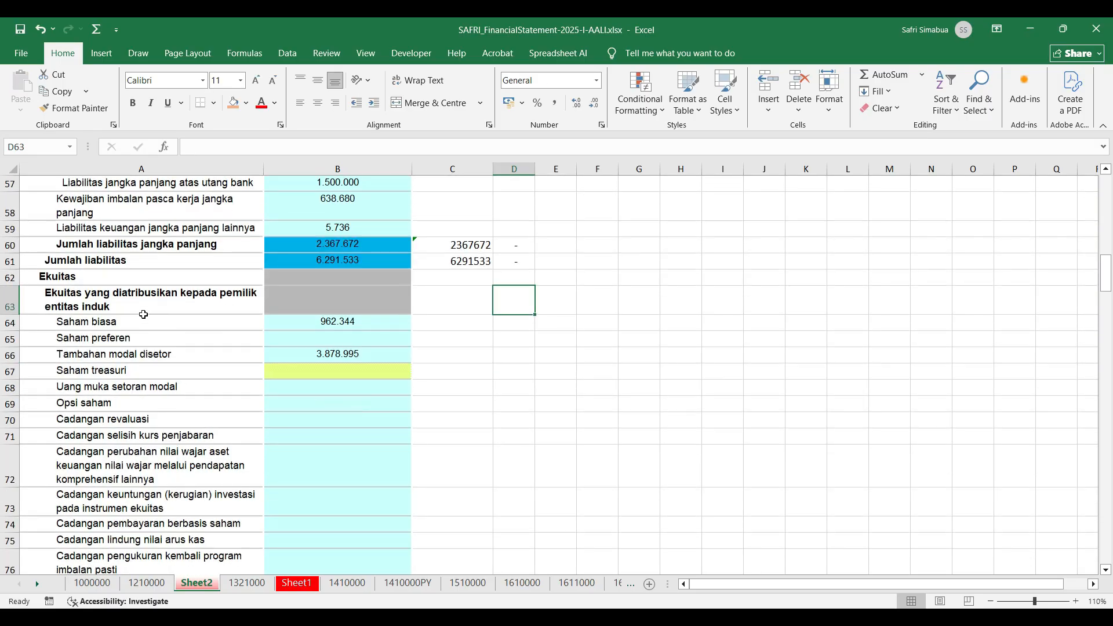
left_click(5, 339)
right_click(5, 339)
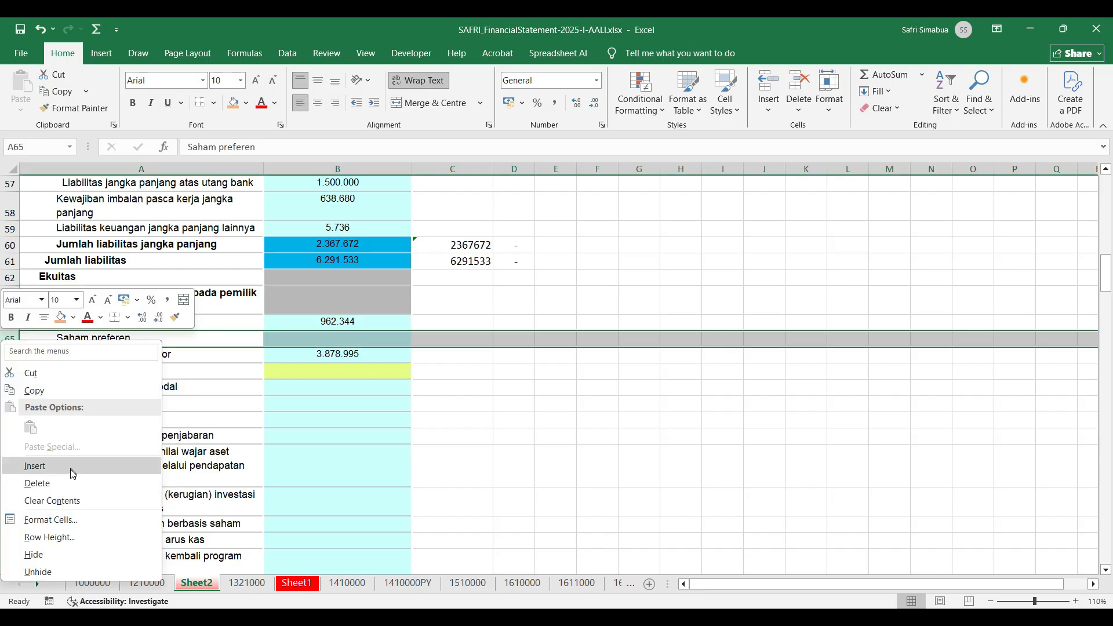
left_click(42, 482)
Step: Delete empty equity rows 67 to 77, from Uang muka setoran modal through Selisih Transaksi Perubahan Ekuitas Entitas Anak/Asosiasi
scroll(205, 384, "down", 1)
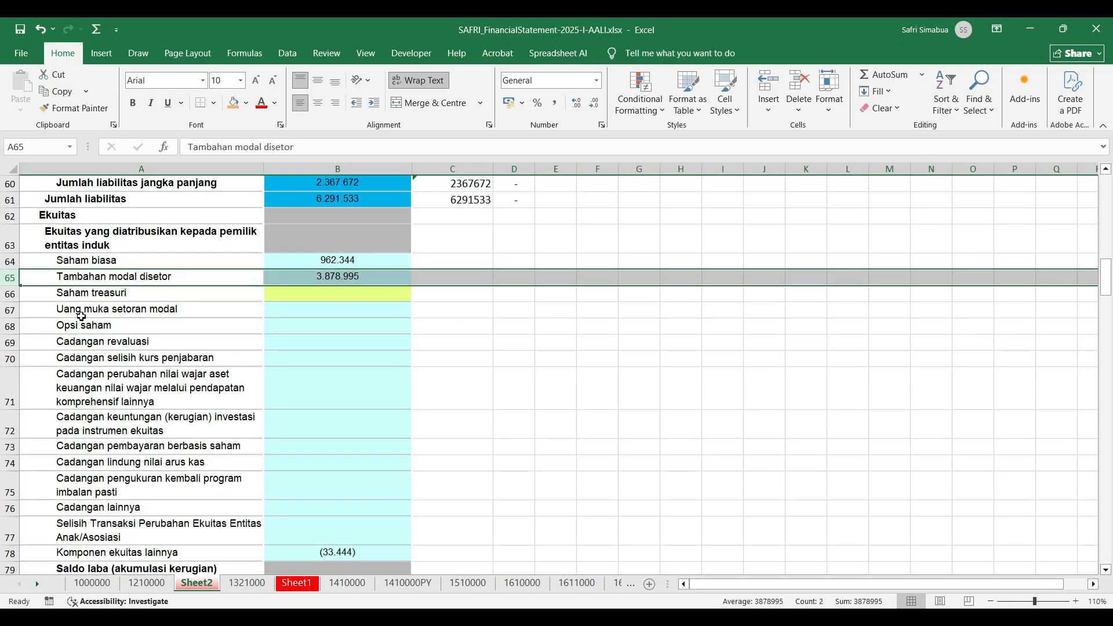
left_click(306, 296)
left_click(366, 331)
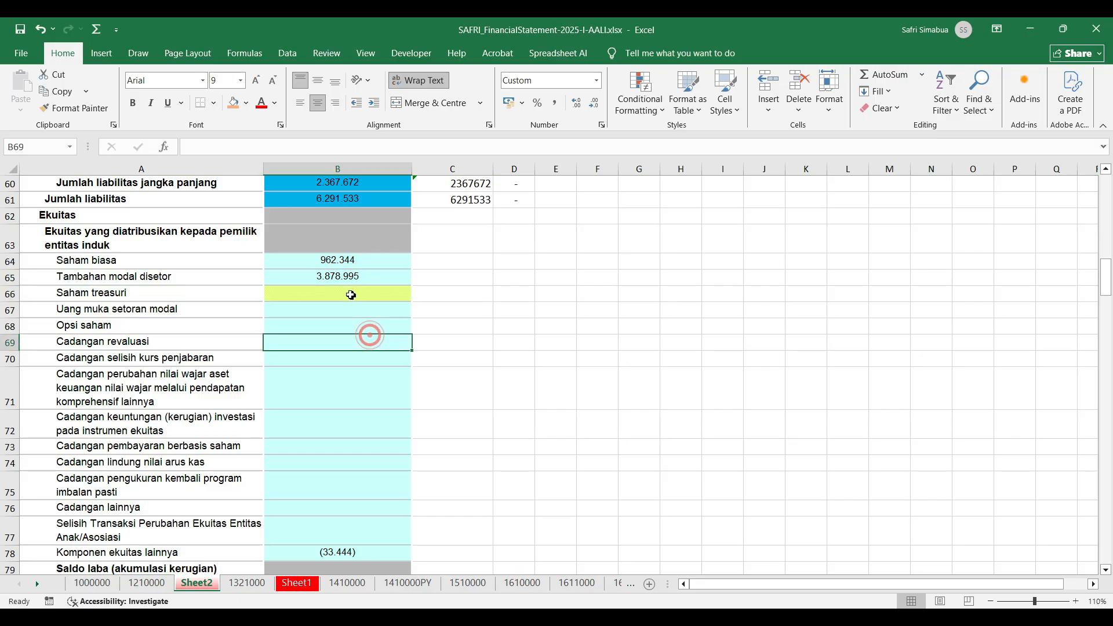
left_click(354, 295)
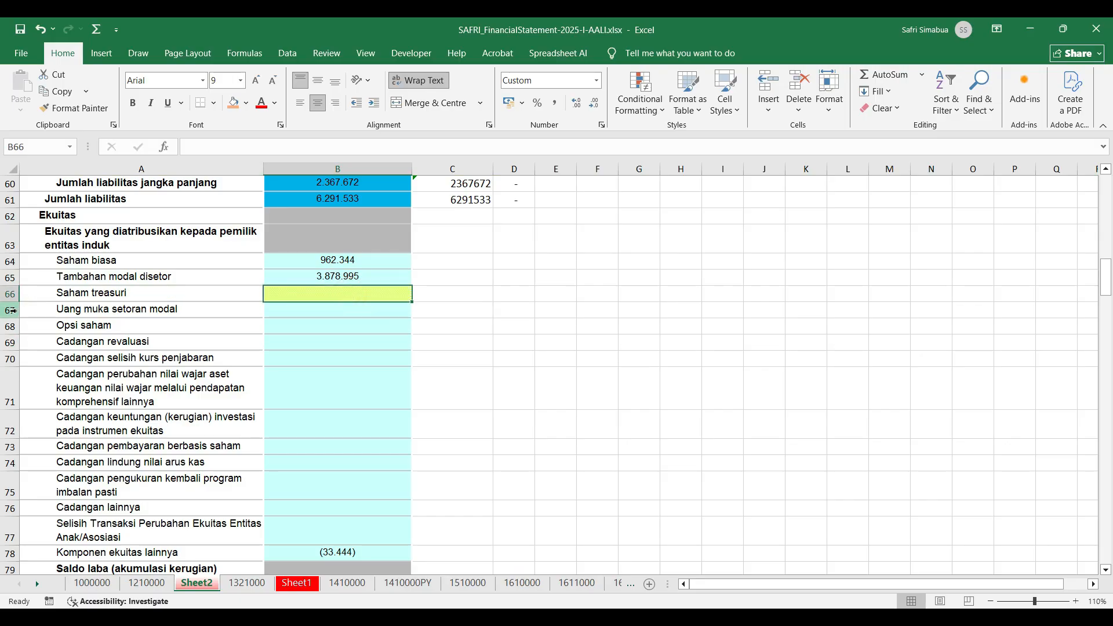
left_click_drag(10, 310, 17, 540)
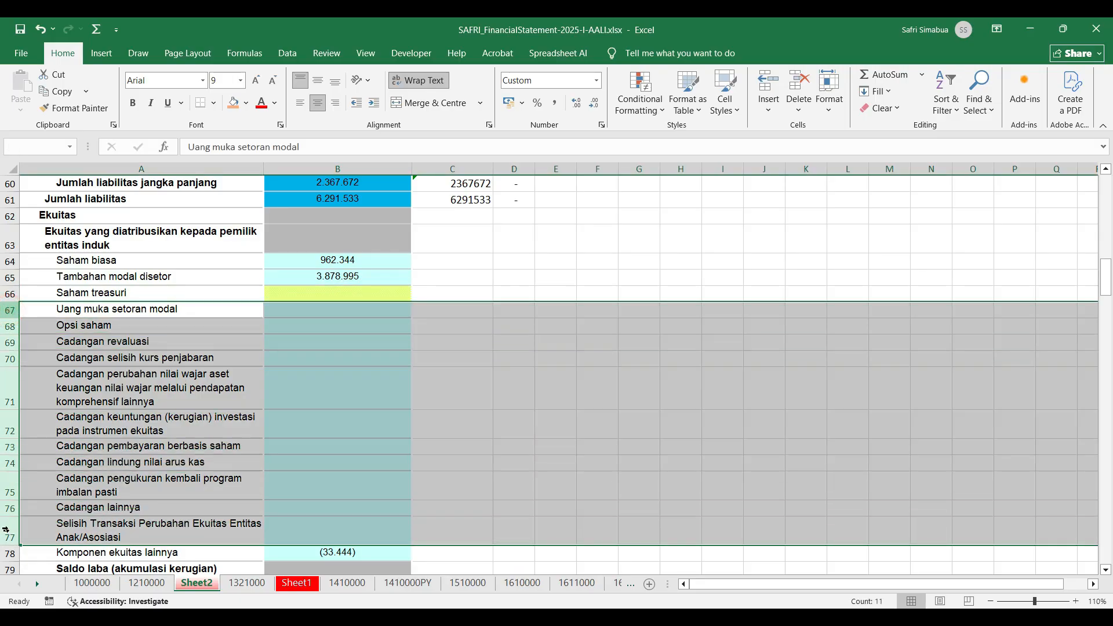
right_click(33, 390)
left_click(33, 372)
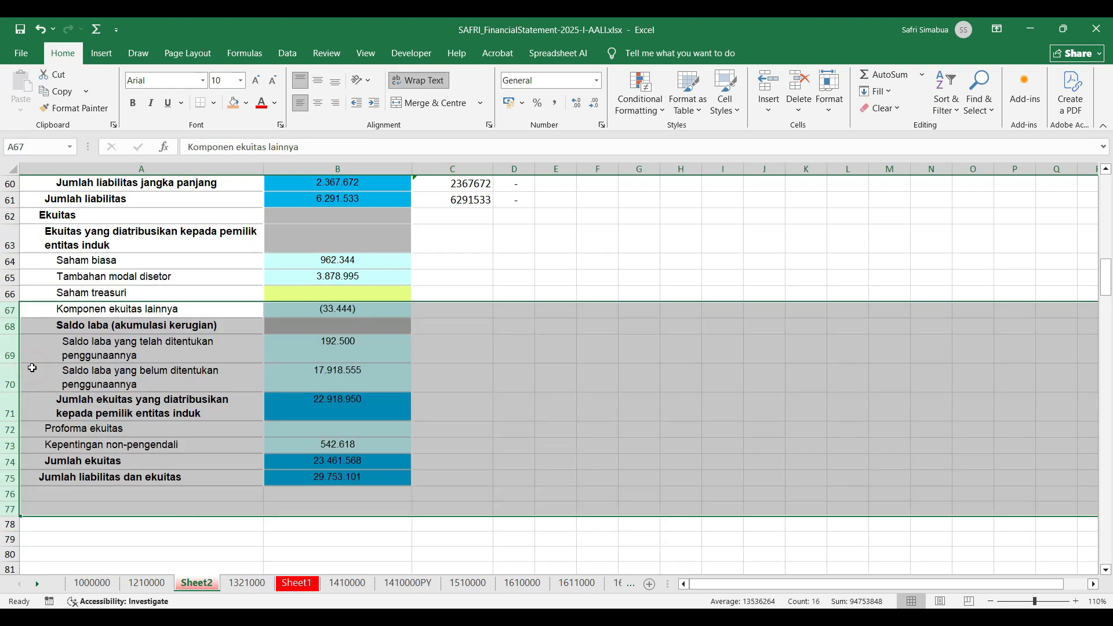
left_click(408, 374)
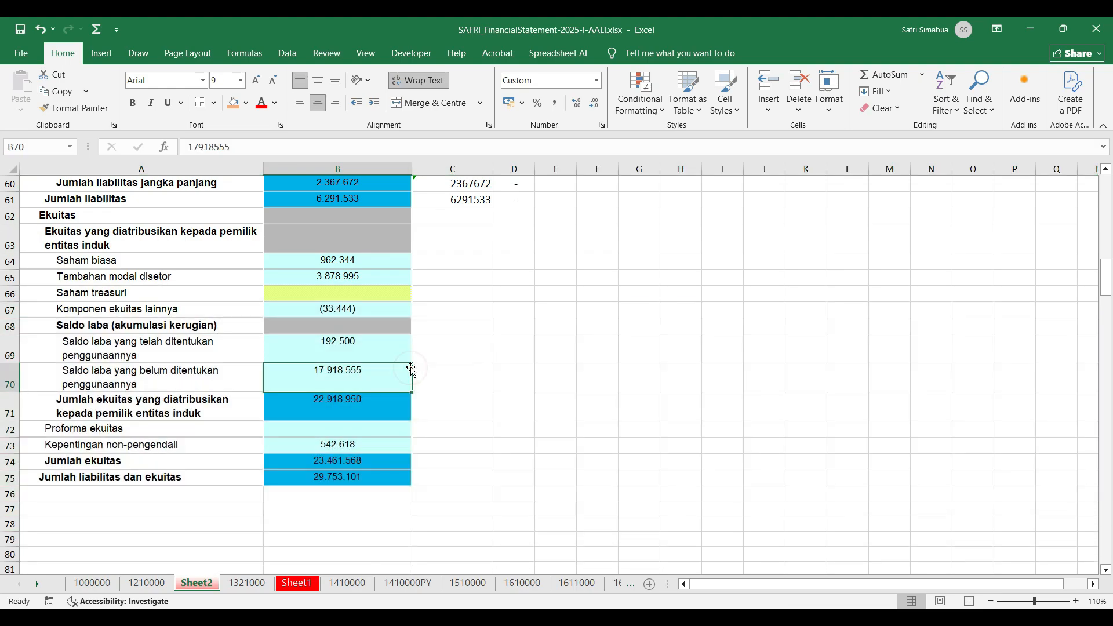
Step: Delete the empty Proforma ekuitas row 72 from the equity section
left_click(8, 429)
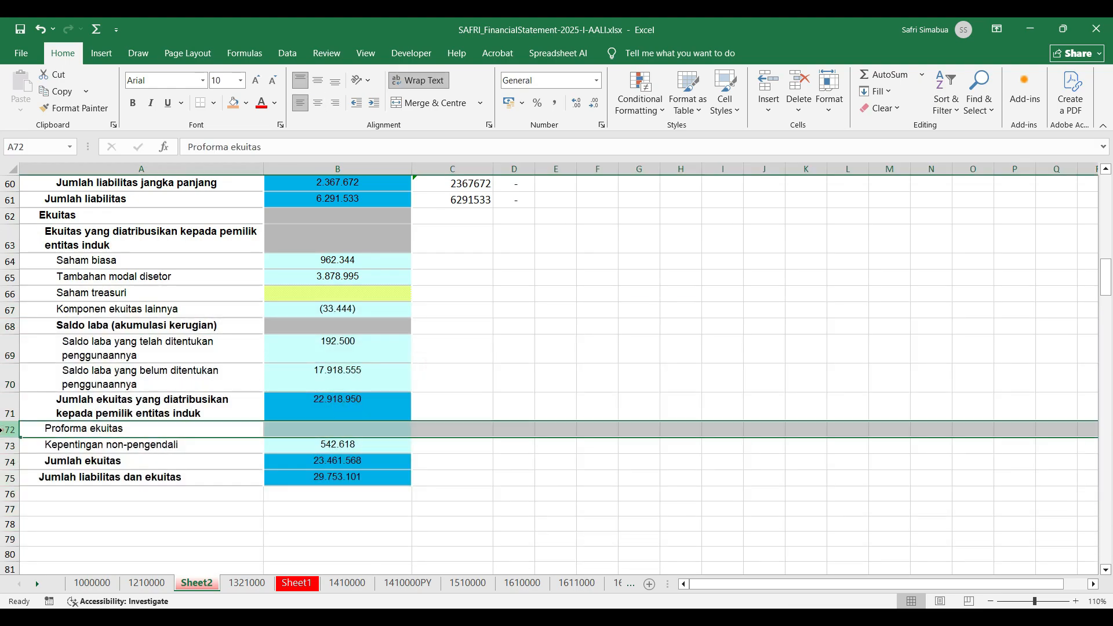
right_click(7, 429)
left_click(63, 333)
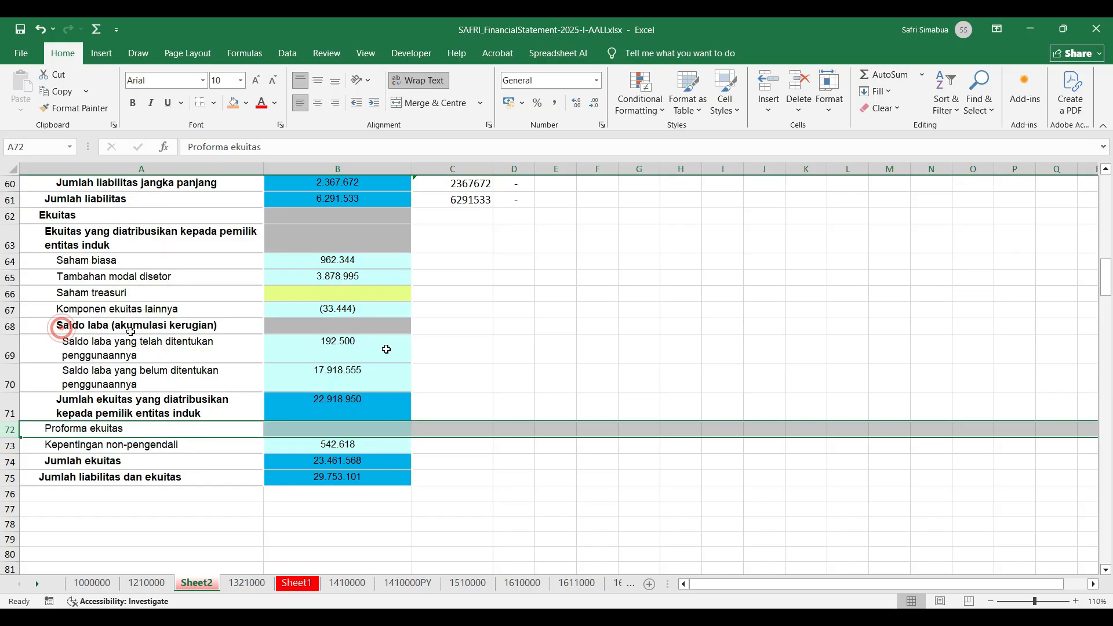
left_click(451, 347)
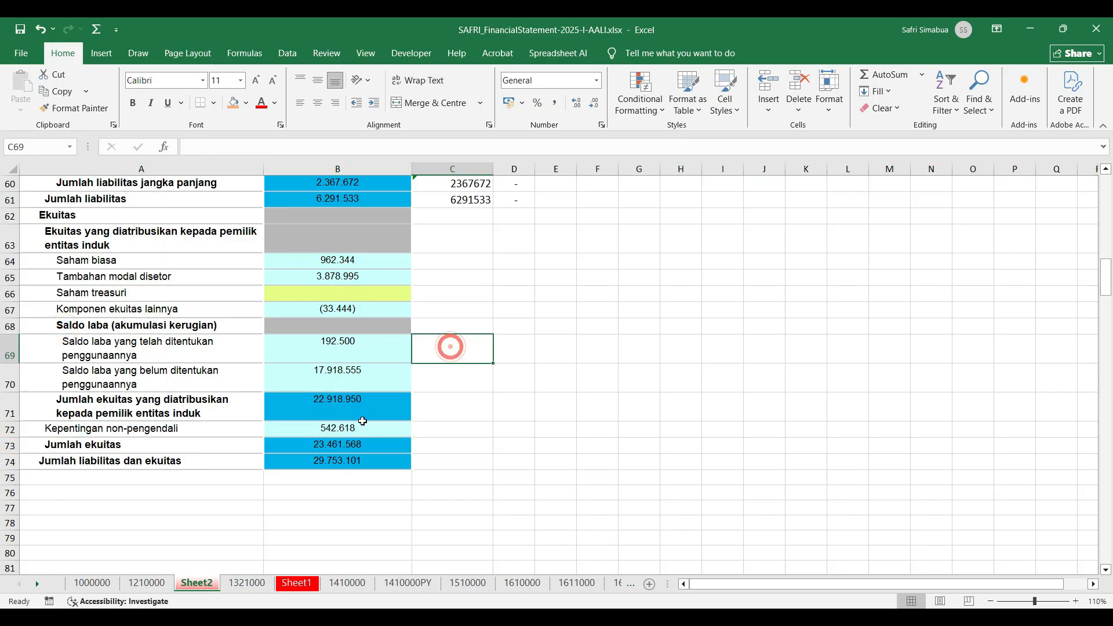
Step: Sum B64:B70 in C71 to check Jumlah ekuitas yang diatribusikan kepada pemilik entitas induk
left_click(428, 402)
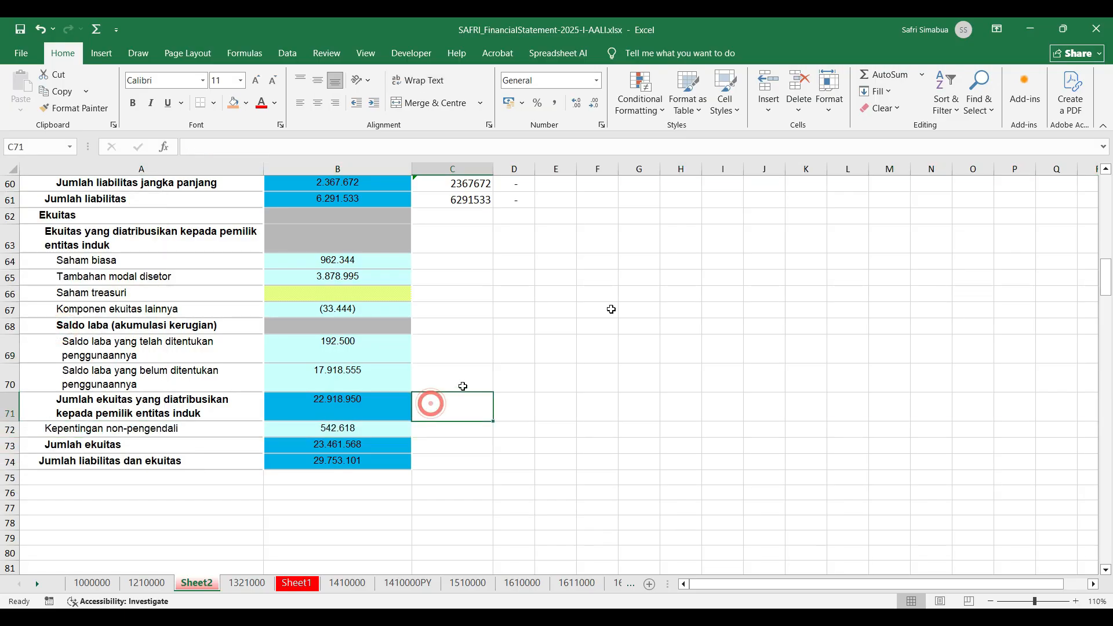
left_click(899, 75)
left_click_drag(362, 263, 356, 393)
key("Return")
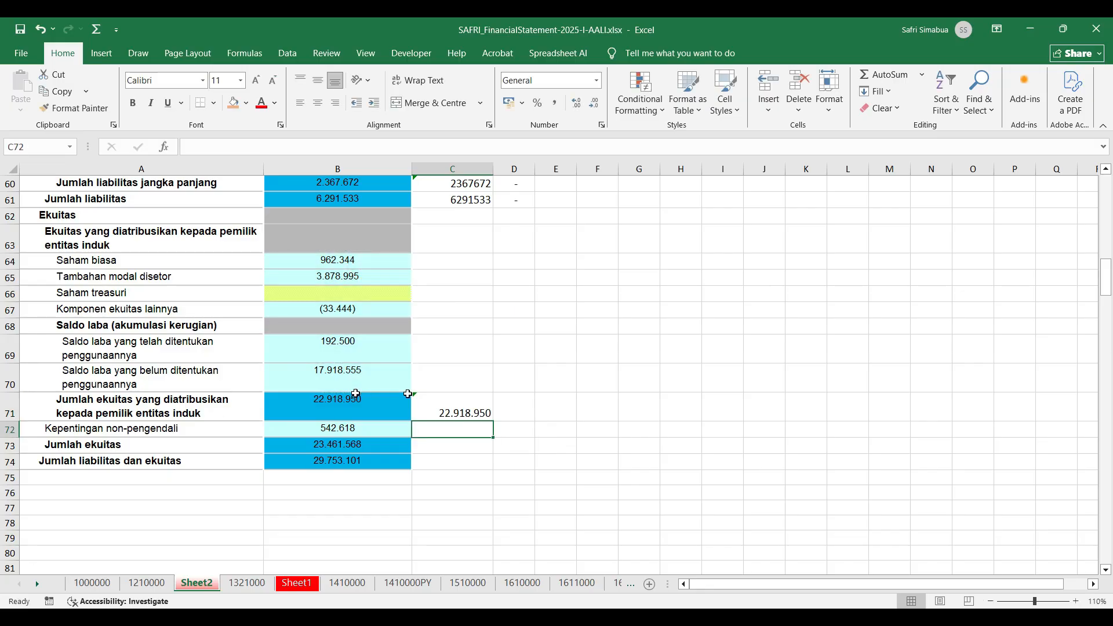
Step: Copy the difference check formula from D61 to D71 for the parent-attributable equity subtotal
left_click(466, 406)
left_click(516, 200)
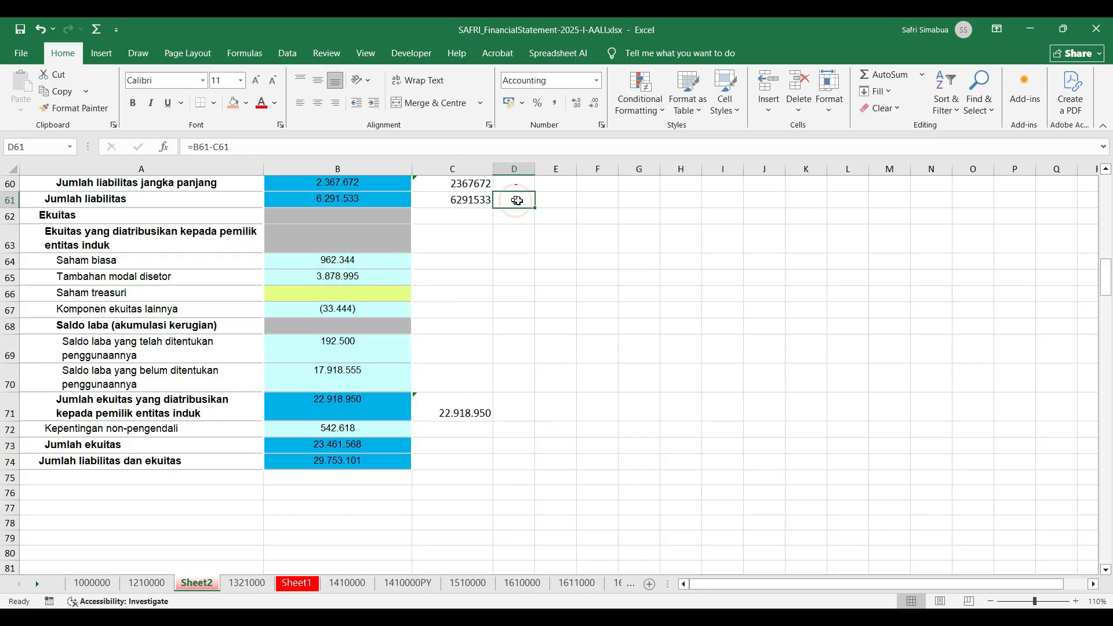
key("ctrl+c")
left_click(505, 412)
key("ctrl+v")
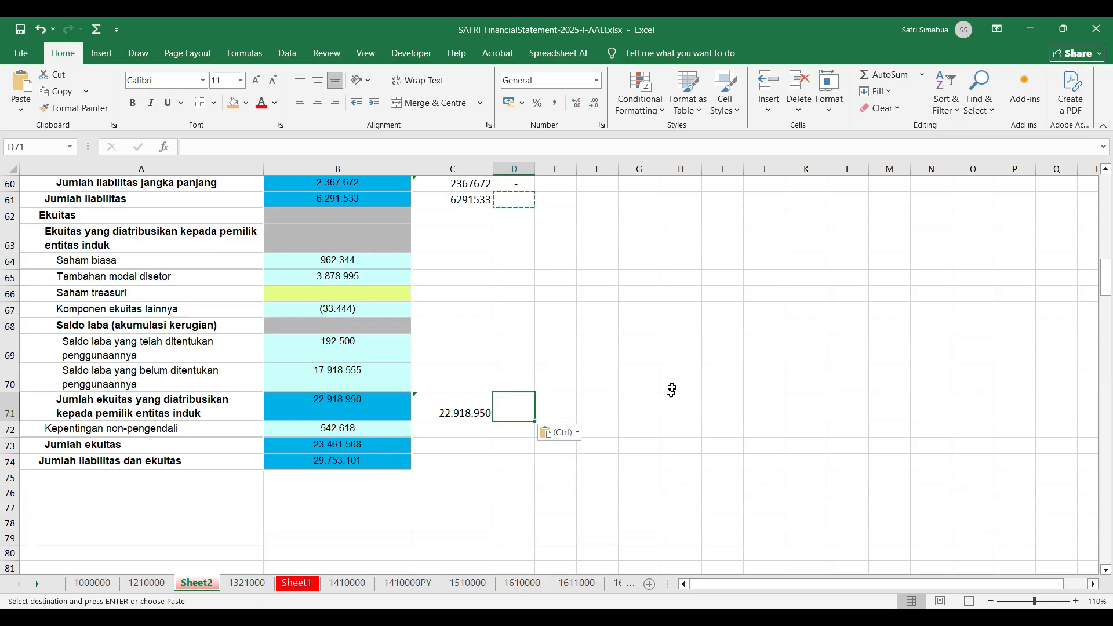
key("Escape")
Step: Enter =SUM(B72:B73) in C73 beside Jumlah ekuitas and inspect the formula's range
left_click(281, 427)
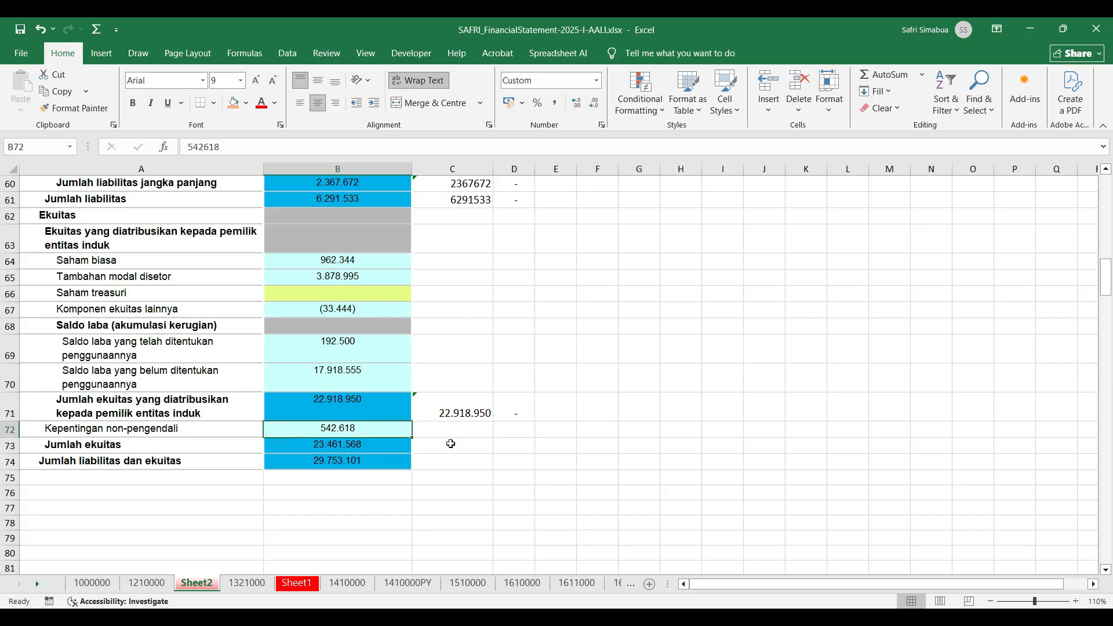
left_click(451, 444)
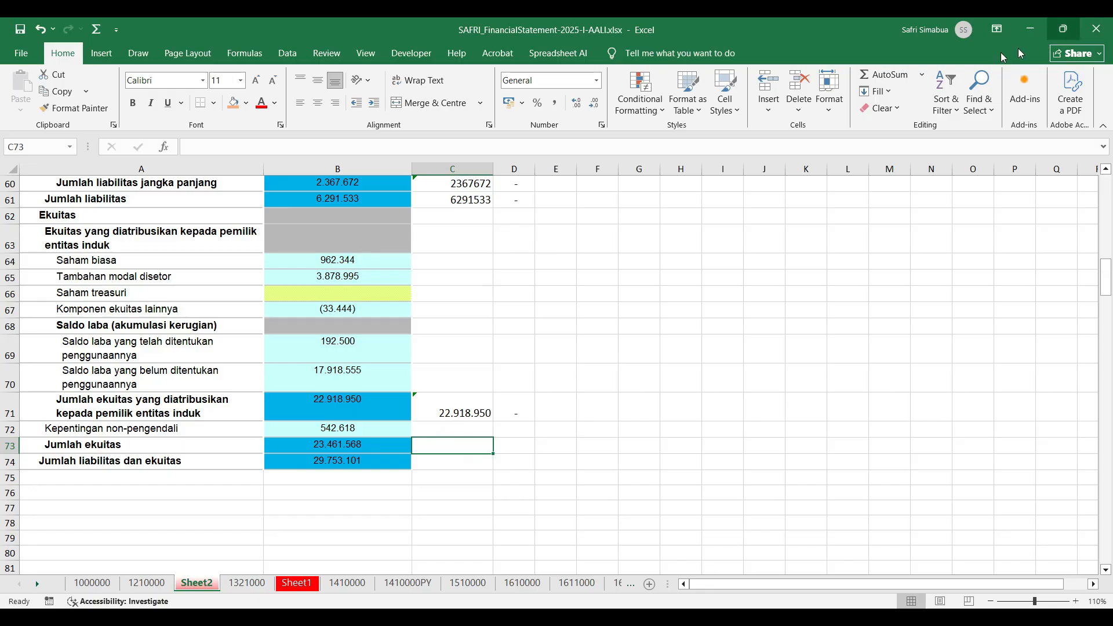
left_click(876, 76)
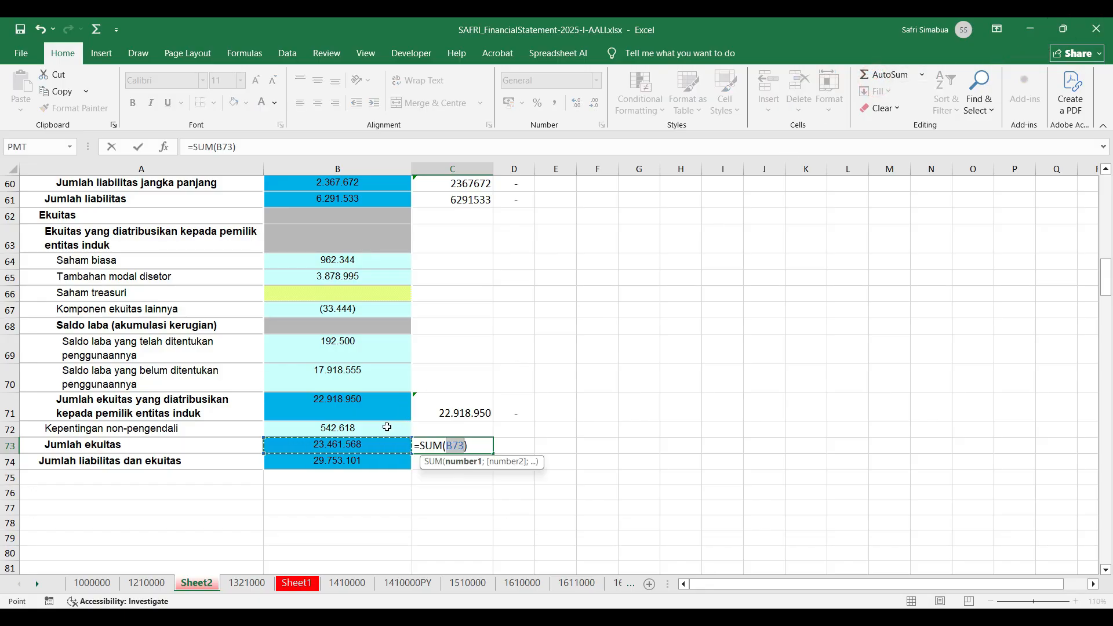
left_click_drag(386, 427, 384, 443)
key("Return")
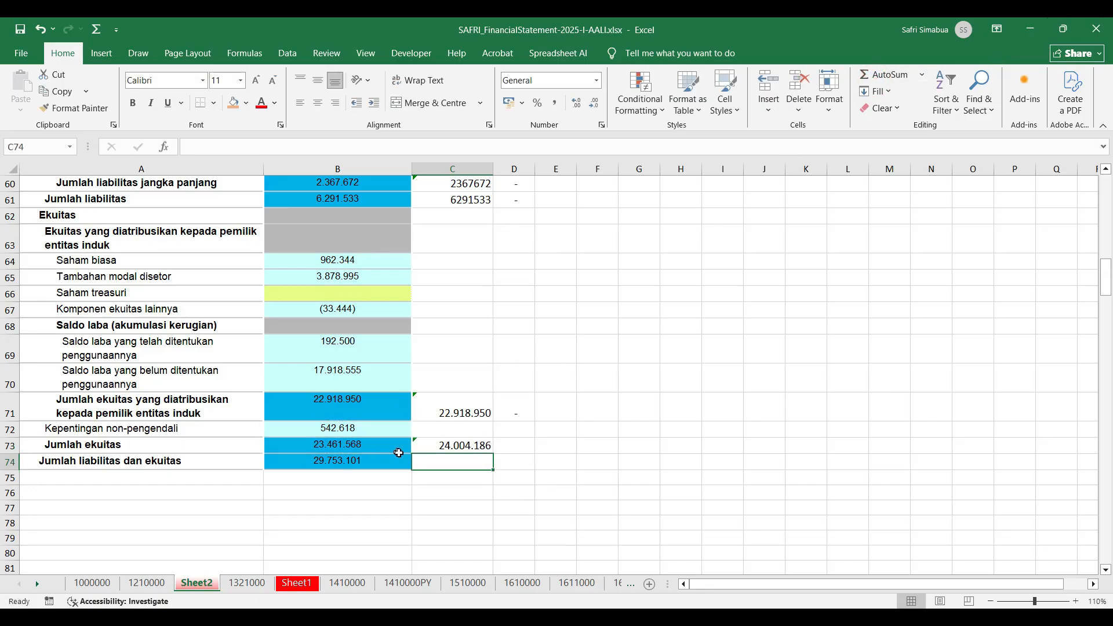
left_click(473, 446)
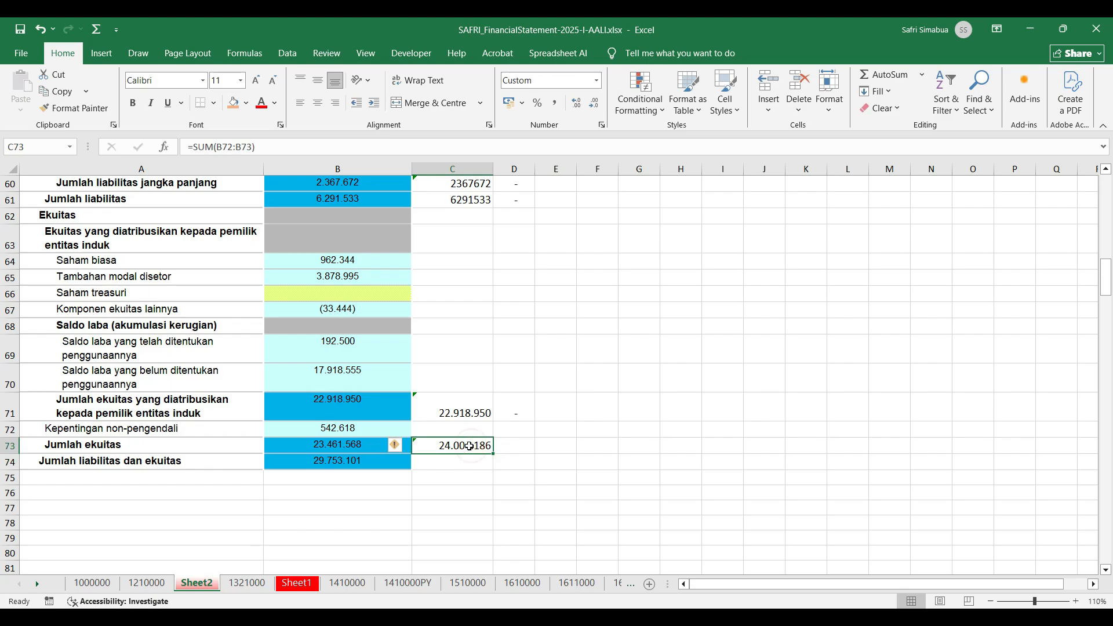
left_click(225, 148)
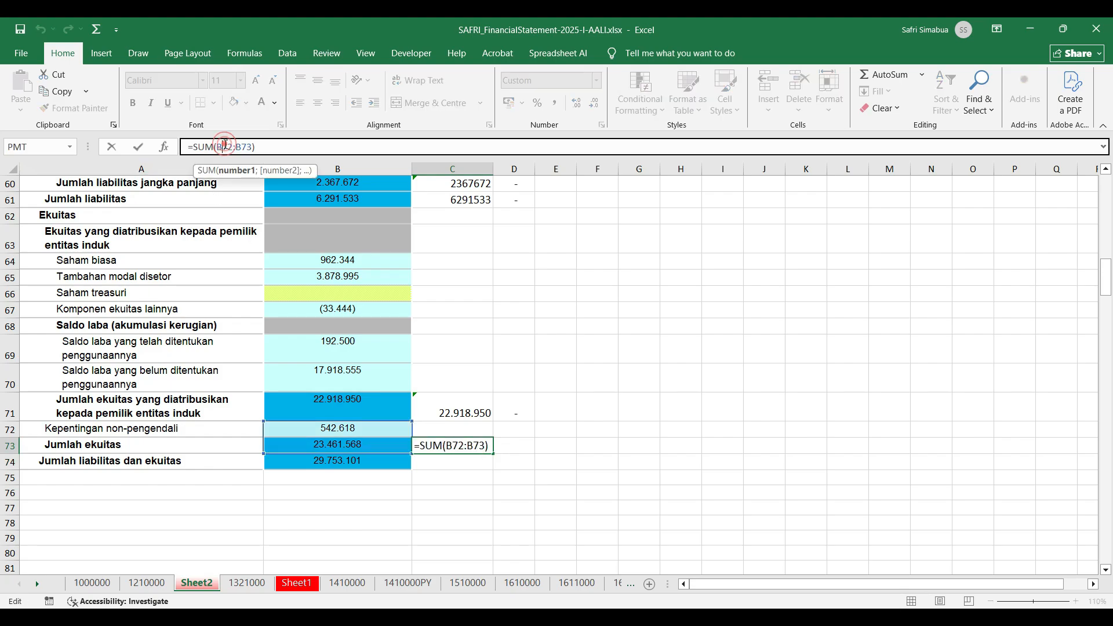
key("Escape")
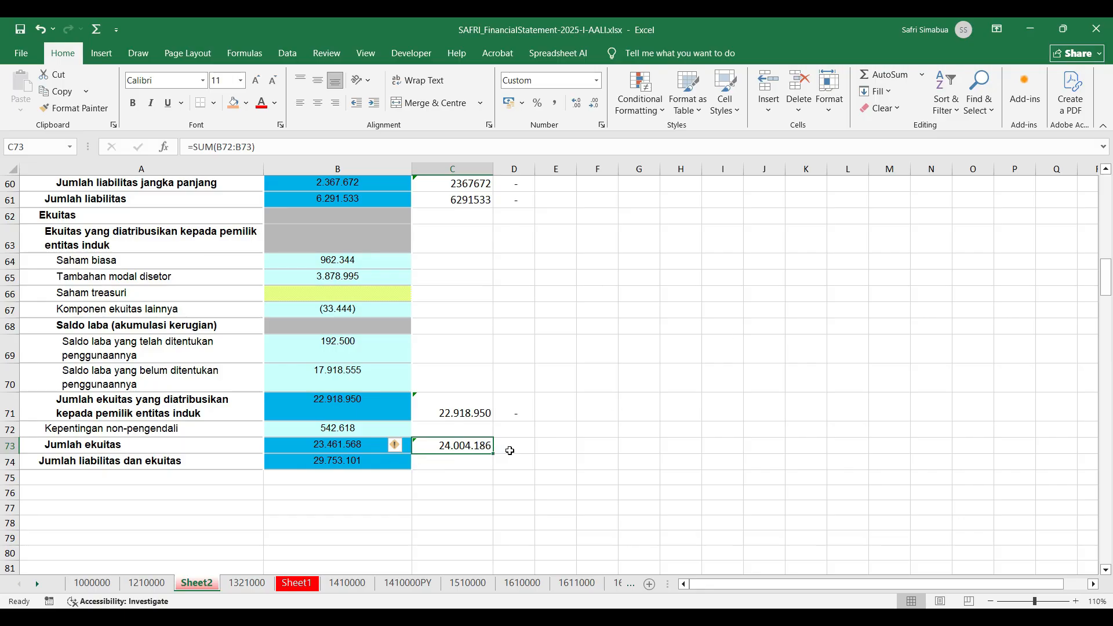
Step: Copy the difference check formula from D71 to D73 for Jumlah ekuitas
left_click(508, 410)
key("ctrl+c")
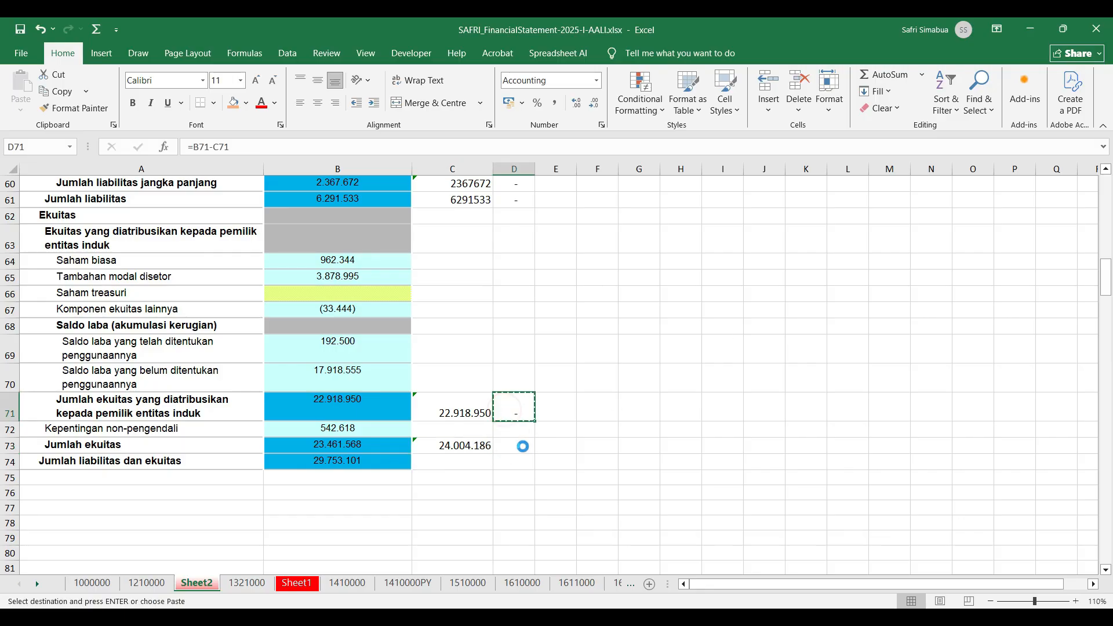
left_click(523, 446)
key("ctrl+v")
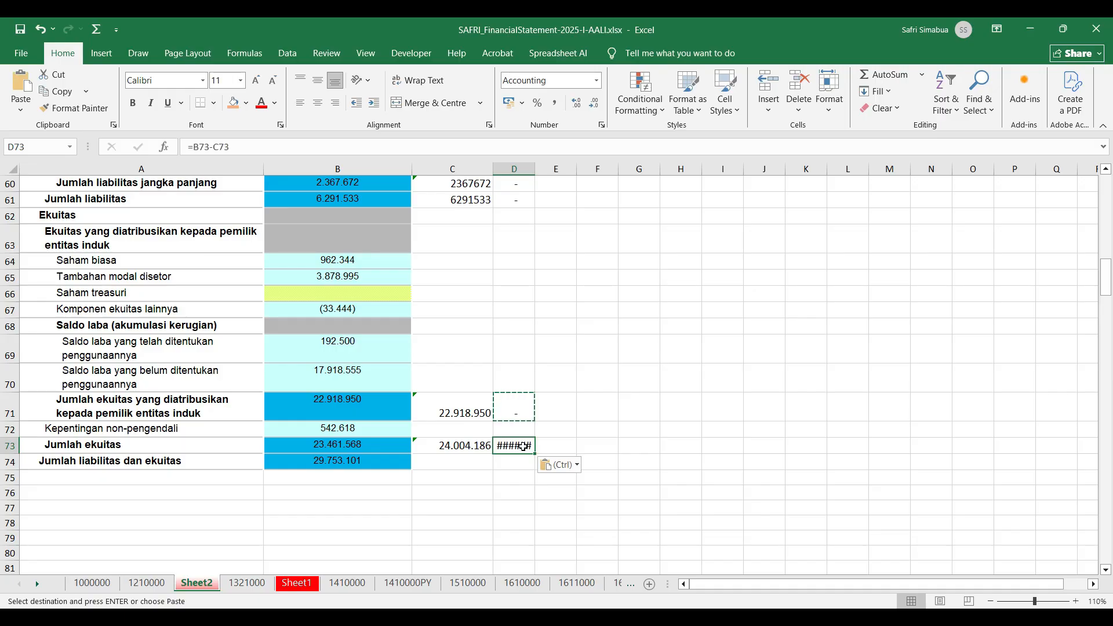
key("Escape")
left_click(622, 448)
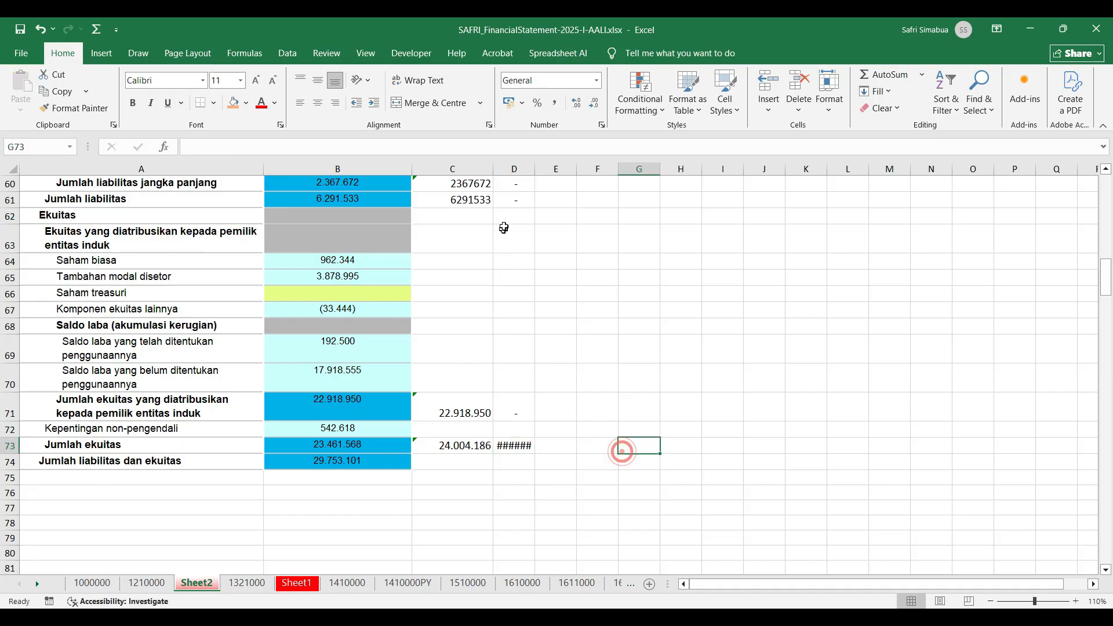
Step: Autofit the width of column D and clear the difference check formula from D73
double_click(534, 169)
left_click(323, 427)
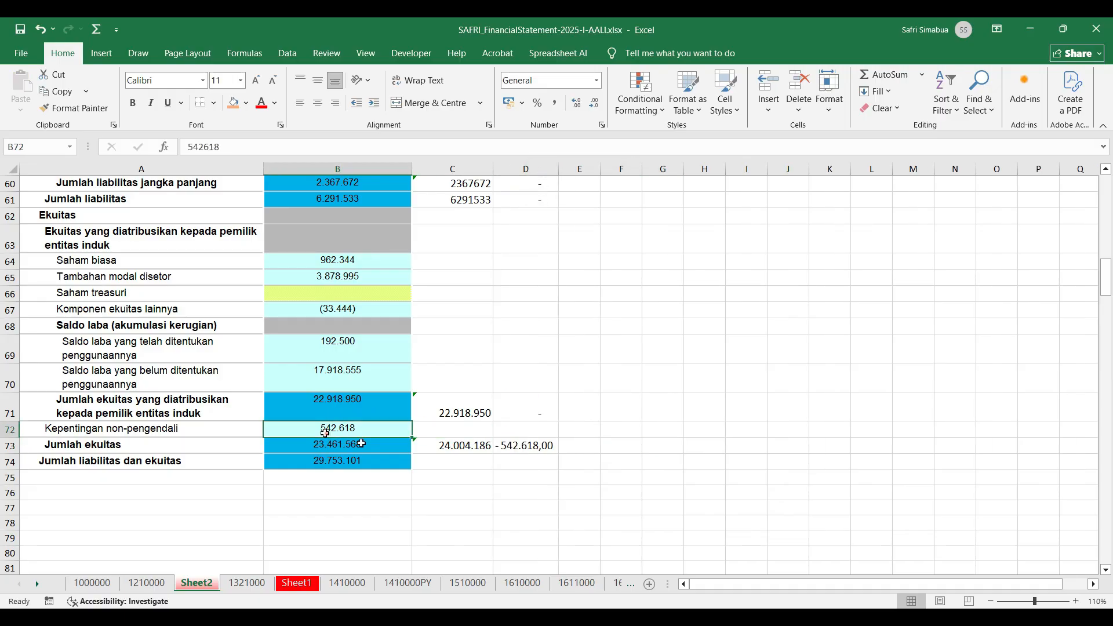
left_click(455, 447)
left_click(513, 450)
key("Delete")
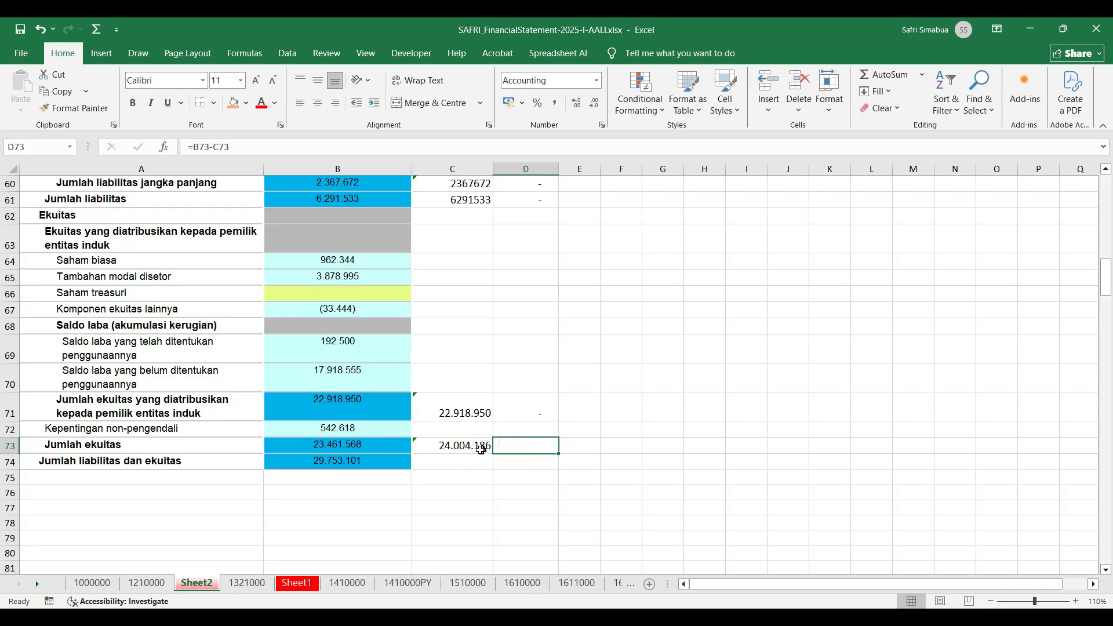
Step: Extend the sum range in C73 to B71:B73 for Jumlah ekuitas
left_click(473, 446)
left_click(215, 146)
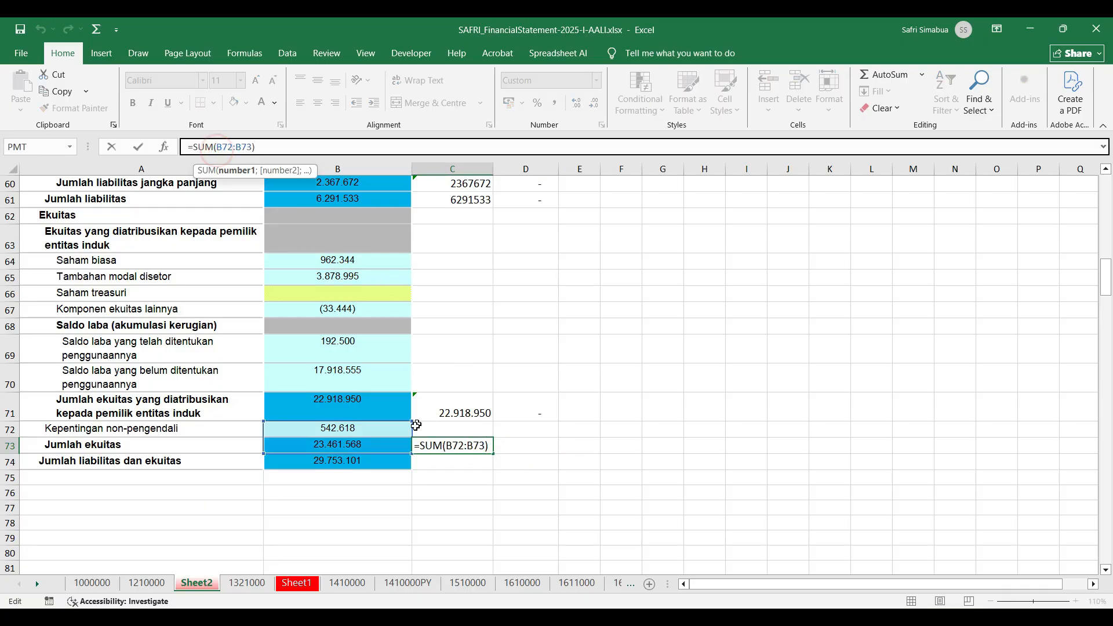
left_click_drag(410, 423, 404, 400)
key("Return")
left_click(353, 446)
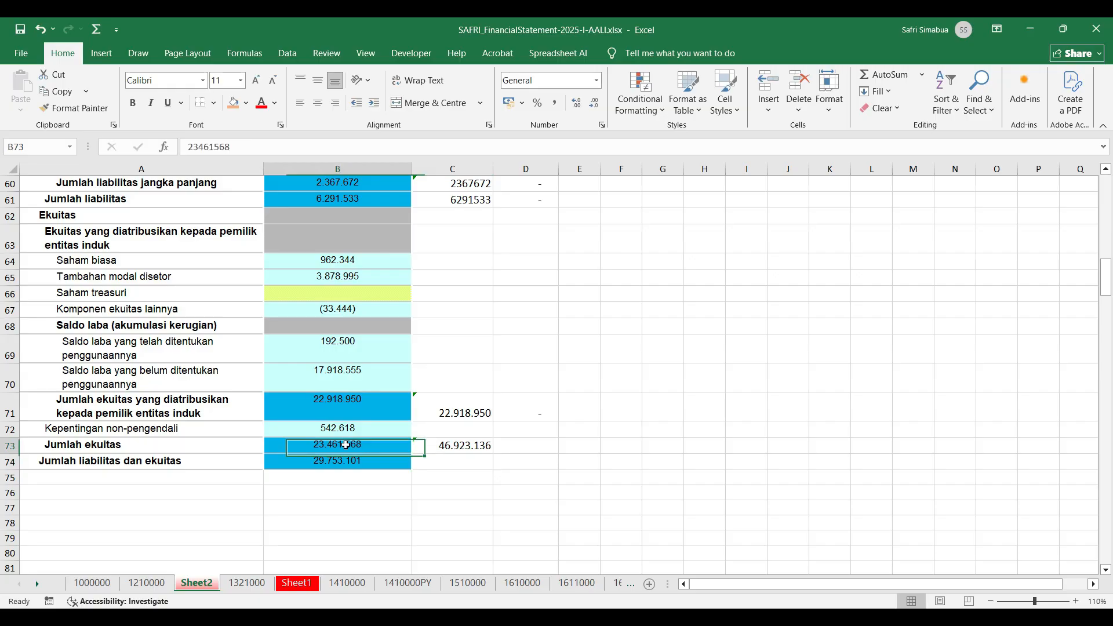
Step: Try the formula =C61+C73 in C74 to total Jumlah liabilitas dan ekuitas
left_click(444, 461)
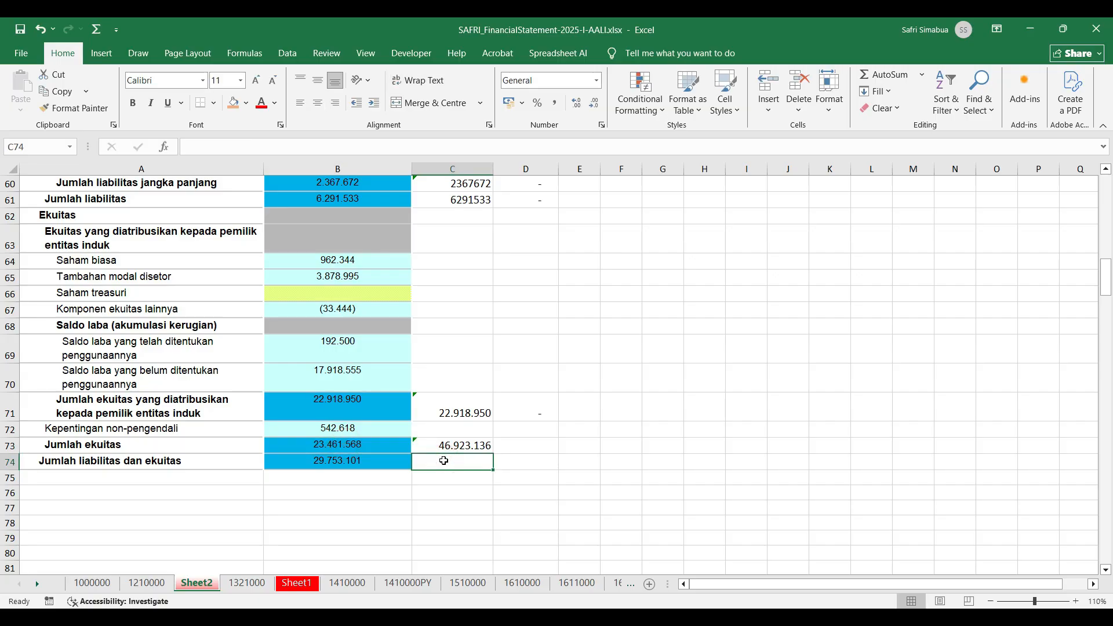
type("=")
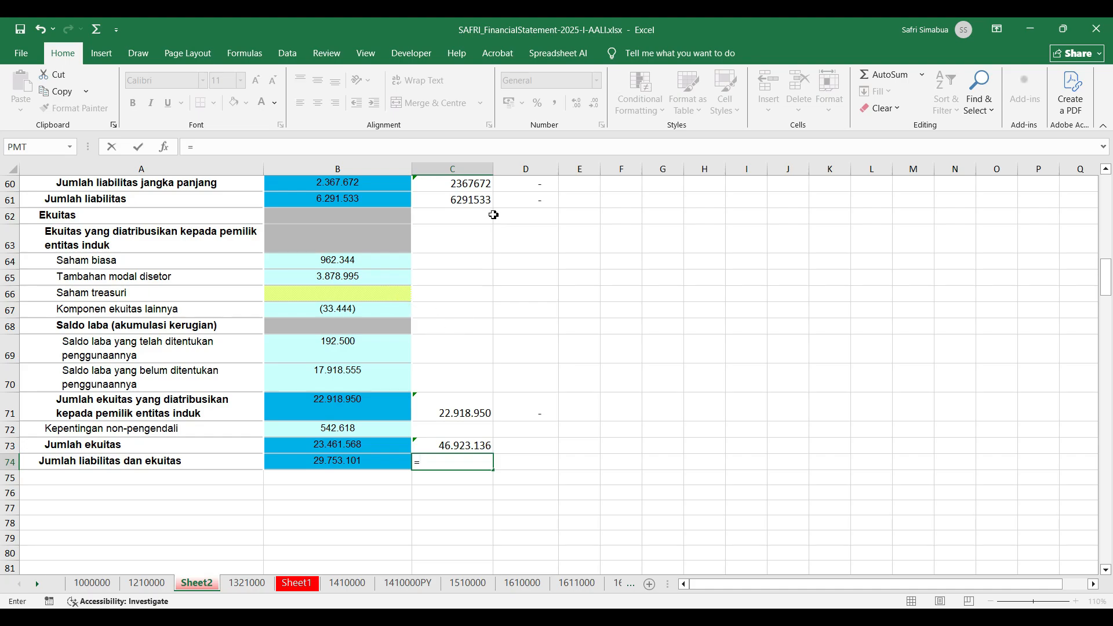
left_click(471, 199)
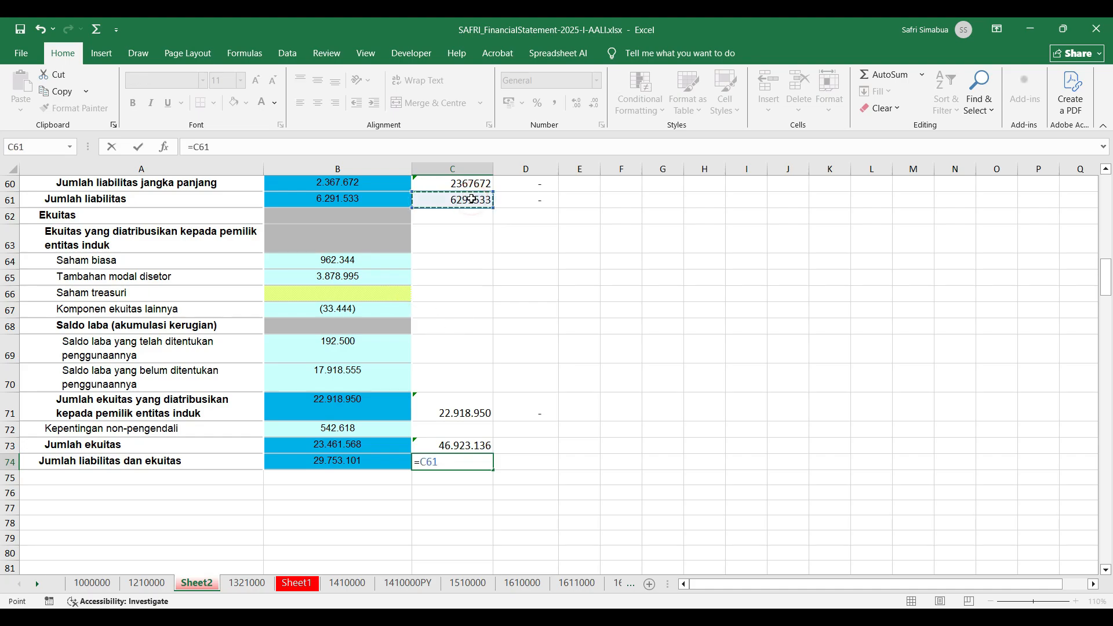
type("+")
left_click(459, 439)
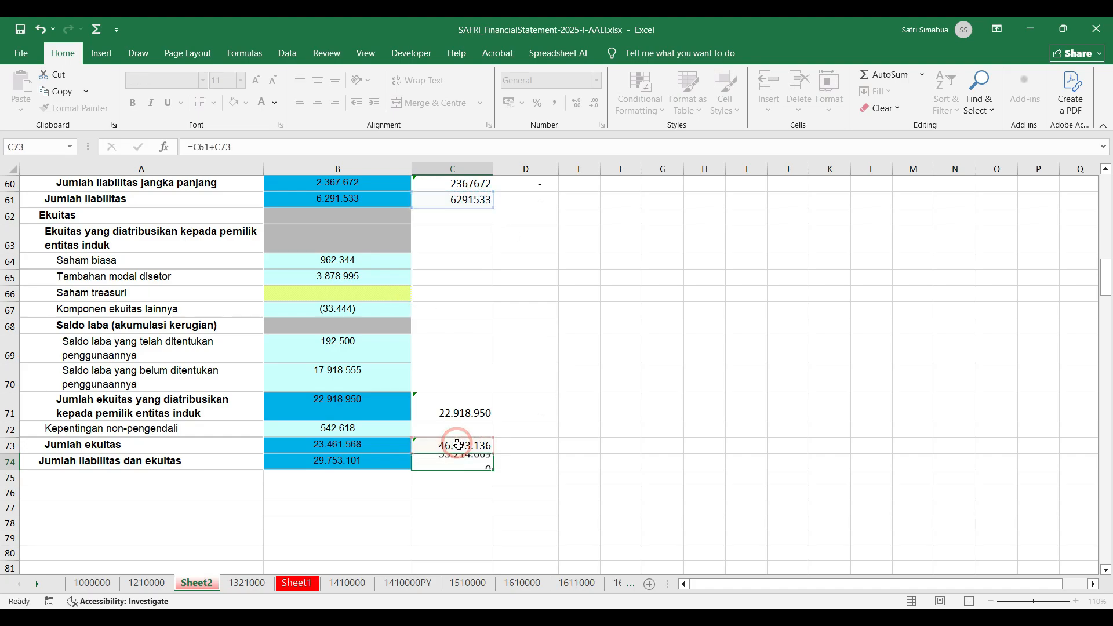
key("Return")
left_click(458, 461)
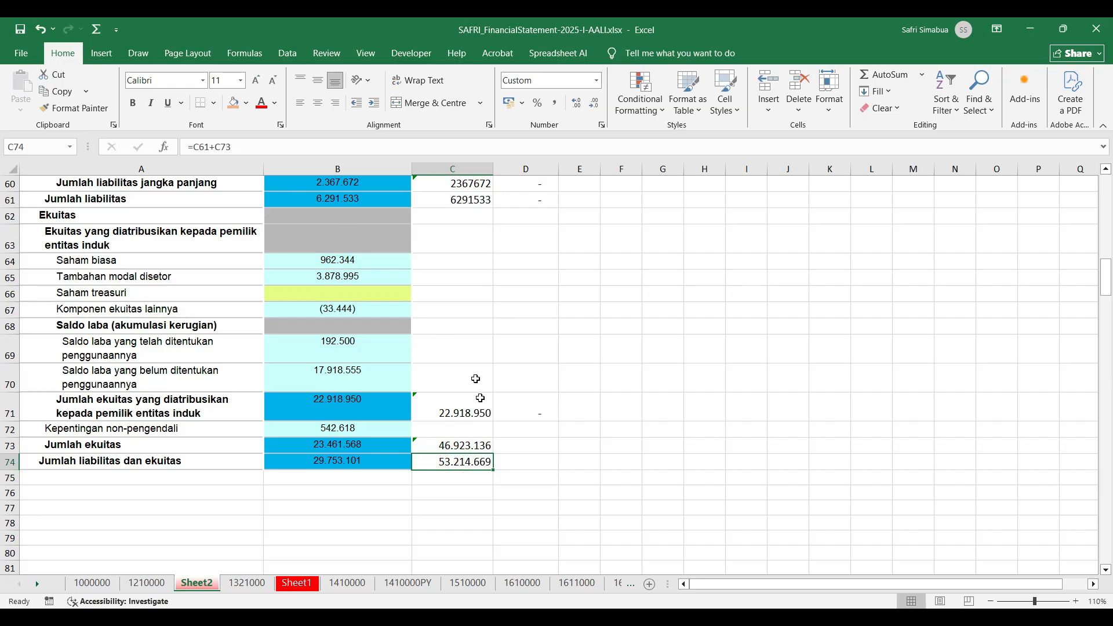
Step: Clear the total formula from C74 and the wrongly ranged sum formula from C73
key("Delete")
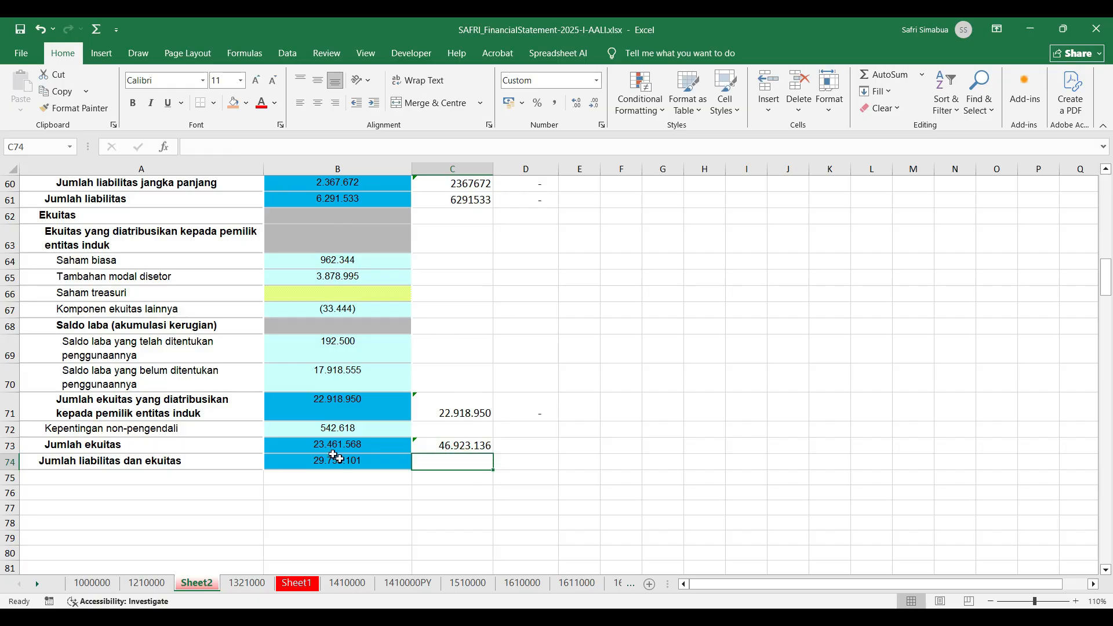
left_click(450, 446)
left_click(241, 148)
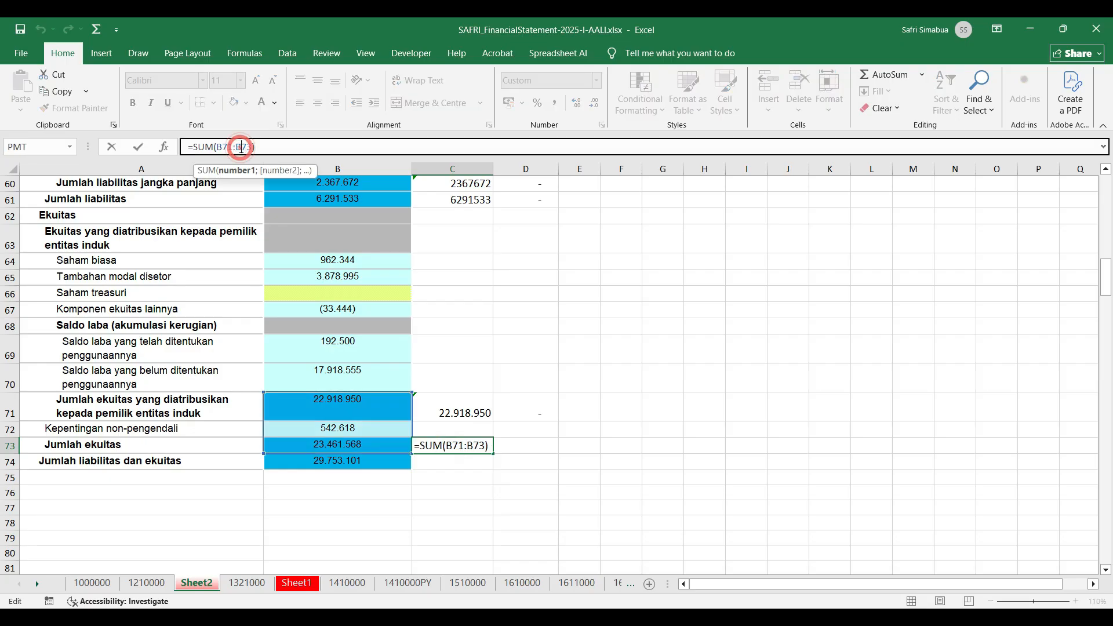
key("Escape")
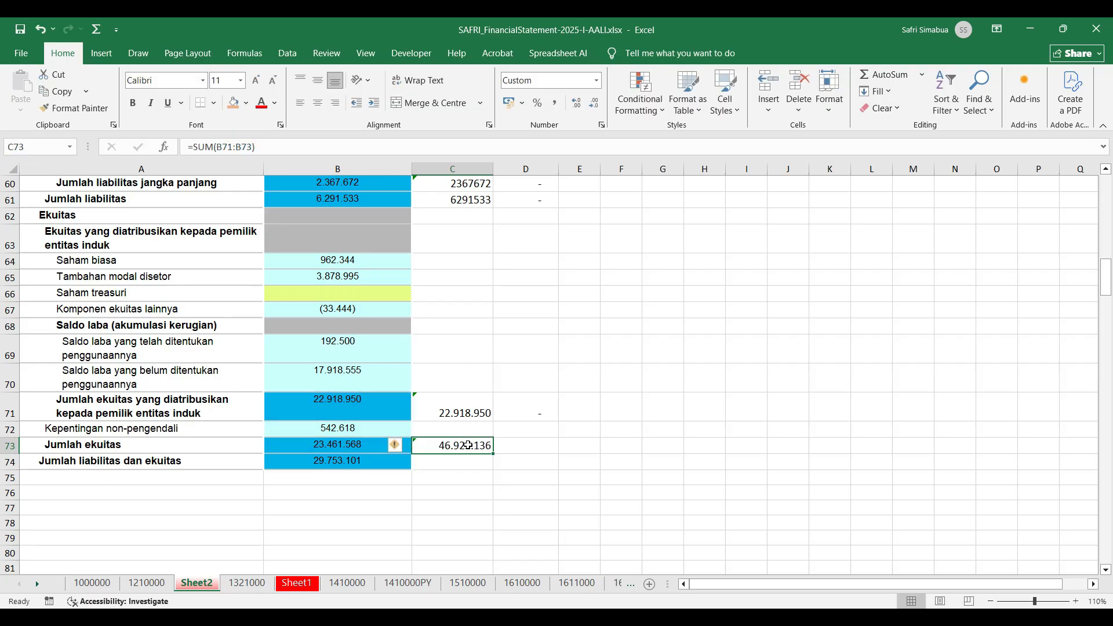
key("Delete")
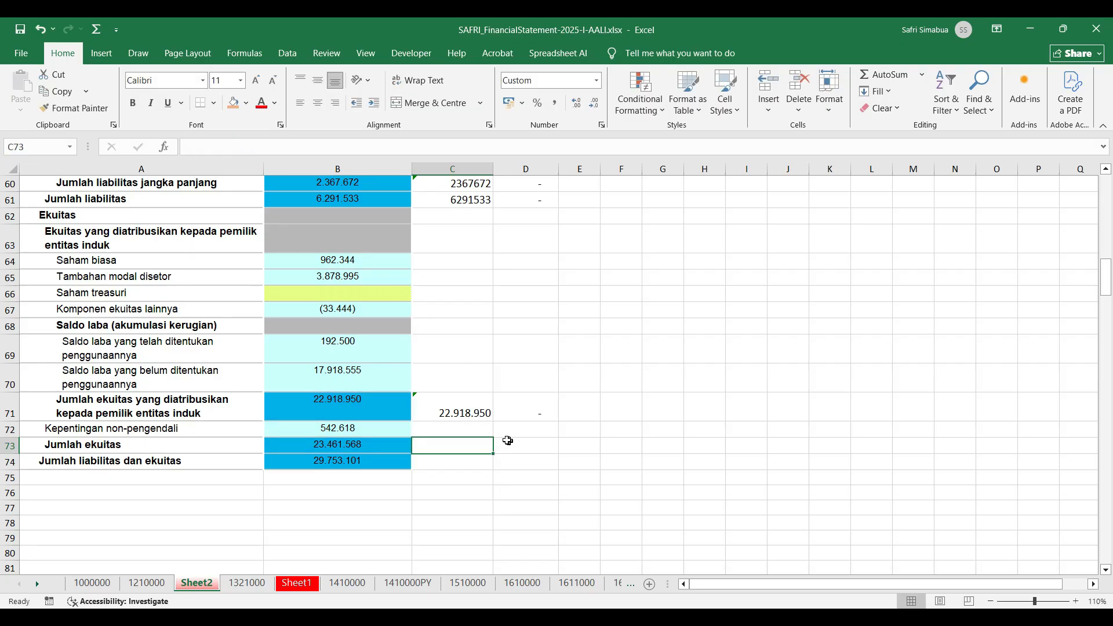
Step: Enter =SUM(B71:B72) in C73 to check Jumlah ekuitas
left_click(880, 73)
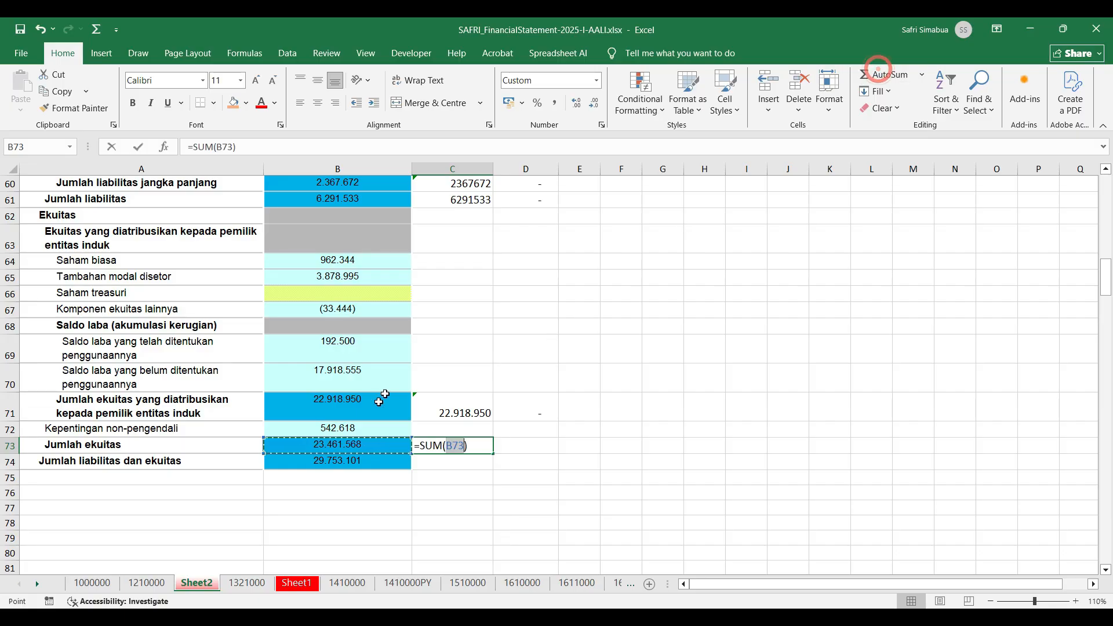
left_click_drag(377, 430, 375, 406)
key("Return")
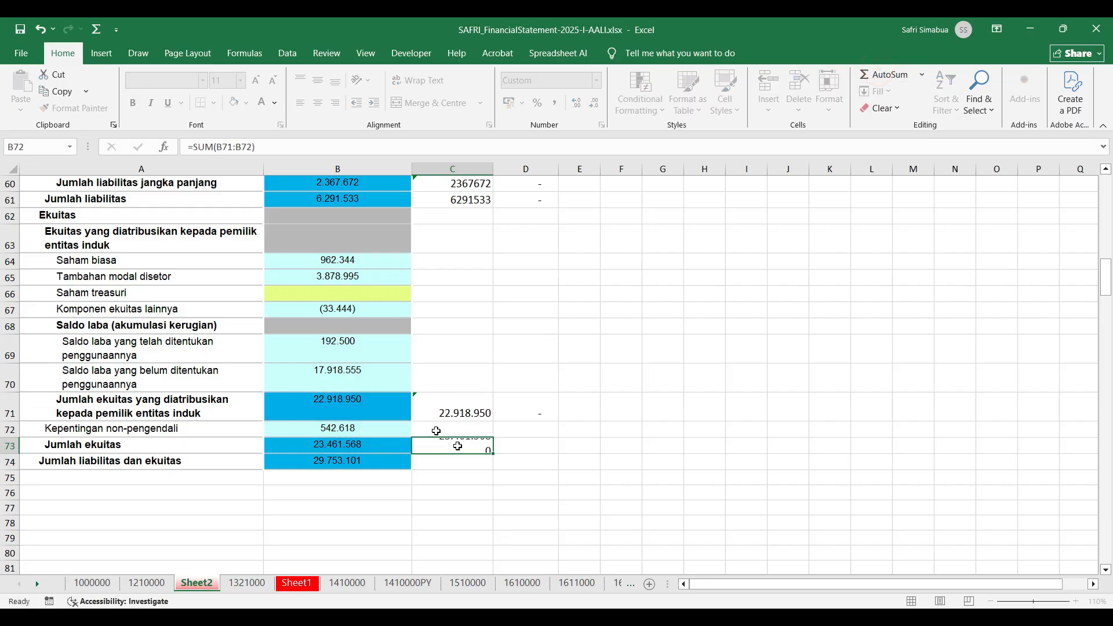
left_click(454, 448)
Step: Enter the formula =C61+C73 in C74 to add the liability and equity totals for Jumlah liabilitas dan ekuitas
left_click(460, 466)
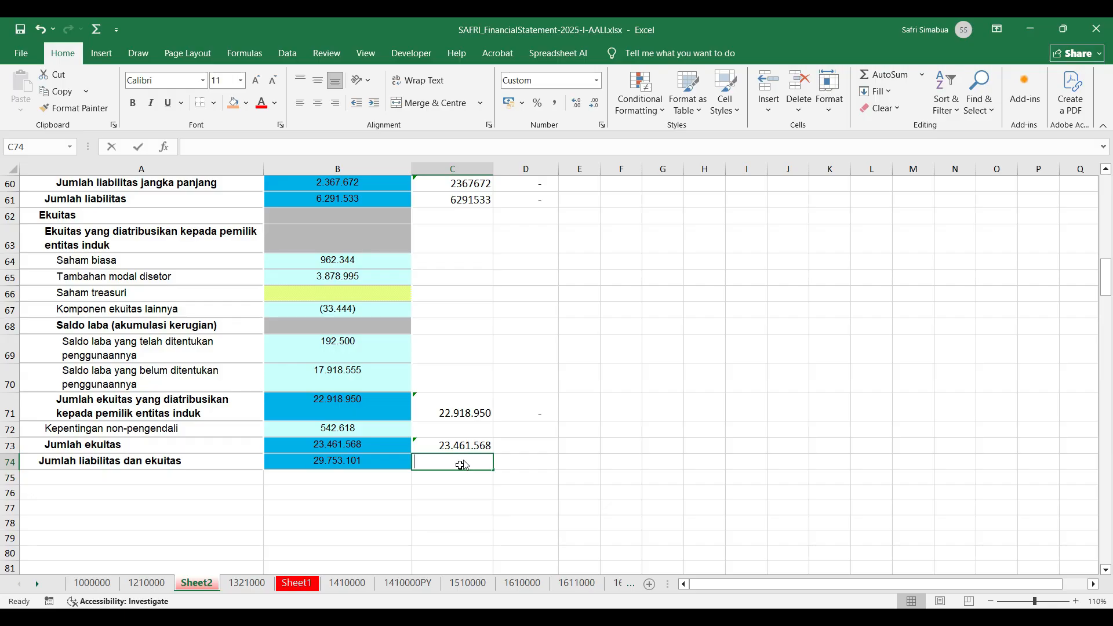
type("=")
left_click(449, 200)
type("+")
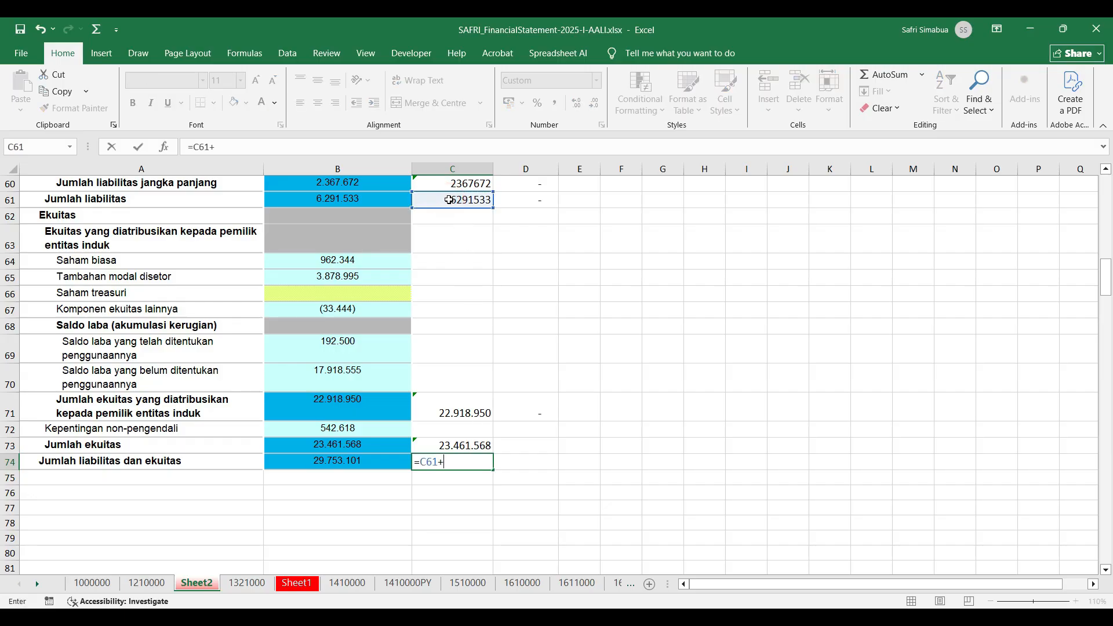
left_click(436, 449)
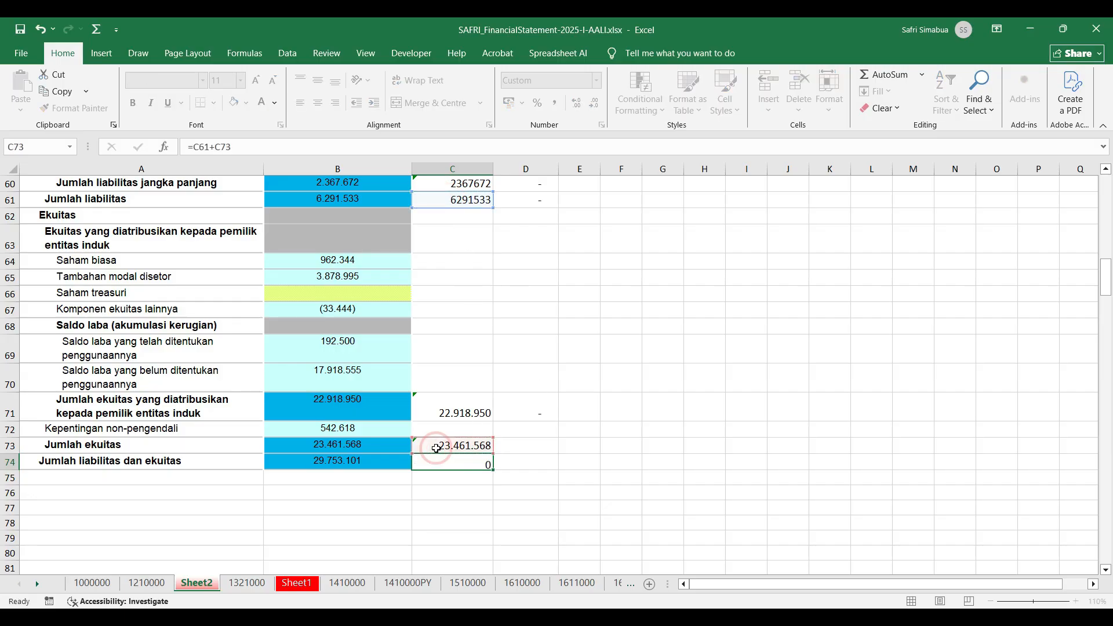
Step: Commit the combined total in C74 and enter =C37-C74 in C76 to check assets against liabilities and equity
key("Return")
left_click(446, 465)
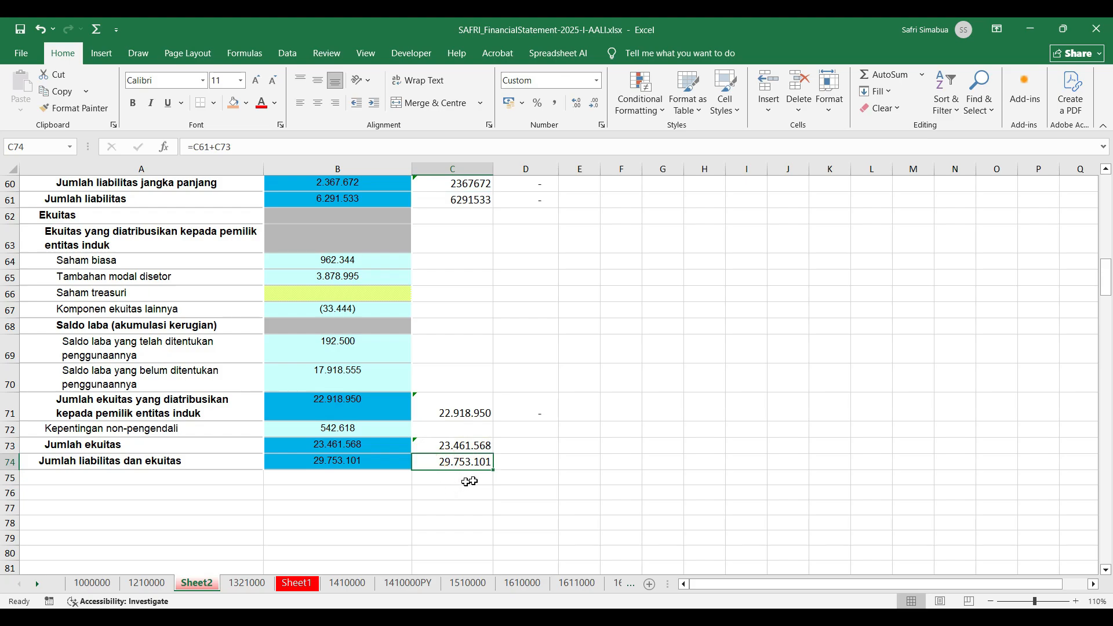
left_click(454, 490)
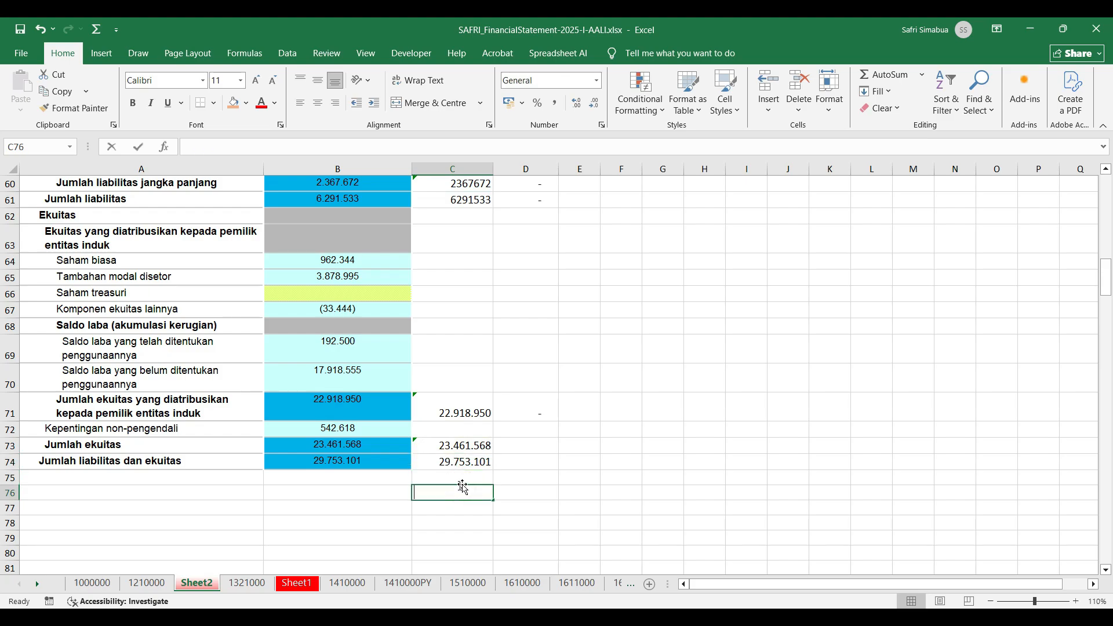
type("=")
scroll(479, 340, "up", 8)
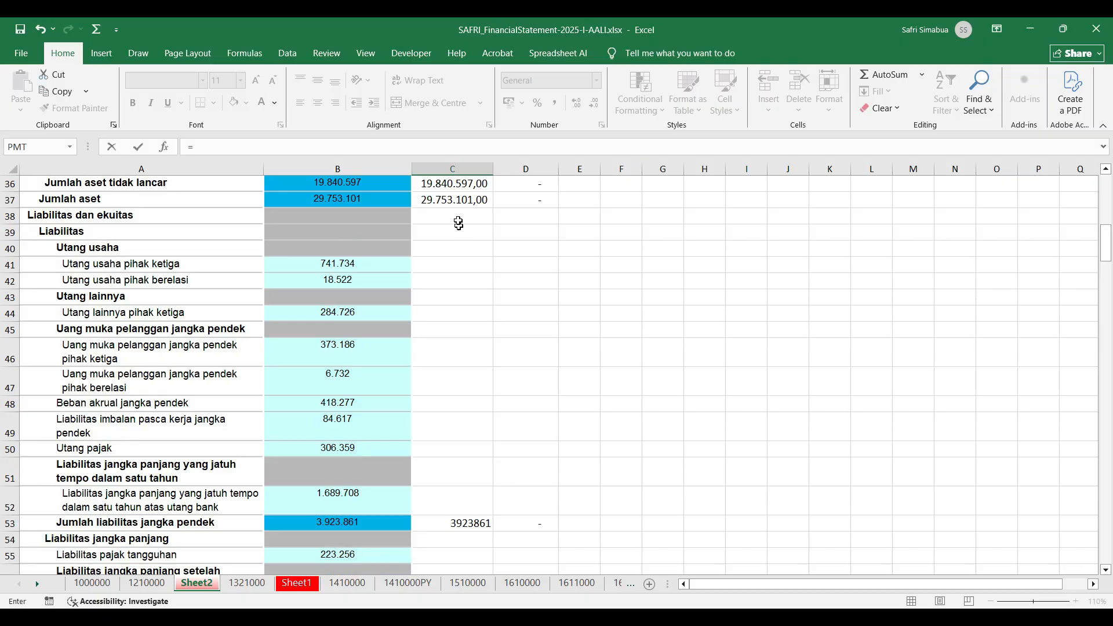
left_click(450, 201)
type("-")
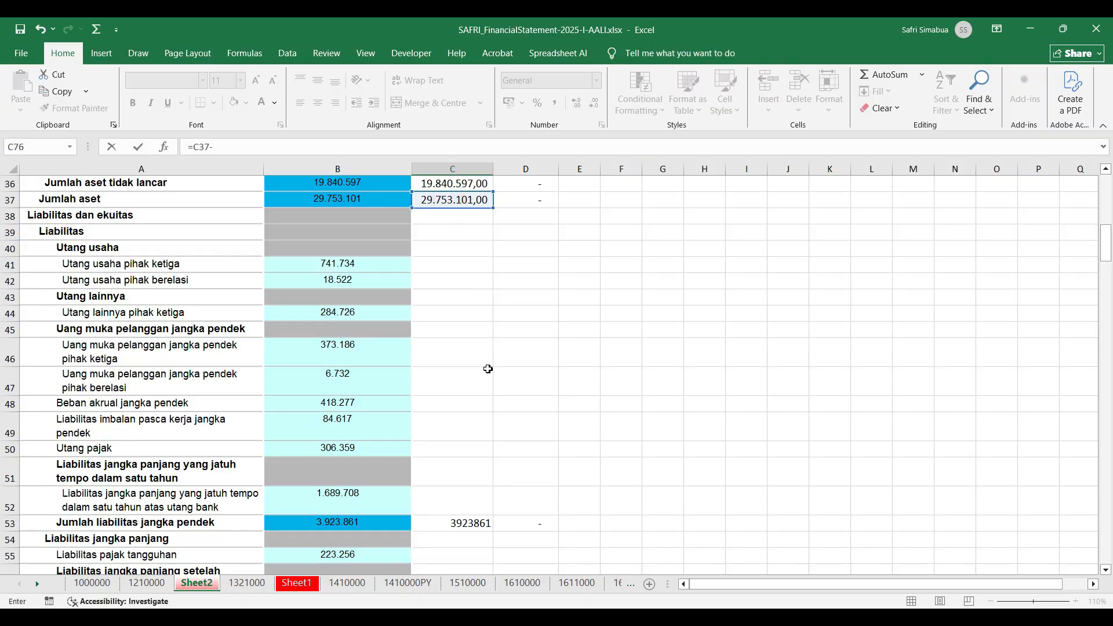
scroll(489, 369, "down", 10)
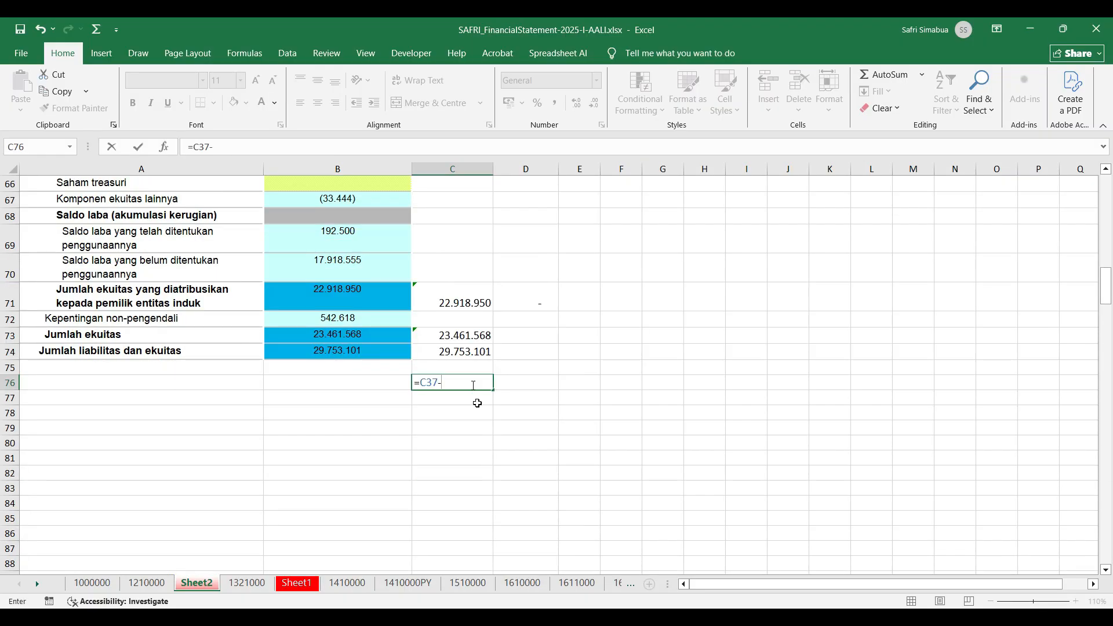
left_click(458, 352)
key("Return")
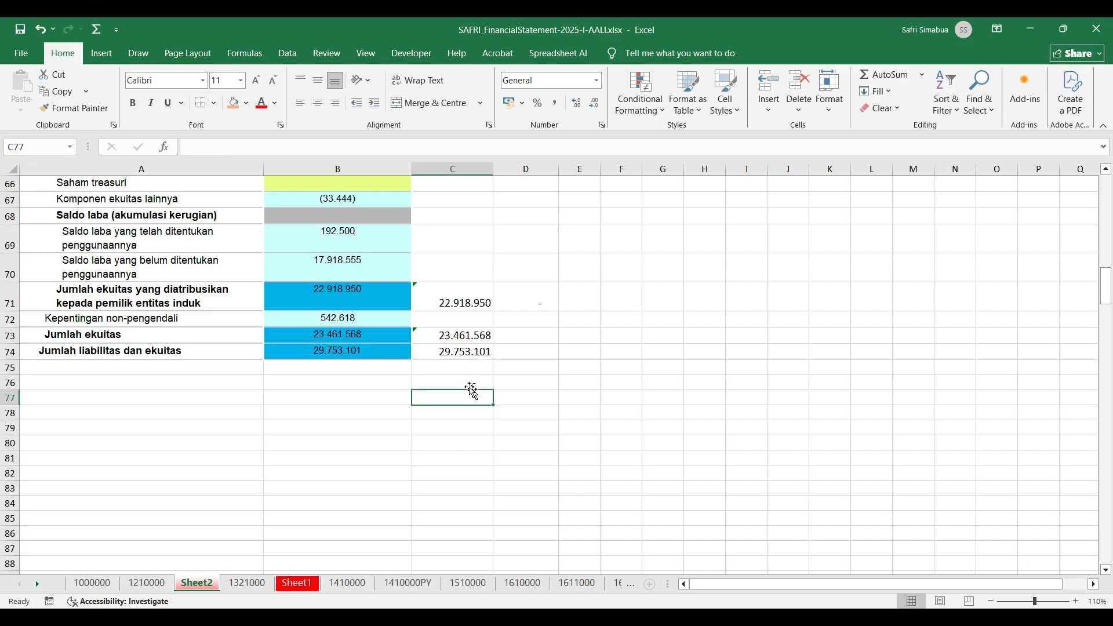
left_click(462, 380)
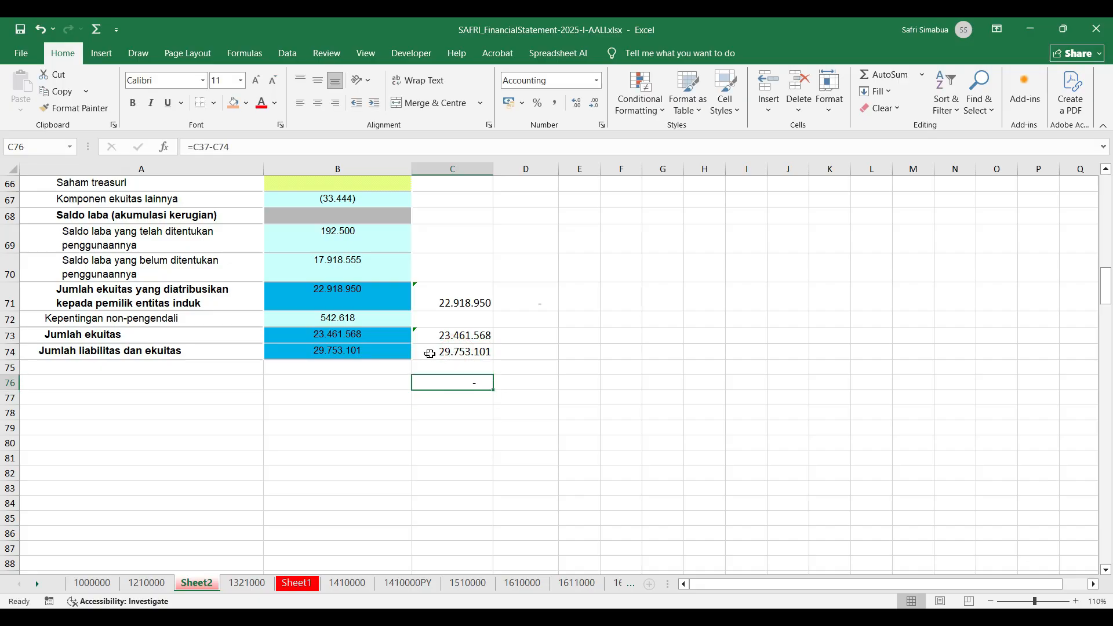
Step: Delete row 1 containing the [1210000] statement of financial position title
left_click(59, 337)
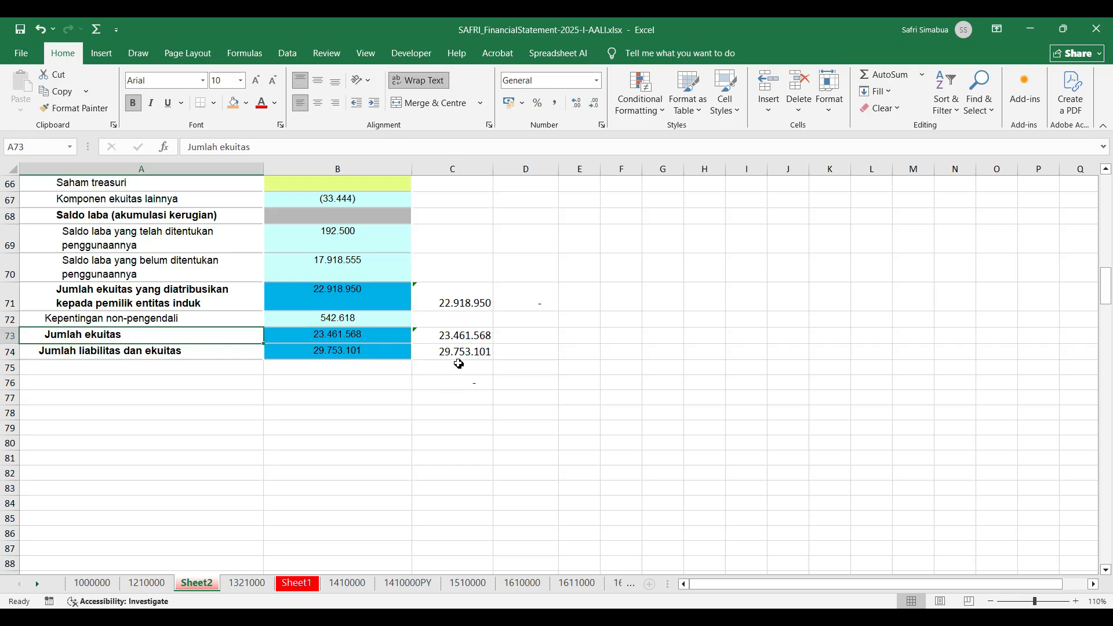
left_click(489, 419)
scroll(468, 323, "up", 14)
left_click(468, 326)
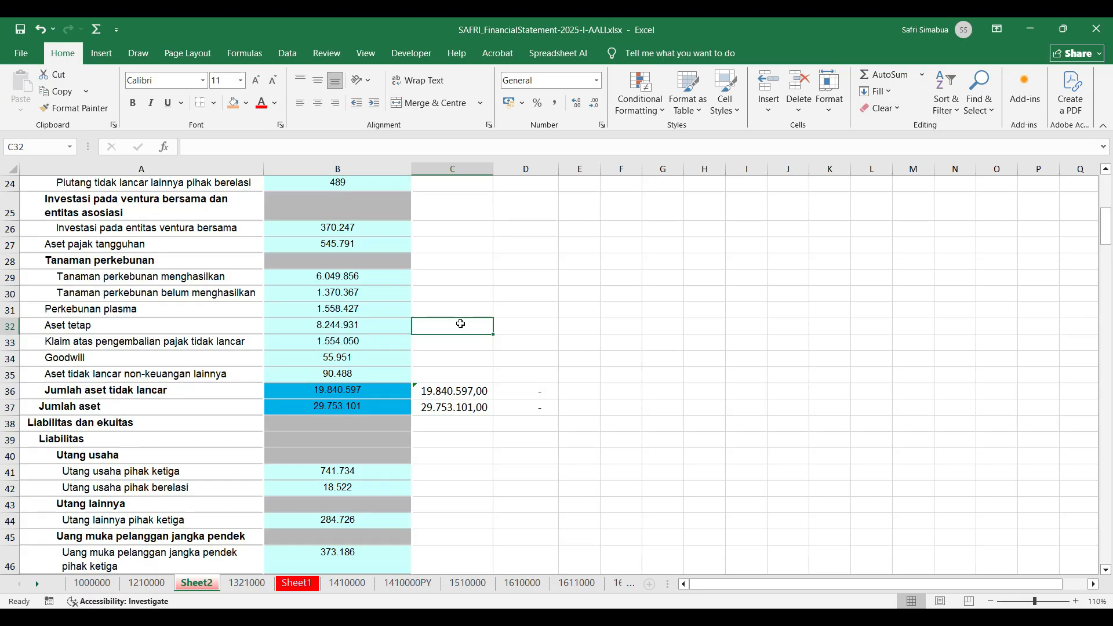
scroll(448, 312, "up", 8)
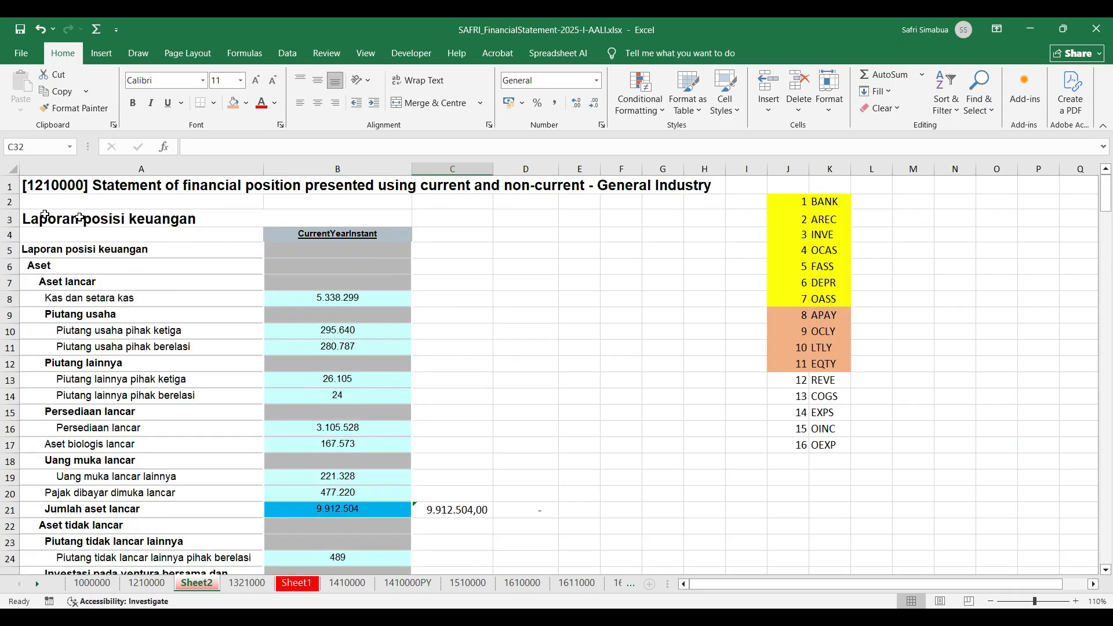
left_click(8, 184)
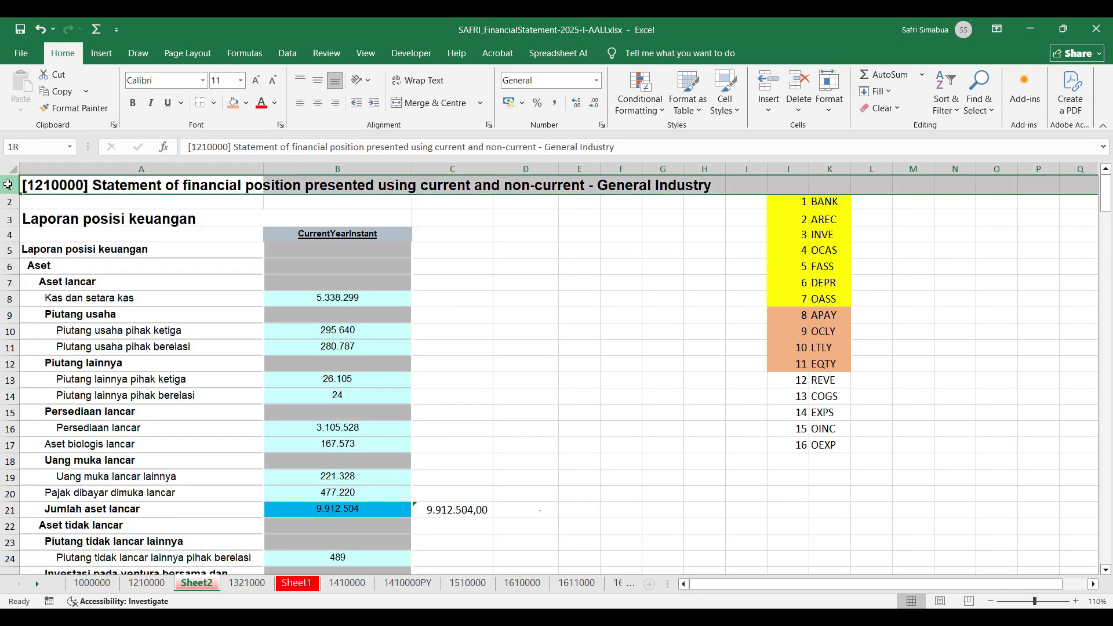
right_click(6, 184)
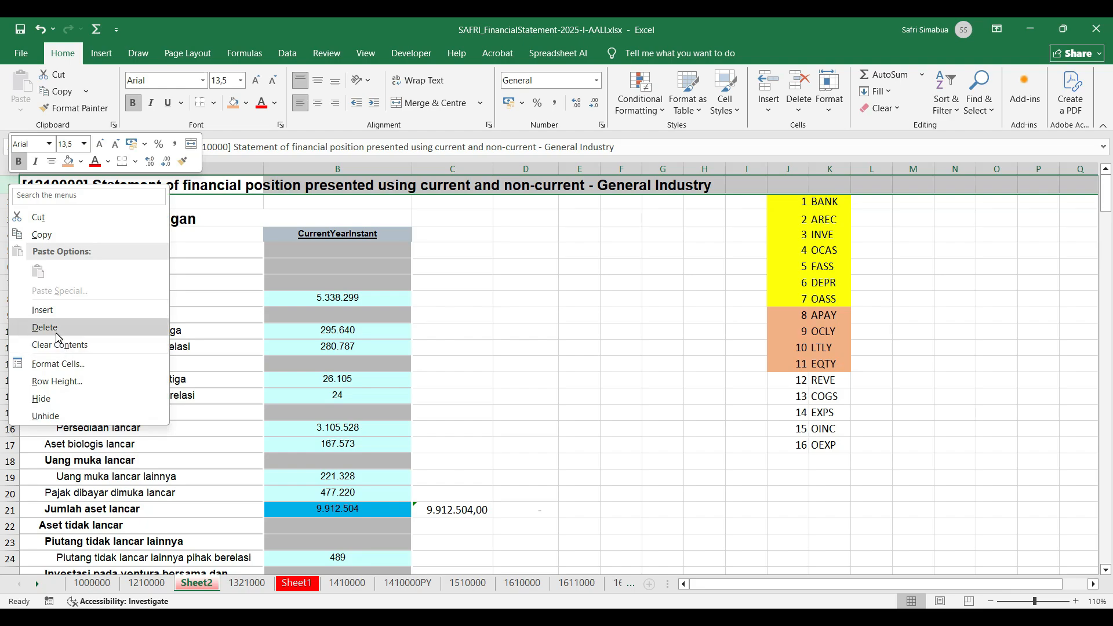
left_click(54, 330)
left_click(401, 277)
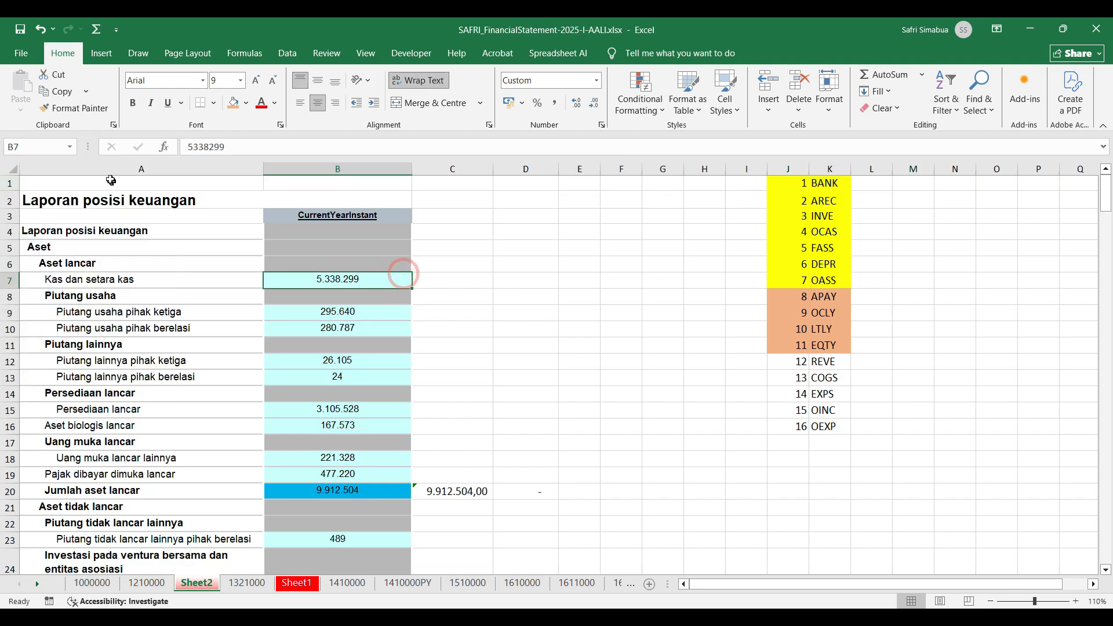
left_click(353, 184)
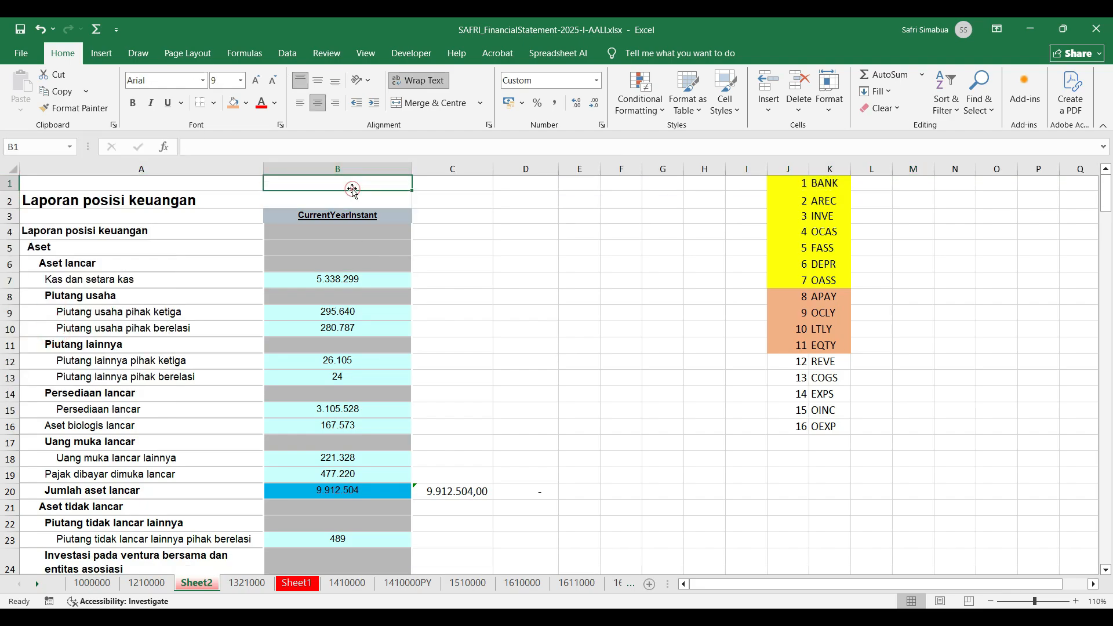
type("n")
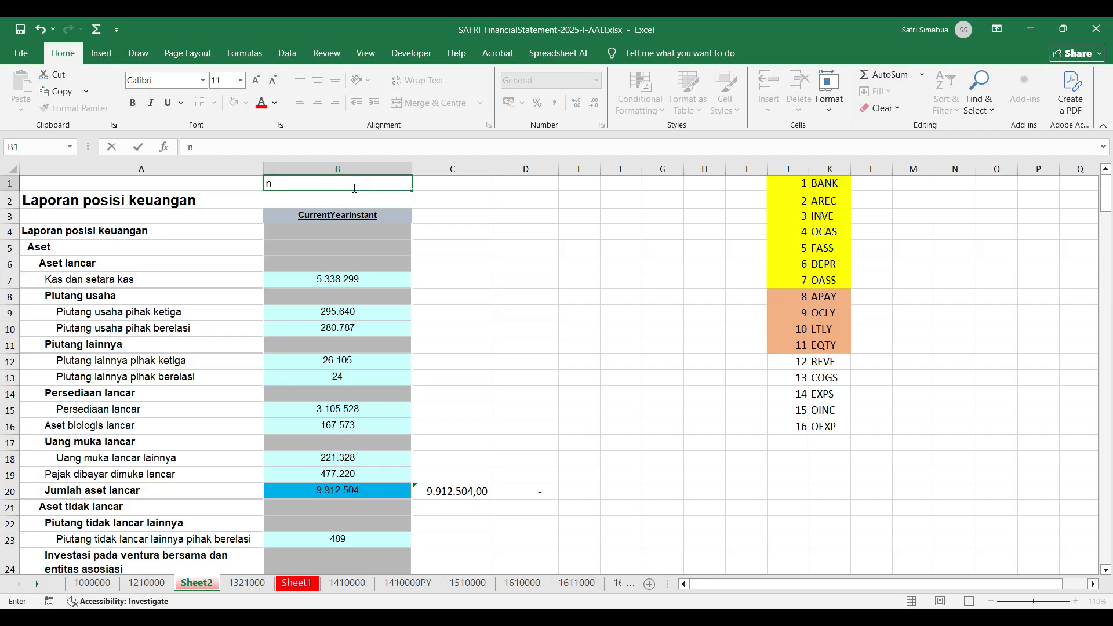
left_click(562, 323)
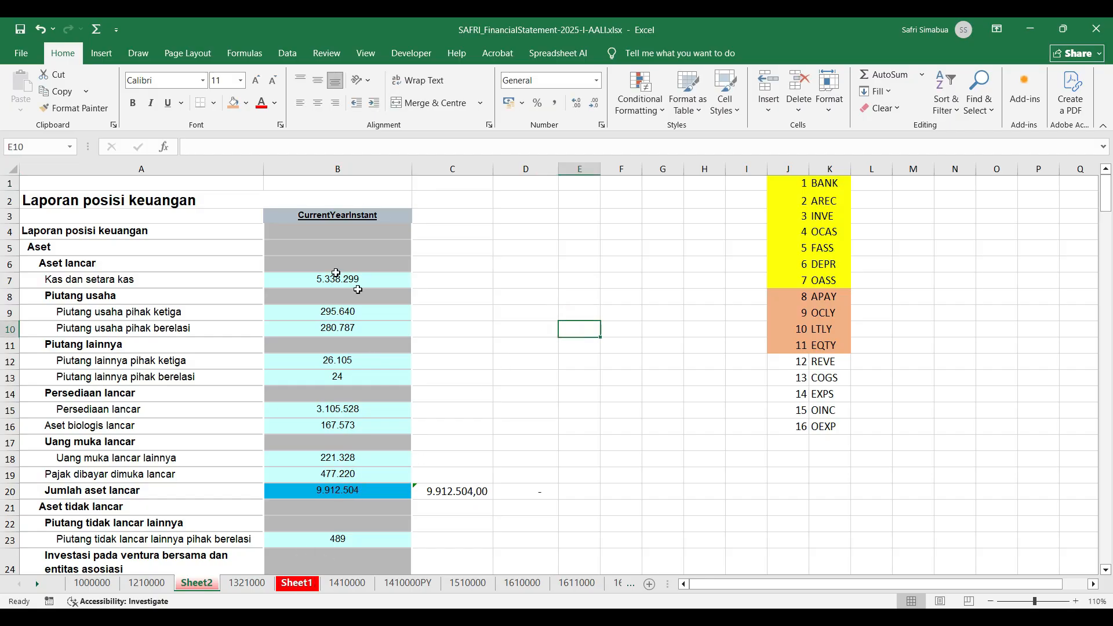
Step: Copy the account header row A1:D1 from Sheet1 and paste it at E19 on Sheet2 as a reference
left_click(296, 584)
left_click_drag(99, 192, 493, 189)
key("ctrl+c")
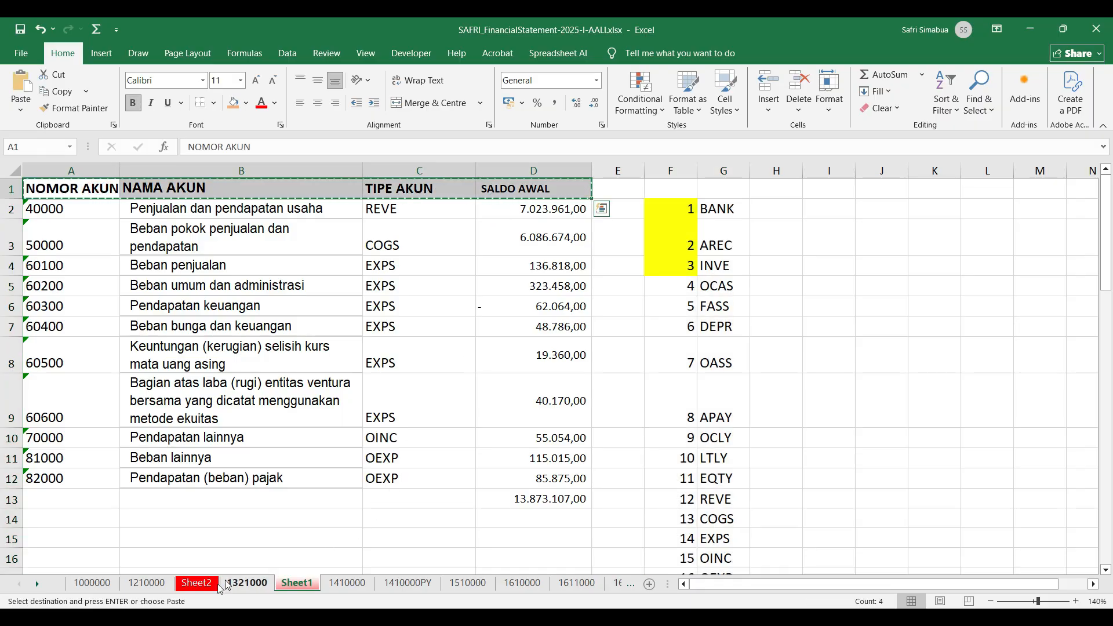
key("ctrl+Page_Up")
key("ctrl+Page_Up")
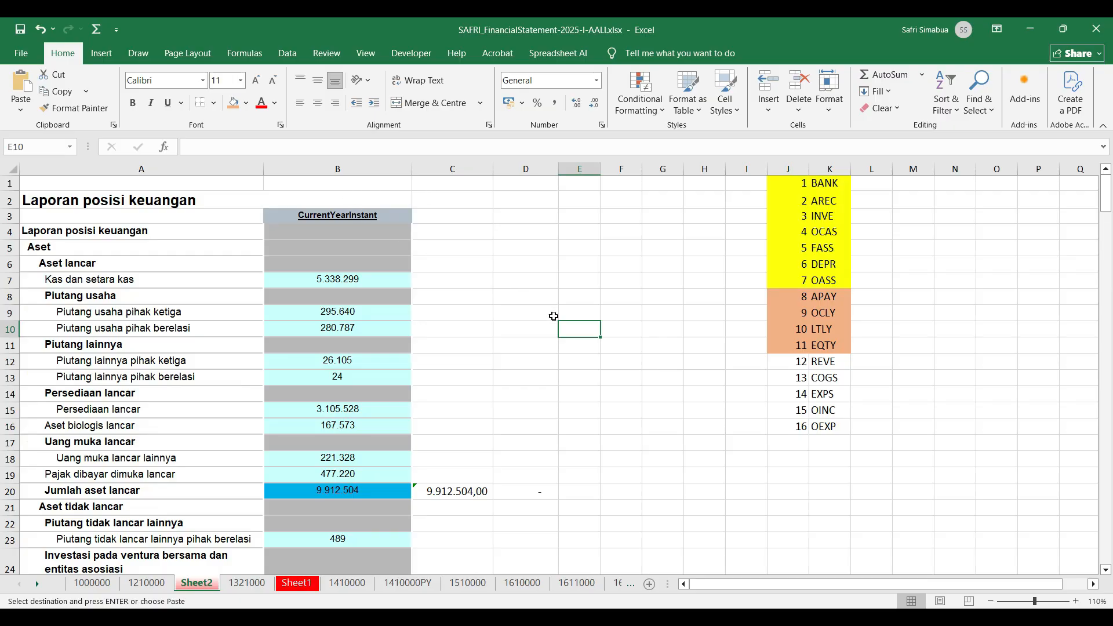
left_click(558, 474)
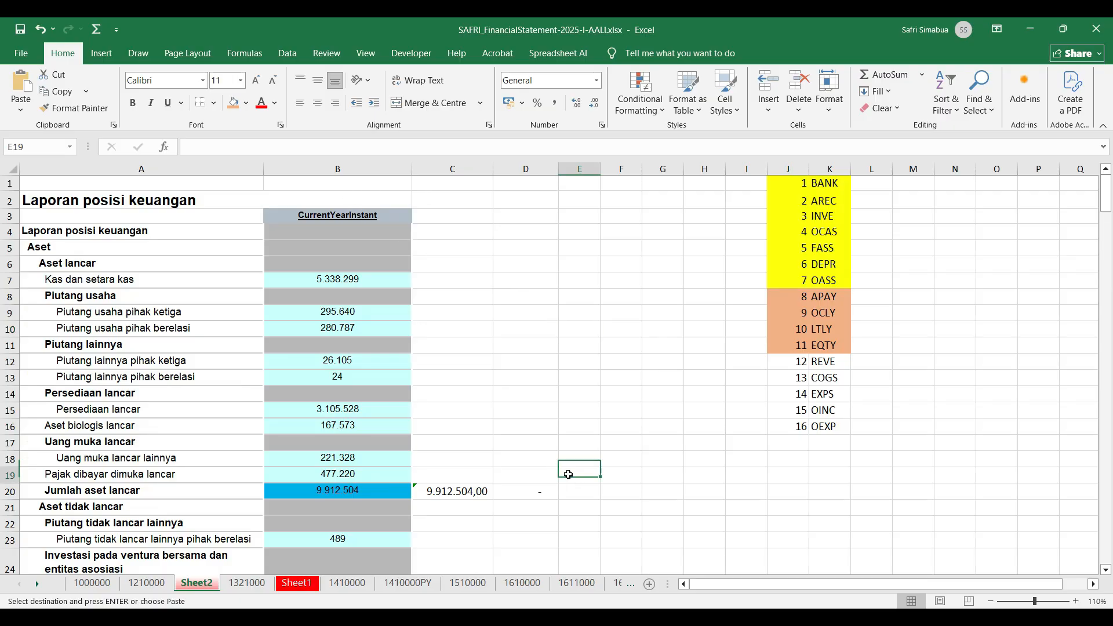
key("ctrl+v")
left_click(625, 444)
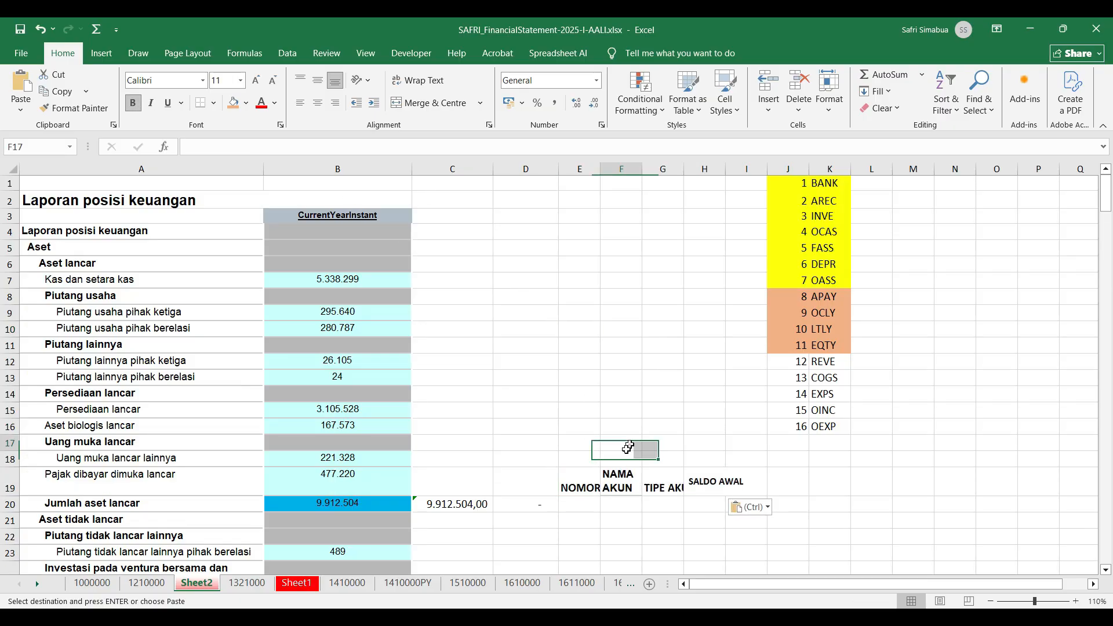
Step: Enter the heading NAMA AKUN in A1 above the line item names
left_click(112, 187)
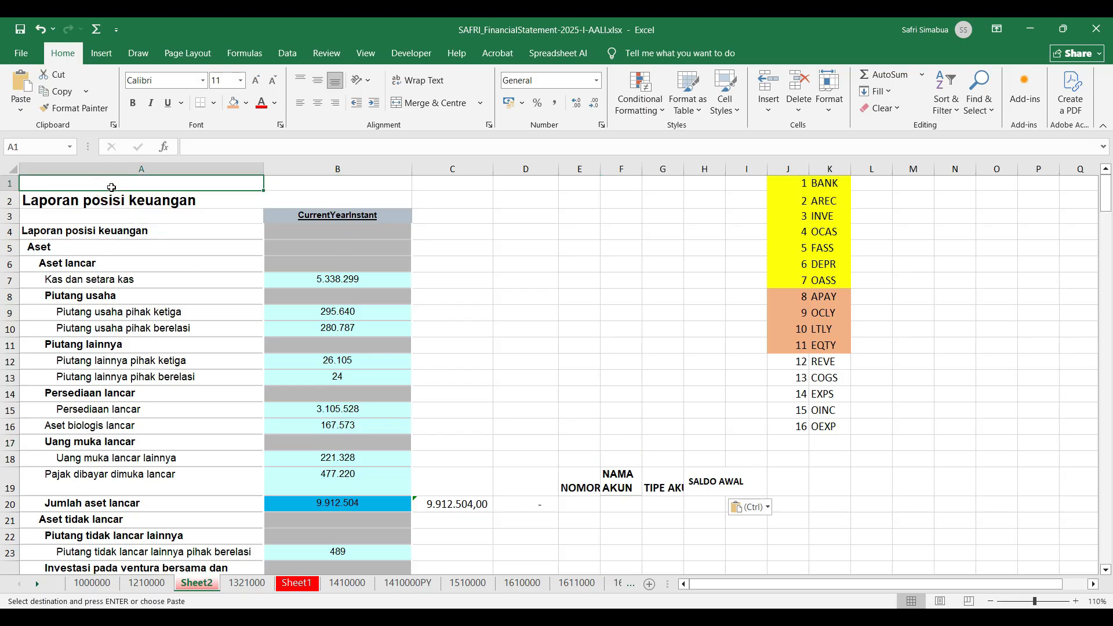
type("NAMA AKUN")
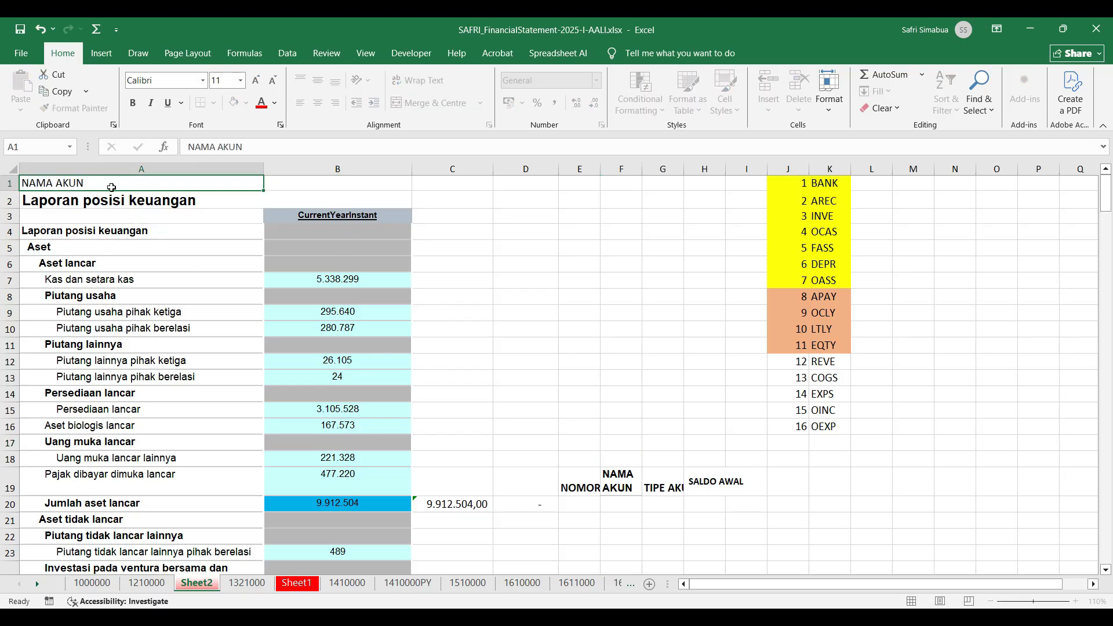
key("Tab")
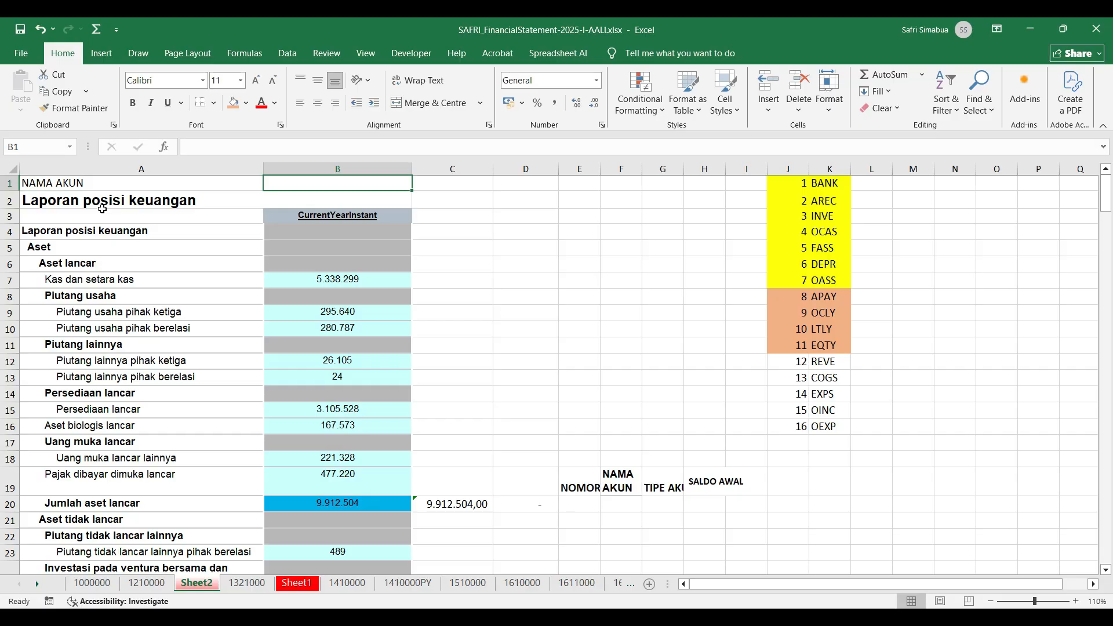
Step: Insert a blank column between the account names and the CurrentYearInstant values
left_click(323, 169)
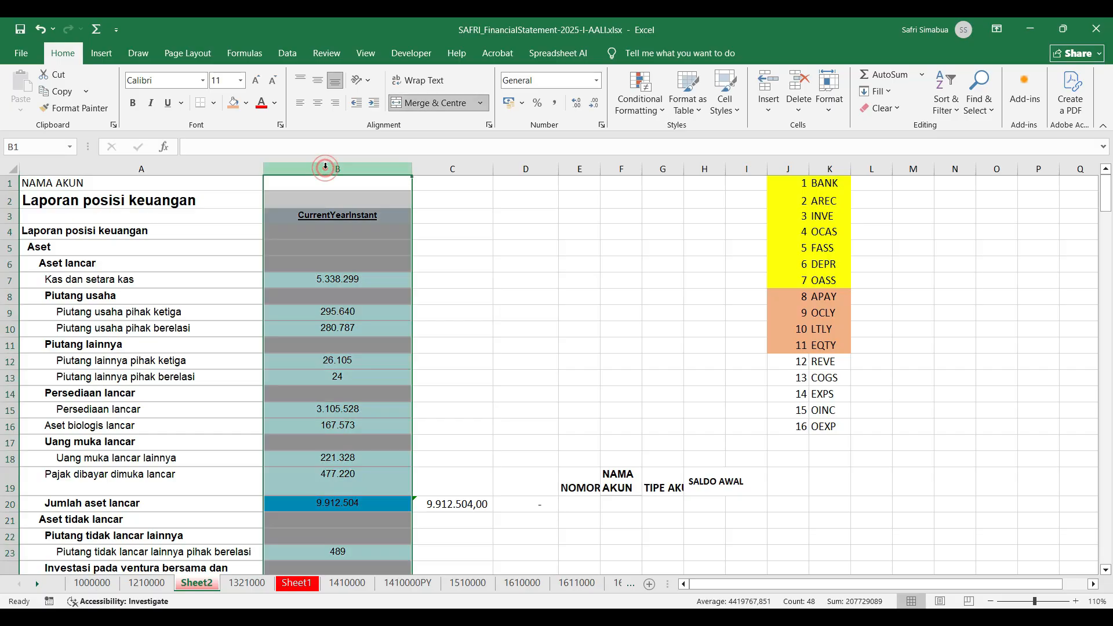
right_click(325, 169)
left_click(381, 297)
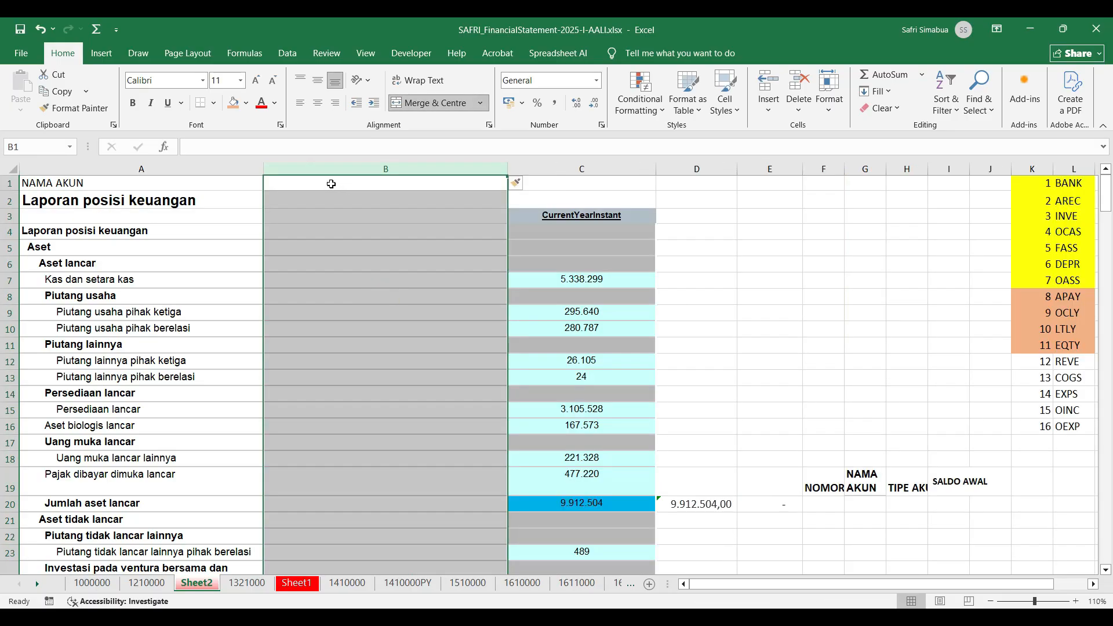
Step: Enter the headings TIPE AKUN in B1 and SALDO AWAL in C1
left_click(331, 181)
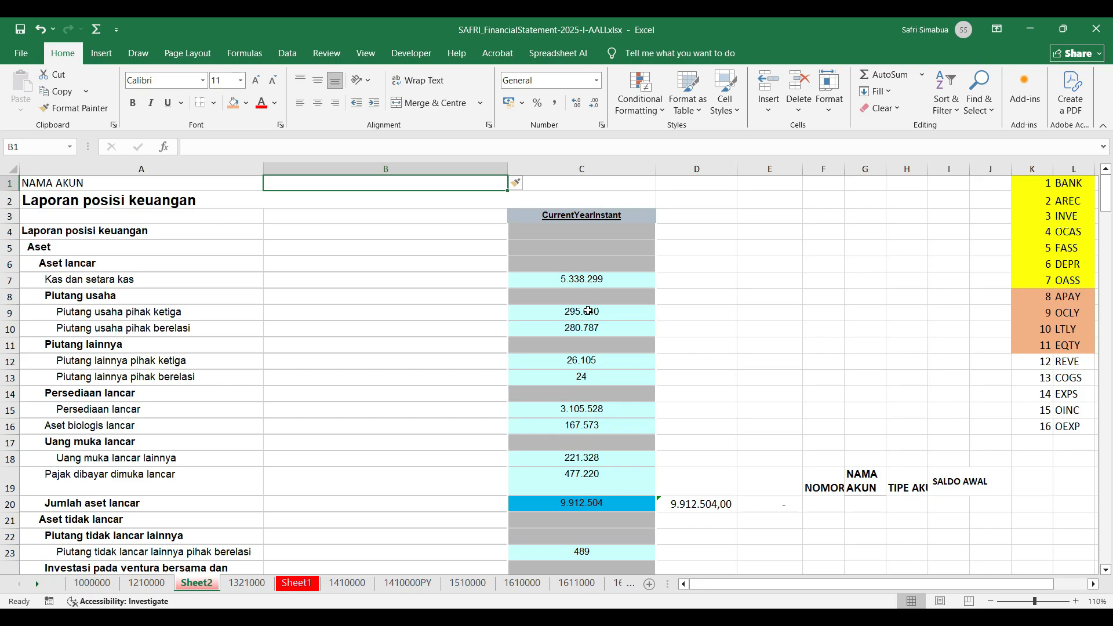
type("TIPE AKUN")
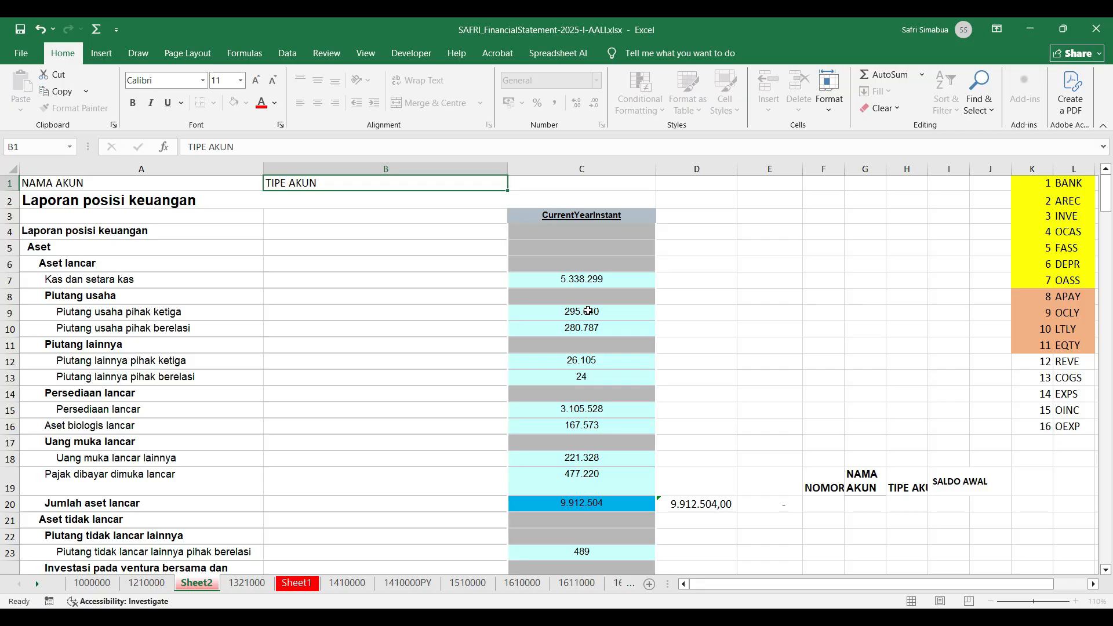
key("Right")
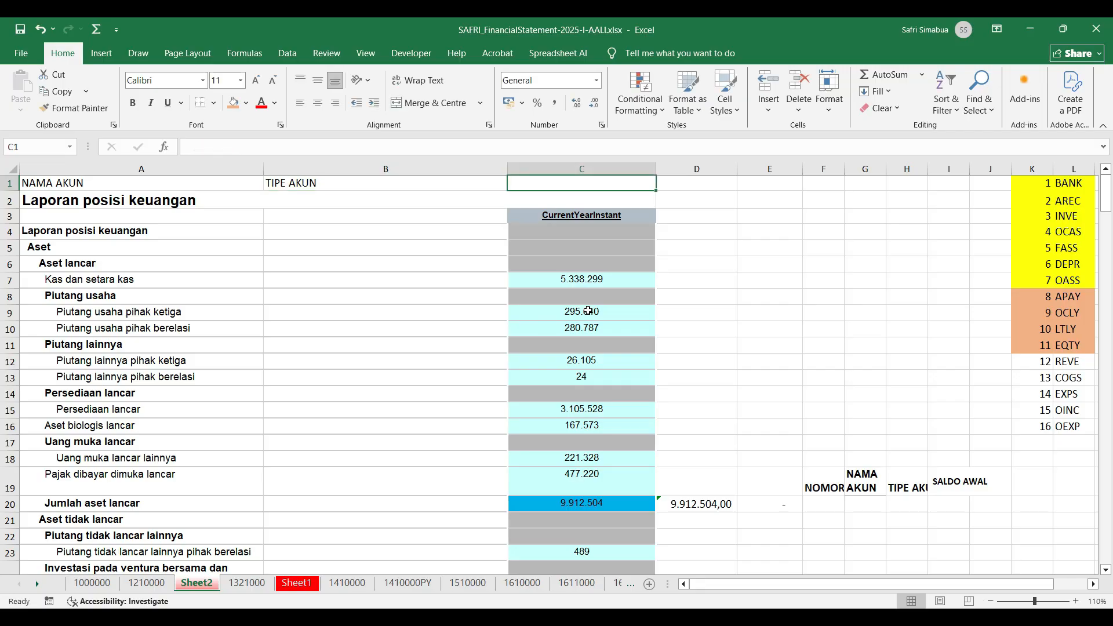
type("SALDO A")
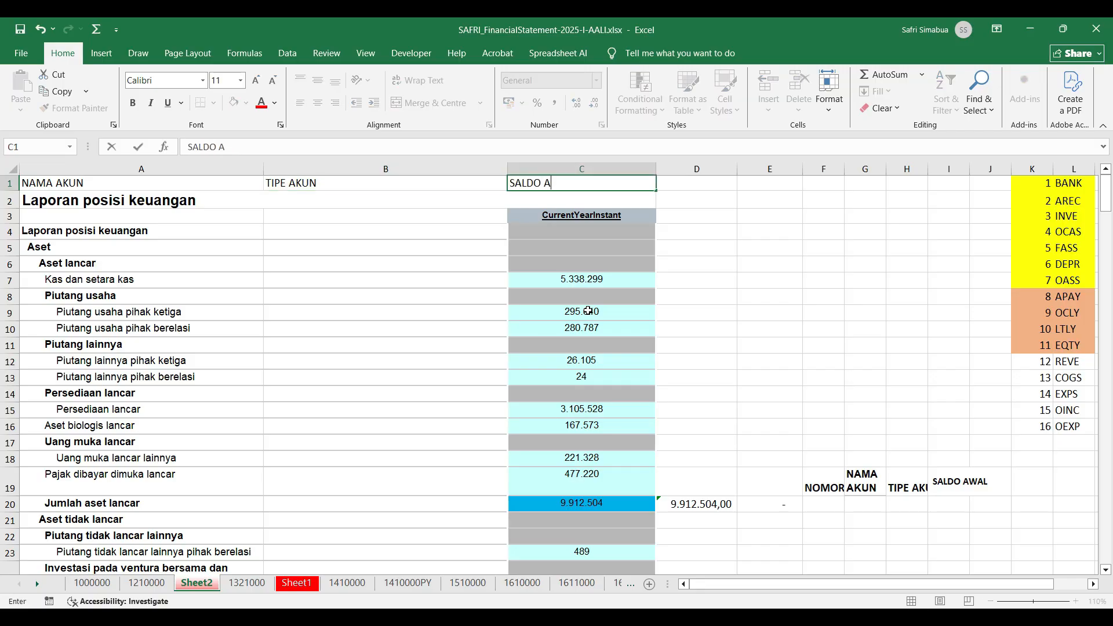
type("WAL")
left_click(323, 361)
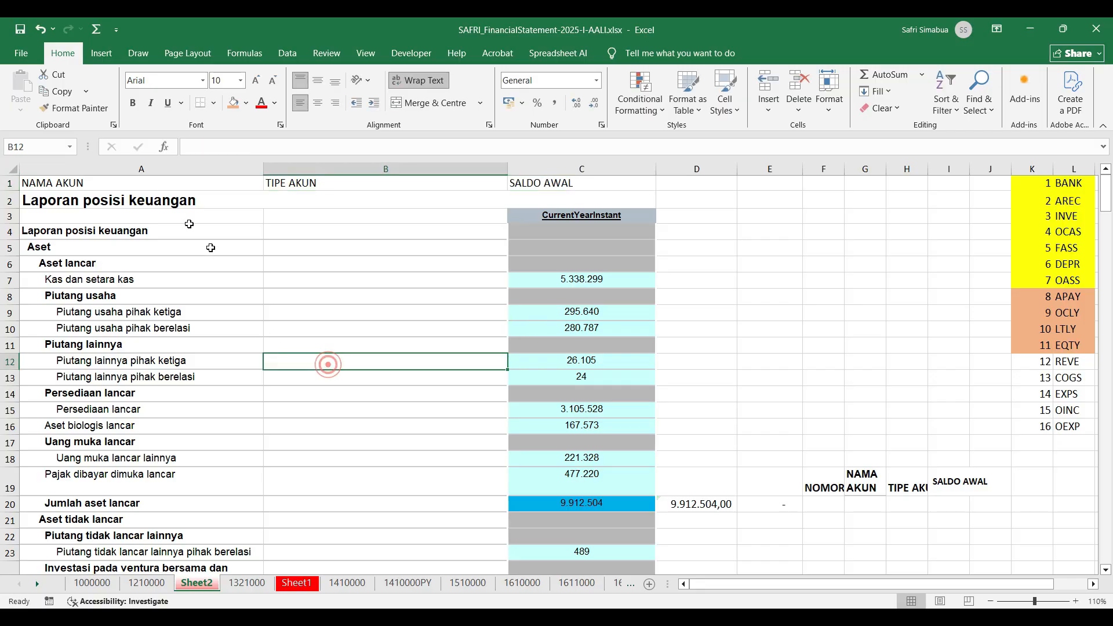
Step: Insert six blank columns before the NAMA AKUN column
left_click(112, 168)
right_click(112, 168)
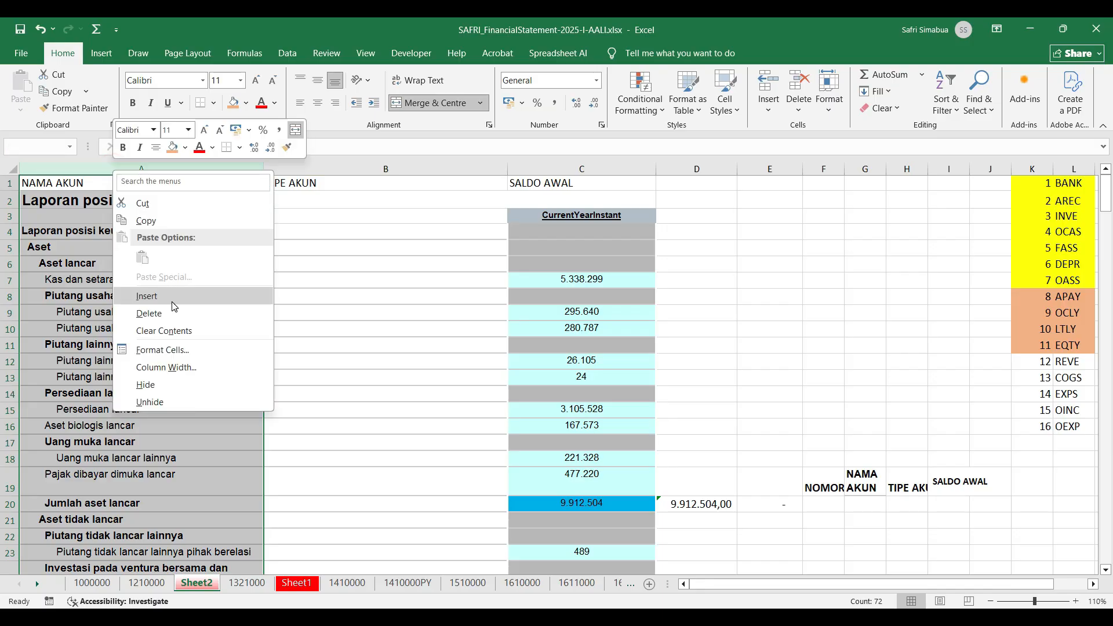
left_click(165, 295)
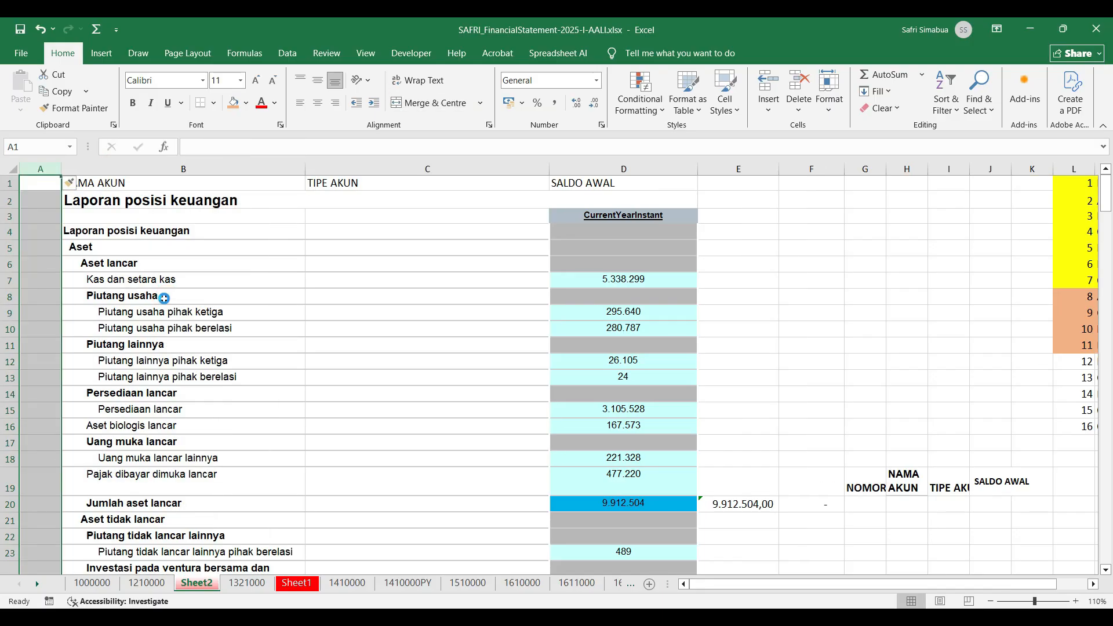
key("F4")
key("F4")
key("F4")
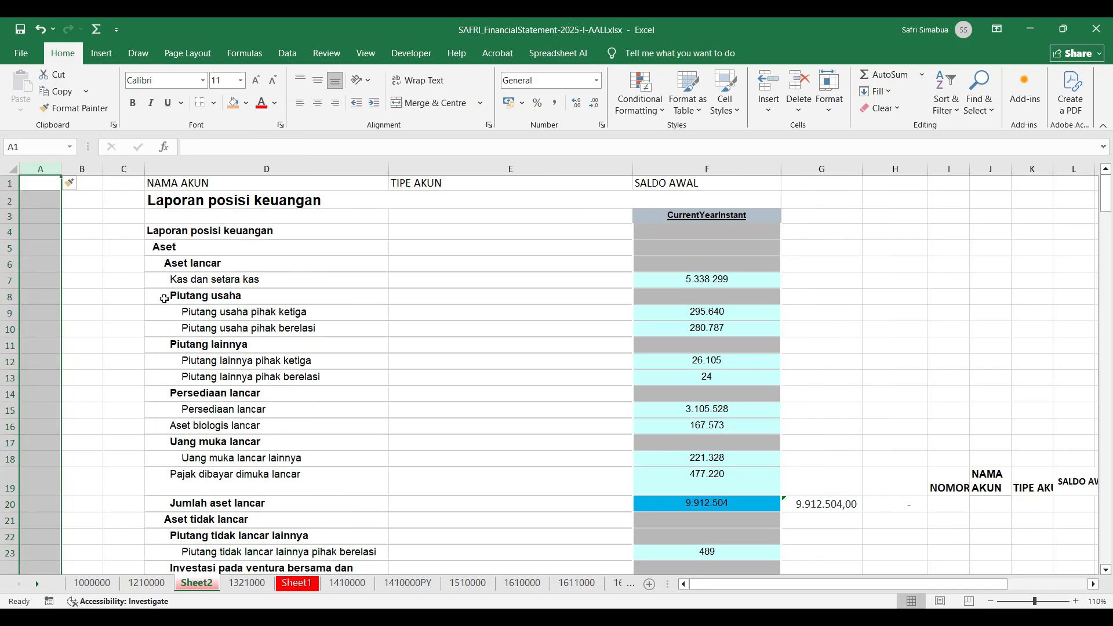
key("F4")
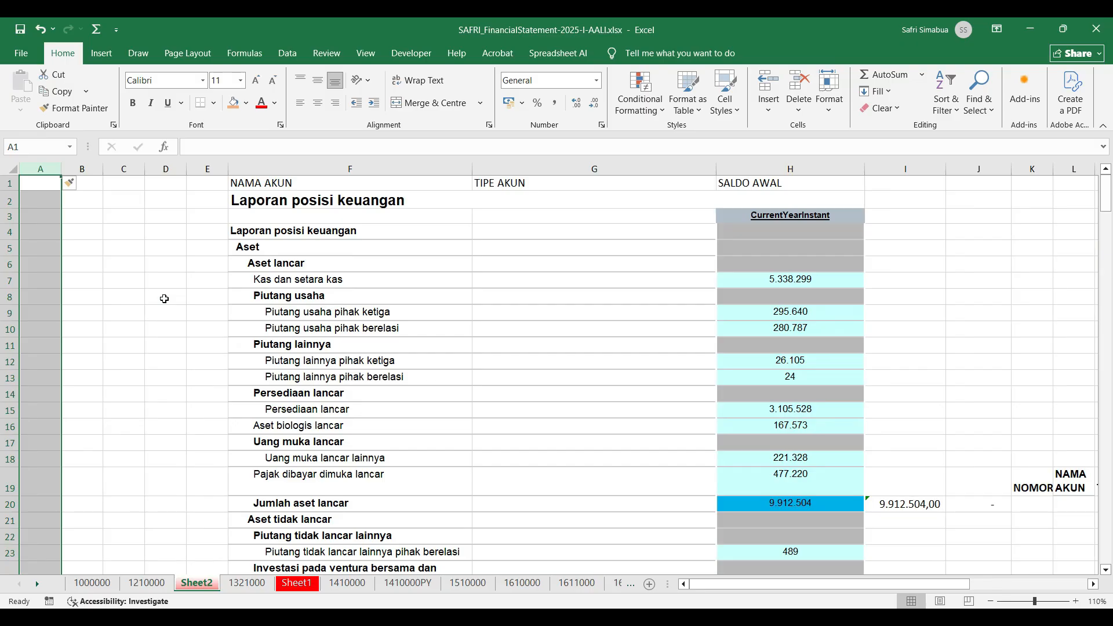
key("F4")
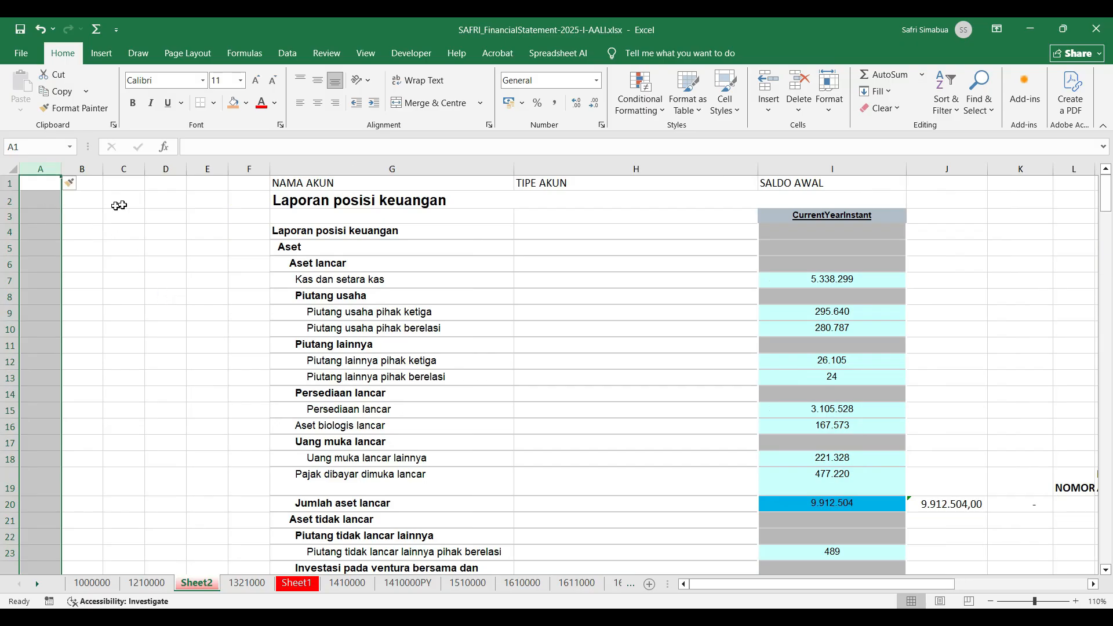
Step: Enter the heading NO. AKUN in F1 and narrow the TIPE AKUN column
left_click(250, 183)
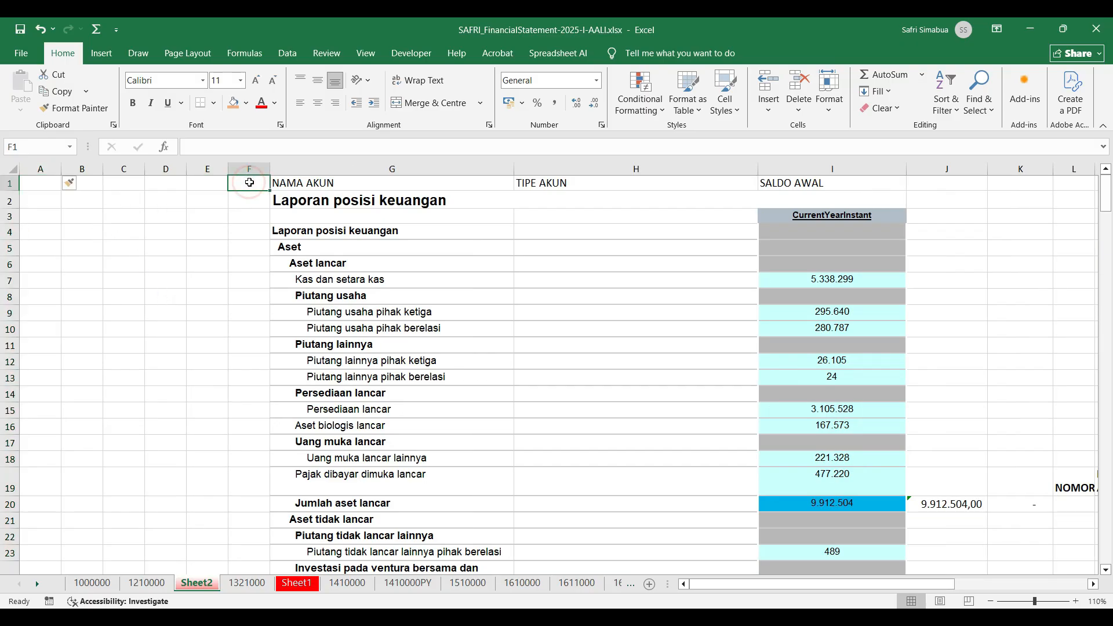
type("NO. AKUN")
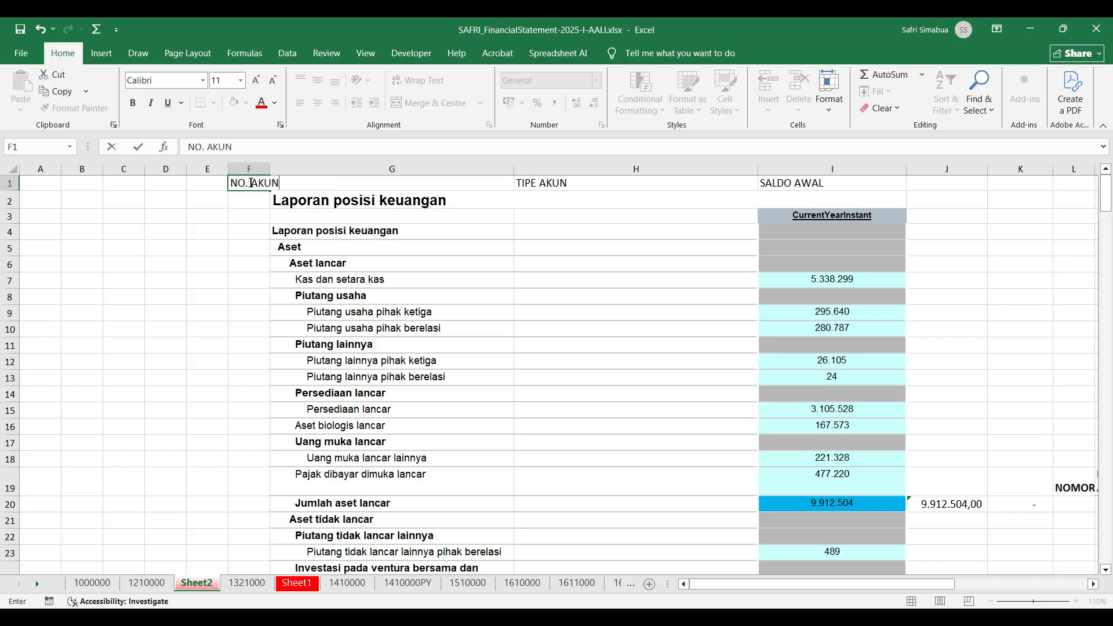
left_click(308, 295)
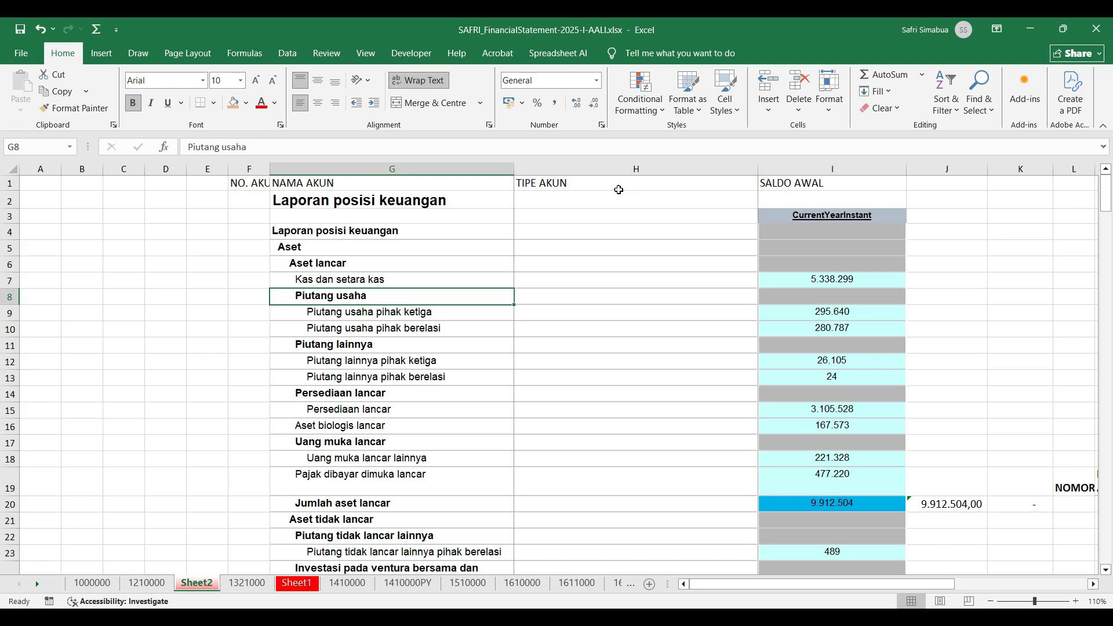
left_click_drag(759, 170, 618, 190)
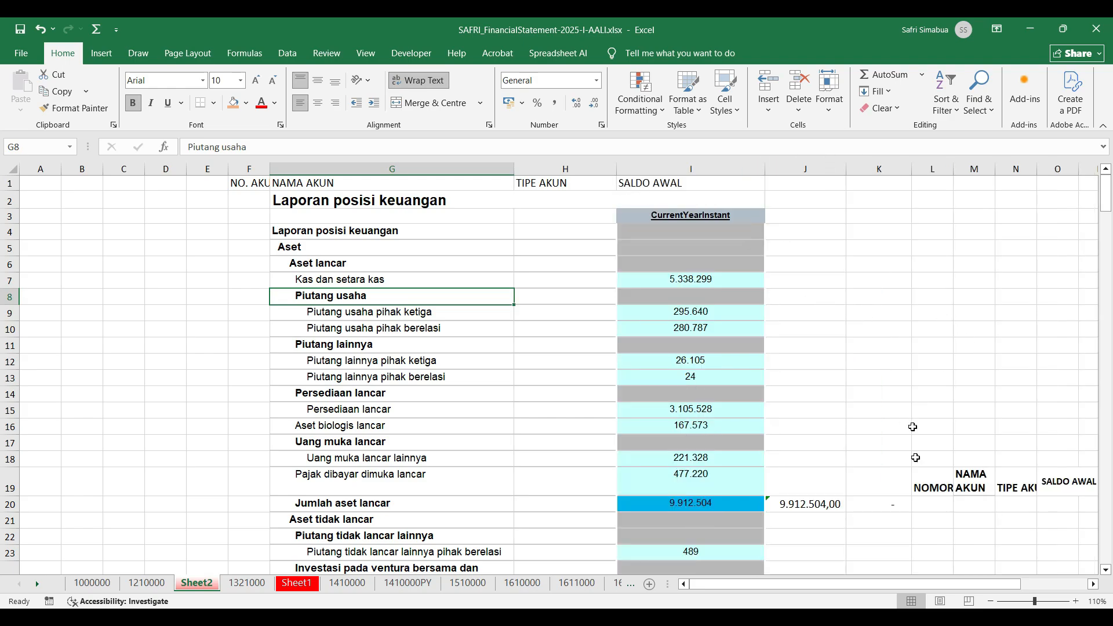
Step: Delete columns K to O, which hold the spare heading cells between the check formulas and the account type code list
left_click_drag(995, 585, 1070, 582)
left_click_drag(754, 172, 932, 199)
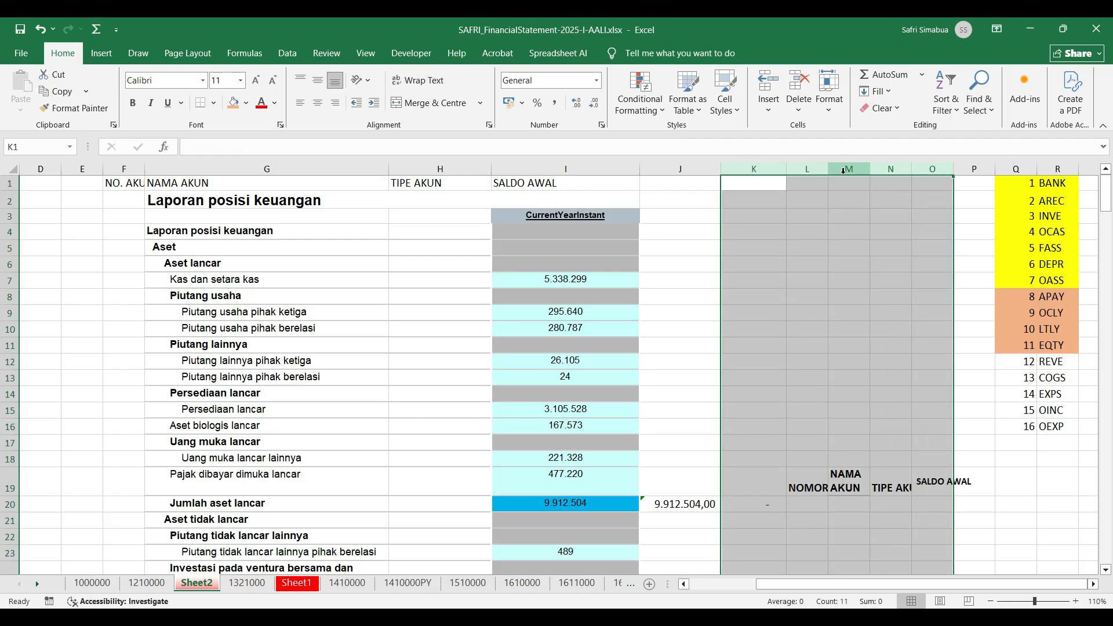
right_click(846, 169)
left_click(860, 315)
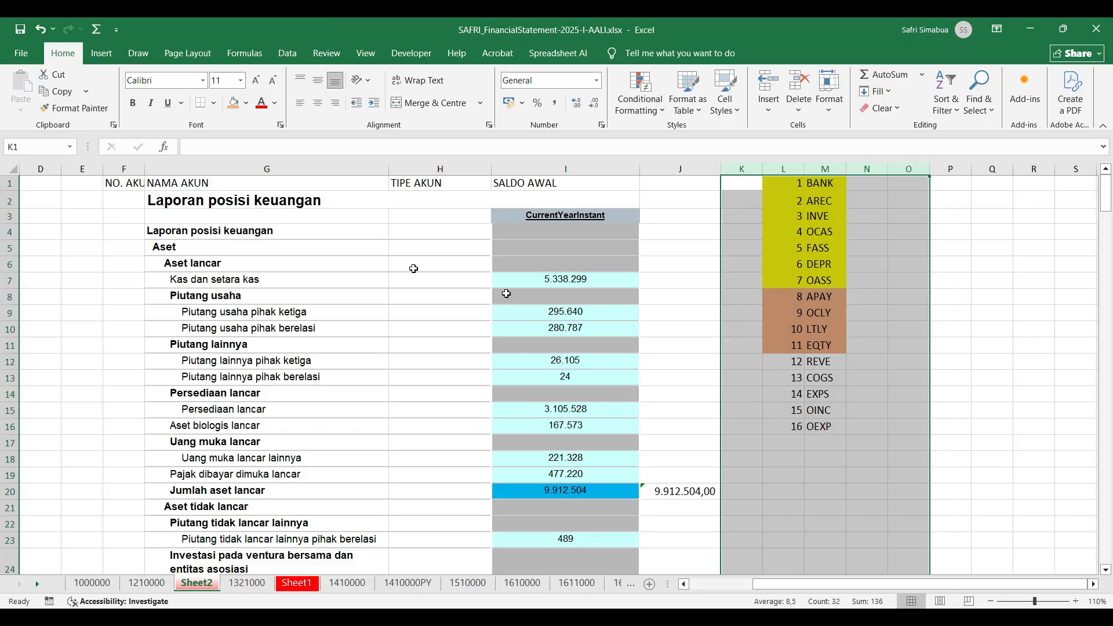
left_click(440, 245)
left_click(697, 266)
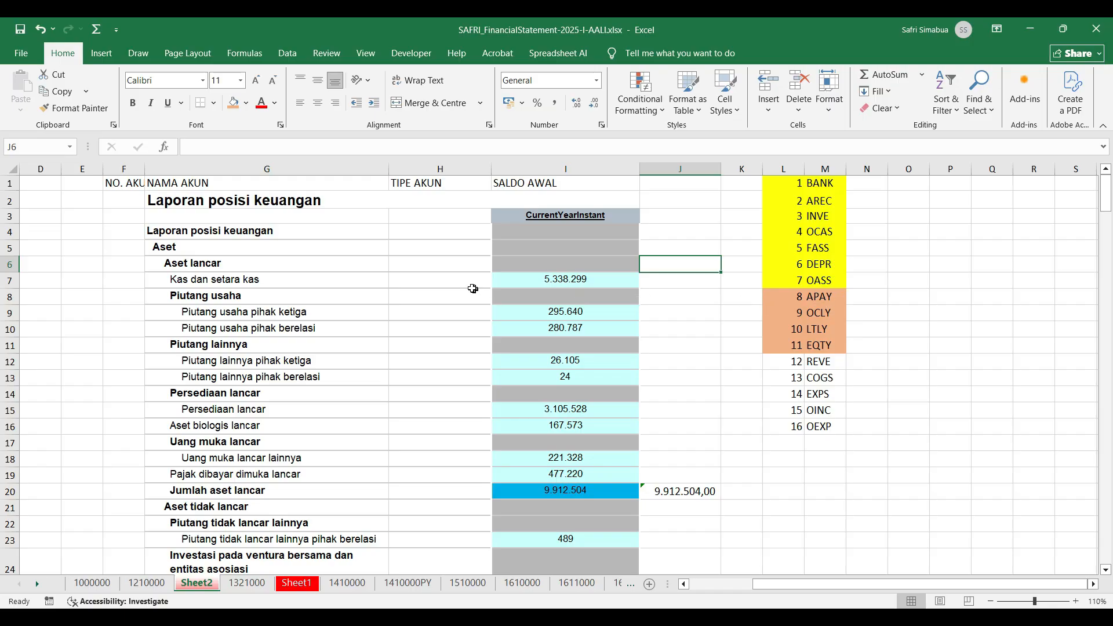
Step: Enter the account type BANK in H7 for Kas dan setara kas
left_click(421, 278)
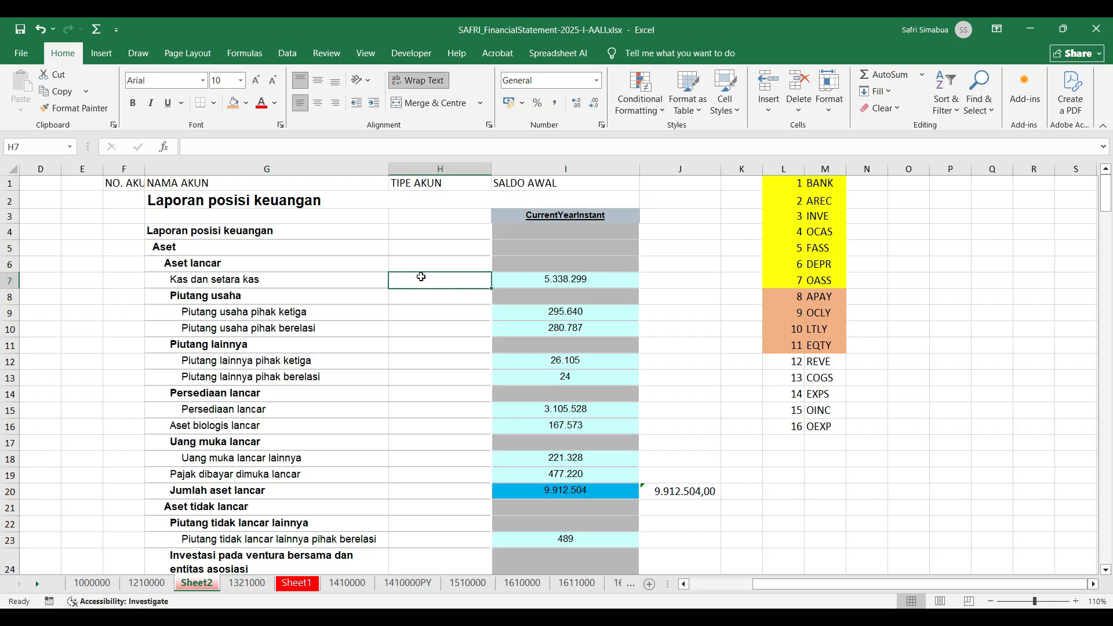
type("BANK")
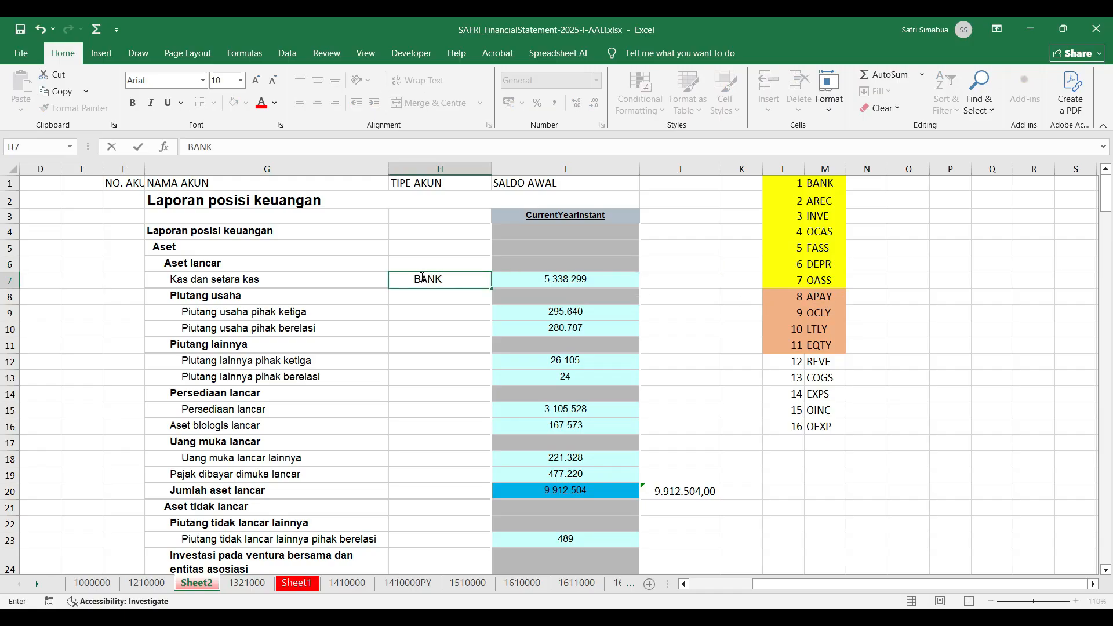
key("Return")
key("Return")
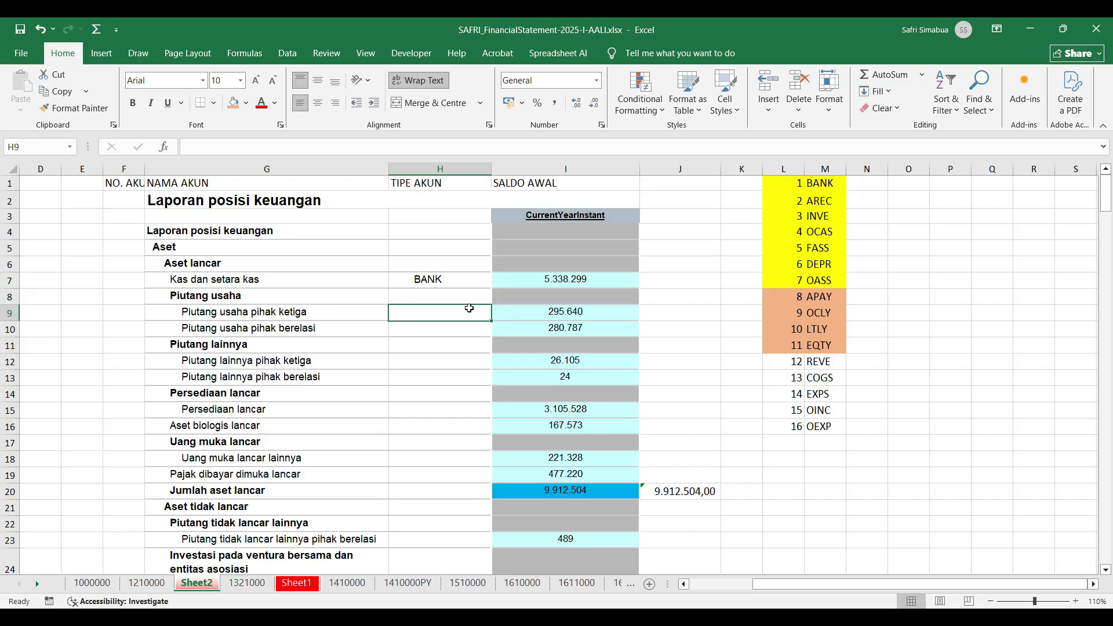
Step: Enter the account type AREC for the Piutang usaha rows H8:H10 and fill it down through the Piutang lainnya rows to H13
type("AREC")
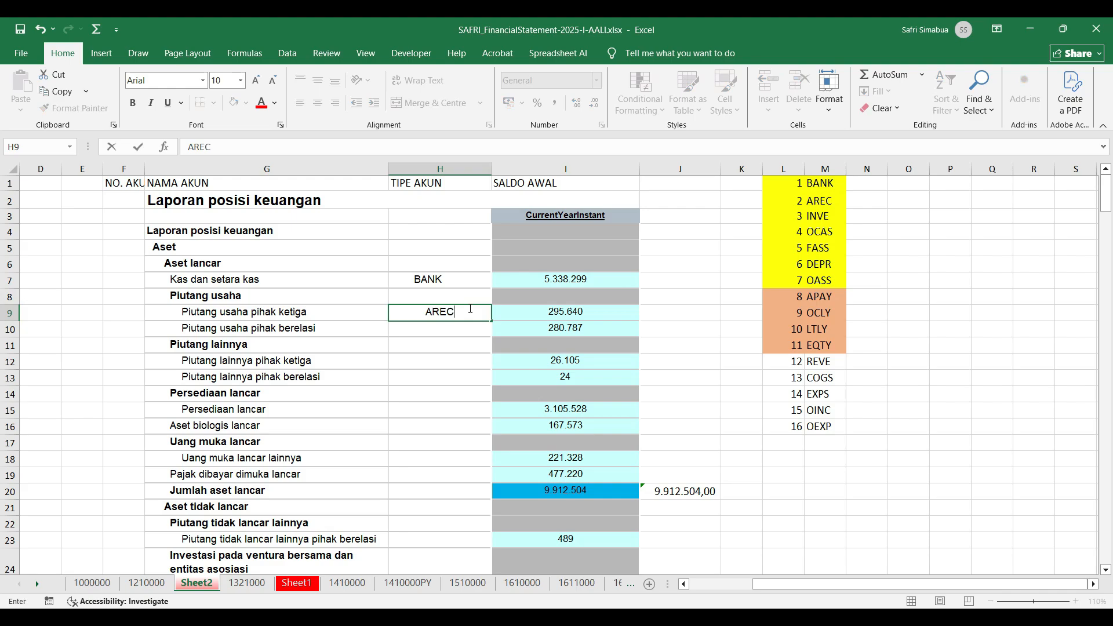
key("Return")
type("AREC")
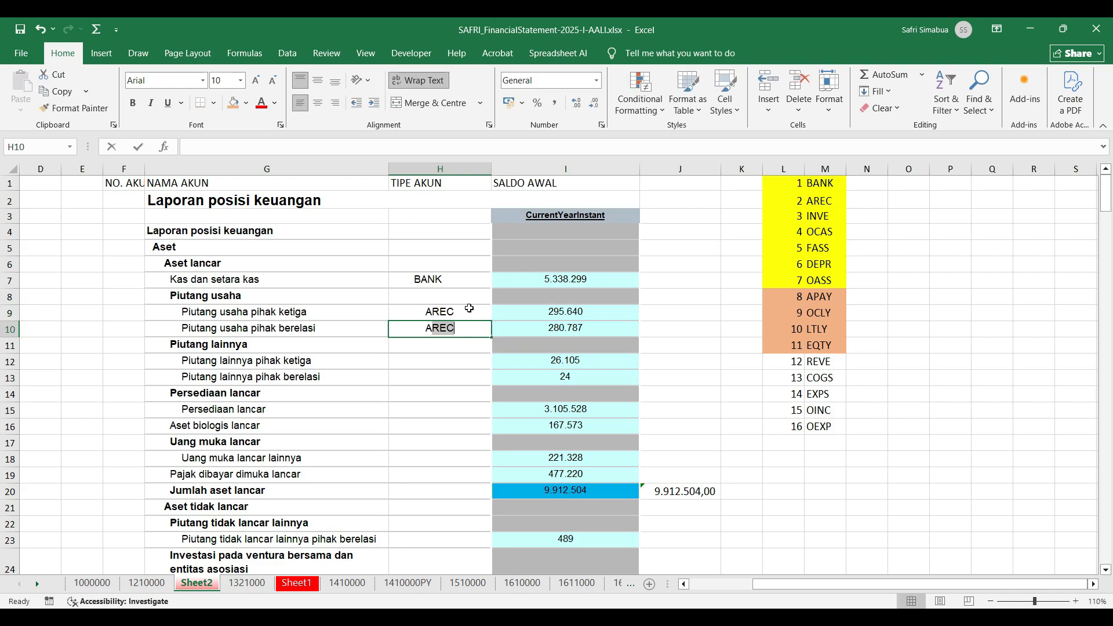
left_click(225, 297)
left_click(440, 296)
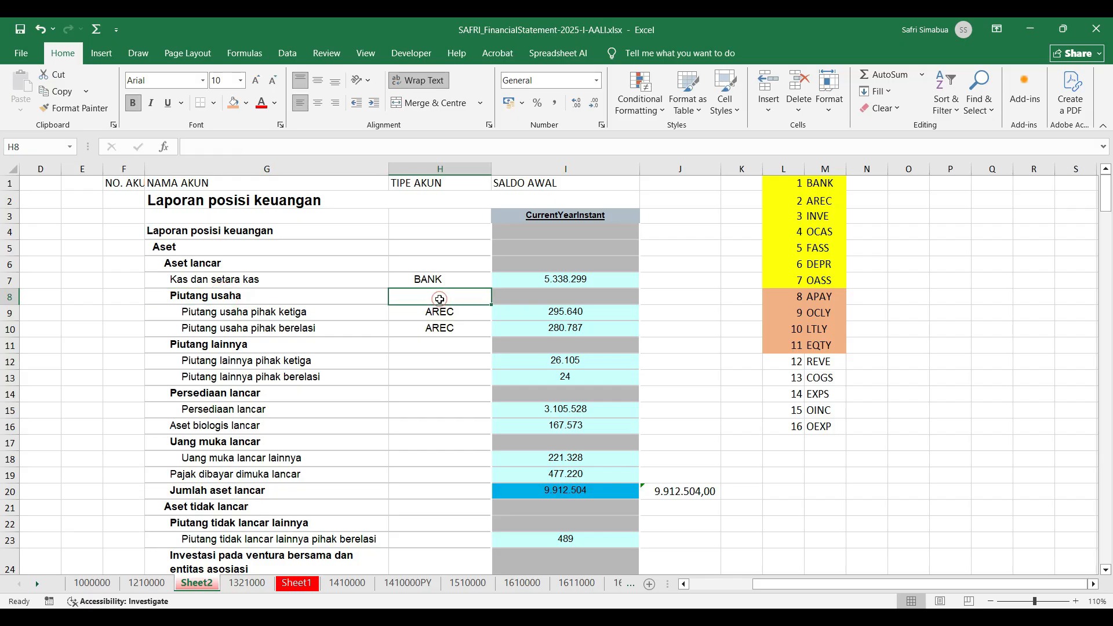
type("AREC")
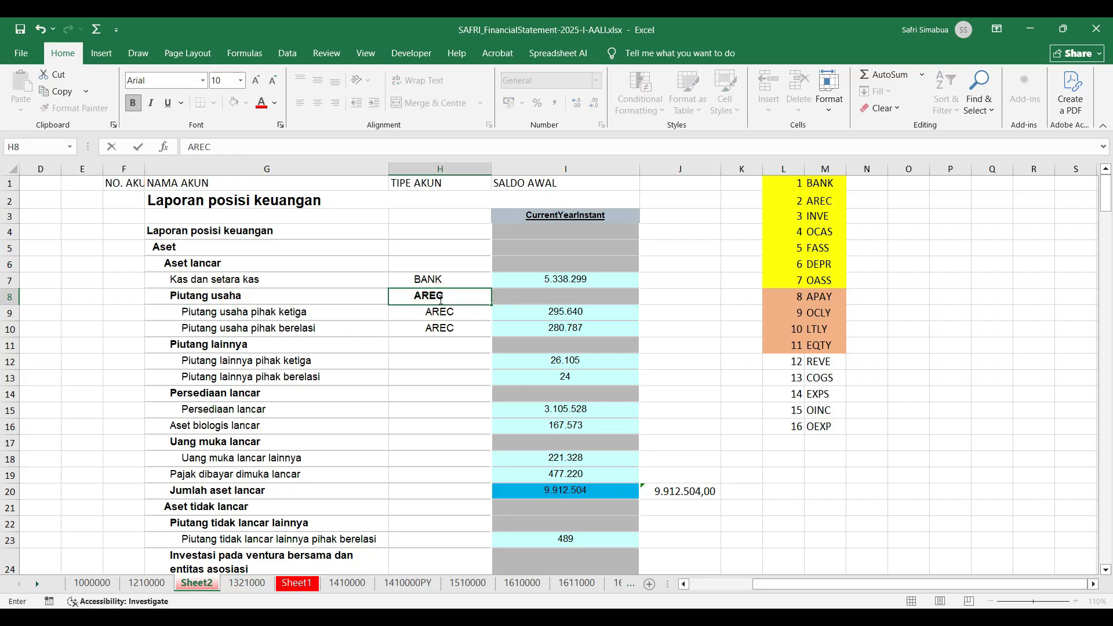
left_click(432, 329)
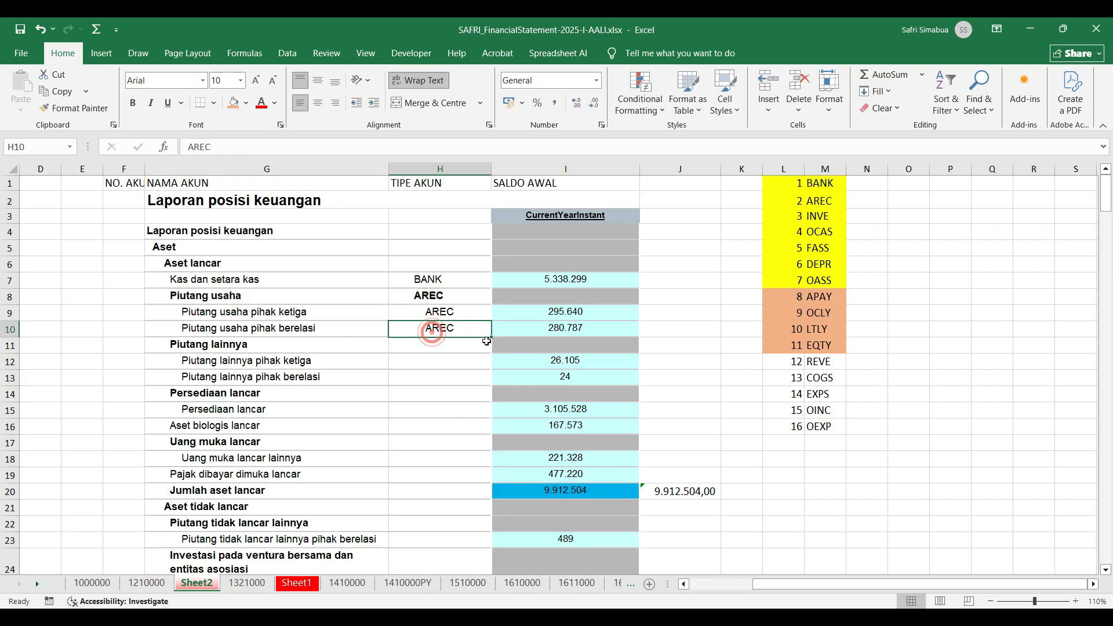
left_click_drag(490, 337, 476, 381)
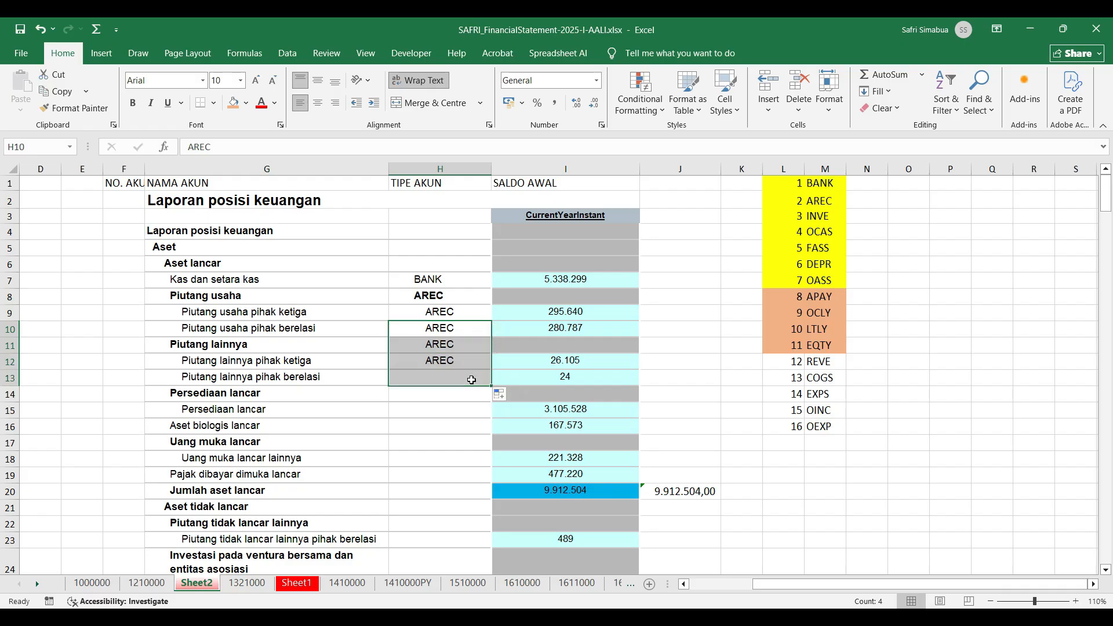
Step: Enter the account type INVE in H14 for Persediaan lancar and fill it down to Aset biologis lancar in H16
left_click(428, 396)
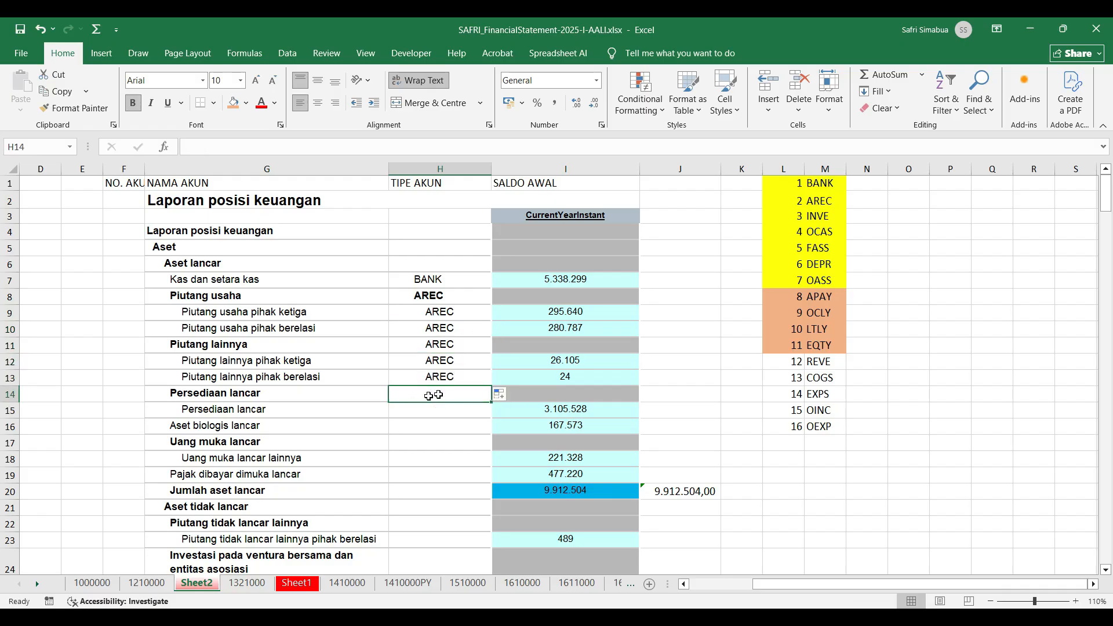
type("INVE")
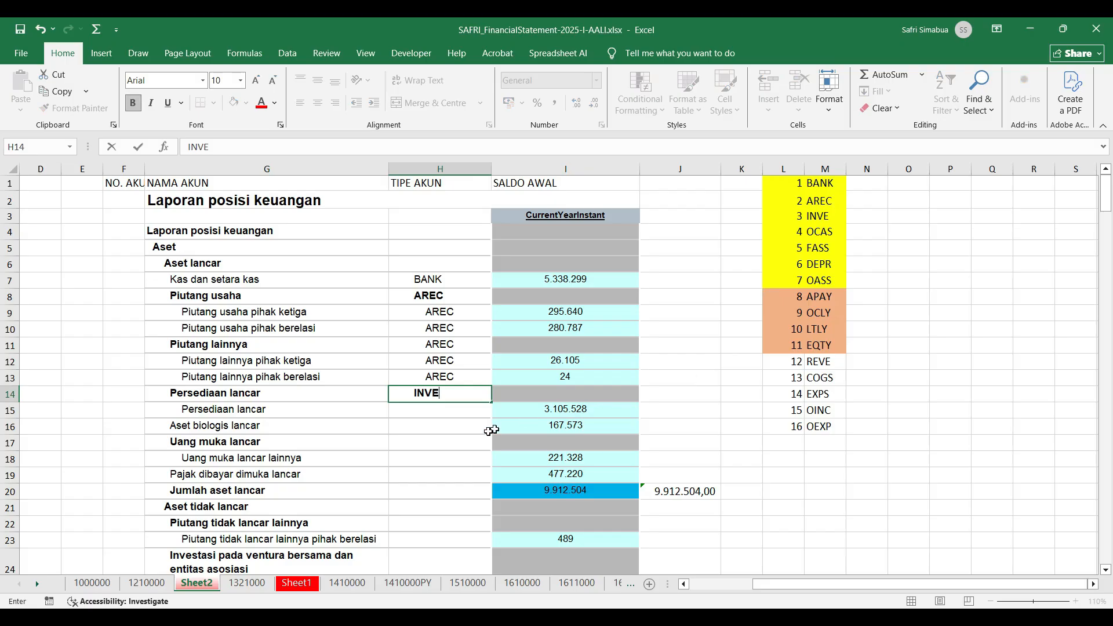
left_click(433, 441)
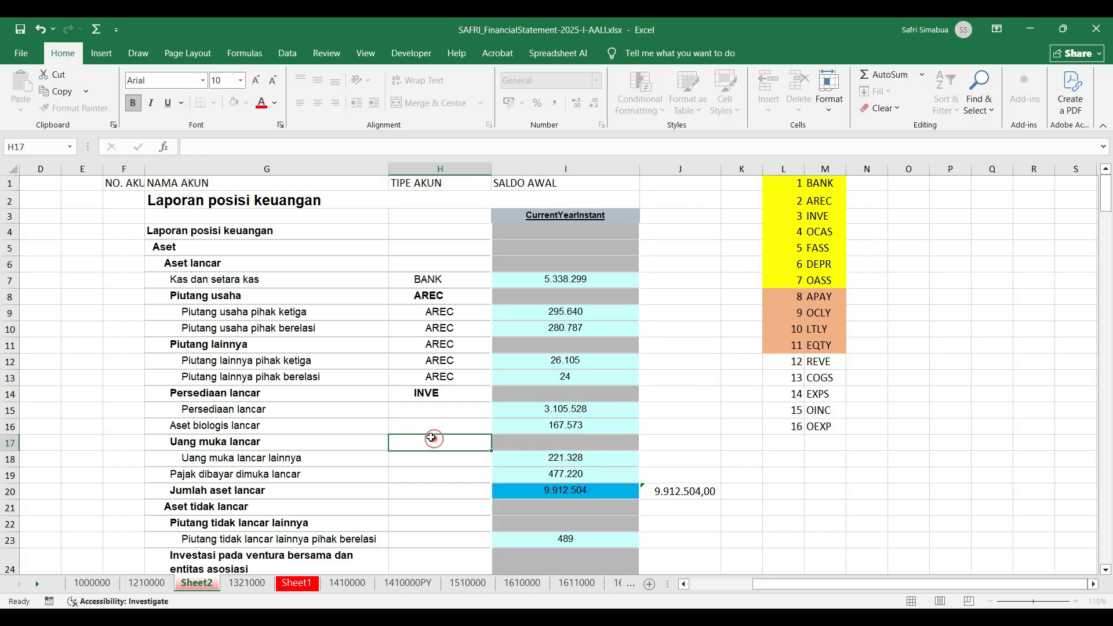
scroll(435, 441, "down", 1)
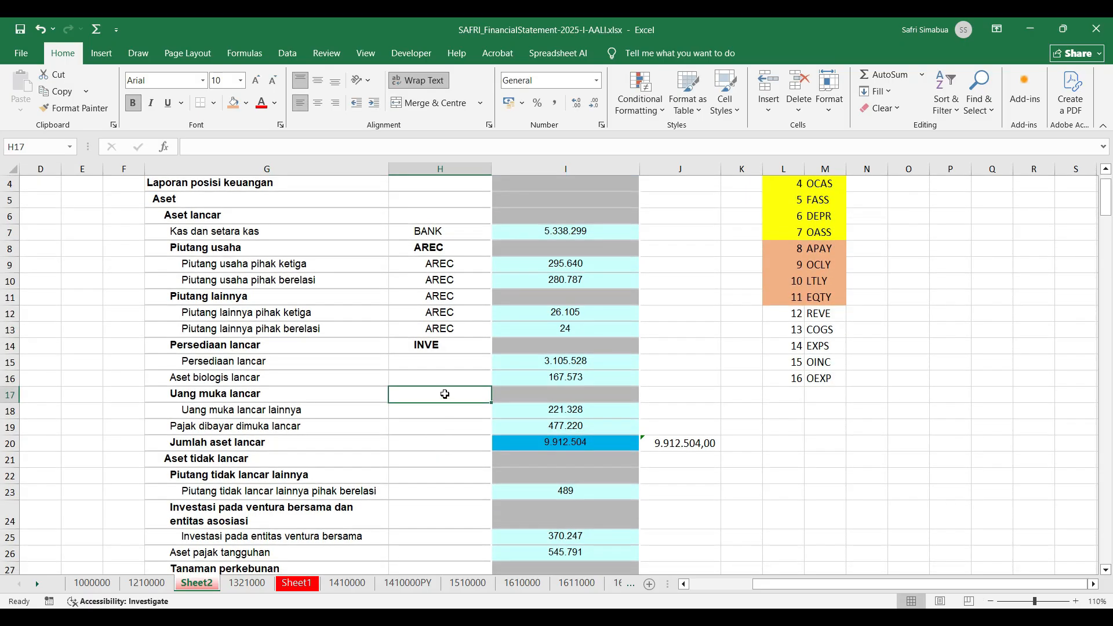
left_click(428, 343)
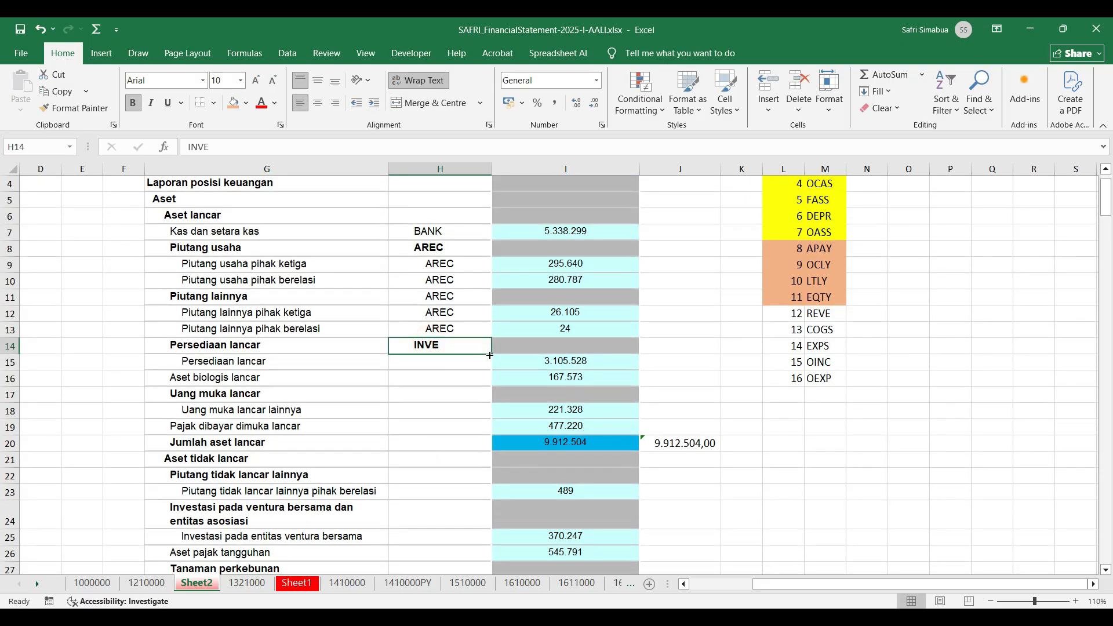
left_click_drag(491, 354, 480, 381)
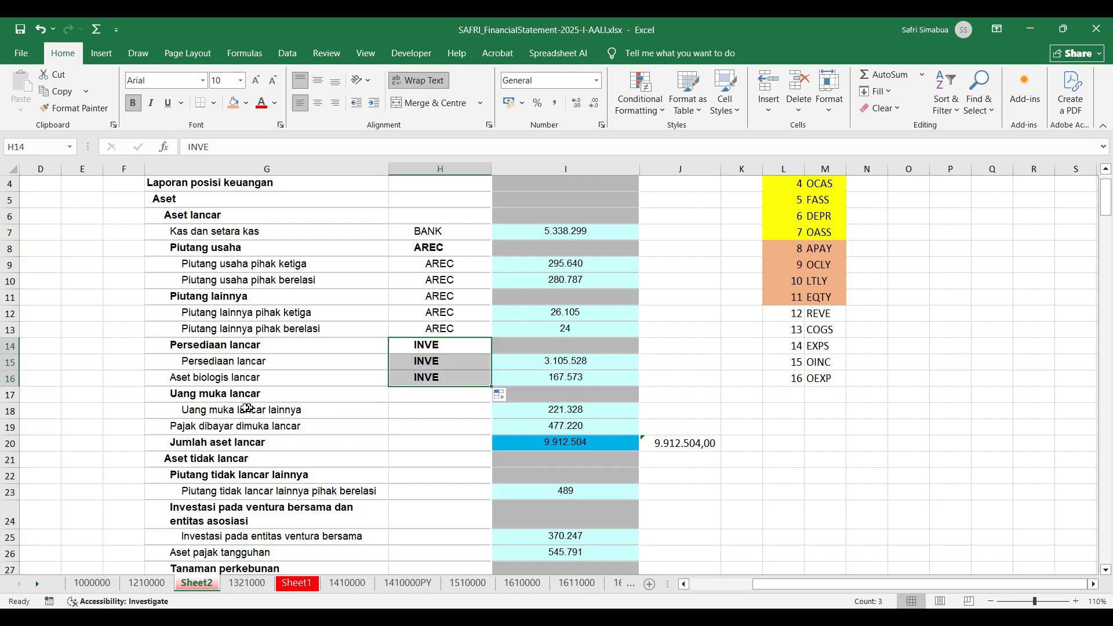
Step: Enter the account type OCAS in H17 for Uang muka lancar and fill it down to Perkebunan plasma in H30
left_click(344, 398)
left_click(413, 399)
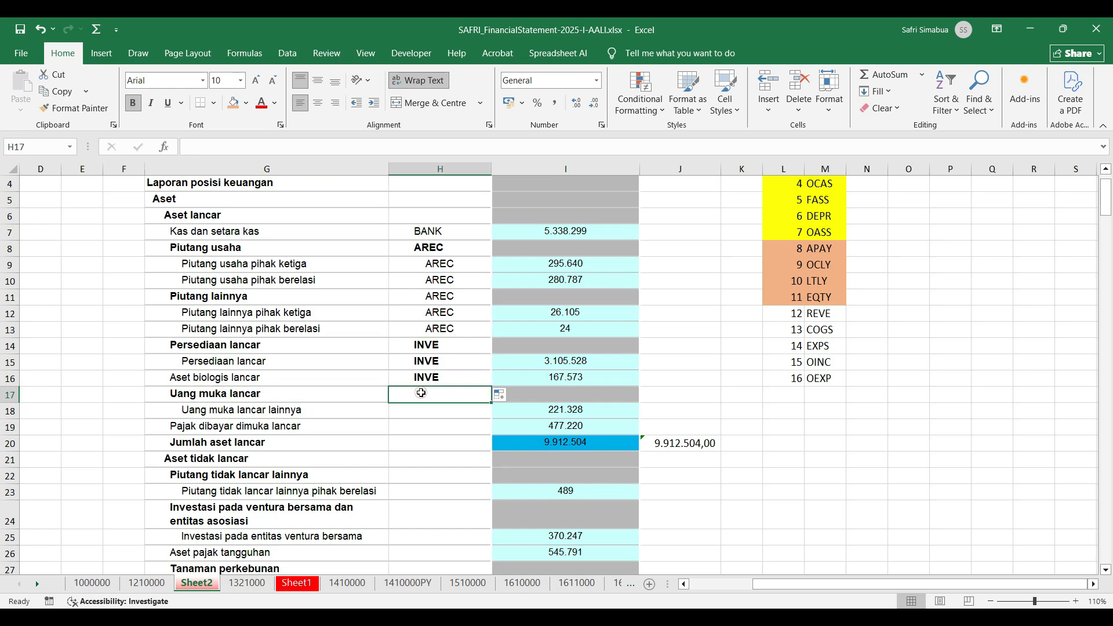
scroll(461, 409, "up", 1)
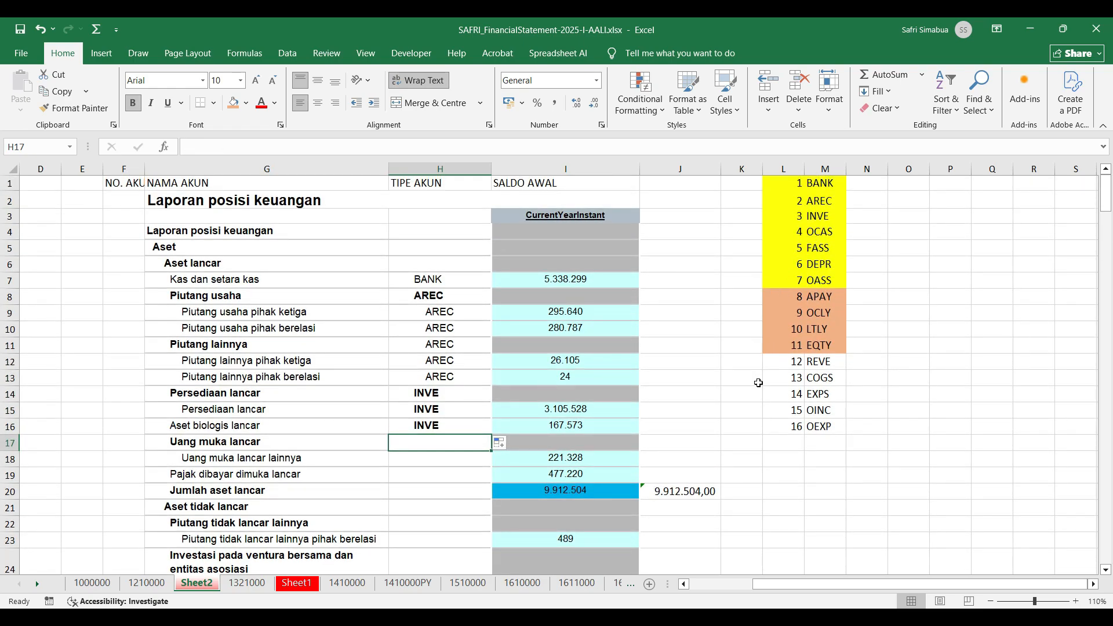
type("OCAS")
left_click(467, 485)
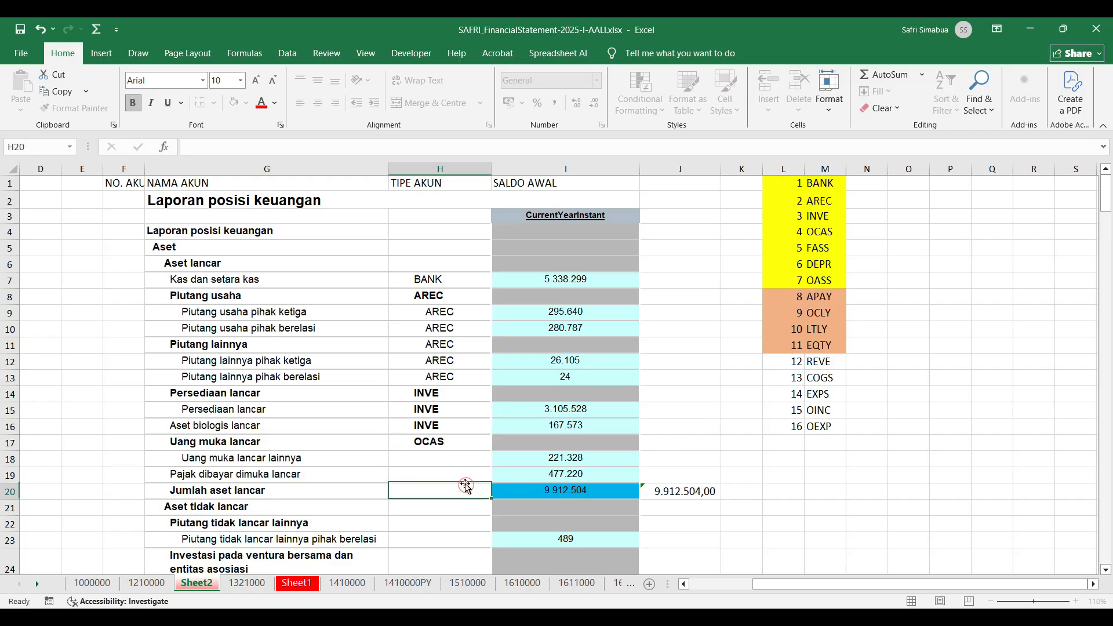
scroll(453, 410, "down", 1)
left_click(444, 394)
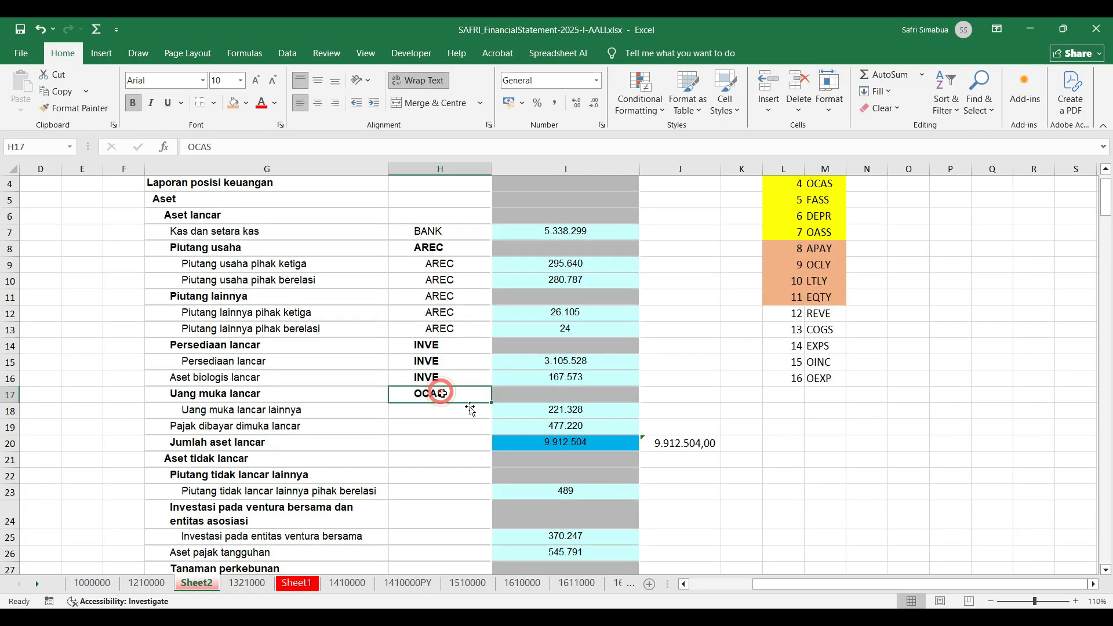
scroll(489, 432, "down", 1)
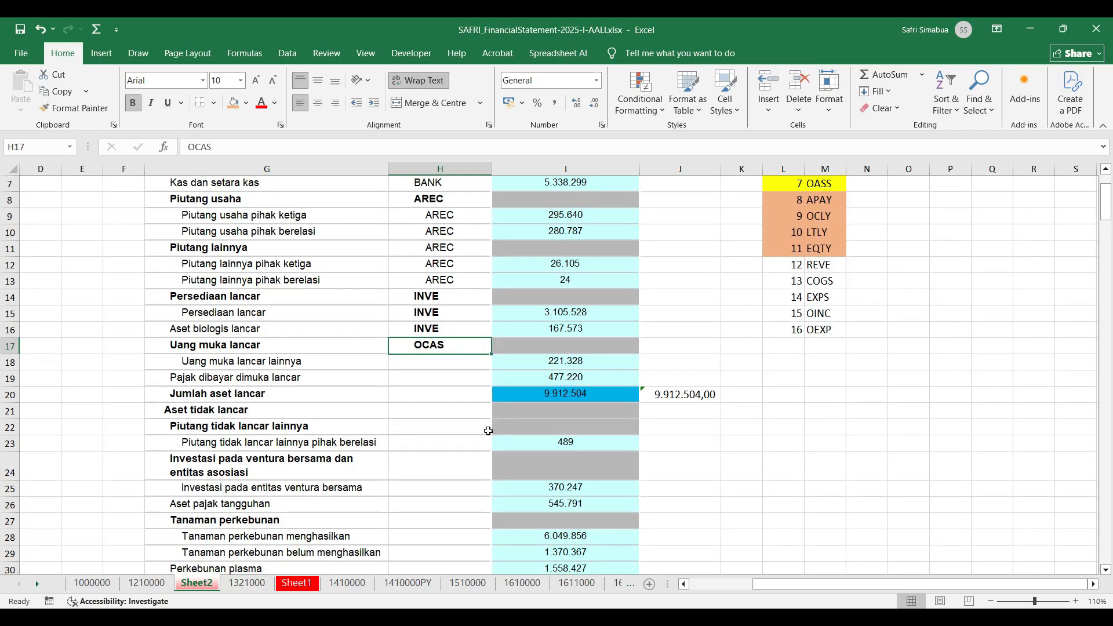
left_click_drag(490, 355, 458, 481)
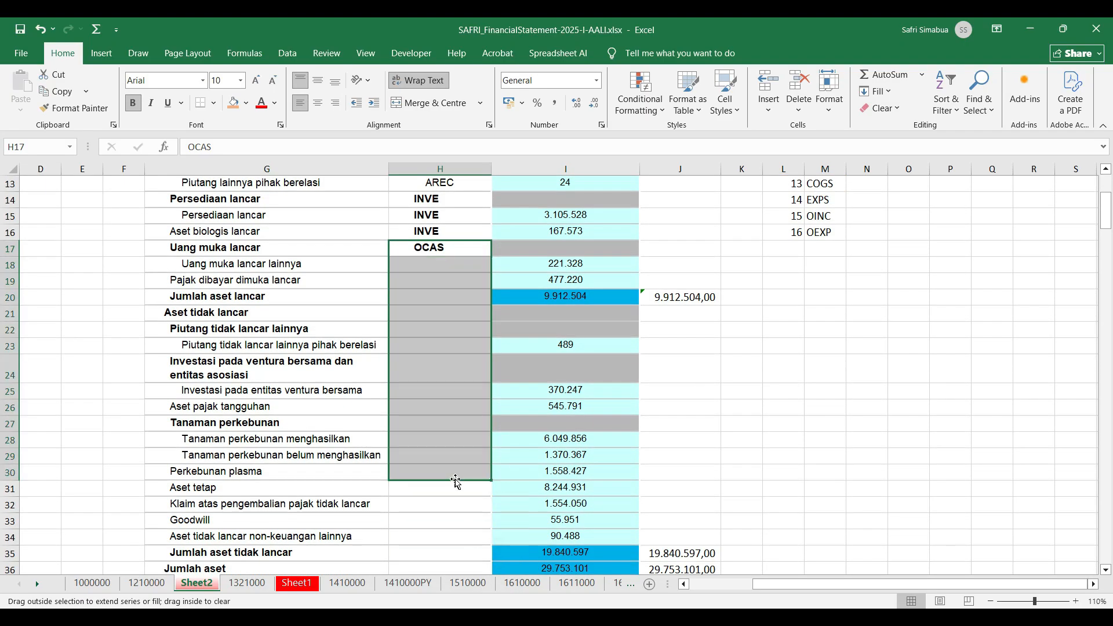
Step: Enter the account type FASS in H31 for Aset tetap
left_click(427, 487)
type("FASS")
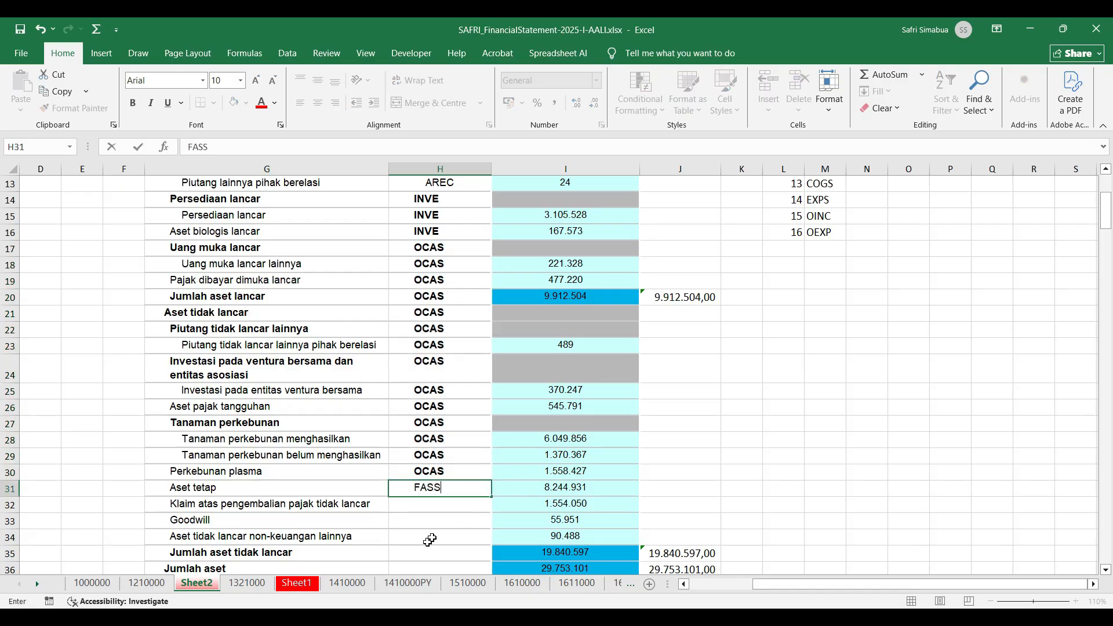
left_click(429, 540)
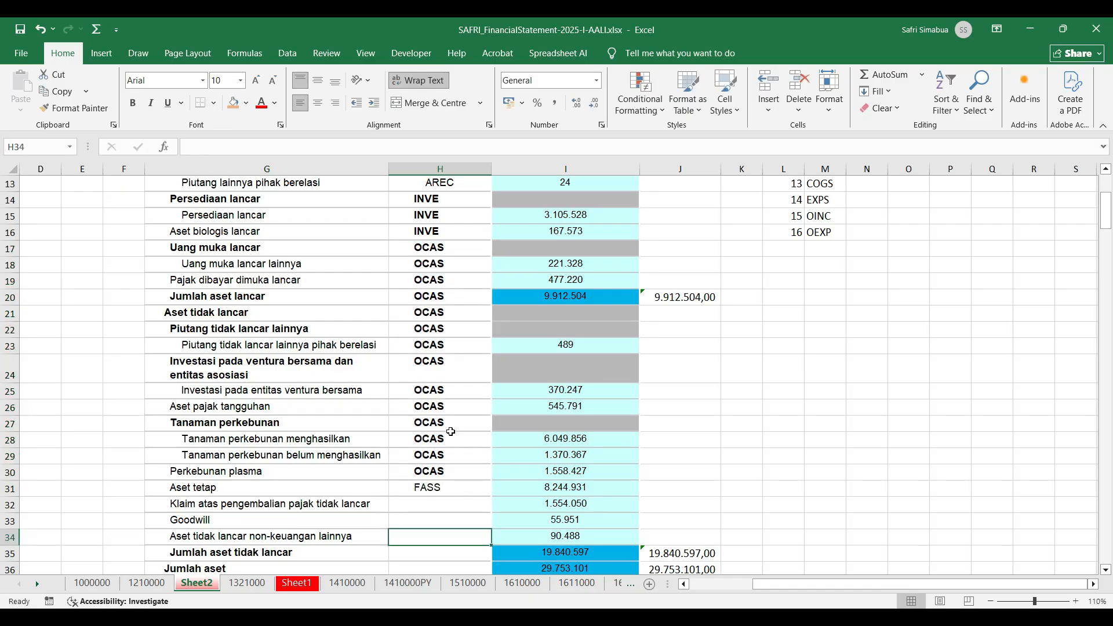
scroll(209, 475, "down", 1)
scroll(207, 474, "down", 1)
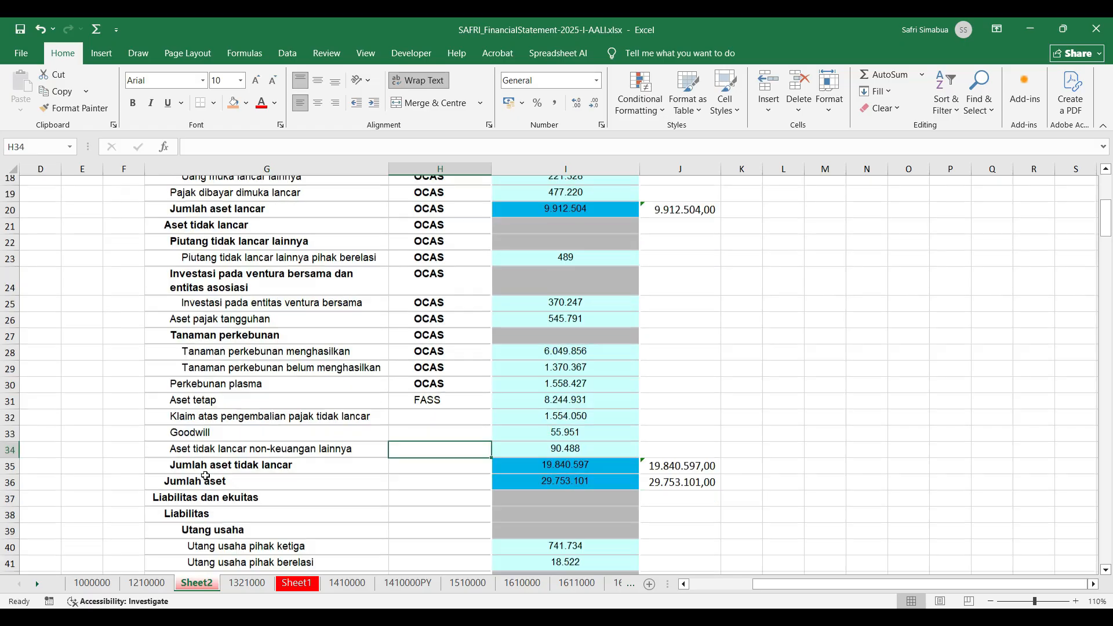
left_click(427, 405)
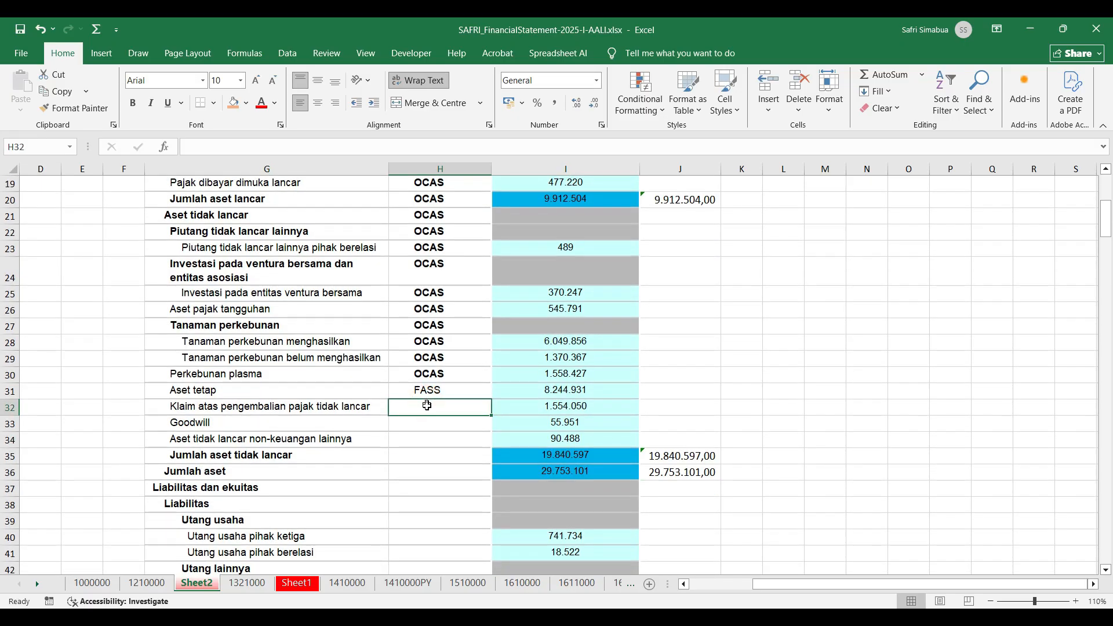
left_click_drag(426, 403, 427, 431)
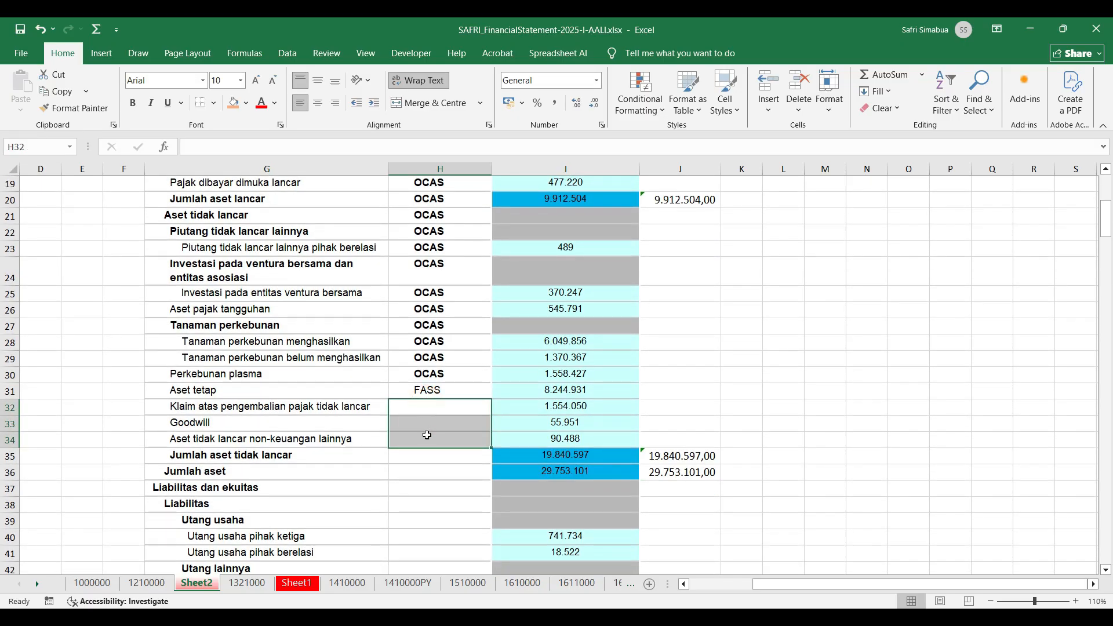
scroll(651, 353, "up", 6)
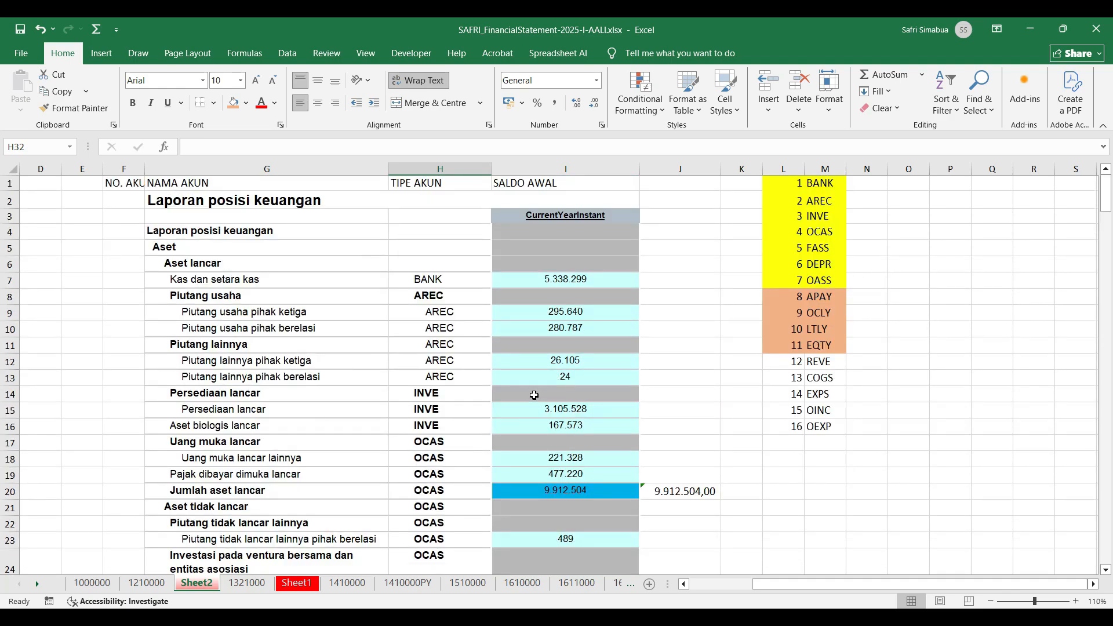
scroll(540, 409, "down", 3)
scroll(660, 320, "up", 3)
scroll(659, 320, "down", 6)
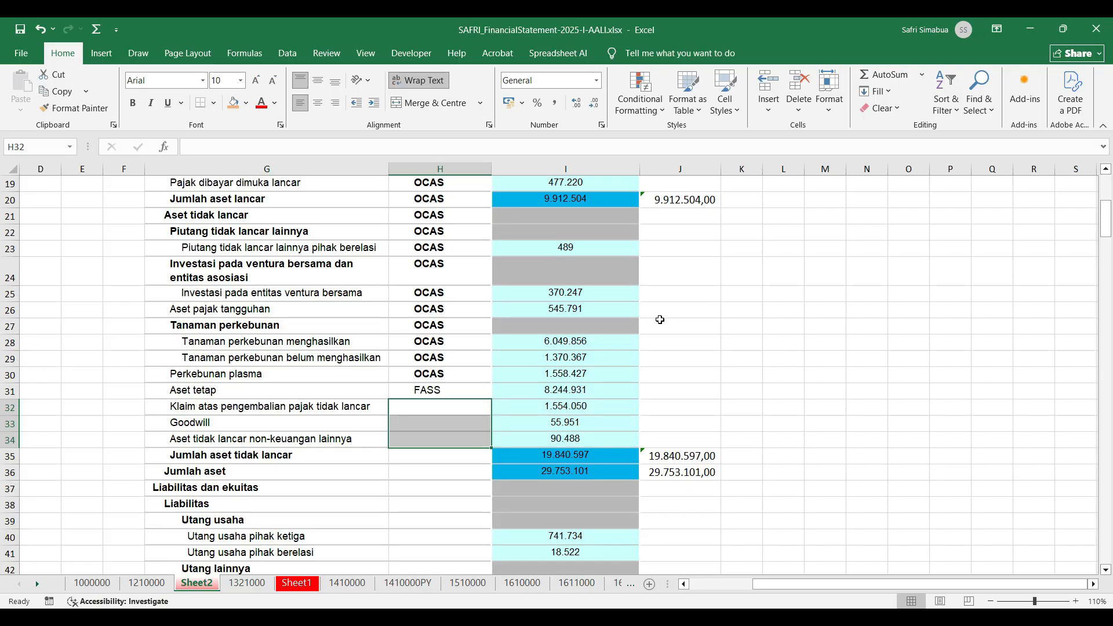
type("O")
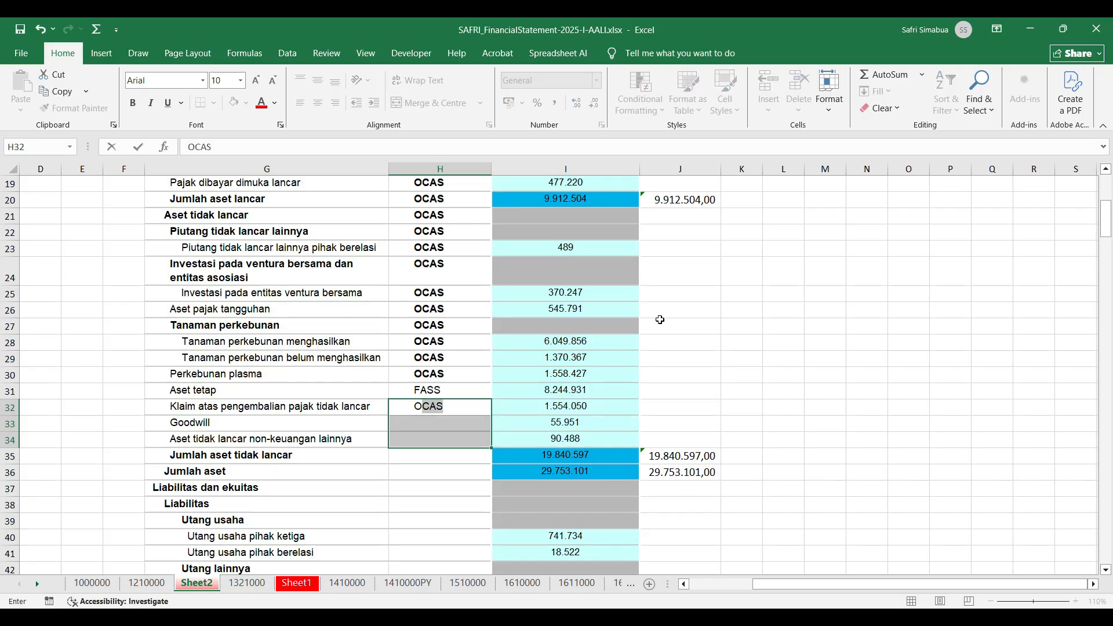
type("CAAAAAAAAAAAAAAAAAAA")
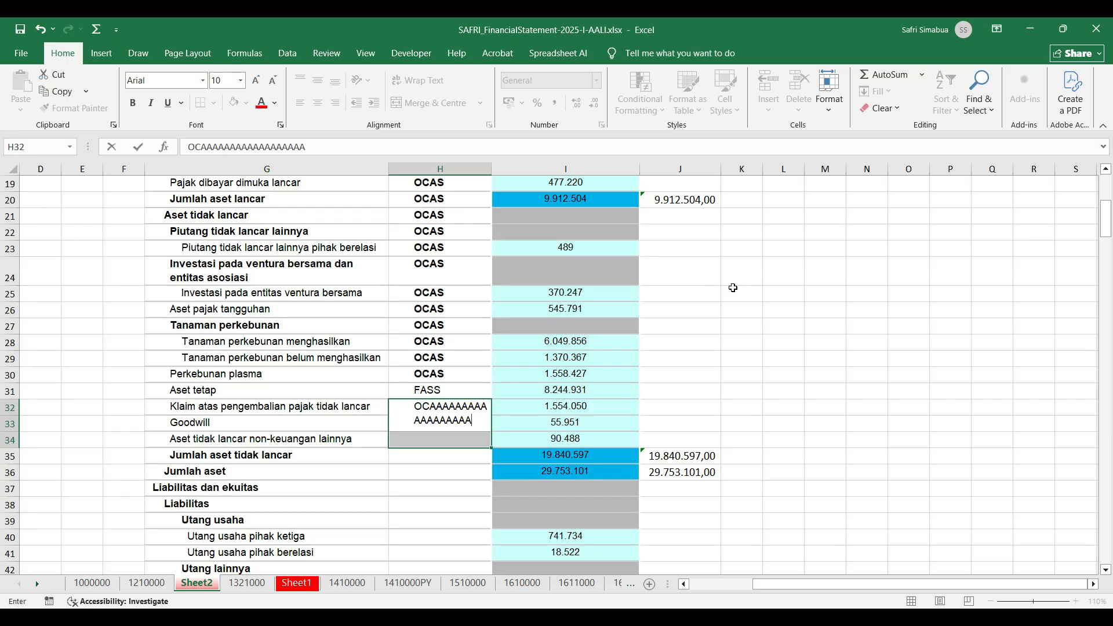
key("Escape")
Step: Enter the account type OASS in H32 for Klaim atas pengembalian pajak tidak lancar and fill it down to H34
left_click(451, 411)
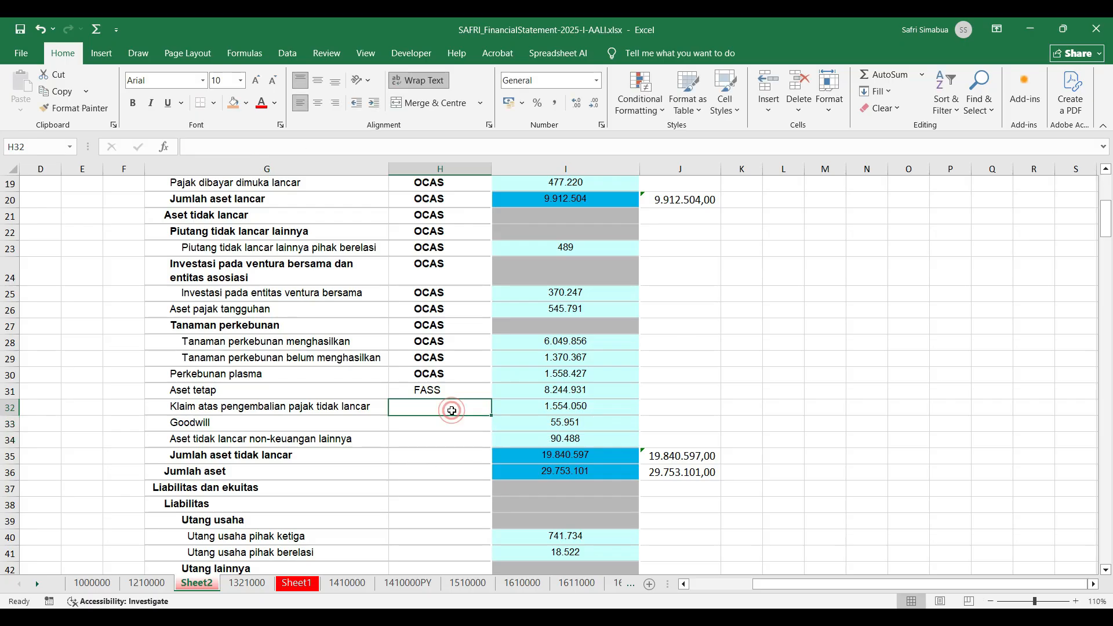
type("OASS")
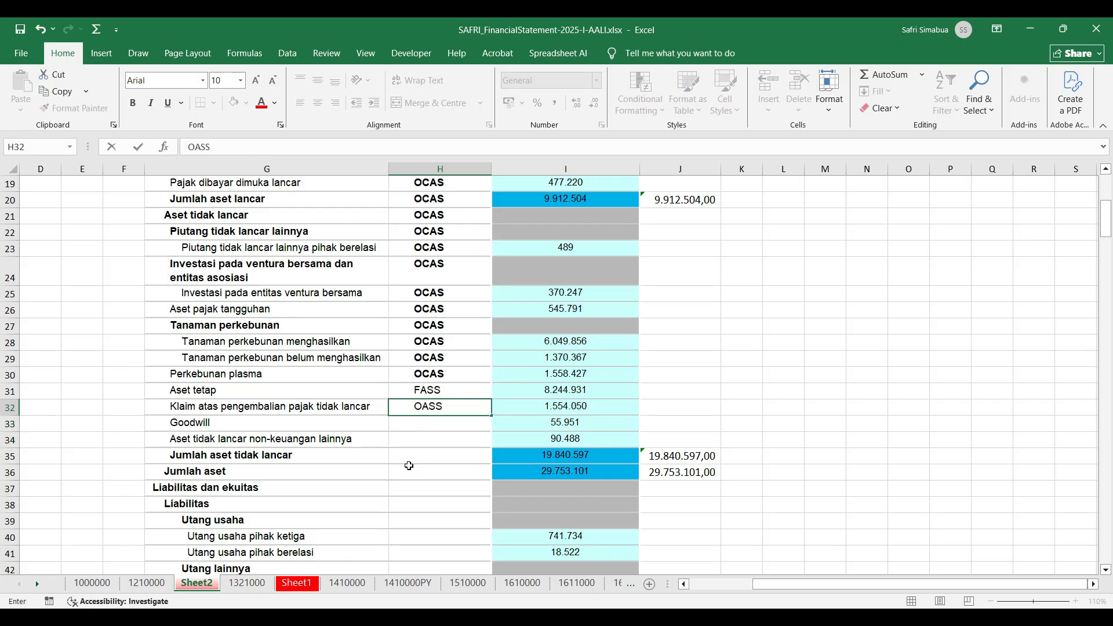
left_click(409, 466)
left_click(435, 408)
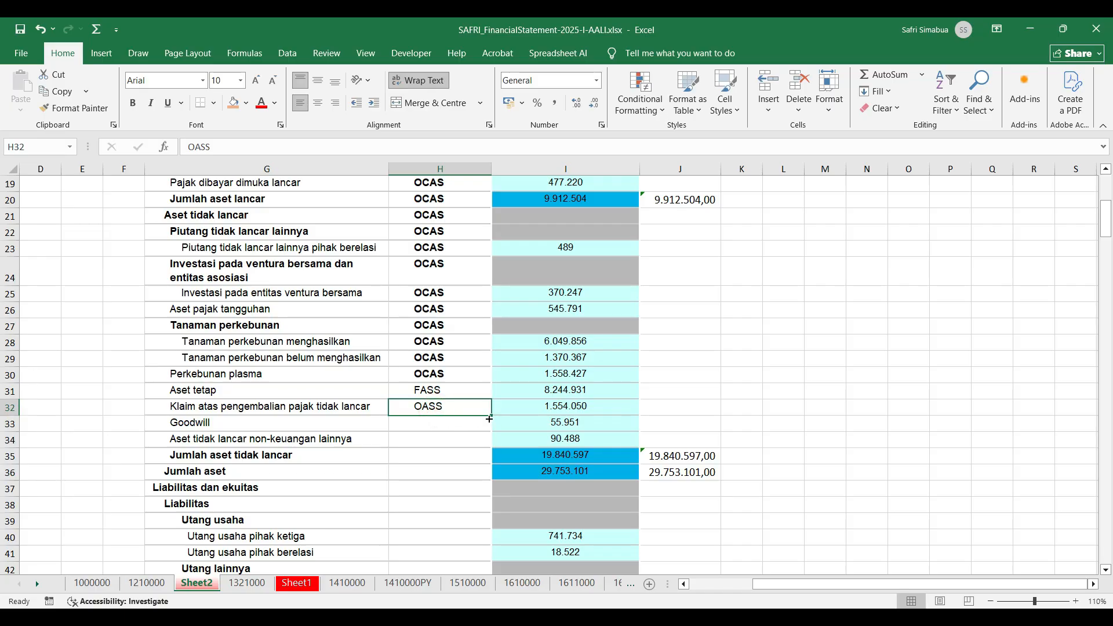
left_click_drag(490, 418, 489, 447)
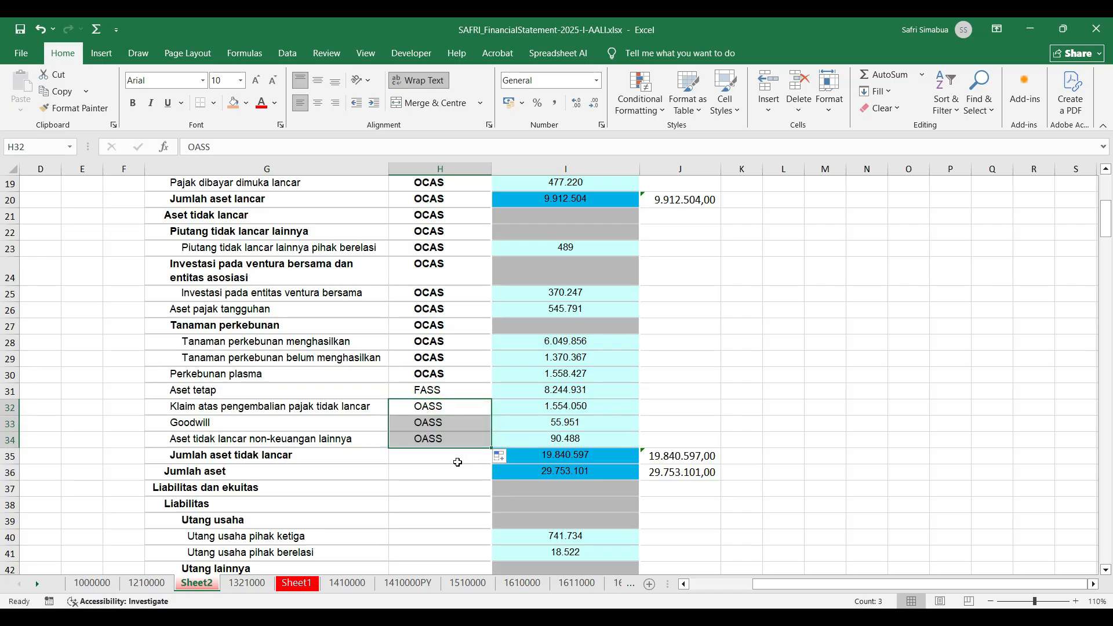
Step: Shade the Jumlah aset tidak lancar and Jumlah aset labels in G35:G36 with the orange fill colour
scroll(455, 464, "down", 1)
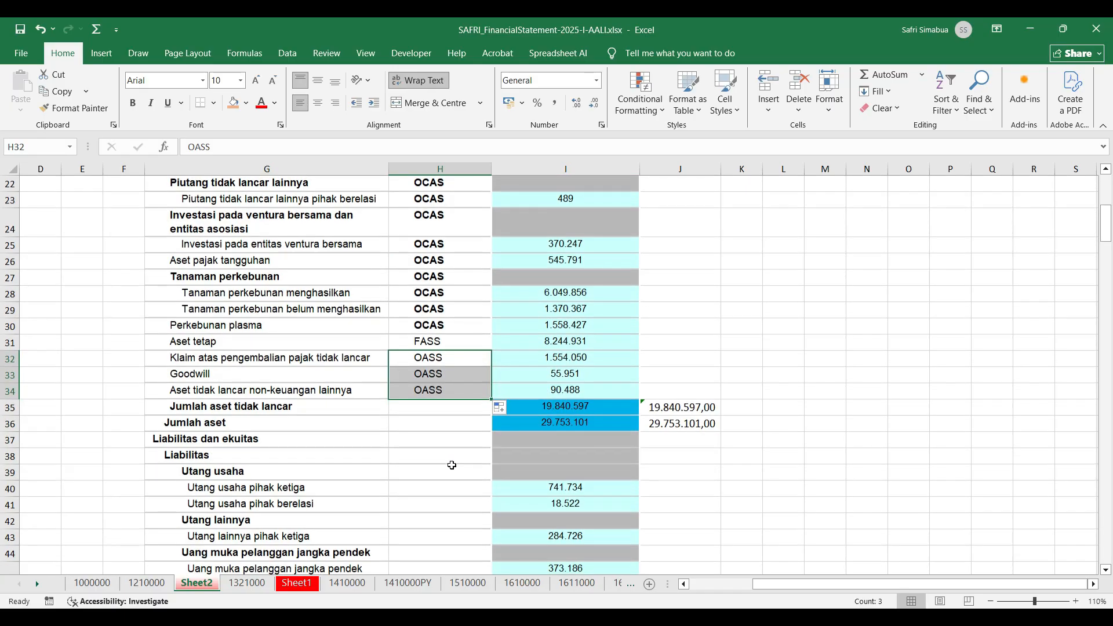
left_click(178, 406)
left_click_drag(233, 413, 235, 424)
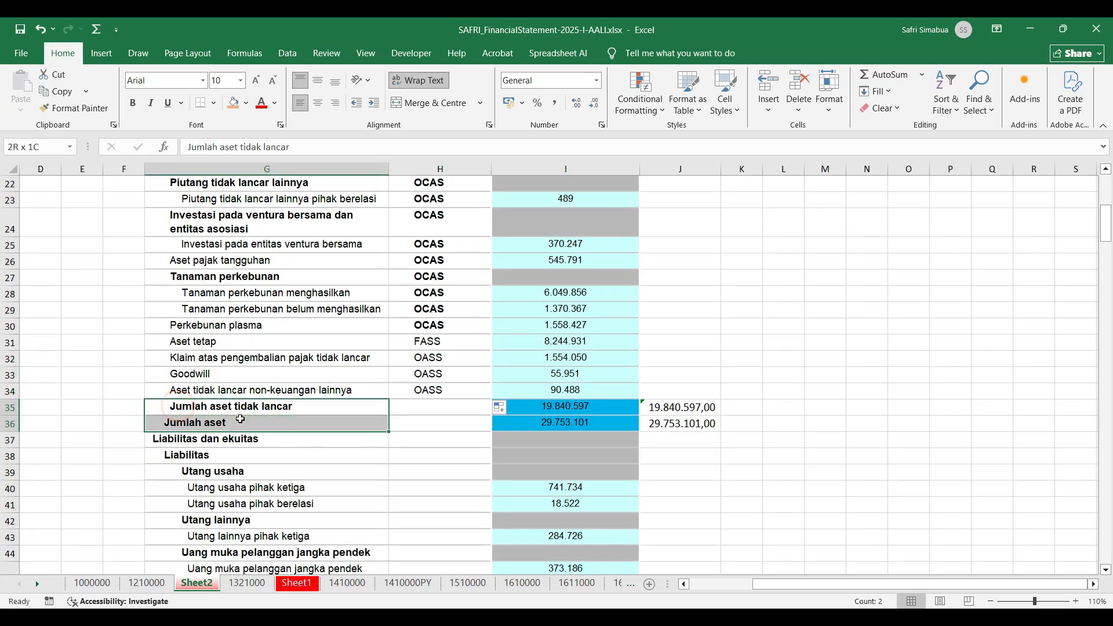
left_click(235, 102)
Step: Enter the account type APAY in all of H40:H43, from Utang usaha pihak ketiga to Utang lainnya pihak ketiga
scroll(427, 432, "down", 1)
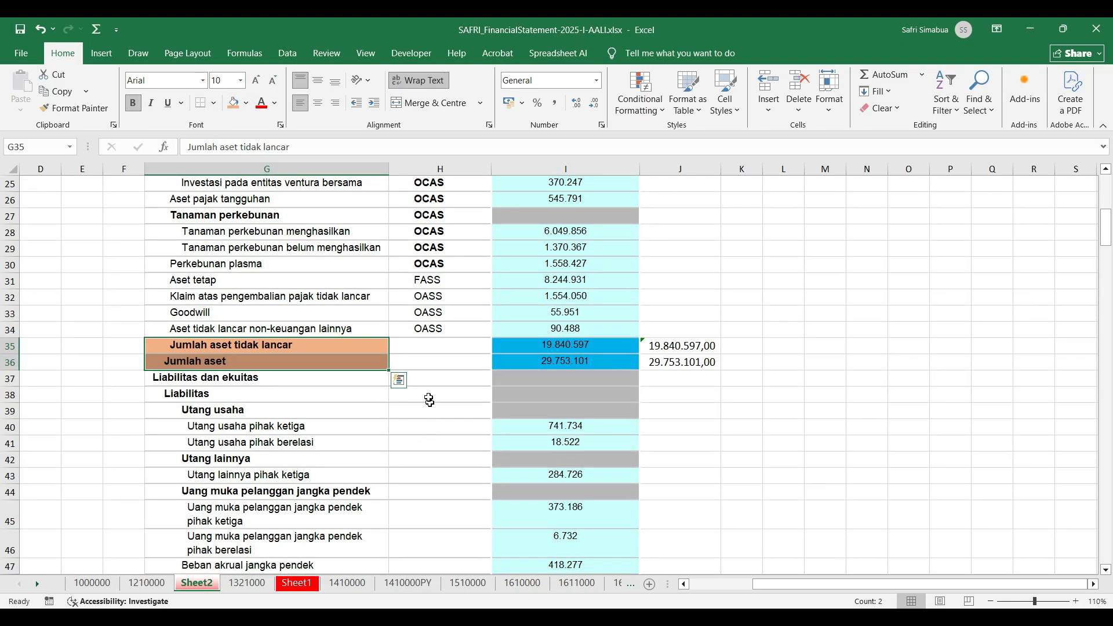
left_click(421, 427)
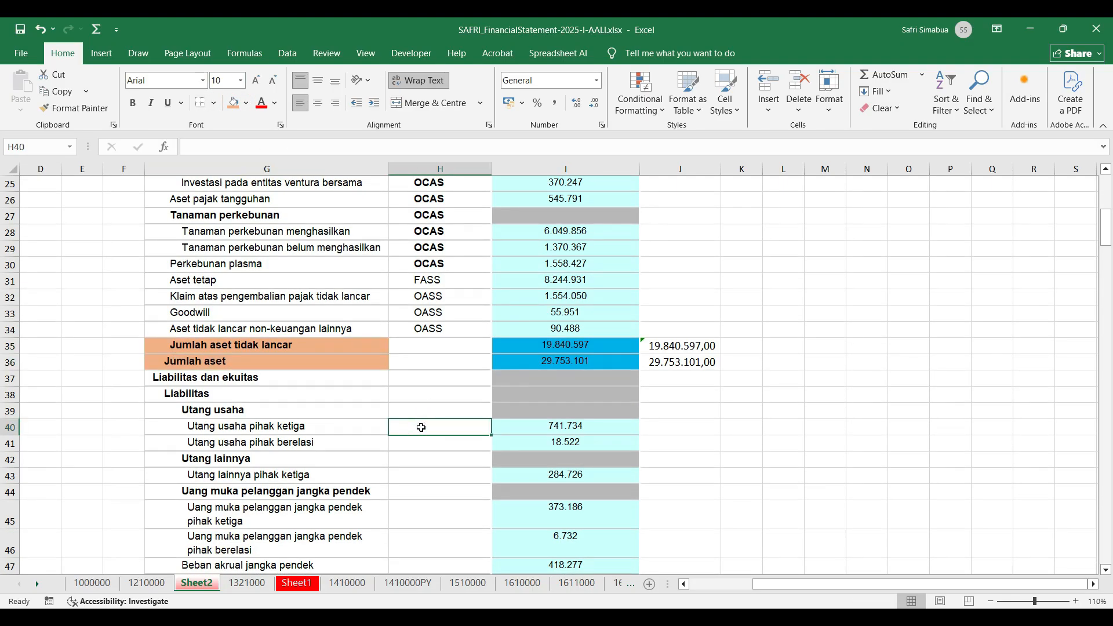
left_click_drag(421, 427, 409, 480)
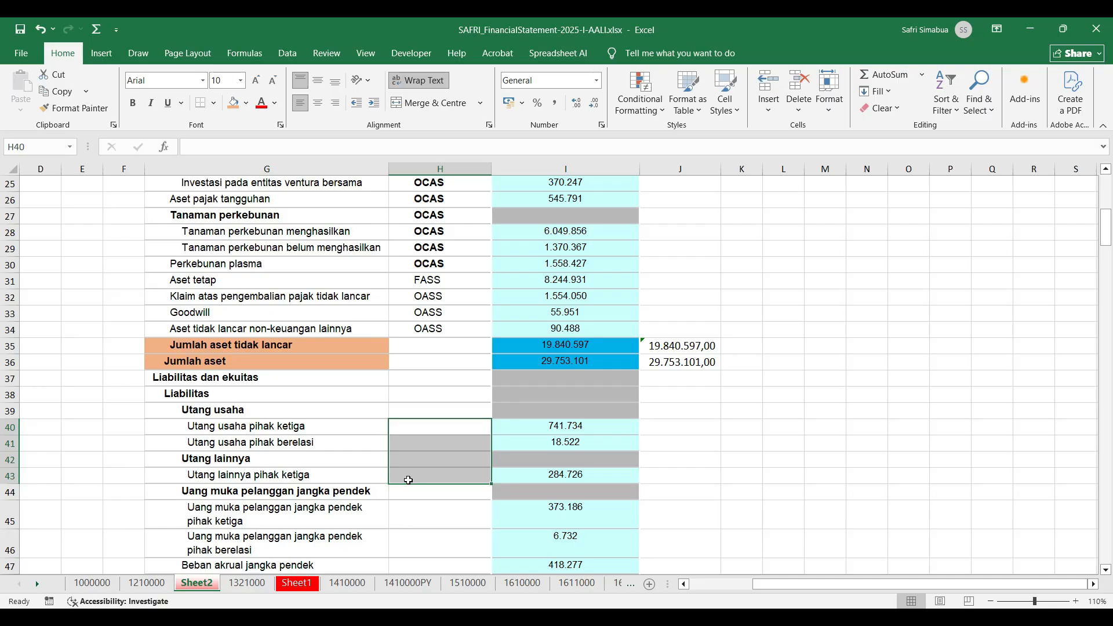
type("APAY")
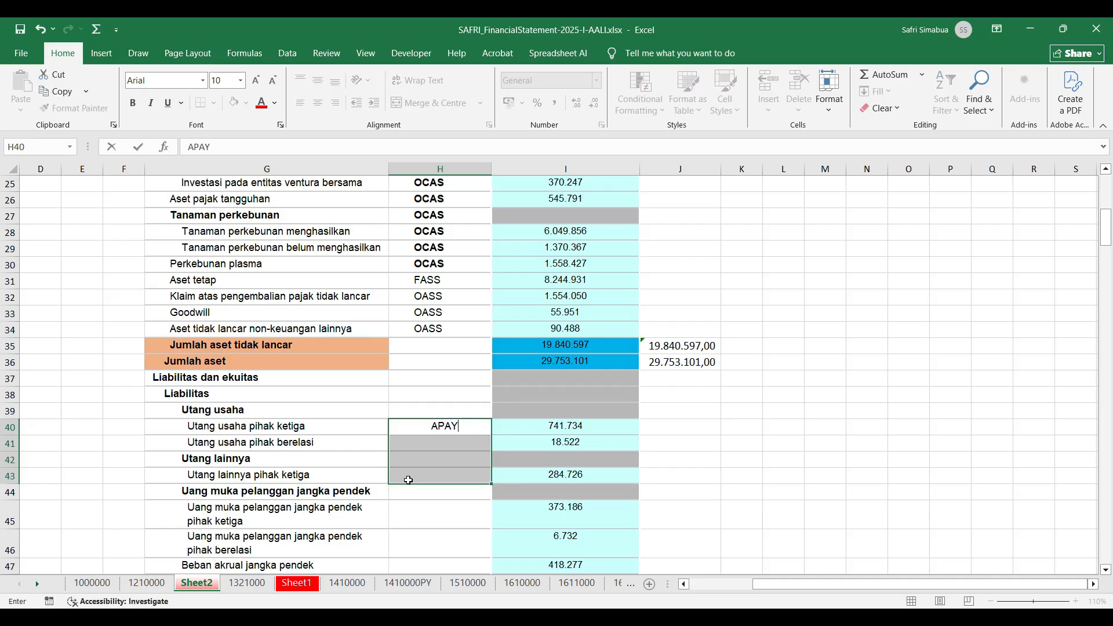
key("ctrl+Return")
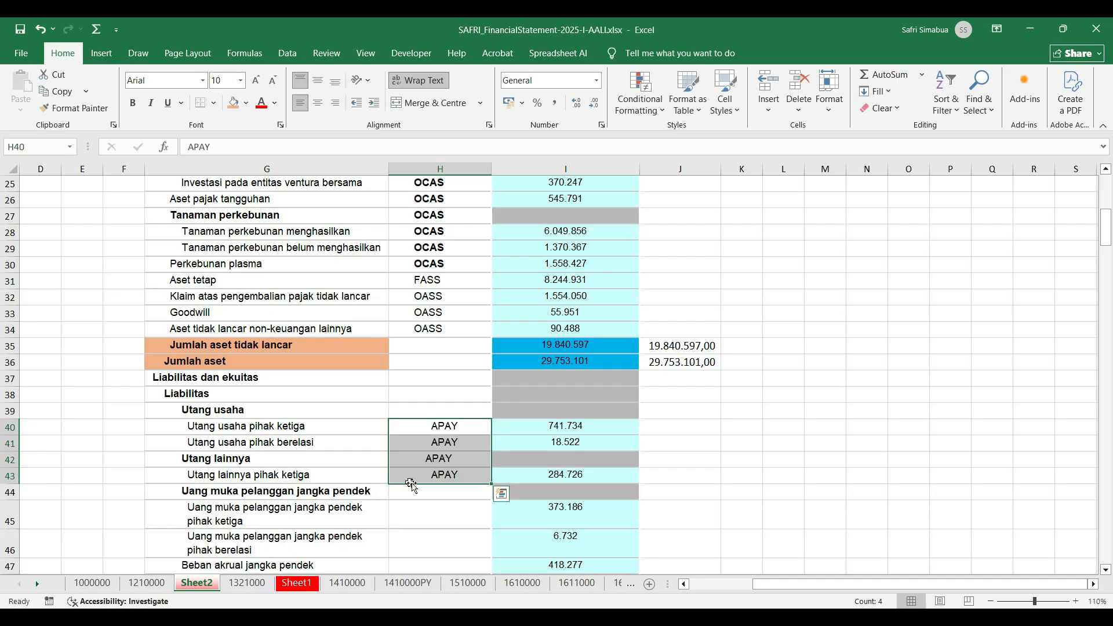
Step: Enter the account type OCLY in all of H44:H51, from Uang muka pelanggan jangka pendek to the current portion of utang bank
scroll(473, 497, "down", 2)
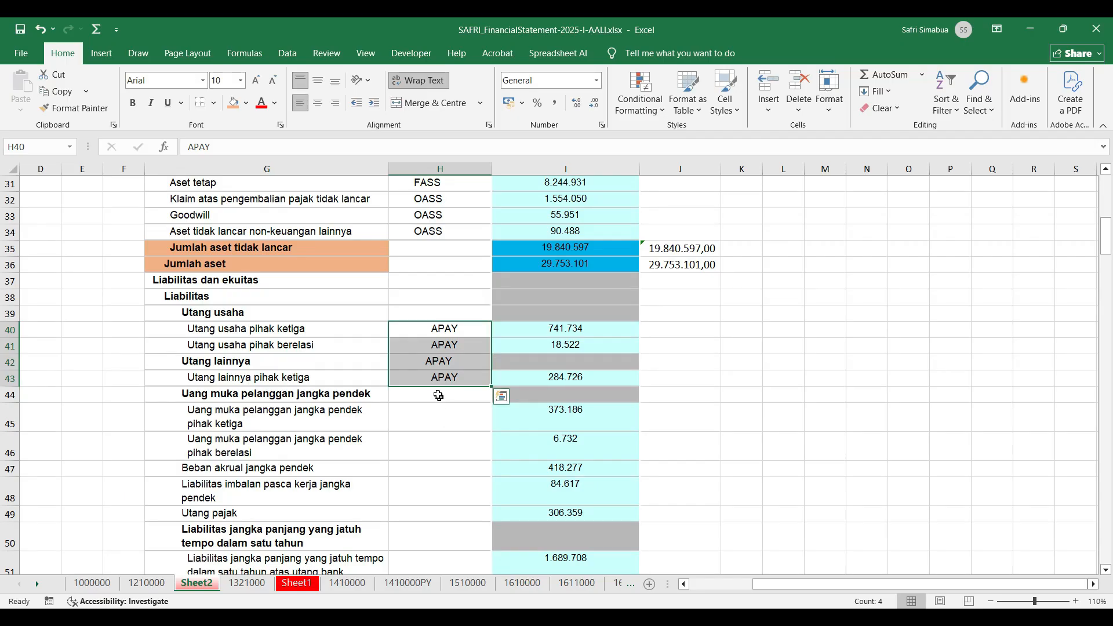
left_click_drag(437, 394, 448, 505)
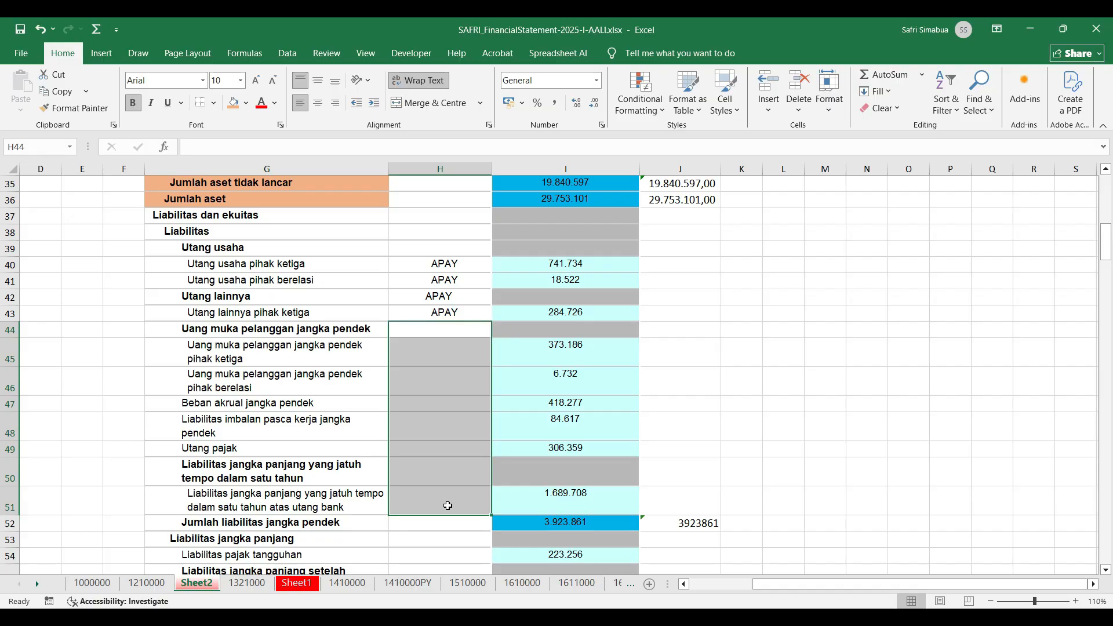
type("AC")
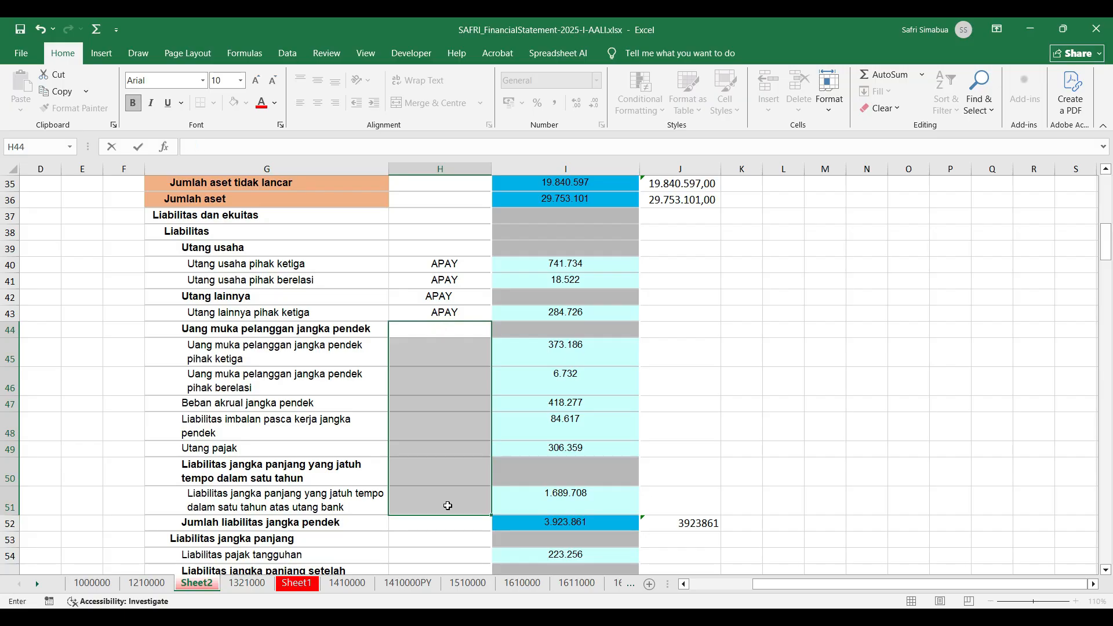
type("CLY")
key("ctrl+Return")
Step: Enter the account type LTLY in all of H53:H58, from Liabilitas jangka panjang to Liabilitas keuangan jangka panjang lainnya
scroll(405, 440, "down", 2)
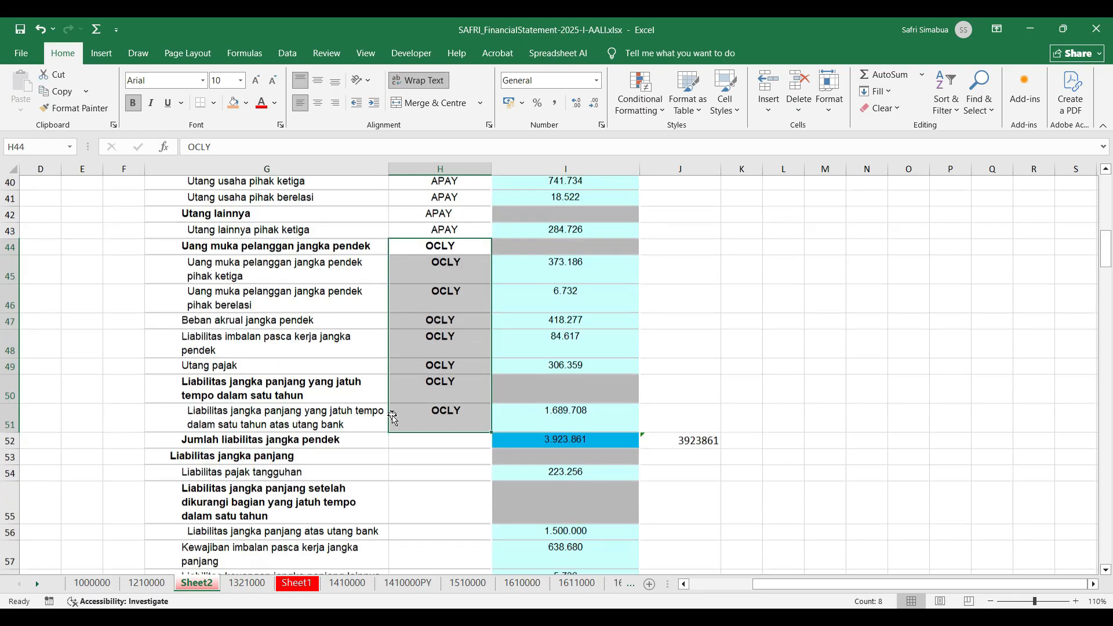
scroll(392, 417, "down", 1)
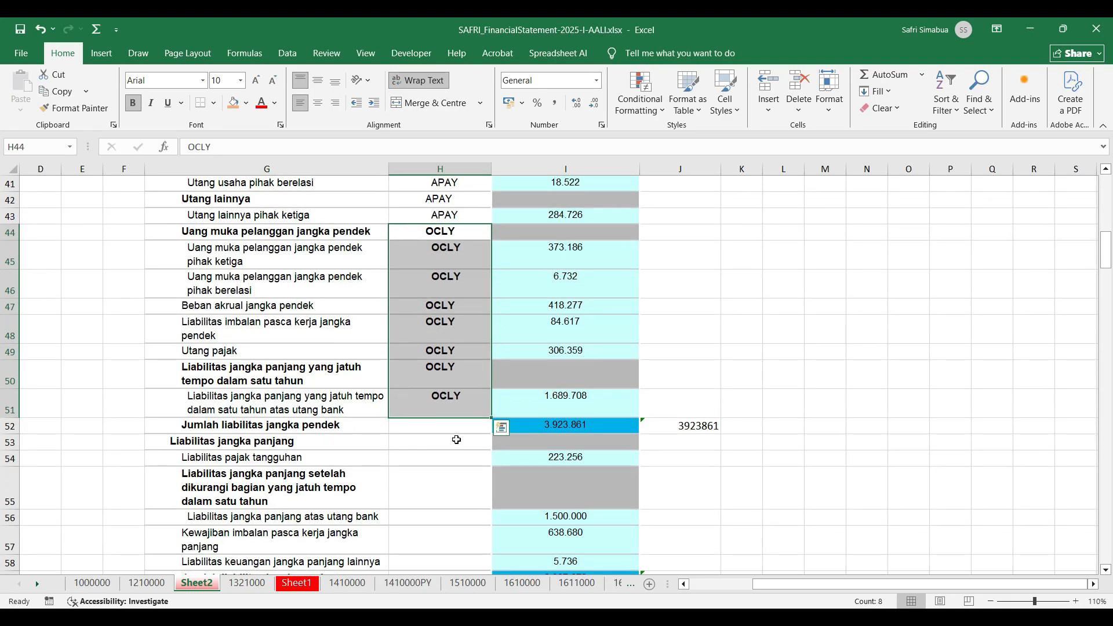
scroll(457, 440, "down", 2)
left_click_drag(433, 318, 441, 434)
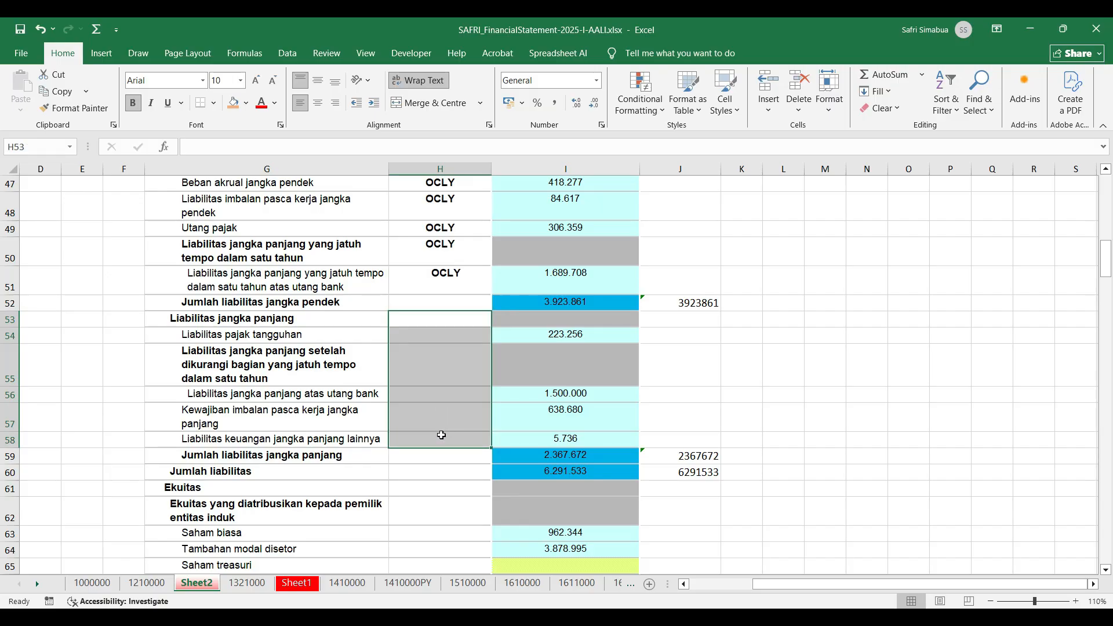
type("LTL")
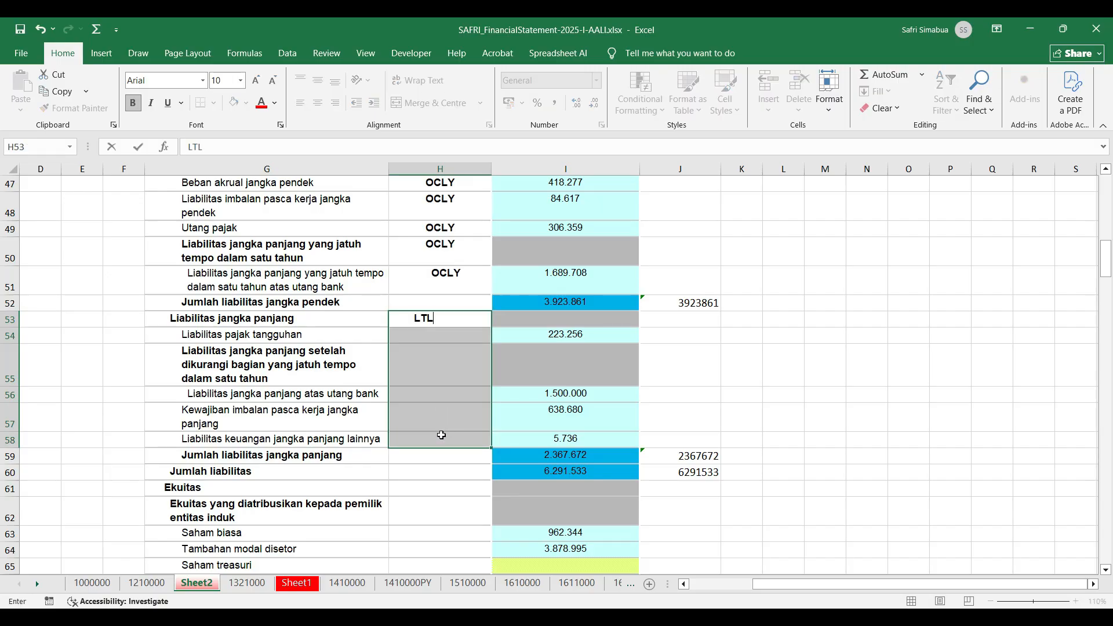
type("Y")
key("ctrl+Return")
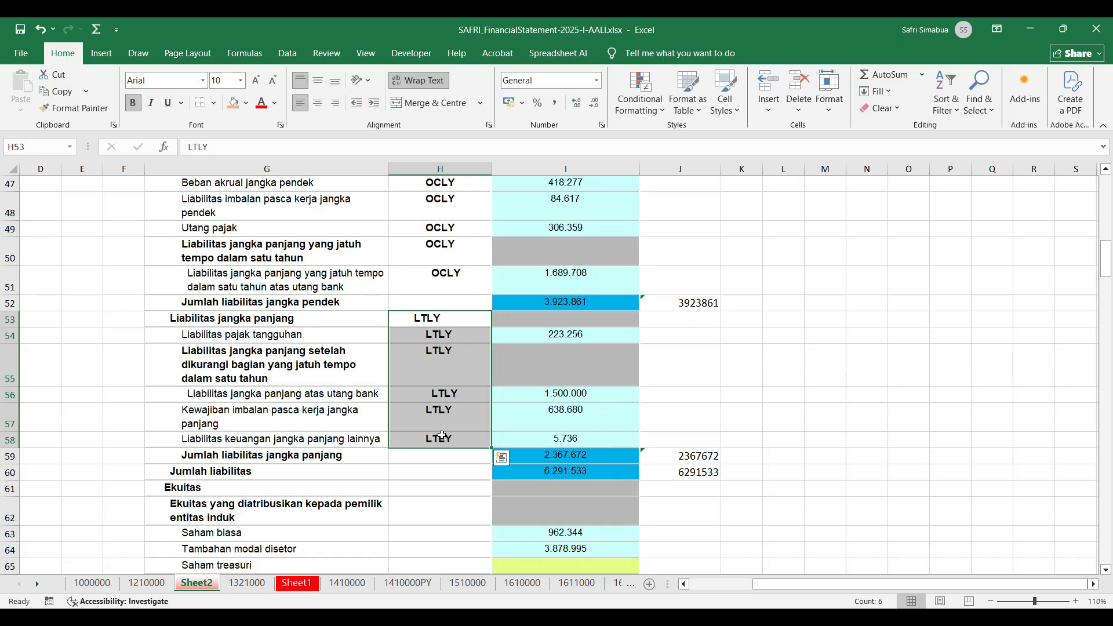
Step: Enter the account type EQTY in all of H63:H73, from Saham biasa to Jumlah liabilitas dan ekuitas
scroll(442, 435, "down", 2)
scroll(438, 434, "down", 1)
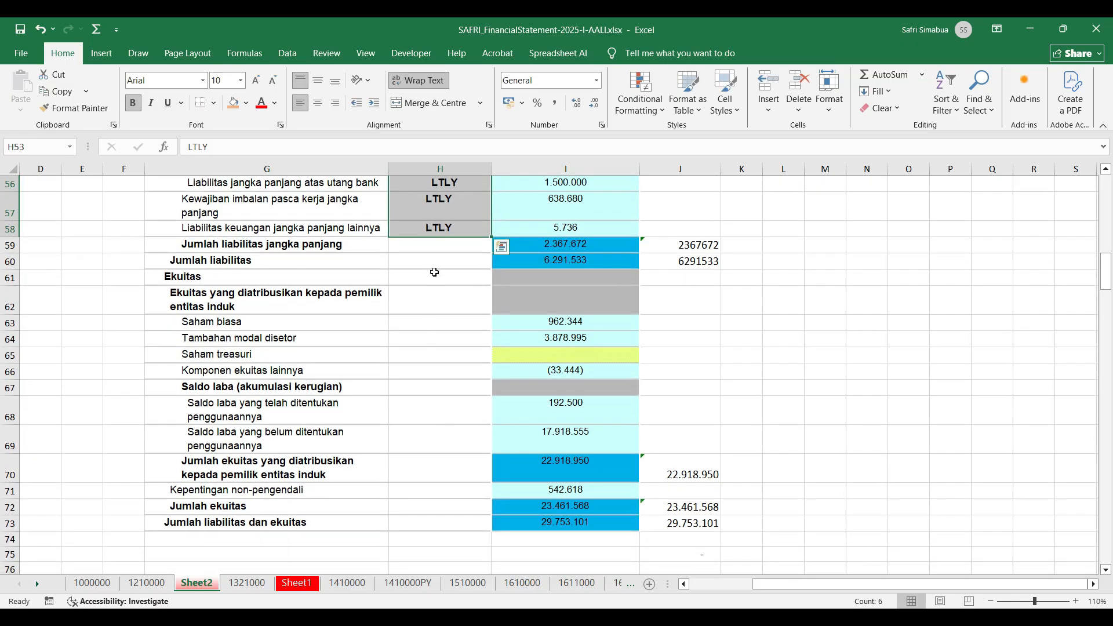
left_click_drag(444, 318, 445, 514)
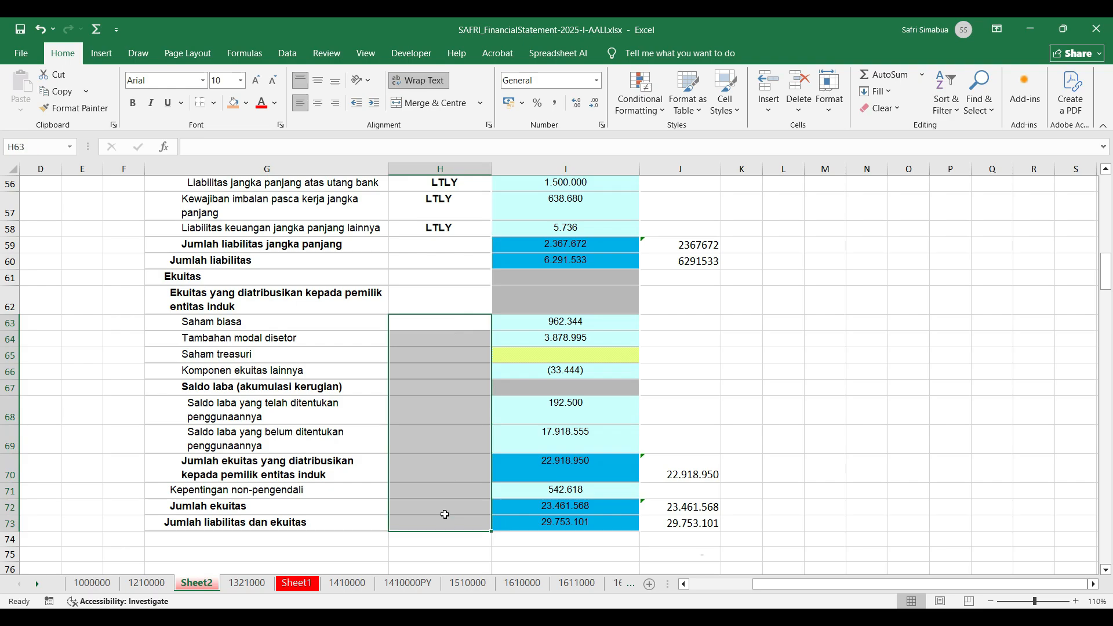
type("EQTY")
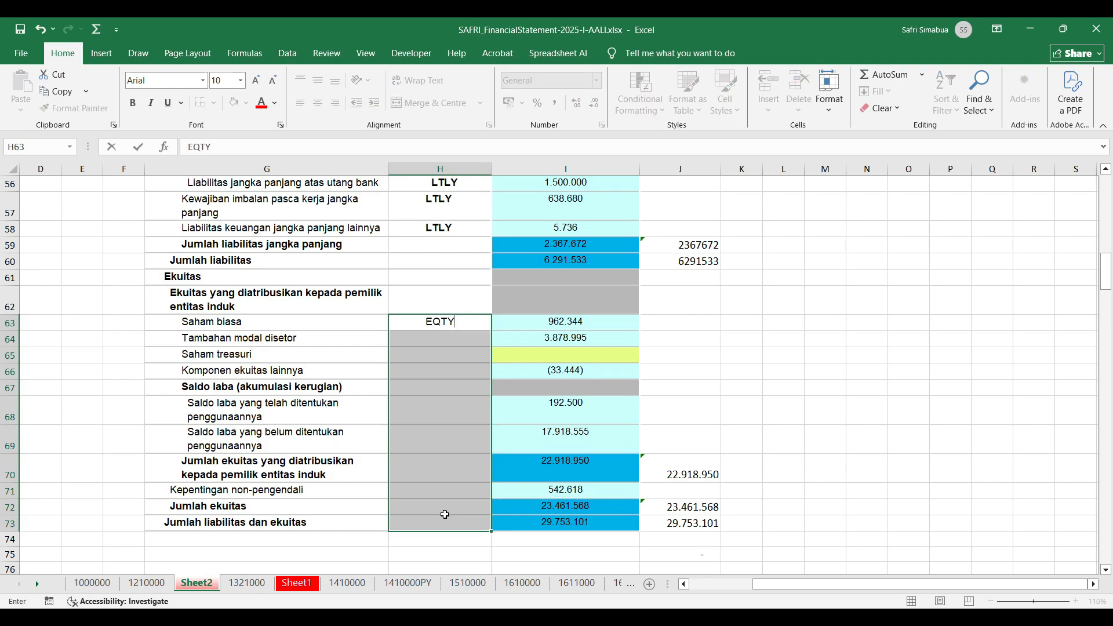
key("ctrl+Return")
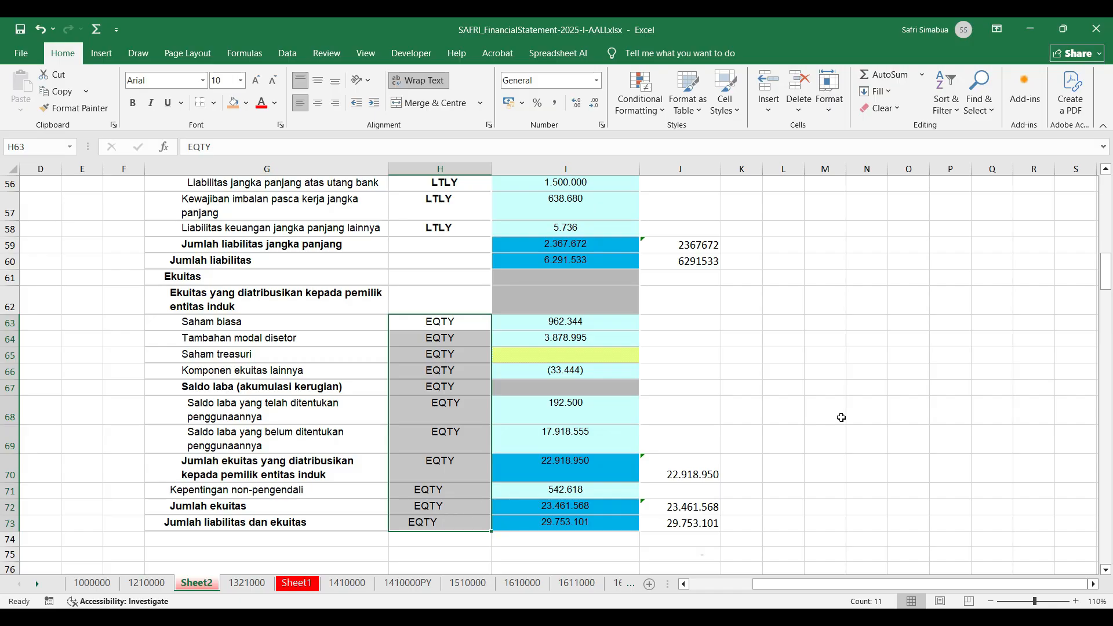
Step: Centre the account type codes across the whole of column H and remove their bold formatting
scroll(454, 393, "up", 4)
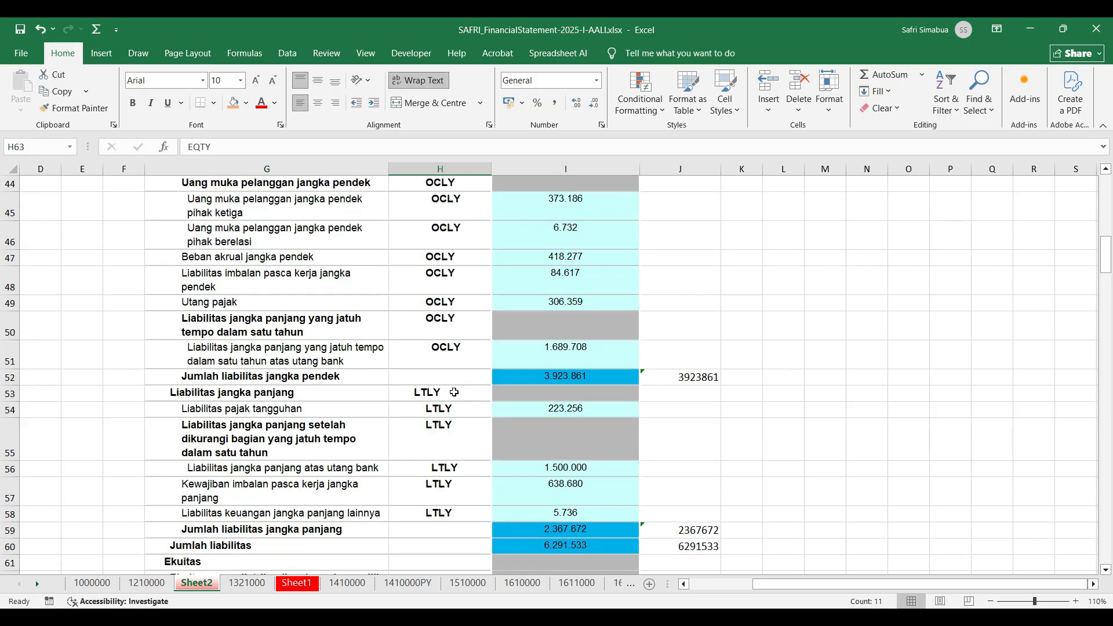
scroll(454, 393, "up", 9)
scroll(454, 392, "up", 5)
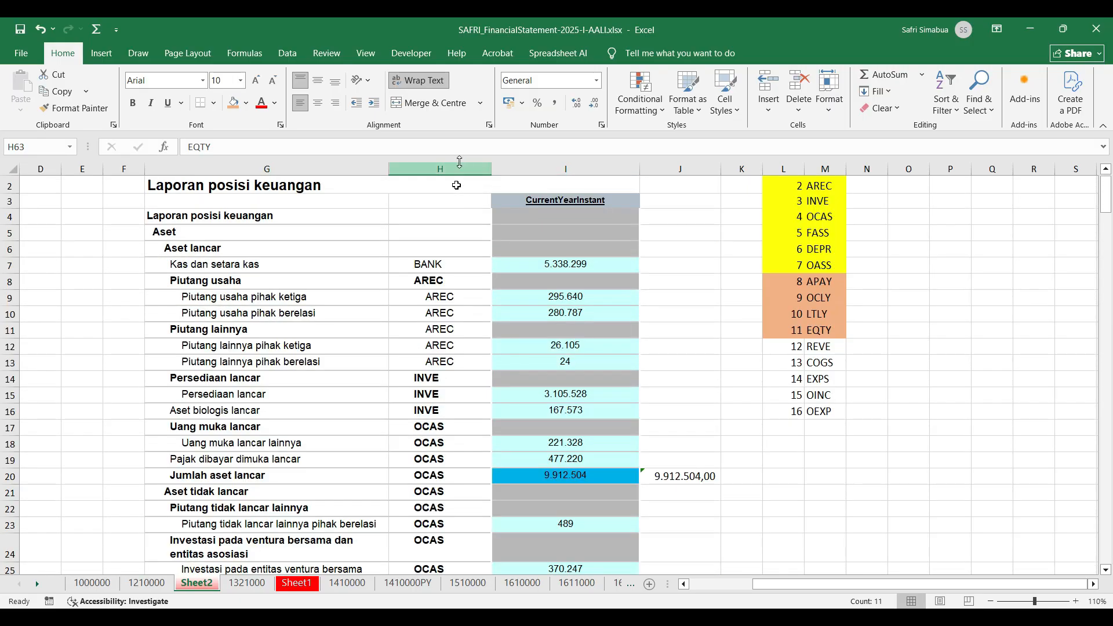
left_click(439, 169)
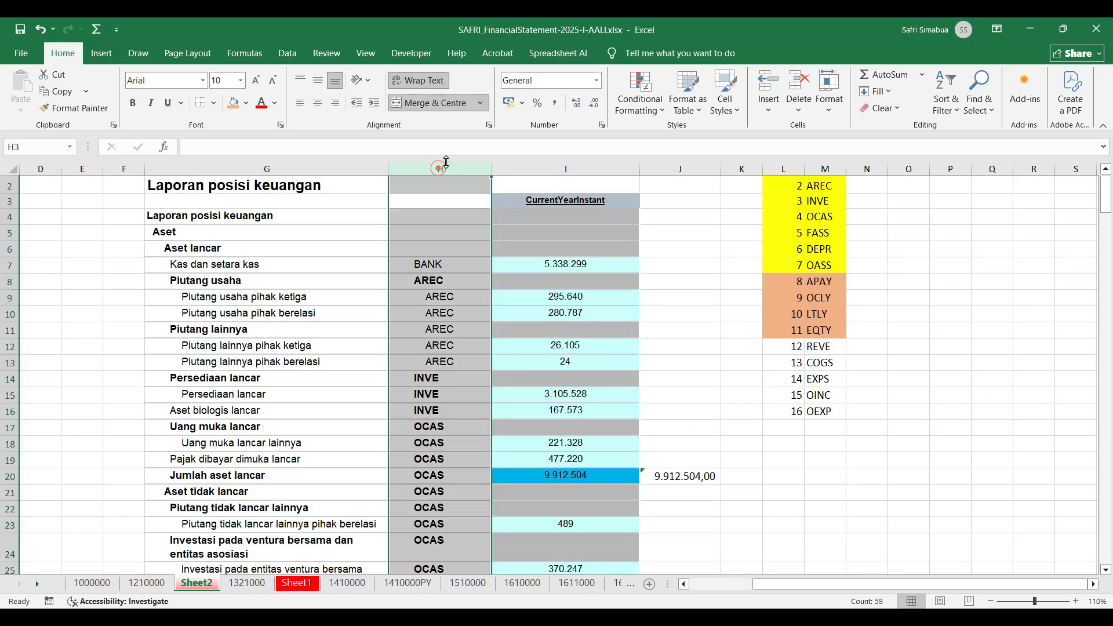
left_click(319, 104)
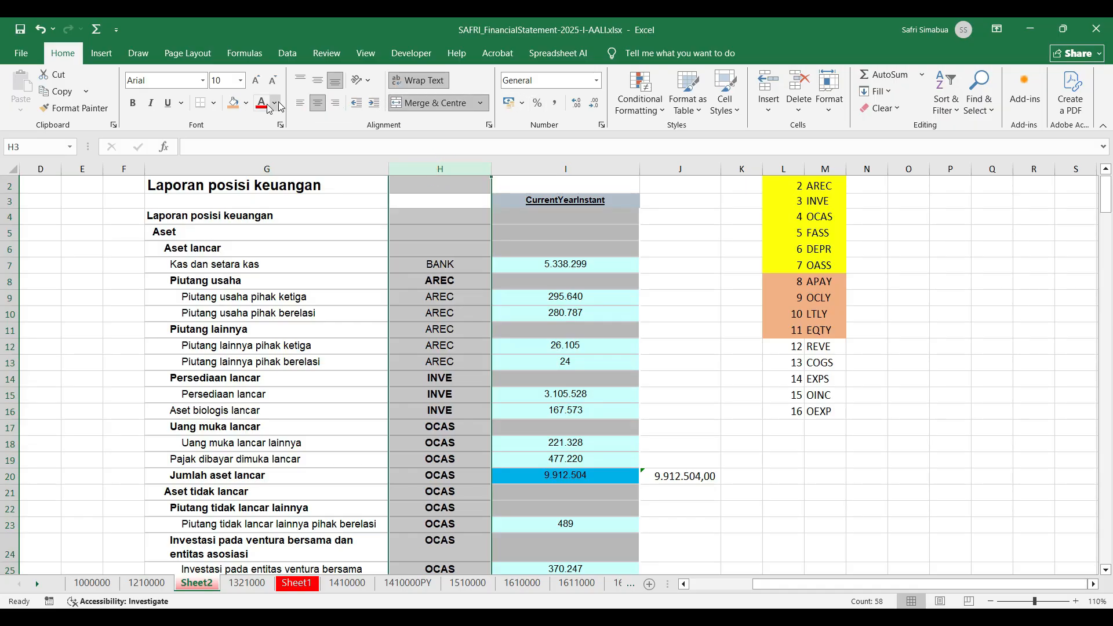
left_click(131, 108)
left_click(131, 110)
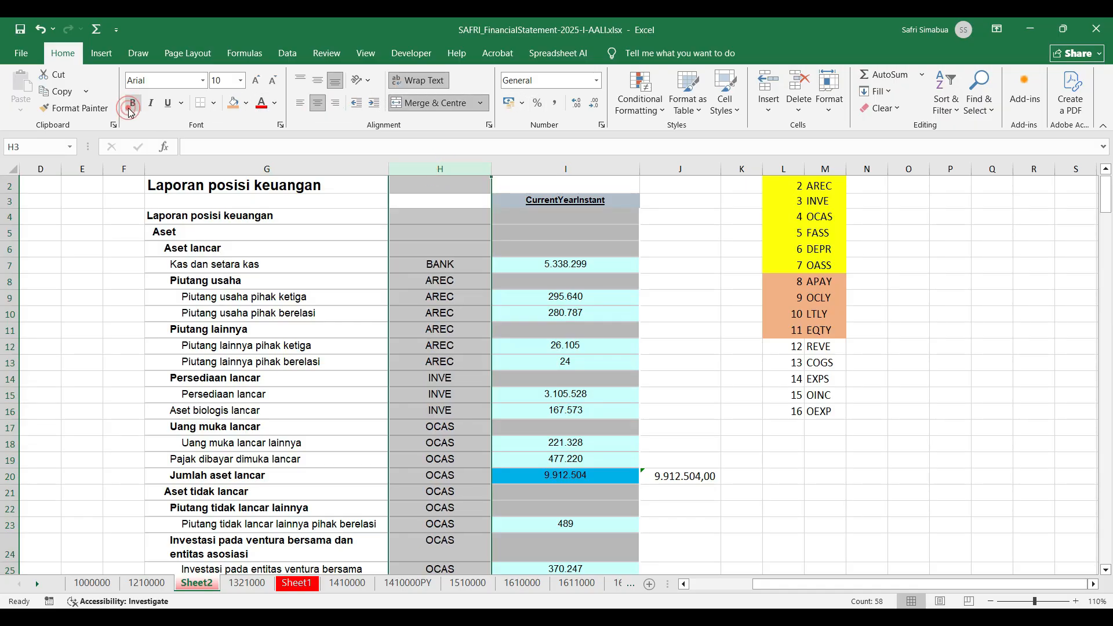
Step: Select B4:J6, covering the heading rows Laporan posisi keuangan, Aset and Aset lancar
left_click(470, 364)
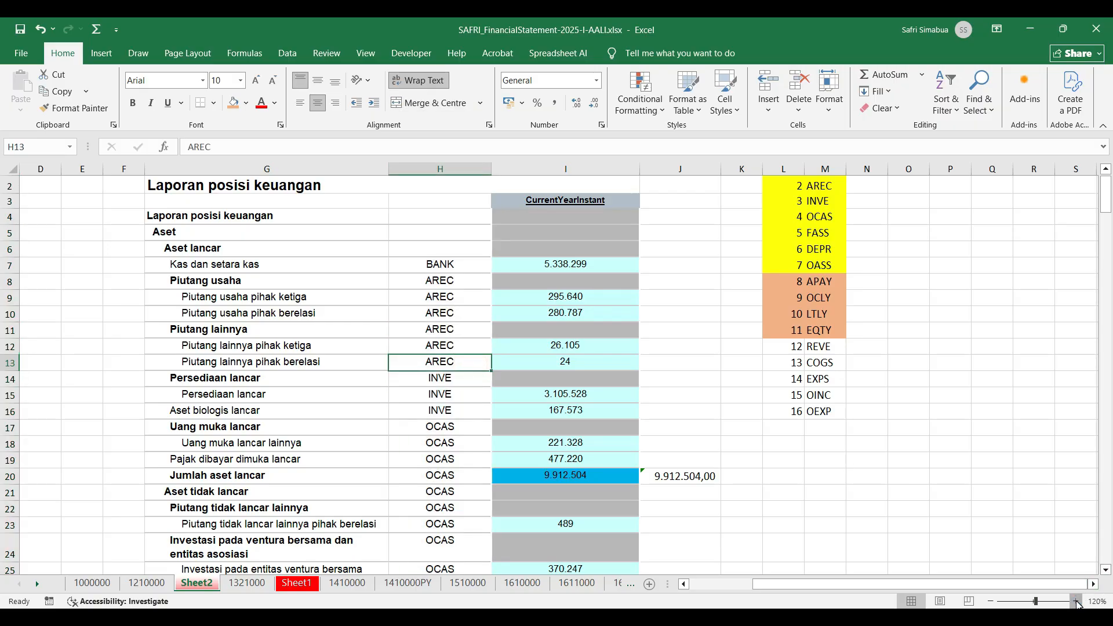
left_click(1076, 601)
scroll(334, 276, "up", 1)
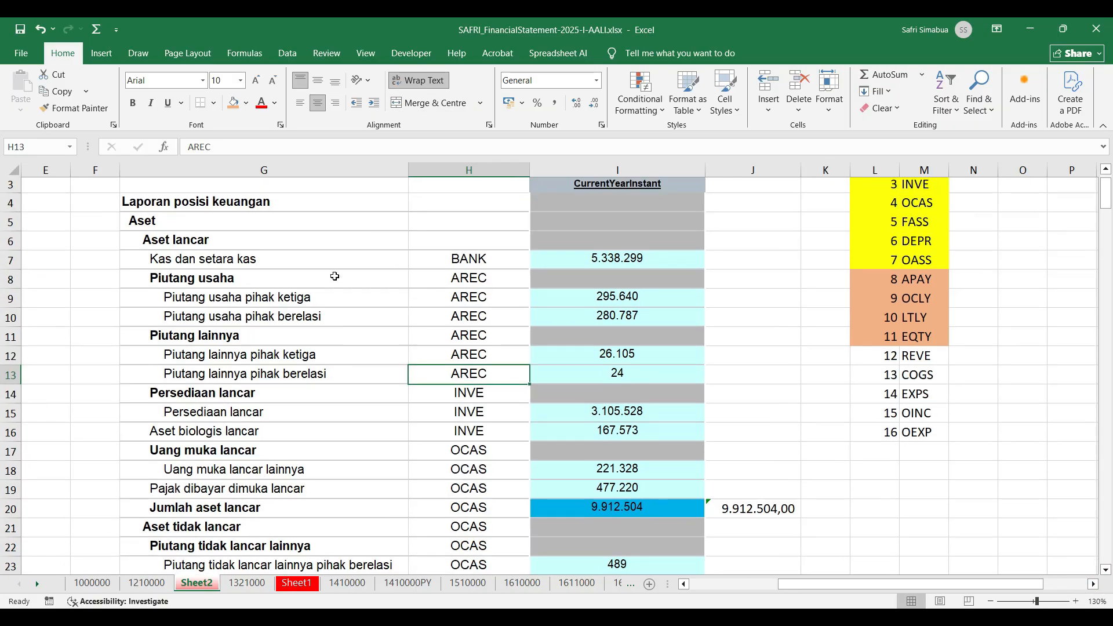
left_click(437, 281)
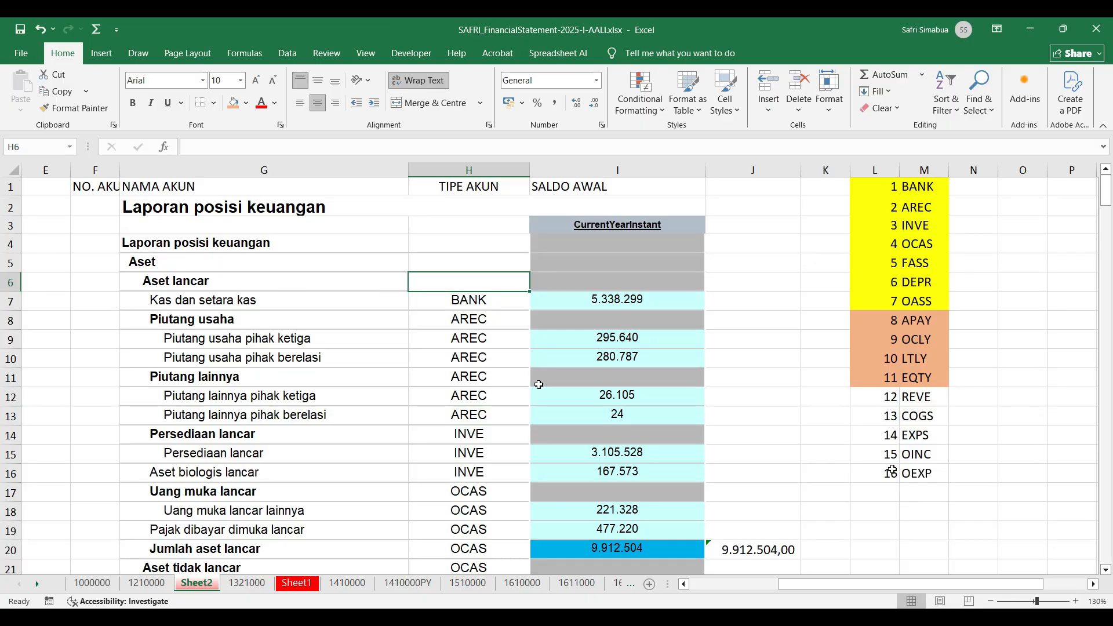
left_click_drag(960, 584, 888, 592)
left_click_drag(48, 239, 881, 278)
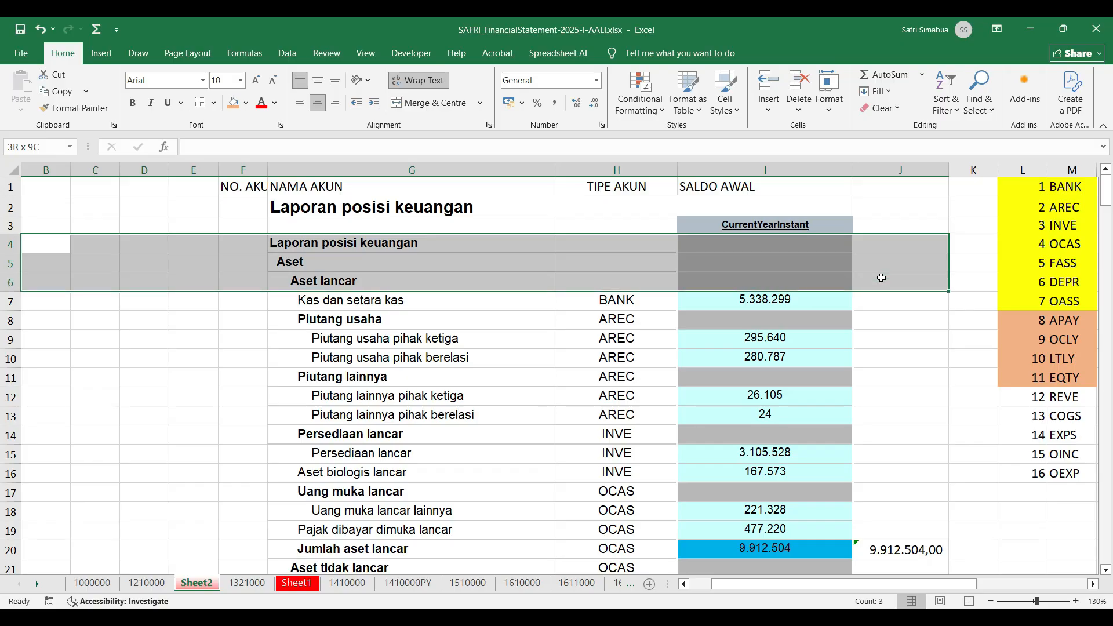
left_click_drag(882, 278, 881, 278)
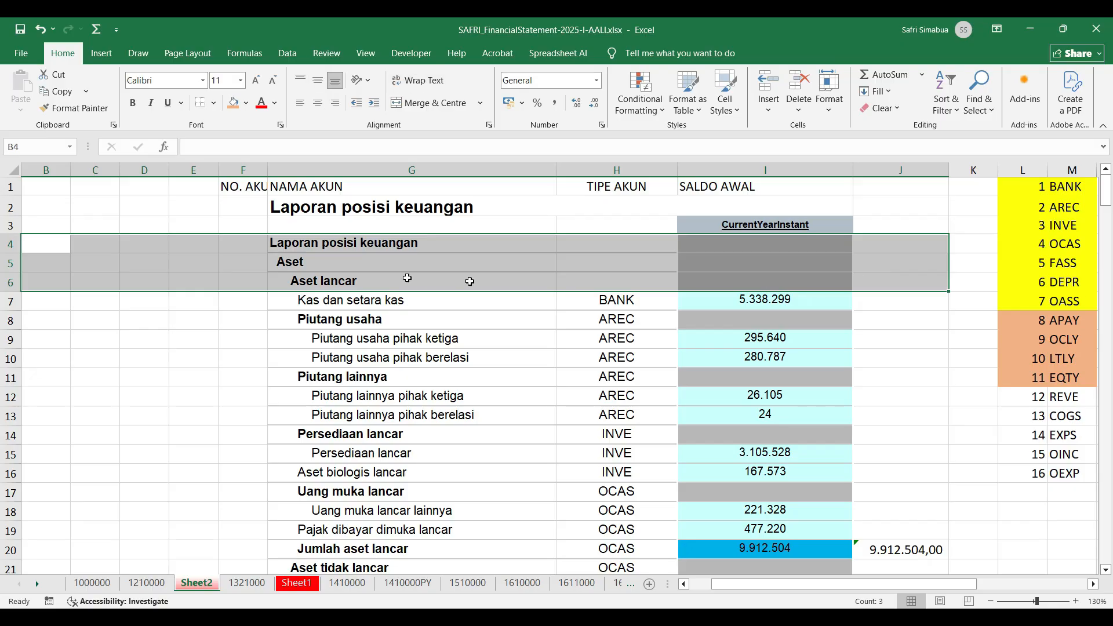
Step: Try to delete cells B4:J6 with the remaining cells shifted left, and undo it
right_click(384, 274)
left_click(421, 378)
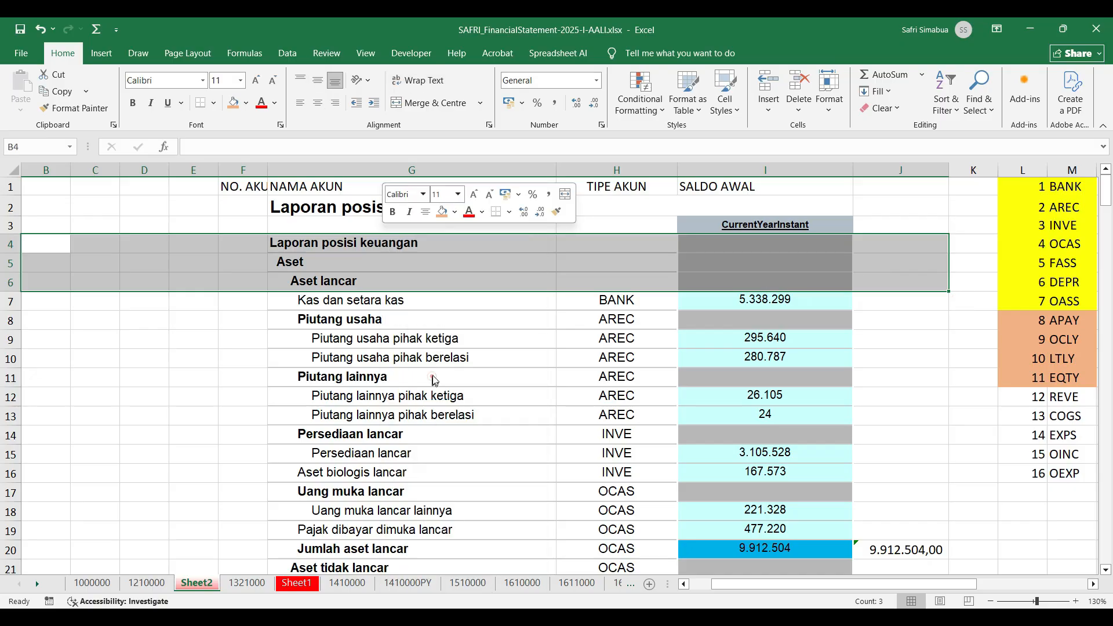
left_click(421, 439)
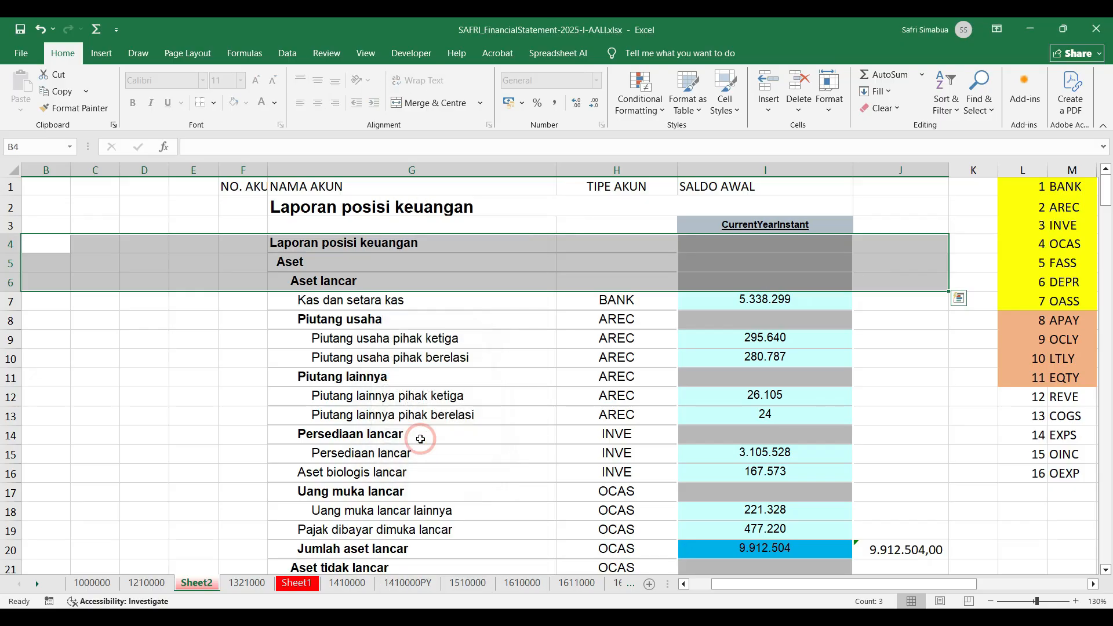
left_click(413, 398)
key("ctrl+z")
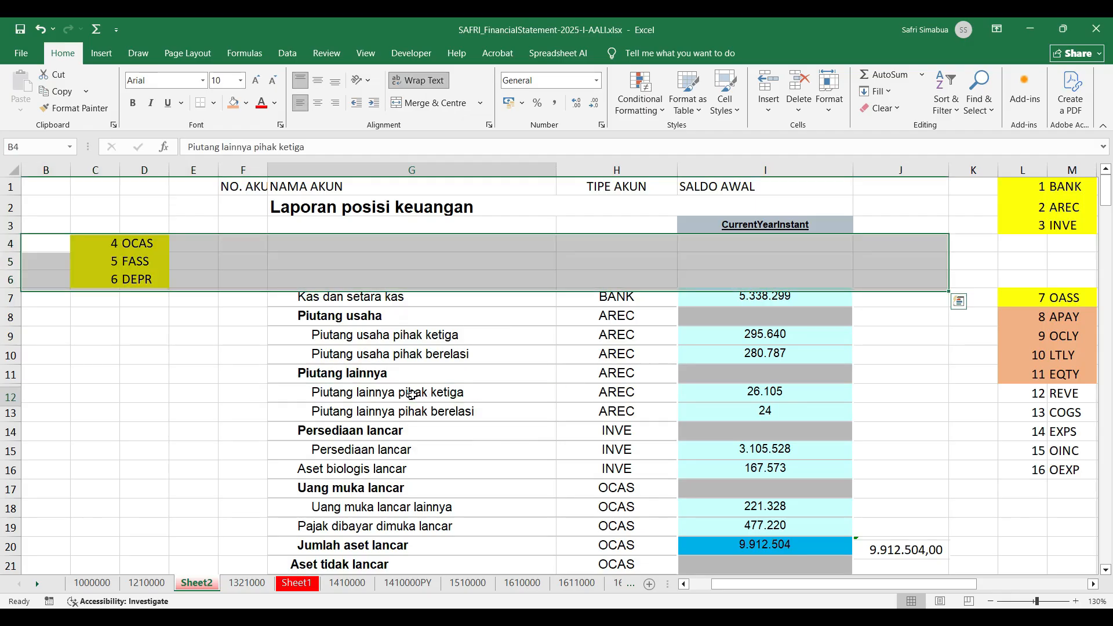
Step: Delete the selected cells B4:J6 and shift the cells below up
right_click(310, 246)
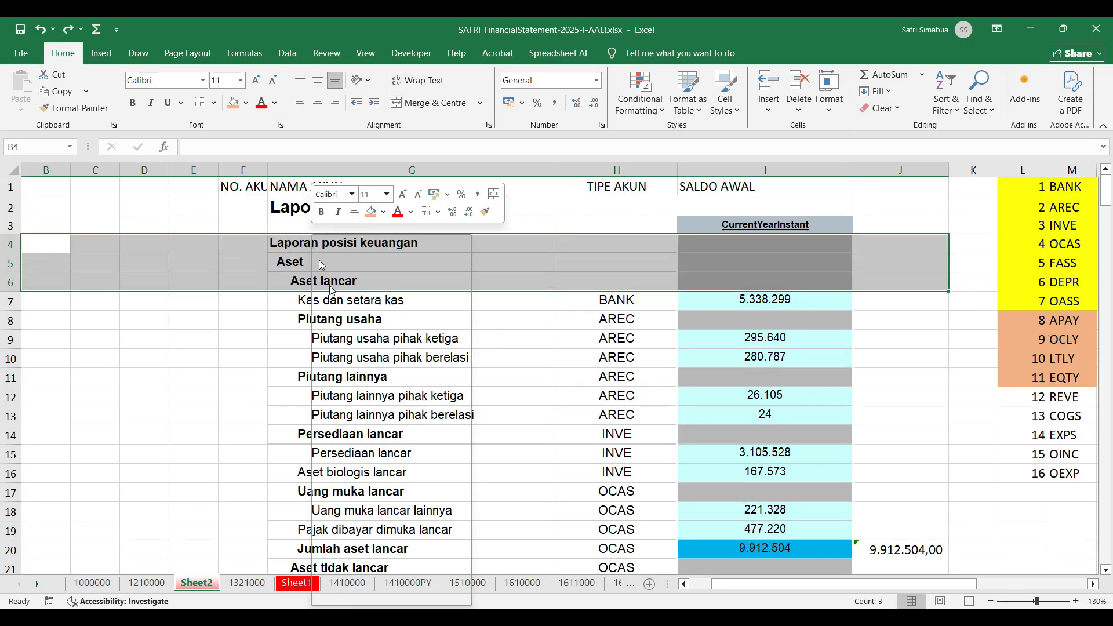
left_click(356, 378)
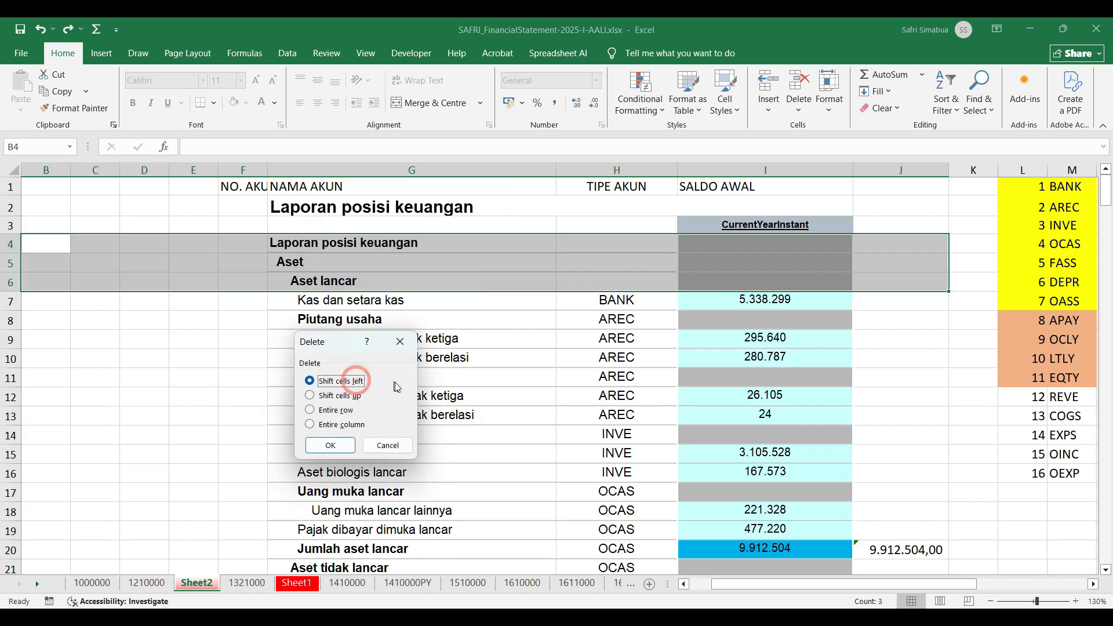
left_click(340, 395)
left_click(343, 444)
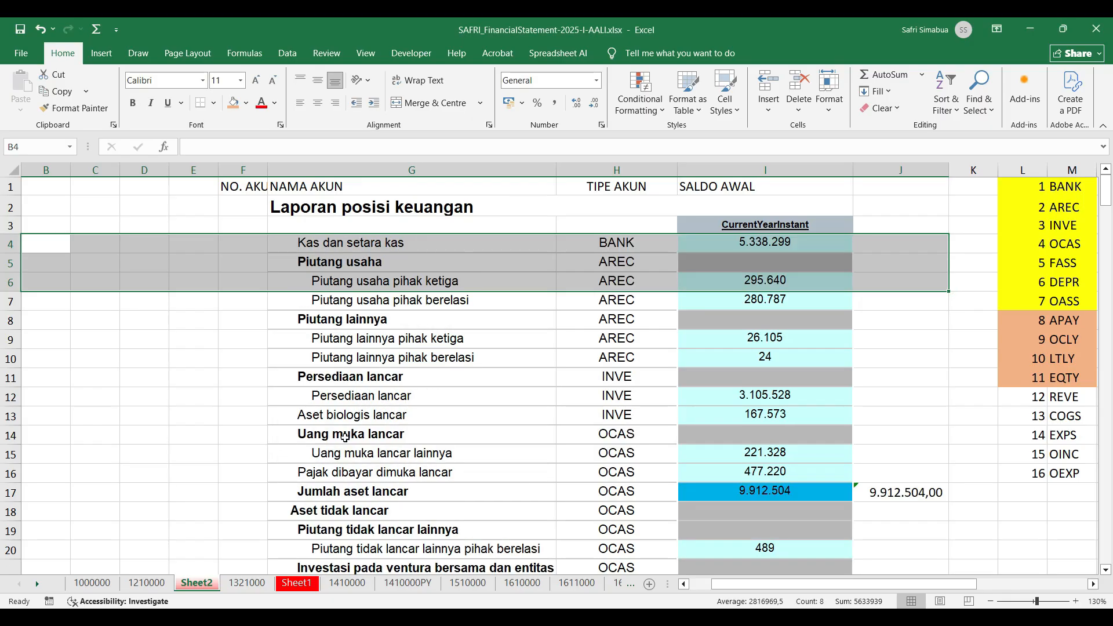
left_click(431, 380)
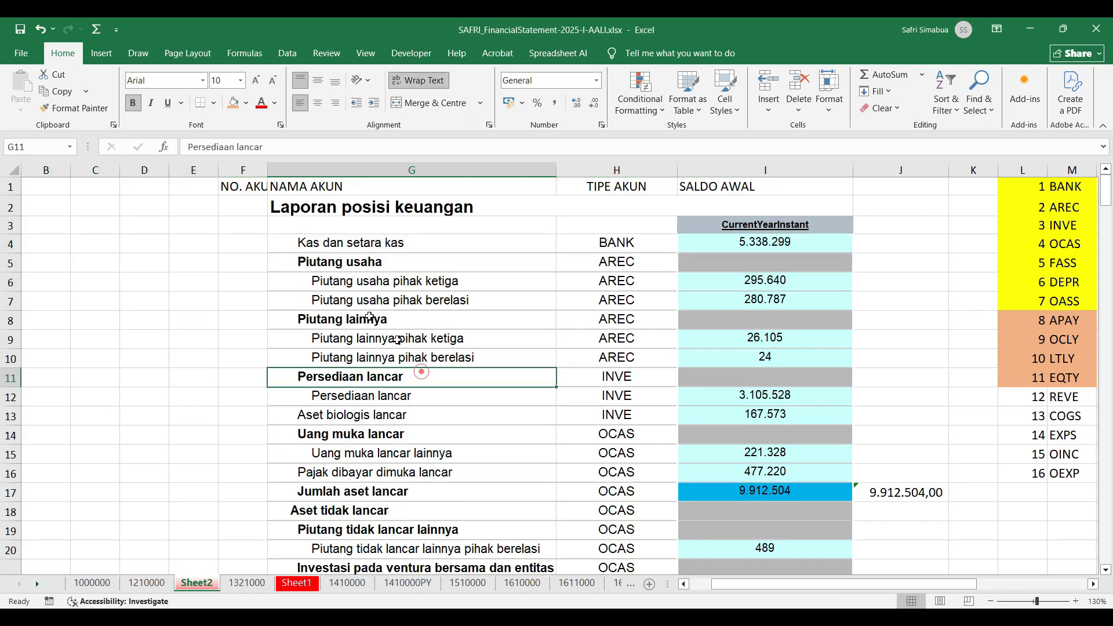
Step: Enter 1 in A4, in the row of Kas dan setara kas, and leave B4 empty
left_click(60, 243)
type("1")
left_click(76, 287)
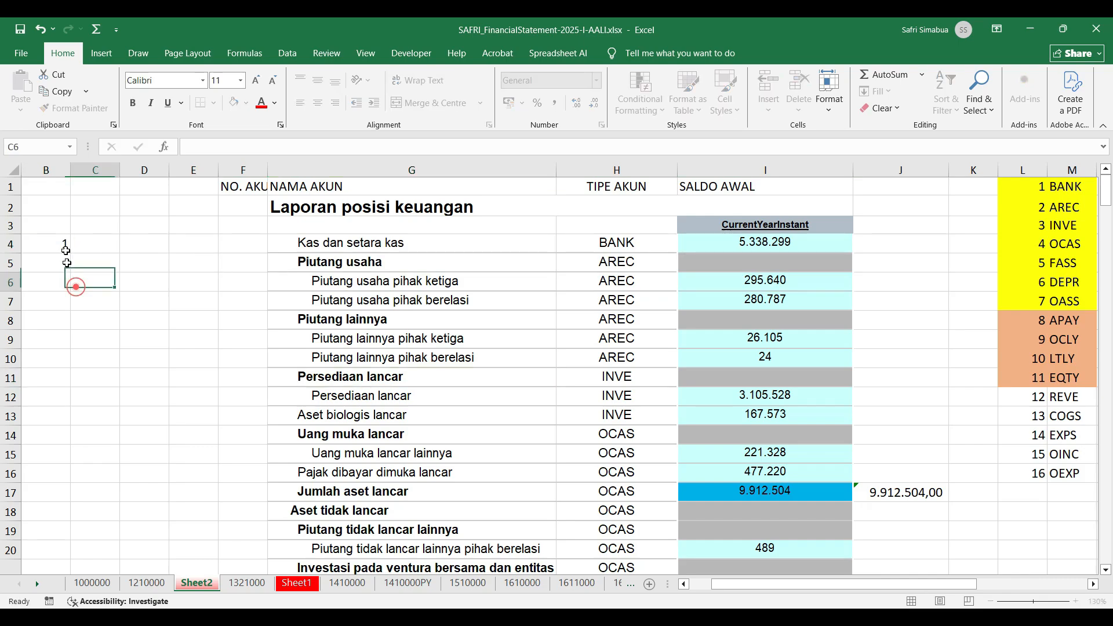
left_click(58, 244)
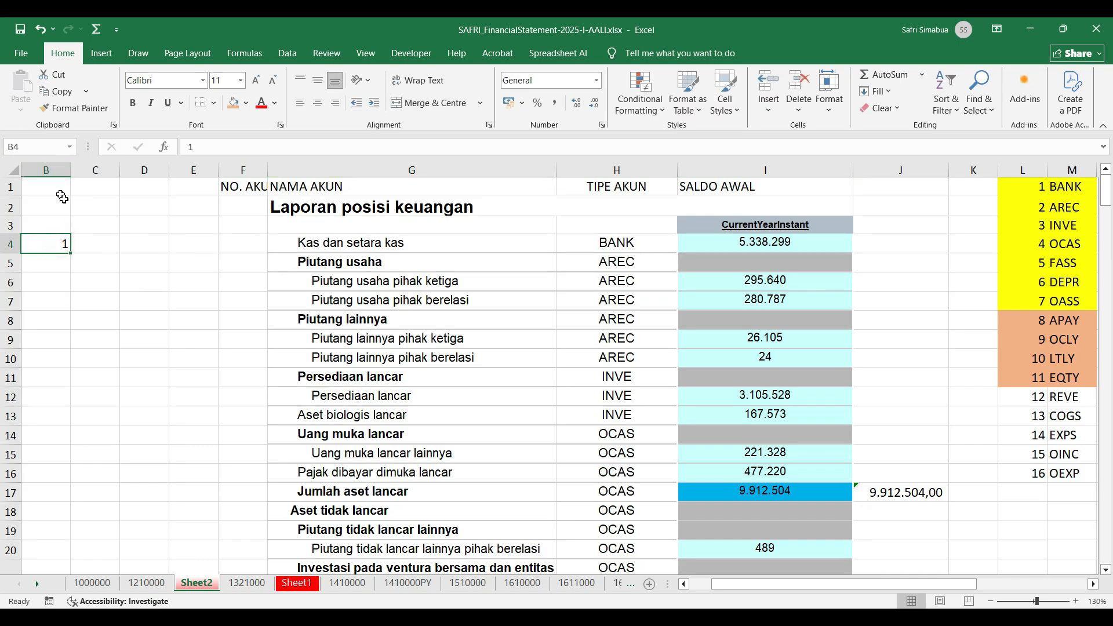
key("Left")
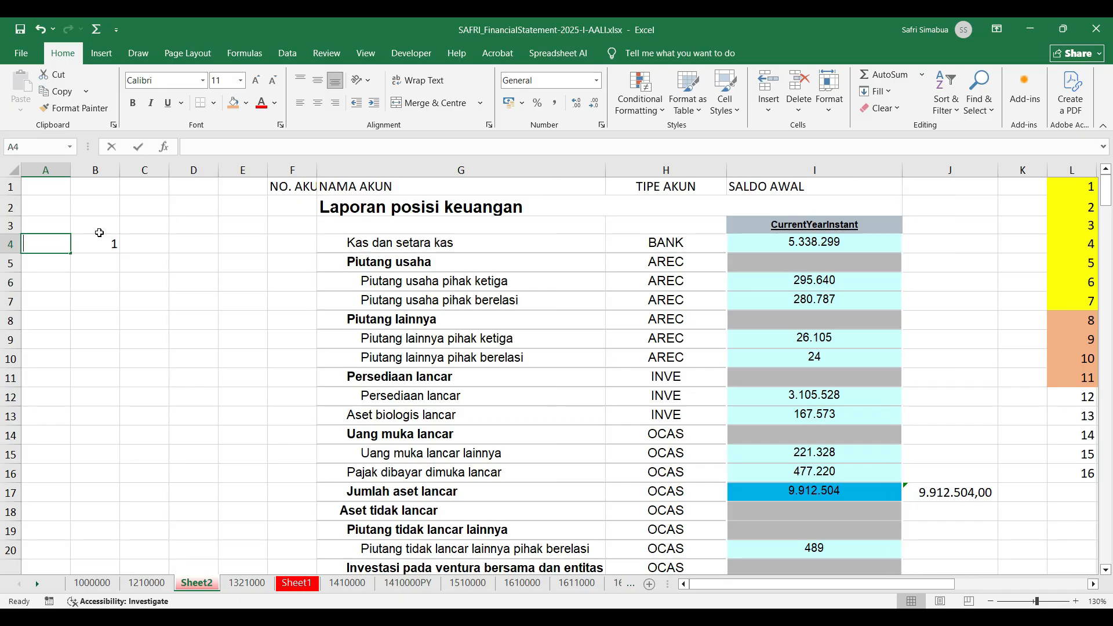
type("1")
left_click(123, 264)
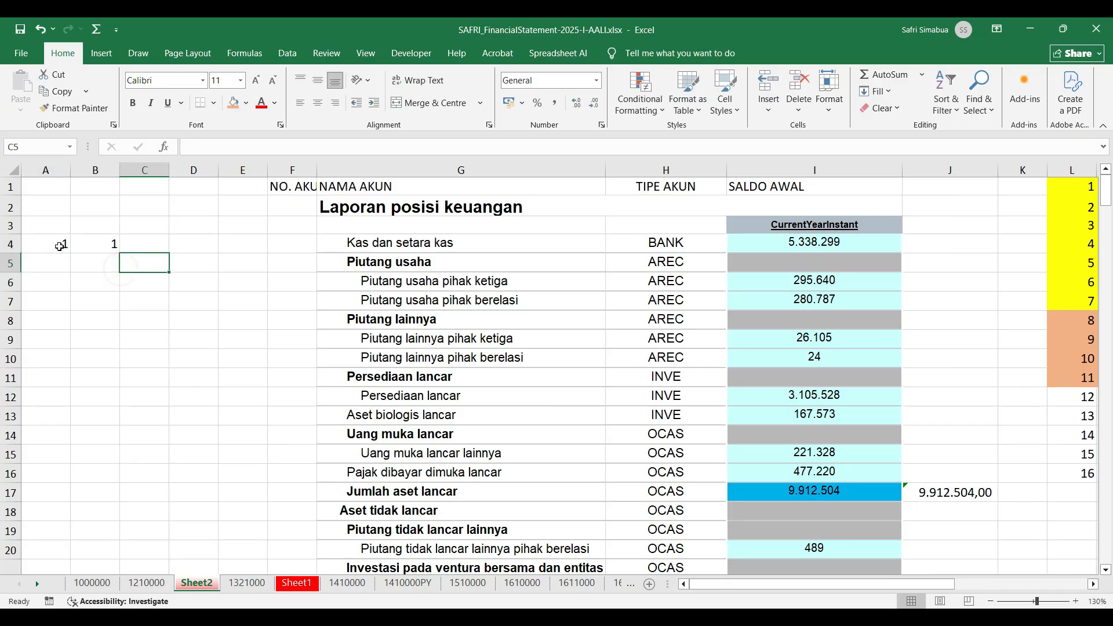
left_click(109, 242)
key("Delete")
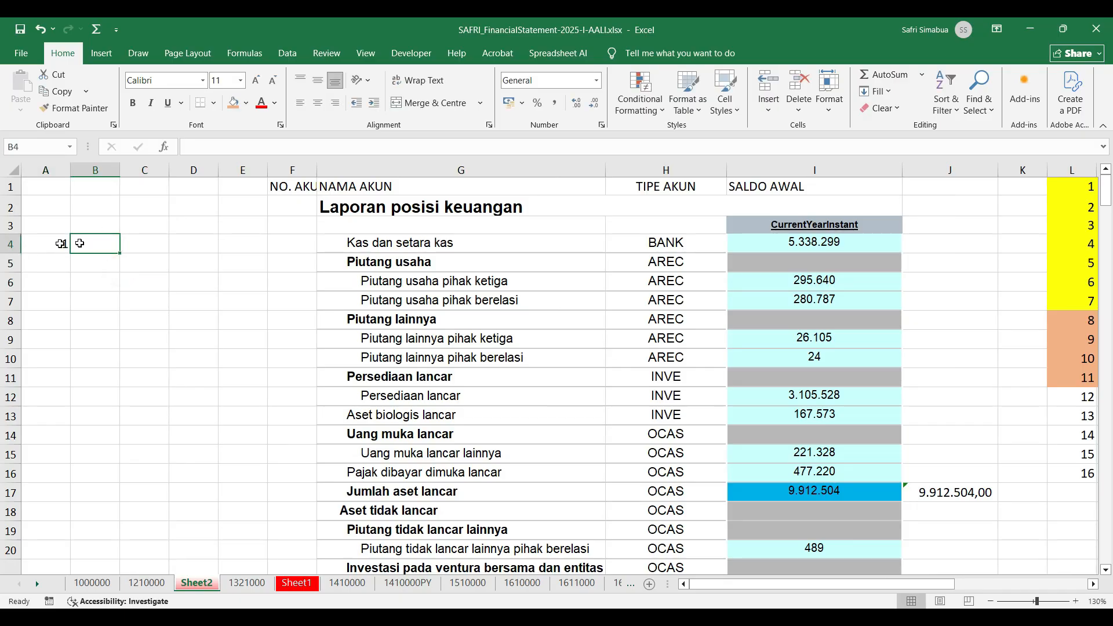
Step: Fill the 1 from A4 down through A33, the Jumlah aset row
left_click(48, 240)
left_click_drag(69, 251, 63, 479)
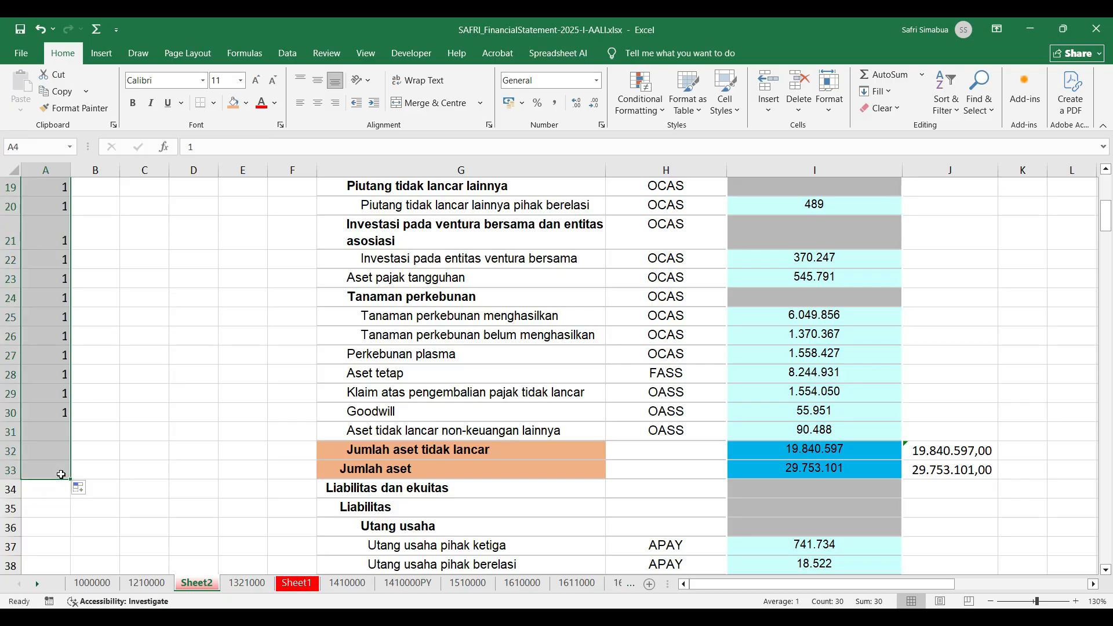
scroll(58, 376, "down", 2)
Step: Enter 2 in A34, beside Liabilitas dan ekuitas, and fill it down through A68
left_click(57, 359)
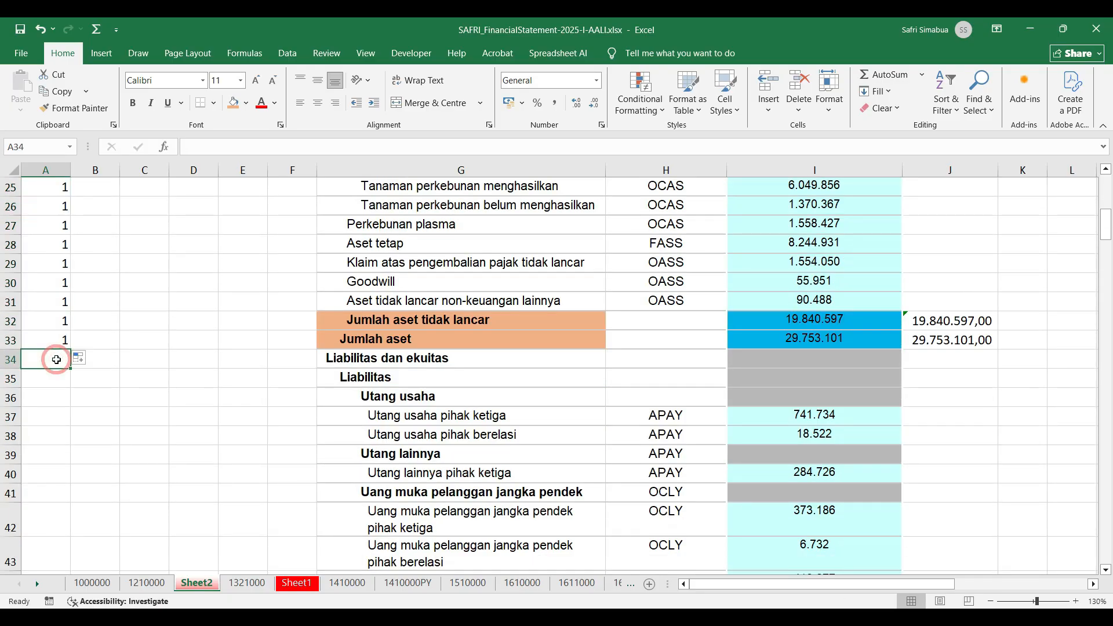
type("2")
key("Return")
left_click(58, 360)
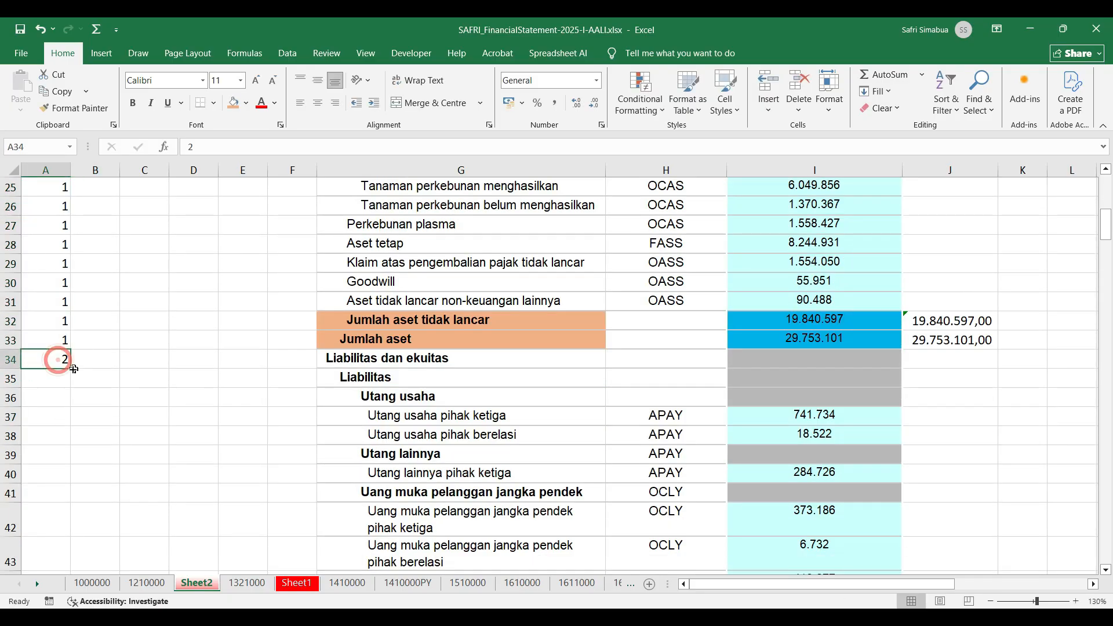
left_click_drag(70, 369, 75, 510)
scroll(61, 490, "down", 2)
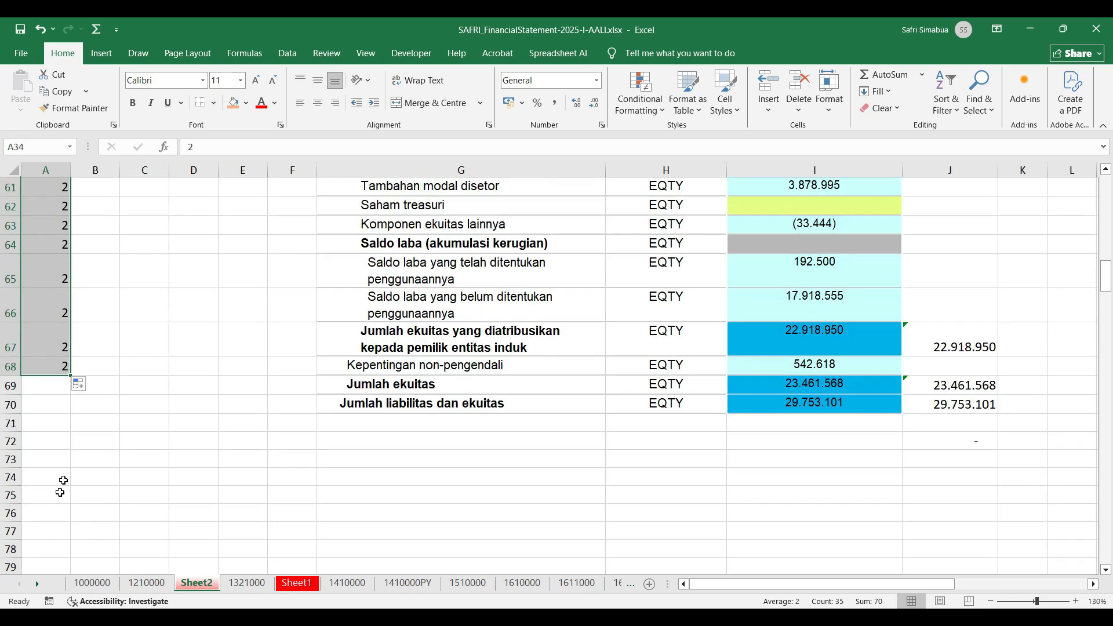
Step: Enter 3 in all of A58:A68, from Ekuitas to Kepentingan non-pengendali
scroll(105, 407, "up", 2)
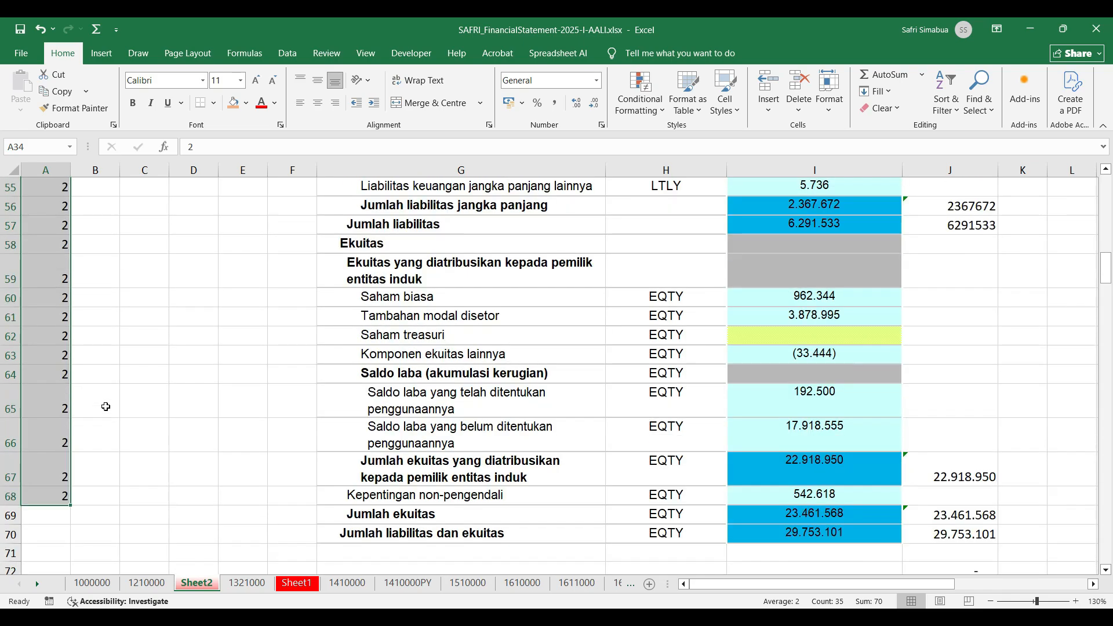
left_click(60, 247)
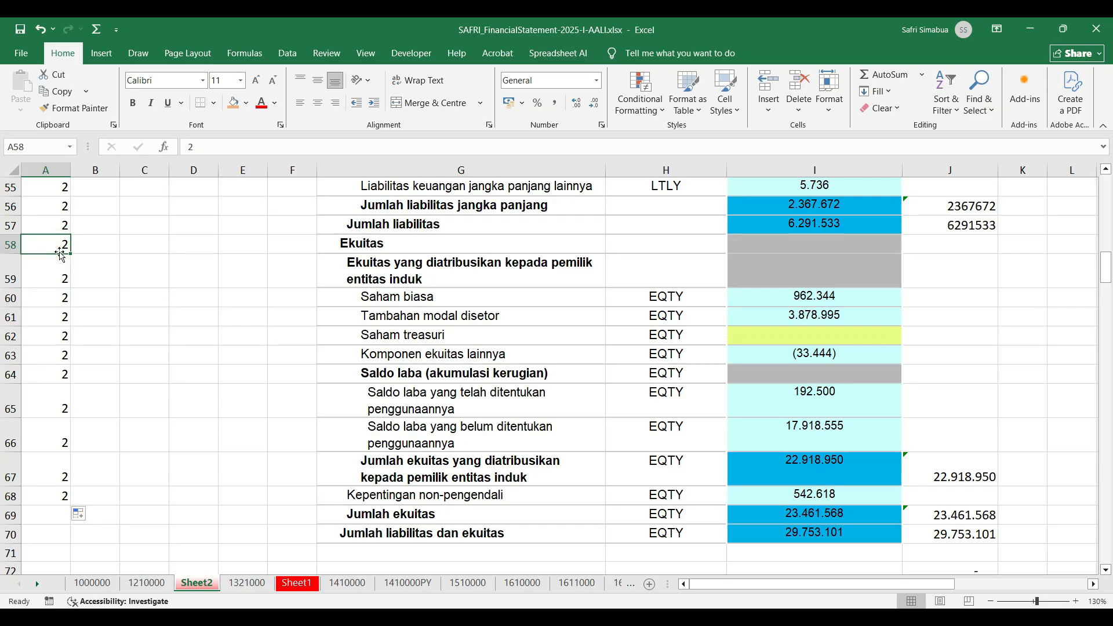
left_click_drag(58, 246, 66, 505)
type("3")
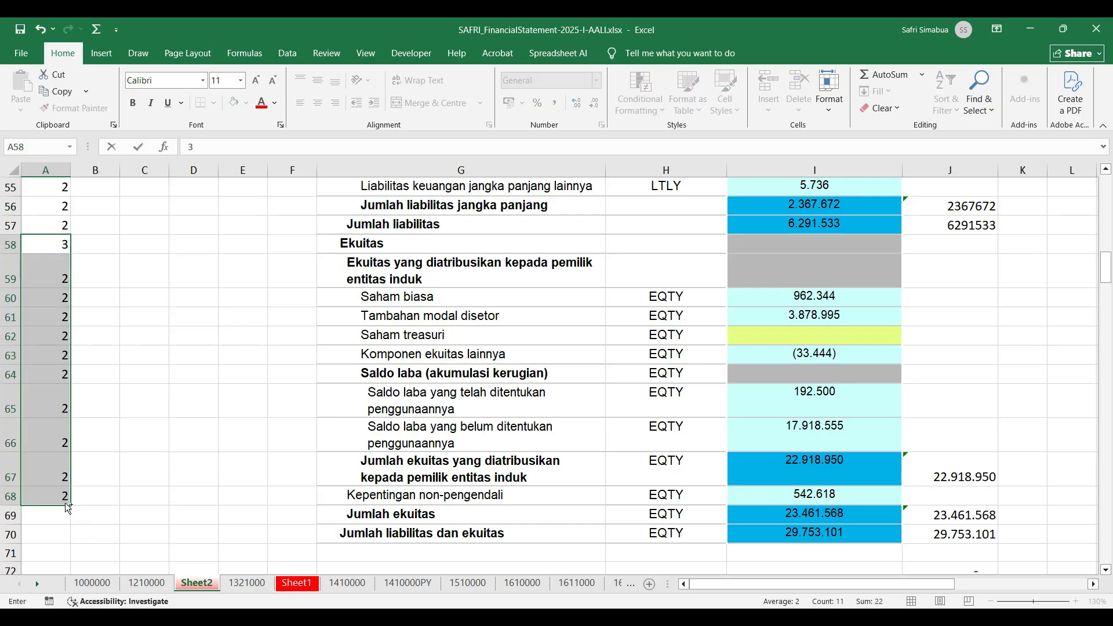
key("ctrl+Return")
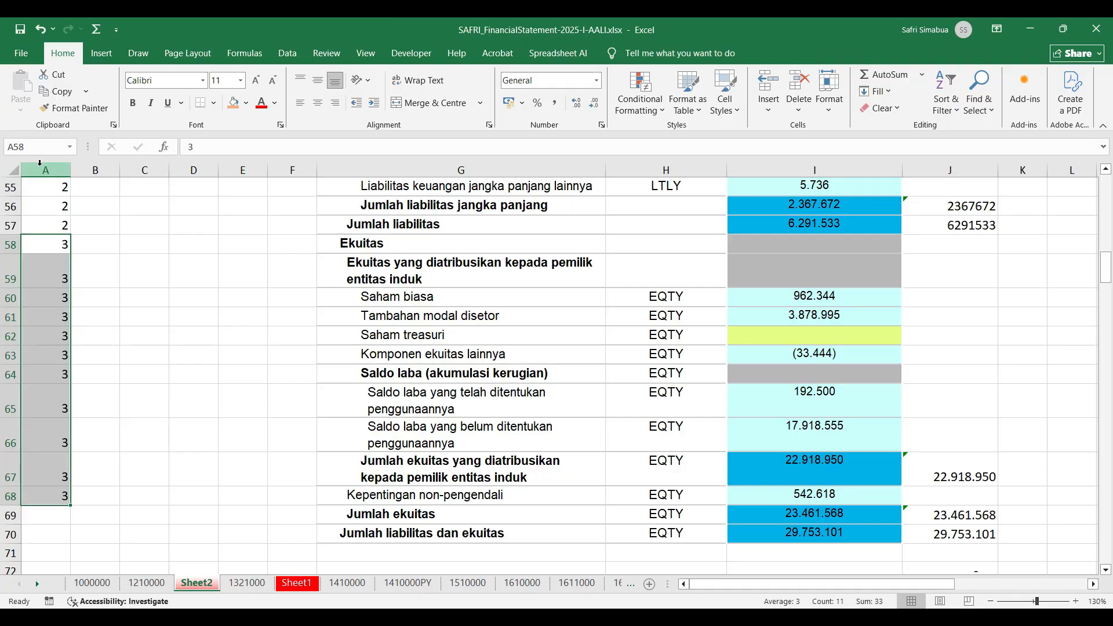
Step: Centre the group numbers across the whole of column A
left_click(39, 166)
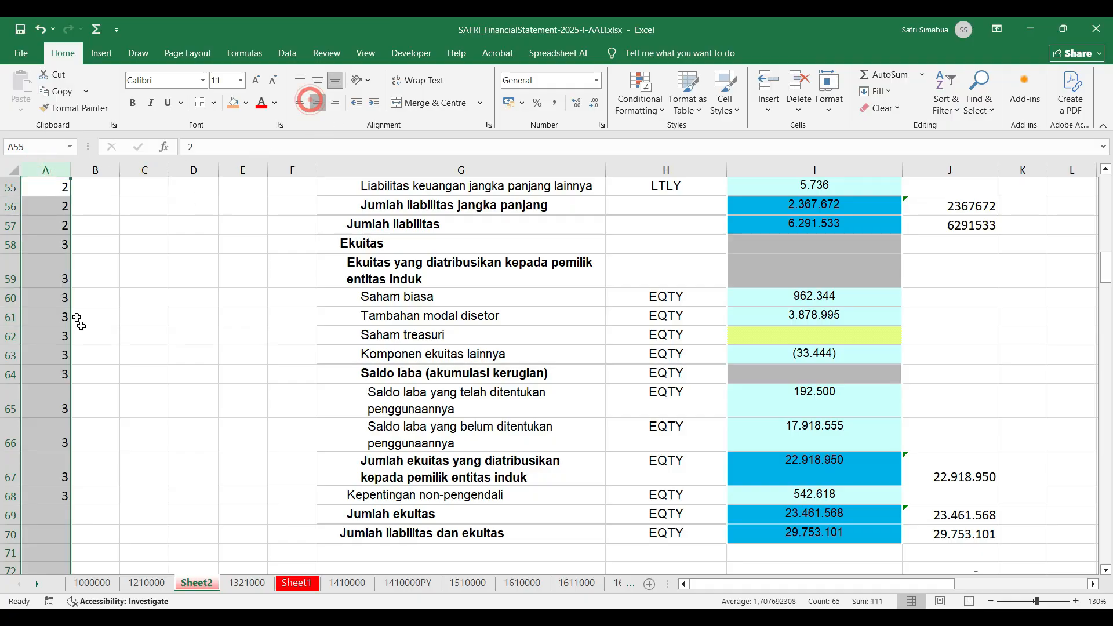
scroll(233, 451, "up", 15)
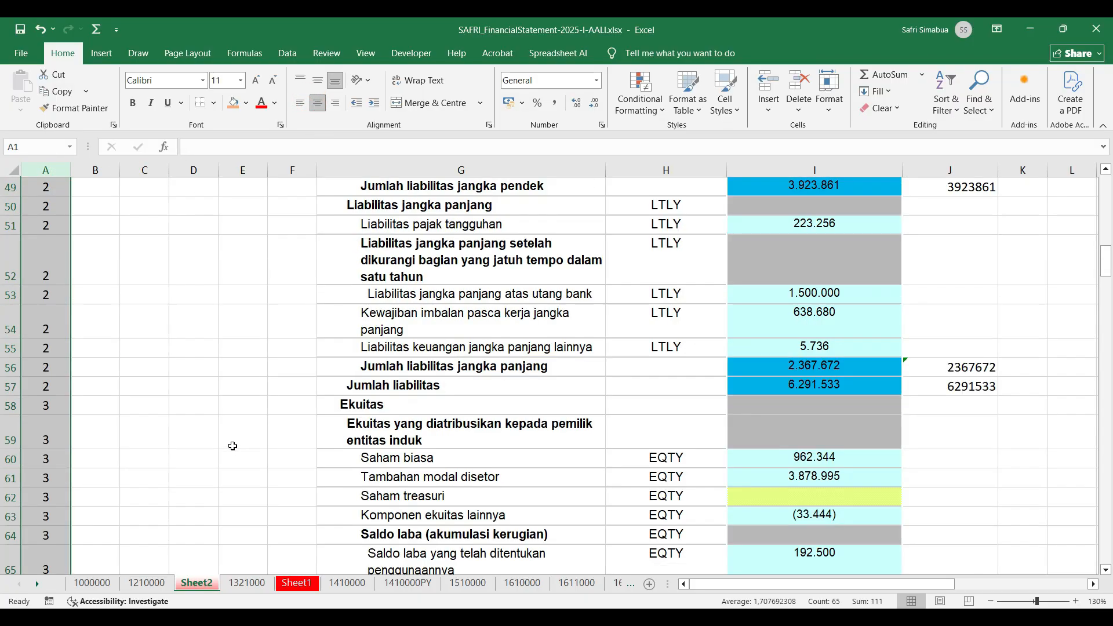
scroll(234, 446, "up", 3)
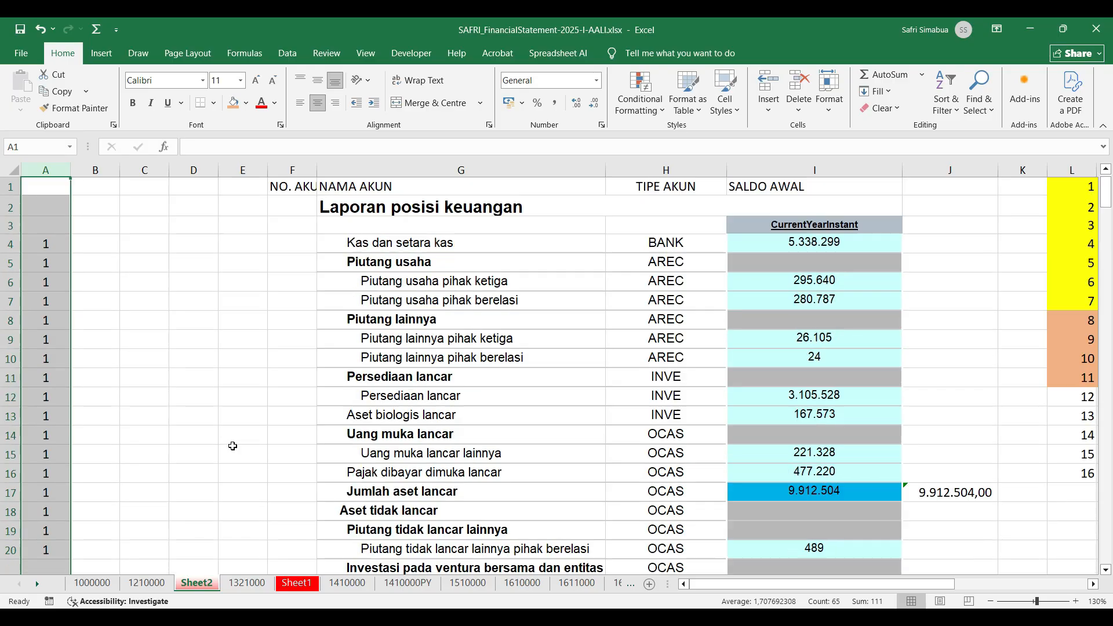
Step: Examine the account number format in the NOMOR AKUN column of Sheet1 and return to Sheet2
left_click(42, 246)
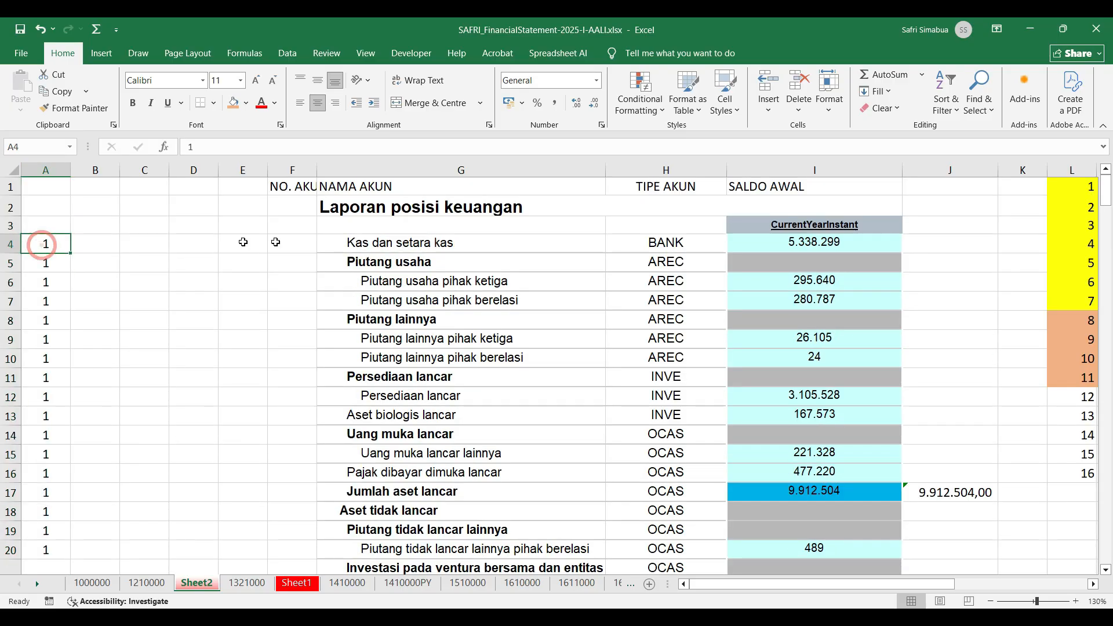
left_click(295, 247)
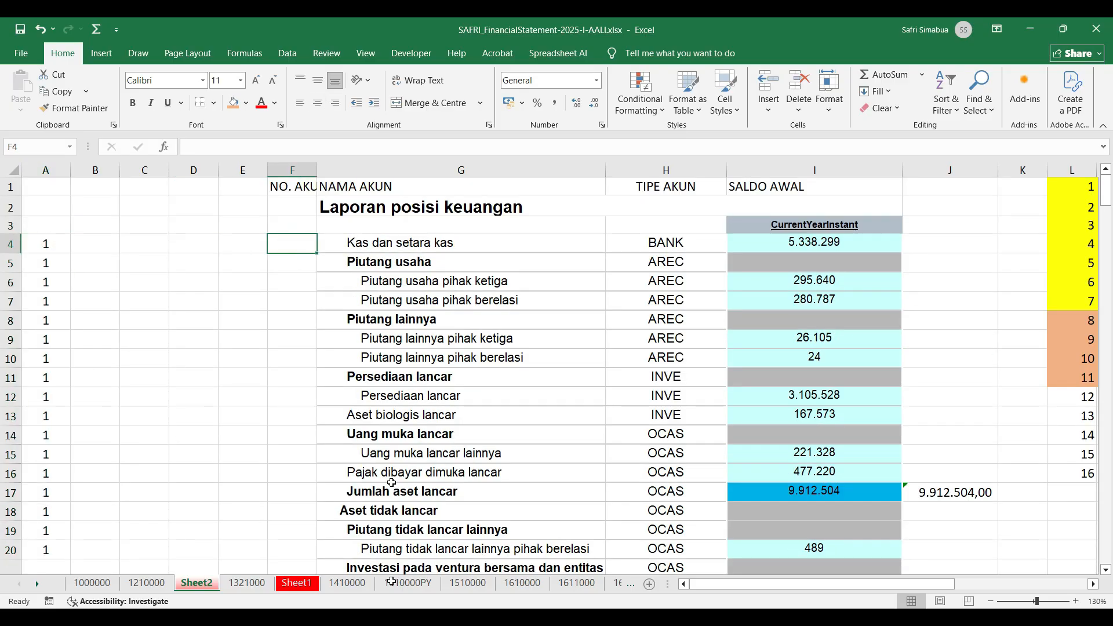
left_click(300, 583)
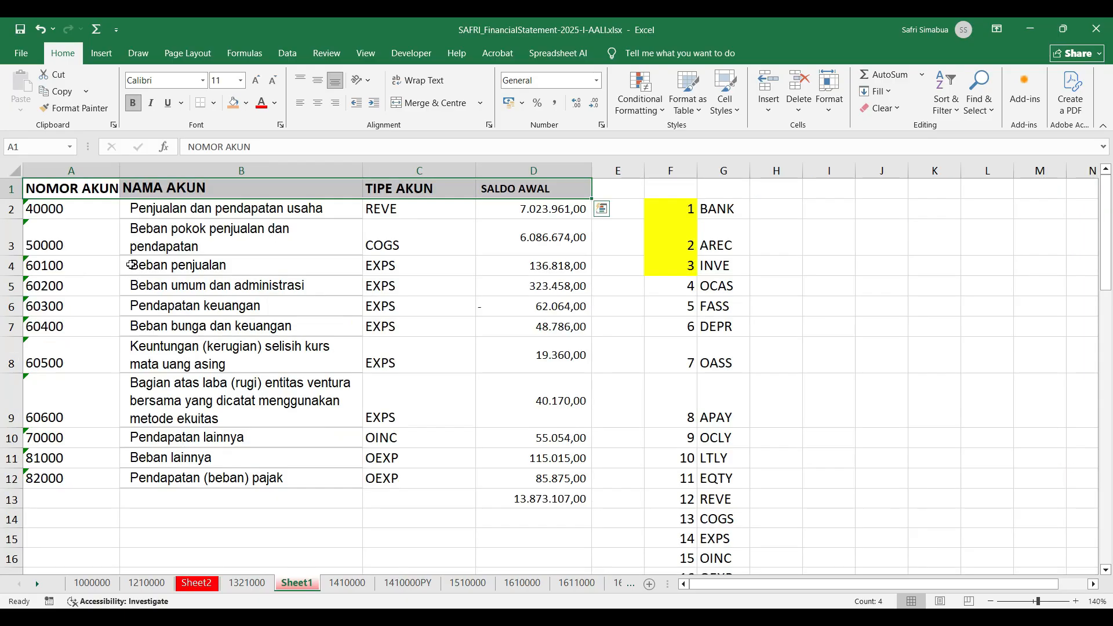
left_click(64, 212)
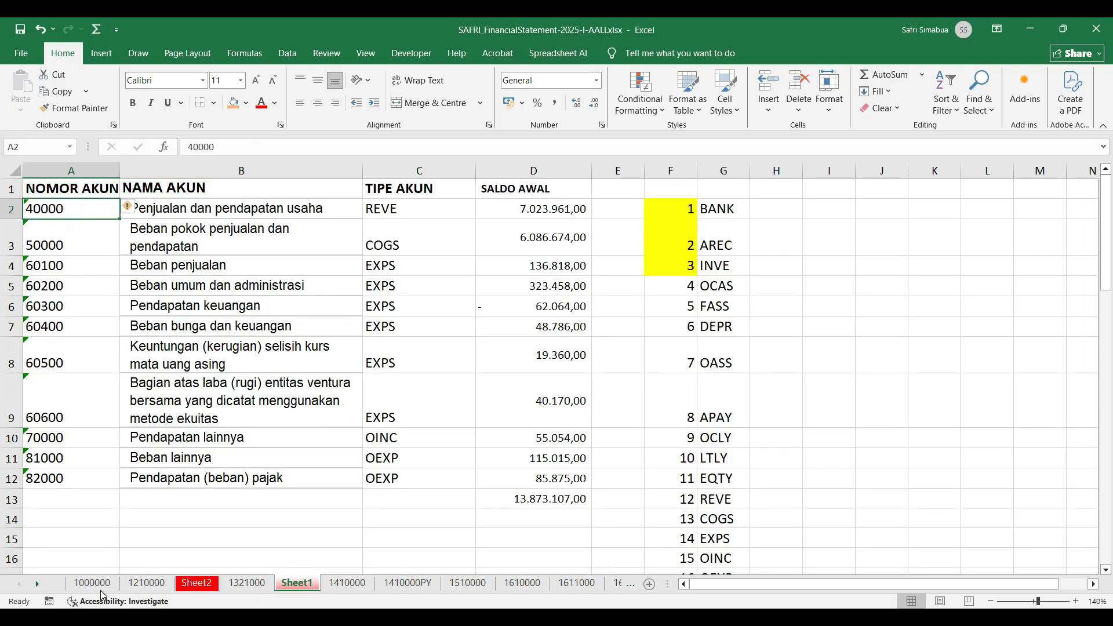
left_click(205, 585)
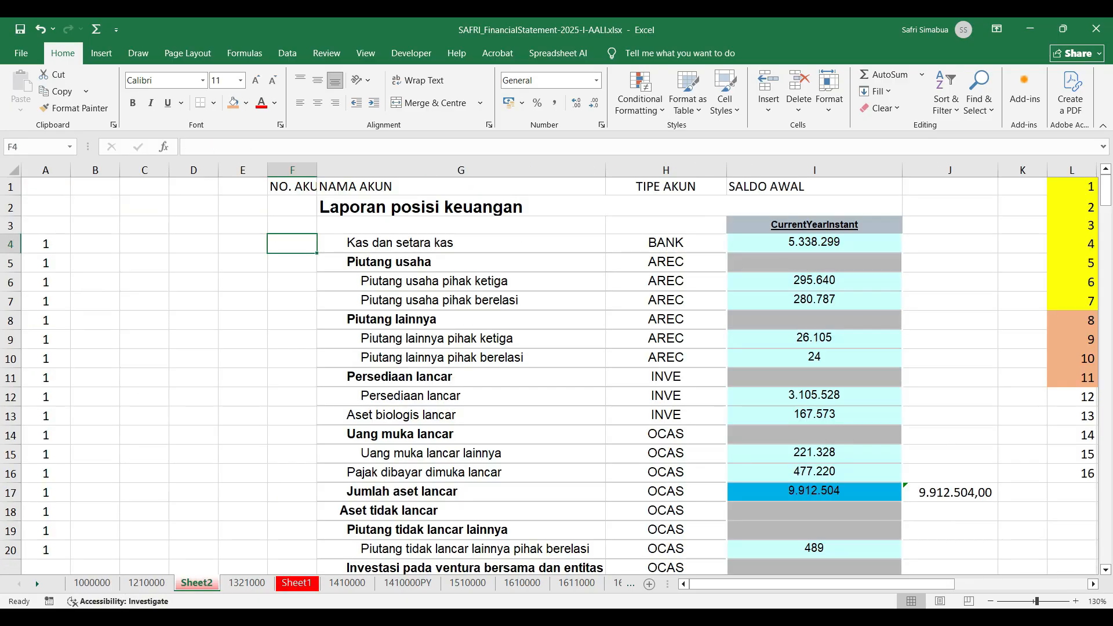
left_click(87, 250)
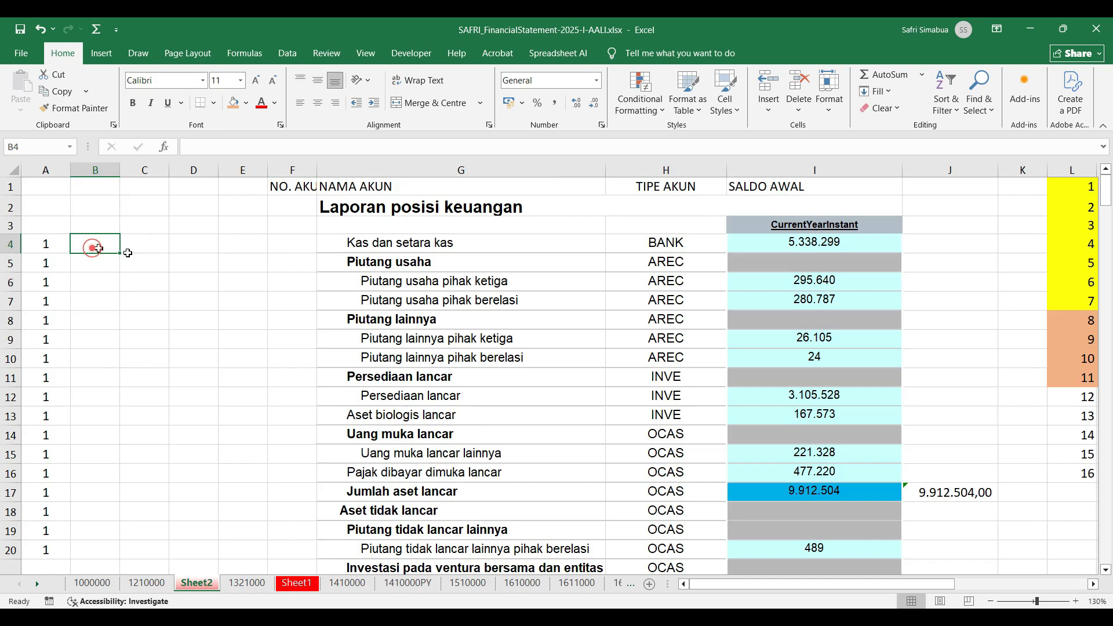
Step: Enter the formula =A4&B4&C4&D4&E4 in F4 to join the digits of columns A to E into the account number
double_click(280, 245)
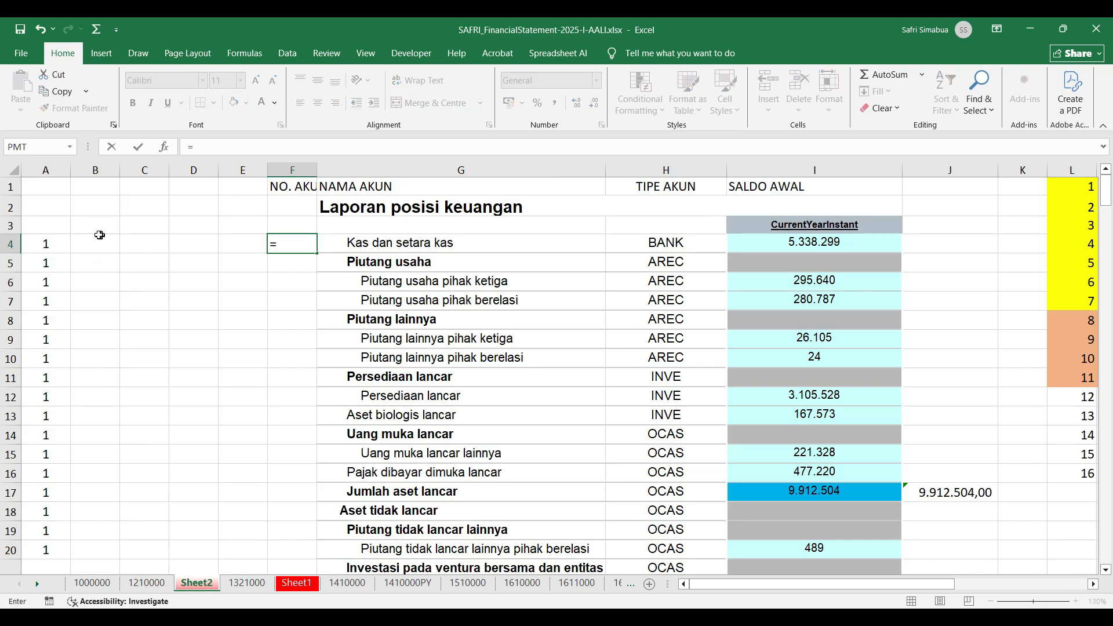
left_click(44, 244)
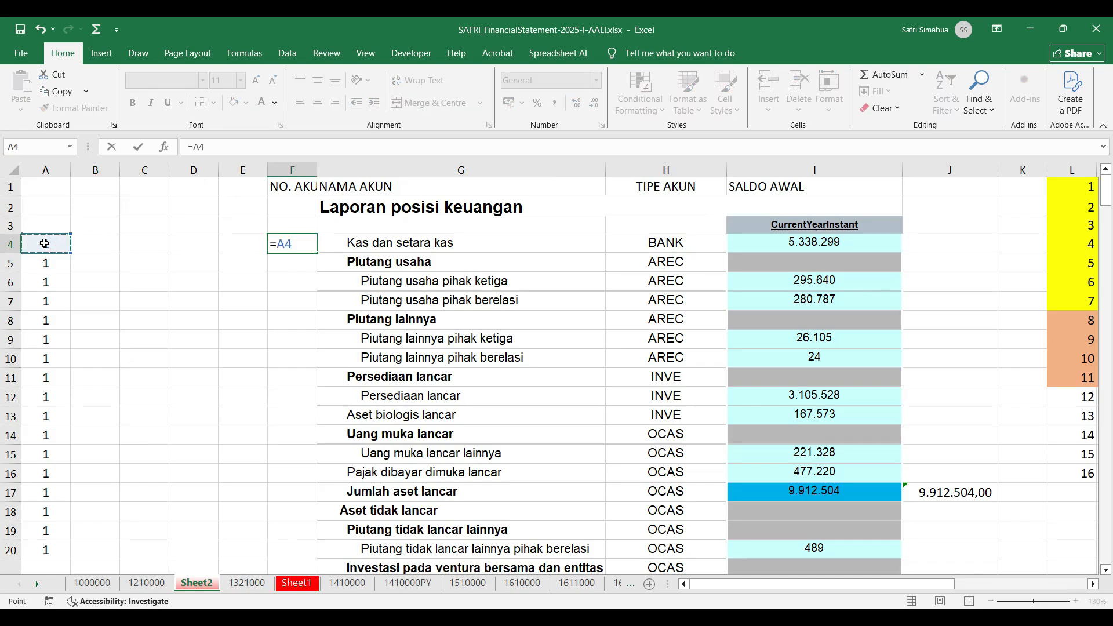
type("&")
left_click(94, 251)
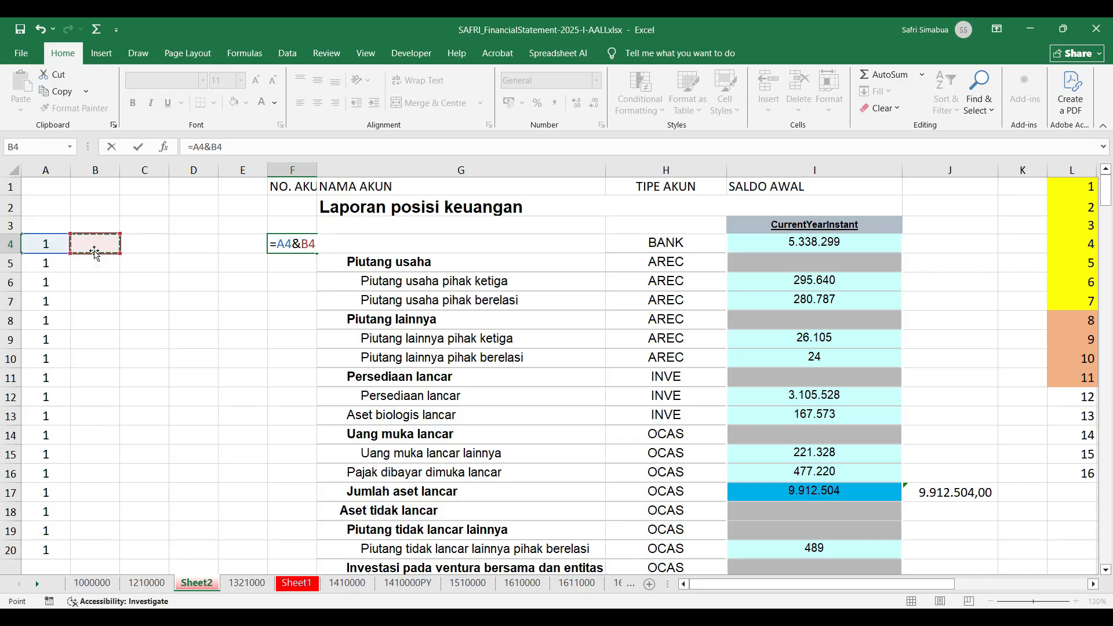
type("&")
left_click(143, 243)
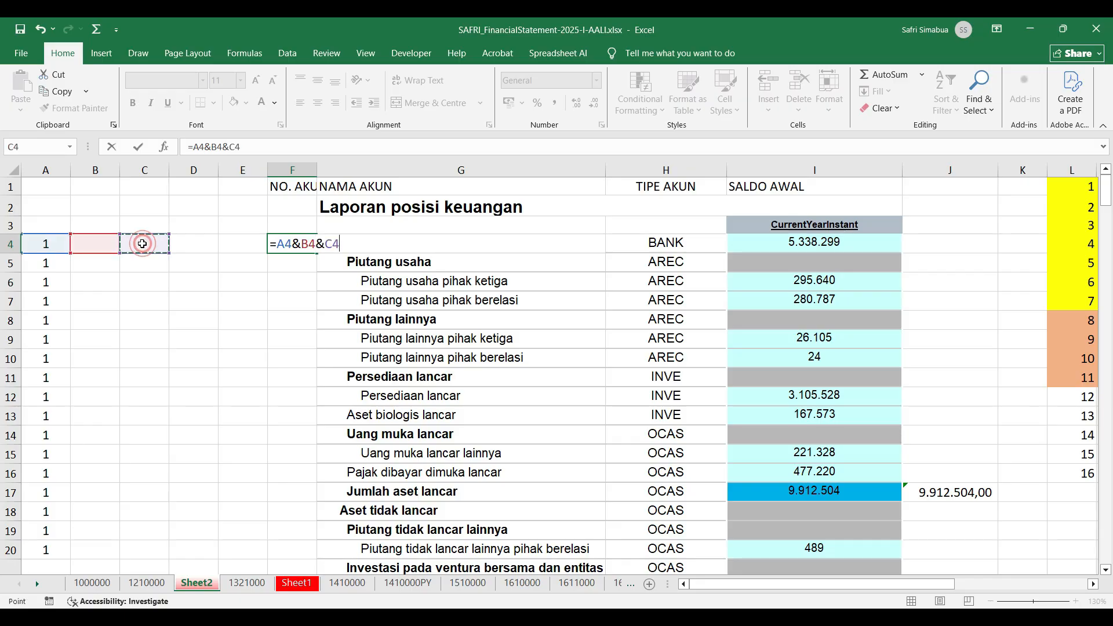
type("&")
left_click(185, 247)
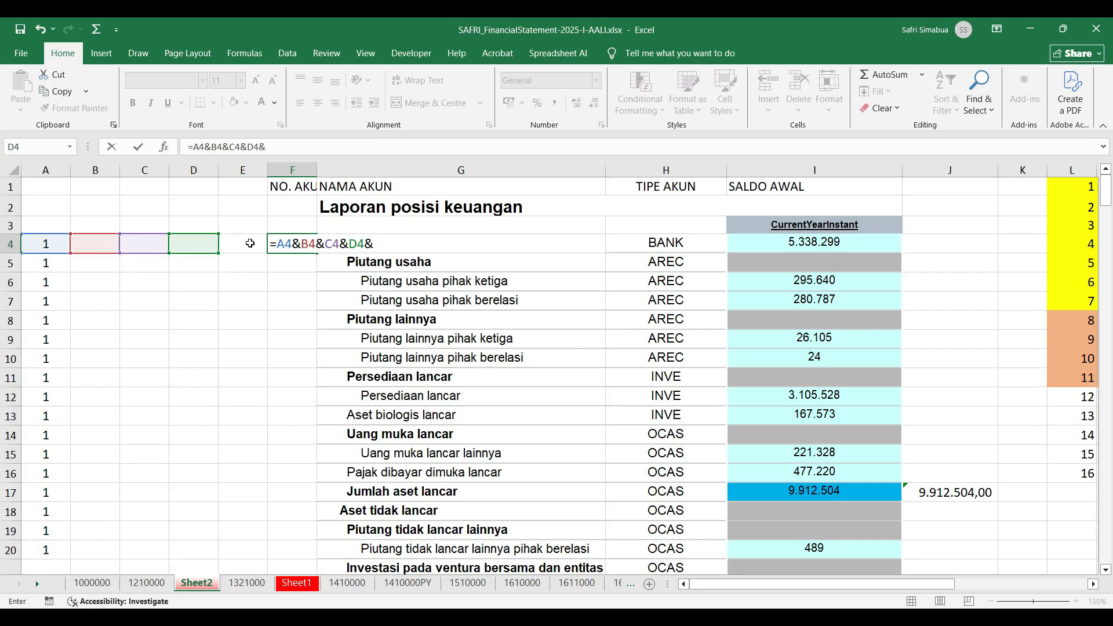
key("Return")
Step: Fill the account number formula from F4 down through F68, the Kepentingan non-pengendali row
left_click(298, 244)
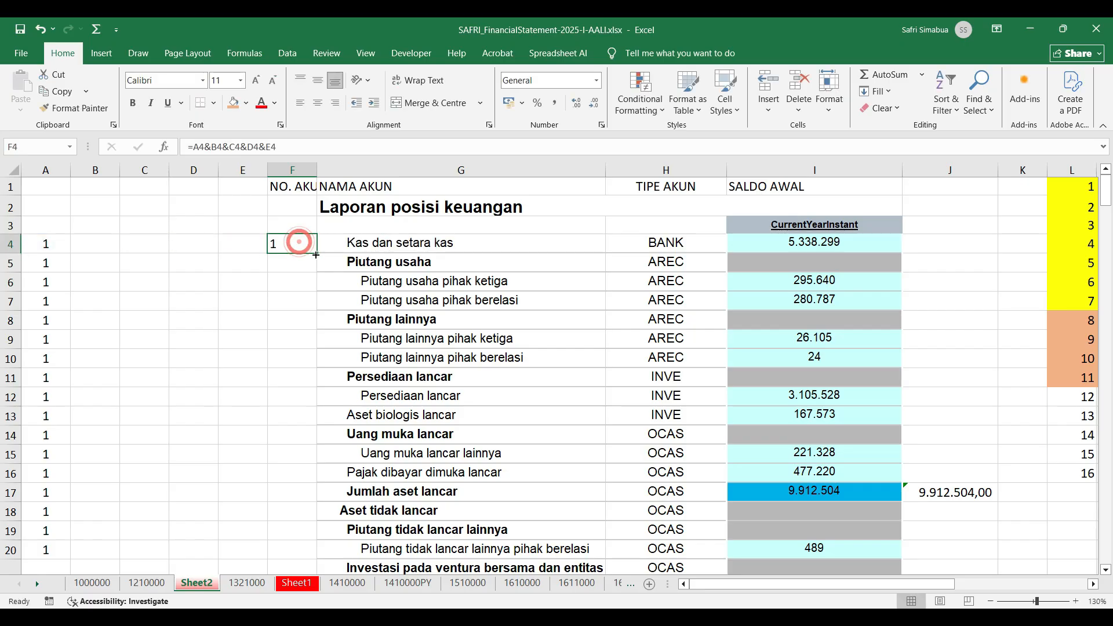
left_click_drag(318, 254, 310, 520)
left_click_drag(304, 567, 296, 498)
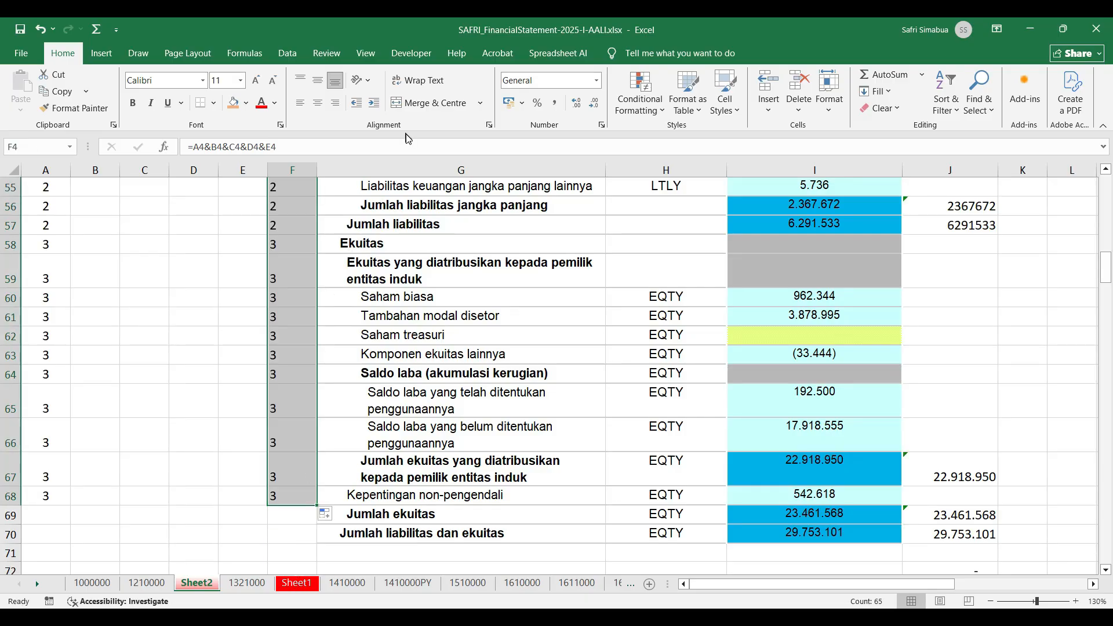
Step: Enter 1 in all of B4:B27, from Kas dan setara kas to Perkebunan plasma
scroll(444, 242, "up", 6)
scroll(424, 245, "up", 12)
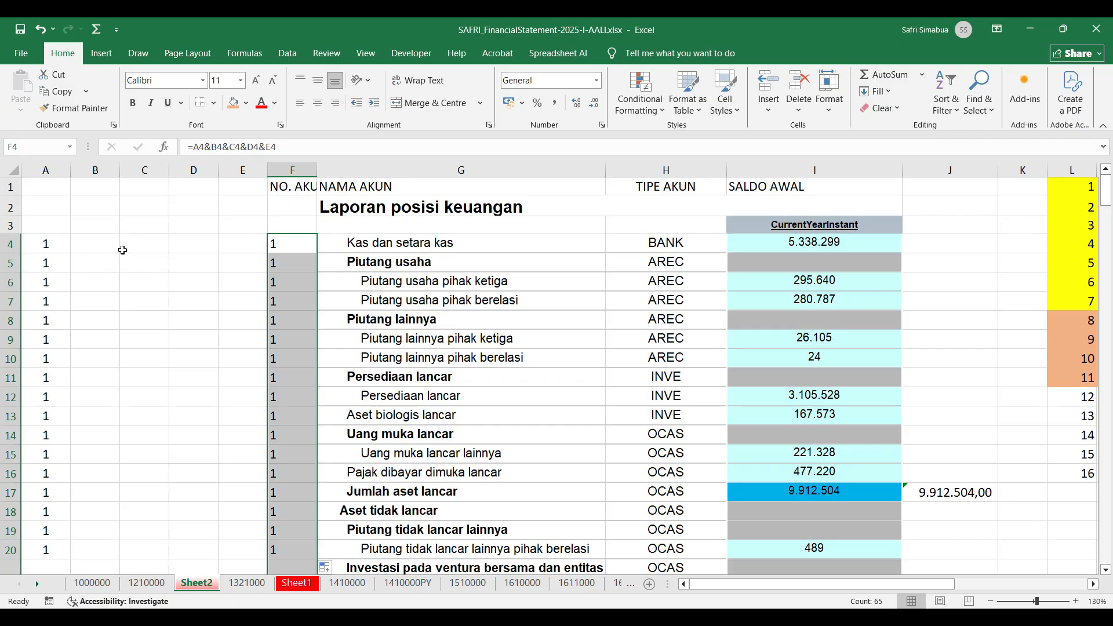
left_click_drag(89, 246, 87, 540)
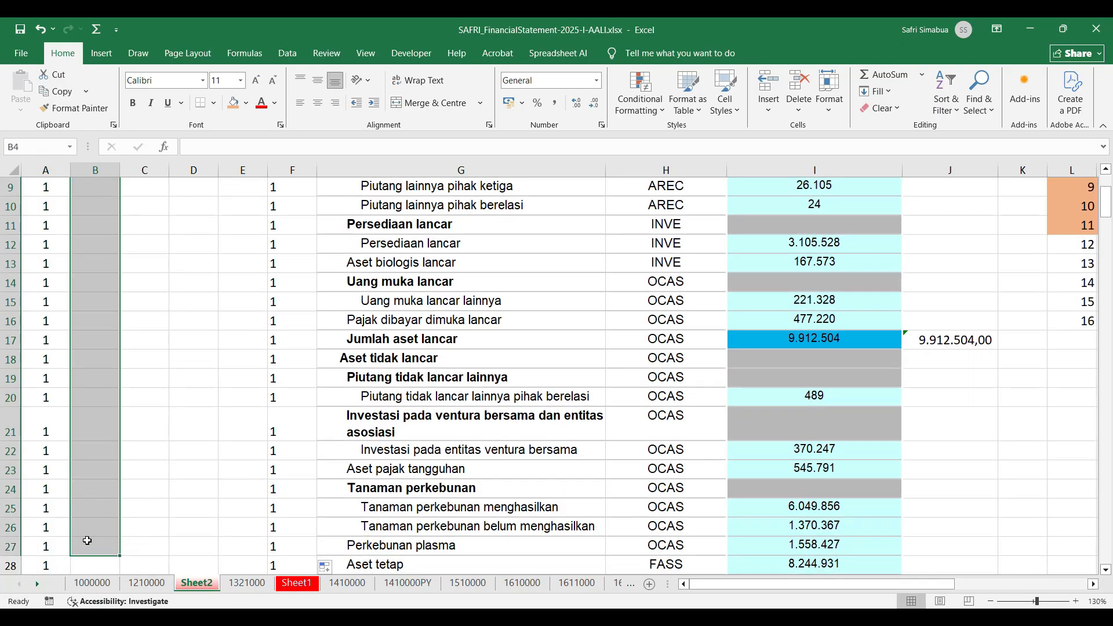
type("1")
key("ctrl+Return")
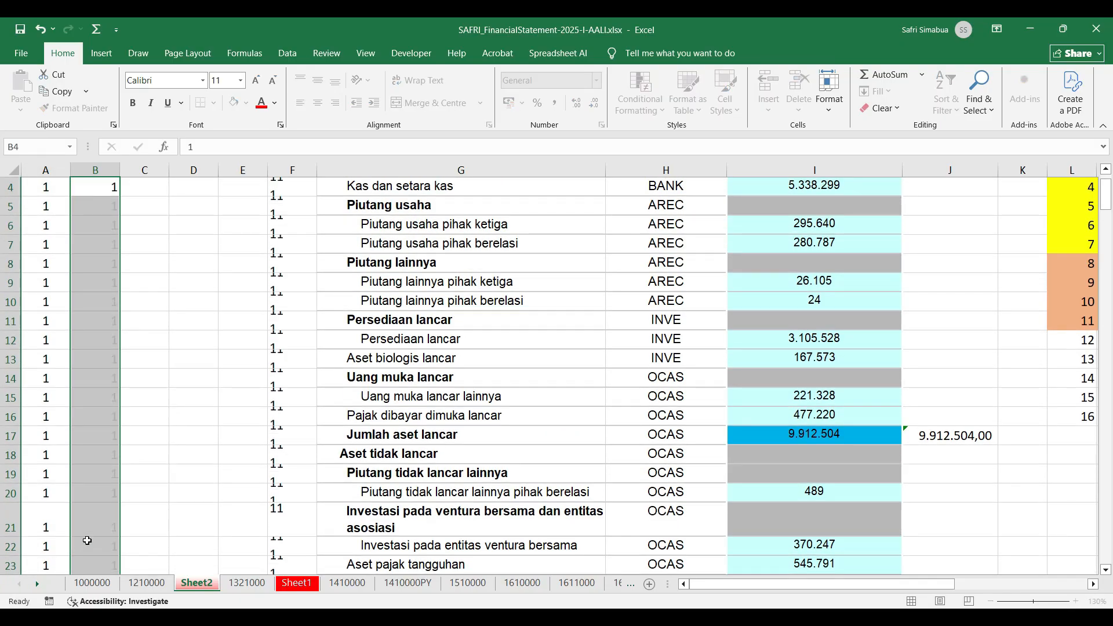
Step: Enter 2 in B28 for Aset tetap and 3 in all of B29:B31 for the OASS accounts
scroll(146, 551, "down", 5)
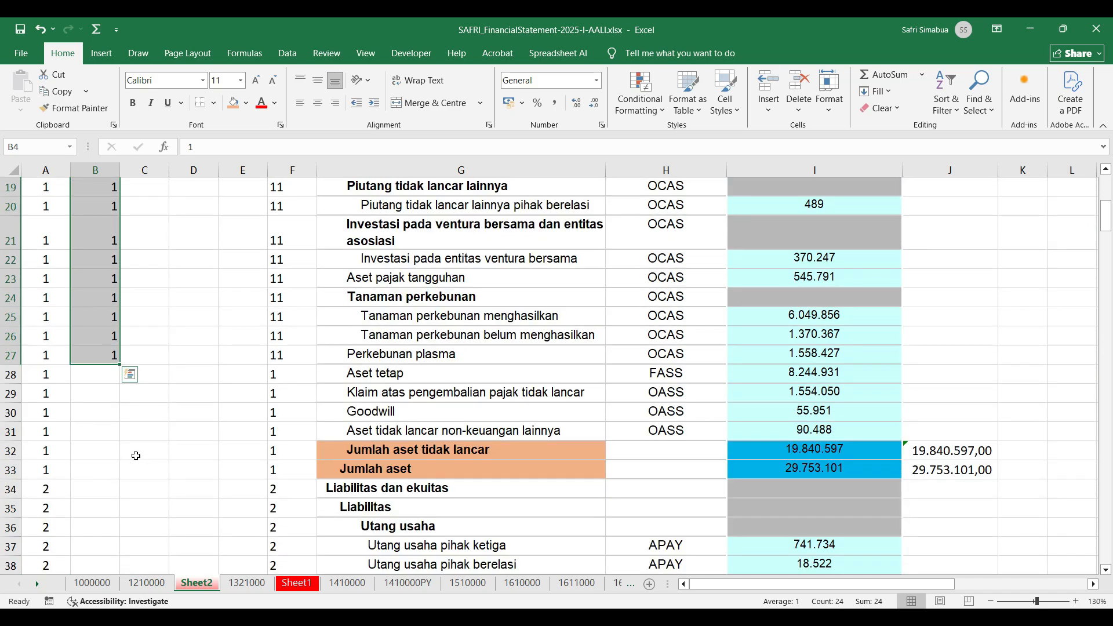
double_click(104, 374)
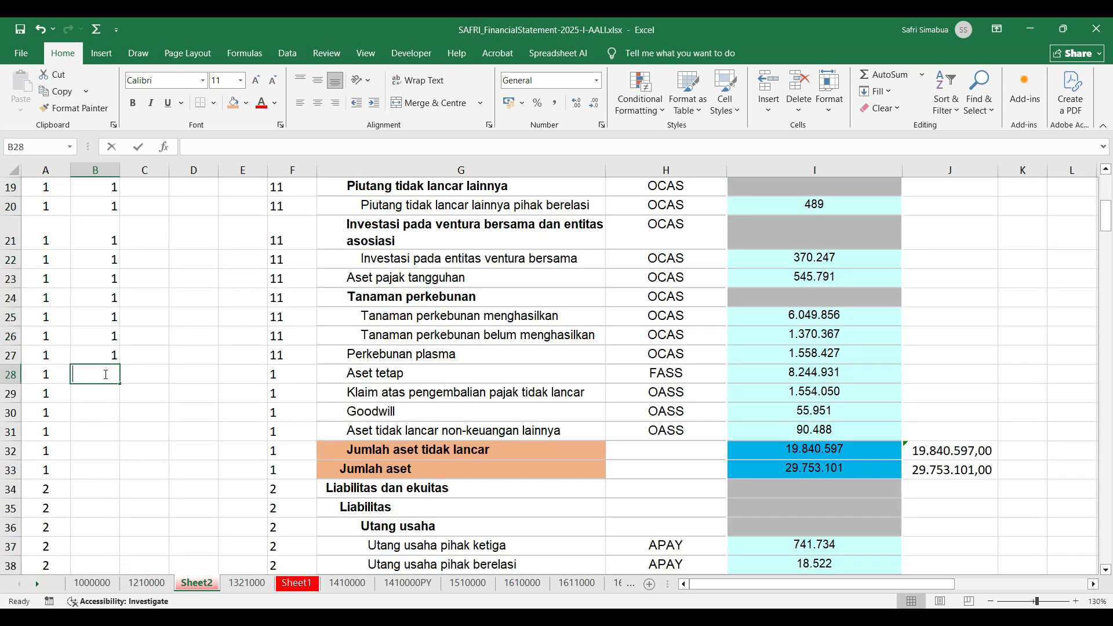
type("2")
left_click(98, 426)
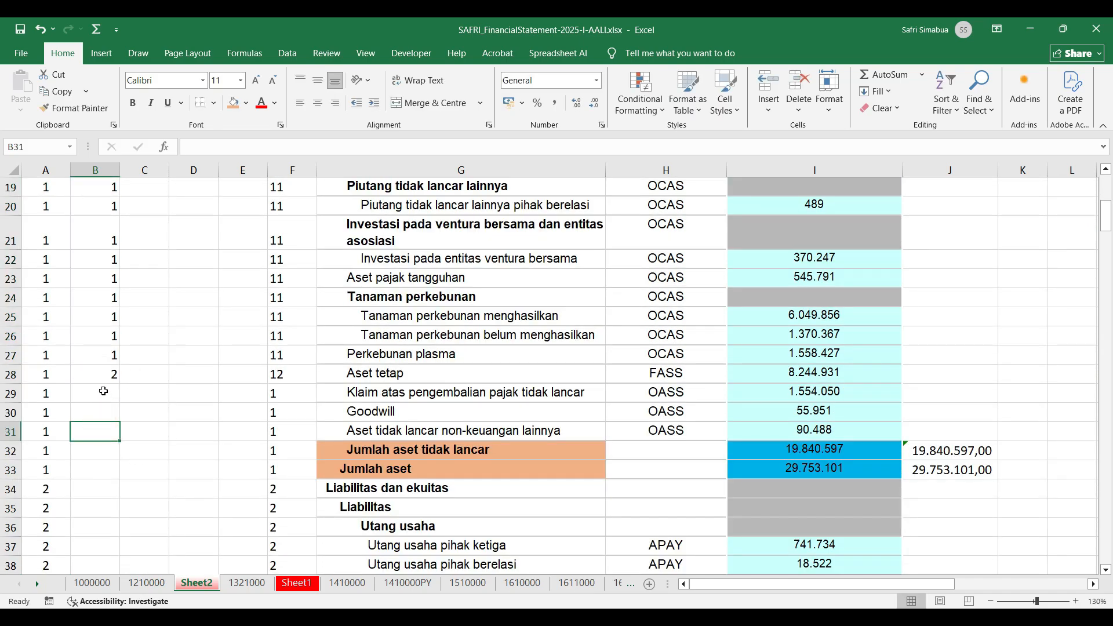
left_click(104, 390)
left_click_drag(100, 406, 97, 425)
type("3")
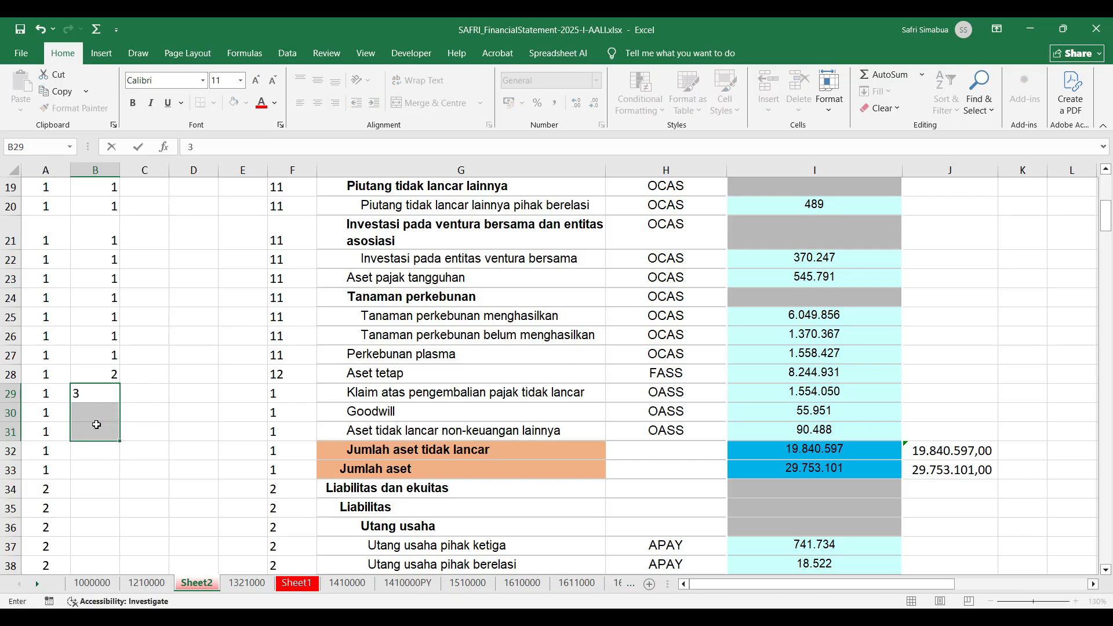
key("ctrl+Return")
Step: Apply a Duplicate Values conditional formatting rule to all of column F, using the default light red format
left_click(301, 386)
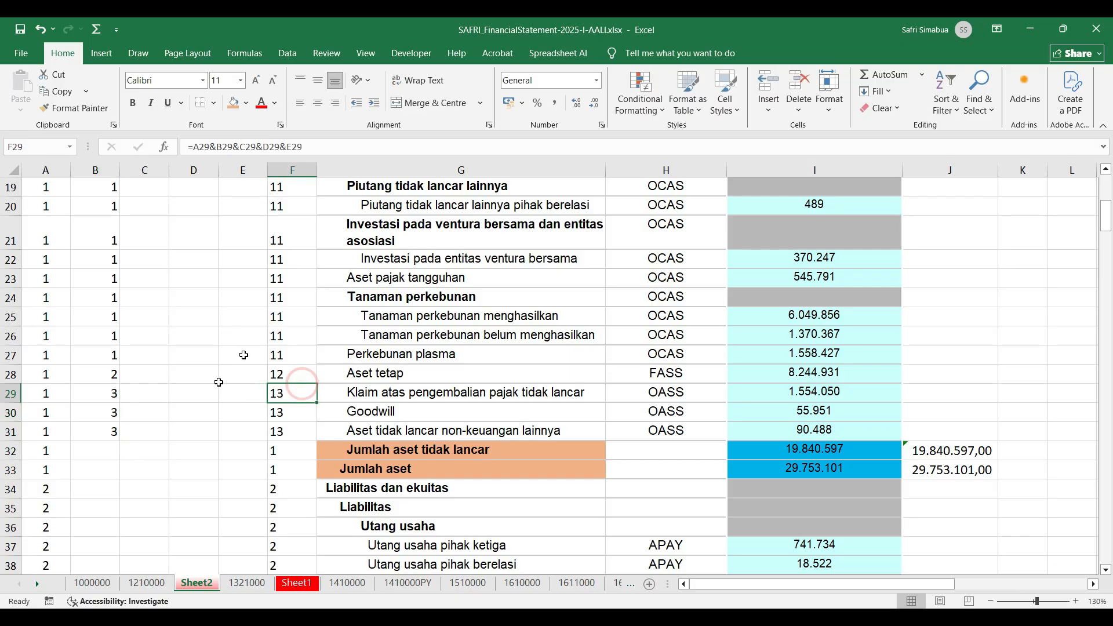
left_click(295, 168)
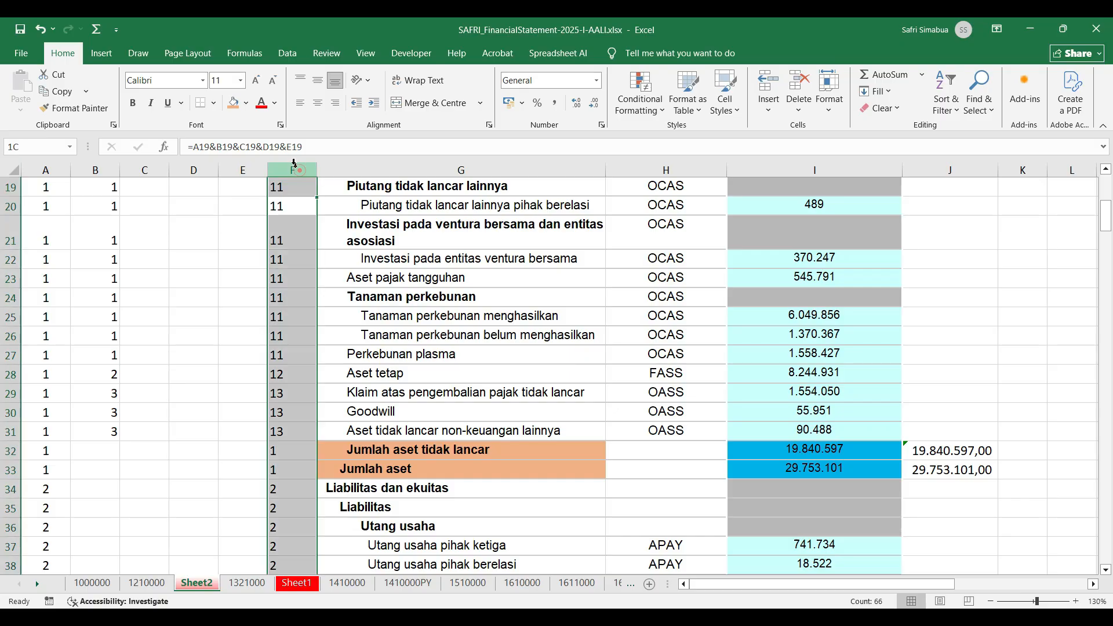
left_click(639, 113)
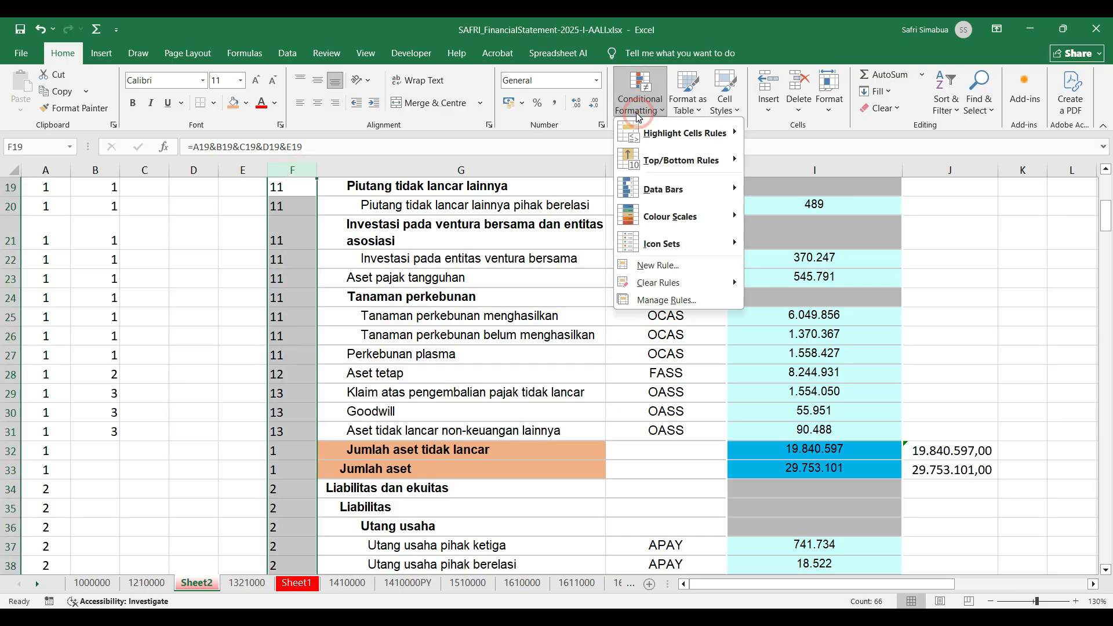
mouse_move(684, 132)
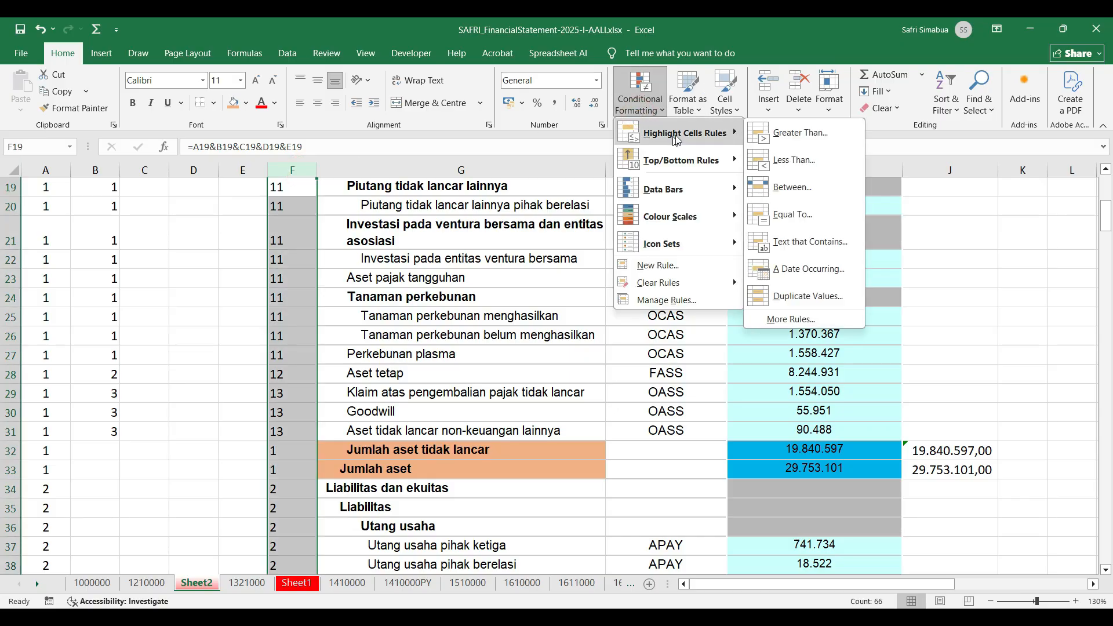
left_click(808, 297)
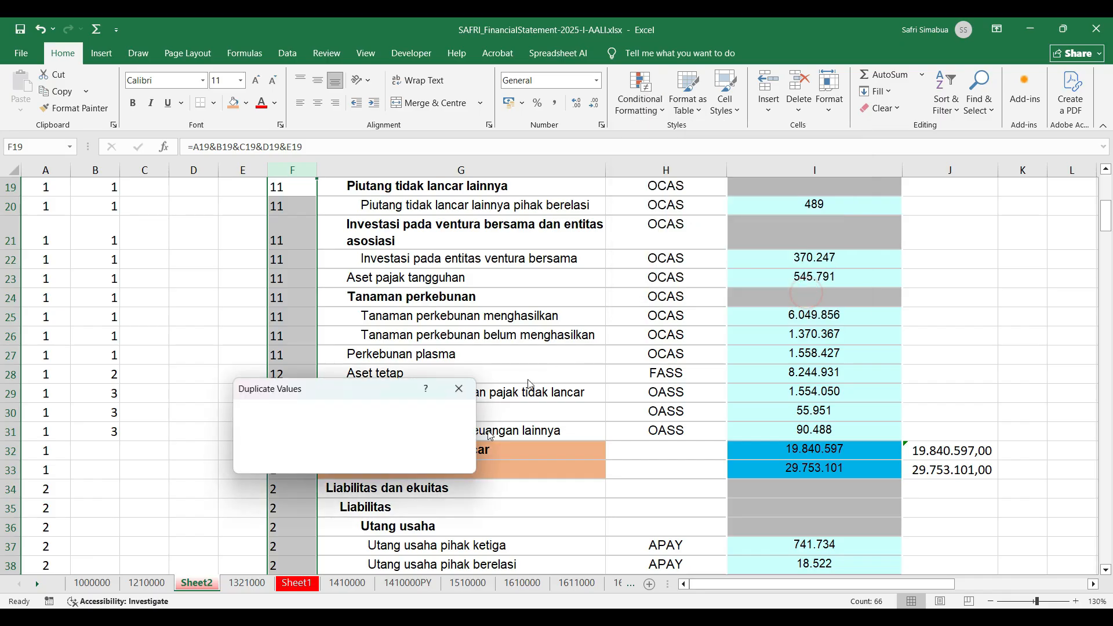
left_click(373, 464)
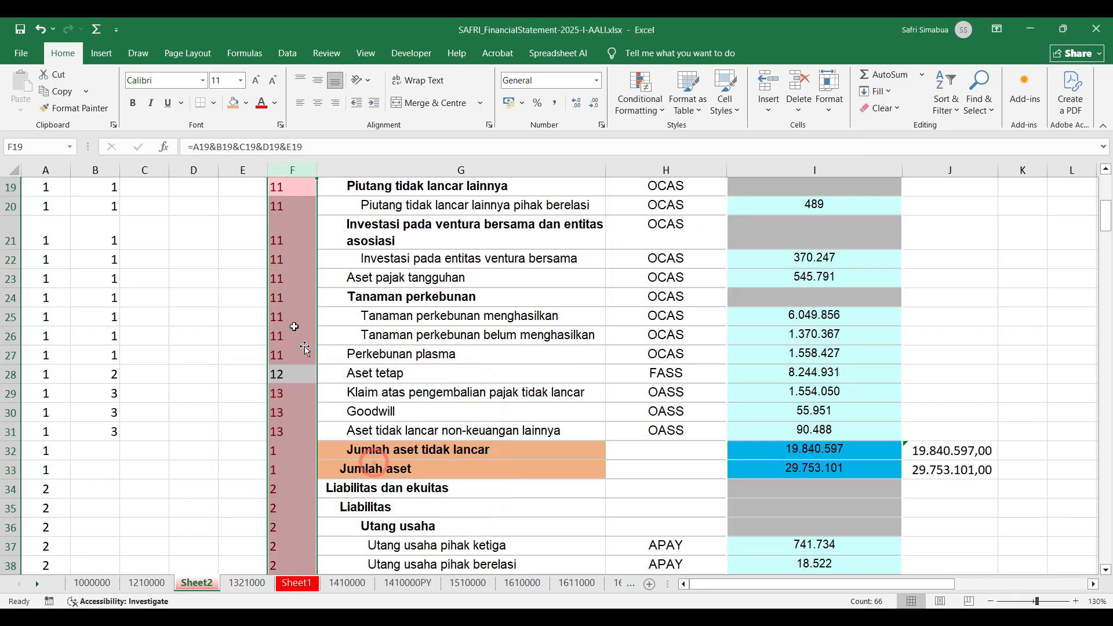
left_click(284, 282)
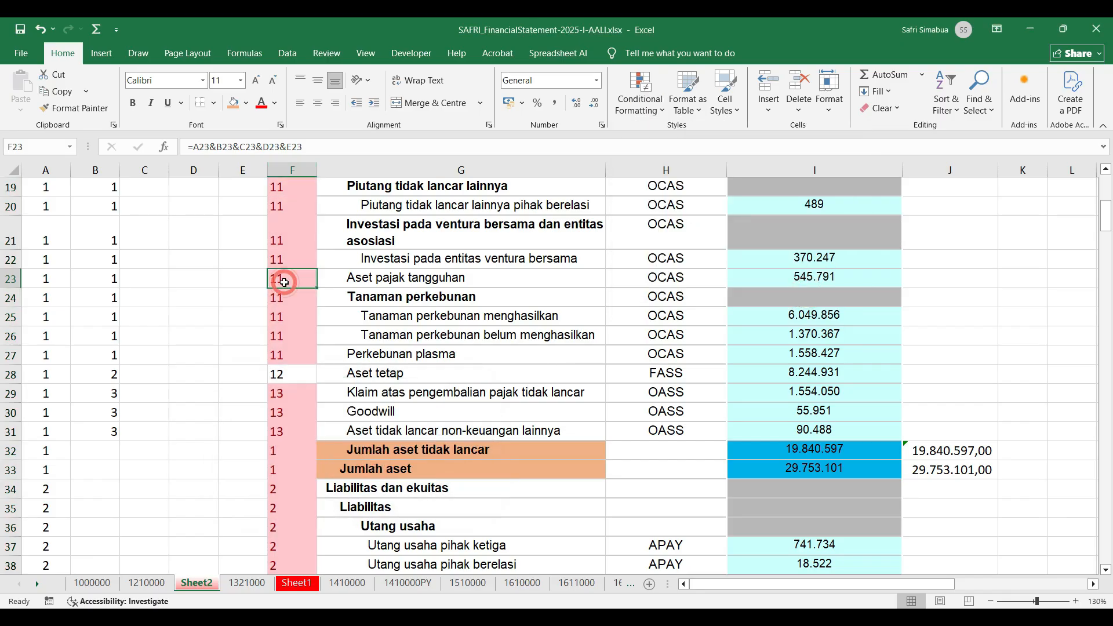
left_click(296, 191)
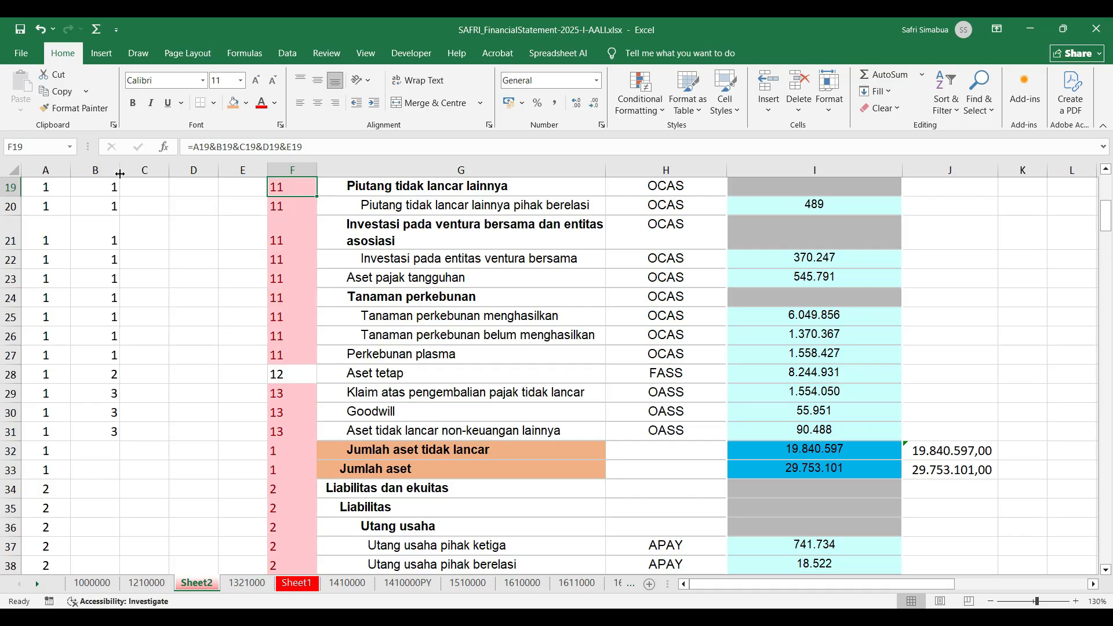
Step: Make column B slightly narrower
left_click_drag(107, 175, 106, 175)
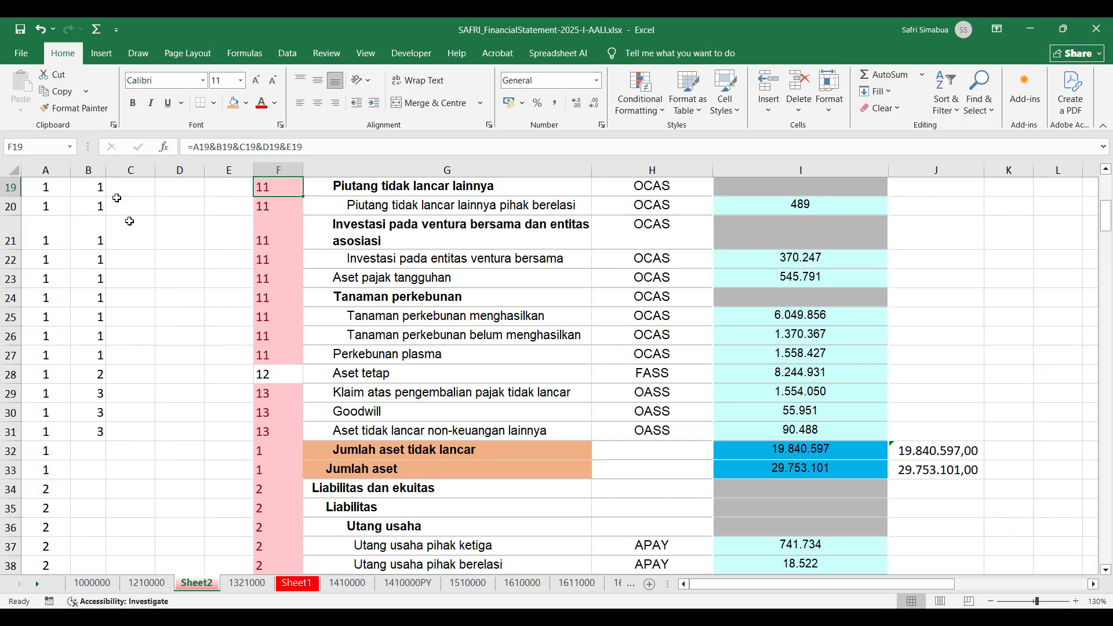
scroll(147, 249, "up", 2)
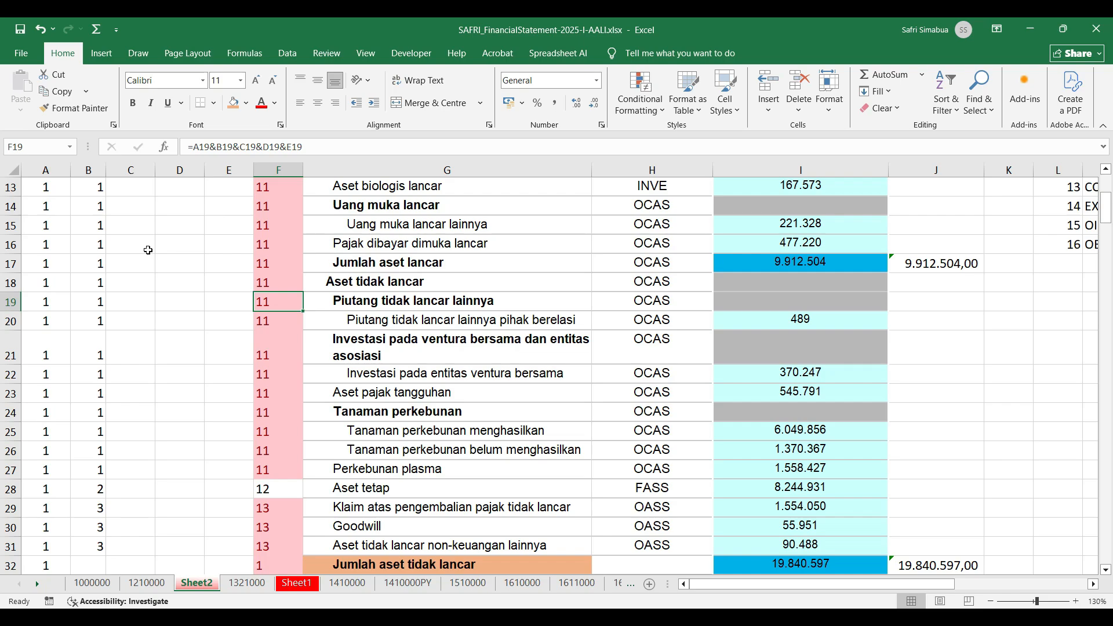
scroll(148, 249, "up", 4)
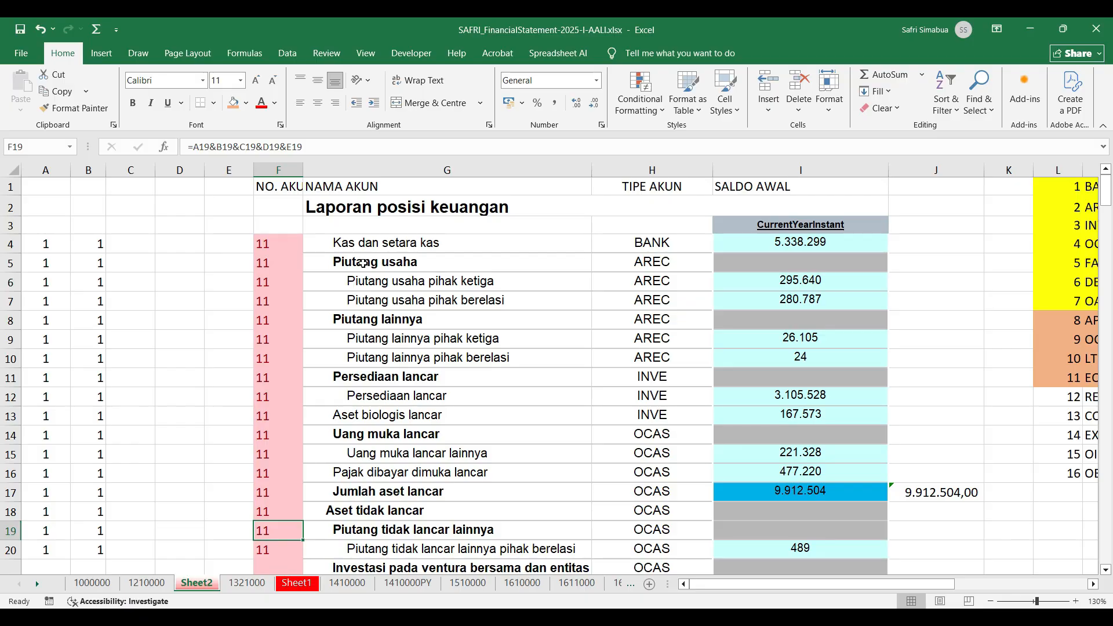
Step: Enter 0 in D4 for the Kas dan setara kas account number
left_click(136, 242)
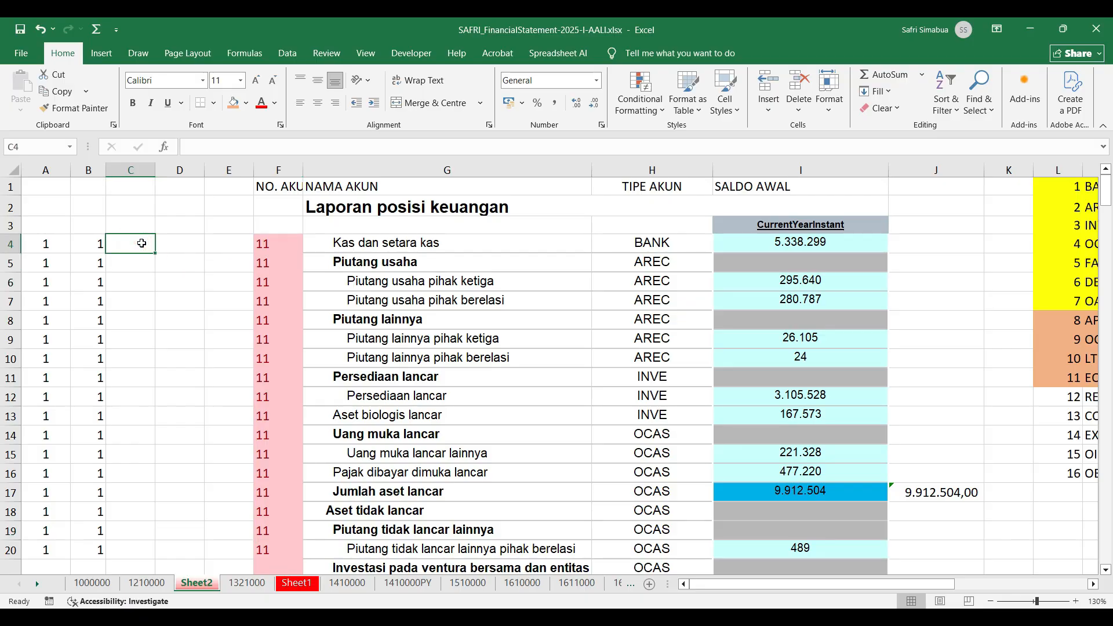
key("Right")
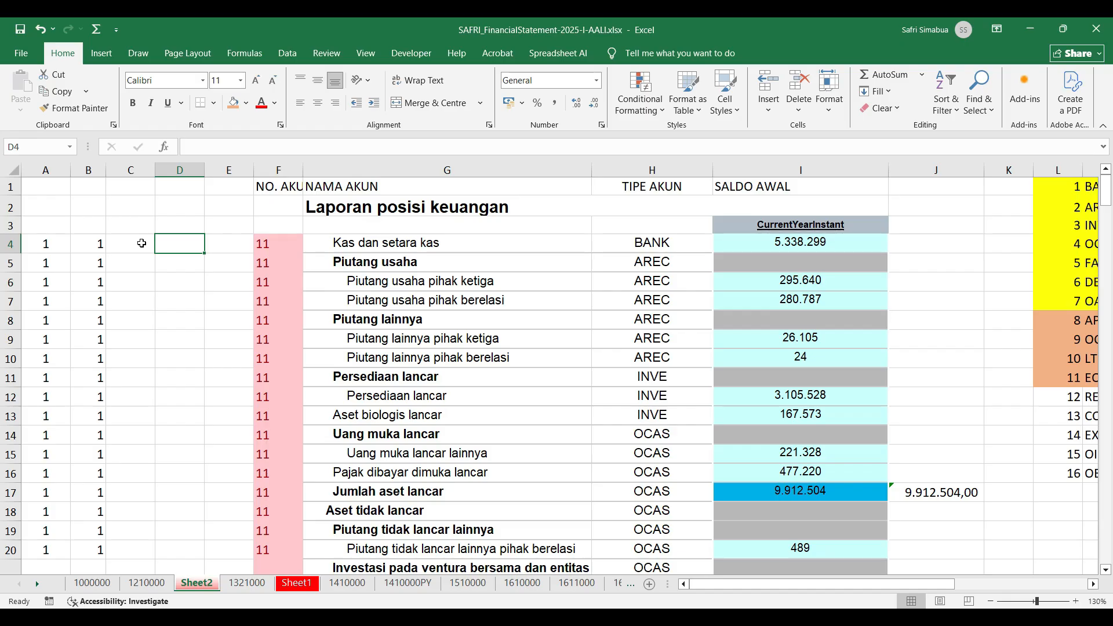
type("0")
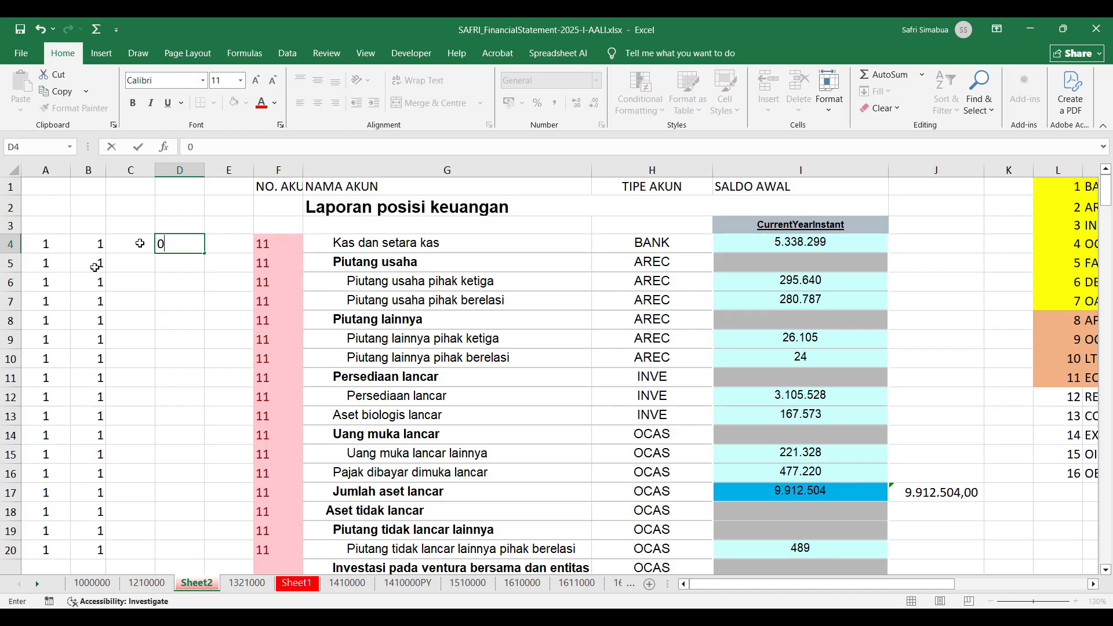
left_click(195, 316)
left_click(130, 244)
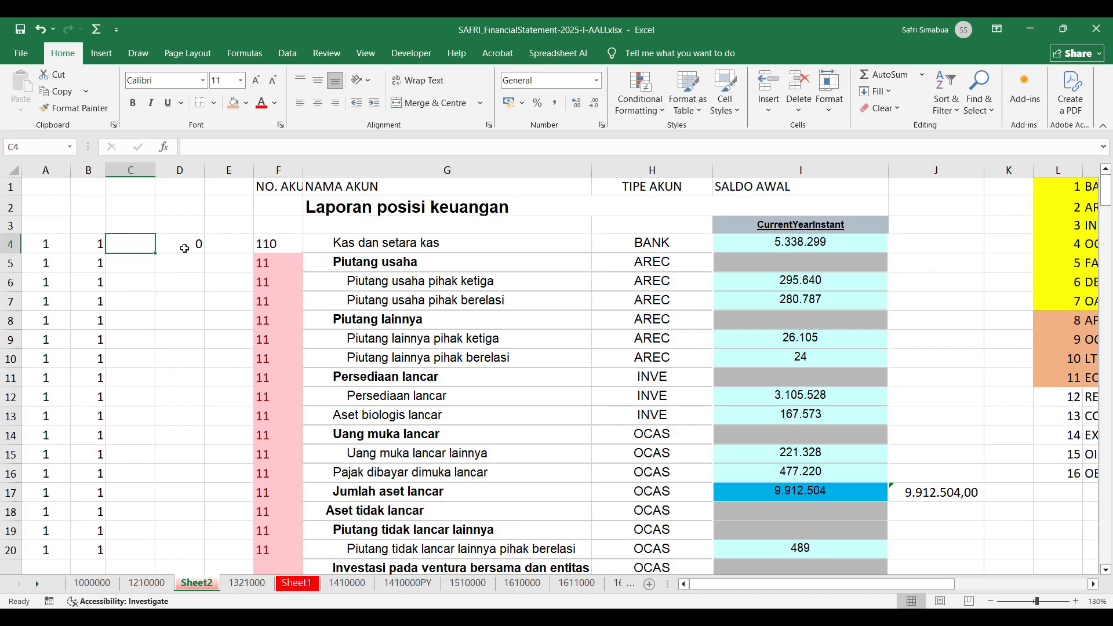
Step: Enter 1 in each of D5:D10 for the AREC receivable accounts, from Piutang usaha to Piutang lainnya pihak berelasi
left_click(184, 248)
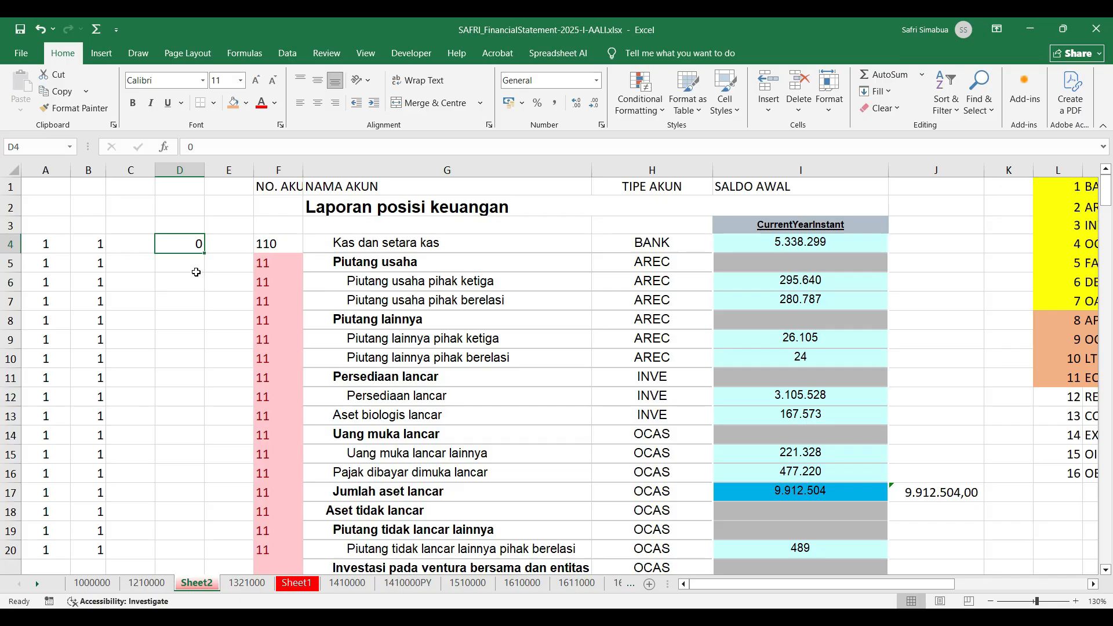
left_click(196, 272)
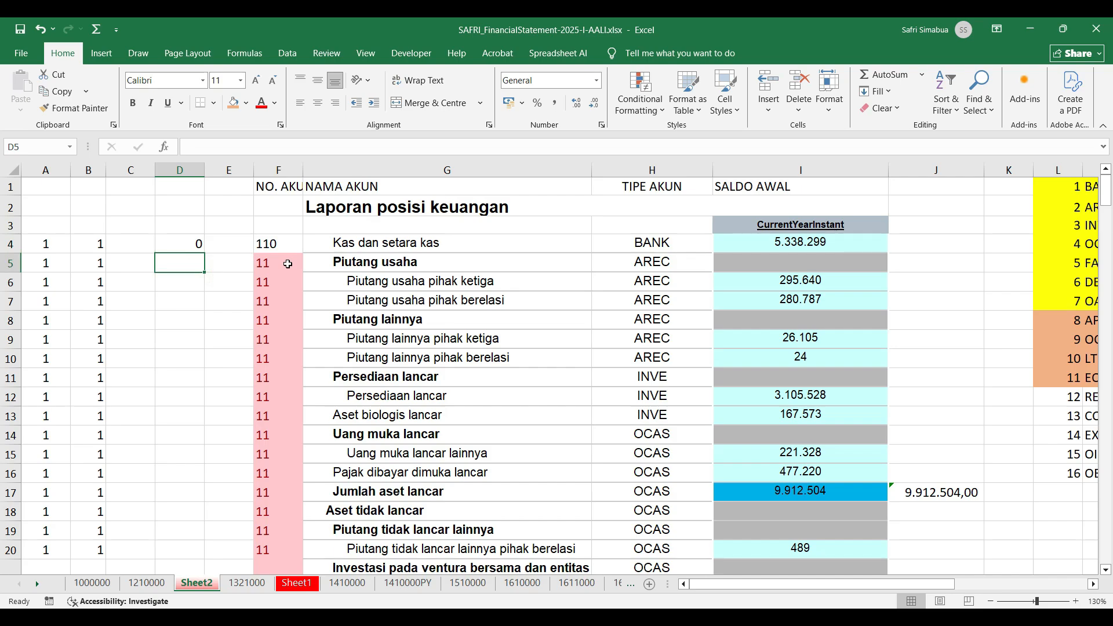
type("1")
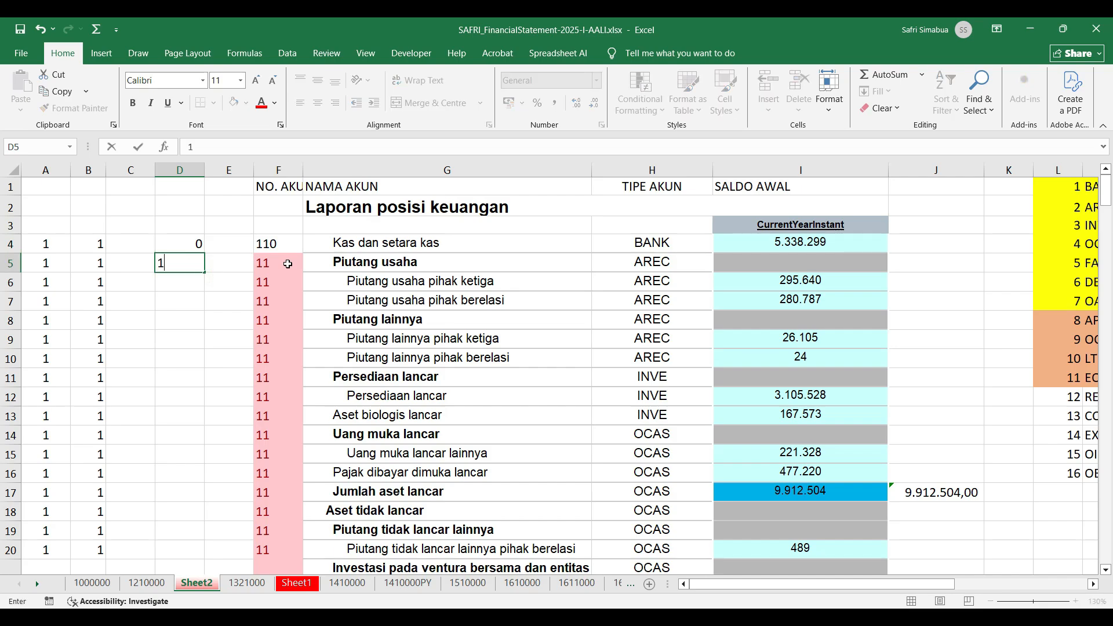
key("Return")
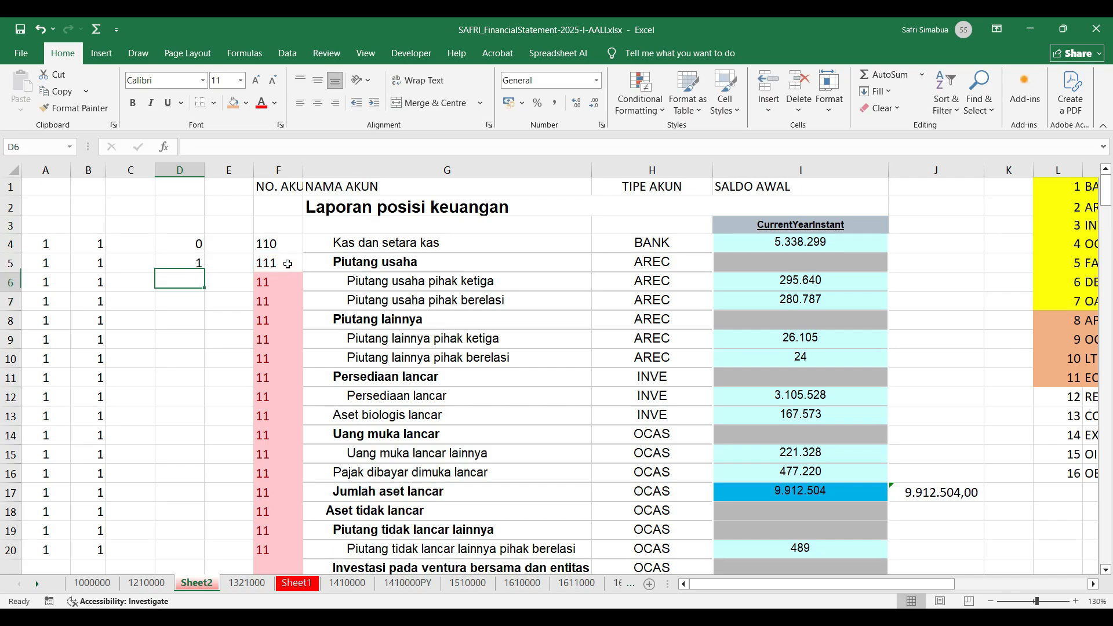
type("1")
key("Return")
type("1")
key("Return")
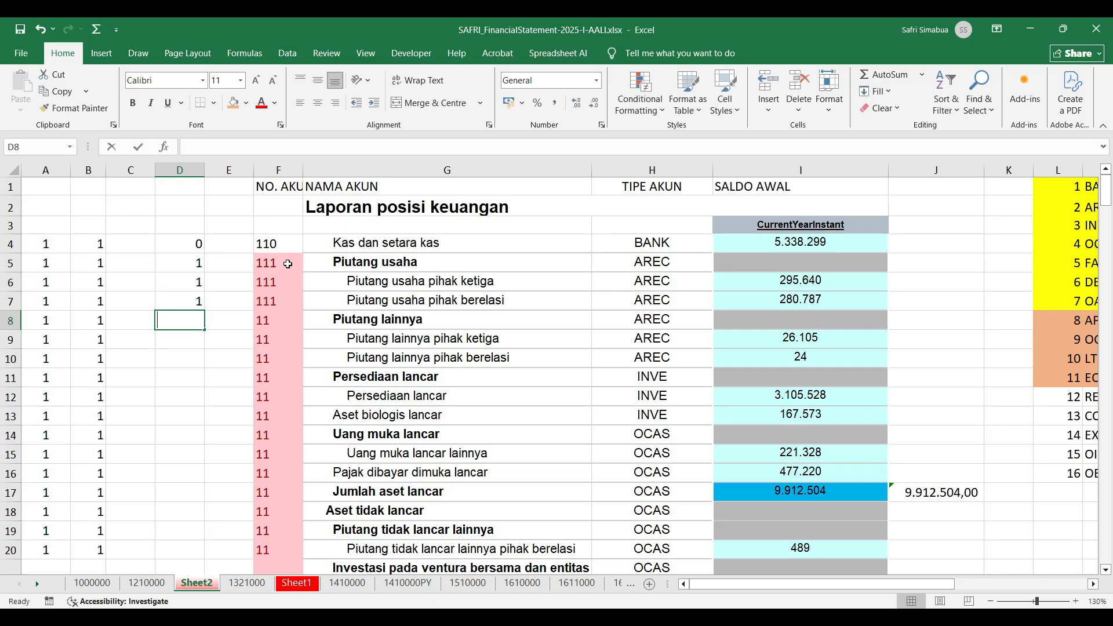
type("1")
key("Return")
type("1")
key("Return")
type("1")
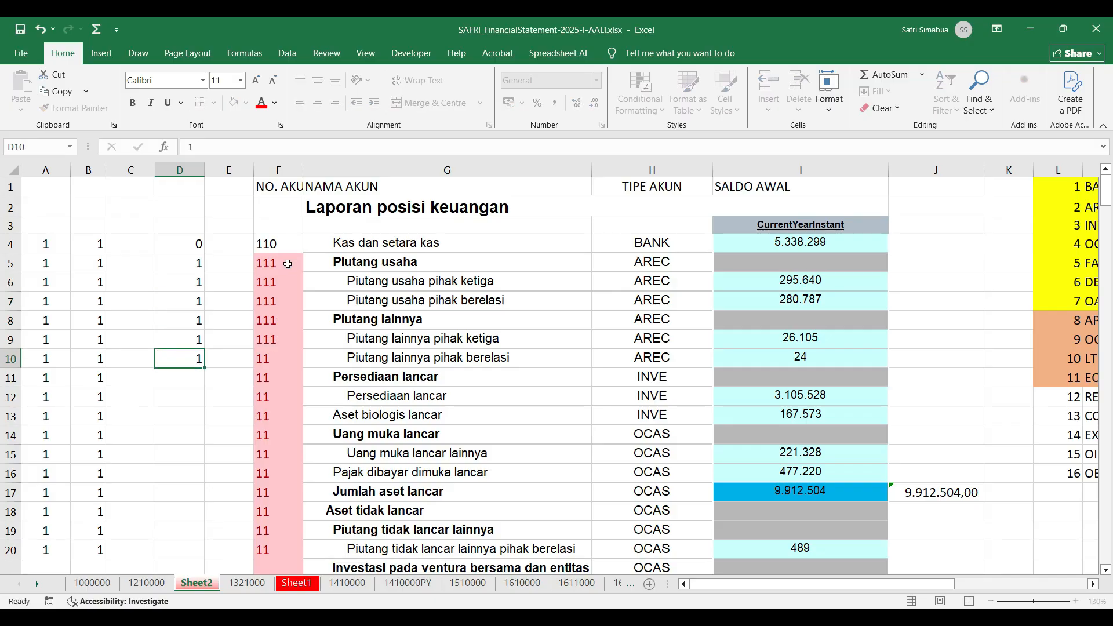
key("Return")
Step: Enter 2 in D11:D12 for the Persediaan lancar rows and 3 in D13 for Aset biologis lancar
type("2")
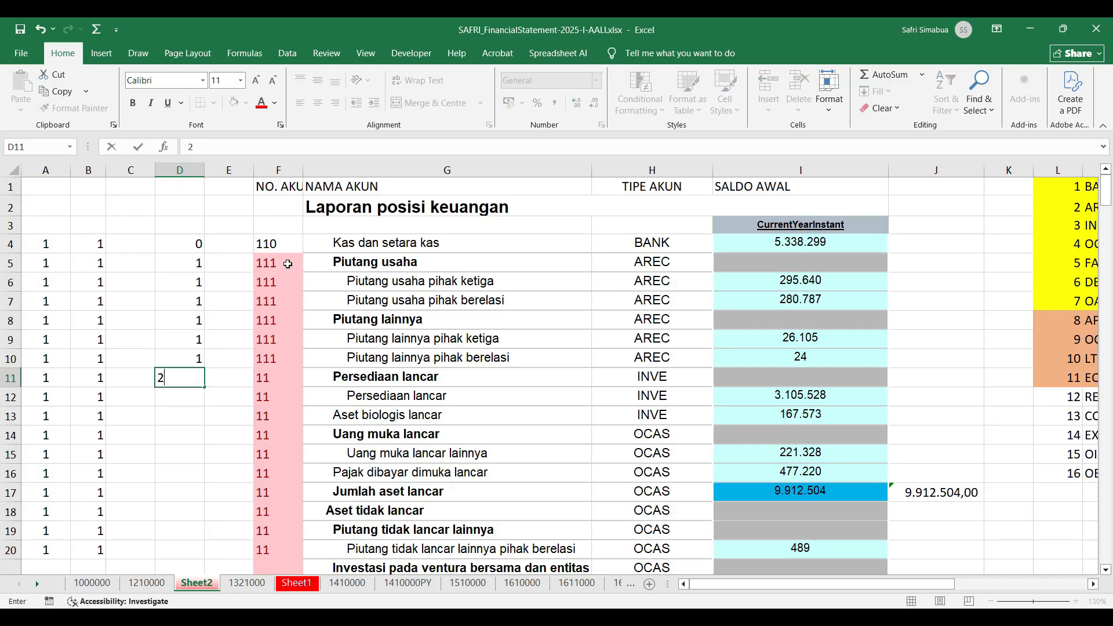
key("Return")
type("2")
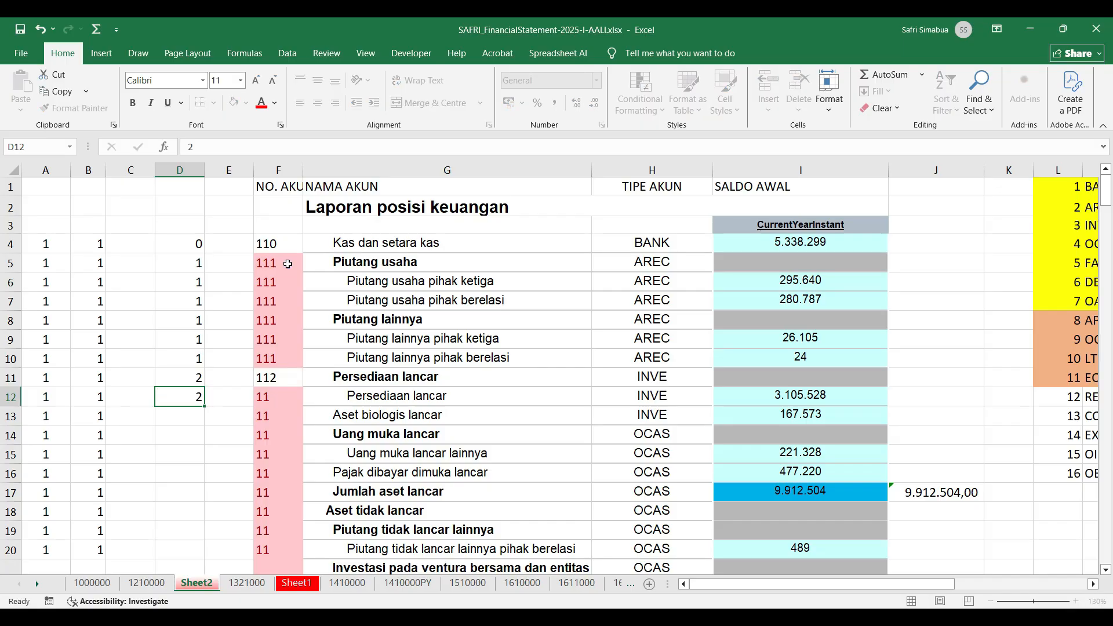
key("Return")
type("2")
key("Return")
key("Up")
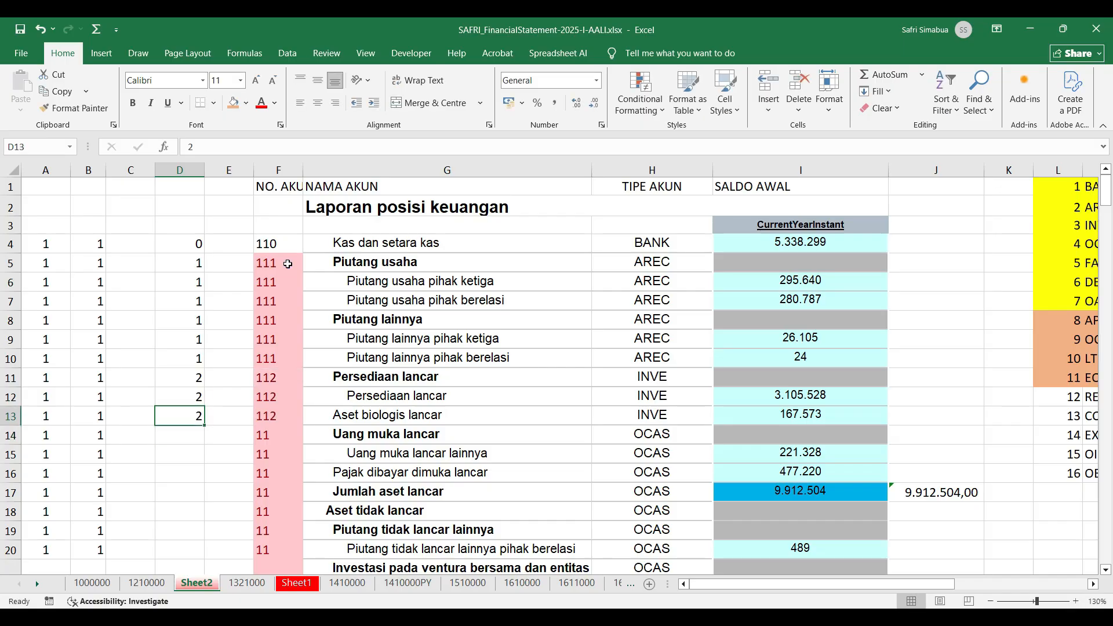
type("3")
key("Return")
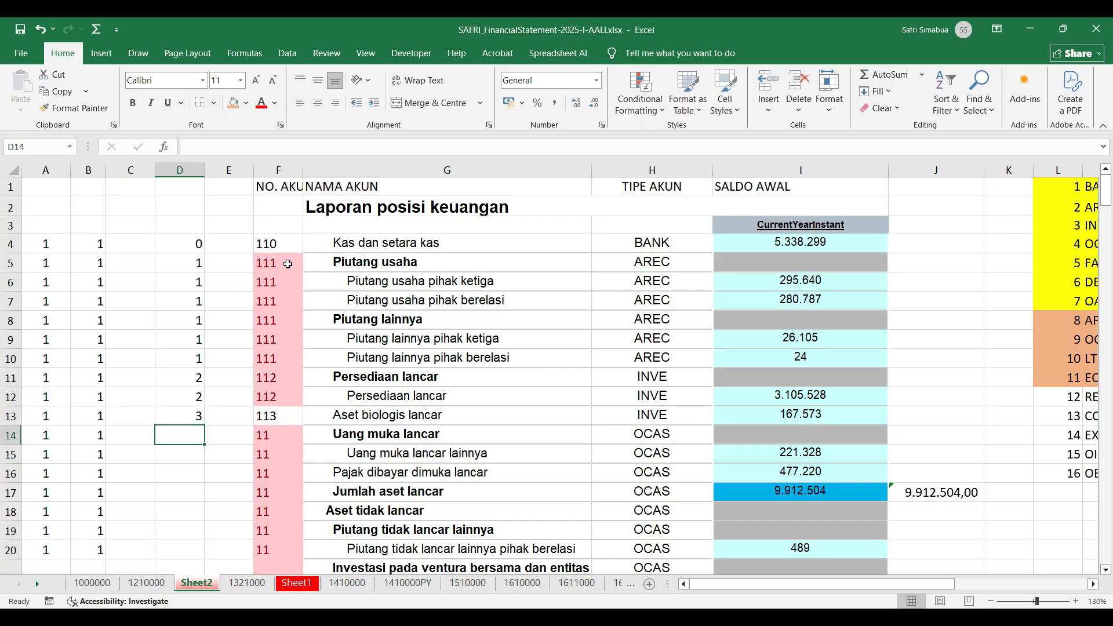
Step: Change the group digit in D13 for Aset biologis lancar to 2
scroll(458, 319, "down", 1)
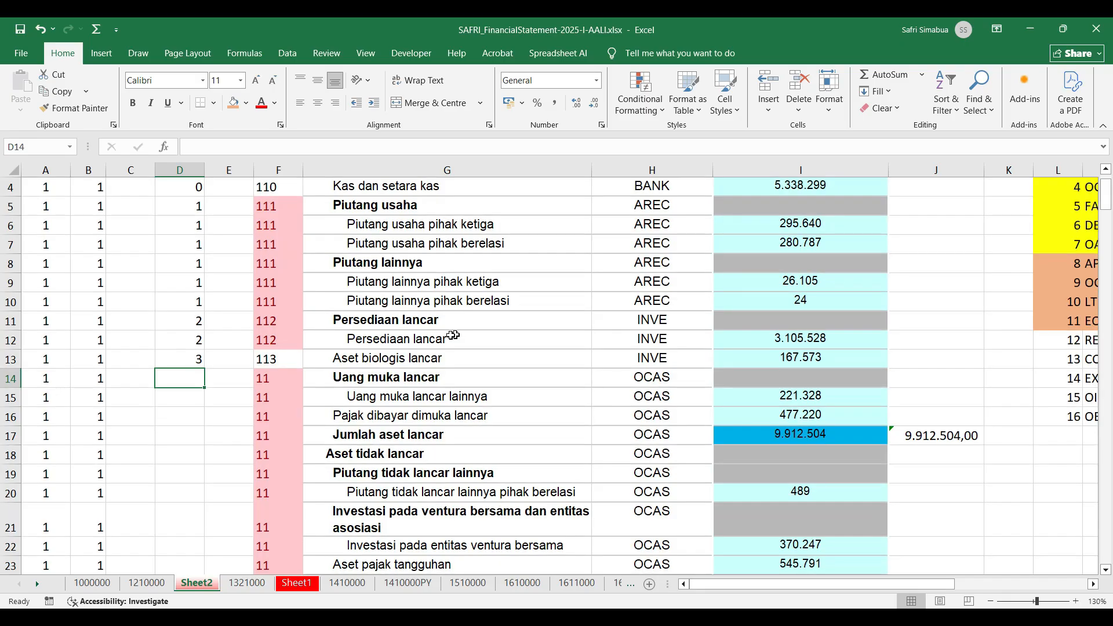
left_click(371, 361)
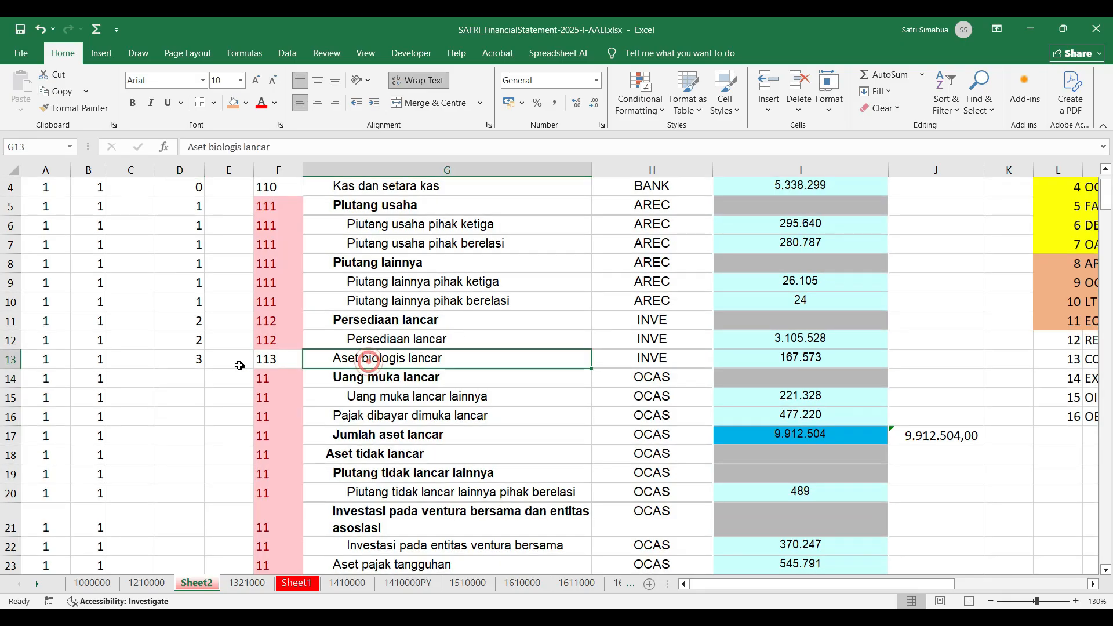
left_click(190, 361)
type("2")
left_click(191, 393)
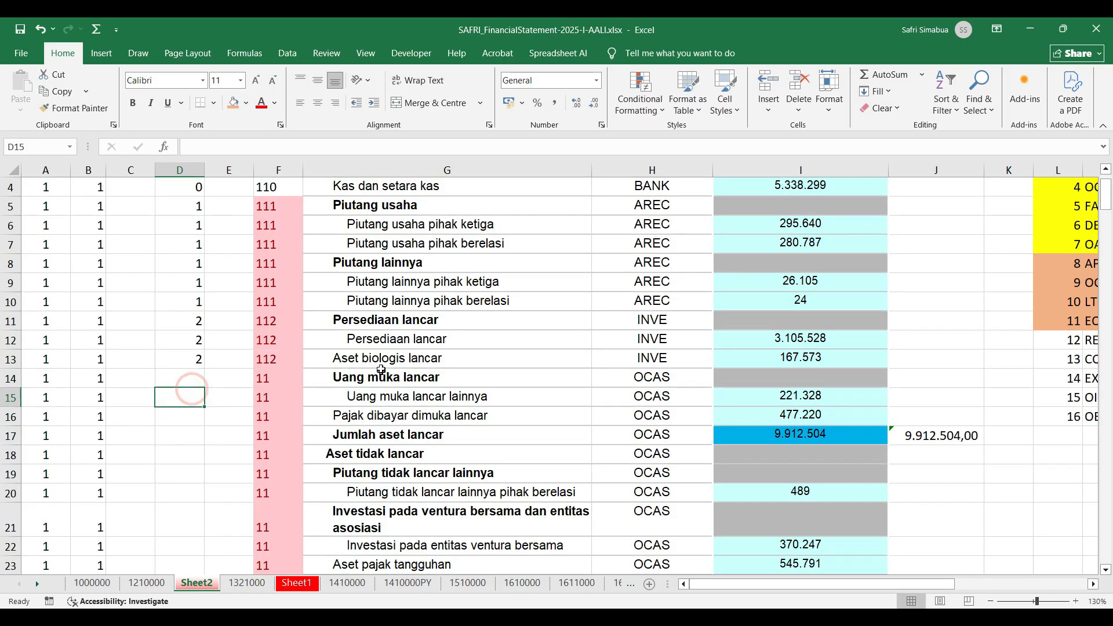
Step: Fill D14:D27 with 3 for all the OCAS accounts, from Uang muka lancar to Perkebunan plasma
left_click(418, 363)
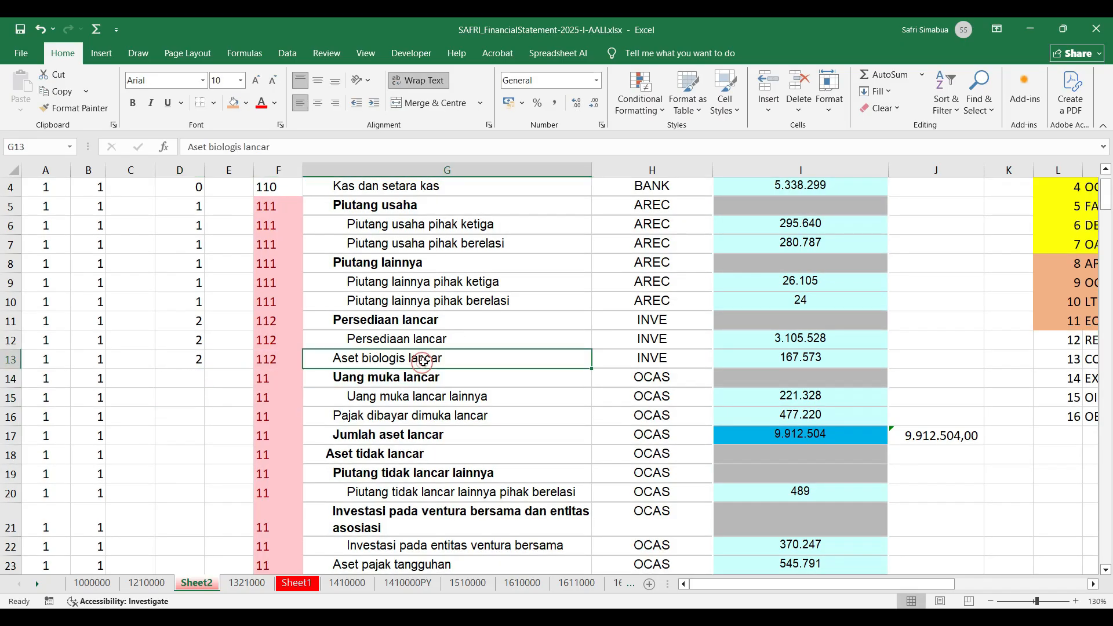
left_click(398, 380)
left_click(200, 378)
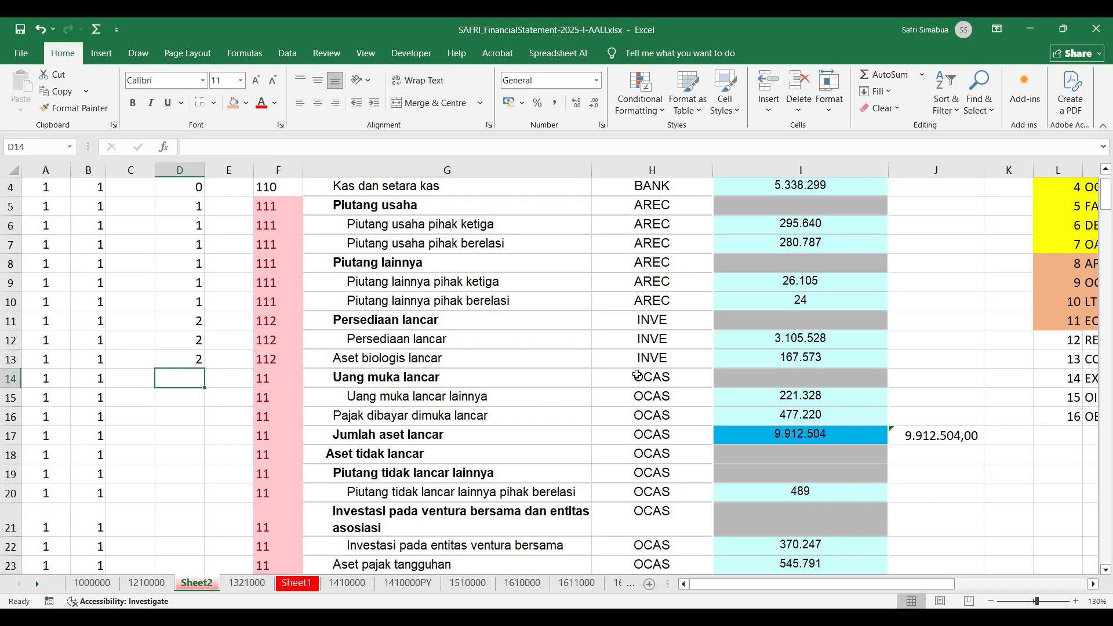
left_click_drag(638, 376, 642, 574)
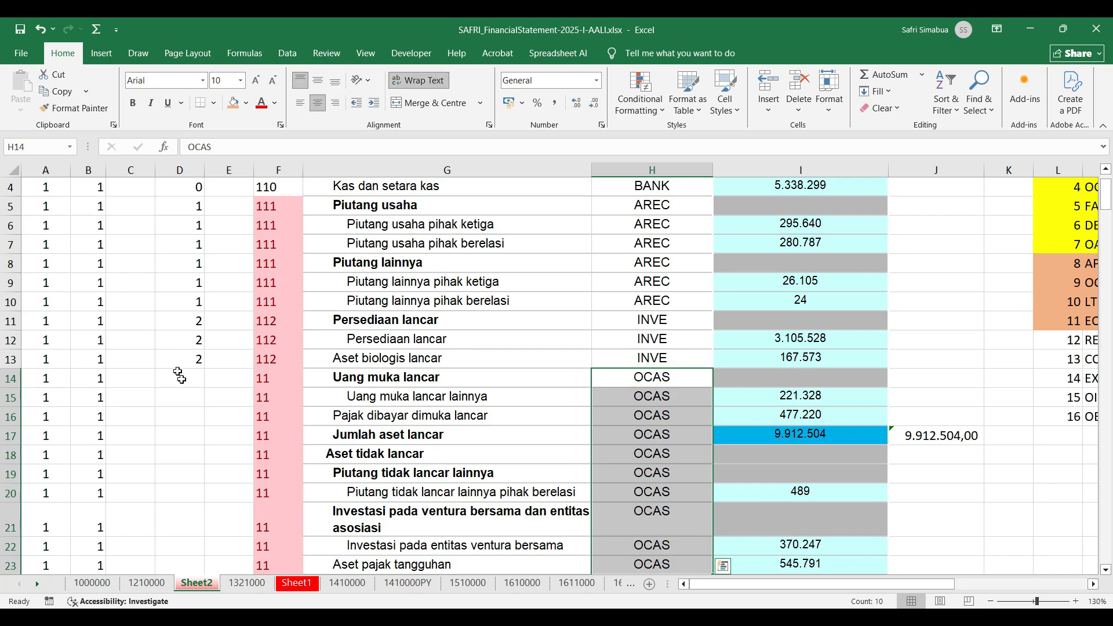
left_click_drag(180, 378, 198, 530)
type("3")
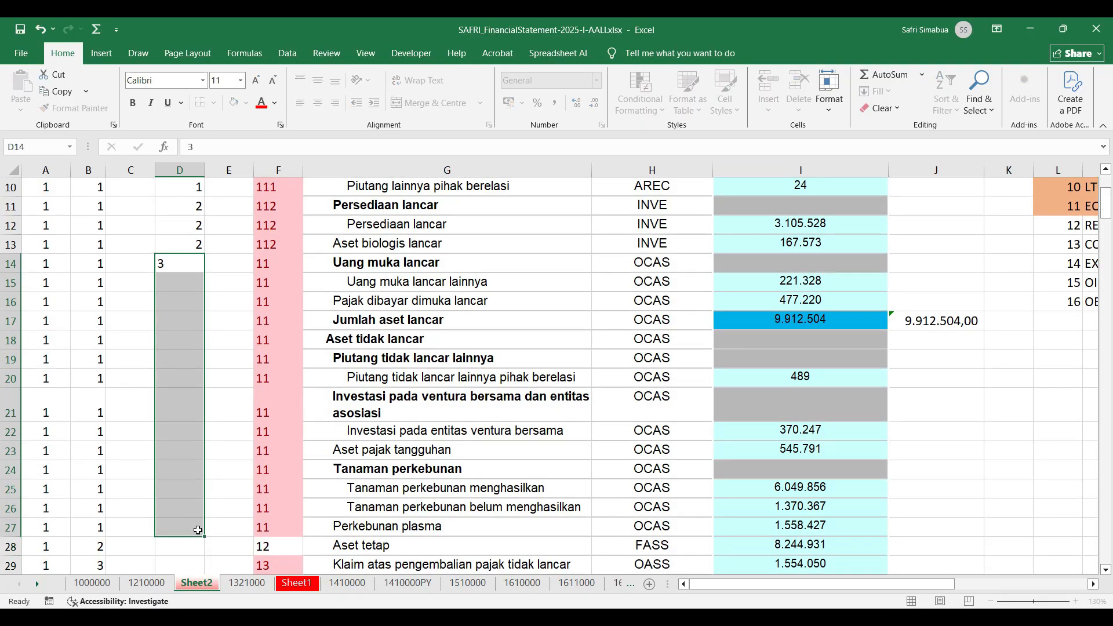
key("ctrl+Return")
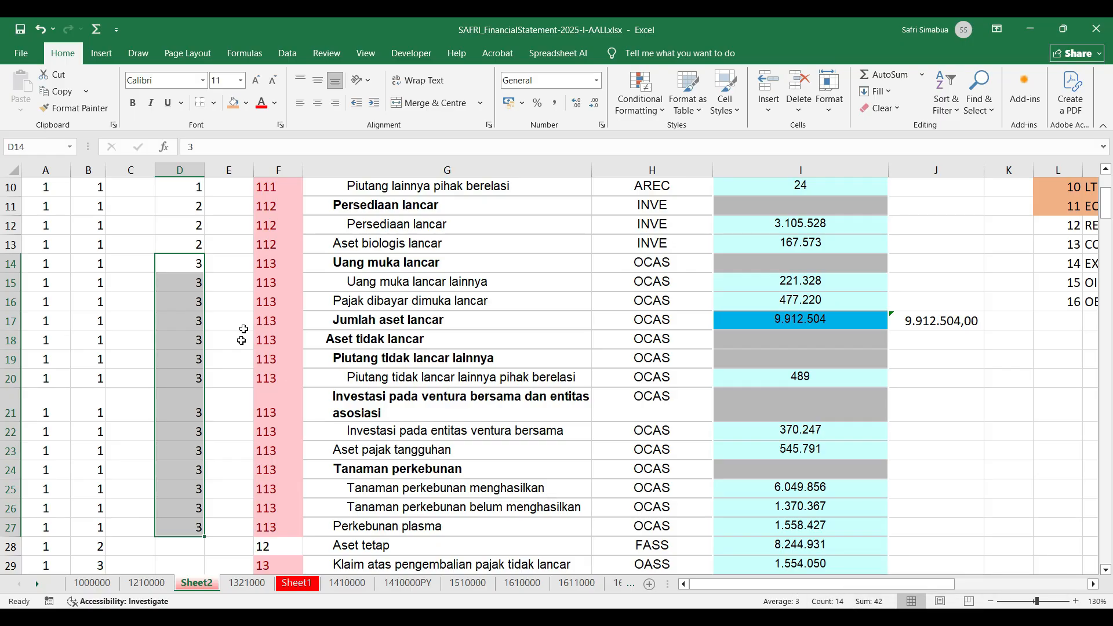
Step: Move the entire contents of column D into column C
left_click(201, 383)
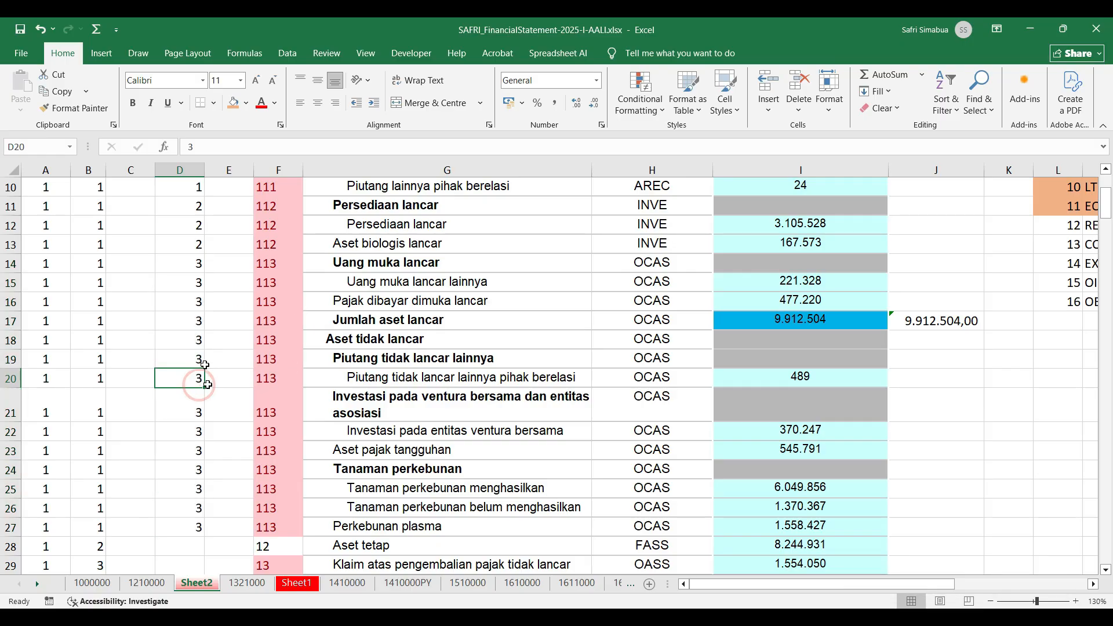
left_click_drag(198, 272, 194, 527)
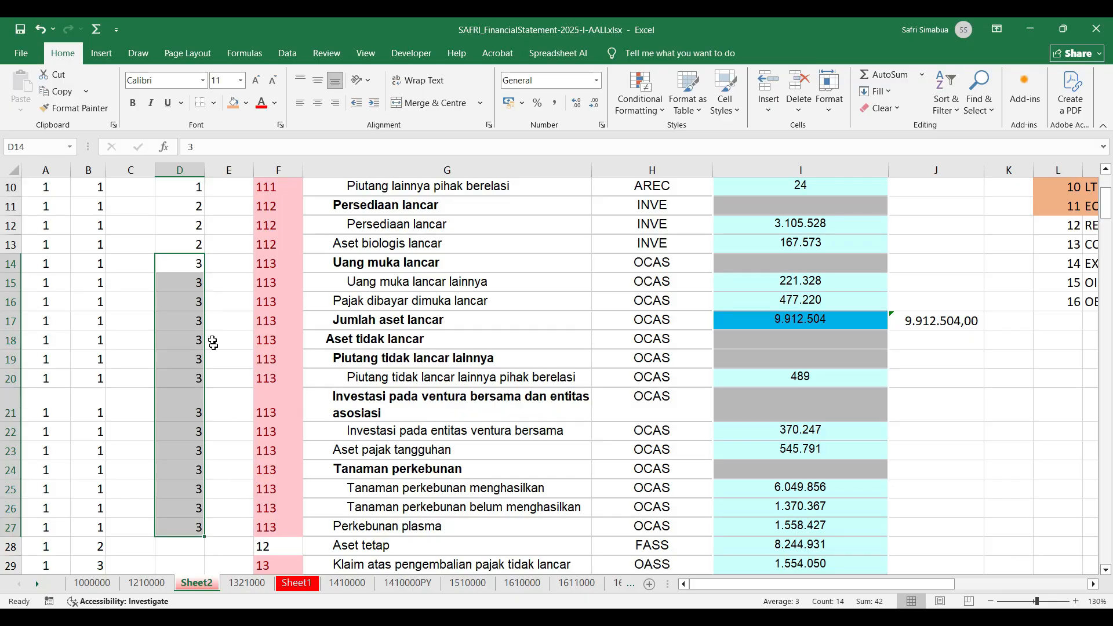
left_click(183, 172)
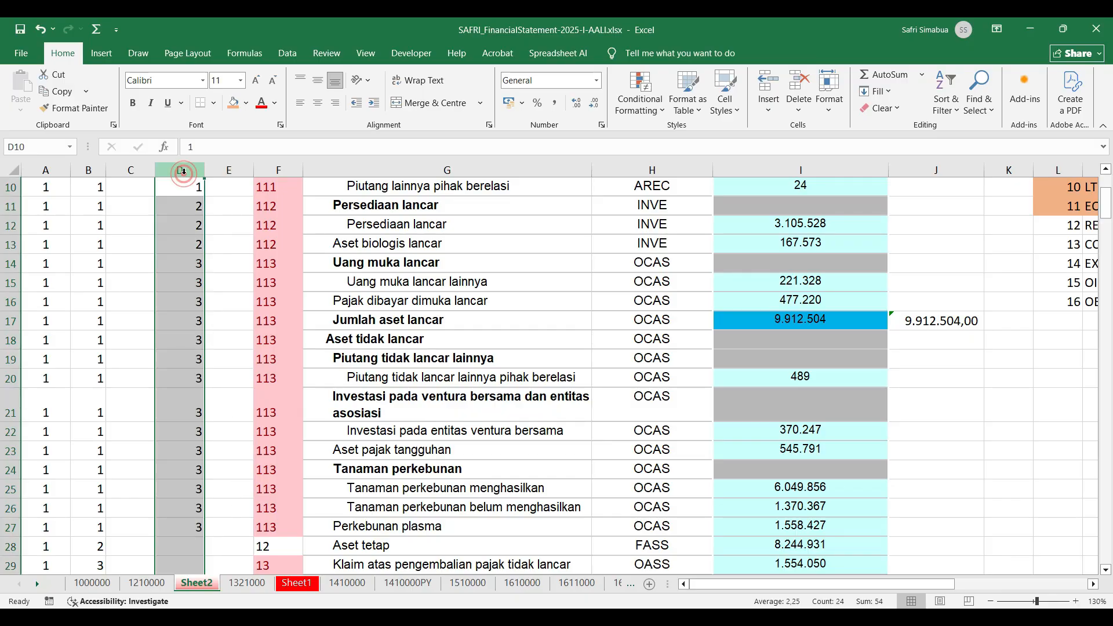
key("ctrl+c")
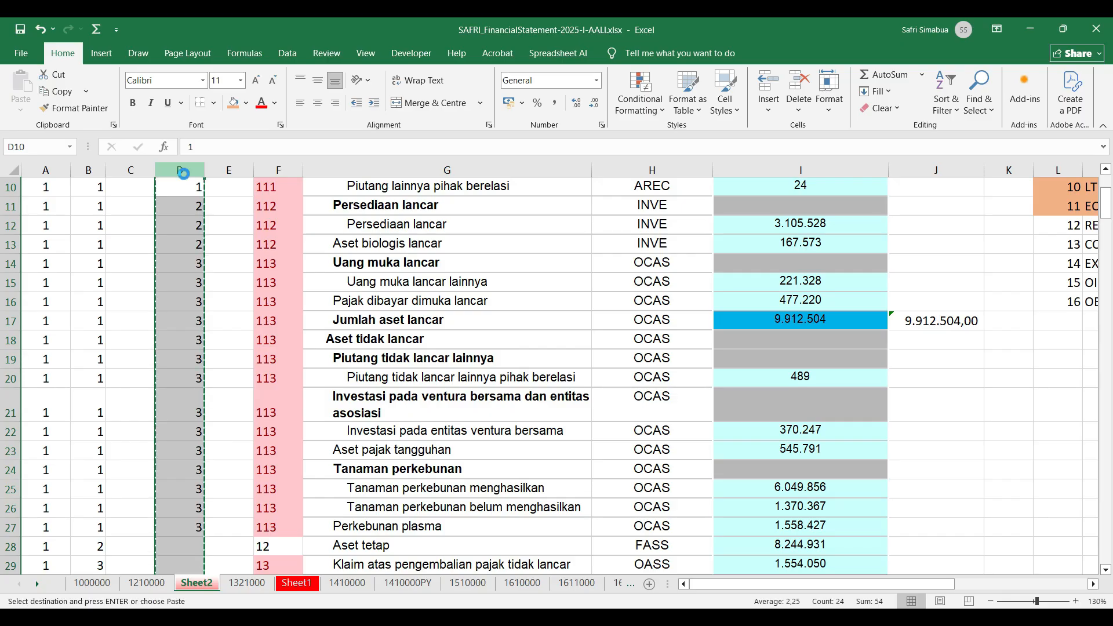
left_click(139, 168)
key("ctrl+v")
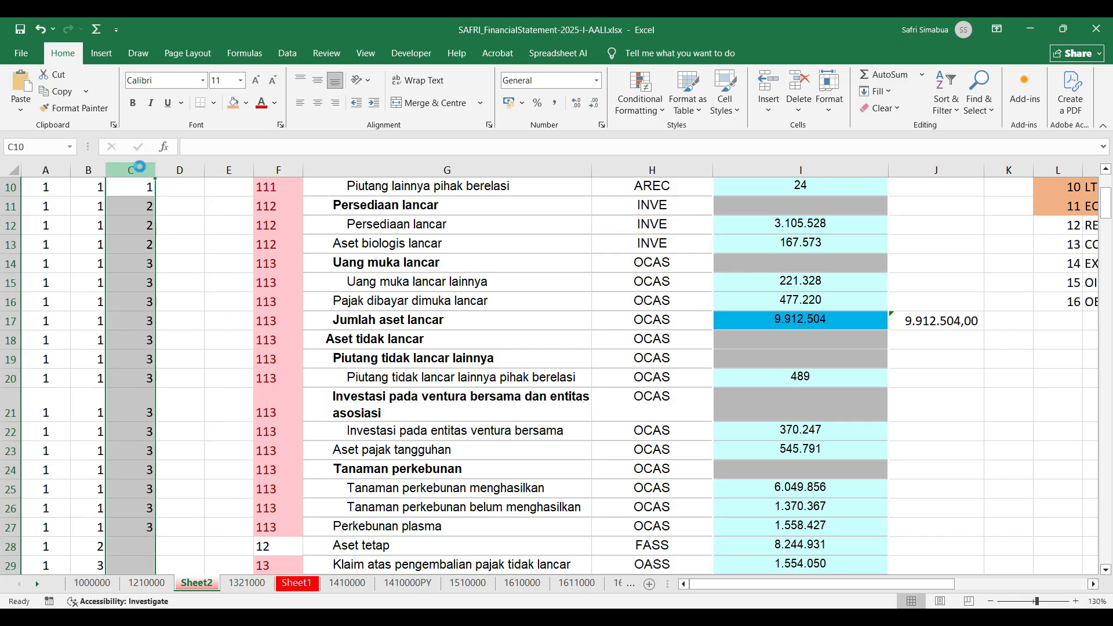
Step: Try to repair the account number formula in F4 by replacing its broken reference with C4&D4&E4
scroll(281, 227, "up", 3)
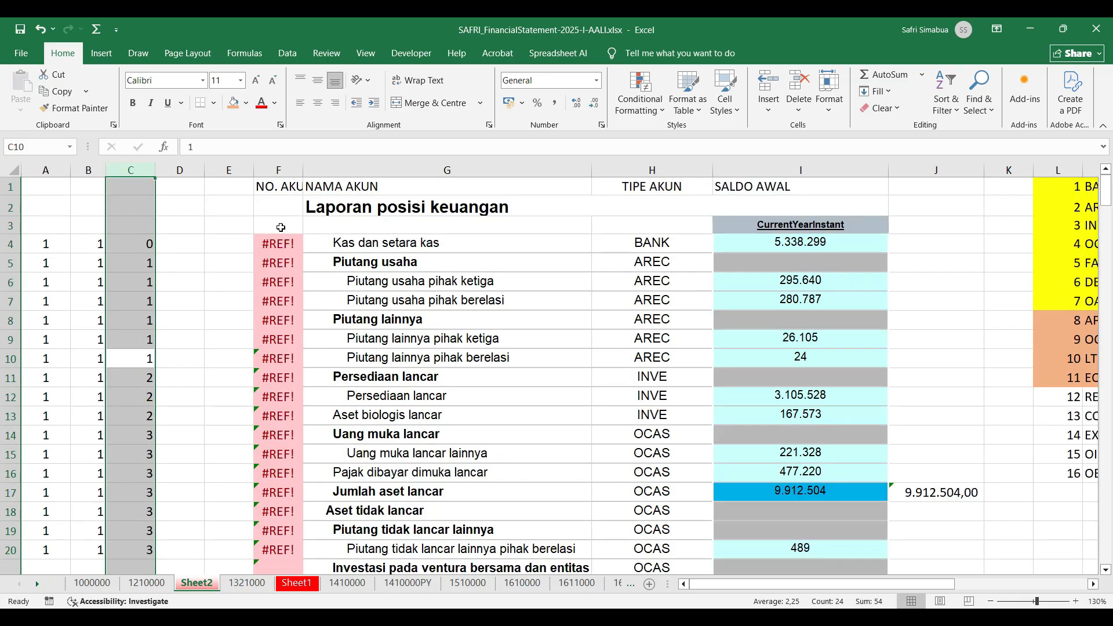
left_click(276, 246)
double_click(277, 244)
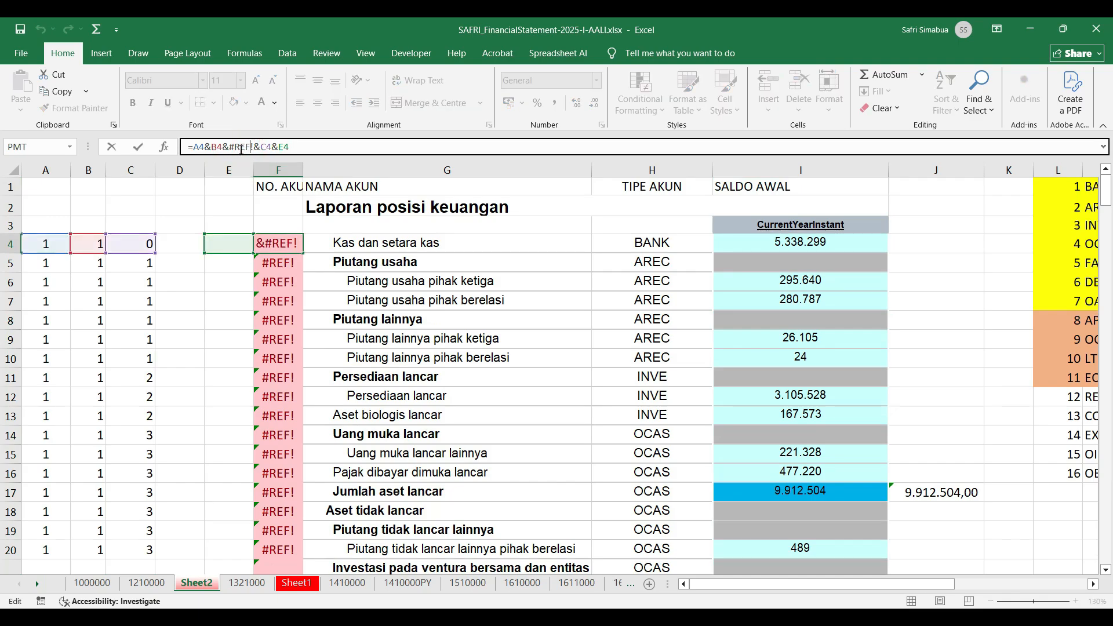
left_click(255, 148)
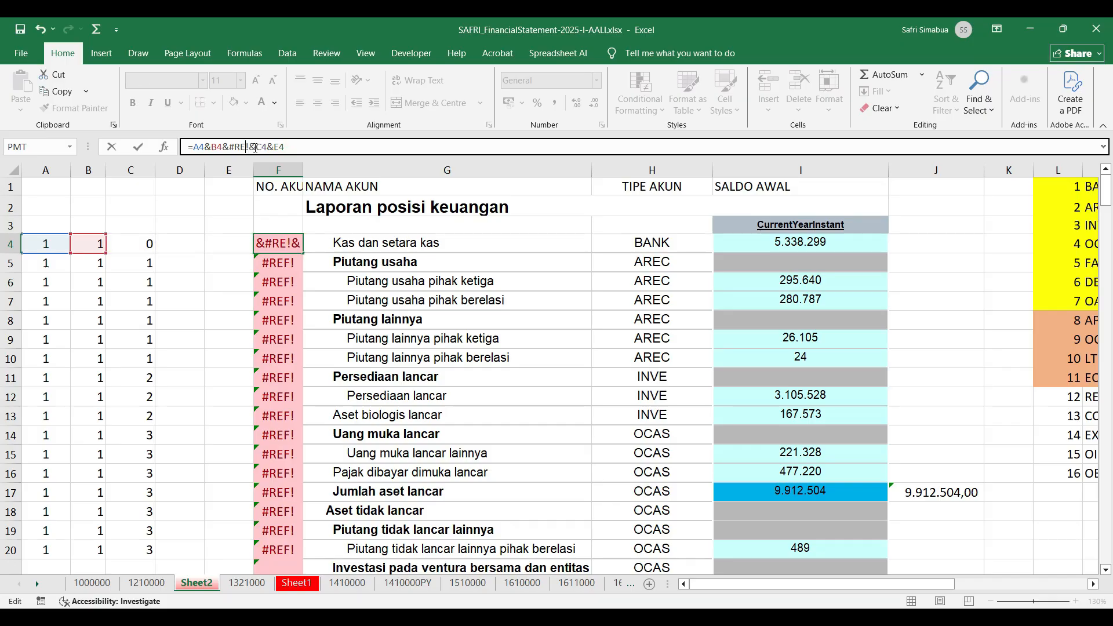
key("BackSpace")
key("BackSpace")
key("BackSpace")
key("BackSpace")
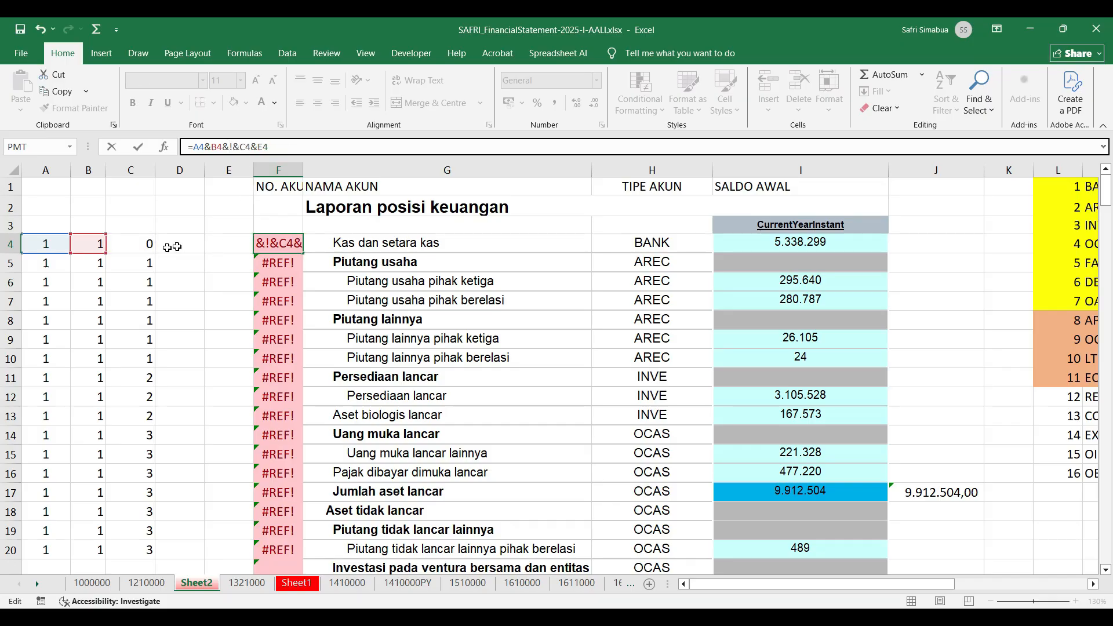
left_click(139, 245)
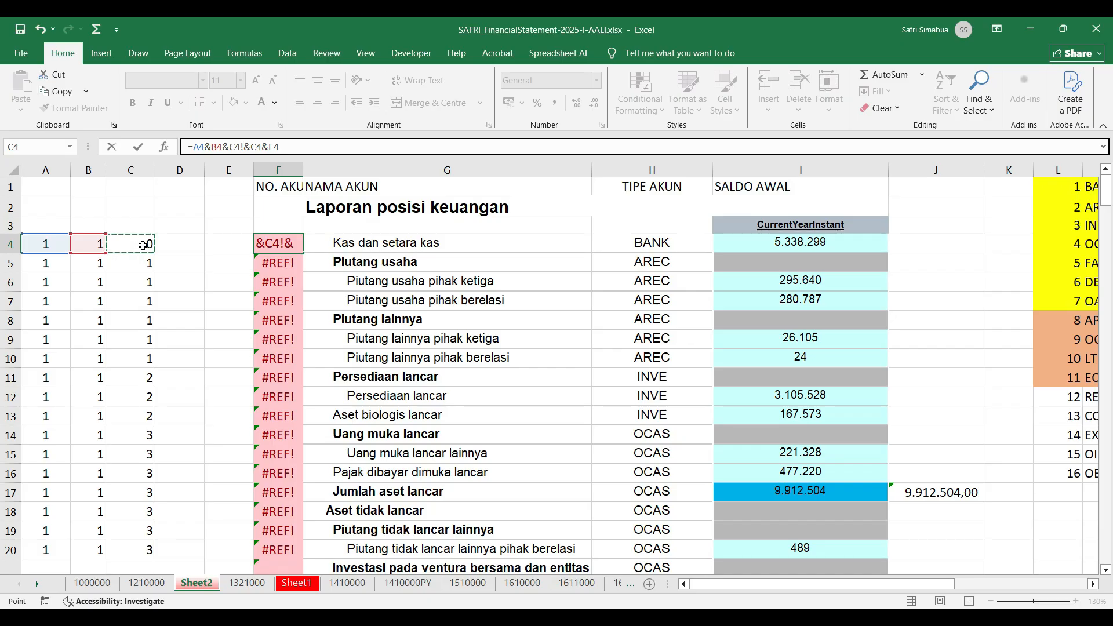
type("&")
left_click(176, 246)
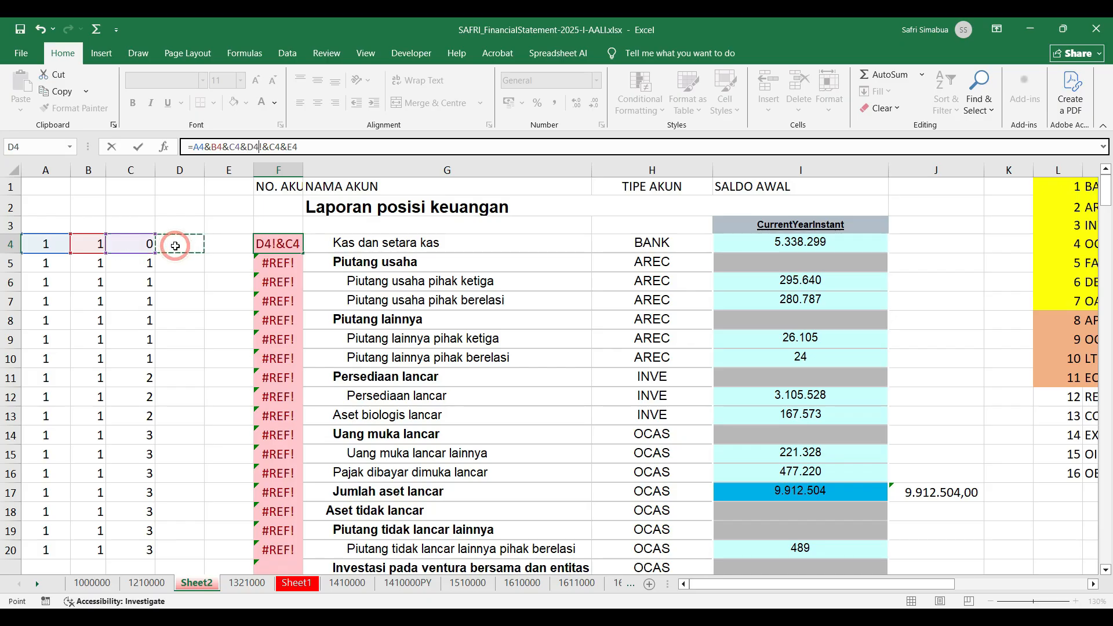
type("&")
left_click(225, 246)
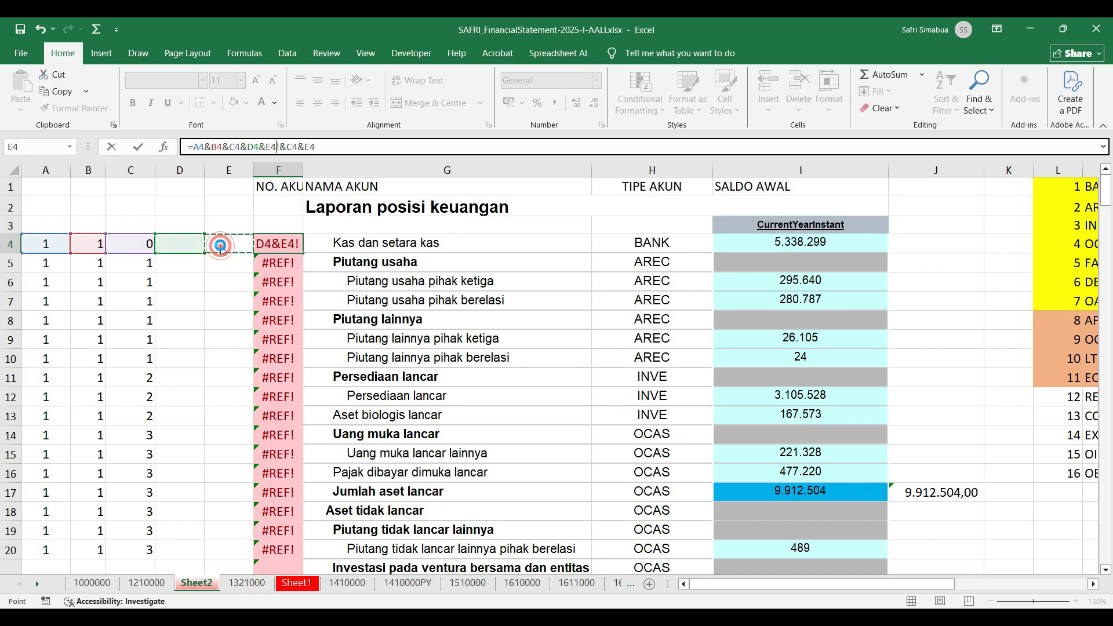
key("Return")
left_click(530, 399)
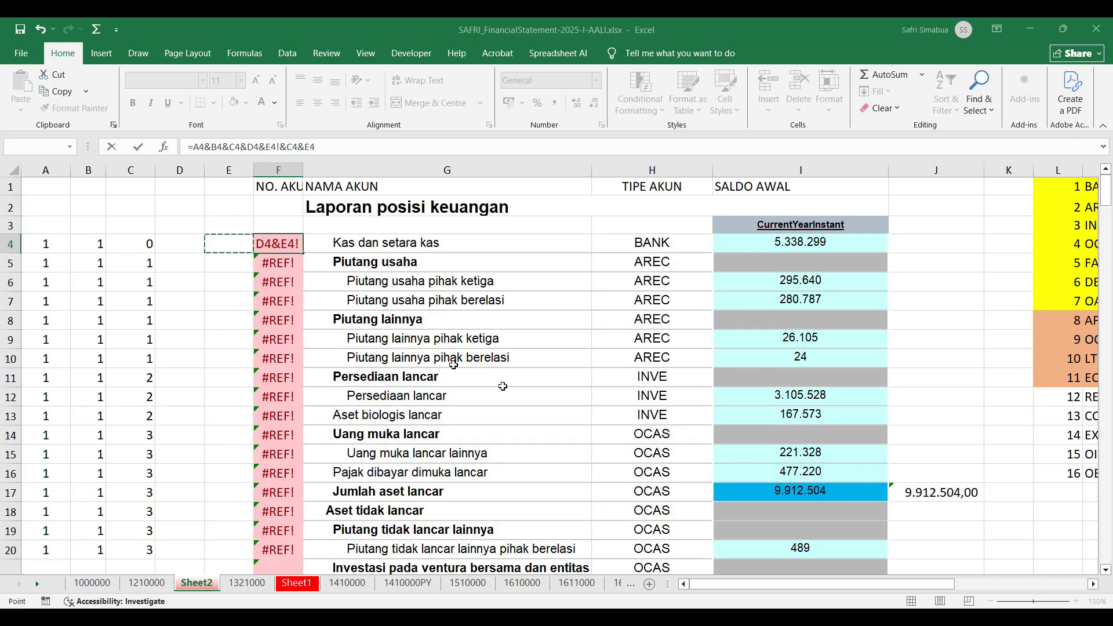
key("Escape")
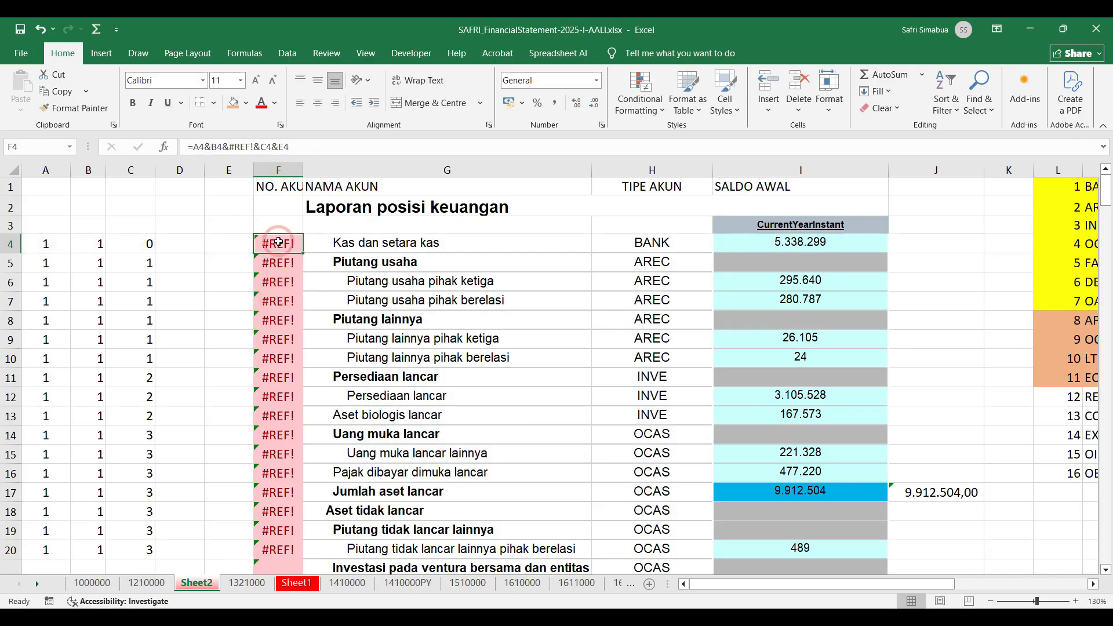
Step: Replace the broken account number formula in F4 with =A4&B4&C4&D4&E4
type("=")
left_click(48, 243)
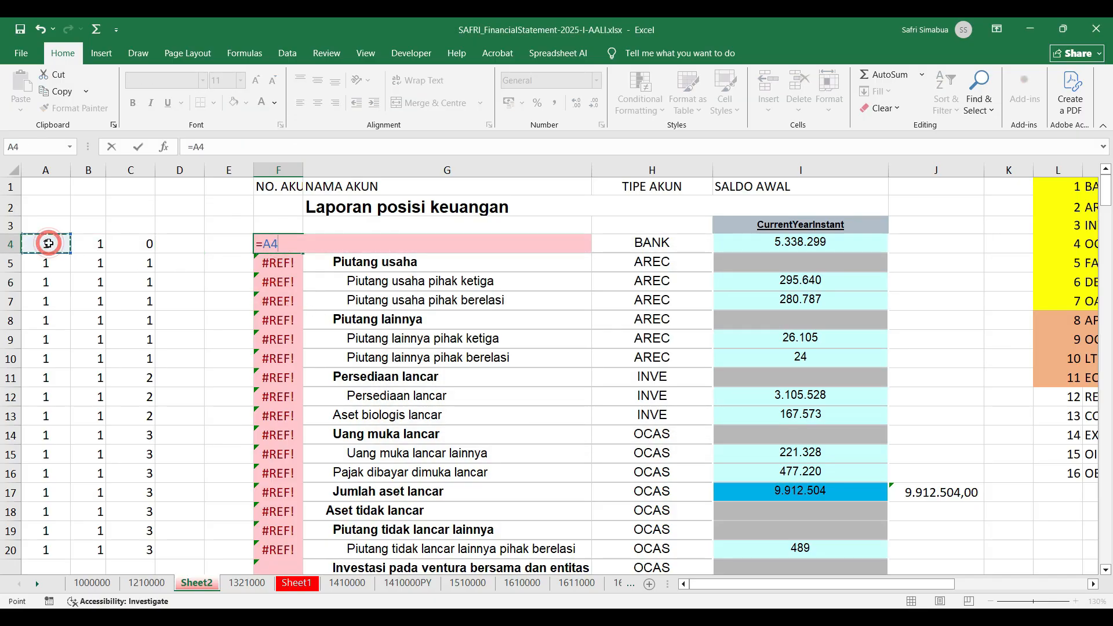
type("&")
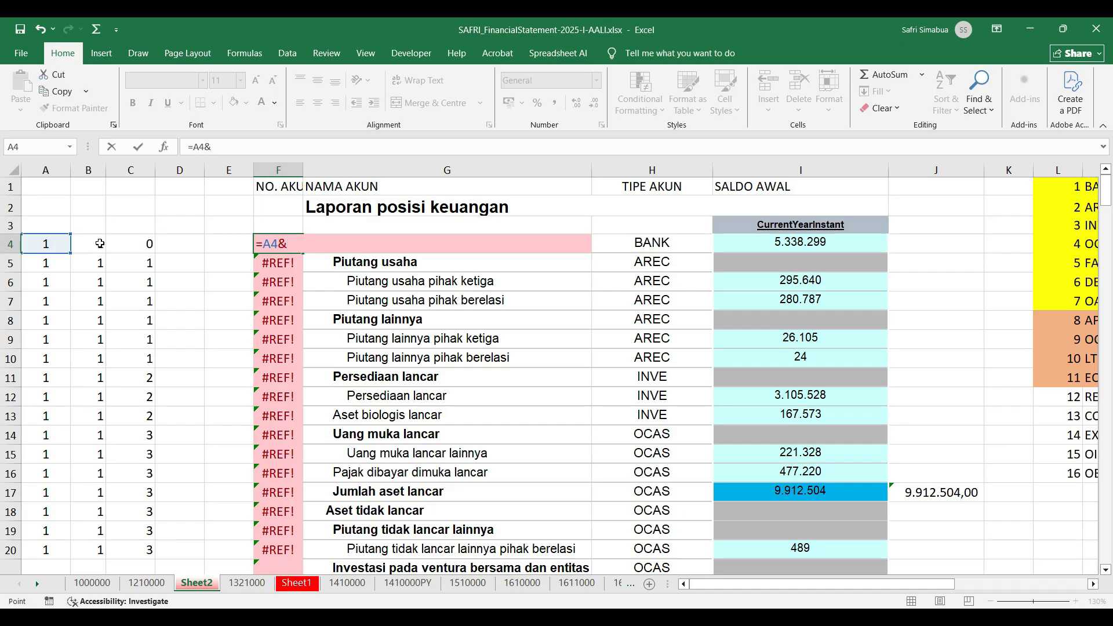
left_click(100, 243)
type("&")
left_click(135, 245)
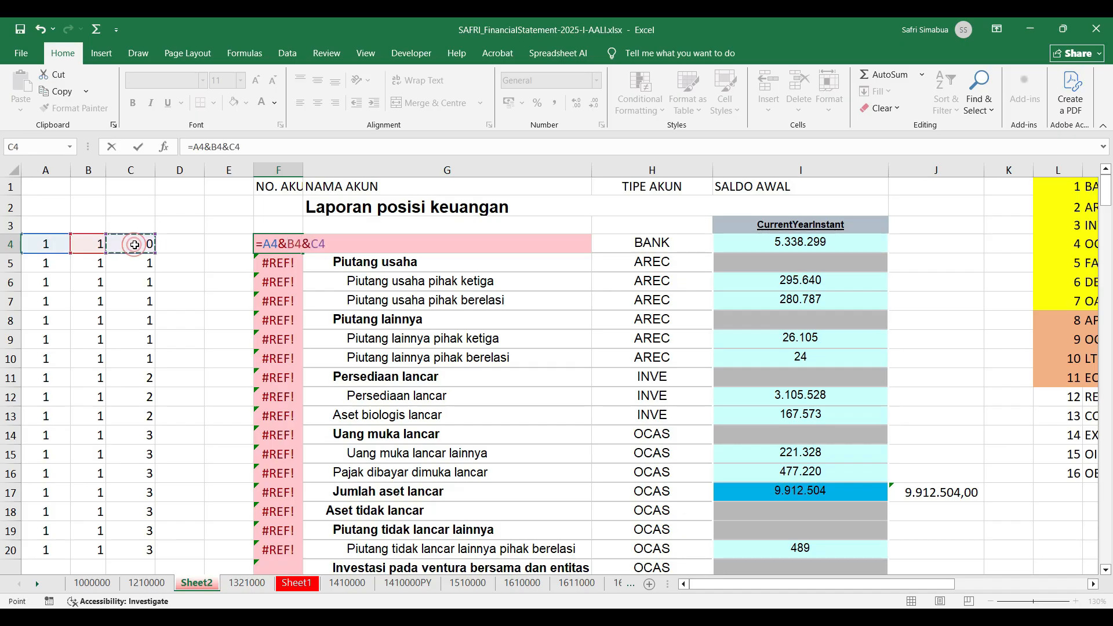
type("&")
left_click(180, 240)
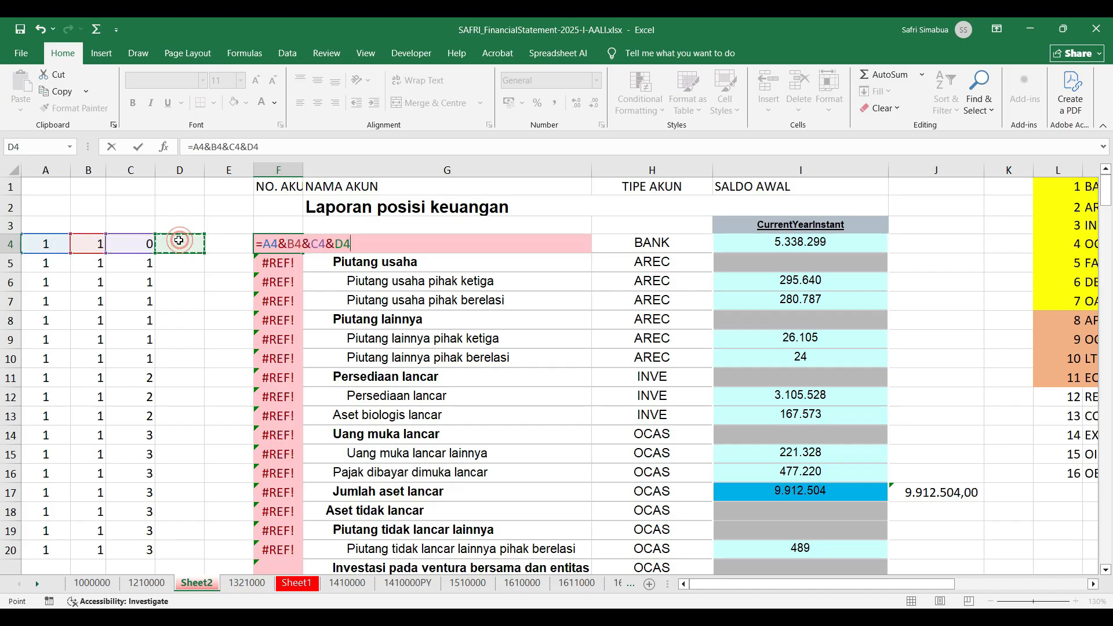
type("&")
left_click(226, 243)
key("Return")
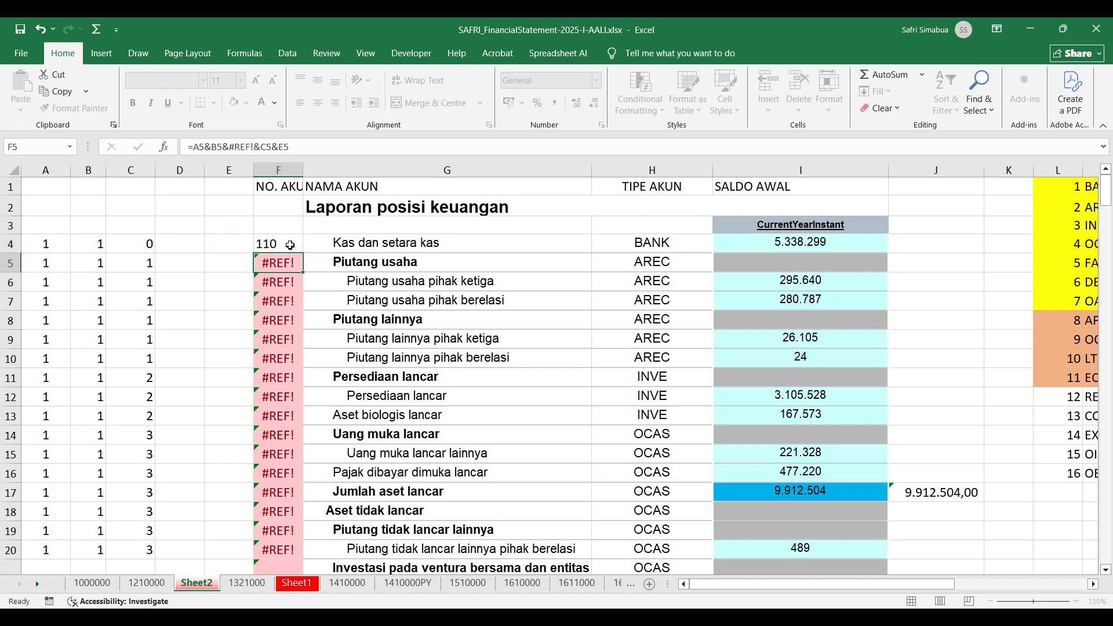
Step: Fill the F4 account number formula down column F for all the accounts
left_click(284, 243)
double_click(303, 254)
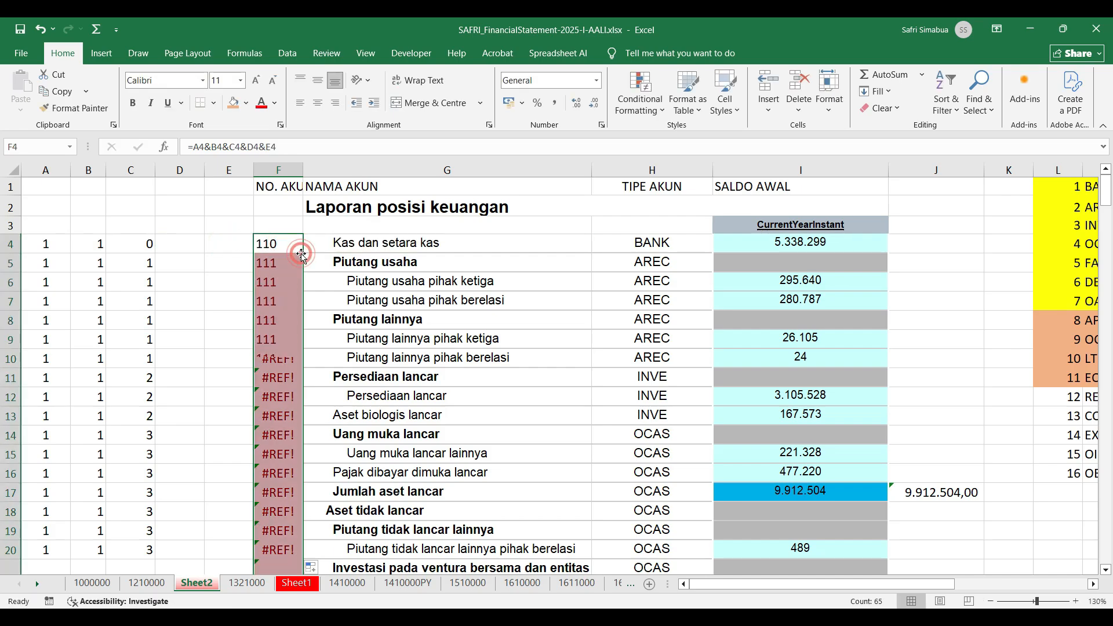
left_click(352, 370)
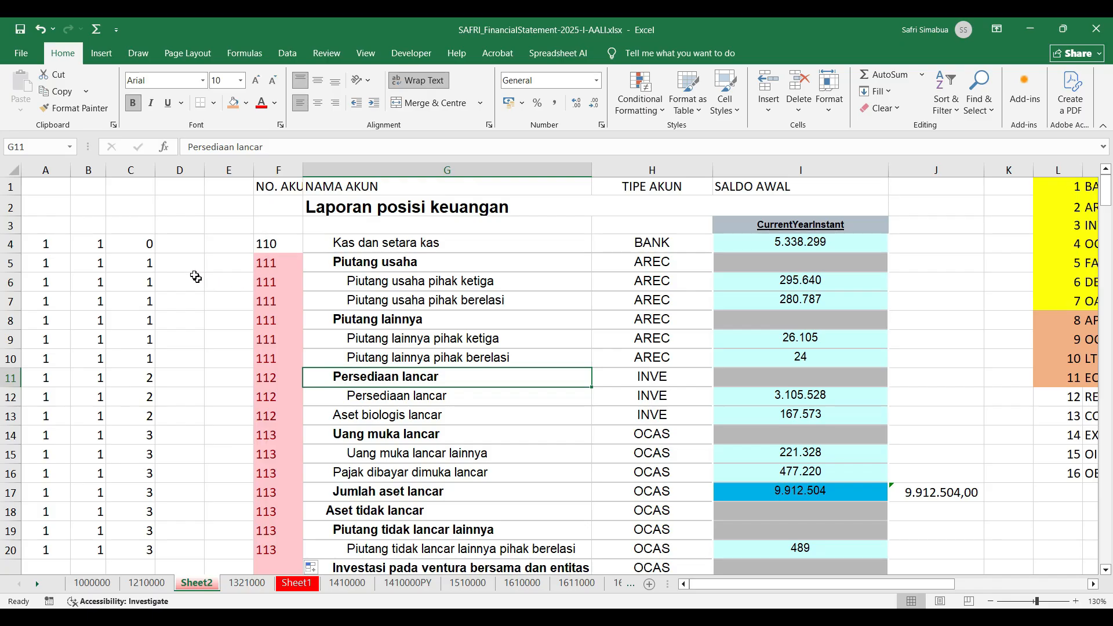
Step: Enter the column D group digits for the receivable headings: 0 in D5 for Piutang usaha and 1 in D8 for Piutang lainnya
left_click(170, 265)
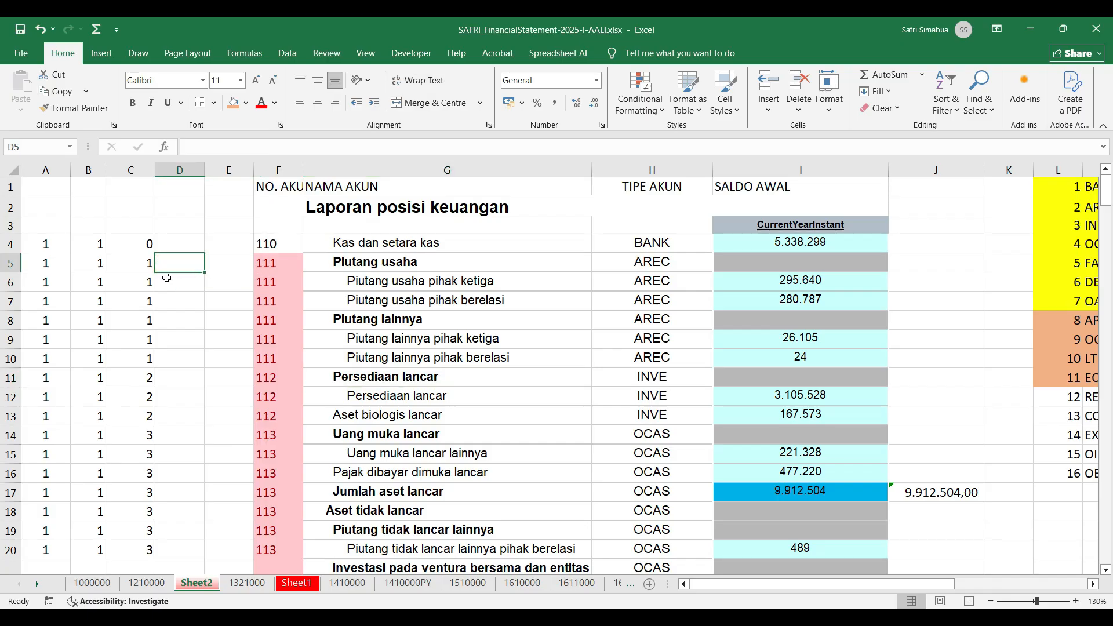
type("0")
left_click(174, 320)
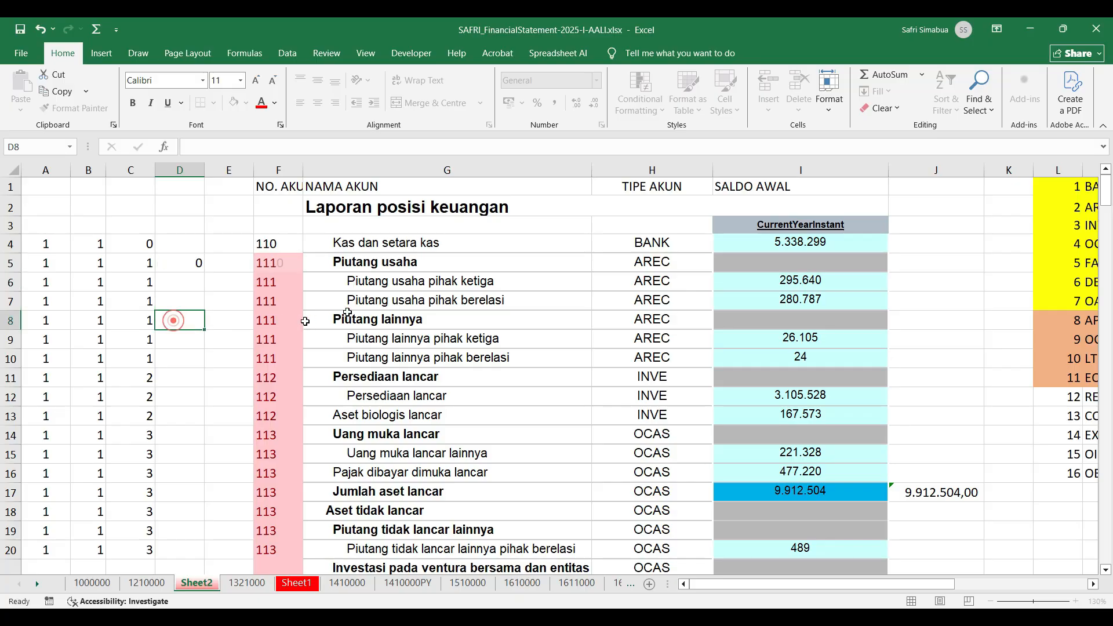
type("1")
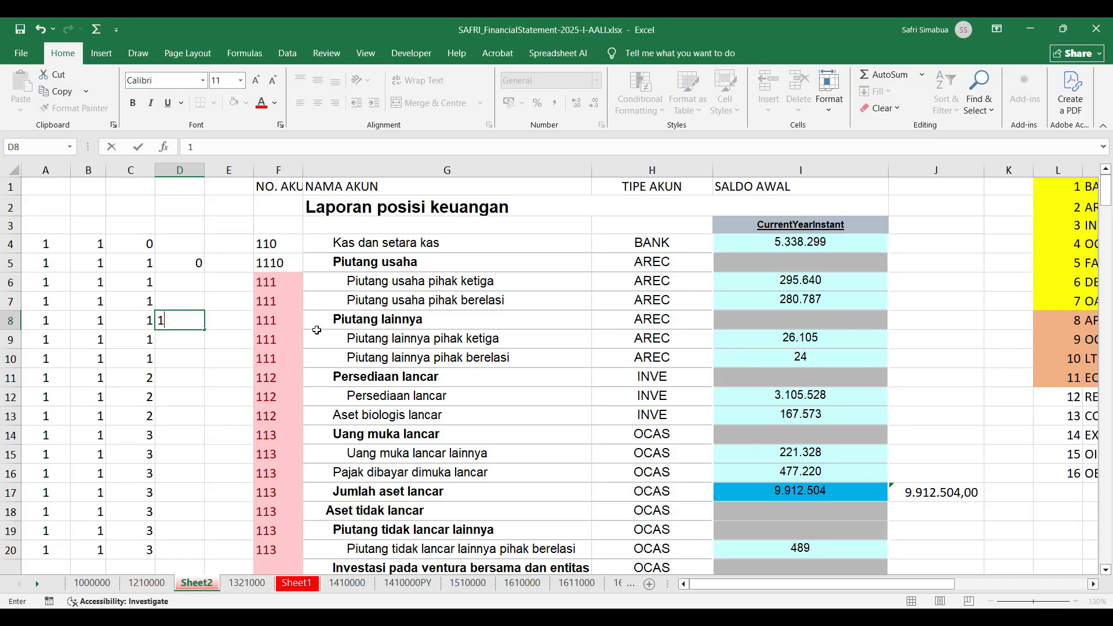
left_click(208, 364)
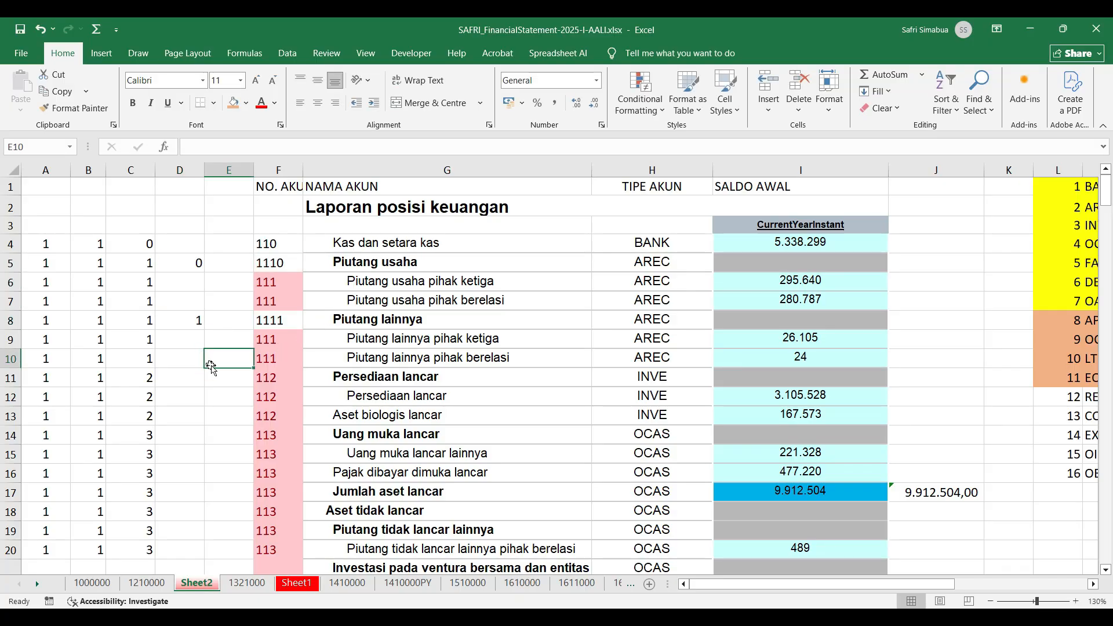
Step: Enter the column D digits for the receivable subaccounts: 0 in D6:D7 and 1 in D9:D10
left_click(189, 290)
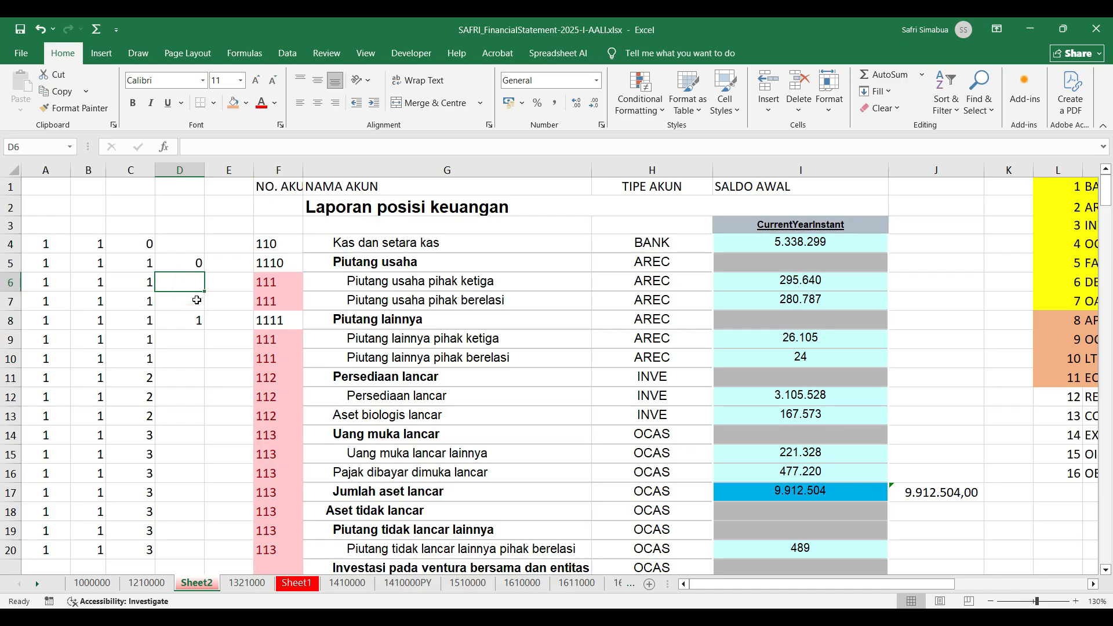
type("0")
key("Return")
type("0")
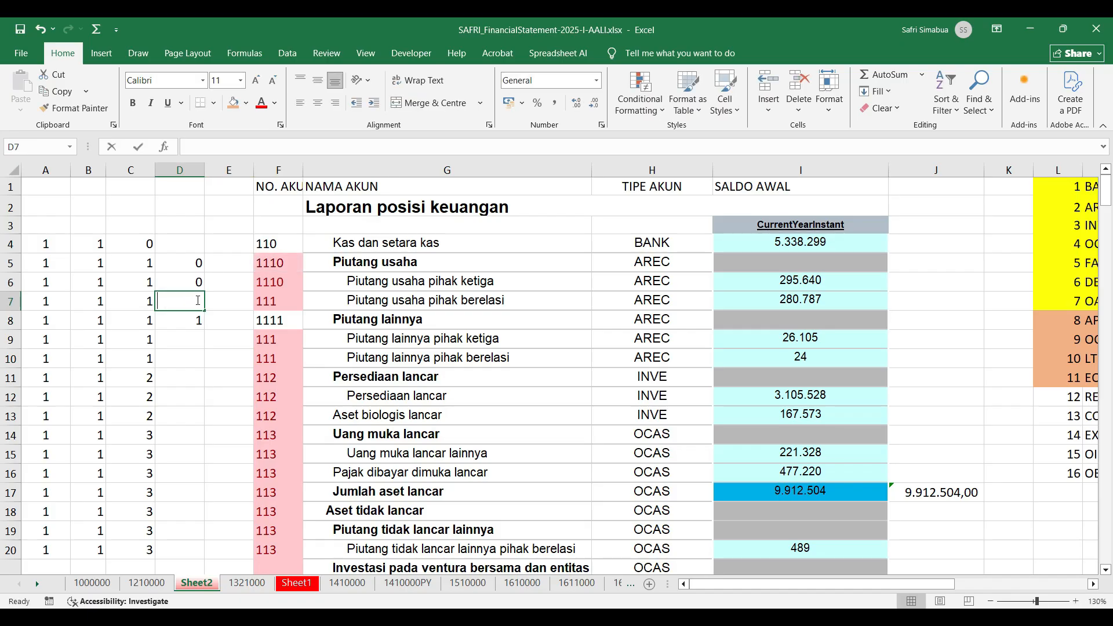
key("Return")
key("Return")
type("1")
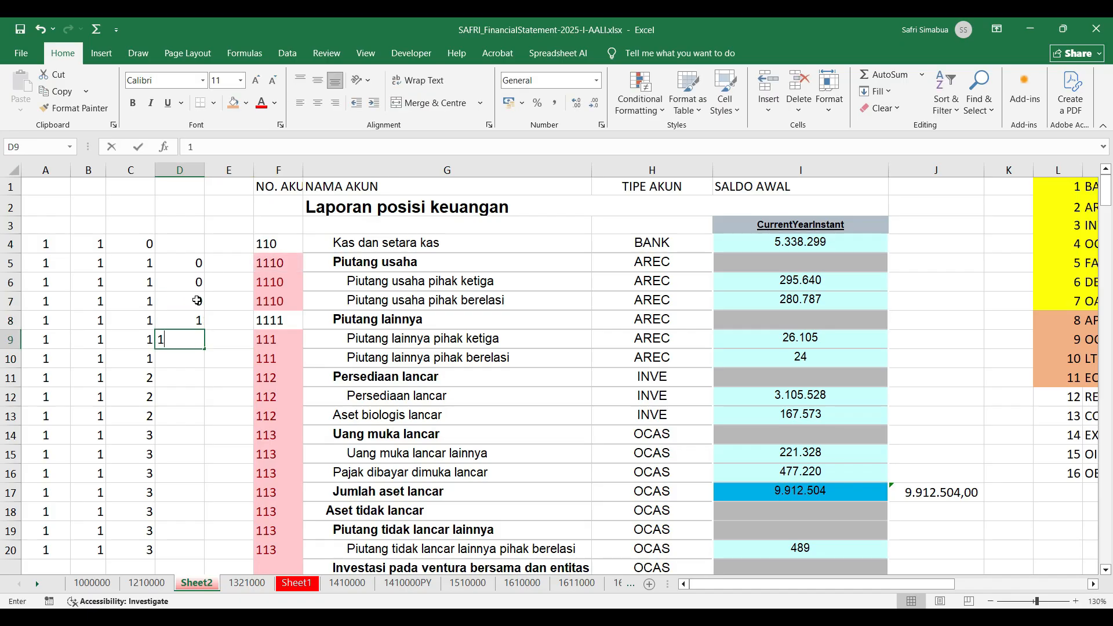
key("Return")
type("1")
key("Right")
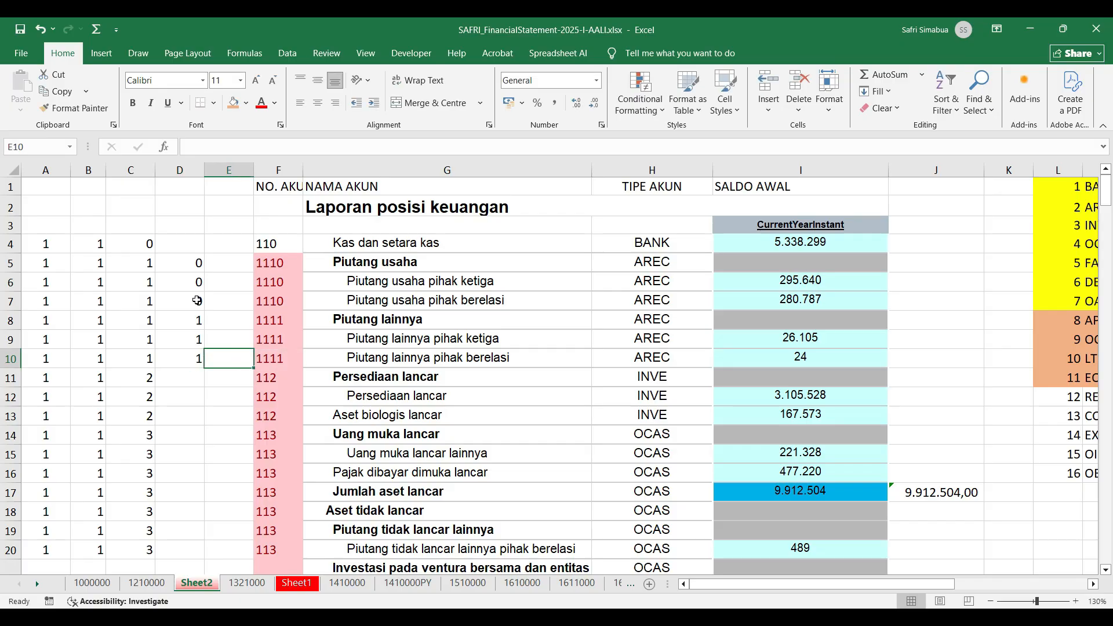
Step: Enter 0 as the last digit in E5 for the Piutang usaha heading
key("Up")
key("Up")
key("Up")
key("Up")
key("Up")
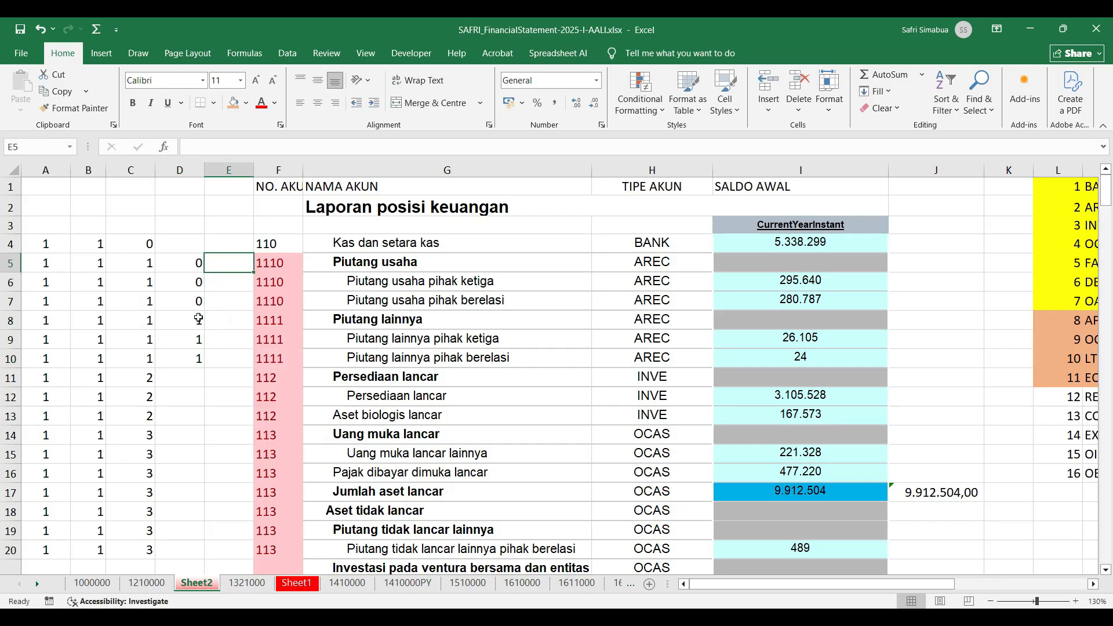
type("0")
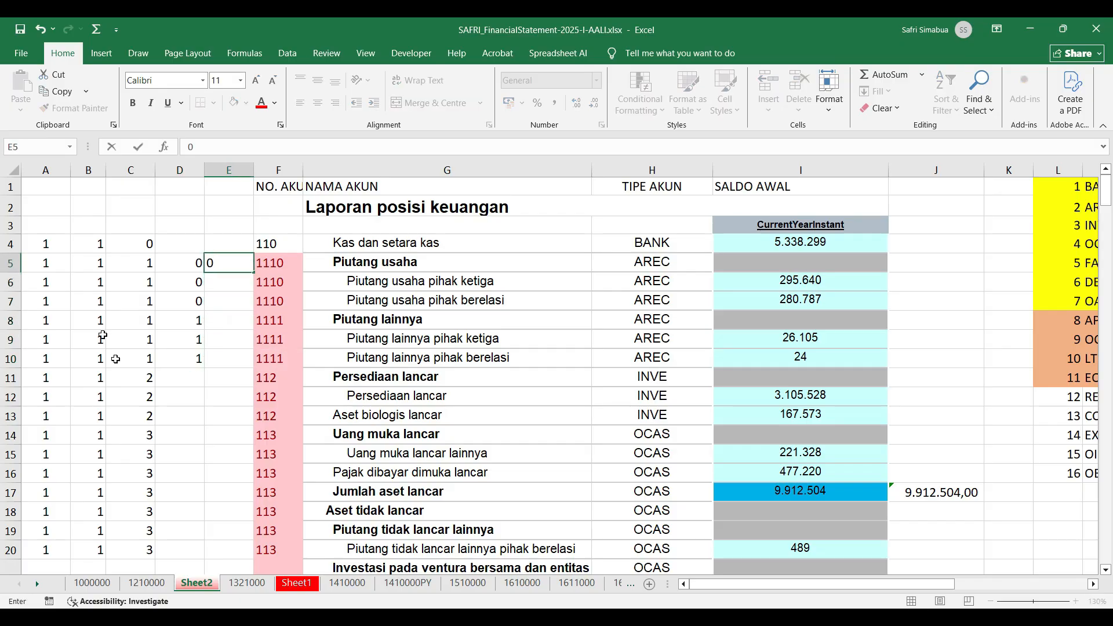
left_click(200, 362)
Step: Fill D4:E4 with 0 for Kas dan setara kas
left_click_drag(184, 246, 225, 248)
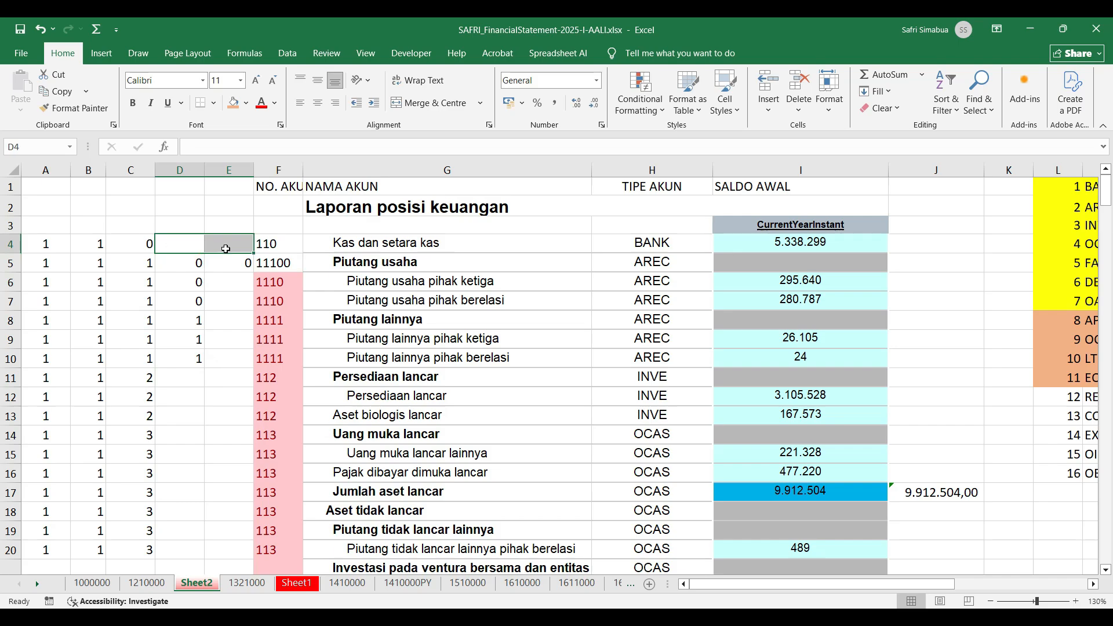
type("0")
key("ctrl+Return")
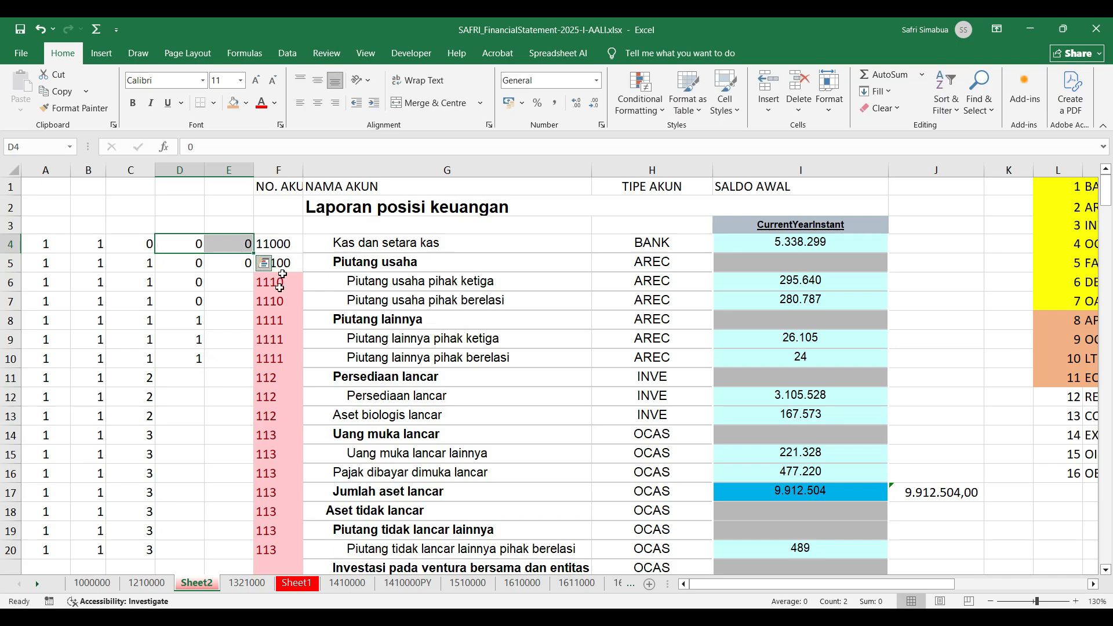
left_click(243, 314)
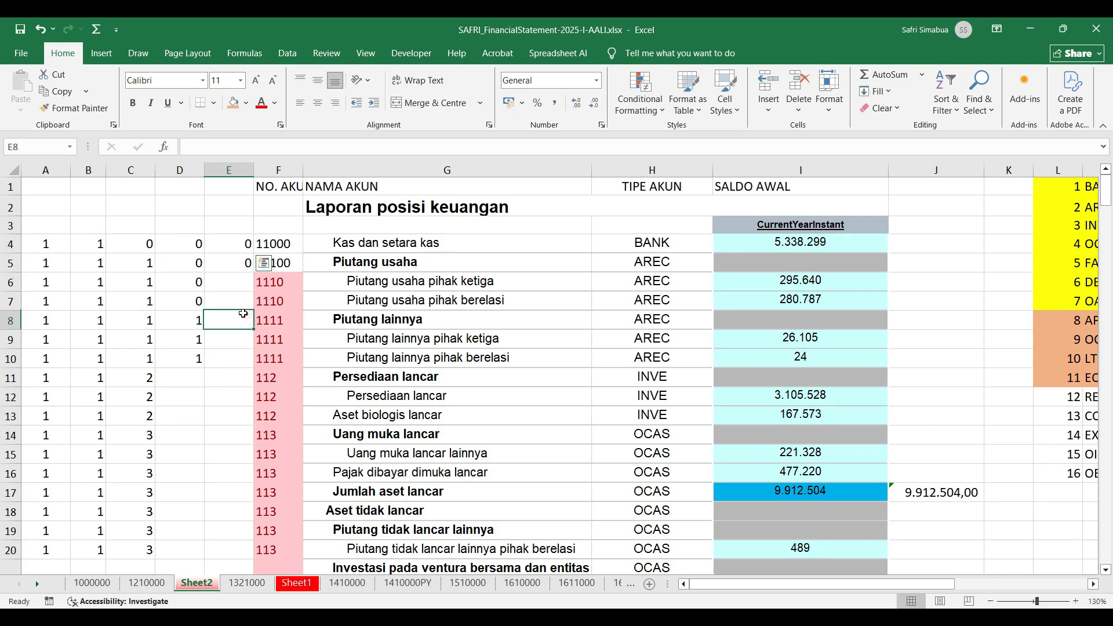
Step: Number the Piutang usaha subaccounts in column E: 1 in E6 for pihak ketiga and 2 in E7 for pihak berelasi
left_click(396, 268)
left_click(228, 282)
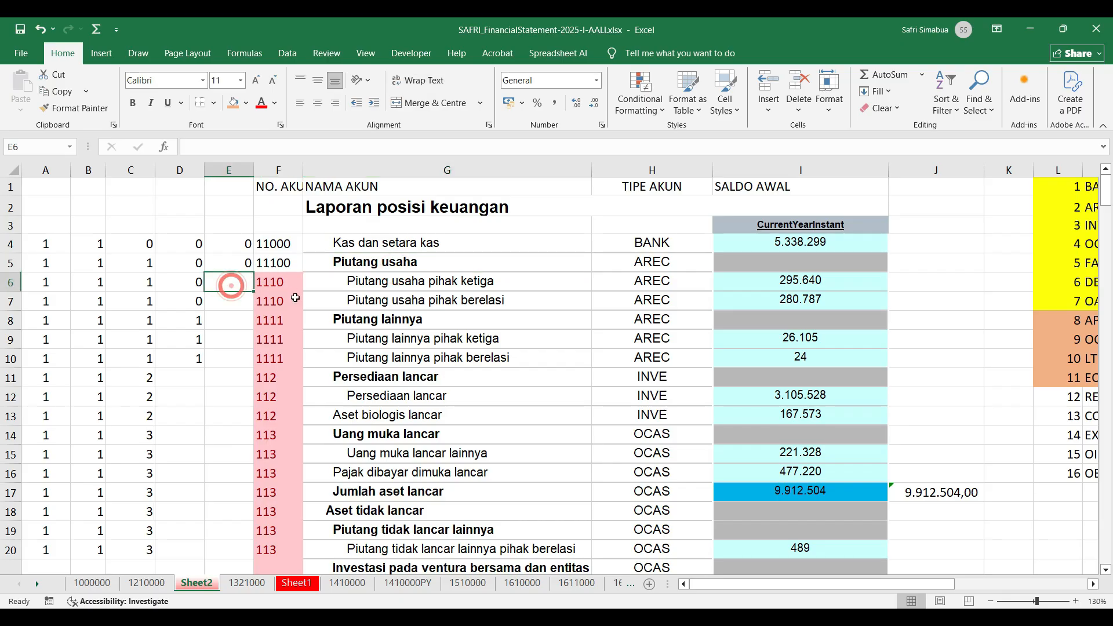
type("1")
key("Return")
type("2")
key("Return")
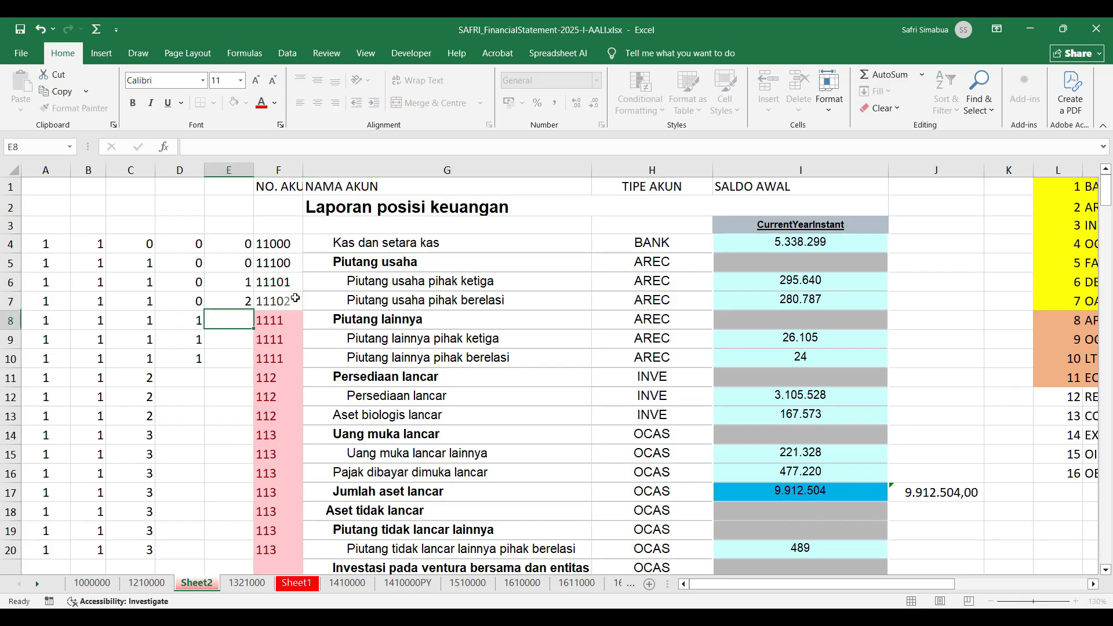
left_click_drag(392, 282, 391, 298)
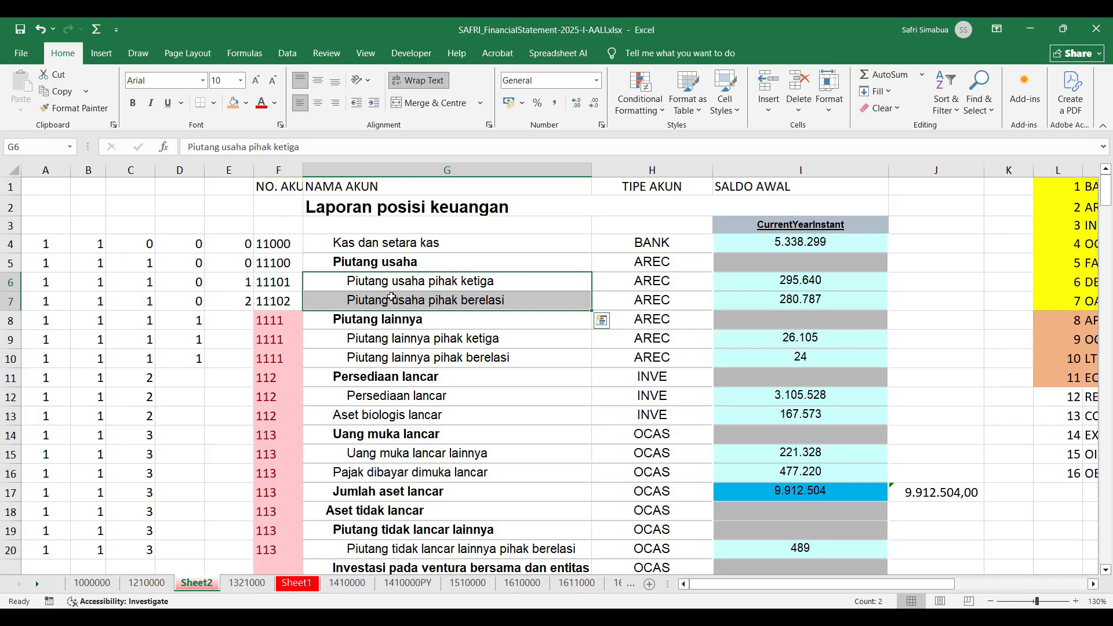
left_click(357, 273)
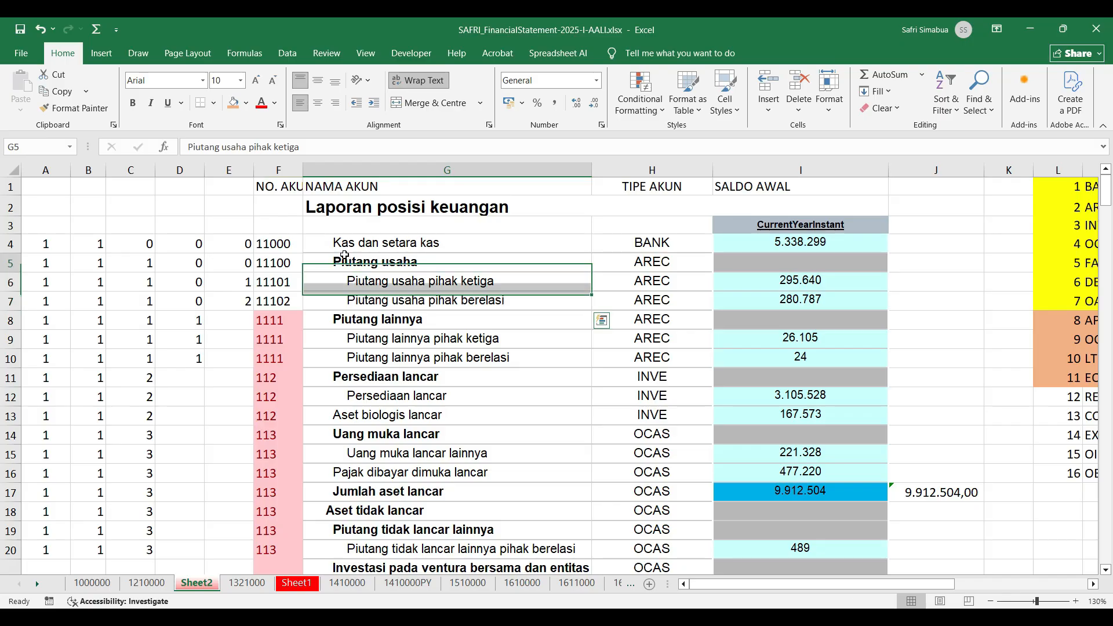
left_click(345, 260)
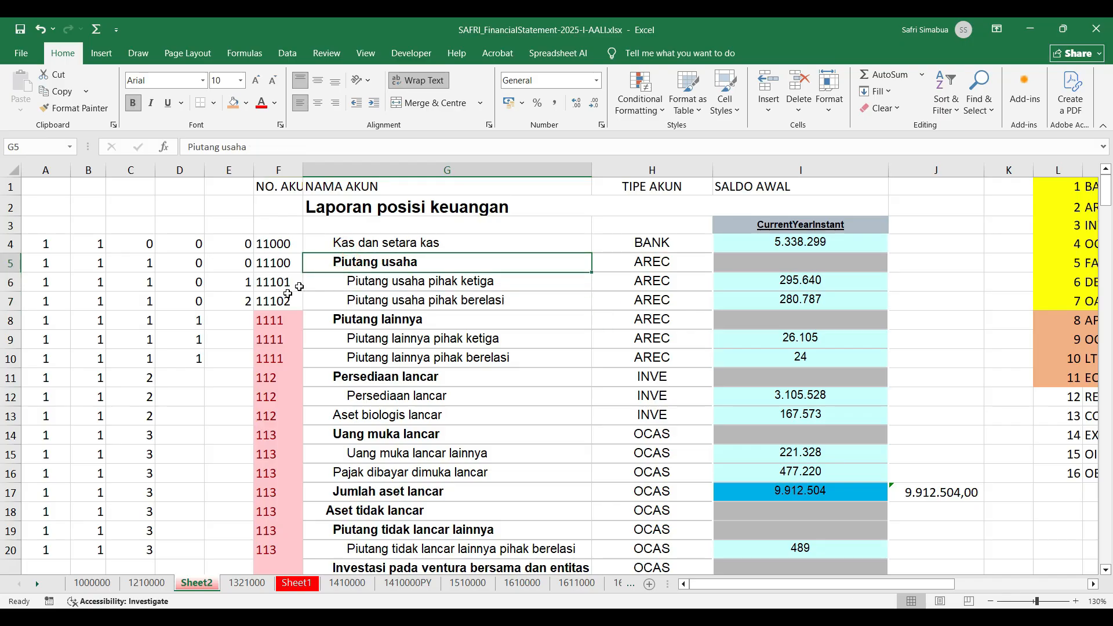
Step: Enter the last digits for the Piutang lainnya group: 0 in E8, 1 in E9 and 2 in E10
left_click(239, 319)
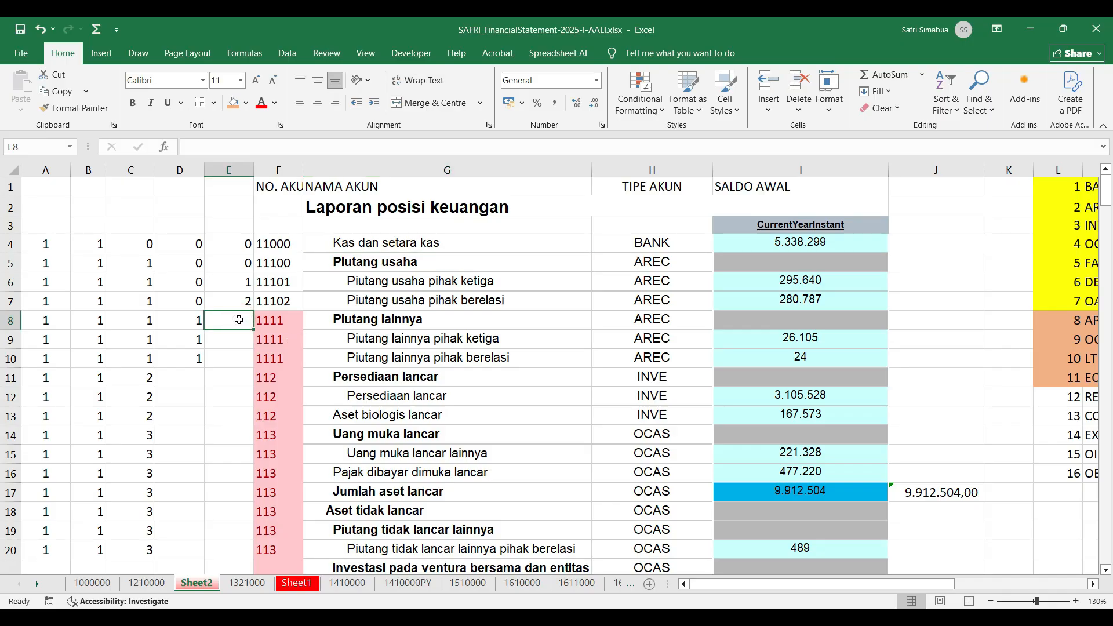
type("0")
left_click(233, 331)
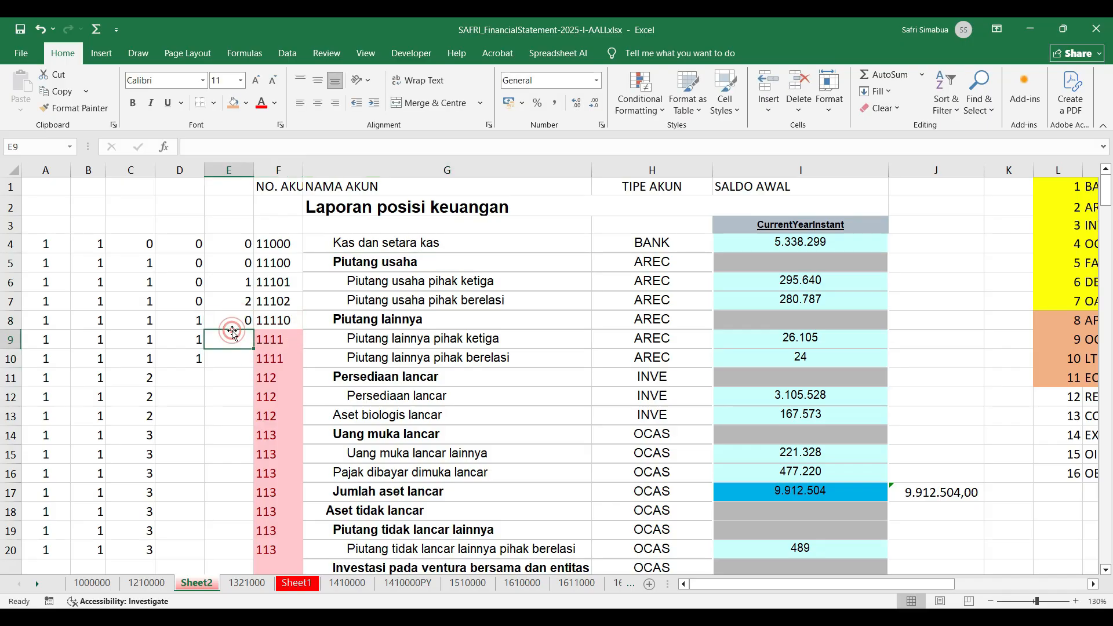
type("1")
key("Return")
type("2")
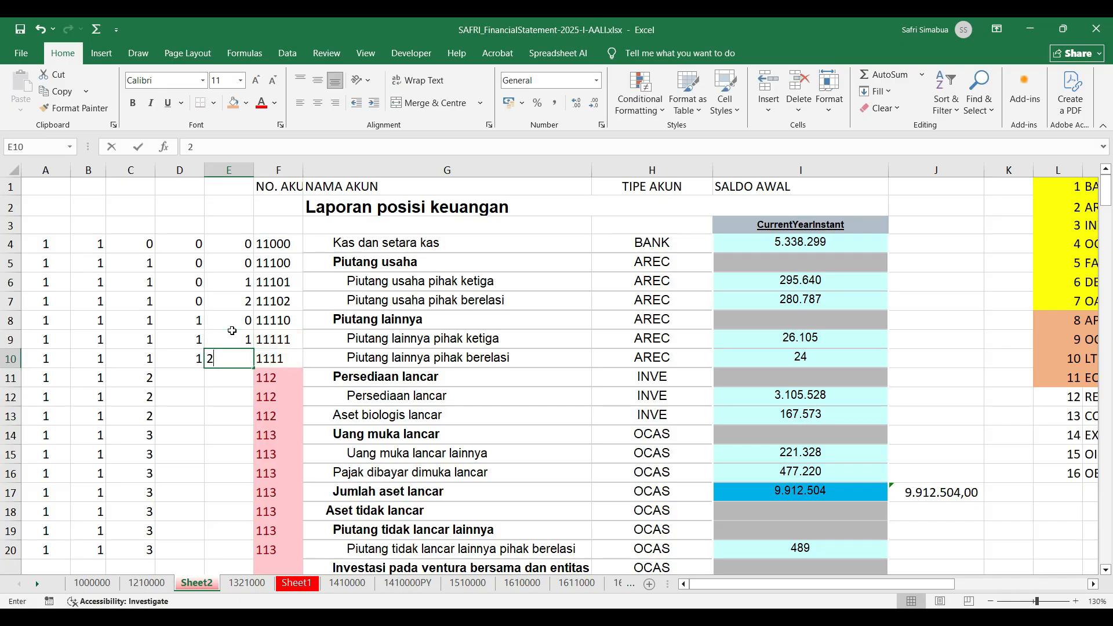
key("Return")
Step: Enter 0 in both D11 and E11 for the Persediaan lancar heading
scroll(291, 341, "down", 1)
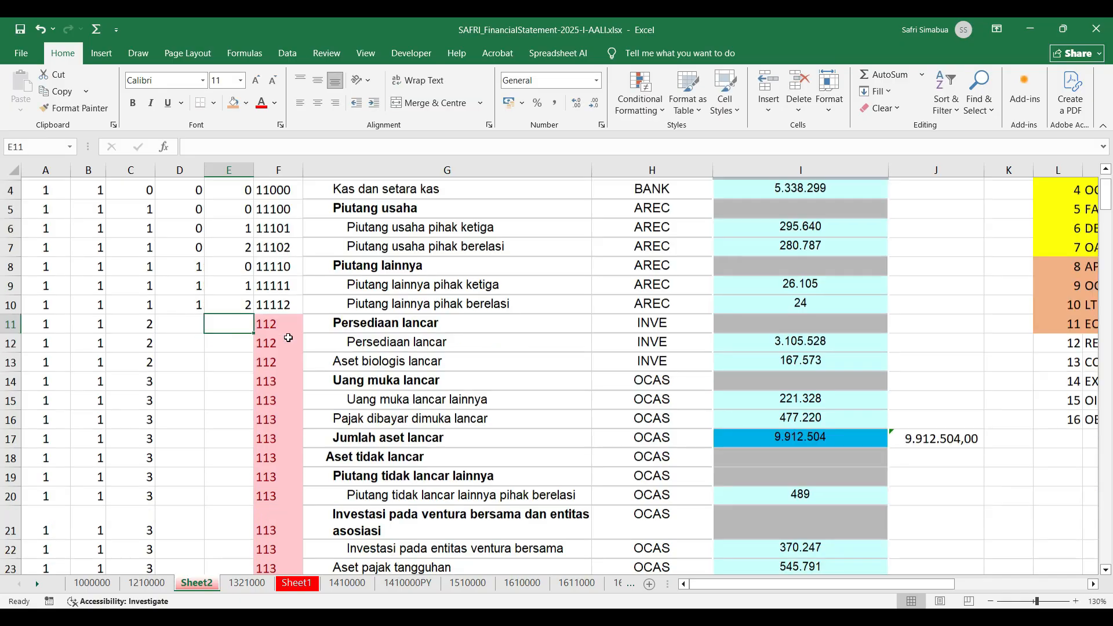
left_click(190, 326)
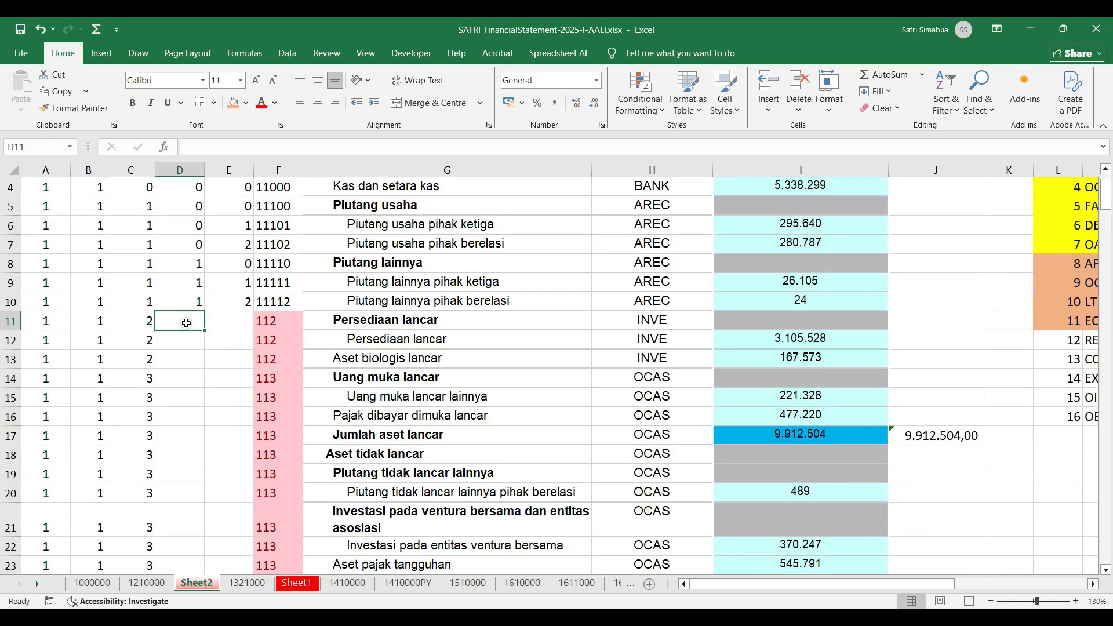
type("0")
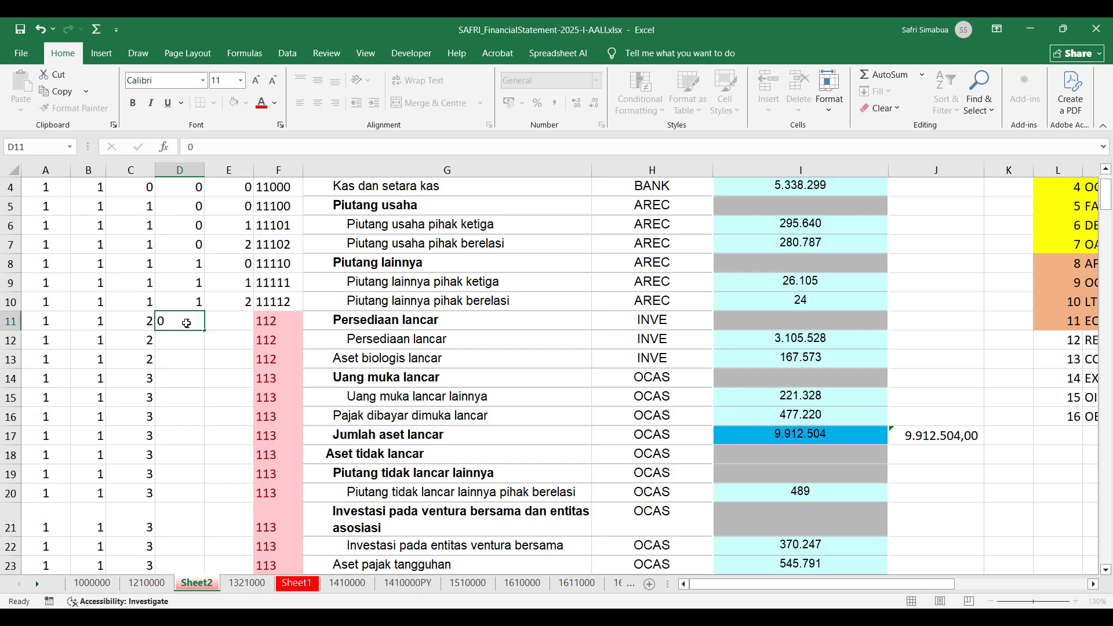
key("Tab")
type("0")
key("Return")
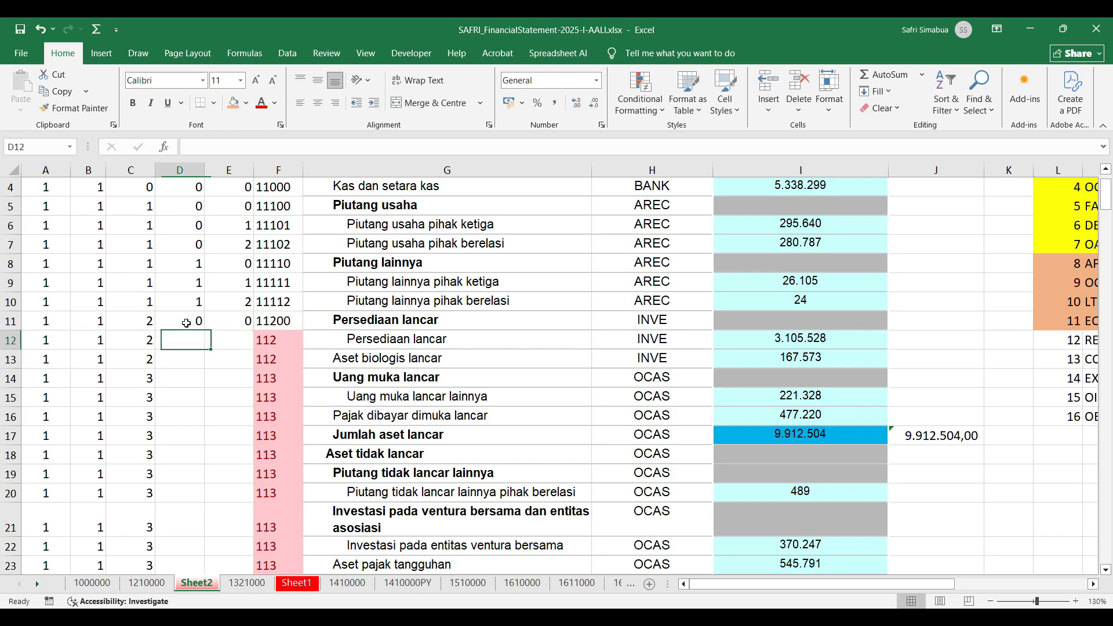
Step: Enter 1 and 0 in D12:E12 for the Persediaan lancar subaccount, and 2 and 0 in D13:E13 for Aset biologis lancar
type("1")
key("Tab")
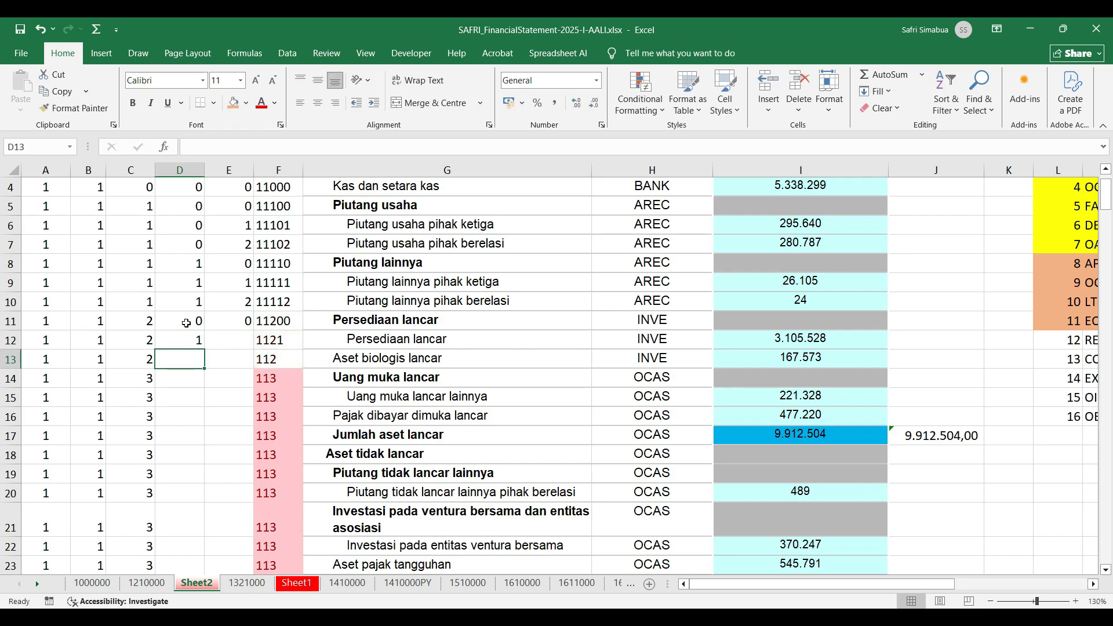
type("0")
key("Return")
type("2")
key("Tab")
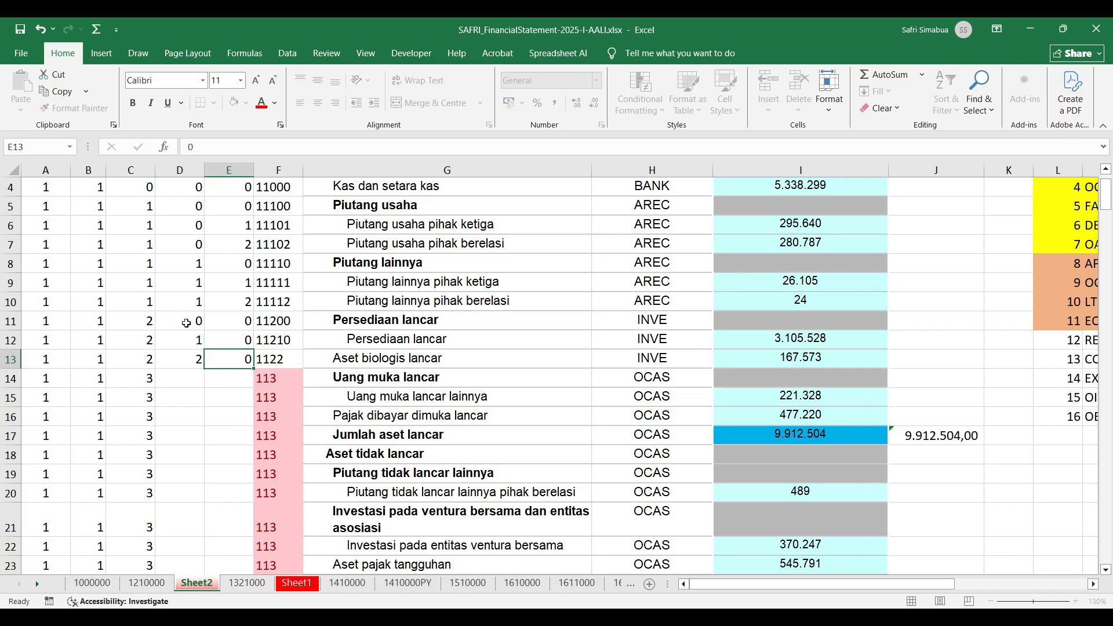
type("0")
key("Down")
key("Down")
key("Up")
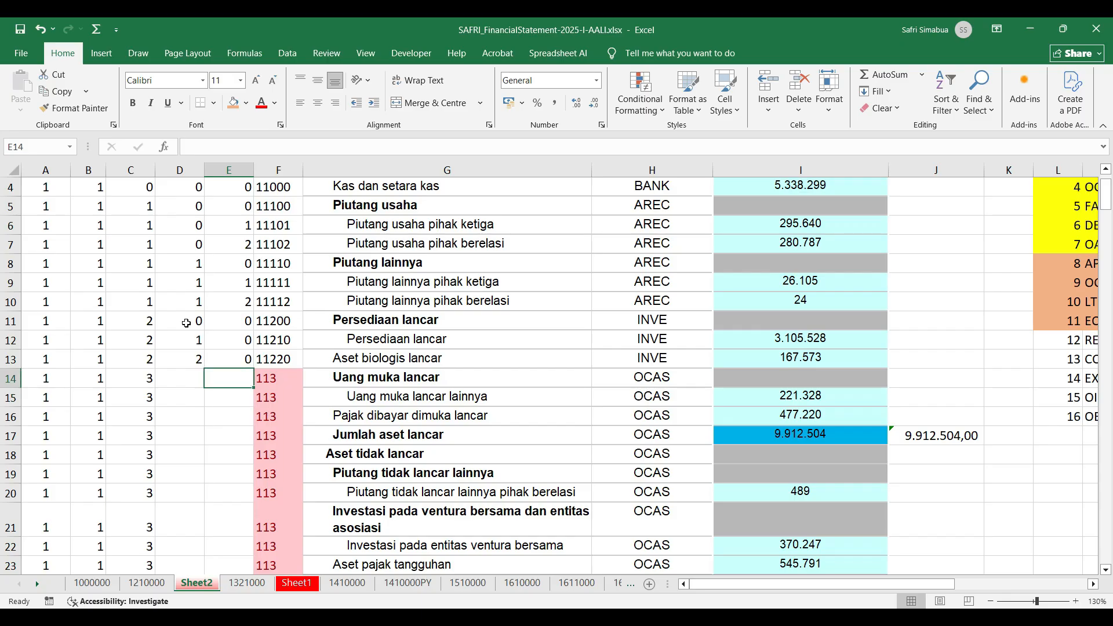
Step: Enter 0 in both D14 and E14 for the Uang muka lancar heading
key("Left")
type("0")
key("Tab")
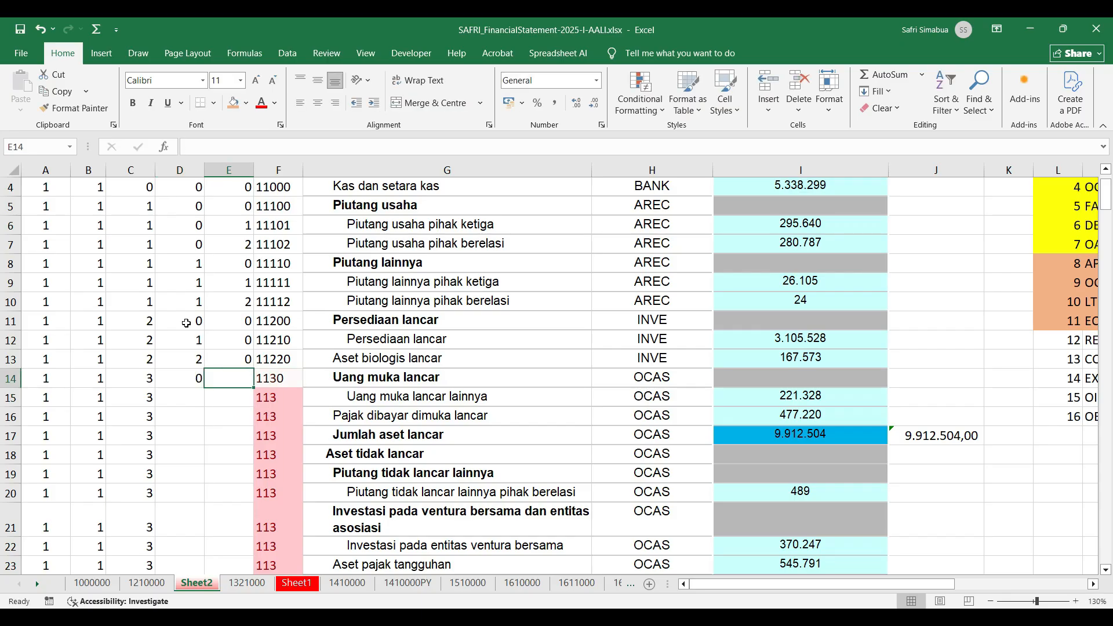
type("0")
key("Return")
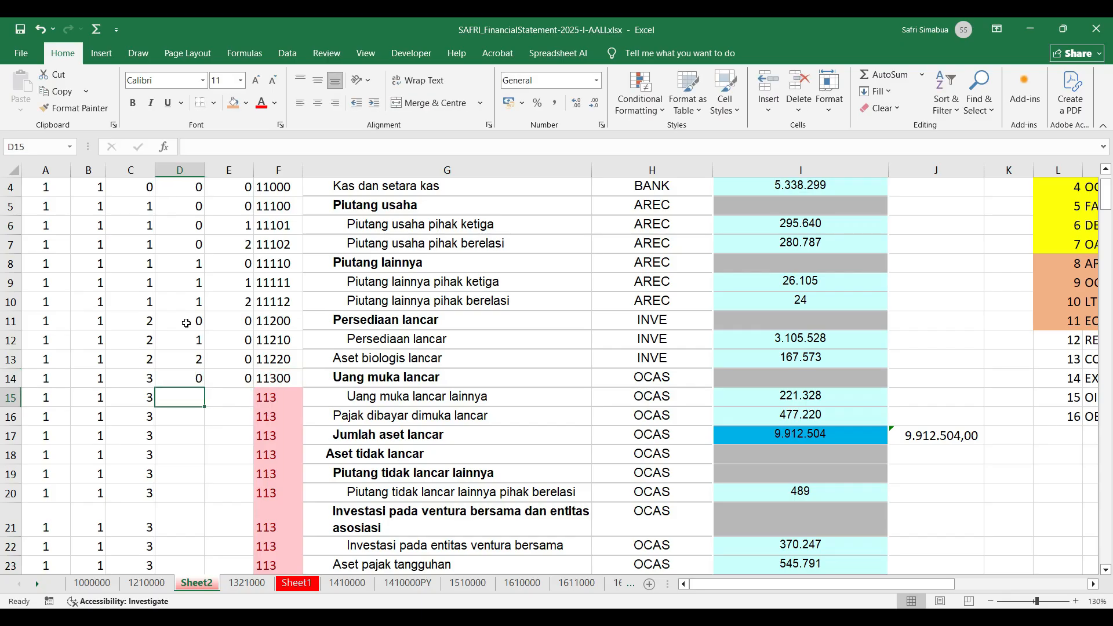
Step: Enter 0 and 1 in D15:E15 for Uang muka lancar lainnya, and 1 and 0 in D16:E16 for Pajak dibayar dimuka lancar
type("0")
key("Tab")
type("1")
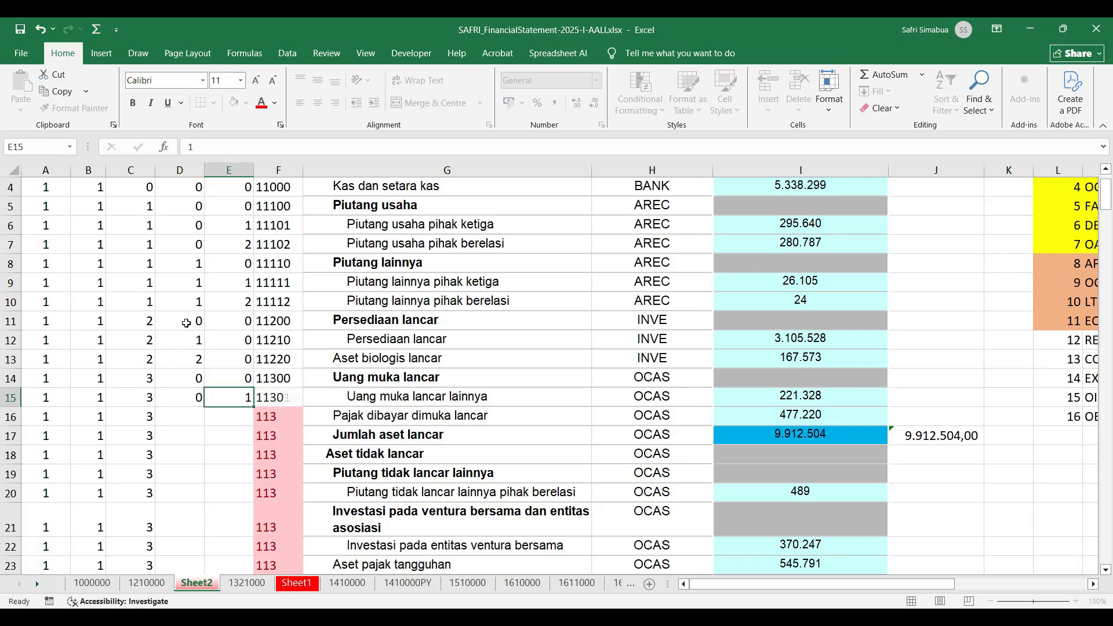
key("Return")
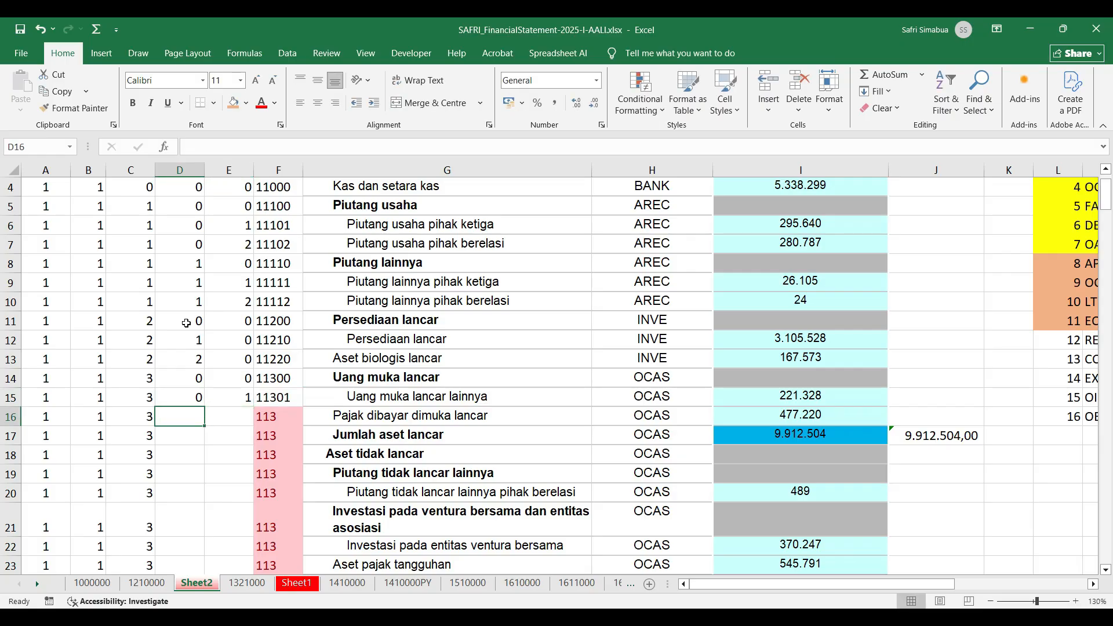
type("1")
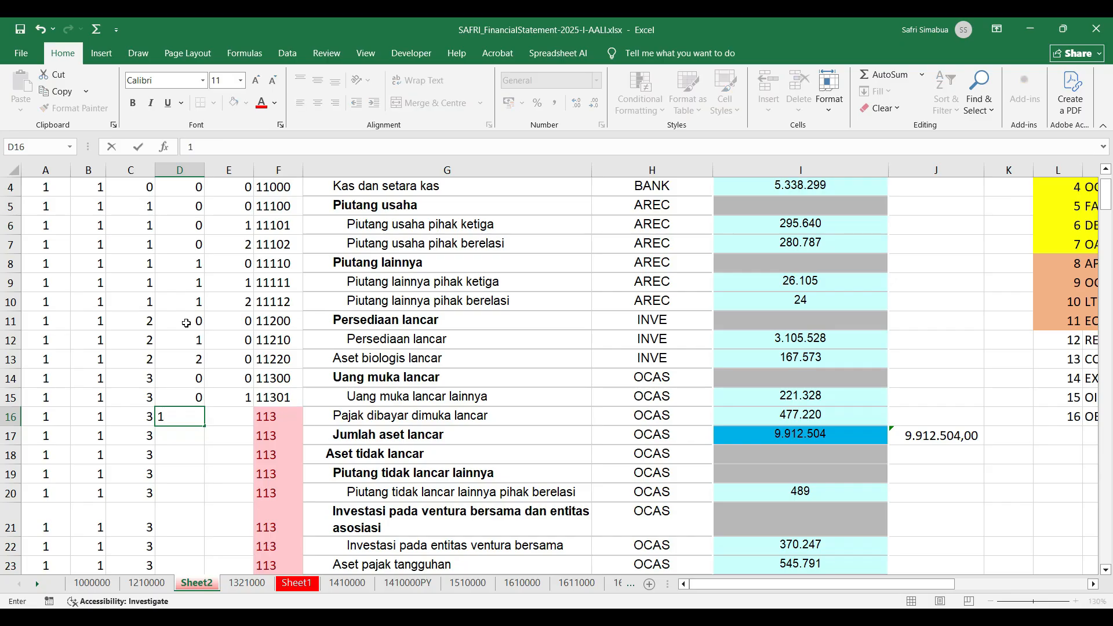
key("Tab")
type("0")
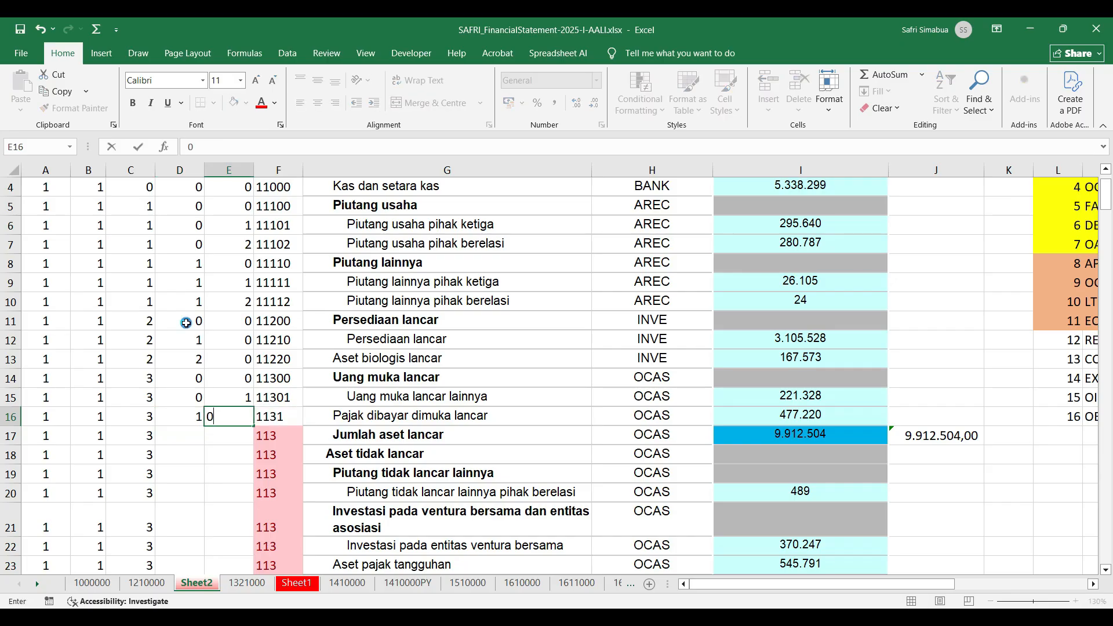
key("Tab")
Step: Fill the Jumlah aset lancar cell G17 with yellow
left_click(407, 436)
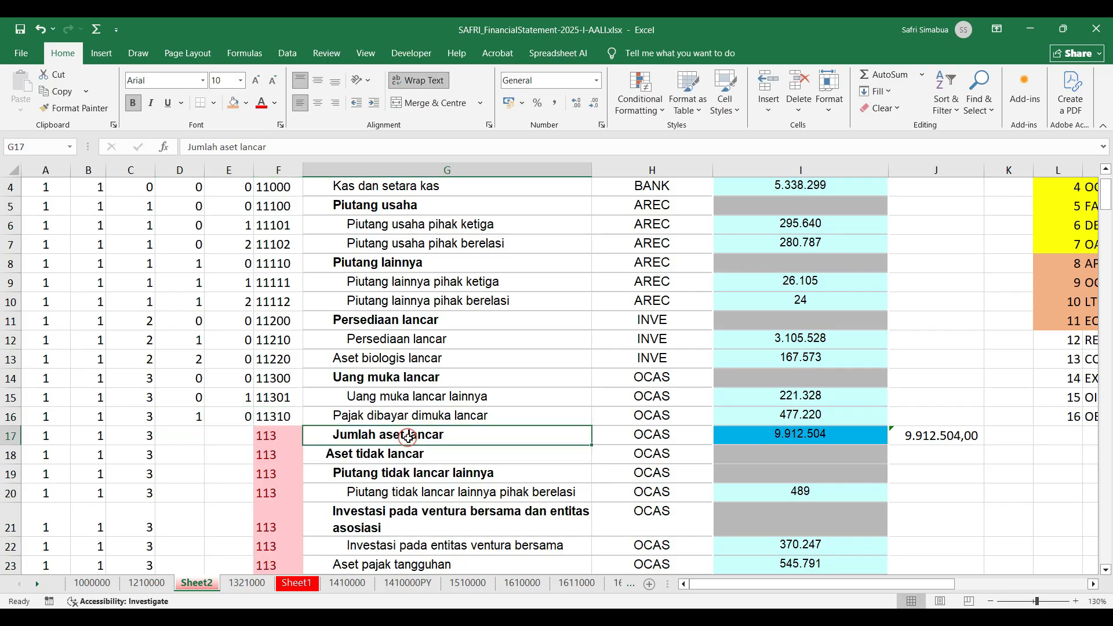
left_click(247, 105)
left_click(295, 291)
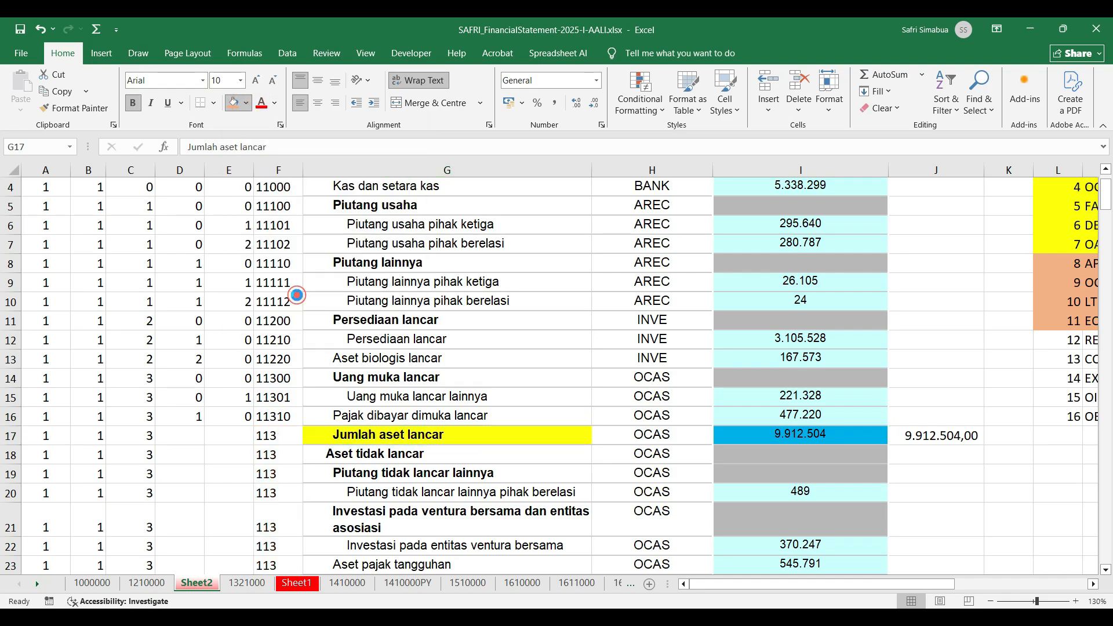
left_click(394, 470)
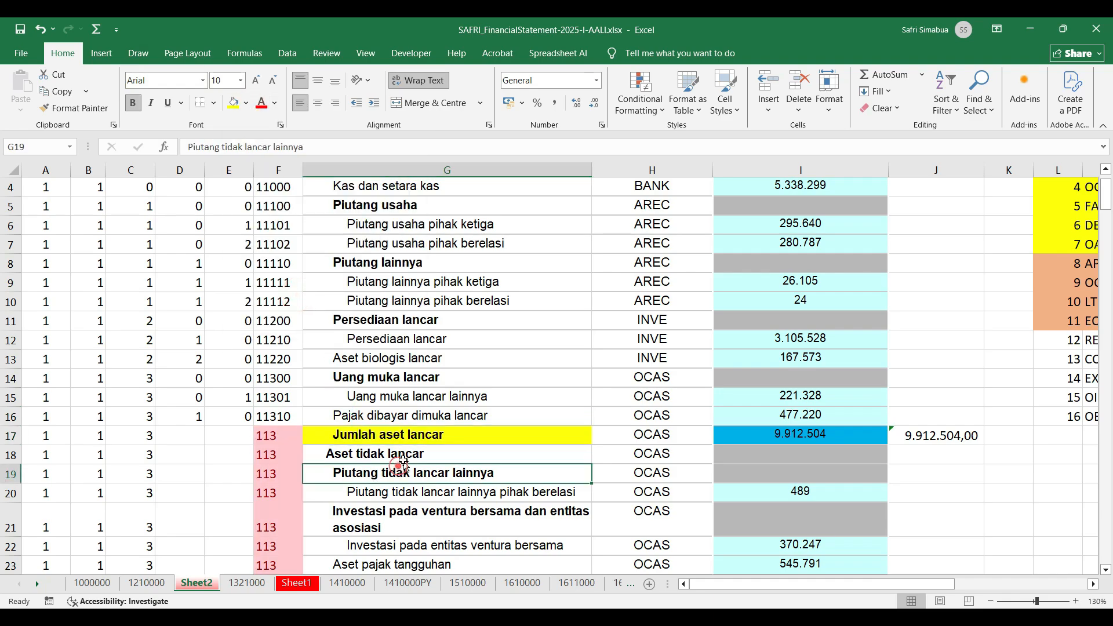
scroll(383, 456, "down", 1)
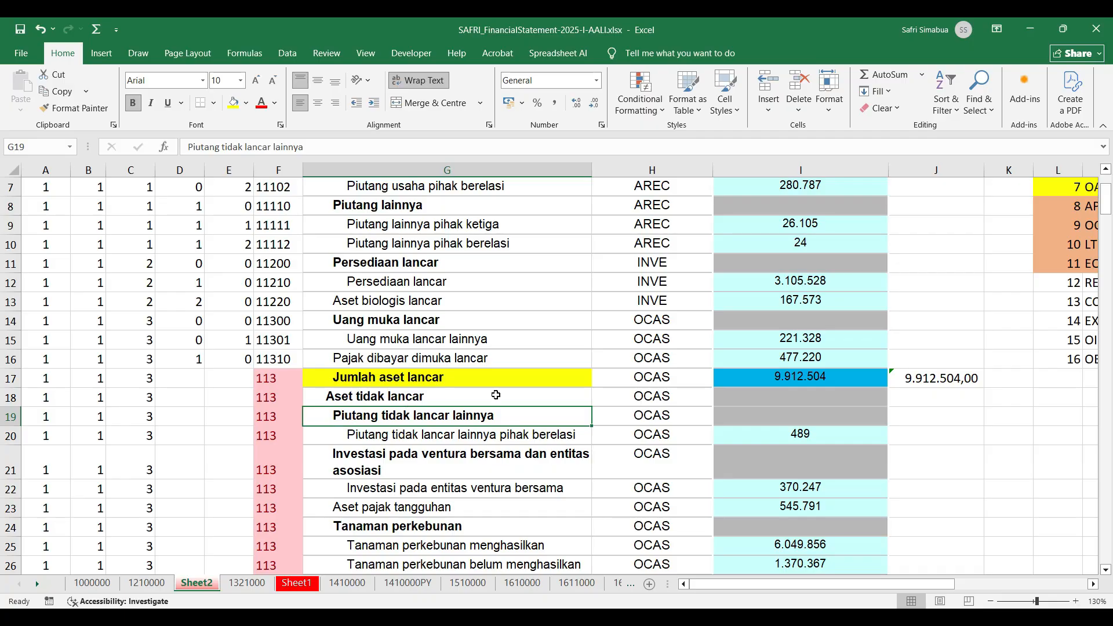
left_click(46, 396)
key("shift+Right")
key("shift+Right")
key("shift+Right")
key("shift+Right")
key("shift+Right")
key("shift+Right")
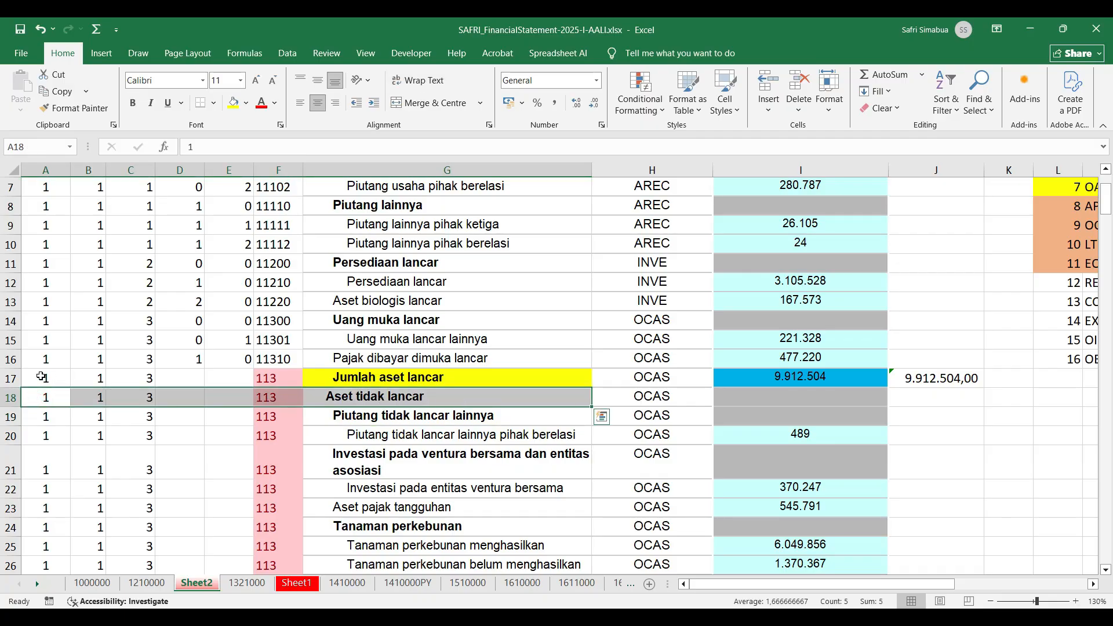
left_click_drag(46, 378, 875, 393)
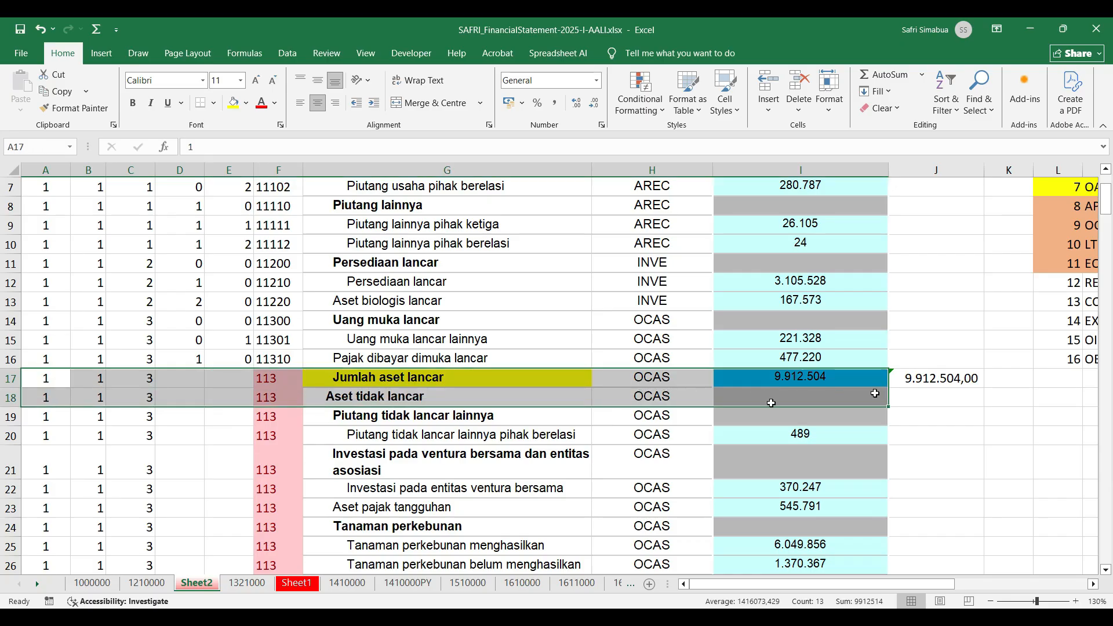
left_click(41, 397)
left_click_drag(42, 397, 939, 416)
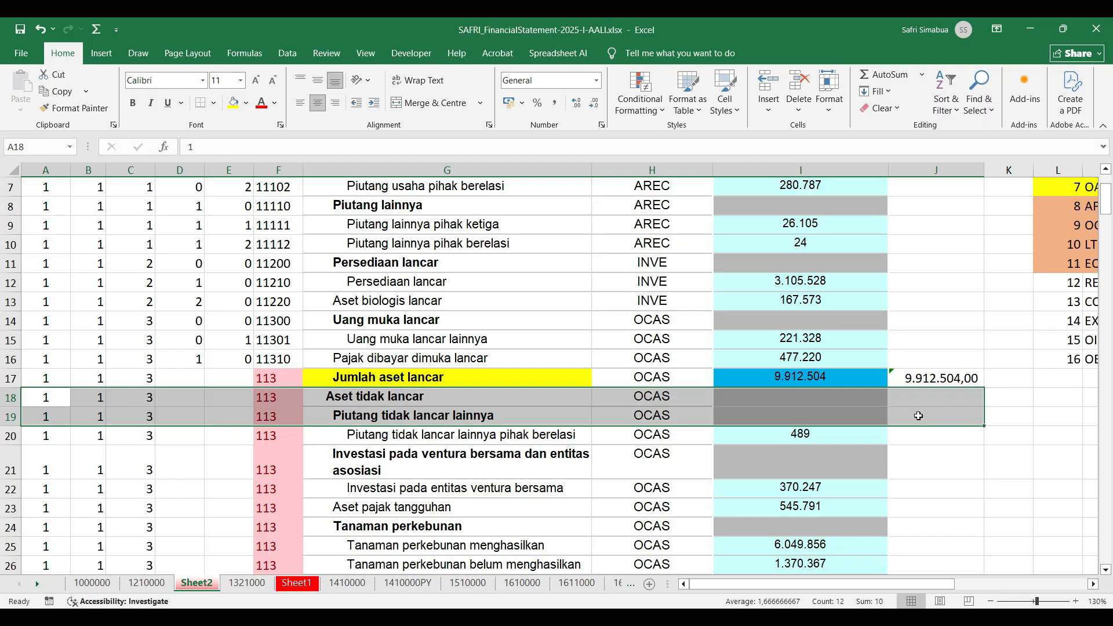
right_click(918, 416)
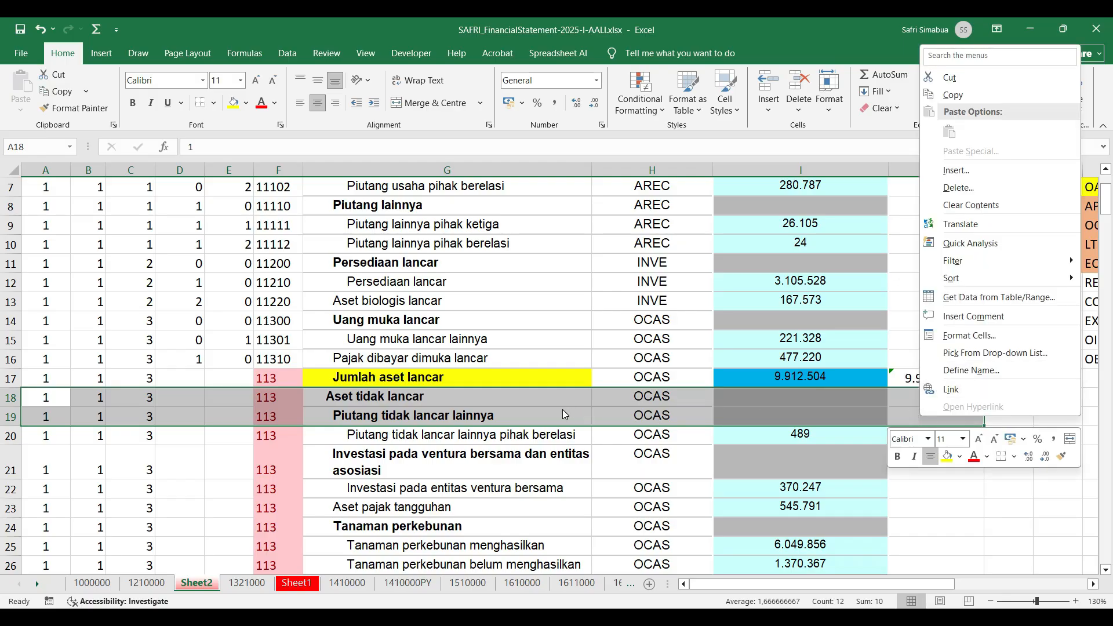
key("Escape")
Step: Delete the Aset tidak lancar heading cells A18:J18, shifting the cells below up
left_click(44, 397)
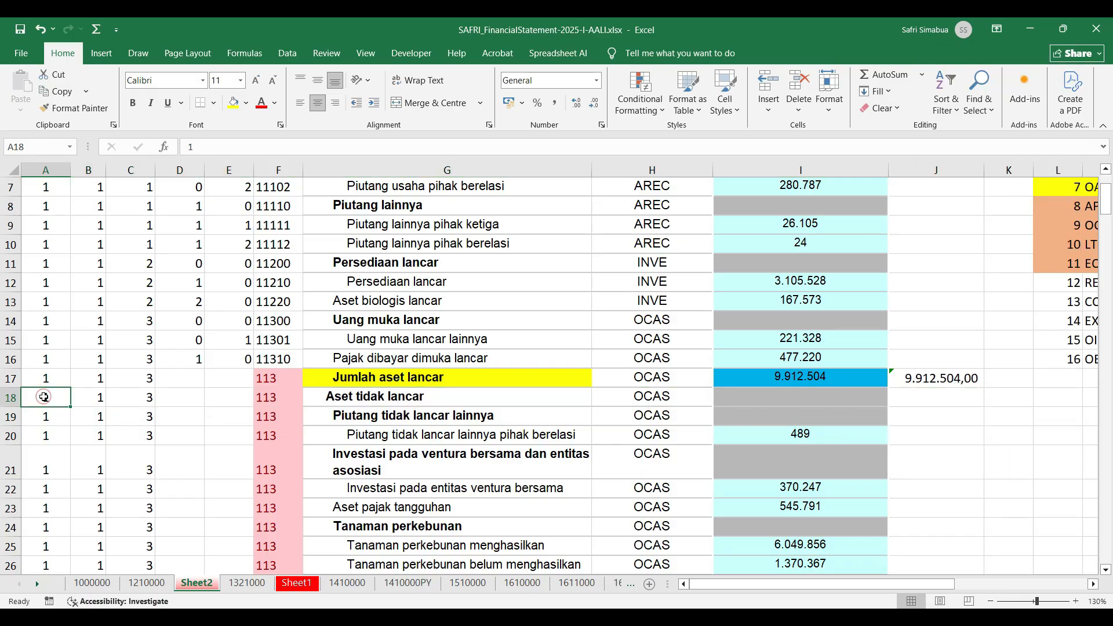
left_click_drag(44, 398, 927, 399)
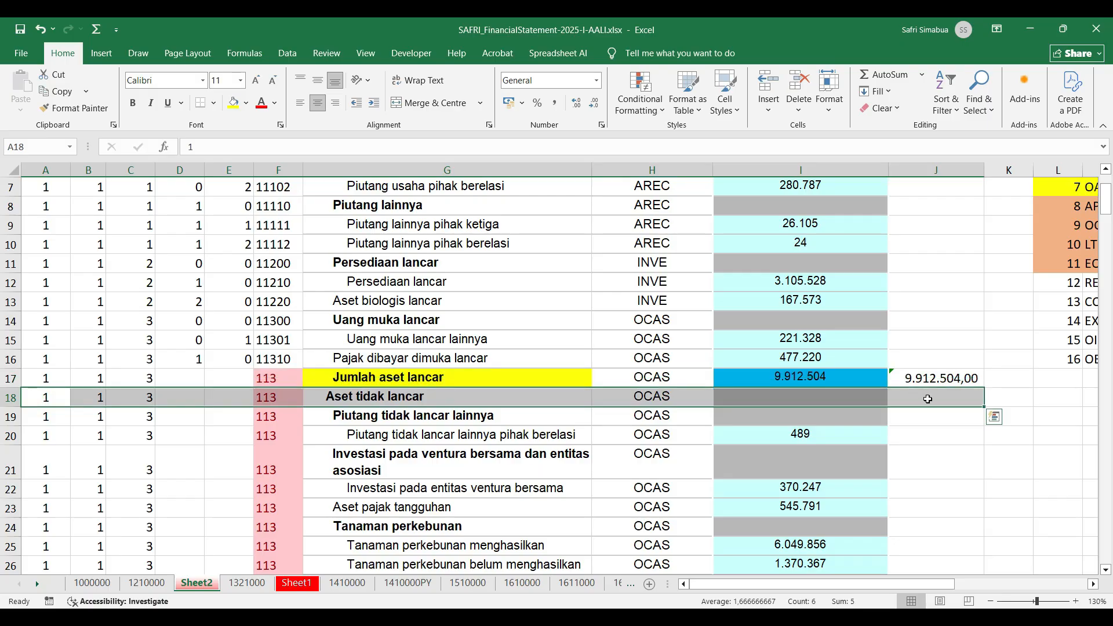
right_click(928, 399)
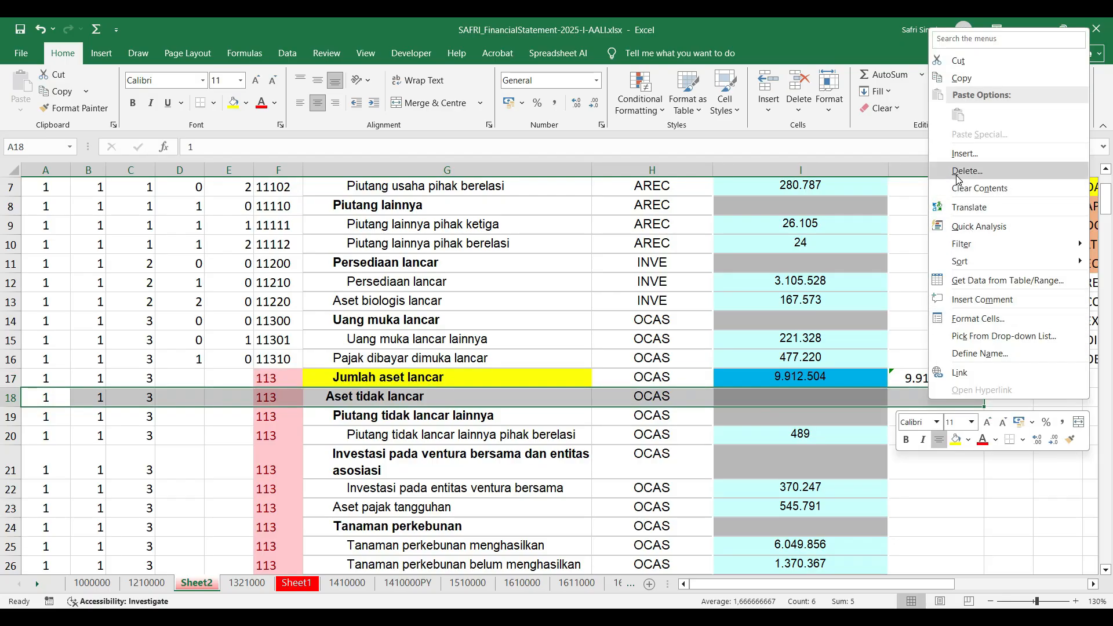
left_click(956, 171)
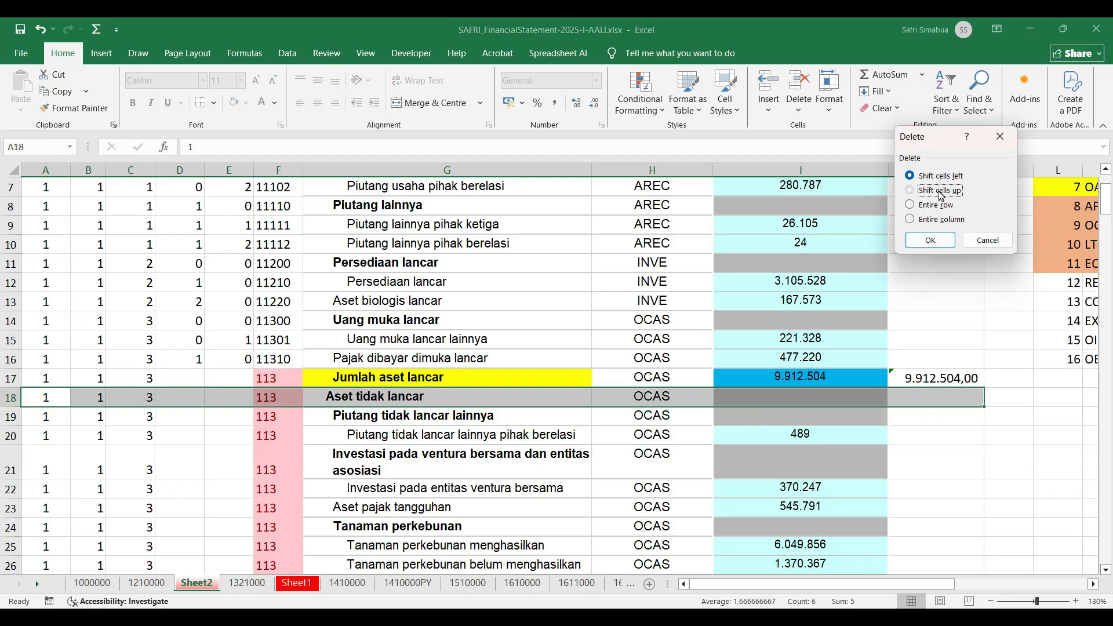
left_click(939, 191)
left_click(934, 241)
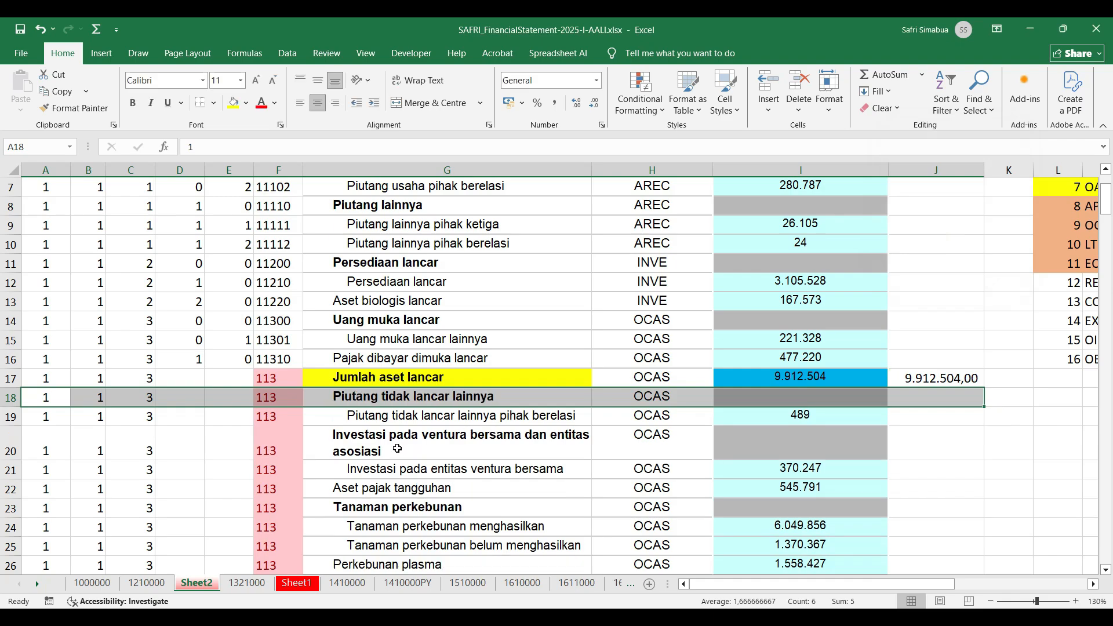
Step: Examine the unnumbered accounts between the Jumlah aset lancar and Jumlah aset tidak lancar subtotal rows
left_click(398, 449)
left_click(176, 418)
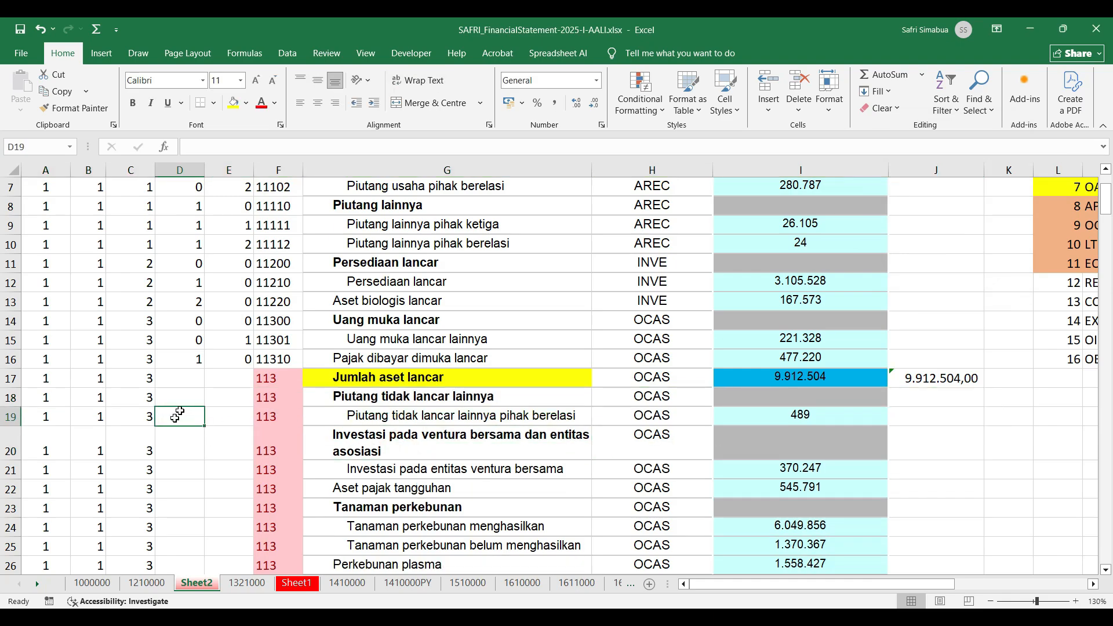
left_click(192, 363)
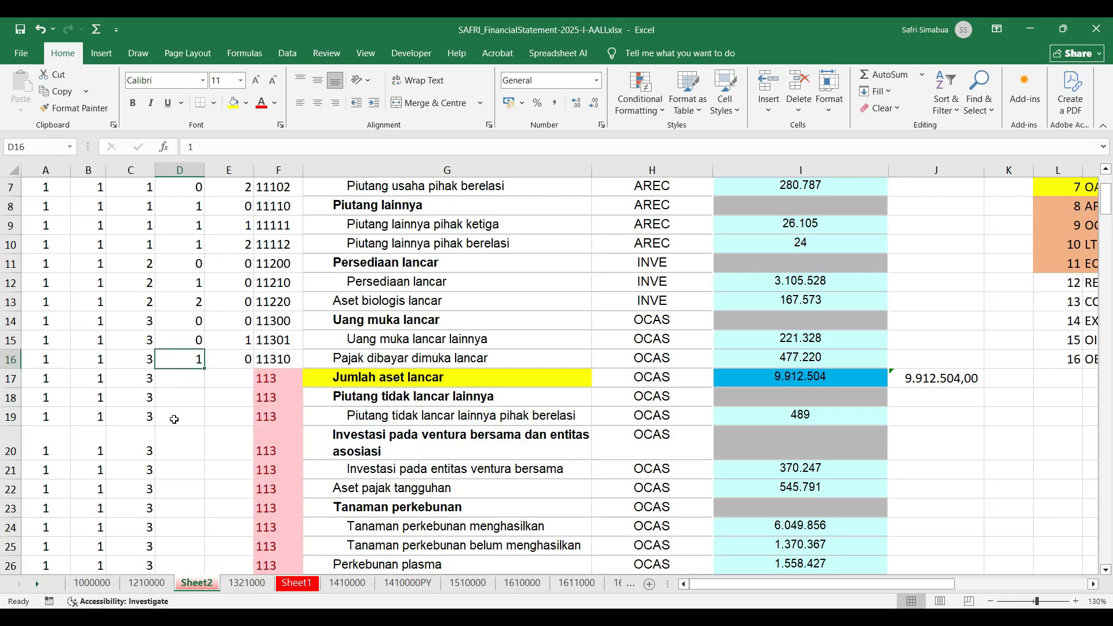
left_click(174, 419)
scroll(174, 418, "down", 1)
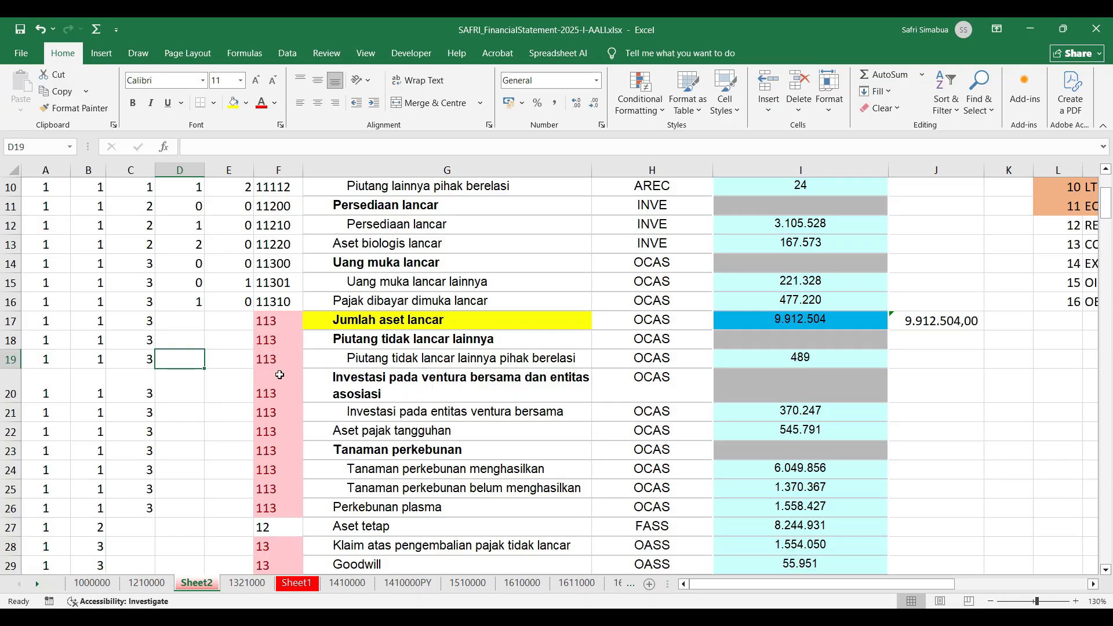
left_click(387, 319)
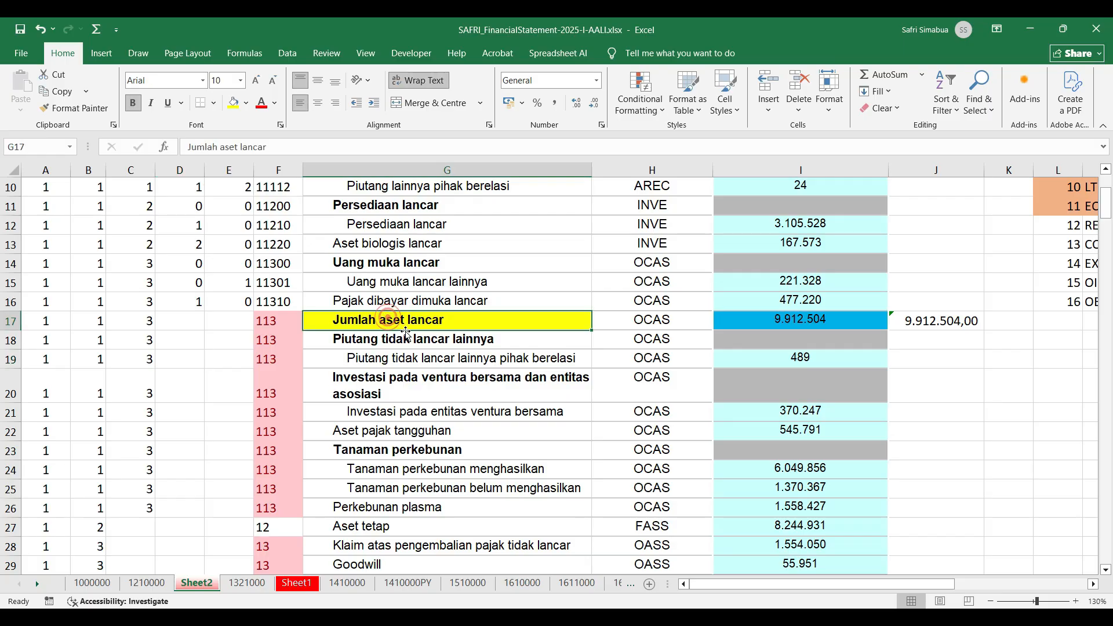
scroll(406, 334, "down", 3)
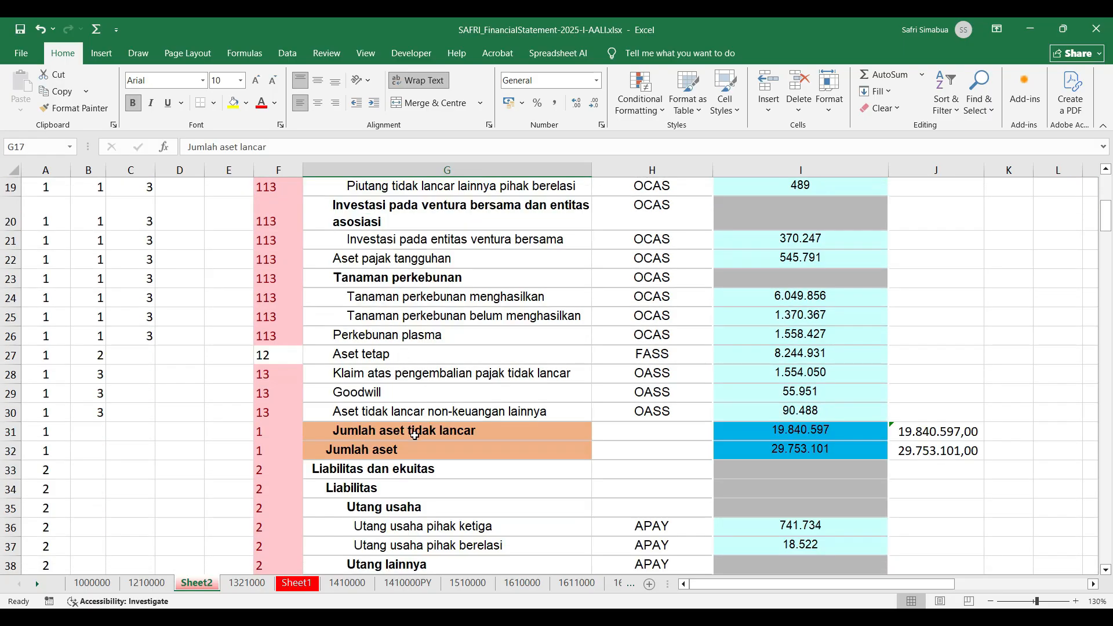
left_click(409, 432)
scroll(374, 386, "up", 2)
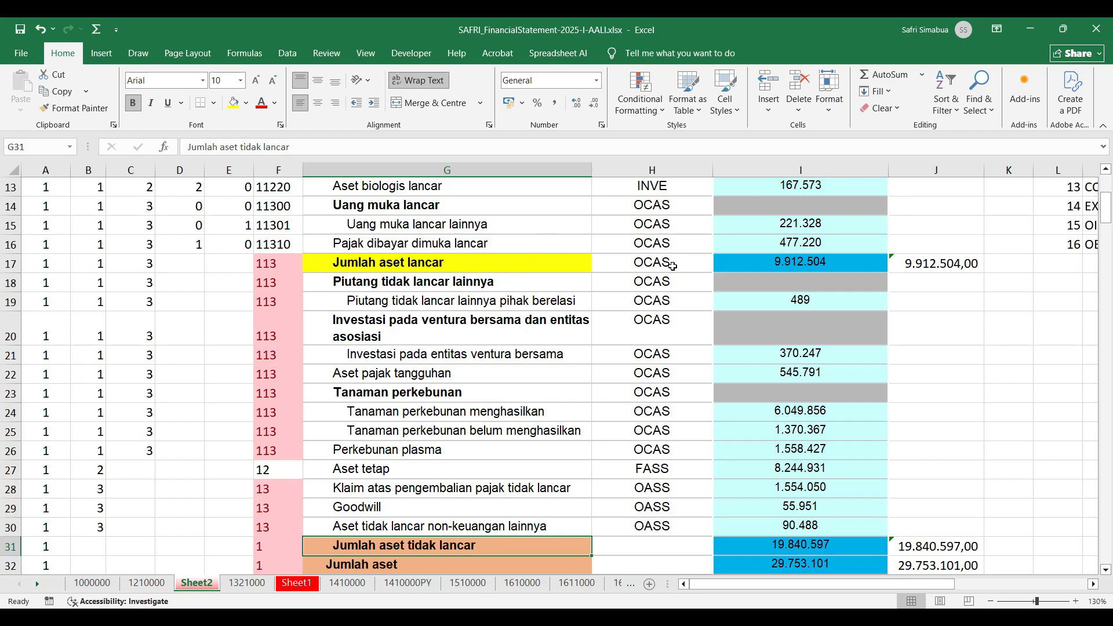
left_click(673, 266)
left_click(177, 269)
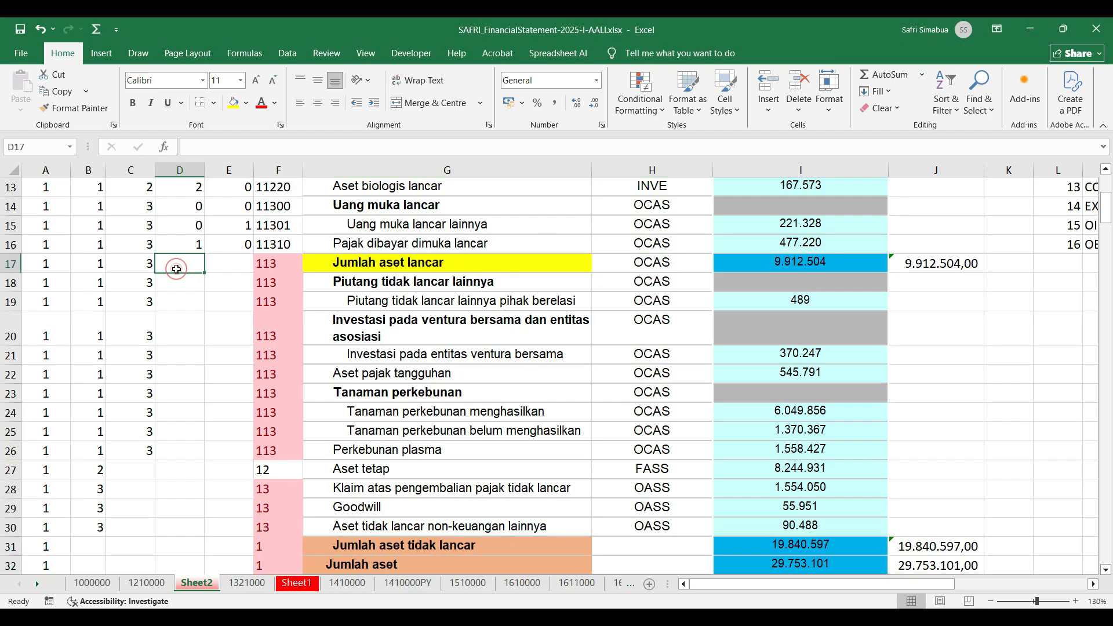
left_click(27, 267)
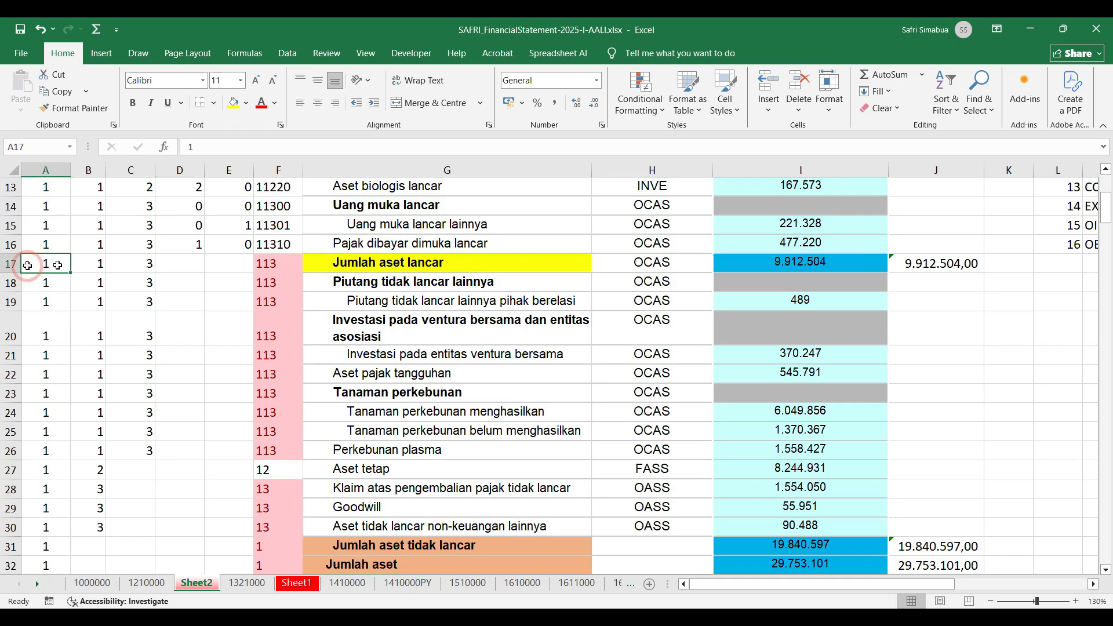
Step: Delete the "Jumlah aset lancar" cells A17:J17 and shift the cells below up
left_click_drag(58, 265, 907, 263)
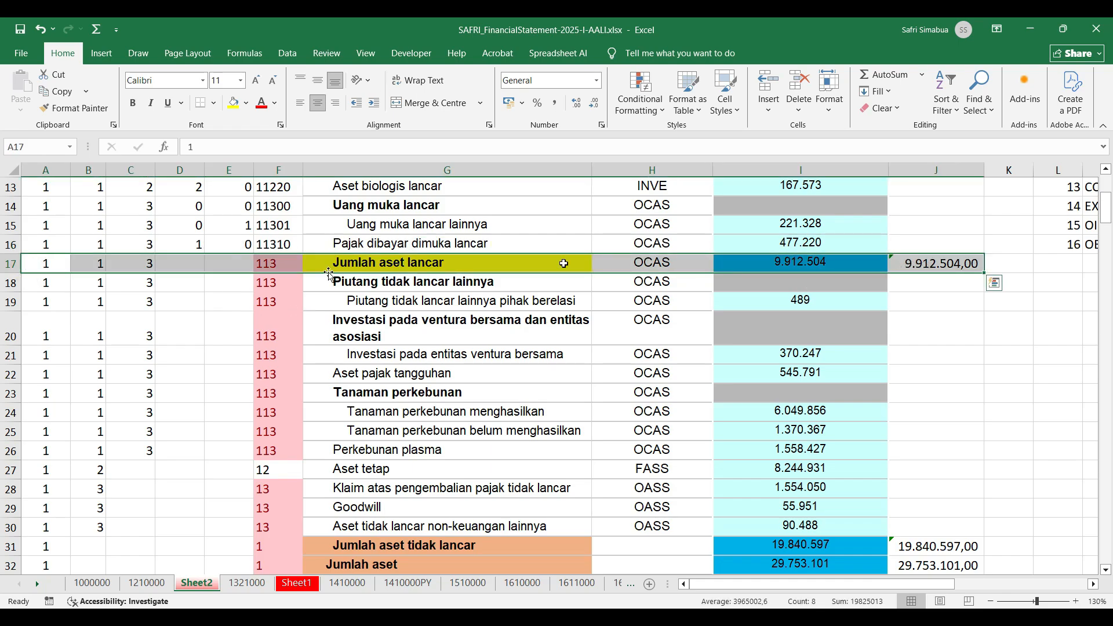
right_click(912, 265)
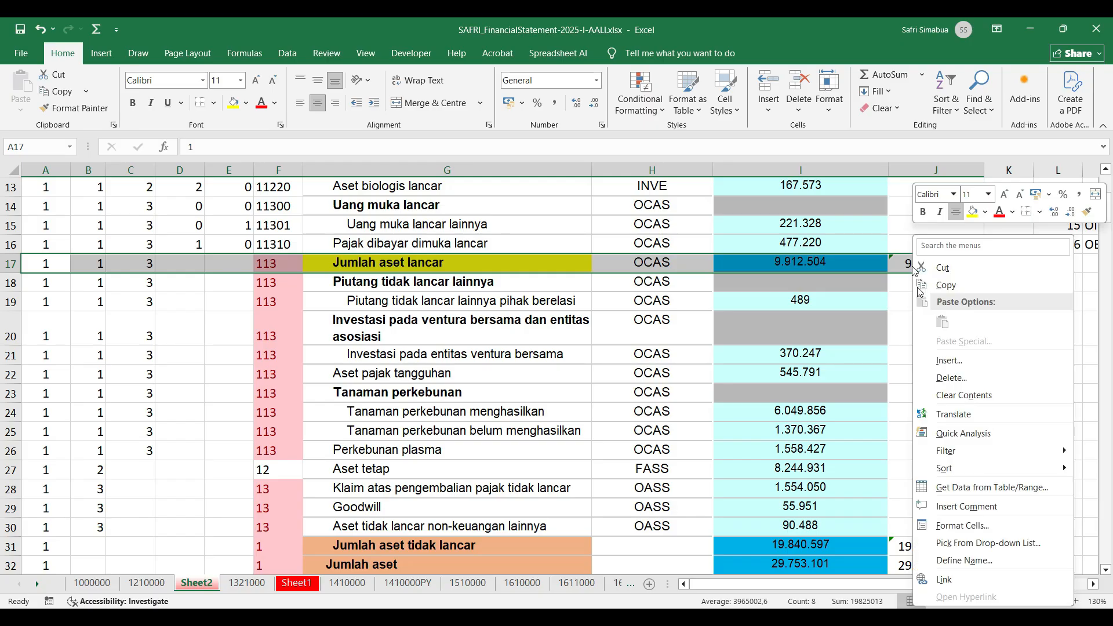
left_click(937, 384)
left_click(919, 391)
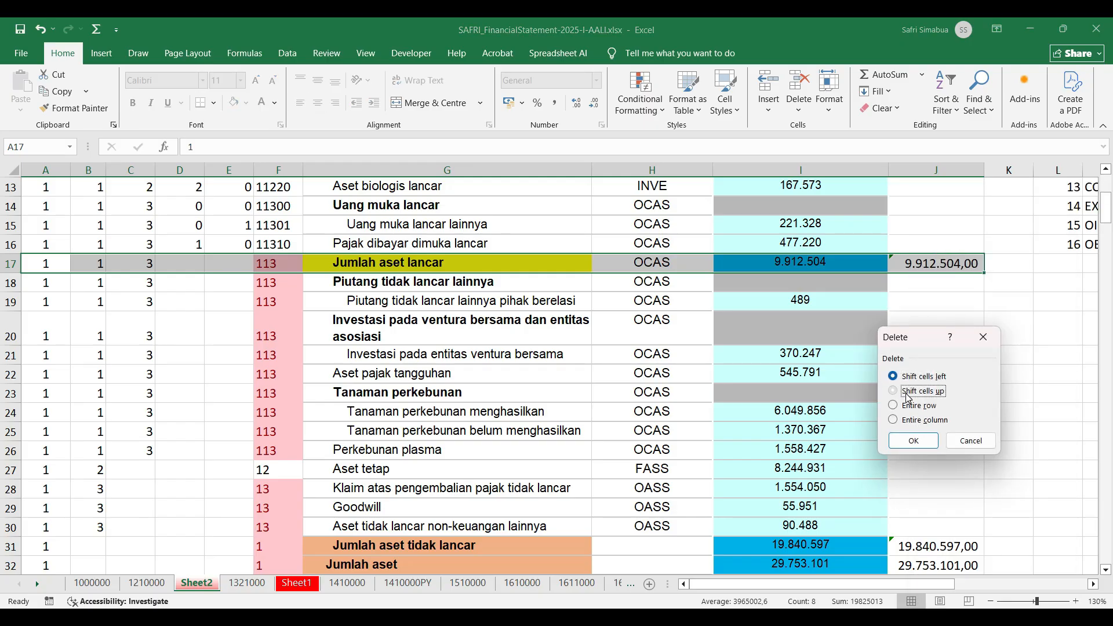
left_click(913, 441)
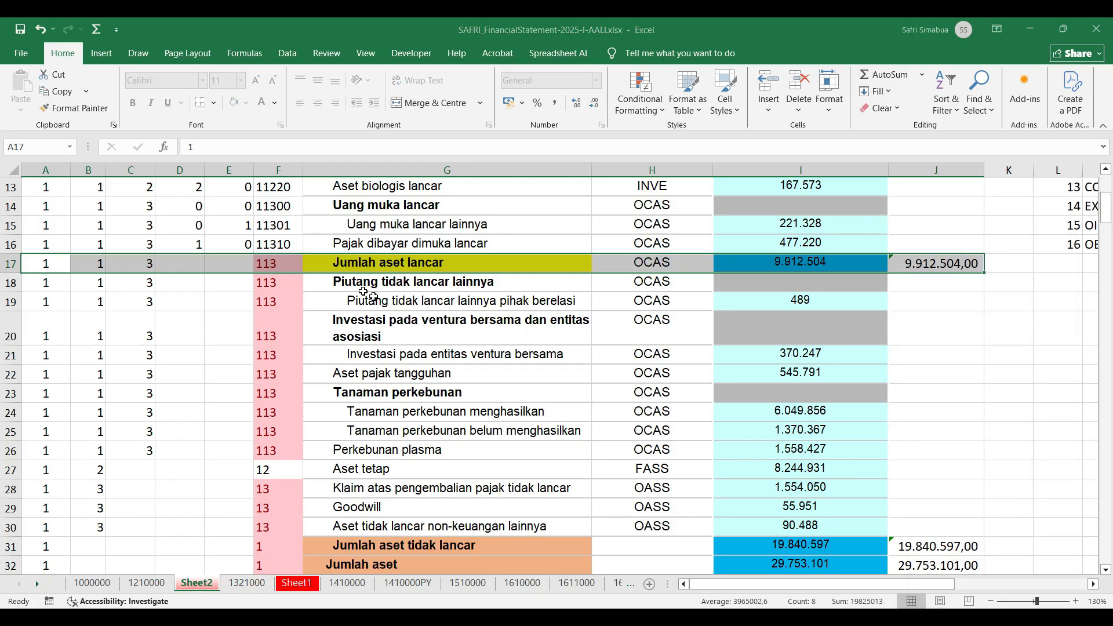
left_click(231, 304)
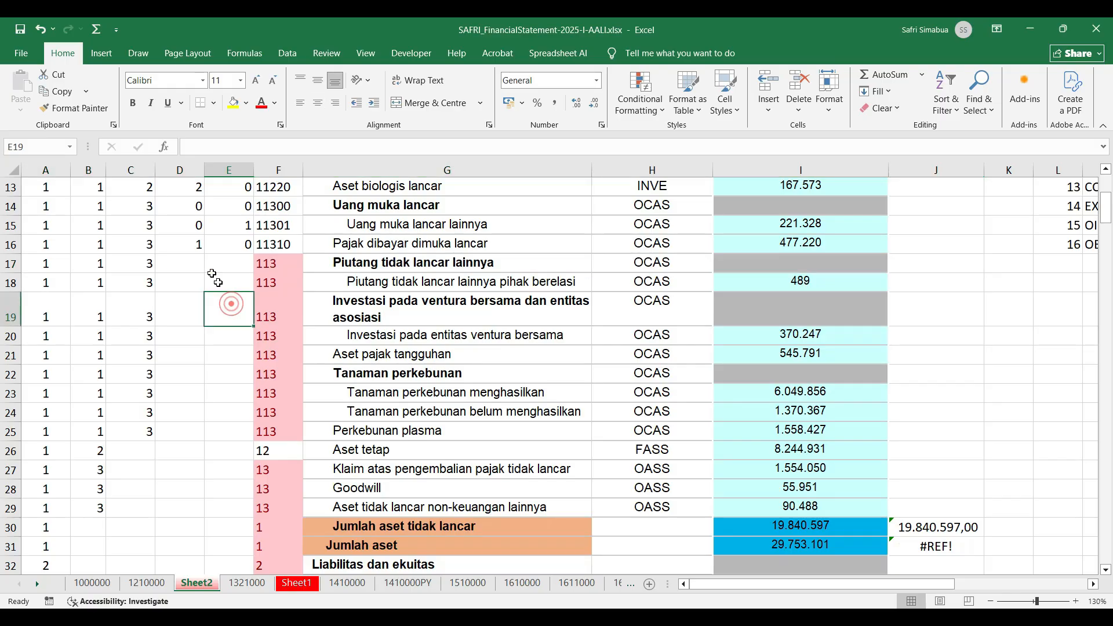
Step: Enter column D code digits 2 for "Piutang tidak lancar lainnya" (D17) and 3 for "Investasi pada ventura bersama dan entitas asosiasi" (D19)
left_click(195, 265)
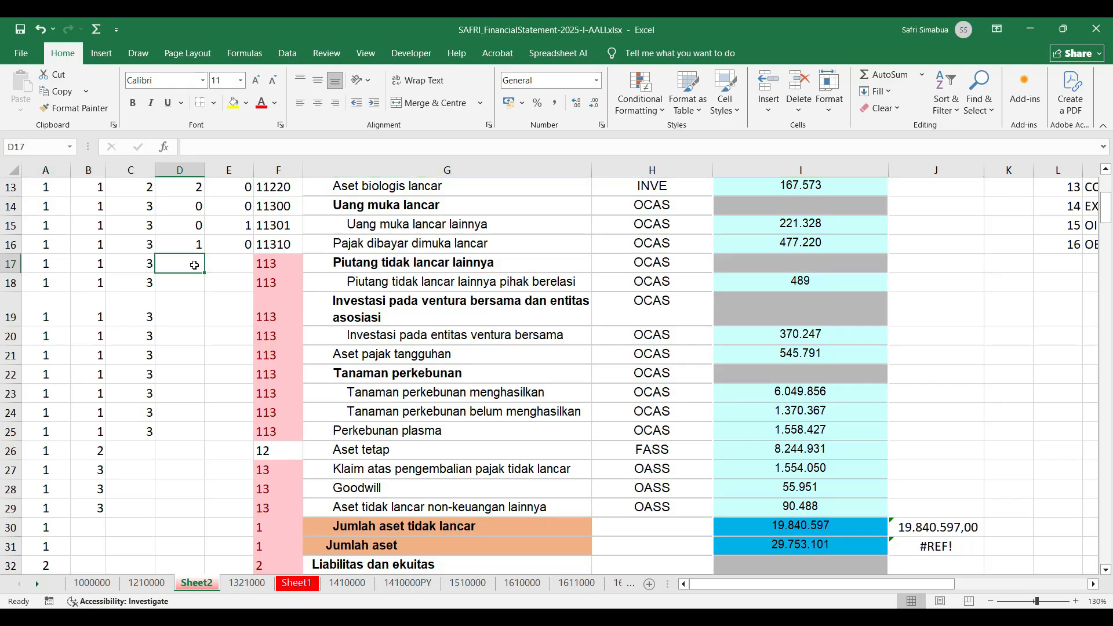
type("2")
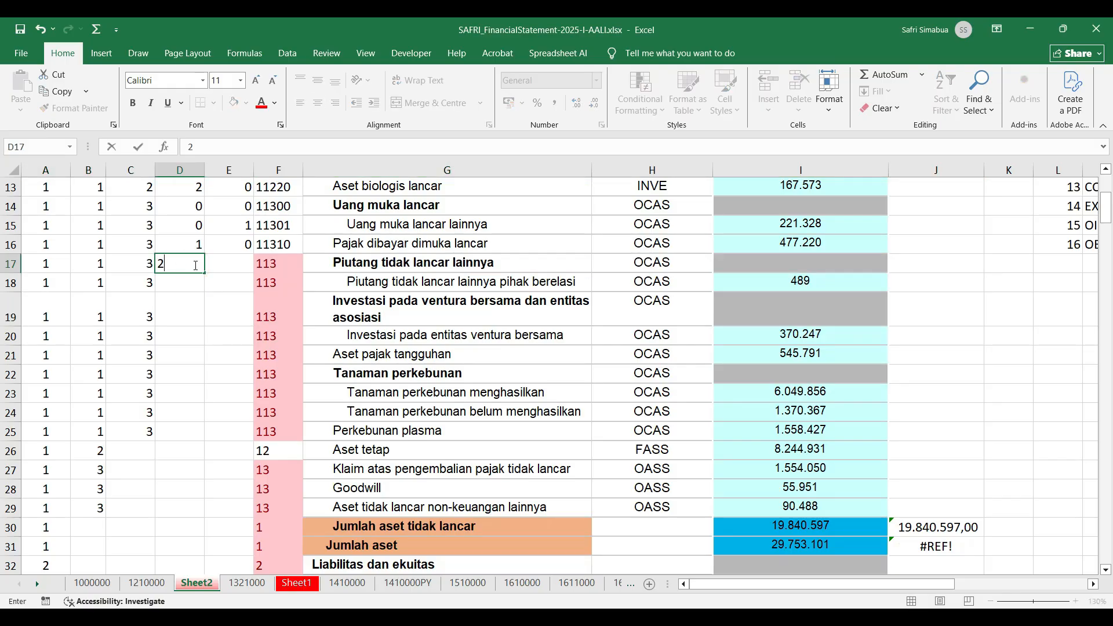
key("Return")
key("Return")
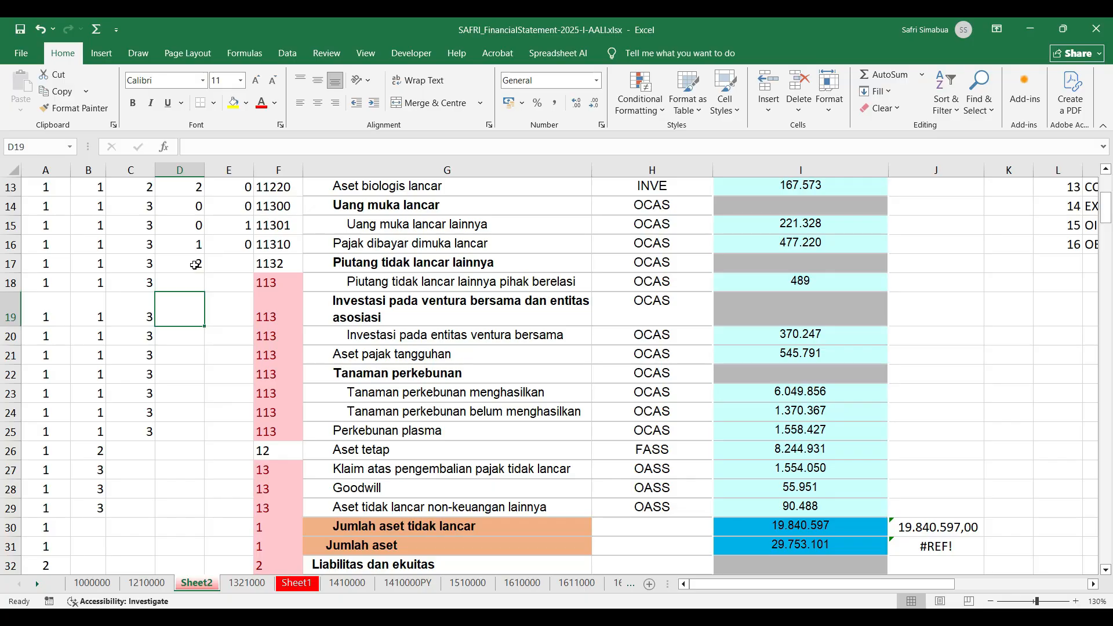
type("3")
key("Return")
key("Return")
key("Return")
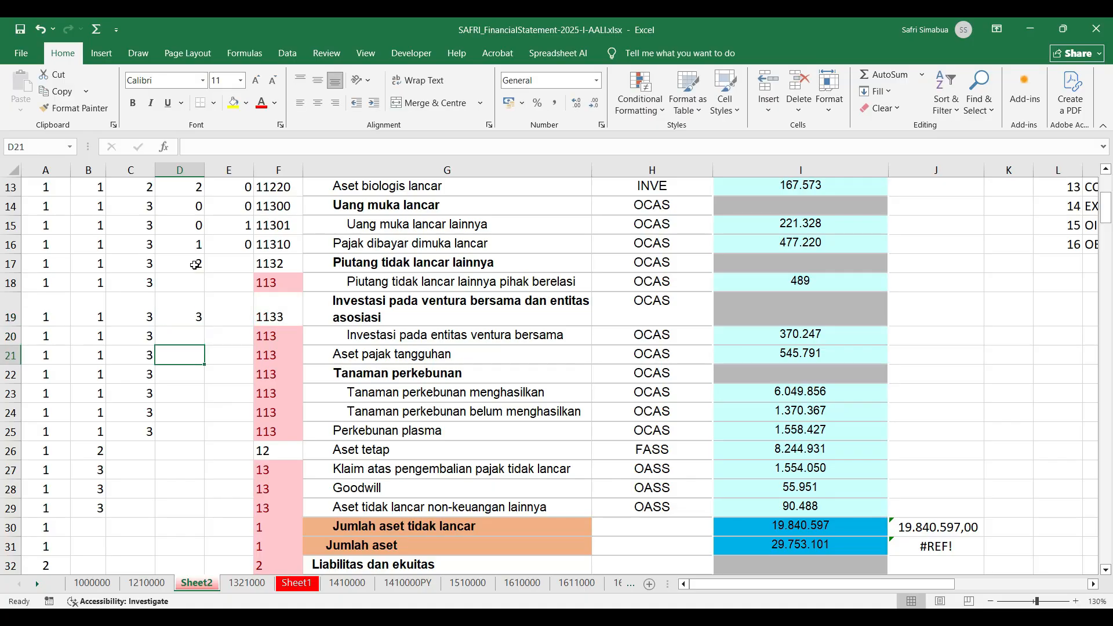
Step: Enter column D code digits 4 for "Tanaman perkebunan" (D22) and 5 for "Perkebunan plasma" (D25)
type("4")
key("Return")
key("Return")
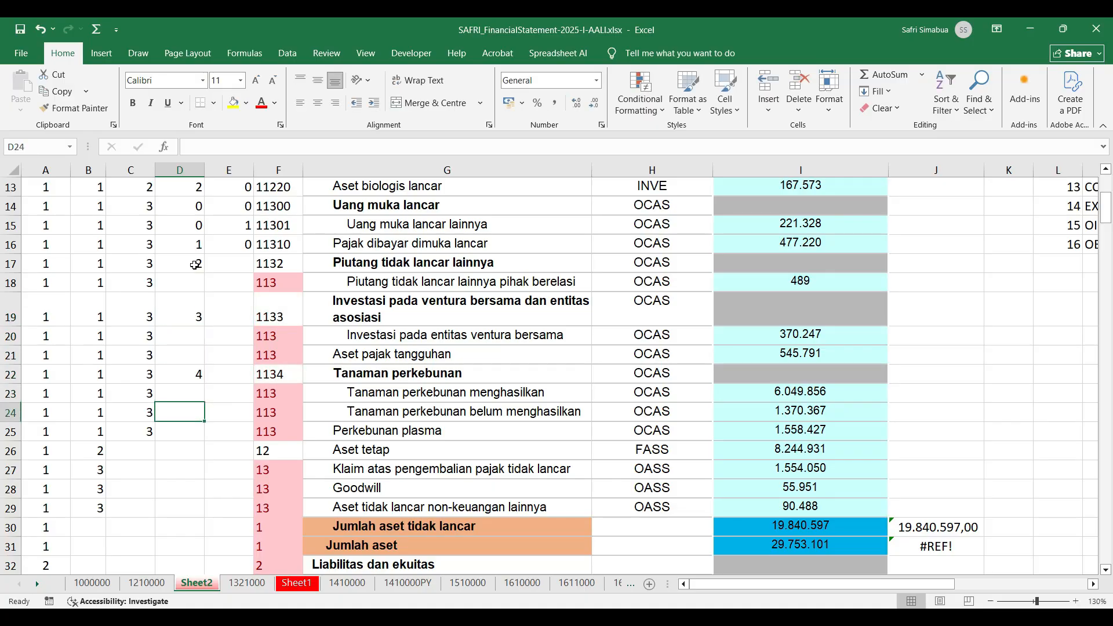
key("Return")
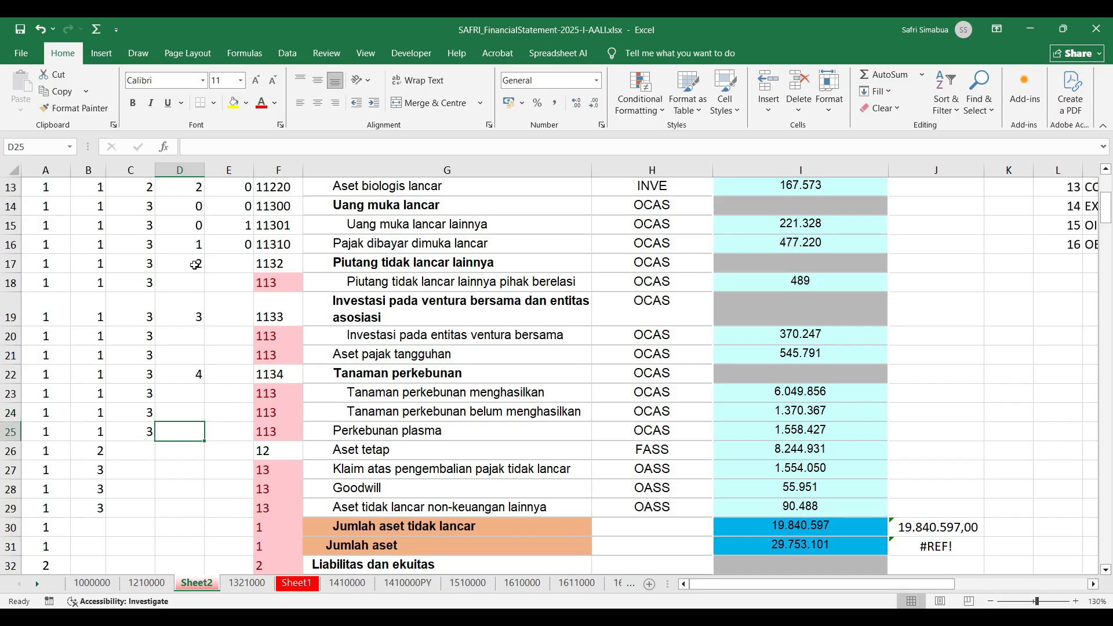
type("5")
key("Tab")
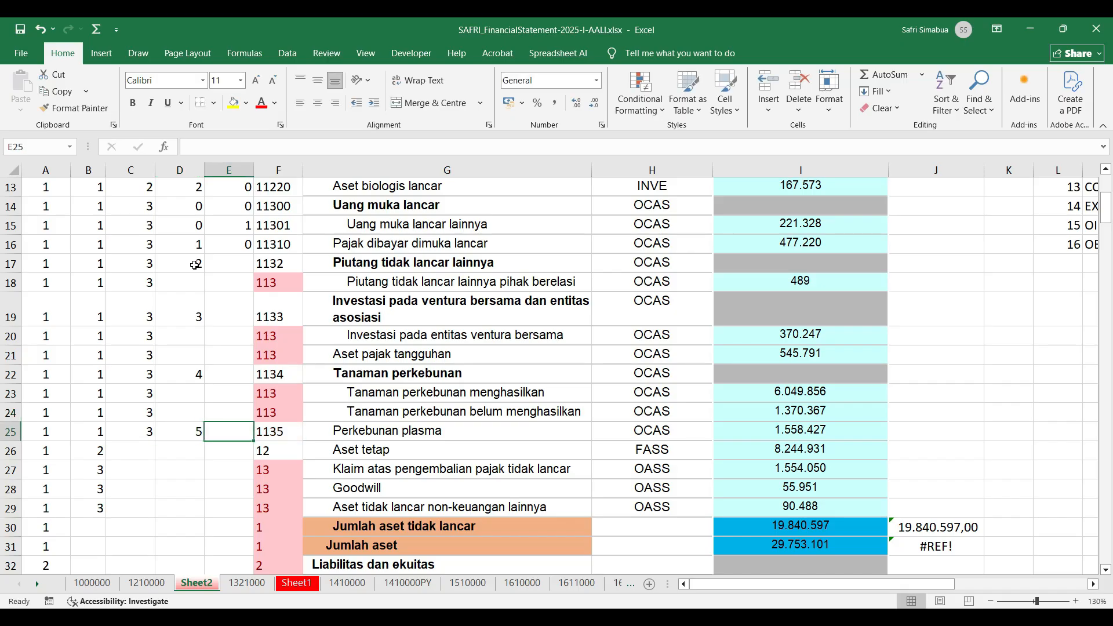
Step: Complete the two "Piutang tidak lancar lainnya" codes with 0 in E17, 2 in D18 and 1 in E18
right_click(195, 265)
left_click(152, 320)
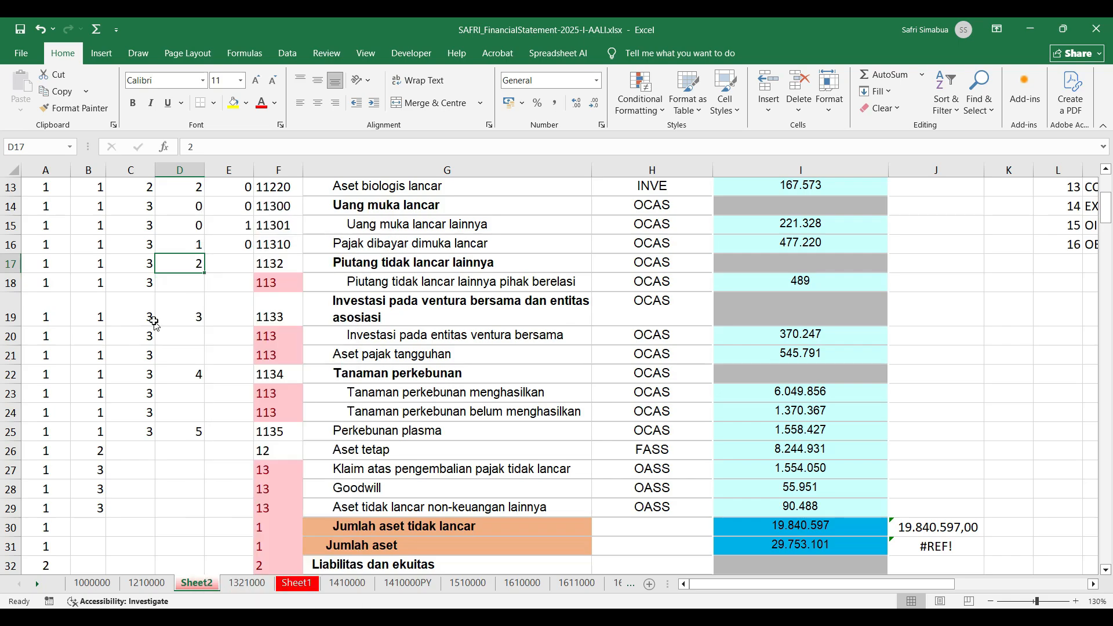
double_click(238, 262)
type("0")
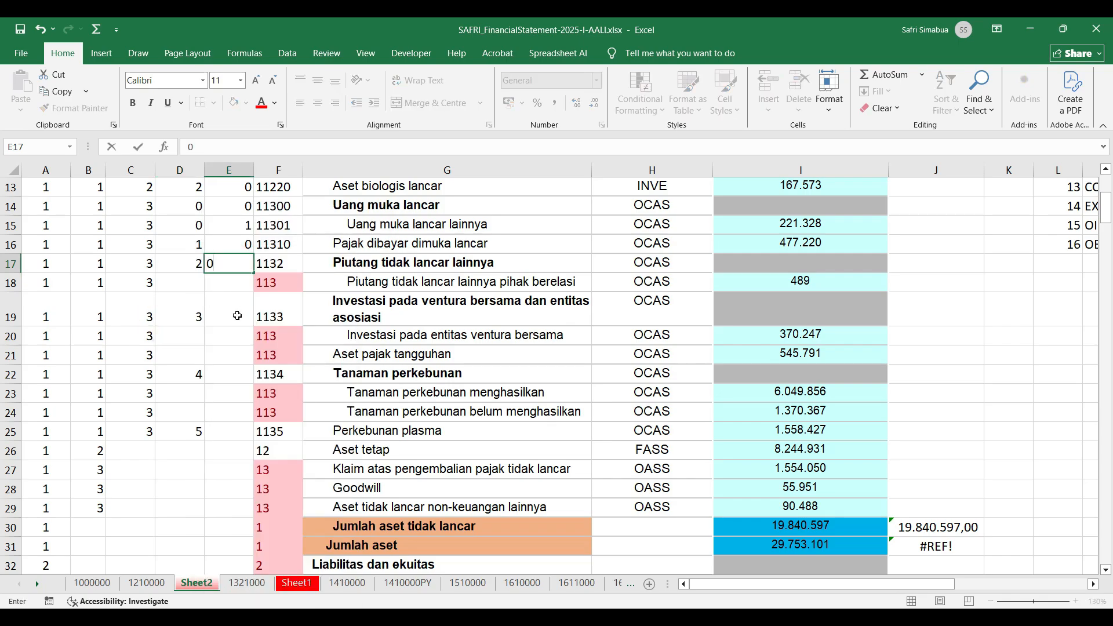
left_click(233, 313)
left_click(191, 284)
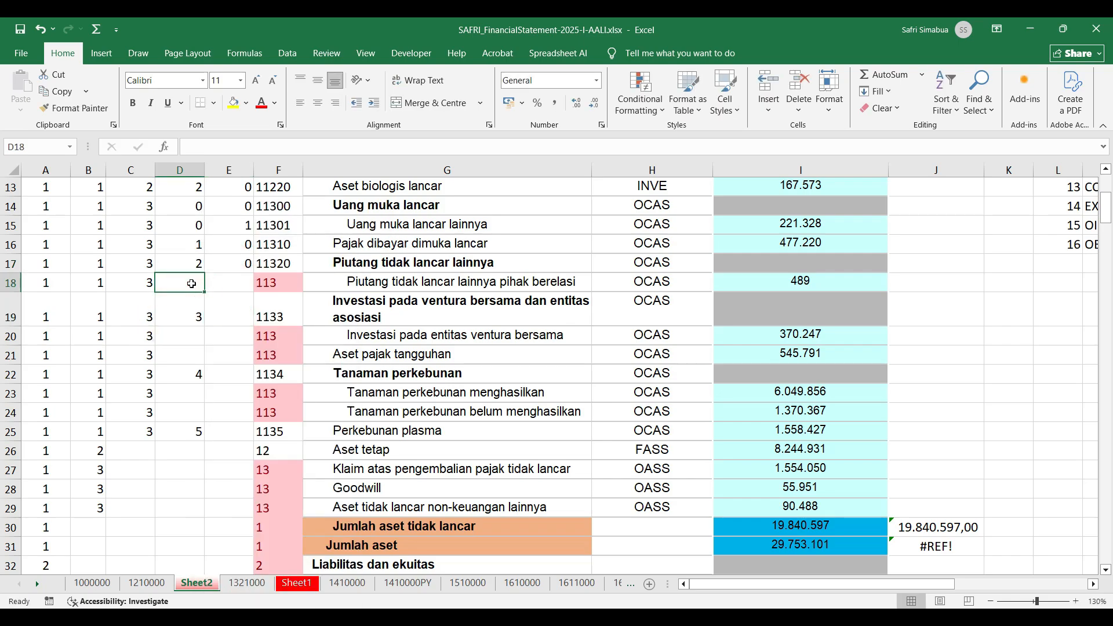
type("2")
key("Right")
type("1")
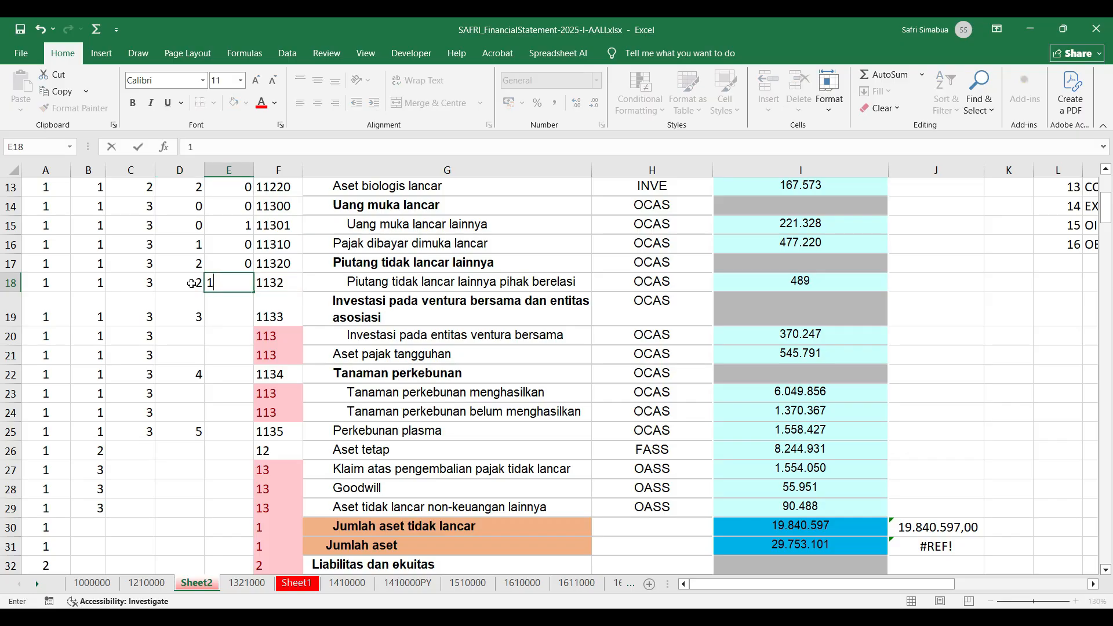
key("Return")
Step: Complete the two "Investasi" row codes with 0 in E19, 3 in D20 and 1 in E20
type("0")
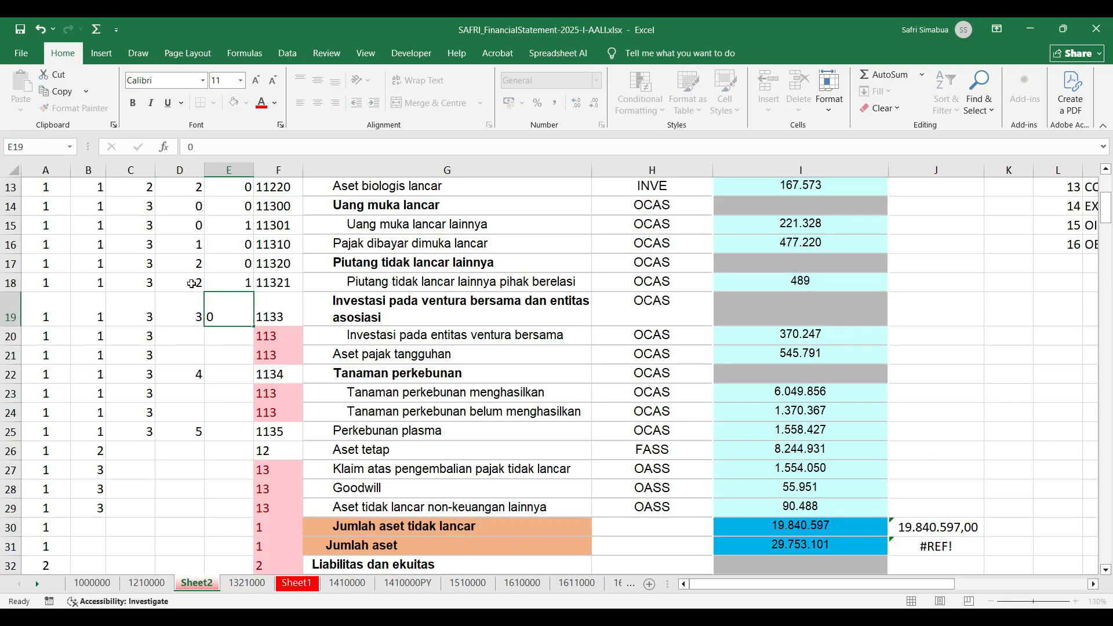
key("Return")
key("Left")
type("3")
key("Right")
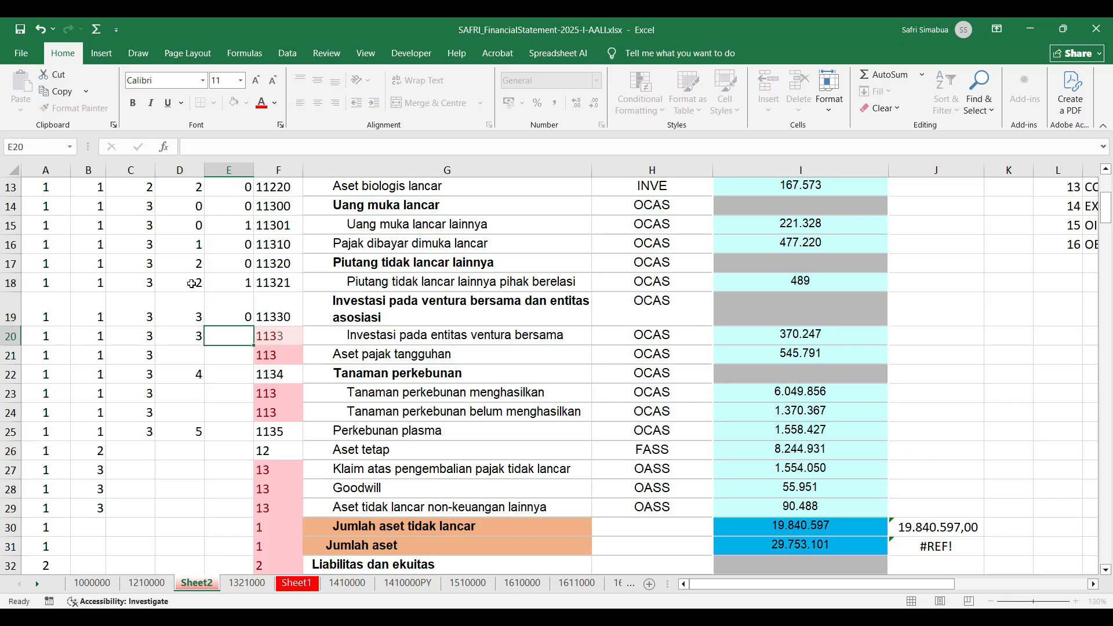
type("1")
key("Return")
Step: Complete the "Aset pajak tangguhan" code with 3 in D21 and 2 in E21
key("Left")
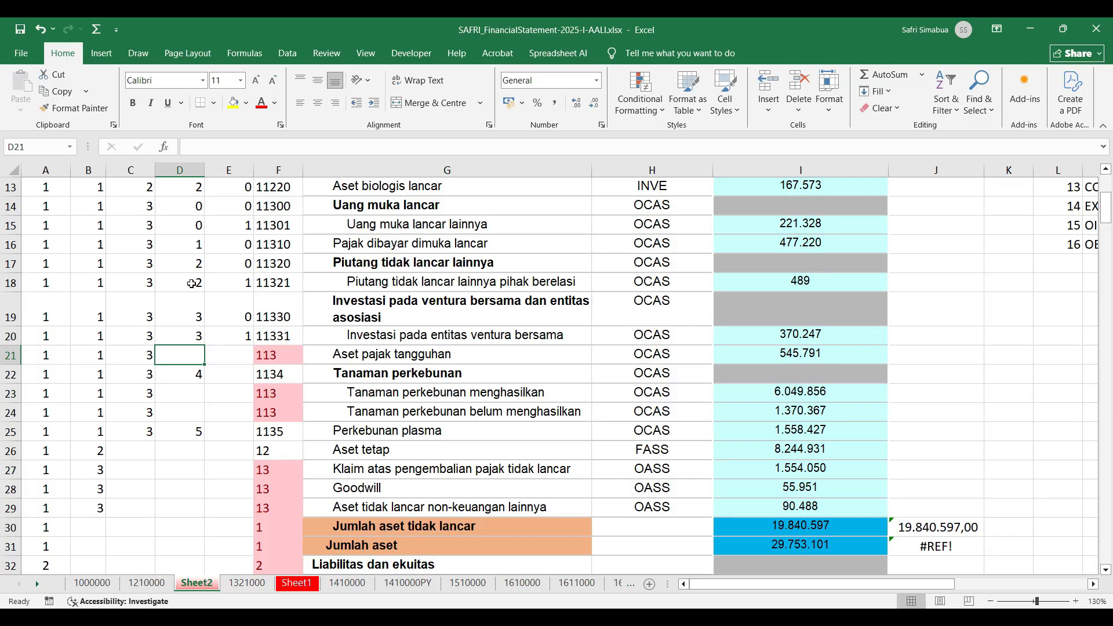
type("3")
key("Right")
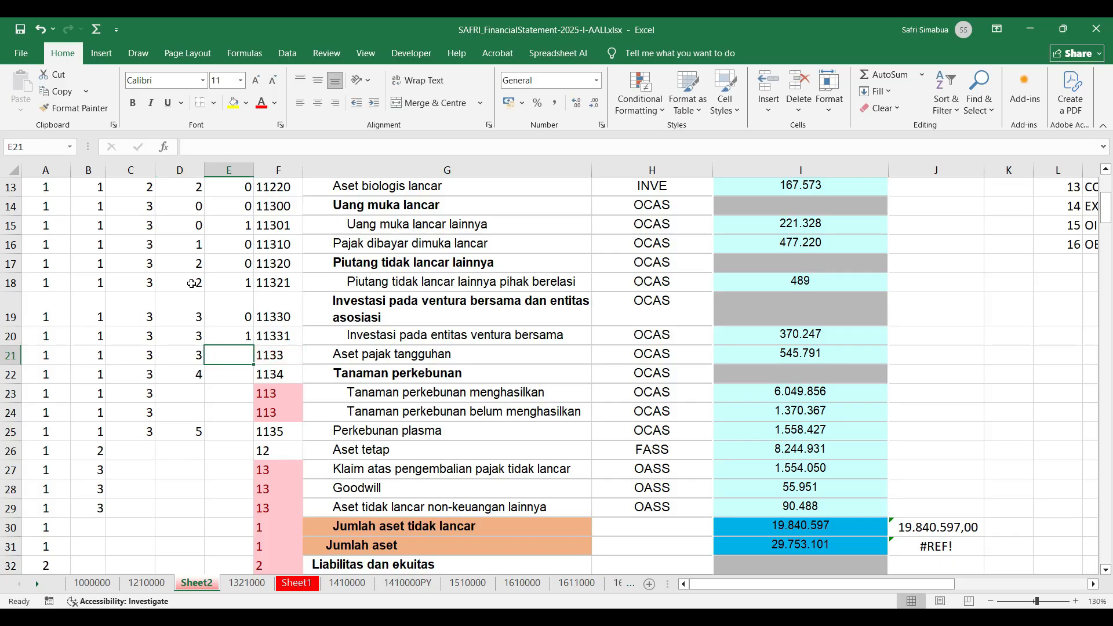
type("2")
key("Return")
Step: Enter code digit 4 in D23 and D24 for the two "Tanaman perkebunan" sub-items
key("Down")
key("Left")
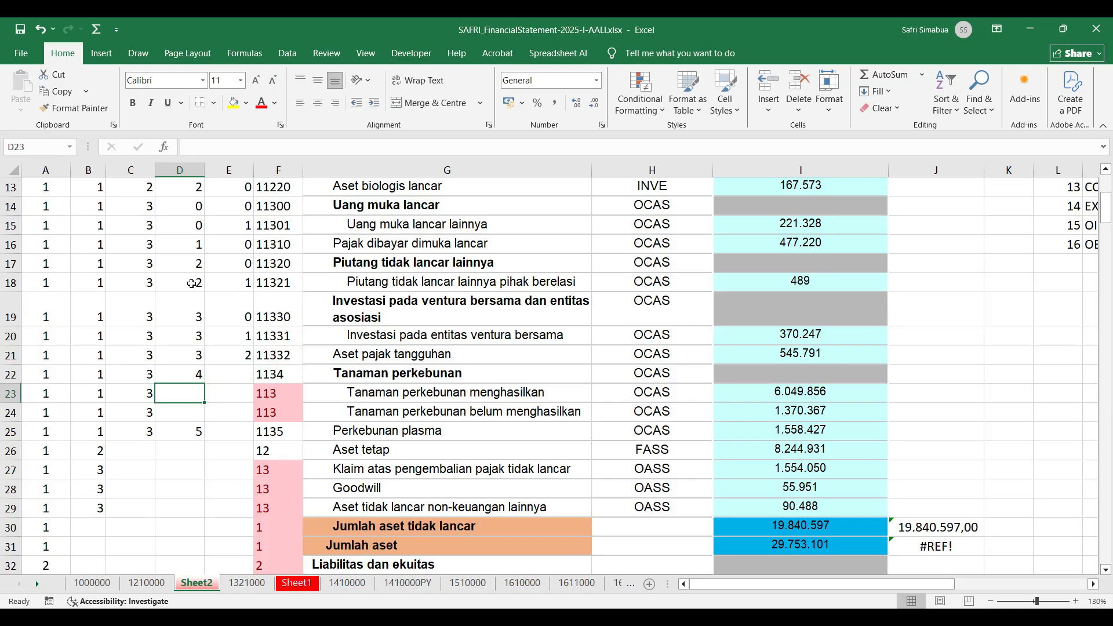
type("4")
key("Return")
type("4")
key("Right")
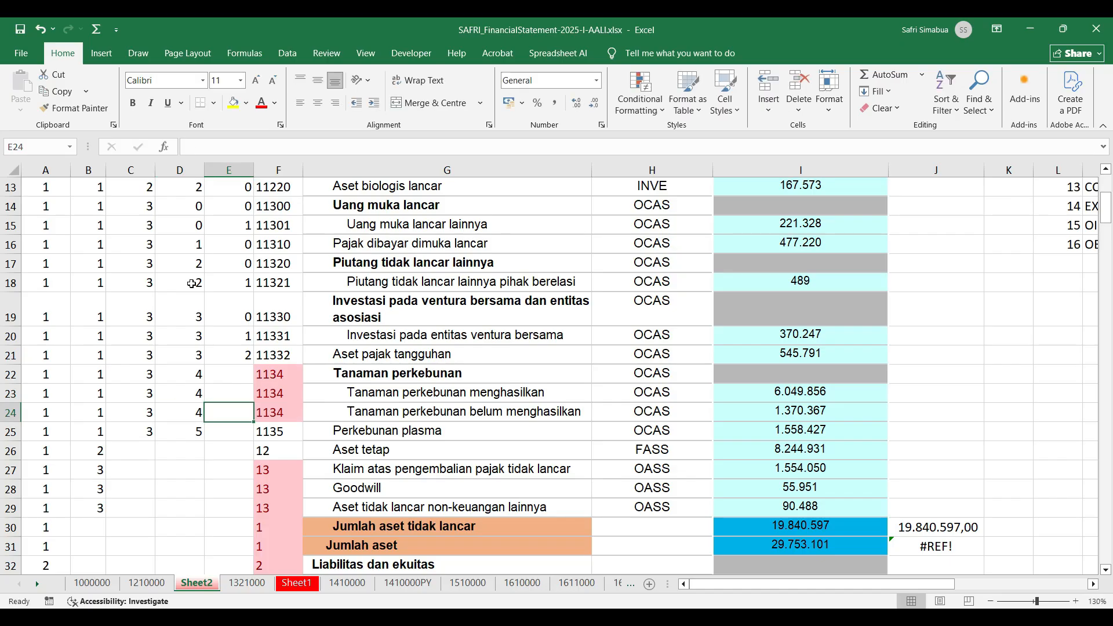
Step: Enter last code digits 0, 1, 2 and 0 in E22:E25 for the "Tanaman perkebunan" rows and "Perkebunan plasma"
key("Up")
key("Up")
type("0")
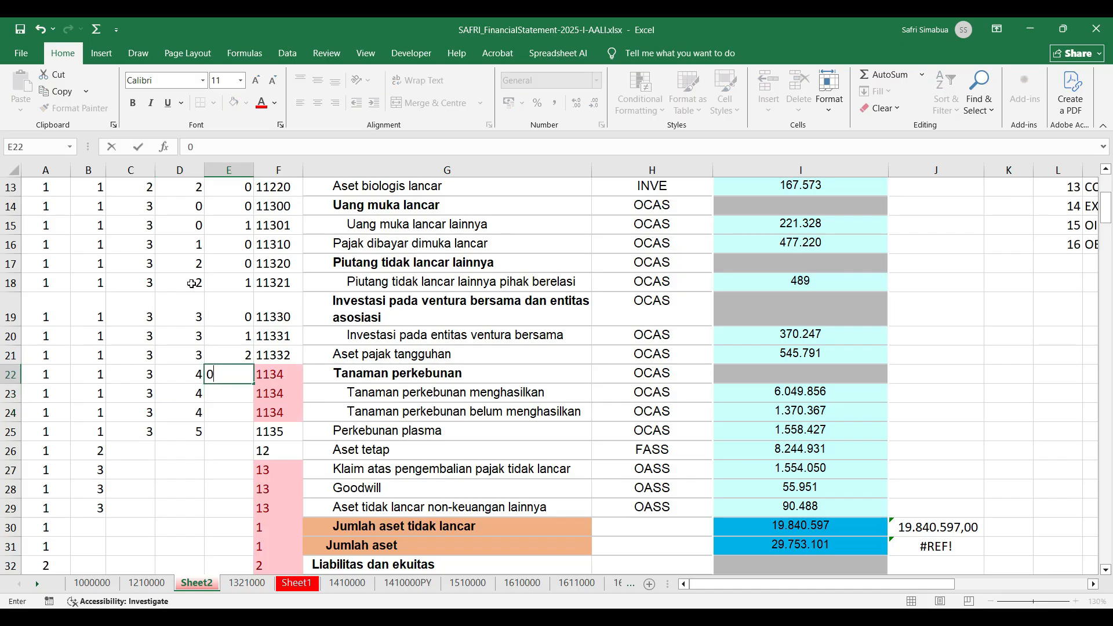
key("Return")
type("1")
key("Return")
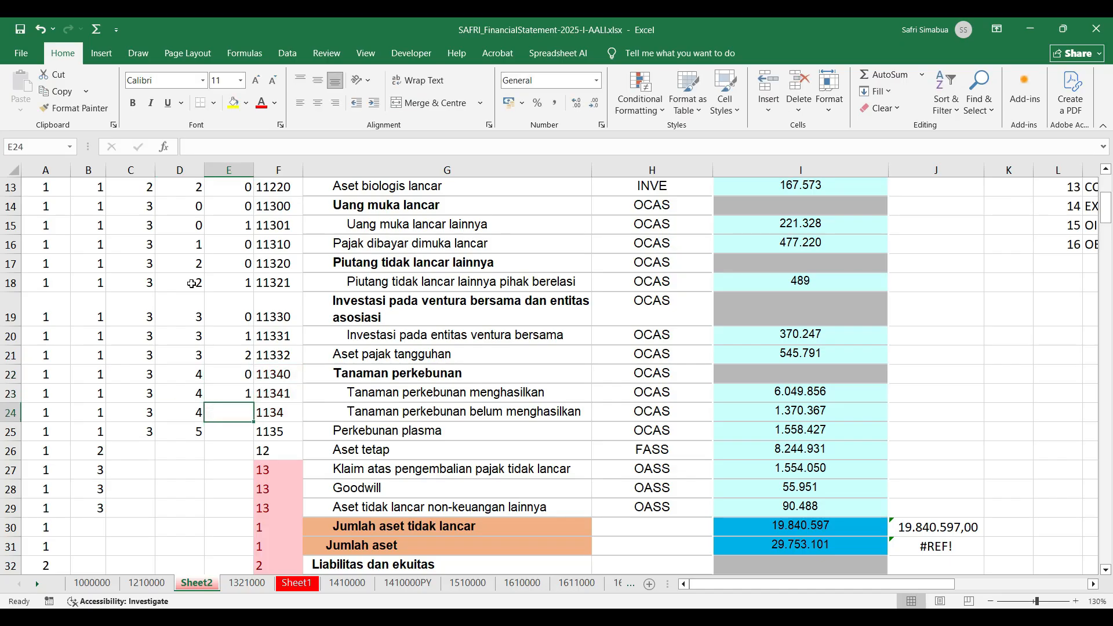
type("2")
key("Return")
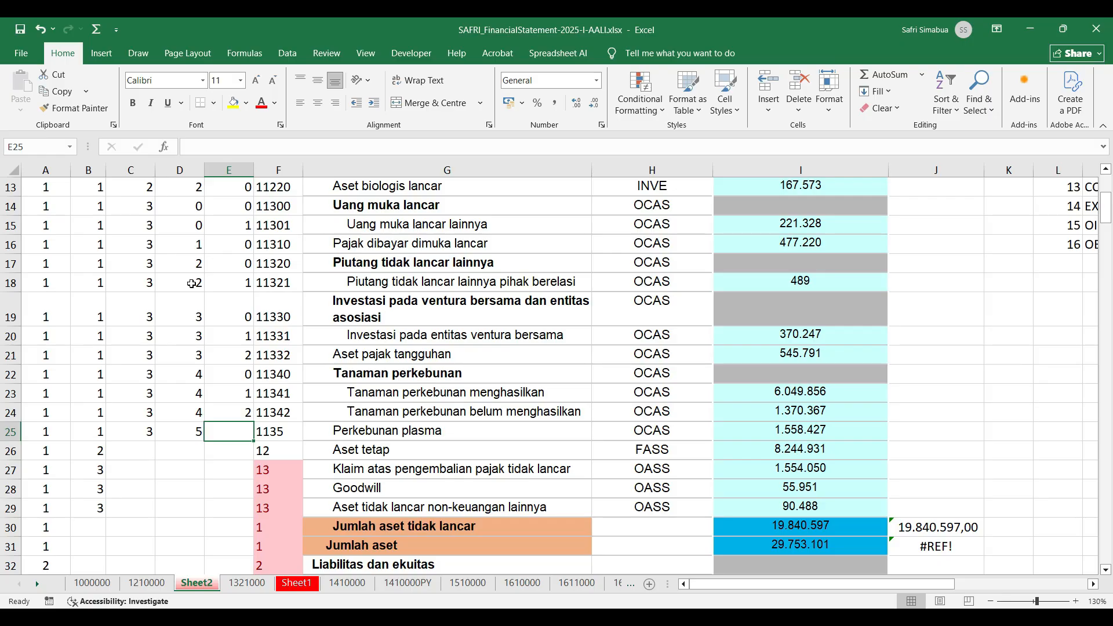
type("0")
key("Return")
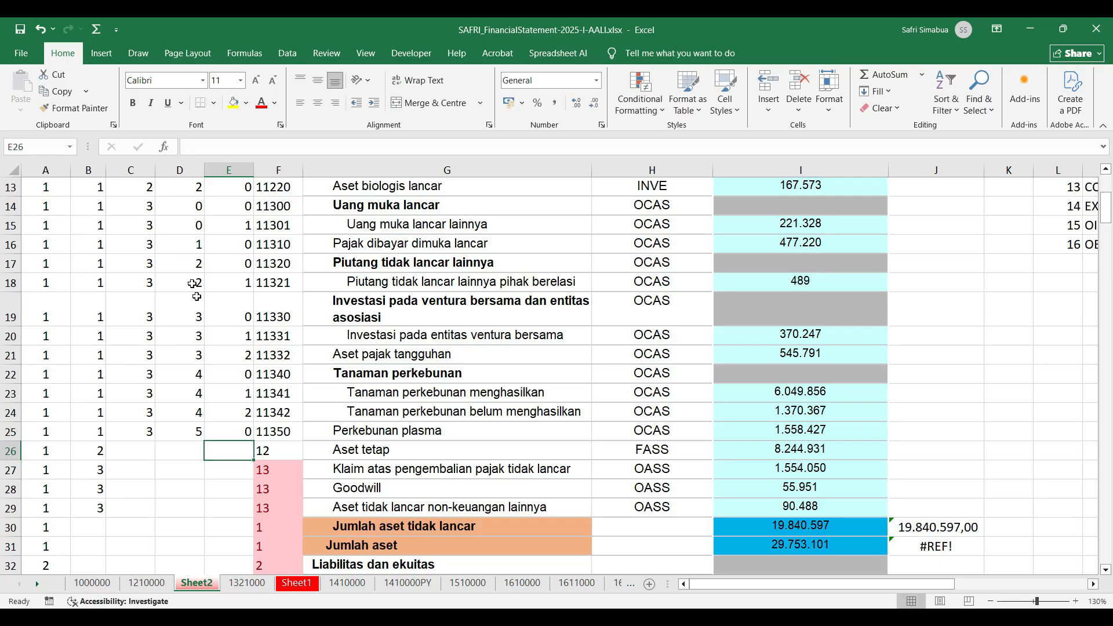
Step: Fill C26:E26 with 0 to complete the "Aset tetap" code
scroll(288, 413, "down", 1)
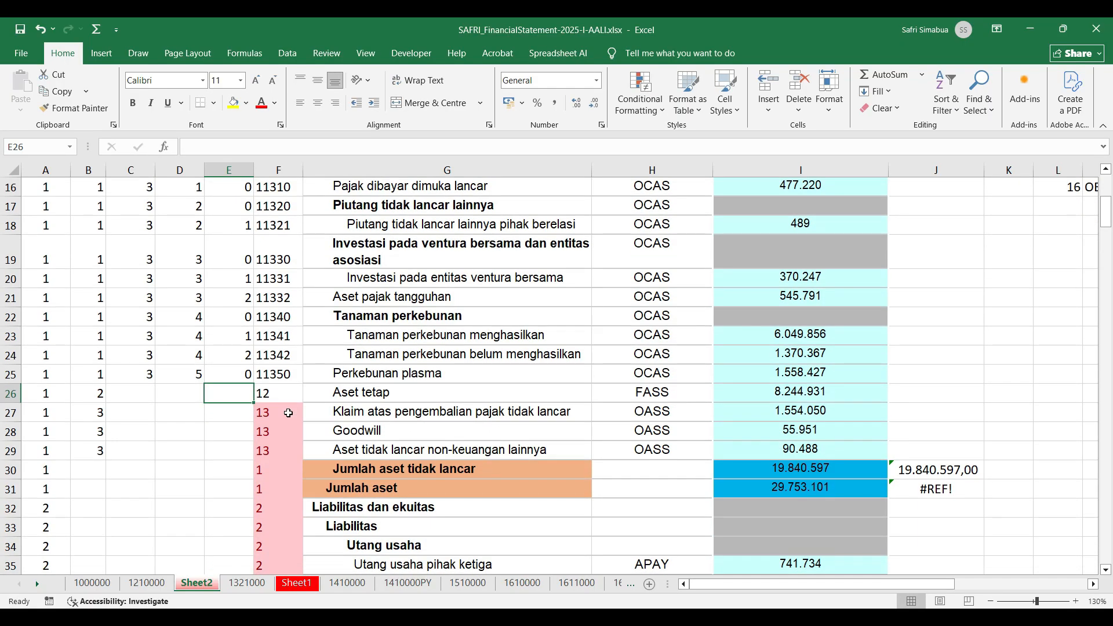
scroll(288, 413, "down", 1)
left_click_drag(137, 336, 223, 336)
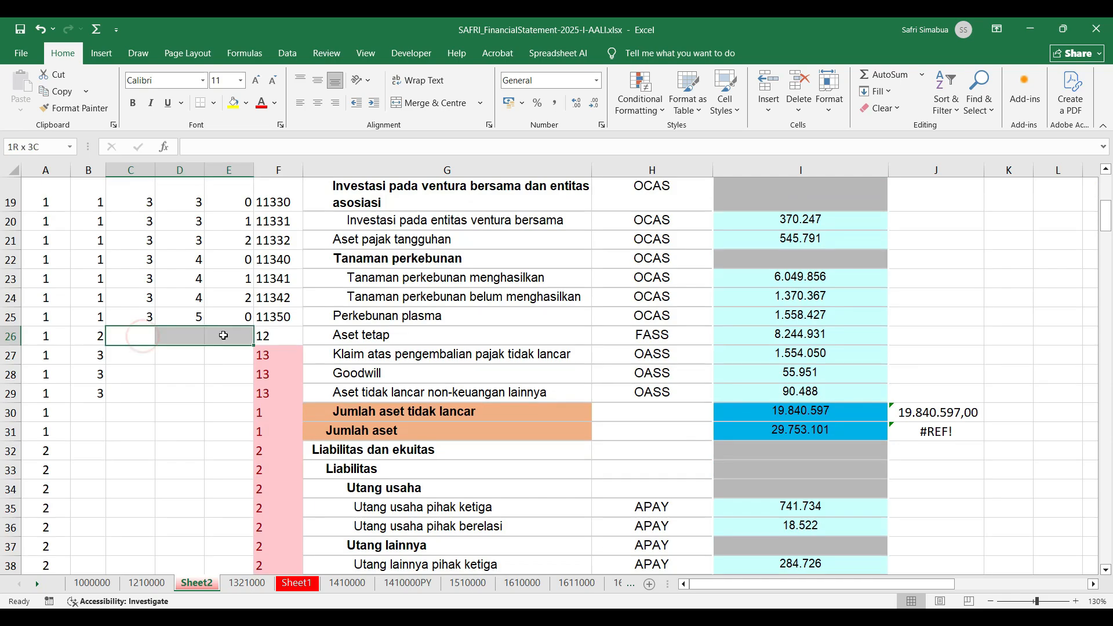
type("0")
key("ctrl+Return")
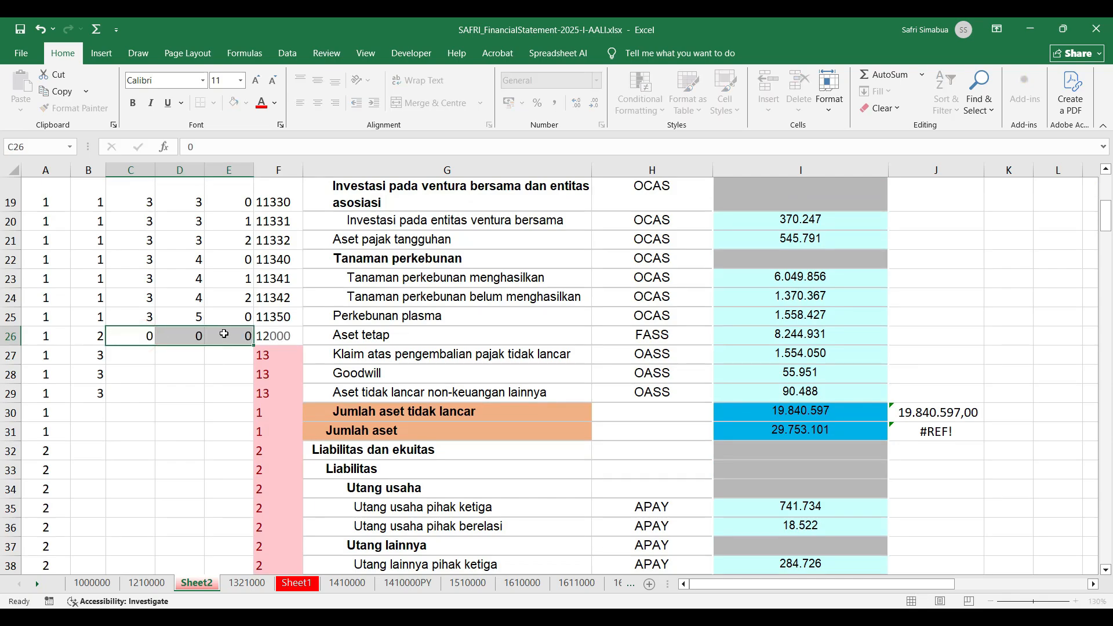
left_click(226, 409)
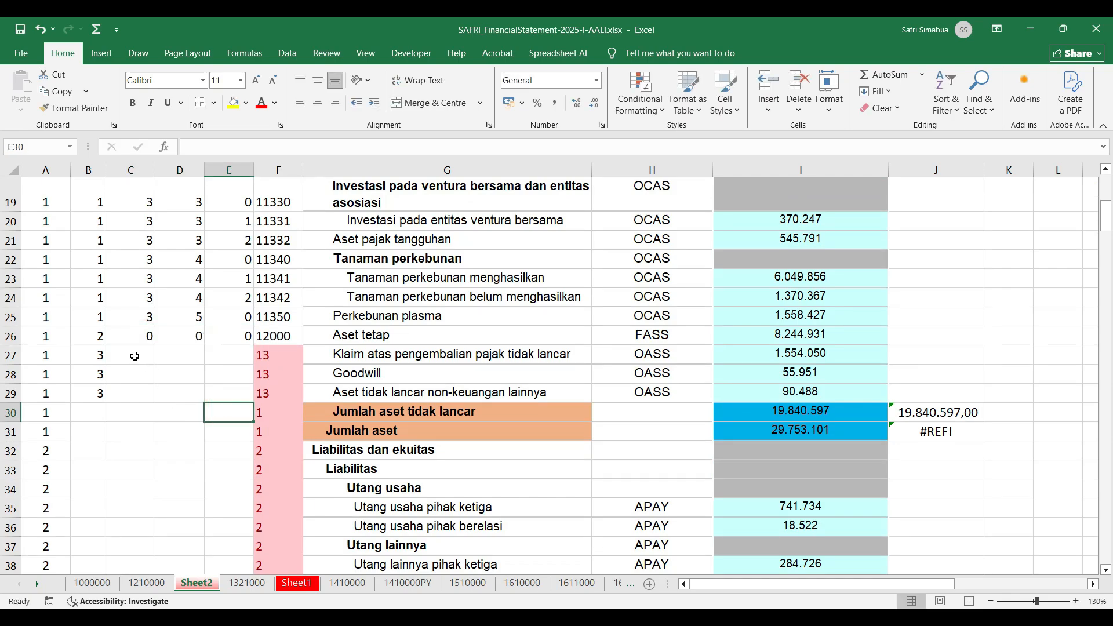
Step: Enter third code digits 0, 1 and 2 in C27:C29 for the tax claim, "Goodwill" and other non-current asset rows
left_click(134, 356)
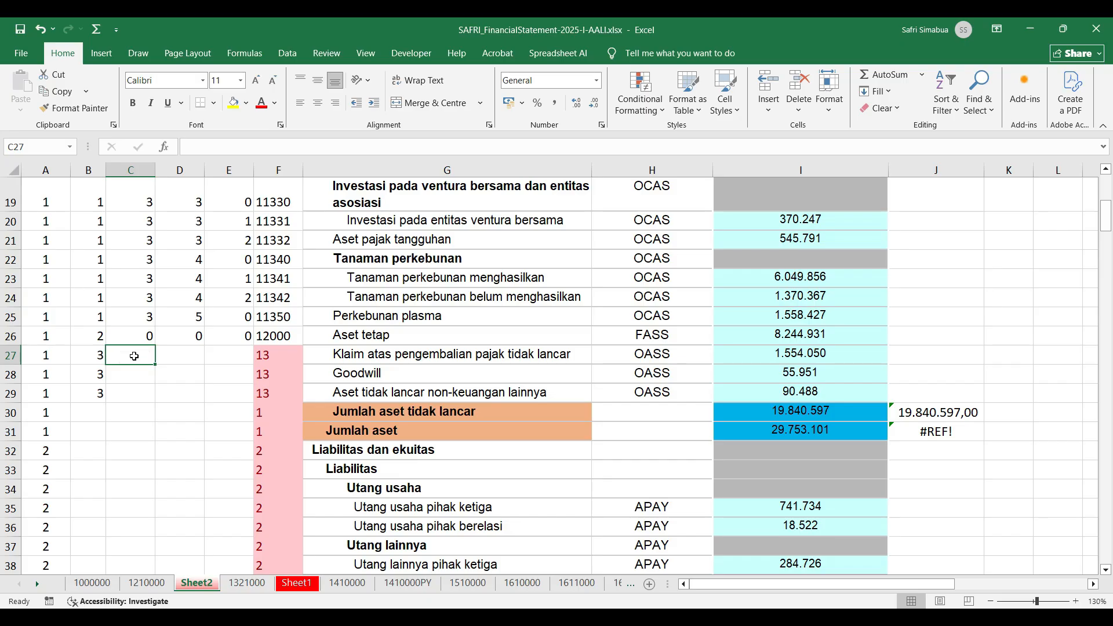
left_click_drag(133, 373, 135, 387)
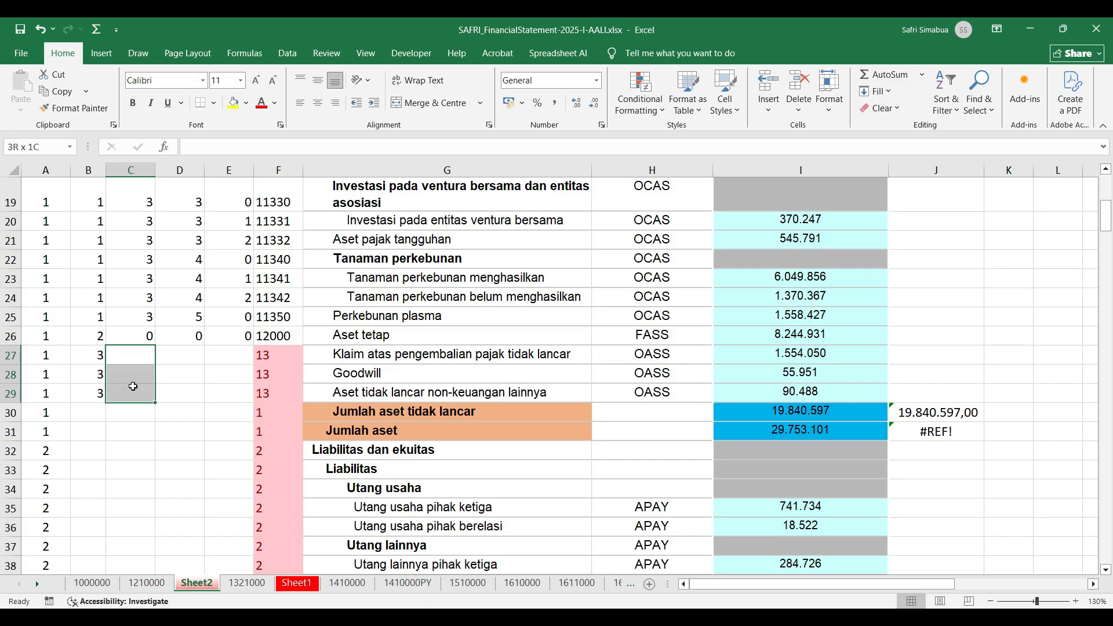
left_click(143, 356)
key("Tab")
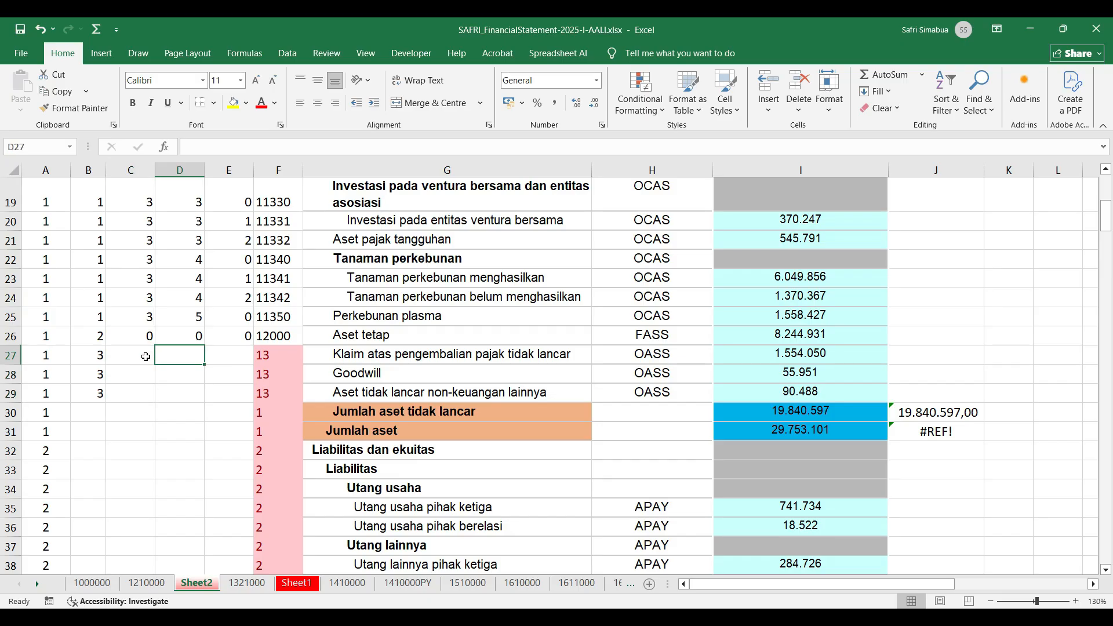
left_click(145, 357)
type("0")
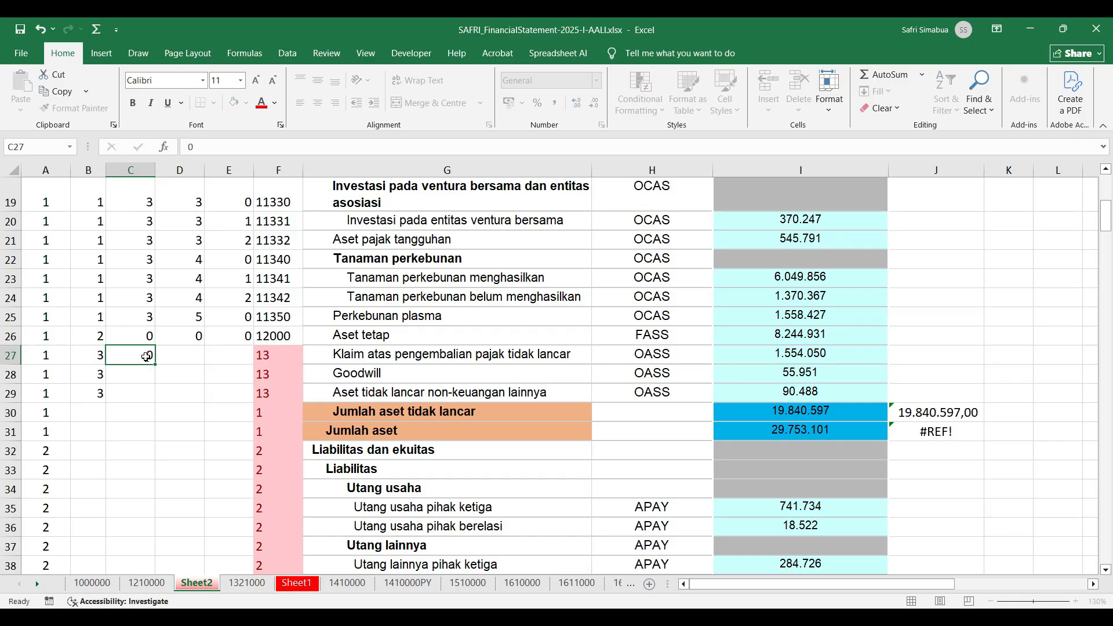
key("Return")
type("1")
key("Return")
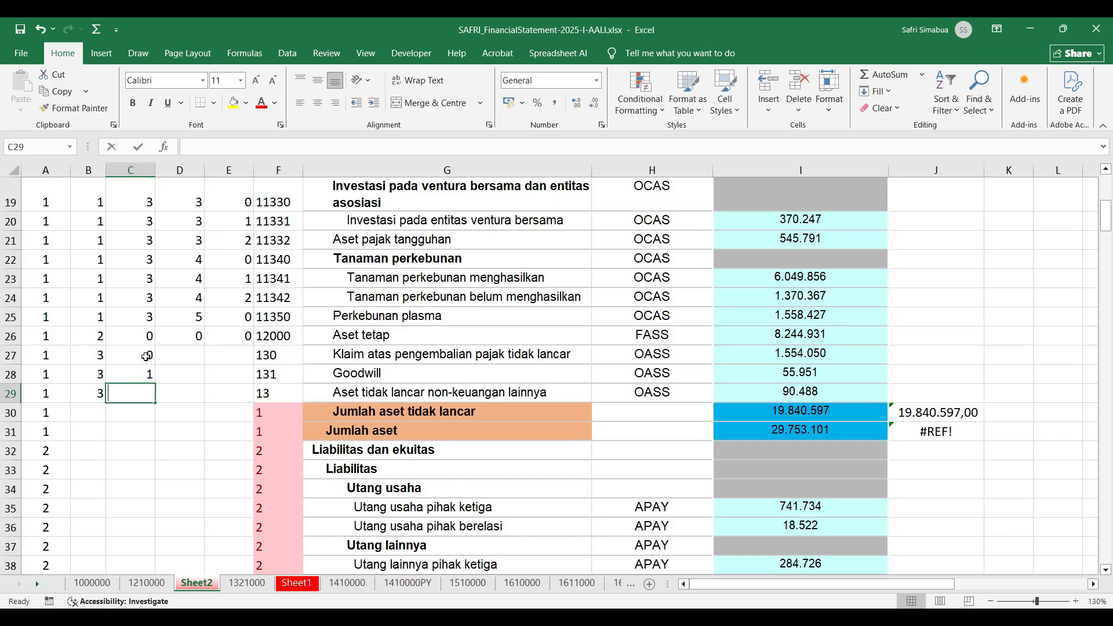
type("2")
key("Return")
Step: Fill D27:E29 with 0 to complete the codes of the three OASS rows
left_click_drag(183, 358, 230, 393)
type("0")
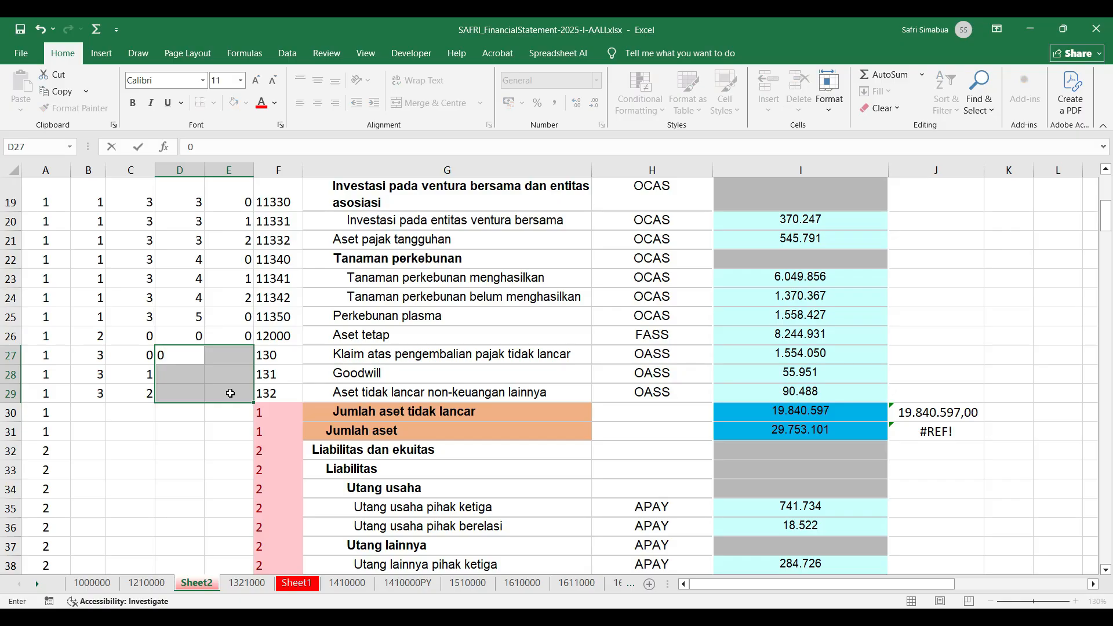
key("ctrl+Return")
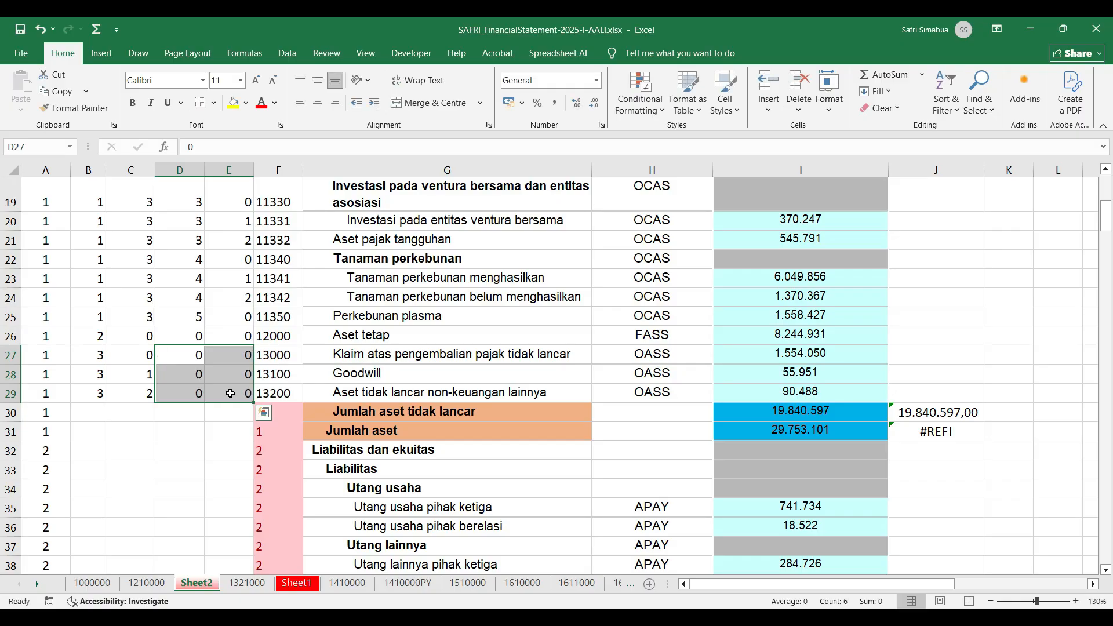
left_click(47, 170)
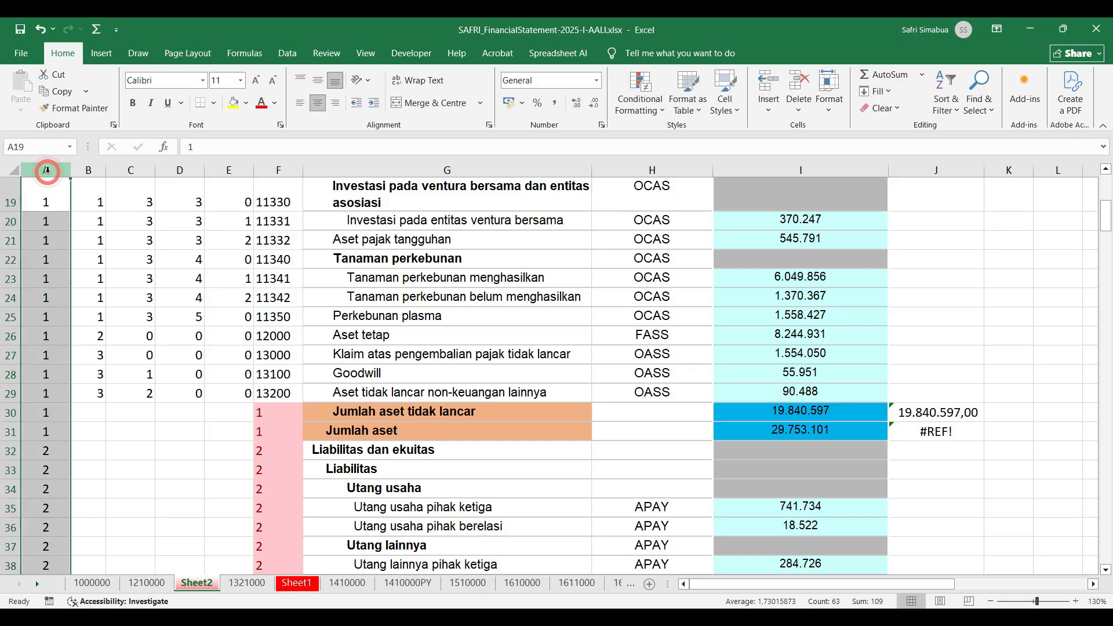
left_click(188, 406)
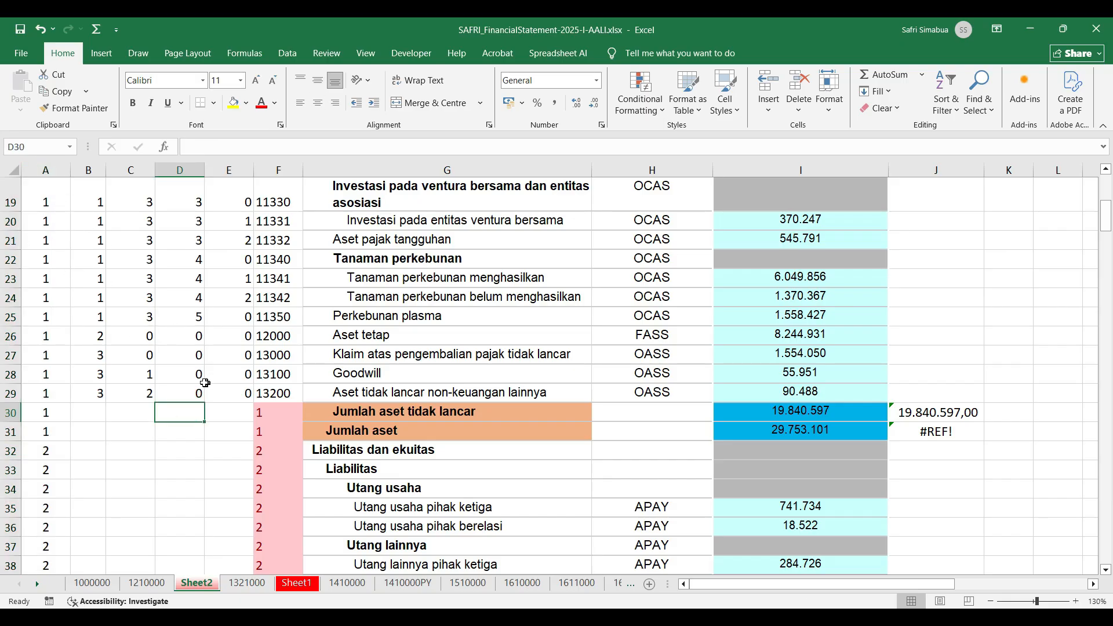
Step: Delete cells A30:J33, from "Jumlah aset tidak lancar" through the "Liabilitas" heading, shifting the cells below up
scroll(205, 383, "down", 1)
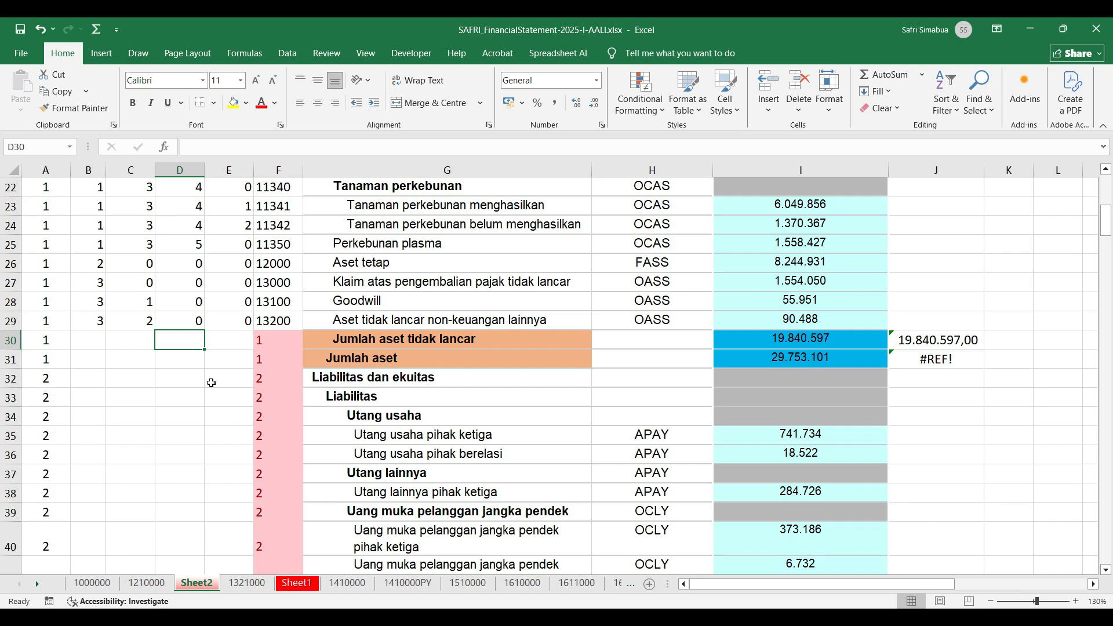
scroll(211, 383, "up", 1)
scroll(166, 372, "down", 1)
left_click(36, 344)
left_click_drag(35, 344, 939, 392)
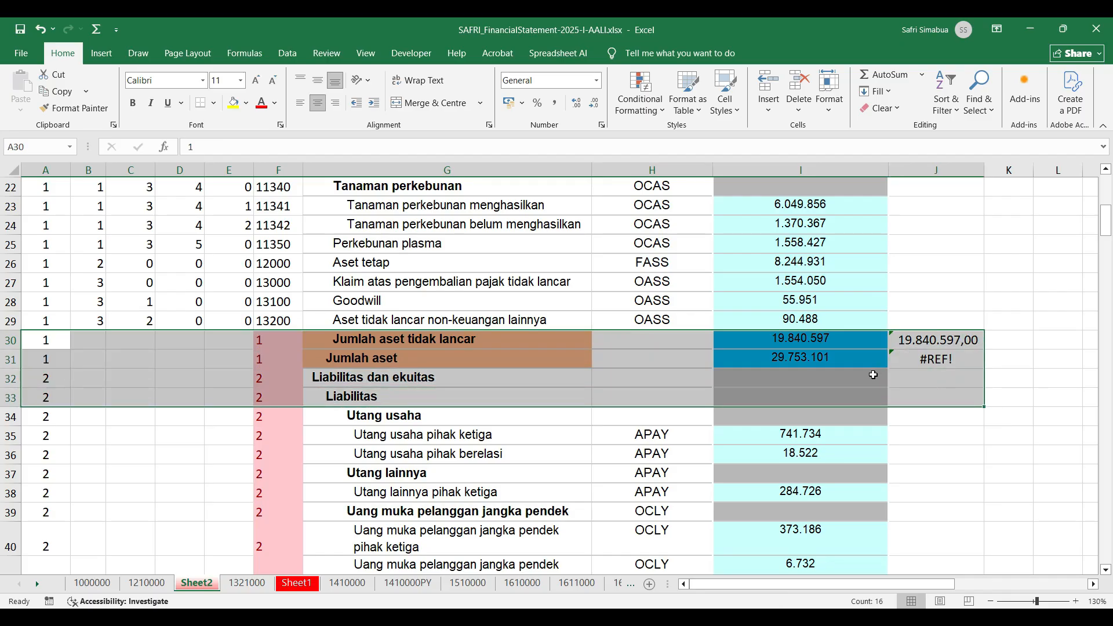
right_click(877, 369)
left_click(896, 378)
left_click(882, 392)
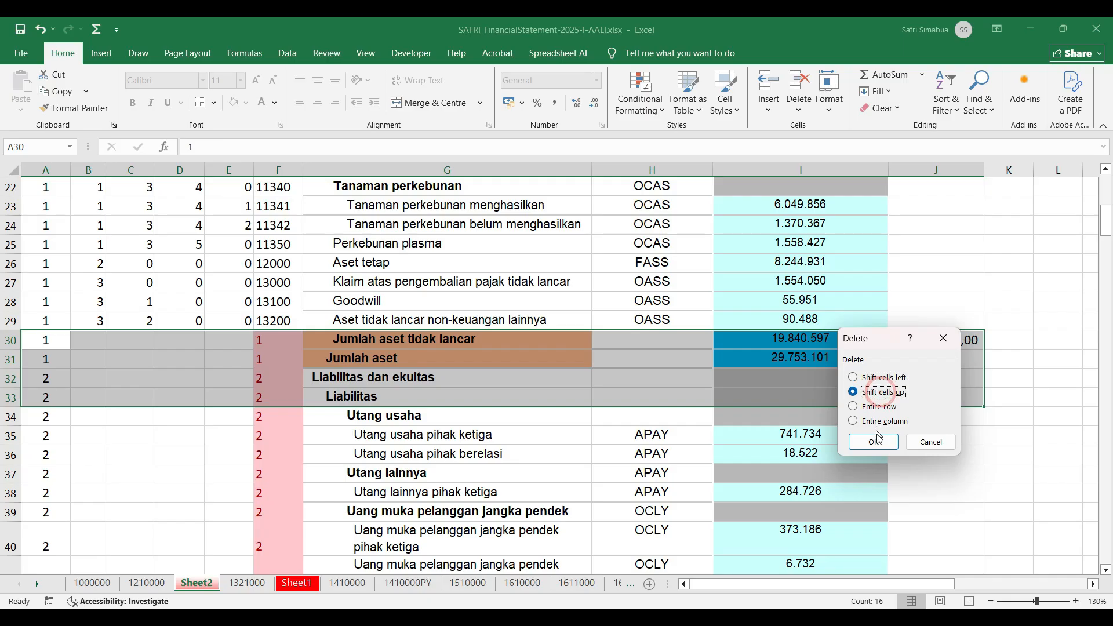
left_click(874, 442)
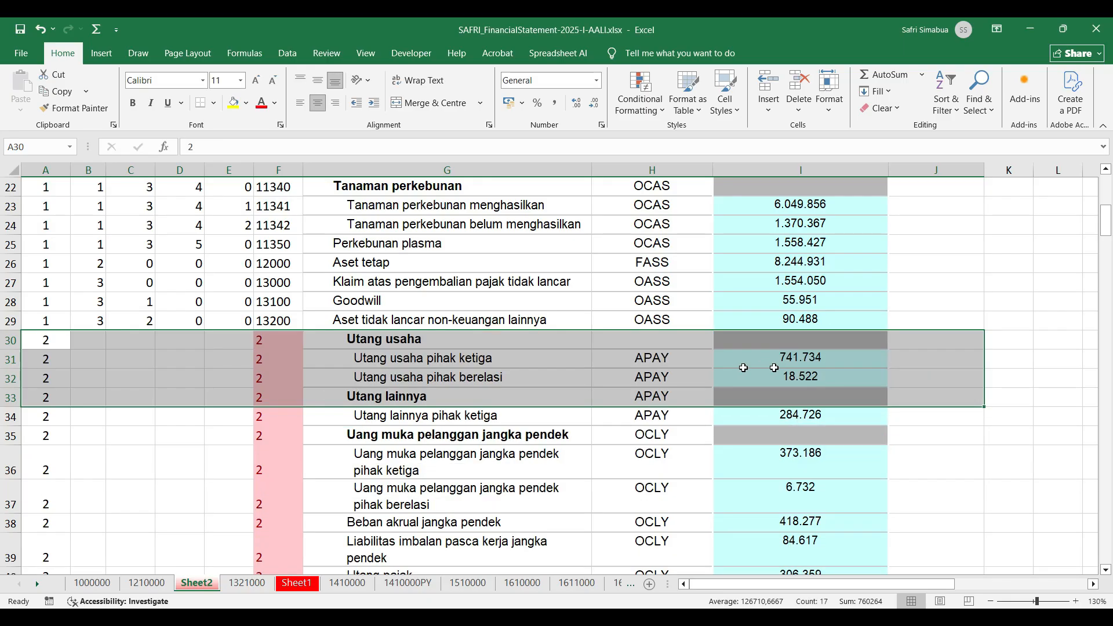
Step: Enter the category APAY in H30 for the "Utang usaha" heading
left_click(655, 343)
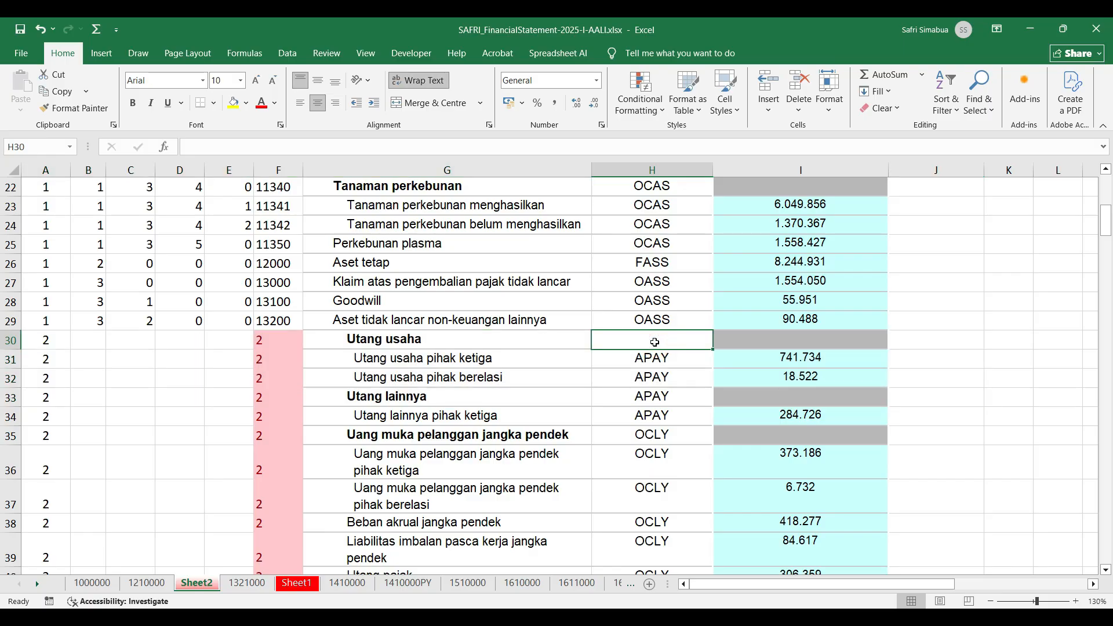
type("AP")
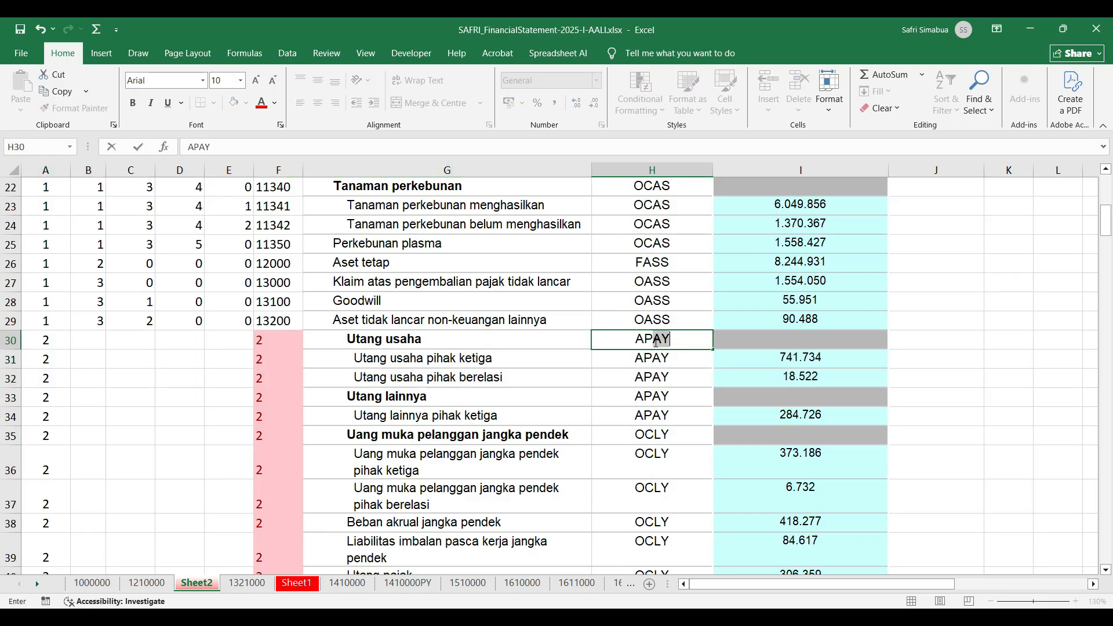
left_click(268, 378)
Step: Fill B30:E30 with 0 to complete the "Utang usaha" code
left_click_drag(86, 342, 209, 336)
type("0")
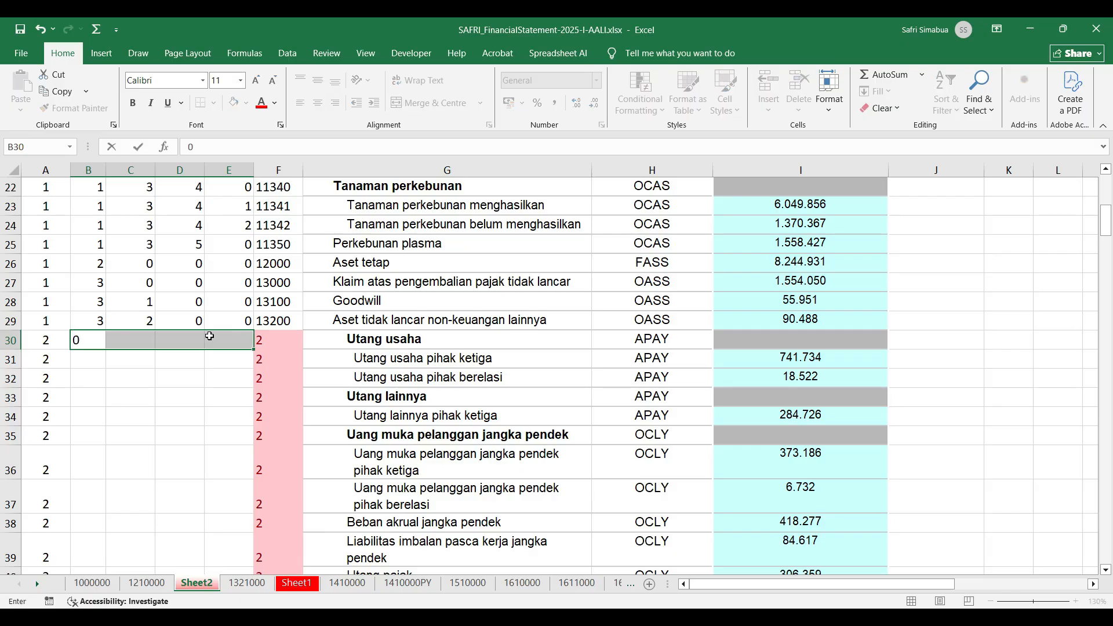
key("ctrl+Return")
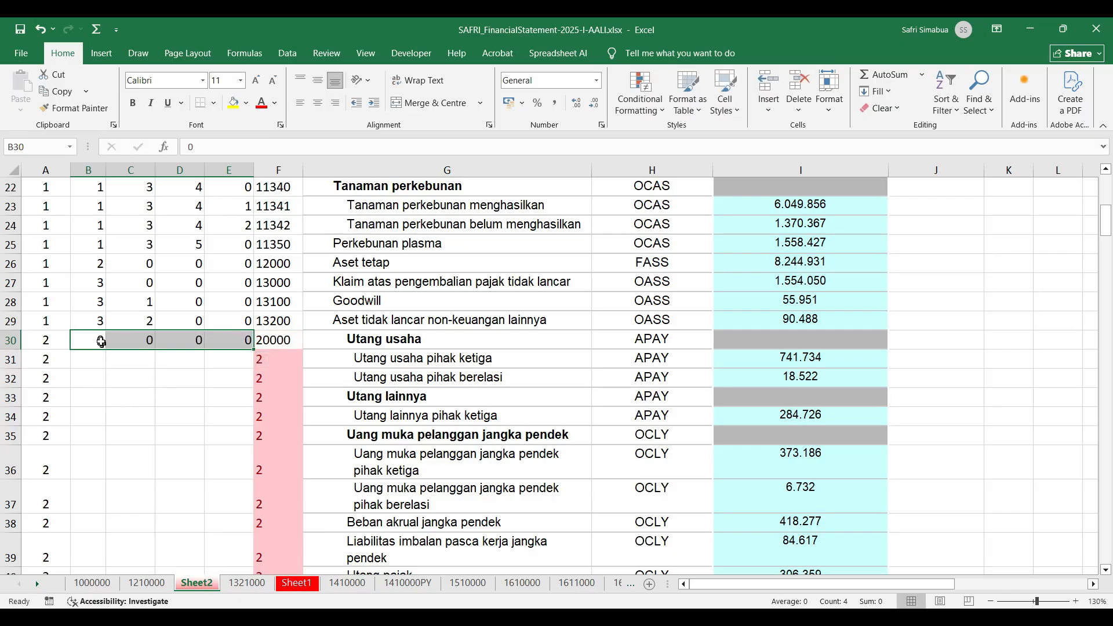
left_click(101, 342)
Step: Enter second code digits 1 in B33 for "Utang lainnya" and 3 in B35 for "Uang muka pelanggan jangka pendek"
left_click(92, 399)
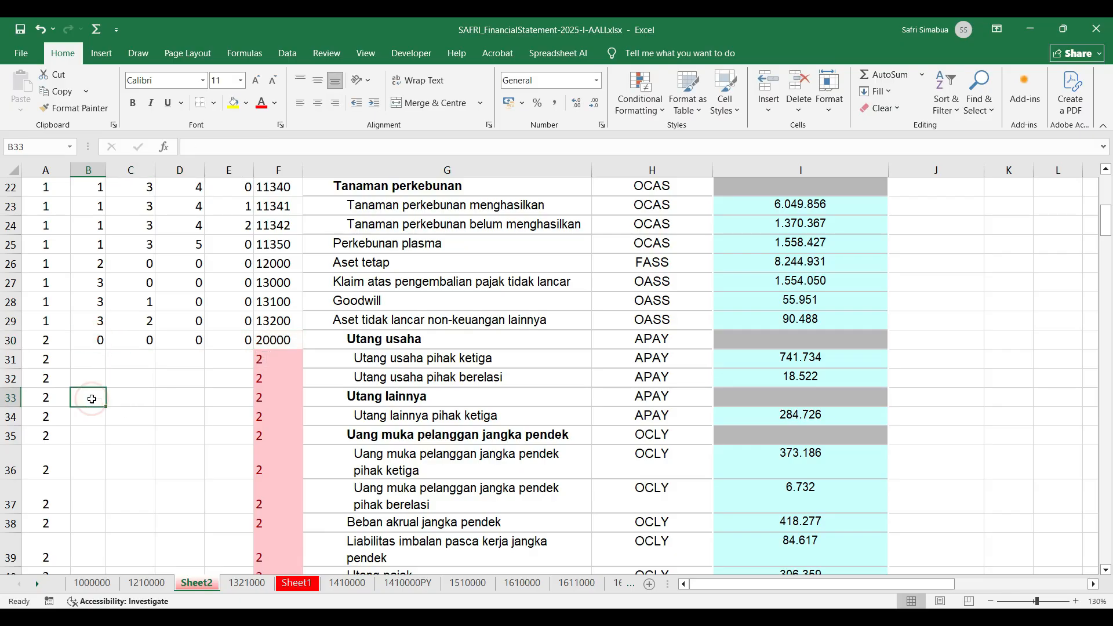
type("1")
key("Return")
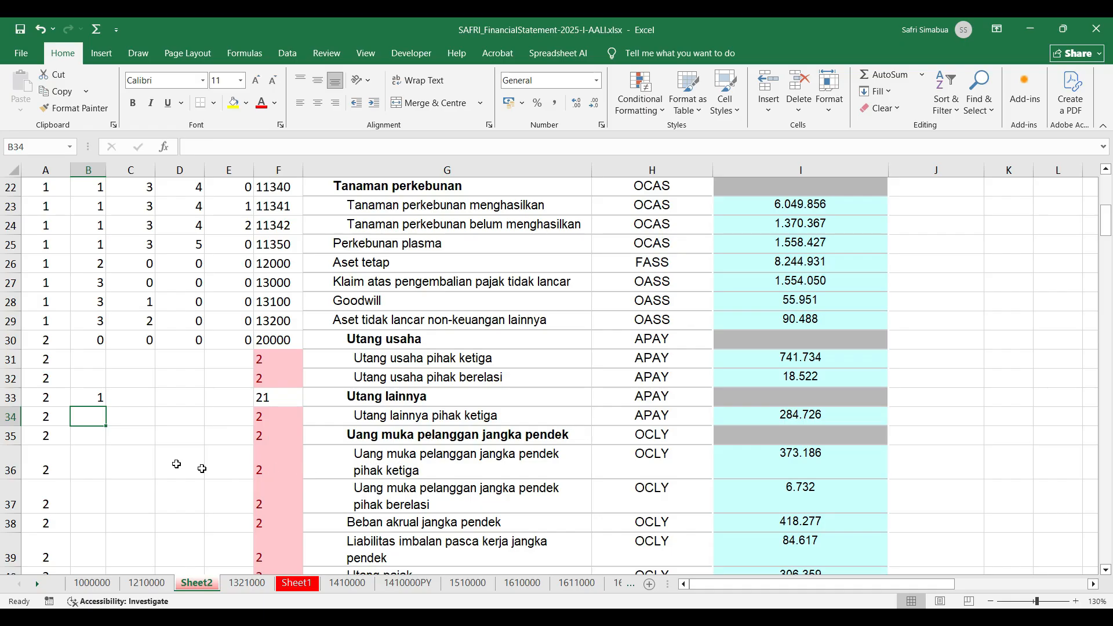
left_click(91, 440)
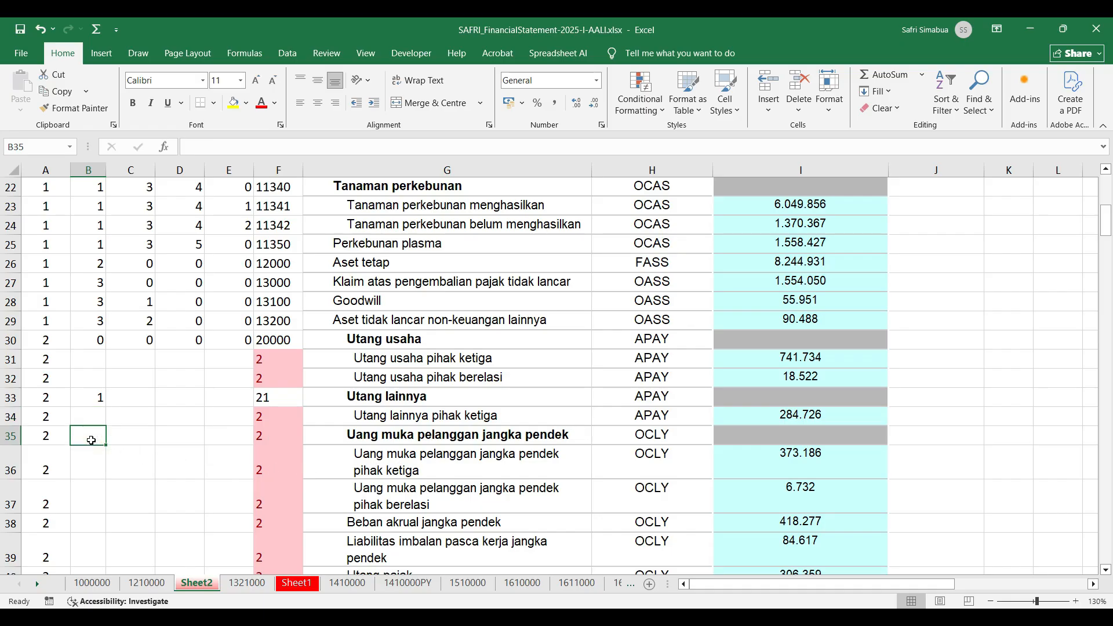
type("3")
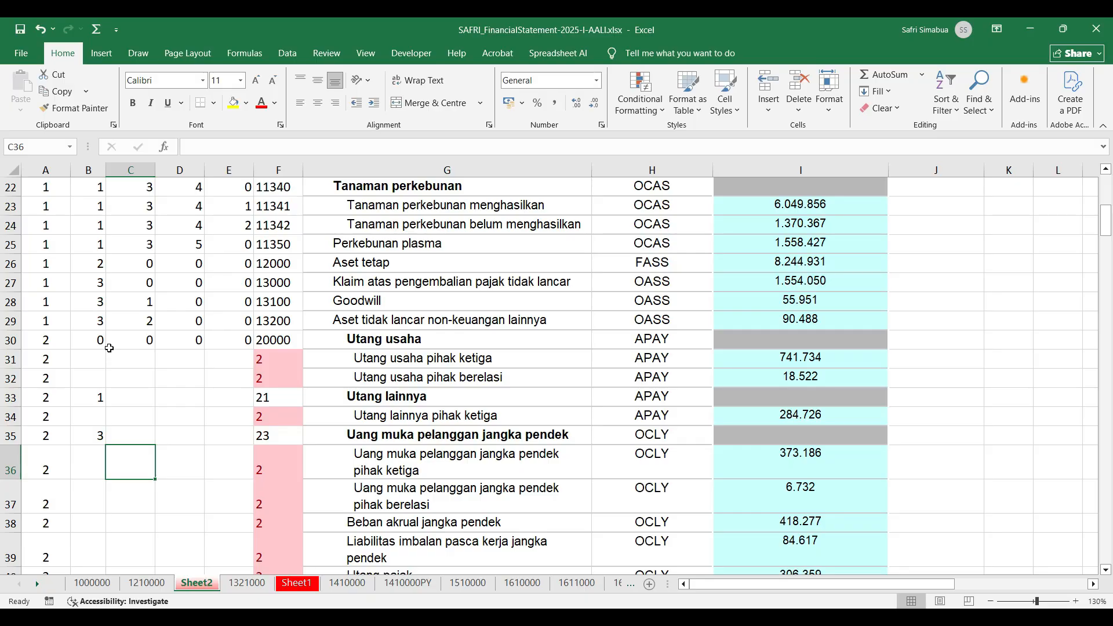
Step: Copy the "Utang usaha" code digits from B30:E30 into its two sub-item rows, B31:E32
left_click_drag(94, 344, 229, 342)
key("ctrl+c")
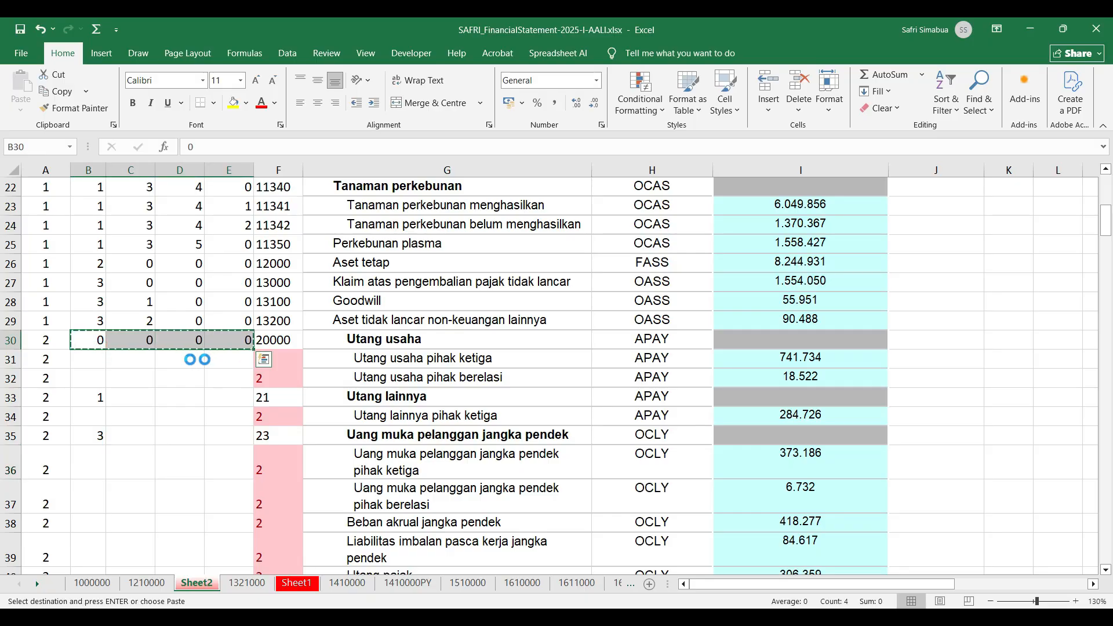
left_click_drag(95, 360, 222, 375)
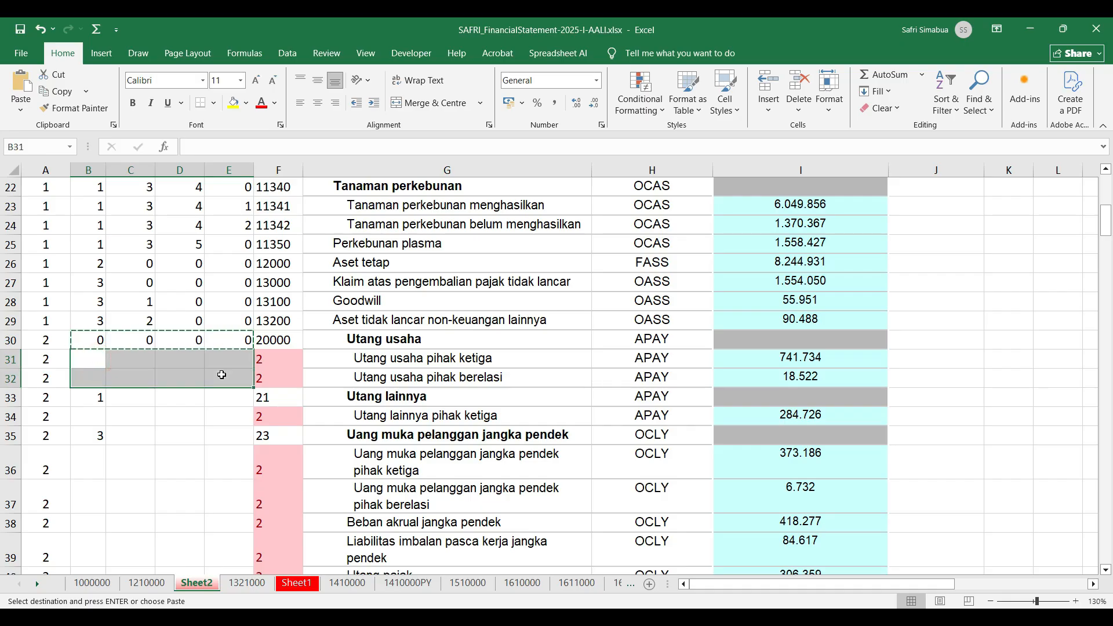
key("ctrl+v")
Step: Enter code digits 1 and 2 in D31 and D32 for the two "Utang usaha" sub-items
left_click(185, 359)
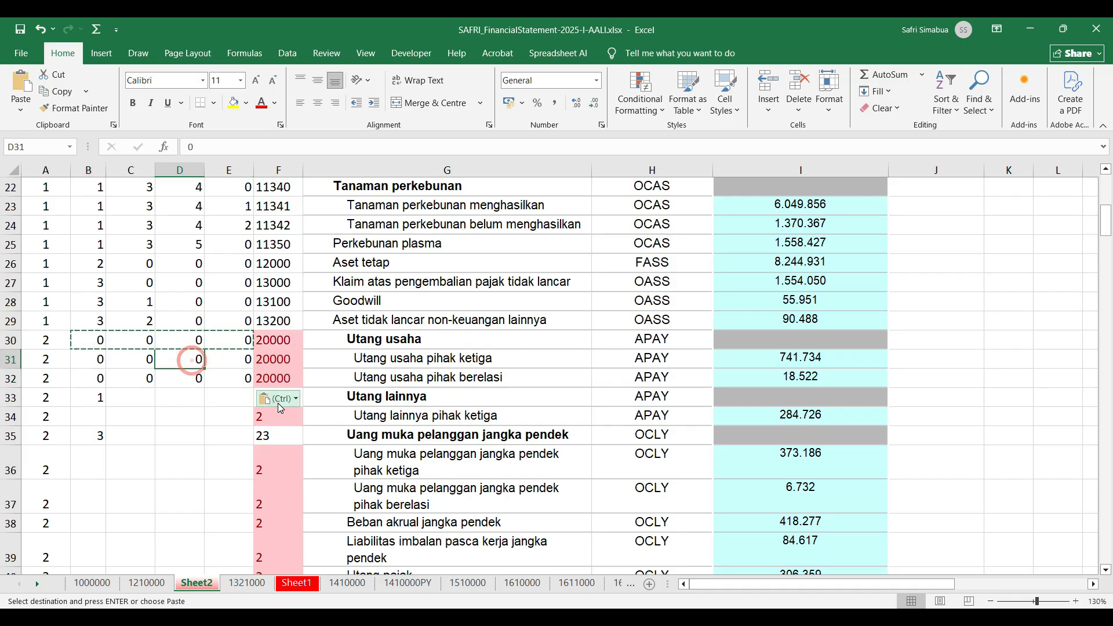
type("1")
key("Return")
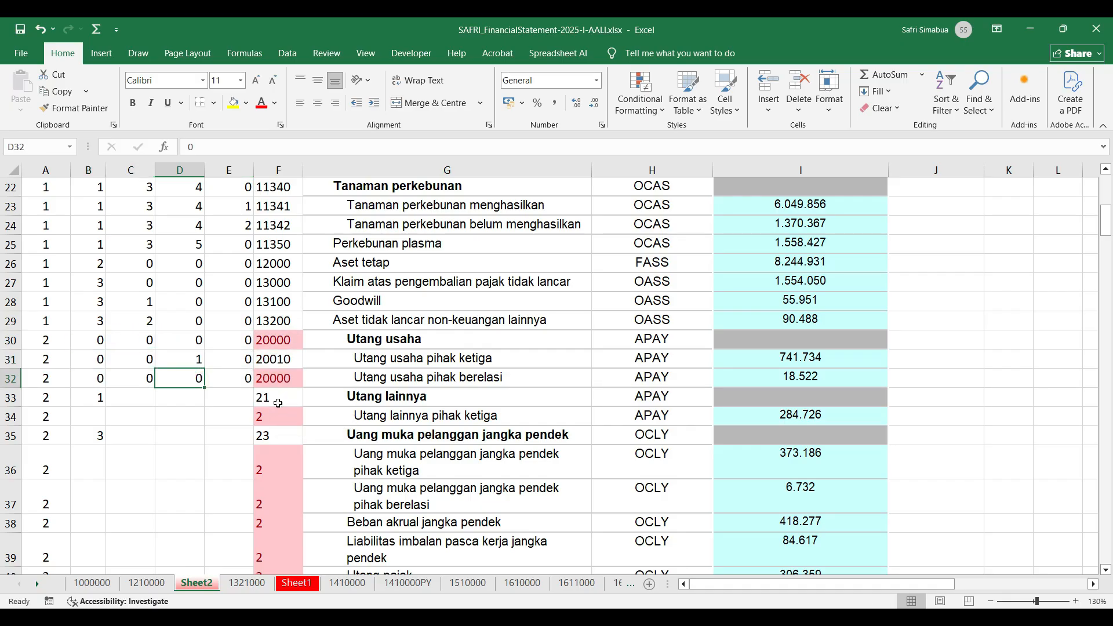
type("2")
key("Return")
Step: Enter third code digits 1 in C31 and 2 in C32 for the two "Utang usaha" sub-items
key("Up")
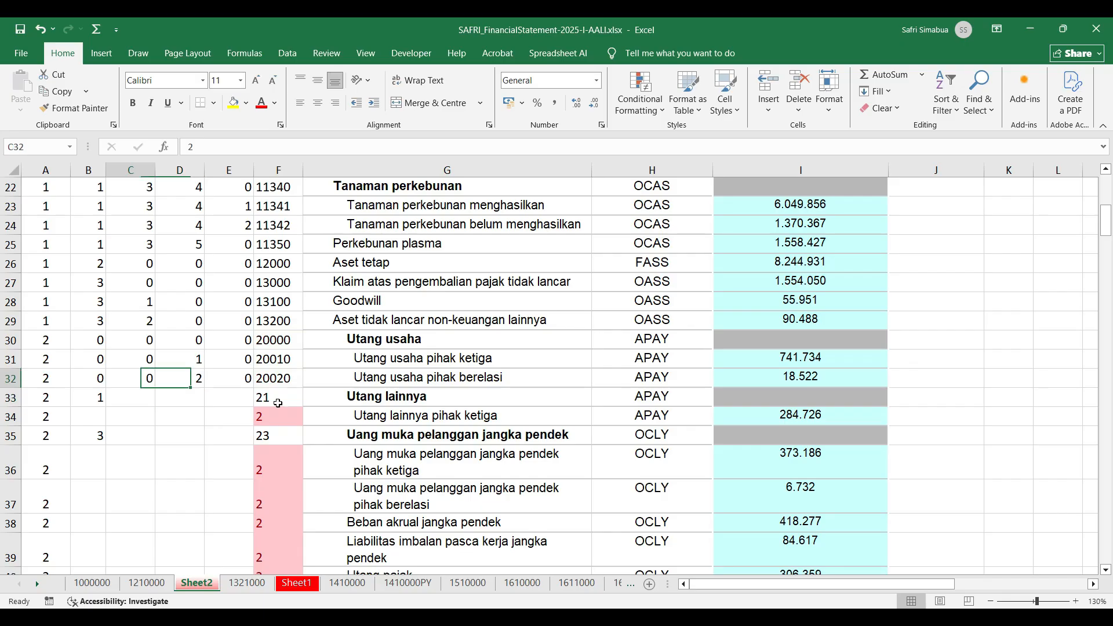
key("Left")
key("Up")
key("Left")
key("Right")
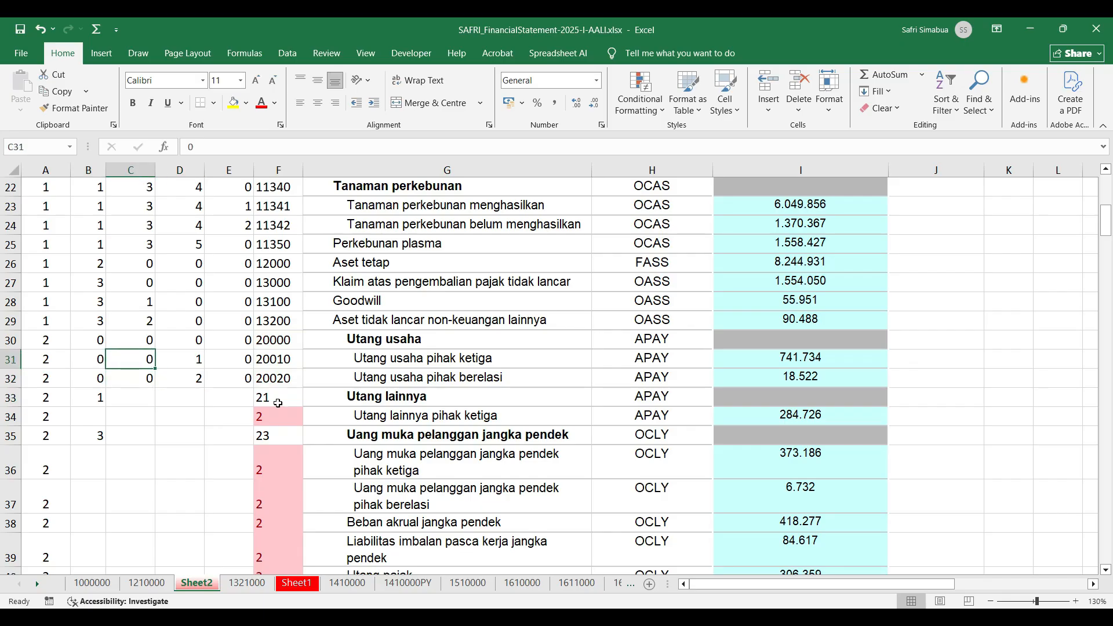
type("1")
key("Return")
type("2")
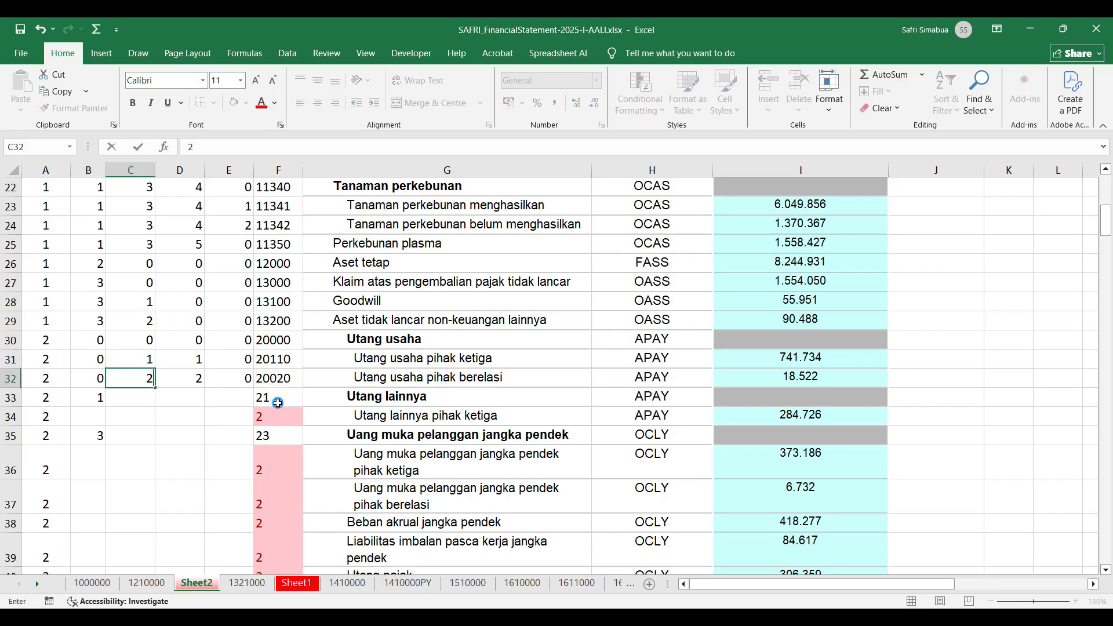
Step: Set the fourth code digits in D31 and D32 to 0 for the two "Utang usaha" sub-items
key("Tab")
key("Up")
type("0")
key("Return")
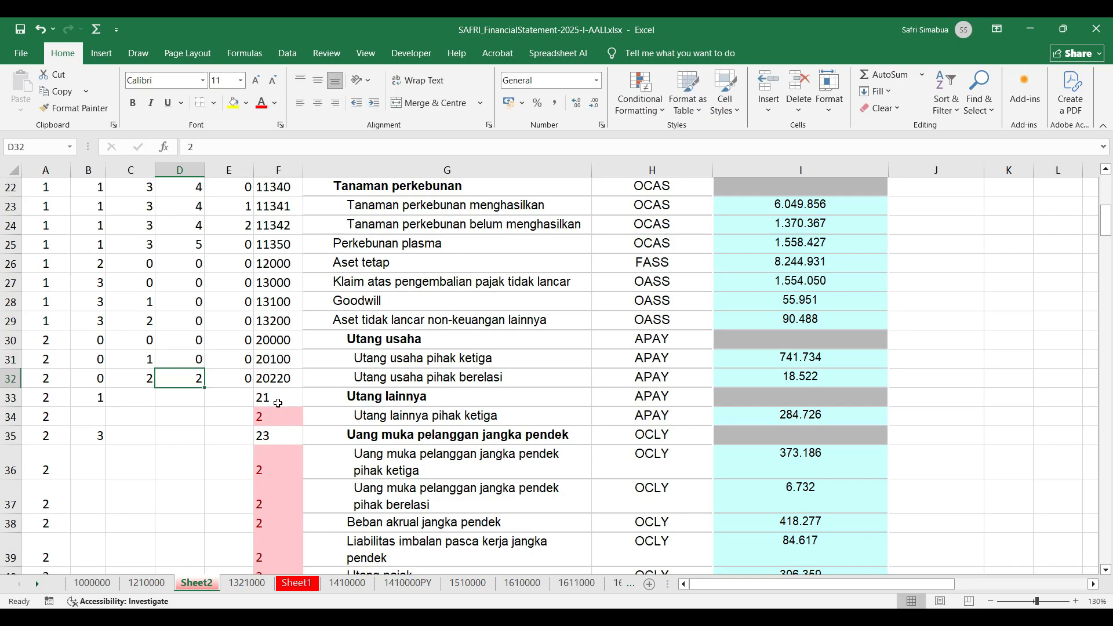
type("0")
key("Return")
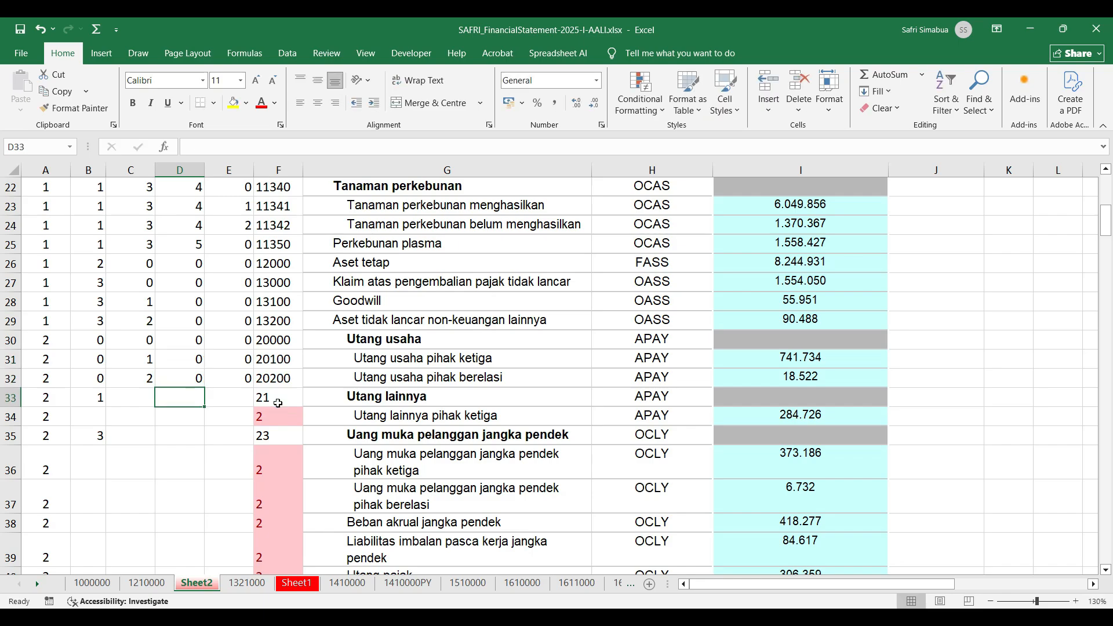
Step: Enter 0 in C33, D33 and E33 to complete the "Utang lainnya" code
key("Left")
type("0")
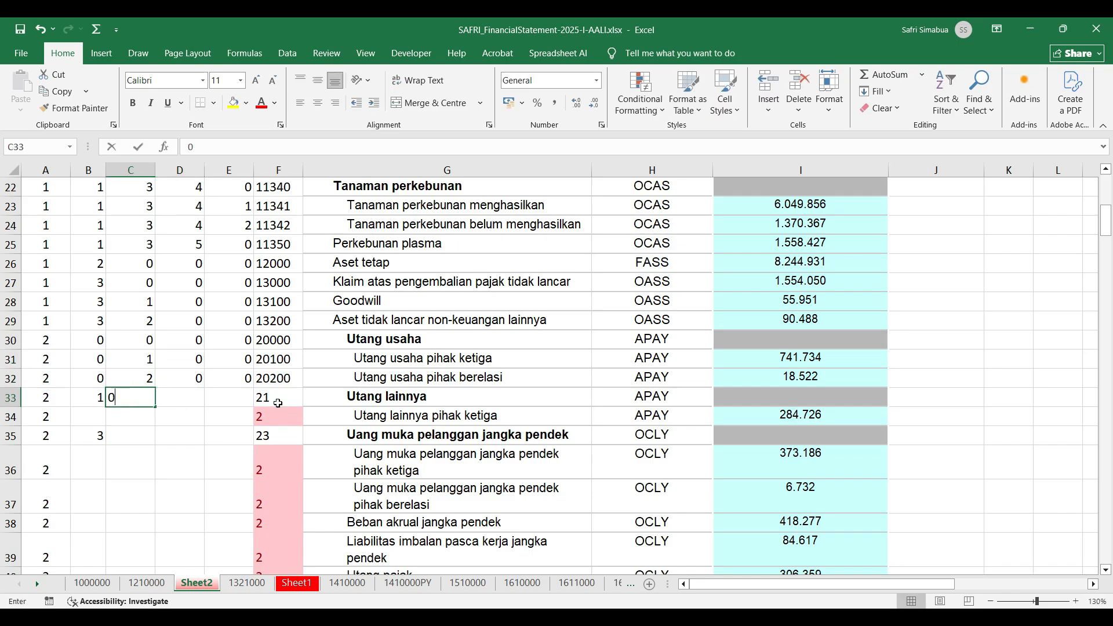
key("Tab")
type("0")
key("Tab")
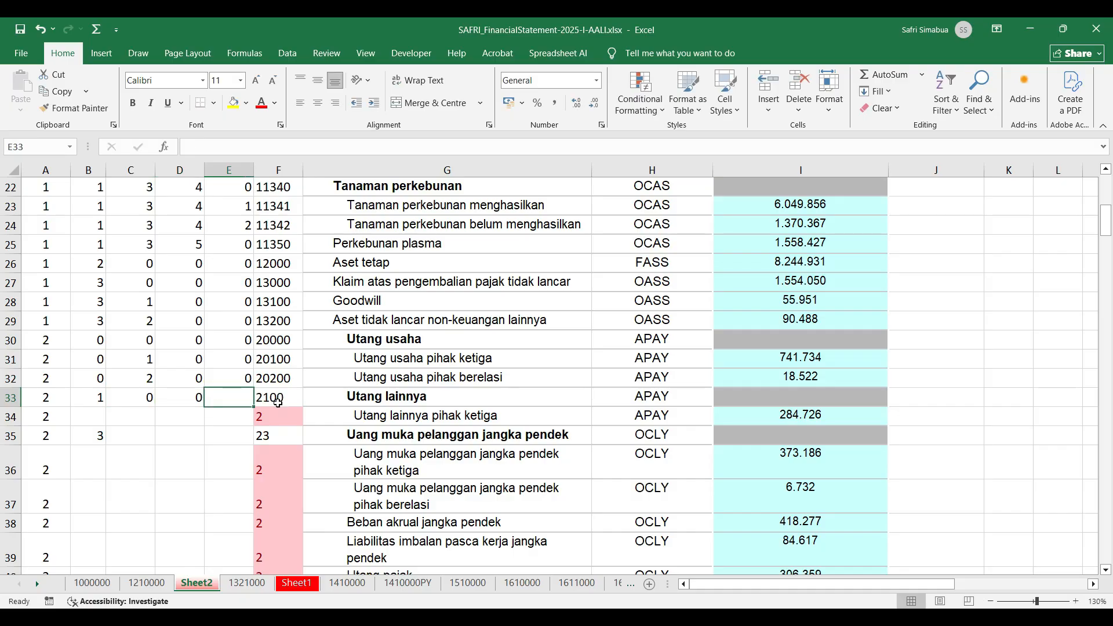
type("0")
key("Return")
Step: Enter second code digit 1 in B34 for "Utang lainnya pihak ketiga" and 2 in B35 for "Uang muka pelanggan jangka pendek"
key("Left")
key("Left")
key("Left")
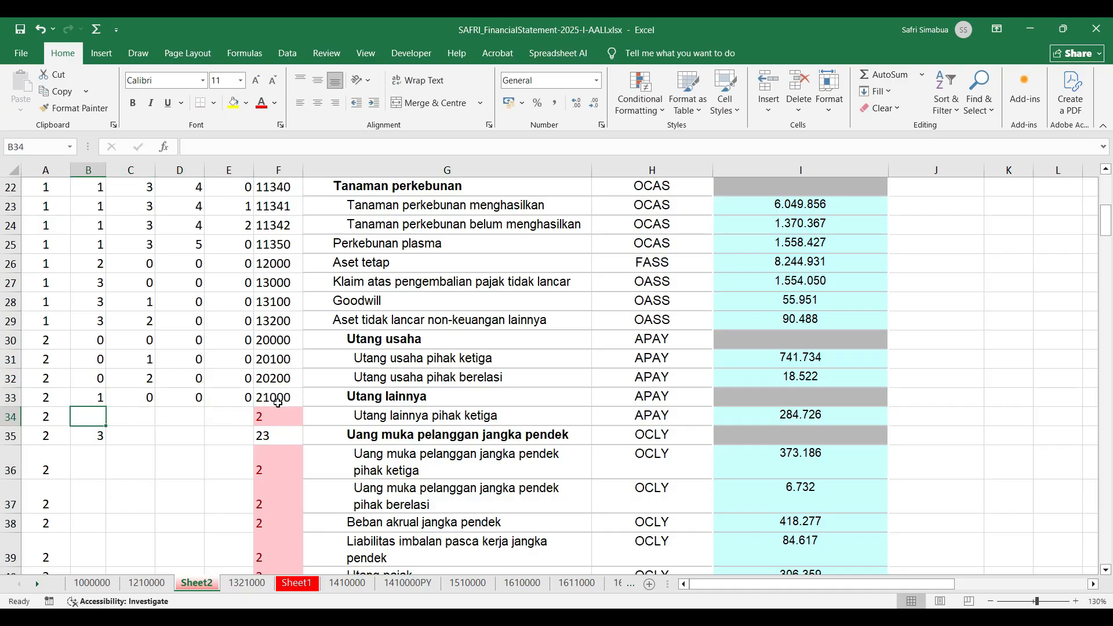
type("1")
key("Return")
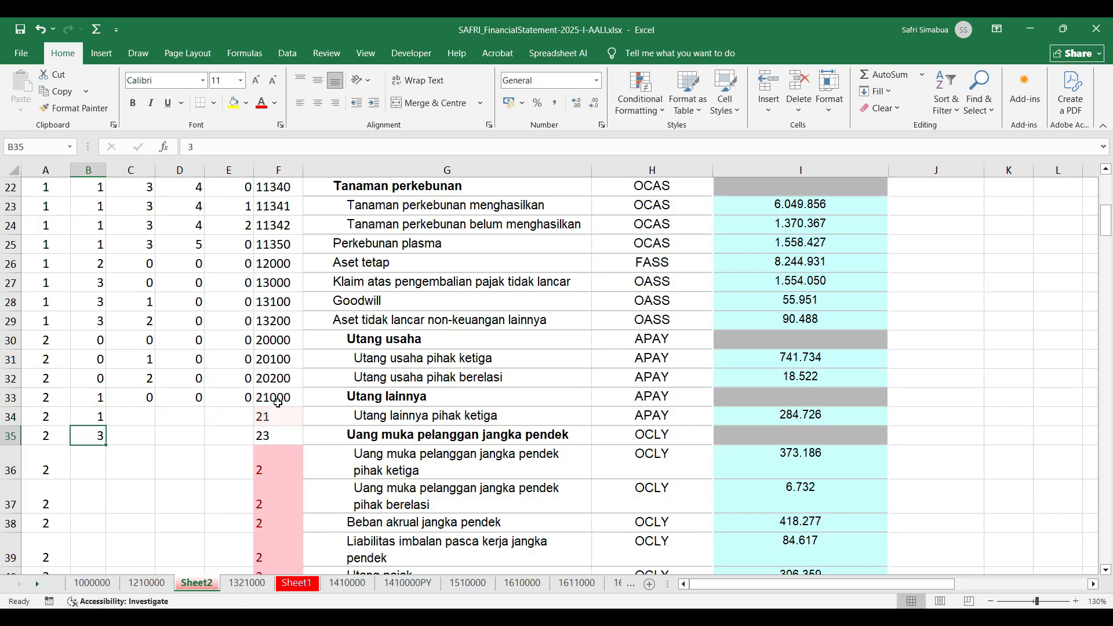
type("2")
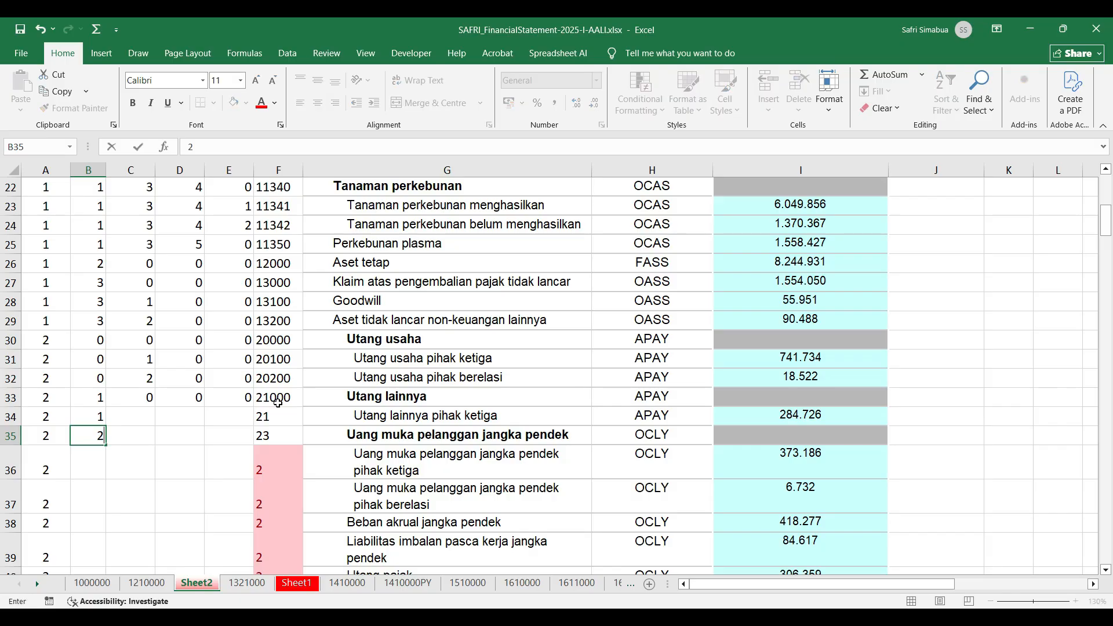
key("Tab")
Step: Complete the "Utang lainnya pihak ketiga" code with 1 in C34 and 0 in D34 and E34
key("Up")
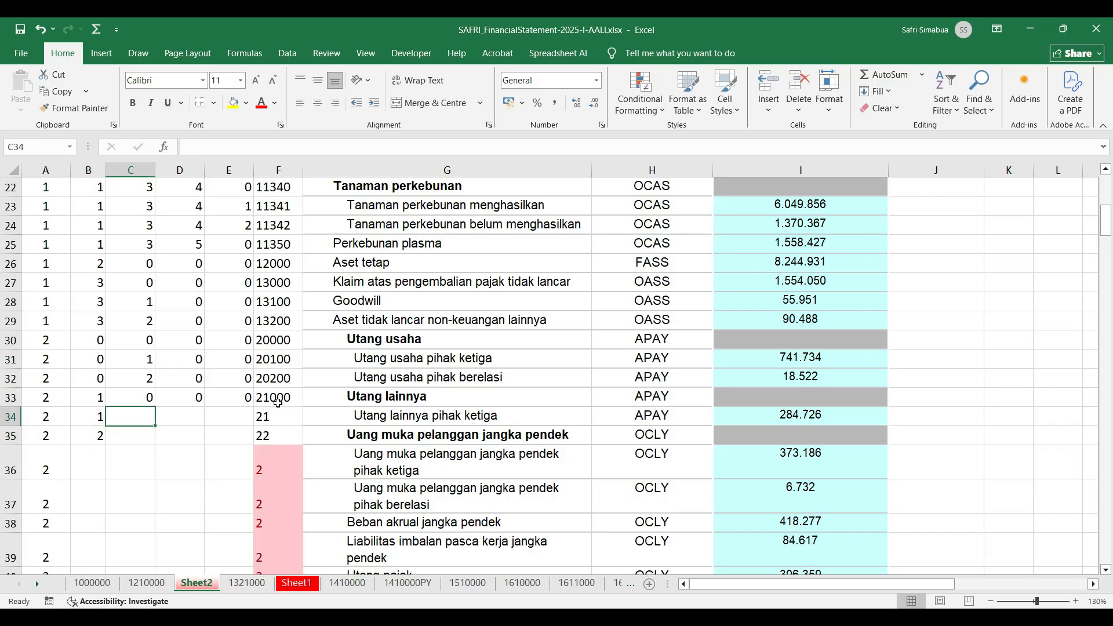
type("1")
key("Tab")
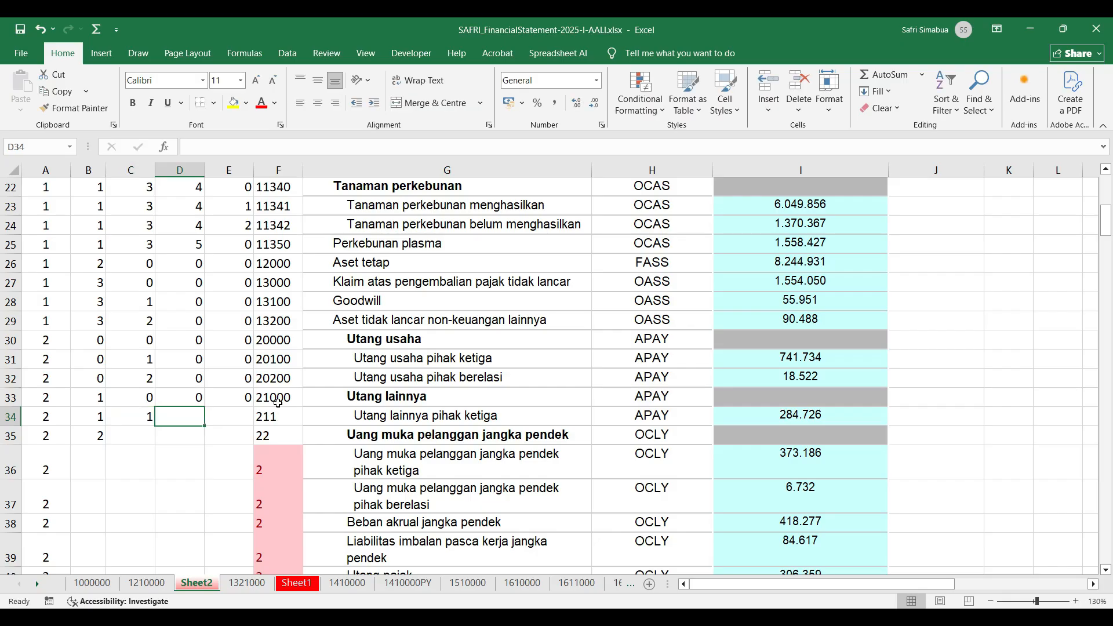
type("0")
key("Tab")
type("0")
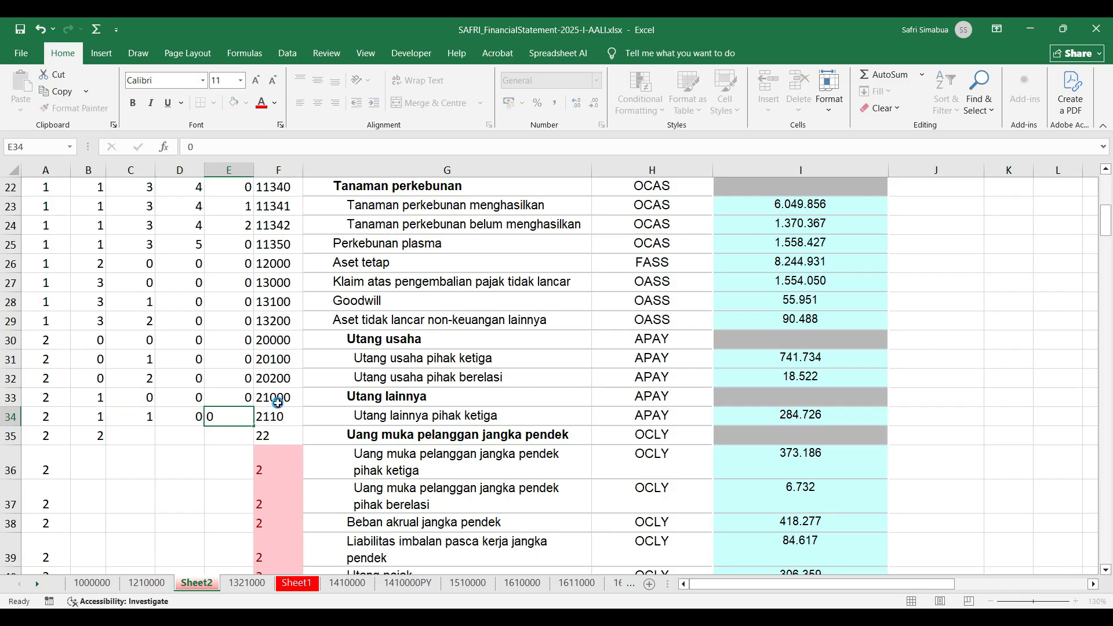
key("Down")
Step: Enter 0 in C35, D35 and E35 to complete the "Uang muka pelanggan jangka pendek" heading code
key("Left")
key("Left")
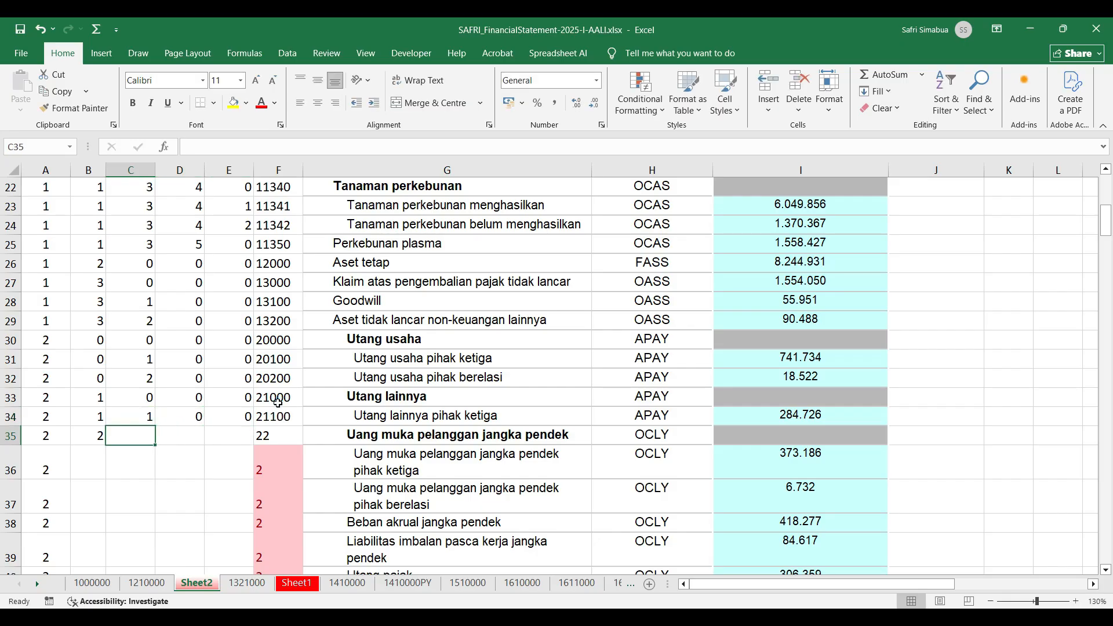
type("0")
key("Tab")
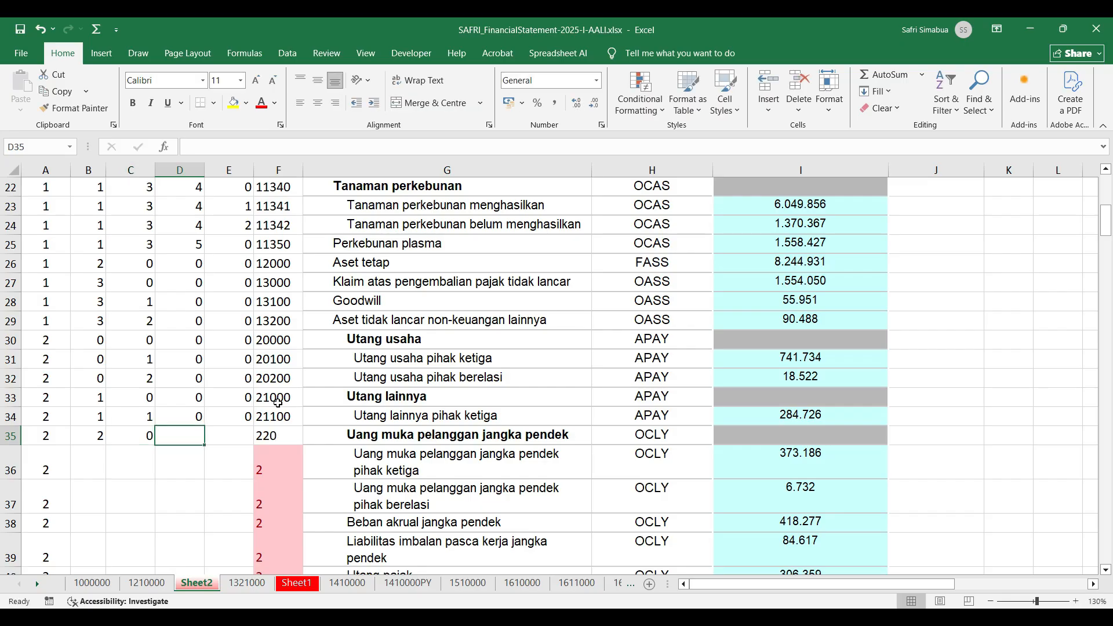
type("0")
key("Tab")
type("0")
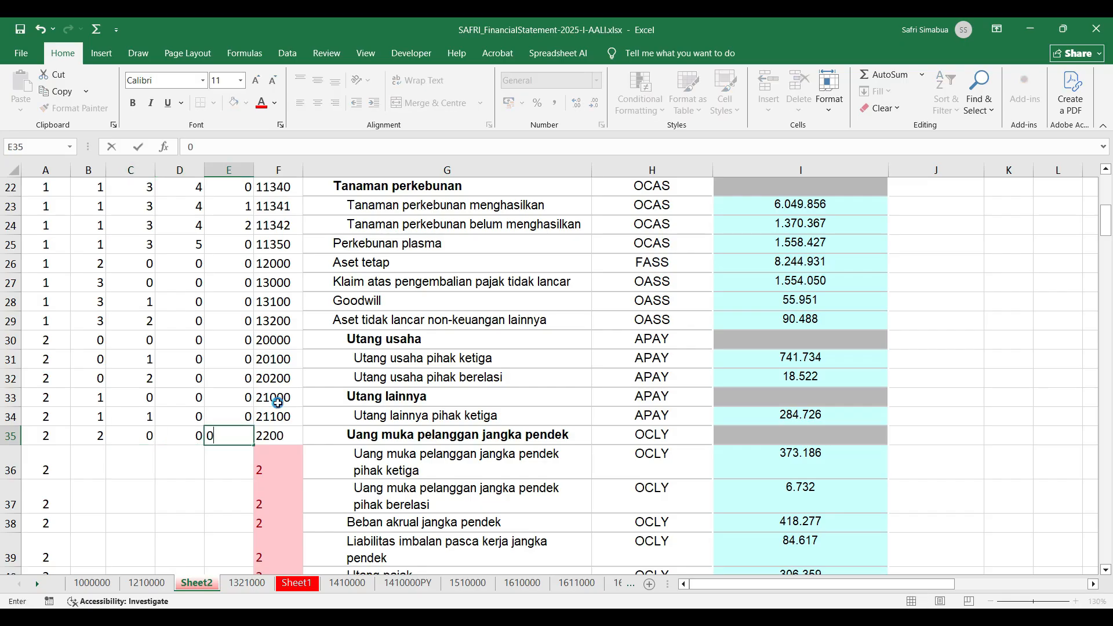
key("Down")
Step: Fill B36 and B37 with second code digit 2 for the two "Uang muka pelanggan jangka pendek" sub-items
scroll(278, 402, "down", 1)
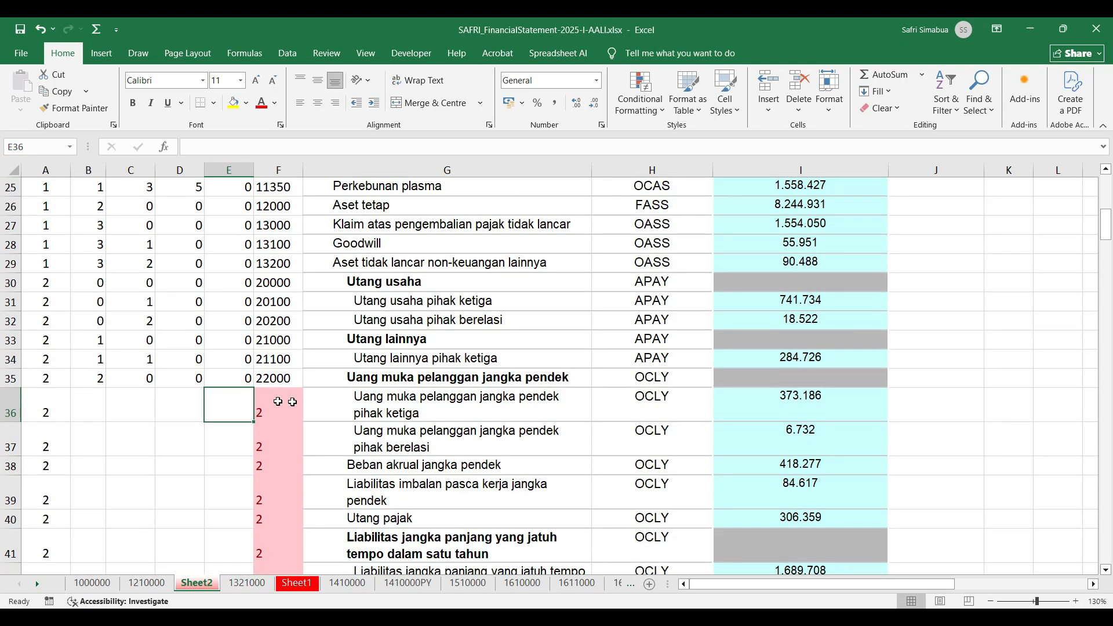
left_click(430, 413)
left_click(420, 434)
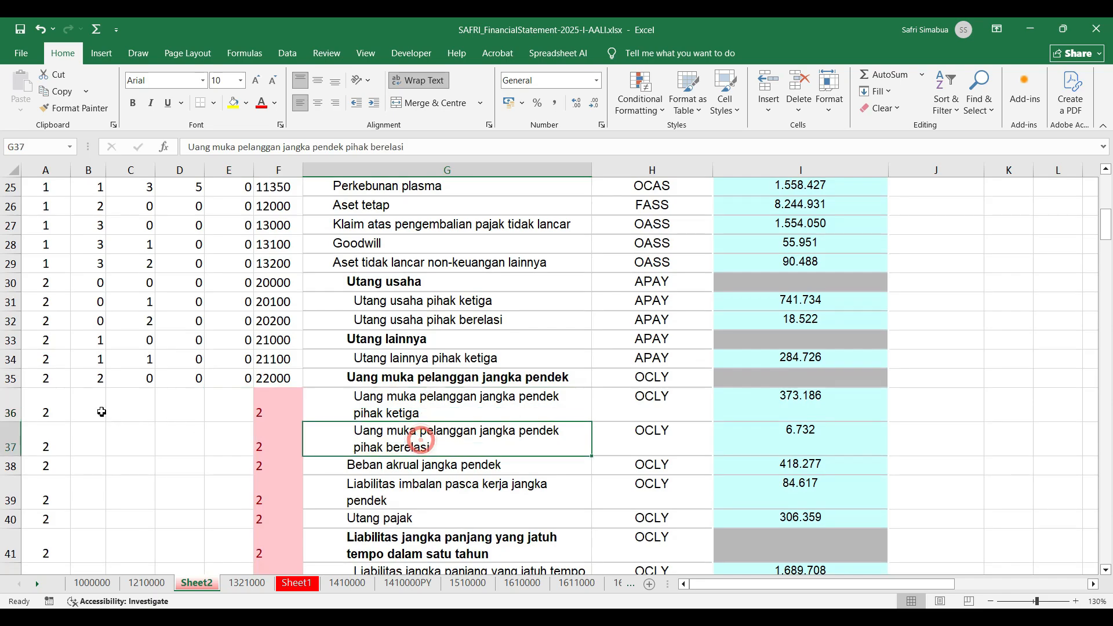
left_click_drag(95, 402, 100, 431)
type("2")
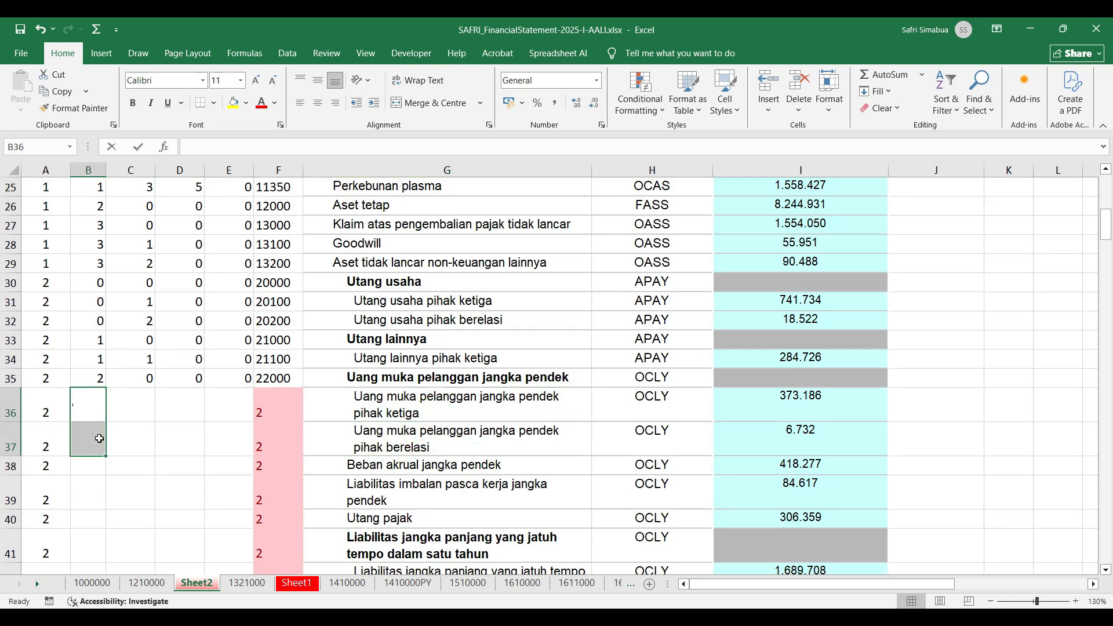
key("ctrl+Return")
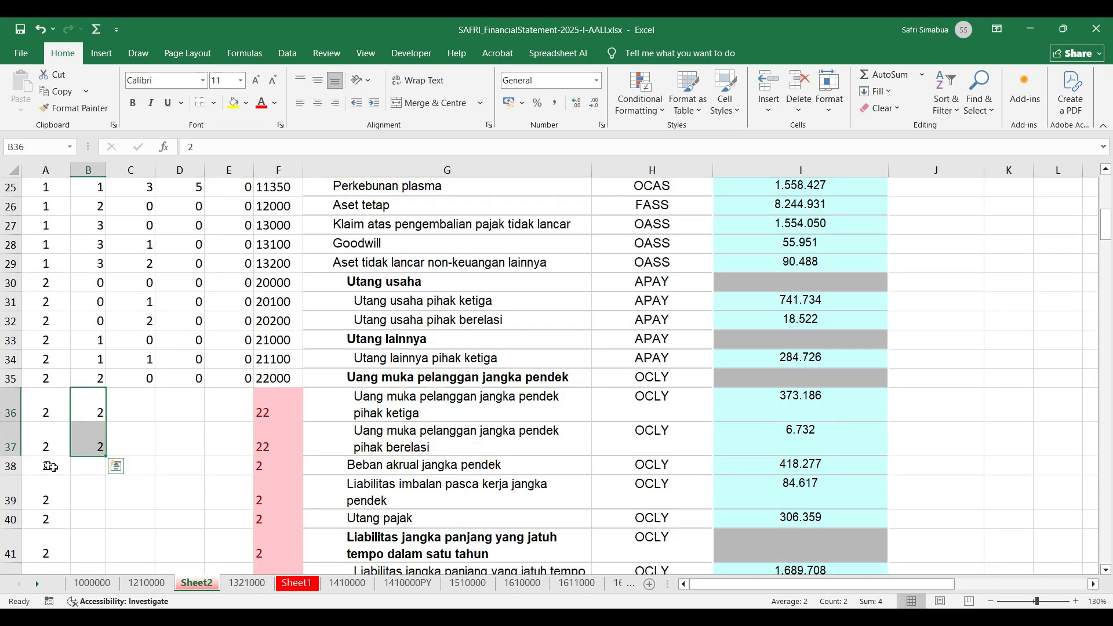
Step: Enter second code digit 3 in B38 and B39 for "Beban akrual jangka pendek" and "Liabilitas imbalan pasca kerja jangka pendek"
left_click(76, 469)
type("3")
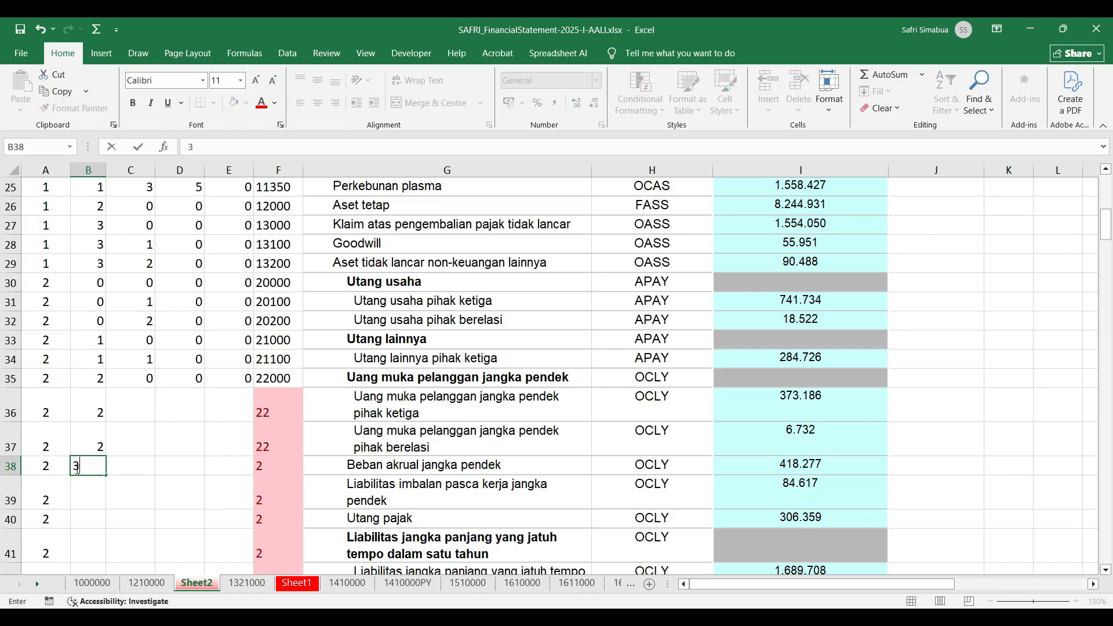
key("Return")
type("3")
key("Return")
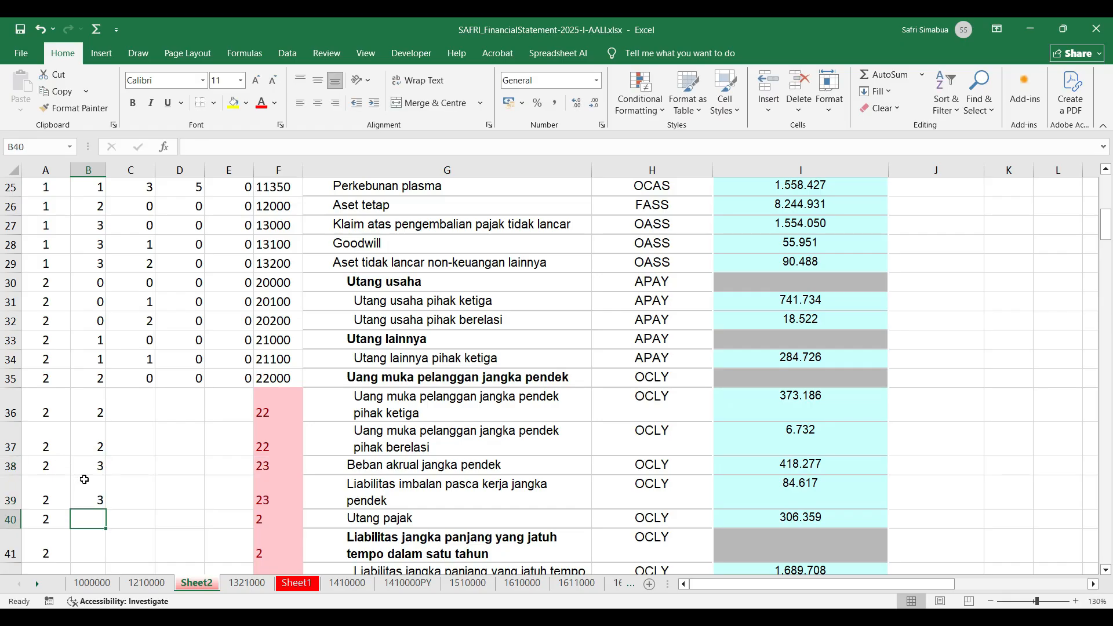
Step: Enter second code digits 4 in B40, 5 in B41 and B42, and 6 in B44, skipping the subtotal in row 43
scroll(84, 479, "down", 3)
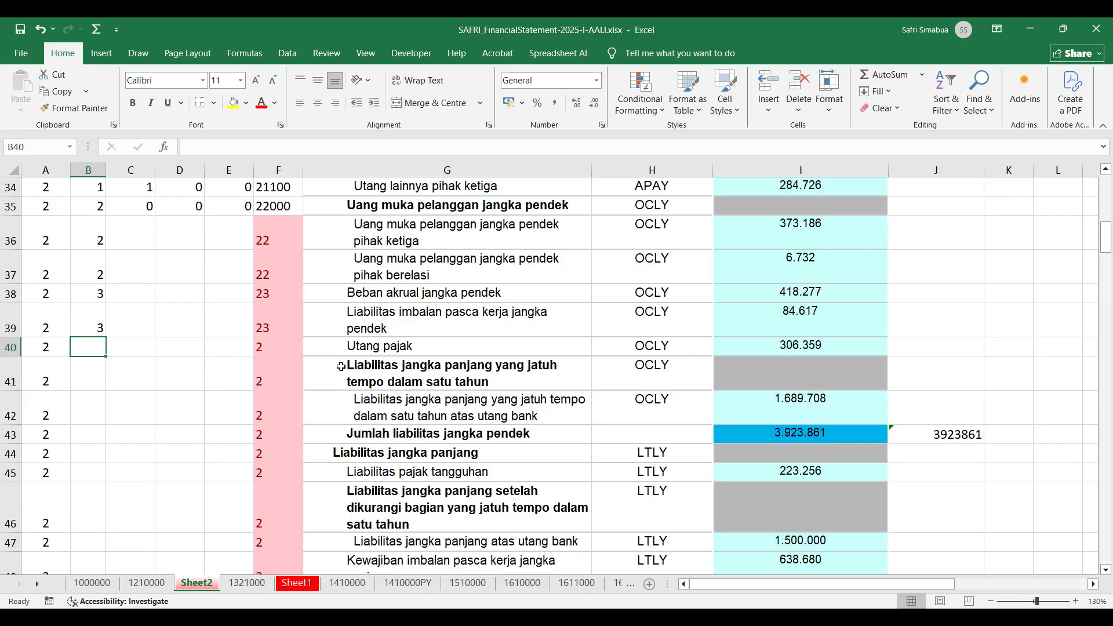
type("4")
key("Return")
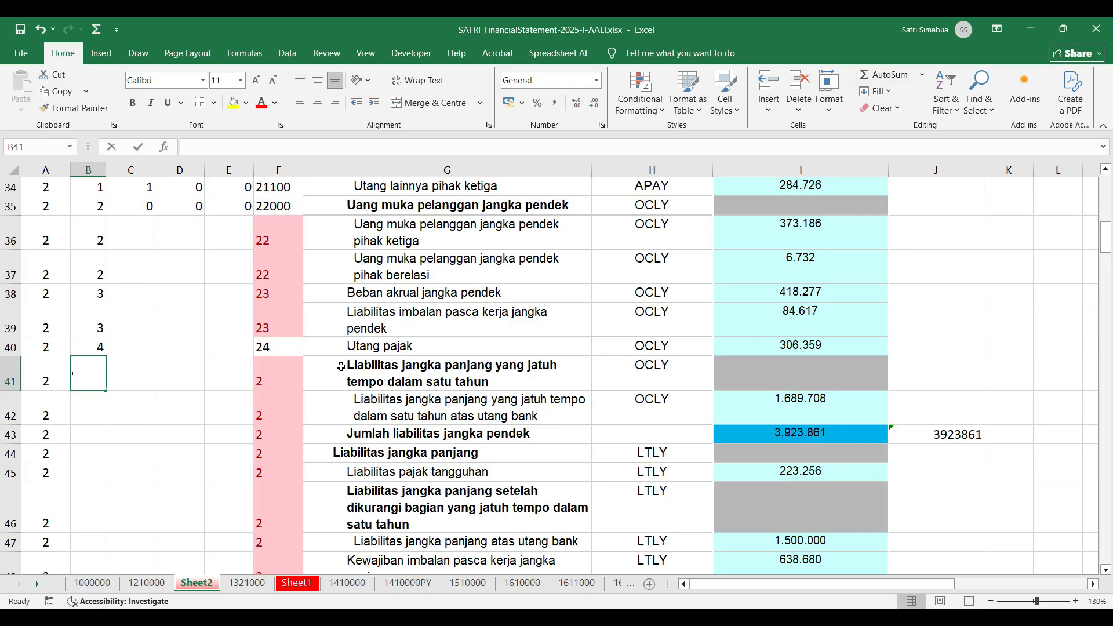
type("5")
key("Return")
type("5")
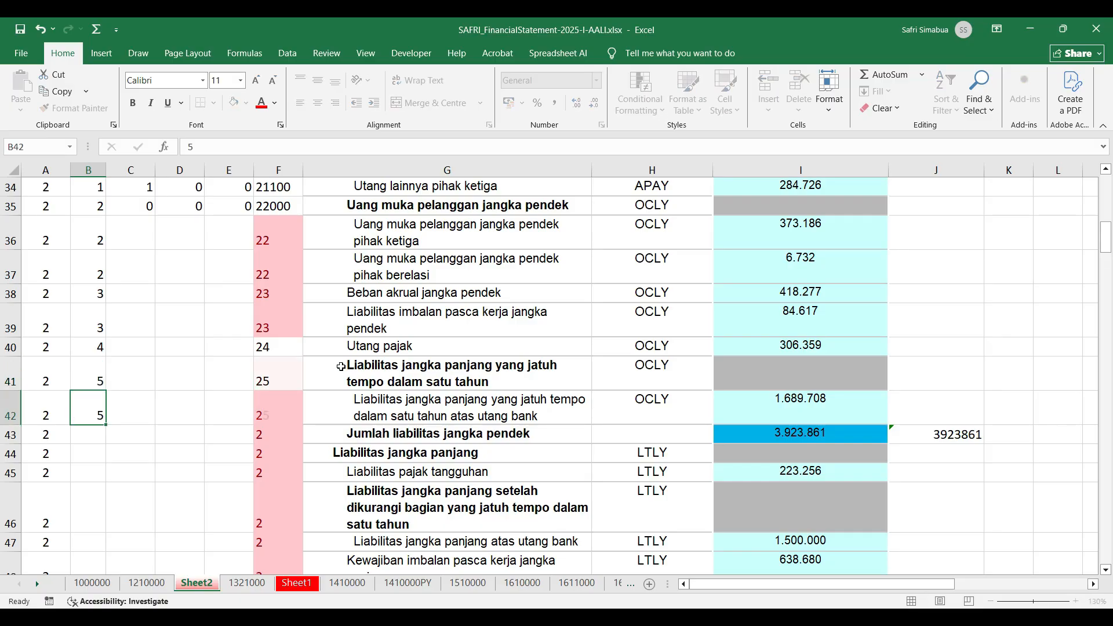
key("Return")
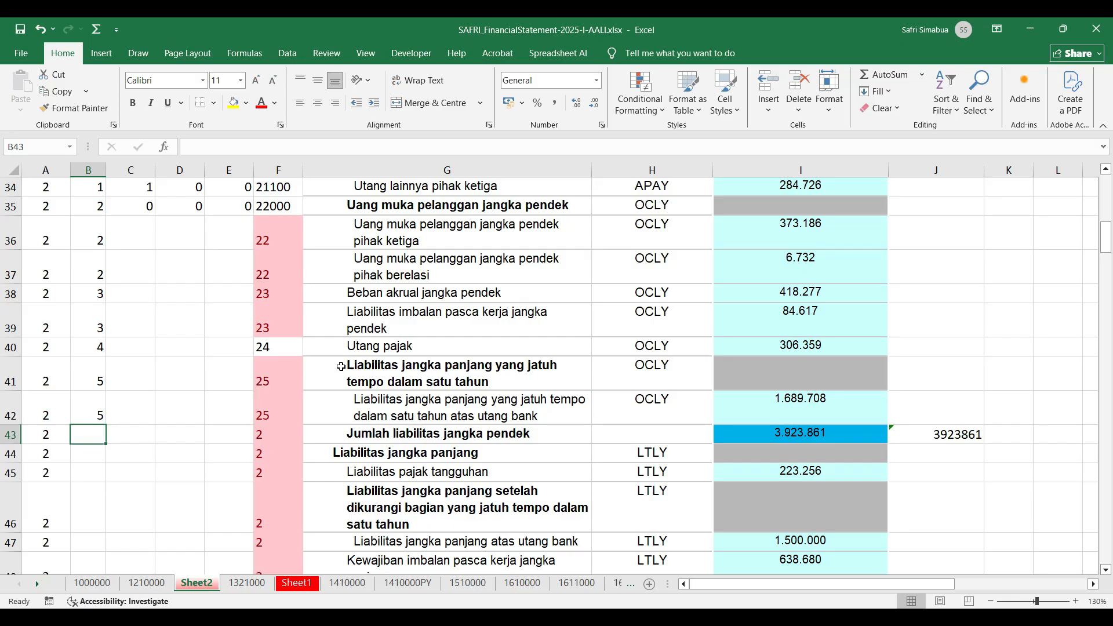
key("Return")
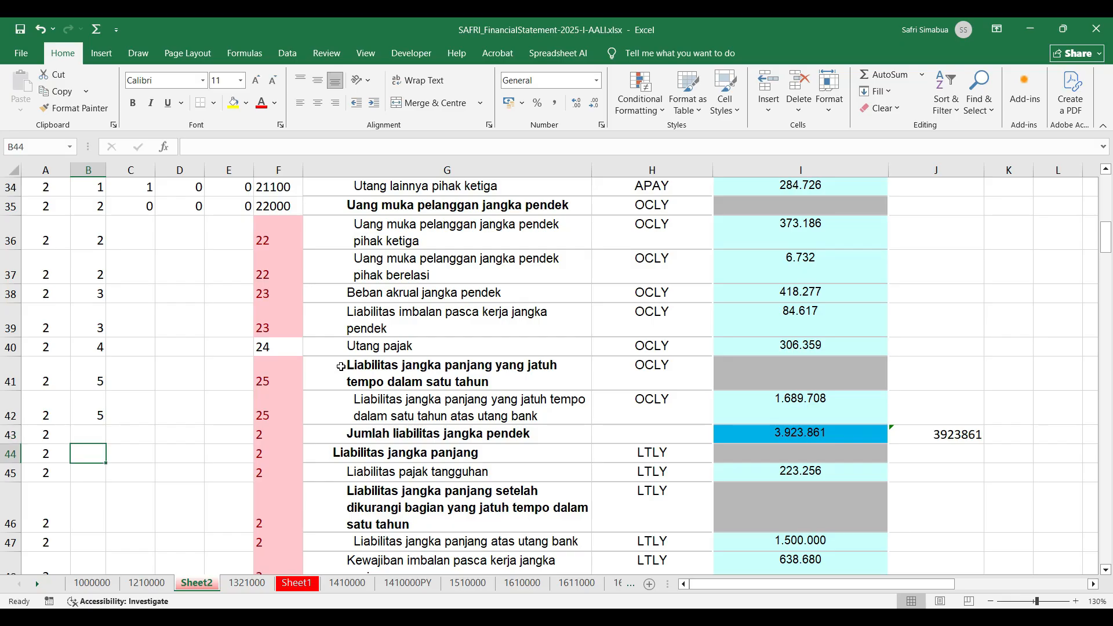
type("6")
key("Return")
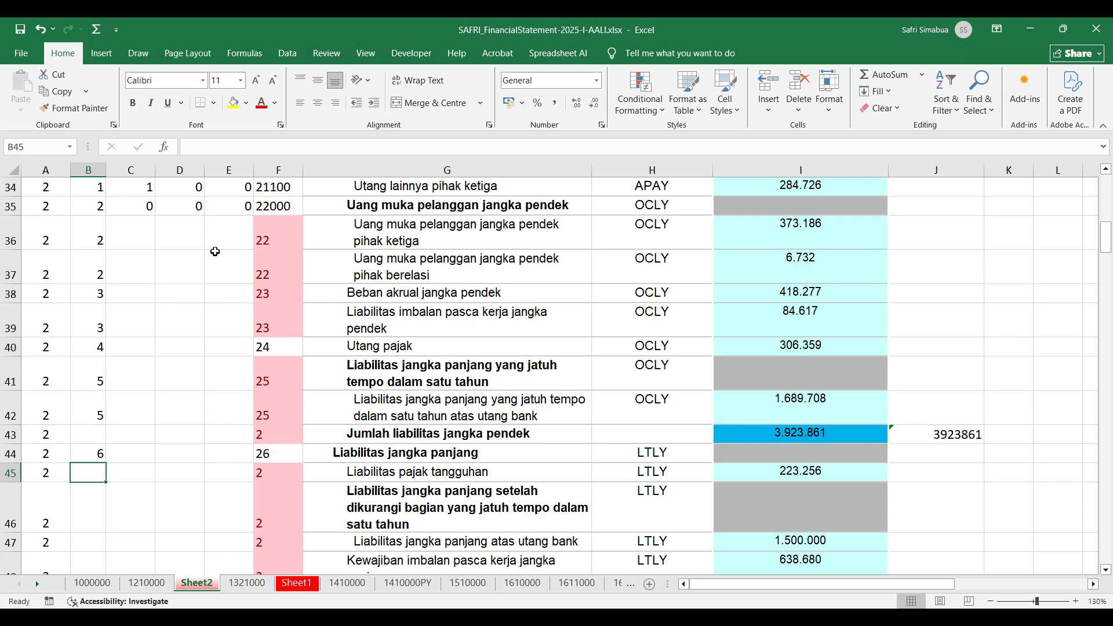
Step: Fill C36:E37 with 0 for the two "Uang muka pelanggan jangka pendek" sub-items
left_click(131, 237)
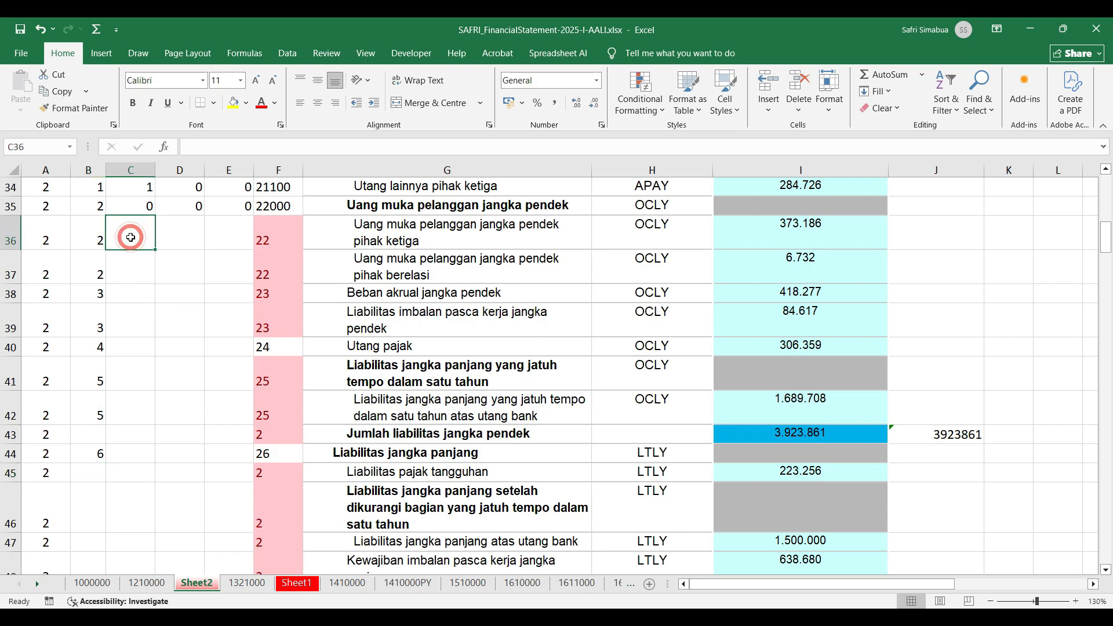
left_click_drag(134, 238, 234, 262)
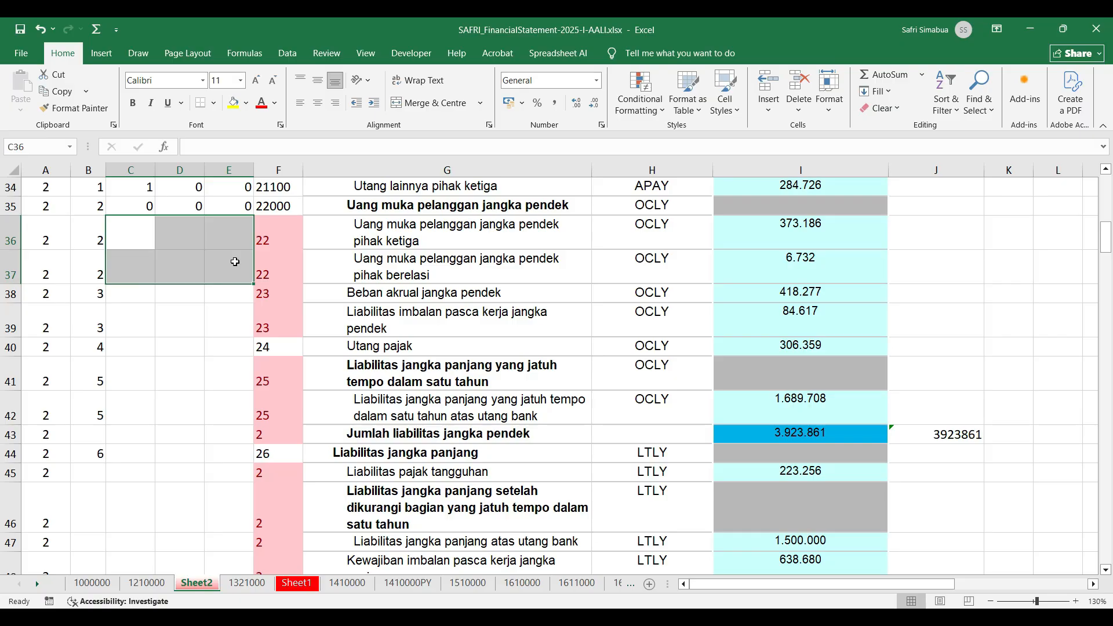
left_click_drag(134, 231, 246, 268)
type("0")
key("ctrl+Return")
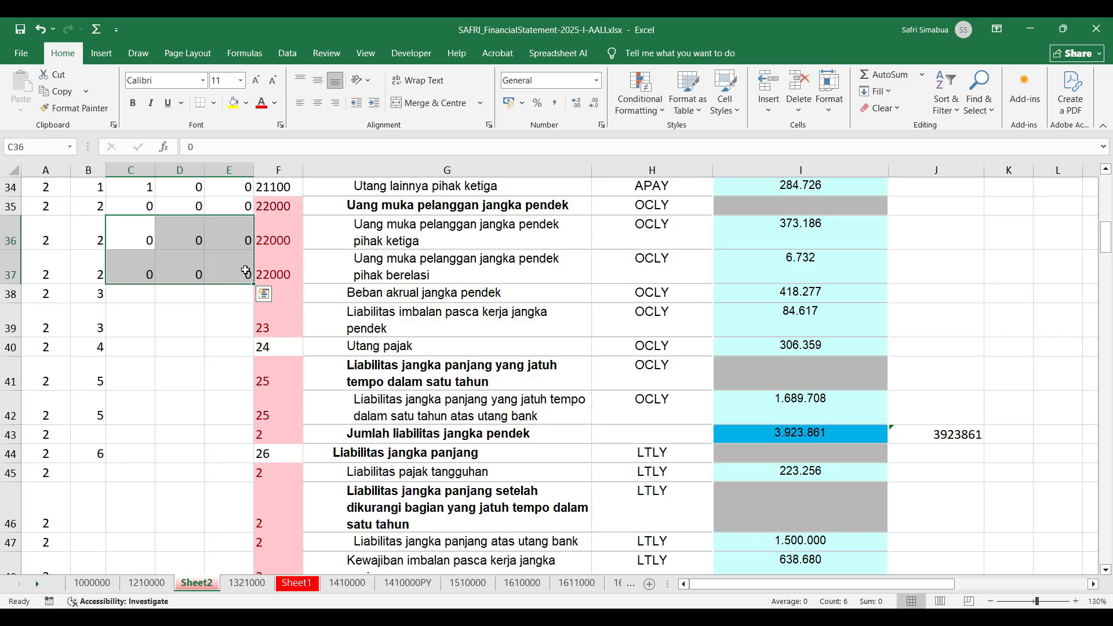
Step: Set the third code digits to 1 in C36 and 2 in C37 to distinguish the "pihak ketiga" and "pihak berelasi" sub-items
left_click(151, 240)
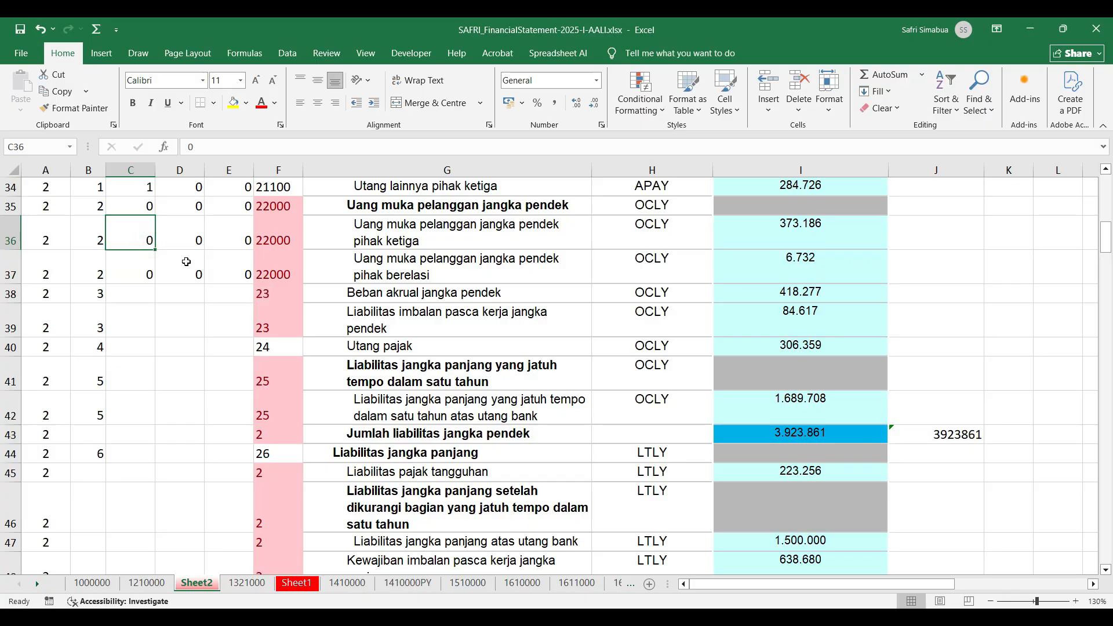
type("1")
key("Return")
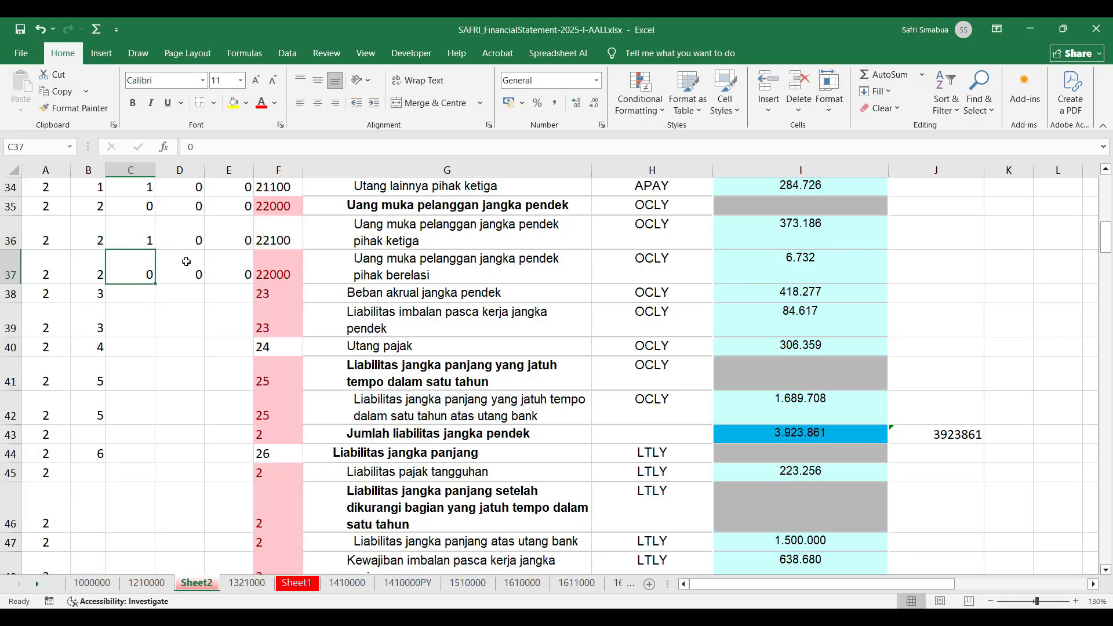
type("2")
key("Return")
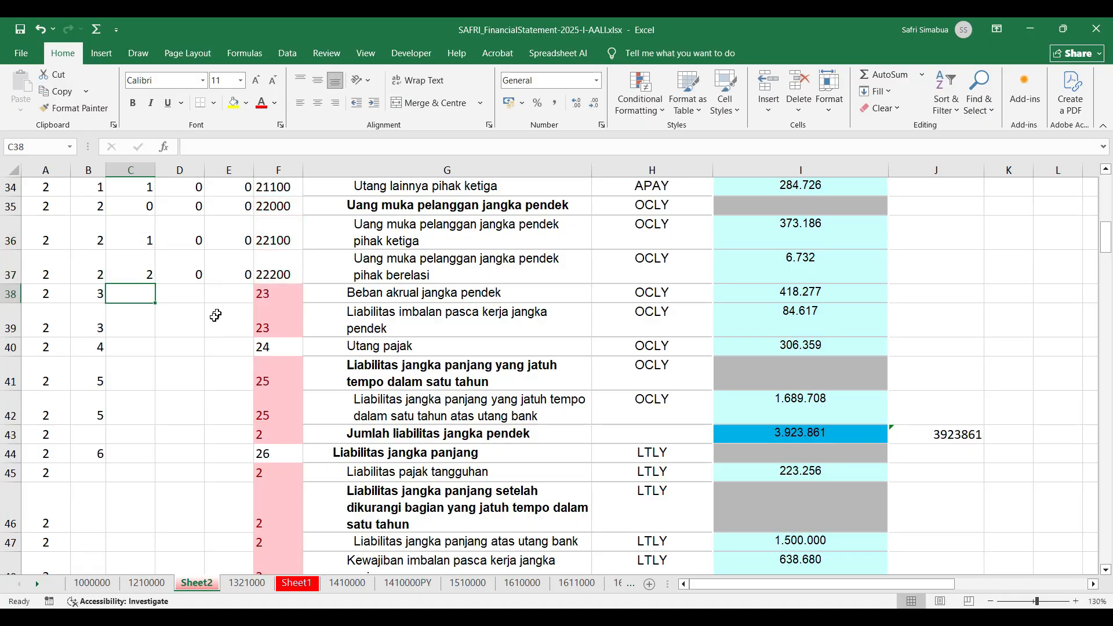
Step: Fill C38:E39 with 0 for "Beban akrual jangka pendek" and "Liabilitas imbalan pasca kerja jangka pendek"
left_click_drag(142, 293, 223, 310)
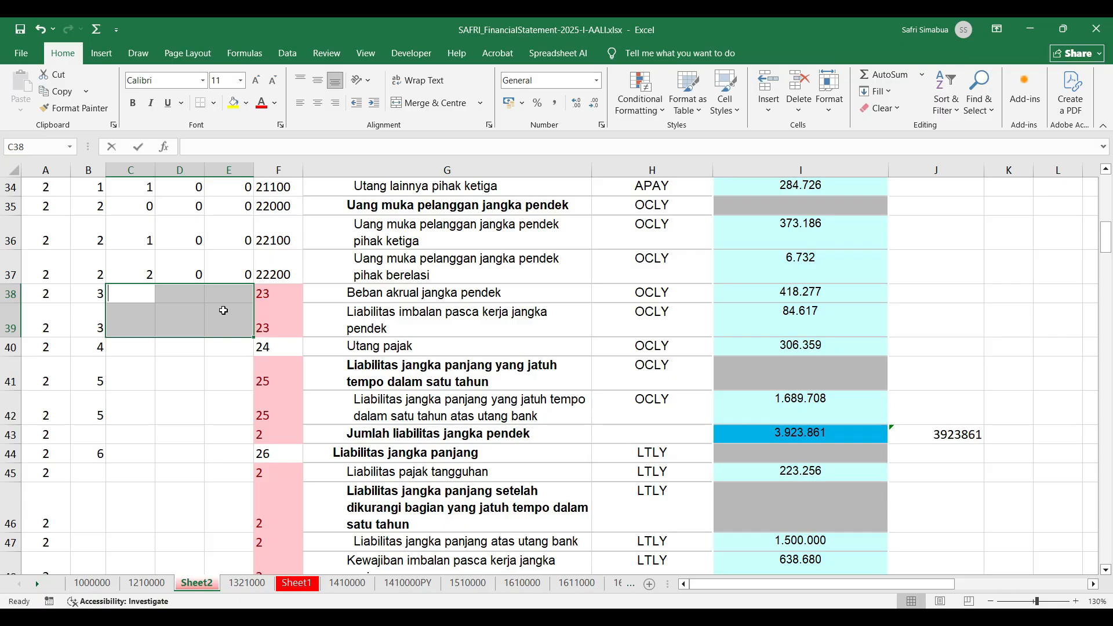
type("0")
key("ctrl+Return")
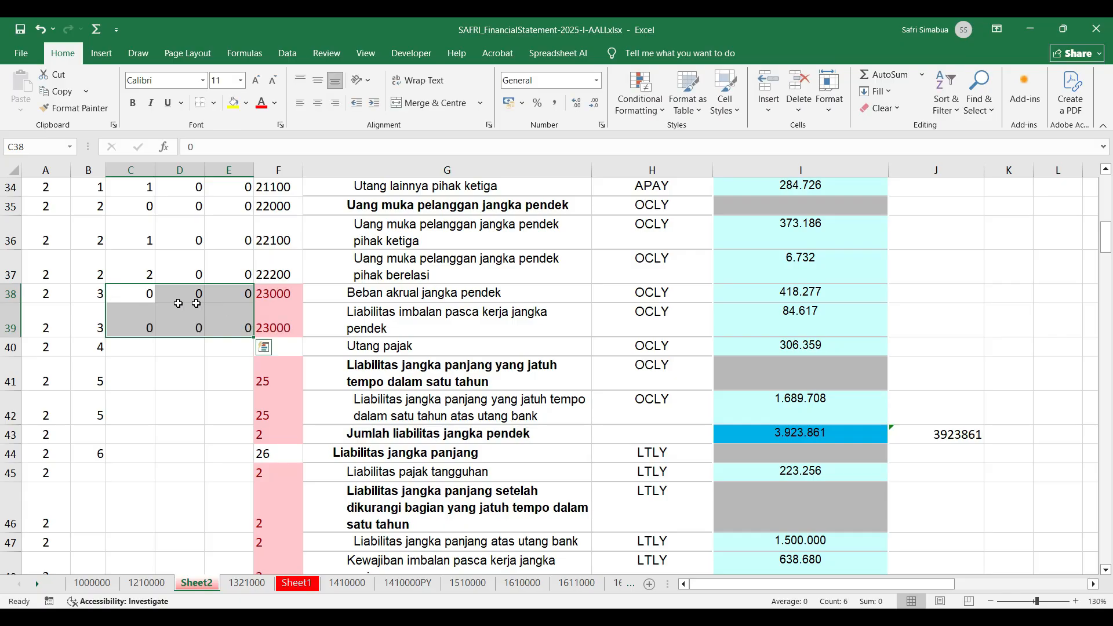
Step: Set the third code digits to 1 in C38 and 2 in C39 for the accrual and post-employment liability lines
left_click(147, 298)
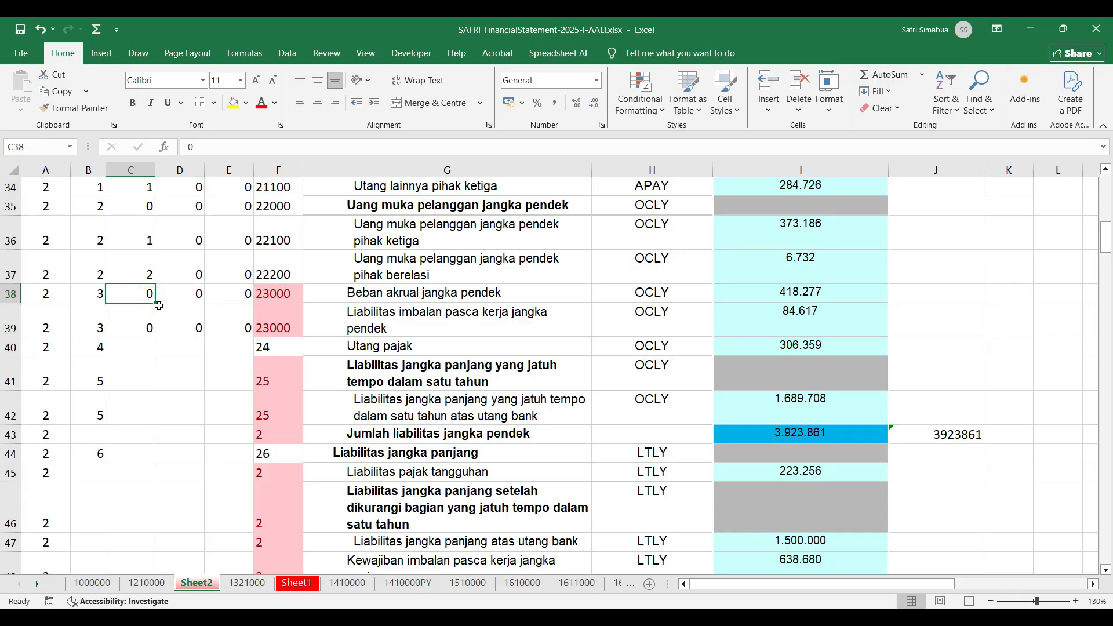
type("1")
key("Return")
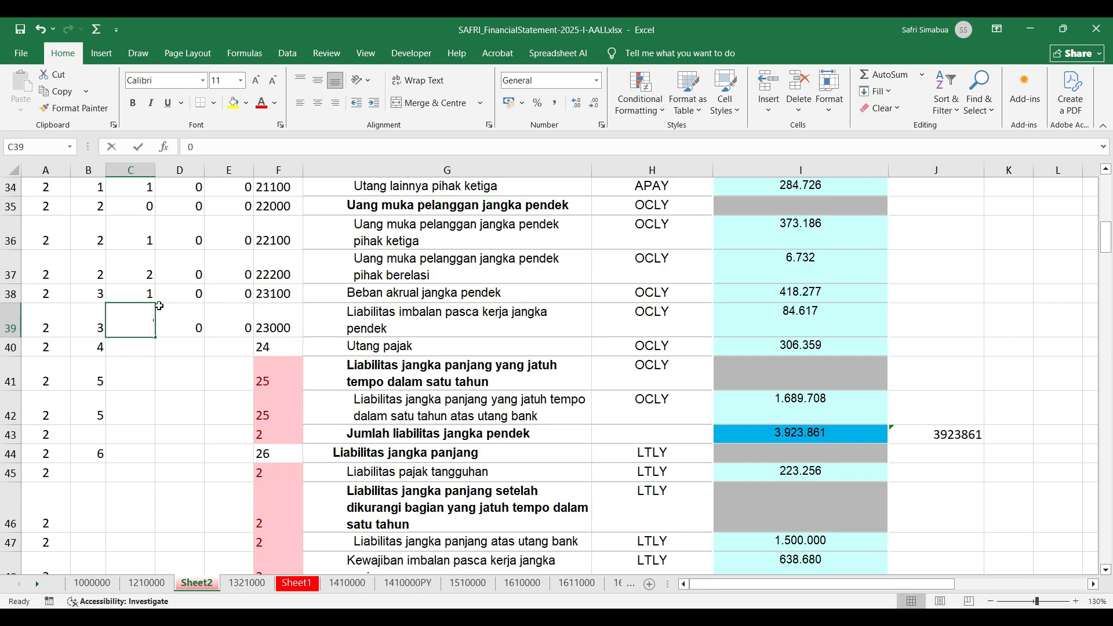
type("2")
key("Return")
Step: Set the second code digit in B39 to 4 and reset the third digits in C38 and C39 to 0
key("Up")
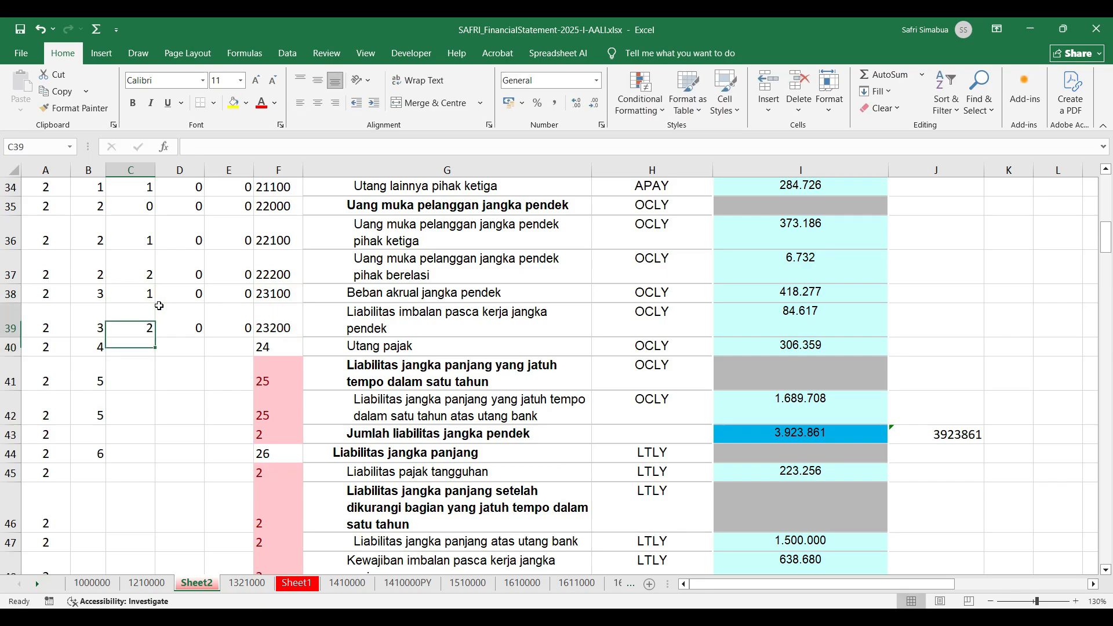
key("Left")
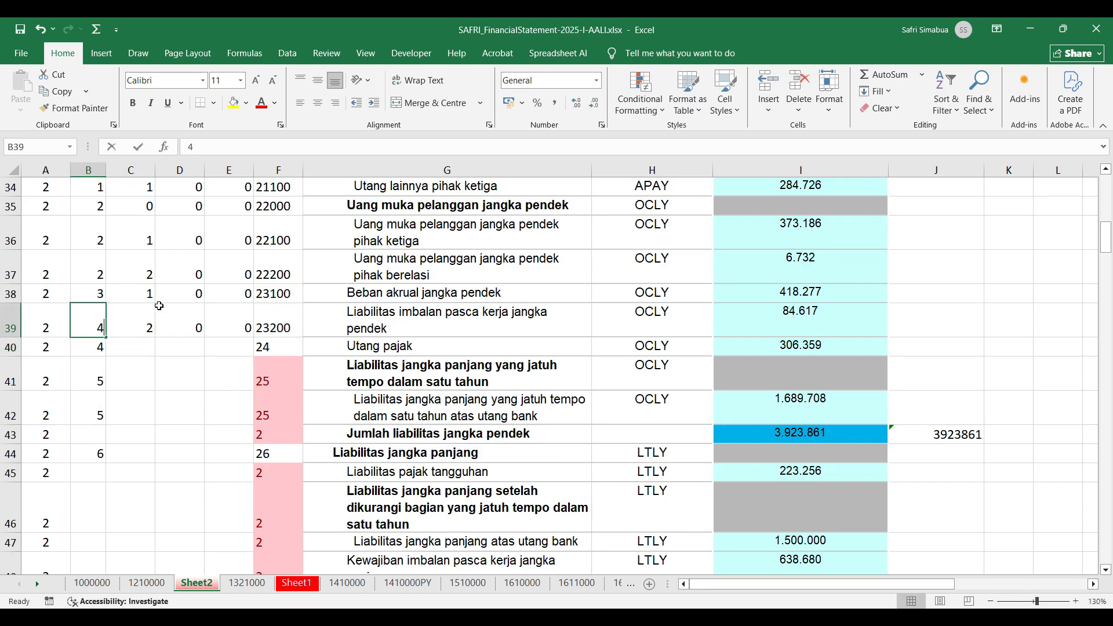
type("4")
key("Right")
type("0")
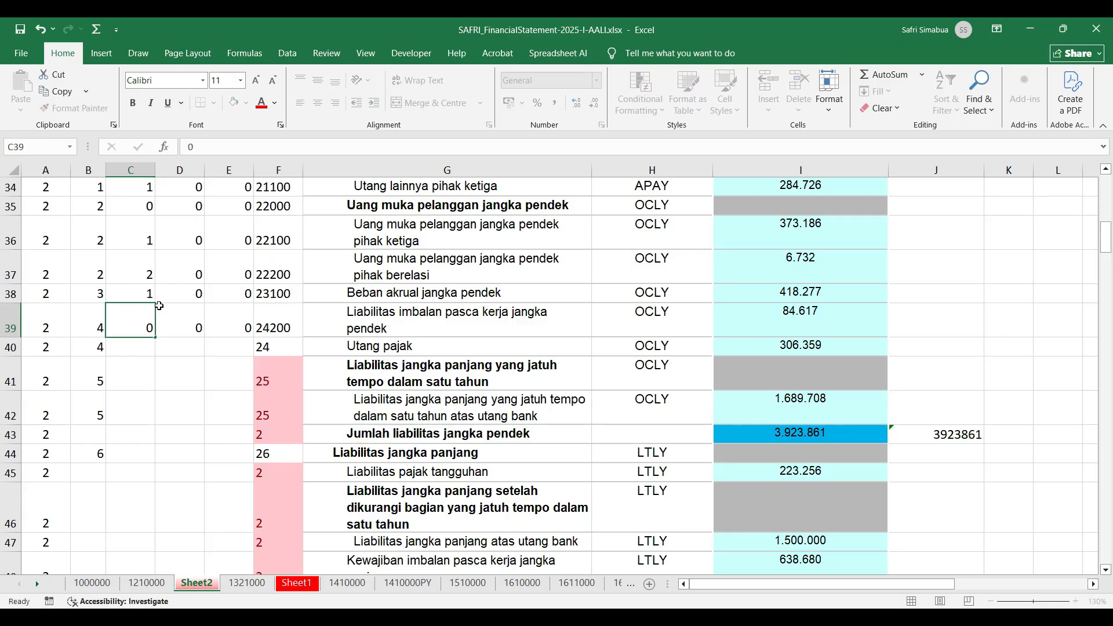
key("Right")
key("Up")
key("Left")
type("0")
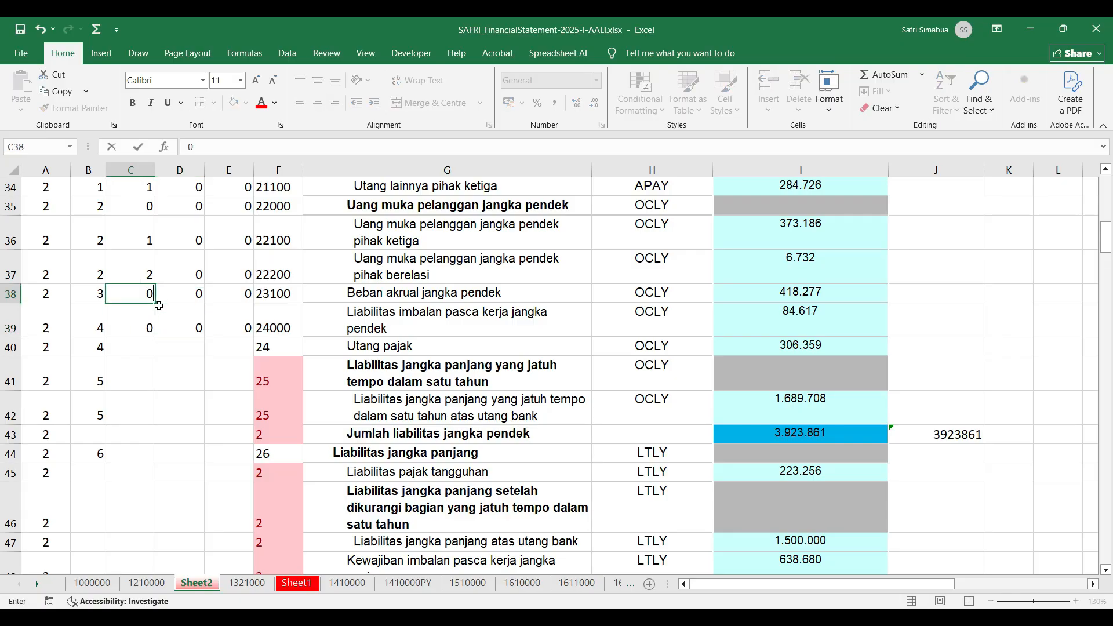
key("Down")
Step: Code the "Utang pajak" line with second digit 5 in B40 and 0 in C40:E40
key("Down")
key("Left")
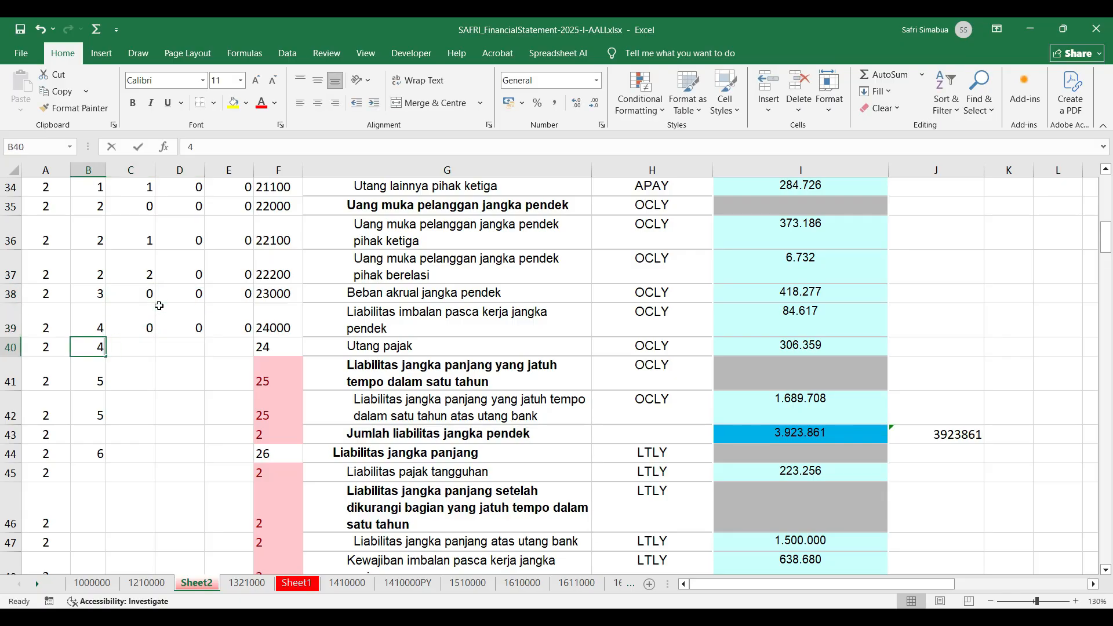
type("5")
key("Right")
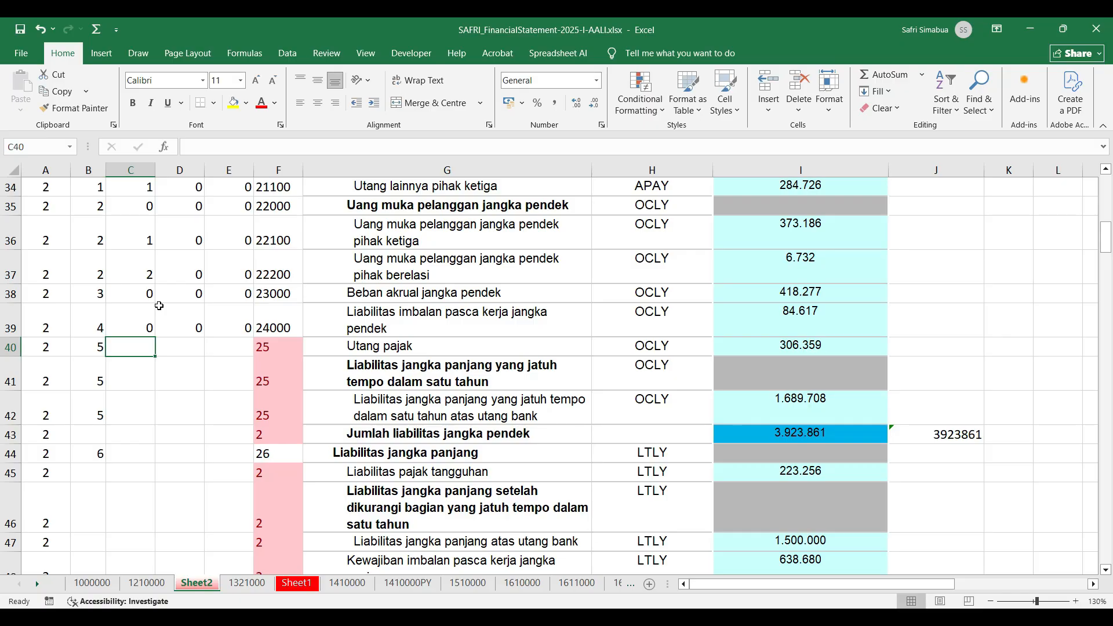
type("0")
key("Right")
type("0")
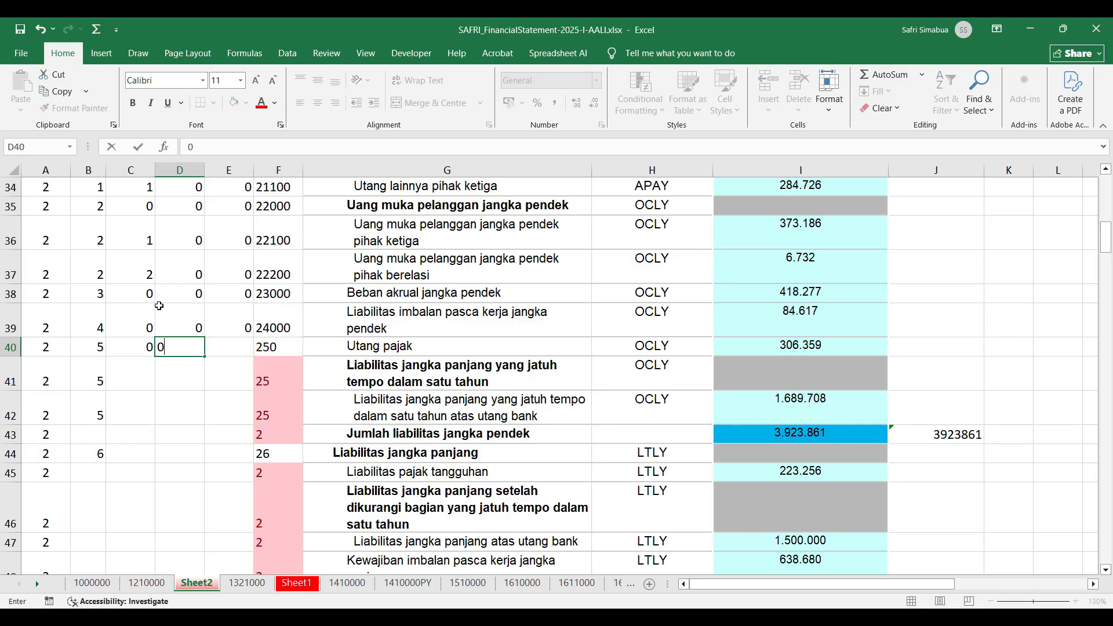
key("Right")
type("0")
key("Down")
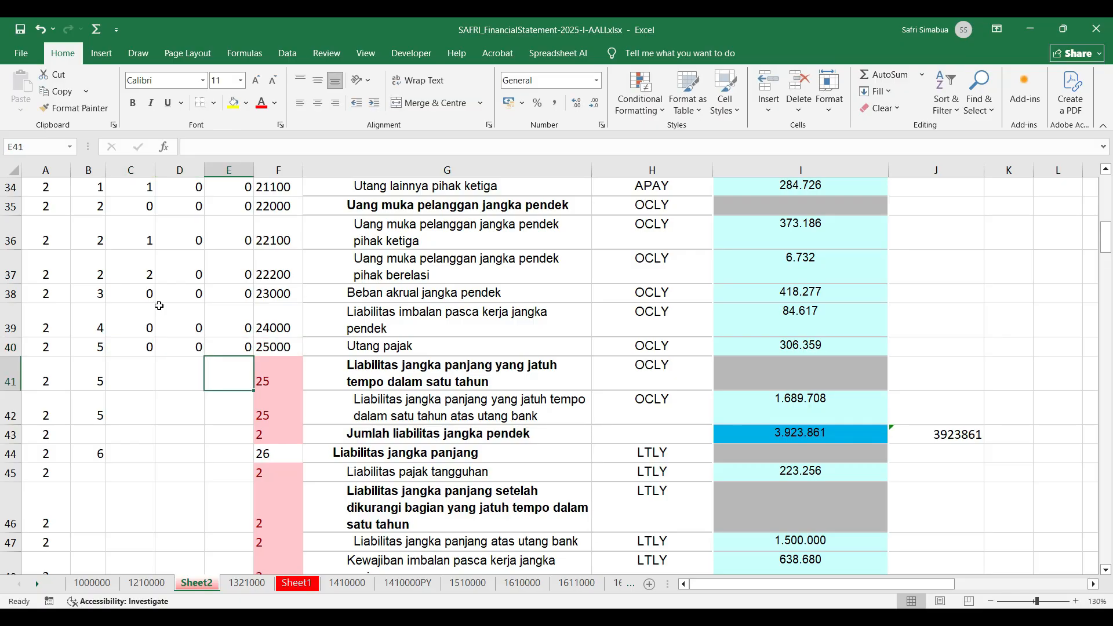
Step: Renumber the second code digits to 6 in B41 and B42 and to 7 in B44
key("Left")
key("Left")
key("Left")
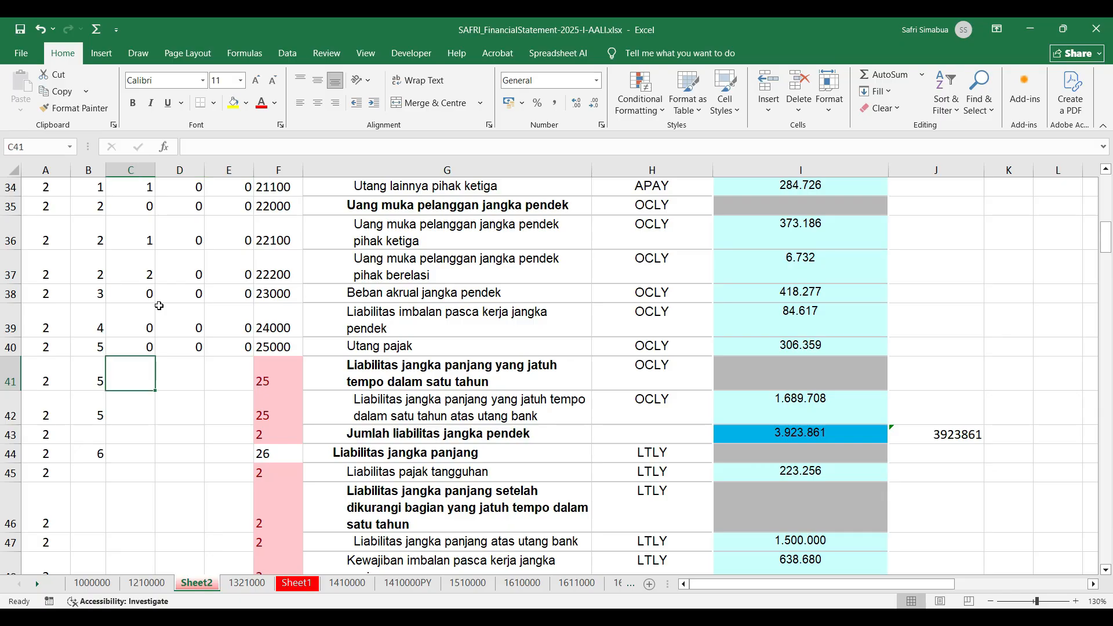
type("6")
key("Return")
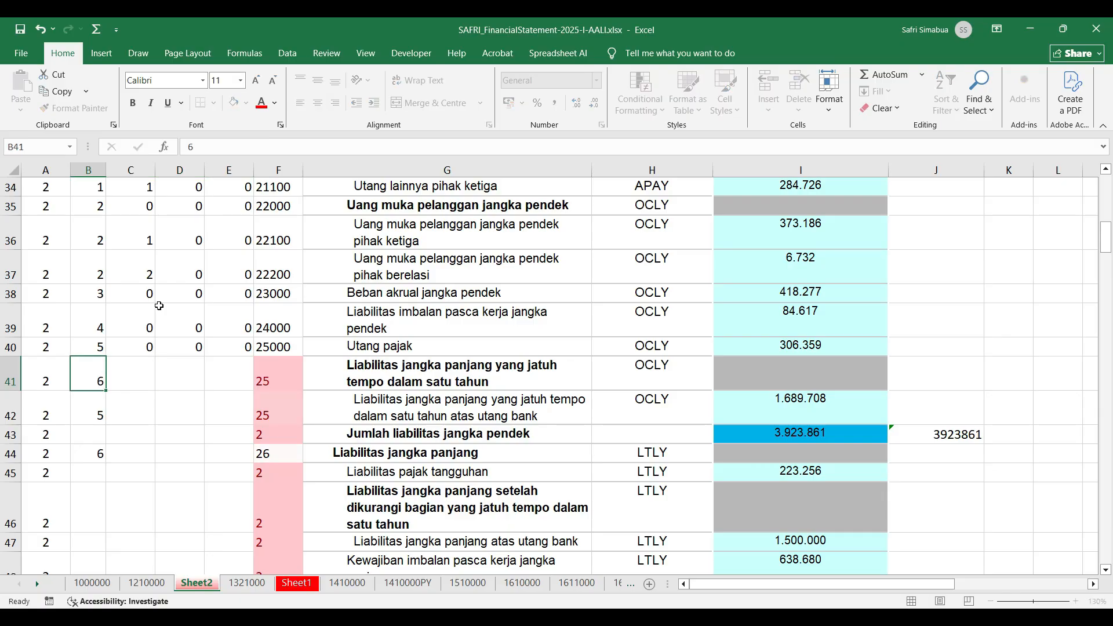
type("6")
key("Return")
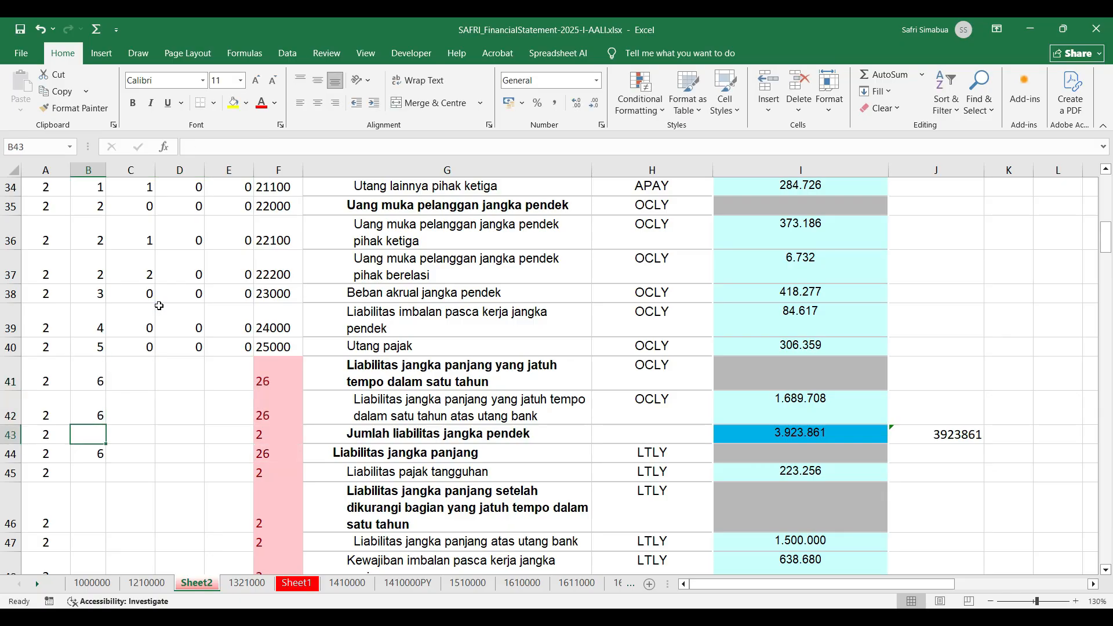
key("Return")
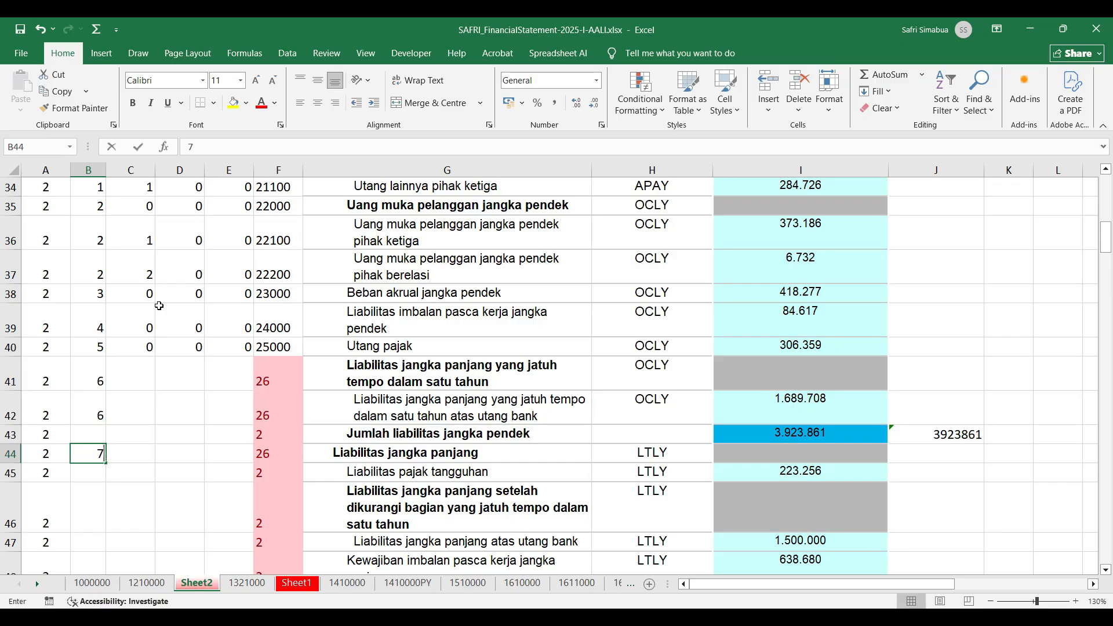
type("7")
Step: Fill C41:E42 with 0 for the two "Liabilitas jangka panjang yang jatuh tempo dalam satu tahun" lines
key("Right")
key("Up")
key("Up")
key("Up")
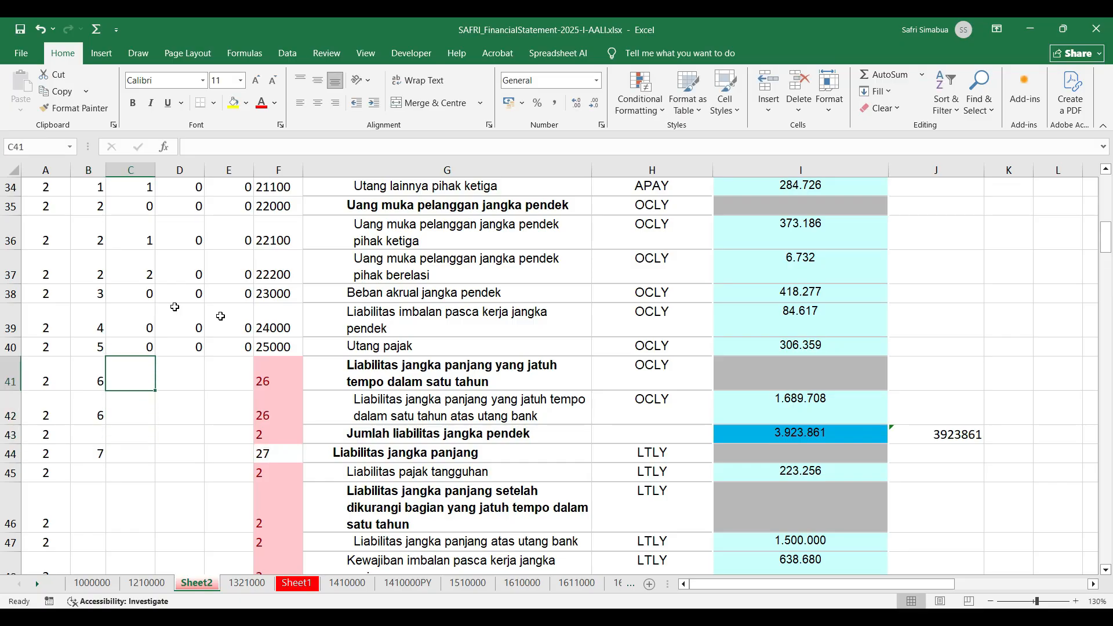
left_click_drag(136, 375, 229, 399)
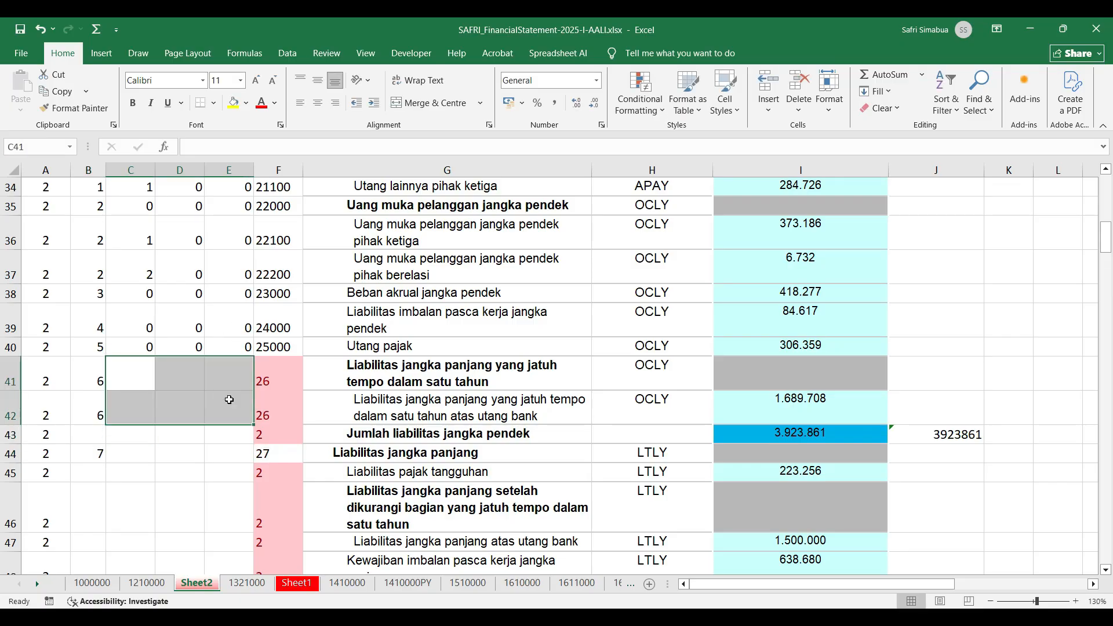
type("0")
key("ctrl+Return")
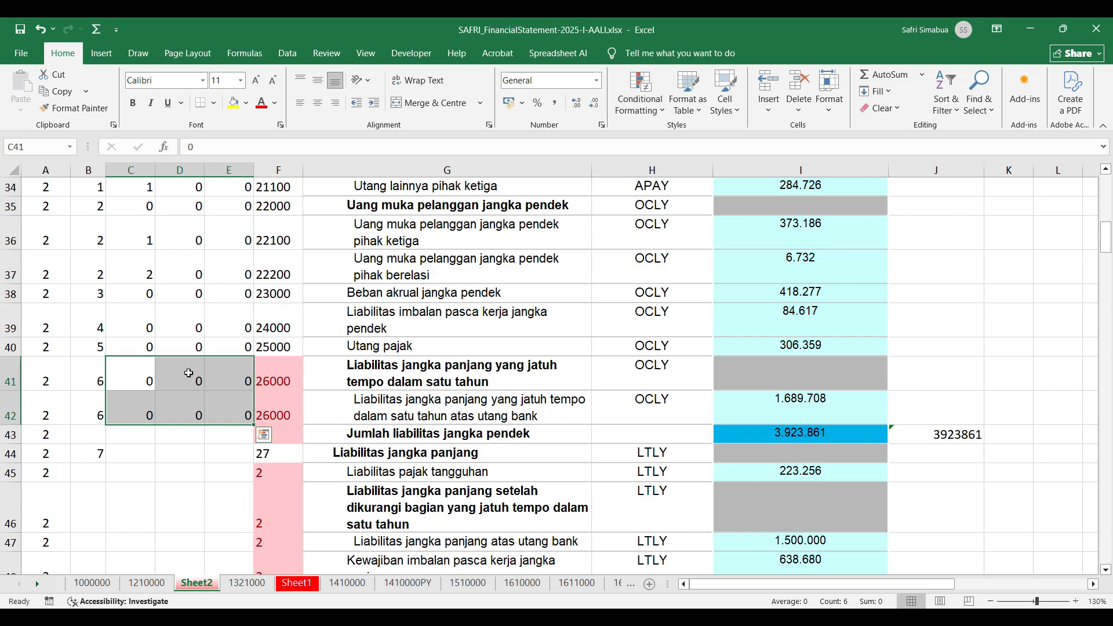
Step: Set the fourth code digit in D42 to 1 to distinguish the "atas utang bank" sub-item from its heading
left_click(188, 373)
key("Left")
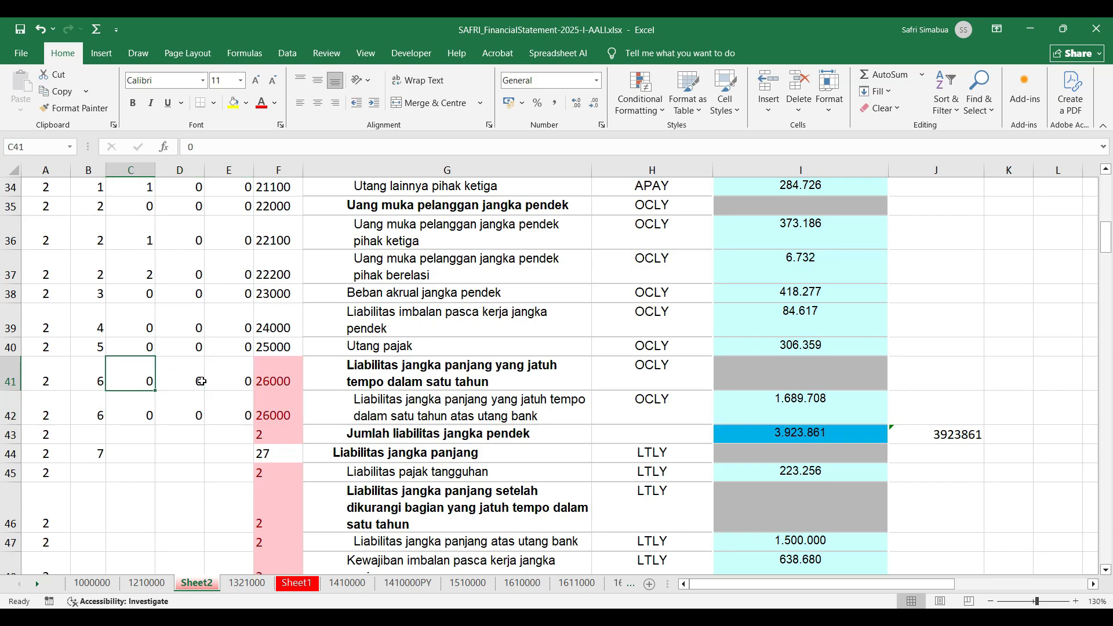
key("Right")
key("Down")
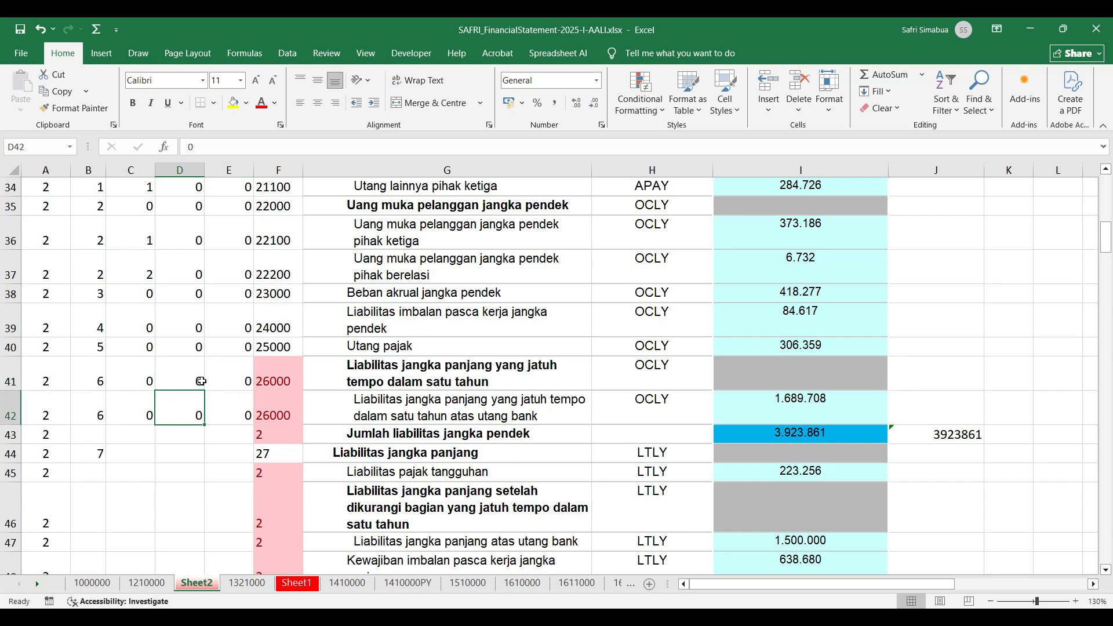
type("1")
key("Return")
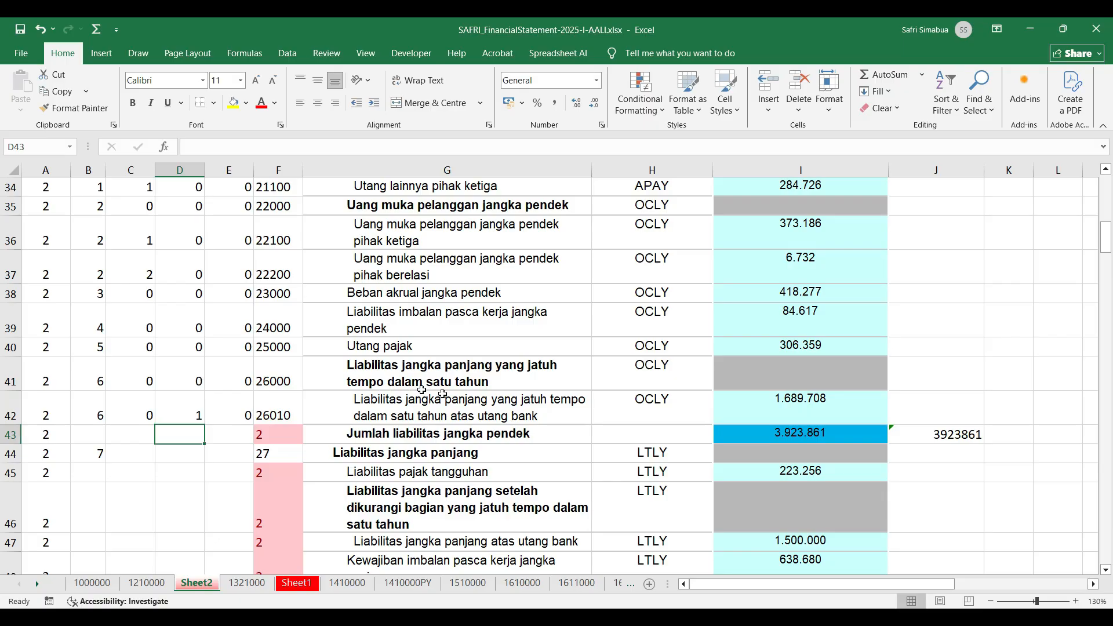
Step: Highlight the "Jumlah liabilitas jangka pendek" total label in G43 with yellow fill
left_click(454, 409)
left_click(355, 436)
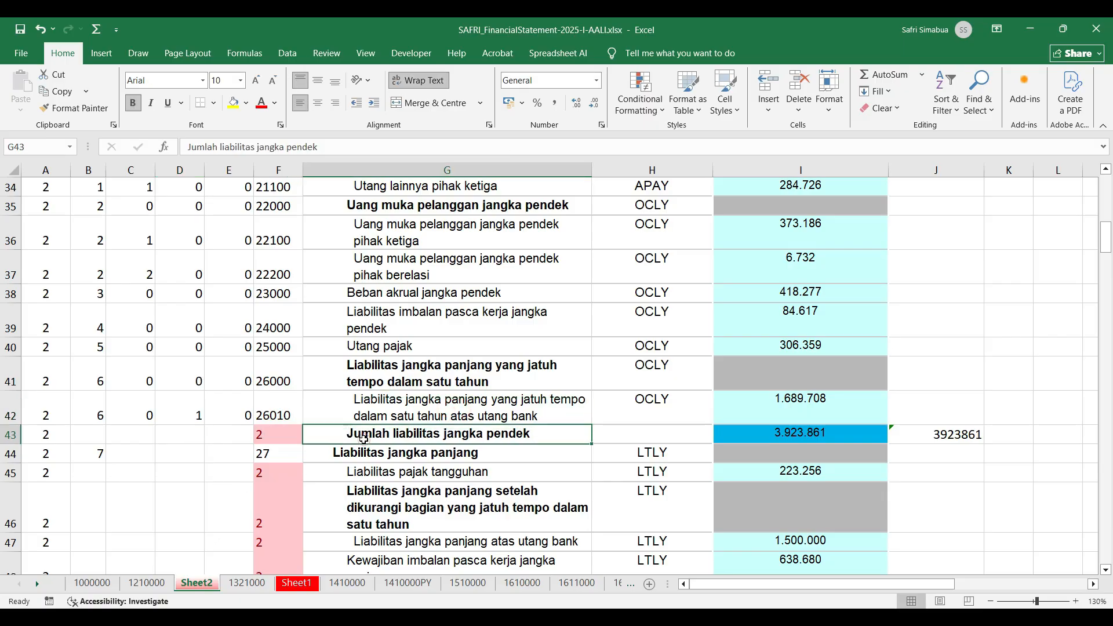
left_click(233, 104)
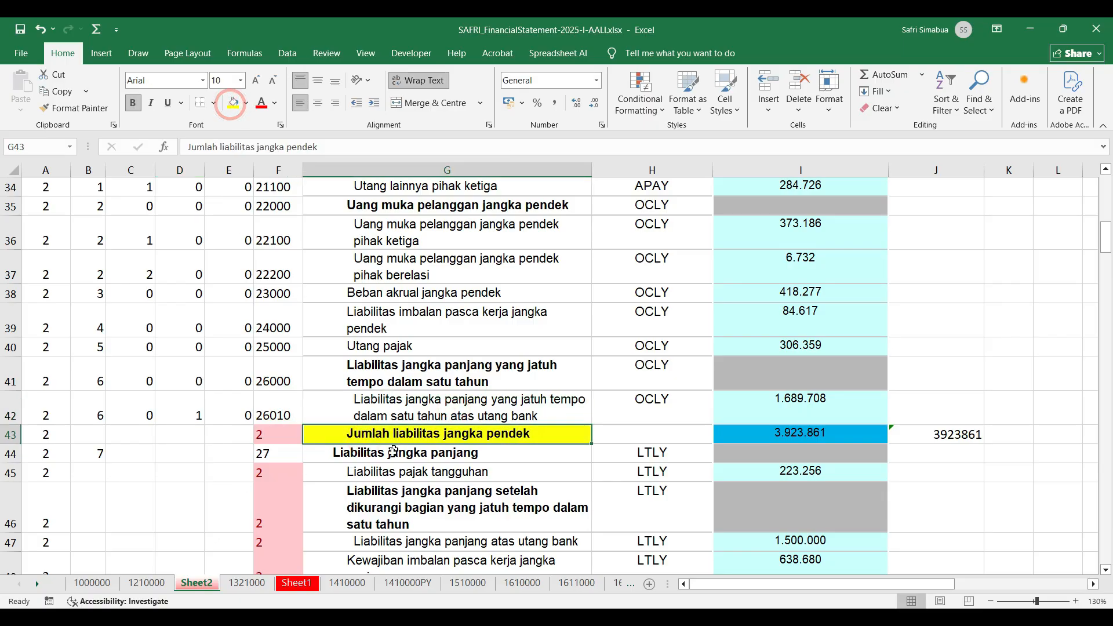
Step: Fill C44:E44 with 0 for the "Liabilitas jangka panjang" heading
scroll(390, 454, "down", 2)
left_click(128, 294)
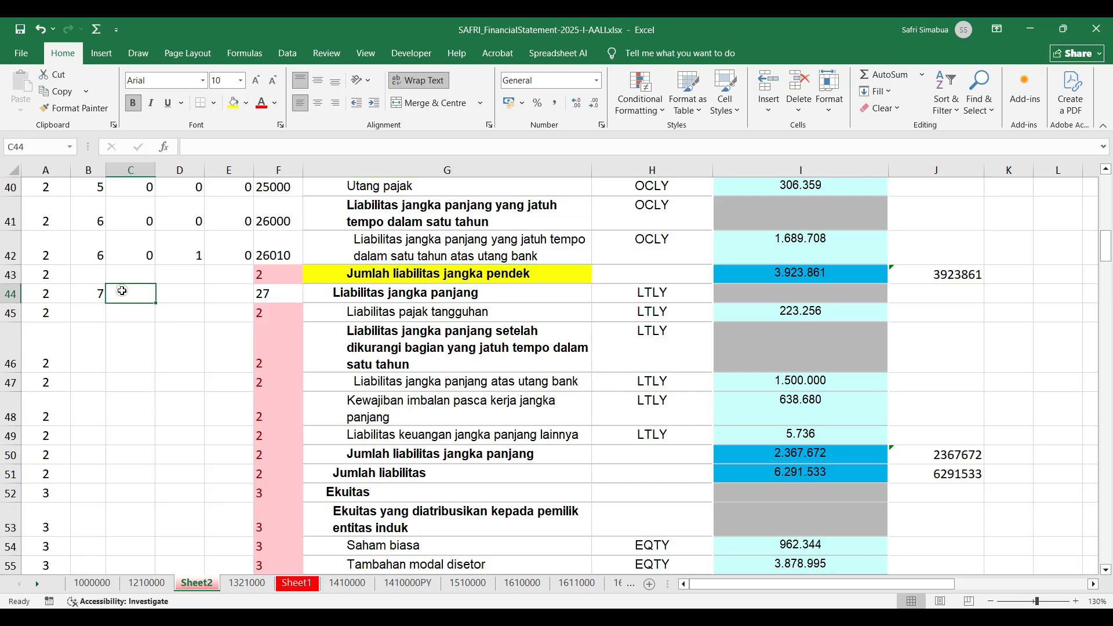
left_click(210, 347)
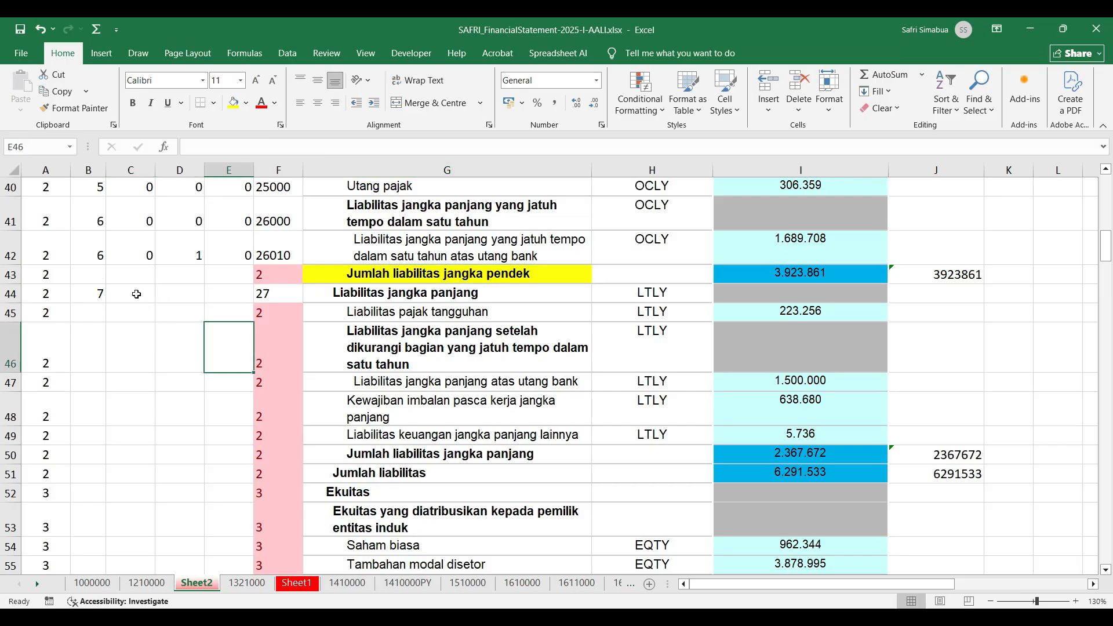
left_click_drag(138, 294, 225, 288)
type("0")
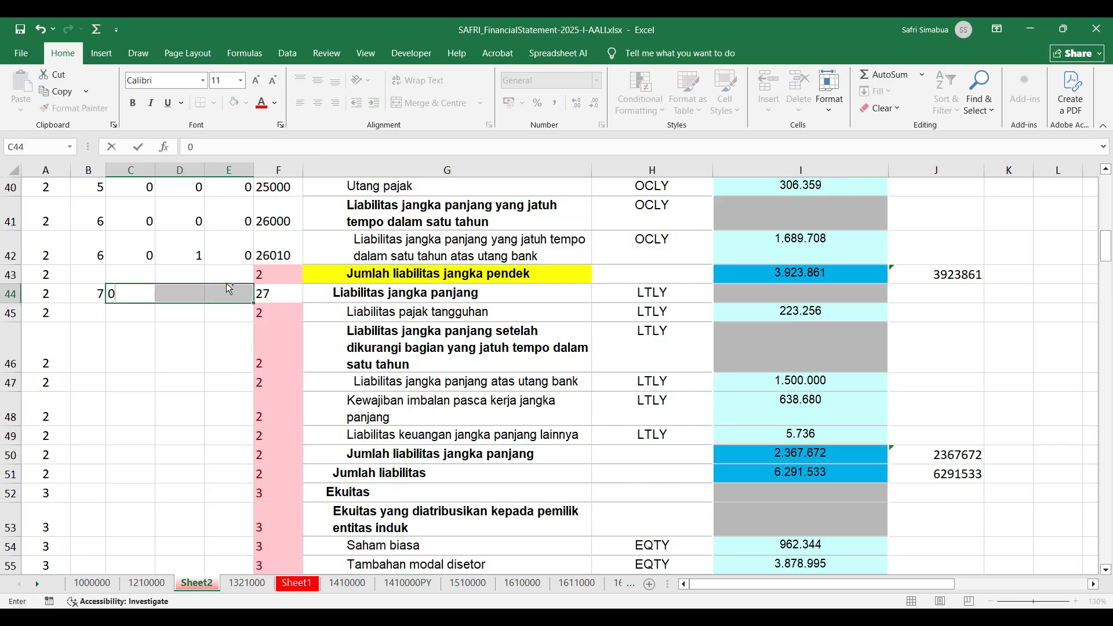
key("ctrl+Return")
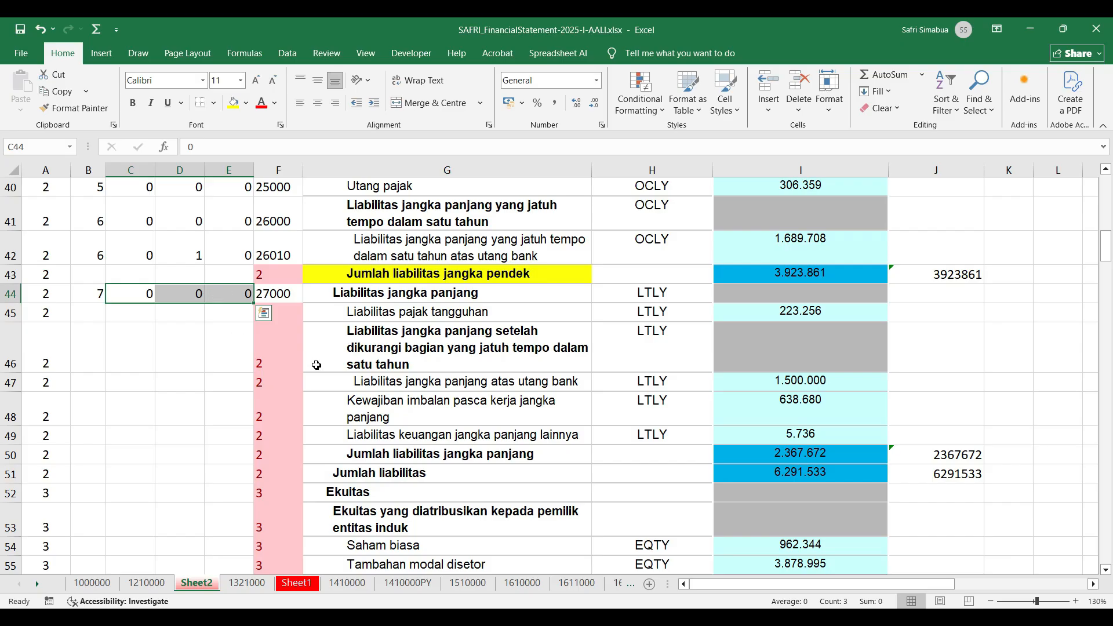
Step: Fill the second code digits in B45:B50 with 7 for the long-term liability rows
left_click(310, 363)
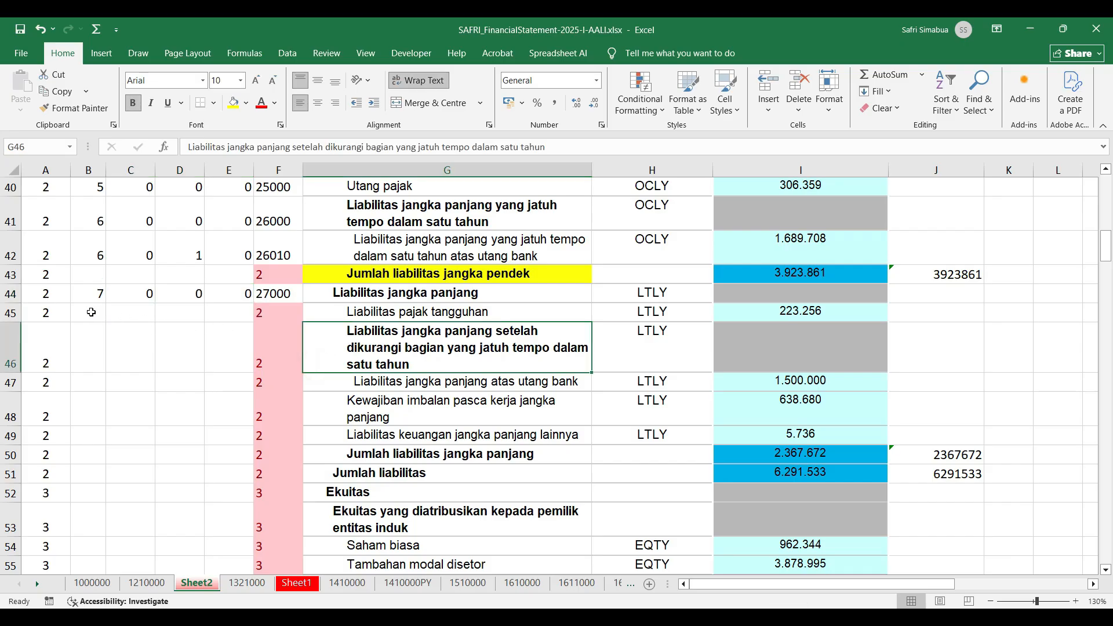
left_click_drag(94, 313, 88, 443)
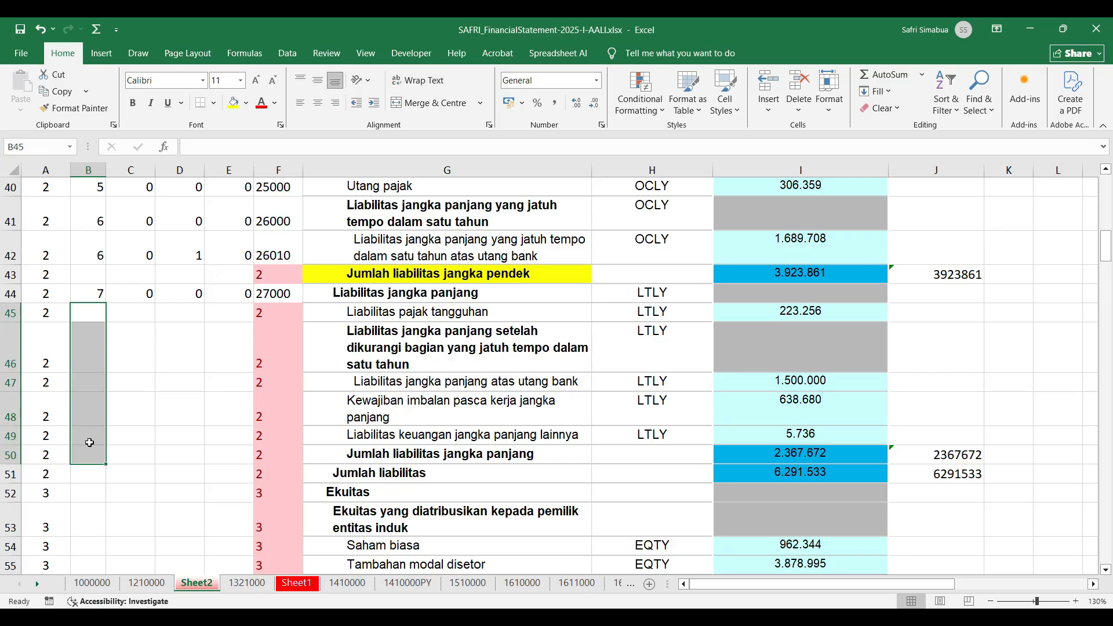
type("7")
key("ctrl+Return")
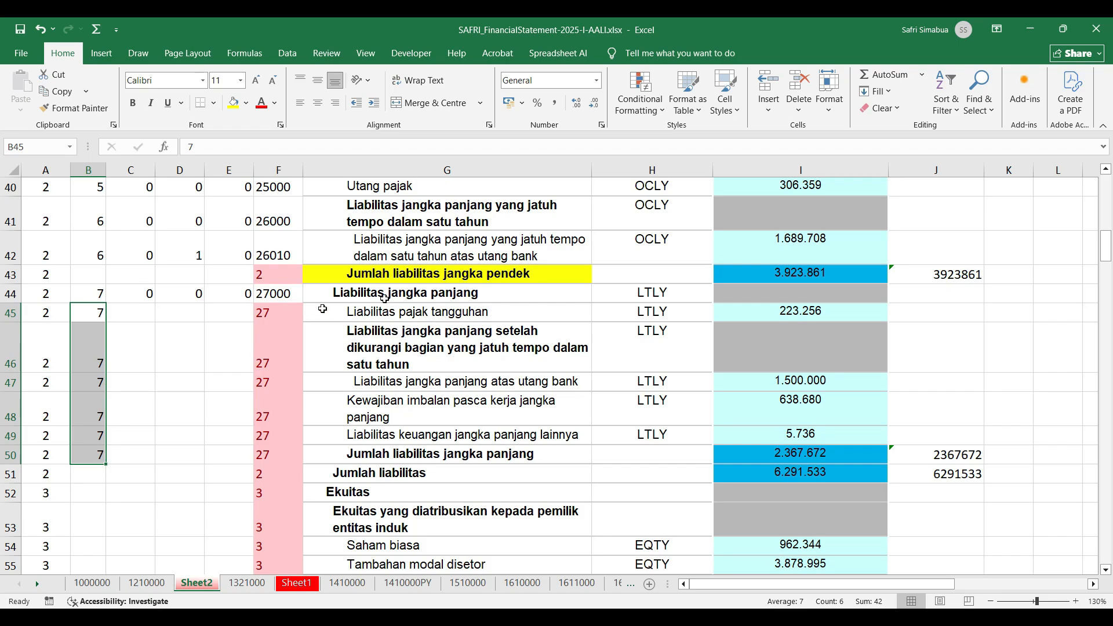
Step: Set the third code digits of the long-term liability lines to 1 in C45, 2 in C46 and C47, 3 in C48 and 4 in C49
left_click(142, 317)
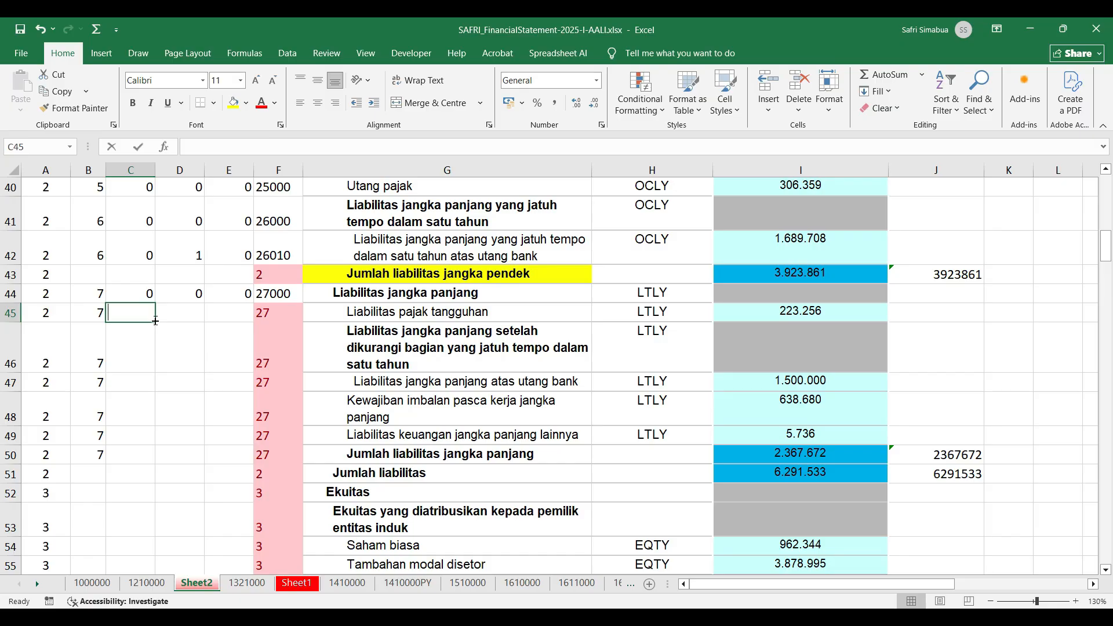
type("1")
left_click(261, 365)
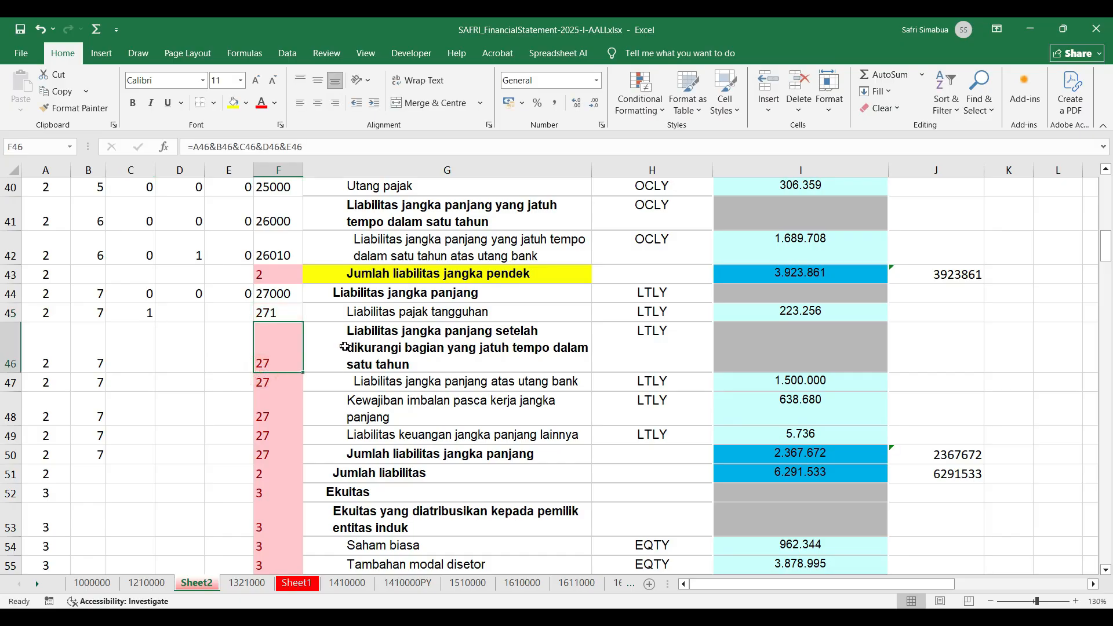
left_click(140, 355)
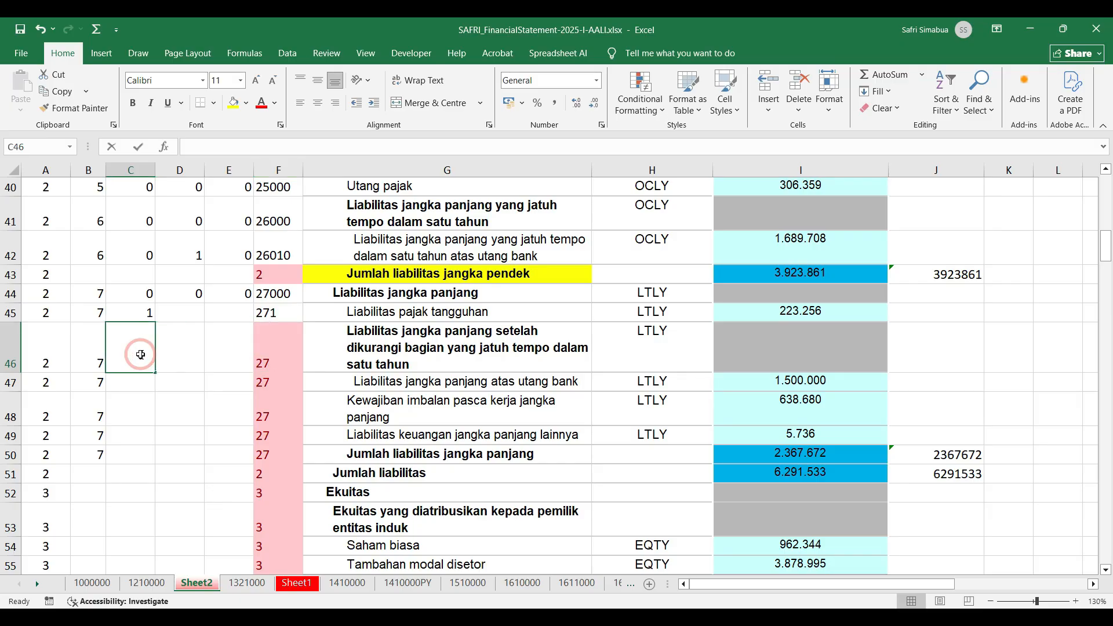
type("2")
left_click(135, 384)
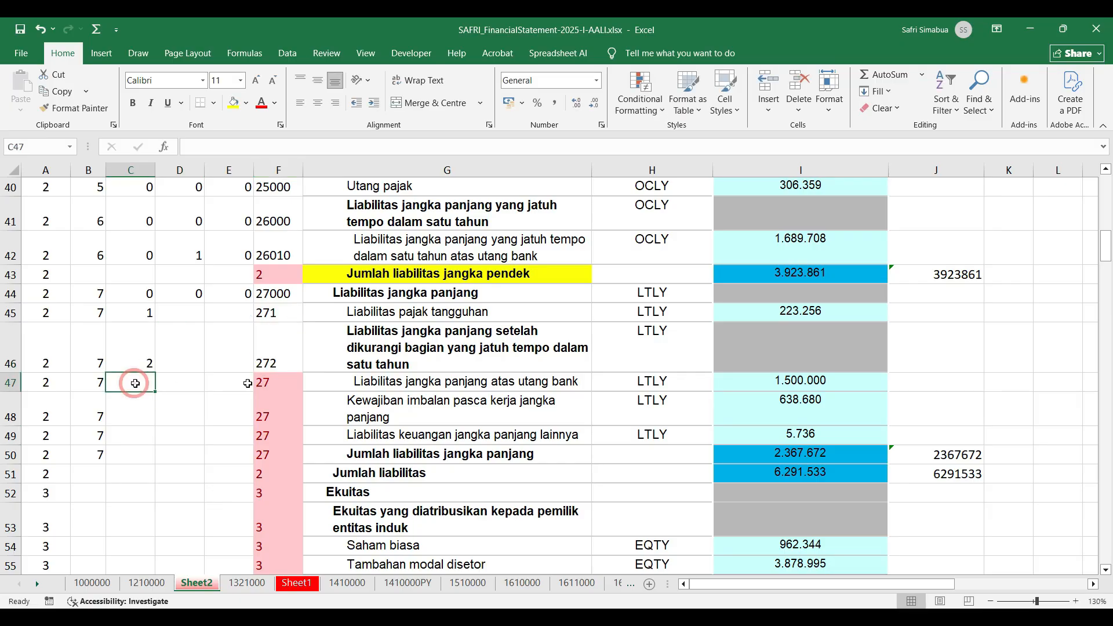
type("2")
left_click(145, 427)
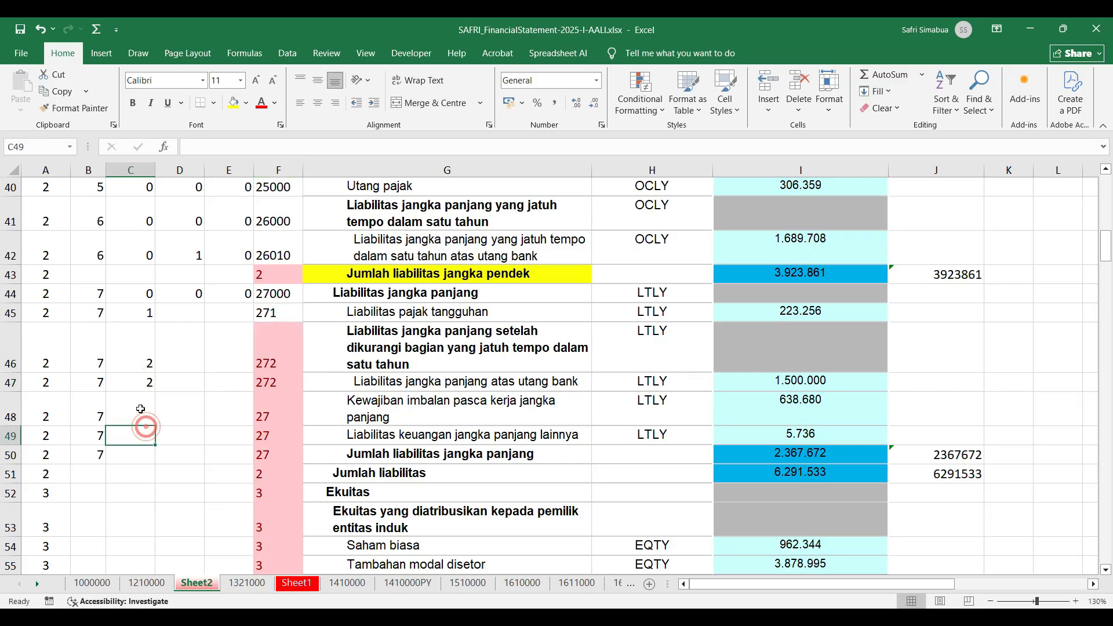
left_click(141, 409)
type("3")
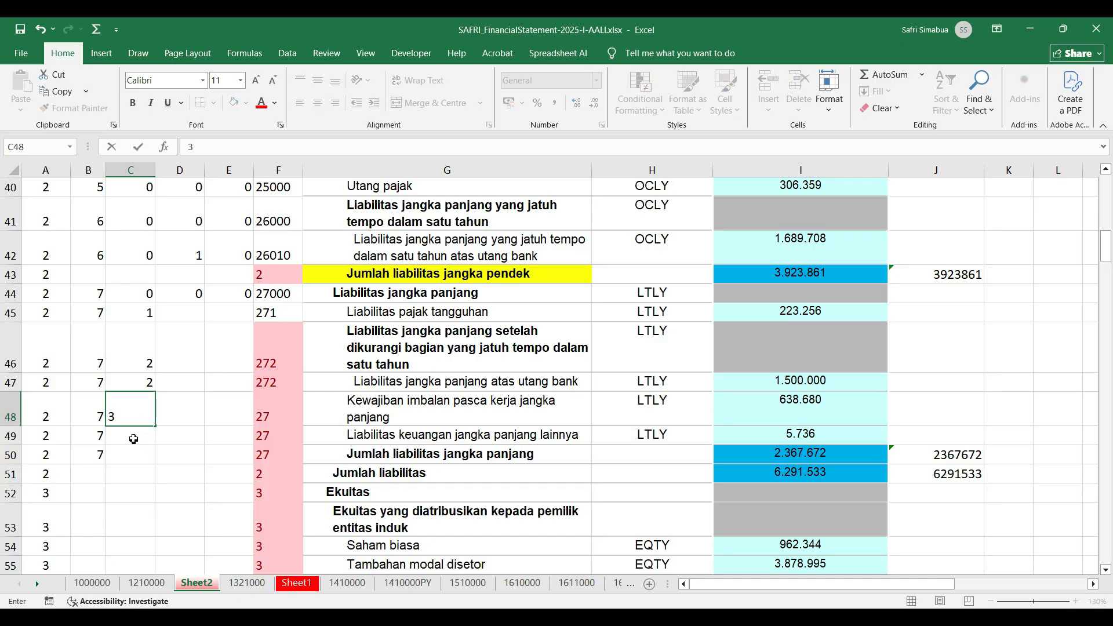
left_click(134, 439)
type("4")
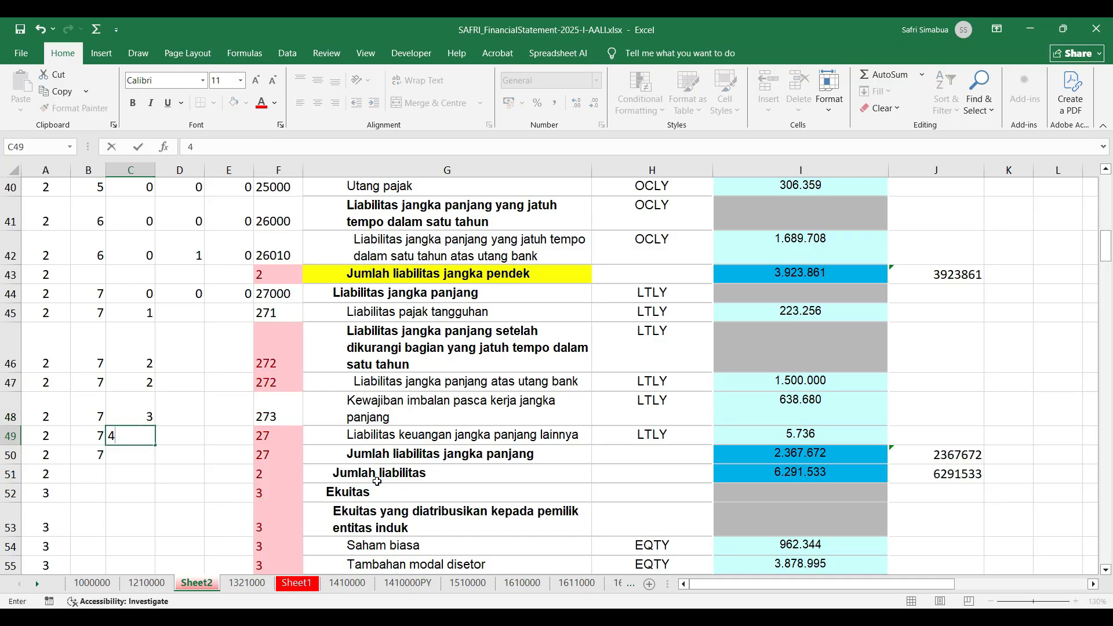
Step: Highlight the "Jumlah liabilitas jangka panjang" total label in G50 with yellow fill
left_click(376, 480)
left_click(352, 454)
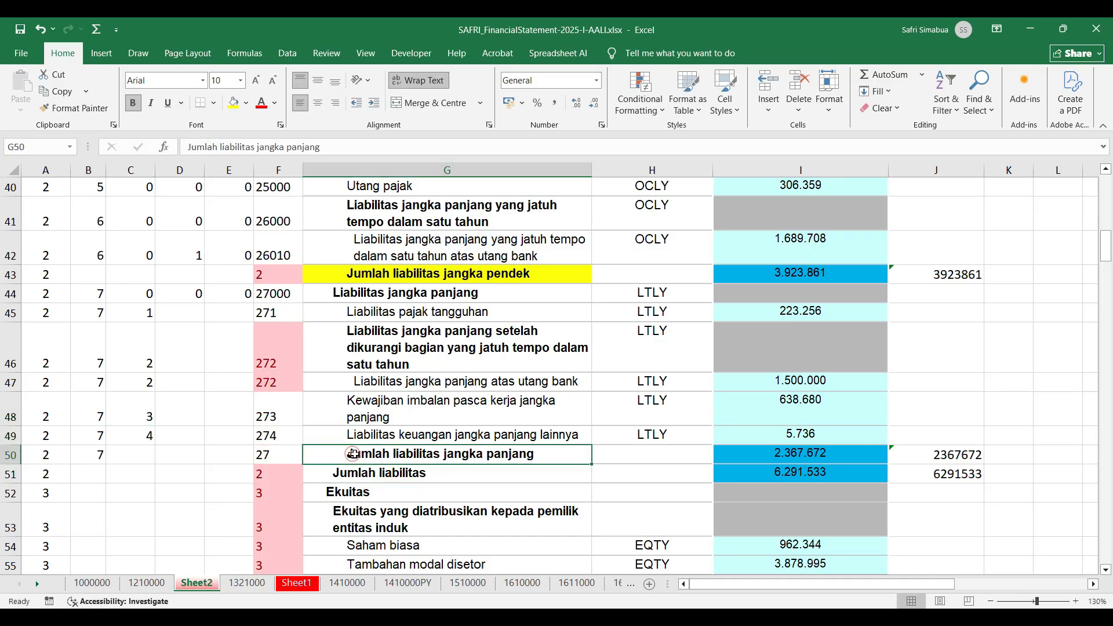
left_click(233, 103)
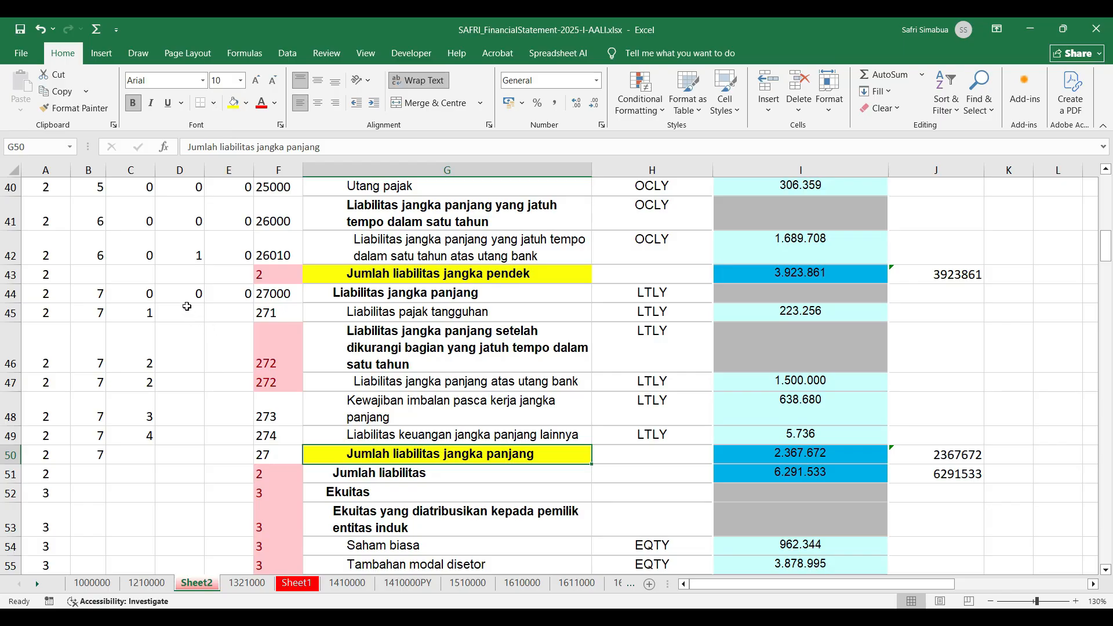
Step: Fill the fourth and fifth code digits in D45:E47 with 0 for the long-term liability rows
left_click_drag(182, 308, 236, 309)
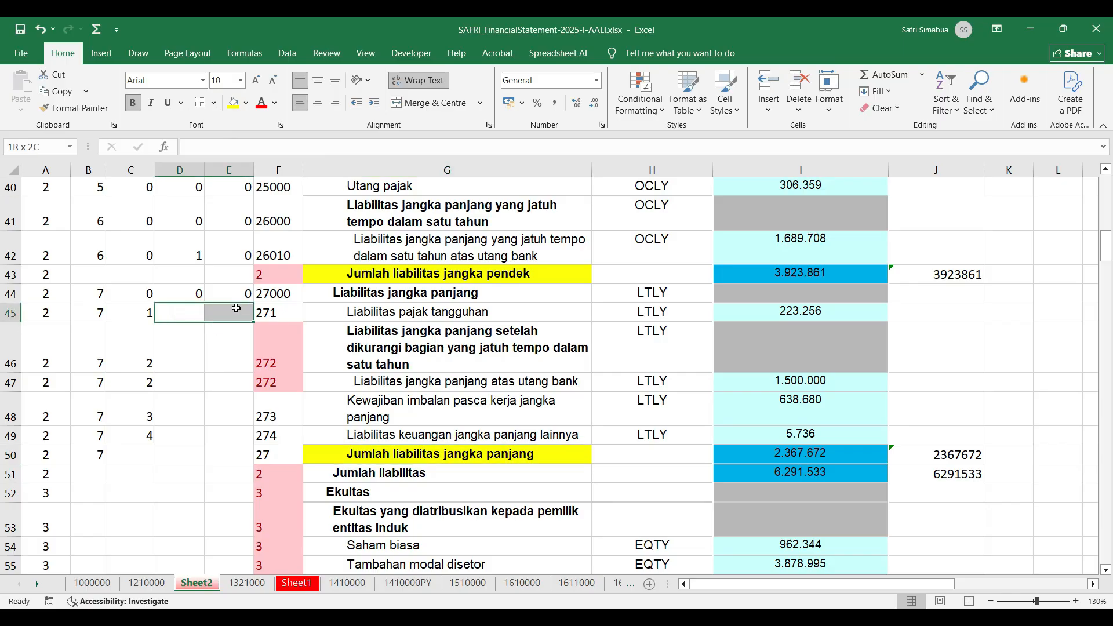
type("0")
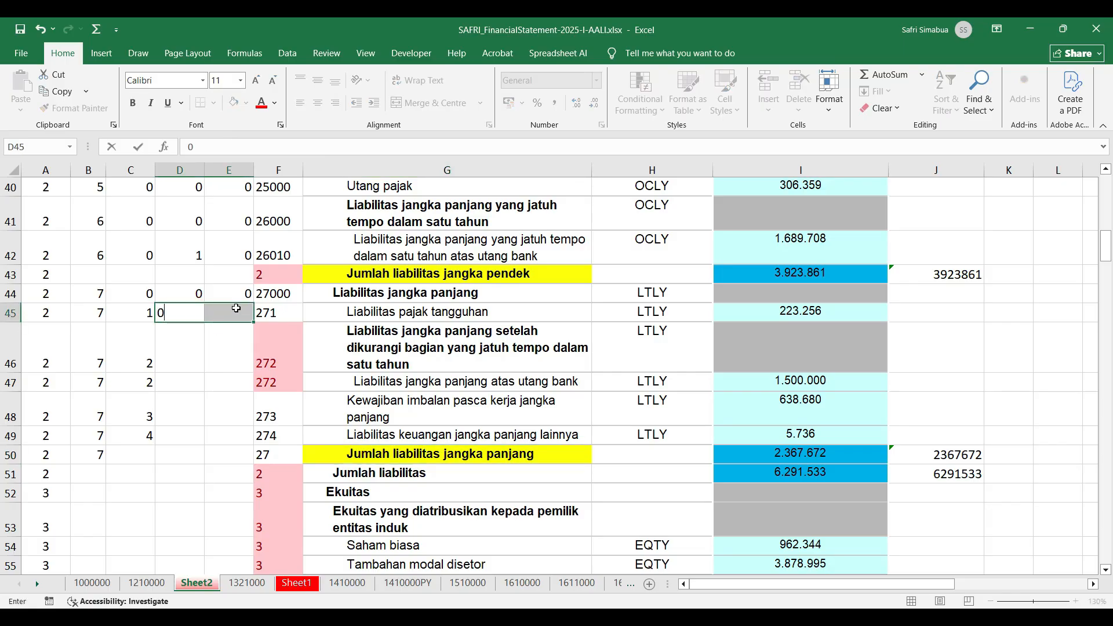
key("ctrl+Return")
left_click_drag(187, 362, 225, 380)
type("0")
key("ctrl+Return")
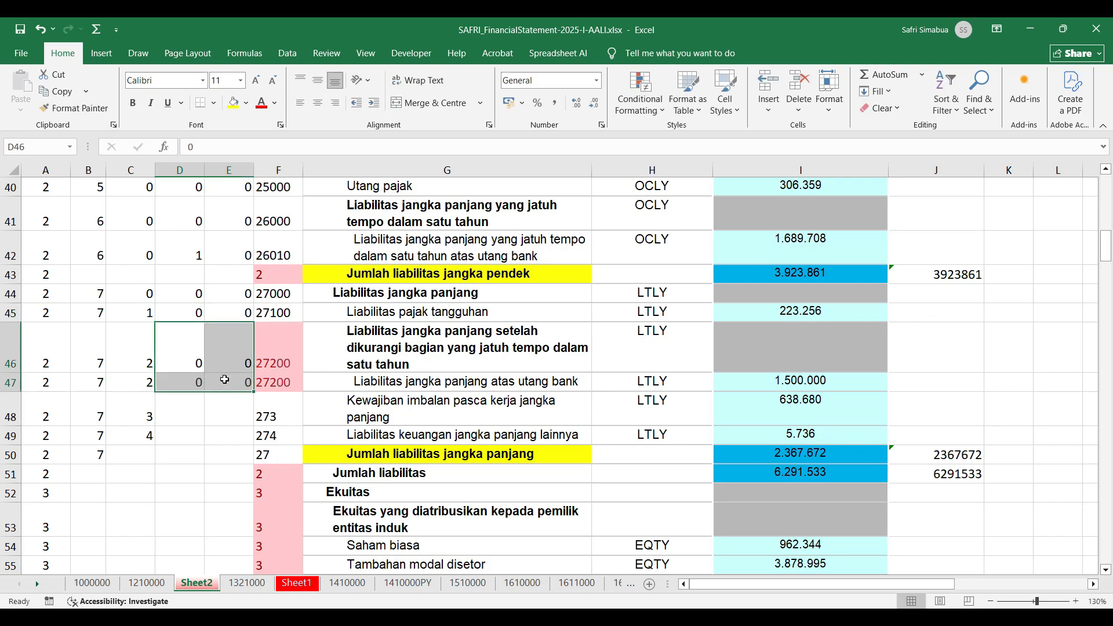
Step: Change the fourth code digit in D47 to 1 for "Liabilitas jangka panjang atas utang bank"
right_click(196, 368)
left_click(196, 366)
left_click(196, 363)
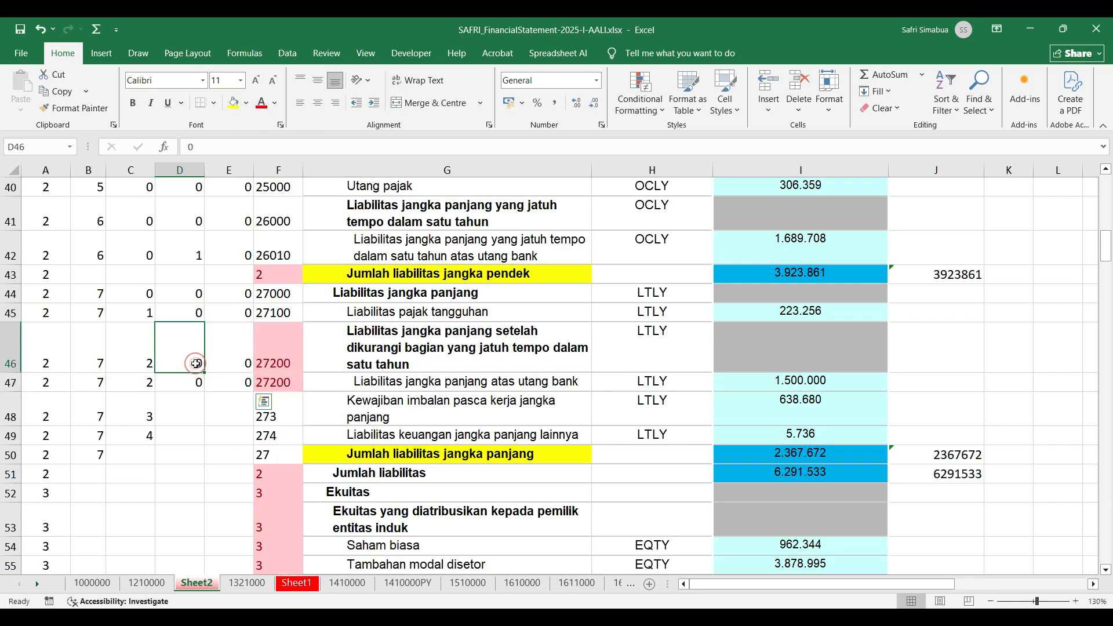
key("Down")
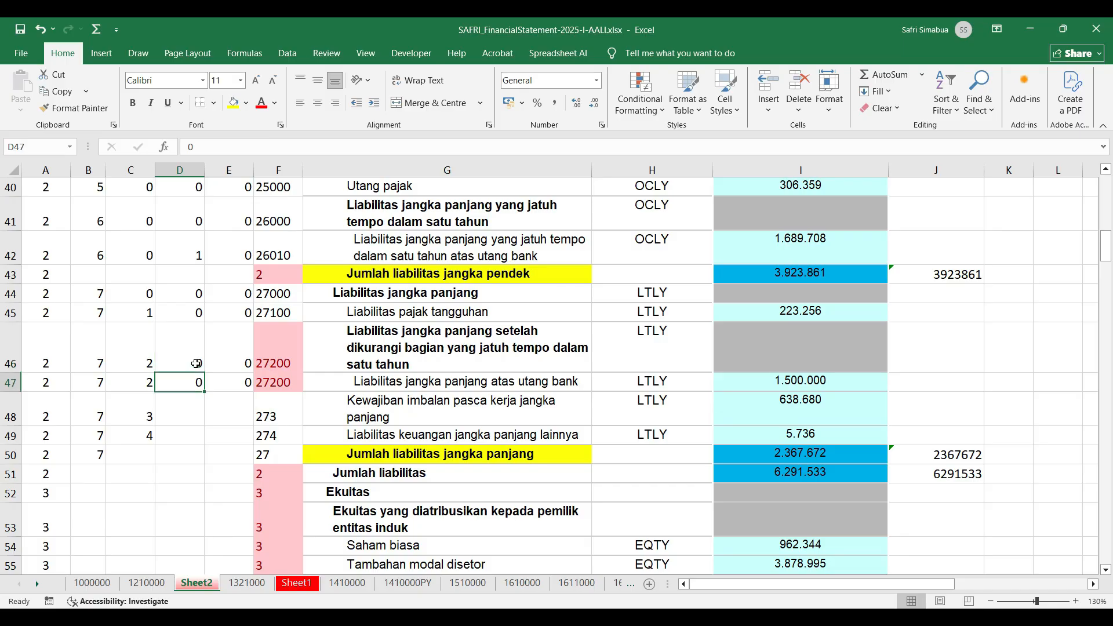
type("1")
key("Return")
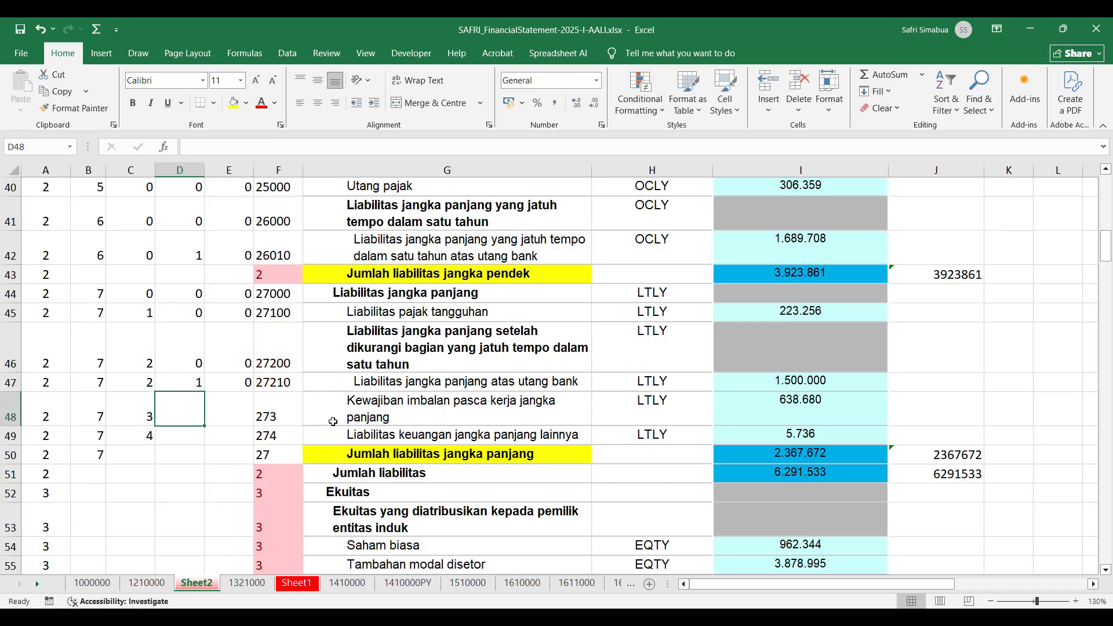
Step: Enter 0 in D48:E49 as the last two code digits of the two remaining long-term liability lines
scroll(334, 421, "down", 1)
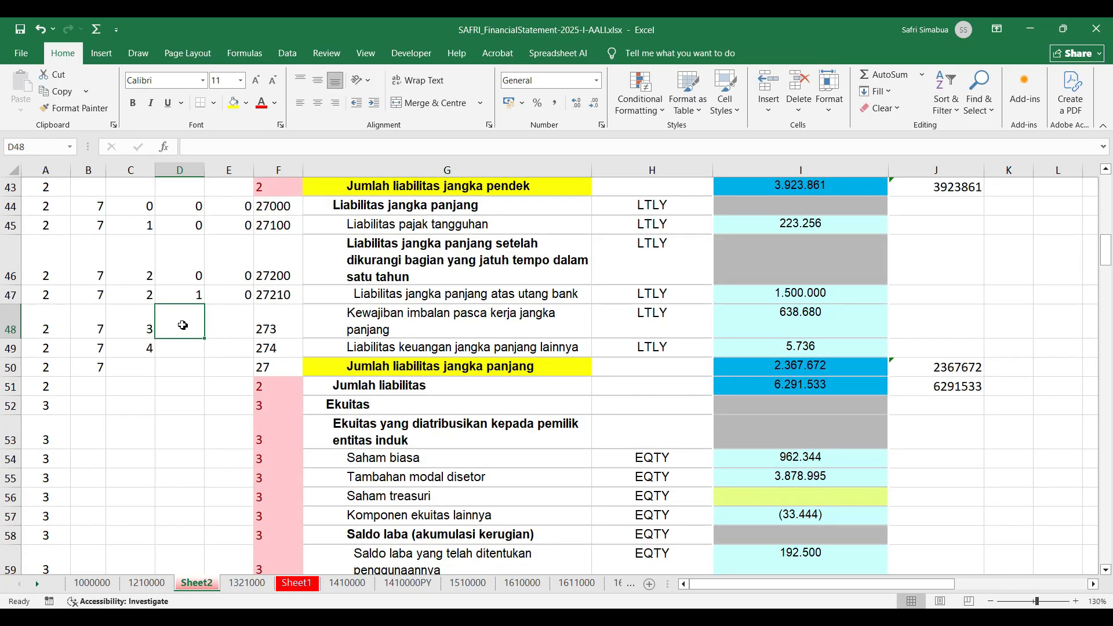
type("0")
key("Right")
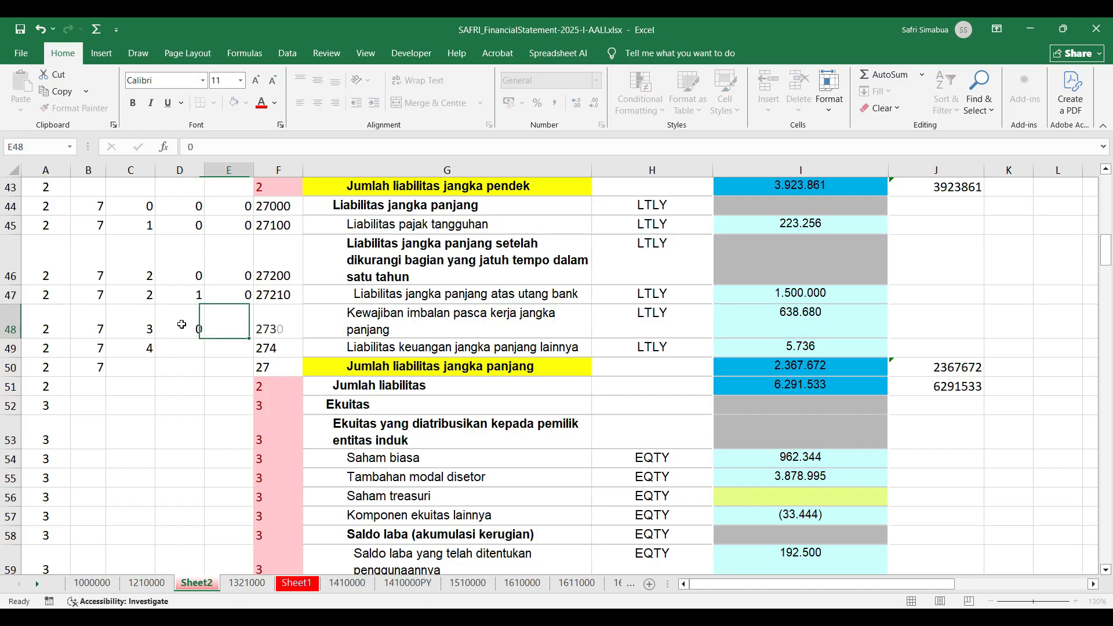
type("0")
key("Return")
key("Left")
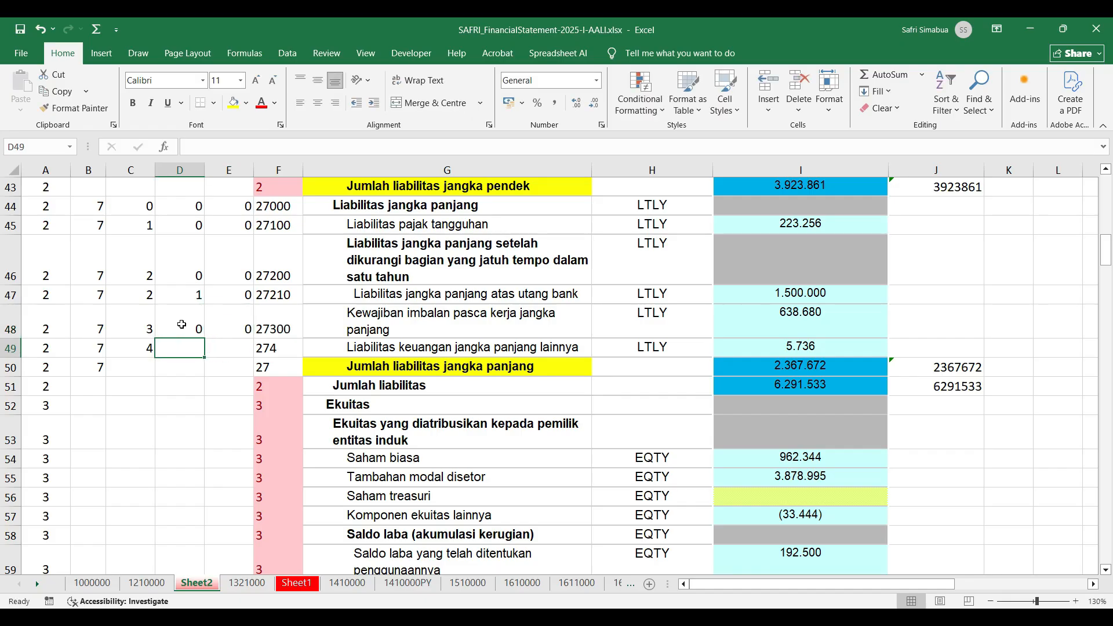
type("0")
key("Right")
type("0")
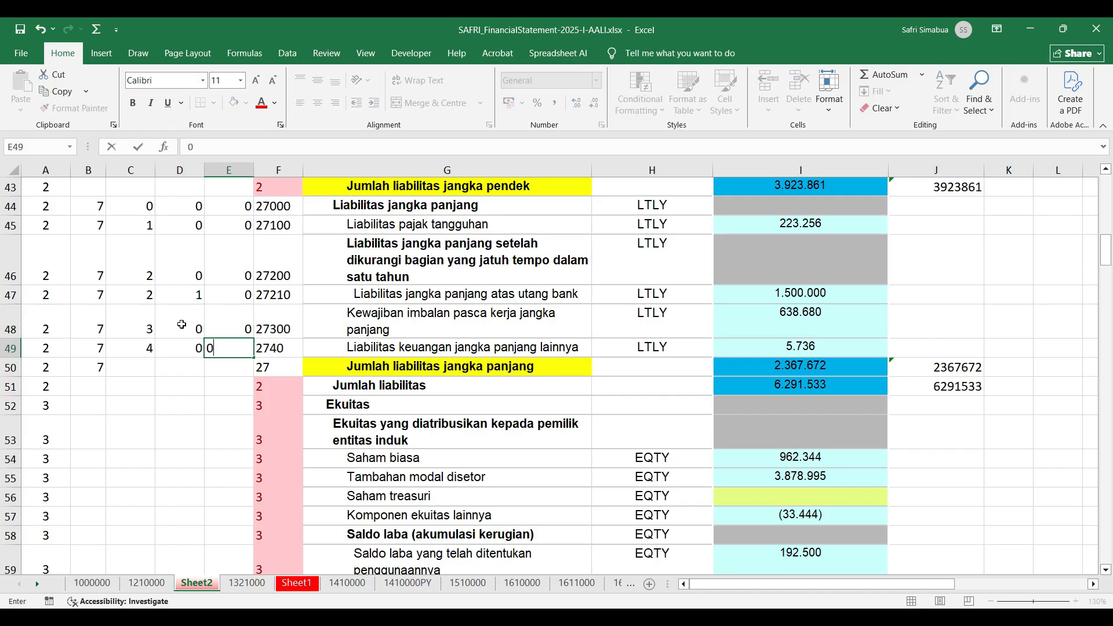
key("Right")
Step: Delete rows 52 and 53, the "Ekuitas" and "Ekuitas yang diatribusikan kepada pemilik entitas induk" headings
scroll(256, 416, "down", 2)
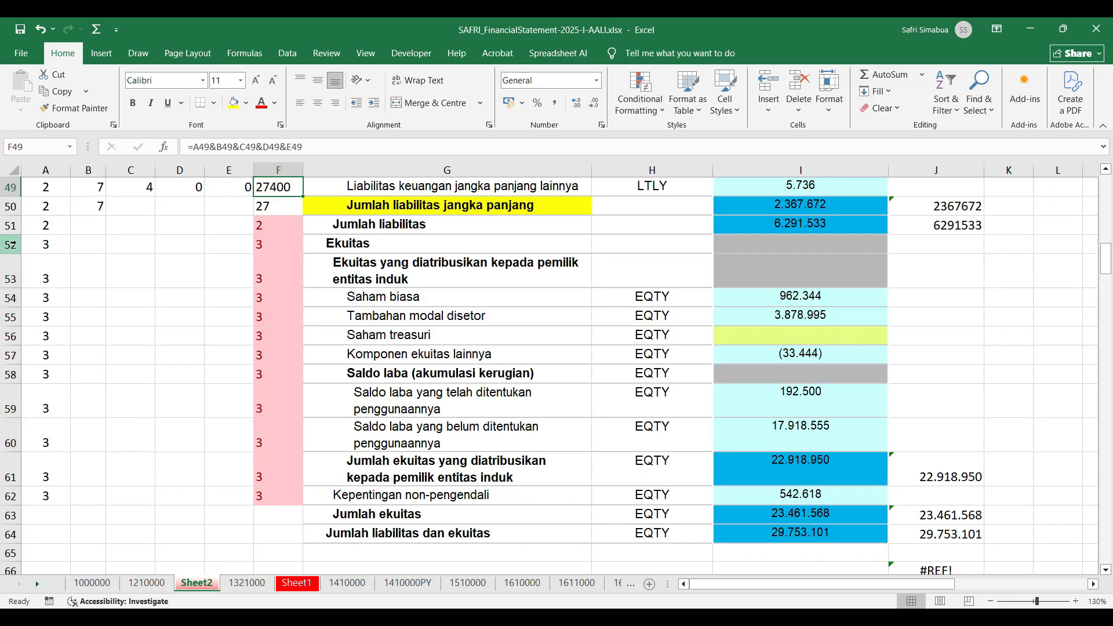
left_click_drag(15, 245, 10, 279)
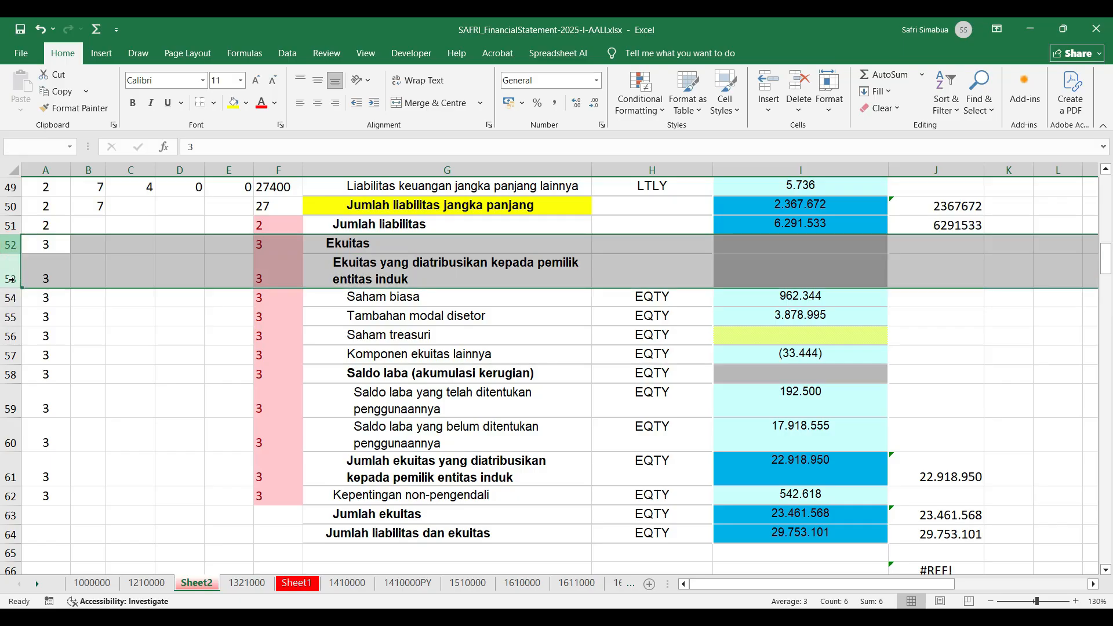
right_click(10, 279)
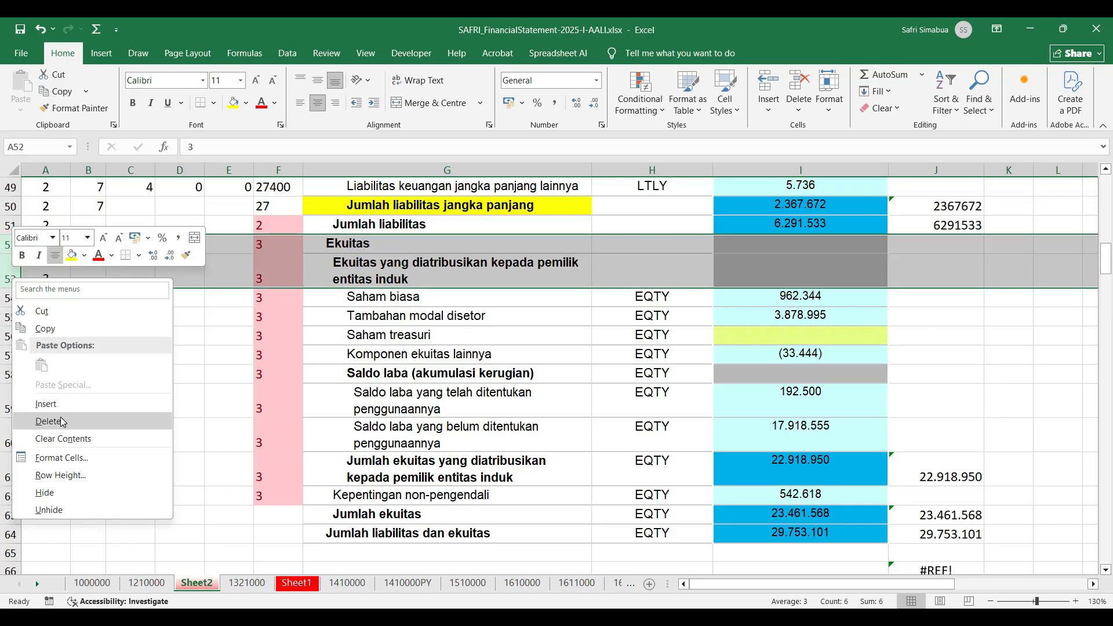
left_click(61, 416)
left_click(656, 245)
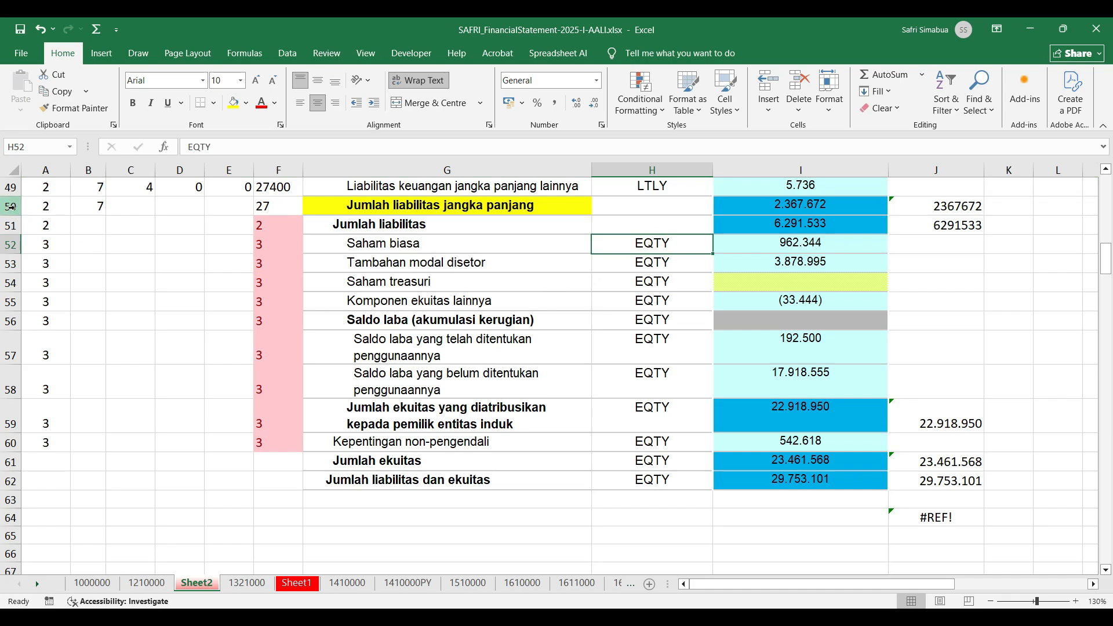
Step: Delete rows 50 and 51, the "Jumlah liabilitas jangka panjang" and "Jumlah liabilitas" totals
left_click_drag(13, 207, 10, 226)
right_click(11, 226)
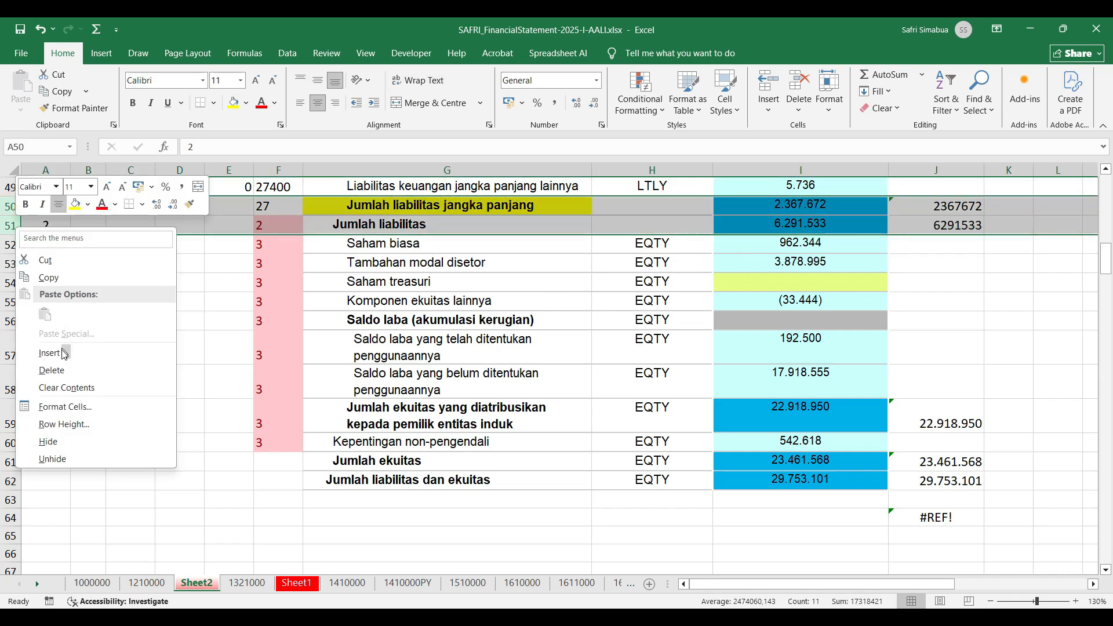
left_click(54, 369)
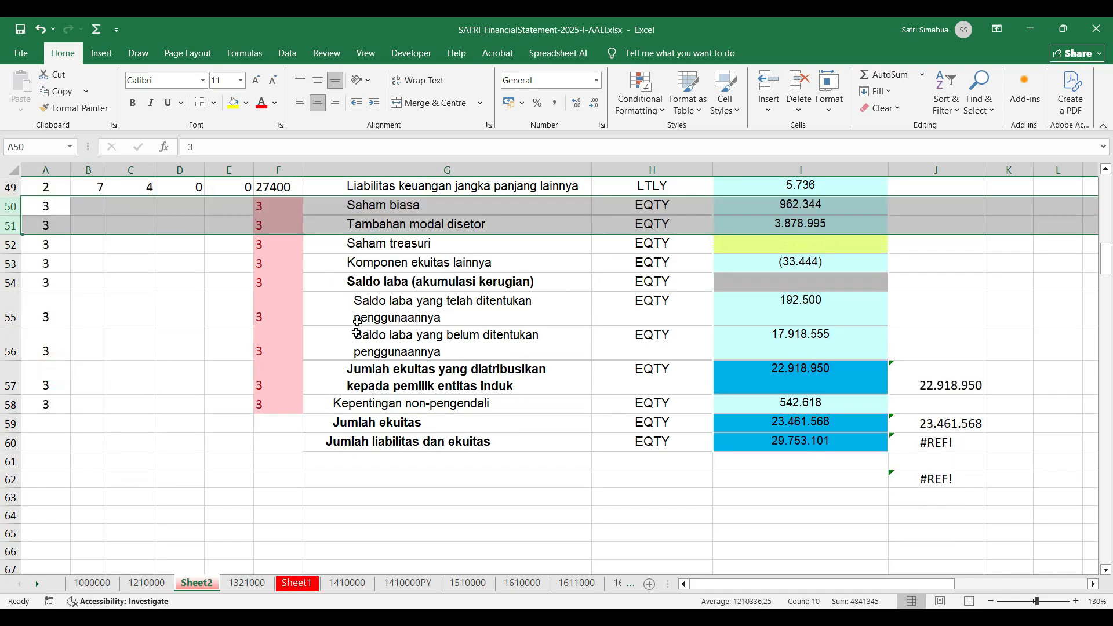
Step: Delete the "Saham treasuri" row, row 52, from the equity section
scroll(355, 345, "up", 2)
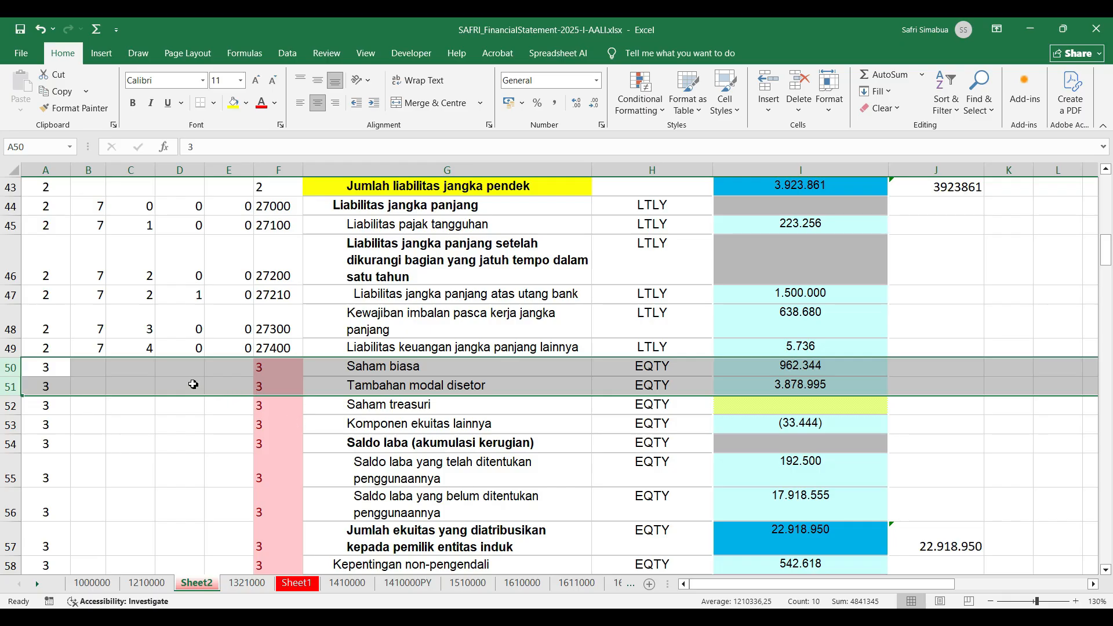
scroll(194, 385, "down", 1)
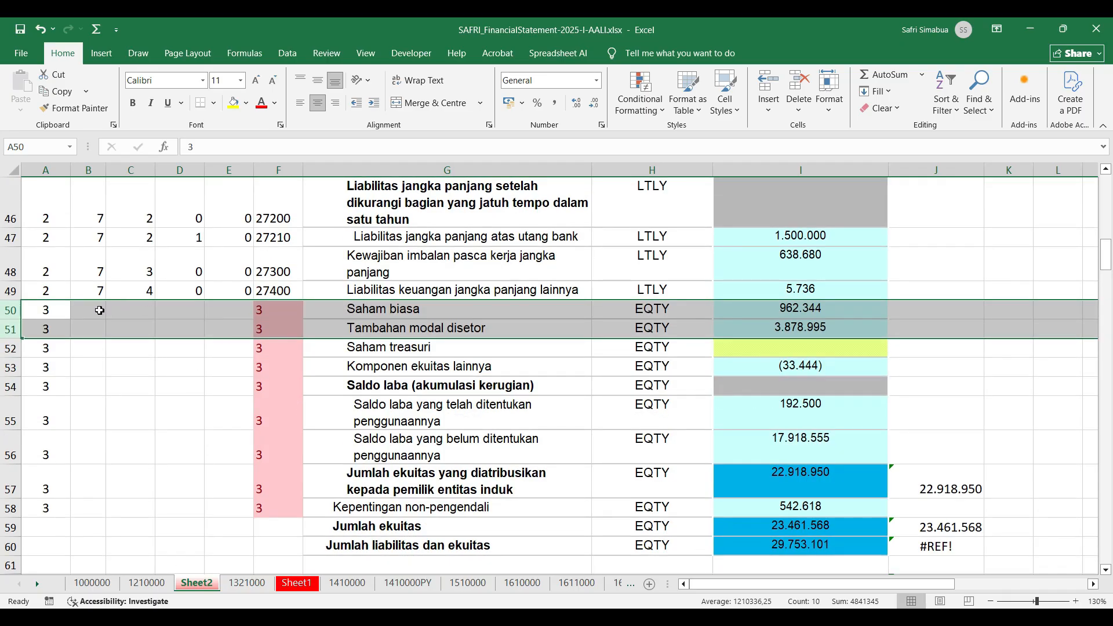
left_click(97, 310)
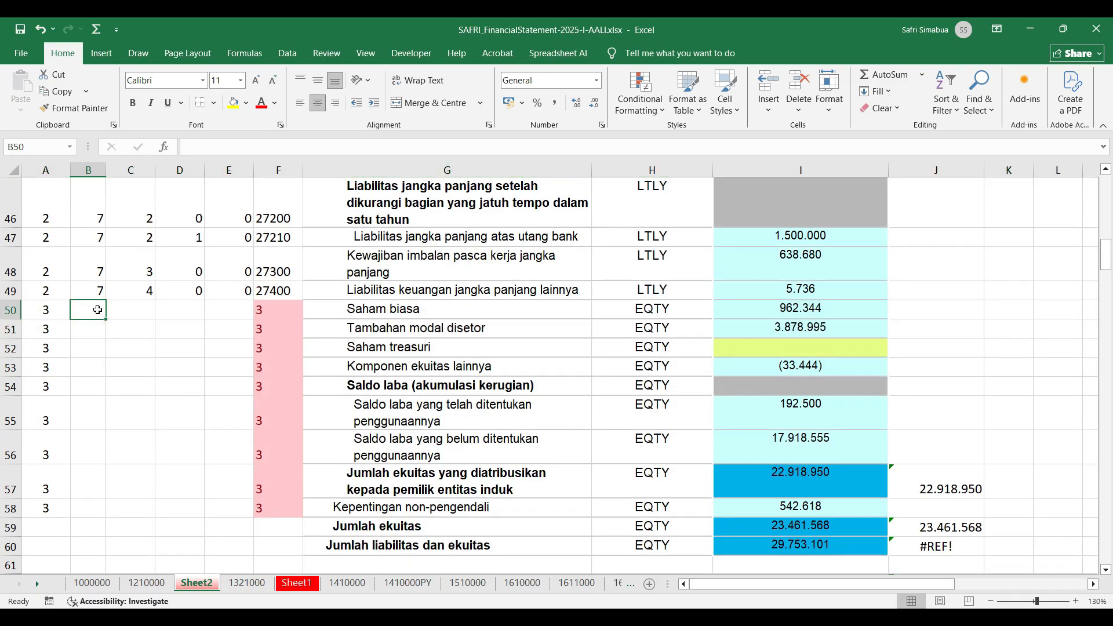
left_click(12, 348)
right_click(13, 350)
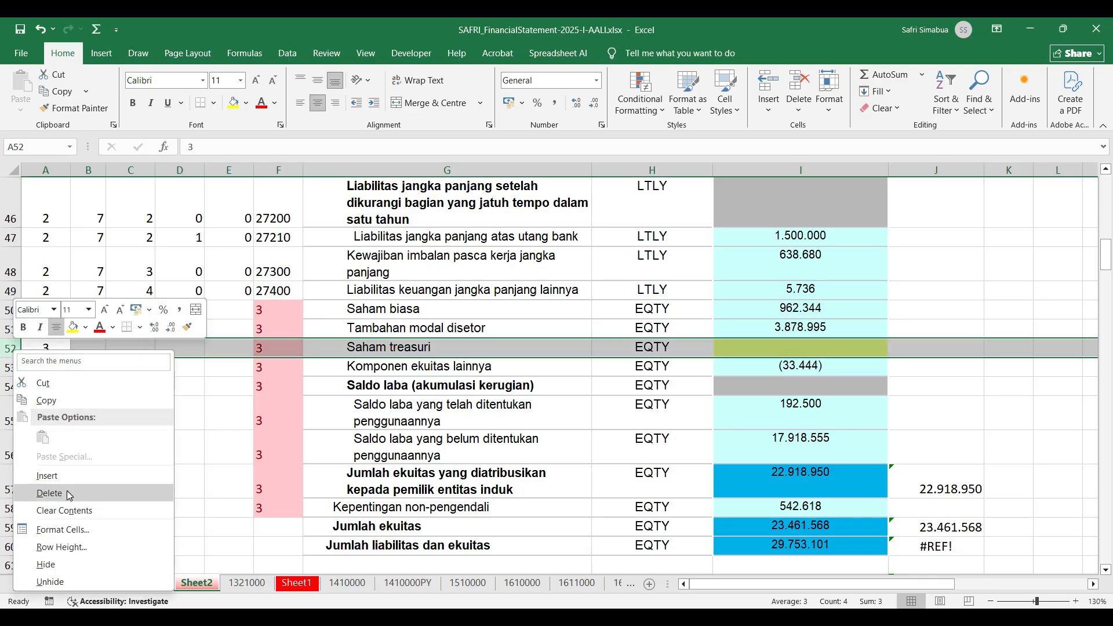
left_click(61, 490)
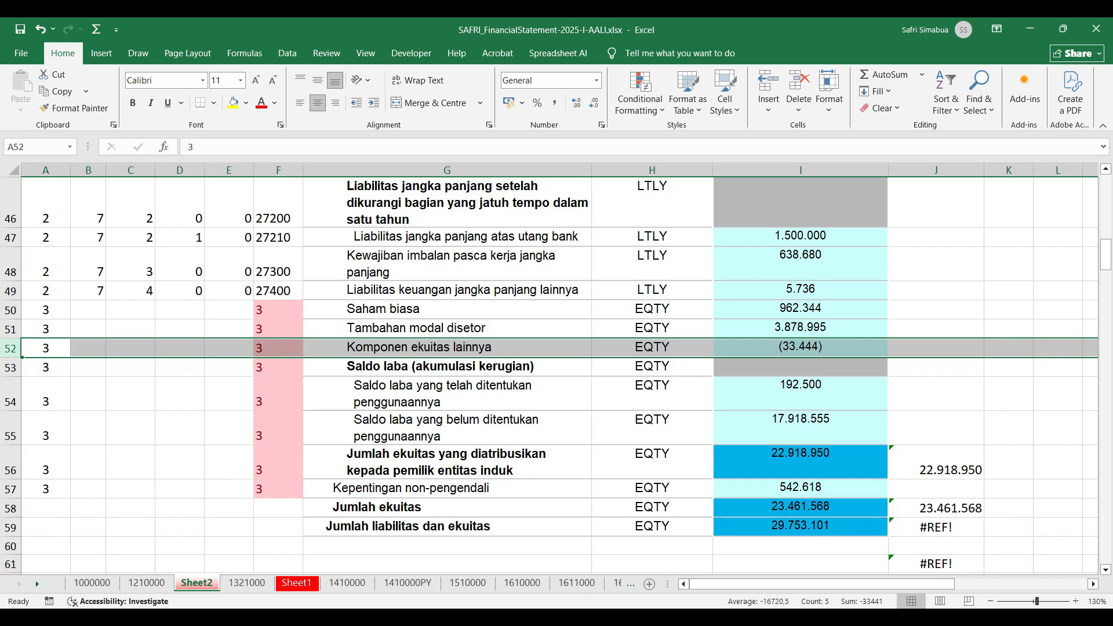
Step: Delete rows 58 and 59, the "Jumlah ekuitas" and "Jumlah liabilitas dan ekuitas" totals
left_click_drag(11, 508, 10, 529)
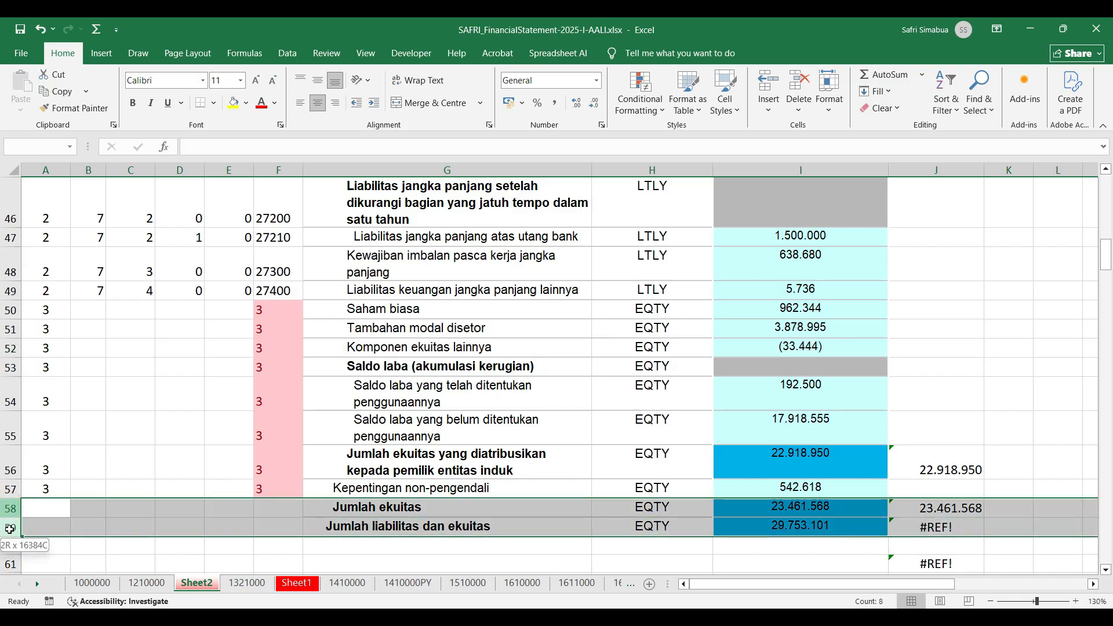
right_click(10, 529)
left_click(44, 431)
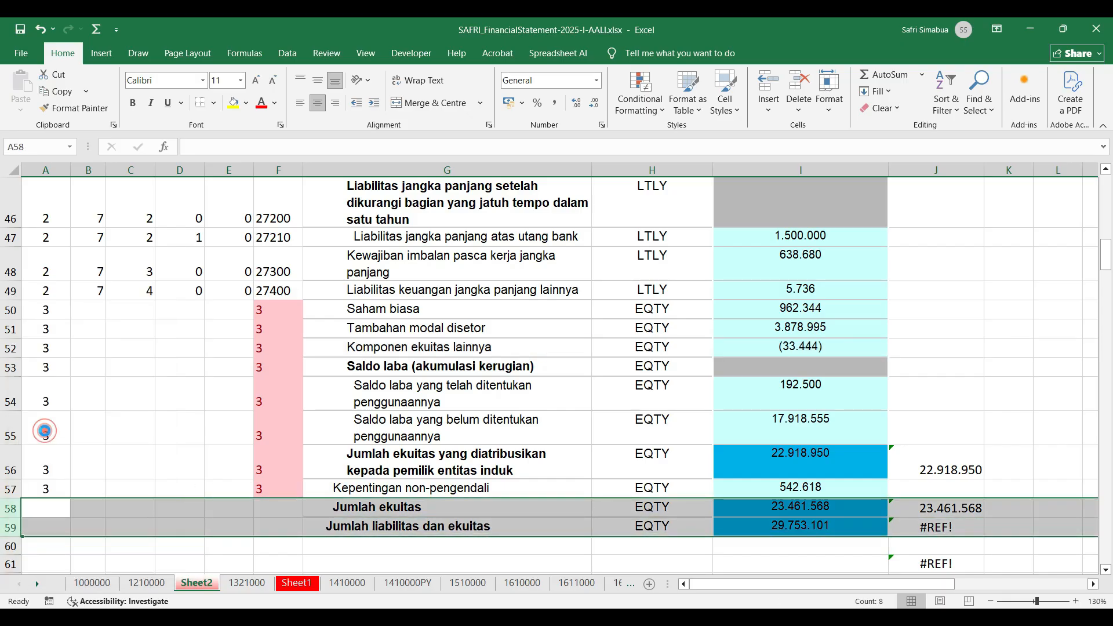
Step: Delete row 56, the "Jumlah ekuitas yang diatribusikan kepada pemilik entitas induk" total
left_click(440, 455)
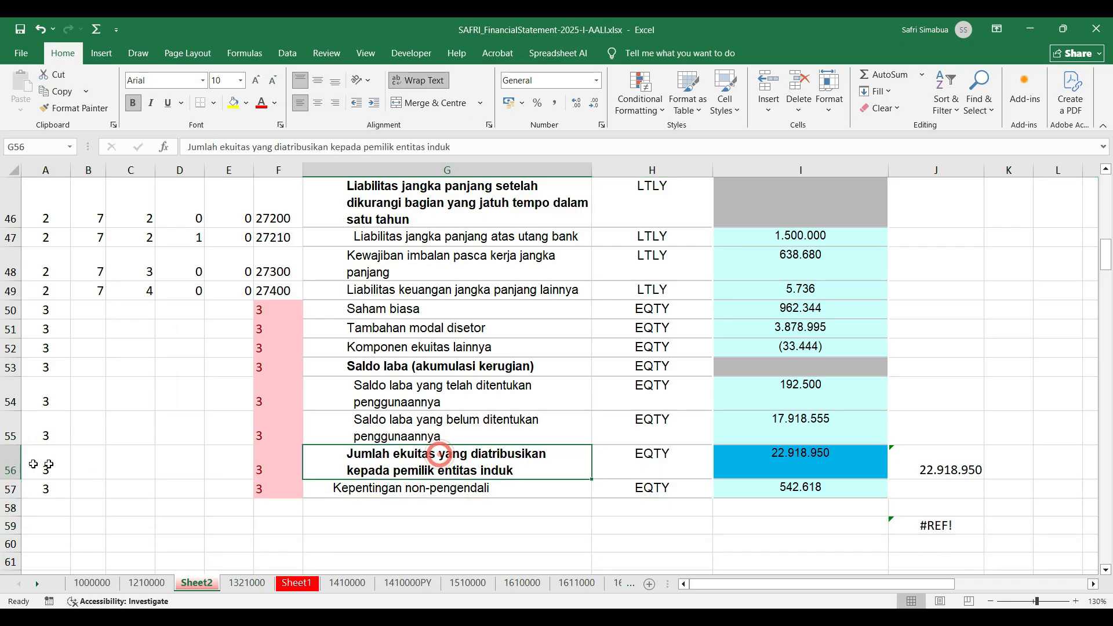
left_click(10, 467)
right_click(11, 467)
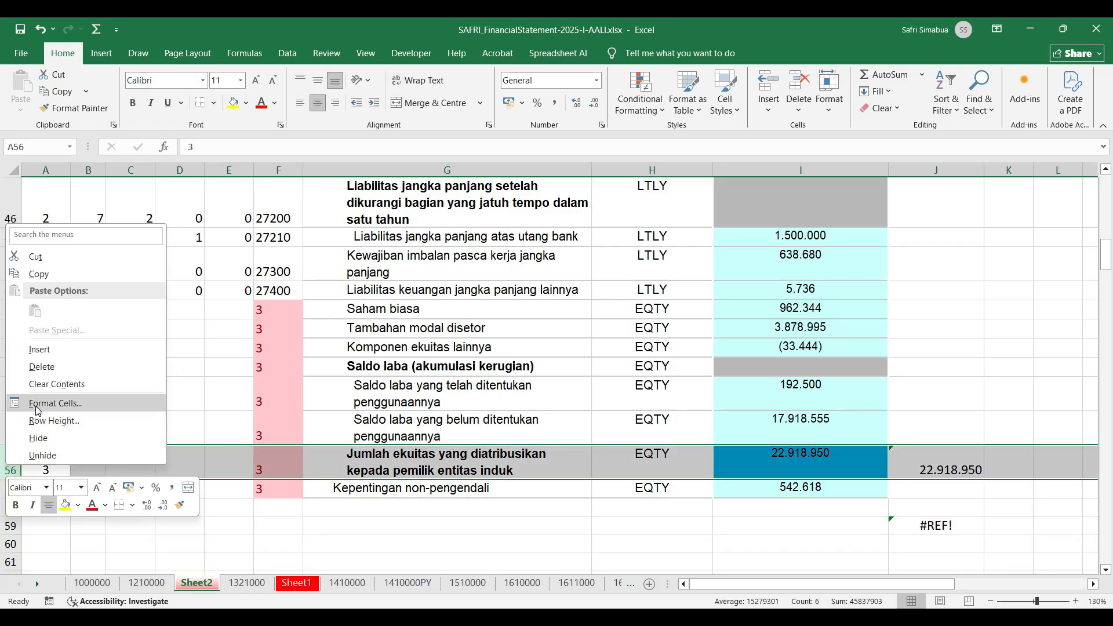
left_click(41, 371)
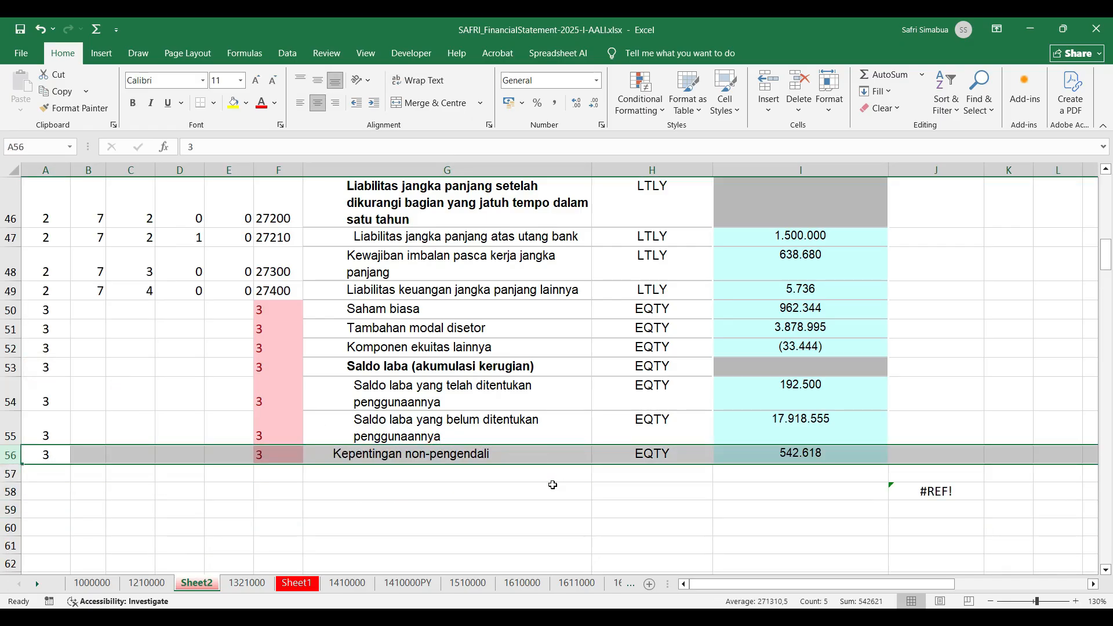
left_click(552, 485)
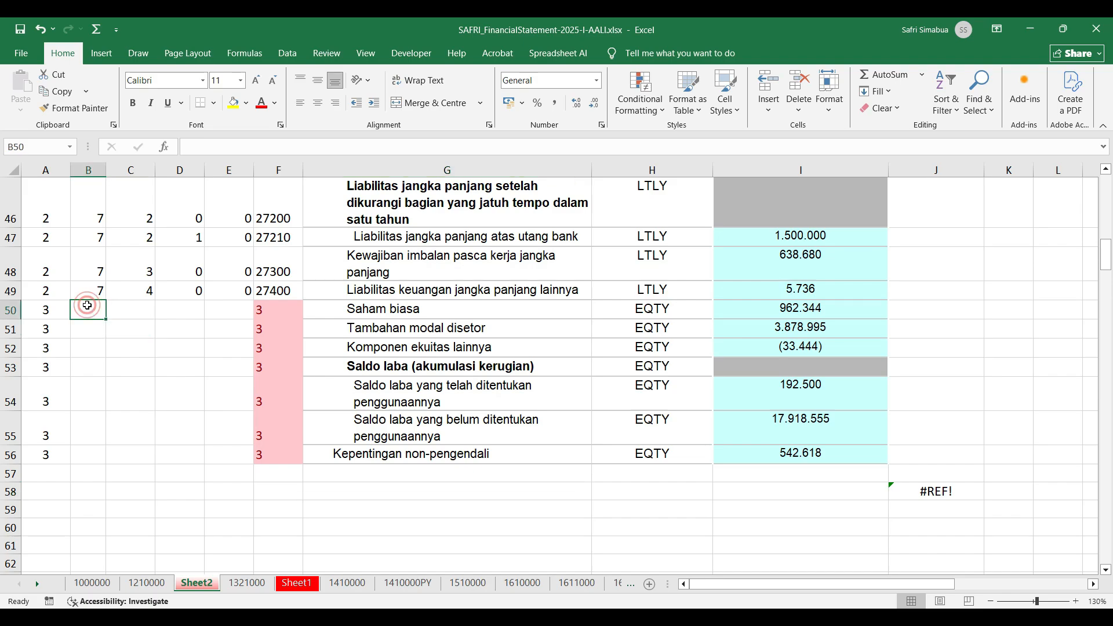
Step: Number the second code digits down B50:B57 from 0 to 7, starting at the "Saham biasa" equity row
left_click_drag(87, 305, 96, 445)
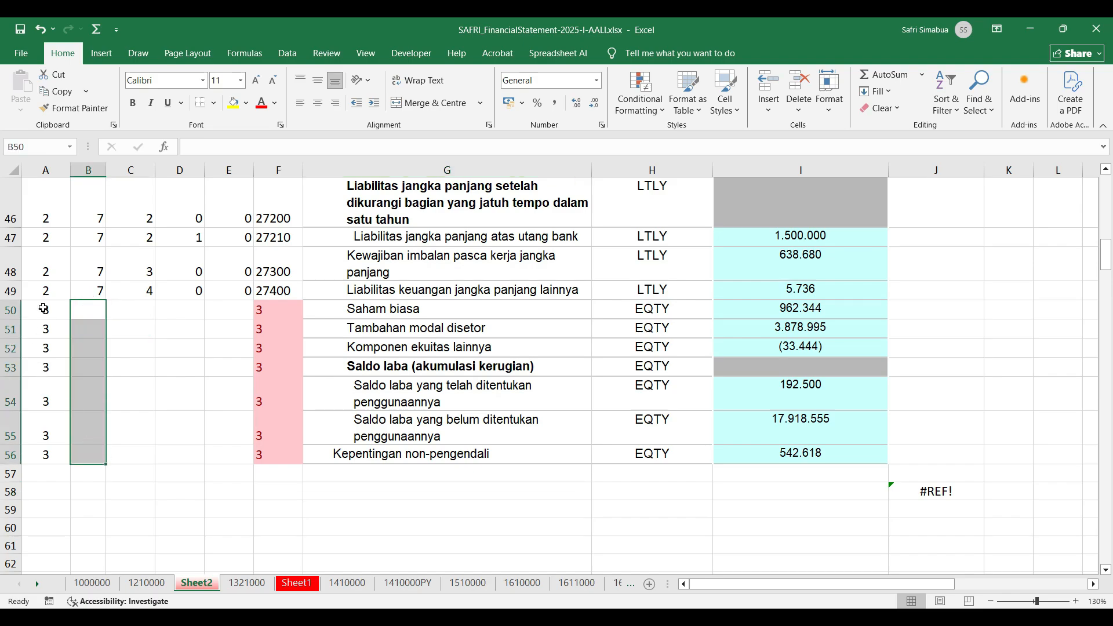
left_click_drag(43, 309, 44, 450)
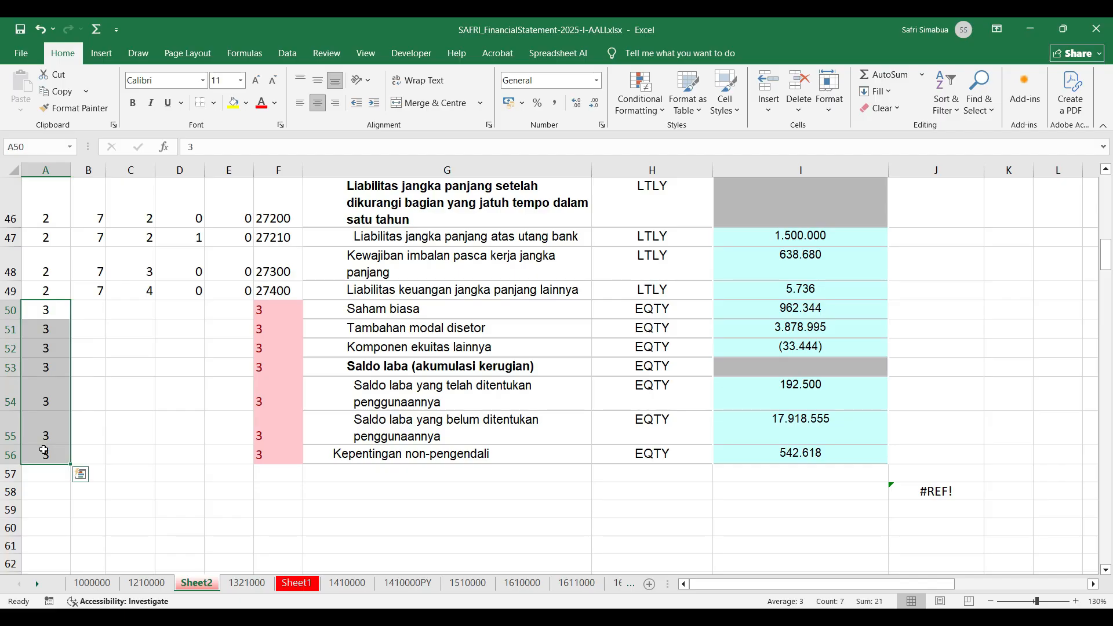
left_click(102, 309)
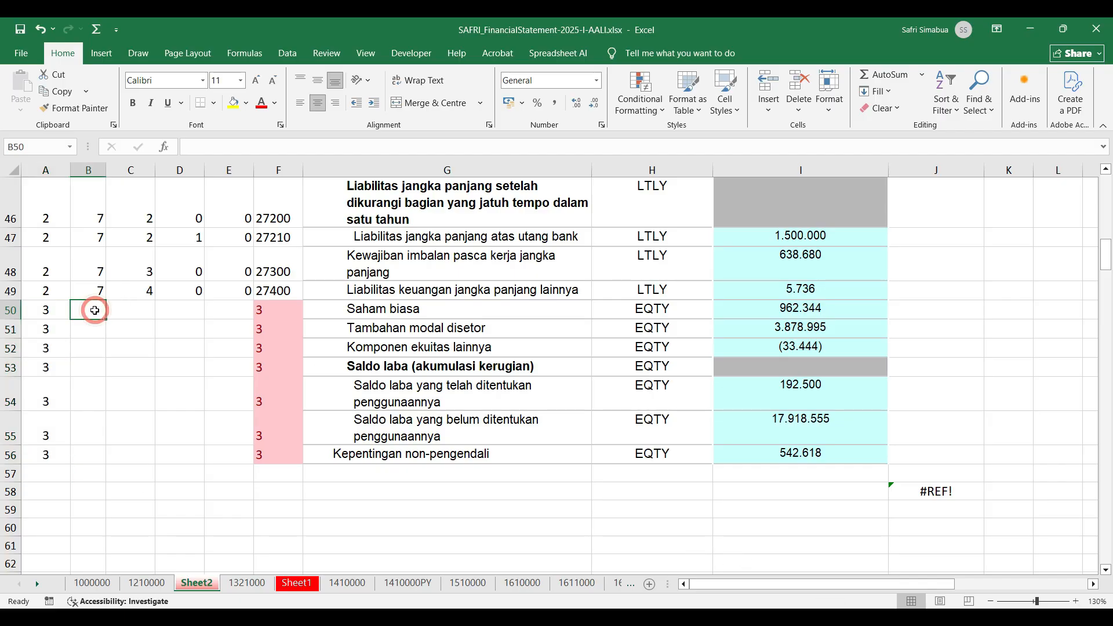
type("0")
key("Return")
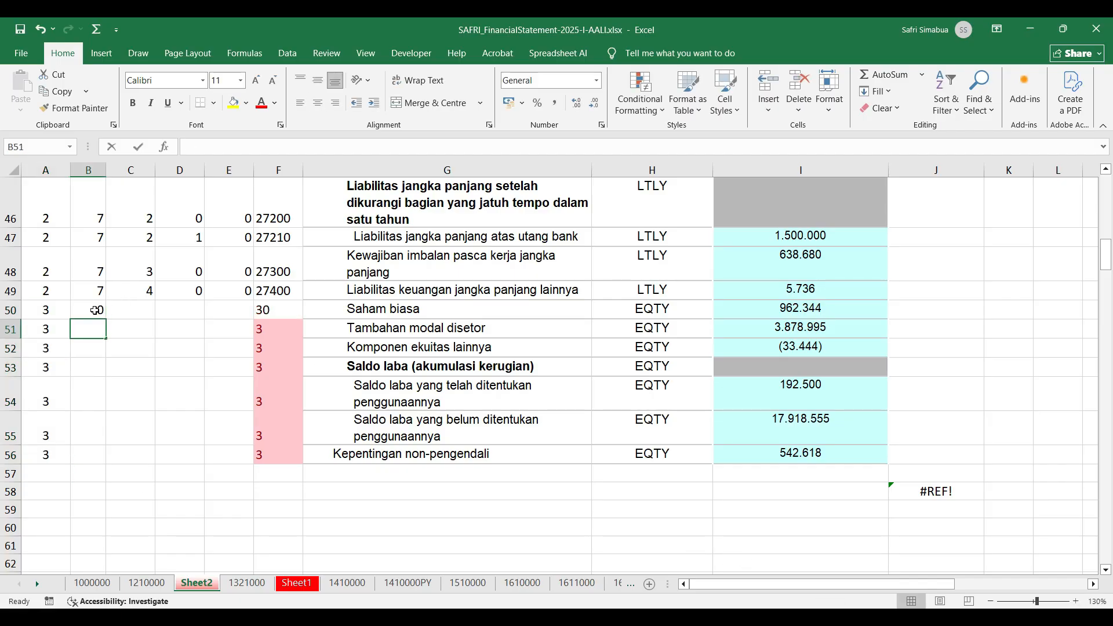
type("1")
key("Return")
type("2")
key("Return")
type("3")
key("Return")
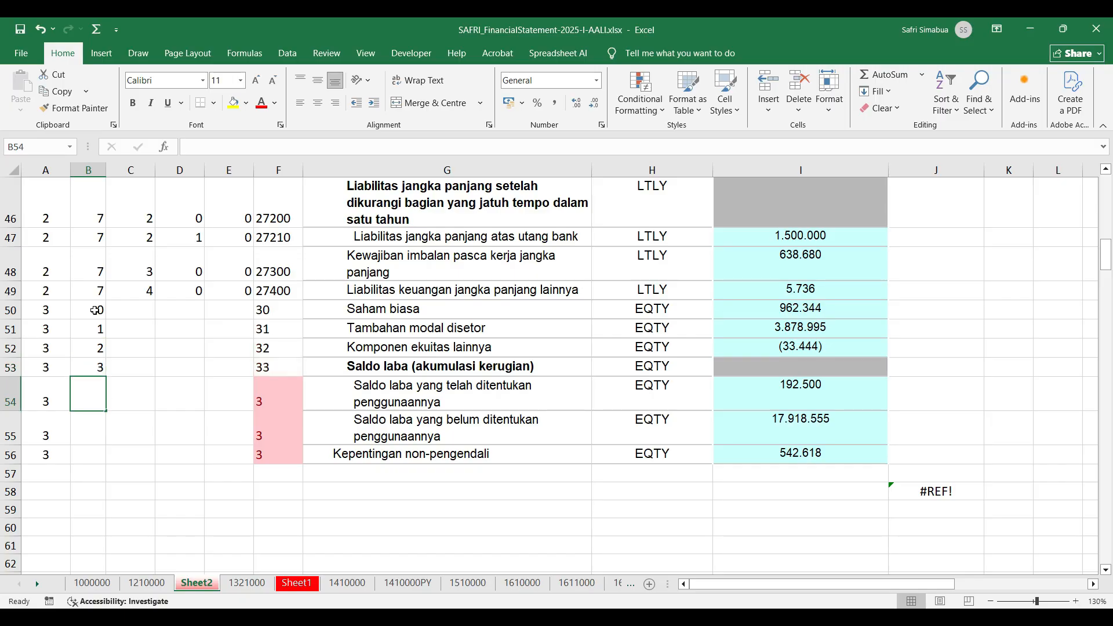
type("4")
key("Return")
type("5")
key("Return")
type("6")
key("Return")
type("7")
key("Return")
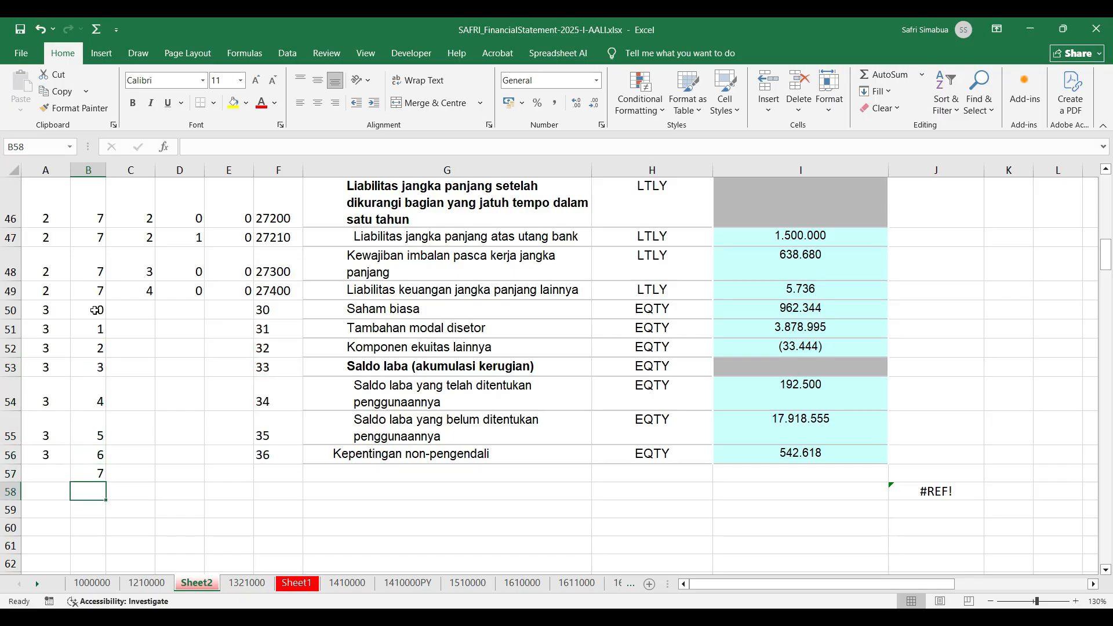
Step: Clear the extra digit in B57 and fill C50:E56 with 0 for the equity rows
left_click(92, 475)
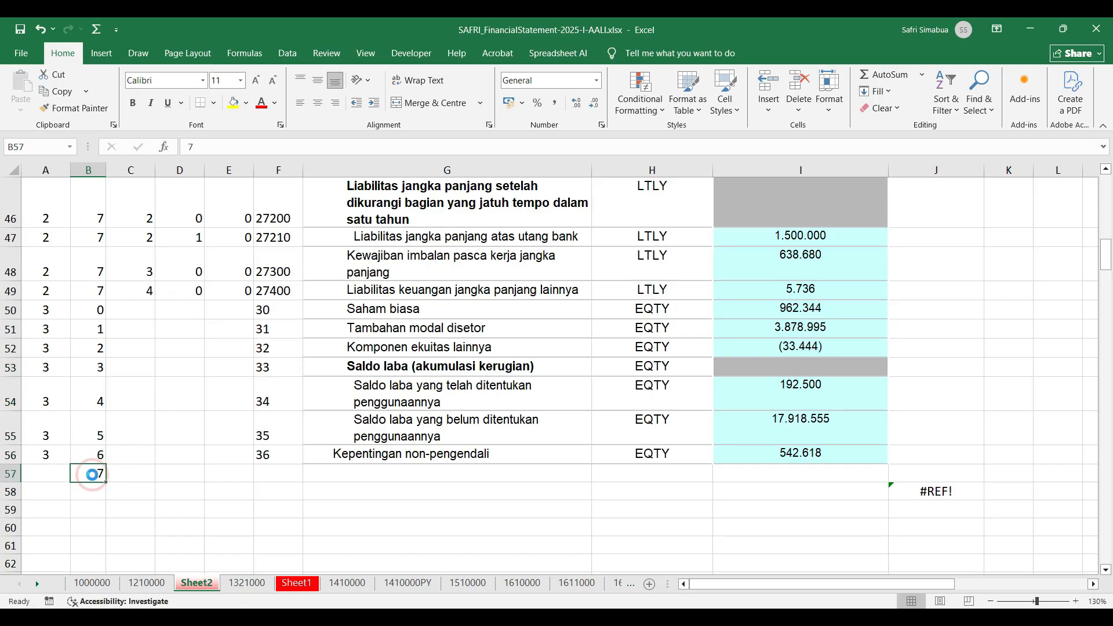
key("Delete")
left_click_drag(124, 310, 232, 447)
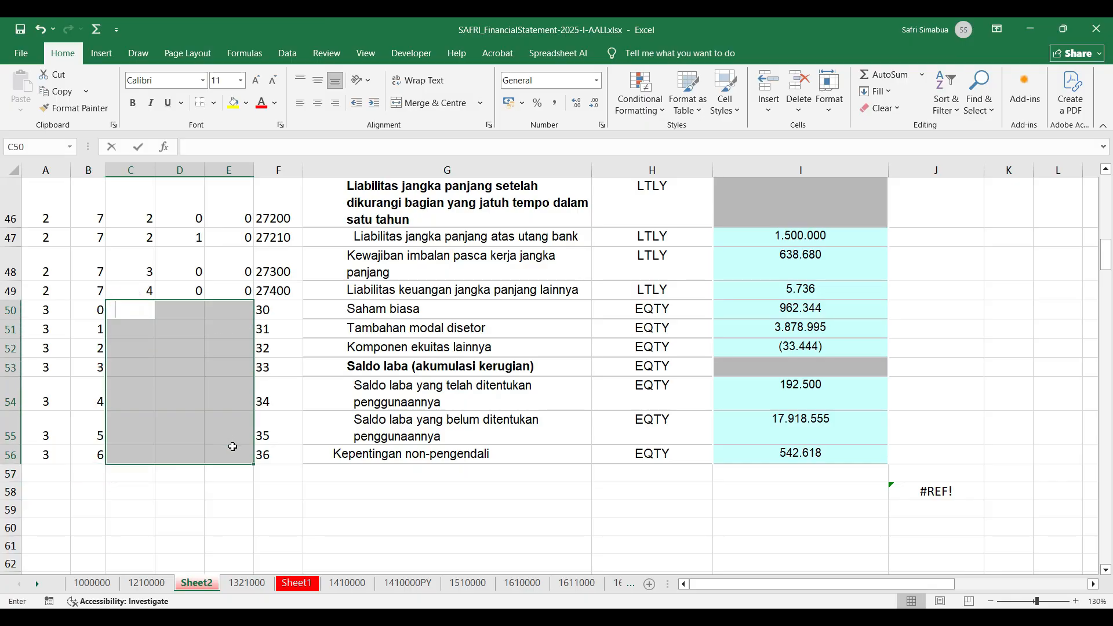
type("0")
key("ctrl+Return")
left_click(465, 477)
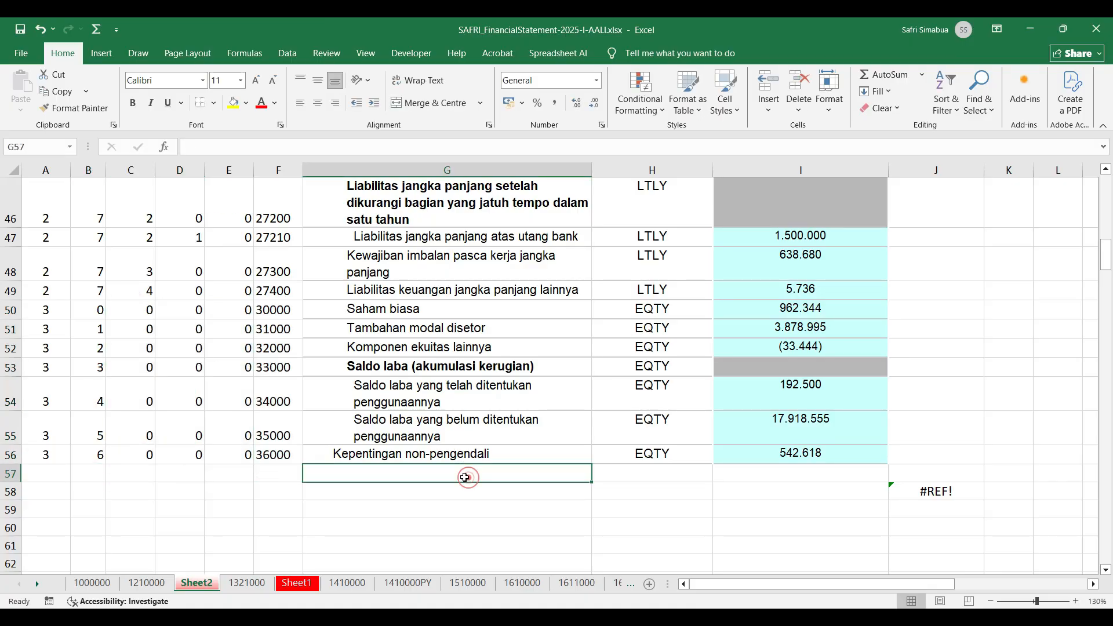
Step: Delete row 43, the "Jumlah liabilitas jangka pendek" total
scroll(273, 434, "up", 3)
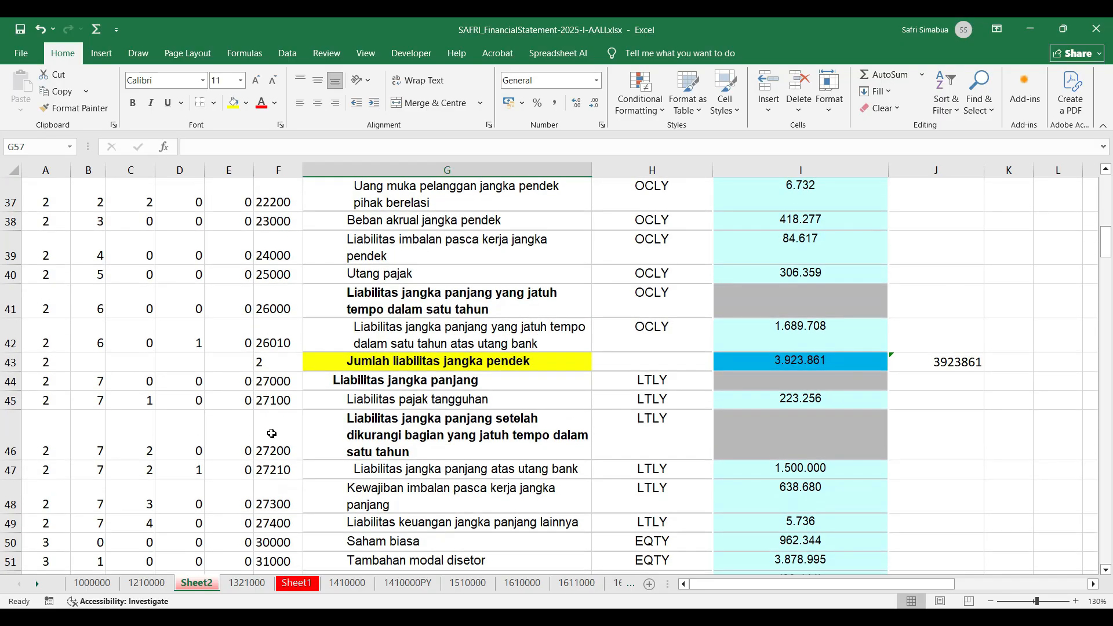
left_click(10, 364)
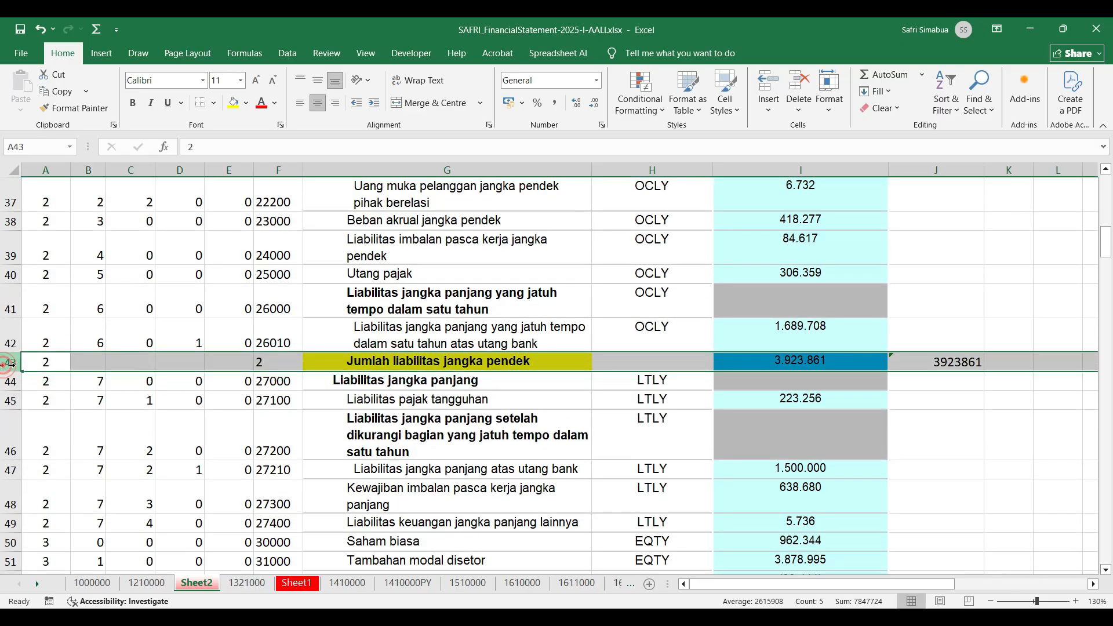
right_click(10, 362)
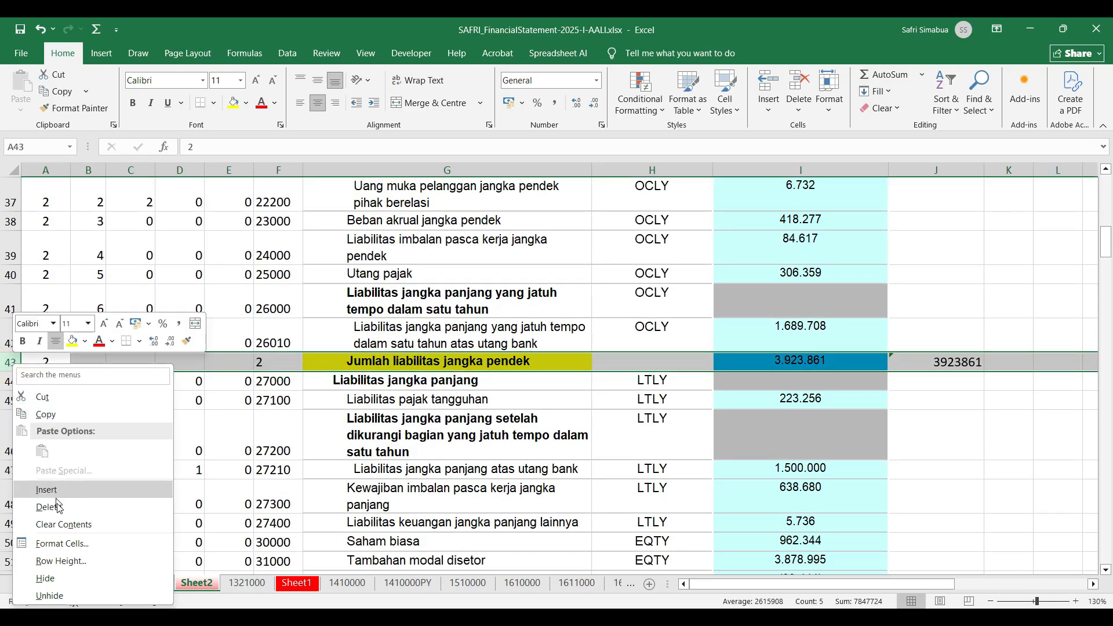
left_click(61, 509)
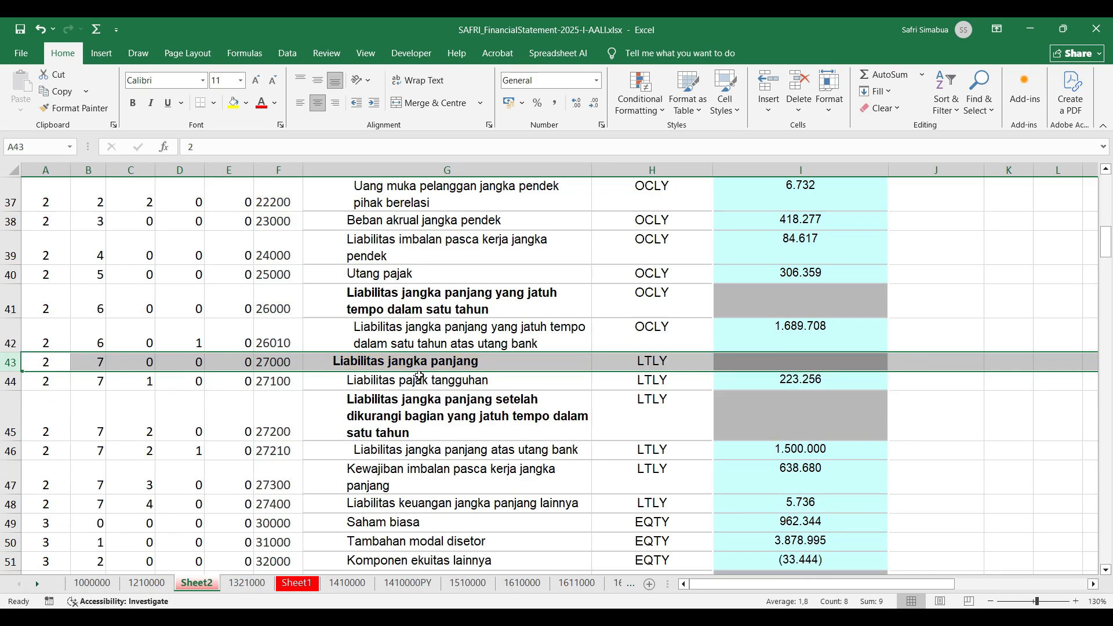
Step: Convert the "NO. AKUN" formulas in column F to static values in place
scroll(419, 377, "up", 5)
scroll(419, 377, "up", 2)
scroll(414, 375, "up", 6)
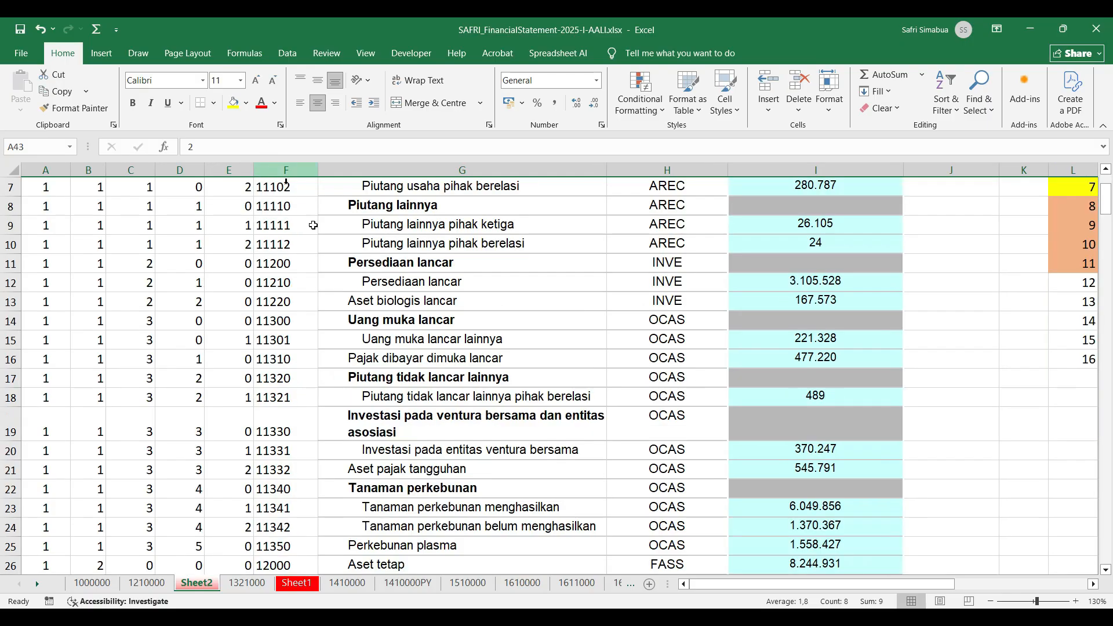
scroll(368, 293, "up", 2)
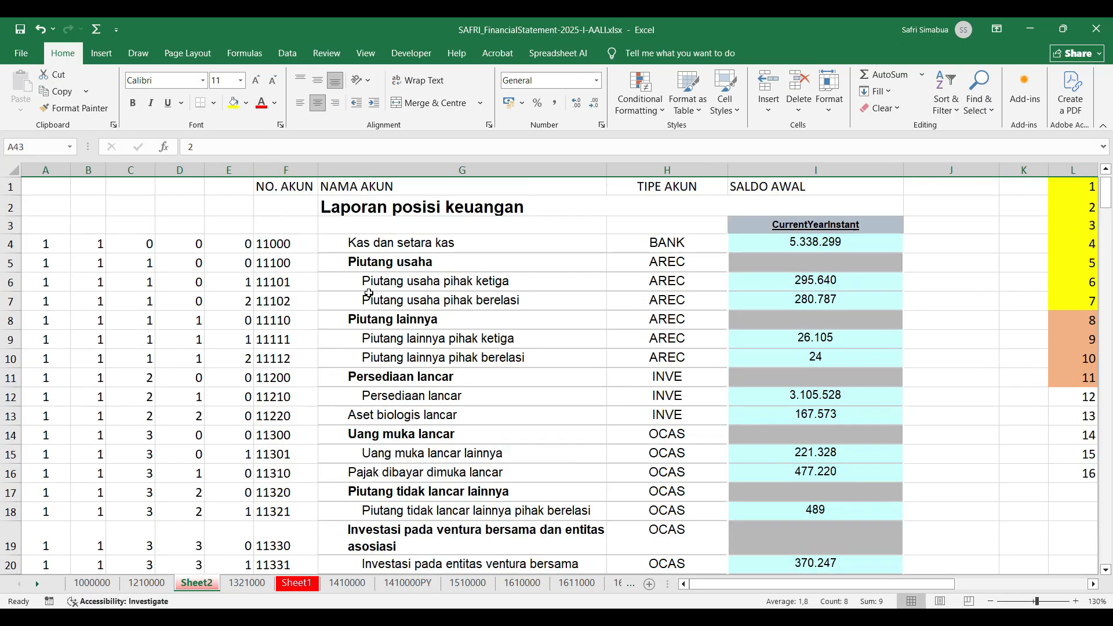
left_click(285, 170)
key("ctrl+c")
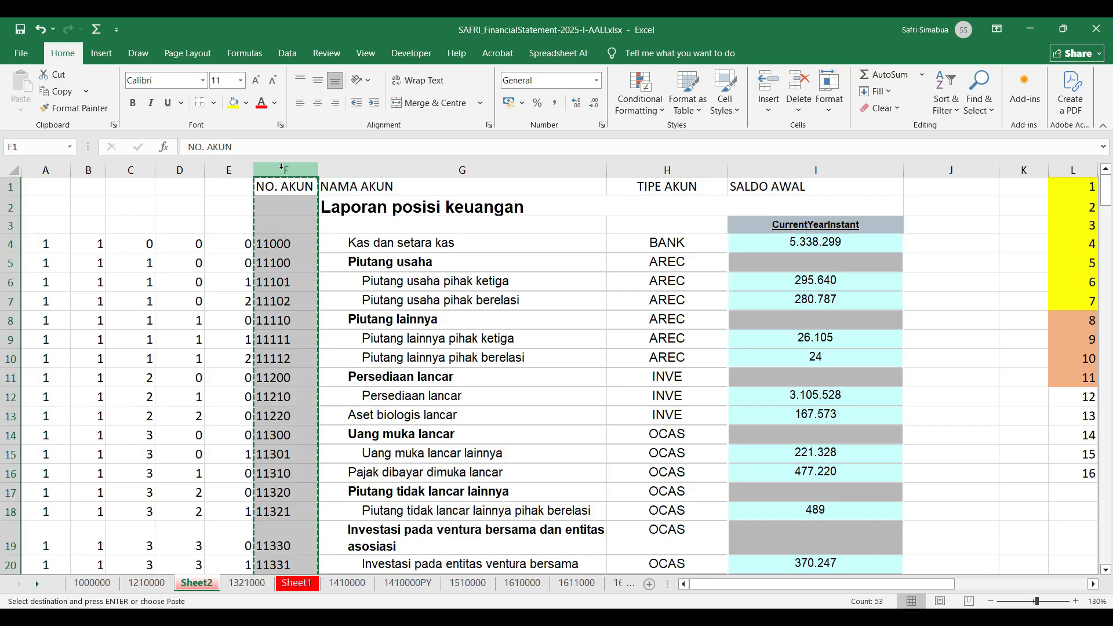
right_click(285, 172)
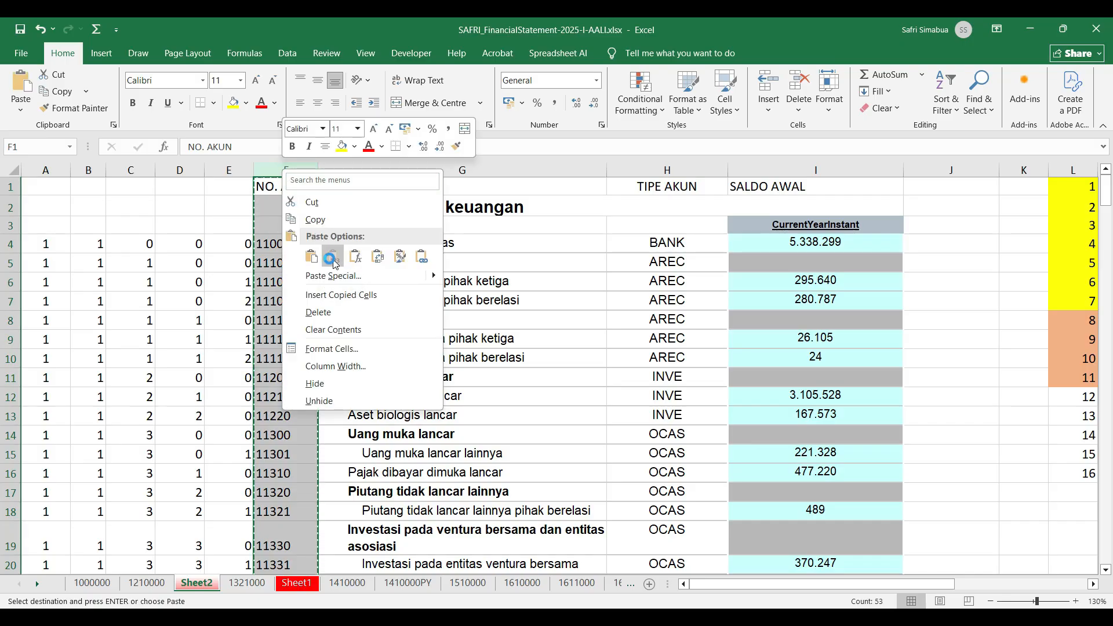
left_click(334, 257)
Step: Delete columns A:E, which hold the separate code digits
left_click_drag(46, 169, 198, 170)
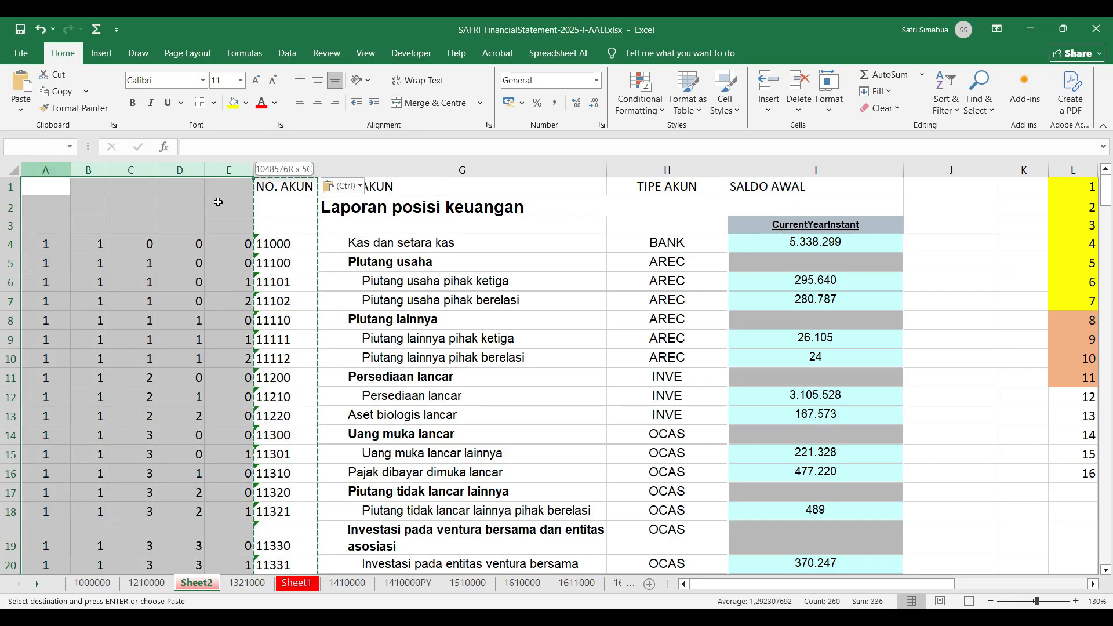
right_click(198, 170)
left_click(255, 317)
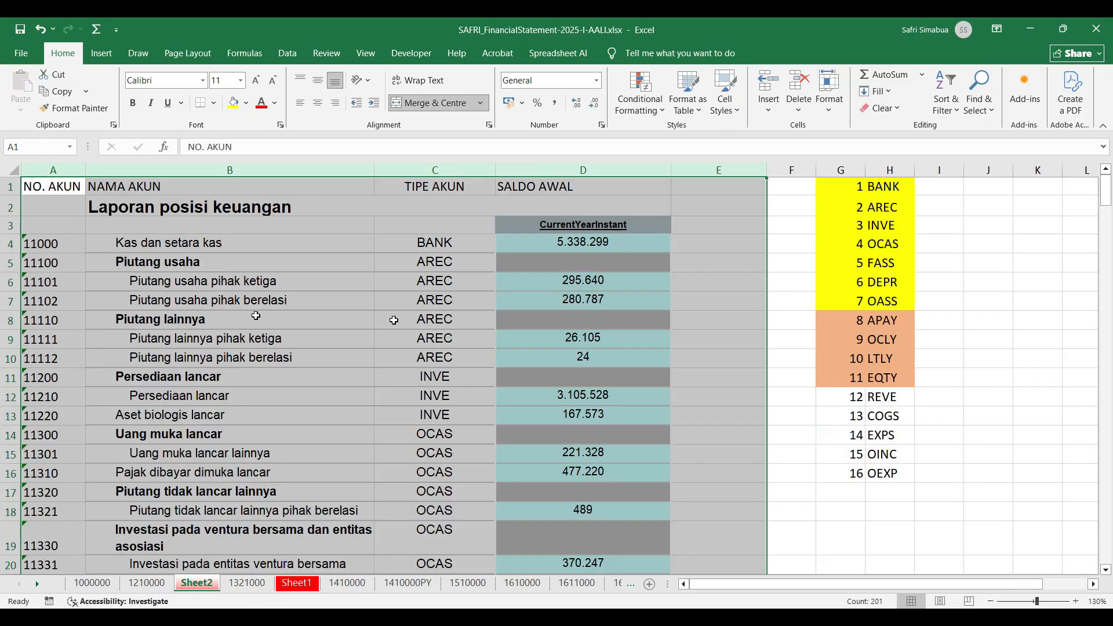
left_click(422, 320)
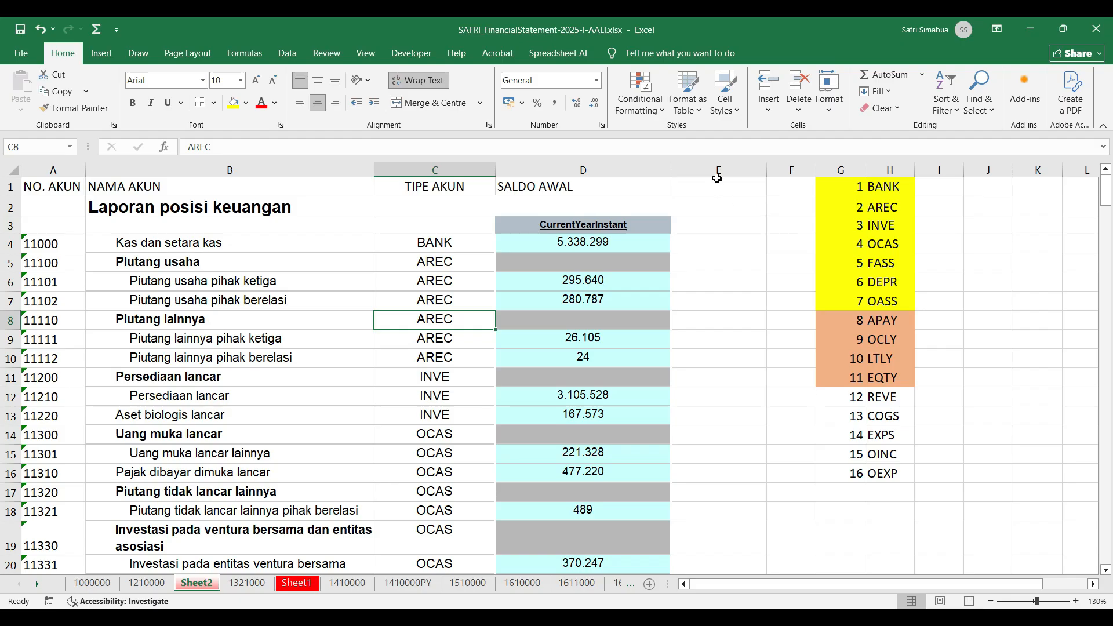
Step: Delete columns E:J, including the numbered account type reference list beside the table
left_click_drag(717, 172, 989, 170)
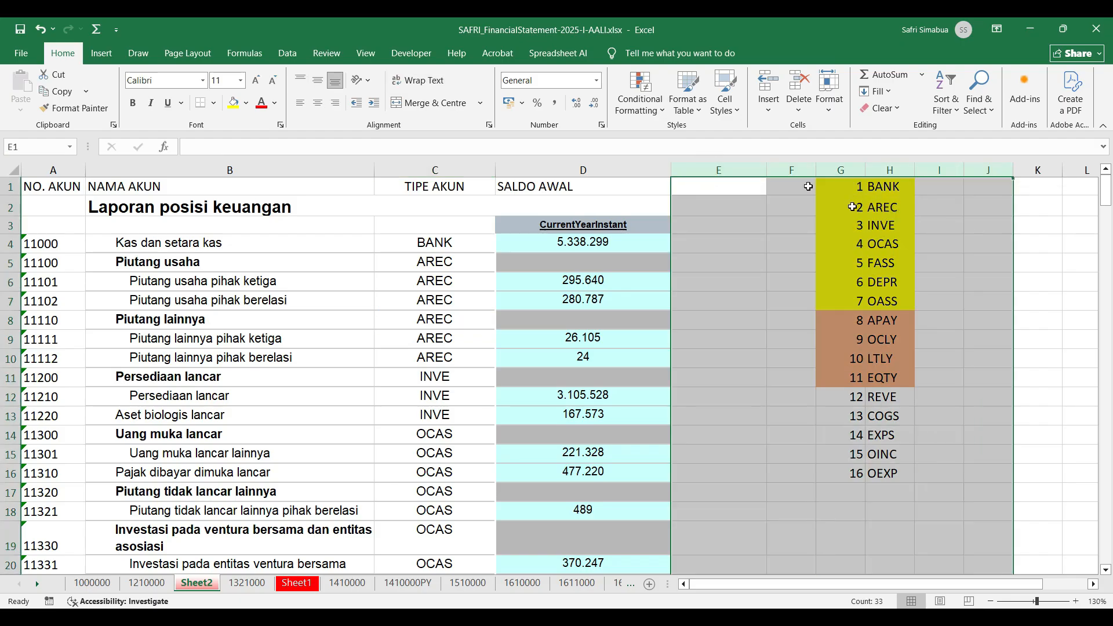
right_click(755, 170)
left_click(800, 316)
left_click(446, 338)
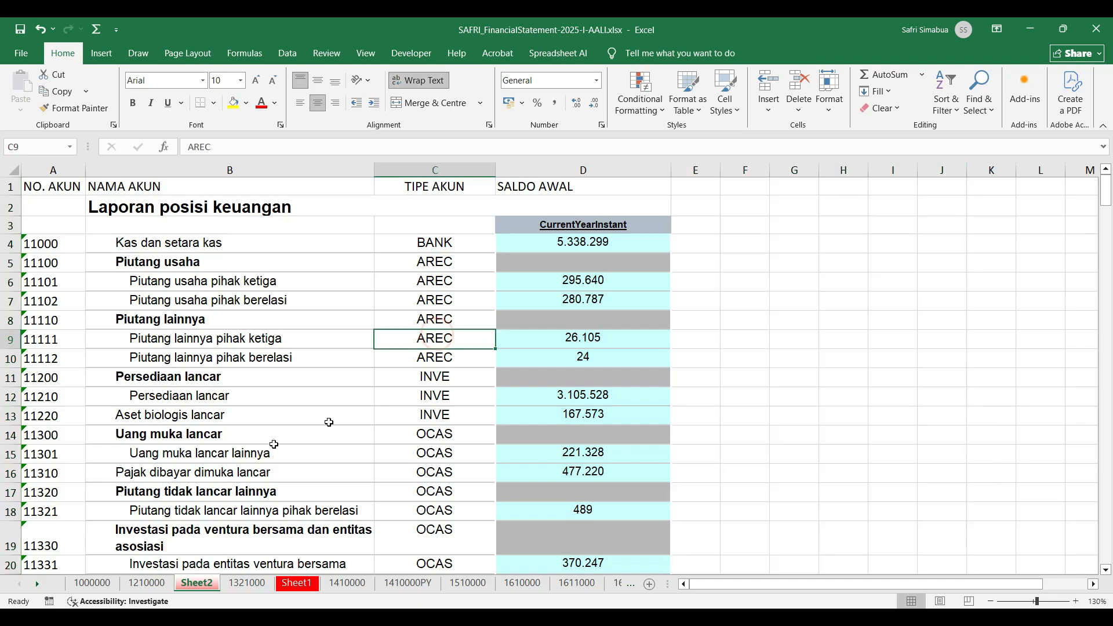
Step: Save the financial statement workbook and create a new blank workbook
left_click(21, 28)
left_click(461, 310)
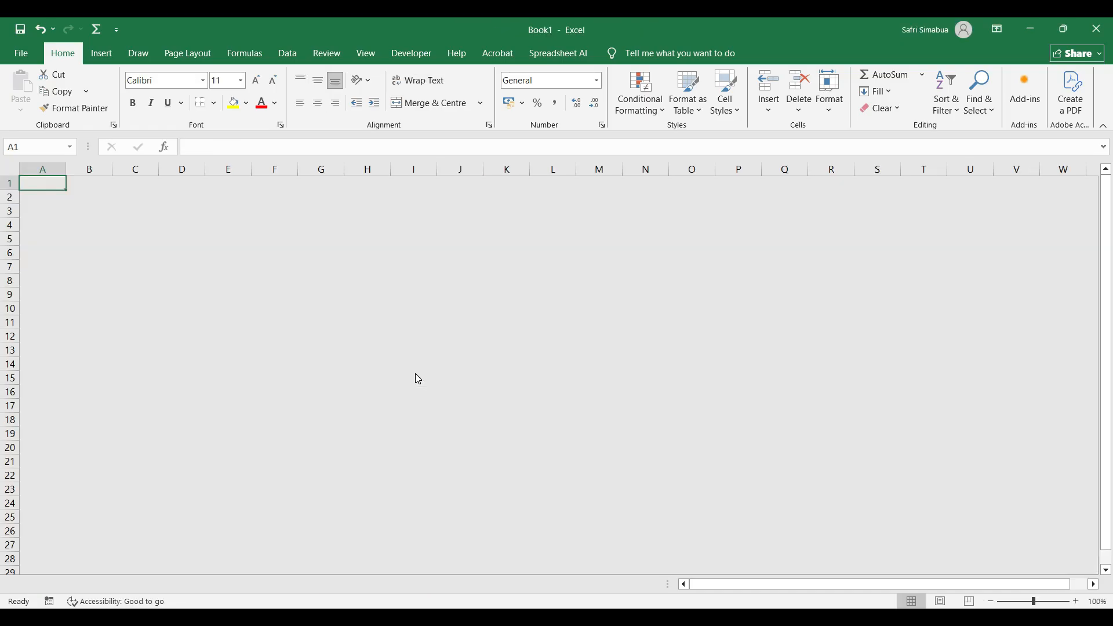
left_click(415, 375)
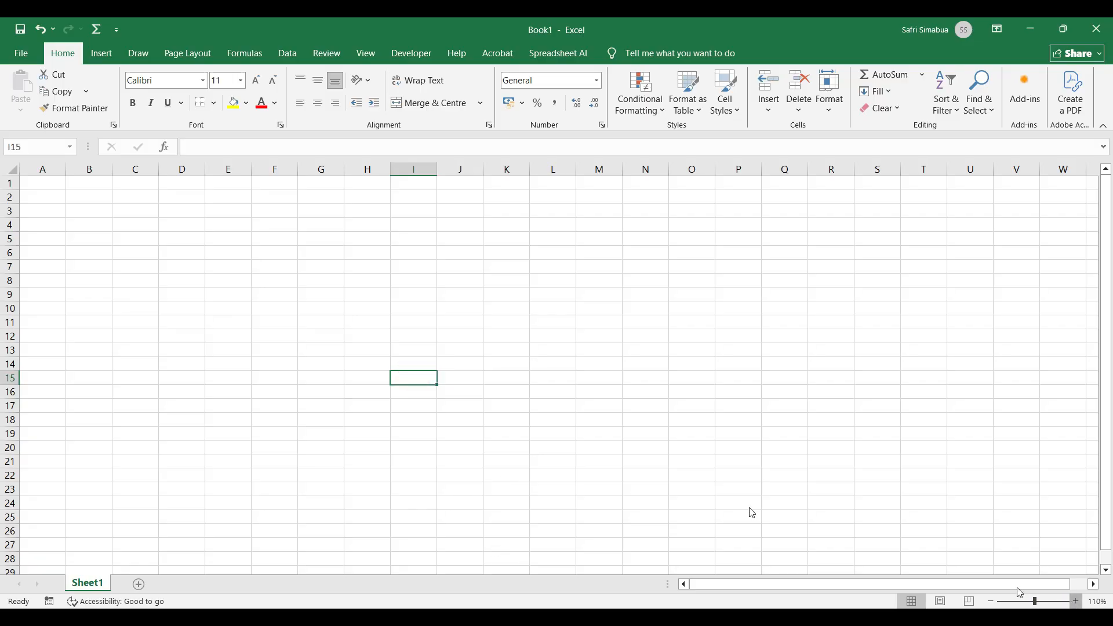
left_click(254, 329)
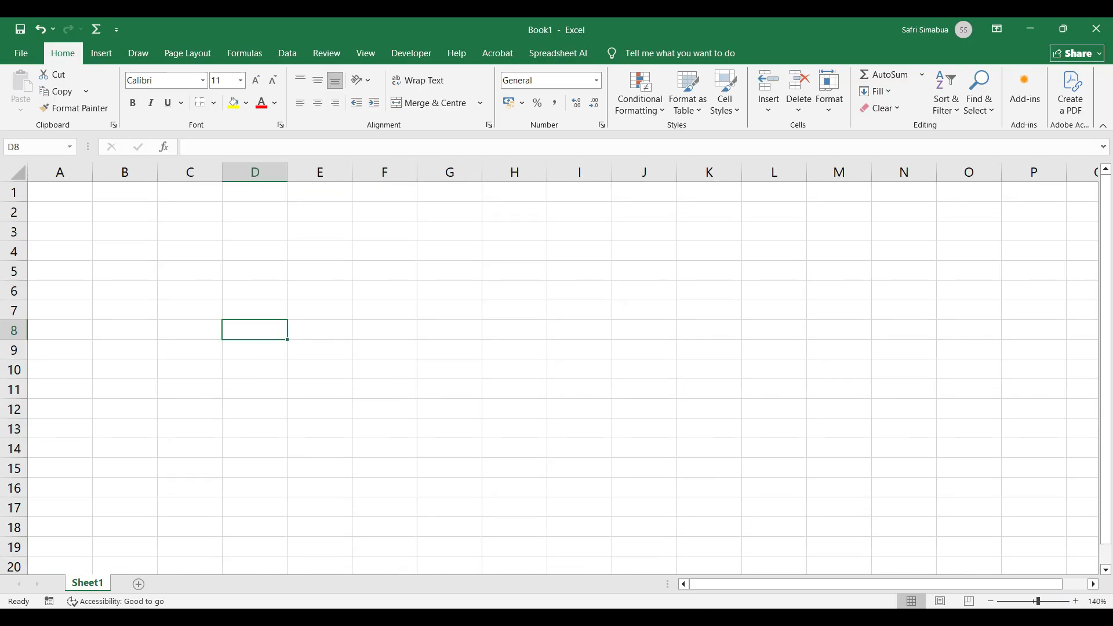
Step: Copy columns A:D from Sheet2 of the financial statement workbook and paste them into Sheet1 of Book1
left_click(751, 563)
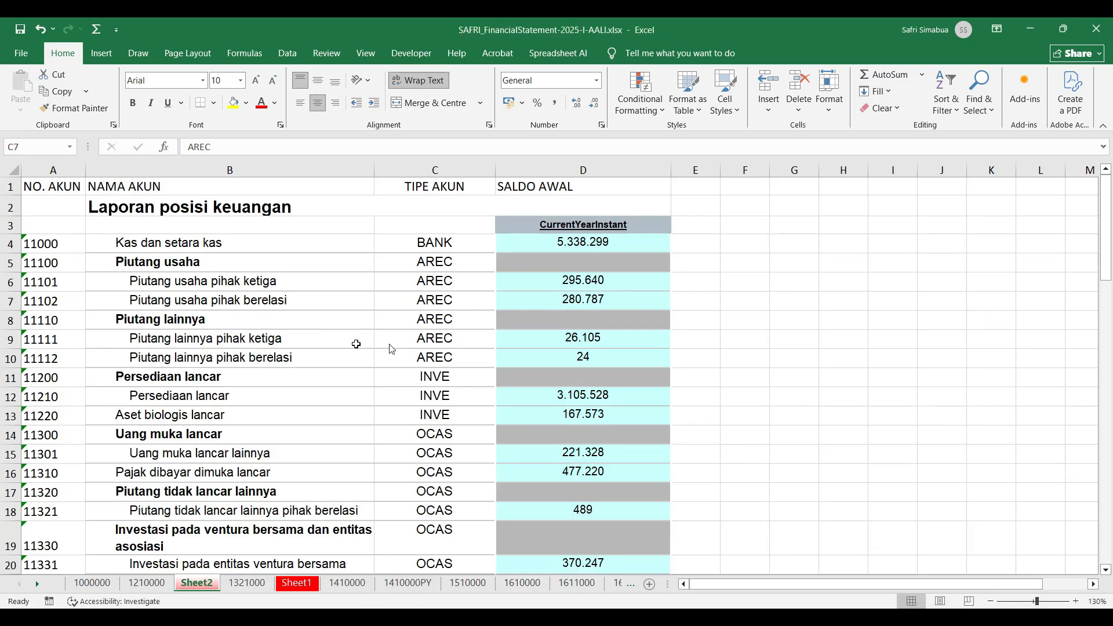
left_click(211, 299)
left_click_drag(45, 185, 579, 477)
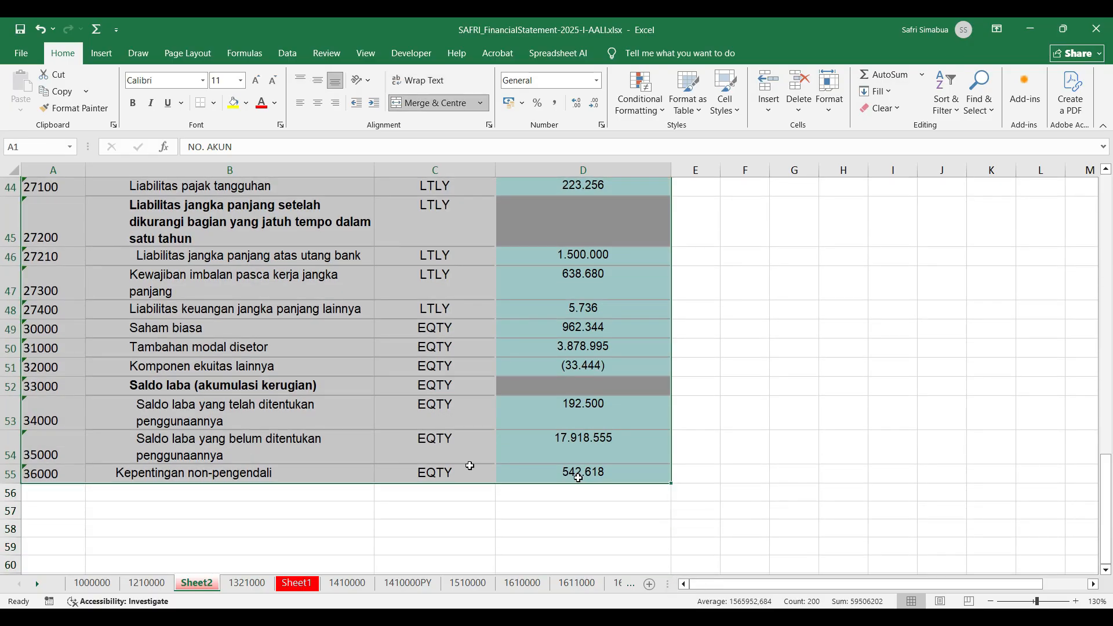
left_click(241, 313)
left_click_drag(37, 169, 636, 213)
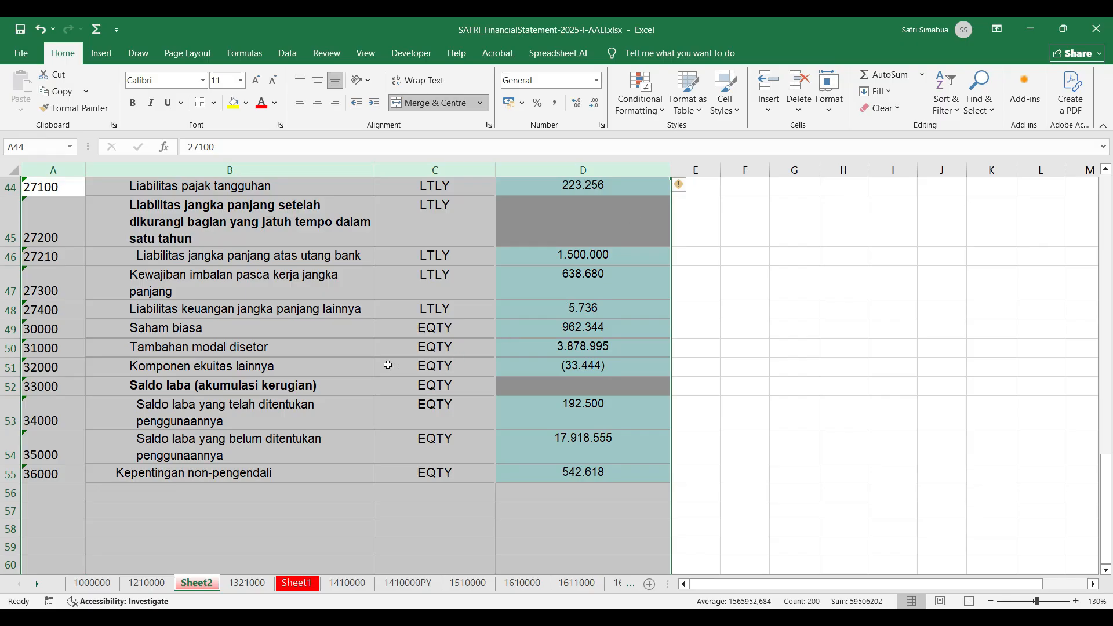
key("ctrl+c")
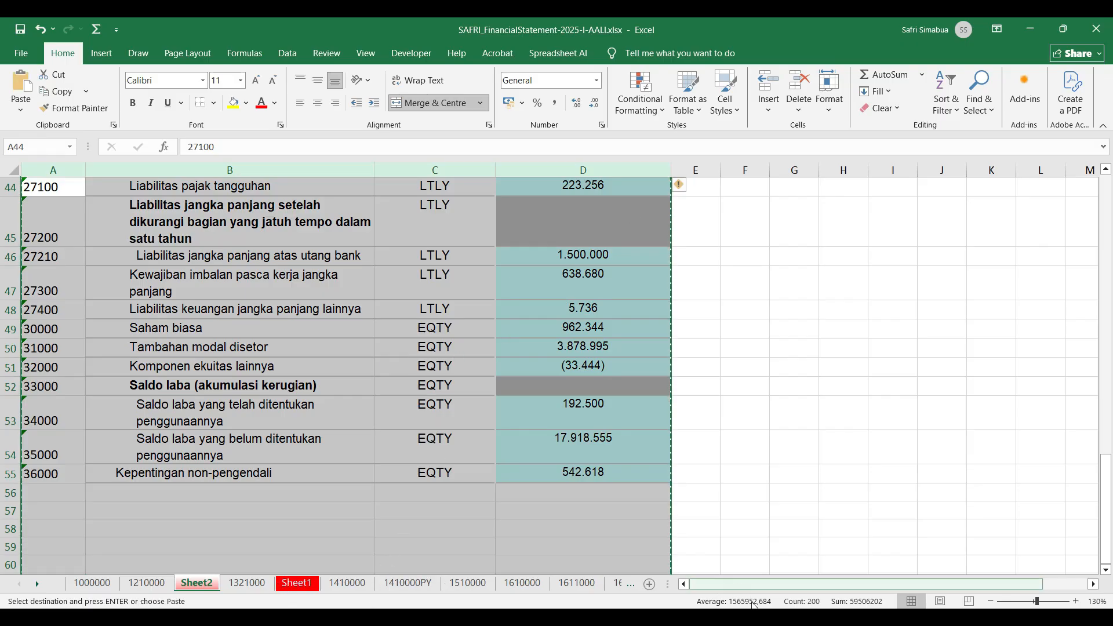
left_click(963, 563)
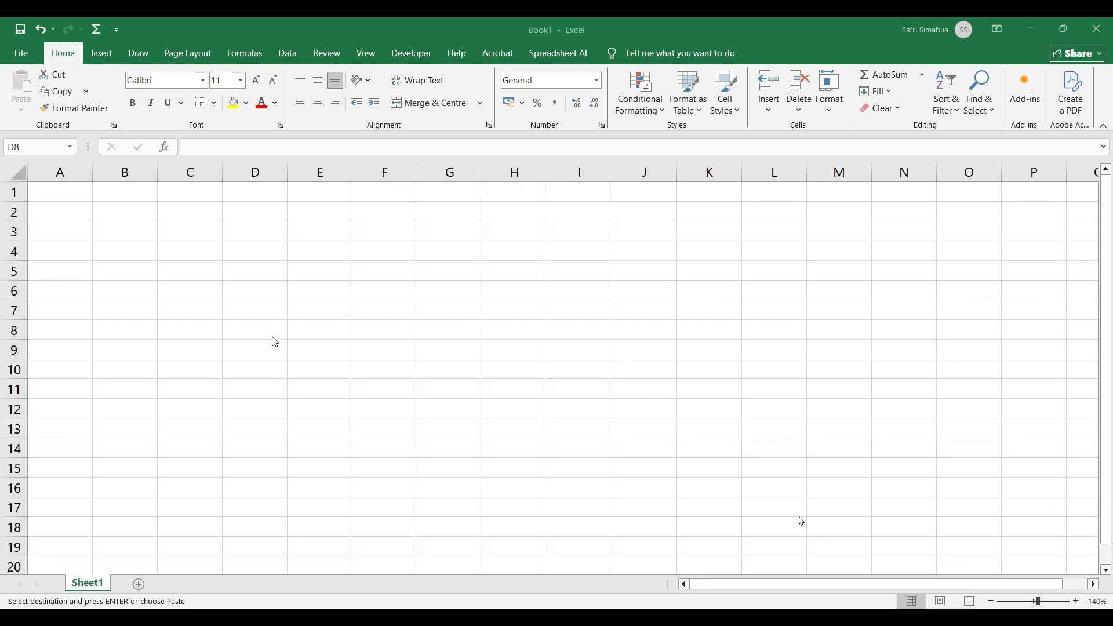
left_click(255, 329)
left_click(17, 179)
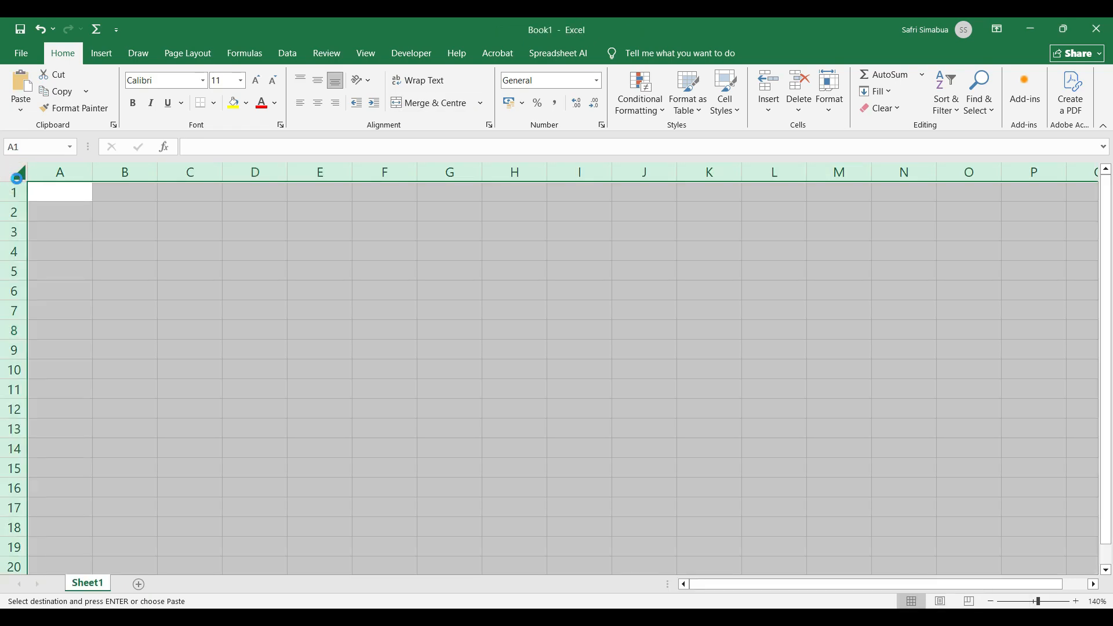
key("ctrl+v")
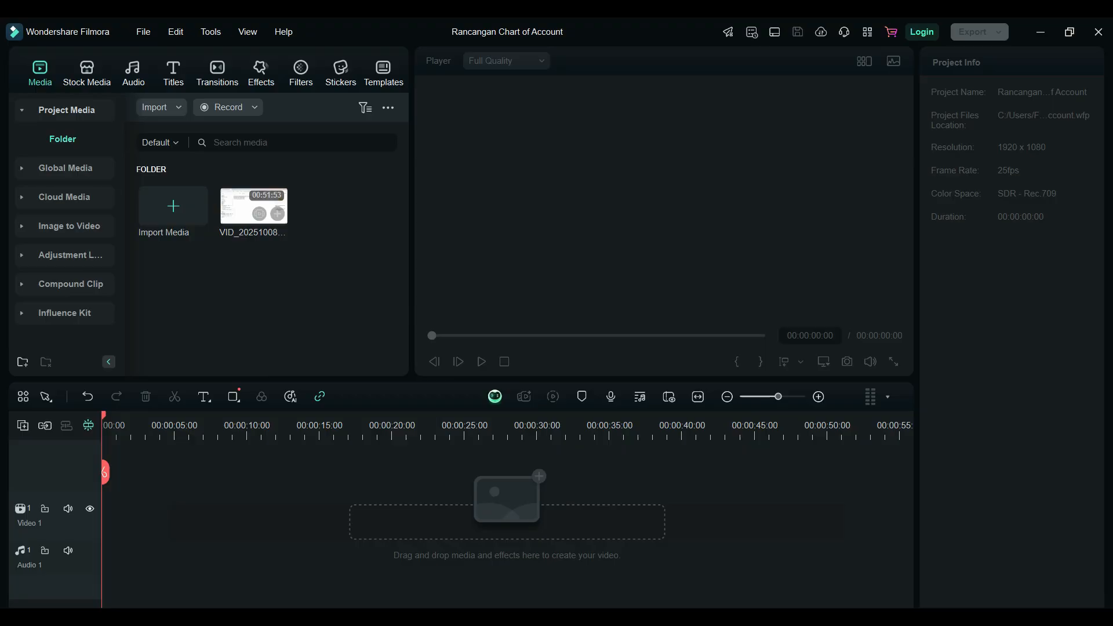
Step: Return to Book1 and delete rows 2 and 3, holding the "Laporan posisi keuangan" title and "CurrentYearInstant" heading
mouse_move(766, 618)
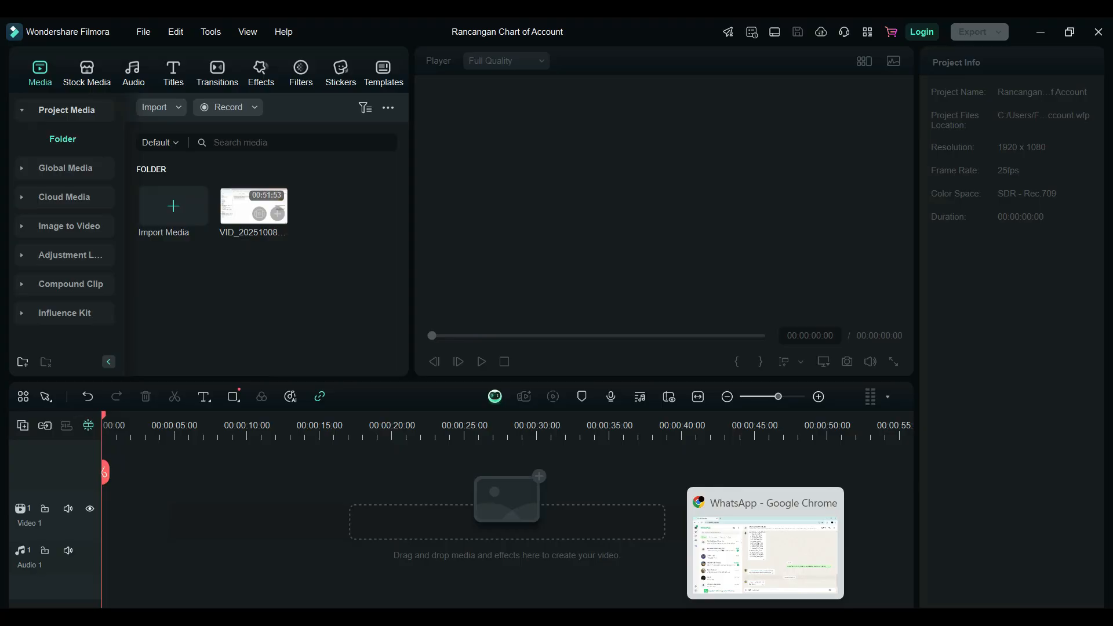
mouse_move(702, 618)
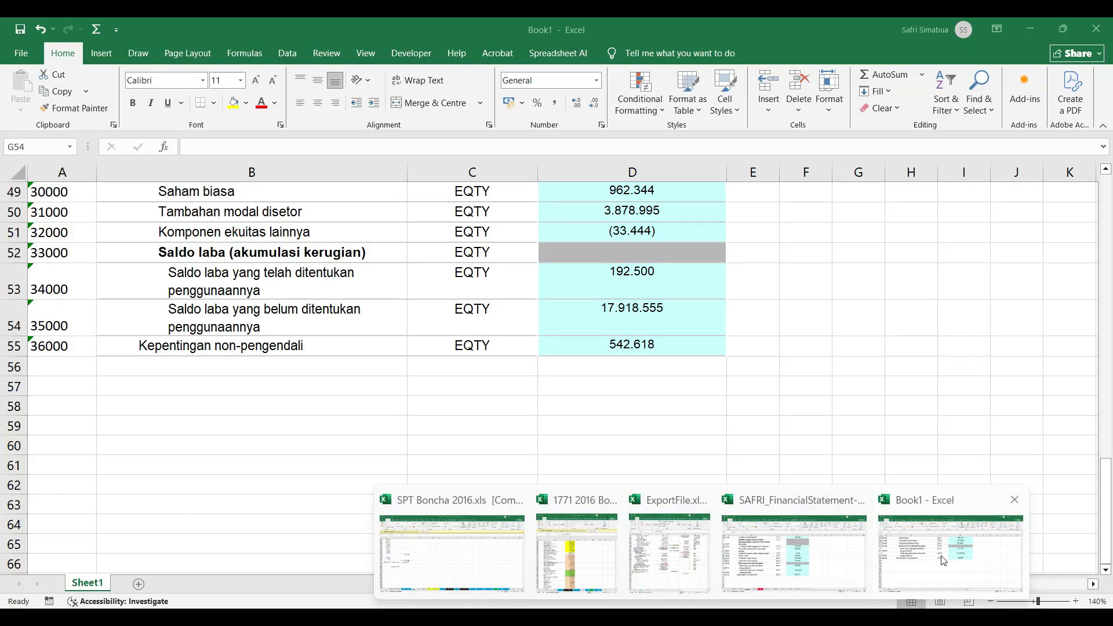
left_click(945, 561)
left_click(450, 387)
scroll(492, 279, "up", 16)
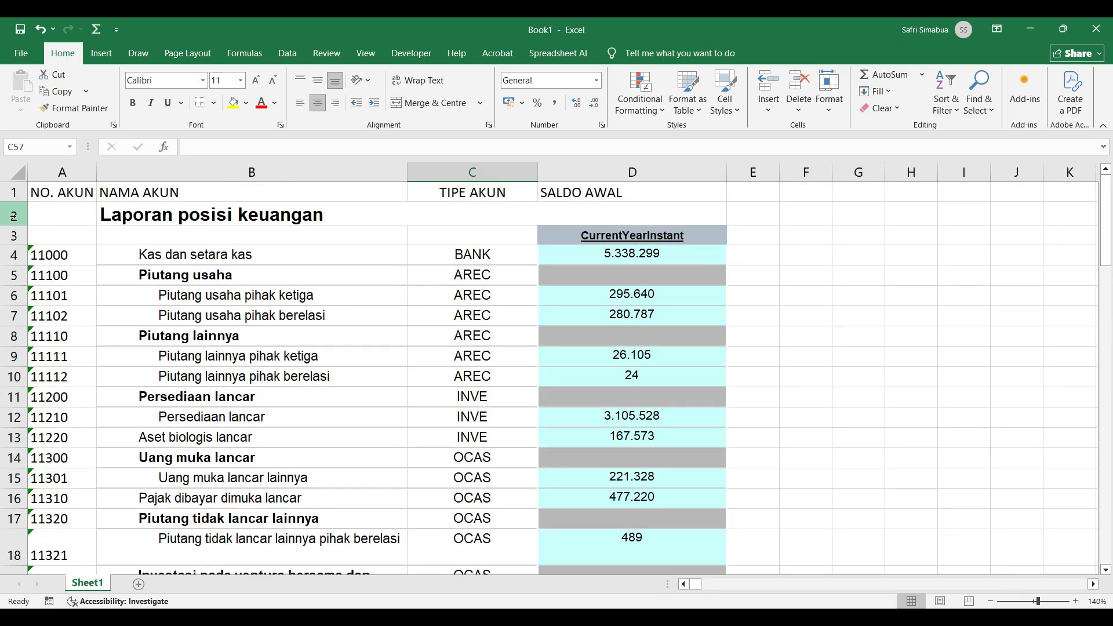
left_click_drag(13, 216, 9, 240)
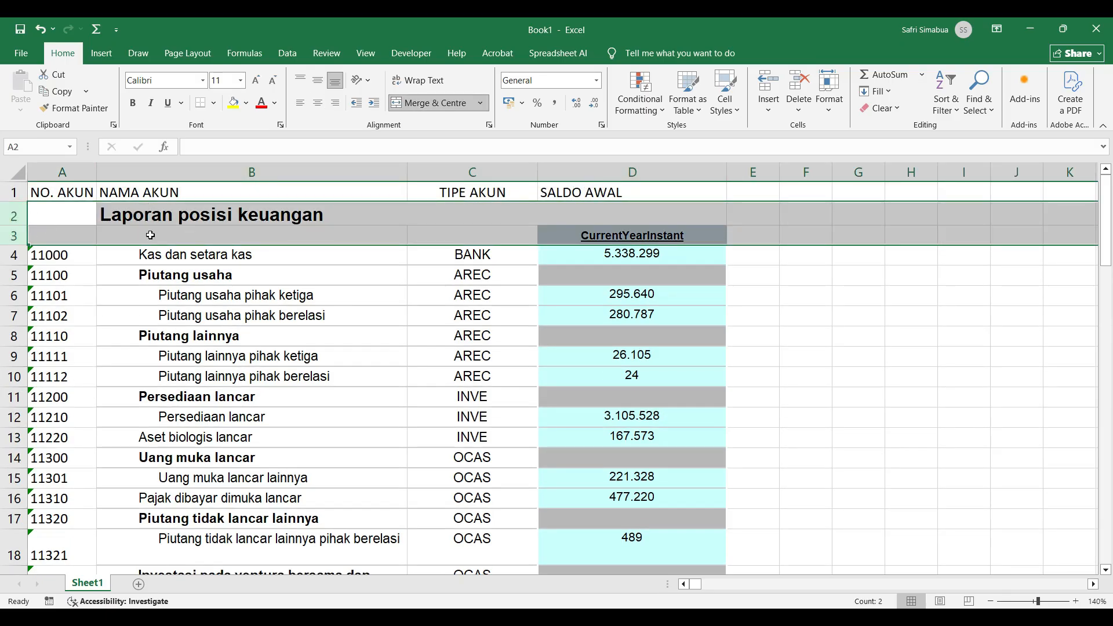
right_click(6, 225)
left_click(50, 371)
left_click(353, 352)
Step: Copy the income statement accounts A1:D12 from Sheet1 of the financial statement workbook and paste them into Book1 at A55
scroll(314, 356, "down", 8)
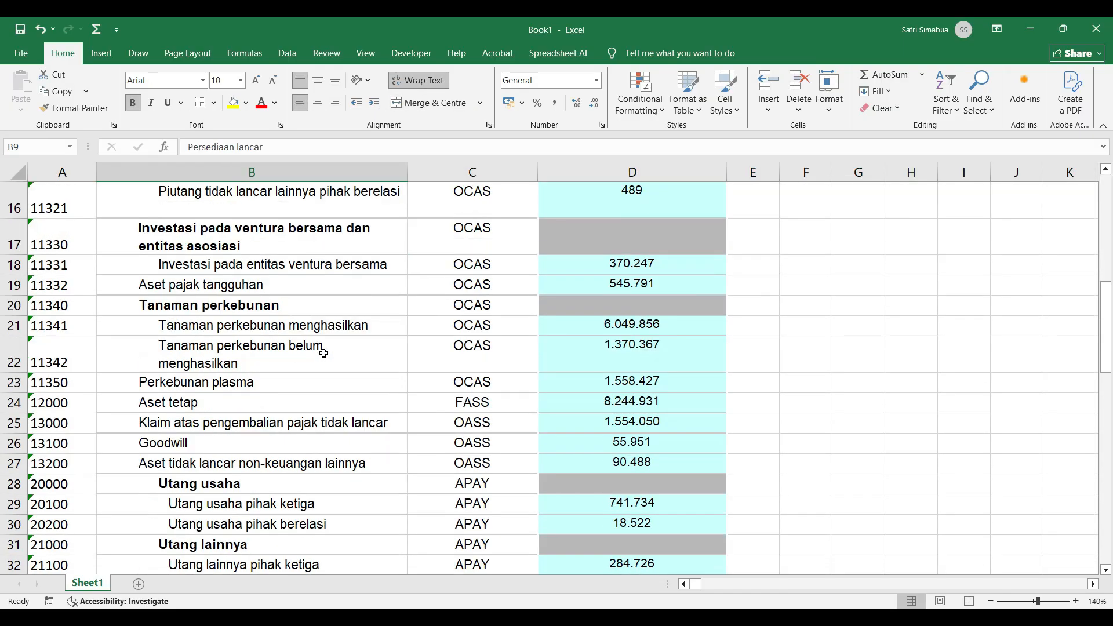
scroll(313, 358, "down", 8)
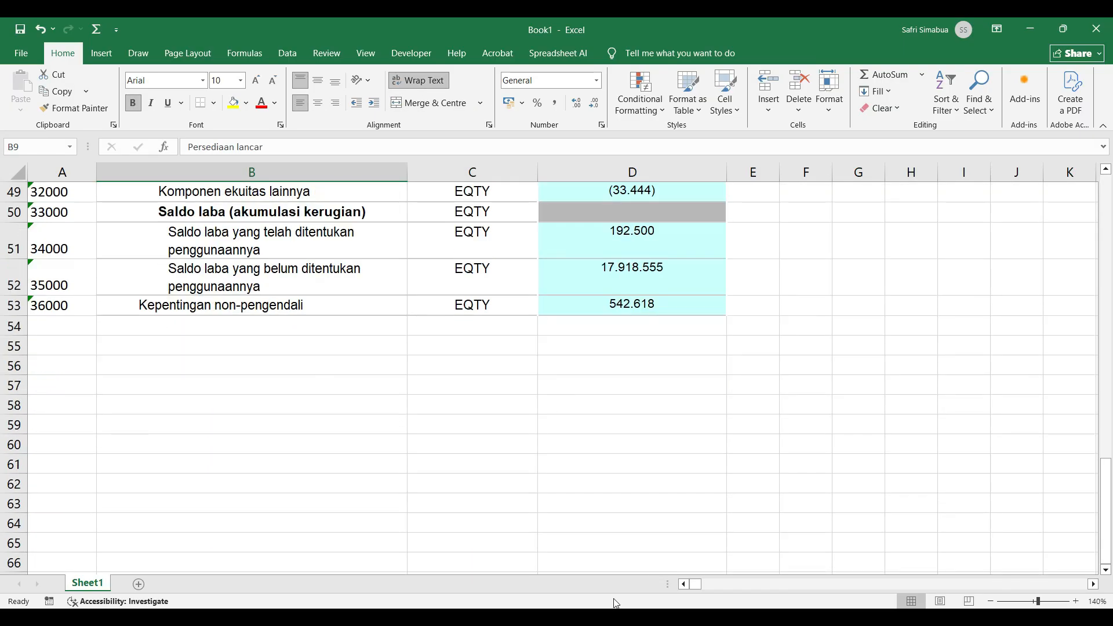
mouse_move(702, 618)
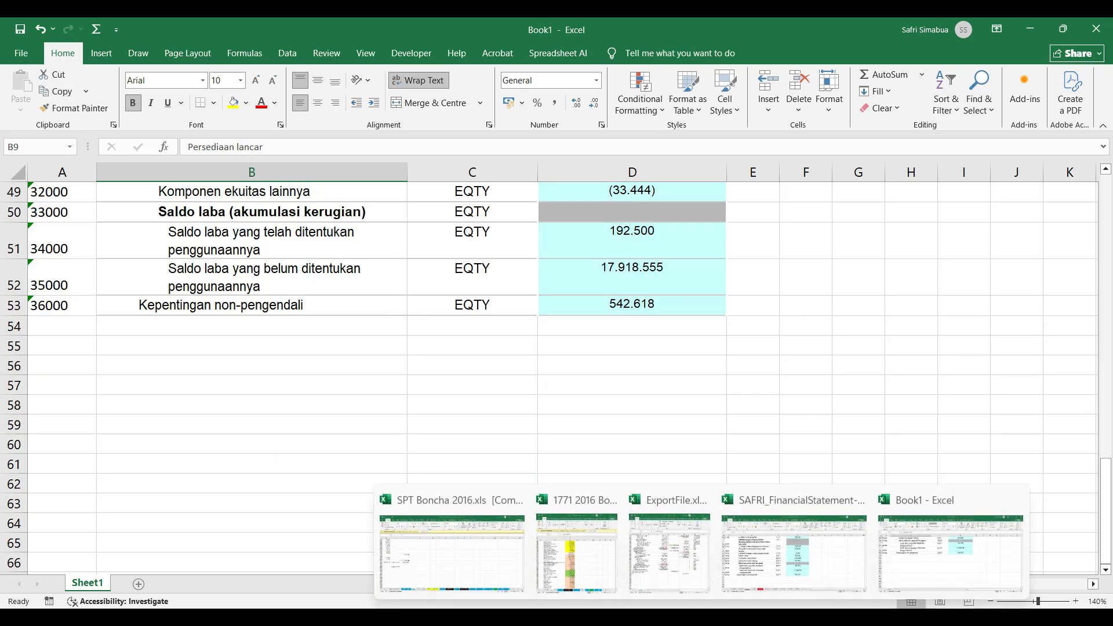
left_click(794, 550)
left_click(365, 443)
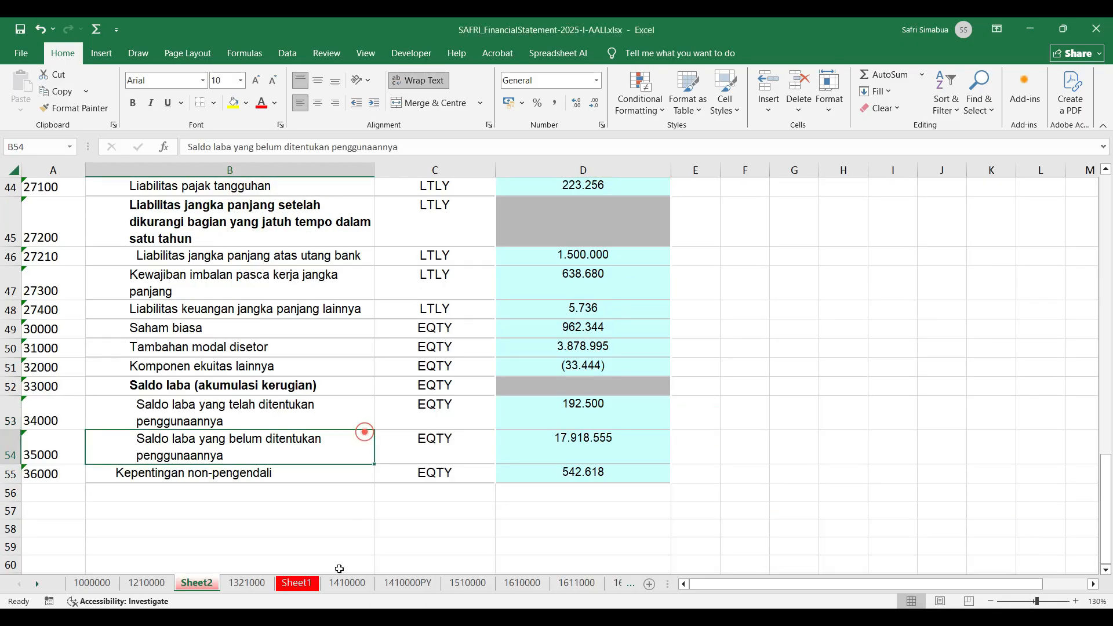
left_click(313, 584)
left_click_drag(47, 190, 514, 479)
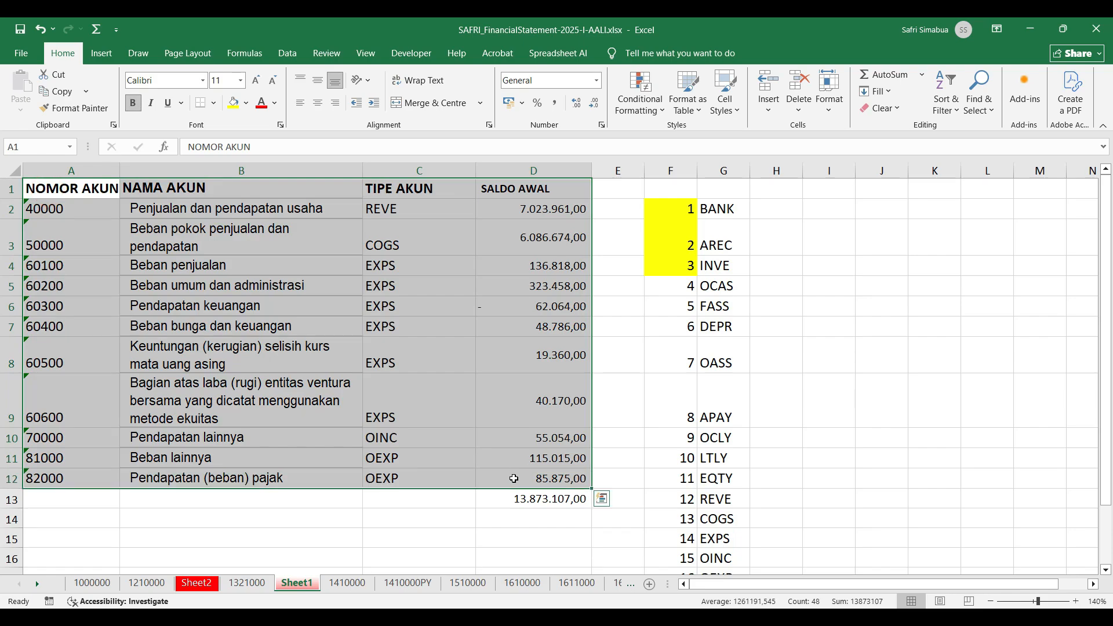
key("ctrl+c")
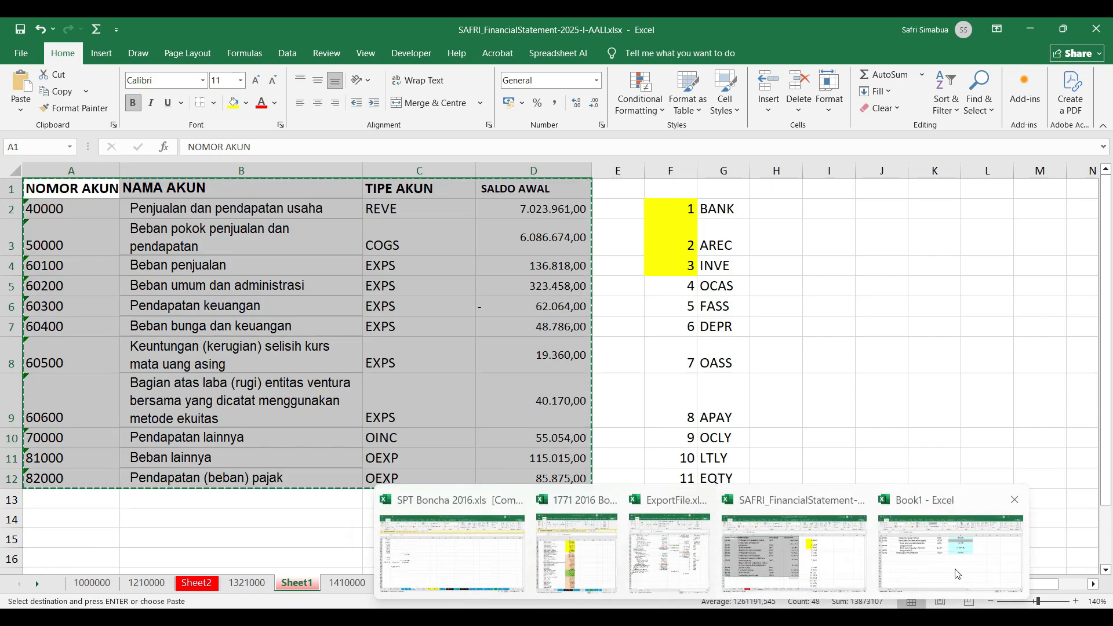
left_click(956, 574)
left_click(59, 349)
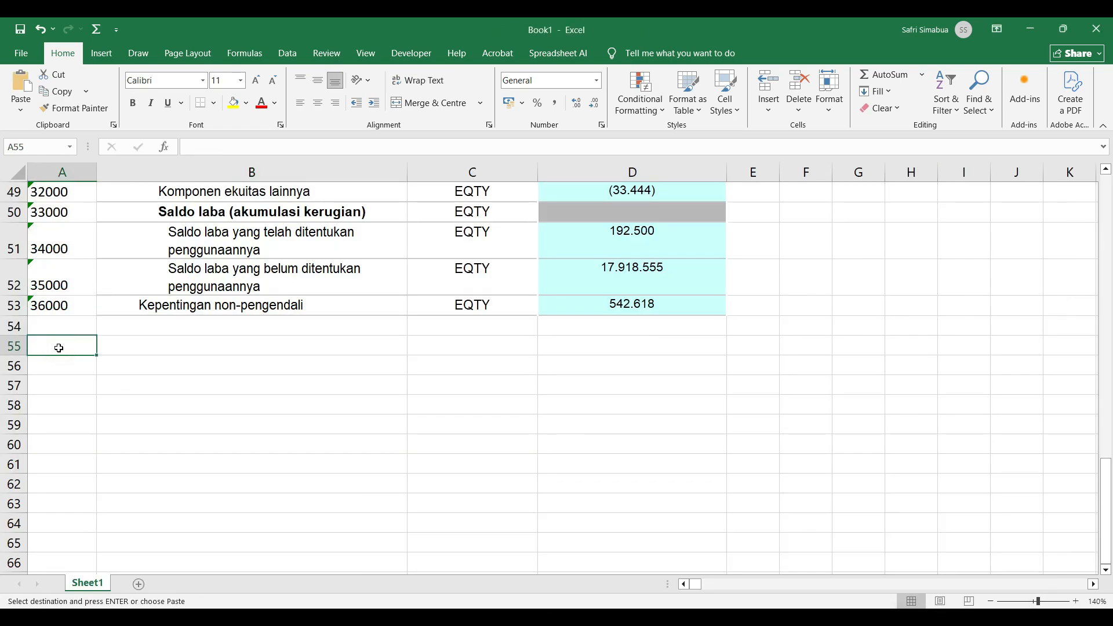
key("ctrl+v")
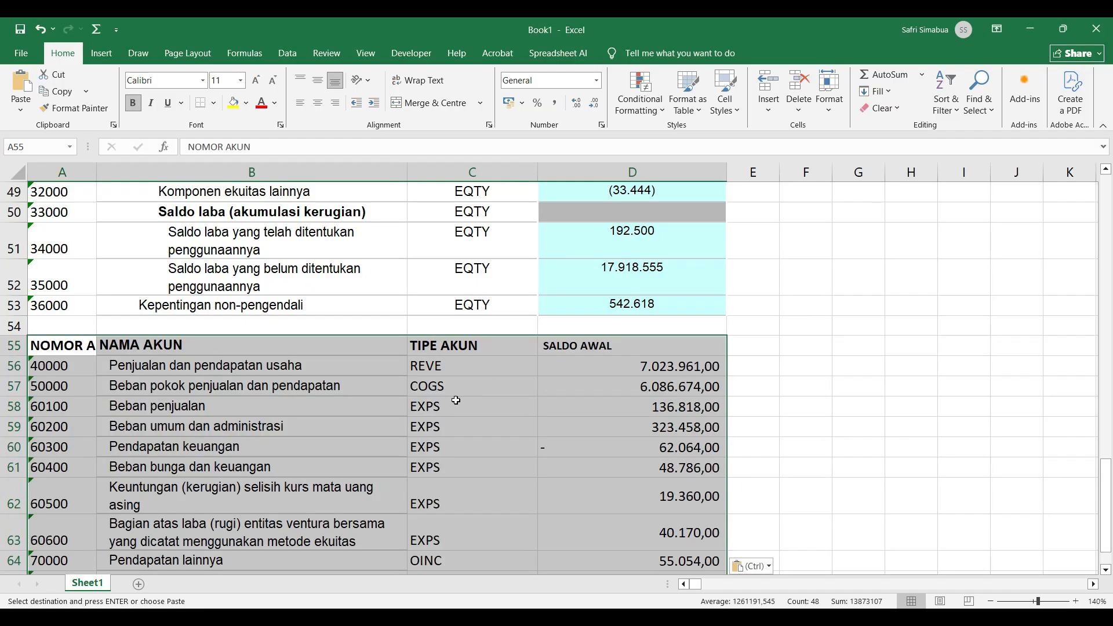
Step: Delete blank row 54 and the duplicate header row 55 between the balance sheet and income statement accounts
left_click(296, 384)
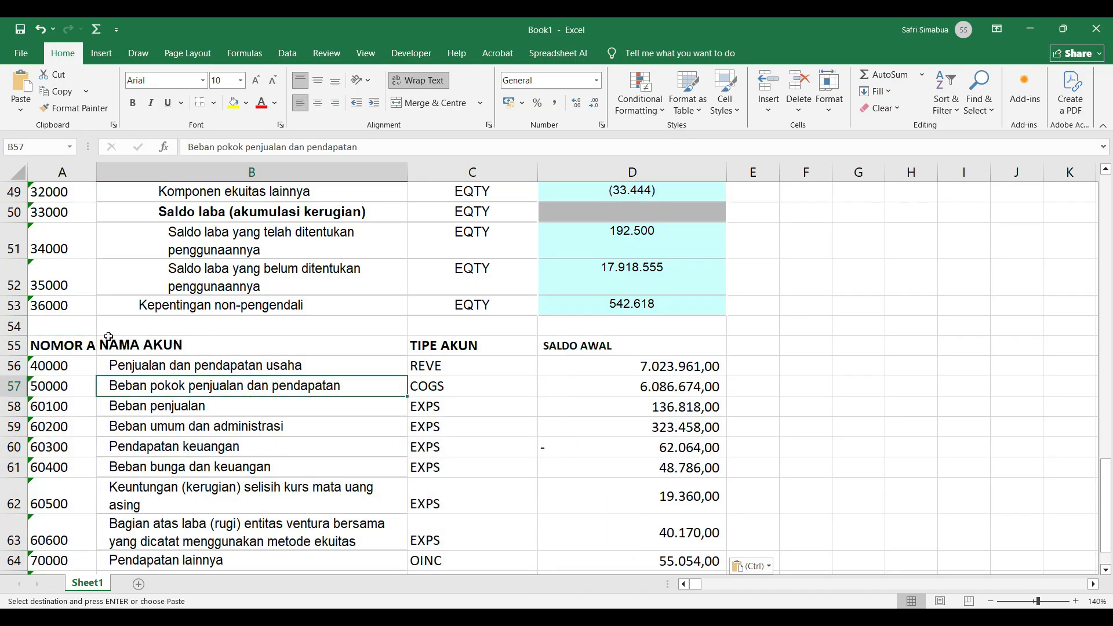
left_click(14, 345)
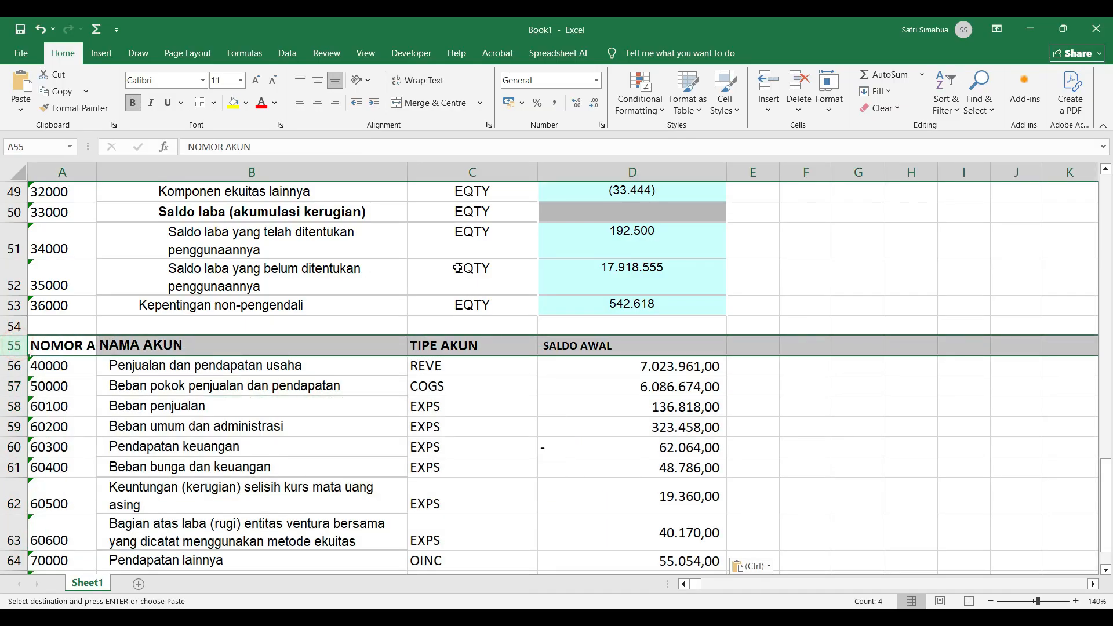
left_click(634, 365)
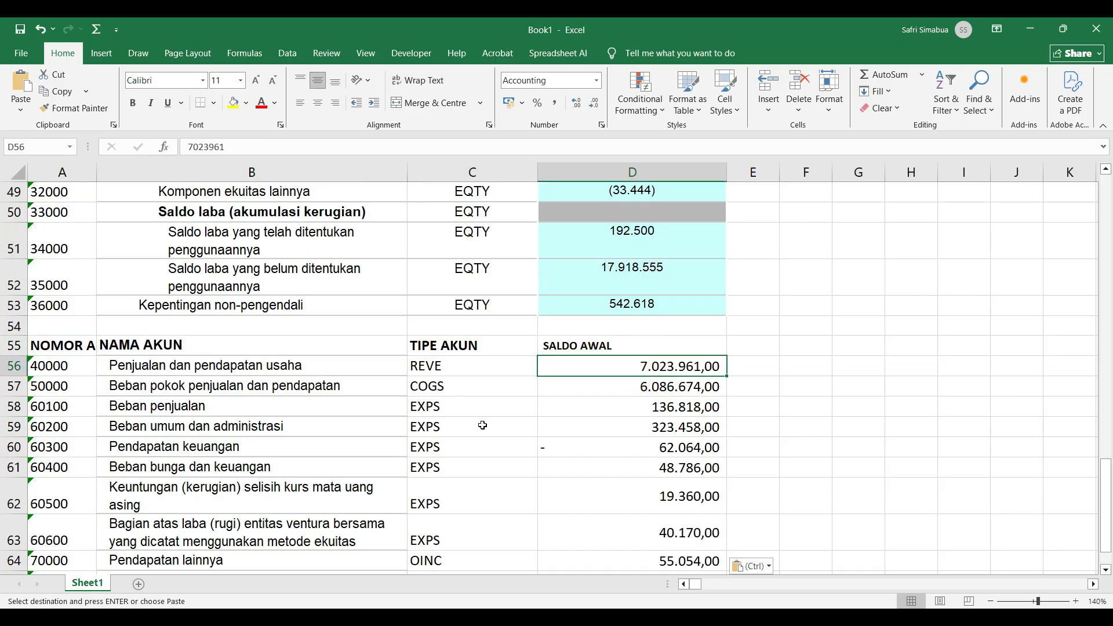
left_click(13, 326)
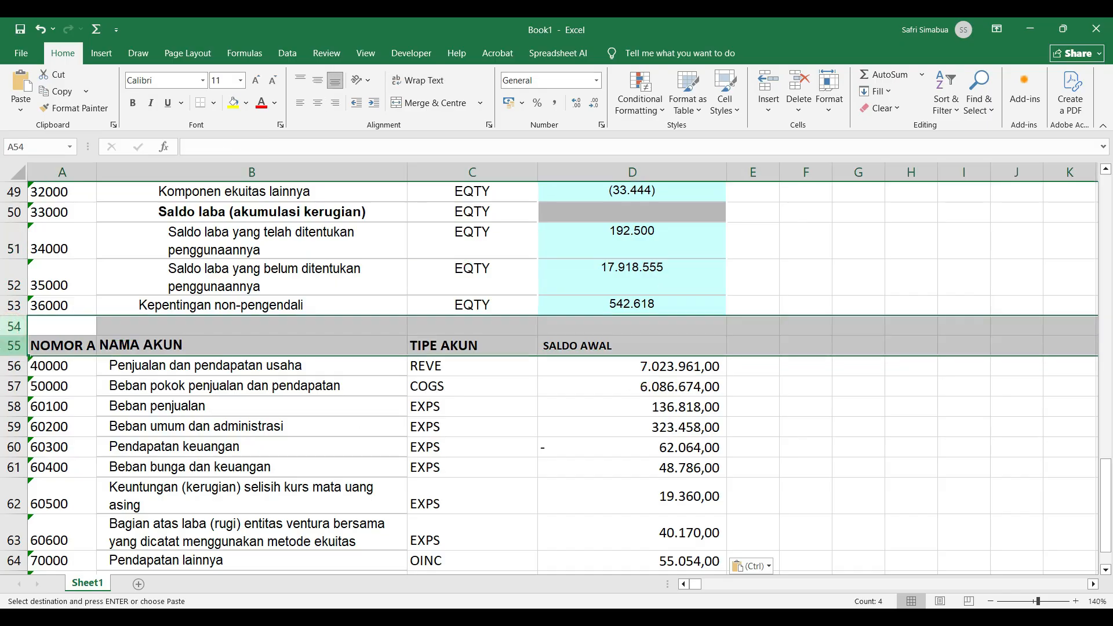
right_click(13, 327)
left_click(38, 492)
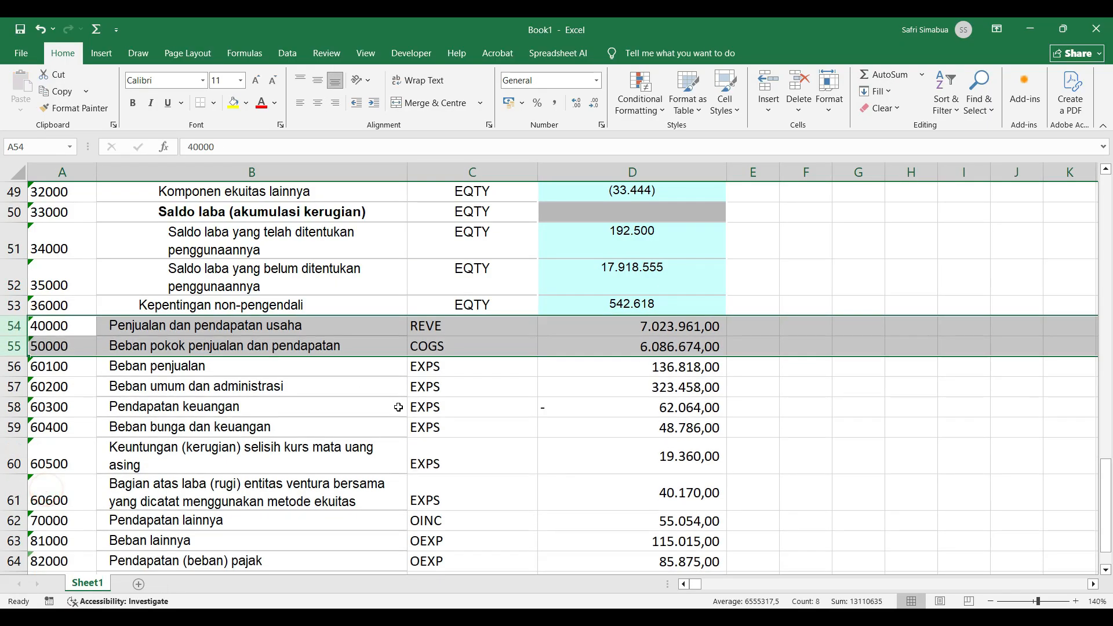
left_click(398, 407)
scroll(239, 279, "down", 3)
Step: Insert a new column before SALDO AWAL and head it INDUK AKUN in D1
scroll(320, 381, "up", 8)
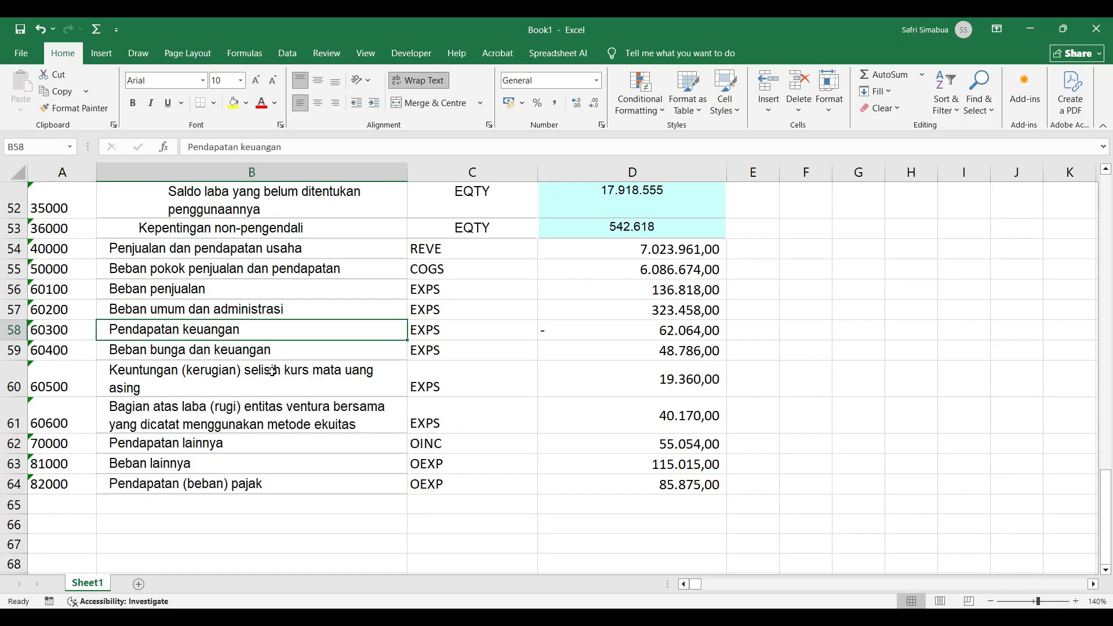
scroll(320, 381, "up", 10)
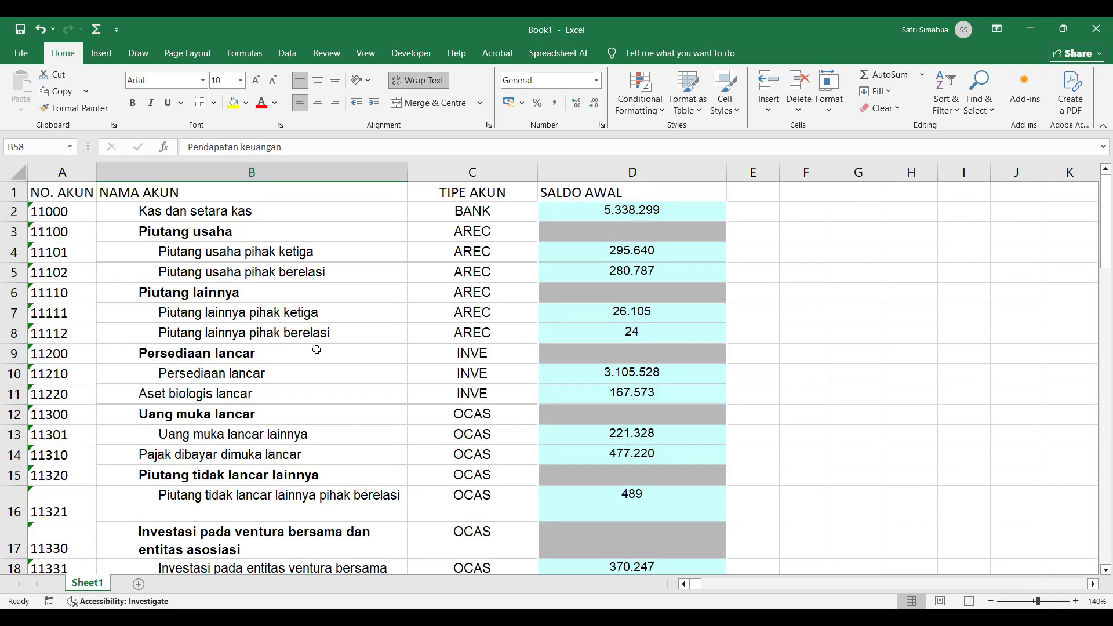
left_click(569, 172)
right_click(568, 172)
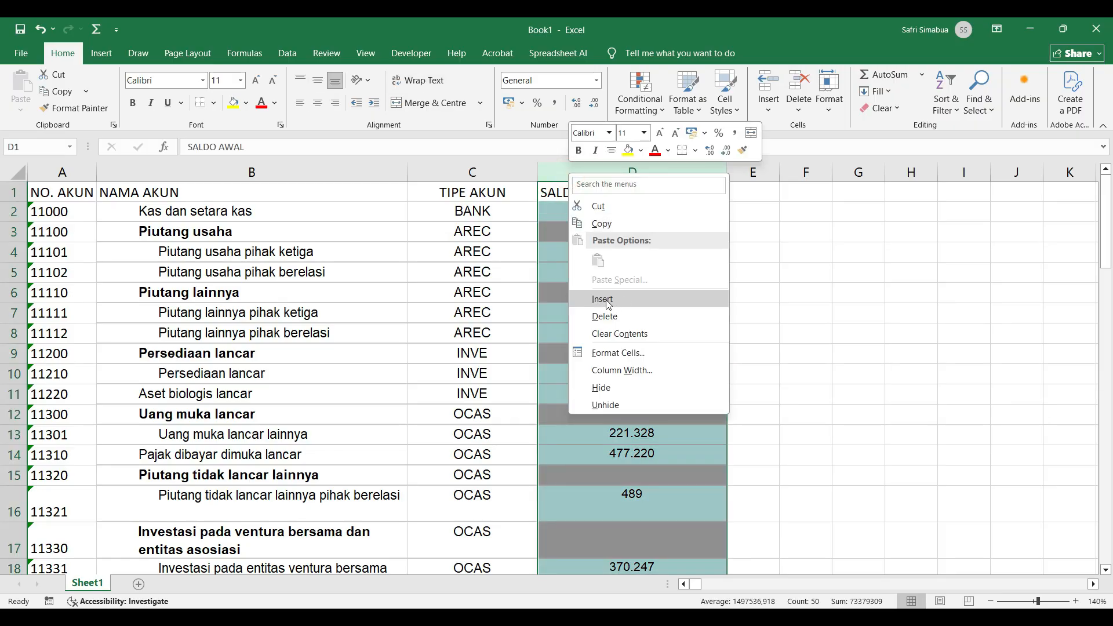
left_click(608, 304)
left_click(563, 190)
type("IN")
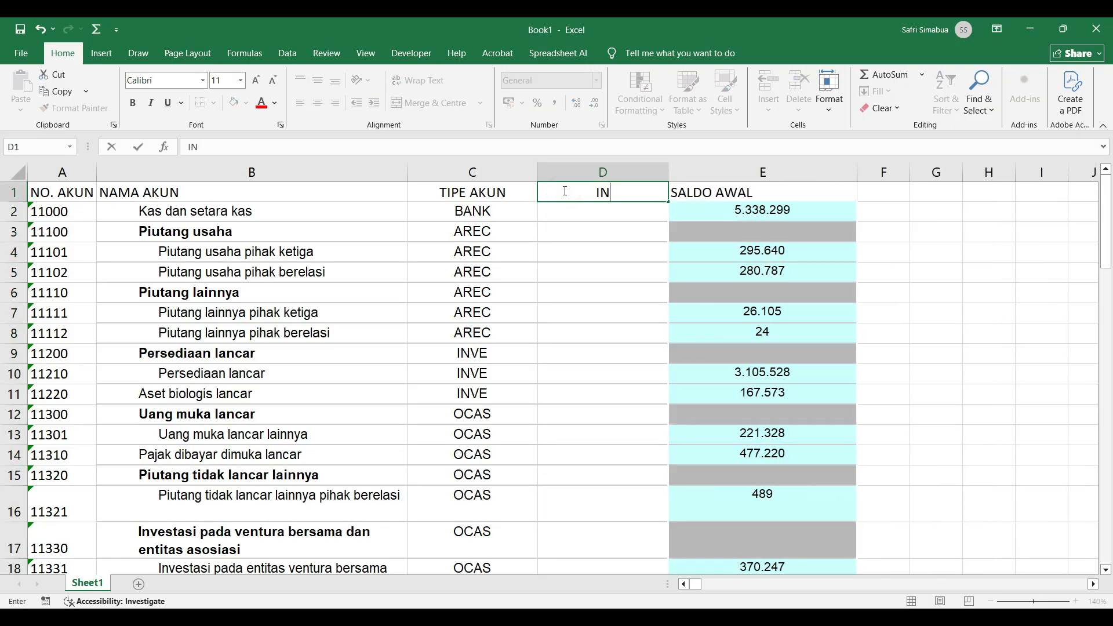
type("DUK AKUN")
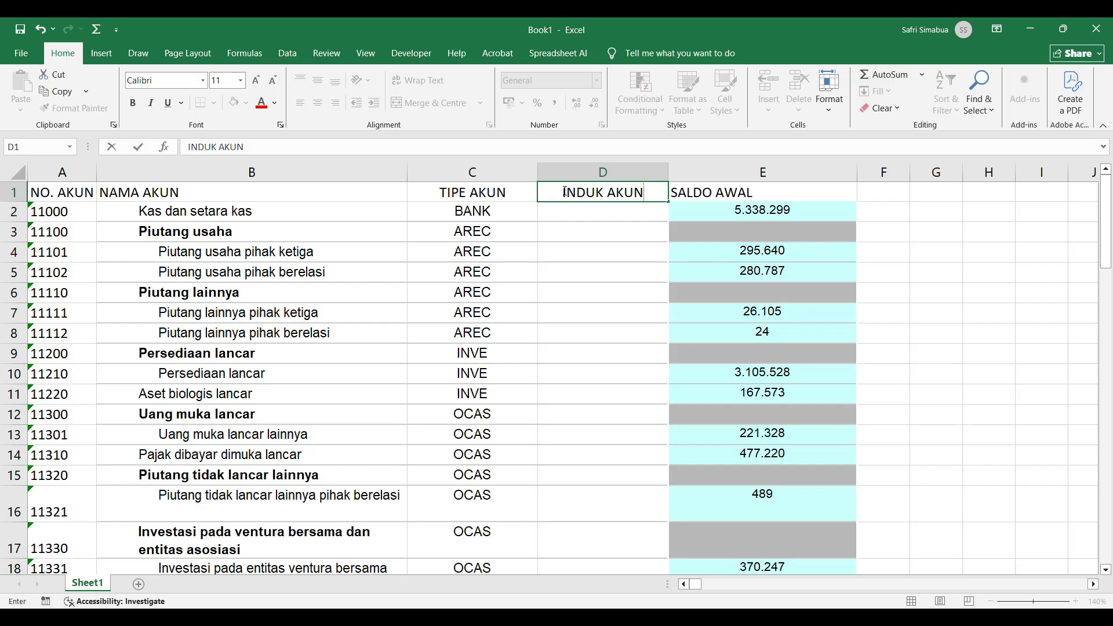
left_click(603, 252)
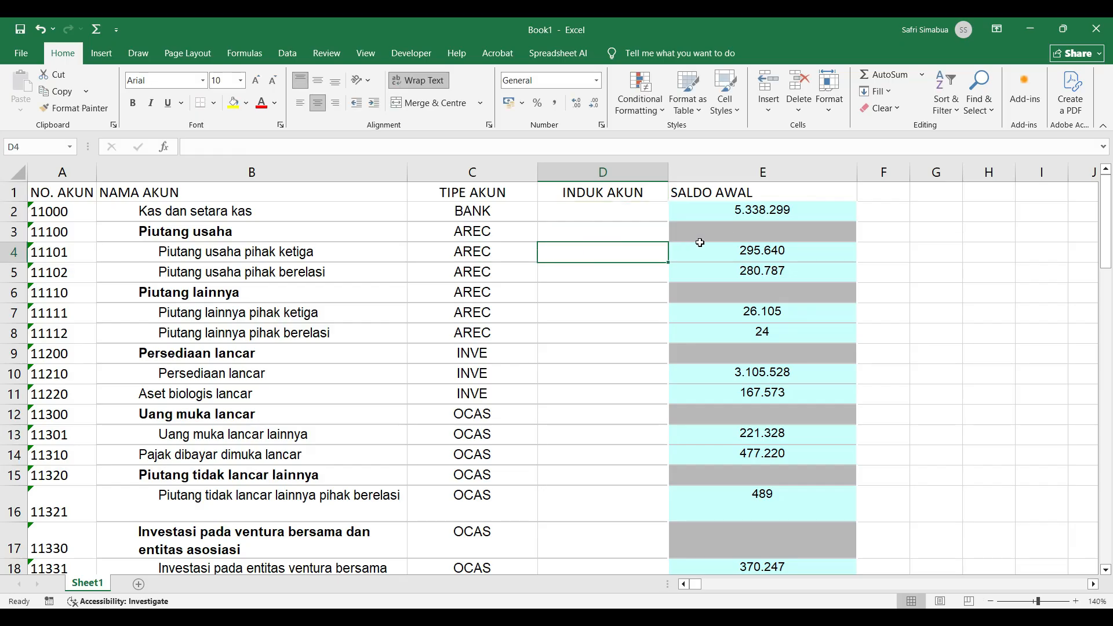
Step: Link INDUK AKUN cells D4 and D5 of the two Piutang usaha sub-accounts to their parent number with =A3
left_click(804, 234)
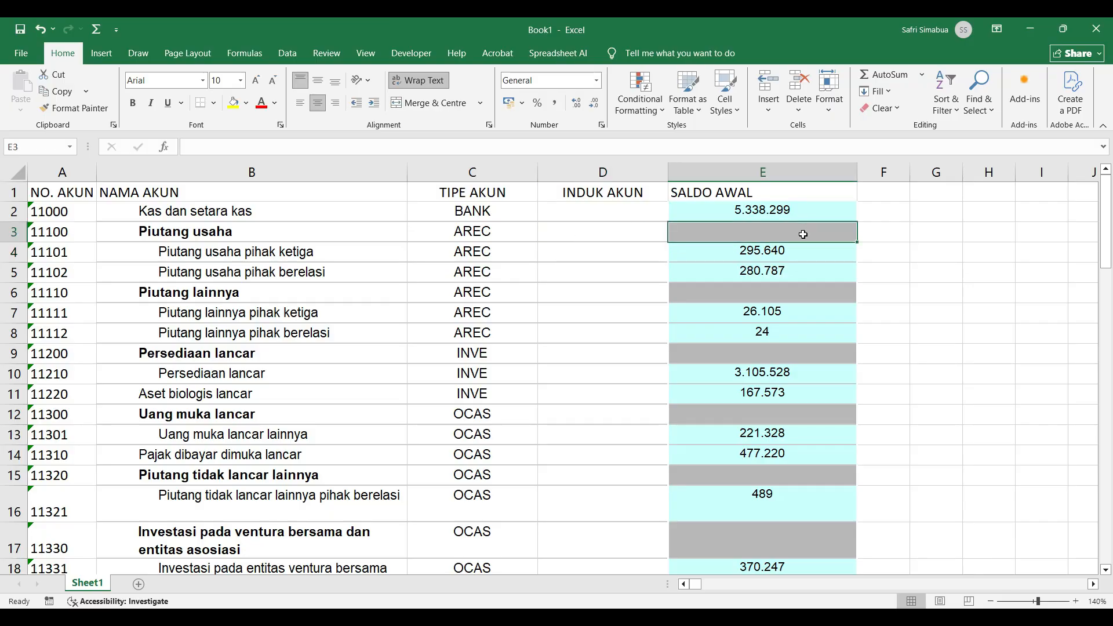
left_click(617, 253)
left_click_drag(742, 251, 741, 271)
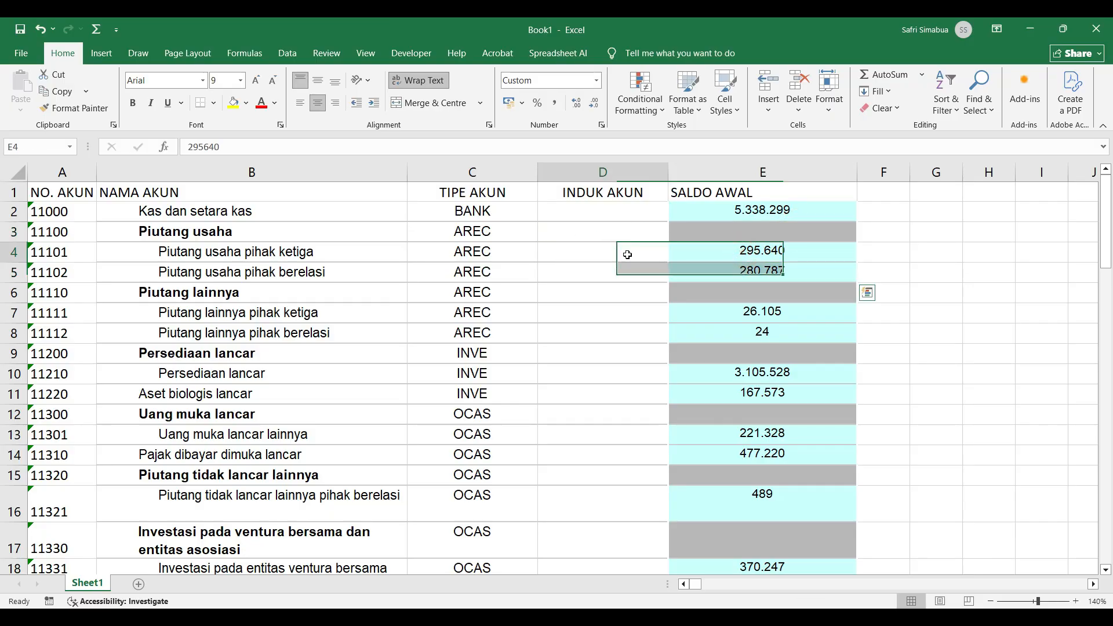
left_click(627, 254)
type("=")
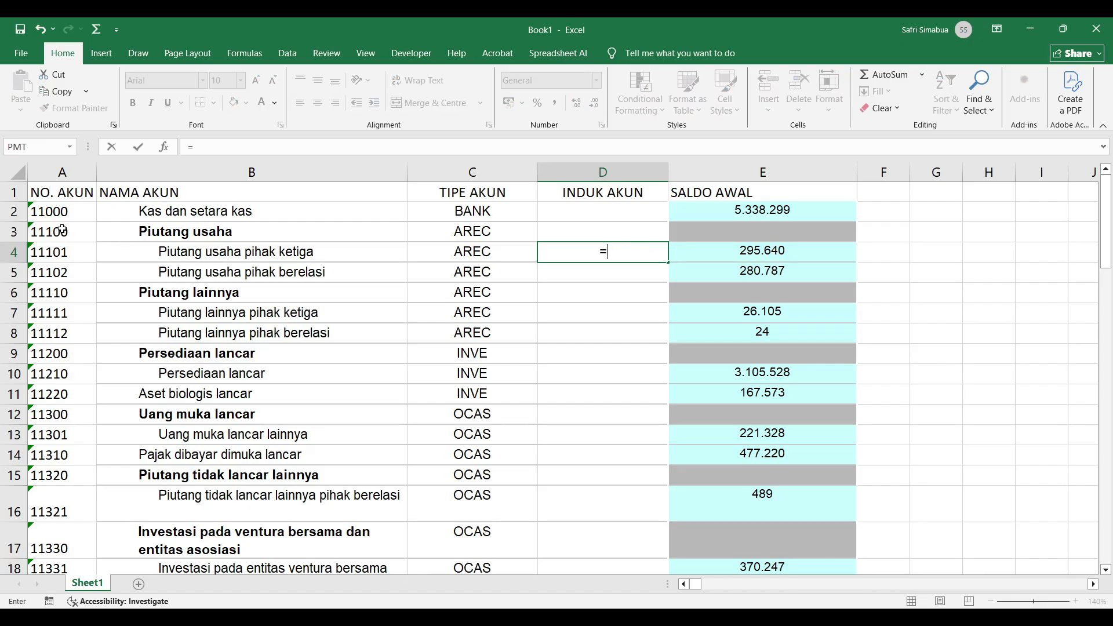
left_click(62, 231)
key("Return")
type("=")
left_click(66, 232)
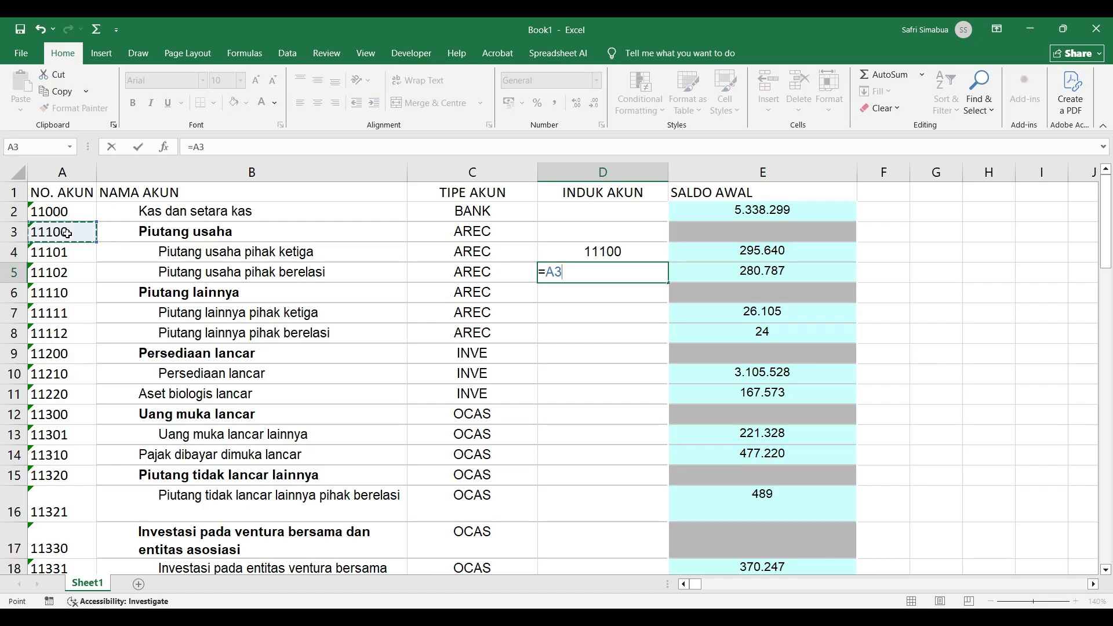
key("Return")
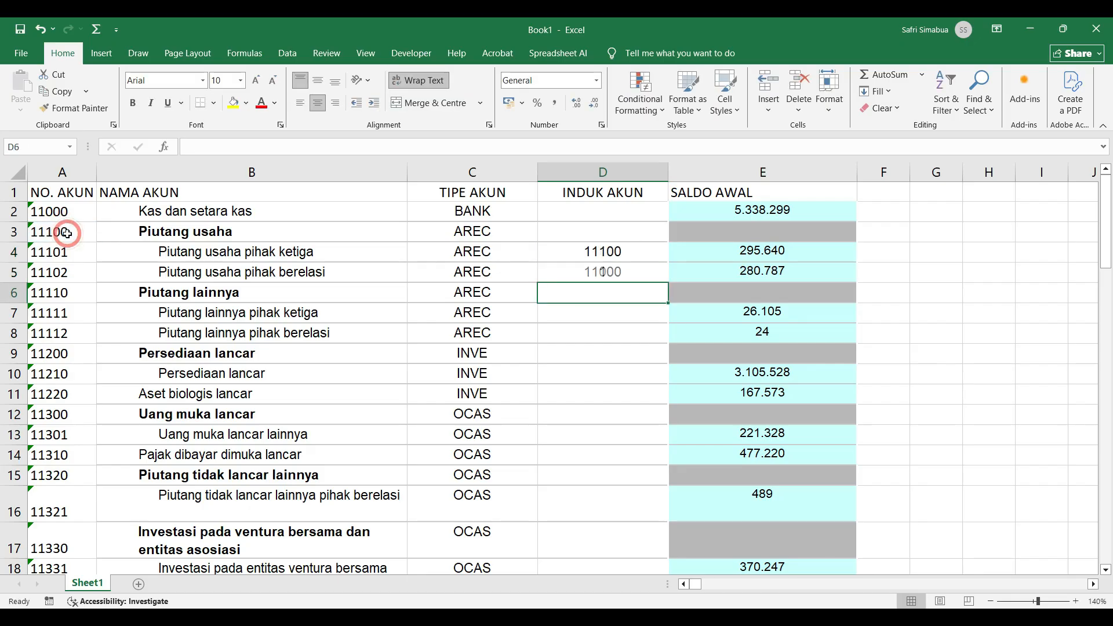
Step: Link INDUK AKUN cells D7 and D8 of the two Piutang lainnya sub-accounts to their parent number in A6
left_click(585, 317)
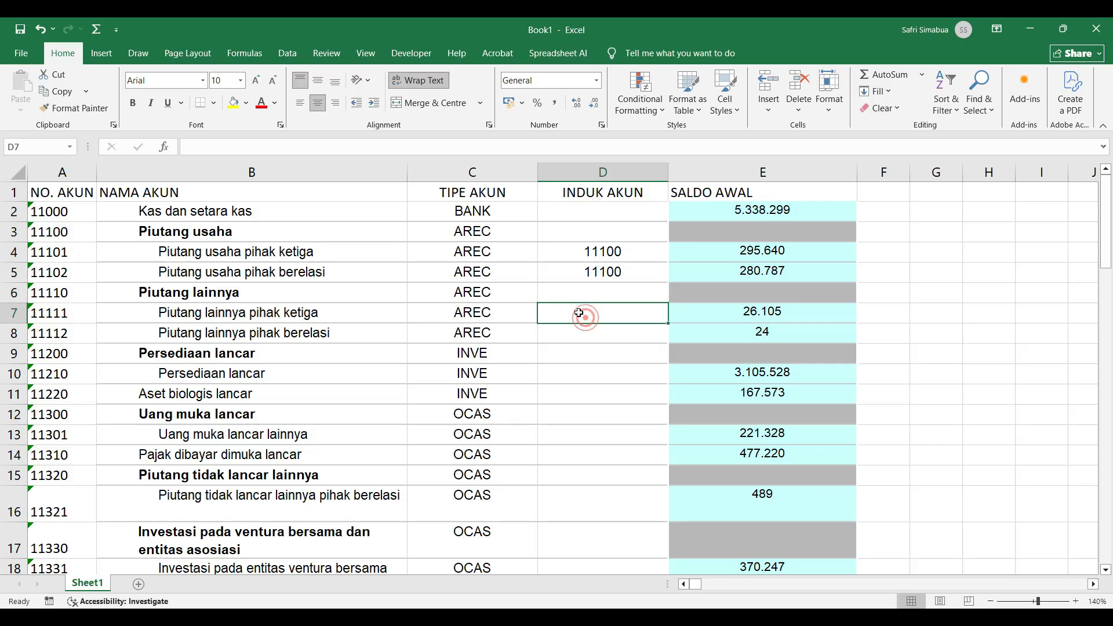
type("=")
left_click(64, 293)
key("Return")
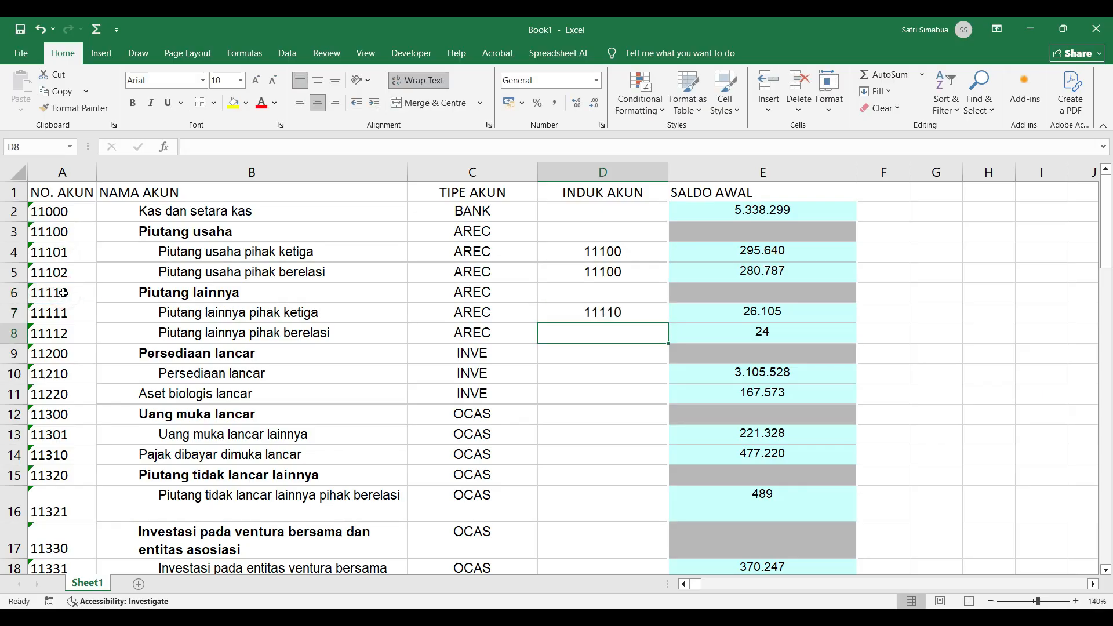
type("=")
left_click(35, 294)
key("Return")
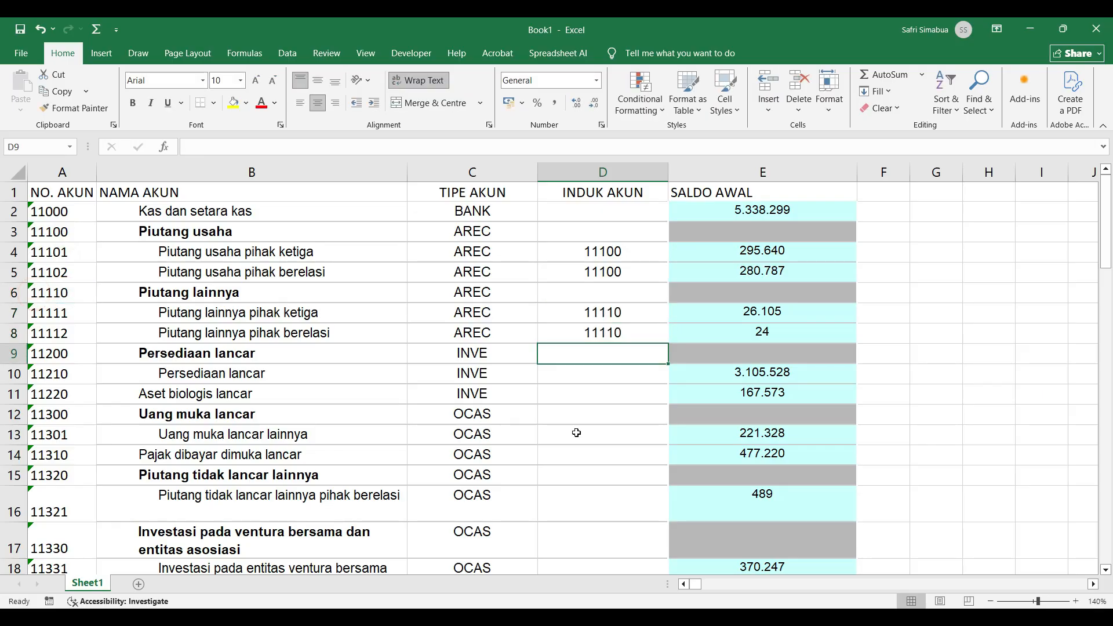
Step: Link the INDUK AKUN of Persediaan lancar in D10 to A9 and of Uang muka lancar lainnya in D13 to A12
left_click(583, 373)
type("=")
left_click(63, 355)
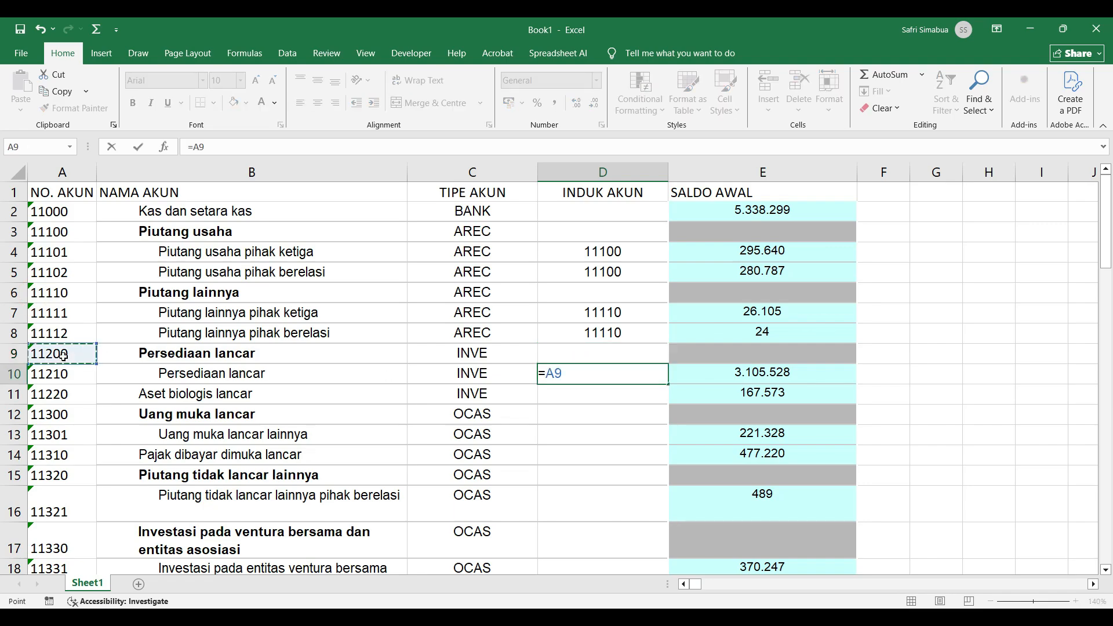
key("Return")
scroll(521, 371, "down", 2)
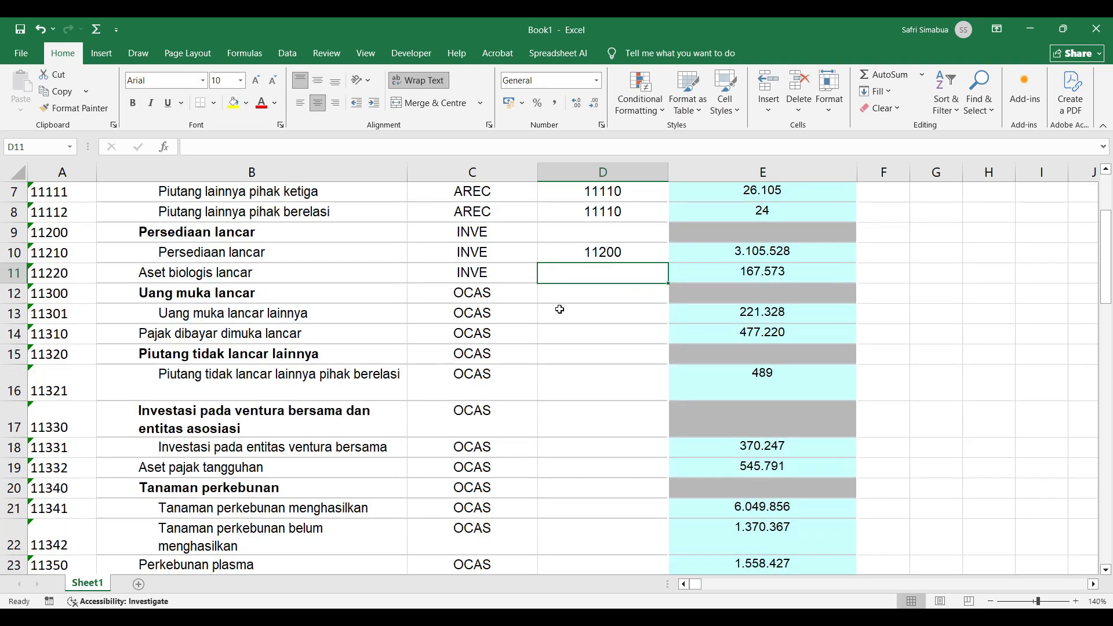
left_click(215, 321)
left_click(603, 313)
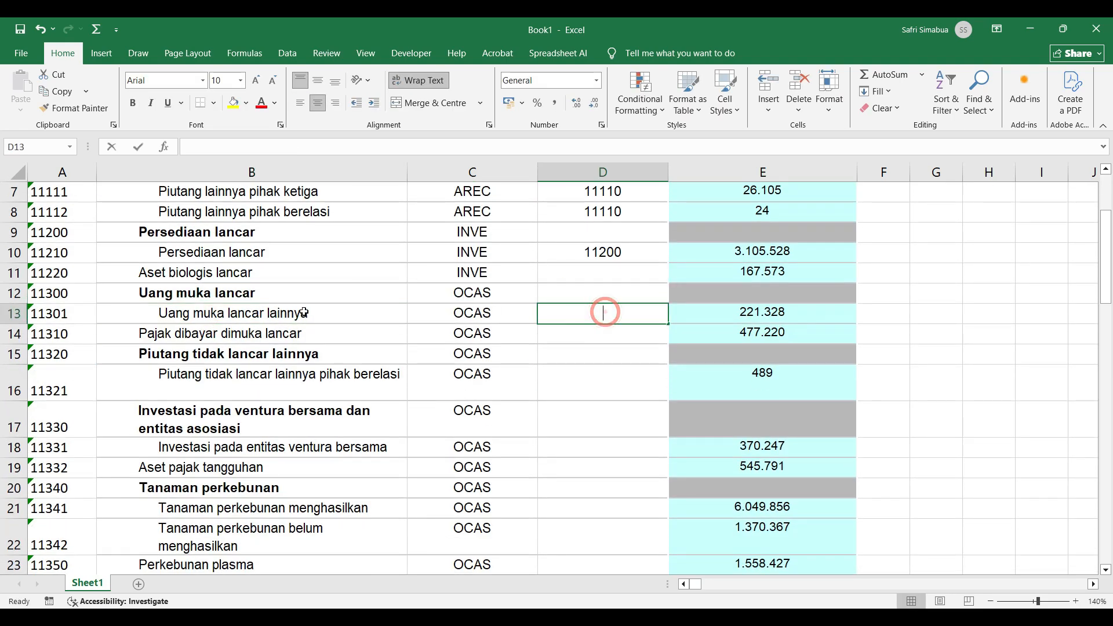
type("=")
left_click(69, 294)
key("Return")
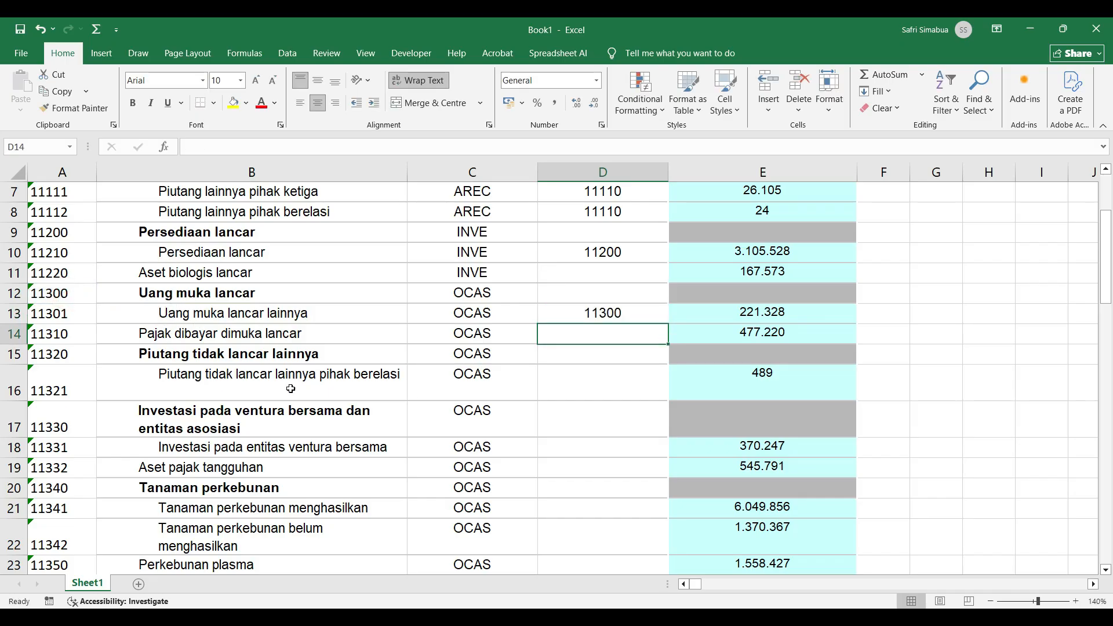
Step: Link INDUK AKUN cell D16 to the Piutang tidak lancar lainnya number in A15, and D18 to the Investasi parent number in A17
left_click(589, 376)
type("=")
left_click(55, 352)
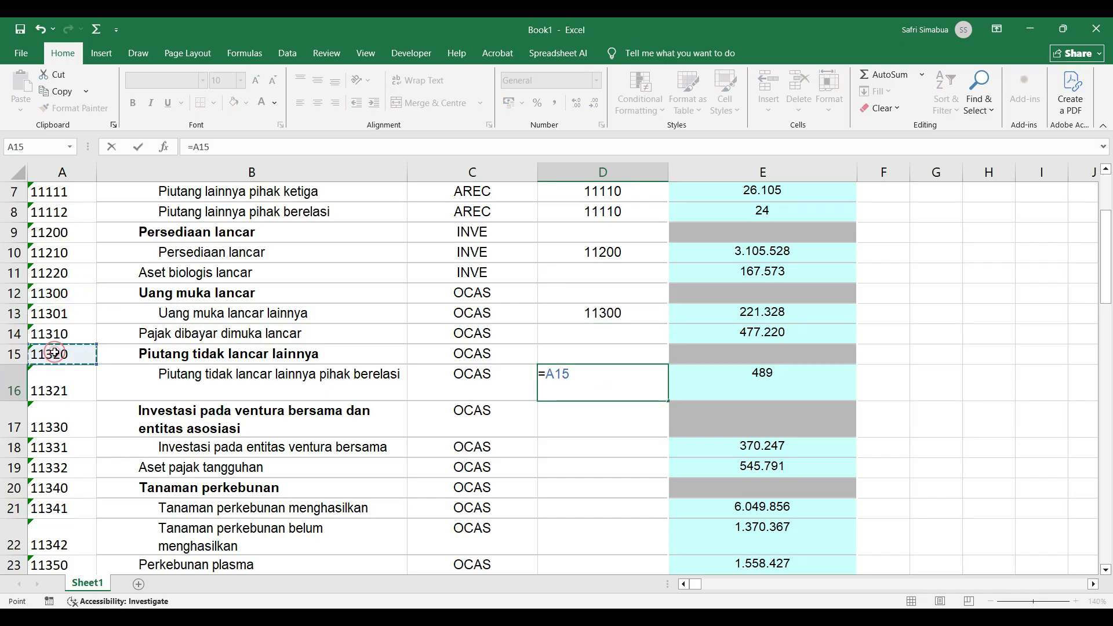
key("Return")
left_click(593, 450)
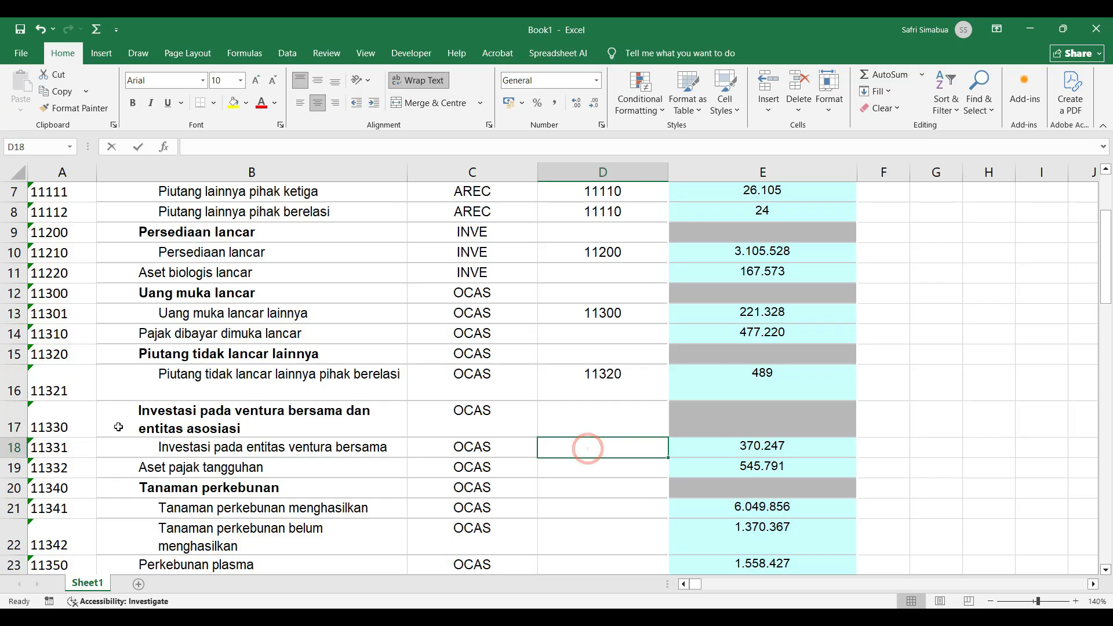
type("=")
left_click(70, 418)
key("Return")
Step: Link INDUK AKUN cells D21 and D22 of the two Tanaman perkebunan sub-accounts to their parent number with =A20
scroll(507, 402, "down", 1)
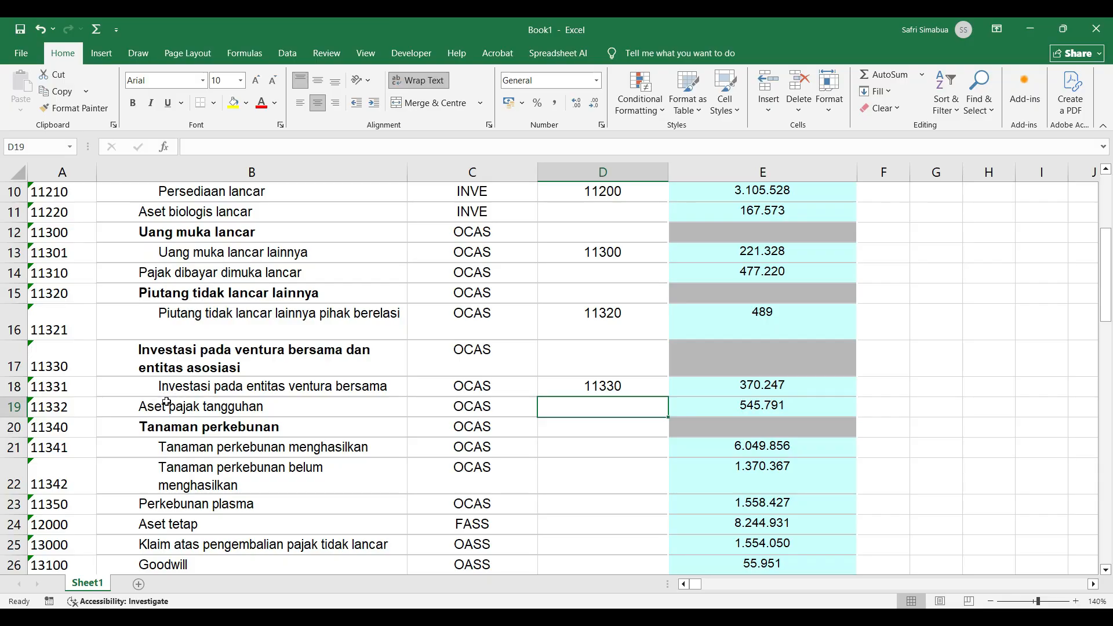
left_click(573, 453)
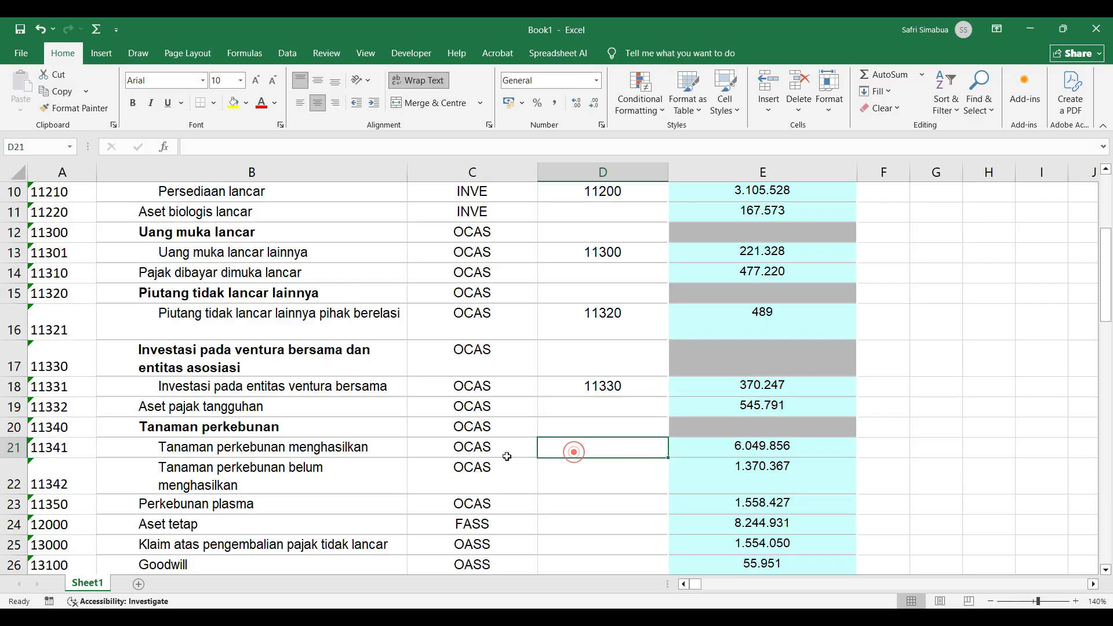
type("=")
left_click(54, 427)
key("Return")
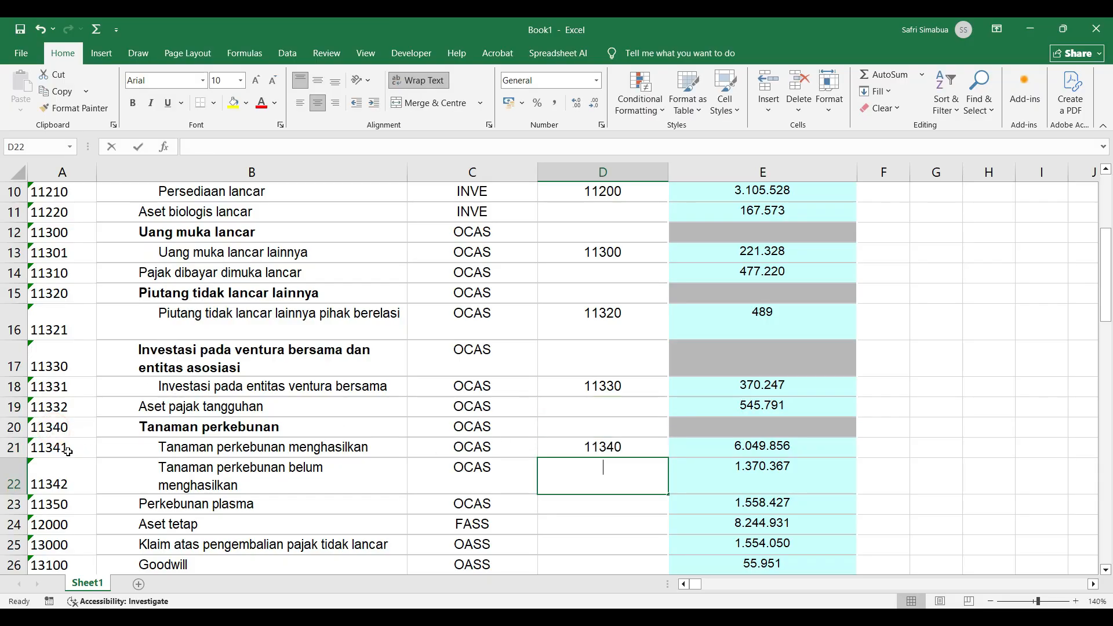
type("=")
left_click(54, 427)
key("Return")
scroll(388, 422, "down", 1)
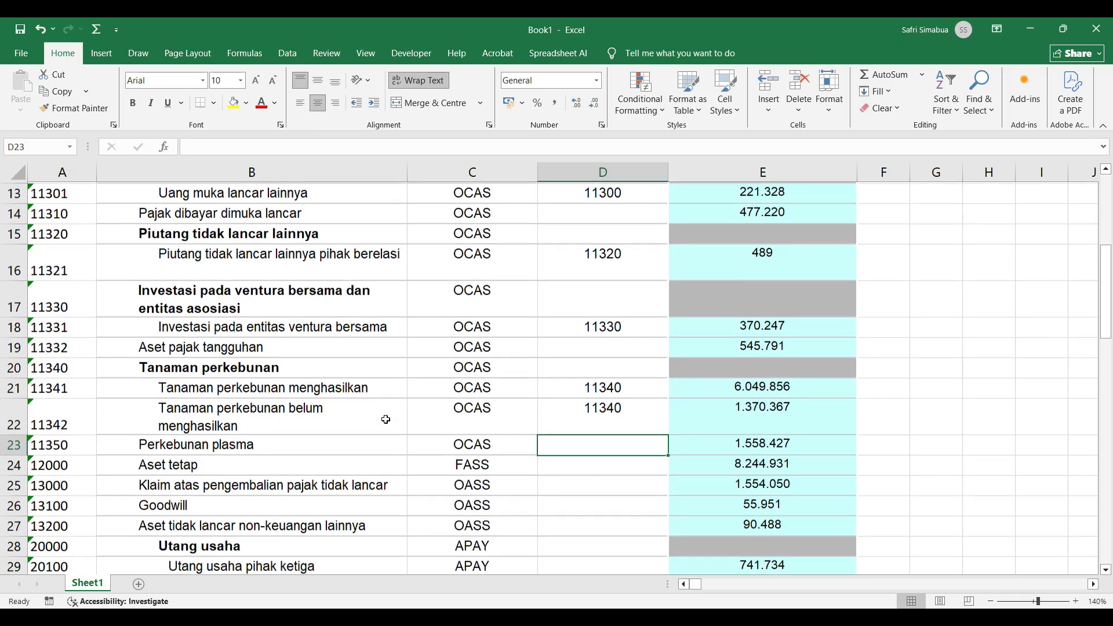
Step: Link INDUK AKUN cells D29 and D30 of the two Utang usaha sub-accounts to the parent number in A28
scroll(609, 452, "down", 1)
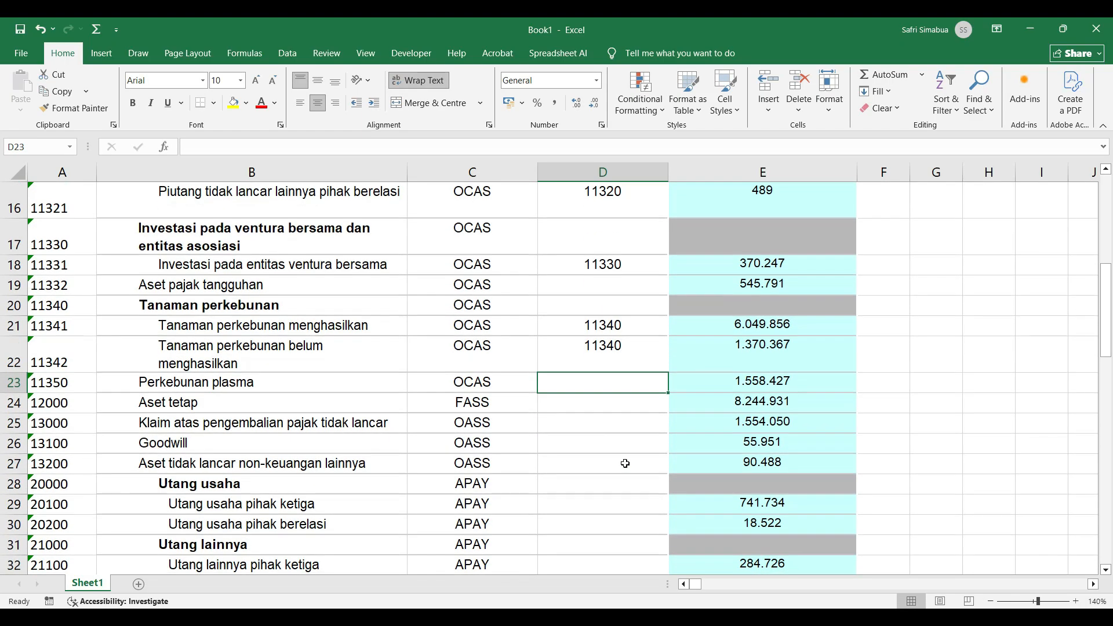
left_click(601, 504)
type("=")
left_click(65, 484)
key("Return")
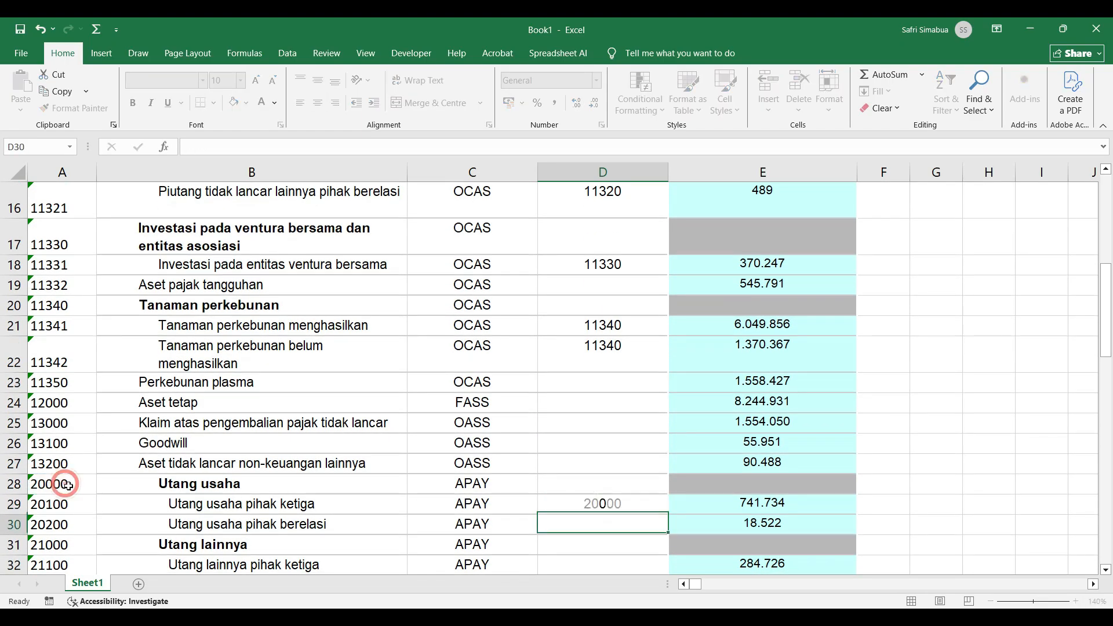
type("=")
left_click(65, 484)
key("Return")
scroll(392, 417, "down", 2)
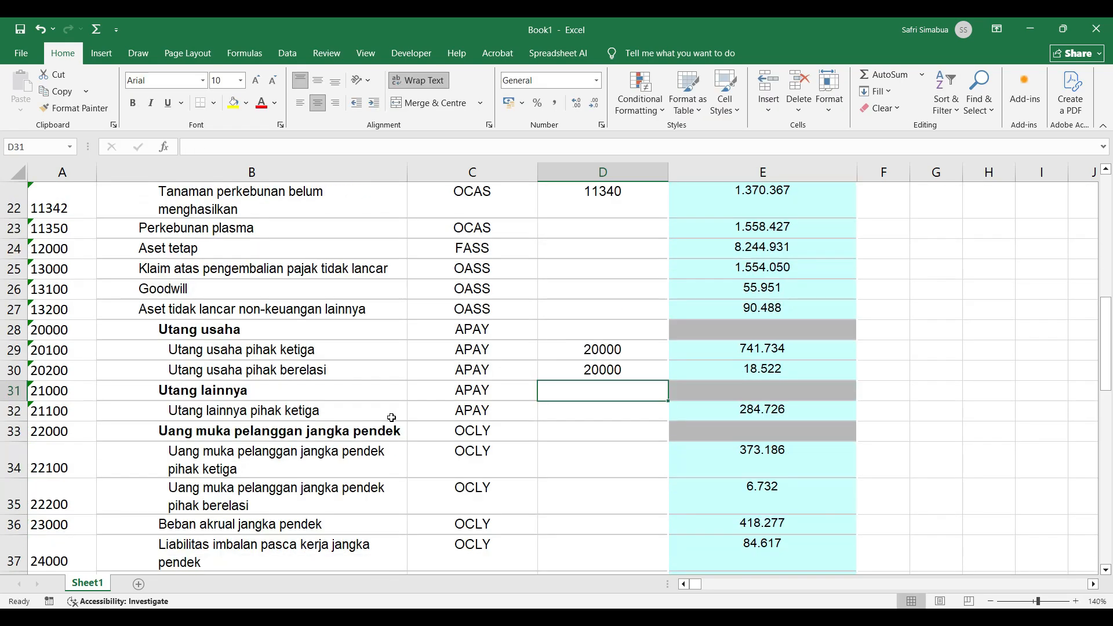
Step: Link INDUK AKUN cell D32 of Utang lainnya pihak ketiga to the Utang lainnya number with =A31
left_click(614, 418)
type("=")
left_click(70, 392)
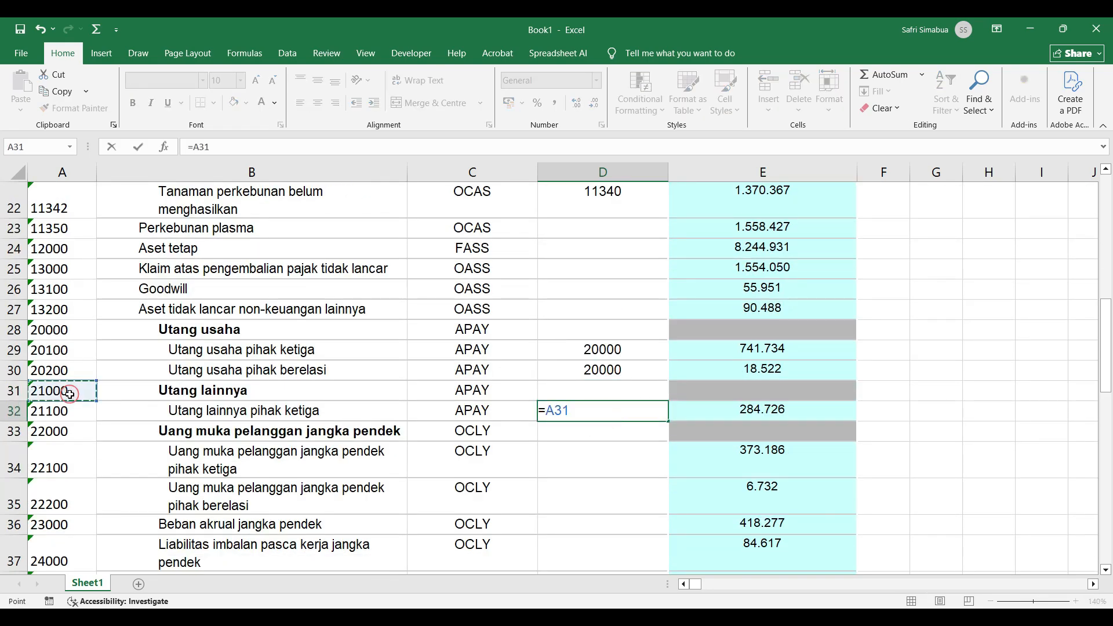
key("Return")
Step: Link INDUK AKUN cells D34 and D35 of the two Uang muka pelanggan jangka pendek sub-accounts to the parent number in A33
left_click(603, 458)
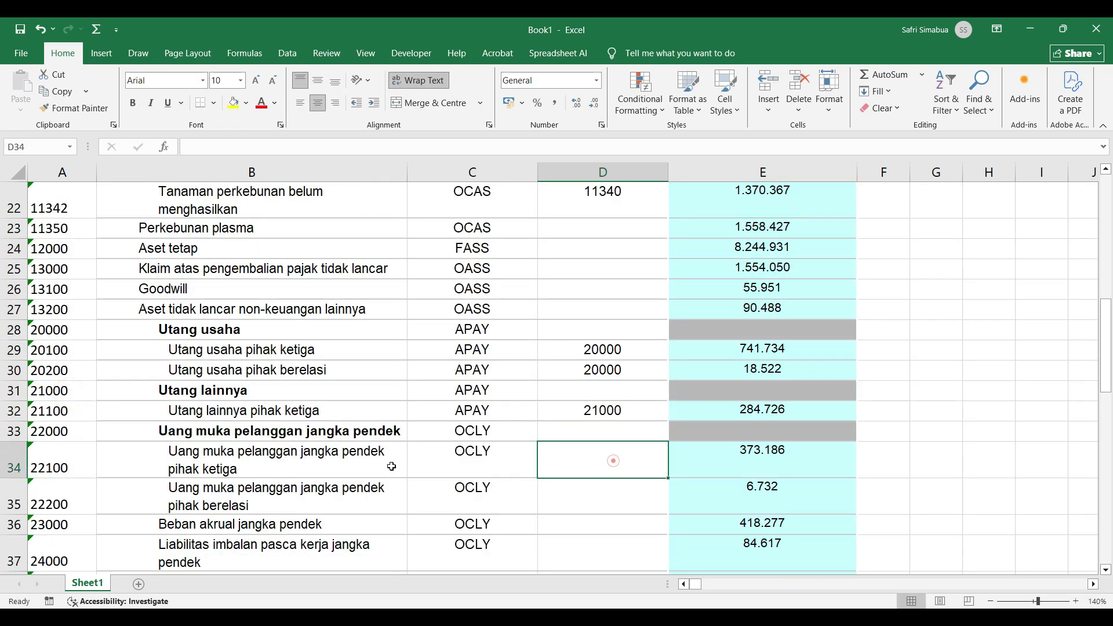
type("=")
left_click(62, 432)
key("Return")
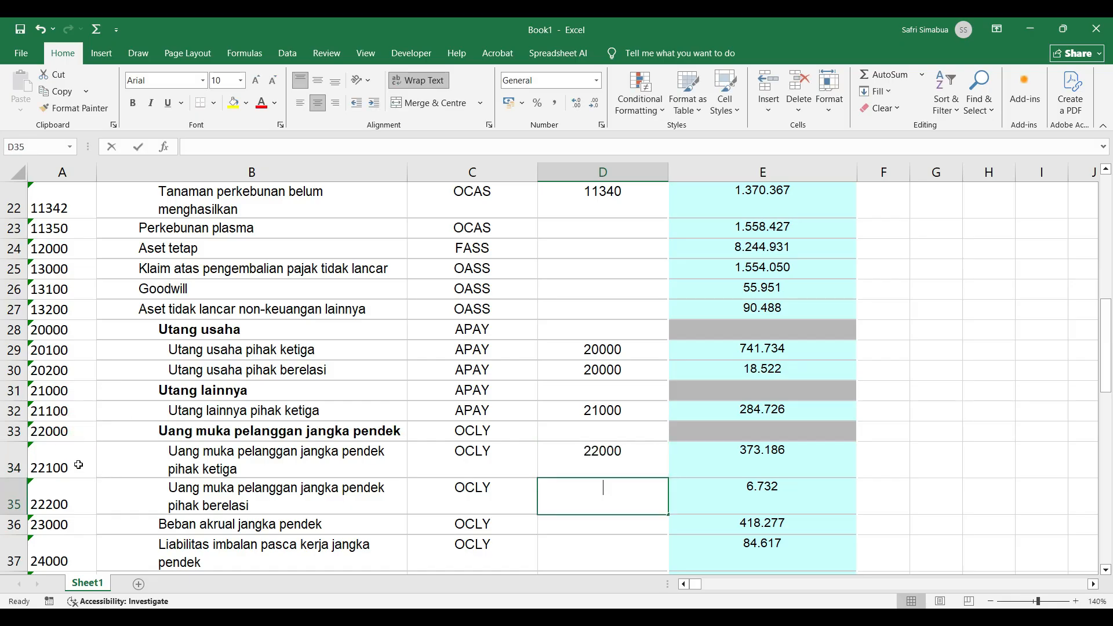
type("=")
left_click(64, 431)
key("Return")
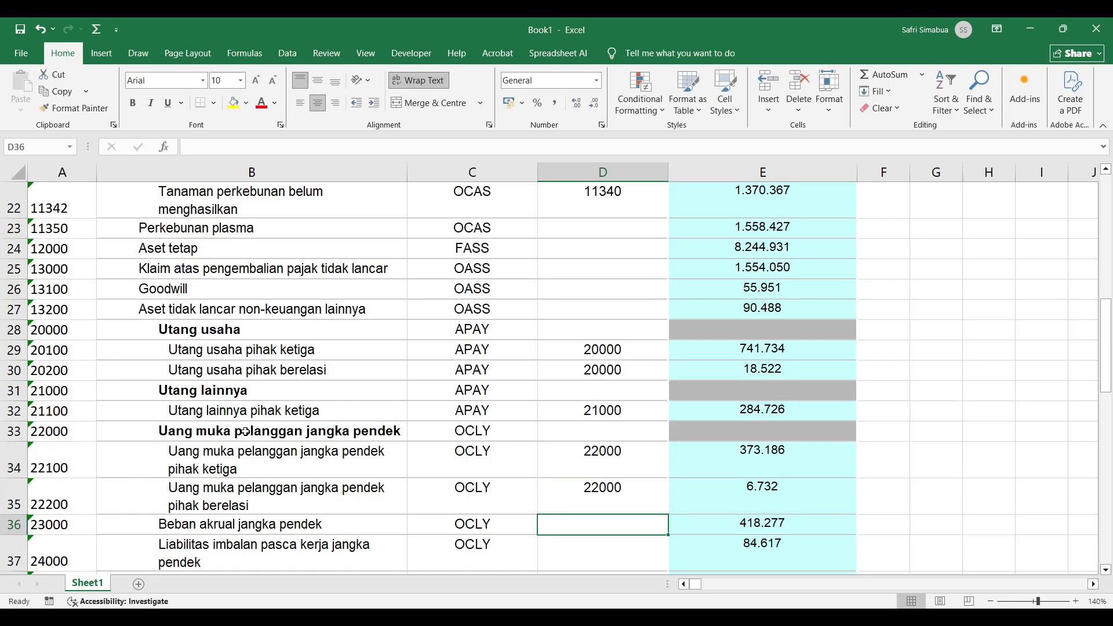
left_click(191, 434)
scroll(808, 440, "down", 2)
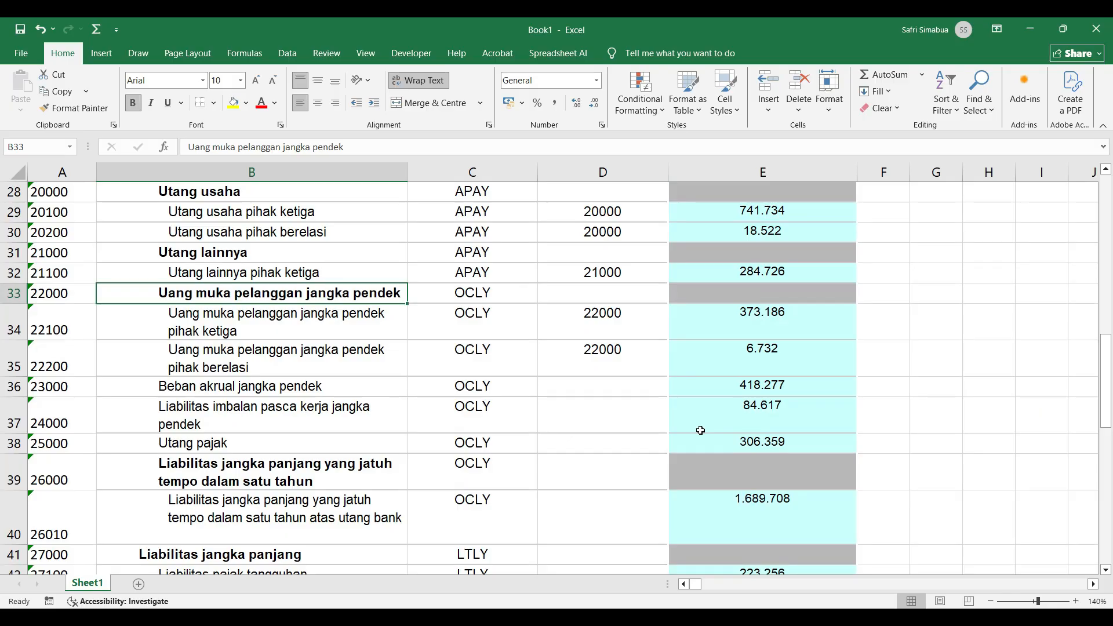
Step: Link INDUK AKUN cell D40 of the current-maturity utang bank account to its parent number in A39
left_click(701, 431)
left_click(622, 386)
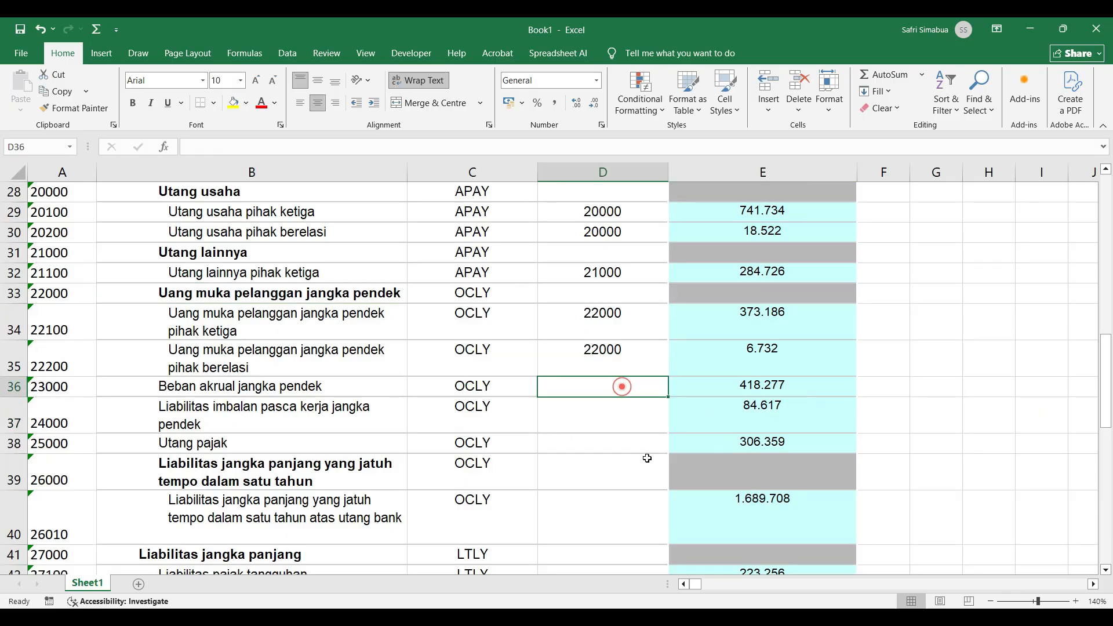
left_click(634, 503)
type("=")
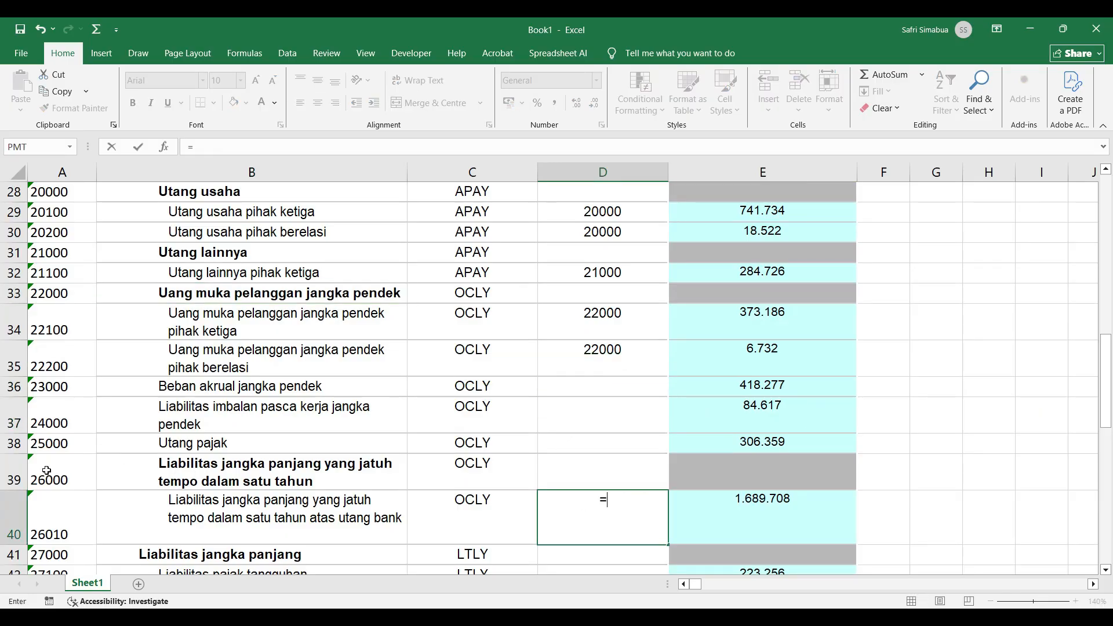
left_click(46, 471)
key("Return")
scroll(586, 490, "down", 3)
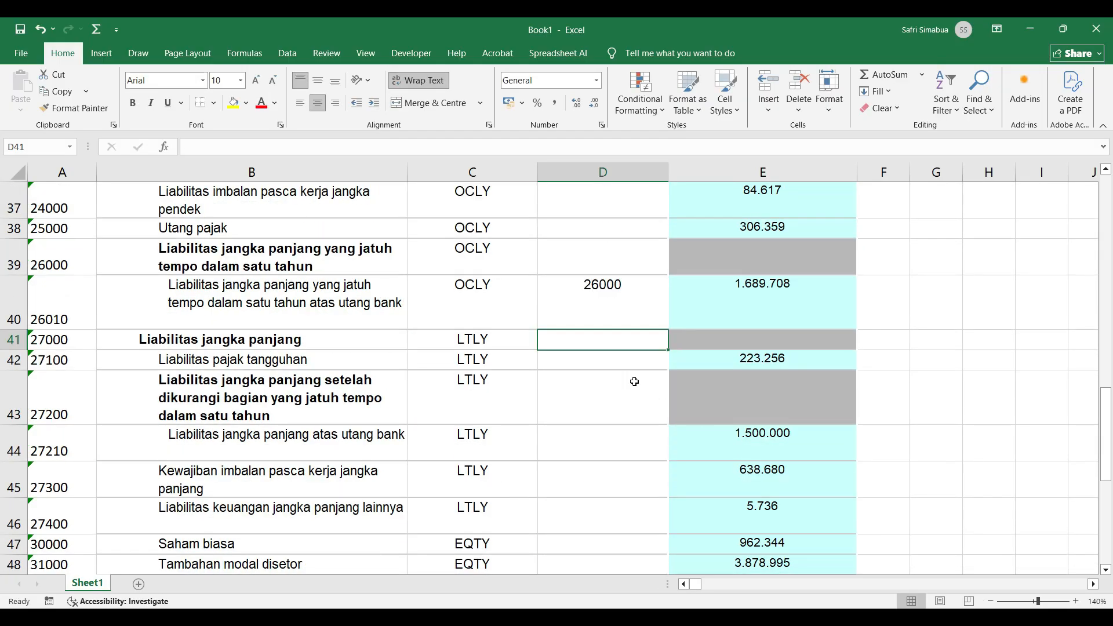
Step: Link the INDUK AKUN of Liabilitas pajak tangguhan in D42 to A41 and of Liabilitas jangka panjang atas utang bank in D44 to A43
left_click(622, 364)
type("=")
left_click(34, 340)
key("Return")
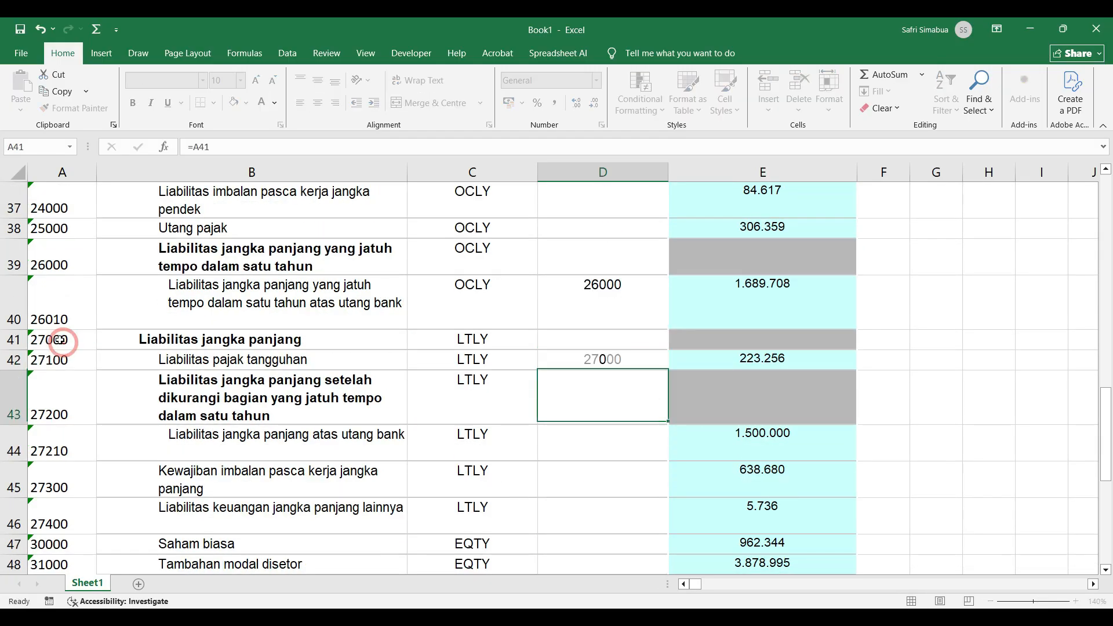
left_click(607, 440)
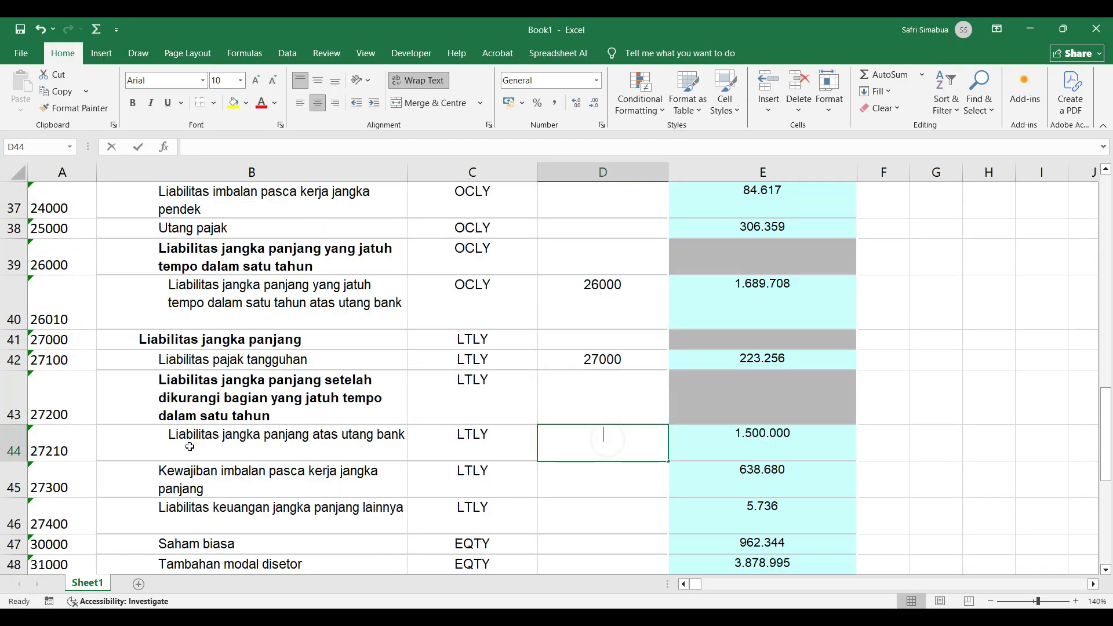
type("=")
left_click(52, 407)
key("Return")
scroll(539, 419, "down", 1)
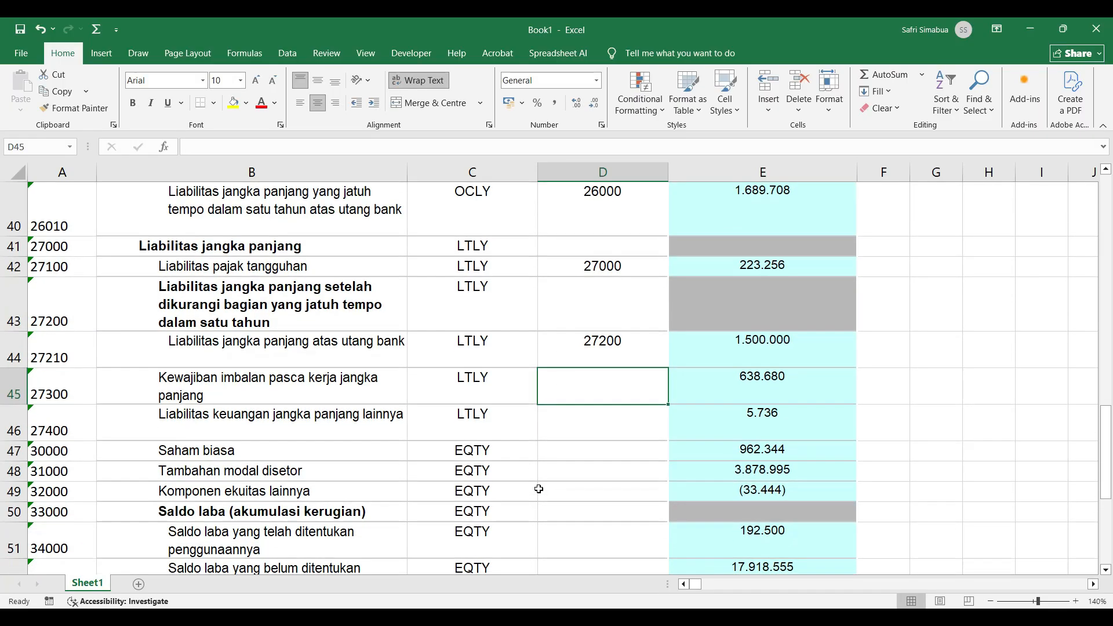
Step: Link INDUK AKUN cells D51 and D52 of the two Saldo laba sub-accounts to their parent number with =A50
scroll(565, 509, "down", 1)
left_click(599, 447)
type("=")
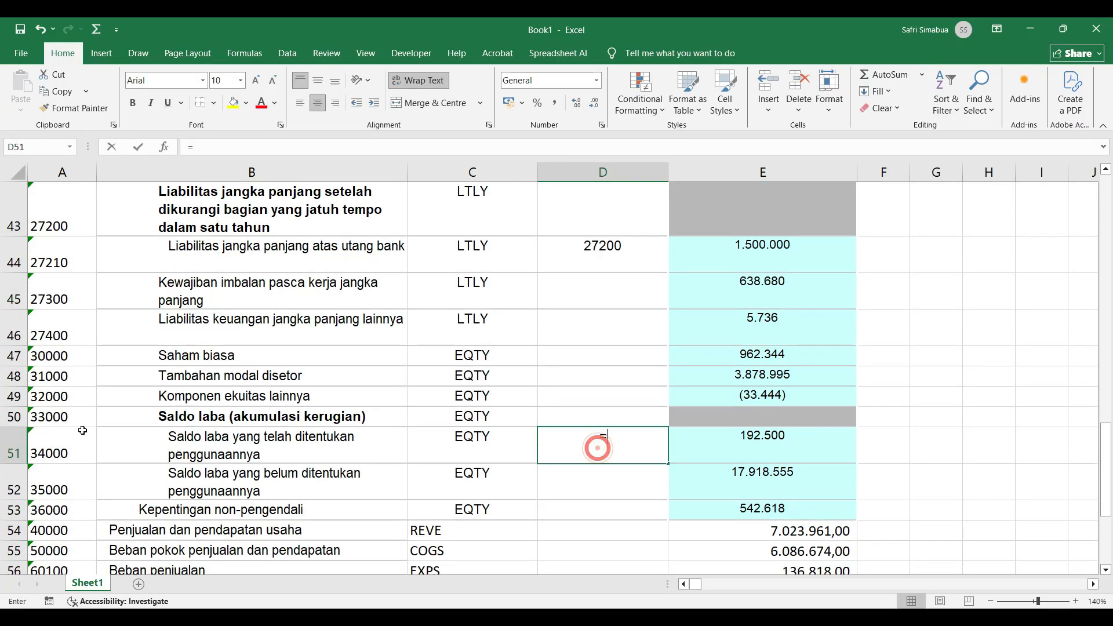
left_click(64, 413)
key("Return")
type("=")
left_click(67, 415)
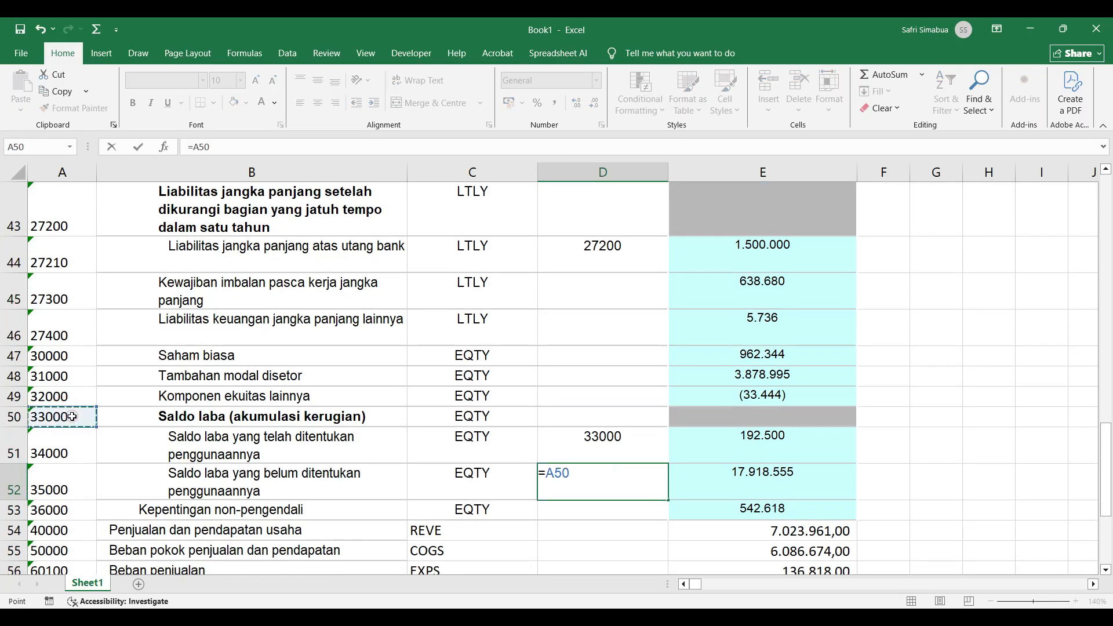
key("Return")
scroll(389, 481, "down", 1)
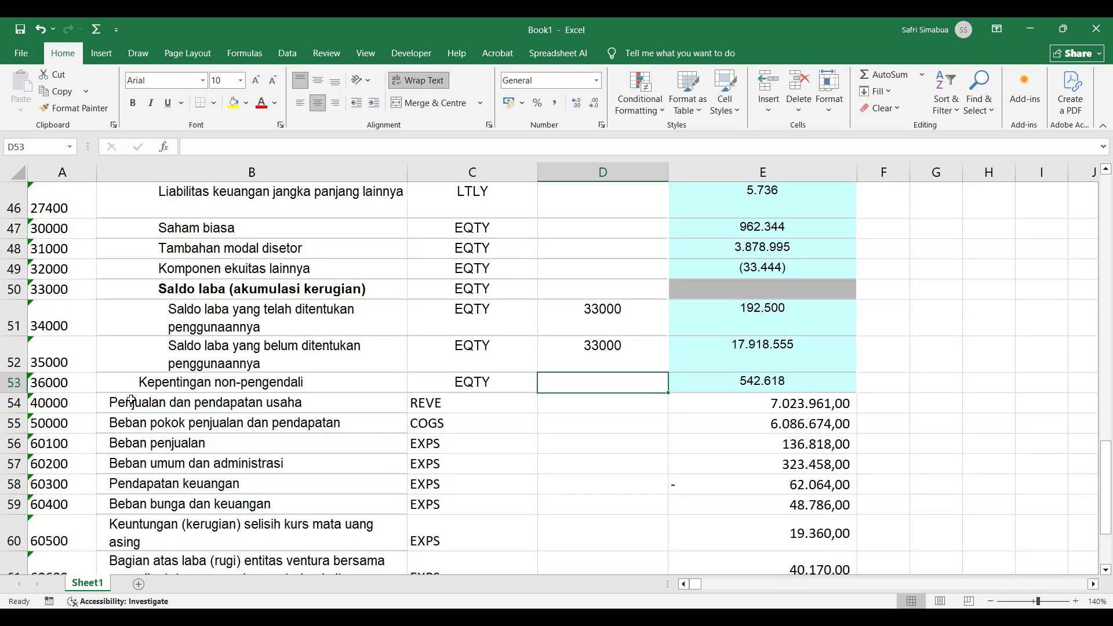
scroll(552, 455, "down", 1)
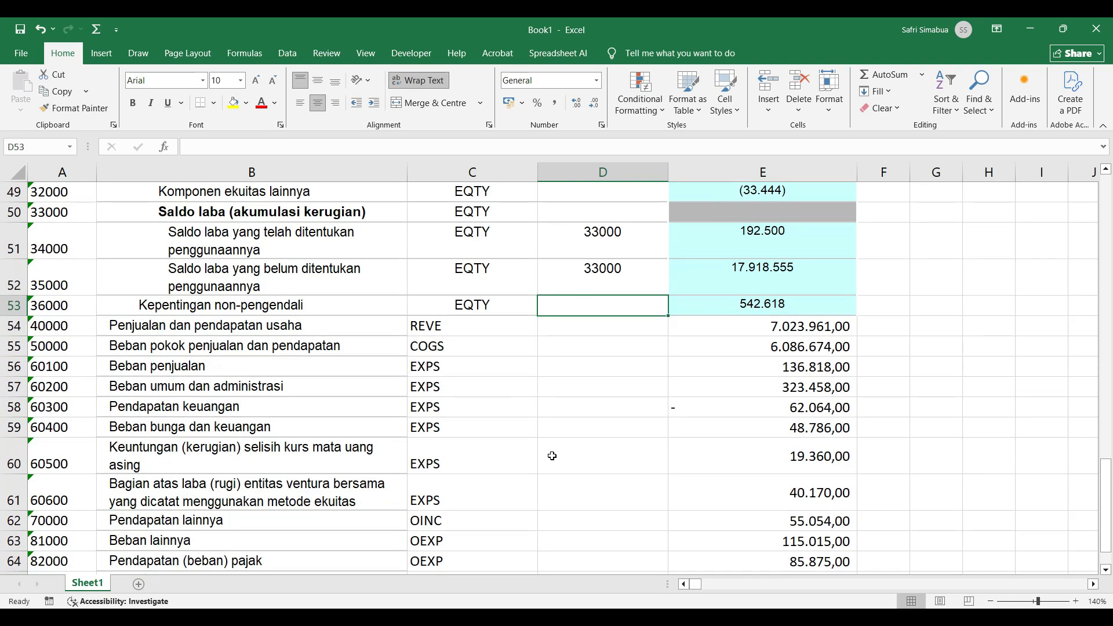
Step: Create a copy of Sheet1 in Book1, placed before Sheet1
right_click(99, 586)
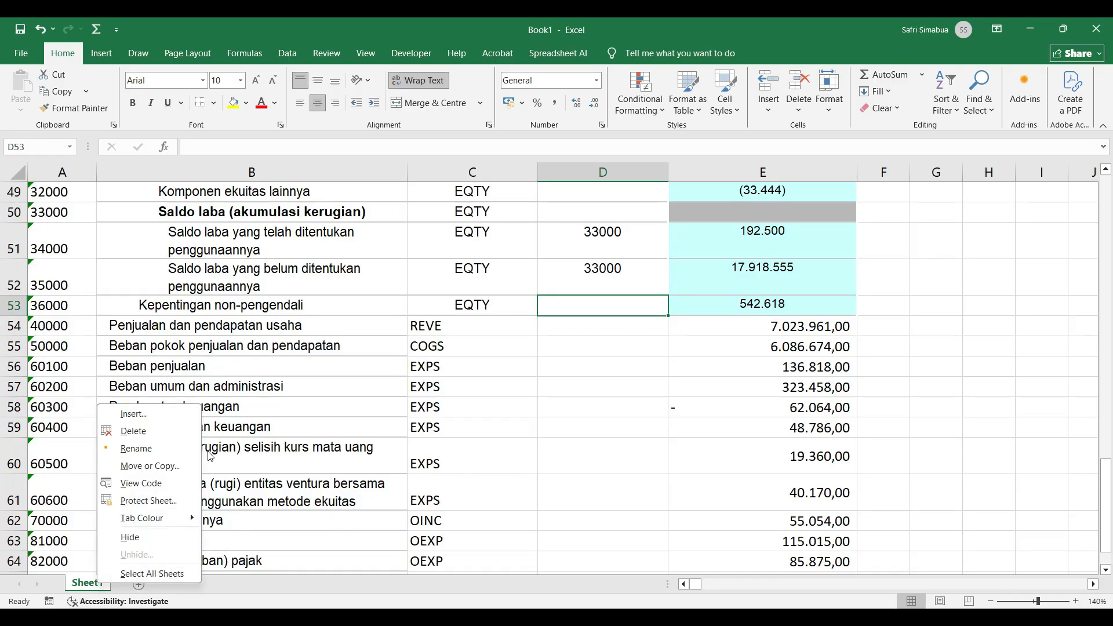
left_click(181, 467)
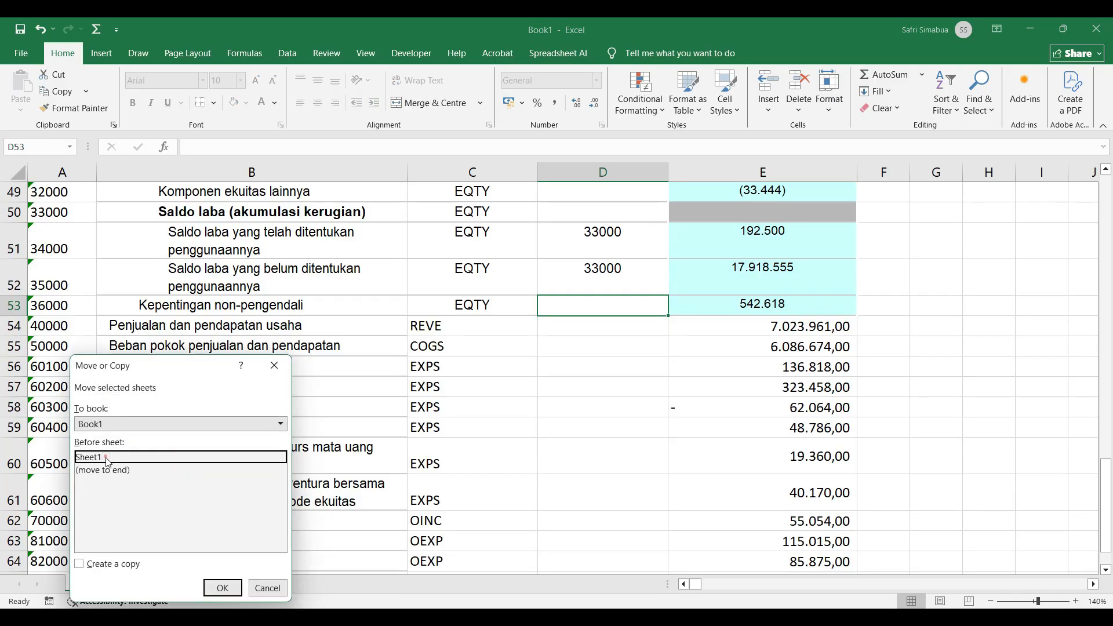
left_click(108, 461)
left_click(80, 564)
left_click(224, 588)
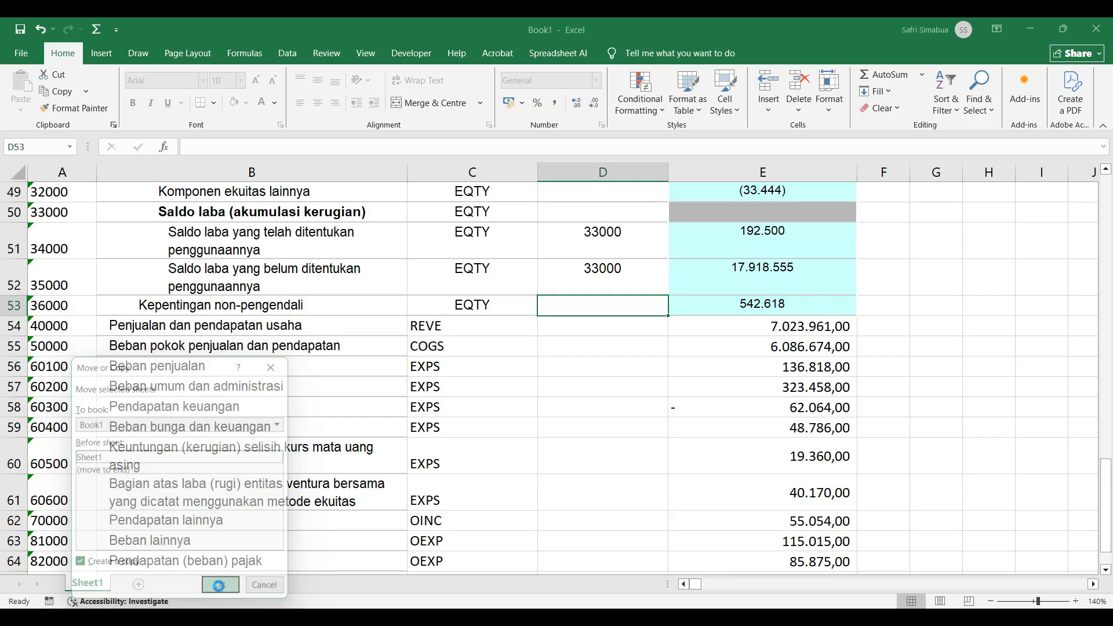
left_click(597, 382)
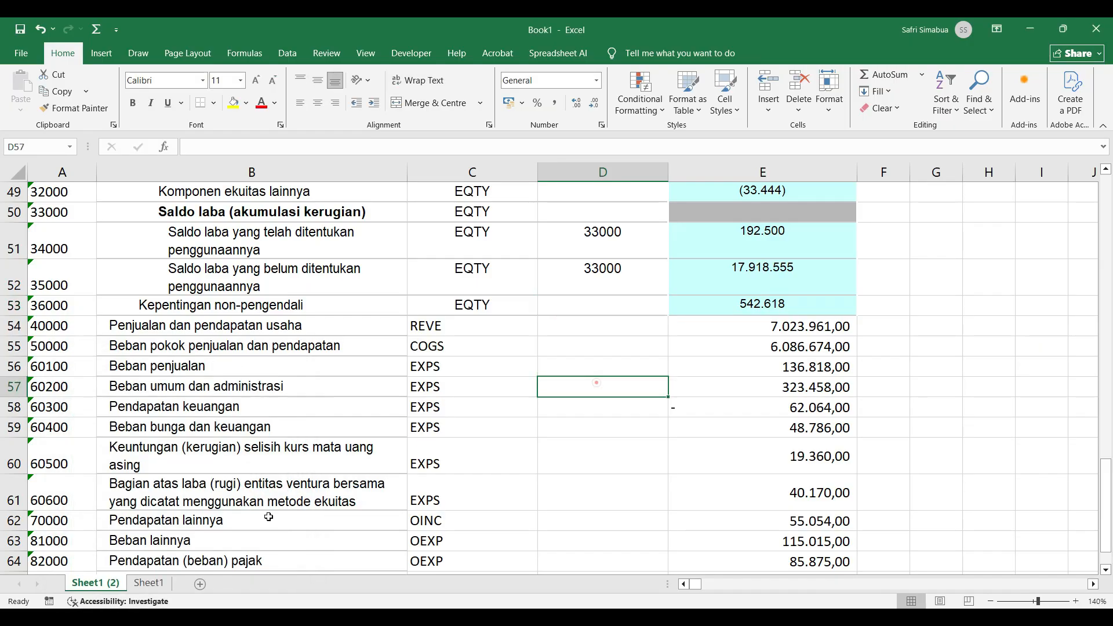
Step: Rename the copied sheet Sheet1 (2) as COA, and check the original Sheet1
right_click(112, 587)
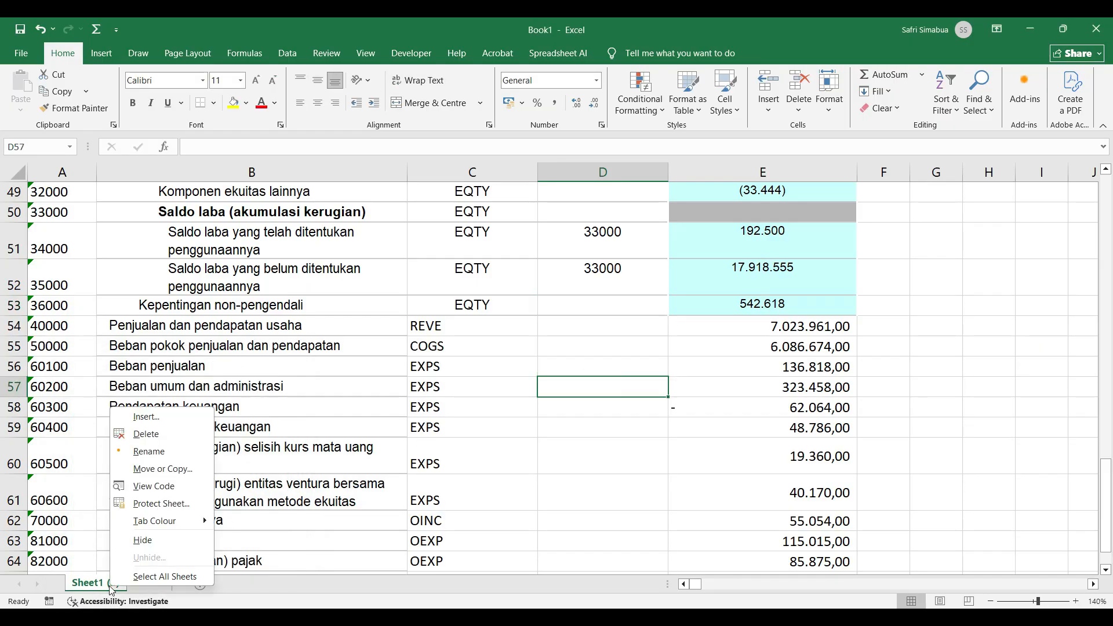
left_click(149, 452)
type("CO")
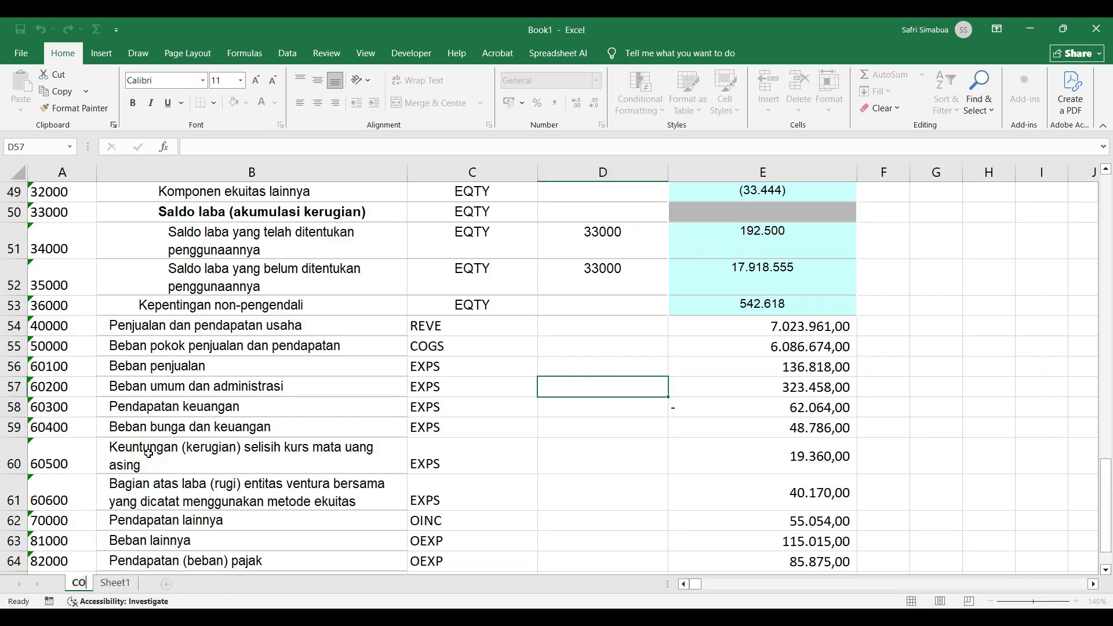
type("A")
left_click(318, 410)
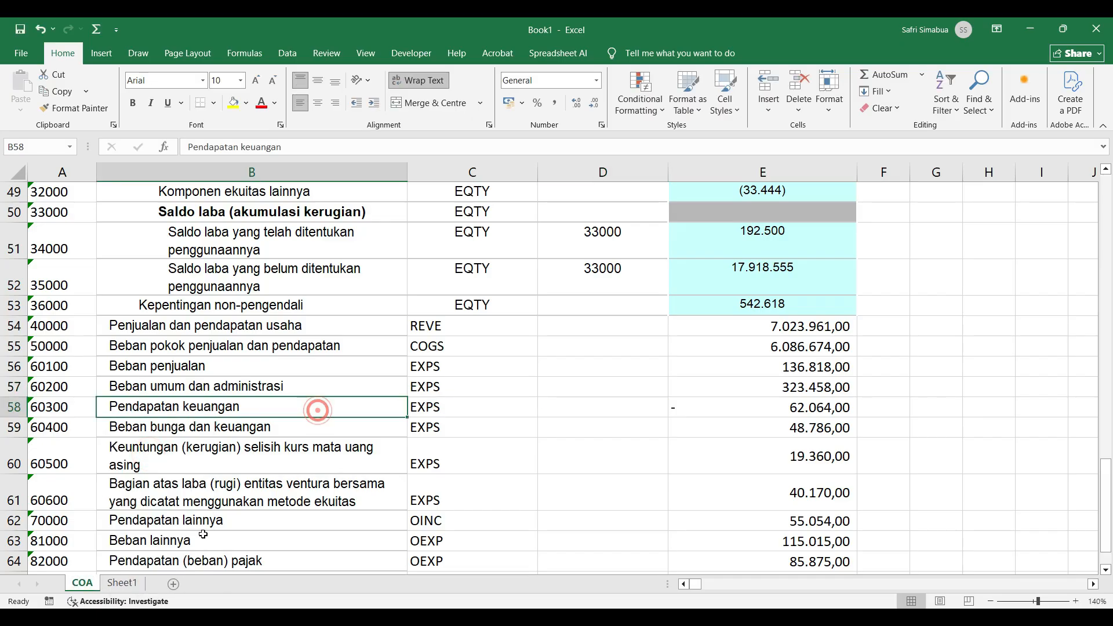
left_click(125, 584)
left_click(423, 406)
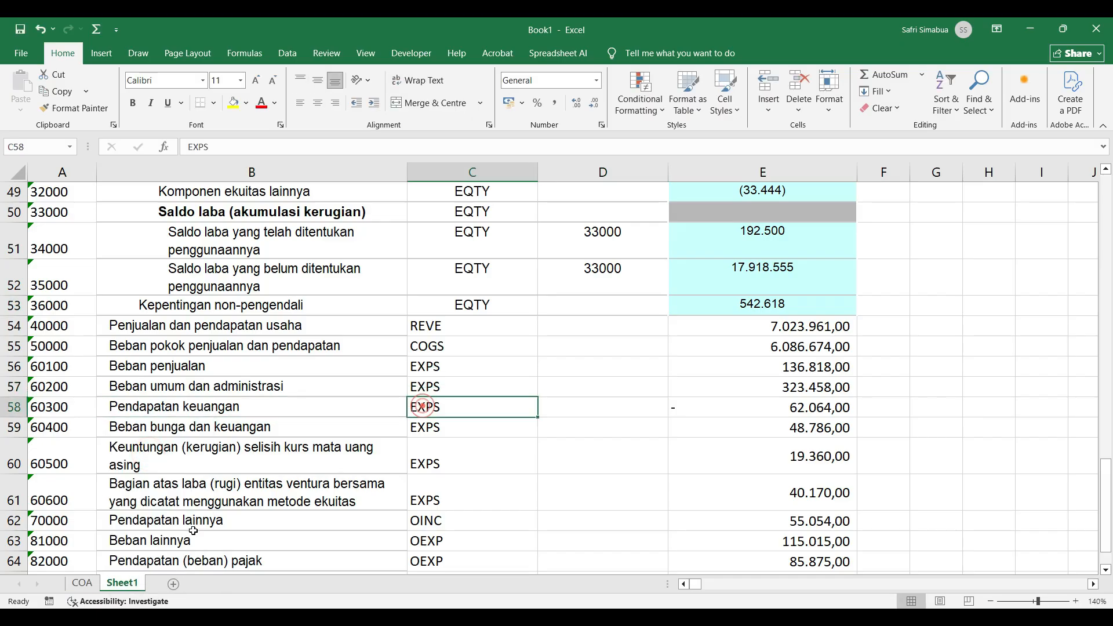
Step: On the COA sheet, delete the parent account rows 3, 6, 9, 12, 15, 17, 20, 28, 31, 33, 39, 41, 43 and 50
left_click(85, 585)
scroll(705, 256, "up", 16)
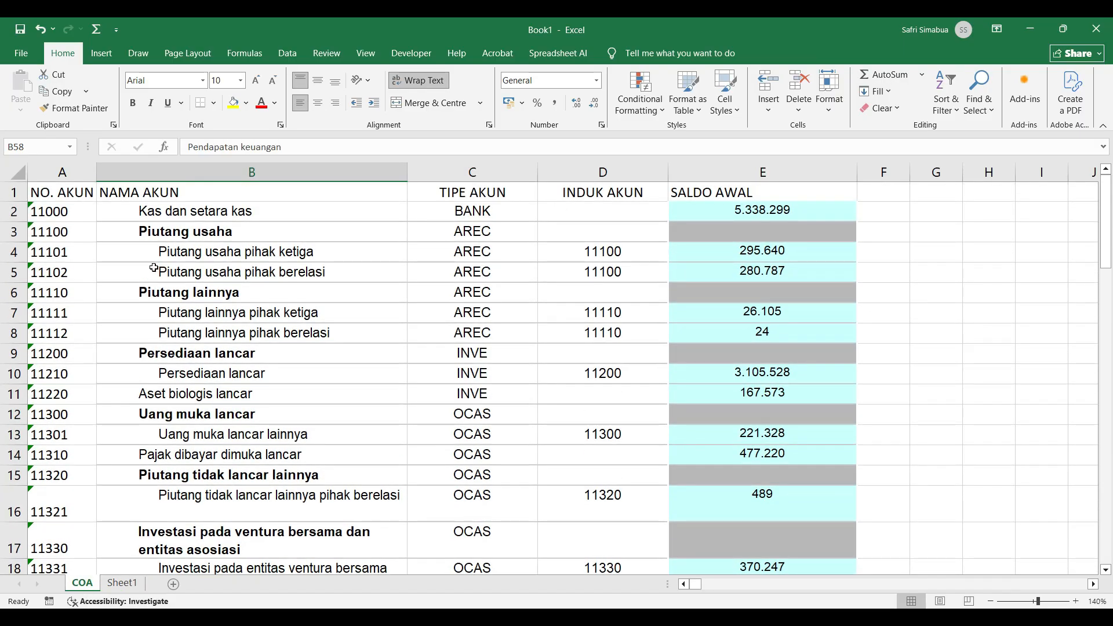
left_click(14, 232)
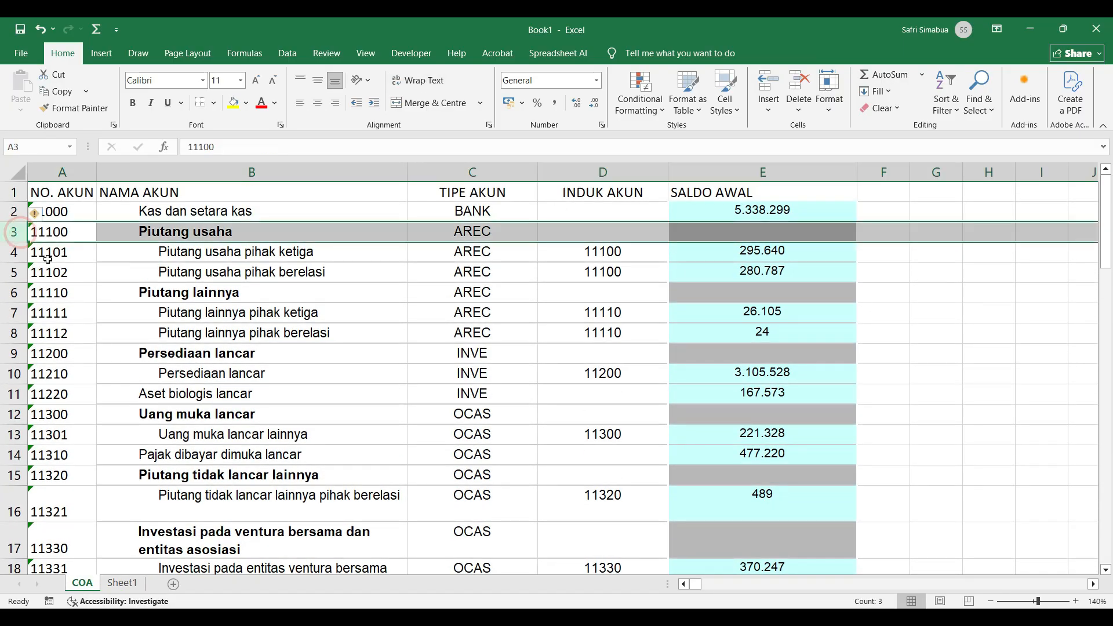
left_click(15, 293, "ctrl")
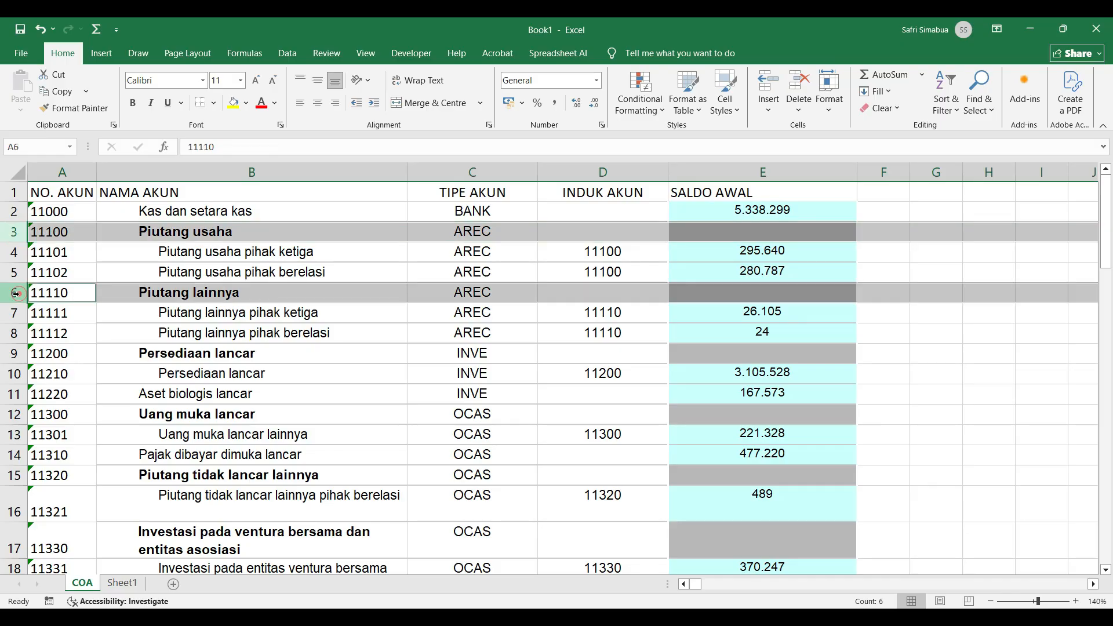
left_click(8, 353, "ctrl")
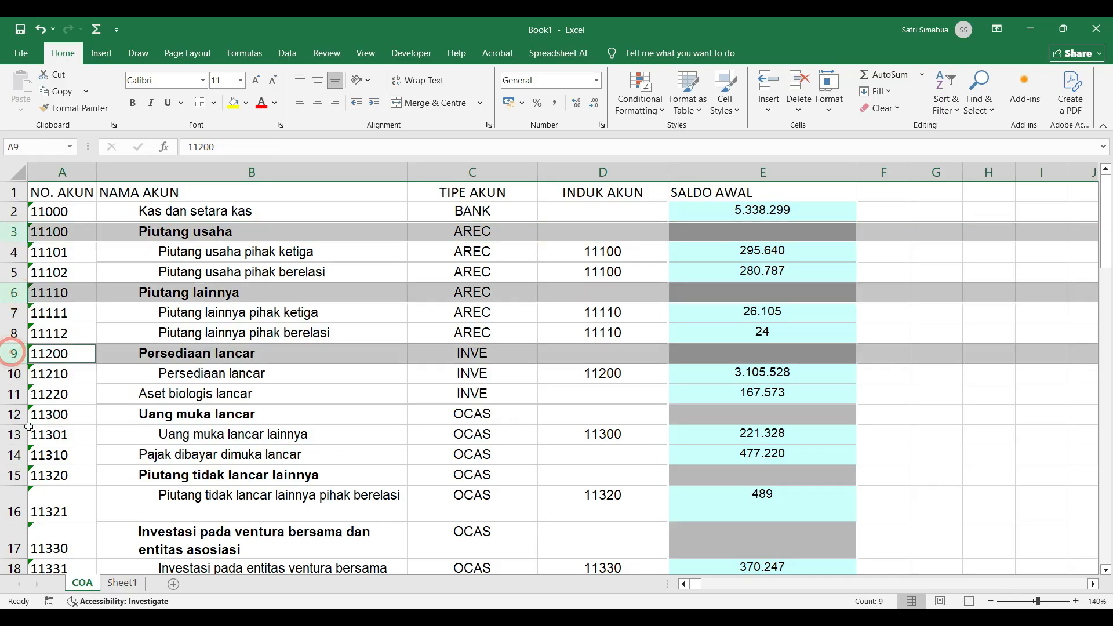
left_click(13, 414, "ctrl")
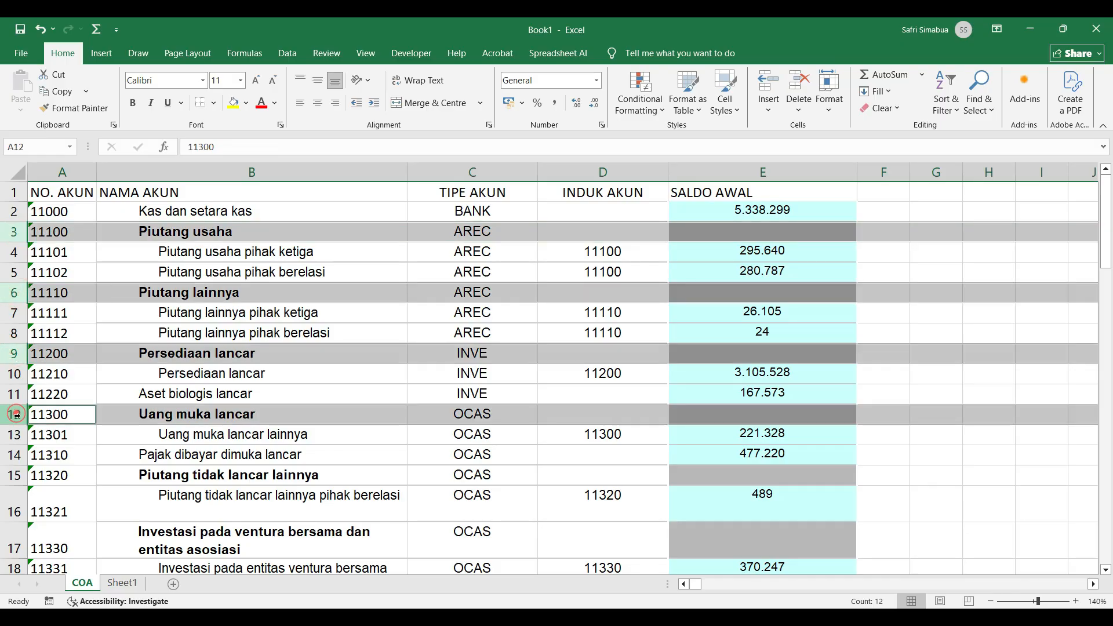
left_click(13, 476, "ctrl")
scroll(10, 481, "down", 1)
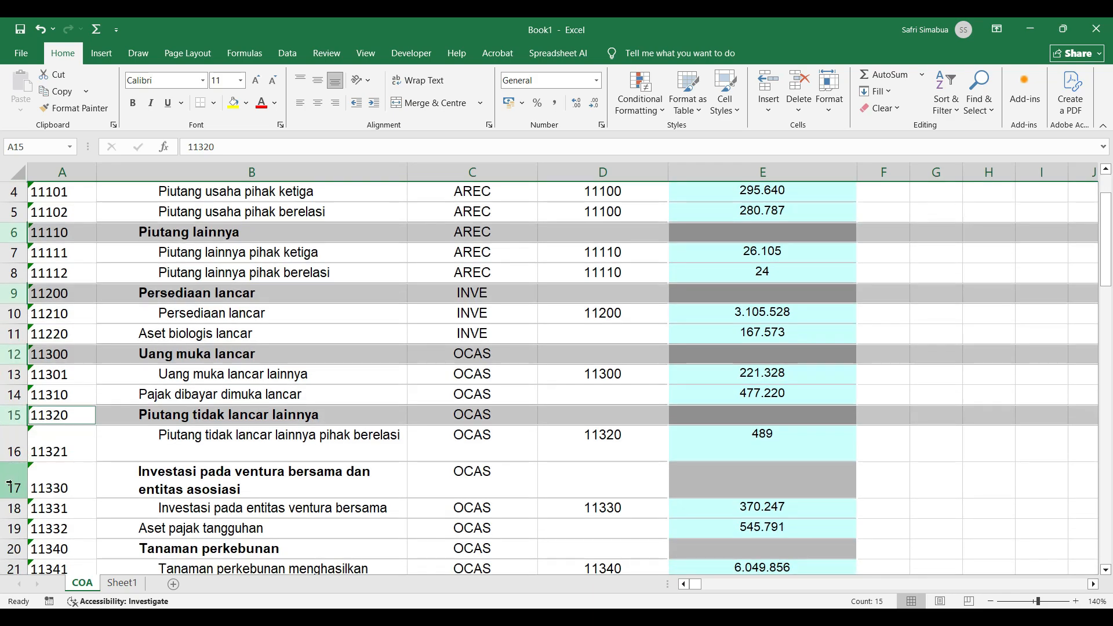
left_click(8, 485, "ctrl")
scroll(9, 481, "down", 2)
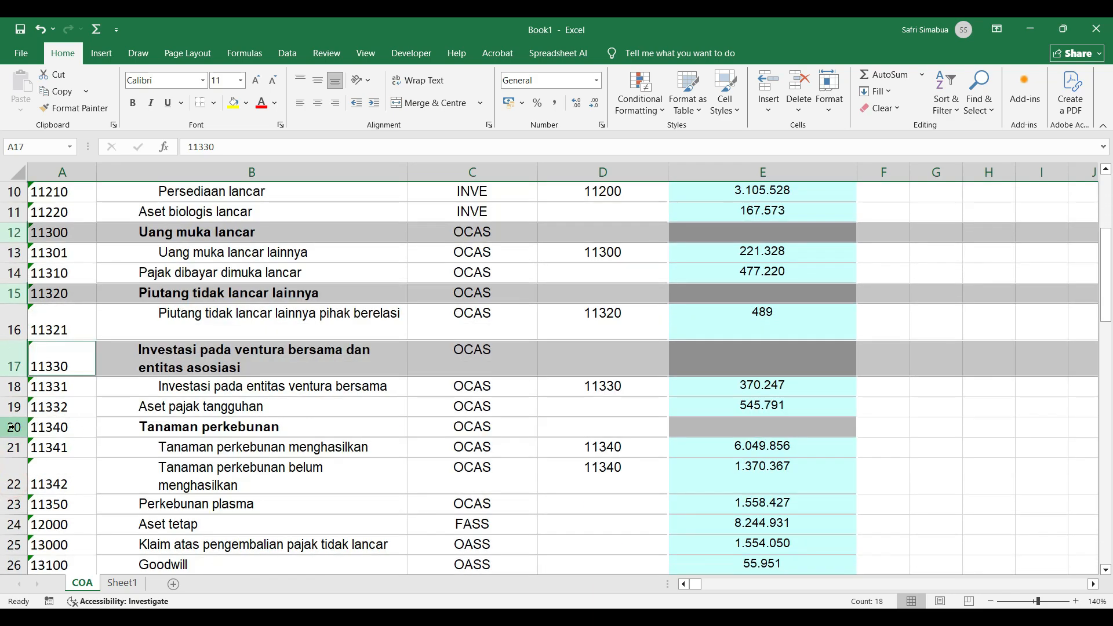
left_click(13, 427, "ctrl")
scroll(107, 428, "down", 3)
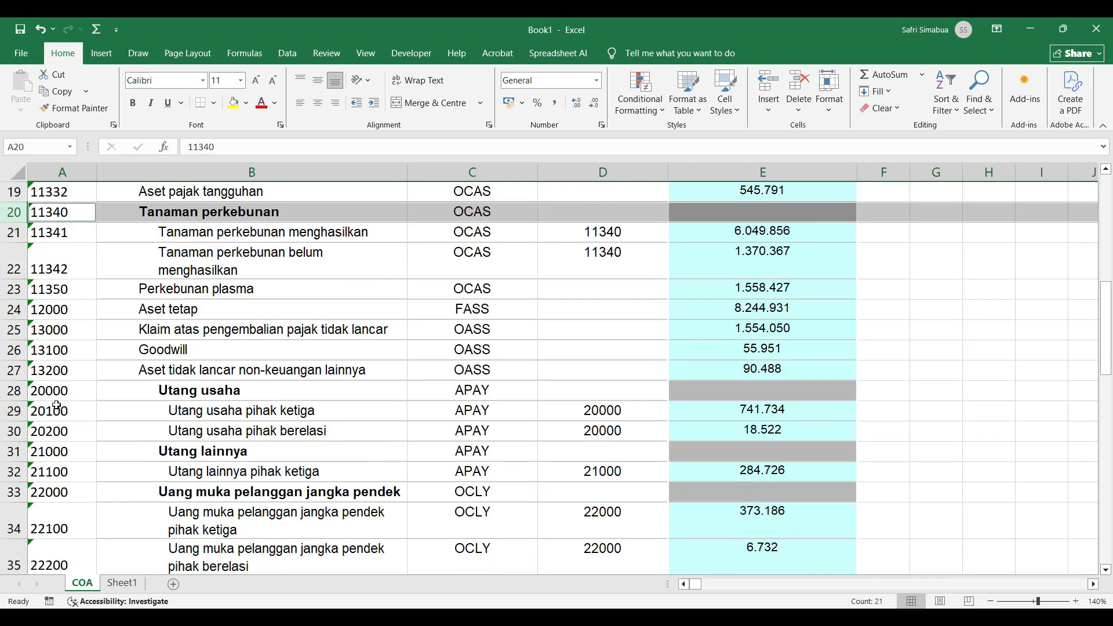
left_click(13, 391, "ctrl")
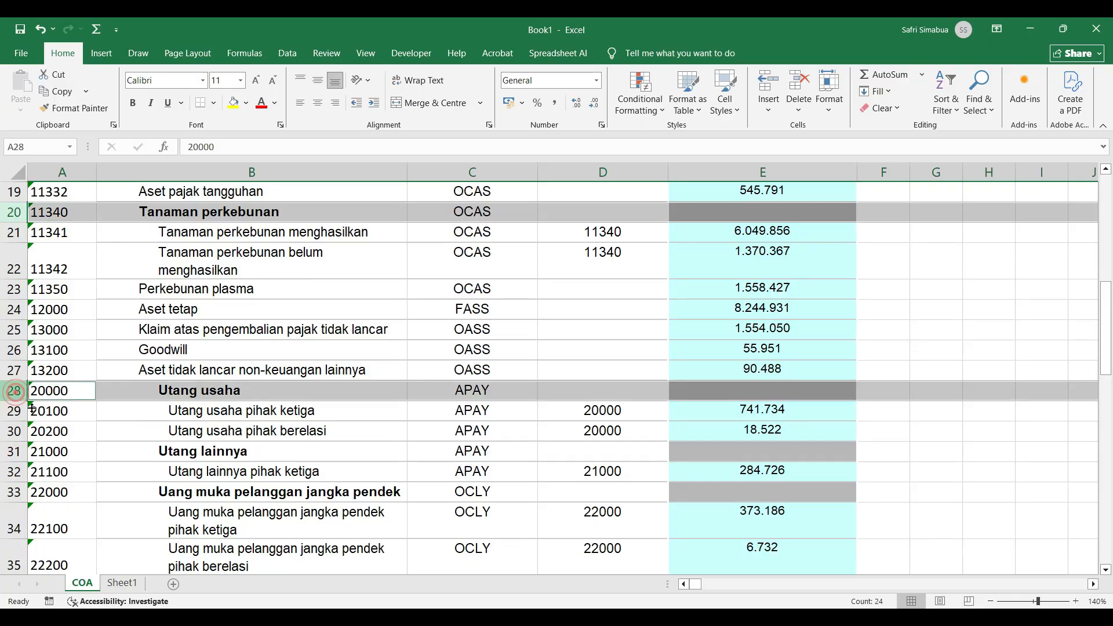
left_click(11, 452, "ctrl")
left_click(12, 492, "ctrl")
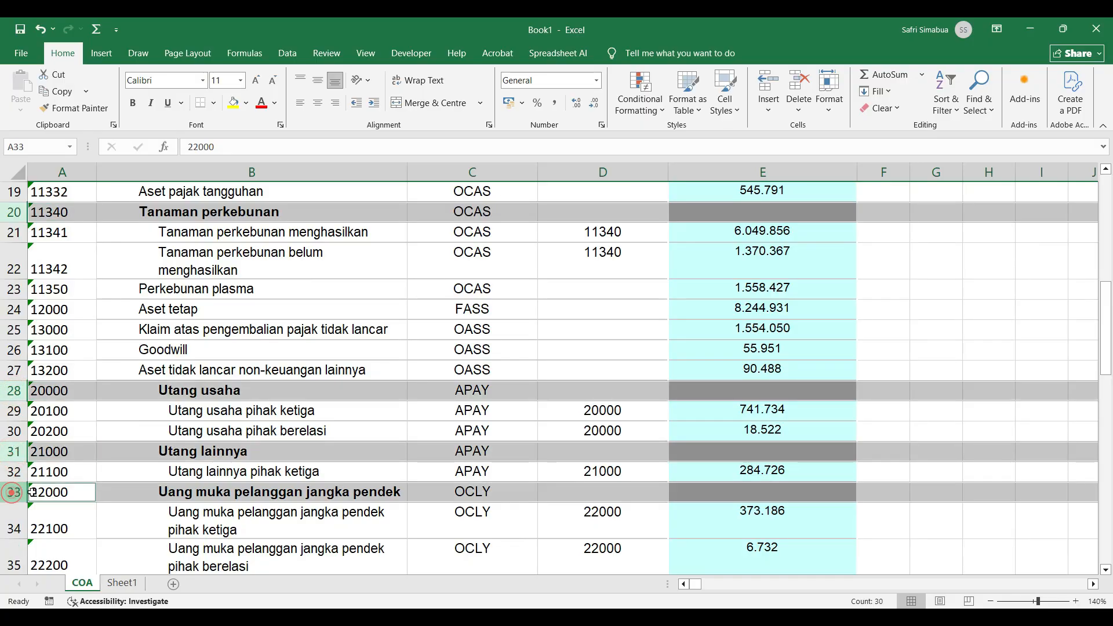
scroll(117, 469, "down", 2)
scroll(124, 466, "down", 2)
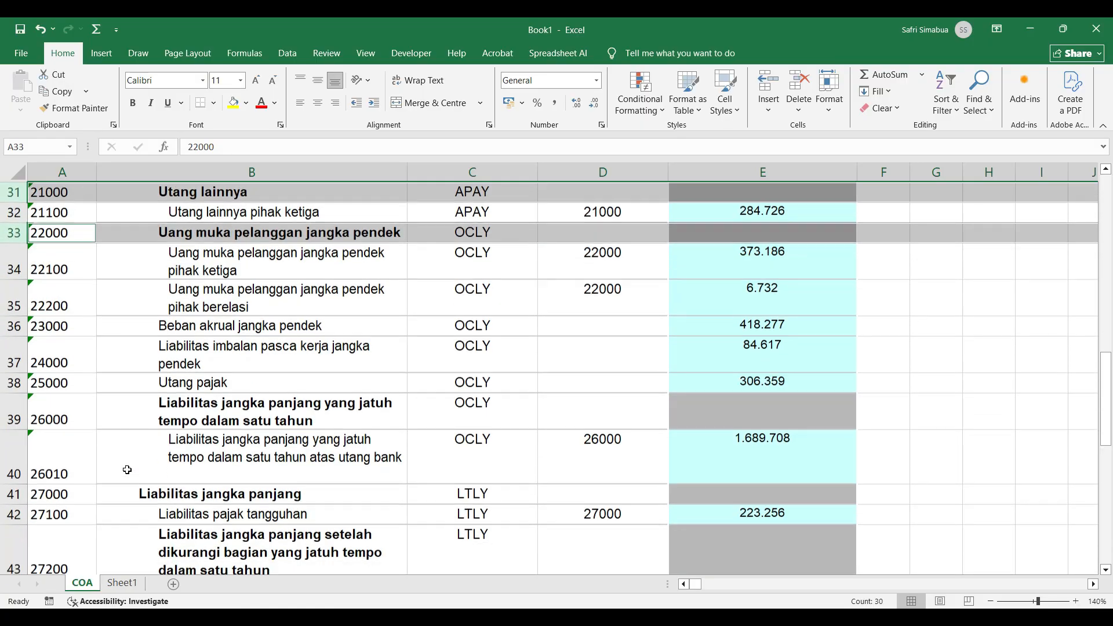
left_click(10, 413, "ctrl")
scroll(65, 418, "down", 1)
scroll(66, 418, "down", 2)
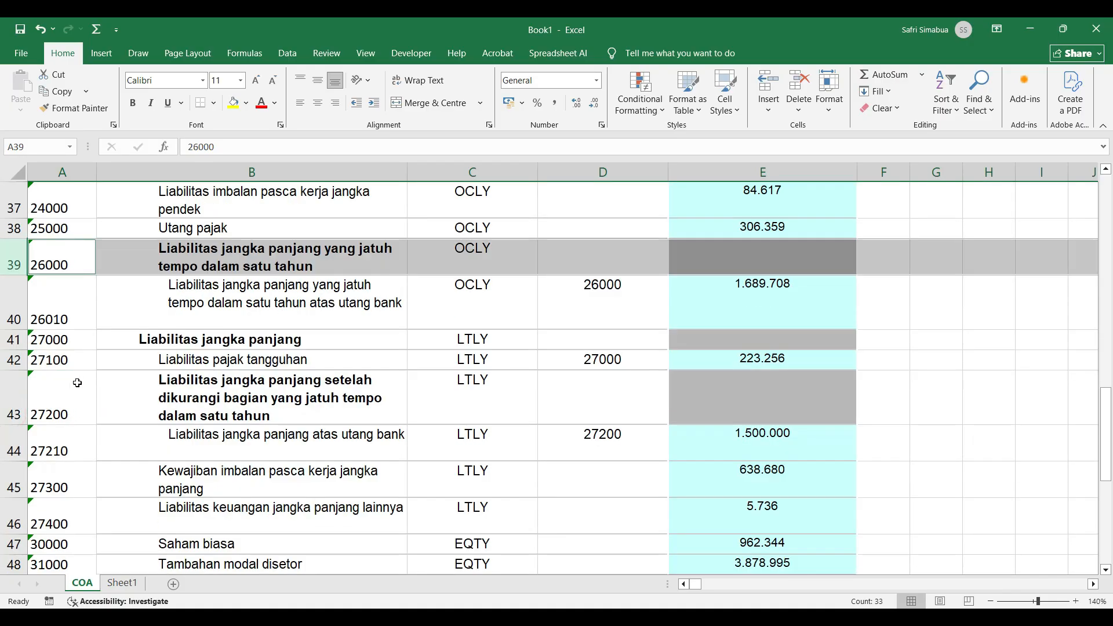
left_click(11, 341, "ctrl")
left_click(13, 400, "ctrl")
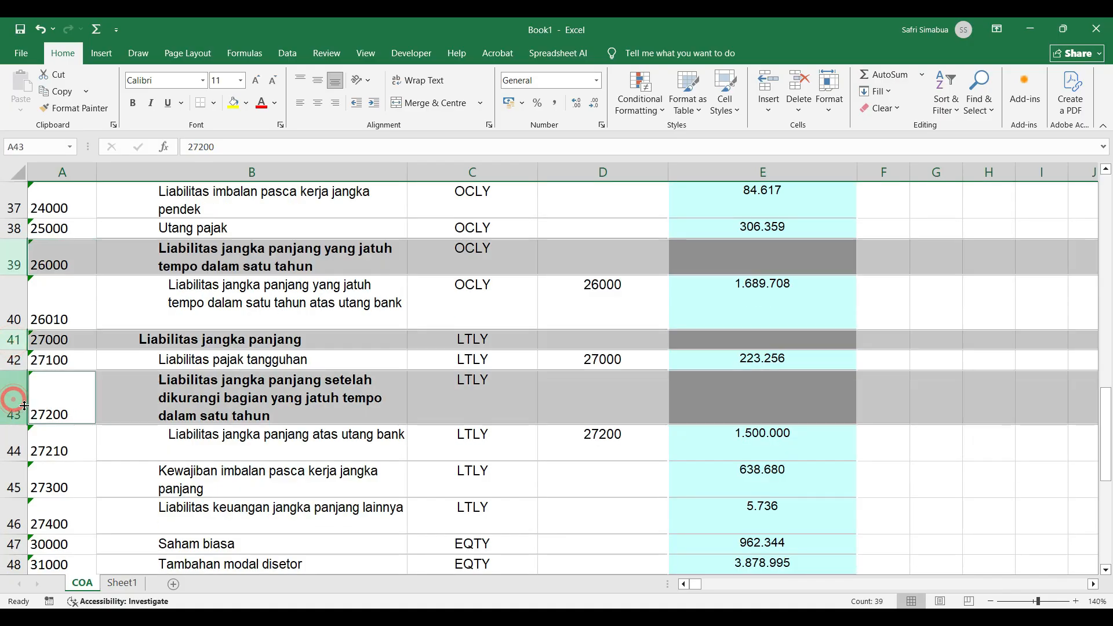
scroll(17, 406, "down", 4)
scroll(12, 313, "up", 1)
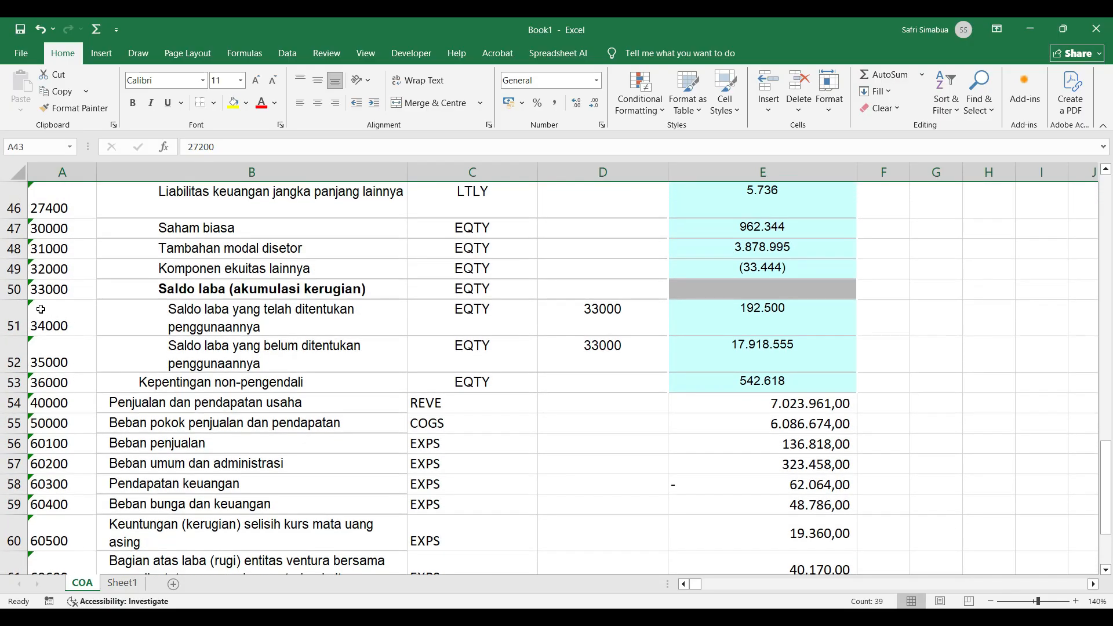
left_click(10, 290, "ctrl")
scroll(348, 417, "down", 5)
scroll(342, 417, "up", 7)
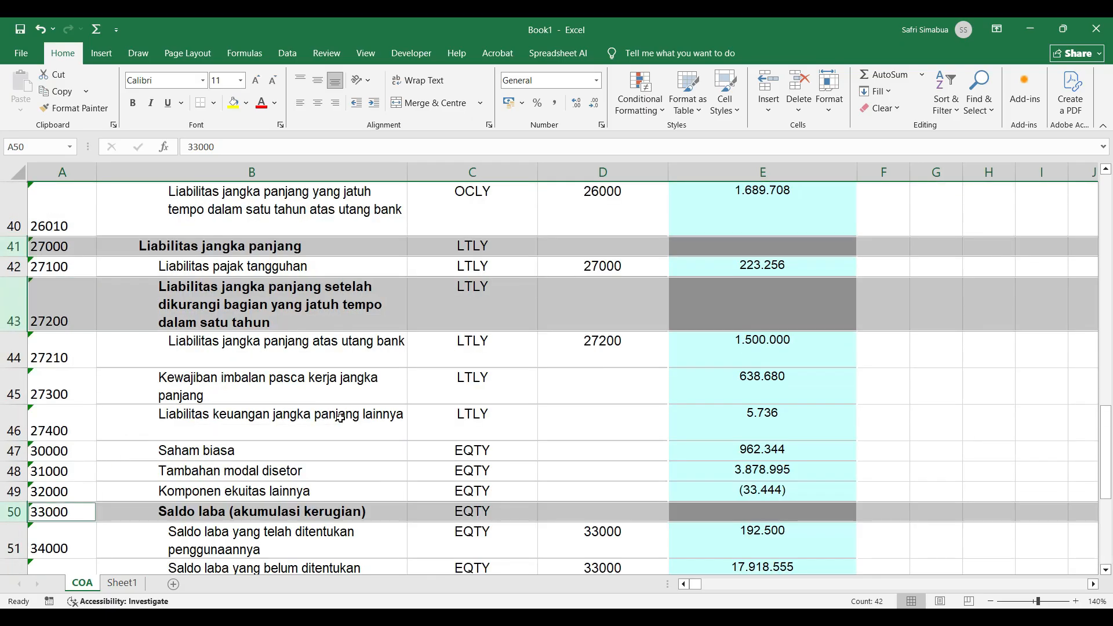
scroll(339, 418, "up", 7)
right_click(179, 214)
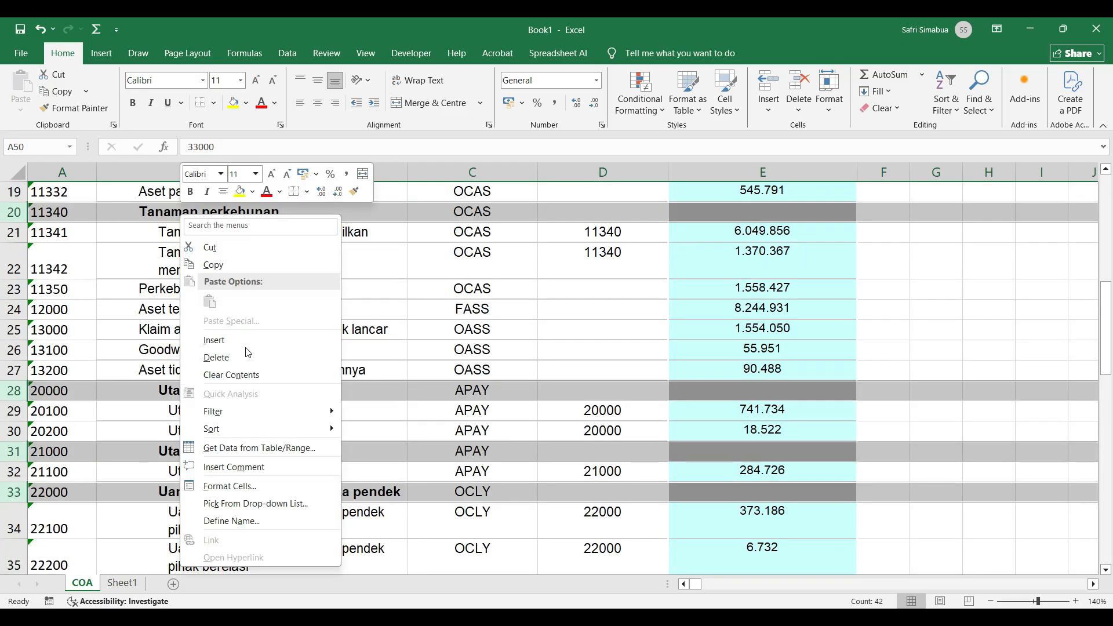
left_click(215, 358)
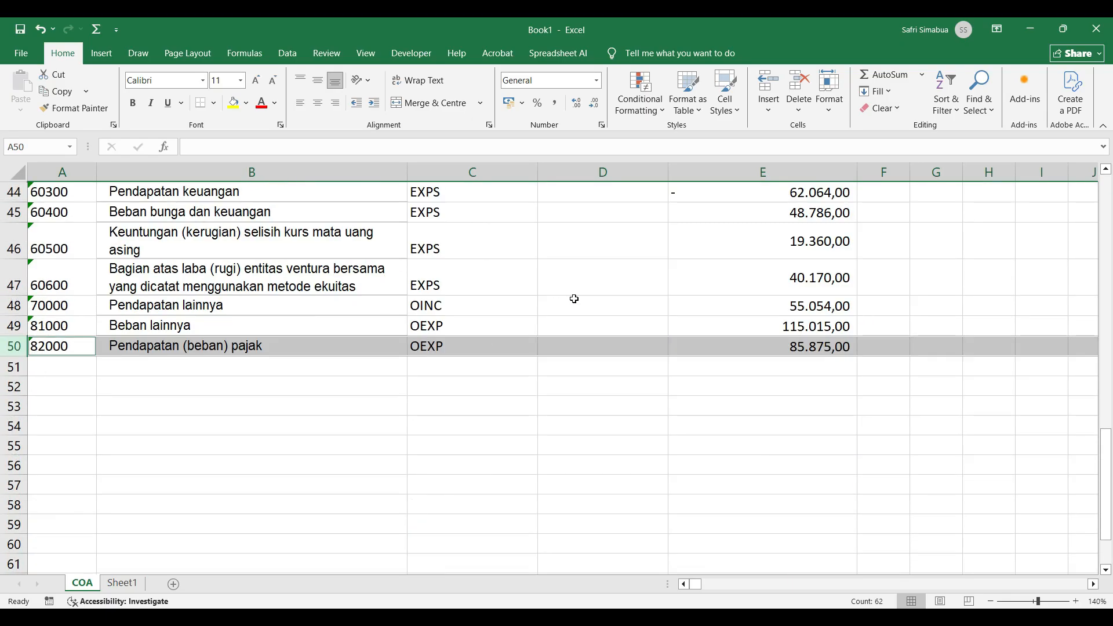
Step: Delete the INDUK AKUN column D from the COA sheet
left_click(597, 308)
scroll(589, 290, "up", 15)
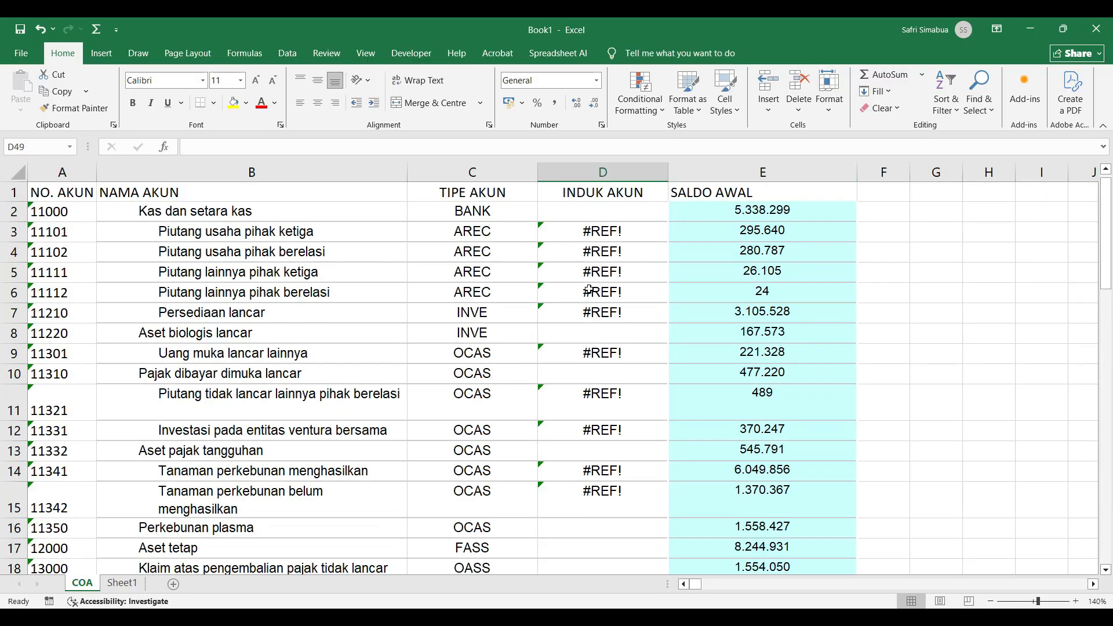
left_click(586, 172)
right_click(585, 172)
left_click(620, 315)
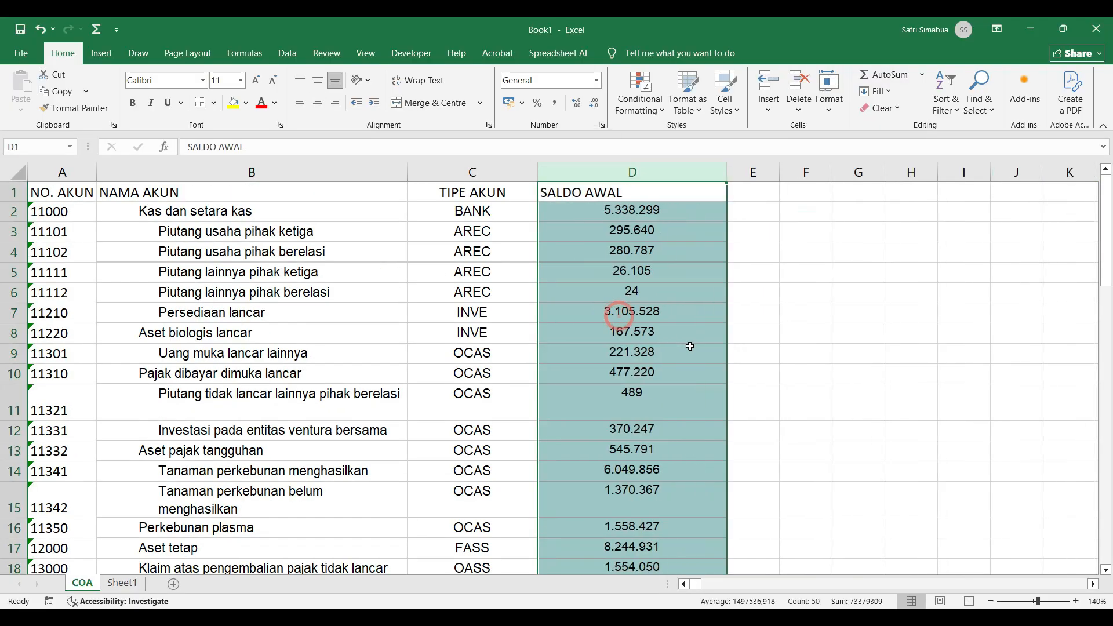
left_click(734, 356)
Step: Apply text wrapping to the whole COA sheet and remove the indentation of the account names
left_click(17, 173)
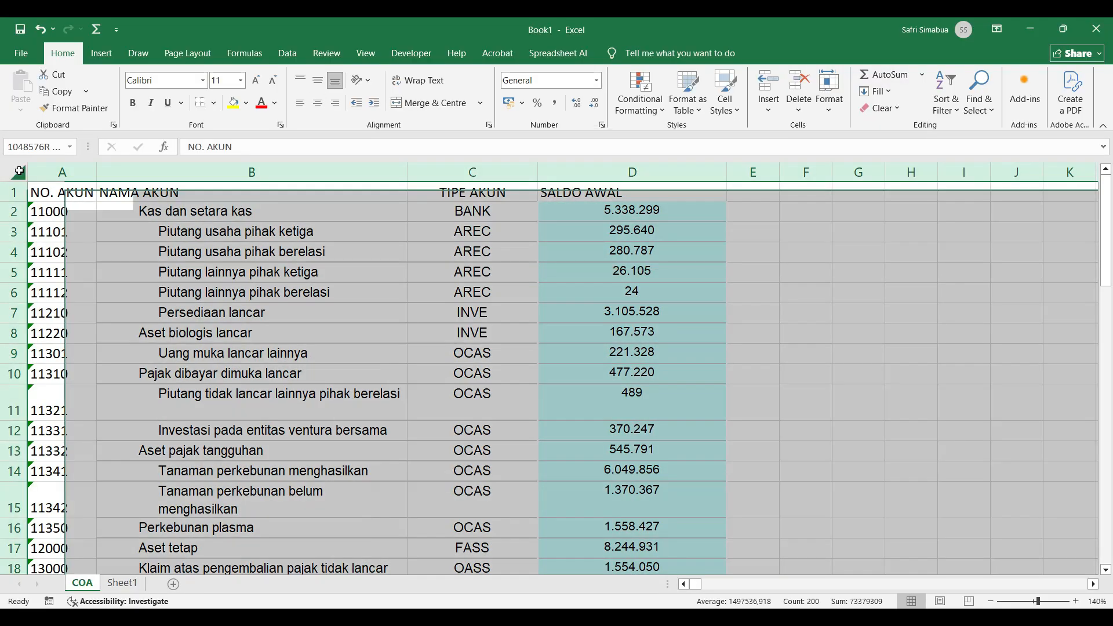
left_click(116, 330)
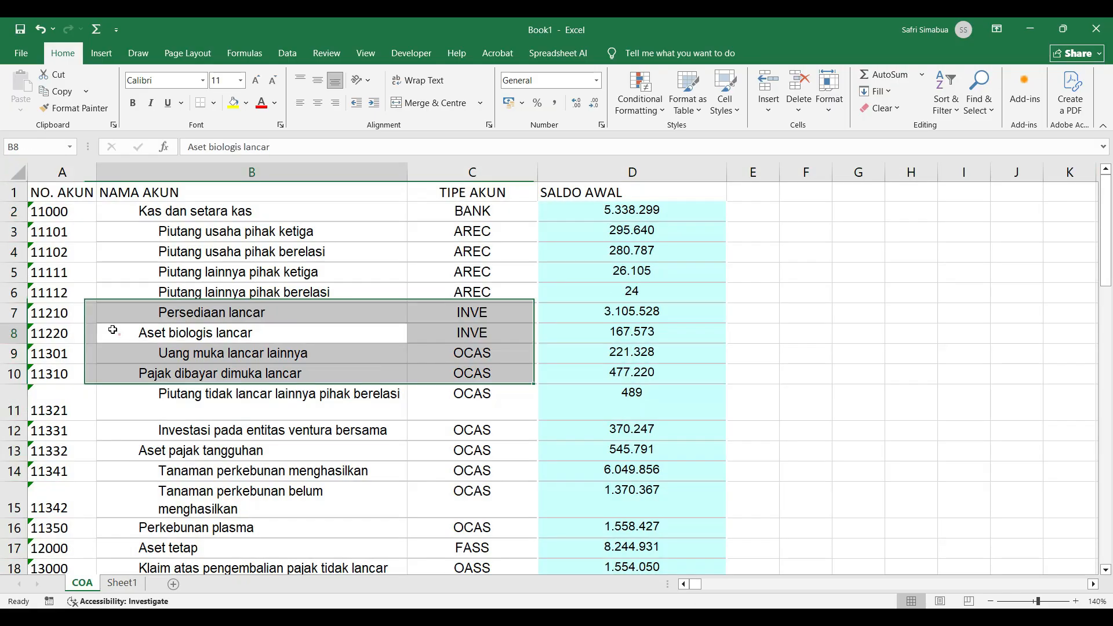
left_click(17, 172)
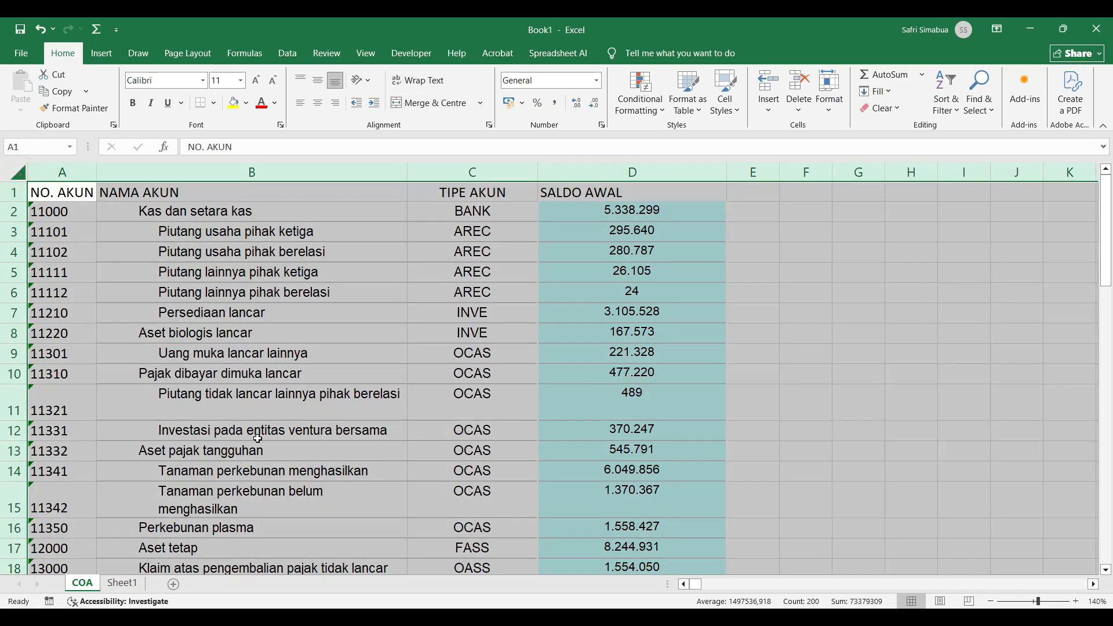
left_click(418, 81)
left_click(149, 312)
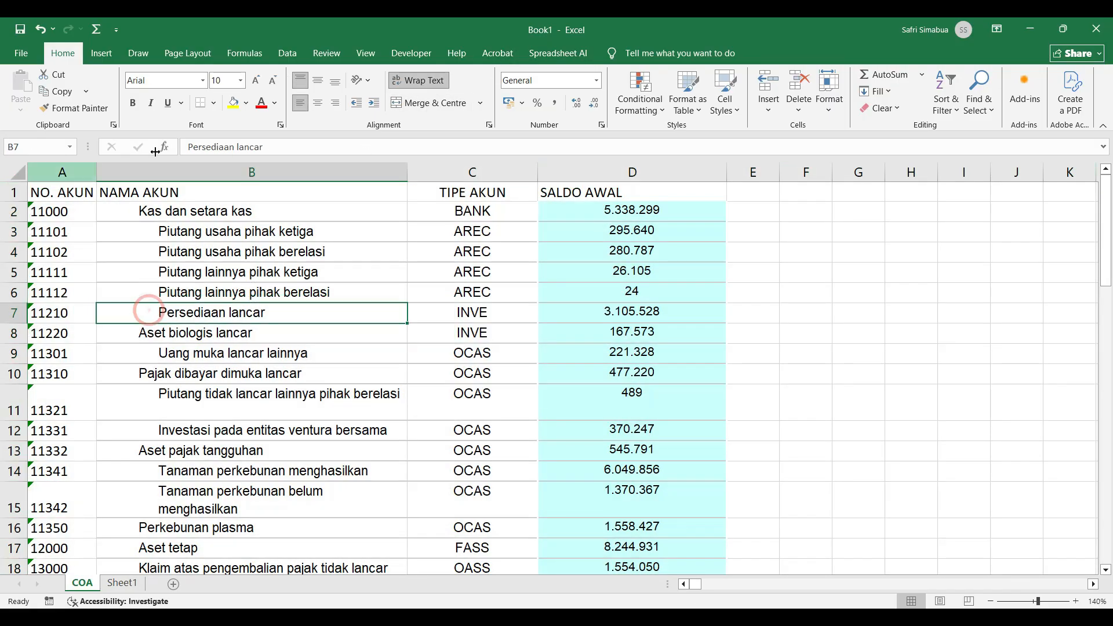
left_click(15, 173)
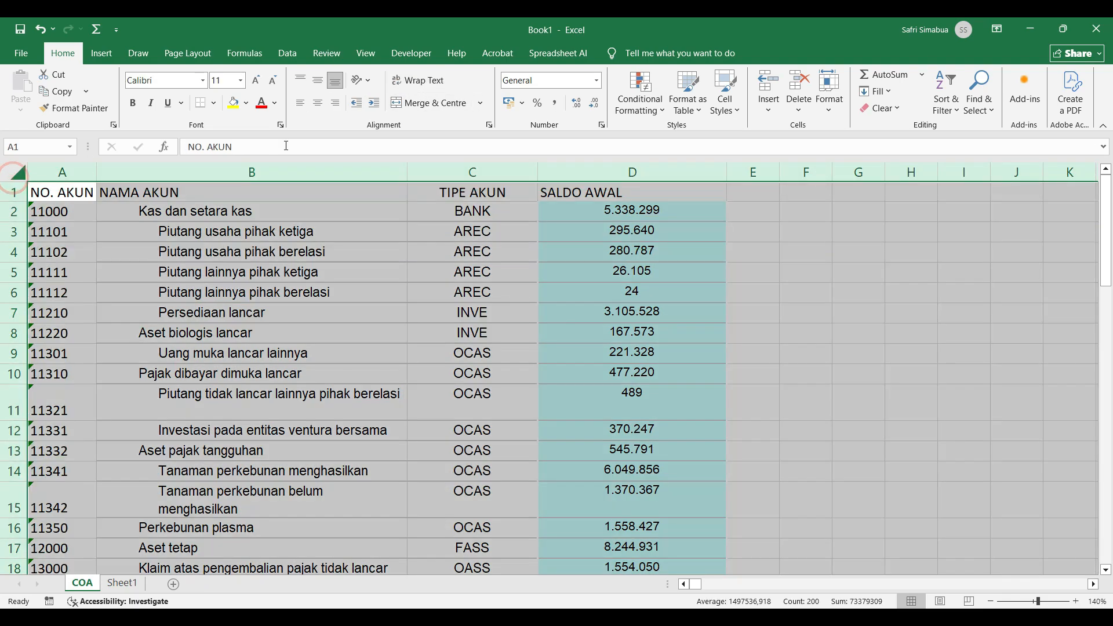
left_click(418, 81)
left_click(373, 295)
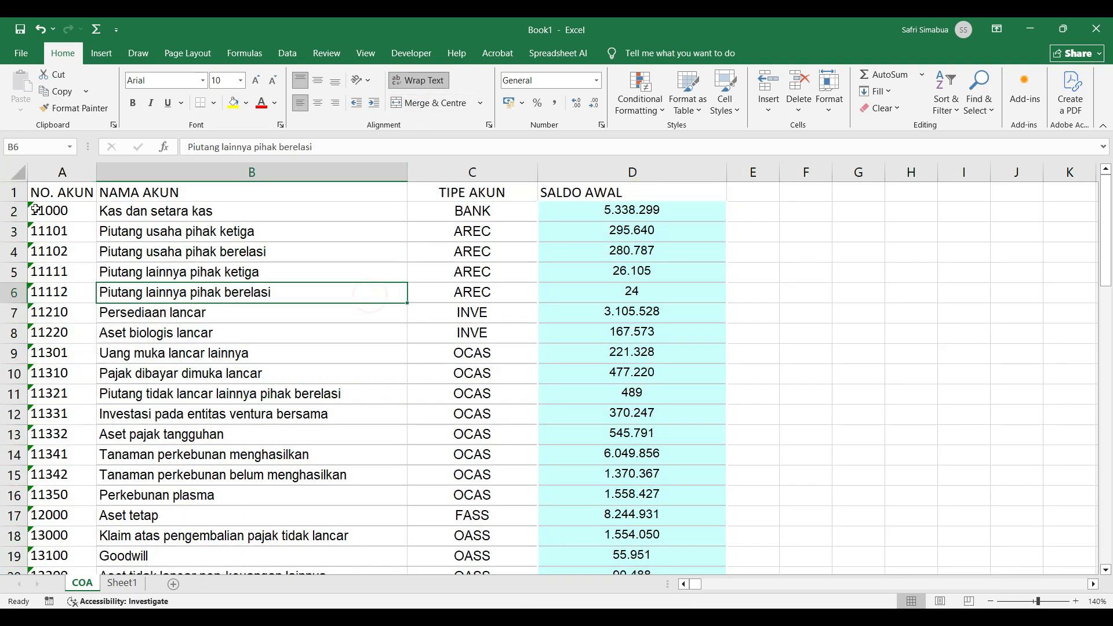
Step: Make the headers in A1:D1 bold, and autofit the width of column A and the height of row 1
left_click_drag(55, 193, 665, 193)
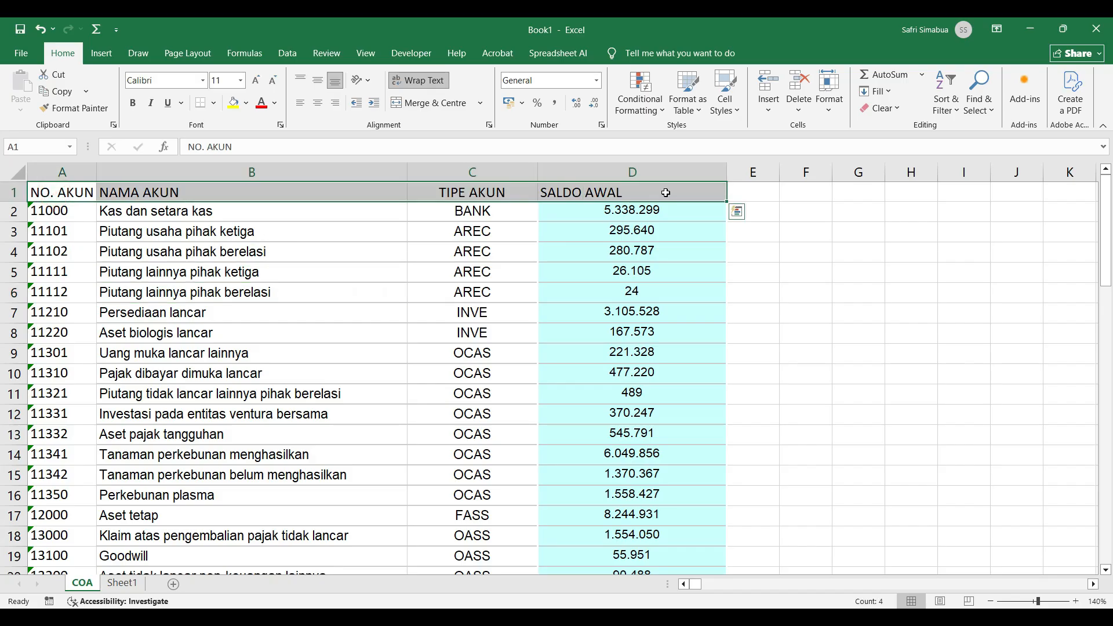
key("ctrl+b")
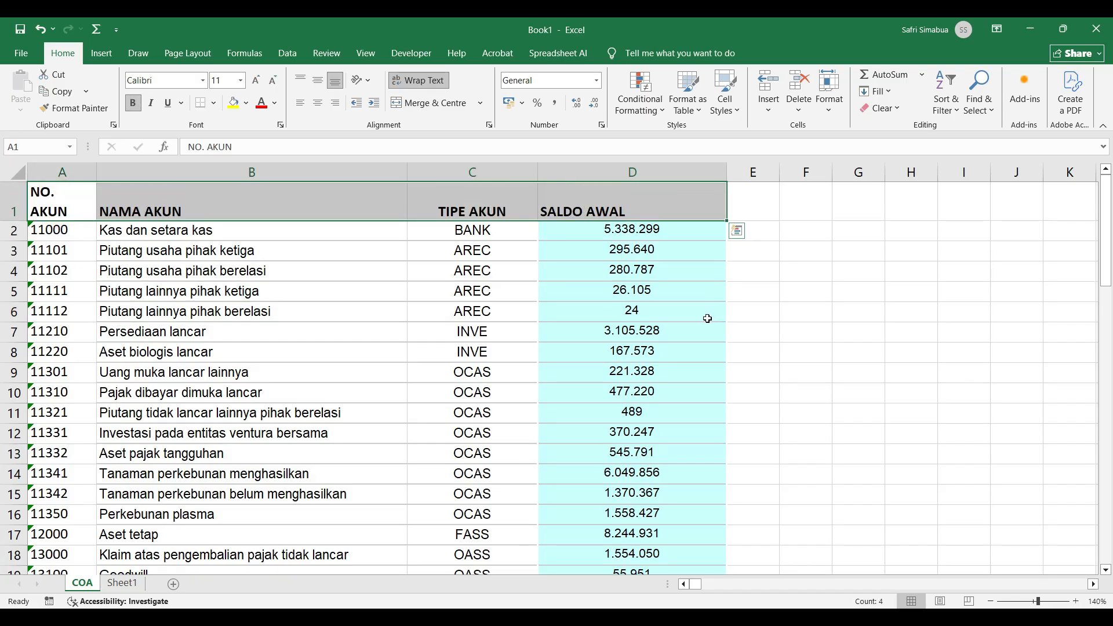
left_click(133, 103)
left_click(133, 103)
double_click(97, 173)
left_click(152, 309)
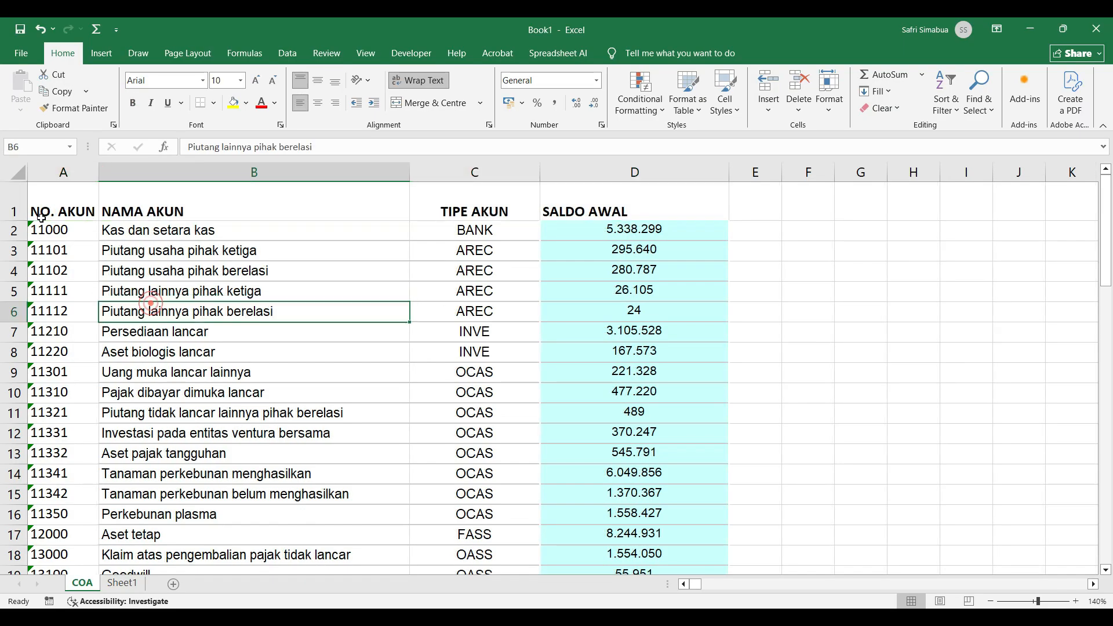
double_click(21, 221)
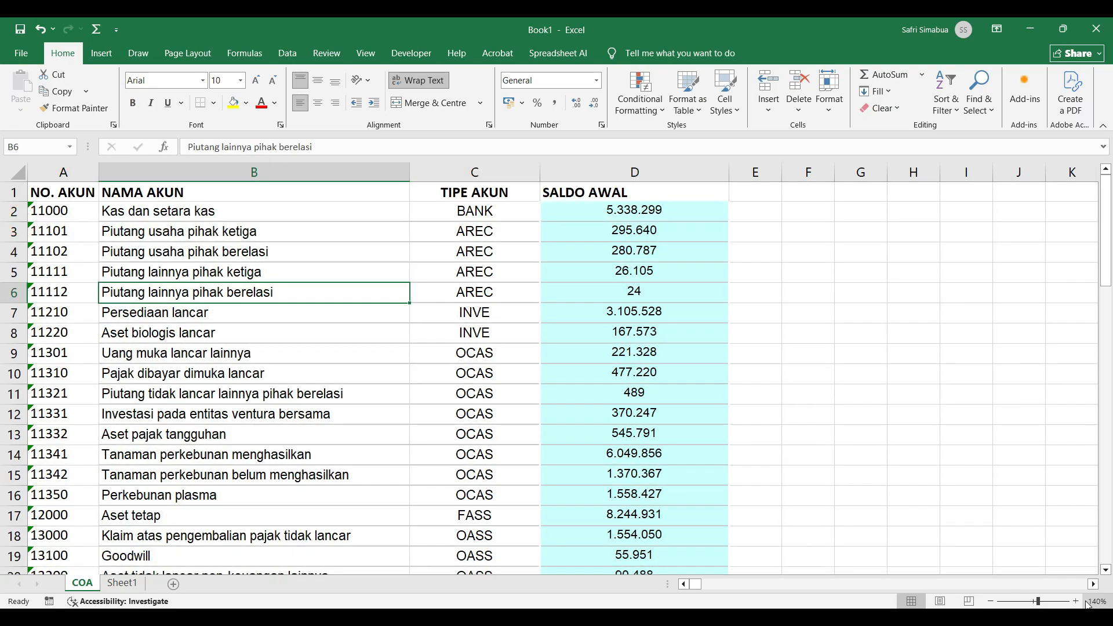
Step: Turn off text wrapping in the NAMA AKUN column B and autofit its width to the longest account name
left_click(1077, 602)
scroll(459, 405, "up", 1)
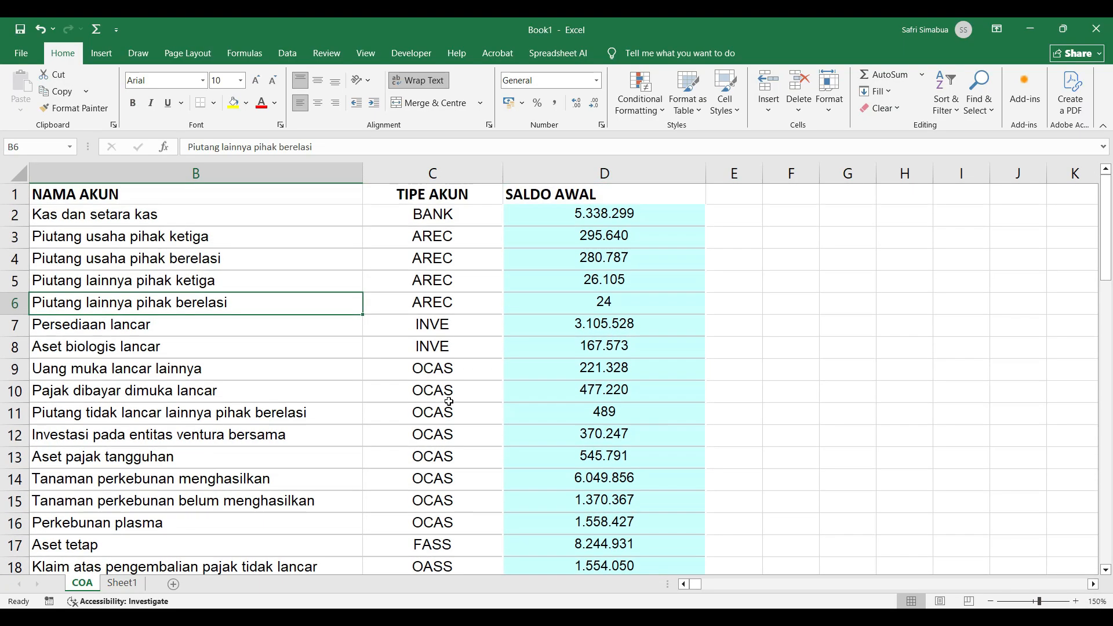
left_click_drag(695, 586, 687, 586)
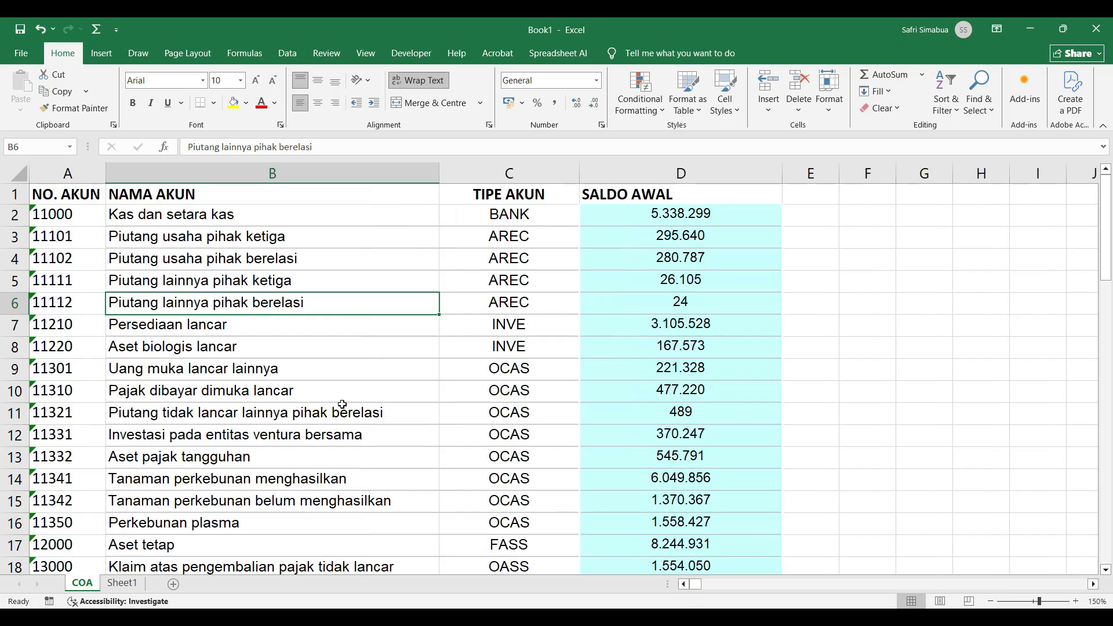
scroll(337, 405, "down", 5)
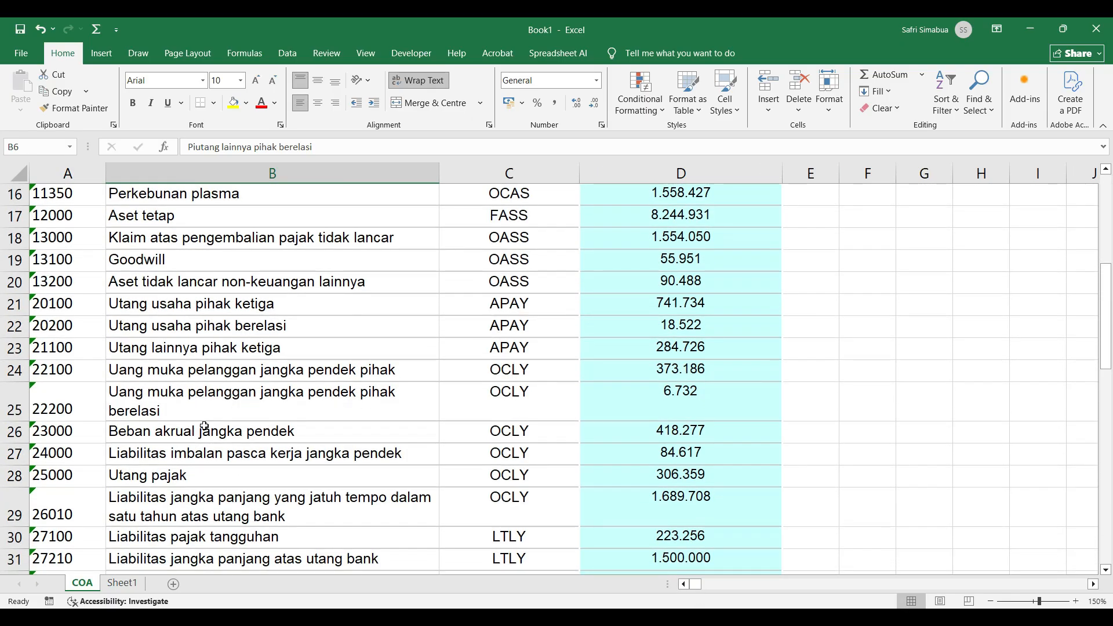
left_click_drag(439, 174, 588, 173)
left_click(300, 176)
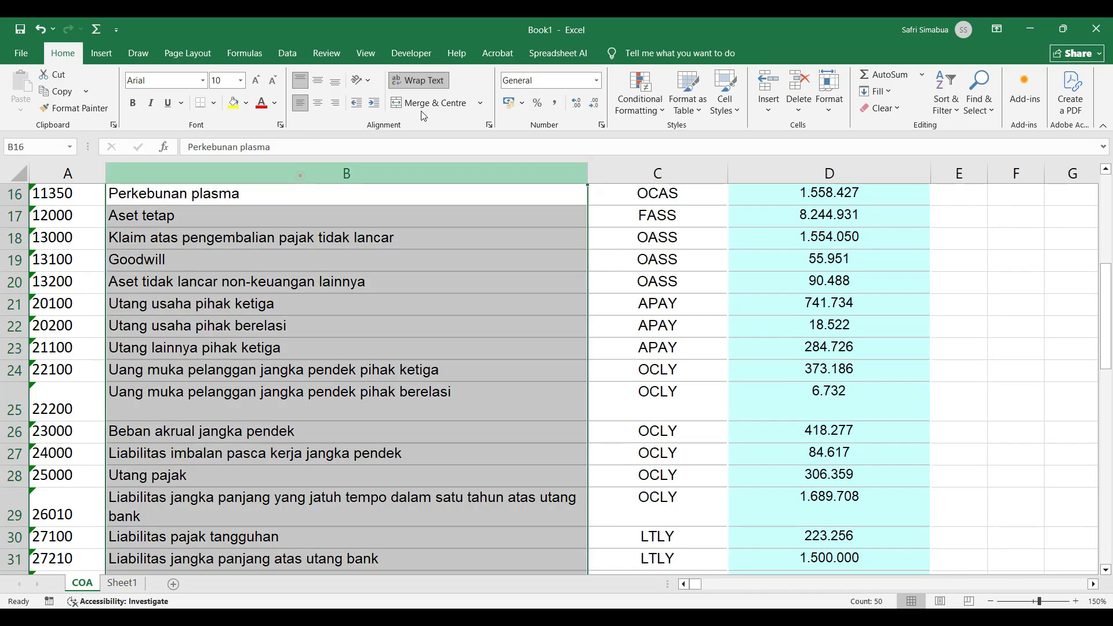
left_click(417, 81)
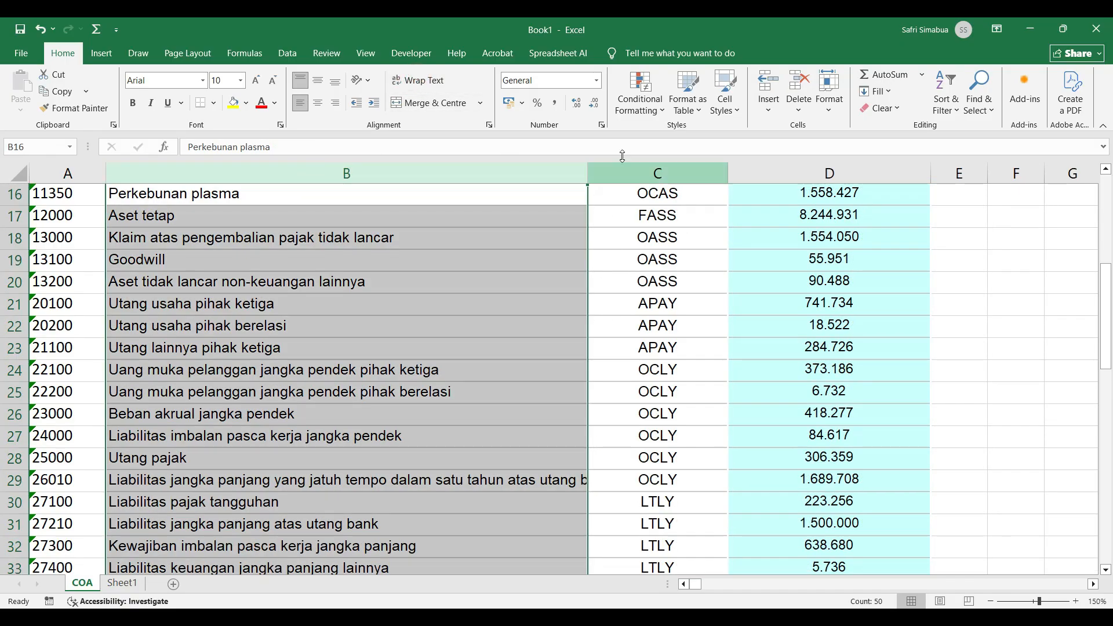
double_click(588, 174)
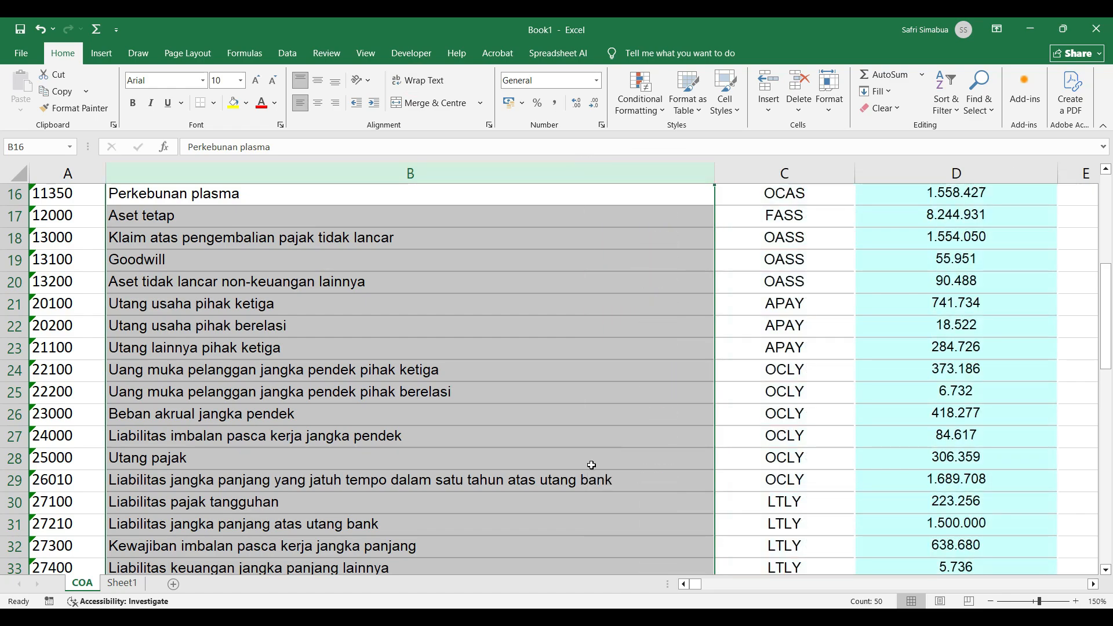
Step: Shorten the account name in B29 (account 26010) to "Utang bank"
scroll(591, 465, "up", 5)
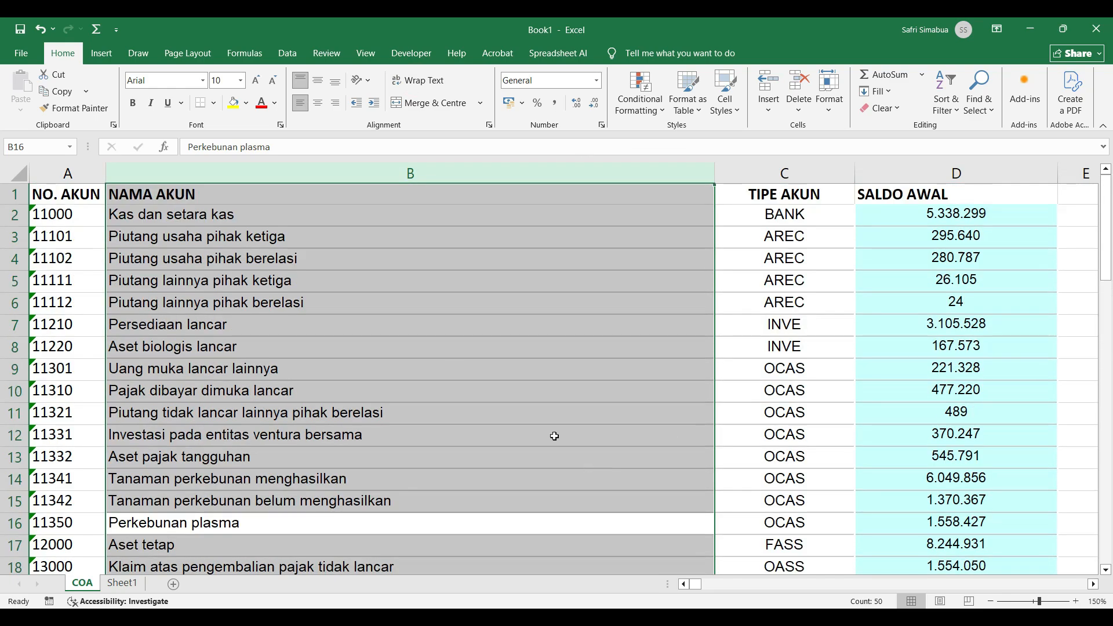
left_click(206, 217)
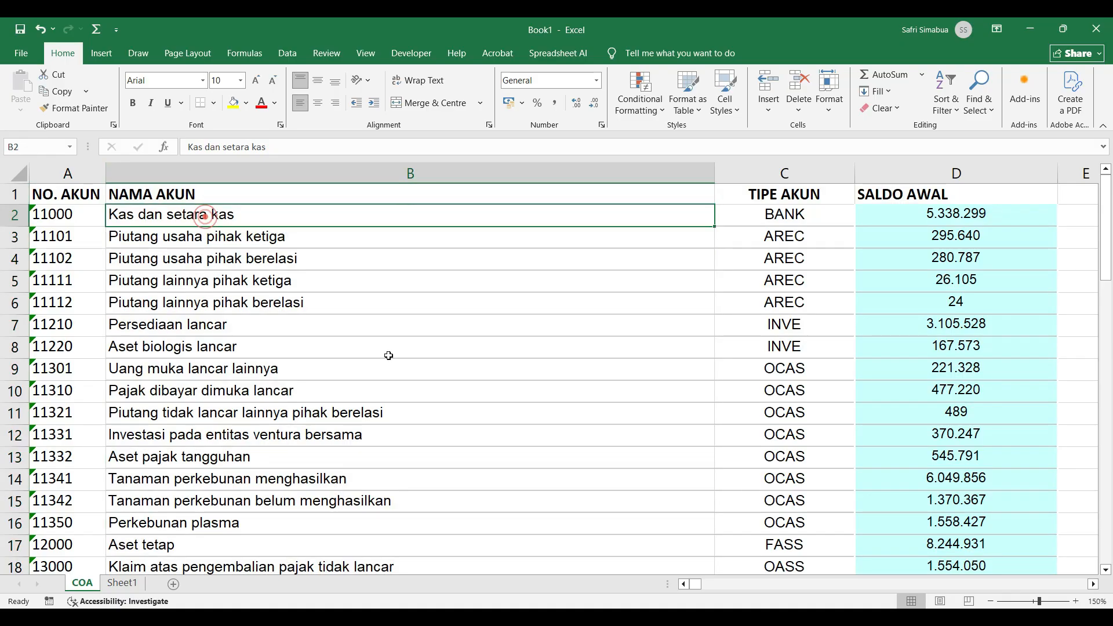
scroll(410, 404, "down", 4)
scroll(410, 403, "down", 1)
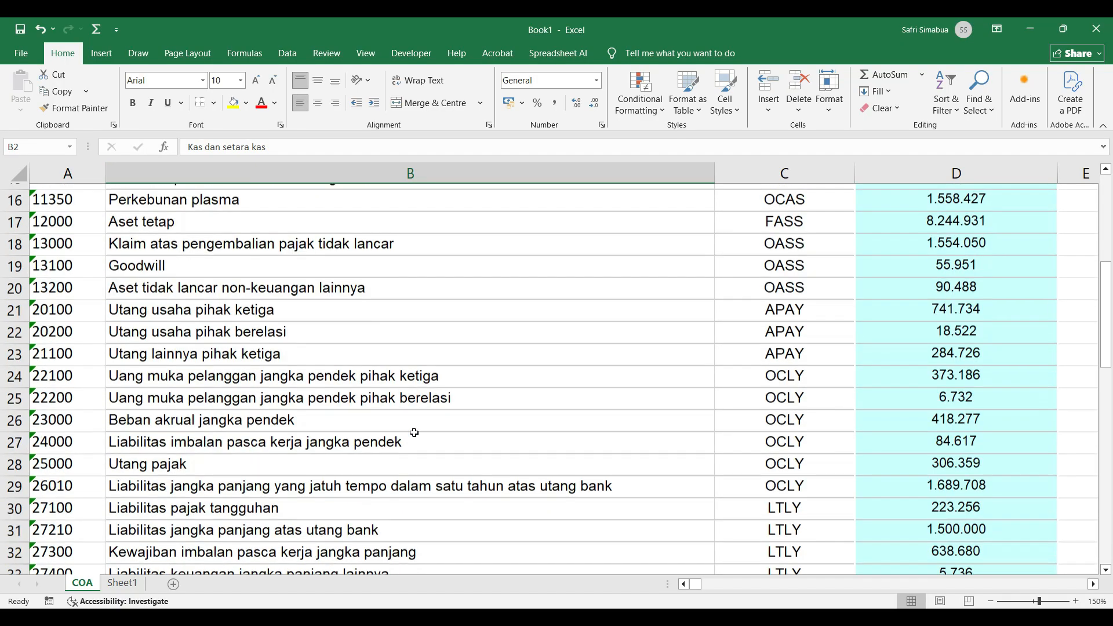
left_click(303, 481)
scroll(358, 483, "down", 1)
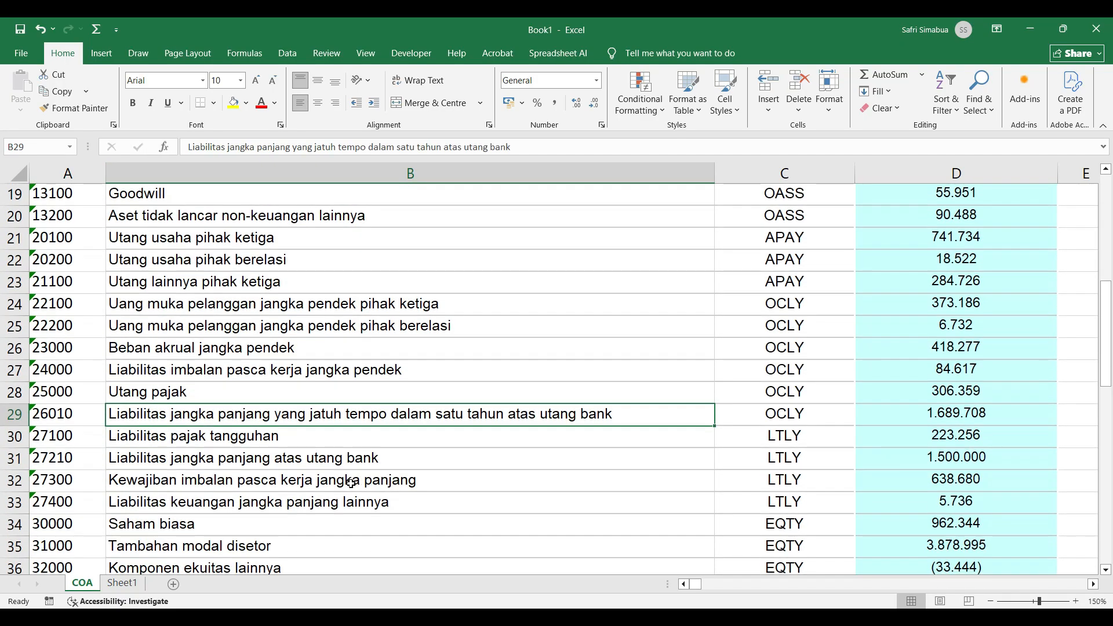
left_click(821, 415)
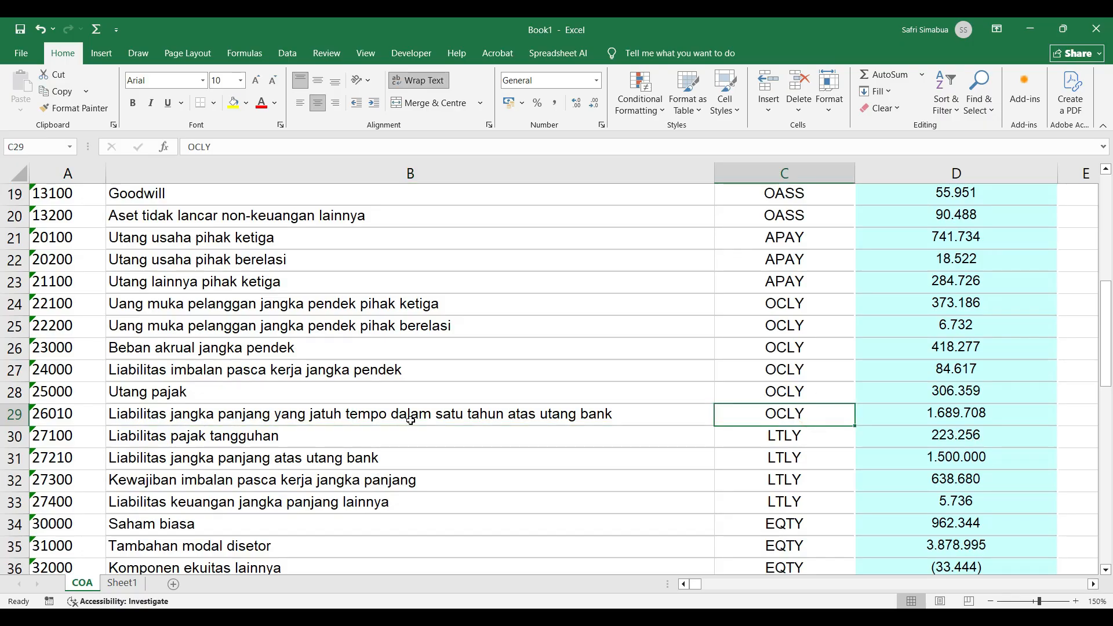
left_click(165, 415)
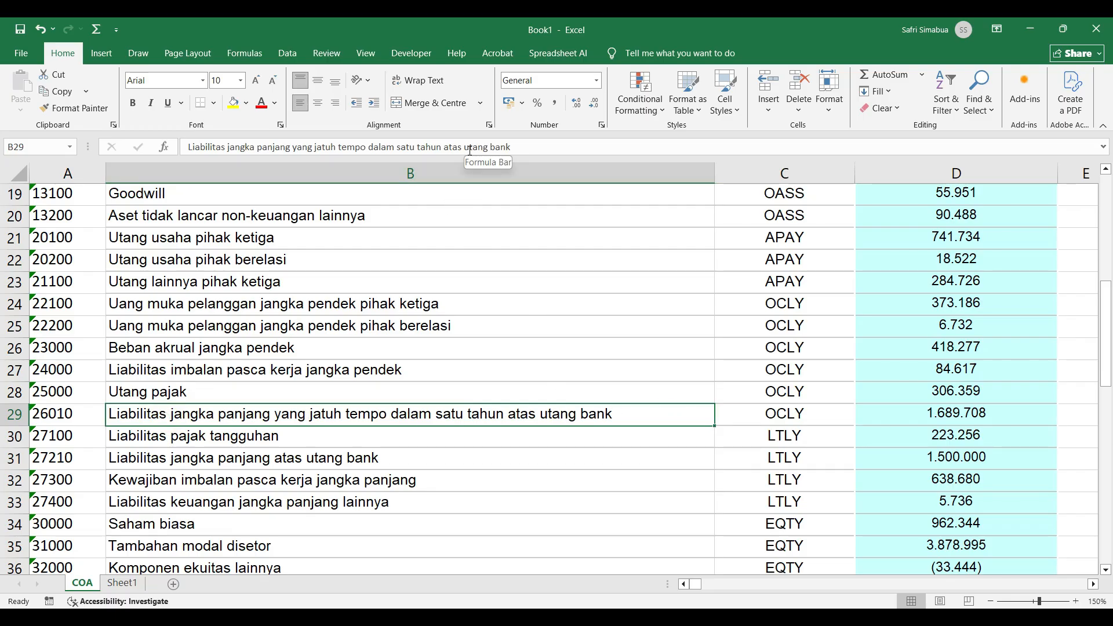
left_click_drag(469, 149, 173, 141)
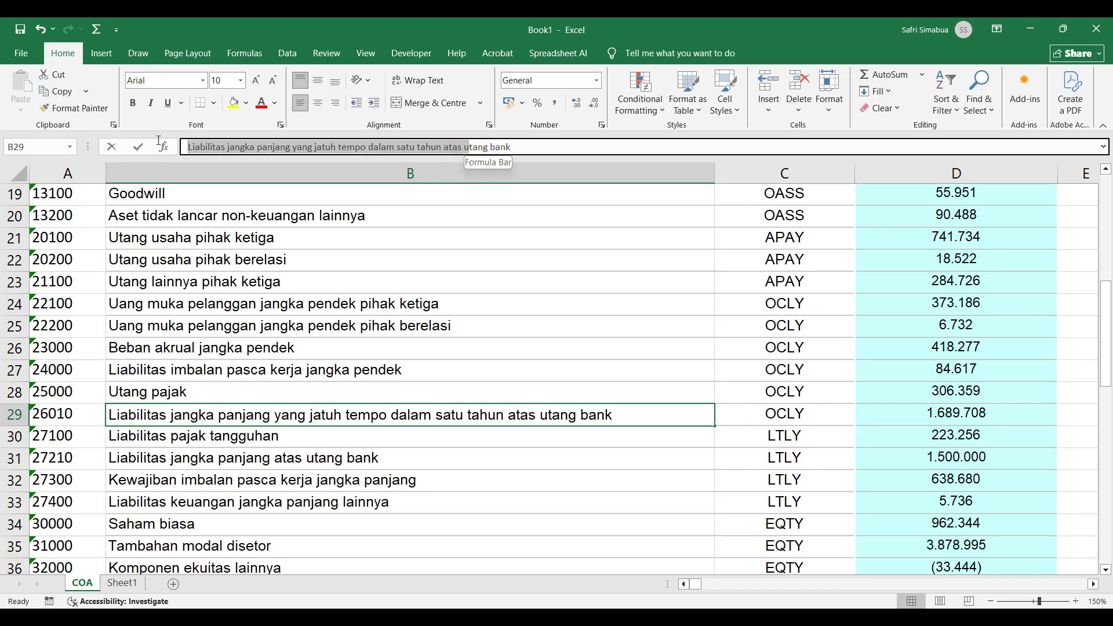
type("u")
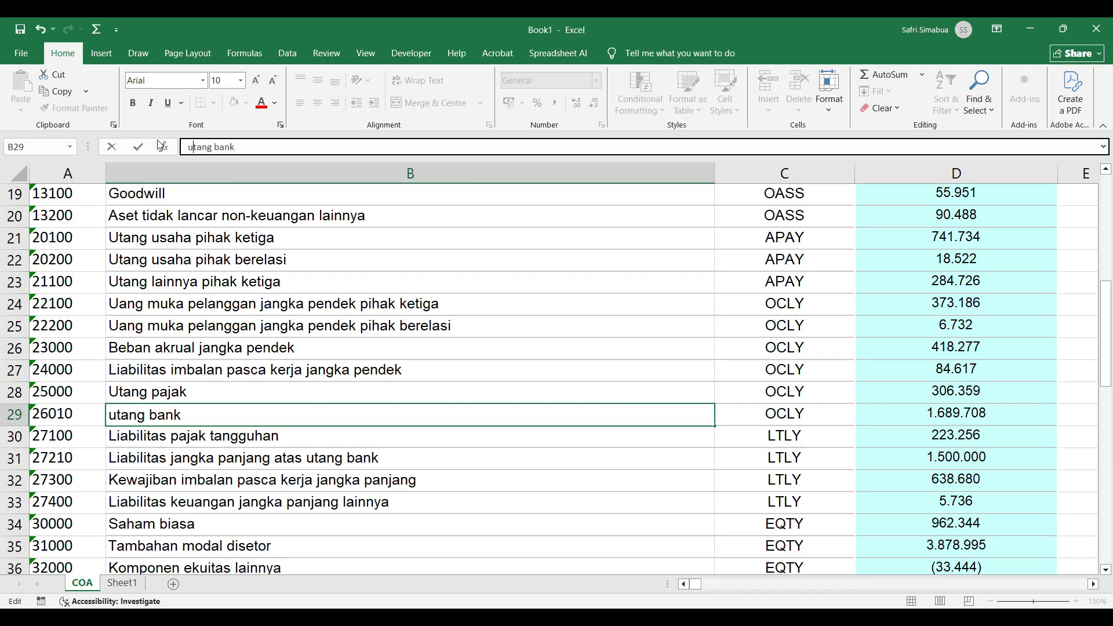
key("BackSpace")
type("U")
key("Return")
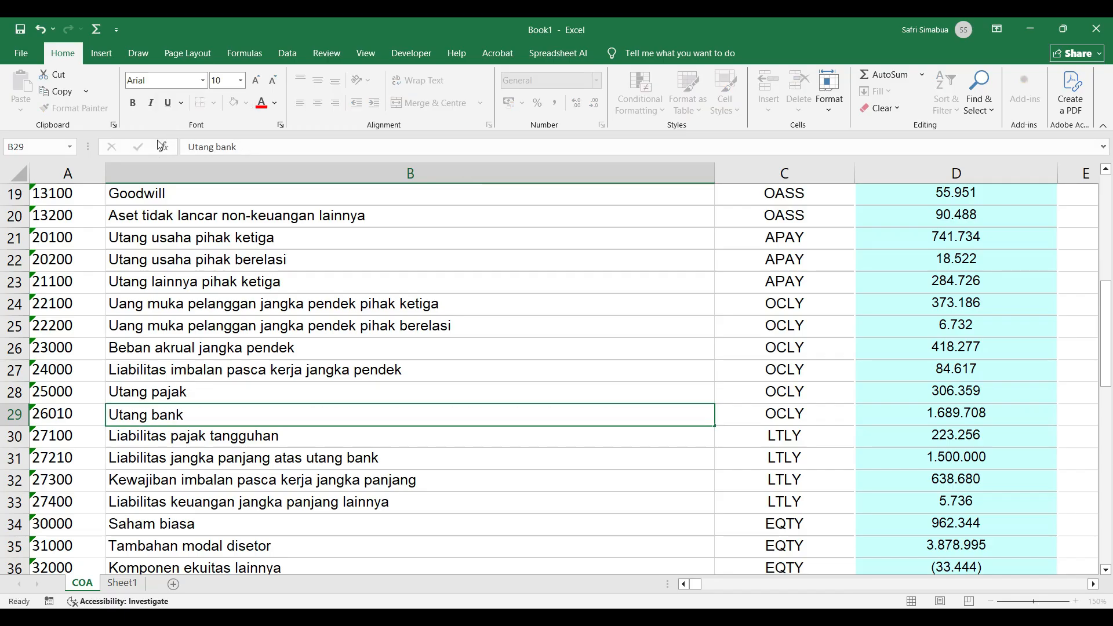
Step: Shorten the account name in B47 to "Laba (rugi) entitas ventura metode ekuitas"
scroll(402, 290, "down", 2)
scroll(402, 290, "down", 2)
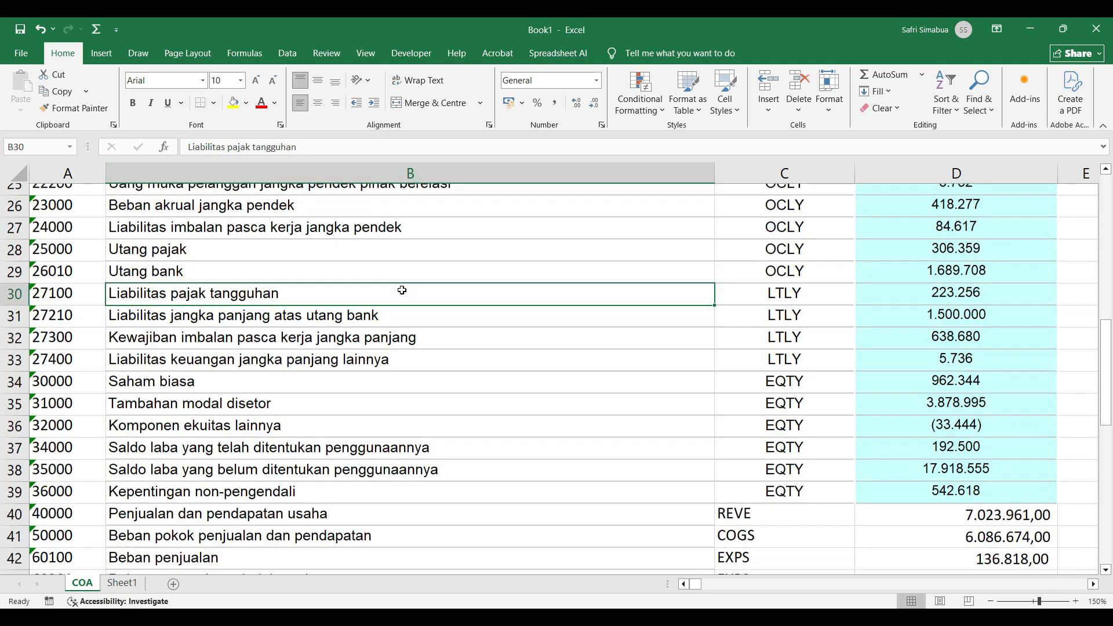
left_click(359, 539)
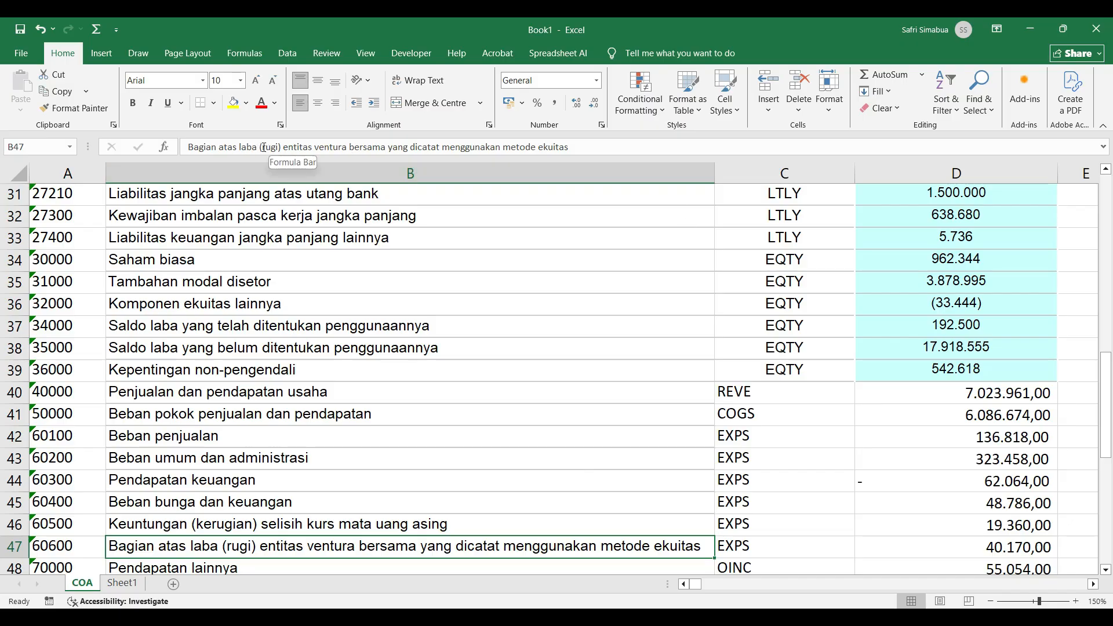
left_click_drag(242, 148, 186, 148)
key("BackSpace")
key("Delete")
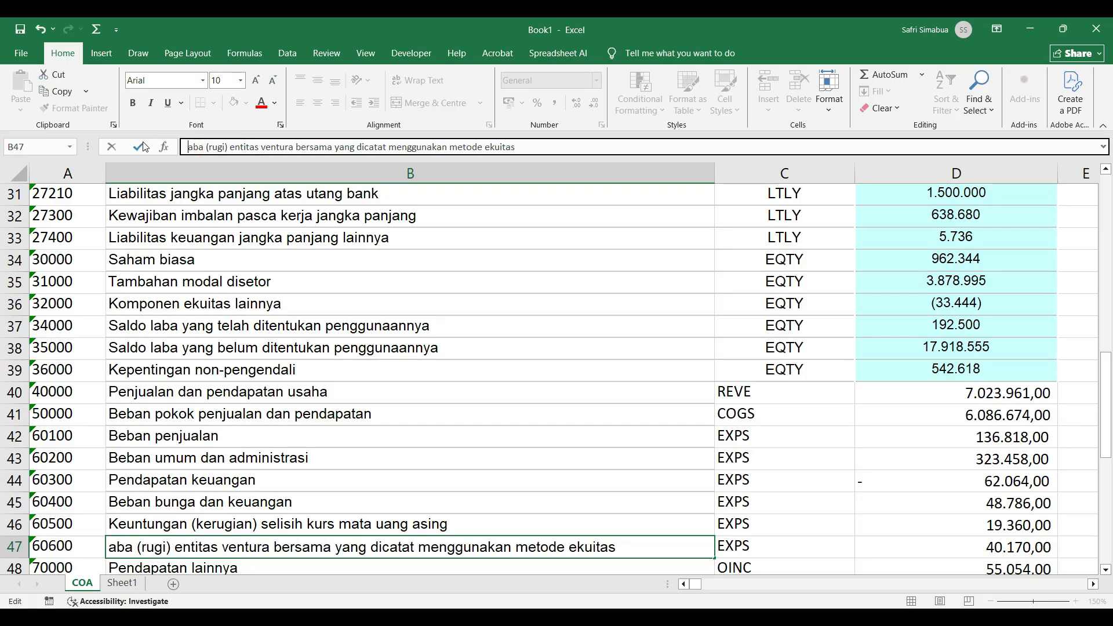
type("L")
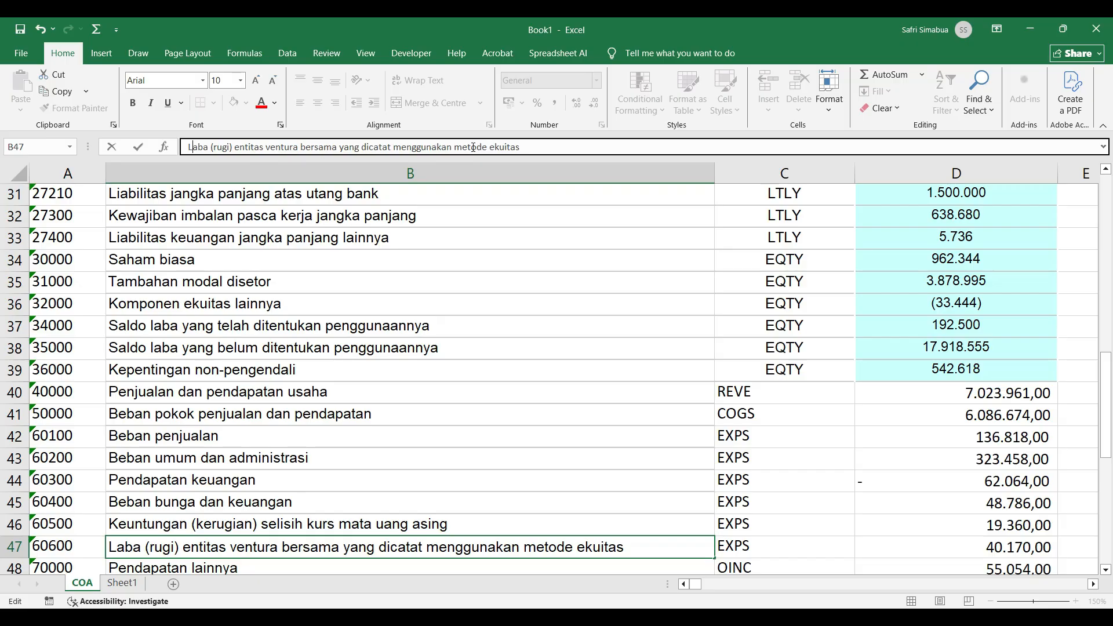
left_click_drag(453, 145, 299, 145)
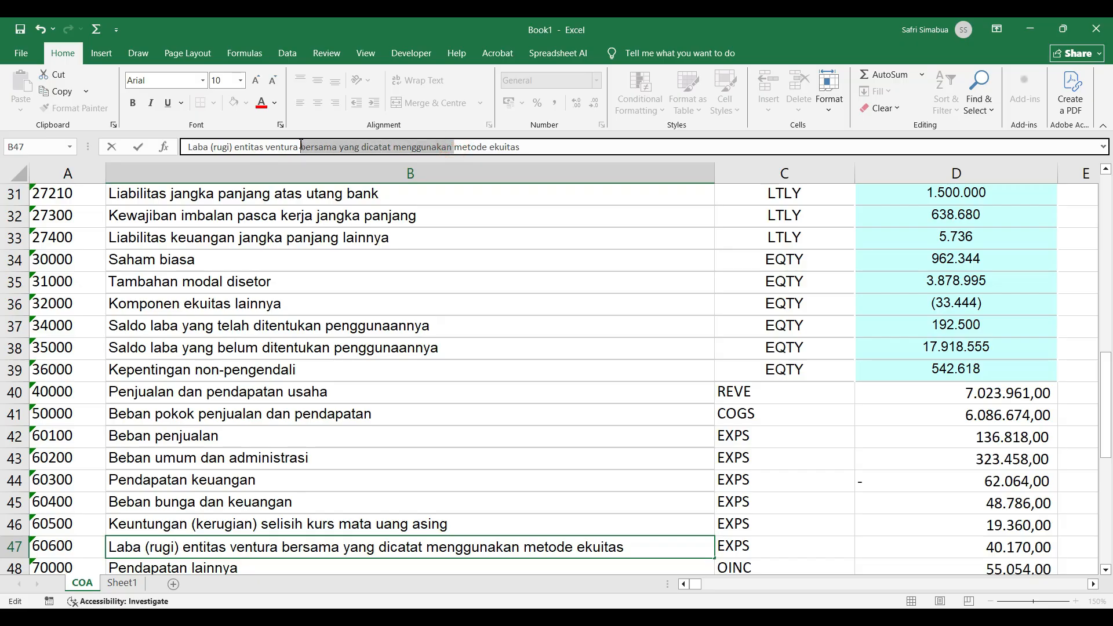
key("BackSpace")
left_click(462, 348)
Step: Narrow the NAMA AKUN column B to a width of about 44.44 and centre all entries in column C
scroll(460, 345, "down", 2)
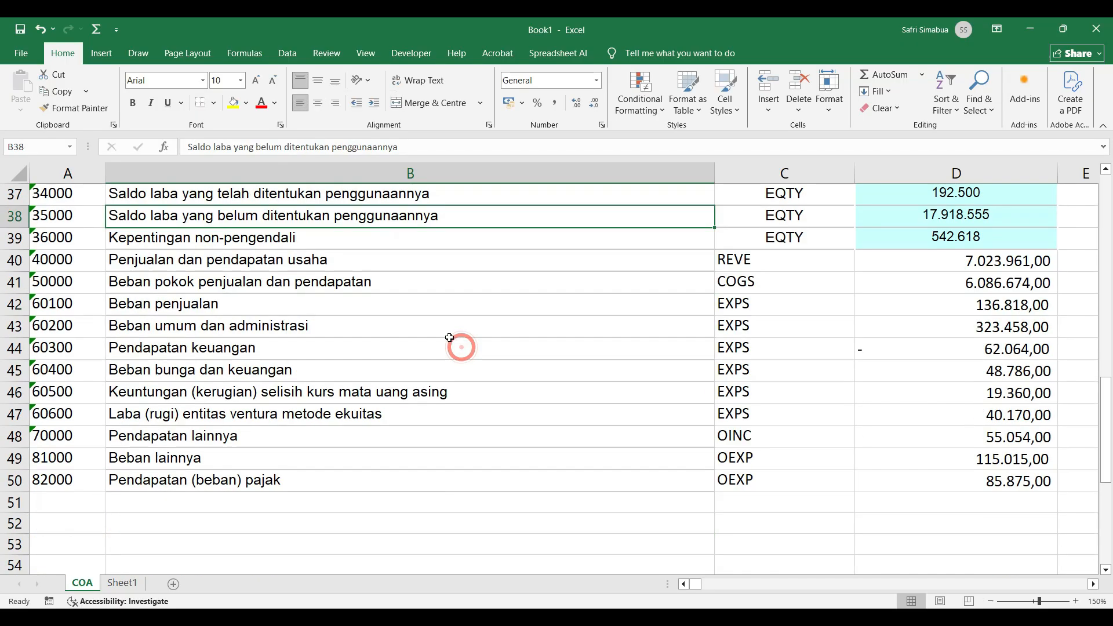
scroll(540, 287, "up", 3)
left_click_drag(714, 173, 460, 174)
left_click(525, 173)
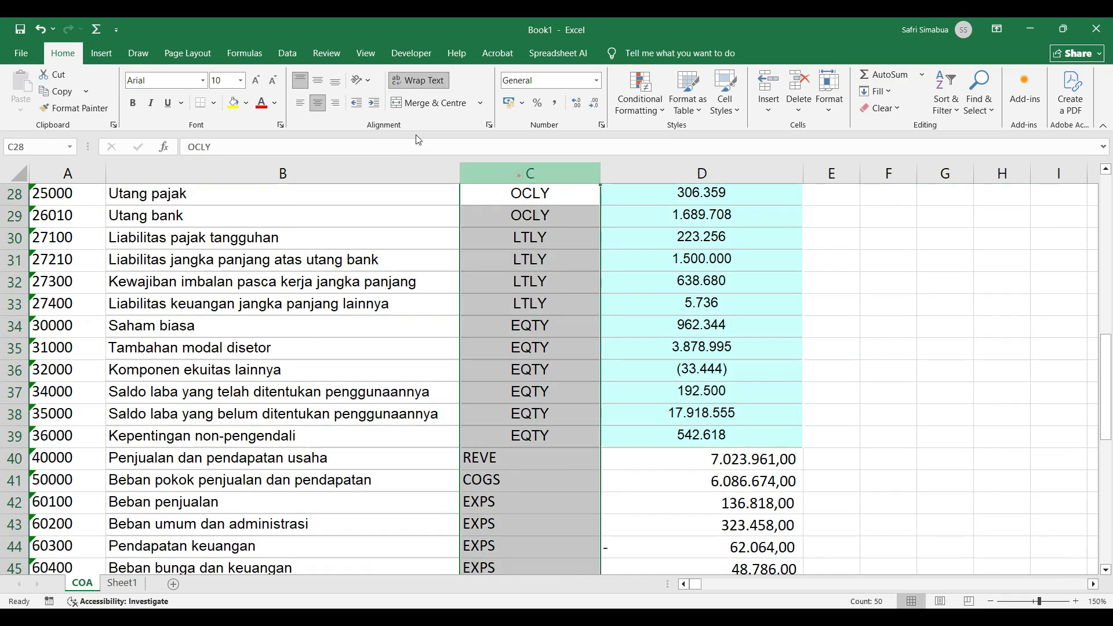
left_click(321, 104)
left_click(321, 104)
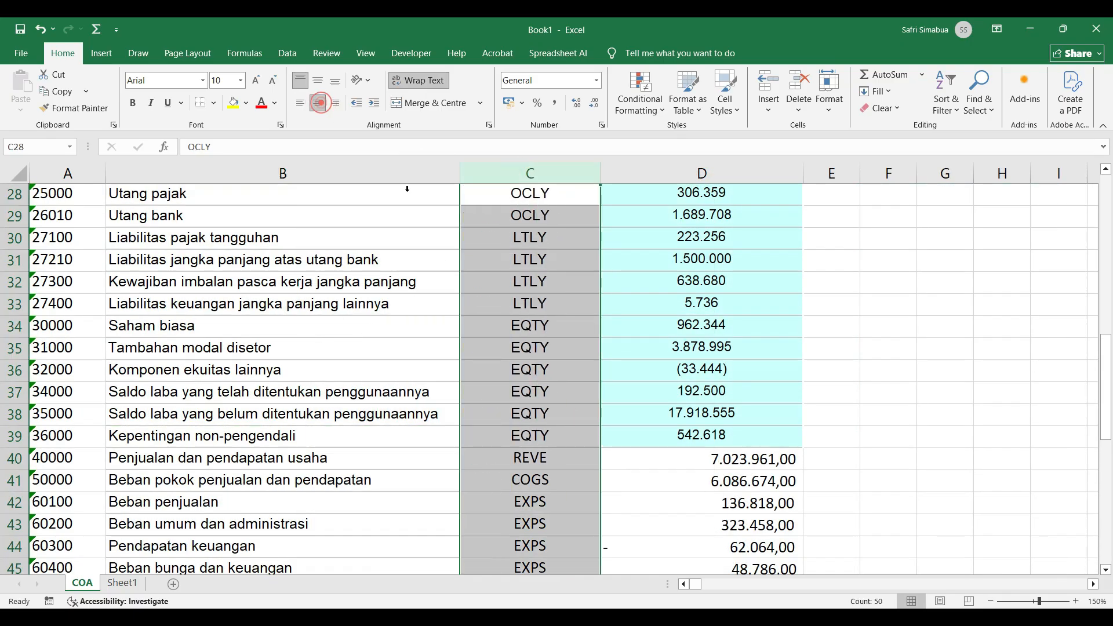
left_click(429, 346)
Step: Shorten the account name in B46 to "Keuntungan (kerugian) selisih kurs" and autofit the width of column B
scroll(382, 402, "up", 7)
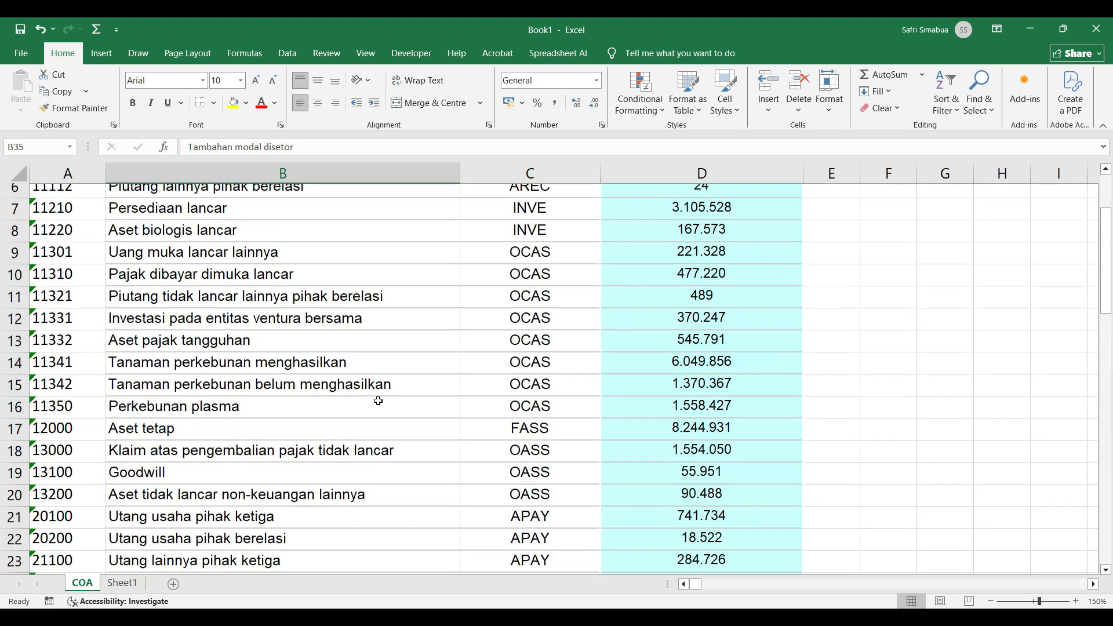
scroll(382, 403, "down", 7)
scroll(382, 403, "up", 7)
left_click(460, 174)
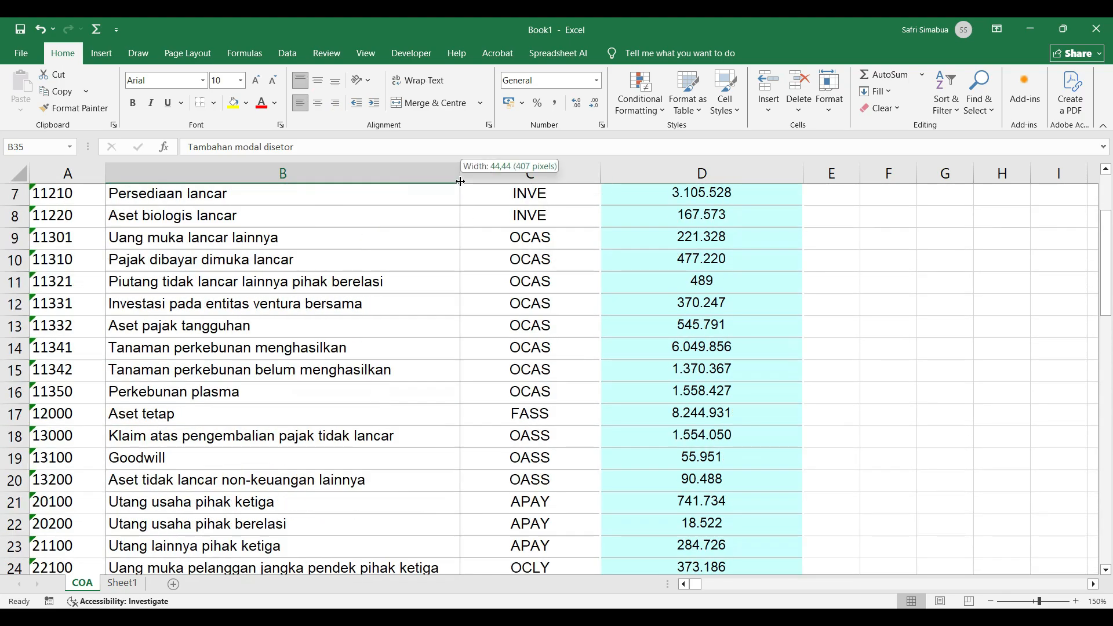
scroll(438, 217, "down", 8)
scroll(438, 218, "down", 2)
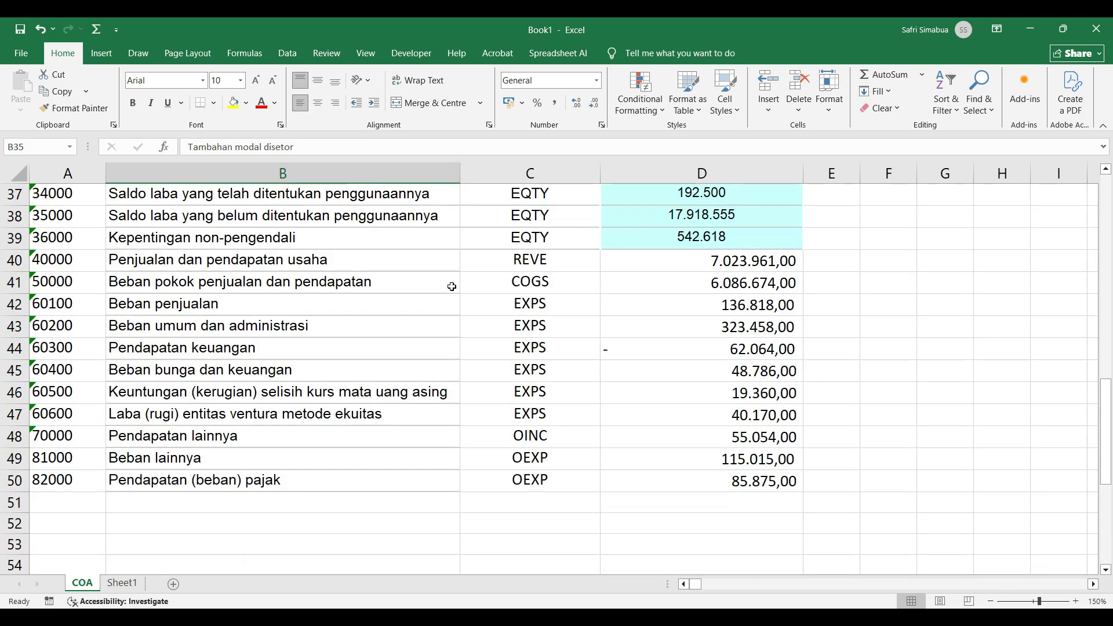
left_click(389, 392)
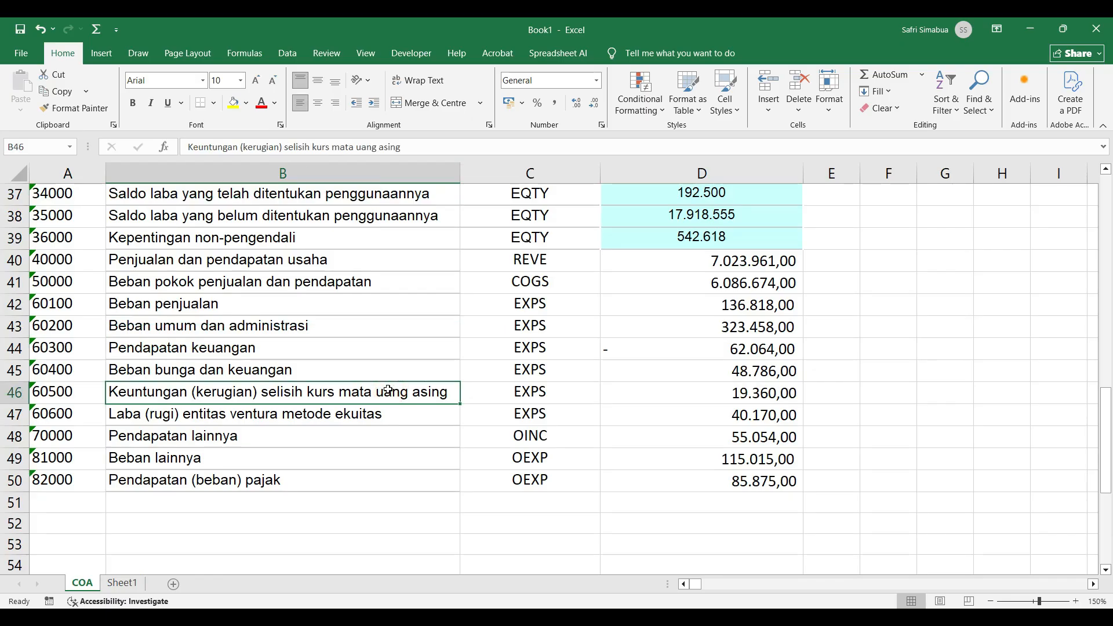
left_click_drag(409, 146, 333, 146)
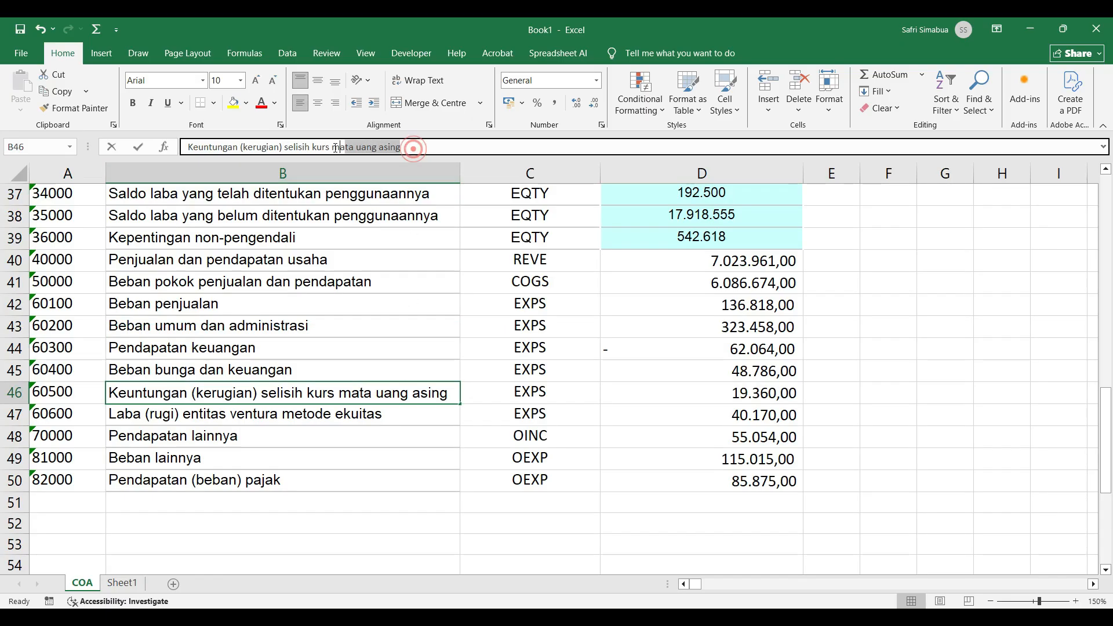
key("BackSpace")
left_click(499, 371)
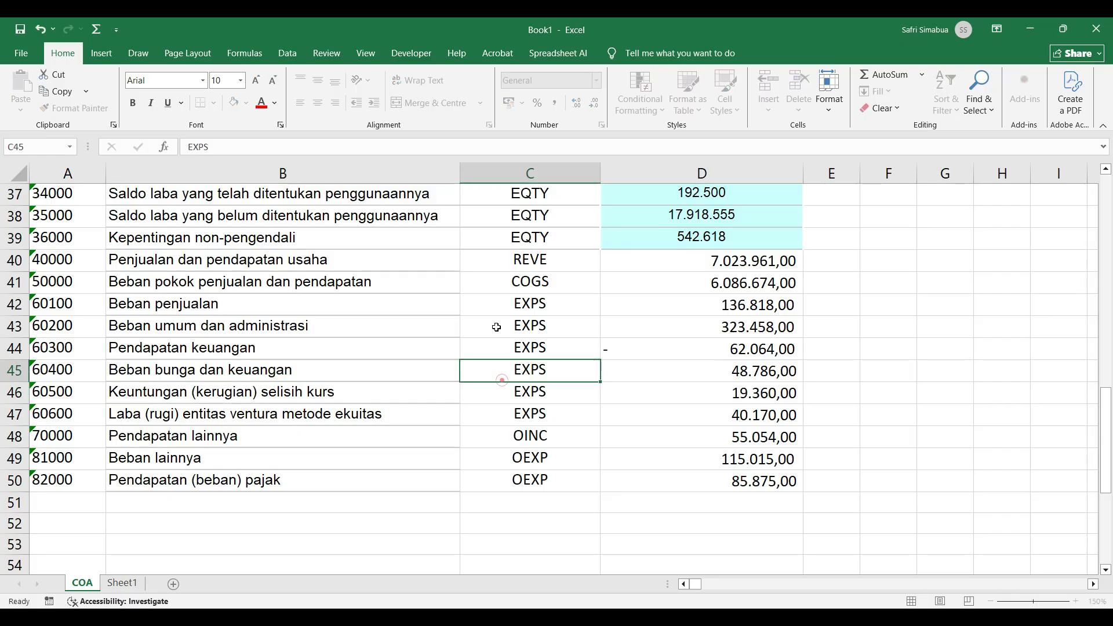
double_click(457, 168)
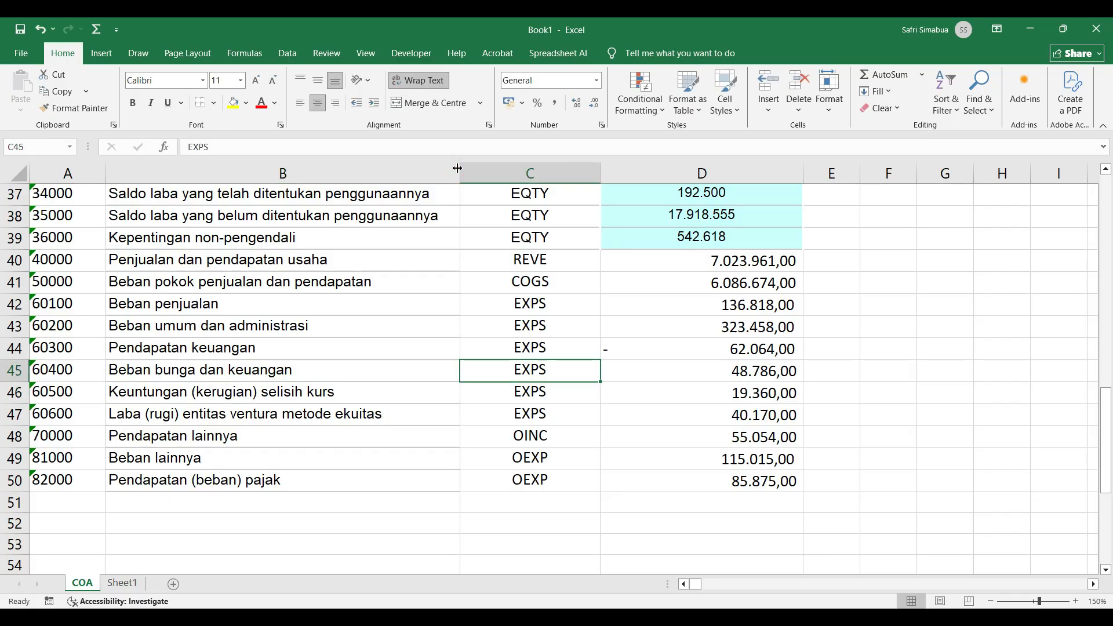
Step: Shorten the account name in B38 (account 35000) to "Saldo laba belum ditentukan"
left_click(401, 223)
scroll(408, 228, "up", 3)
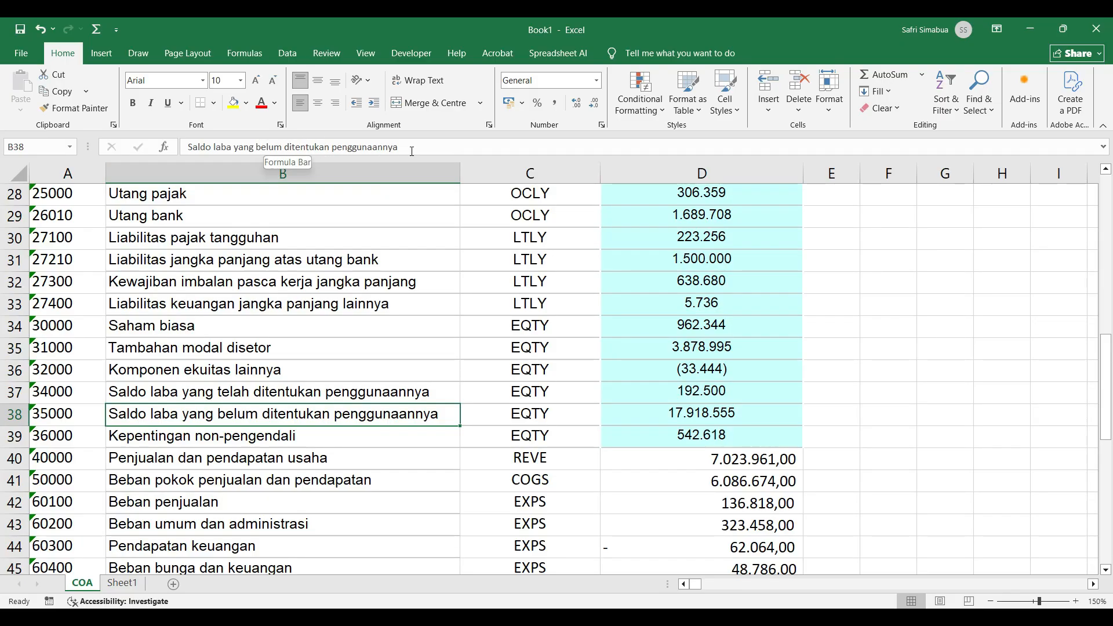
left_click_drag(409, 148, 259, 148)
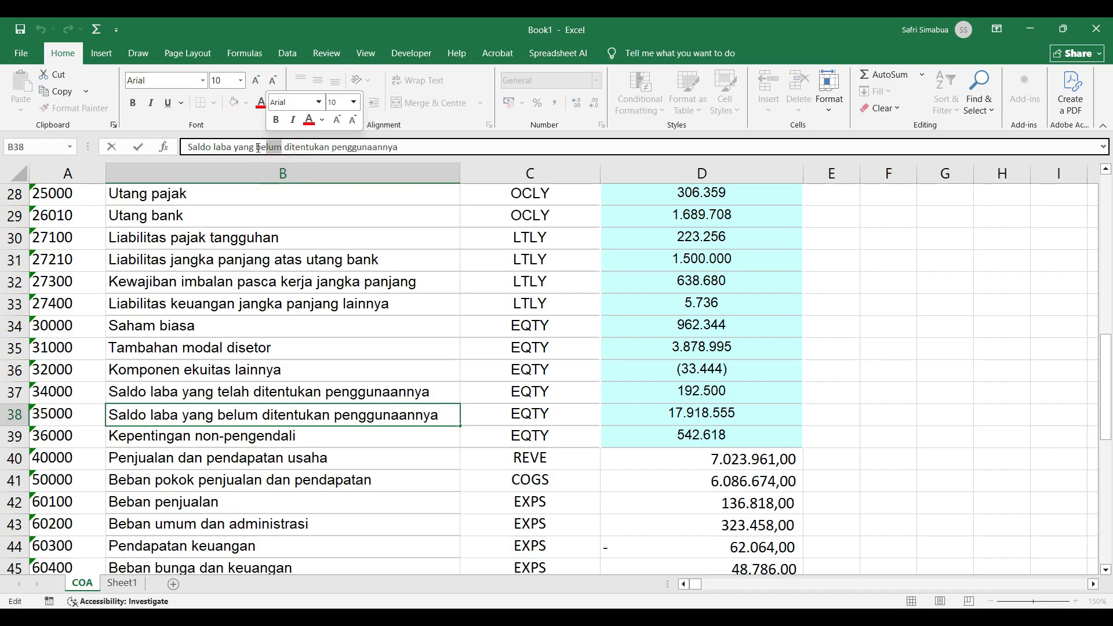
left_click(258, 148)
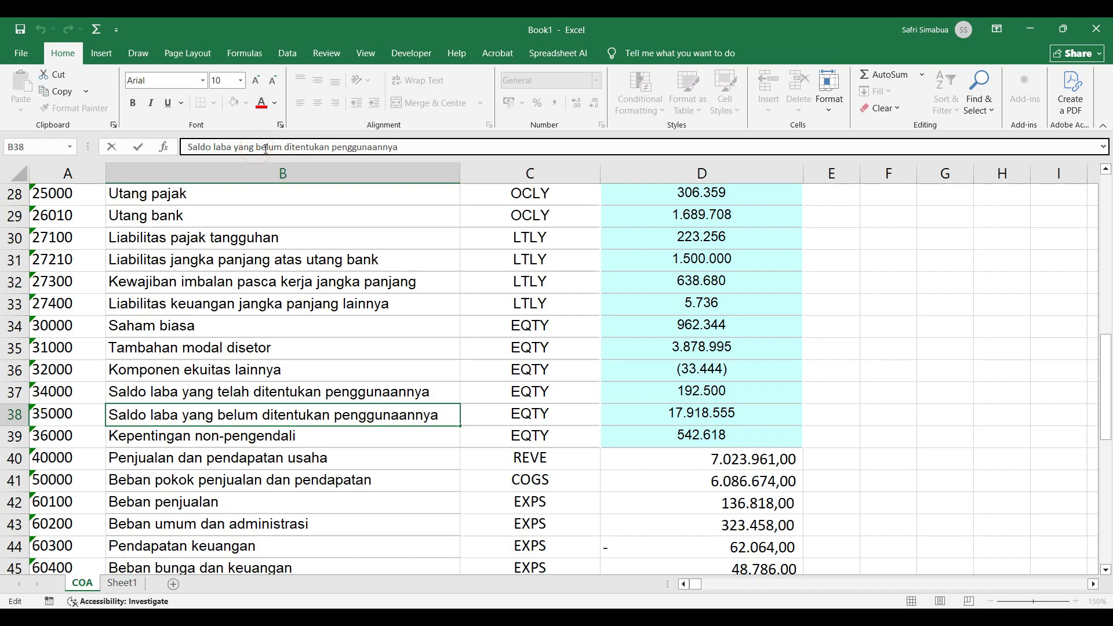
key("BackSpace")
key("BackSpace")
key("BackSpace")
key("BackSpace")
key("BackSpace")
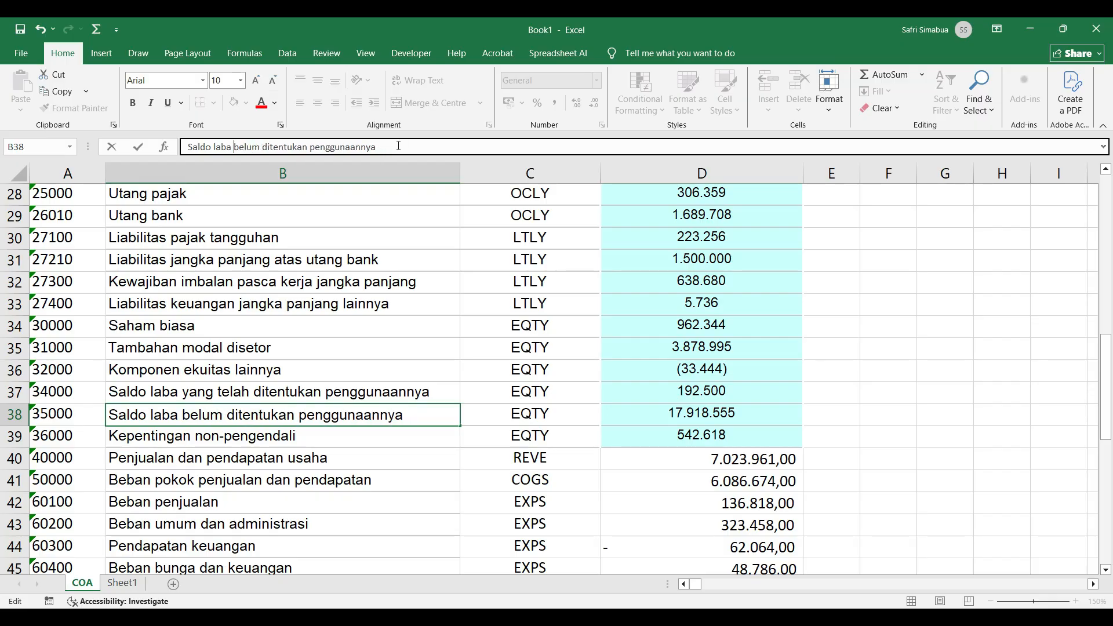
left_click_drag(399, 146, 313, 152)
key("BackSpace")
left_click(406, 287)
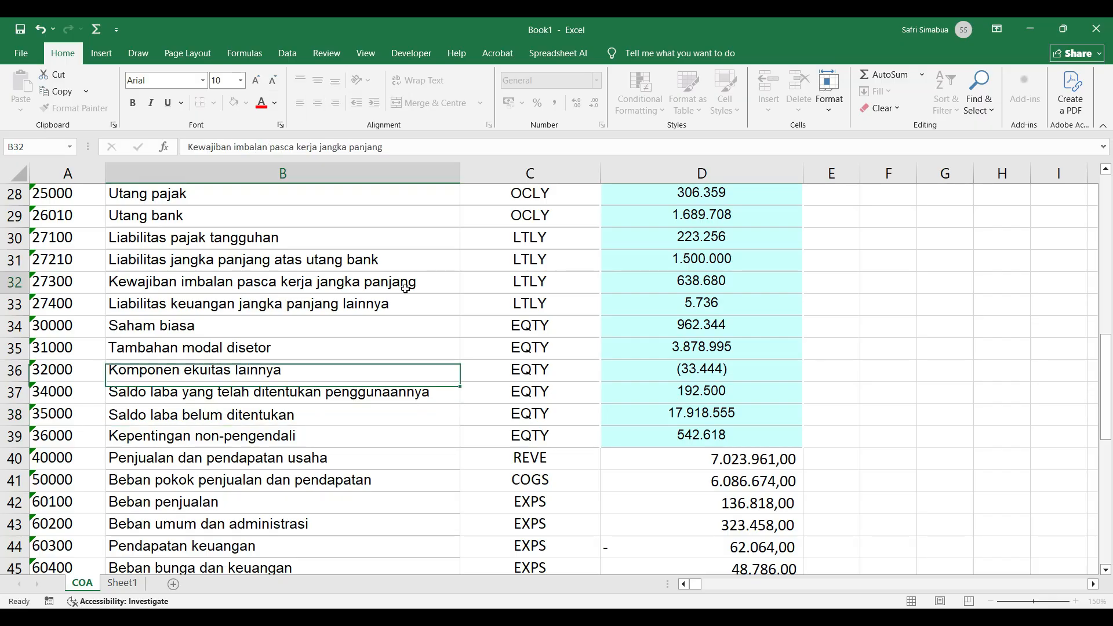
Step: Shorten the account name in B37 (account 34000) to "Saldo laba telah ditentukan"
left_click(408, 394)
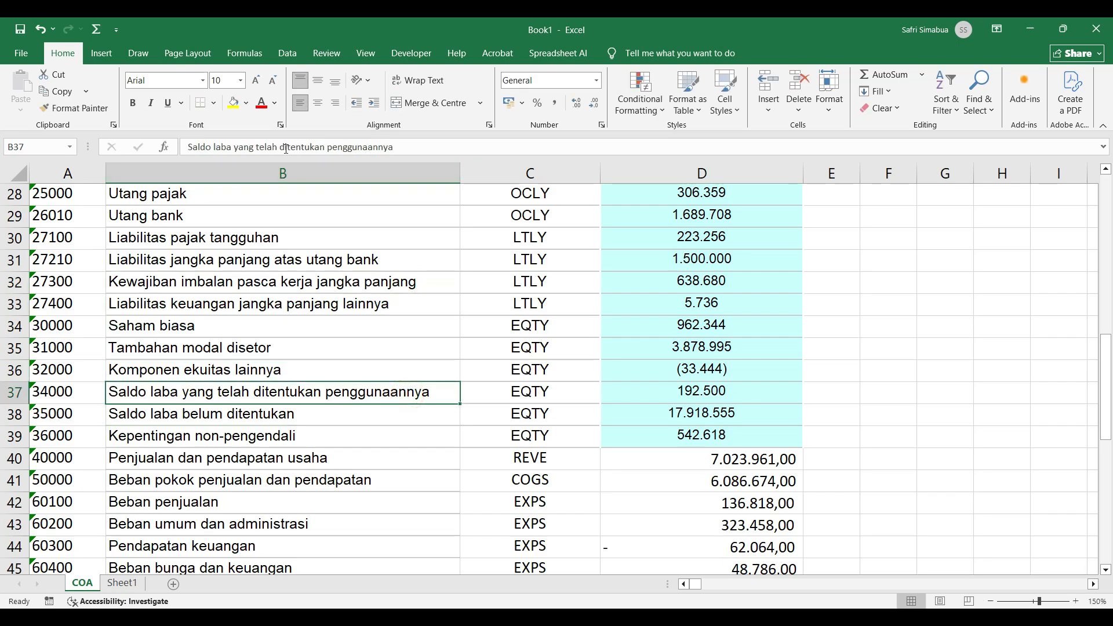
left_click(254, 148)
key("BackSpace")
key("BackSpace")
key("BackSpace")
key("BackSpace")
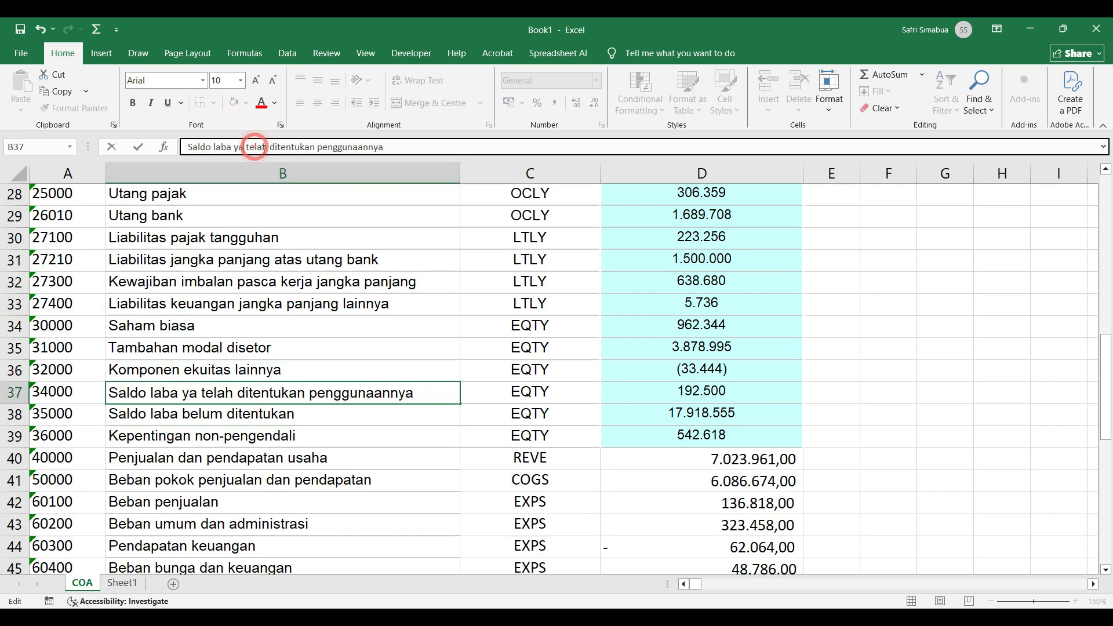
key("BackSpace")
left_click_drag(359, 146, 305, 146)
key("BackSpace")
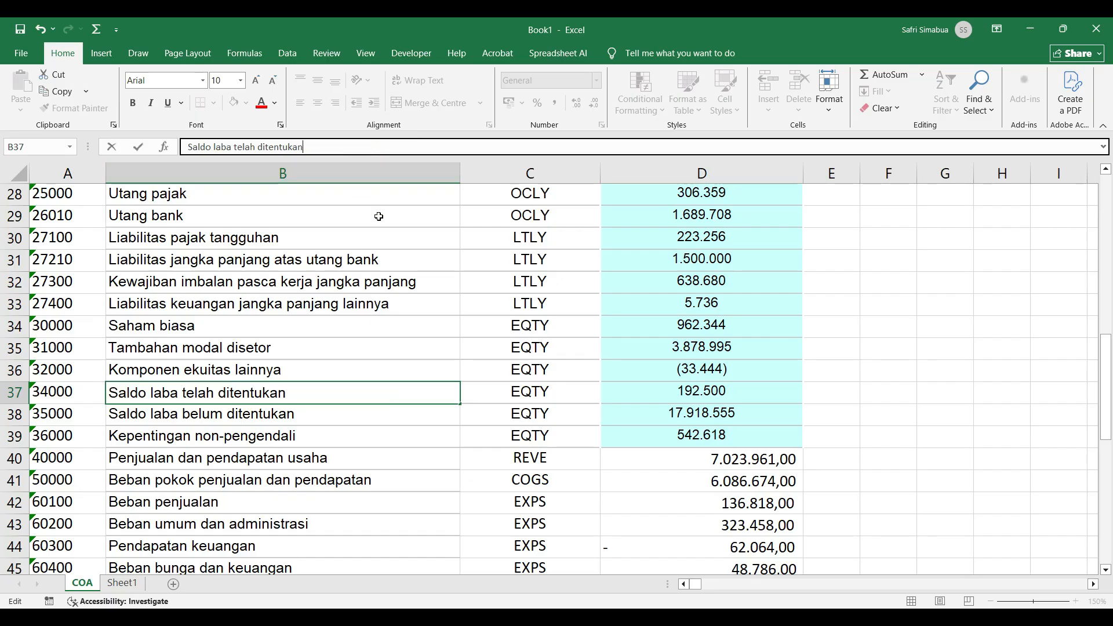
left_click(396, 238)
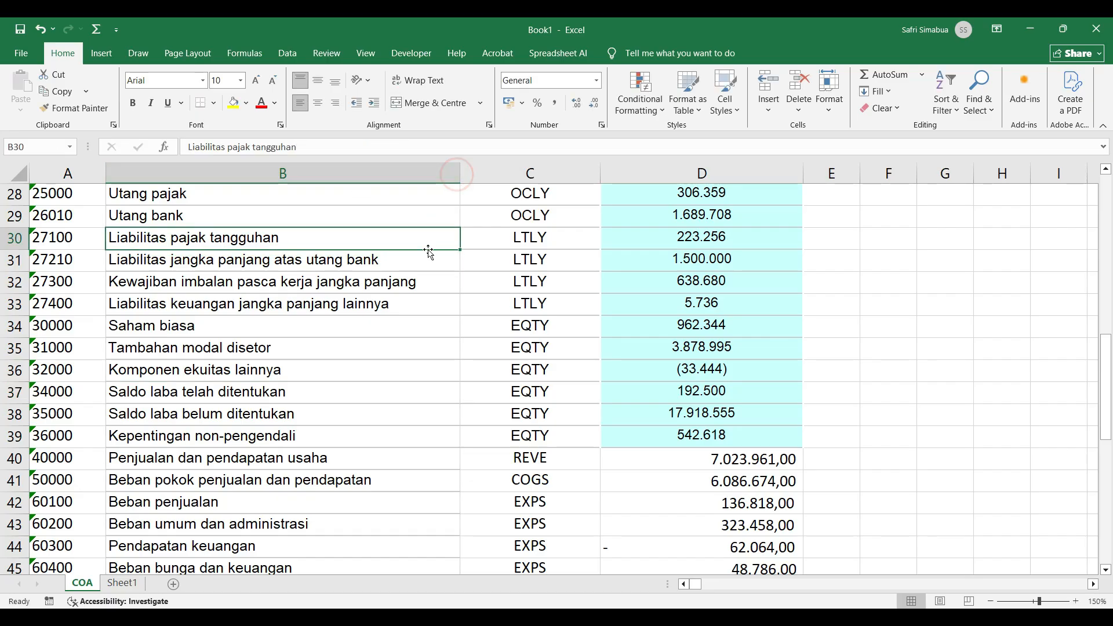
Step: Shorten the account name in B25 (account 22200) to "Uang muka pihak berelasi"
scroll(418, 248, "up", 9)
scroll(403, 240, "down", 5)
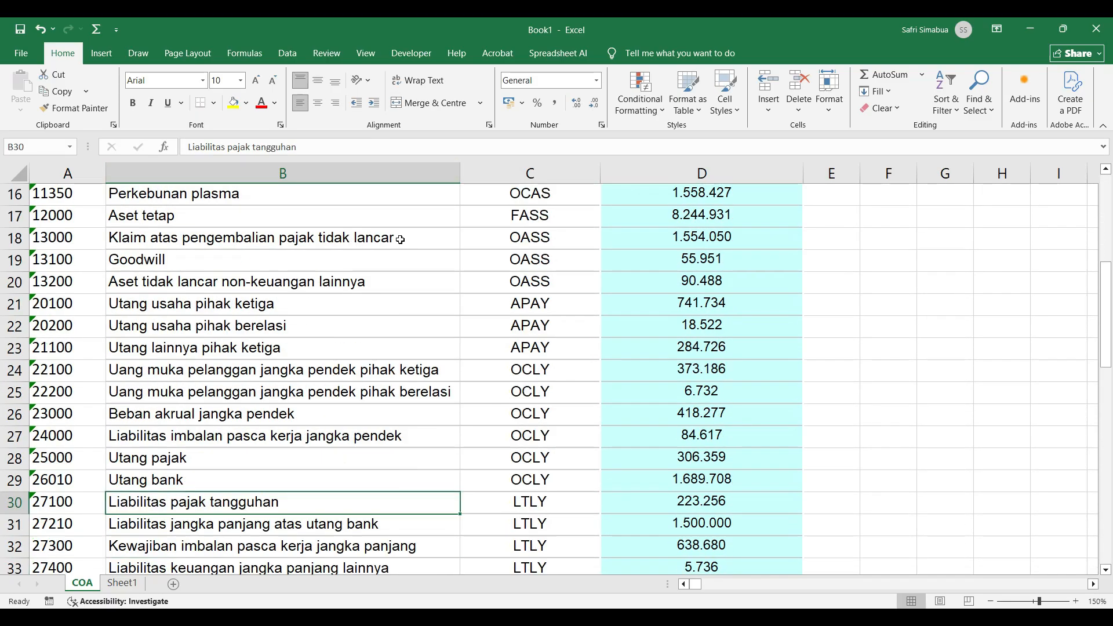
left_click(374, 394)
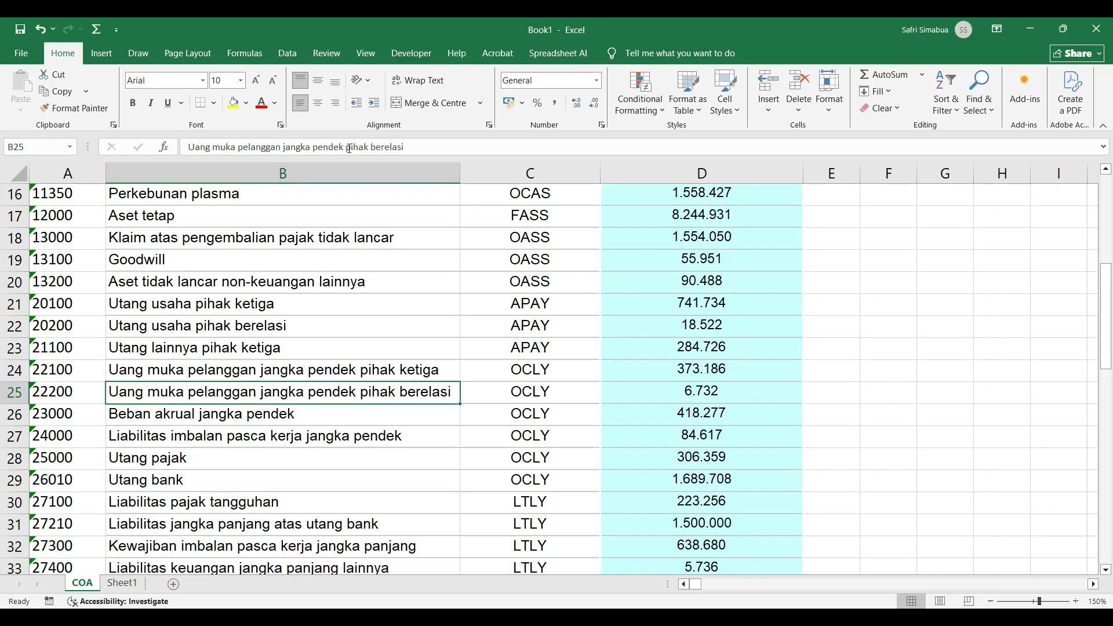
left_click_drag(355, 149, 249, 149)
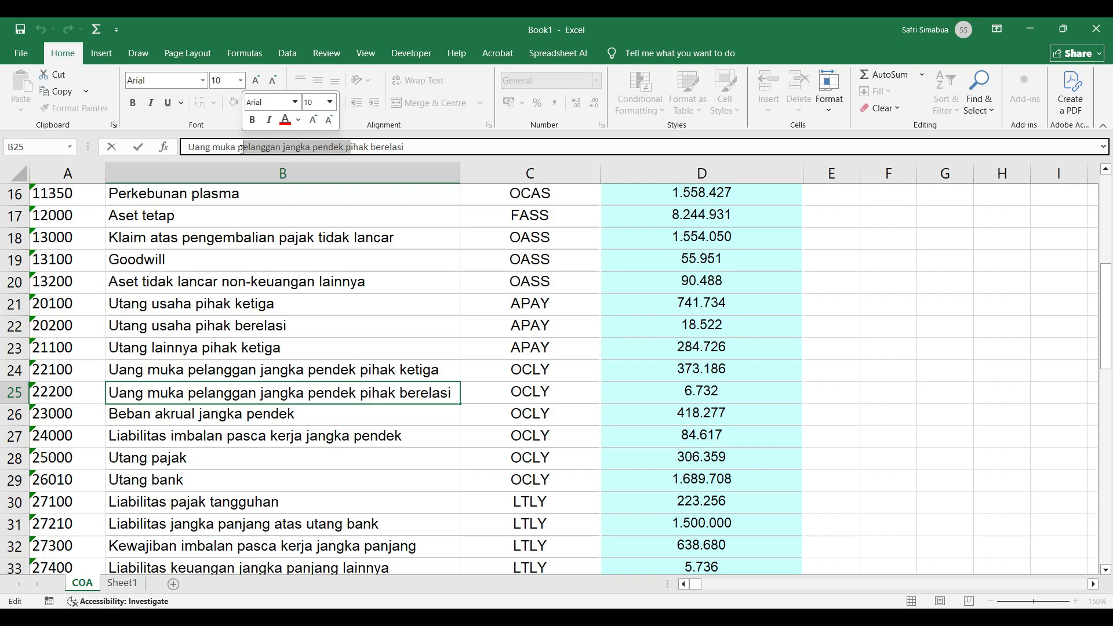
key("BackSpace")
left_click(422, 332)
Step: Shorten the account name in B24 (account 22100) to "Uang muka Pihak ketiga" and narrow column B to suit the shorter names
left_click(390, 368)
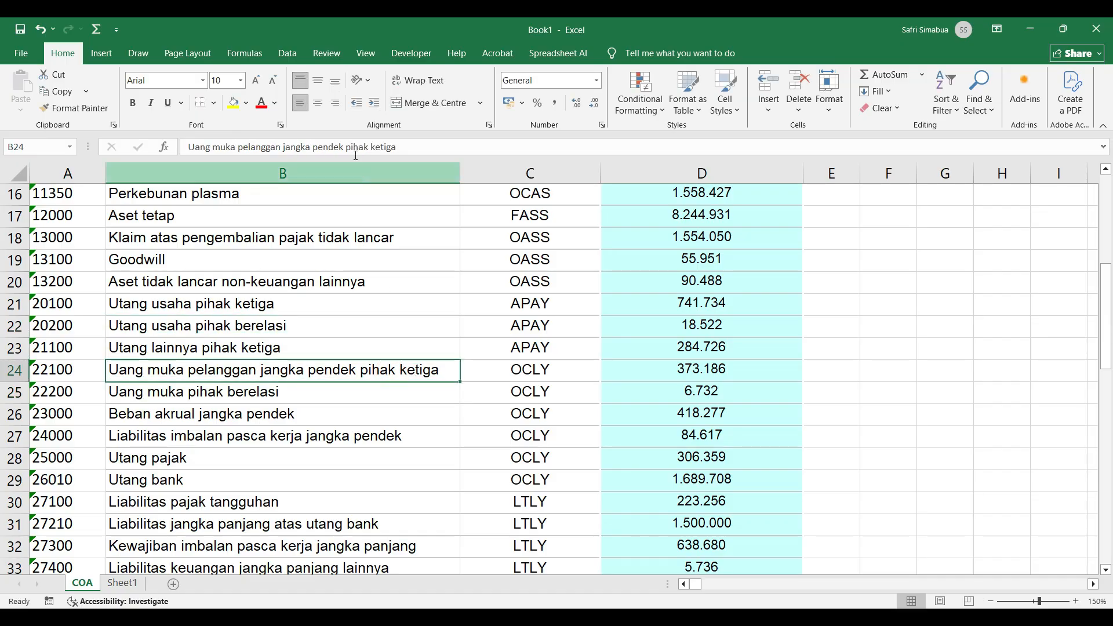
left_click_drag(350, 149, 240, 154)
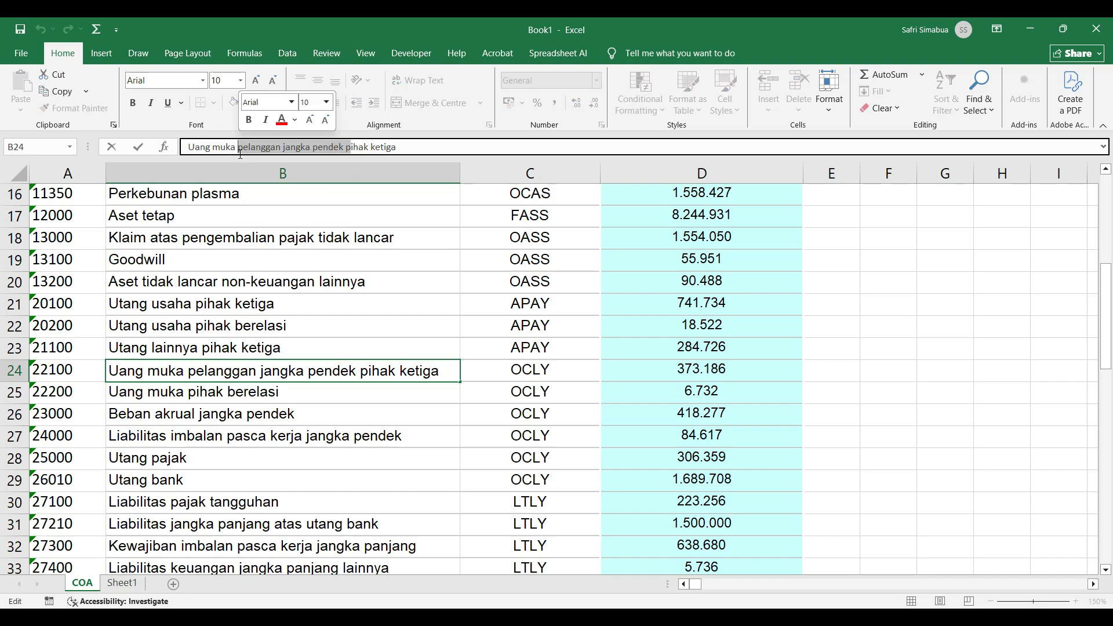
type("P")
left_click(337, 265)
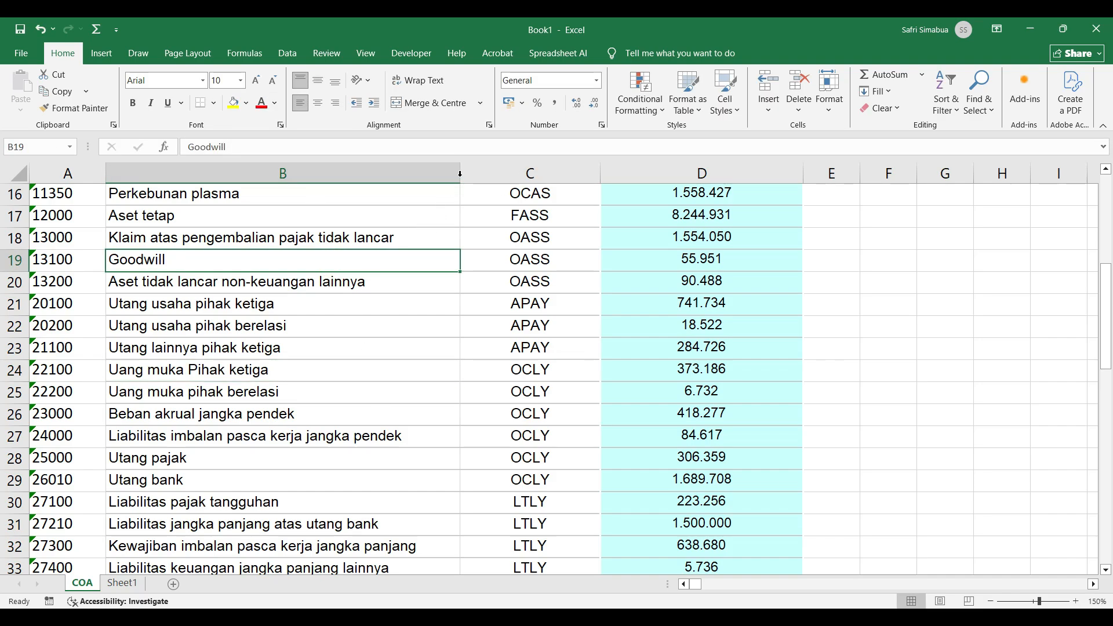
left_click_drag(459, 176, 423, 176)
Step: Shorten the account name in B32 (account 27300) to "Kewajiban imbalan pasca kerja"
scroll(410, 363, "down", 3)
left_click(383, 350)
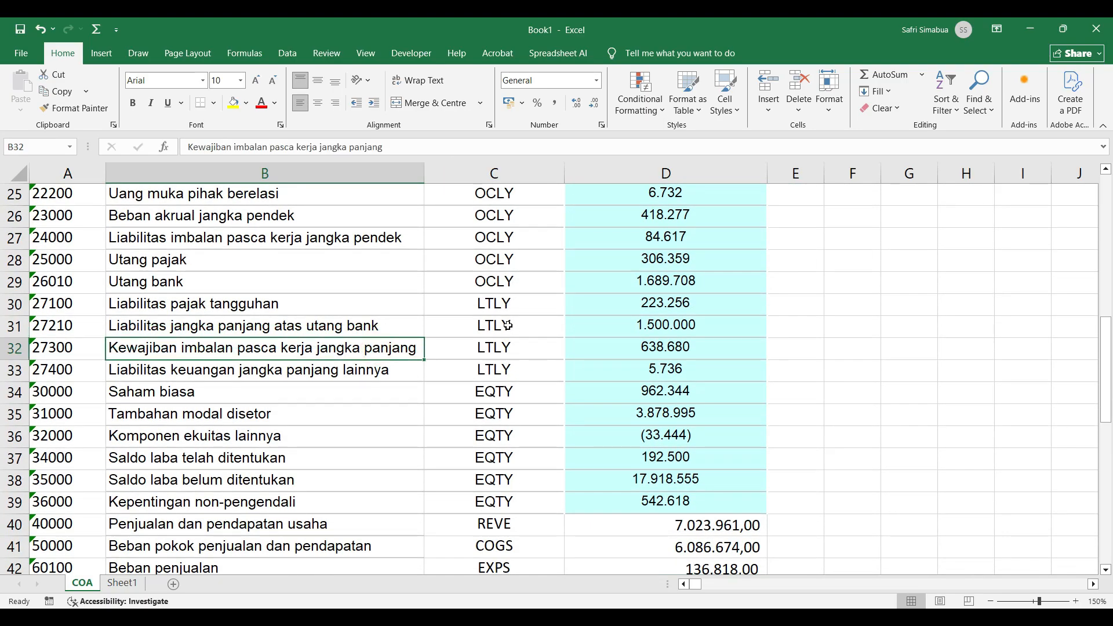
left_click_drag(508, 326, 510, 347)
left_click(344, 350)
left_click_drag(390, 146, 323, 143)
key("BackSpace")
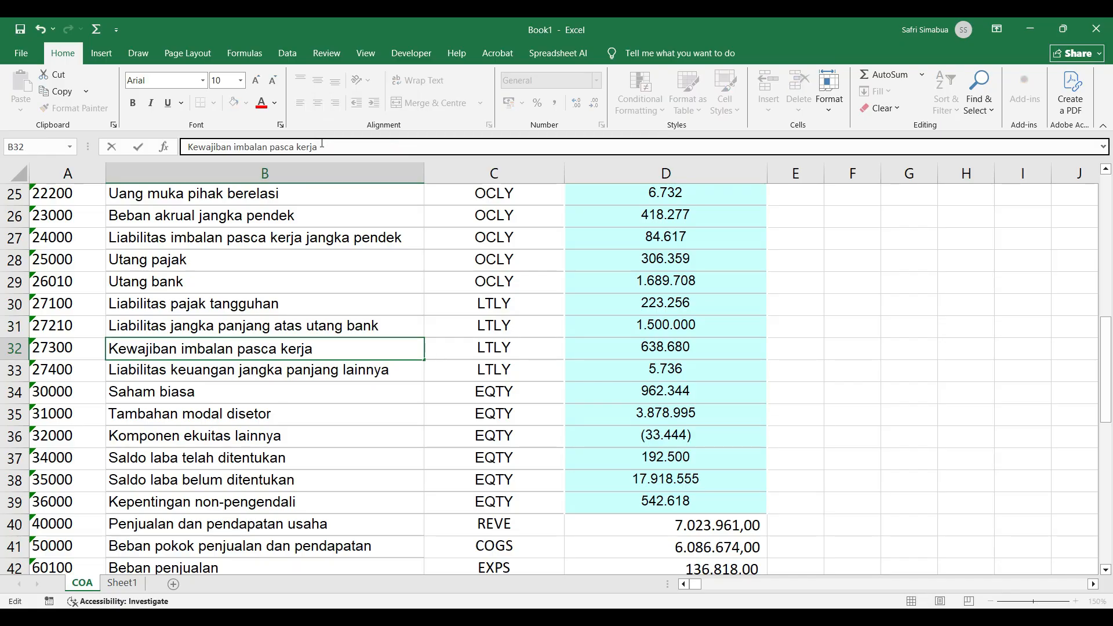
left_click(409, 410)
Step: Shorten the account name in B33 (account 27400) to "Liabilitas keuangan lainnya" and narrow column B a little more
left_click(398, 369)
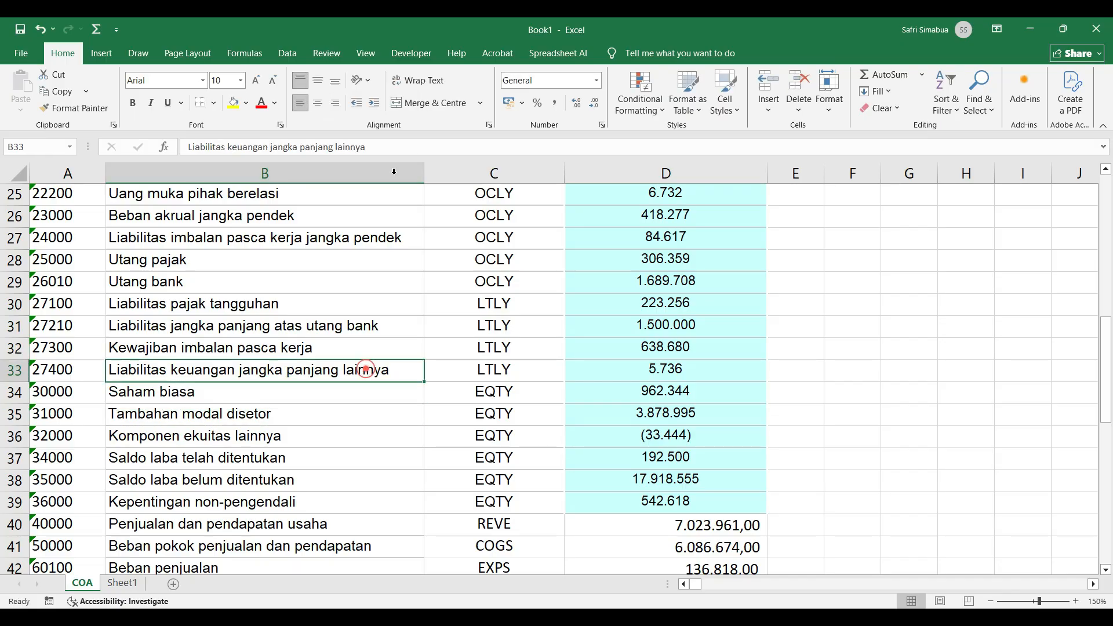
left_click(377, 146)
left_click_drag(376, 147, 269, 147)
left_click(314, 147)
key("BackSpace")
left_click(344, 281)
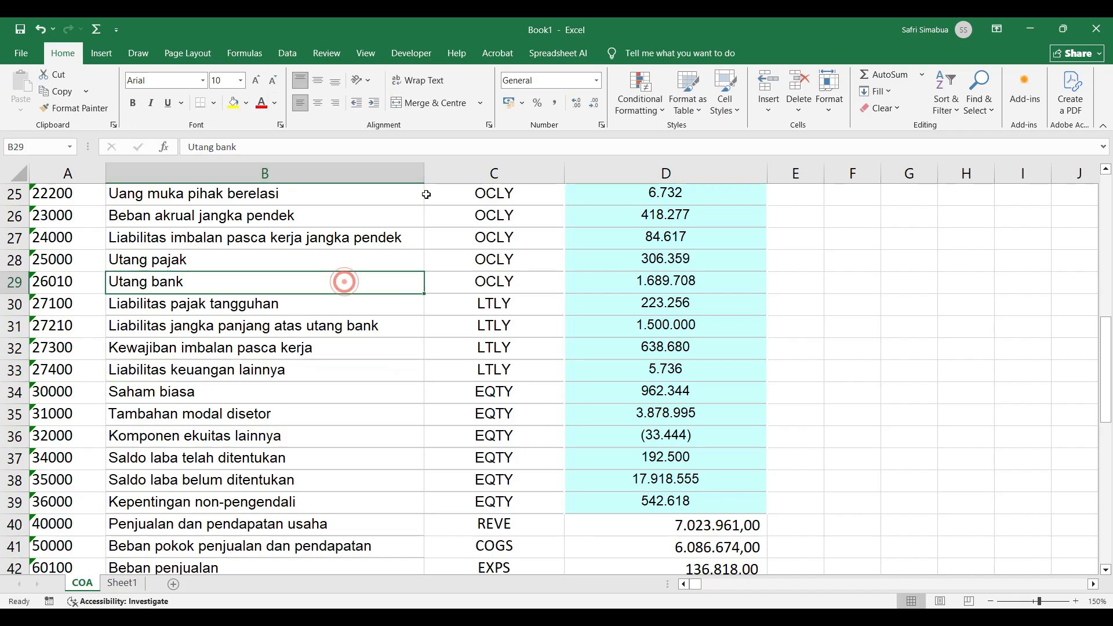
left_click_drag(425, 173, 411, 173)
Step: Shorten the account name in B27 (account 24000) to "Liabilitas imbalan pasca kerja" and autofit the width of column B
left_click(271, 240)
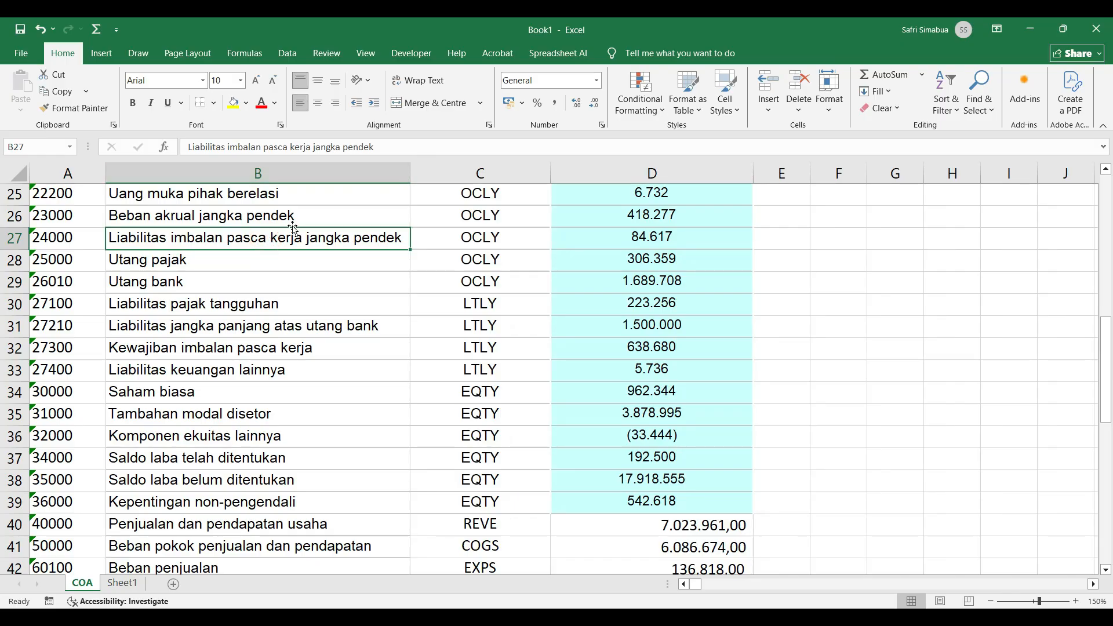
left_click(490, 235)
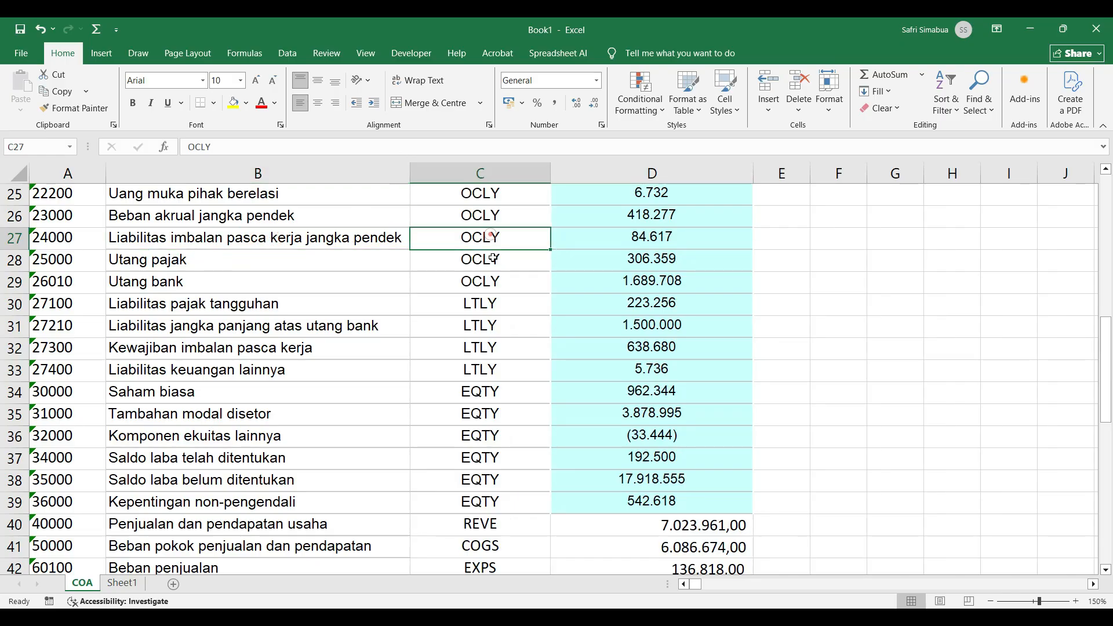
key("shift+Down")
left_click(296, 374)
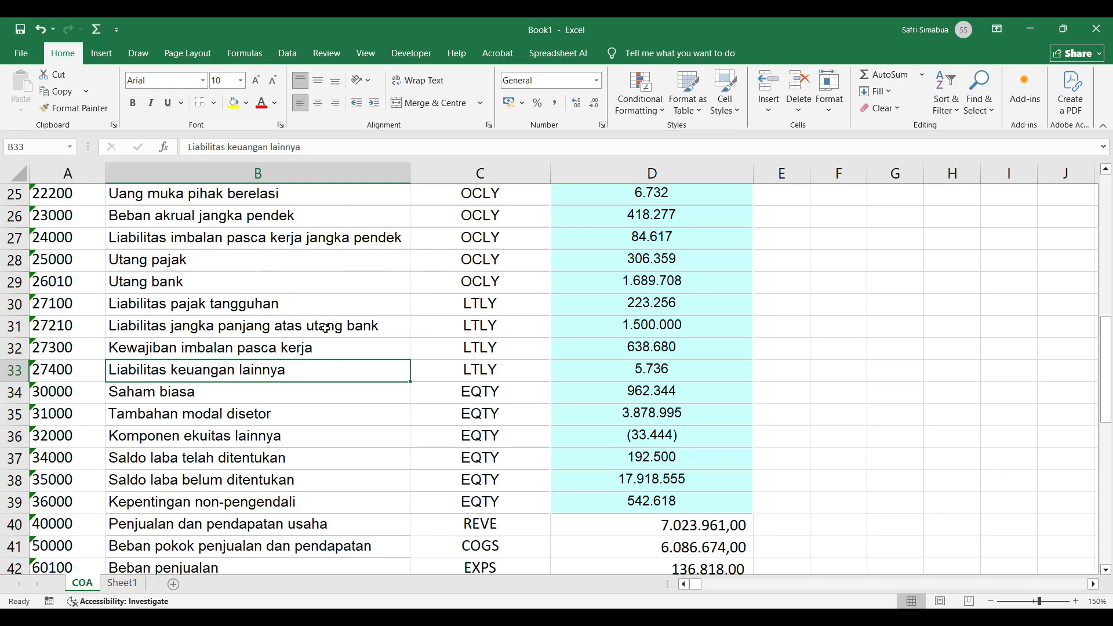
left_click(304, 239)
left_click_drag(375, 147, 313, 147)
key("BackSpace")
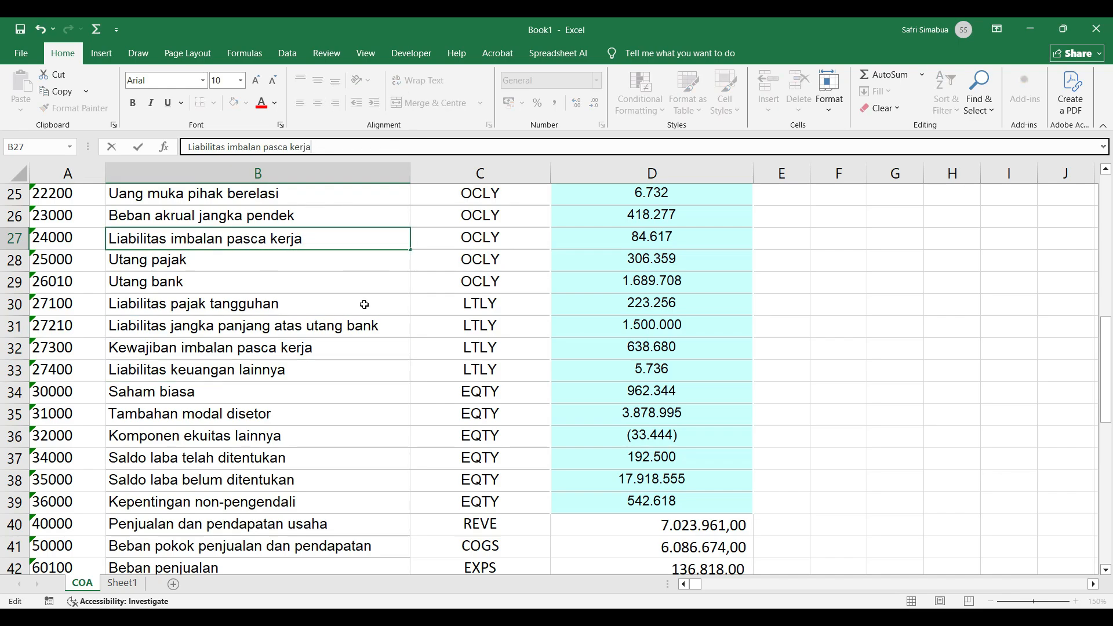
left_click(364, 303)
left_click(355, 325)
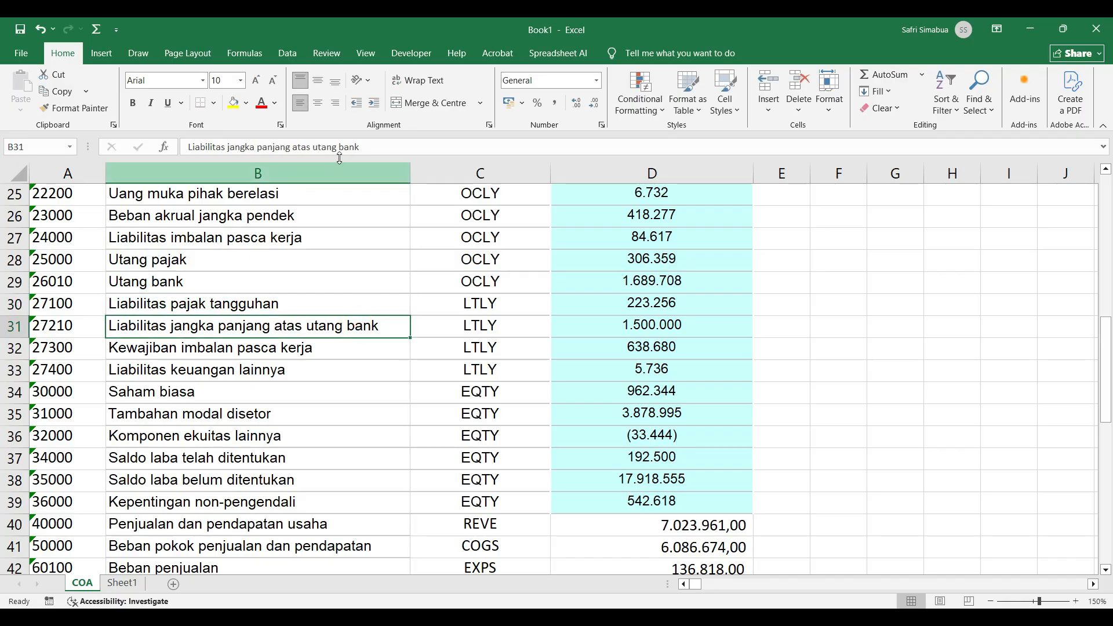
double_click(411, 170)
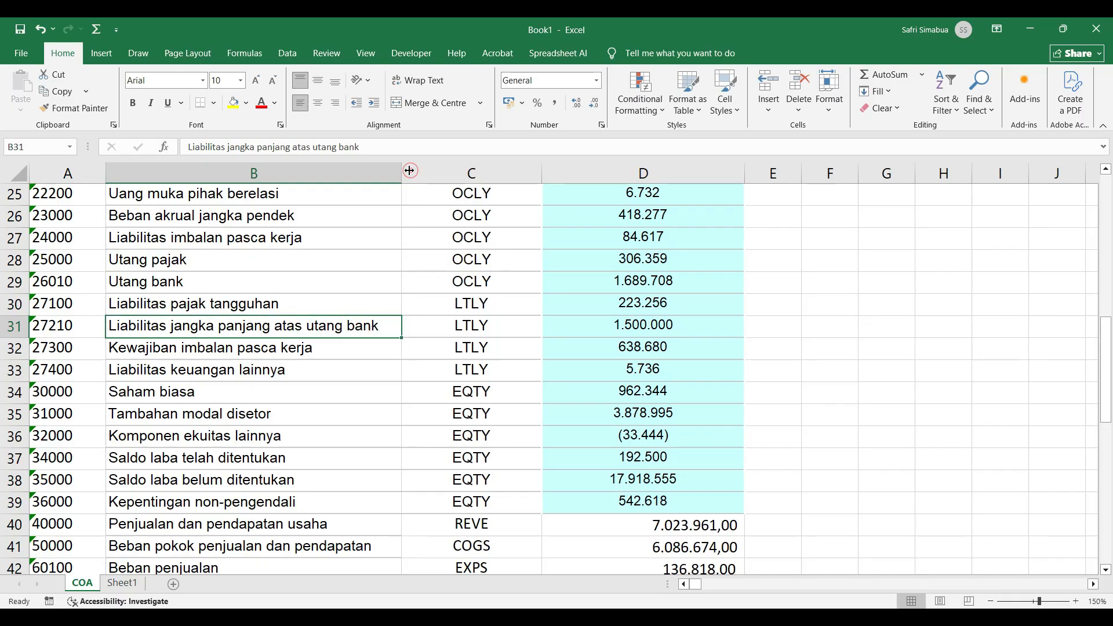
Step: Check the list for remaining long names and shorten B18 (account 13000) to "Klaim atas pengembalian pajak"
scroll(427, 346, "down", 3)
scroll(427, 347, "down", 2)
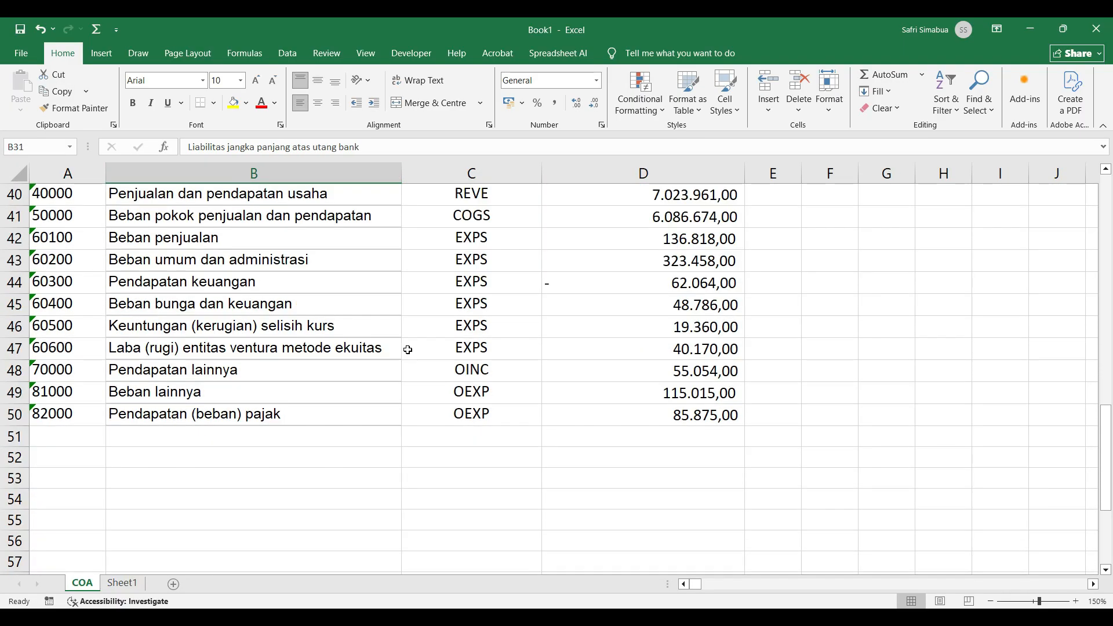
left_click(293, 347)
scroll(352, 360, "up", 6)
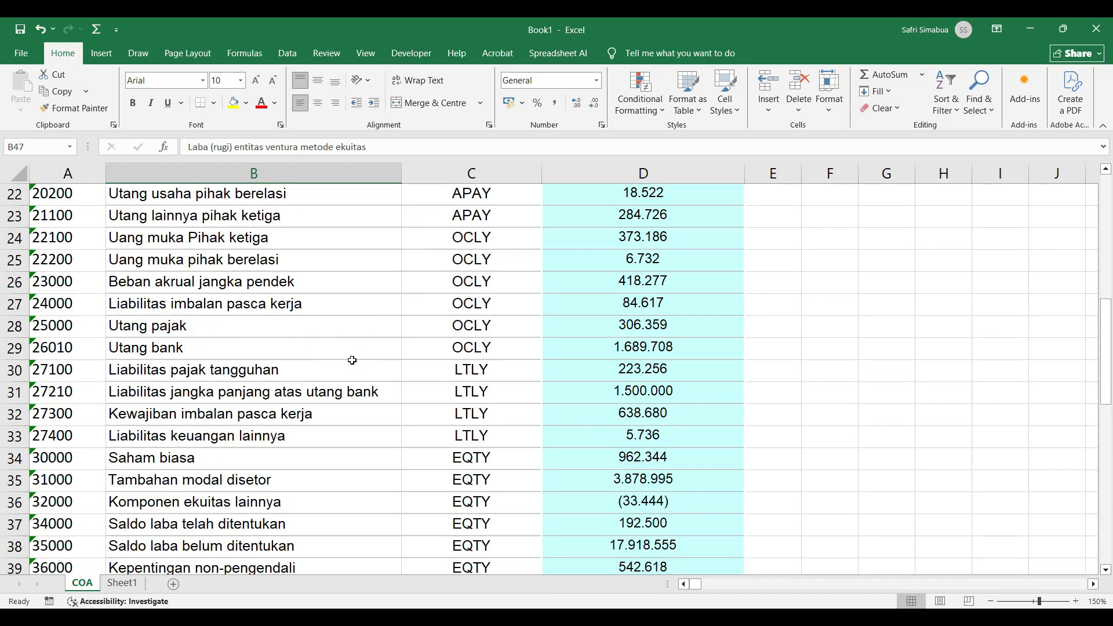
scroll(352, 360, "up", 6)
scroll(352, 361, "up", 1)
scroll(353, 377, "down", 2)
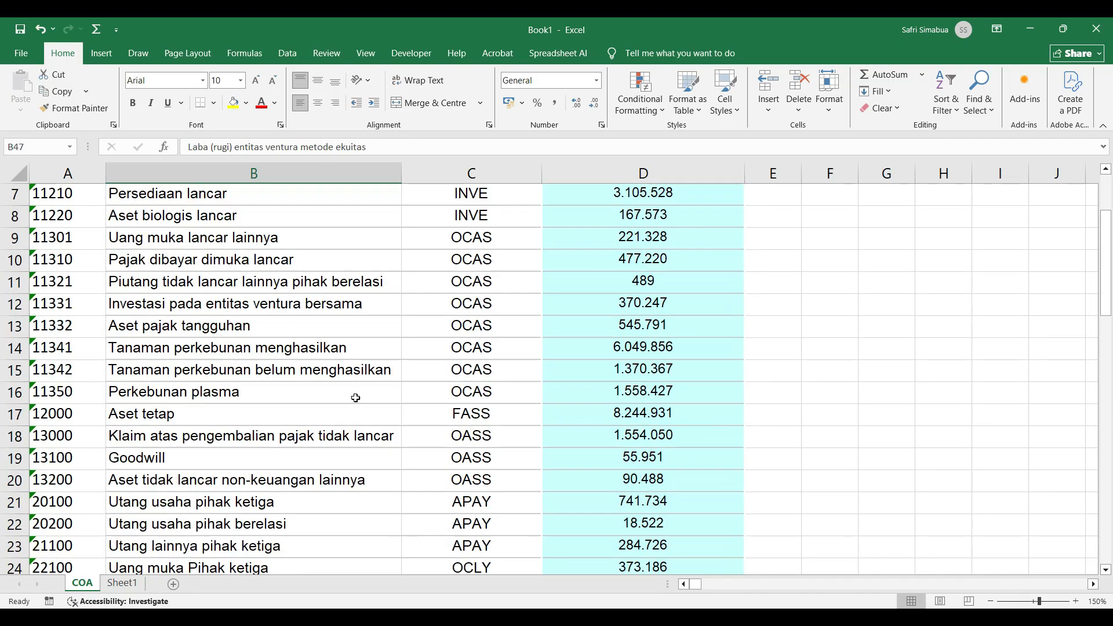
left_click(339, 440)
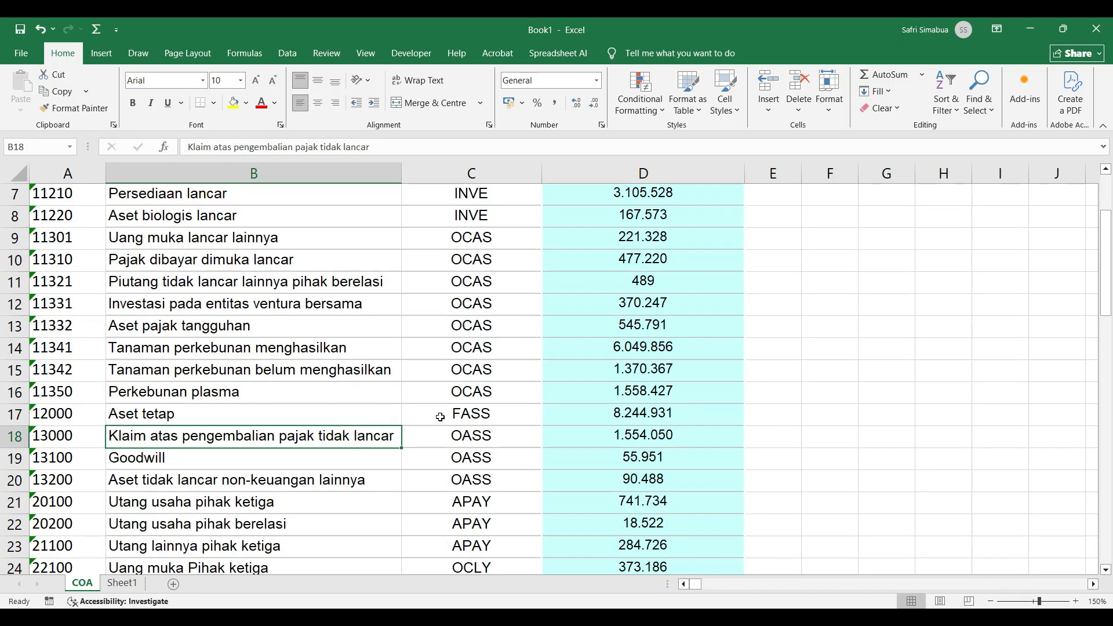
left_click(482, 439)
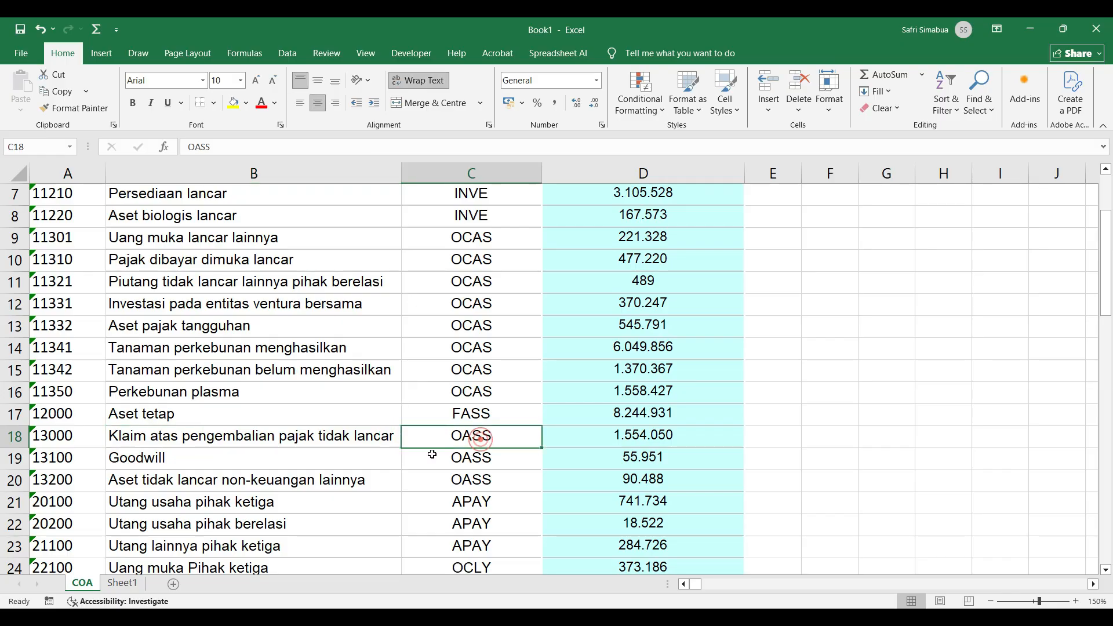
left_click(355, 438)
left_click_drag(382, 149, 322, 146)
key("Delete")
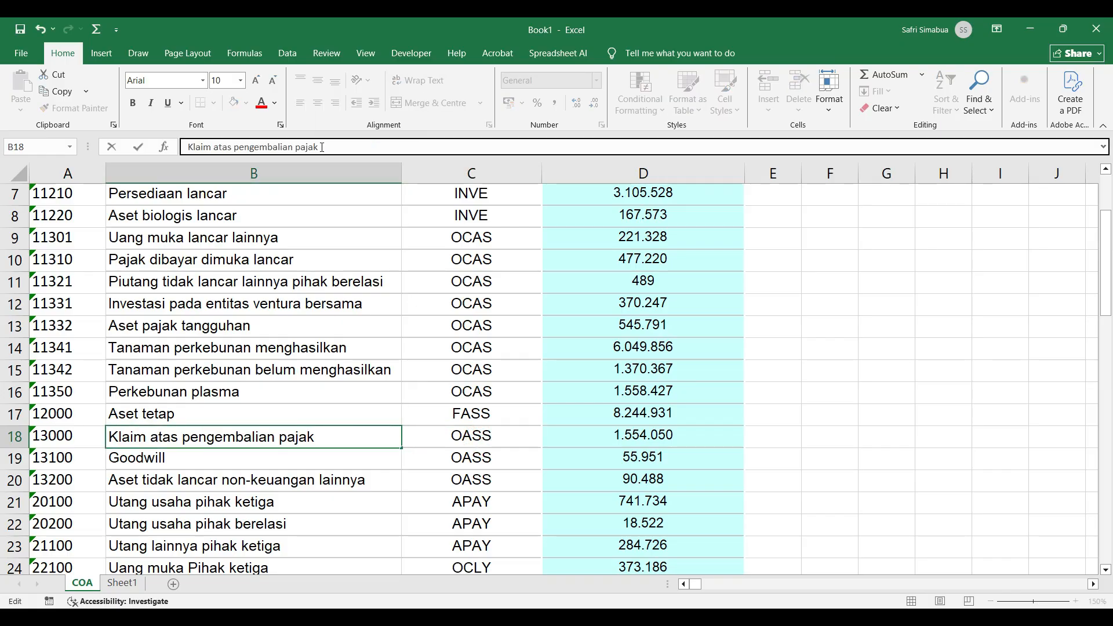
left_click(436, 349)
Step: Narrow column B slightly, keeping "Tanaman perkebunan belum menghasilkan" in B15 fully readable, and check the list
left_click(343, 371)
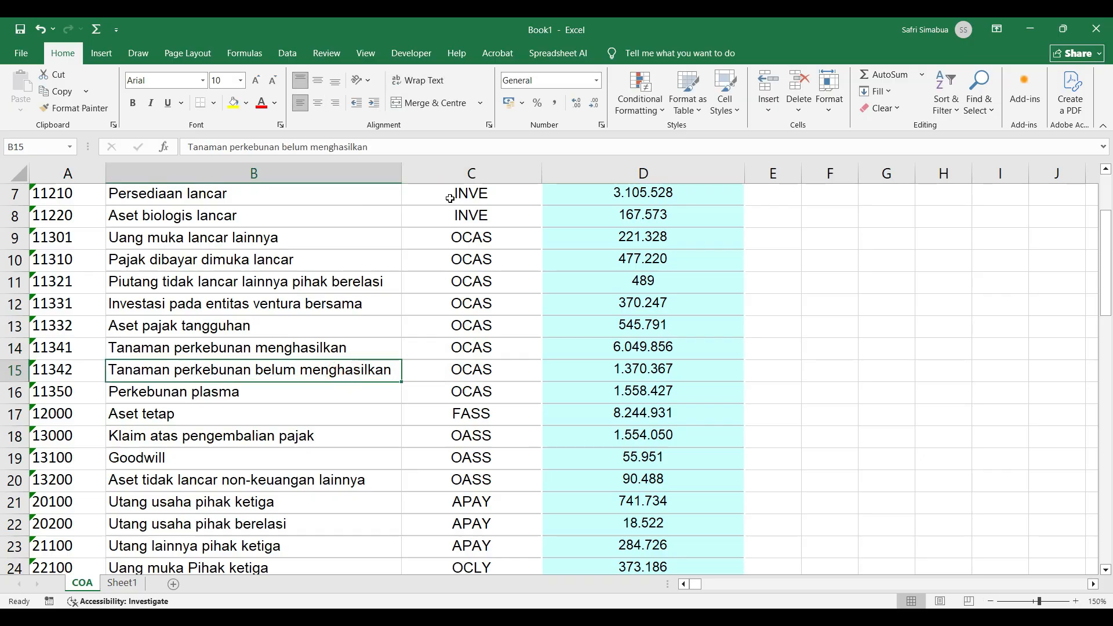
left_click_drag(400, 181, 398, 182)
left_click(490, 324)
scroll(483, 351, "down", 3)
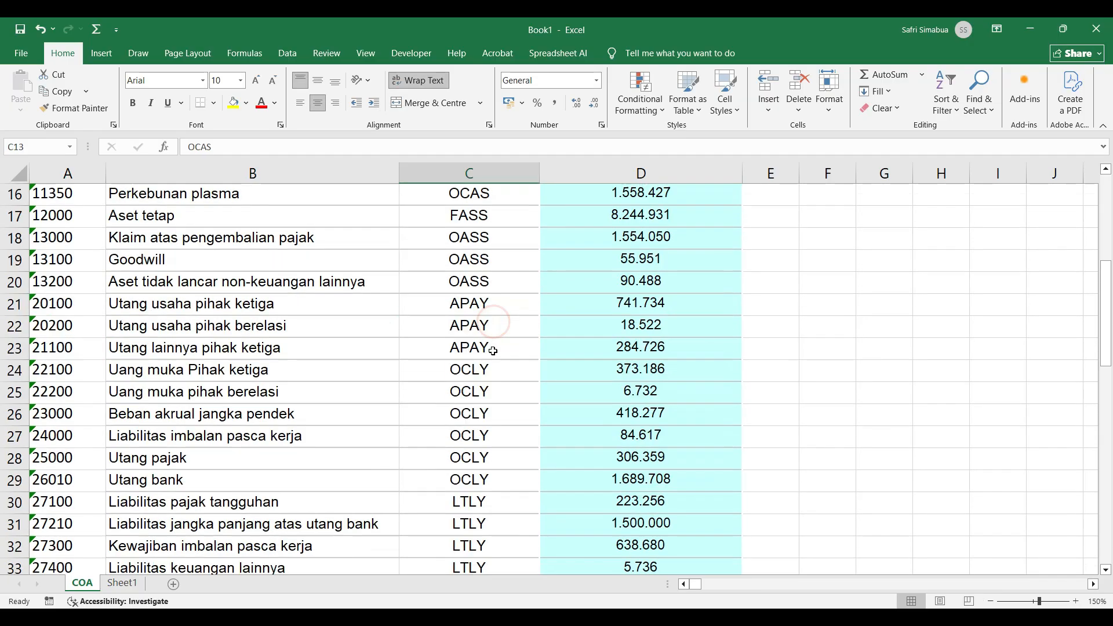
scroll(482, 351, "up", 5)
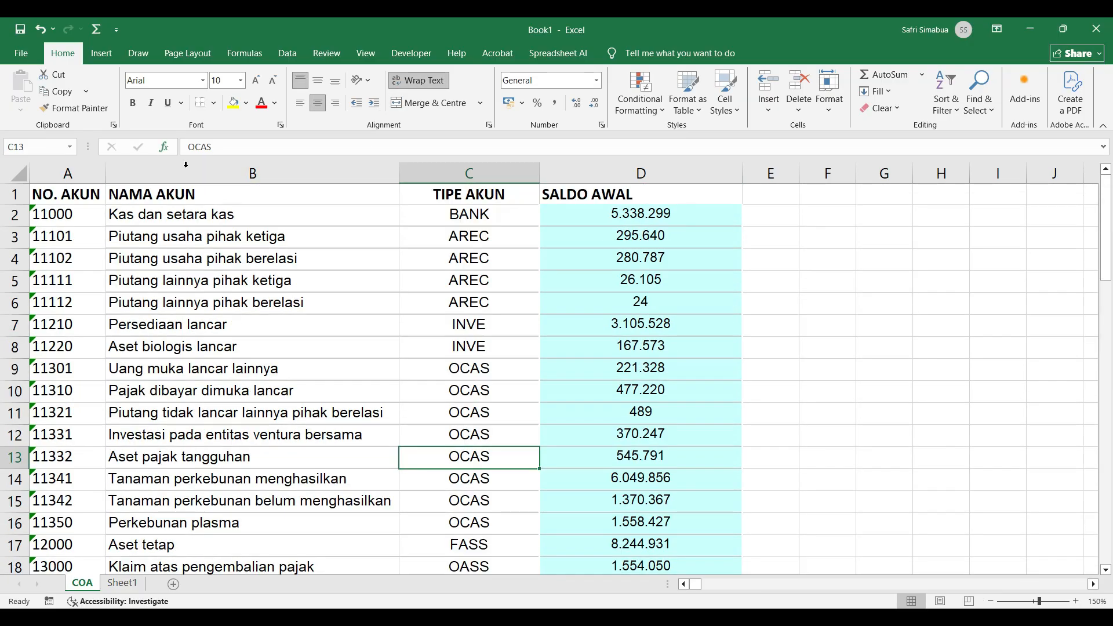
Step: Start saving a copy of the workbook and browse on drive D: to Unsurya_Sem Gasal 2025_2026, A, APLIKASI KOMPUTER Kelas M (2024)
left_click(20, 30)
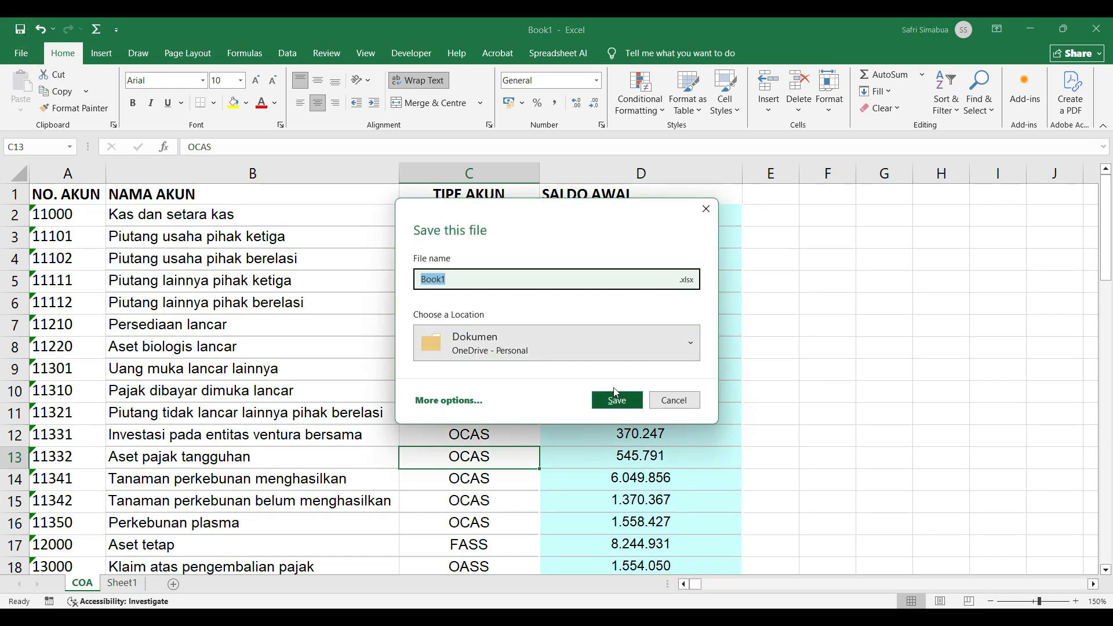
left_click(695, 407)
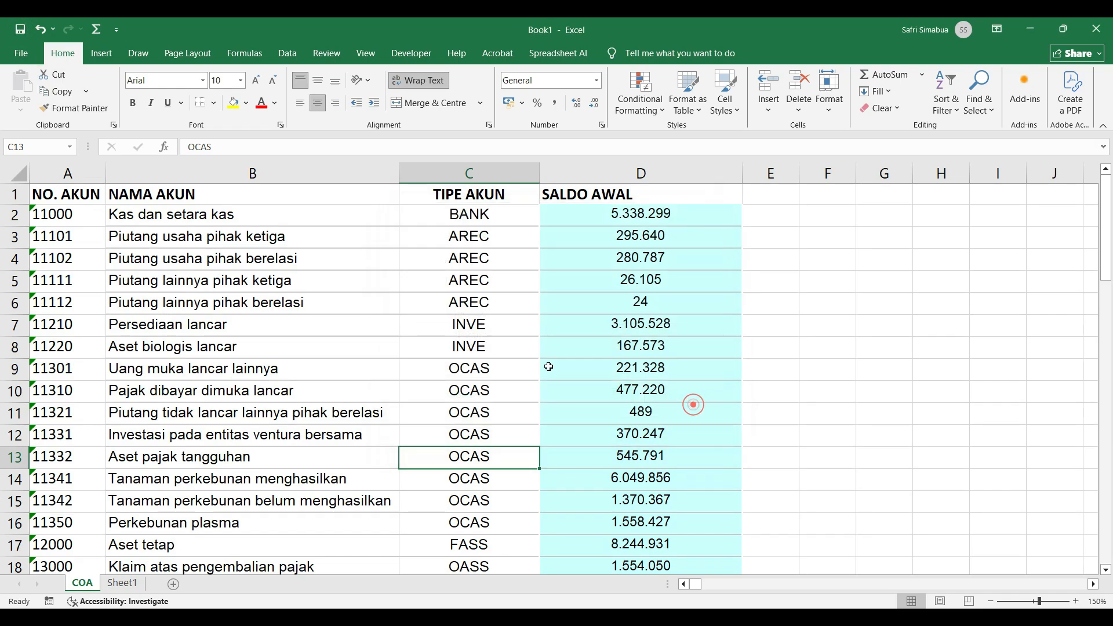
left_click(26, 54)
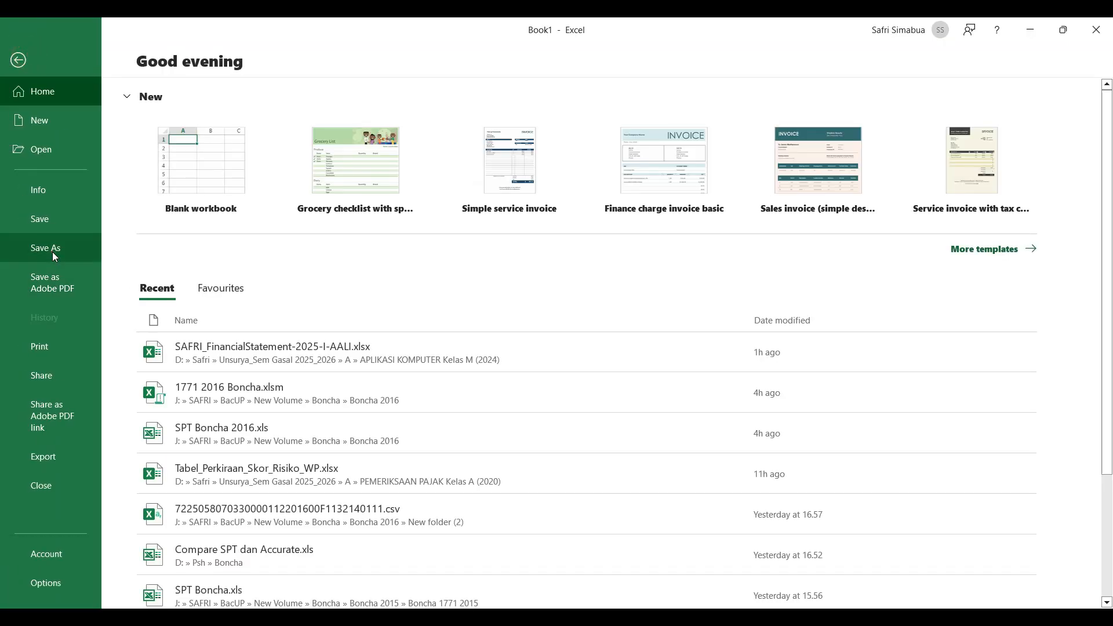
left_click(52, 251)
left_click(183, 384)
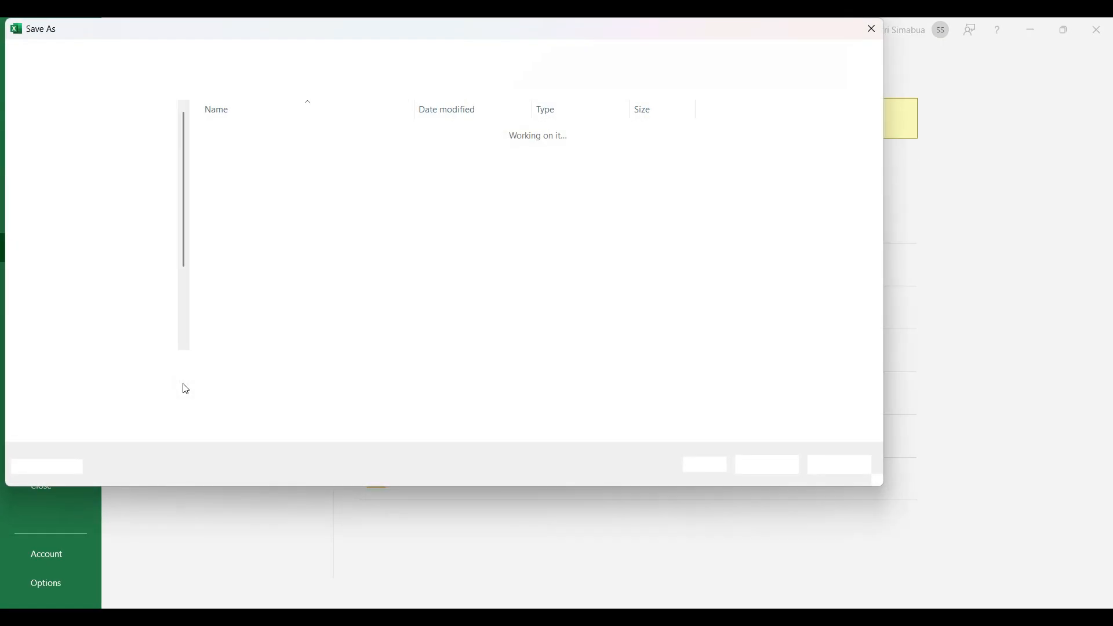
scroll(120, 282, "down", 3)
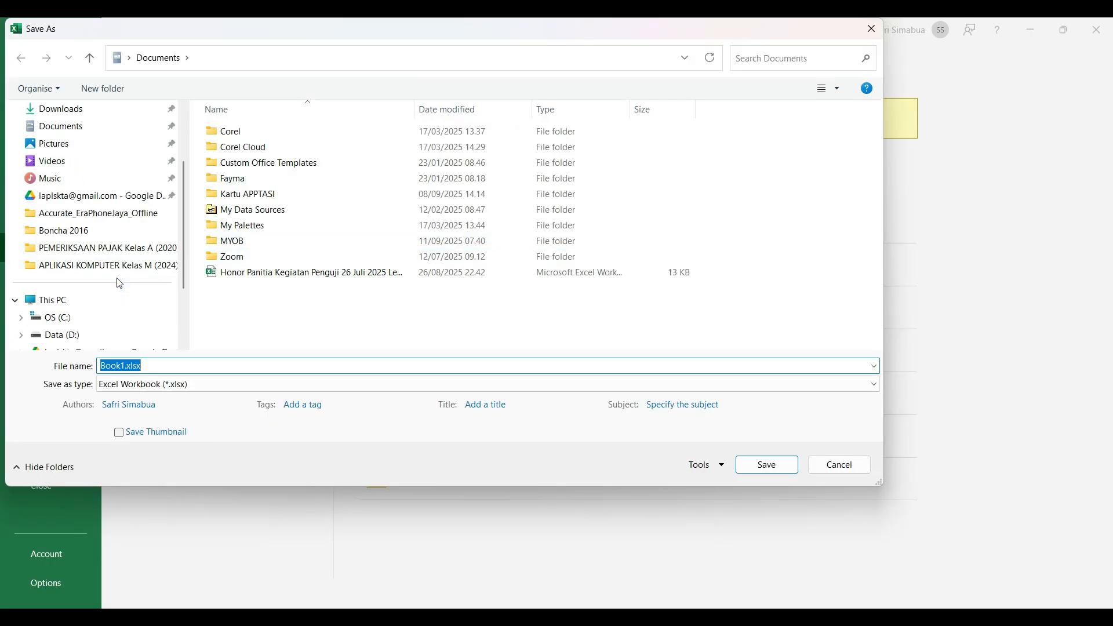
left_click(70, 284)
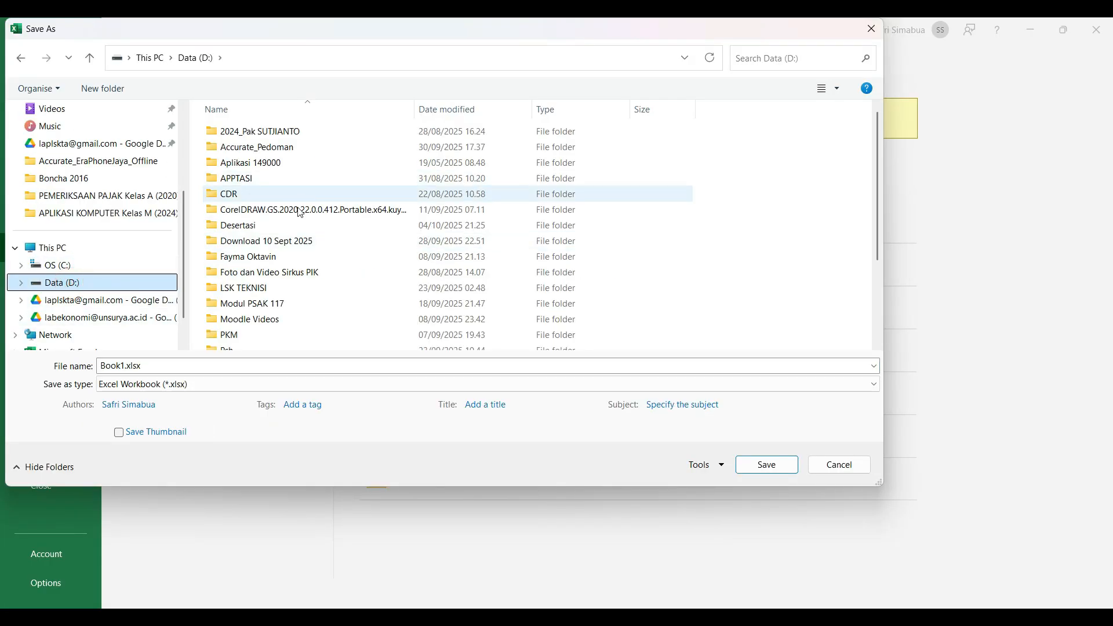
scroll(272, 292, "down", 2)
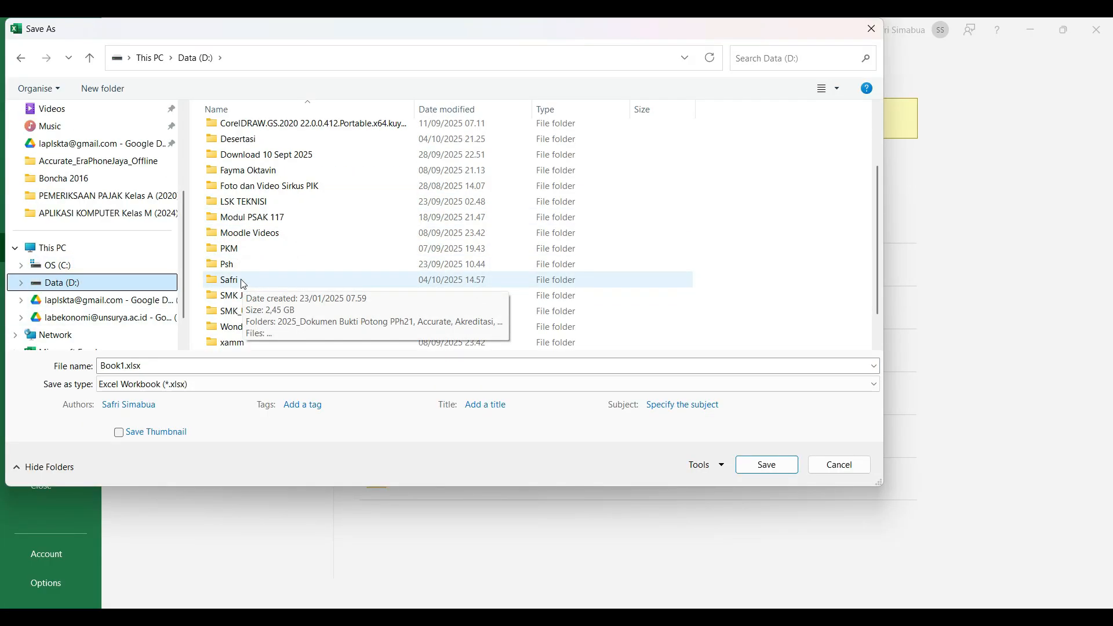
double_click(243, 285)
scroll(325, 290, "down", 1)
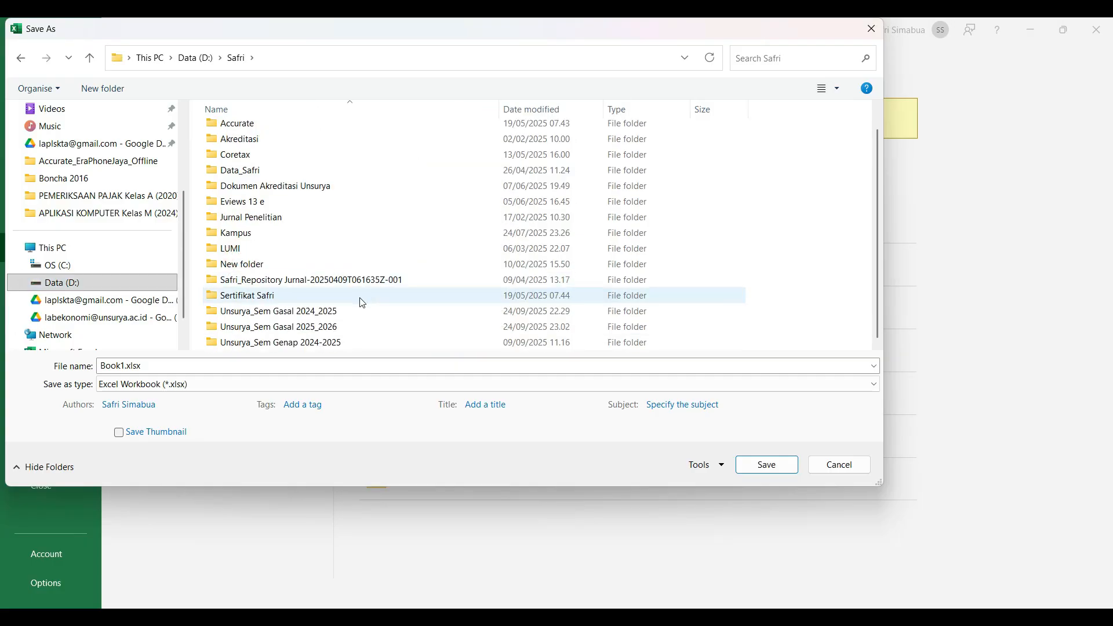
double_click(340, 329)
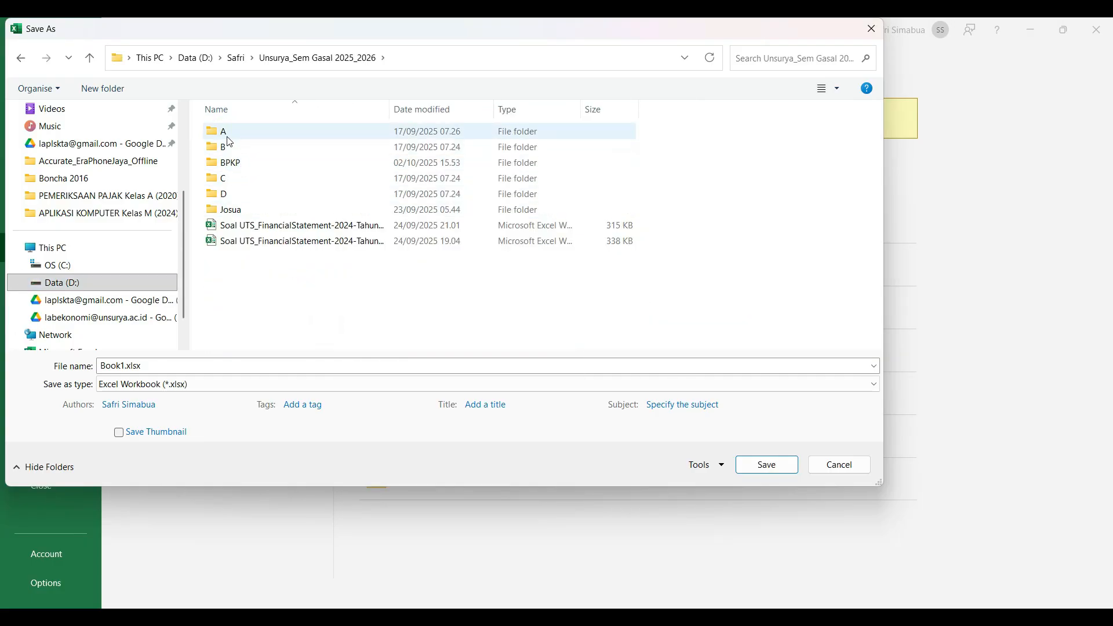
double_click(228, 135)
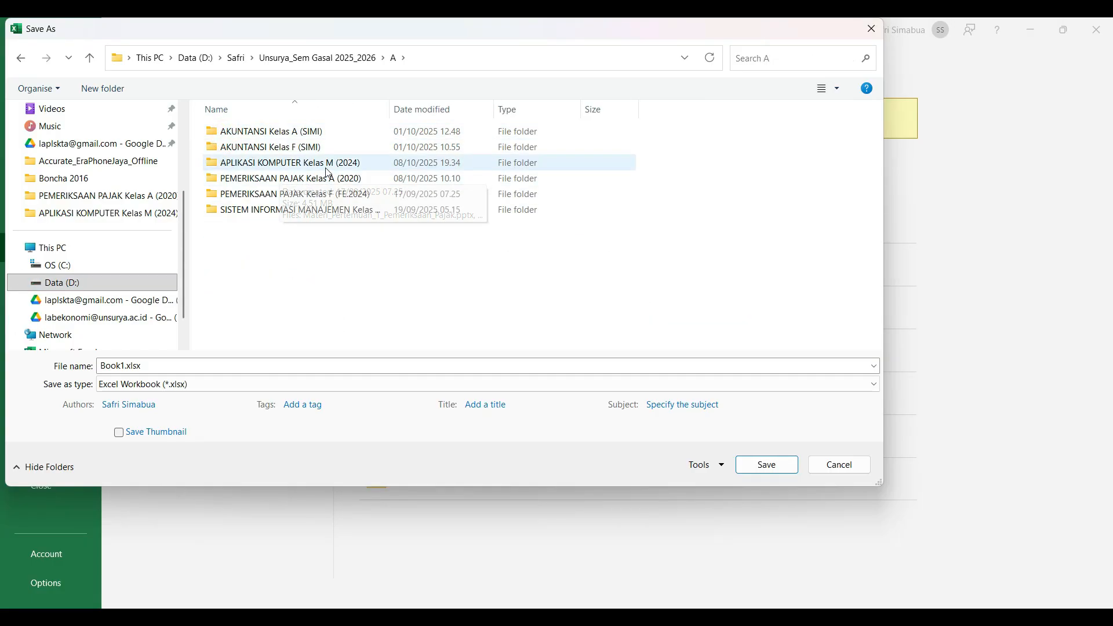
double_click(325, 163)
Step: Name the file "01. Chart of Account" and save it as an Excel Workbook (*.xlsx) in this folder
left_click(206, 369)
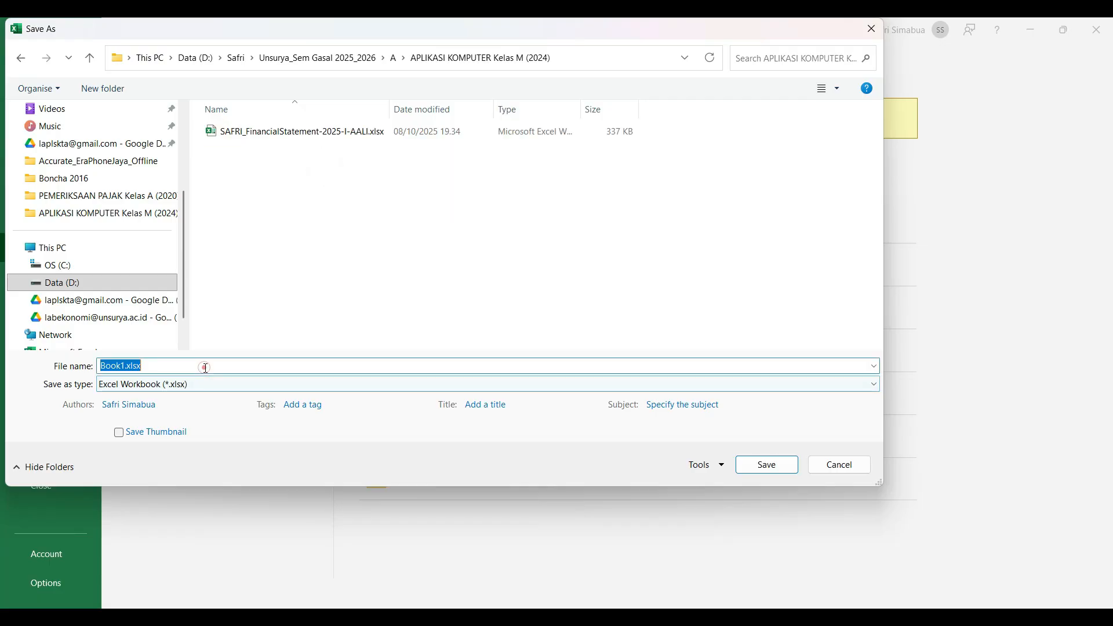
type("01. Chart of Account")
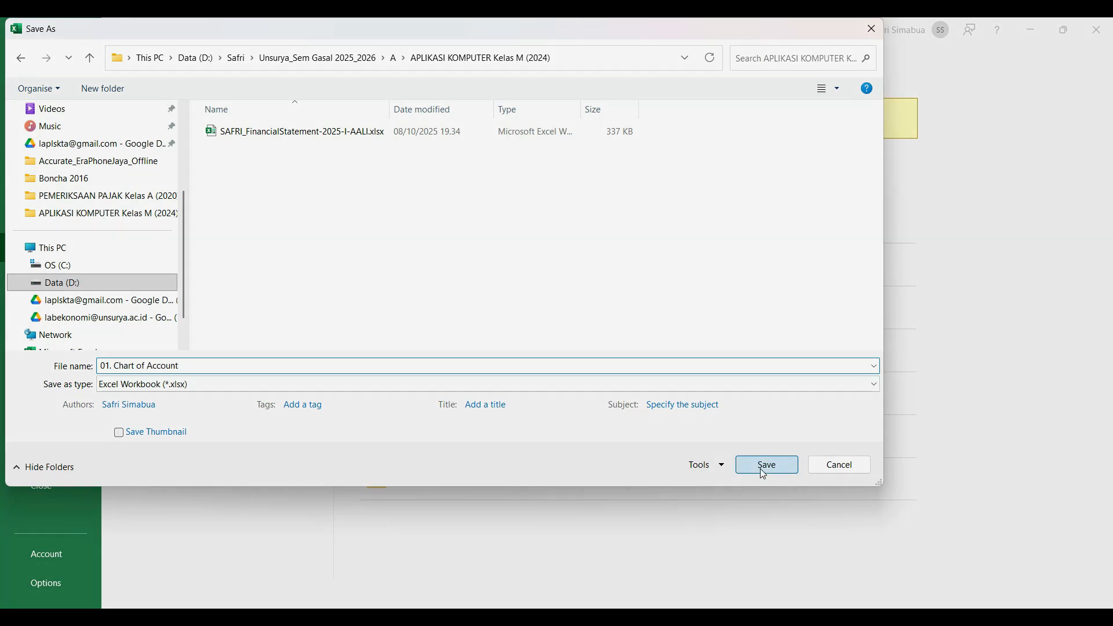
left_click(765, 465)
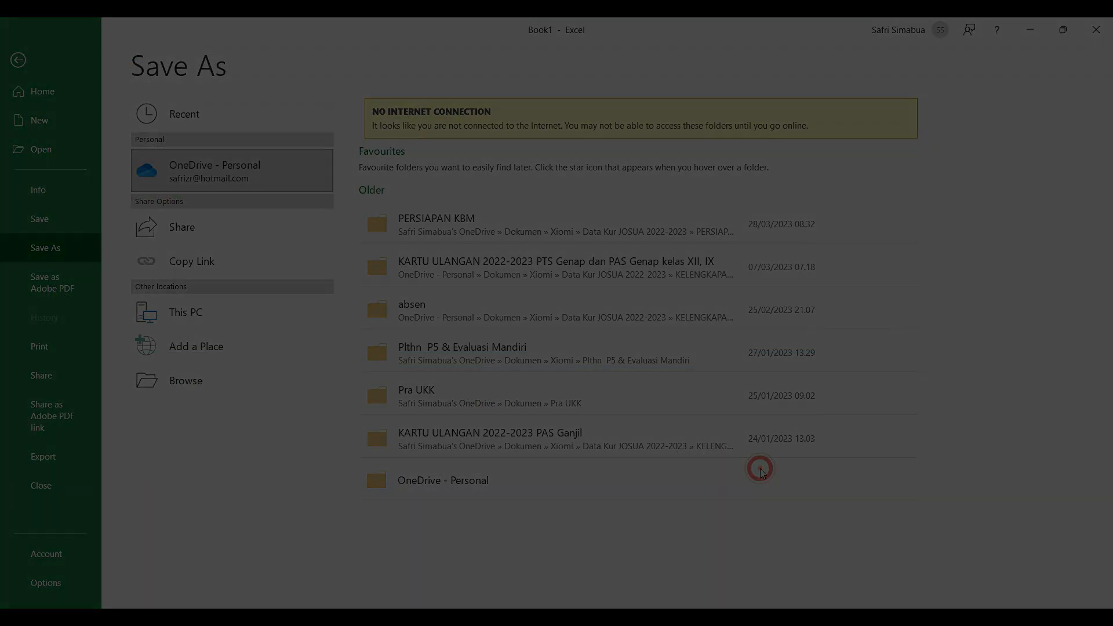